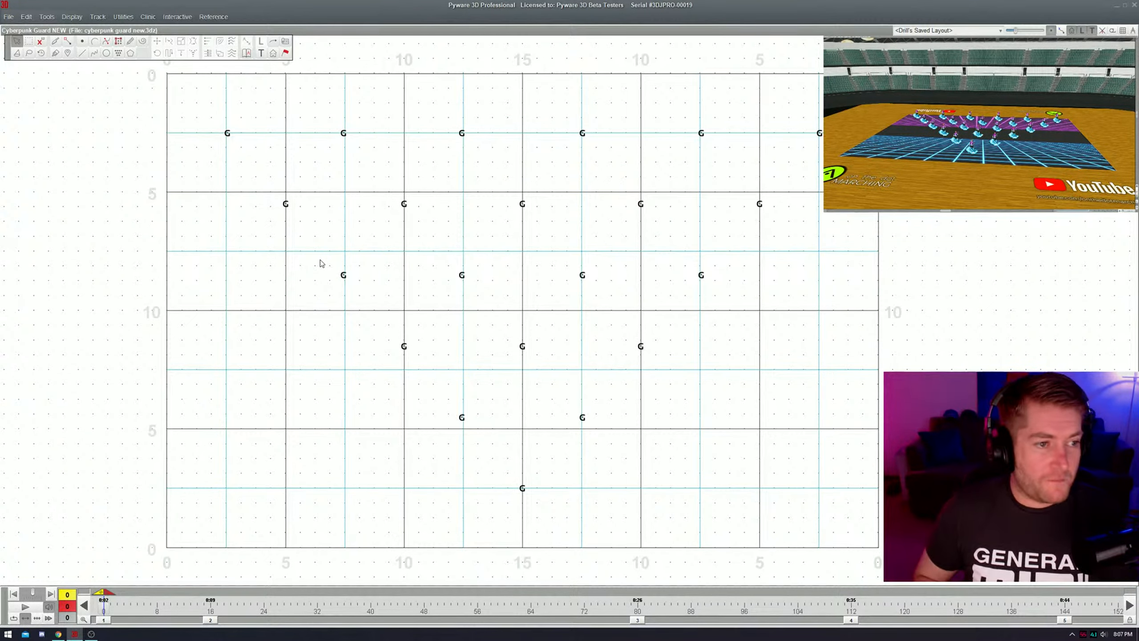
# - Open Wacom Preferences and show the tablet's pen settings
pyautogui.press('super')
pyautogui.write('wac')
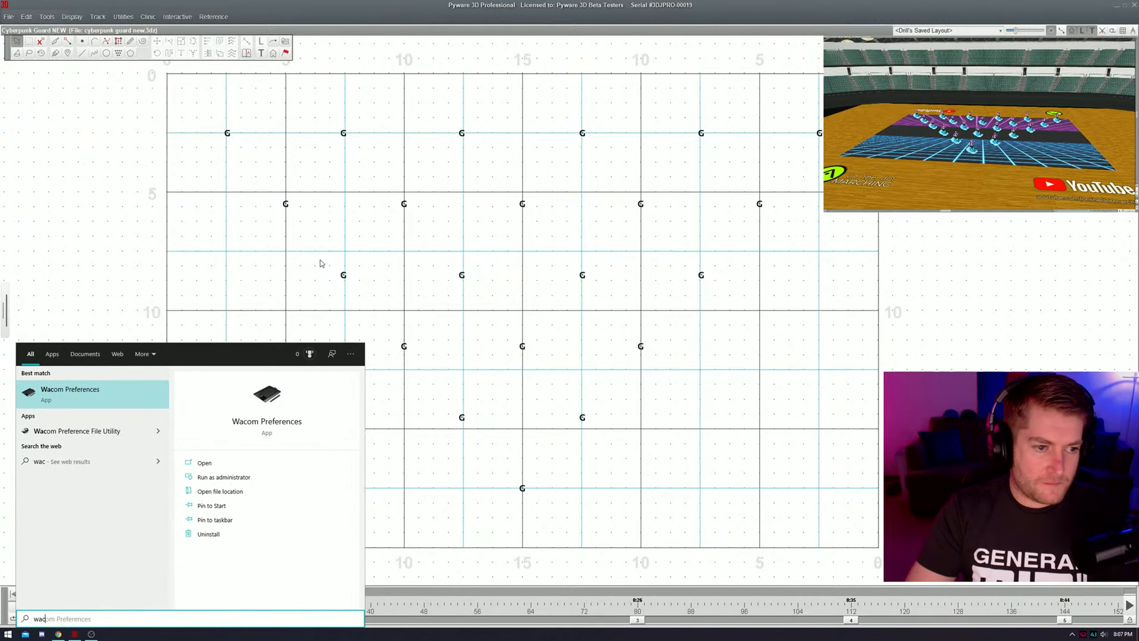
pyautogui.press('Return')
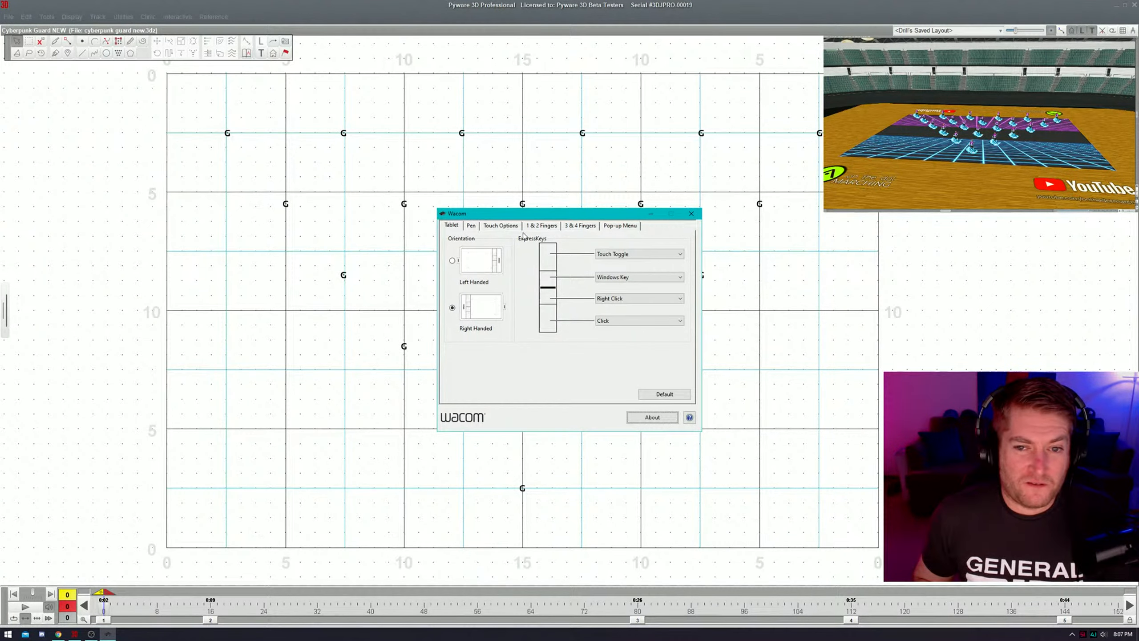
pyautogui.click(510, 229)
pyautogui.click(470, 228)
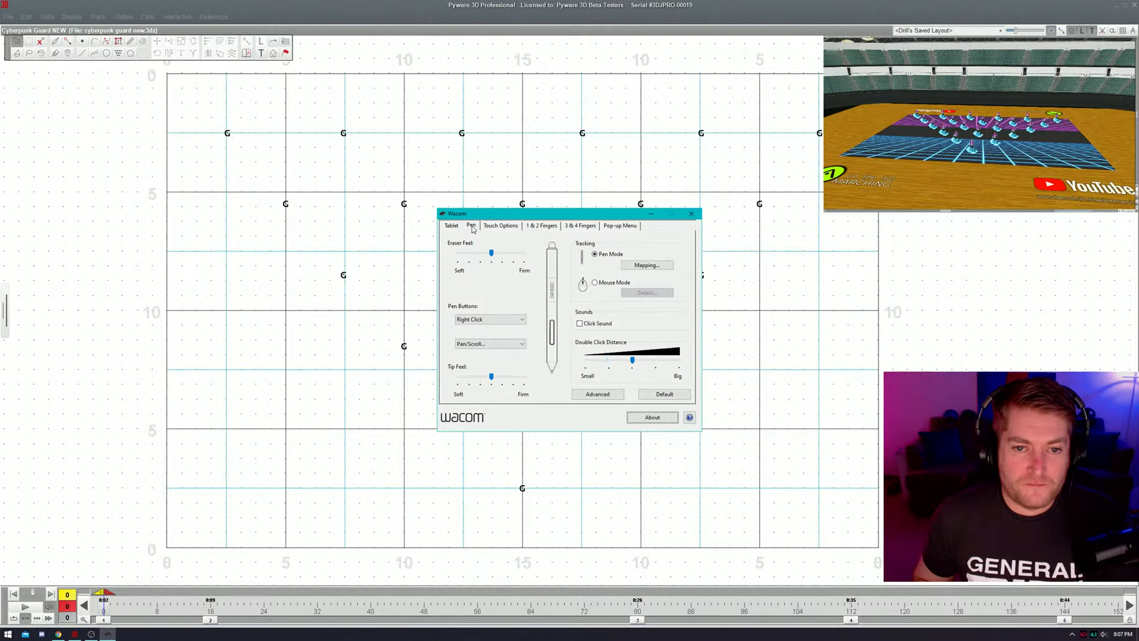
# - Map the pen's screen area to monitor 3 only, then close Wacom Preferences
pyautogui.click(626, 266)
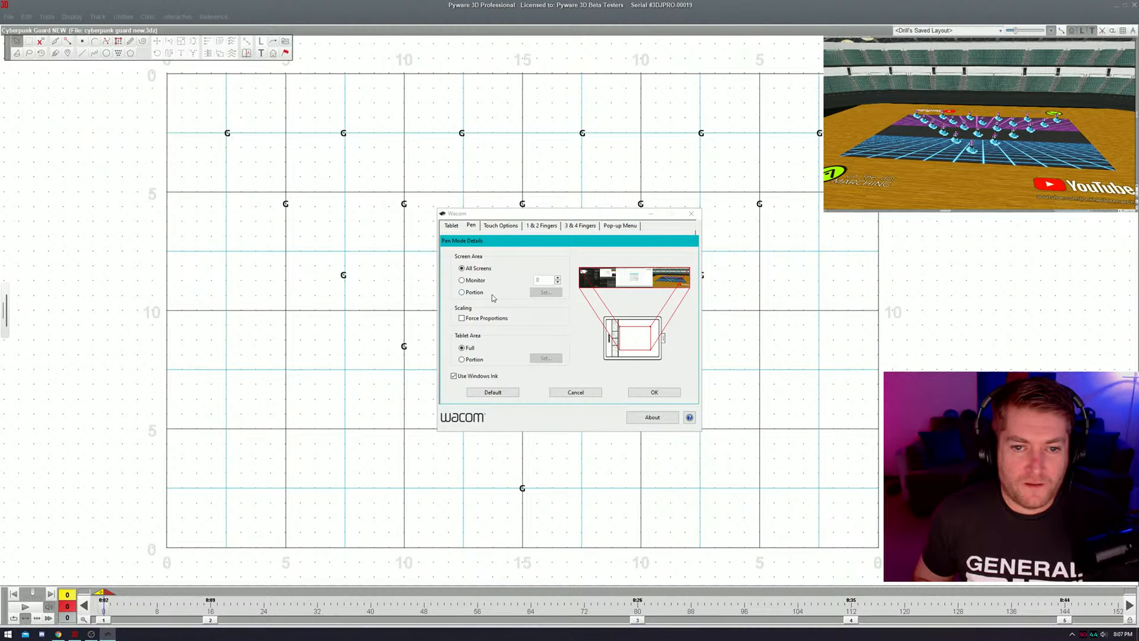
pyautogui.click(462, 280)
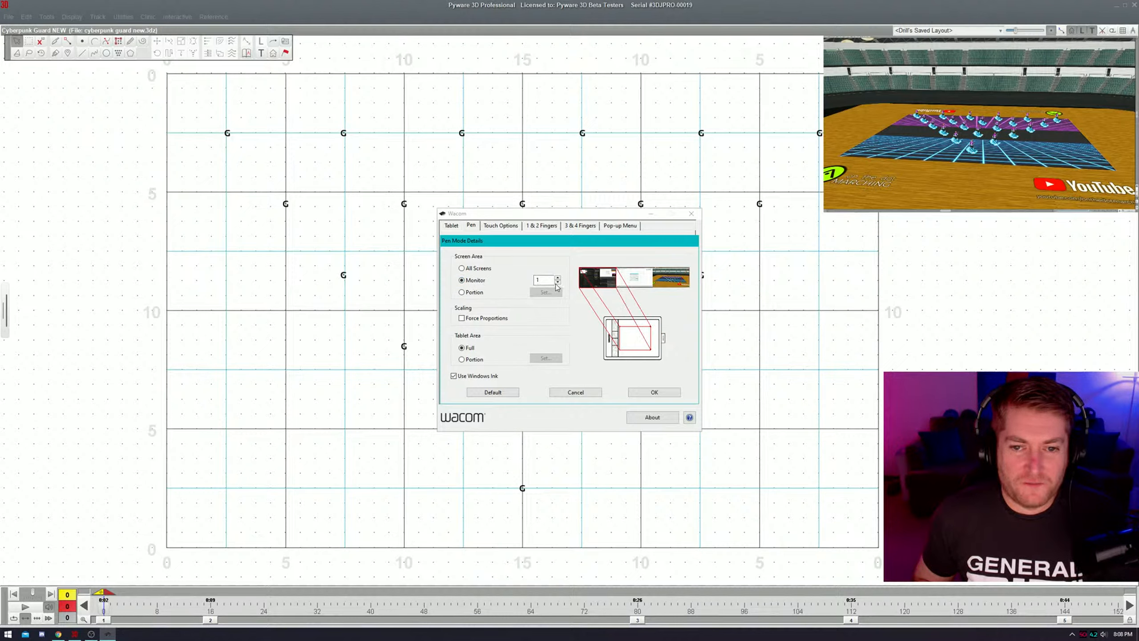
pyautogui.click(557, 282)
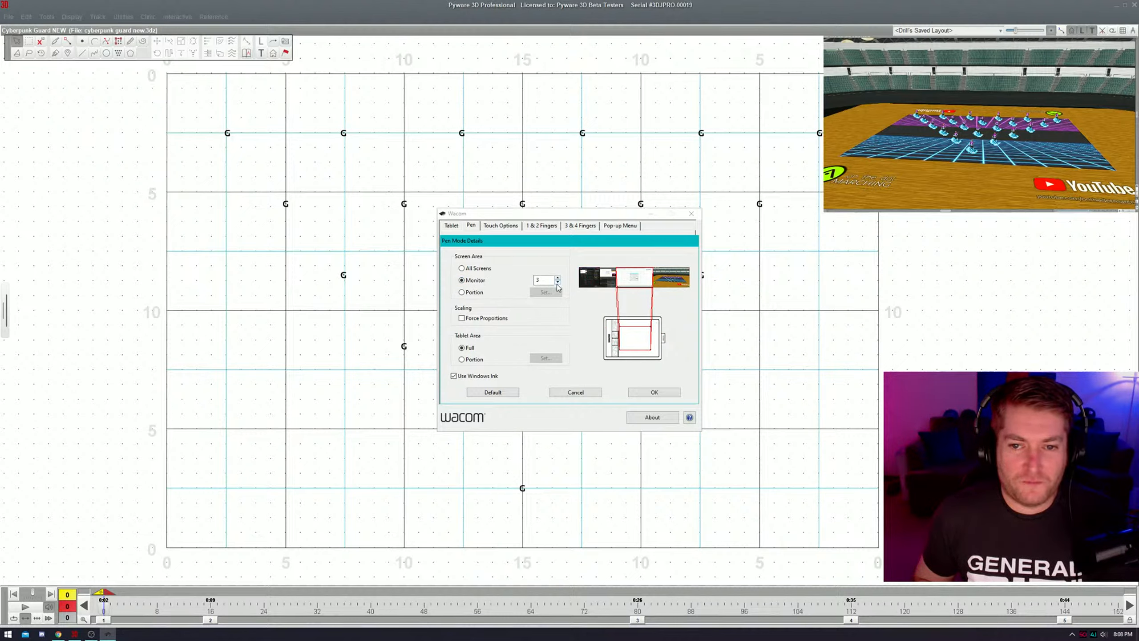
pyautogui.click(654, 392)
pyautogui.click(691, 214)
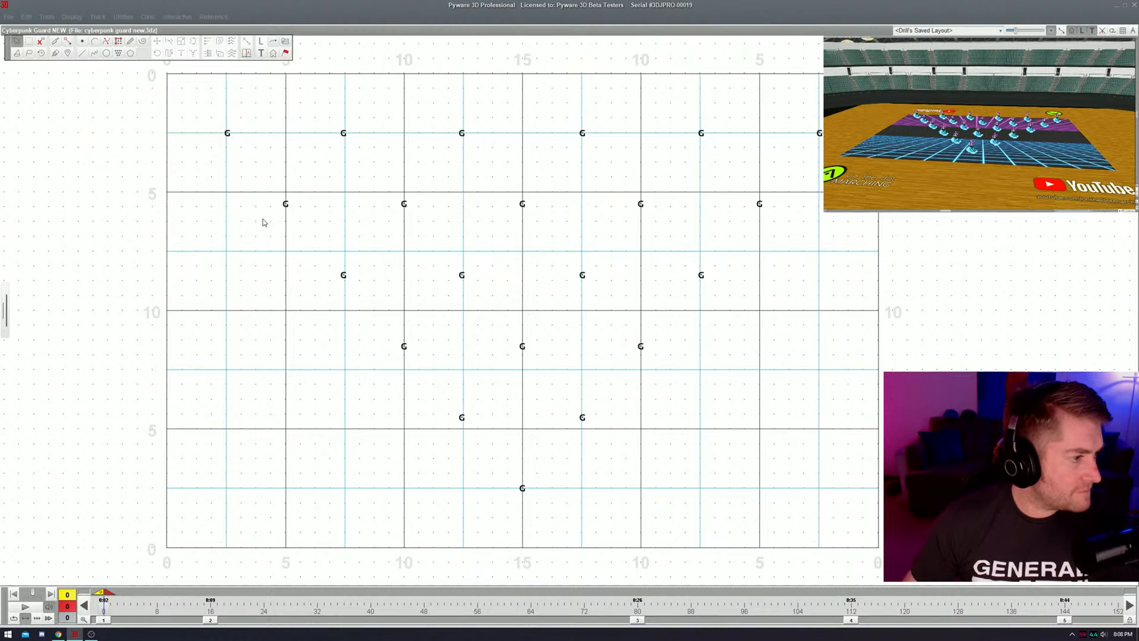
pyautogui.moveTo(234, 206); pyautogui.dragTo(268, 292)
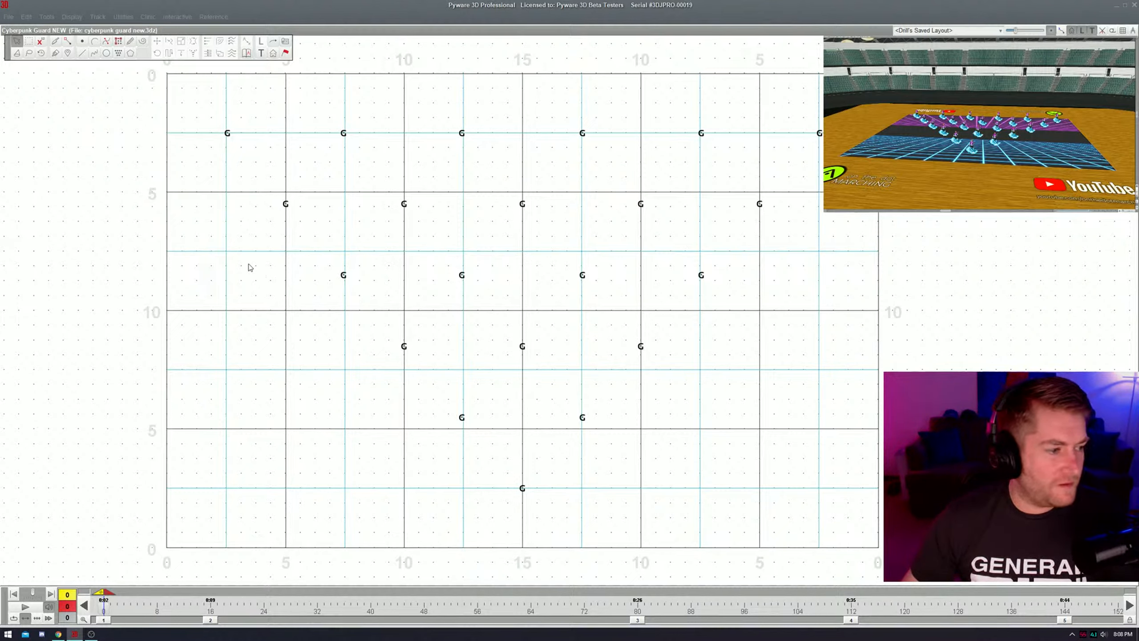
pyautogui.moveTo(237, 256); pyautogui.dragTo(266, 307)
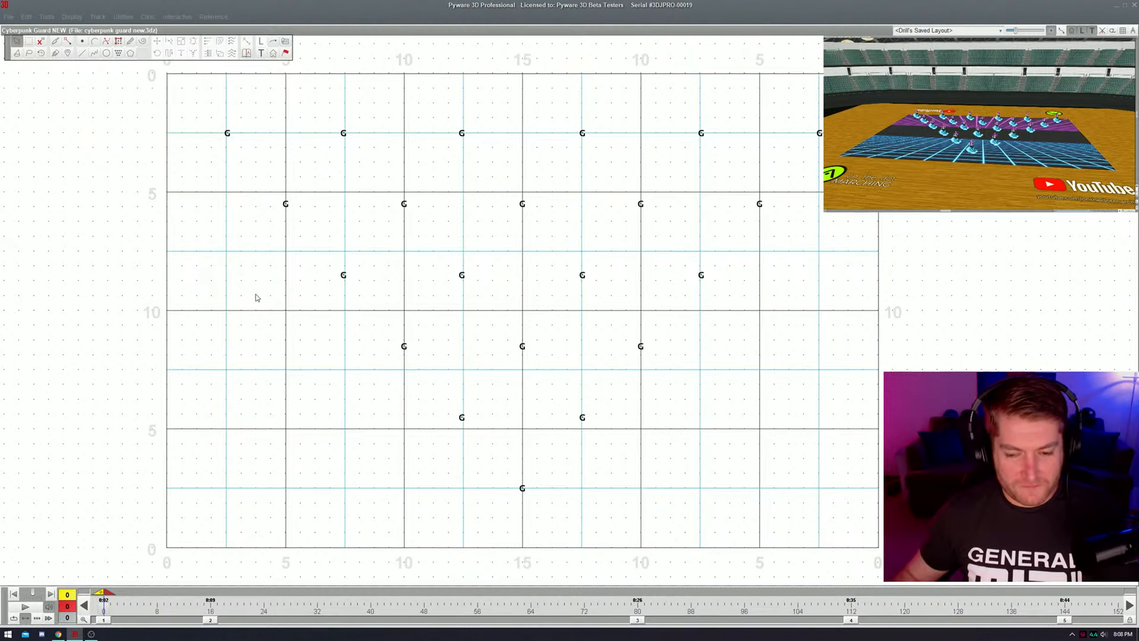
# - Launch Carnac to display keystrokes on screen
pyautogui.press('super')
pyautogui.write('car')
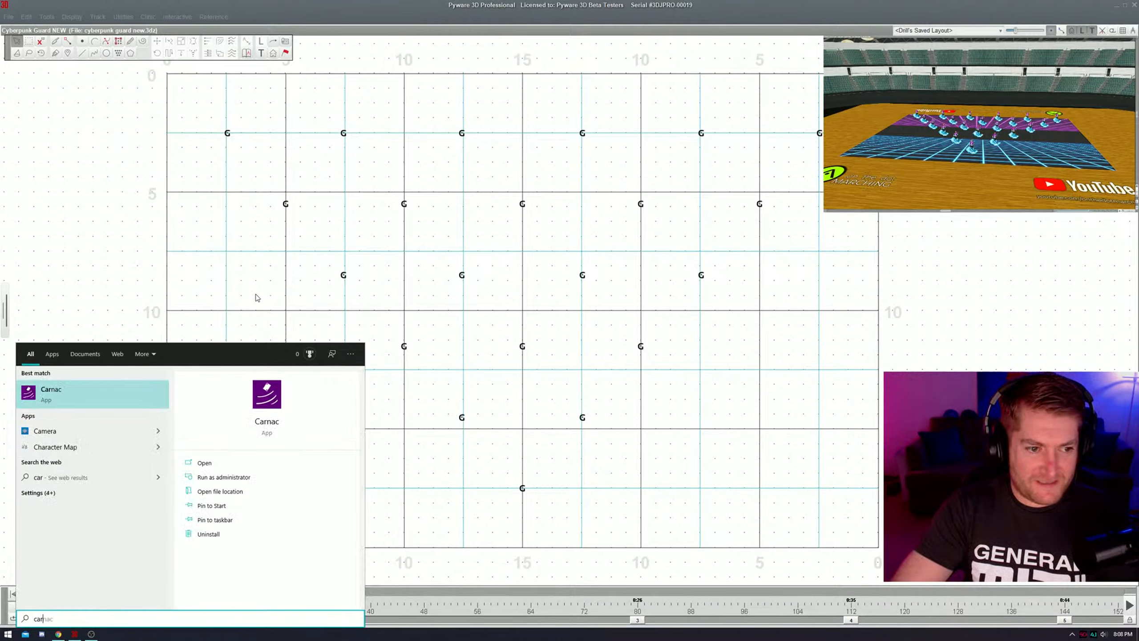
pyautogui.press('Return')
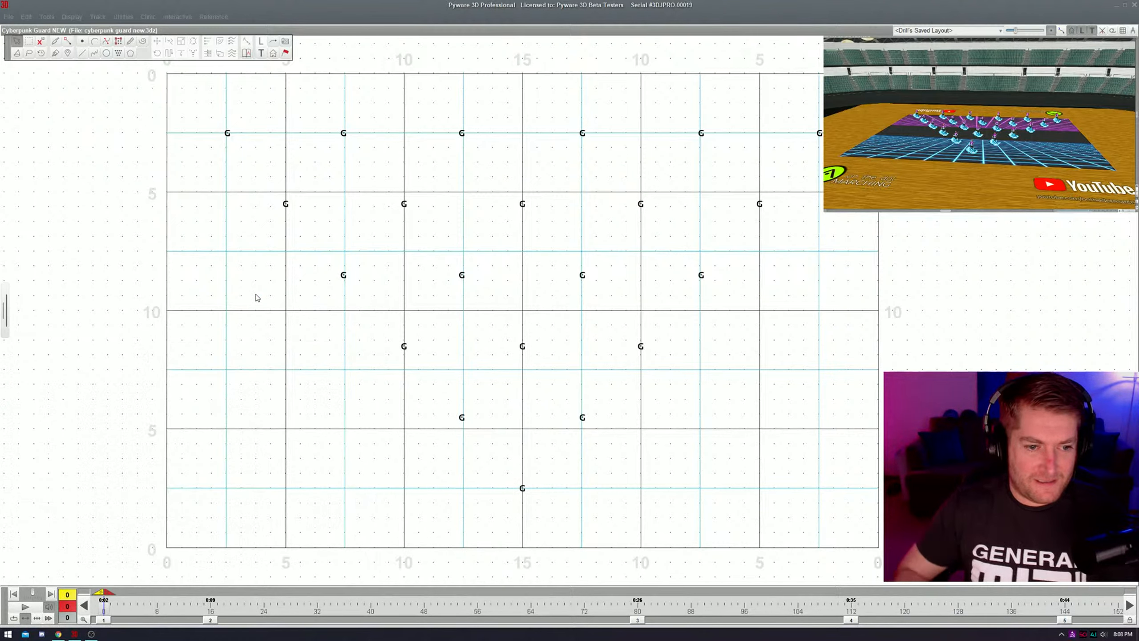
pyautogui.press('s')
pyautogui.press('d')
pyautogui.press('e')
pyautogui.press('f')
pyautogui.press('s')
pyautogui.press('f')
pyautogui.press('a')
pyautogui.press('s')
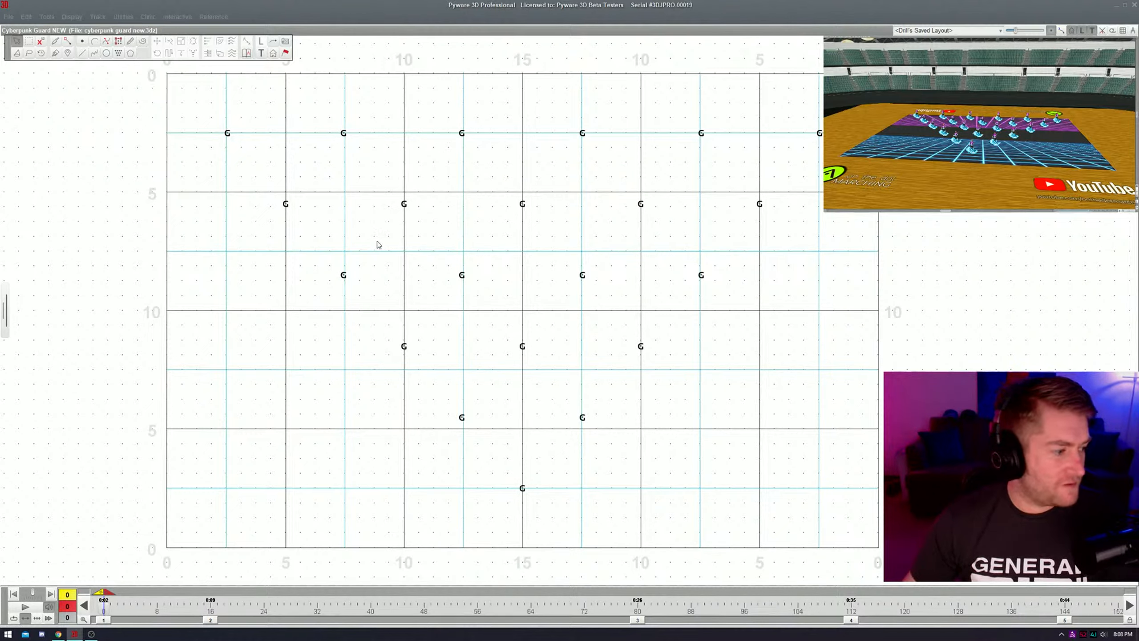
# - Delete all guard performers from the field
pyautogui.moveTo(266, 118); pyautogui.dragTo(736, 498)
pyautogui.press('Delete')
pyautogui.press('Return')
pyautogui.press('Return')
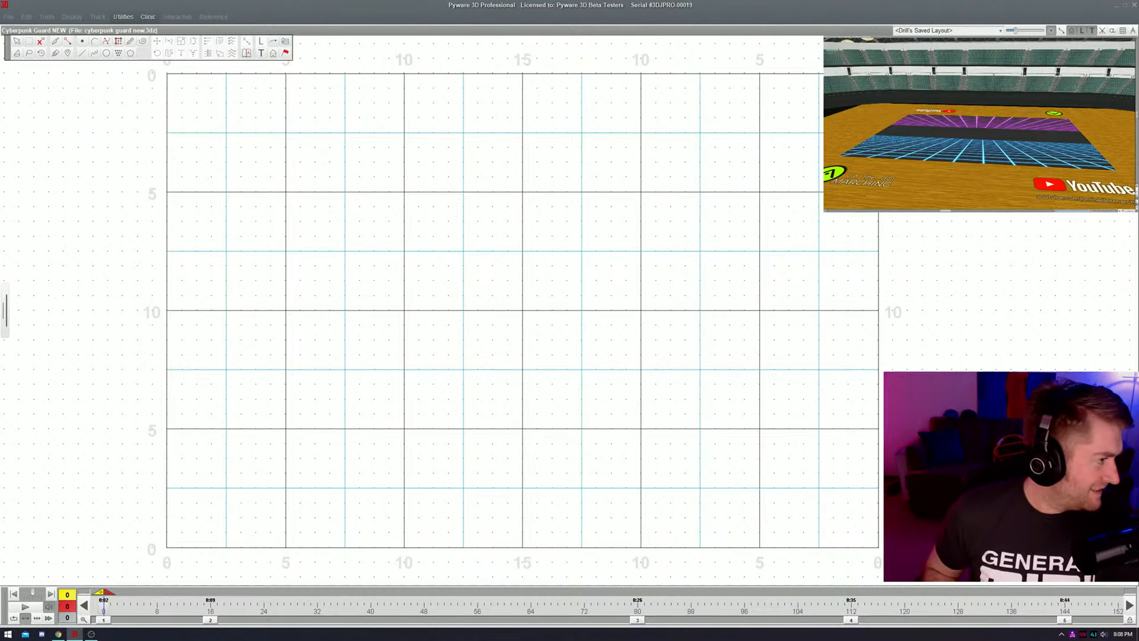
# - Return to the drill and play its animation on the empty field
pyautogui.hotkey('alt', 'Tab')
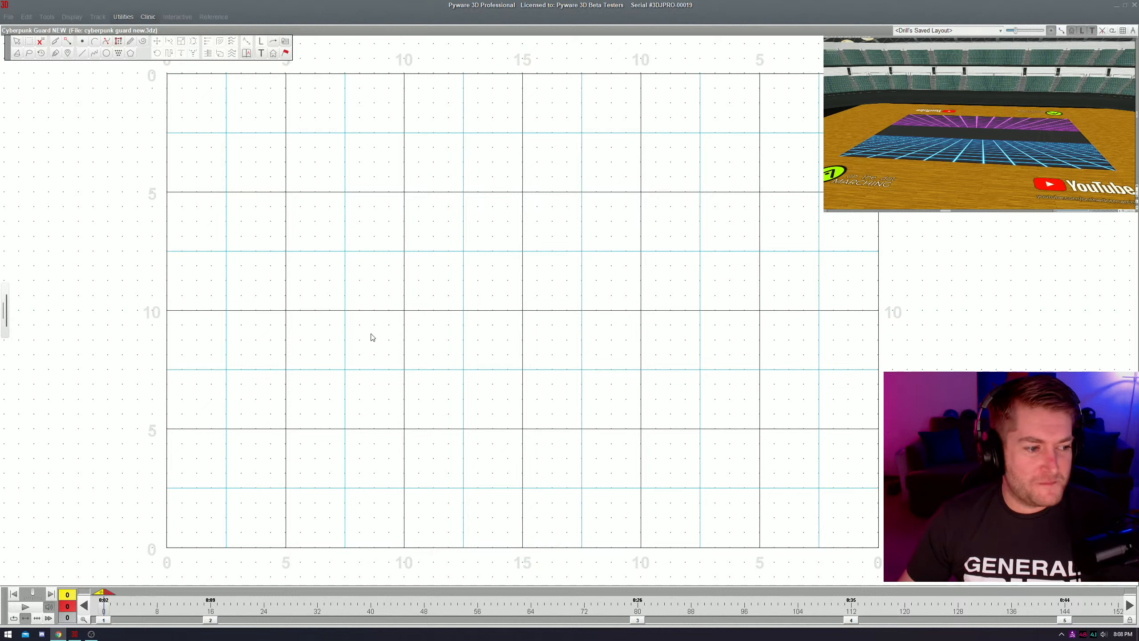
pyautogui.click(316, 209)
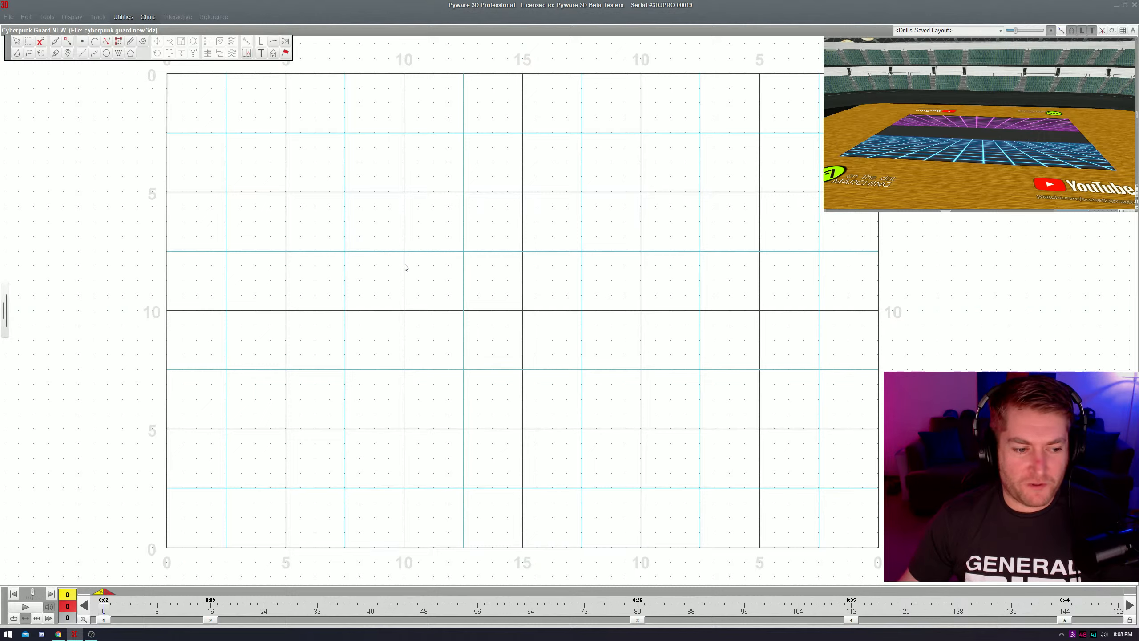
pyautogui.hotkey('ctrl', 'space')
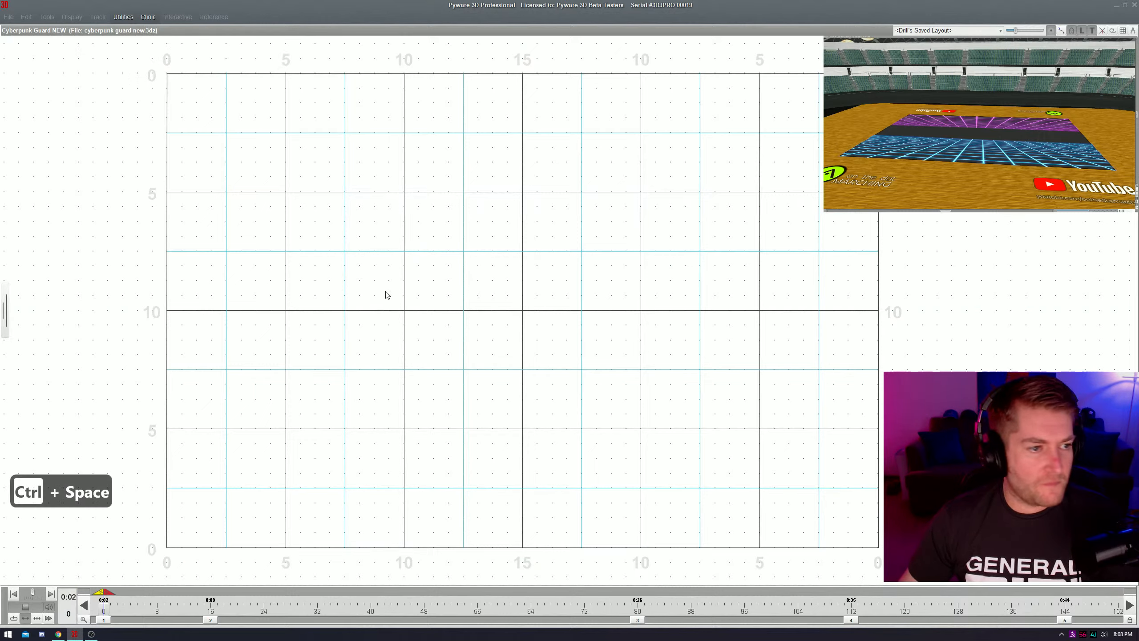
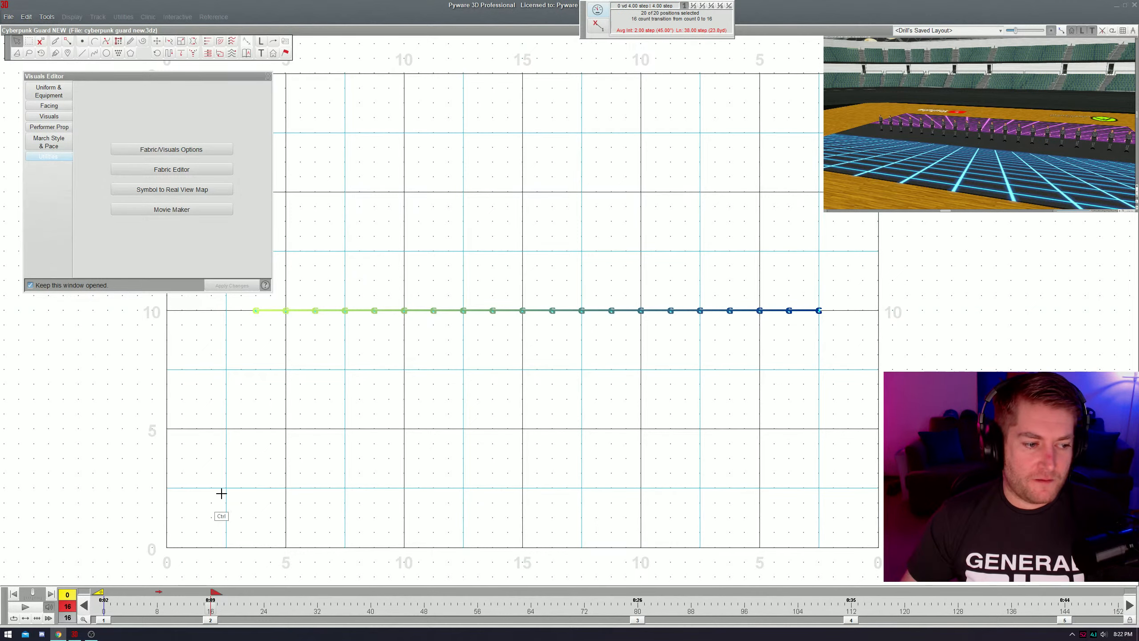
# - Deselect the line of performers and play the 16-count transition
pyautogui.click(300, 456)
pyautogui.press('space')
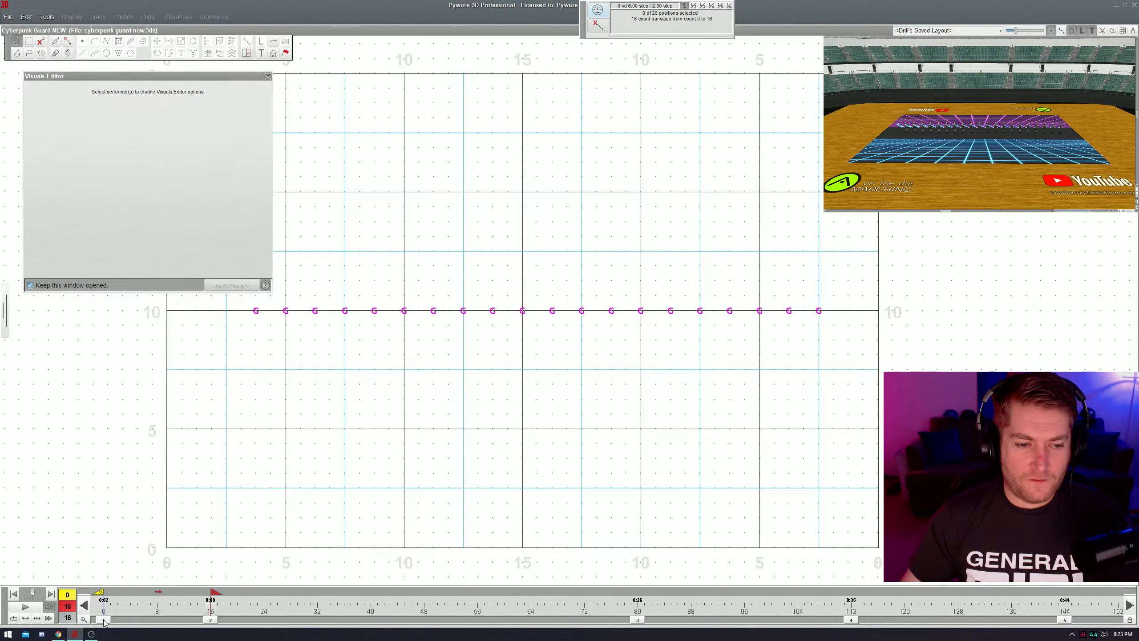
# - Apply No Equipment to all 20 performers at page 1 and deselect them
pyautogui.click(103, 620)
pyautogui.hotkey('ctrl', 'a')
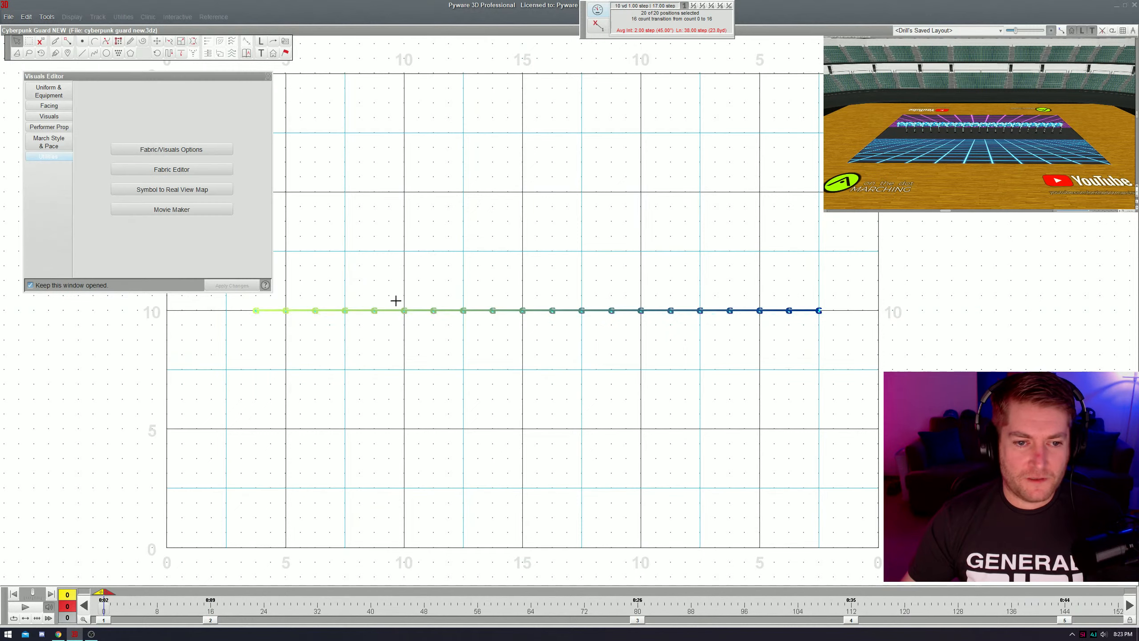
pyautogui.click(55, 96)
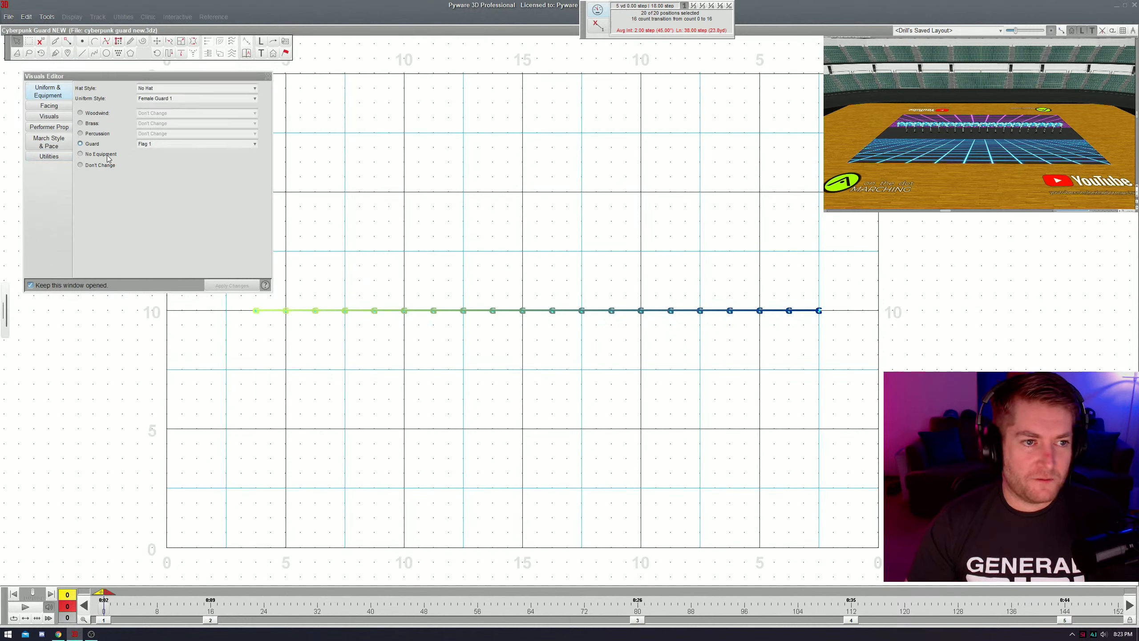
pyautogui.click(236, 286)
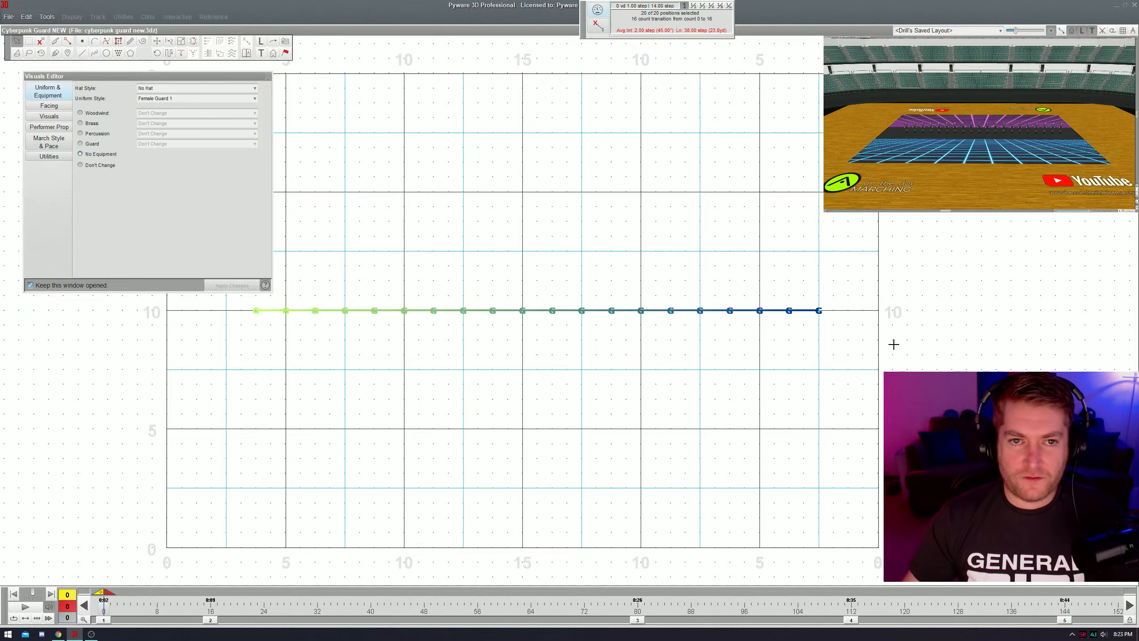
pyautogui.click(852, 340)
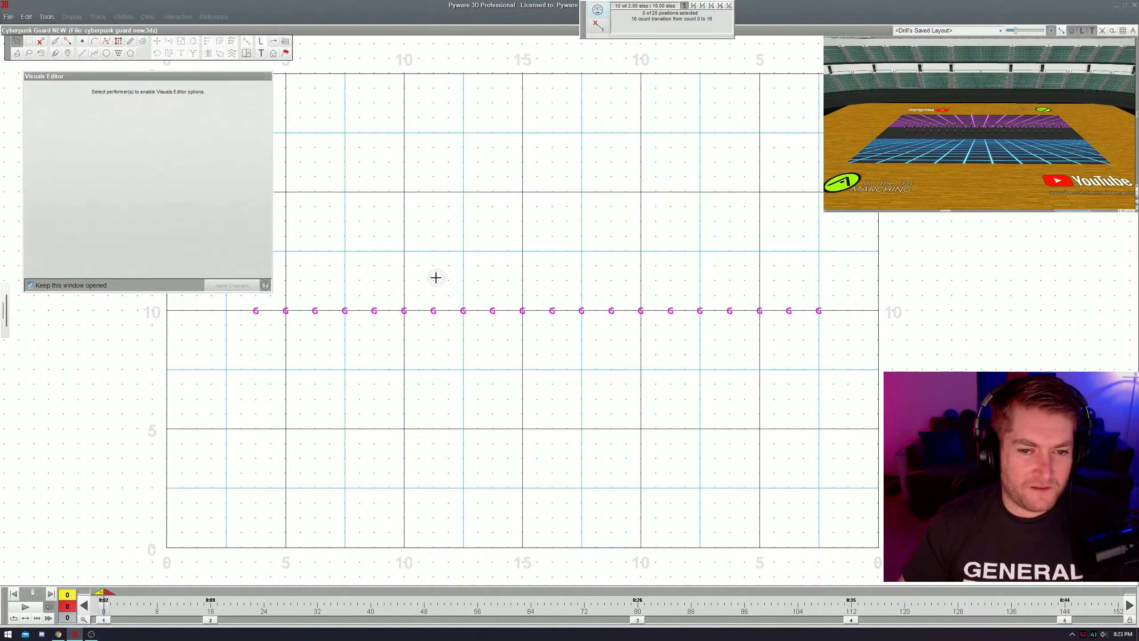
# - Collapse the Visuals Editor to its title bar and park it just beneath the drawing toolbar
pyautogui.doubleClick(197, 77)
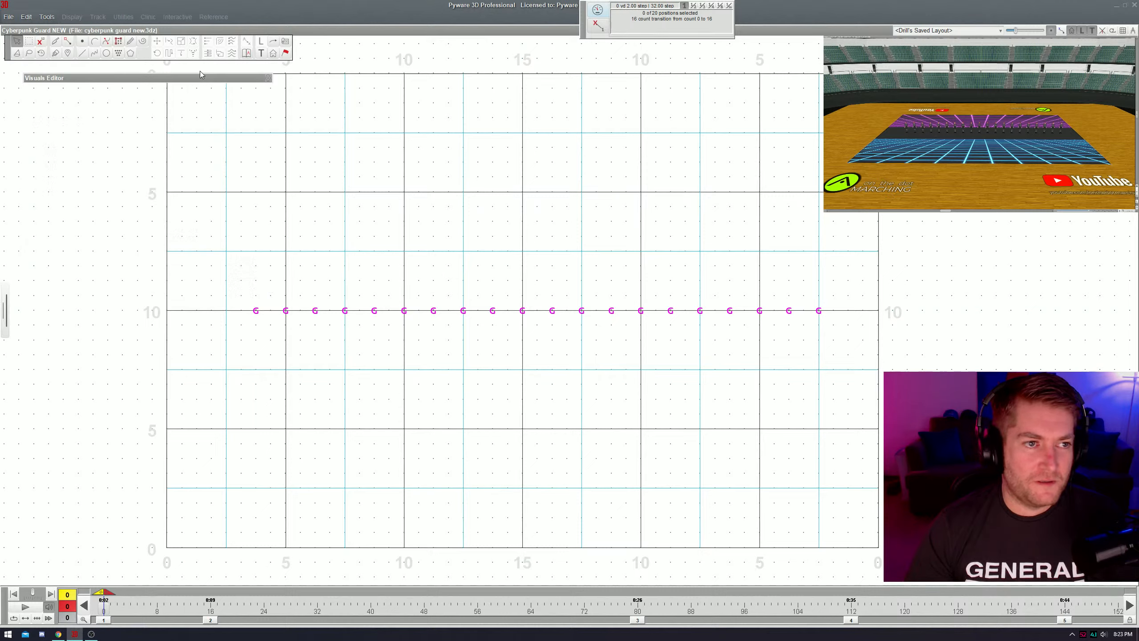
pyautogui.moveTo(194, 76); pyautogui.dragTo(184, 71)
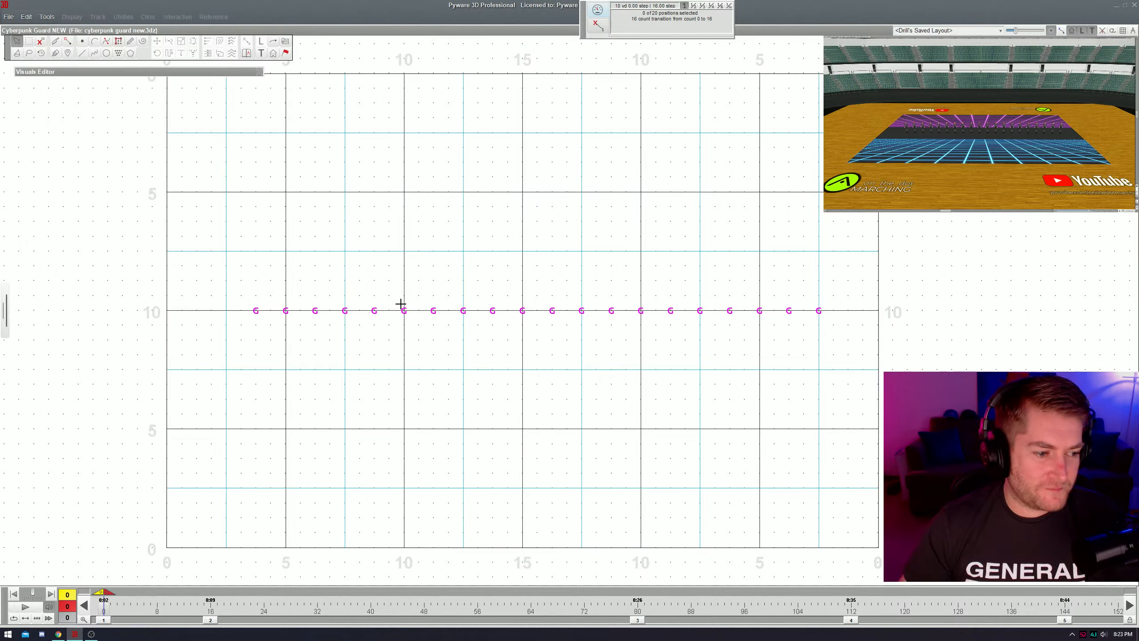
pyautogui.hotkey('ctrl', 'a')
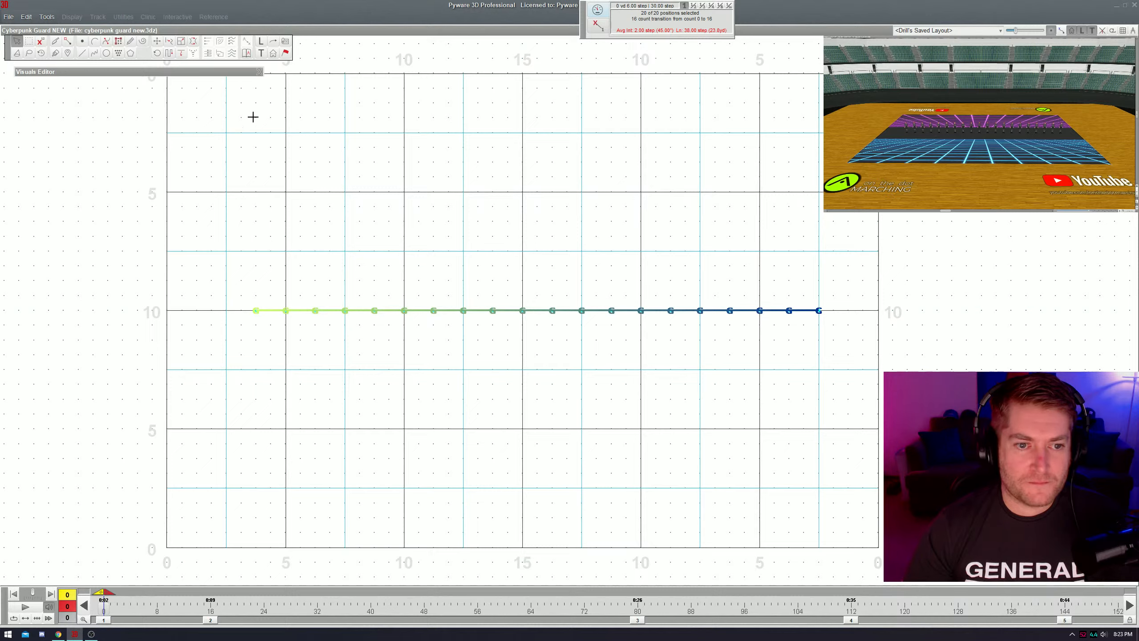
pyautogui.click(273, 272)
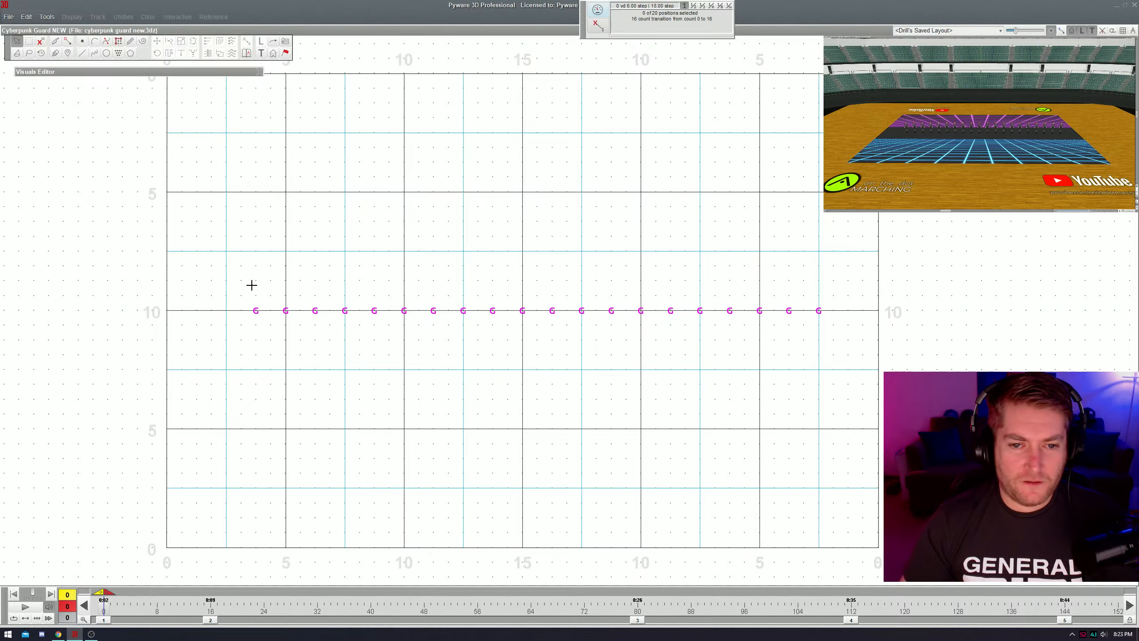
pyautogui.hotkey('ctrl', 'a')
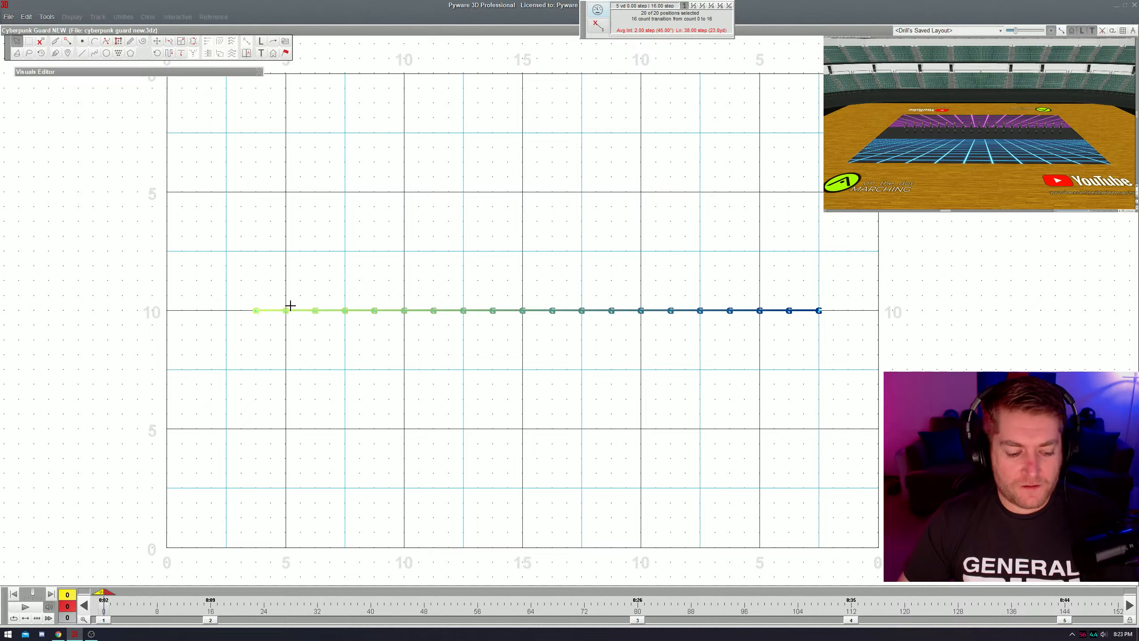
pyautogui.click(300, 270)
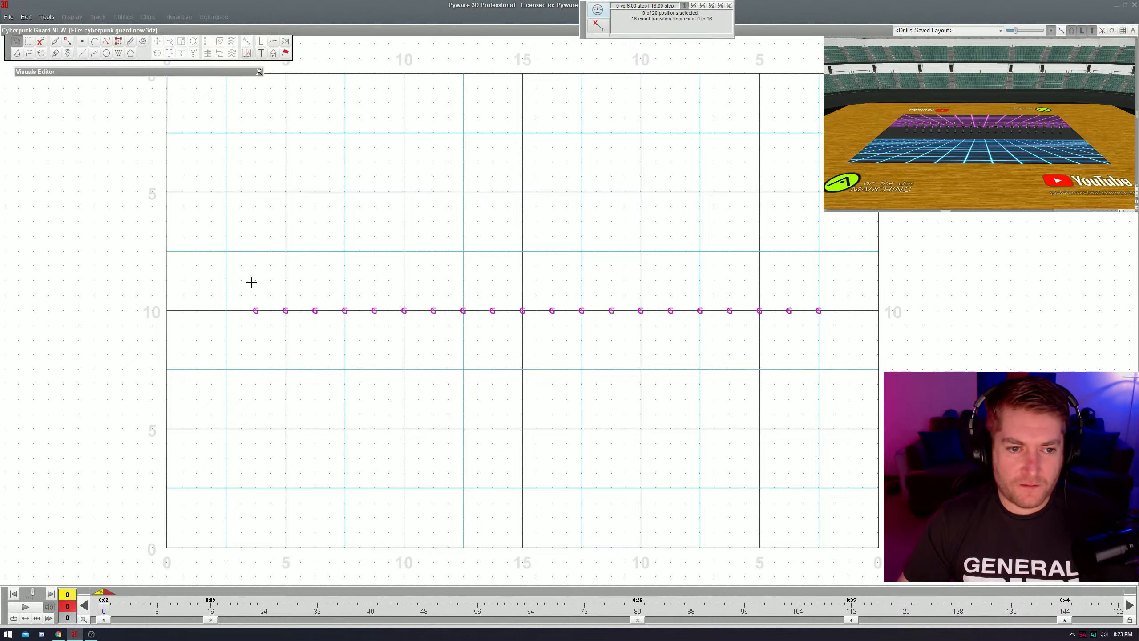
# - Move the eight leftmost performers about 10 steps right and 6 steps toward the front of the floor
pyautogui.moveTo(207, 265); pyautogui.dragTo(490, 337)
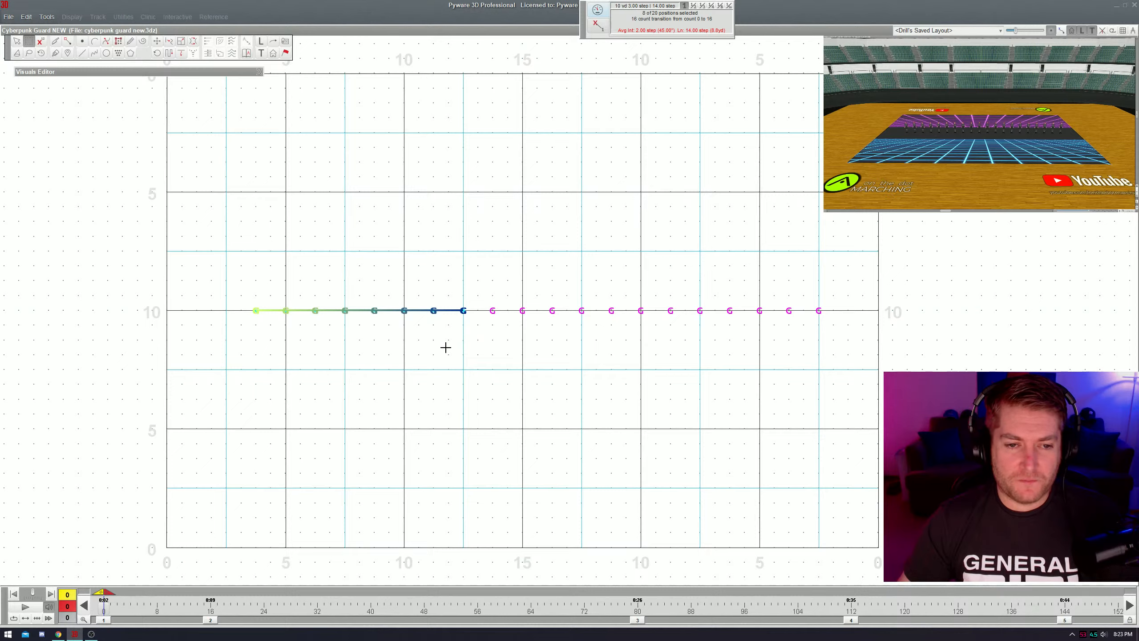
pyautogui.press('p')
pyautogui.moveTo(373, 310); pyautogui.dragTo(523, 398)
pyautogui.press('Return')
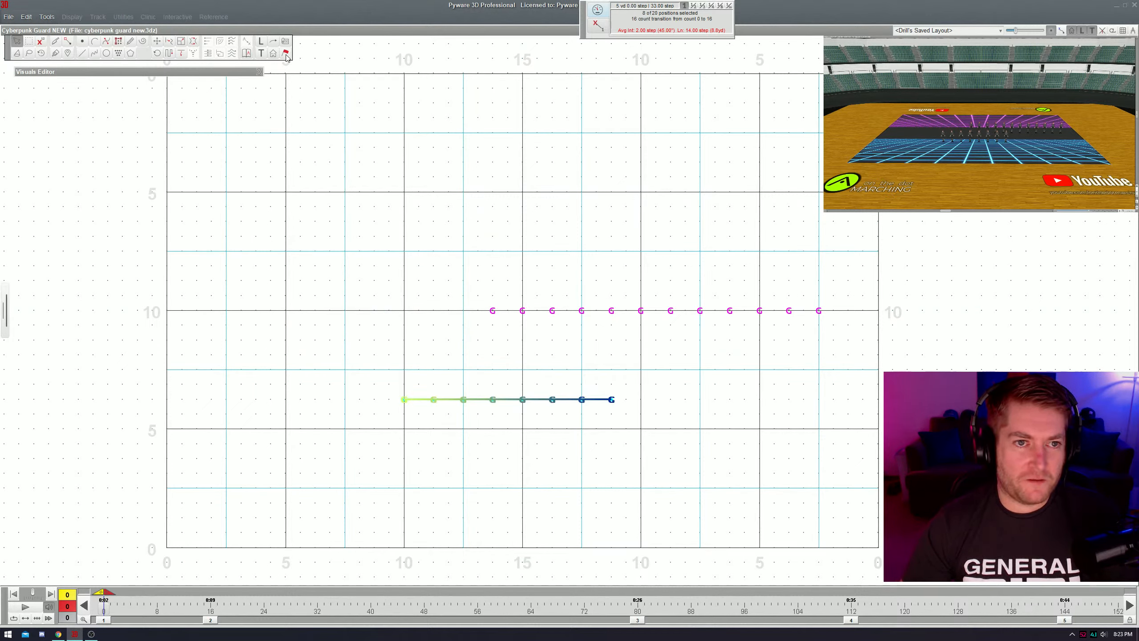
# - Change the performers' symbol color to violet for all counts in the performer labeling settings, and leave no performers selected
pyautogui.click(262, 44)
pyautogui.click(237, 301)
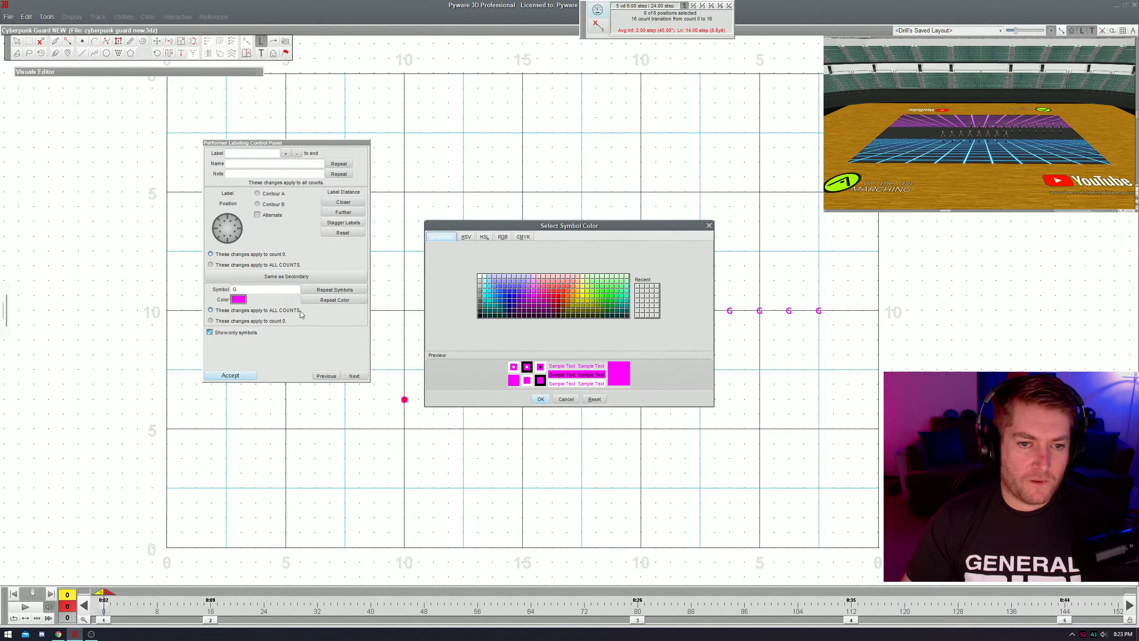
pyautogui.click(524, 297)
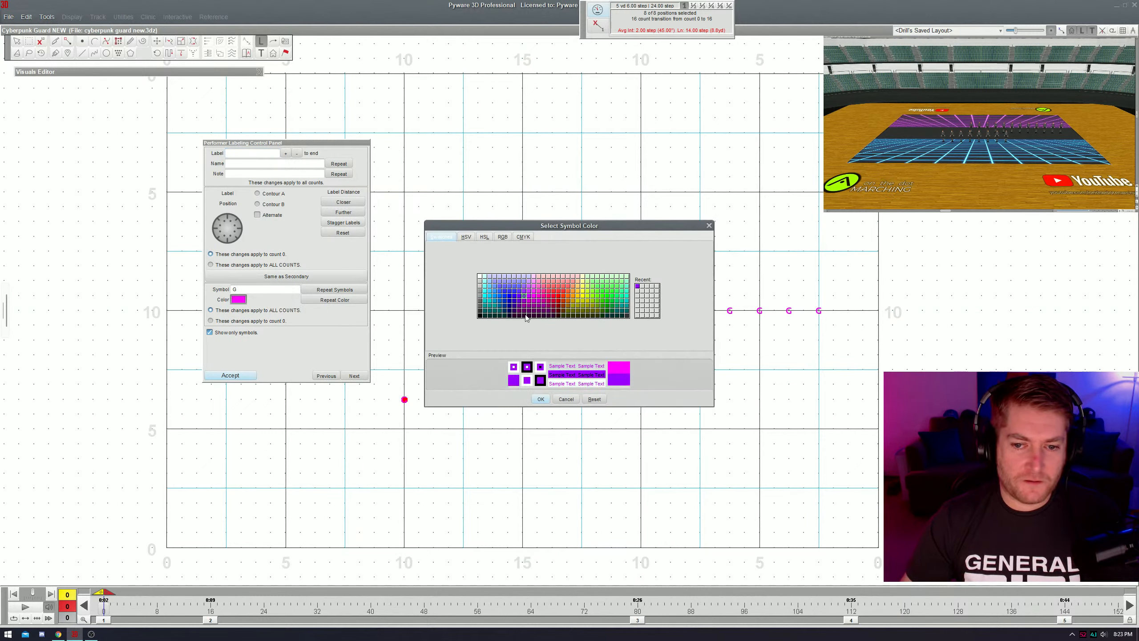
pyautogui.click(540, 398)
pyautogui.click(230, 375)
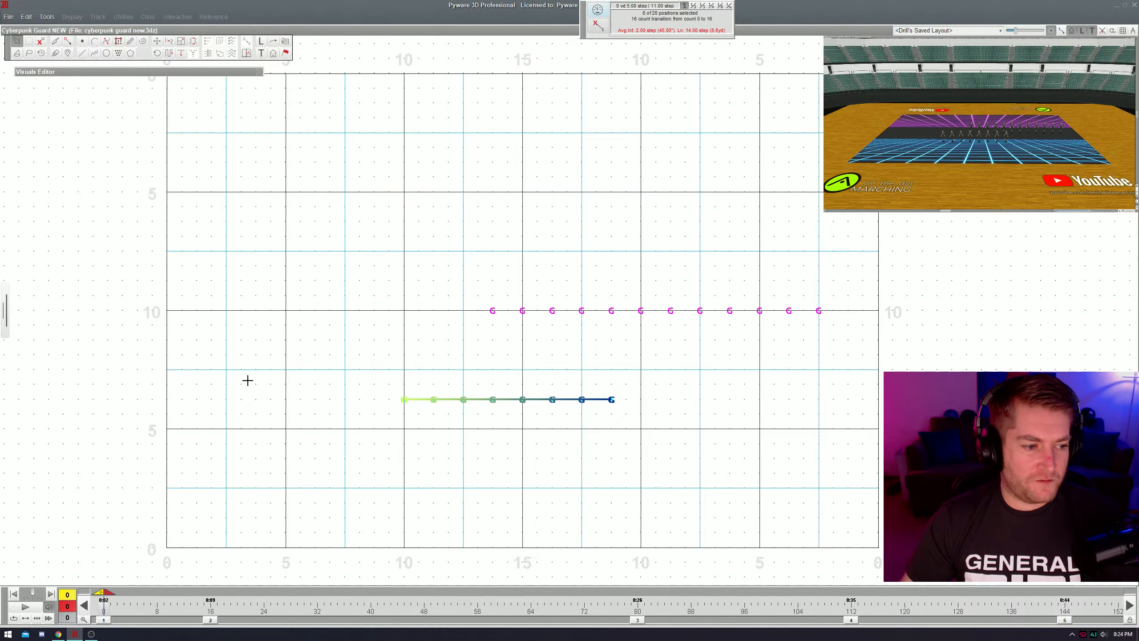
pyautogui.hotkey('ctrl', 'a')
pyautogui.press('p')
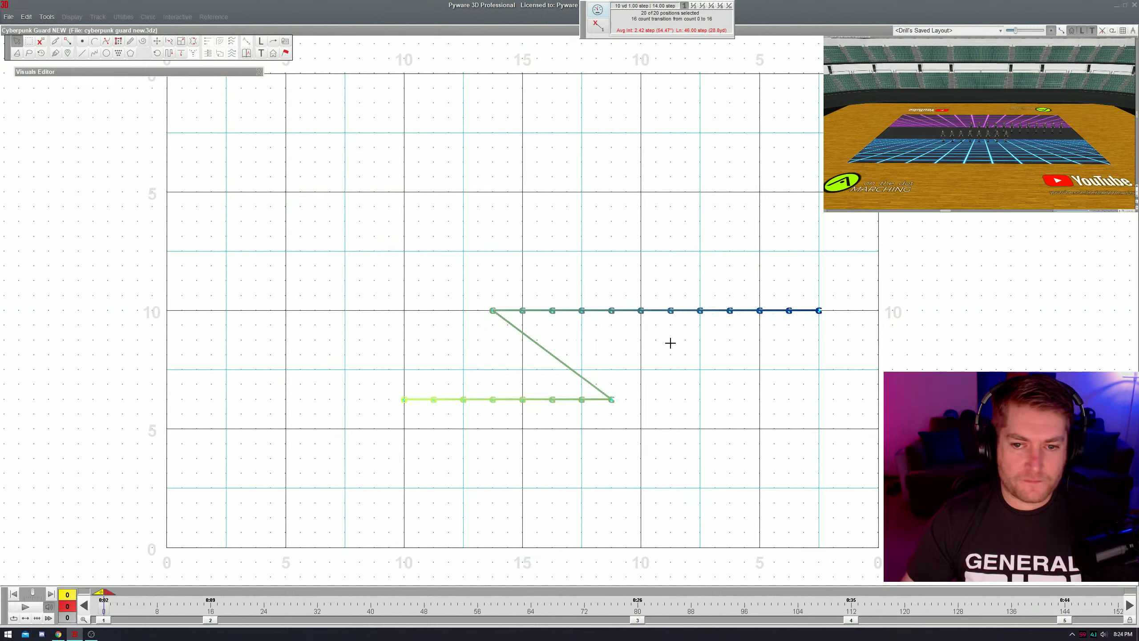
pyautogui.press('Escape')
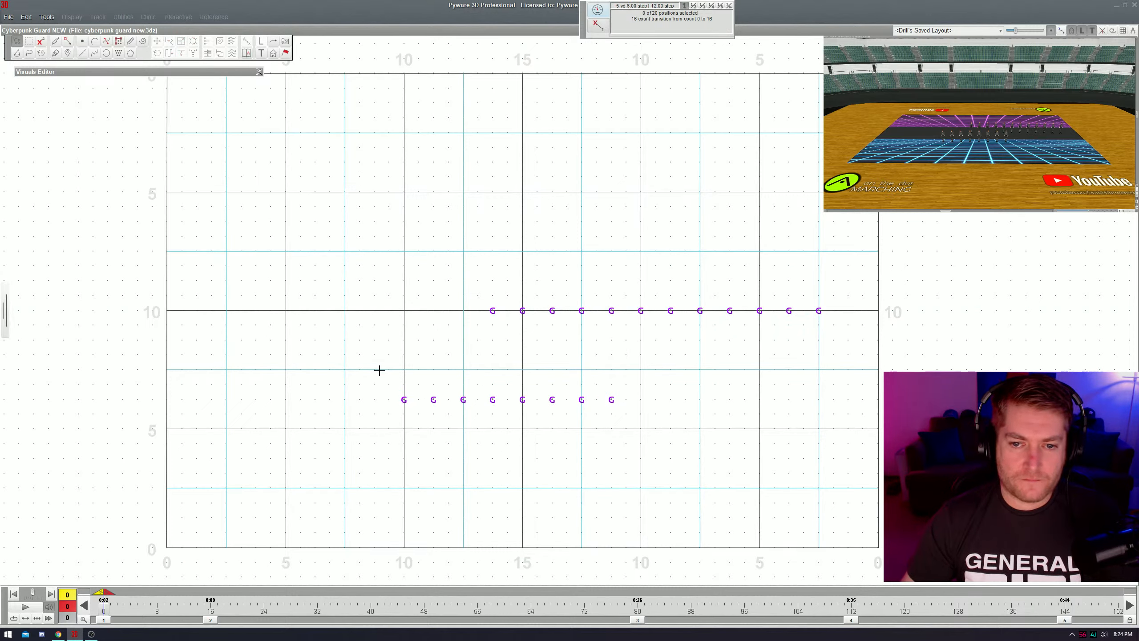
# - Select the back line of twelve performers and change their symbol color to magenta for all counts in the performer labeling settings
pyautogui.press('b')
pyautogui.moveTo(368, 354); pyautogui.dragTo(710, 452)
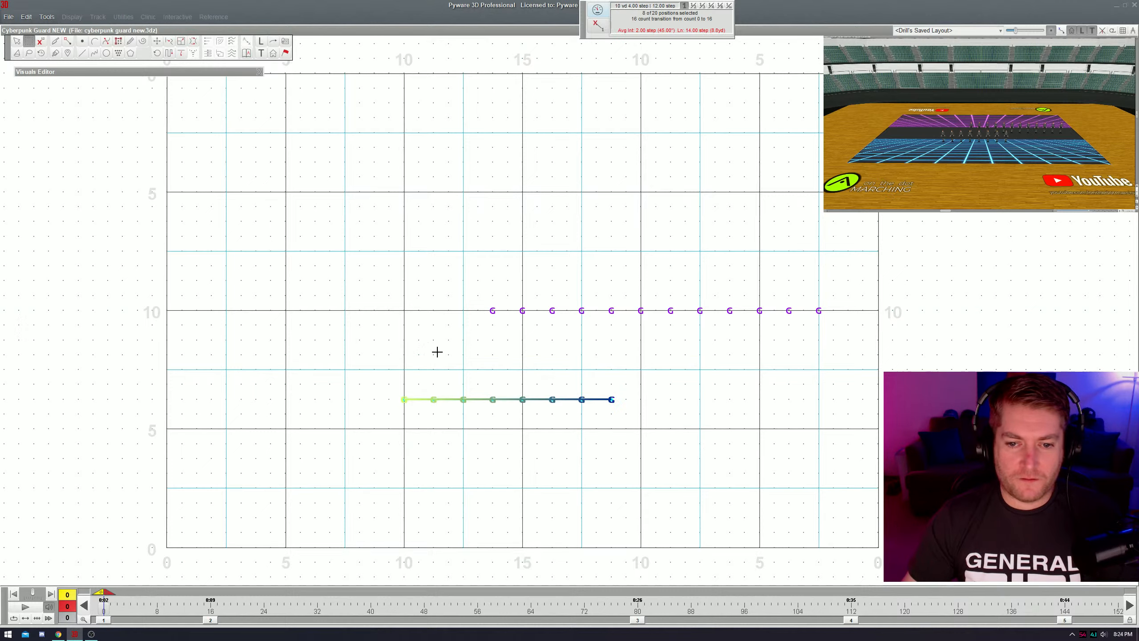
pyautogui.moveTo(478, 276); pyautogui.dragTo(865, 346)
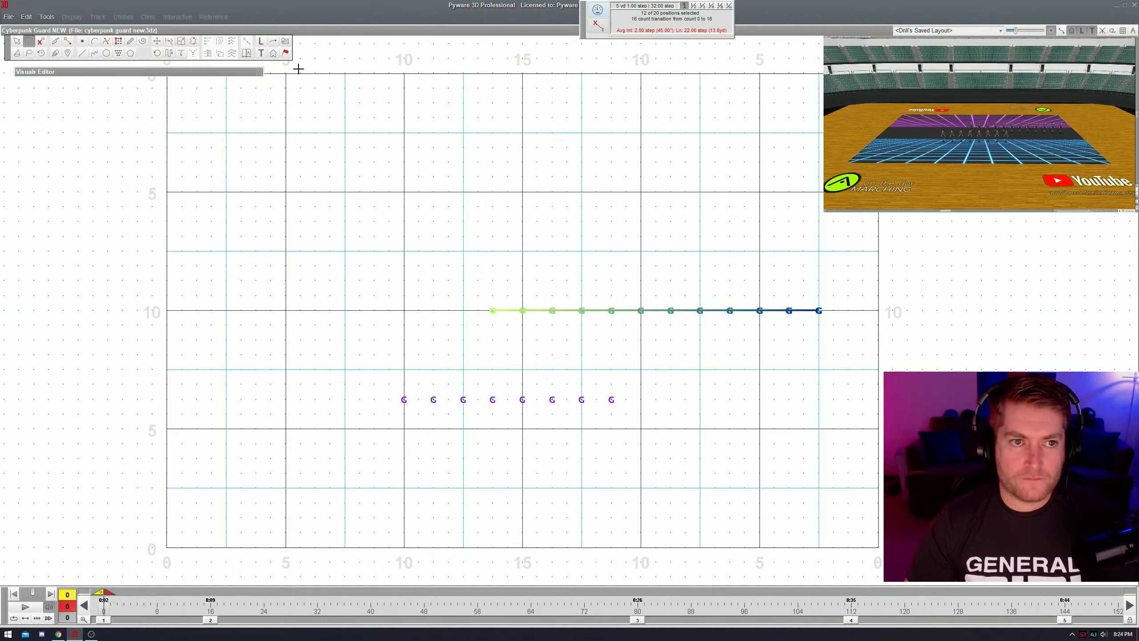
pyautogui.click(261, 41)
pyautogui.click(238, 300)
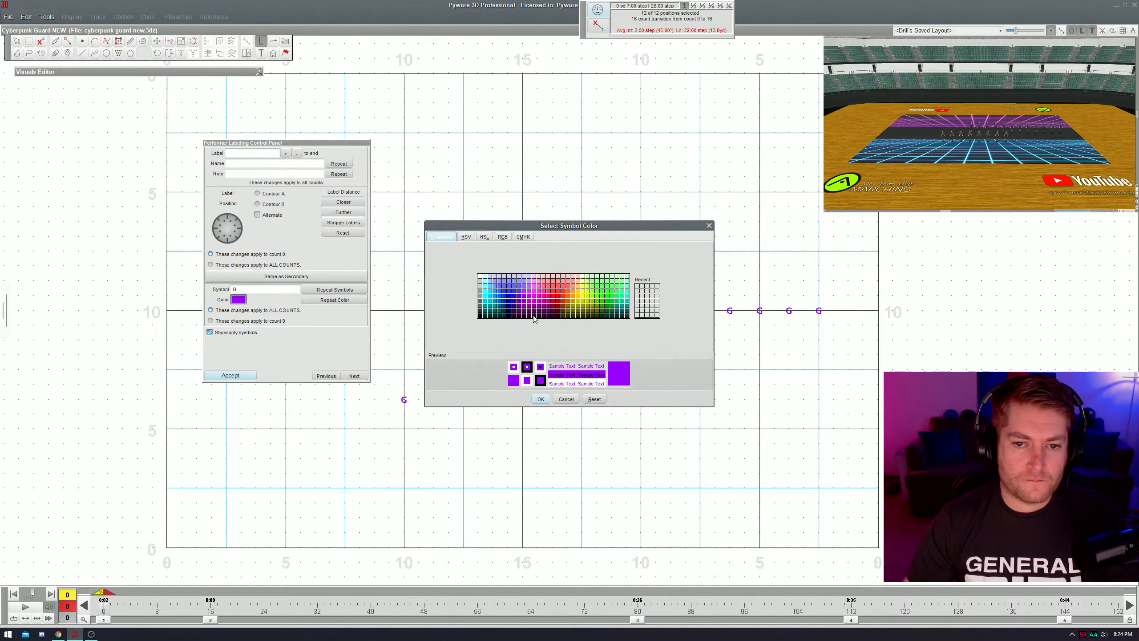
pyautogui.click(536, 296)
pyautogui.click(540, 399)
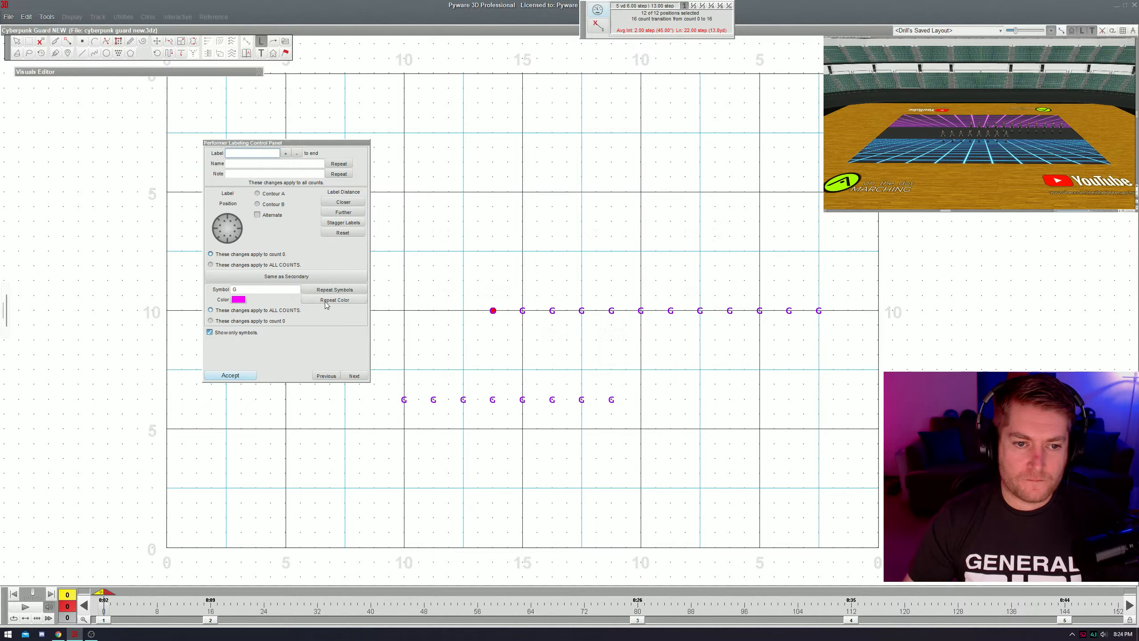
pyautogui.click(231, 375)
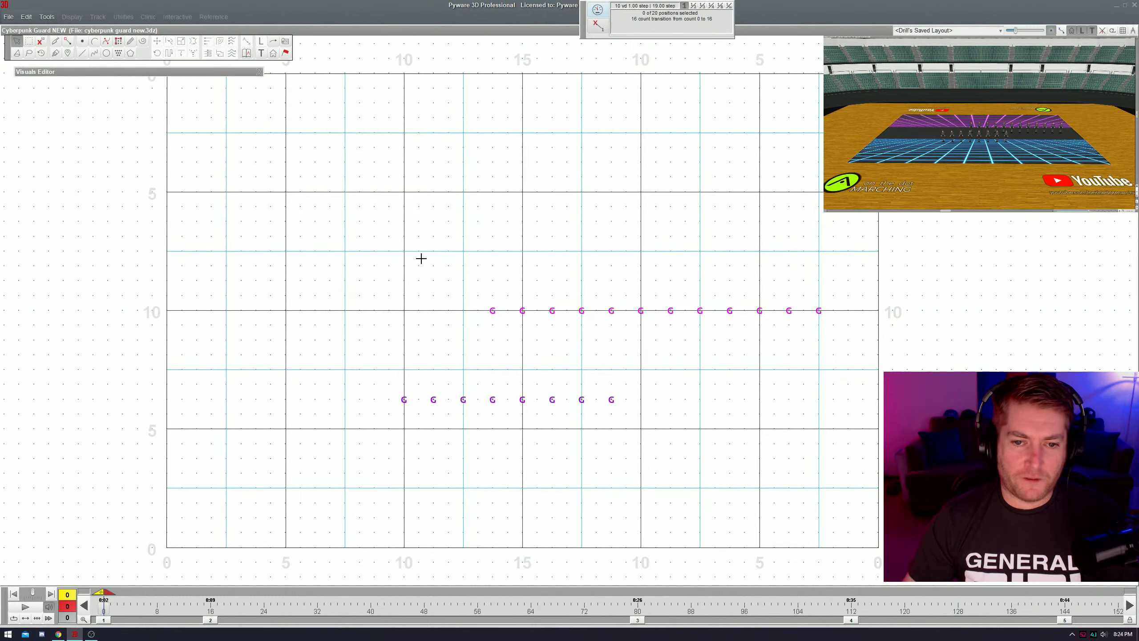
# - Split the front line of eight performers from the back twelve with the Knife tool and push it 2 steps right
pyautogui.press('k')
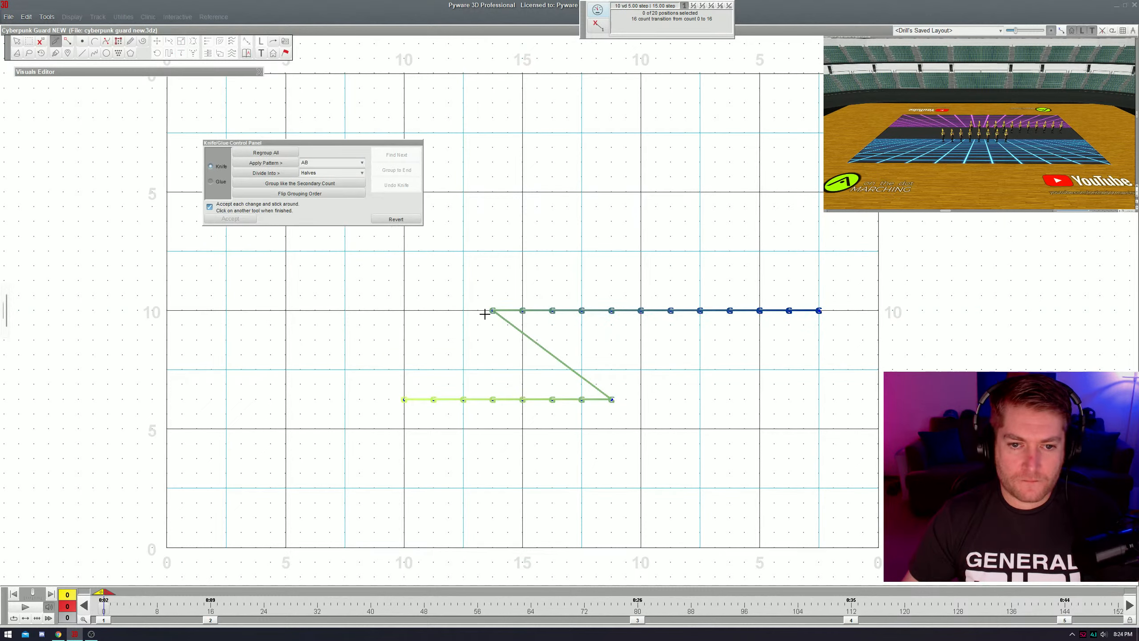
pyautogui.click(612, 399)
pyautogui.press('Escape')
pyautogui.click(517, 403)
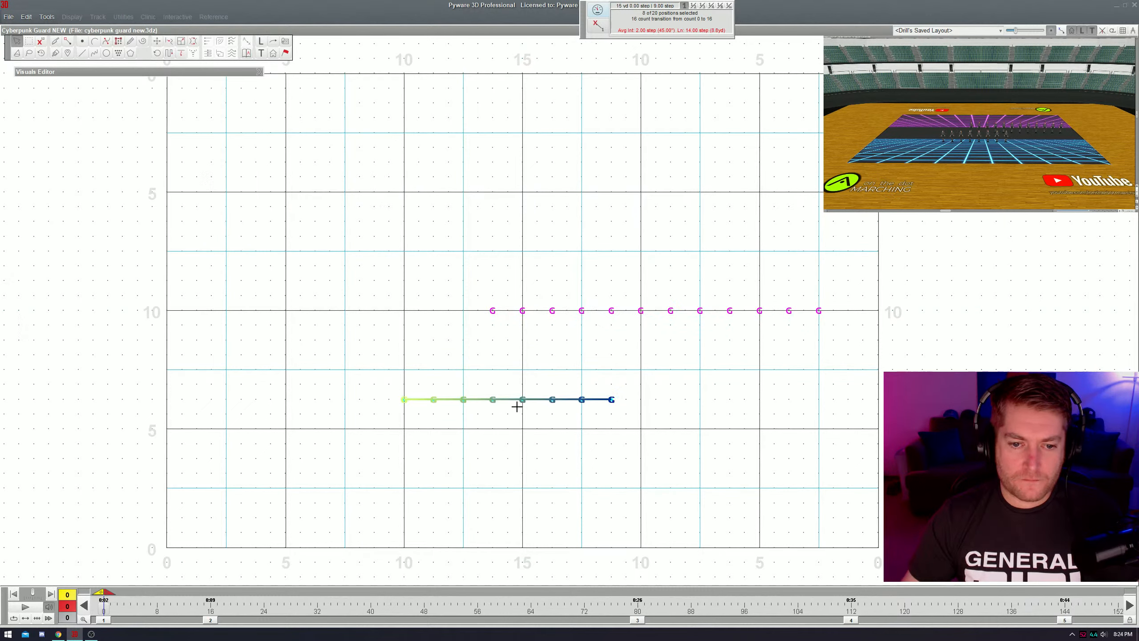
pyautogui.press('m')
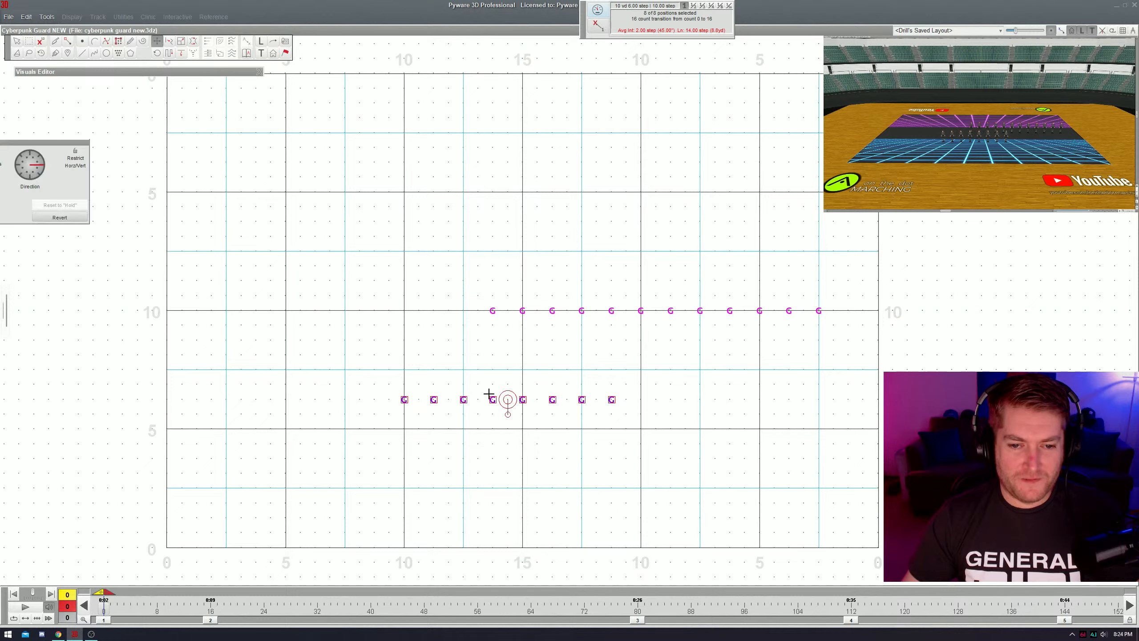
pyautogui.moveTo(493, 399); pyautogui.dragTo(520, 397)
pyautogui.press('Return')
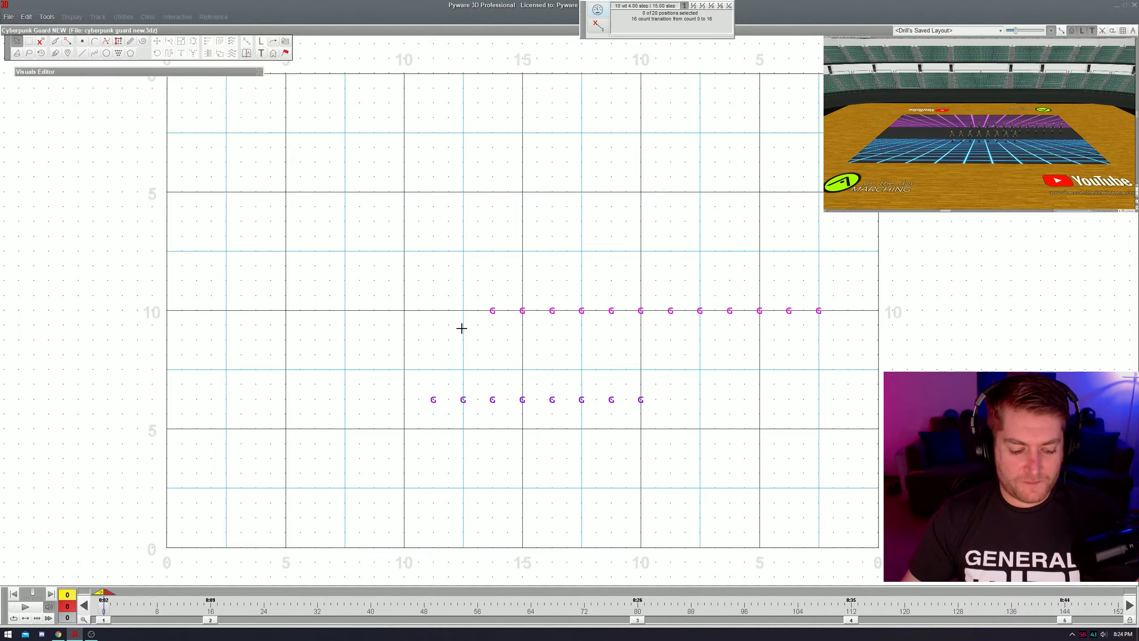
# - Launch the Carnac keystroke display from Windows search and toggle the drill window's floating toolbars
pyautogui.press('super')
pyautogui.write('carn')
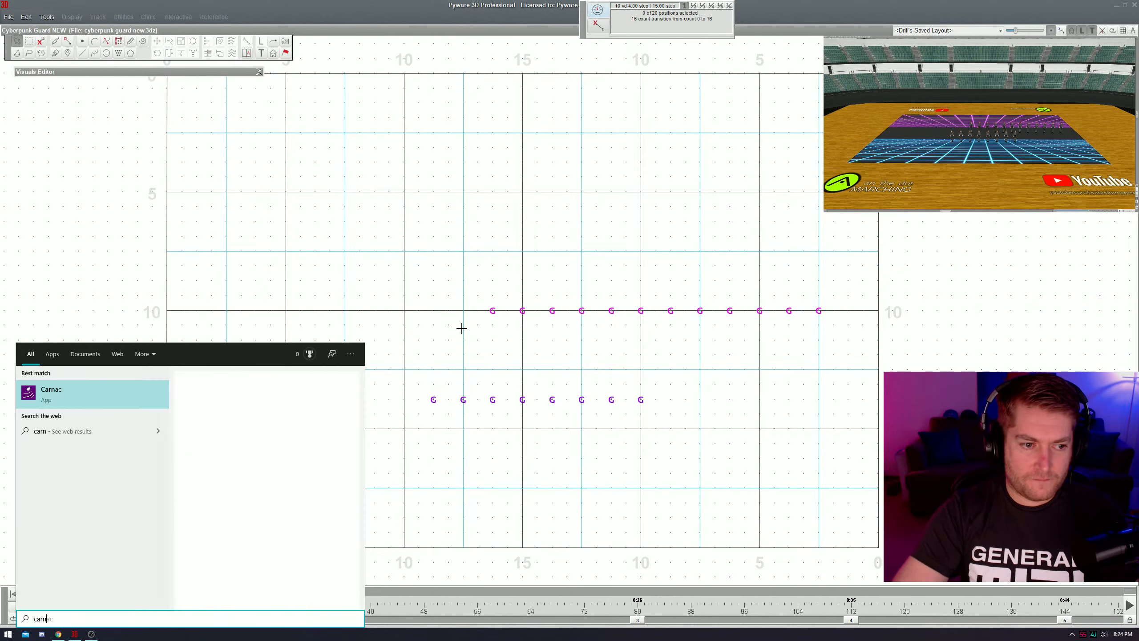
pyautogui.press('Return')
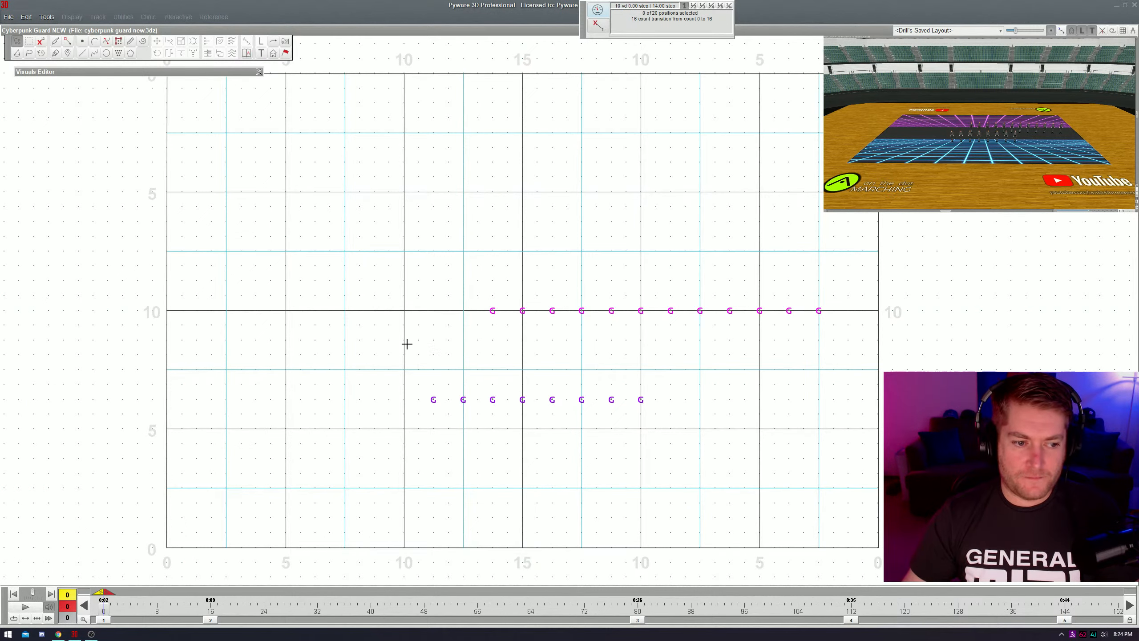
pyautogui.hotkey('ctrl', 'space')
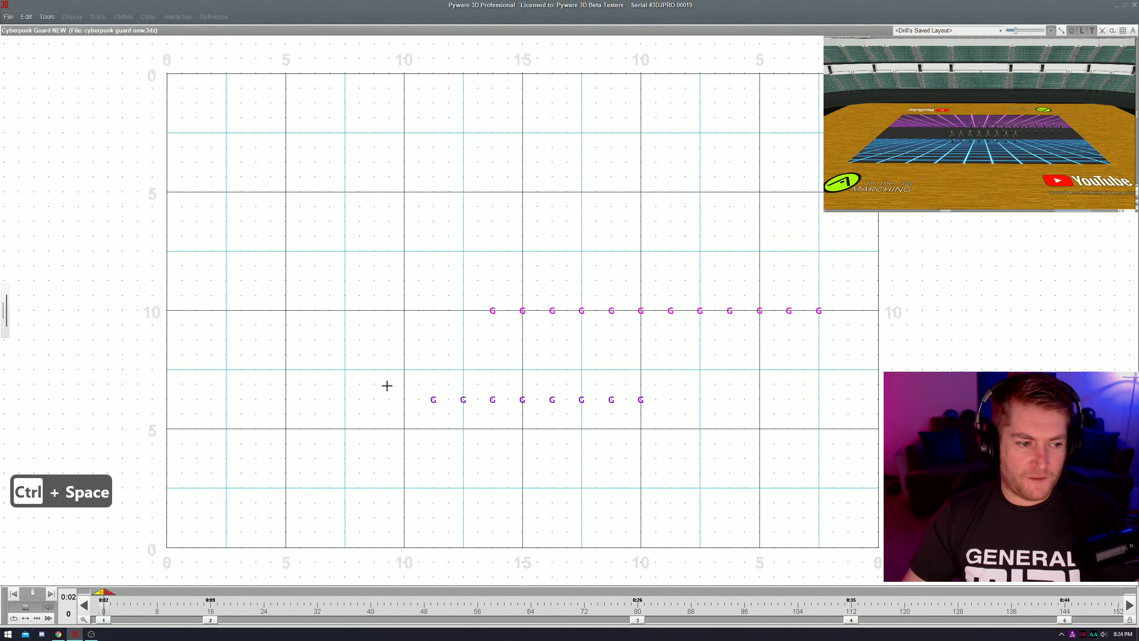
# - Push the front line of eight performers 1 step left, centering it on the middle 15-yard line
pyautogui.click(352, 373)
pyautogui.press('F9')
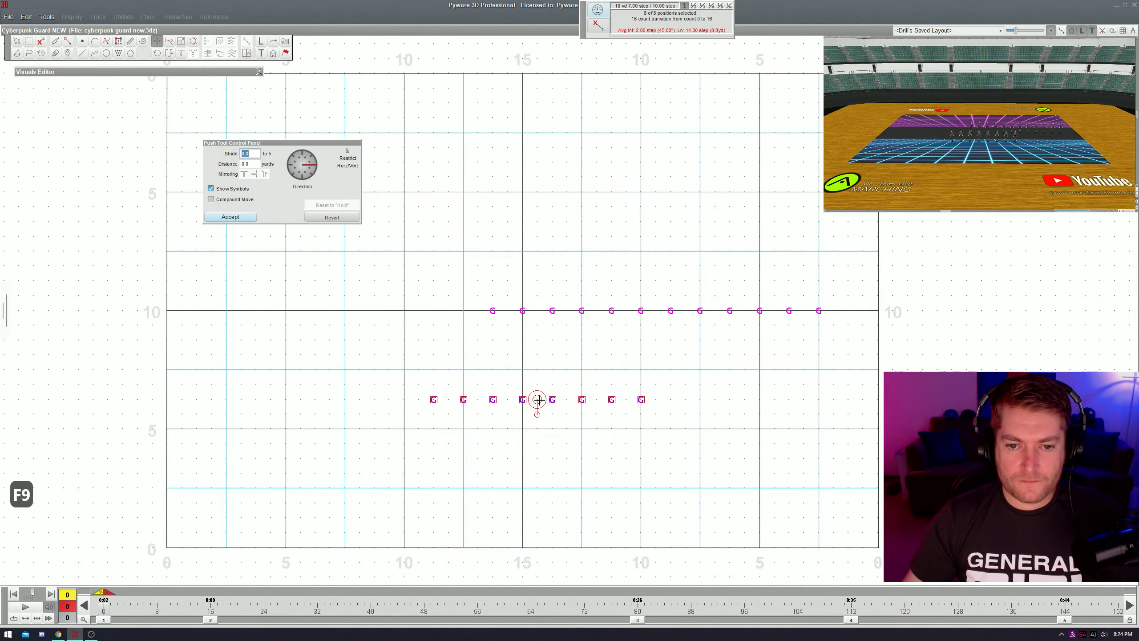
pyautogui.press('Return')
# - Push the twelve magenta performers to the back edge of the floor, centered on the middle 15-yard line, and deselect them
pyautogui.click(581, 310)
pyautogui.press('F9')
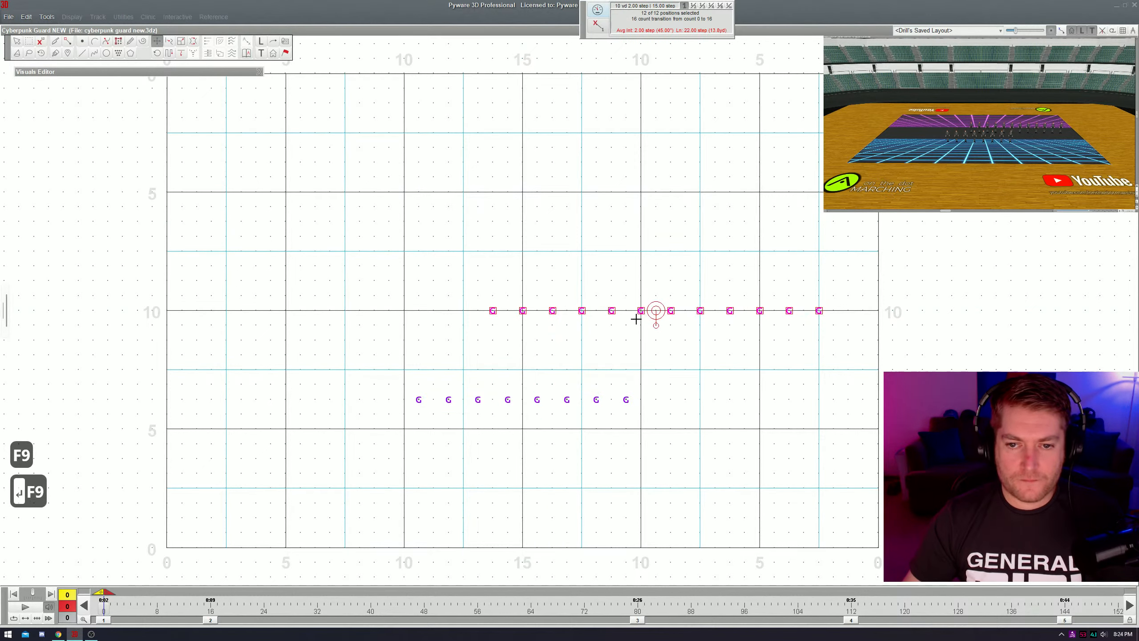
pyautogui.moveTo(659, 315); pyautogui.dragTo(526, 78)
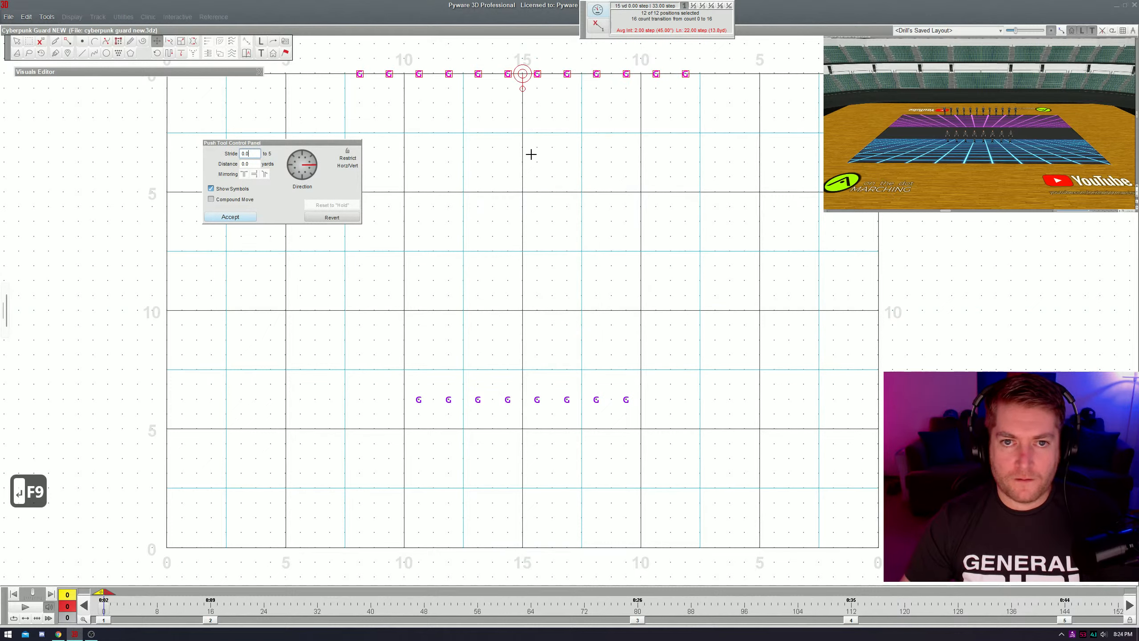
pyautogui.press('Return')
pyautogui.click(510, 249)
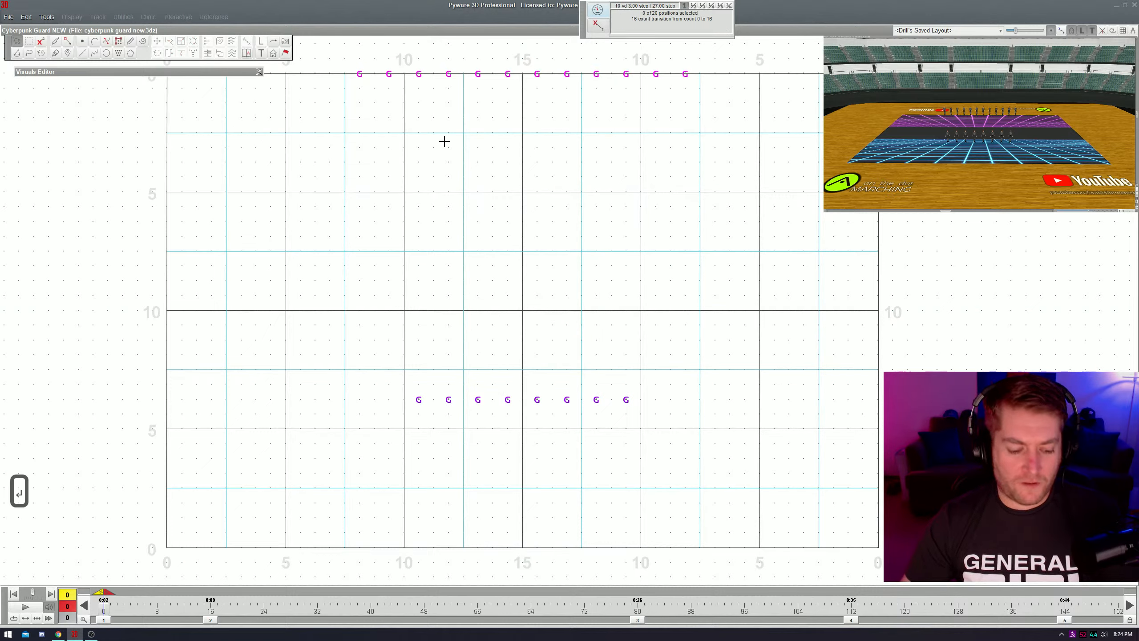
# - Split the twelve back performers into two sixes and push the left six 10 steps left and 16 steps forward
pyautogui.hotkey('alt', 'x')
pyautogui.click(538, 75)
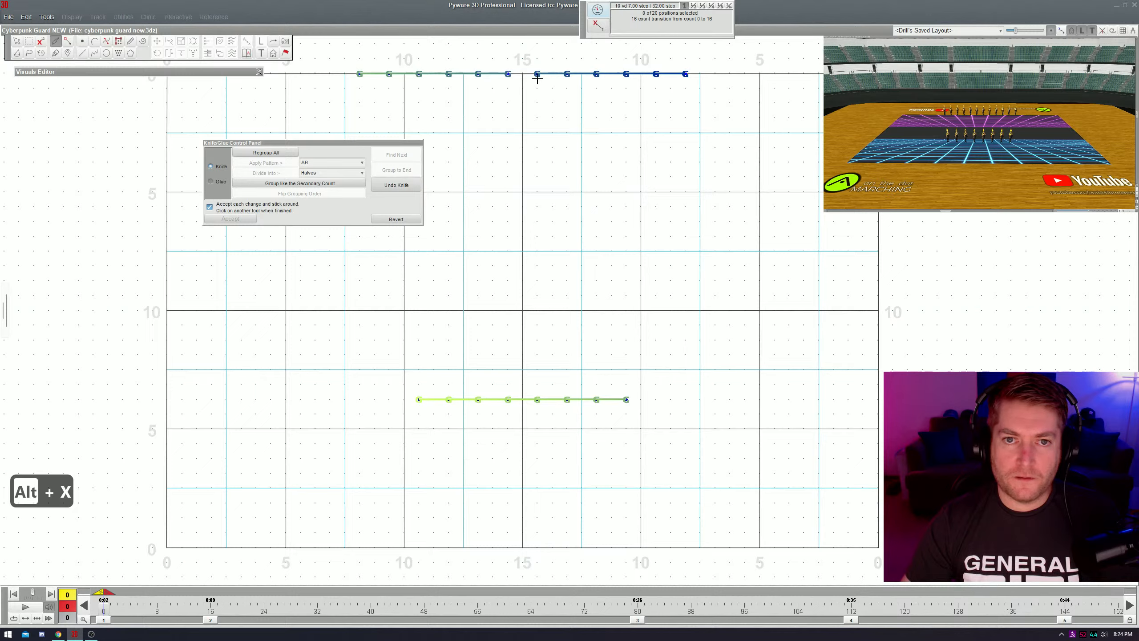
pyautogui.press('Return')
pyautogui.click(471, 74)
pyautogui.press('F9')
pyautogui.moveTo(504, 76)
pyautogui.mouseDown()
pyautogui.moveTo(459, 142)
pyautogui.moveTo(373, 335)
pyautogui.moveTo(367, 302)
pyautogui.mouseUp()
pyautogui.press('Return')
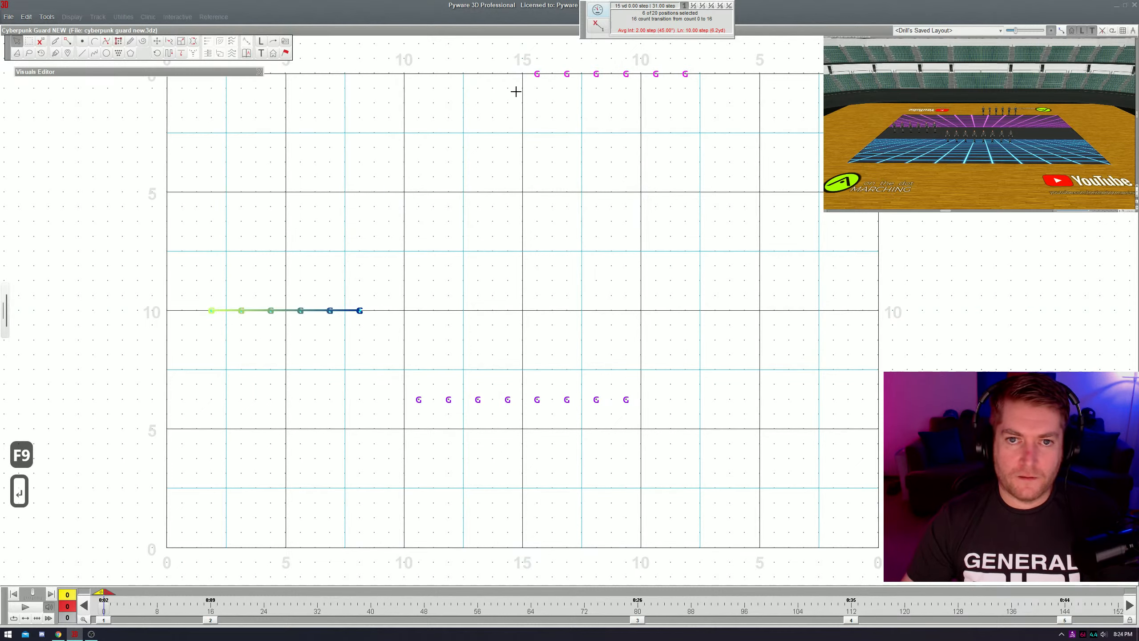
# - Push the remaining six back performers 7 steps right and 16 steps forward onto the floor's horizontal center line
pyautogui.click(538, 74)
pyautogui.press('F9')
pyautogui.moveTo(539, 75); pyautogui.dragTo(640, 323)
pyautogui.press('Return')
# - Push the eight violet performers 1 step left and 6 steps back, placing them on the center line between the two magenta groups
pyautogui.moveTo(494, 333); pyautogui.dragTo(538, 426)
pyautogui.press('F9')
pyautogui.moveTo(418, 399); pyautogui.dragTo(405, 311)
pyautogui.press('Return')
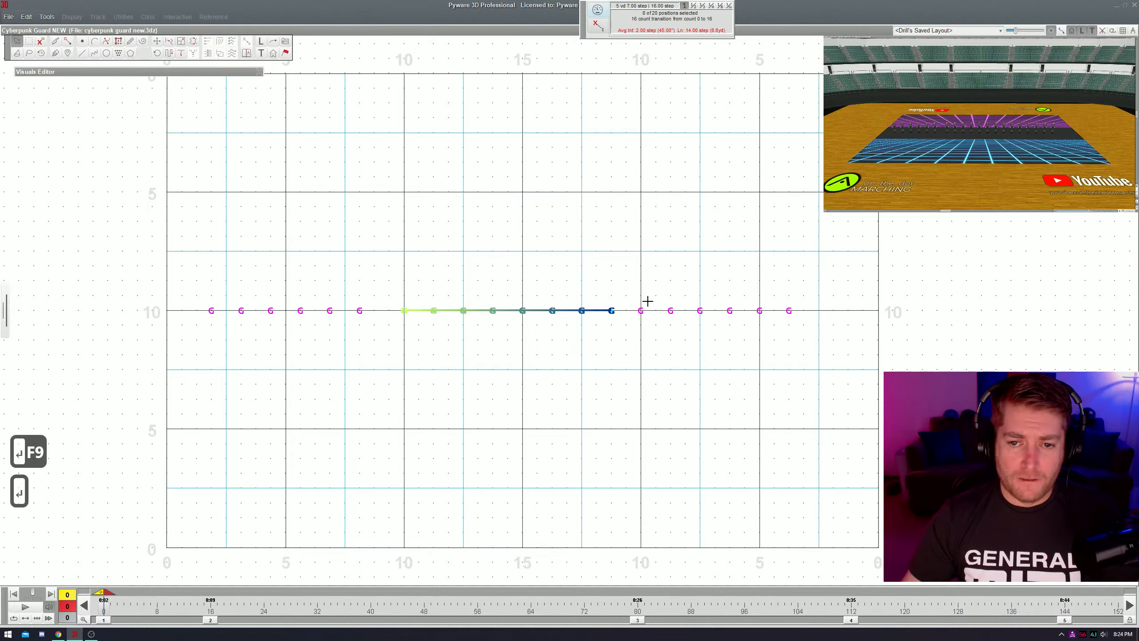
# - Push the left magenta six 1 step right to close the gap with the violet performers, leaving the right six in place
pyautogui.click(643, 312)
pyautogui.press('F9')
pyautogui.press('Return')
pyautogui.moveTo(311, 266); pyautogui.dragTo(381, 311)
pyautogui.press('F9')
pyautogui.press('Return')
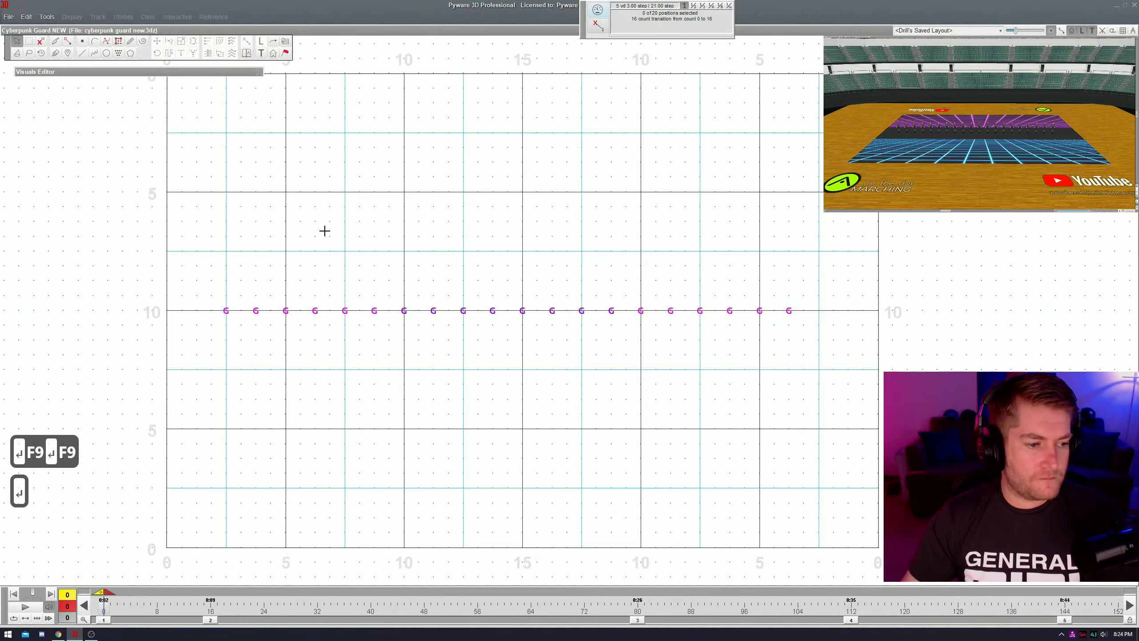
# - Glue the left six, middle eight and right six performers into one continuous line of 20
pyautogui.hotkey('alt', 'x')
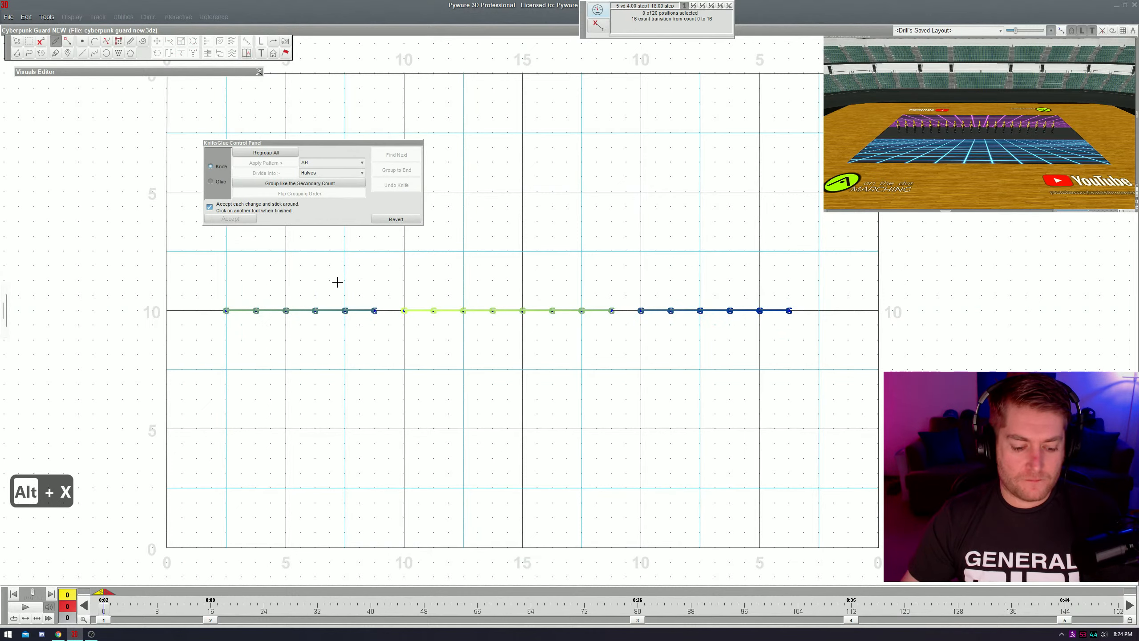
pyautogui.hotkey('alt', 'v')
pyautogui.click(375, 310)
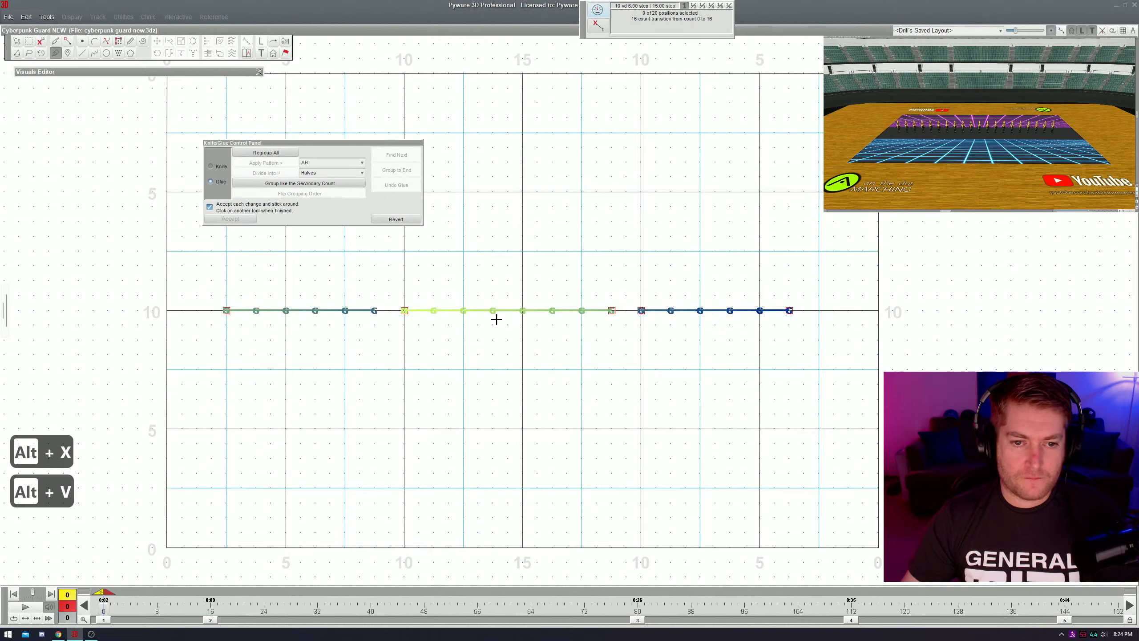
pyautogui.click(404, 311)
pyautogui.hotkey('alt', 'v')
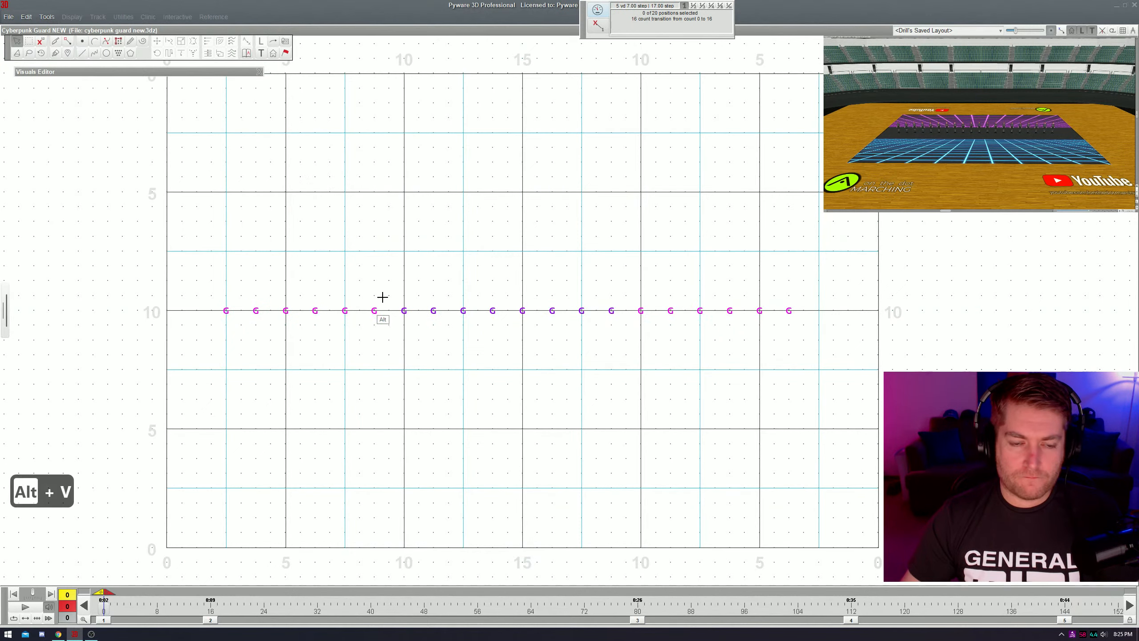
pyautogui.click(374, 311)
pyautogui.click(404, 311)
pyautogui.click(611, 311)
pyautogui.click(641, 311)
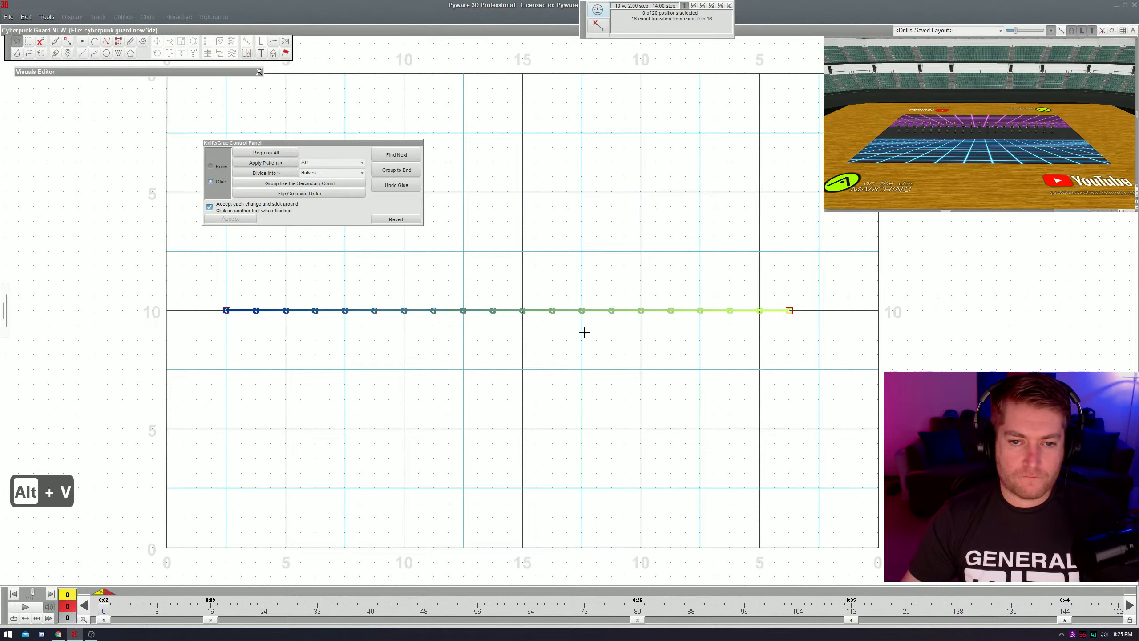
pyautogui.press('F8')
pyautogui.moveTo(241, 285); pyautogui.dragTo(445, 364)
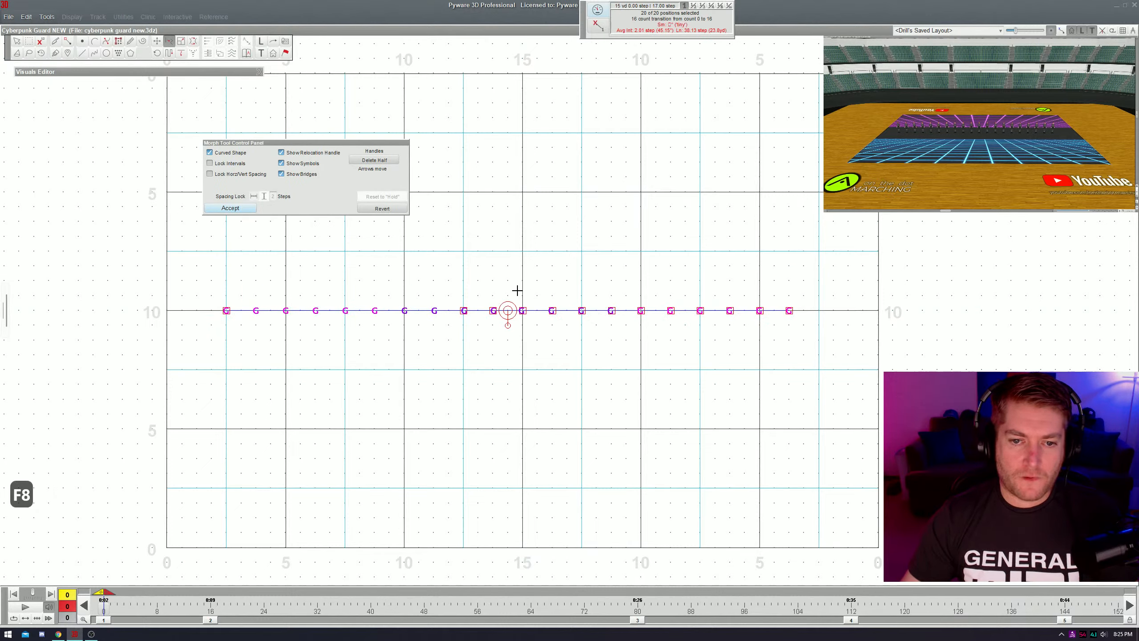
pyautogui.moveTo(484, 284); pyautogui.dragTo(630, 352)
pyautogui.moveTo(654, 286); pyautogui.dragTo(657, 321)
pyautogui.click(234, 153)
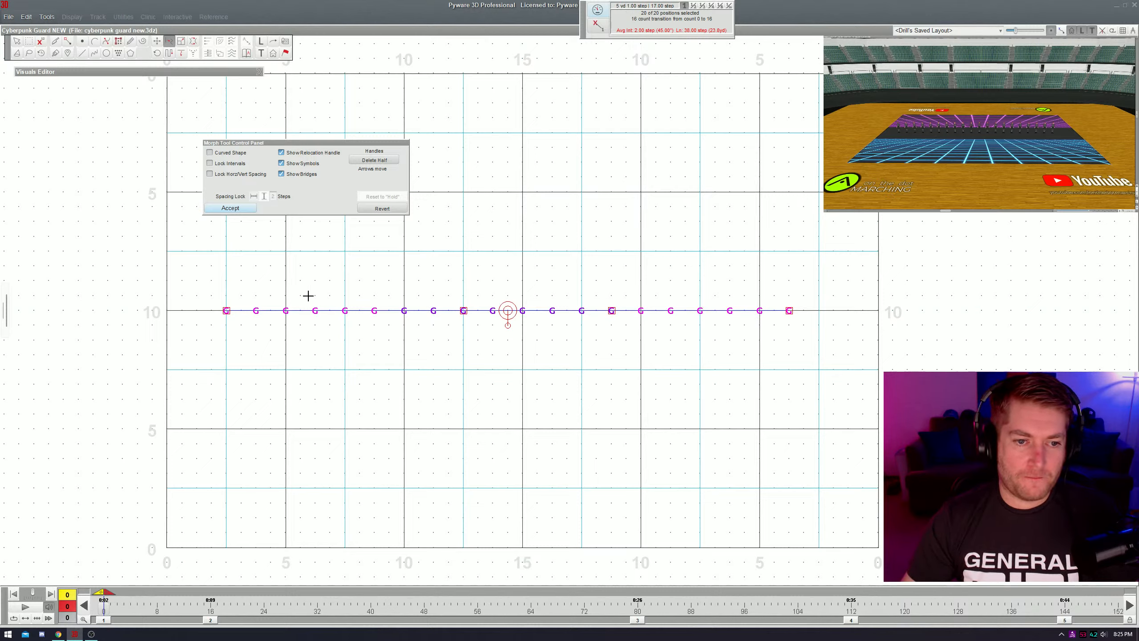
pyautogui.moveTo(467, 310); pyautogui.dragTo(168, 76)
pyautogui.moveTo(611, 310); pyautogui.dragTo(824, 73)
pyautogui.moveTo(226, 311); pyautogui.dragTo(170, 540)
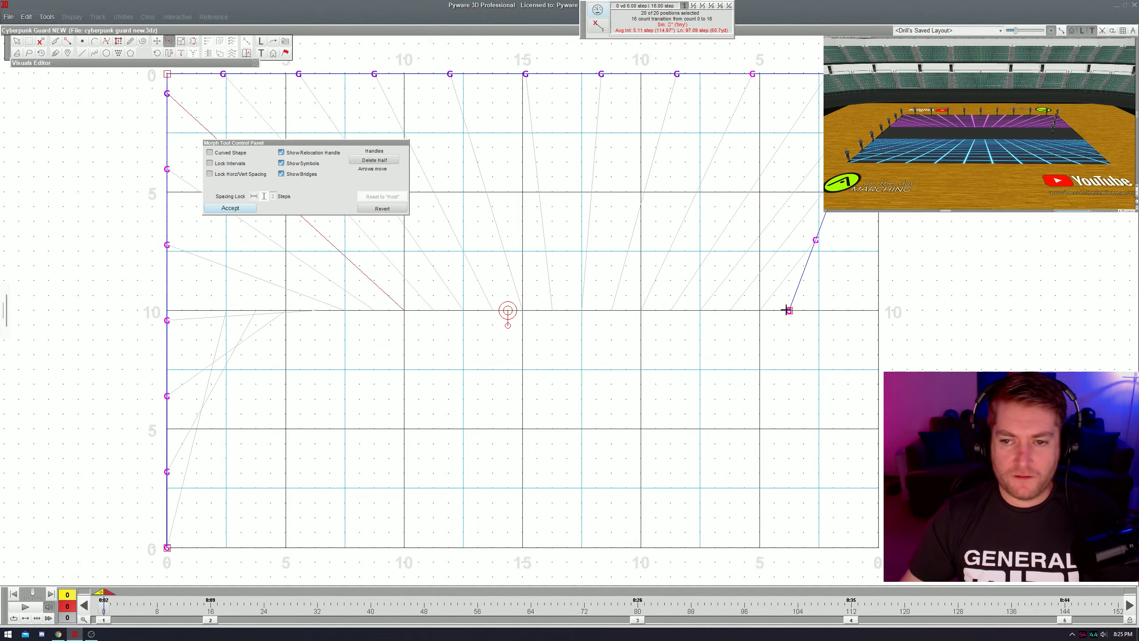
pyautogui.moveTo(789, 310); pyautogui.dragTo(879, 546)
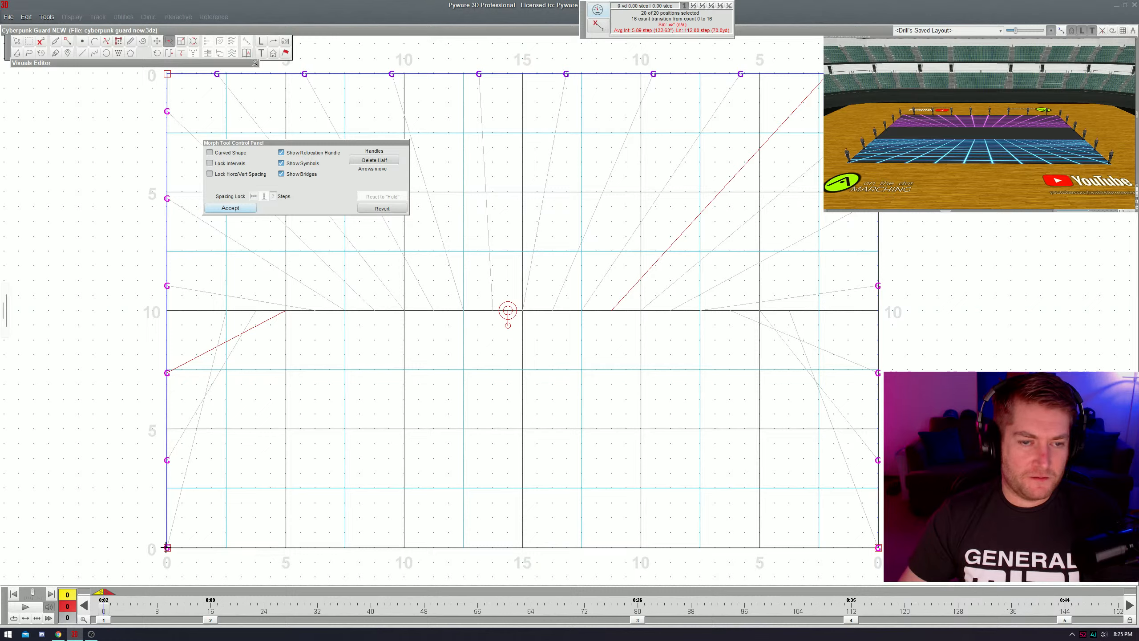
pyautogui.moveTo(167, 546); pyautogui.dragTo(163, 493)
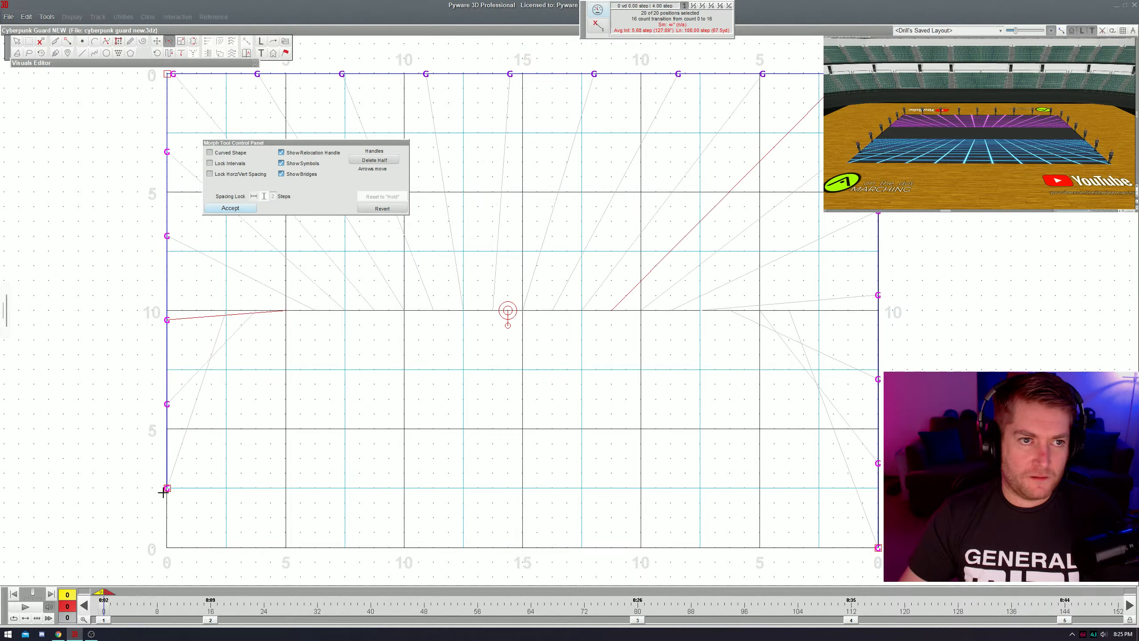
pyautogui.moveTo(876, 548); pyautogui.dragTo(872, 492)
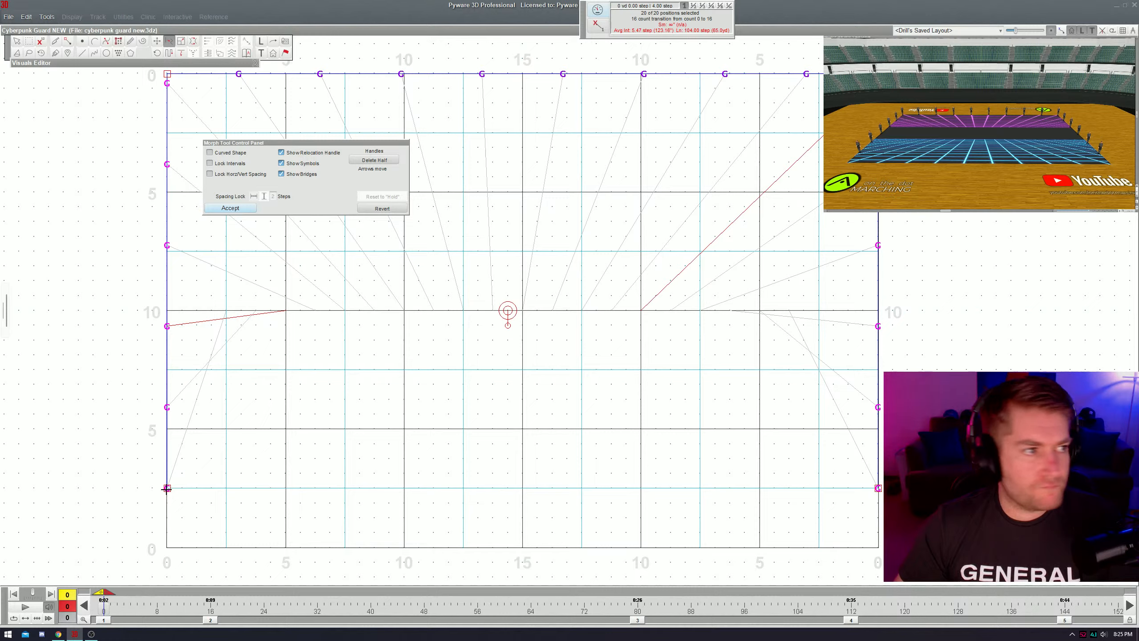
pyautogui.moveTo(167, 488)
pyautogui.mouseDown()
pyautogui.moveTo(156, 387)
pyautogui.moveTo(169, 487)
pyautogui.mouseUp()
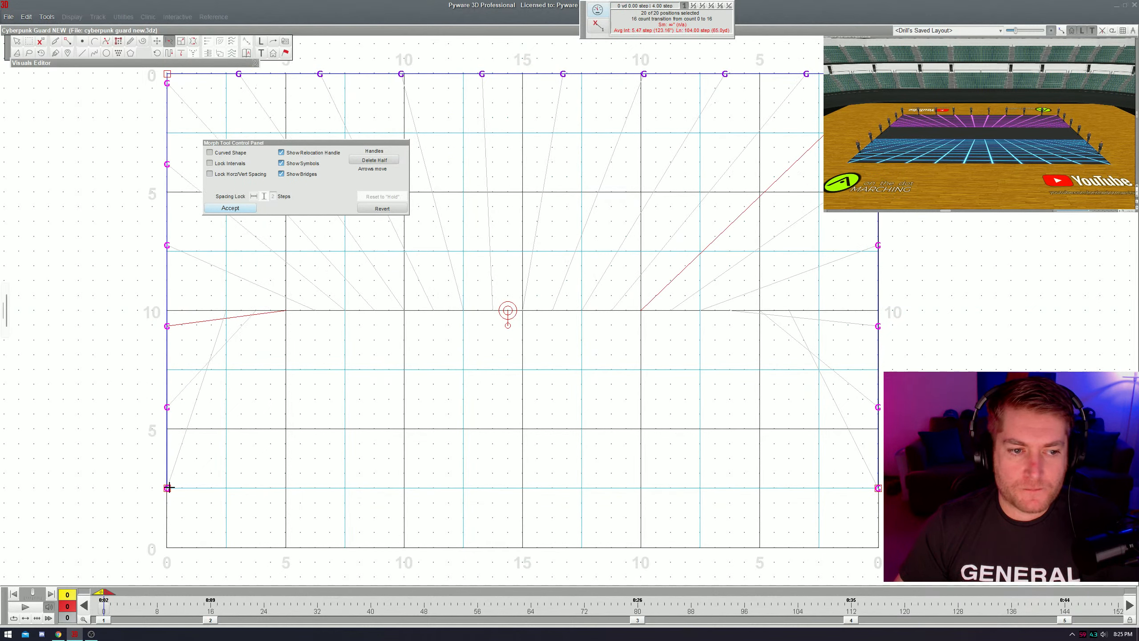
pyautogui.press('Escape')
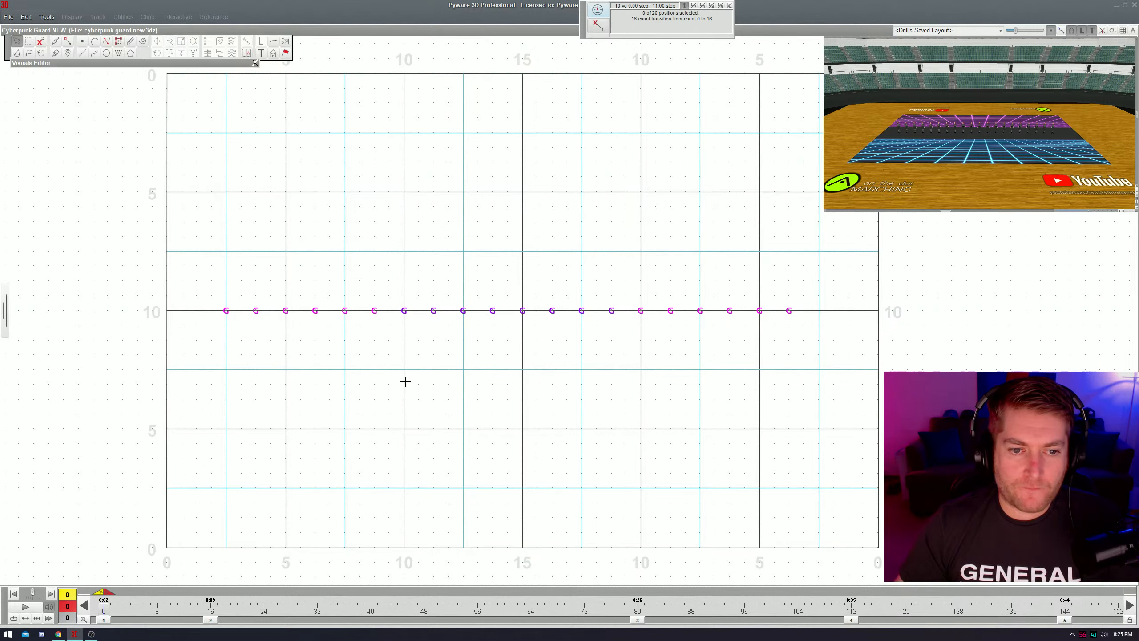
# - Select all 20 performers and divide the line into halves with the Knife tool
pyautogui.hotkey('ctrl', 'a')
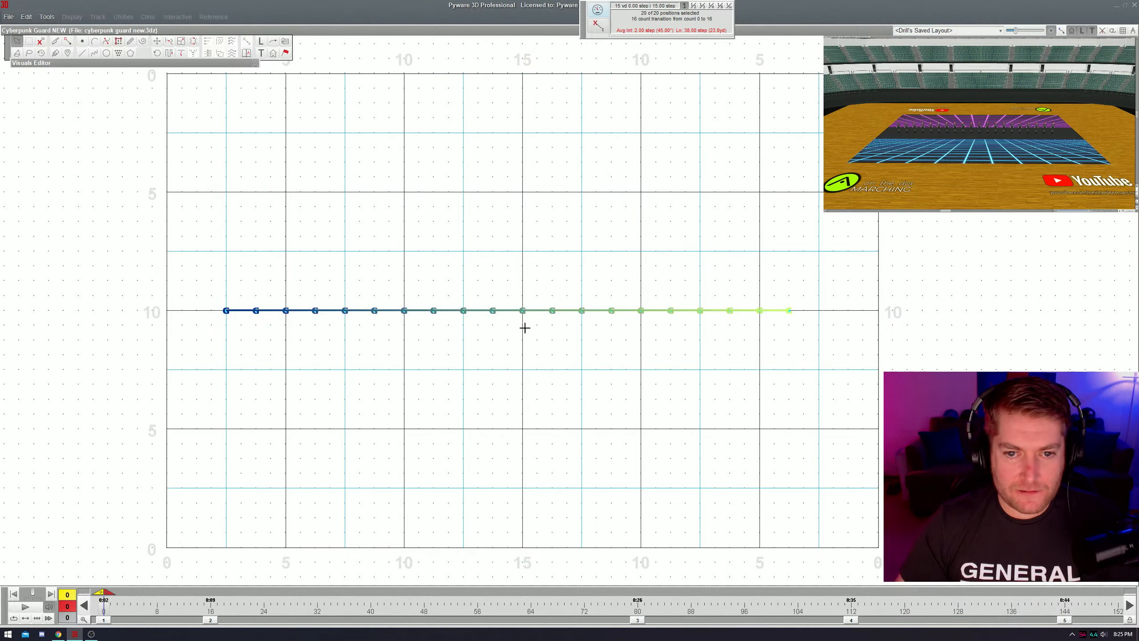
pyautogui.hotkey('alt', 'x')
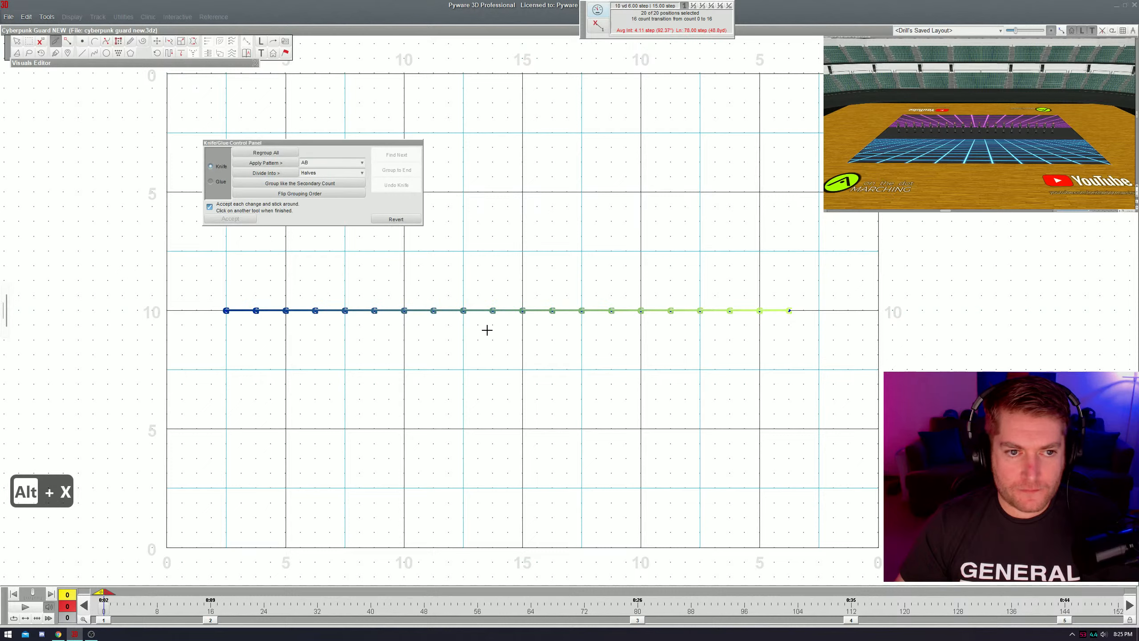
pyautogui.click(278, 173)
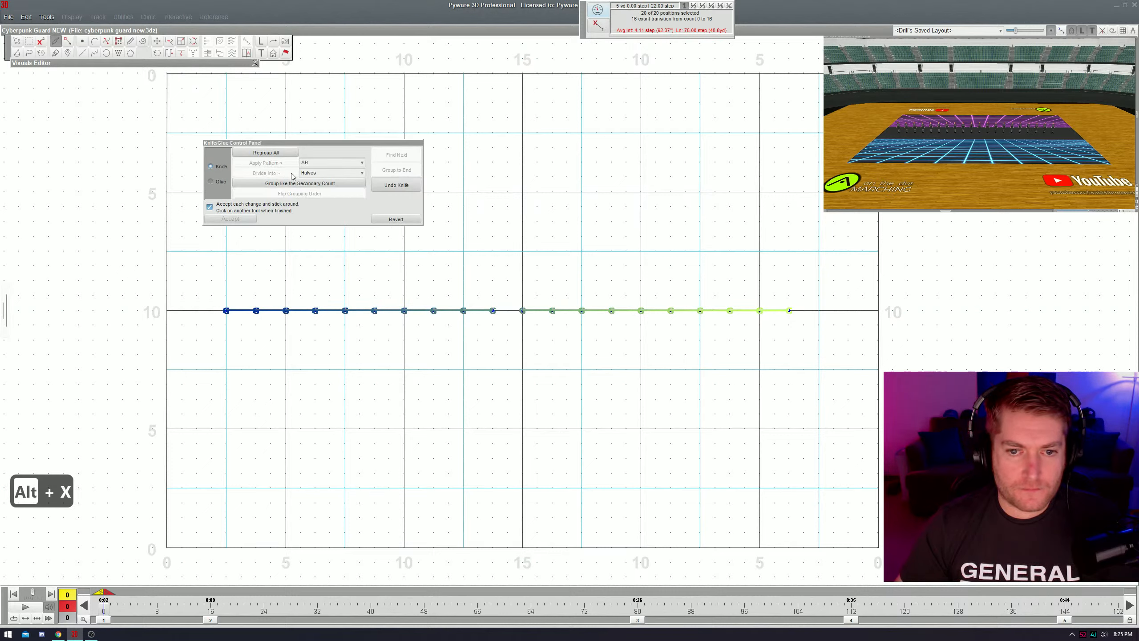
# - Morph the left ten performers into a straight line along the floor's left edge, spanning the front and back corners
pyautogui.click(437, 279)
pyautogui.doubleClick(309, 308)
pyautogui.press('F8')
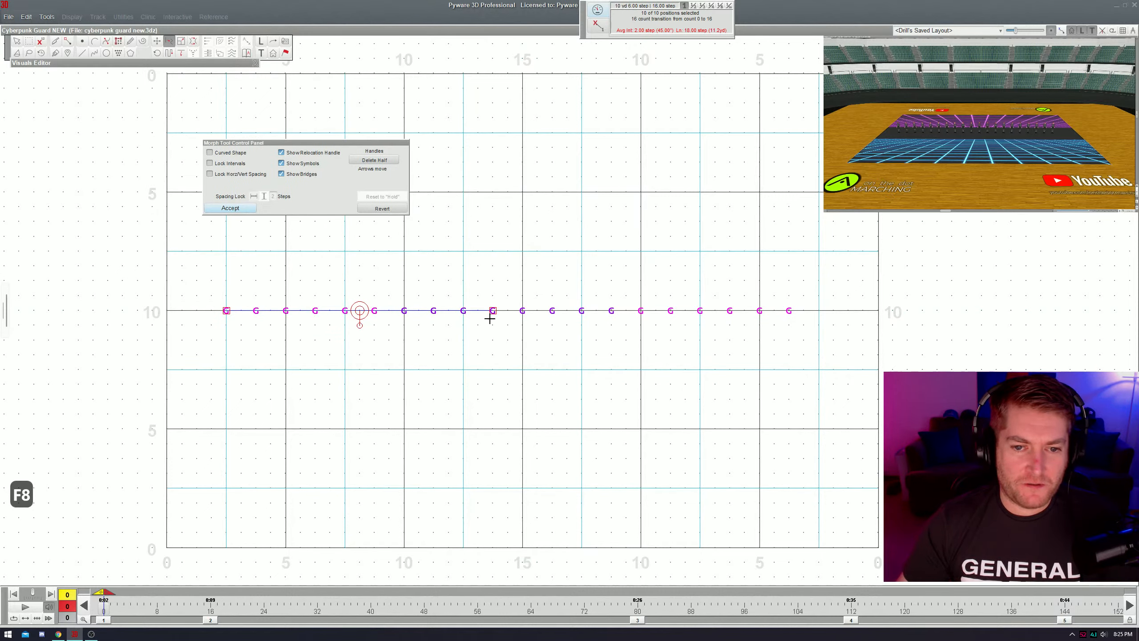
pyautogui.moveTo(493, 310); pyautogui.dragTo(167, 547)
pyautogui.moveTo(225, 310); pyautogui.dragTo(166, 73)
pyautogui.press('Return')
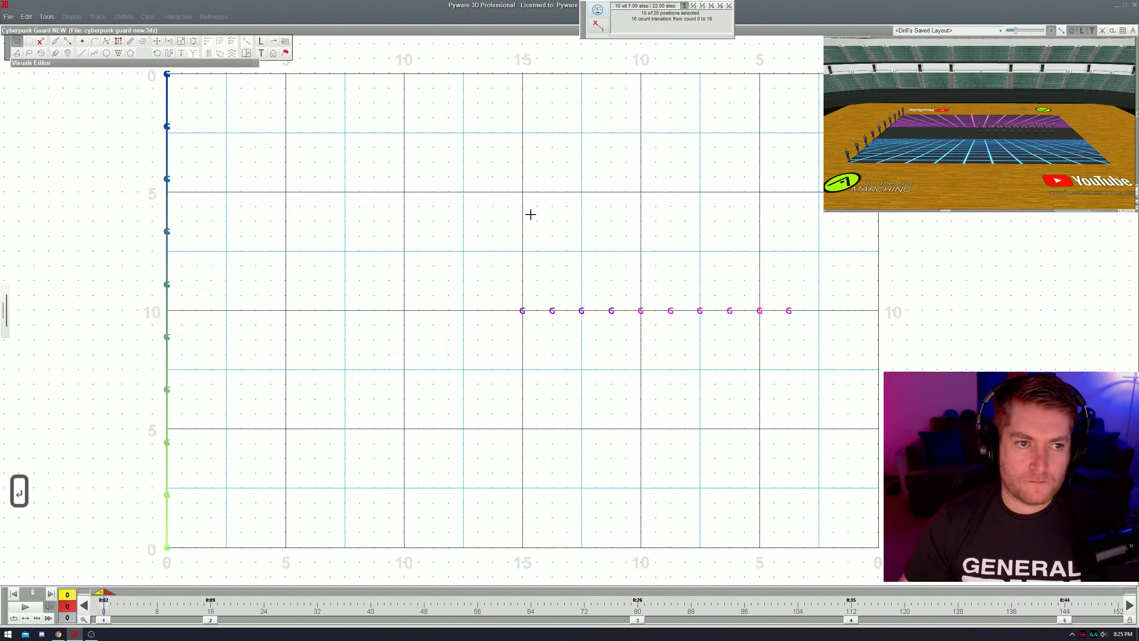
# - Morph the remaining ten performers into a straight line along the floor's right edge, spanning the front and back corners
pyautogui.press('F8')
pyautogui.moveTo(527, 211); pyautogui.dragTo(715, 266)
pyautogui.moveTo(522, 310); pyautogui.dragTo(873, 548)
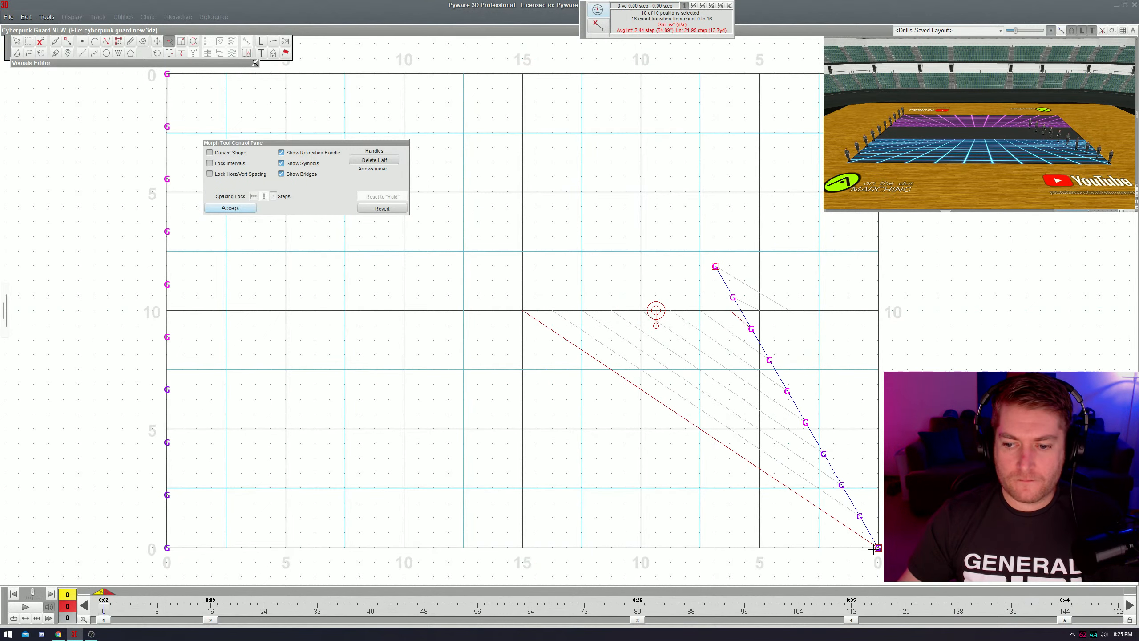
pyautogui.moveTo(715, 266); pyautogui.dragTo(878, 243)
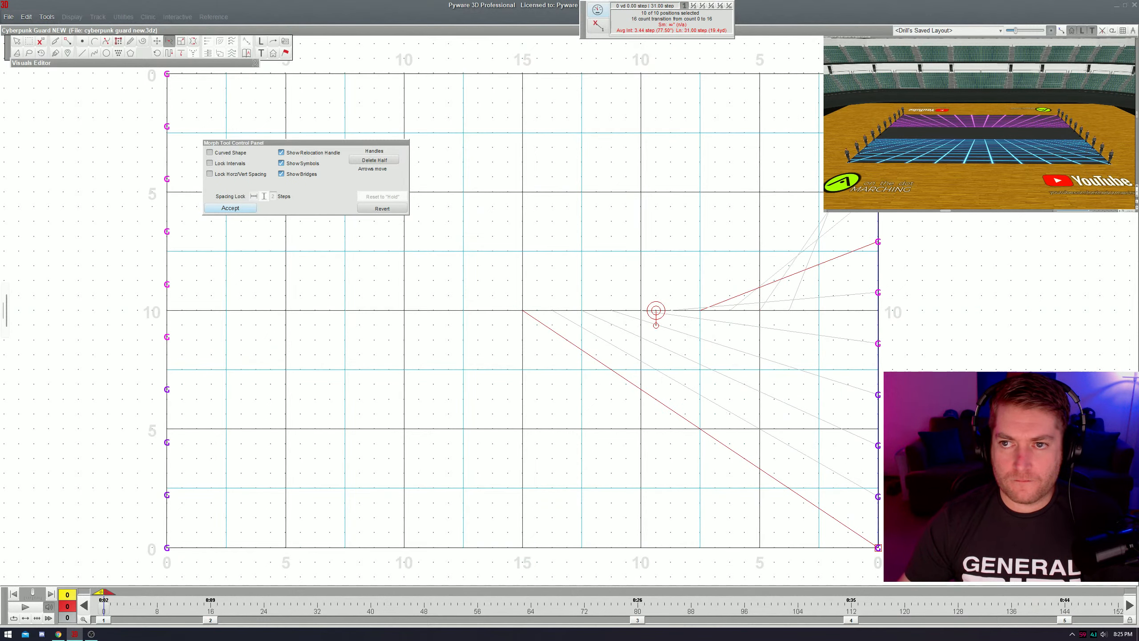
pyautogui.press('Return')
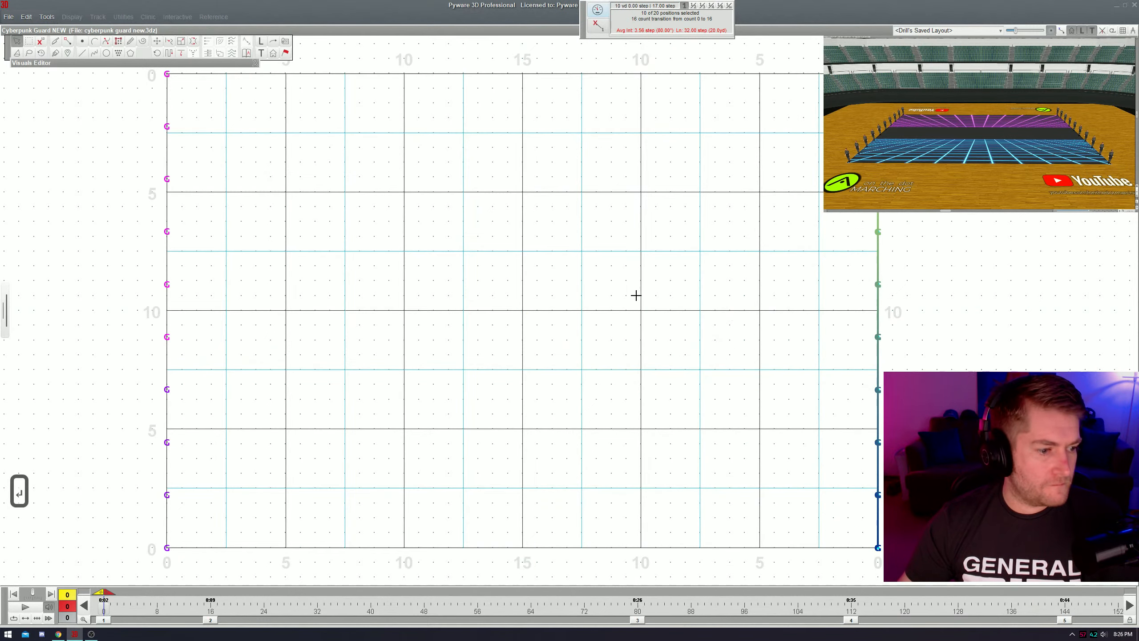
# - Morph the left-edge line to 27 steps long at 3-step intervals, anchored at the front corner with its back end moved forward
pyautogui.click(503, 322)
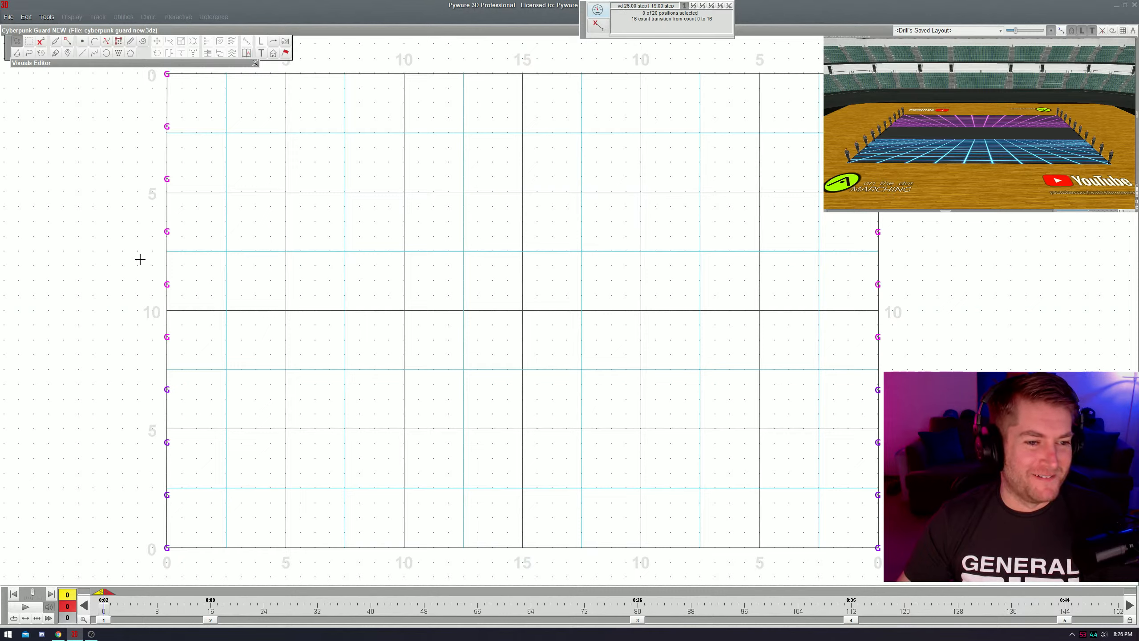
pyautogui.click(162, 244)
pyautogui.press('F8')
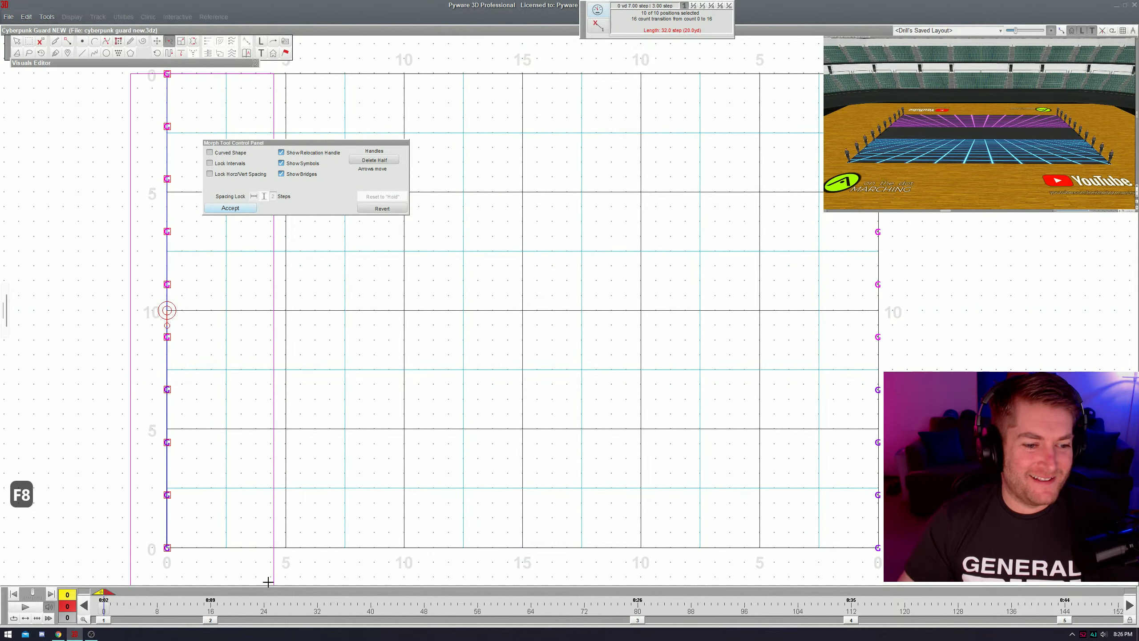
pyautogui.moveTo(167, 548); pyautogui.dragTo(169, 428)
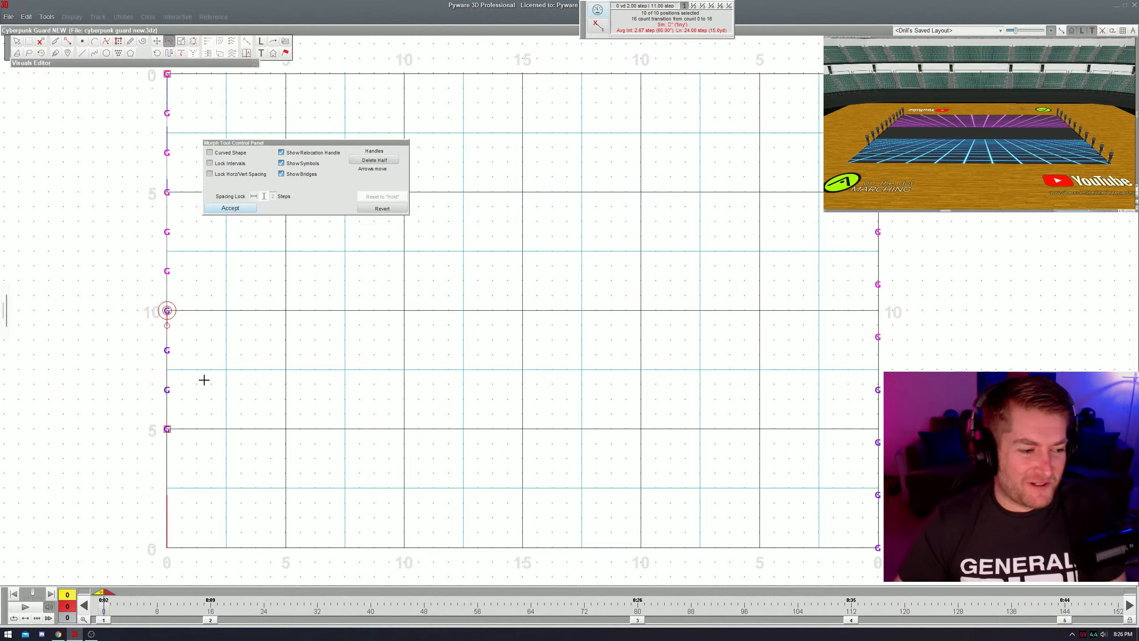
pyautogui.moveTo(166, 74); pyautogui.dragTo(166, 133)
pyautogui.moveTo(167, 430); pyautogui.dragTo(169, 540)
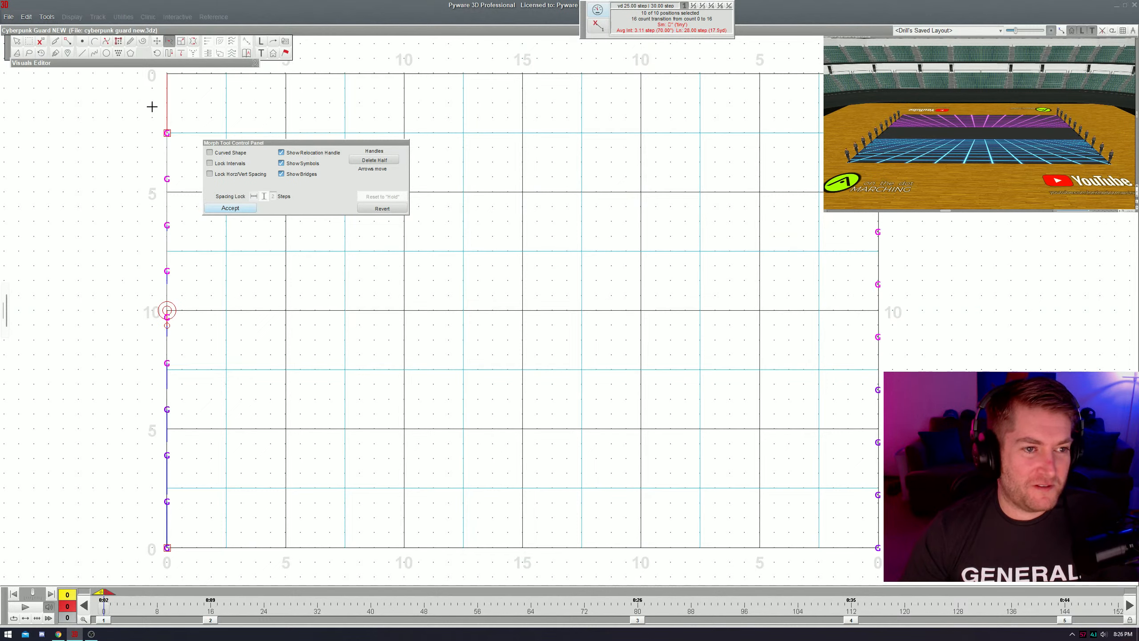
pyautogui.moveTo(167, 133)
pyautogui.mouseDown()
pyautogui.moveTo(170, 77)
pyautogui.moveTo(166, 145)
pyautogui.mouseUp()
pyautogui.press('Return')
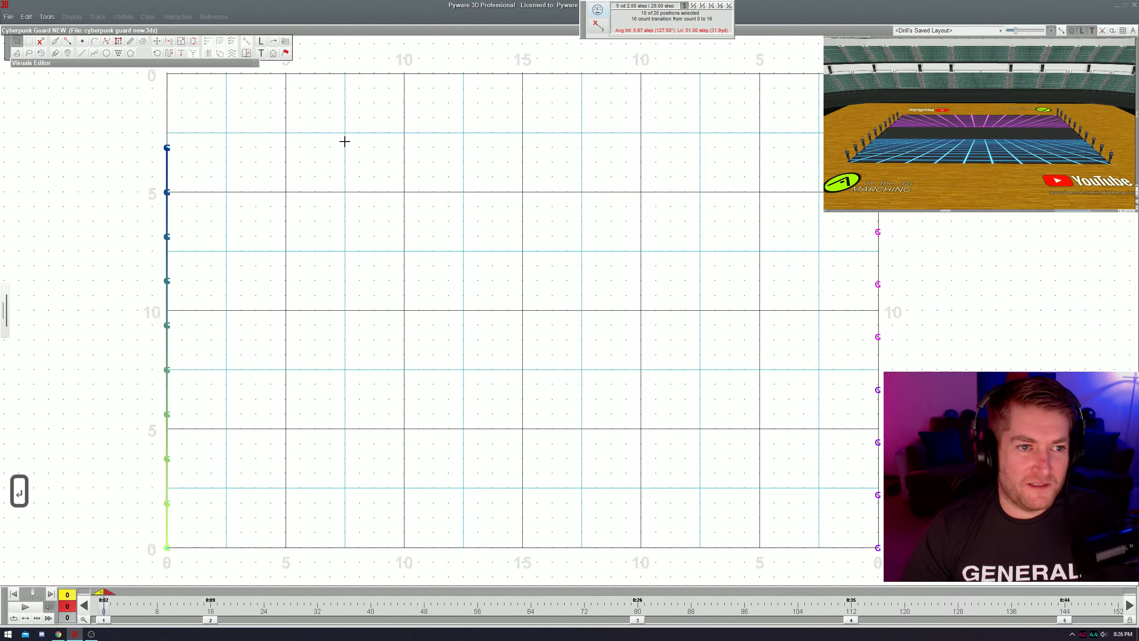
# - Morph the right-edge line to 27 steps long at 3-step intervals by pulling its front end back 5 steps
pyautogui.moveTo(798, 265); pyautogui.dragTo(906, 334)
pyautogui.press('F8')
pyautogui.moveTo(864, 238); pyautogui.dragTo(855, 570)
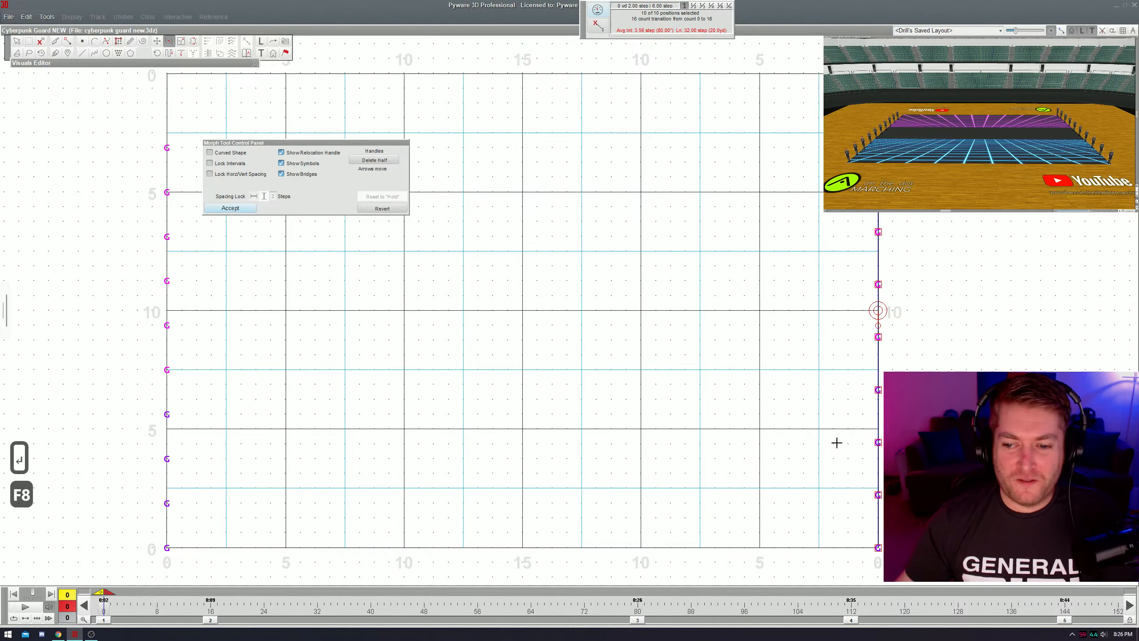
pyautogui.moveTo(861, 104); pyautogui.dragTo(878, 472)
pyautogui.press('Return')
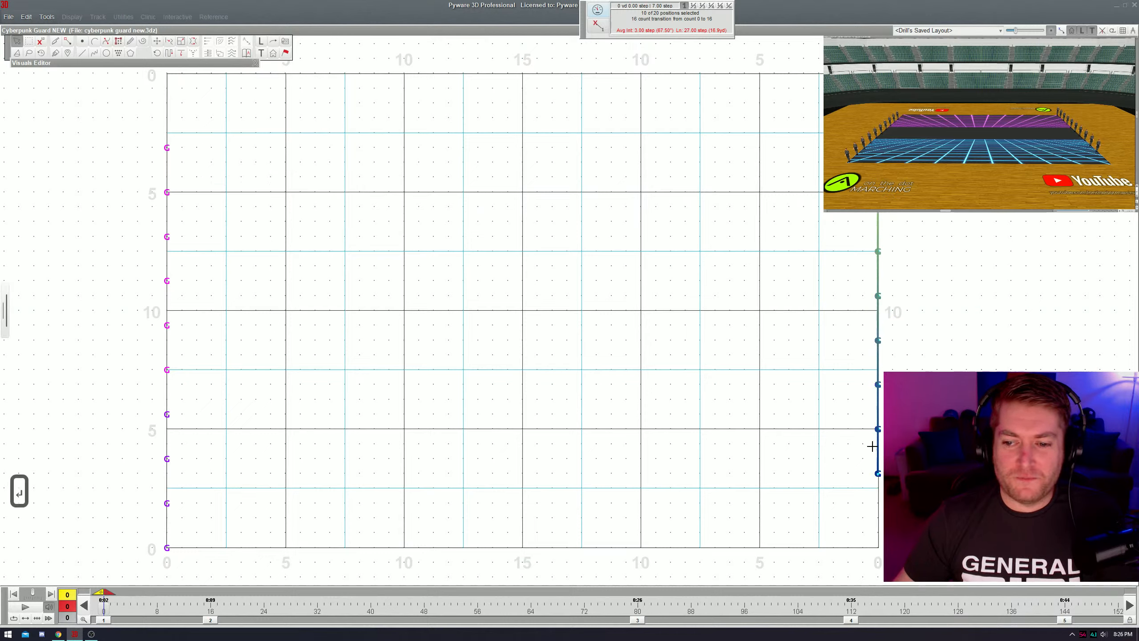
# - Push the left-edge line of ten performers 2 steps toward the back of the floor
pyautogui.moveTo(138, 238); pyautogui.dragTo(201, 316)
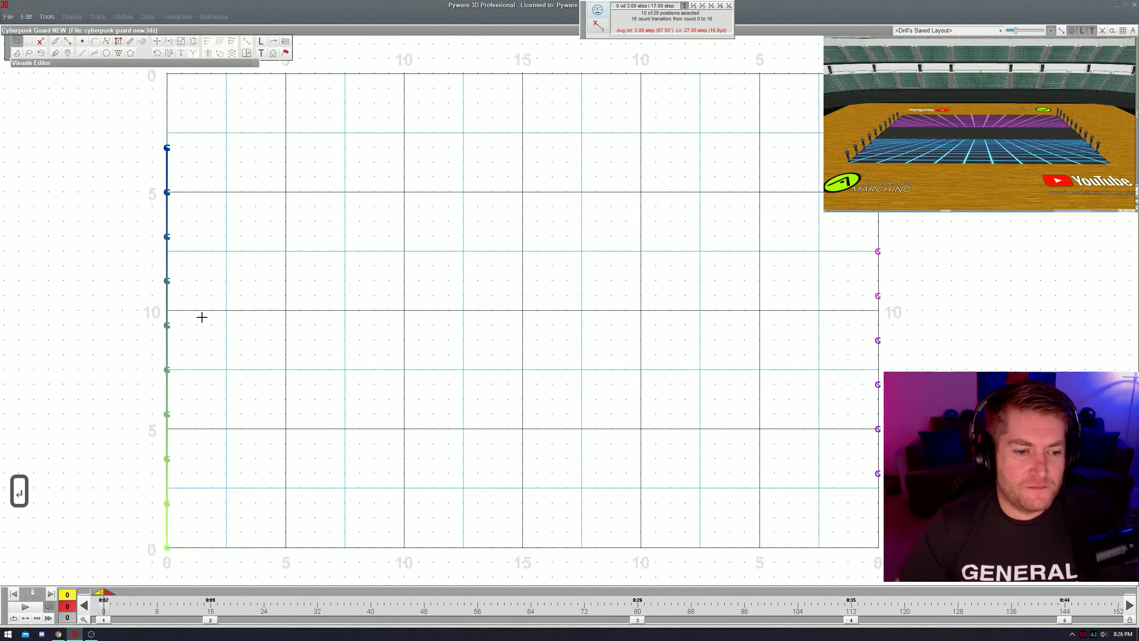
pyautogui.press('F9')
pyautogui.moveTo(170, 545); pyautogui.dragTo(166, 490)
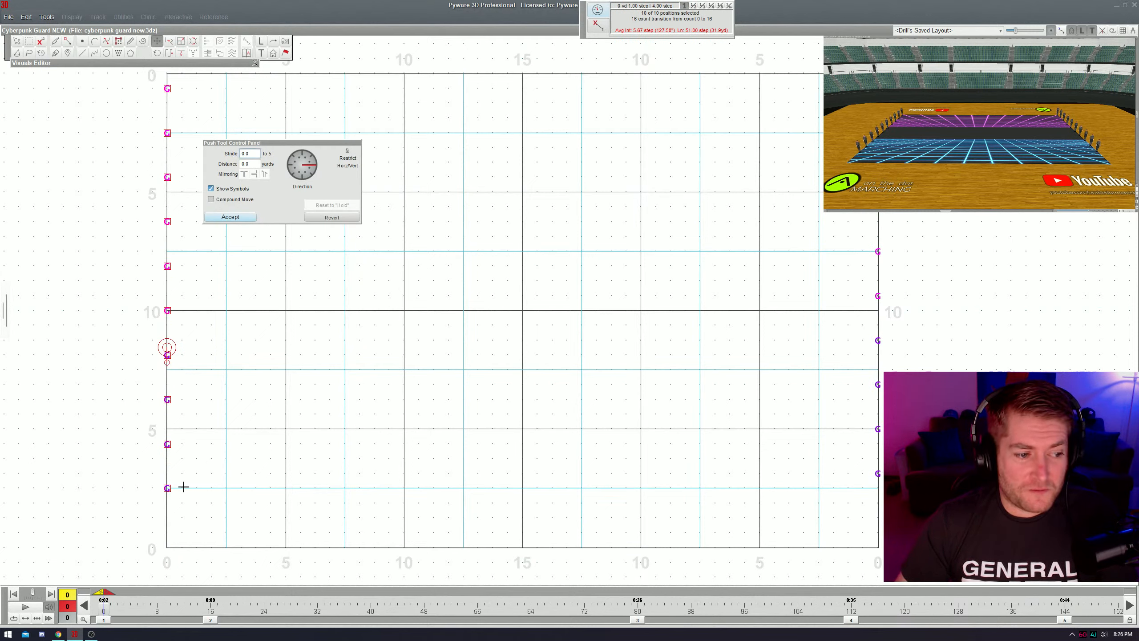
pyautogui.moveTo(166, 489); pyautogui.dragTo(171, 518)
pyautogui.press('Return')
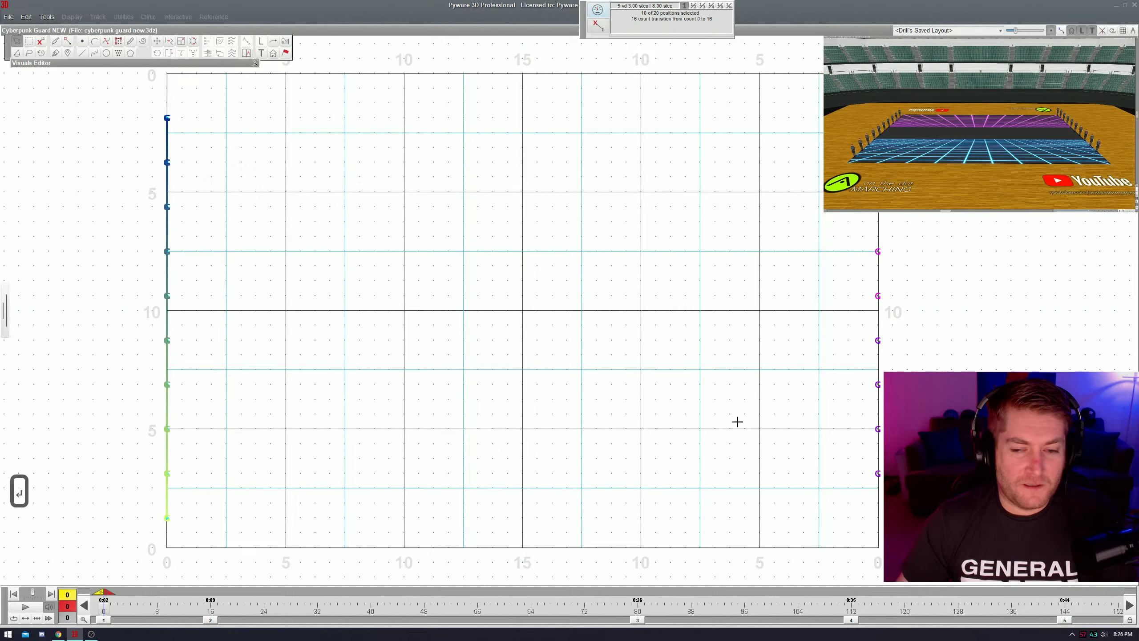
# - Push the right-edge line of ten performers 1.5 steps toward the front of the floor
pyautogui.moveTo(750, 417); pyautogui.dragTo(882, 519)
pyautogui.press('F9')
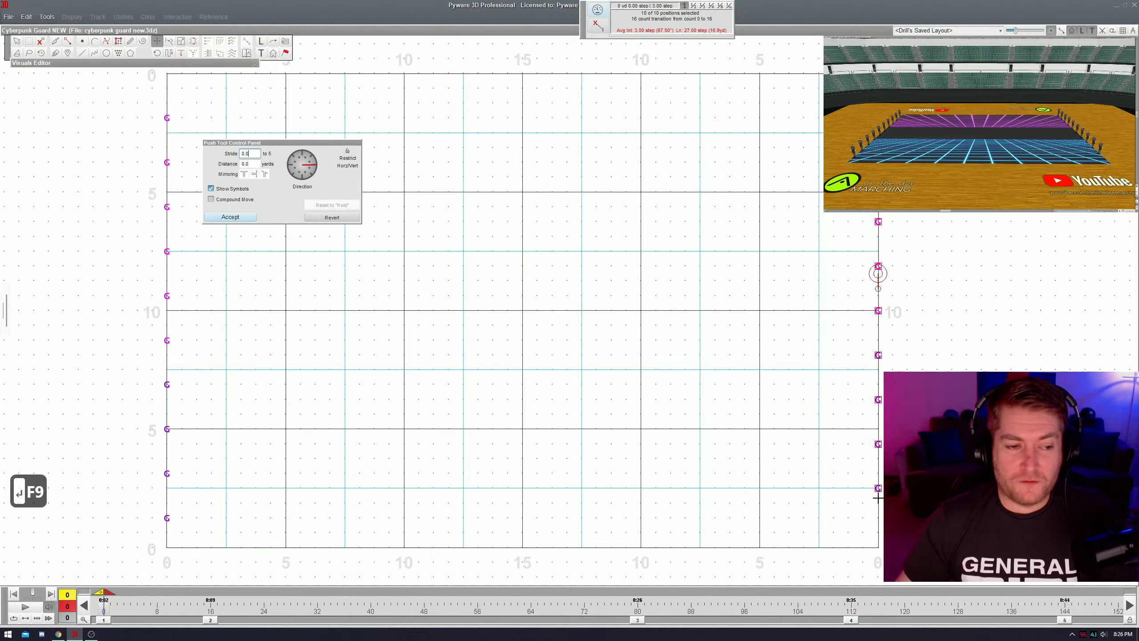
pyautogui.hotkey('alt', '2')
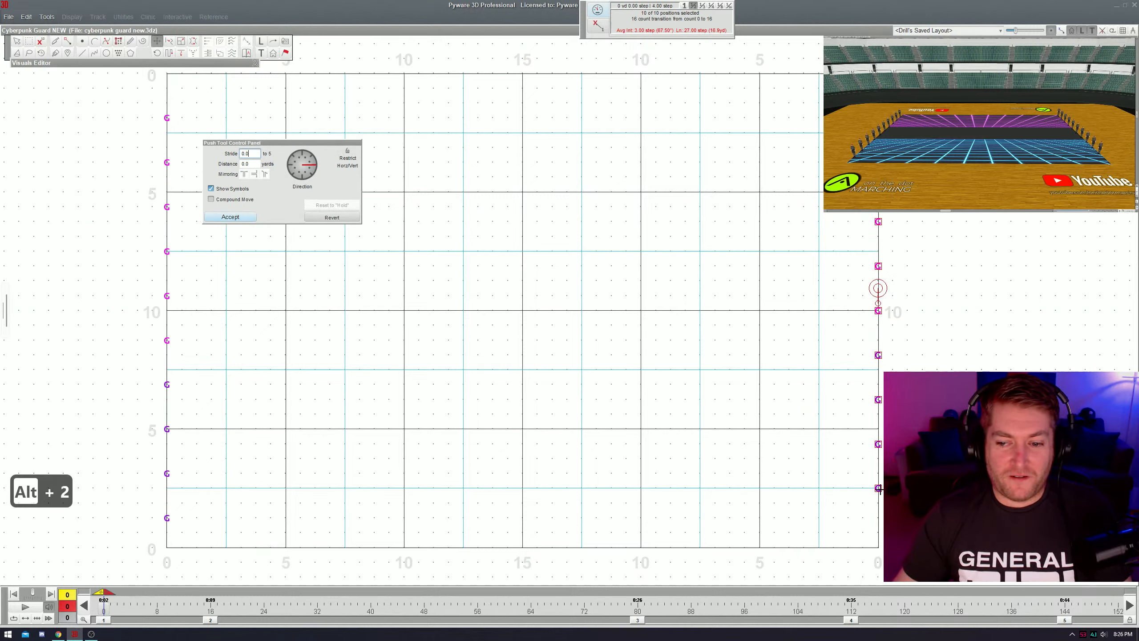
pyautogui.press('Return')
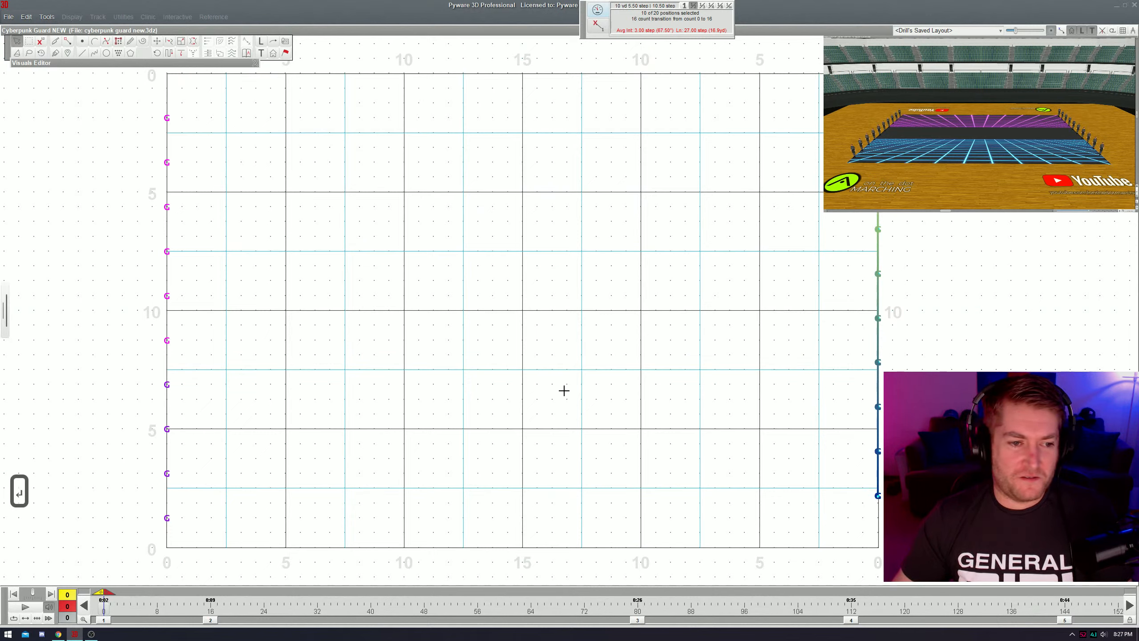
# - Push the right-edge line another 1.5 steps forward so its performers line up with those on the left edge
pyautogui.click(201, 345)
pyautogui.click(167, 341)
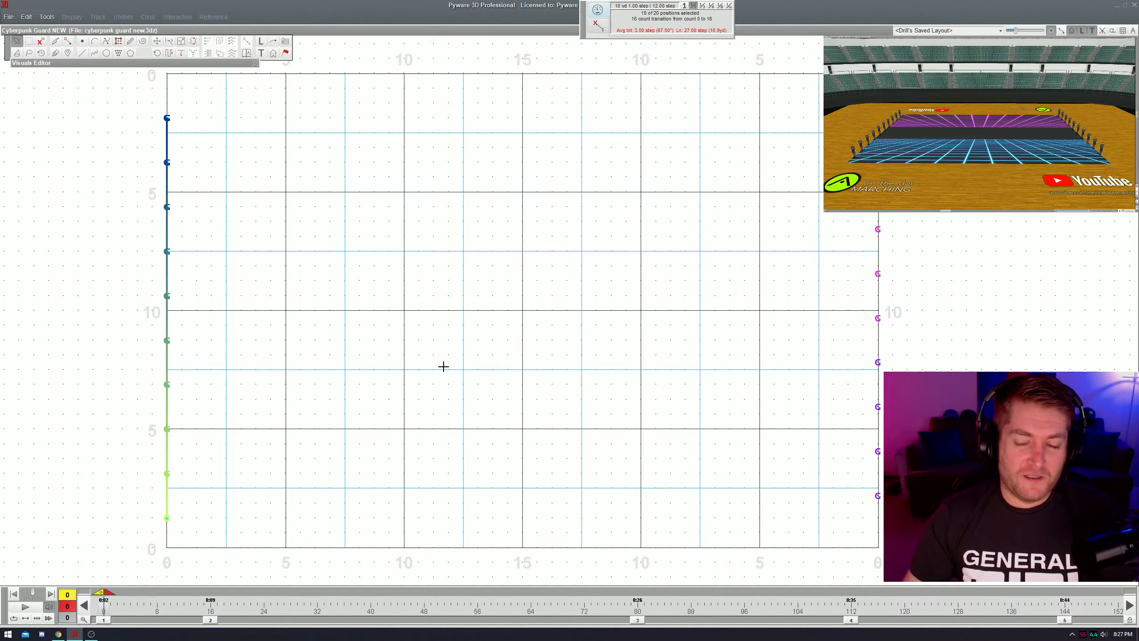
pyautogui.click(596, 352)
pyautogui.click(878, 318)
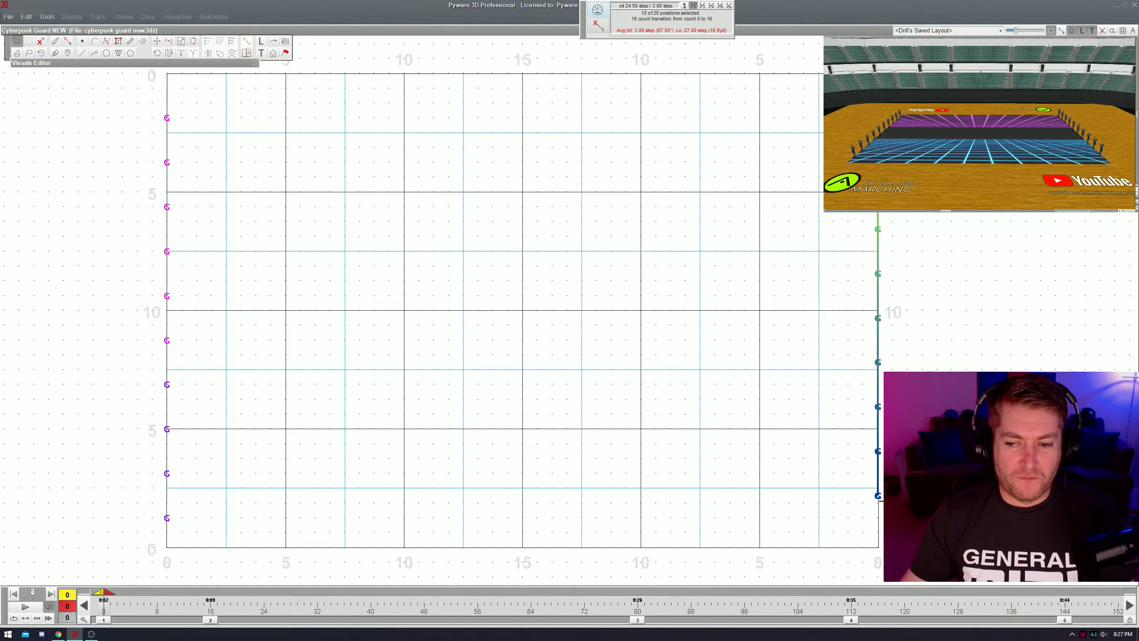
pyautogui.press('F9')
pyautogui.click(878, 509)
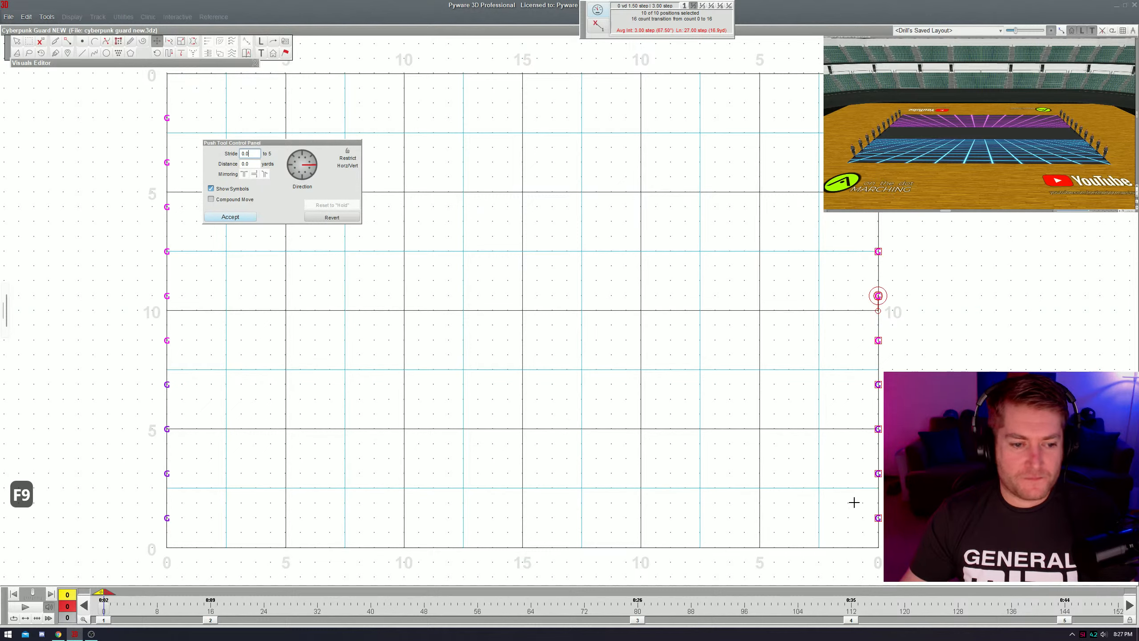
pyautogui.press('Return')
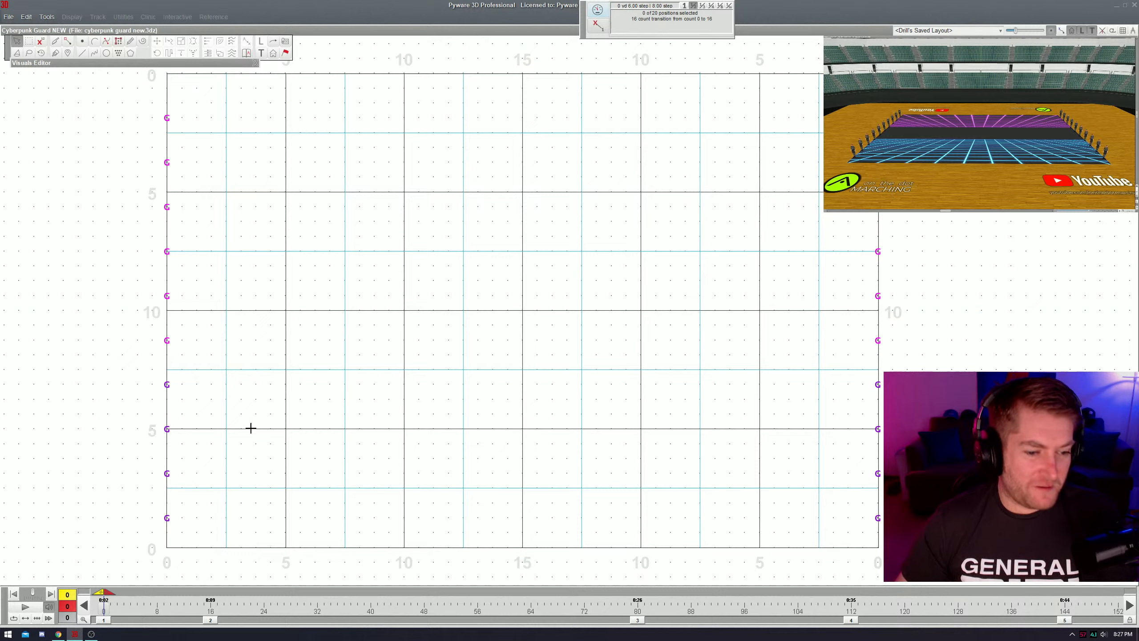
pyautogui.moveTo(229, 516); pyautogui.dragTo(115, 114)
pyautogui.press('F9')
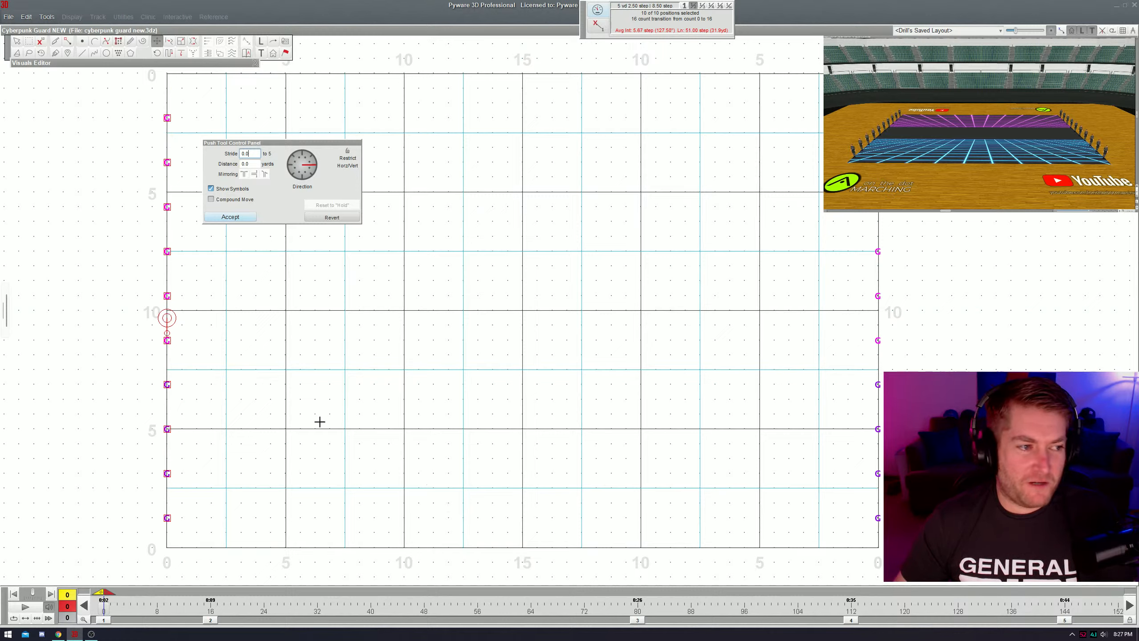
pyautogui.press('Return')
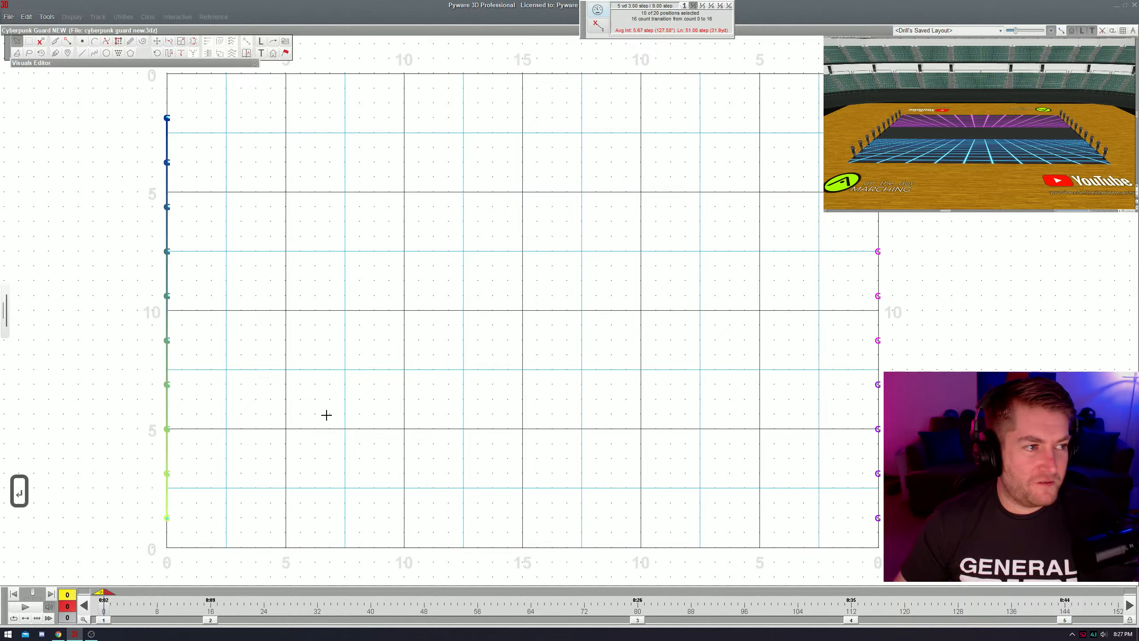
pyautogui.click(251, 343)
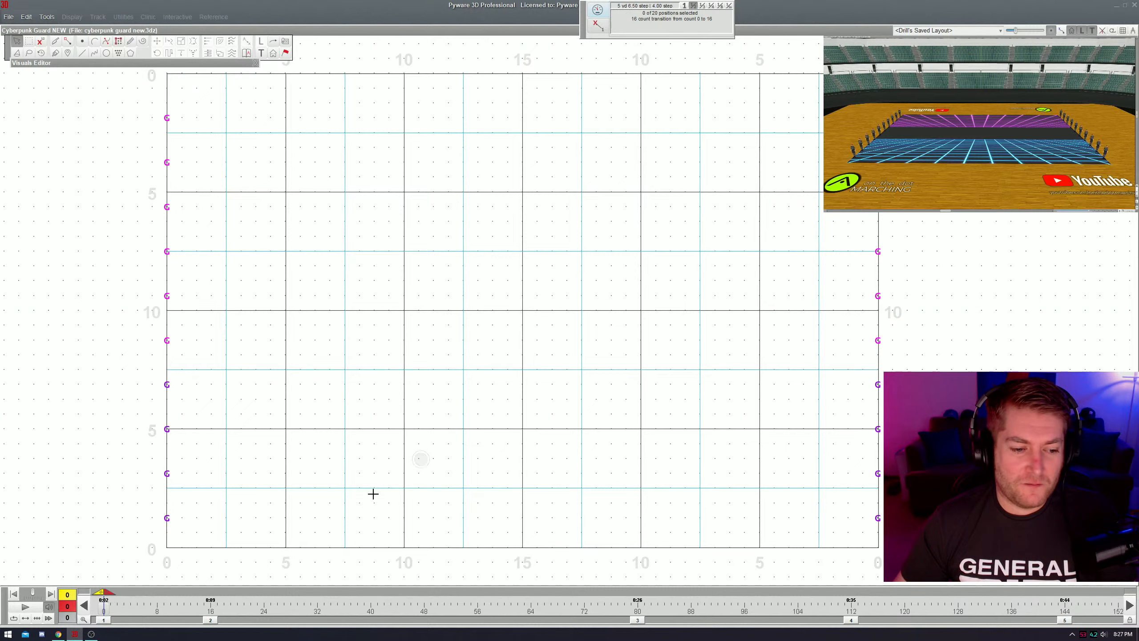
# - Open the Visuals Editor and apply a fixed facing direction of 90 degrees to the left-edge line of ten performers
pyautogui.moveTo(120, 307); pyautogui.dragTo(202, 377)
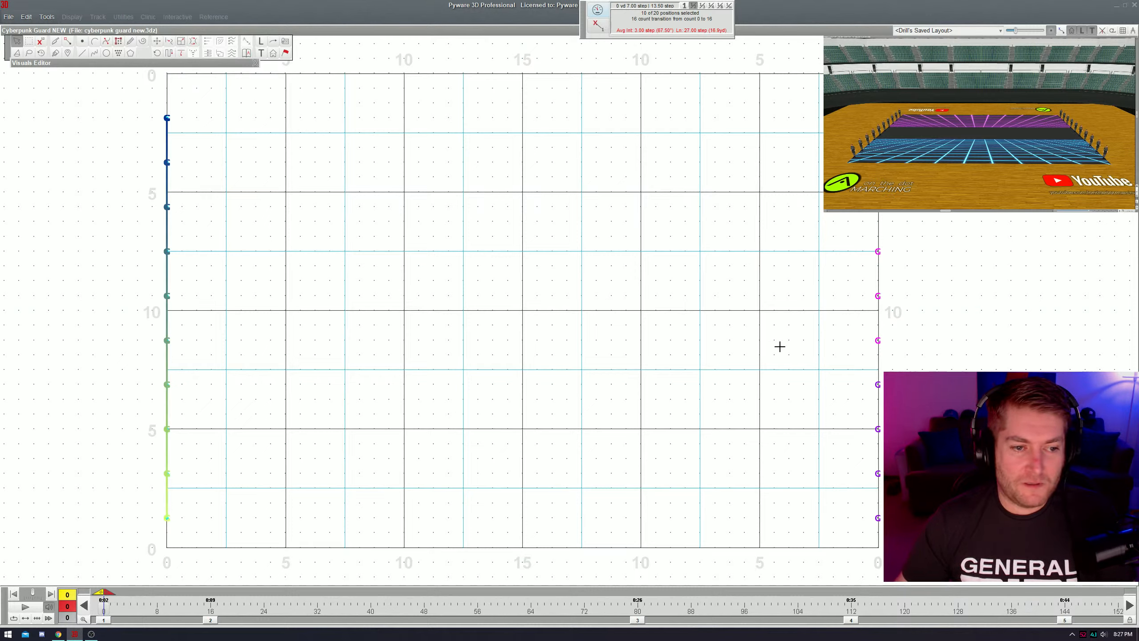
pyautogui.keyDown('shift'); pyautogui.moveTo(818, 297); pyautogui.dragTo(925, 402); pyautogui.keyUp('shift')
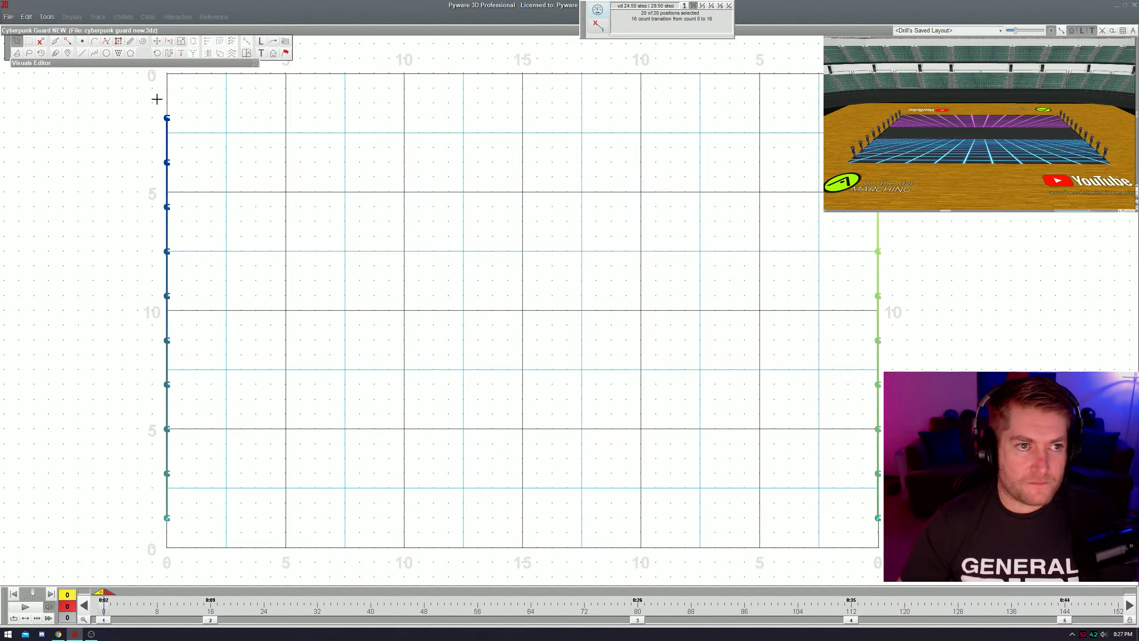
pyautogui.moveTo(175, 66); pyautogui.dragTo(273, 84)
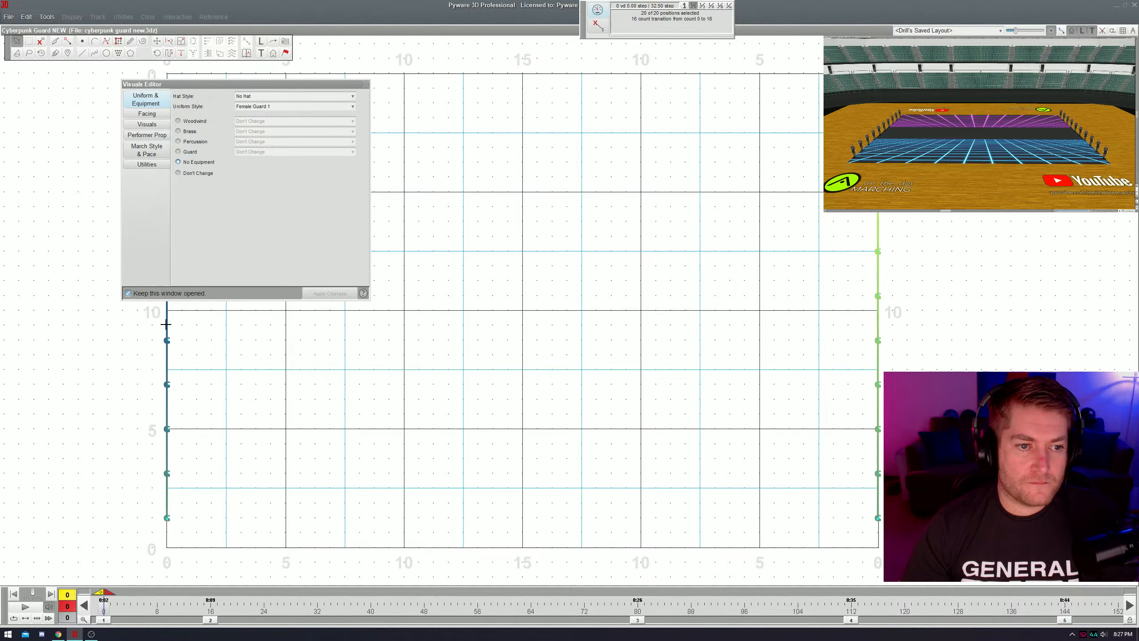
pyautogui.moveTo(108, 351); pyautogui.dragTo(202, 432)
pyautogui.click(147, 114)
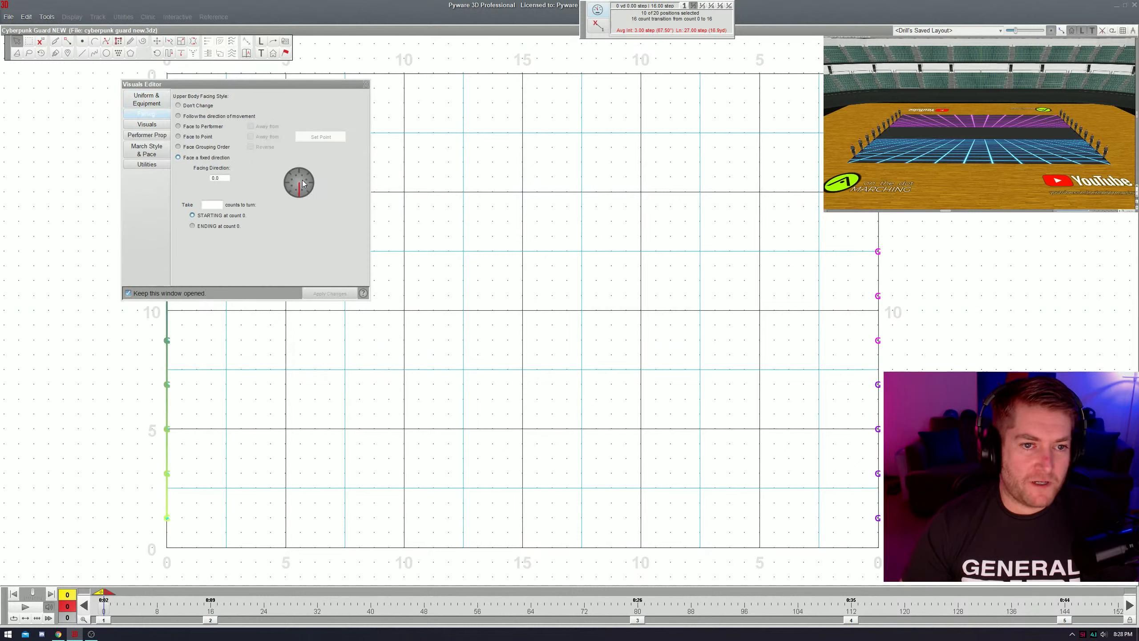
pyautogui.click(330, 293)
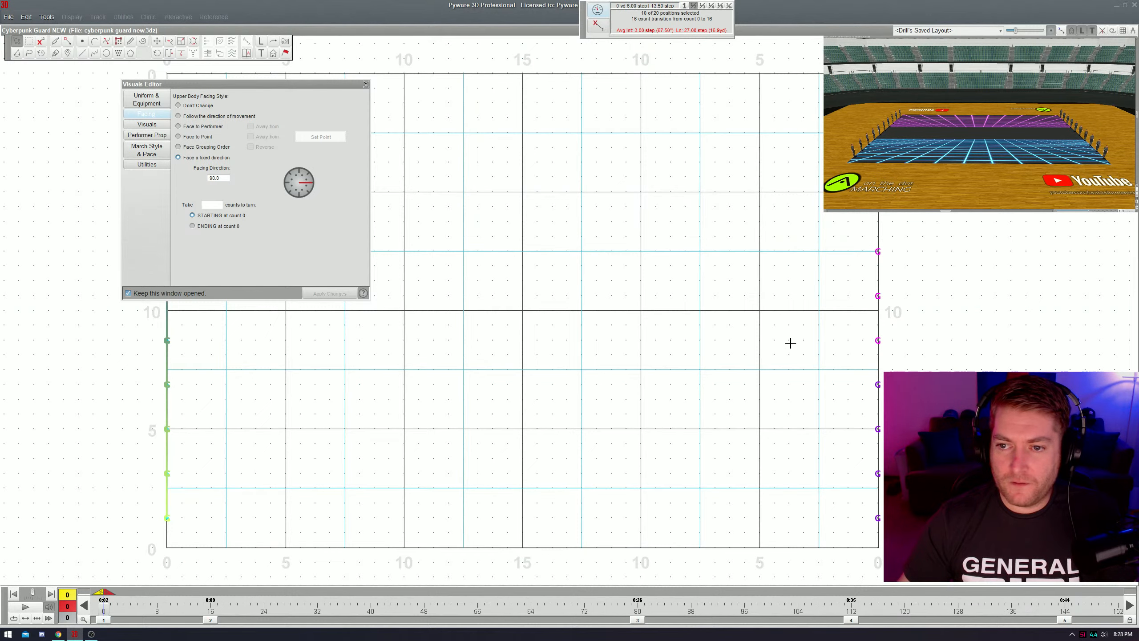
# - Apply a fixed facing direction of 270 degrees to the right-edge line of ten performers
pyautogui.click(793, 283)
pyautogui.moveTo(788, 258); pyautogui.dragTo(921, 380)
pyautogui.click(295, 190)
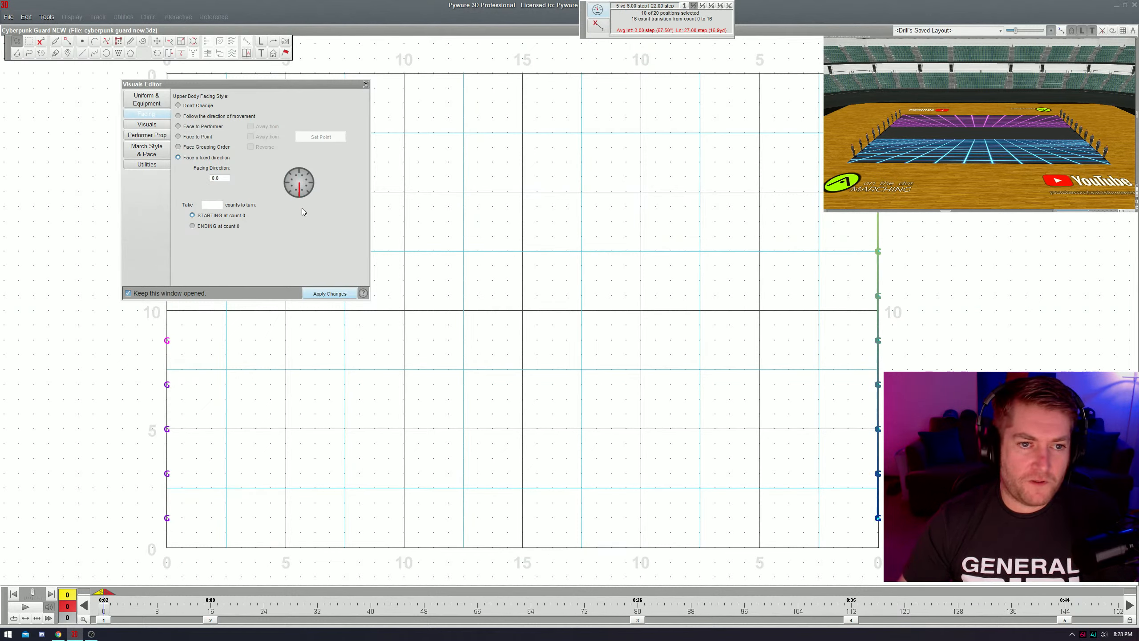
pyautogui.click(290, 188)
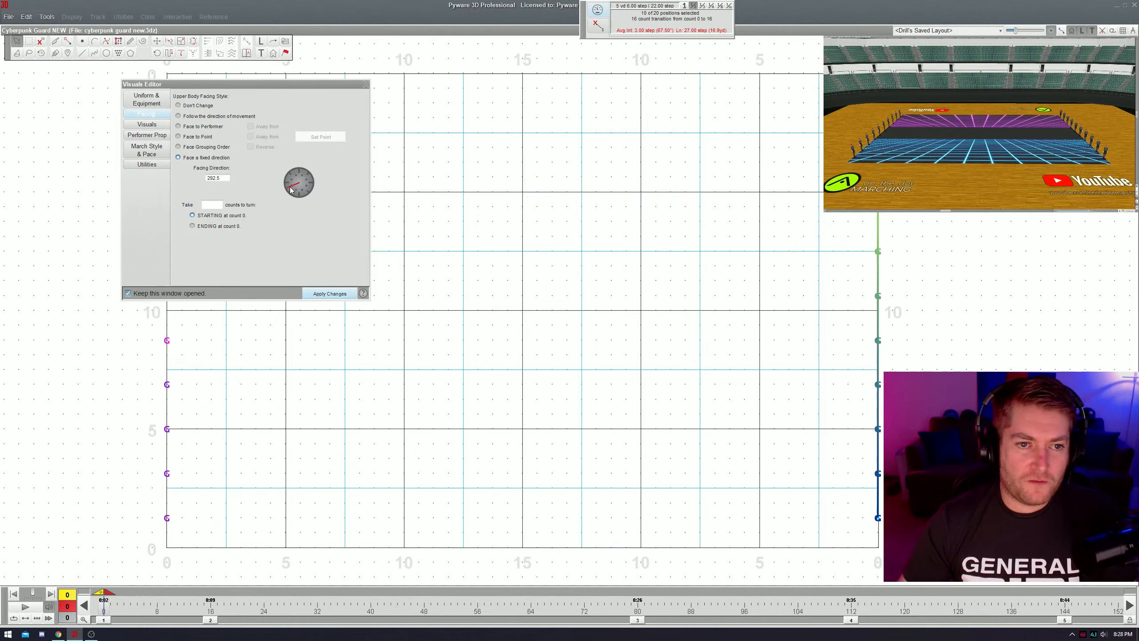
pyautogui.click(318, 294)
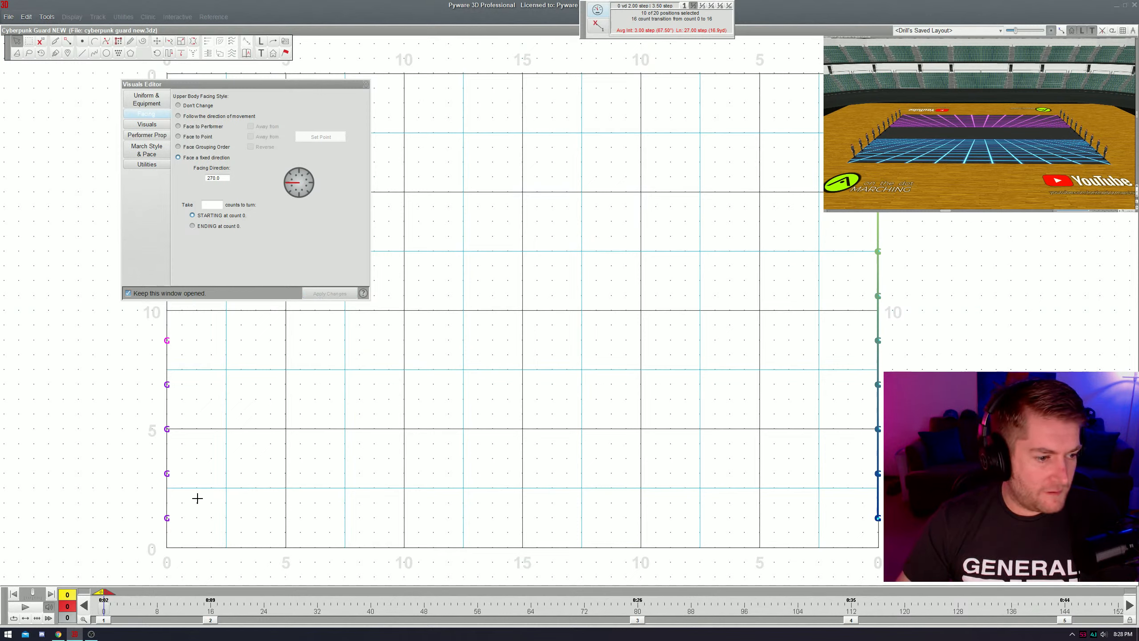
# - At count 16, move both side lines onto the center yard line, interlocking the second line's performers midway between those of the first
pyautogui.click(273, 438)
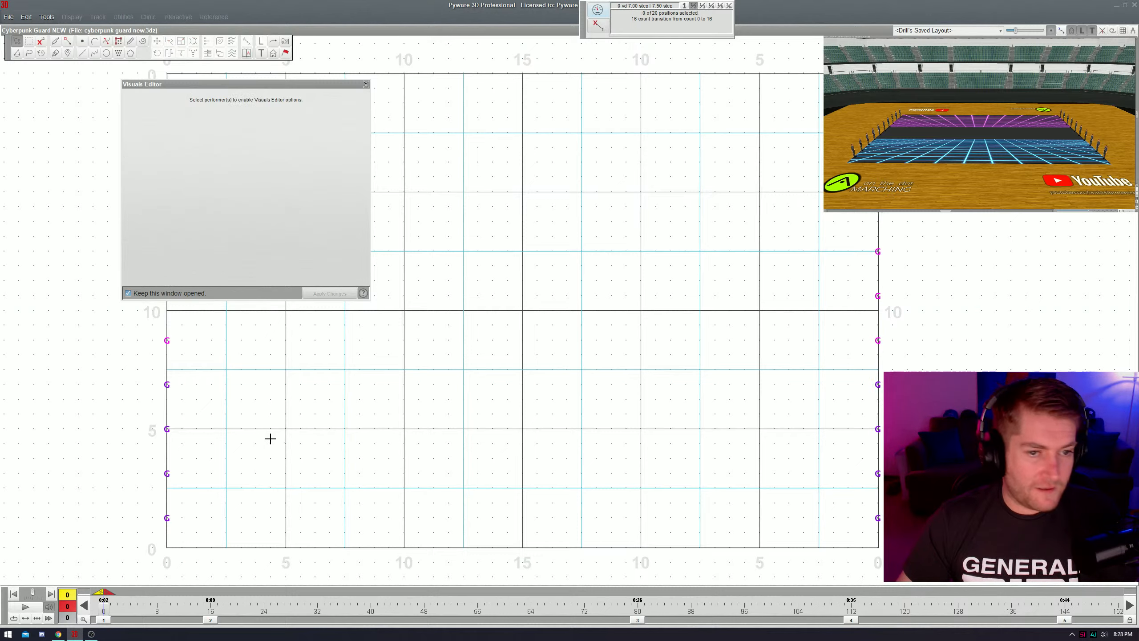
pyautogui.click(163, 441)
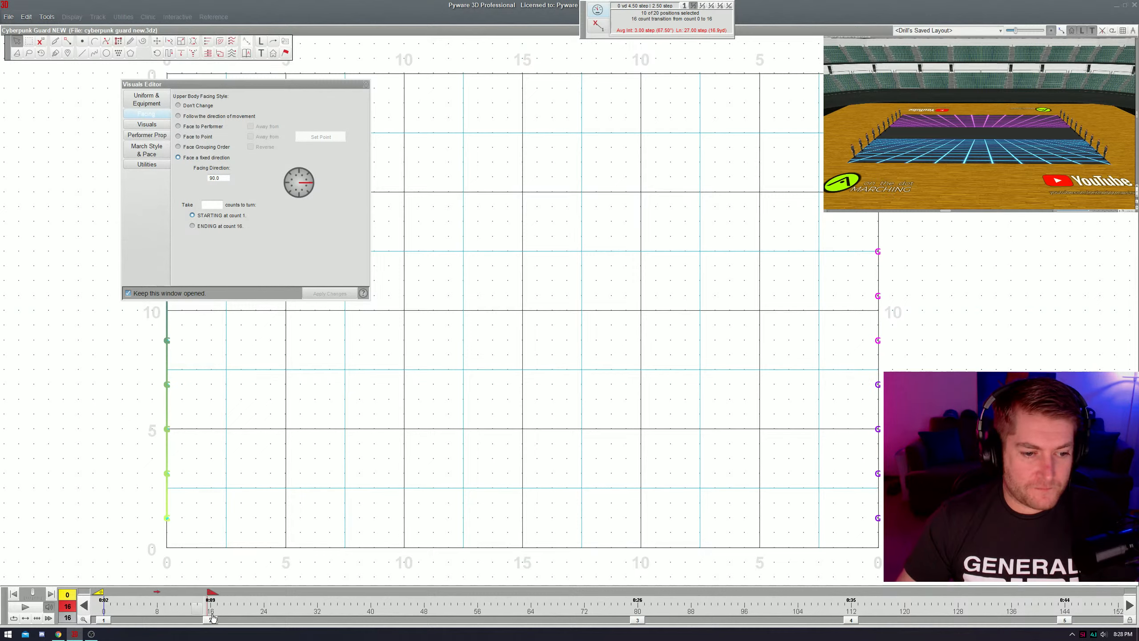
pyautogui.press('F9')
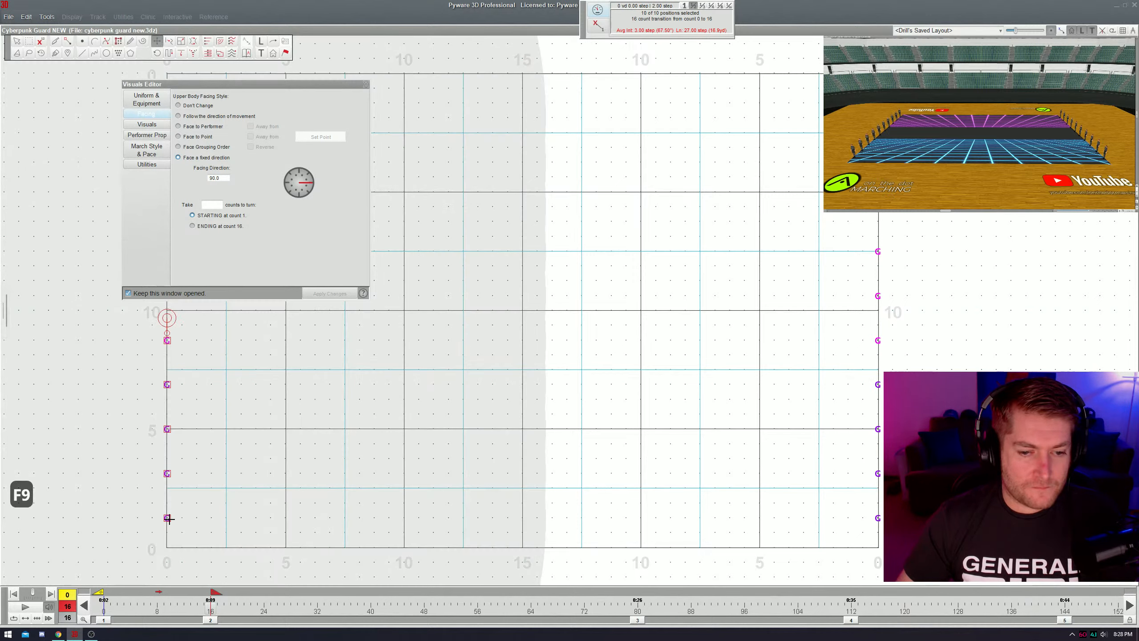
pyautogui.moveTo(168, 518); pyautogui.dragTo(526, 517)
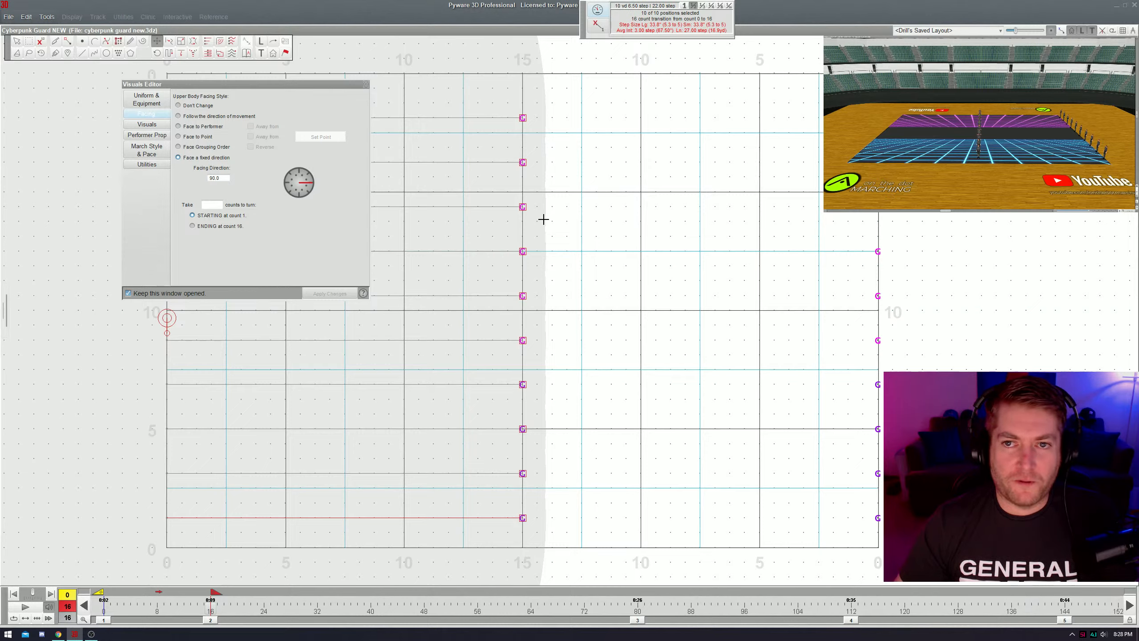
pyautogui.hotkey('ctrl', 'space')
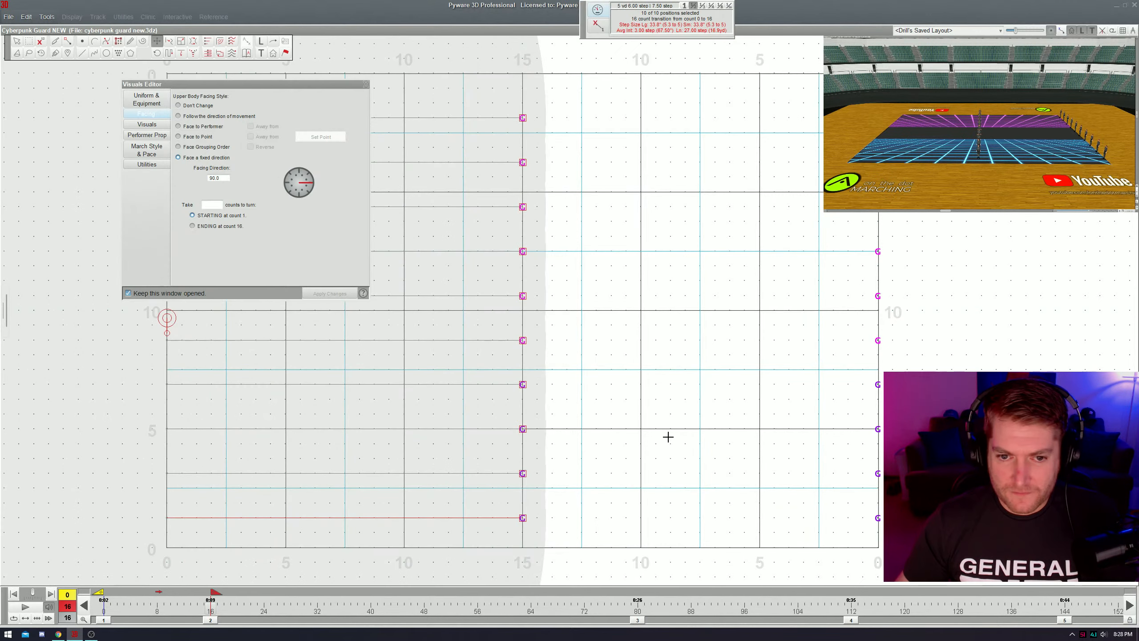
pyautogui.press('Return')
pyautogui.press('F9')
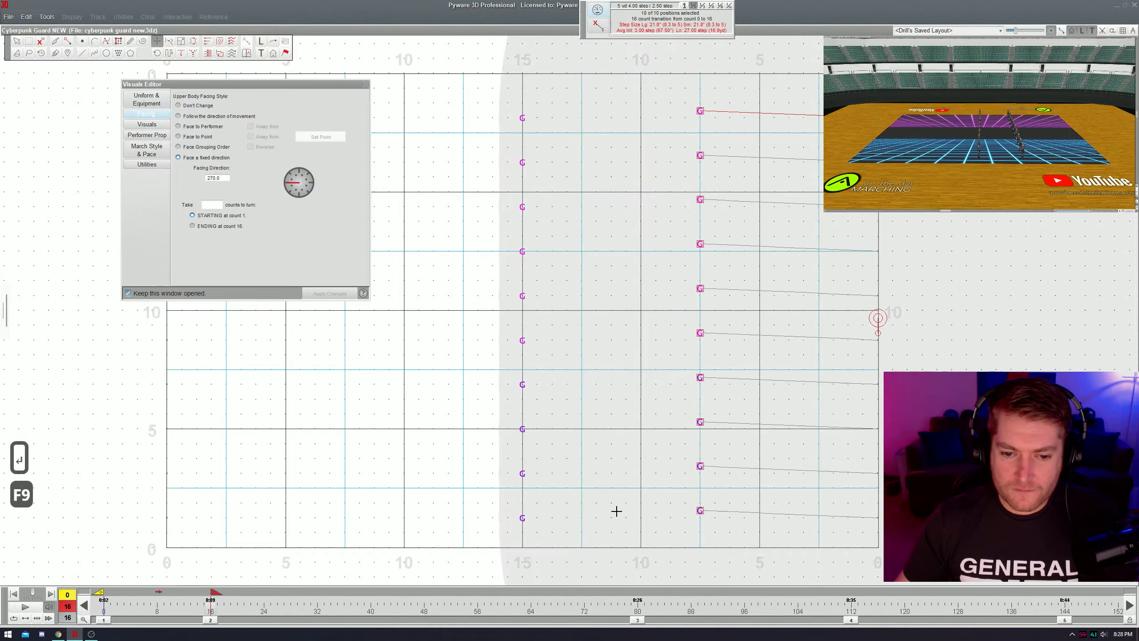
pyautogui.press('Return')
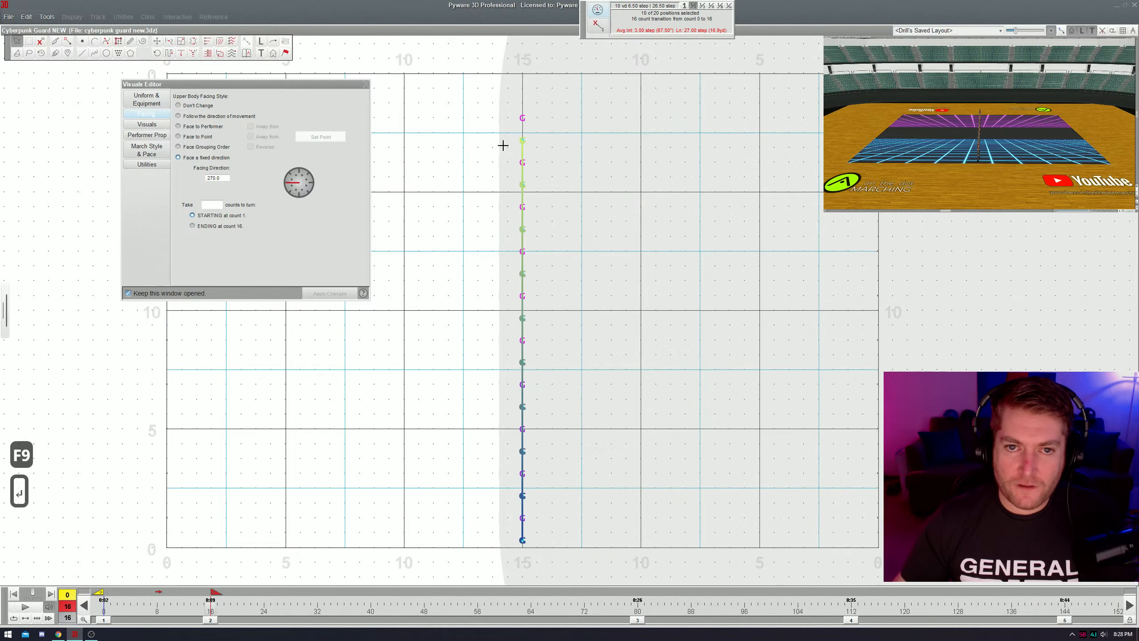
# - Glue all 20 performers on the center line into one continuous line with the Knife/Glue tool
pyautogui.moveTo(485, 86); pyautogui.dragTo(578, 520)
pyautogui.hotkey('alt', 'x')
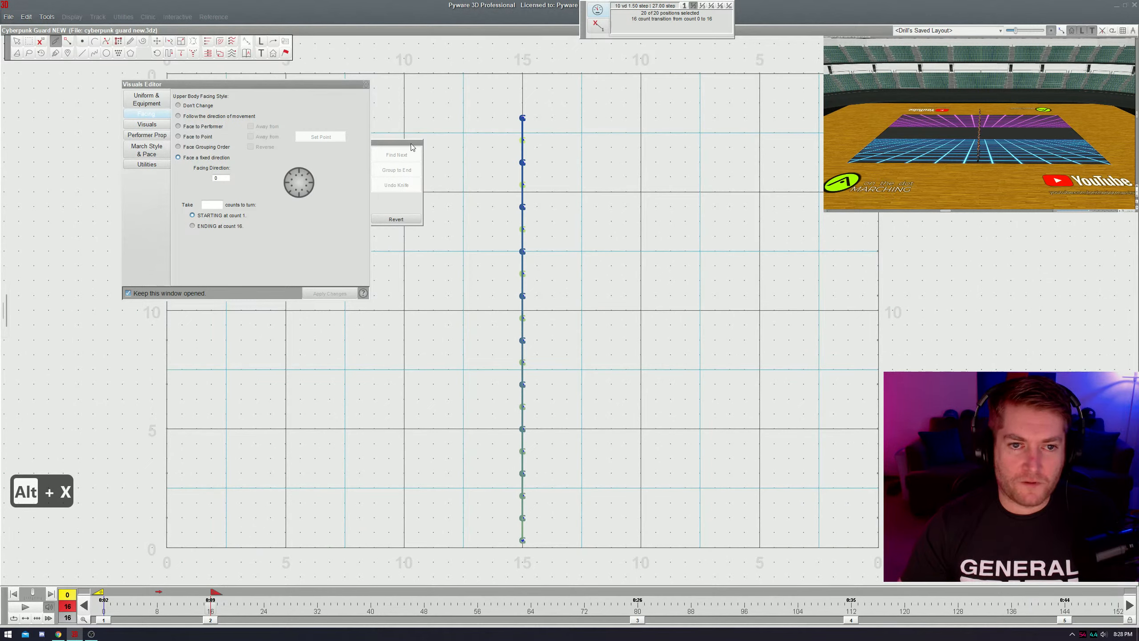
pyautogui.moveTo(337, 84); pyautogui.dragTo(251, 107)
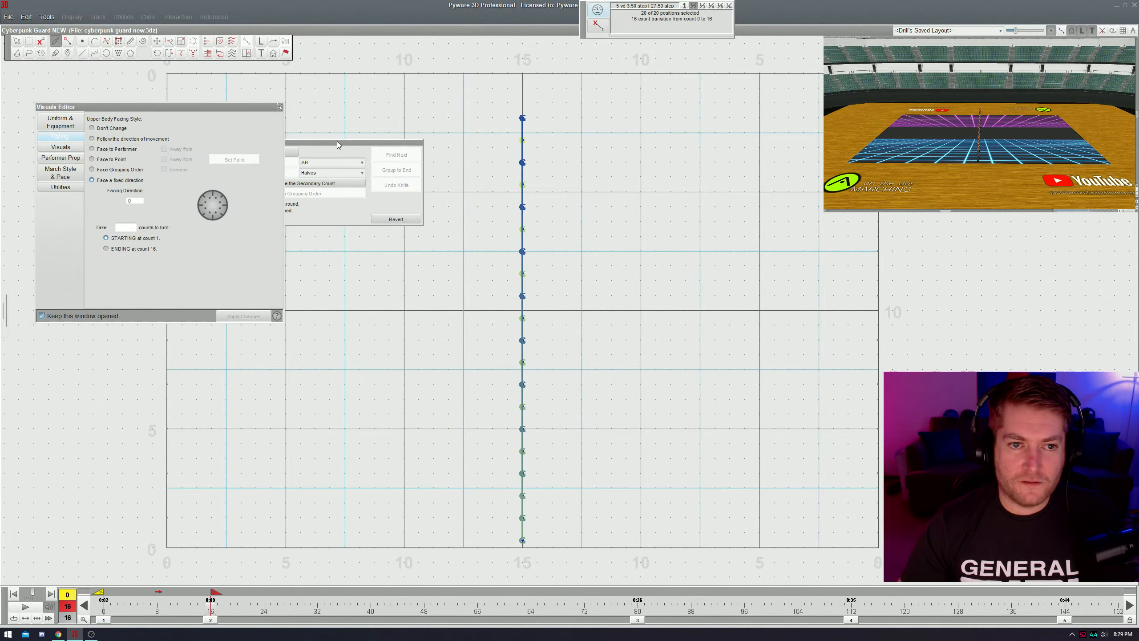
pyautogui.moveTo(337, 144); pyautogui.dragTo(433, 76)
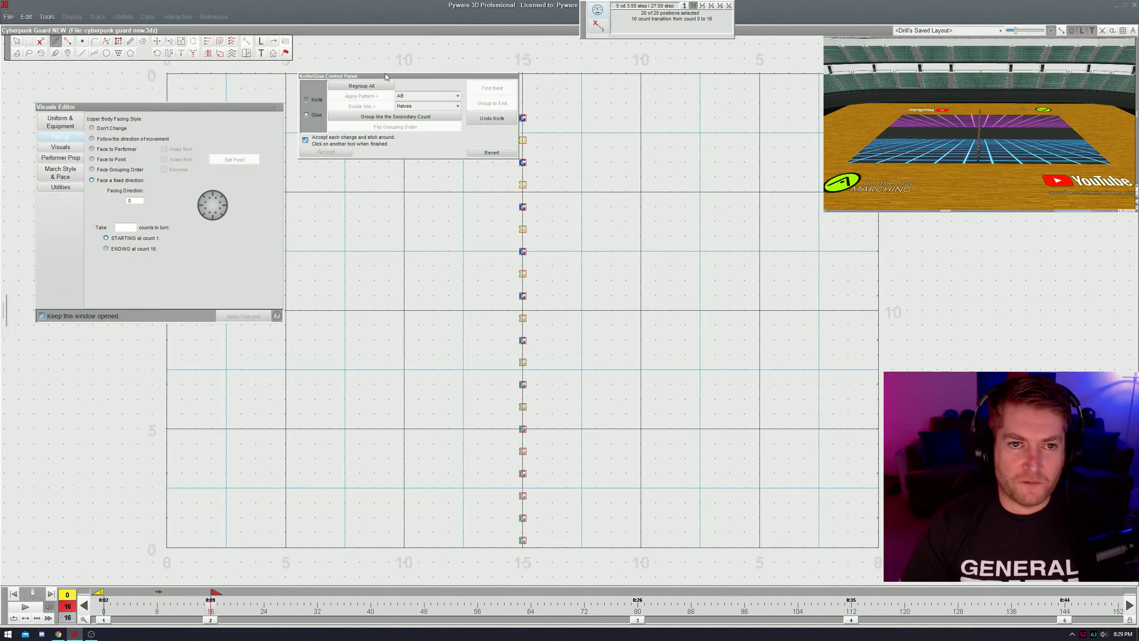
pyautogui.moveTo(385, 76); pyautogui.dragTo(328, 58)
pyautogui.click(524, 140)
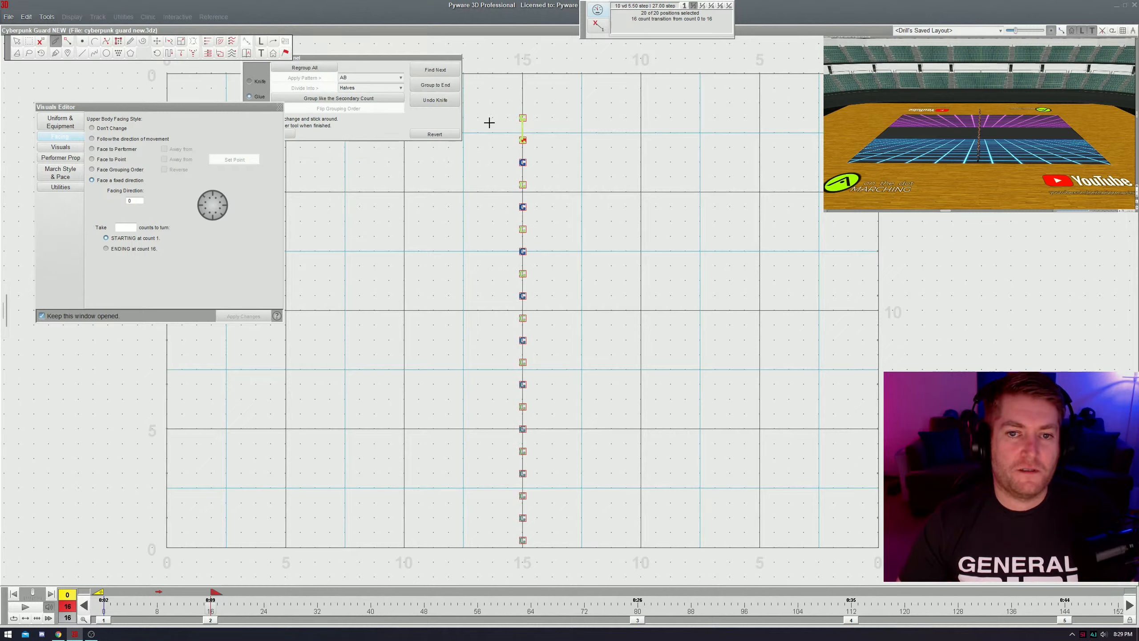
pyautogui.click(447, 88)
pyautogui.press('Escape')
# - Stretch the 20-performer center line so its ends sit on the front and back edges of the floor, and play the move
pyautogui.moveTo(477, 257); pyautogui.dragTo(553, 342)
pyautogui.press('F8')
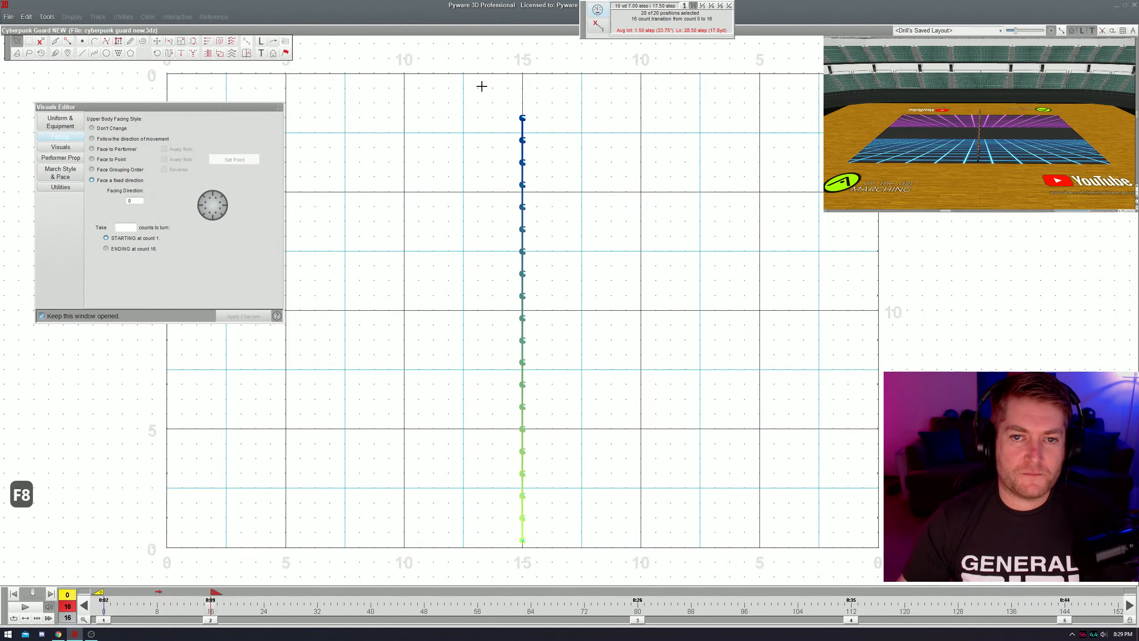
pyautogui.moveTo(522, 539)
pyautogui.mouseDown()
pyautogui.moveTo(523, 525)
pyautogui.moveTo(522, 547)
pyautogui.mouseUp()
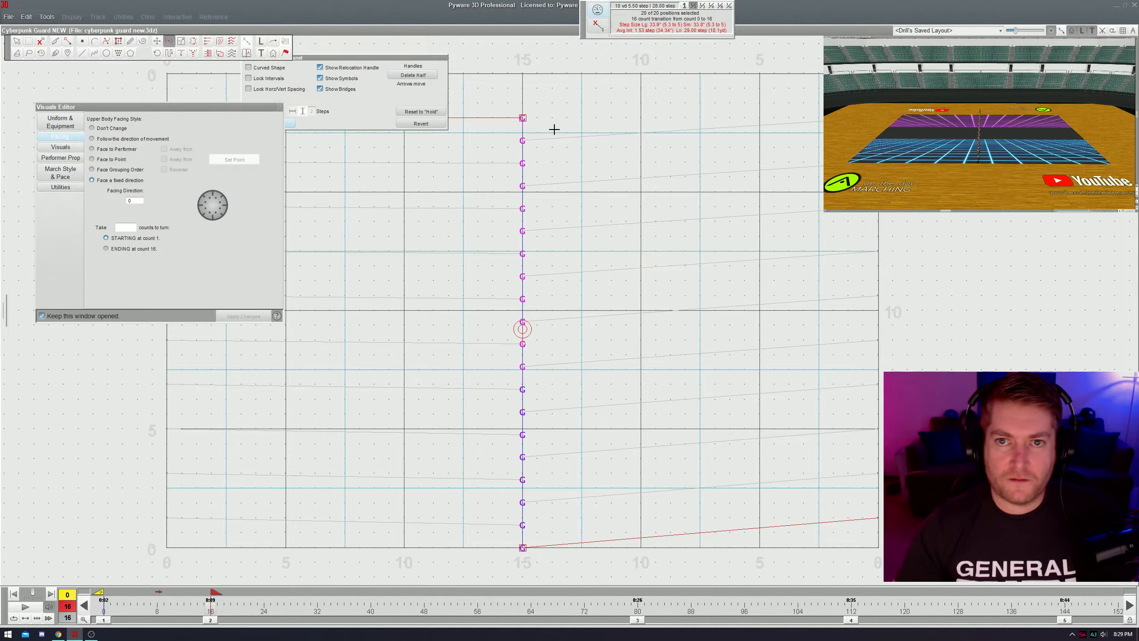
pyautogui.moveTo(523, 114); pyautogui.dragTo(525, 72)
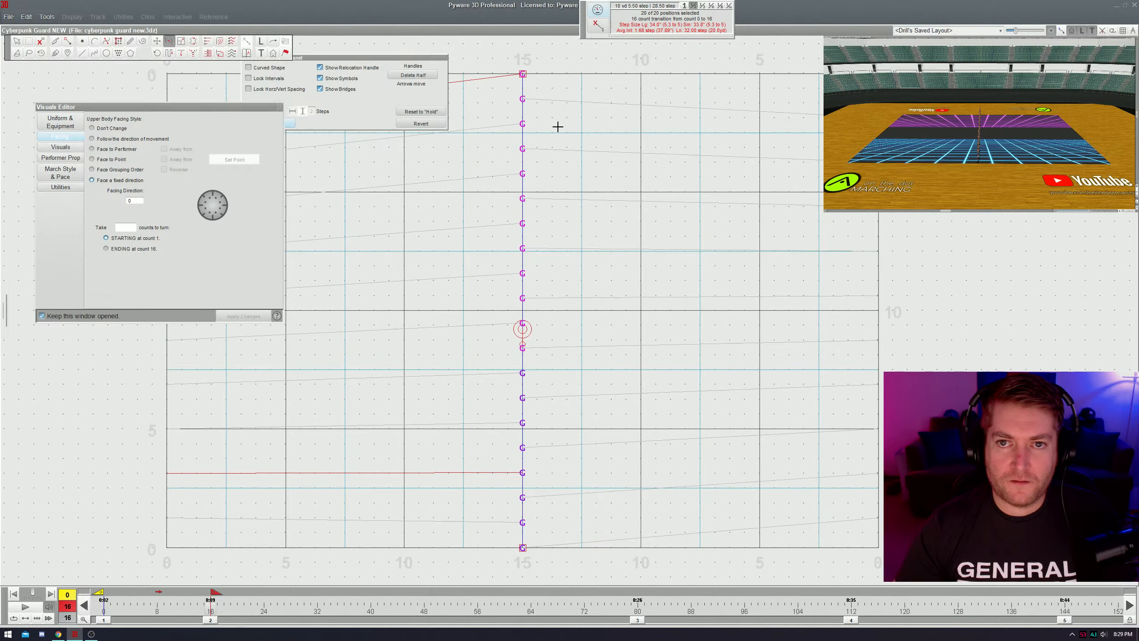
pyautogui.press('Return')
pyautogui.click(603, 345)
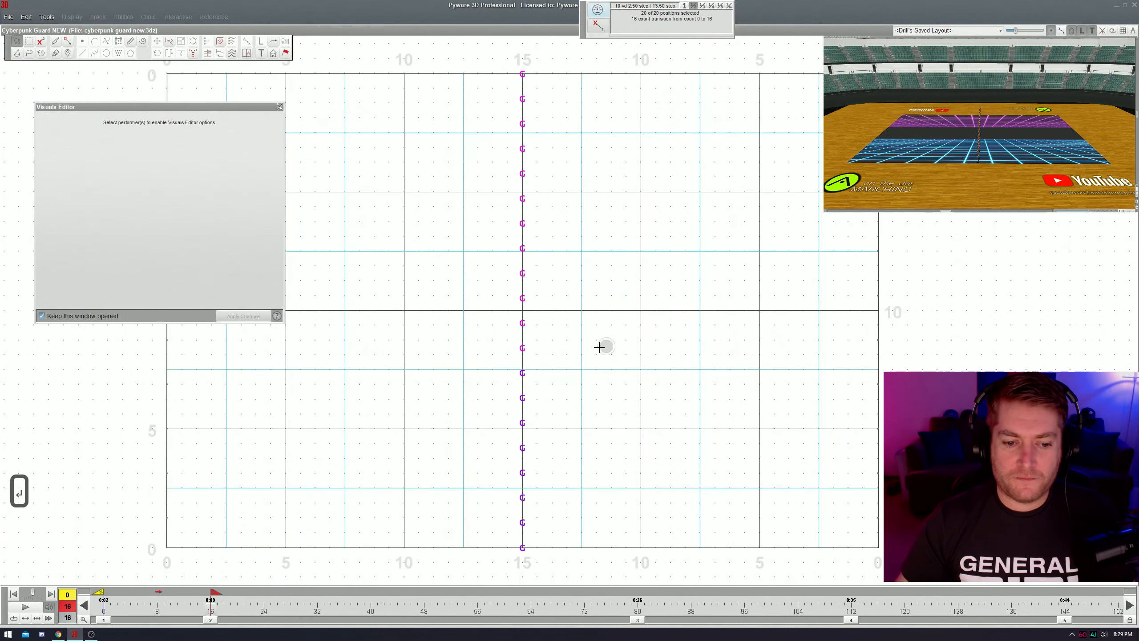
pyautogui.hotkey('ctrl', 'space')
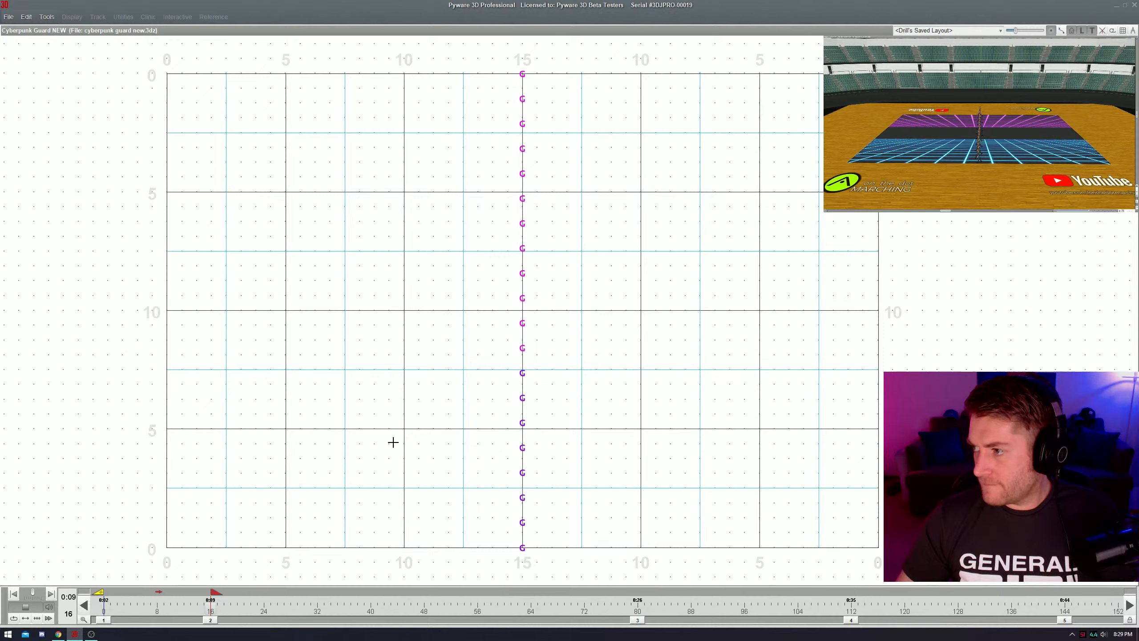
pyautogui.click(426, 412)
# - Select the left-edge line at count 0 and, at count 16, set a step off of 1 step with the Stagger tool
pyautogui.click(104, 620)
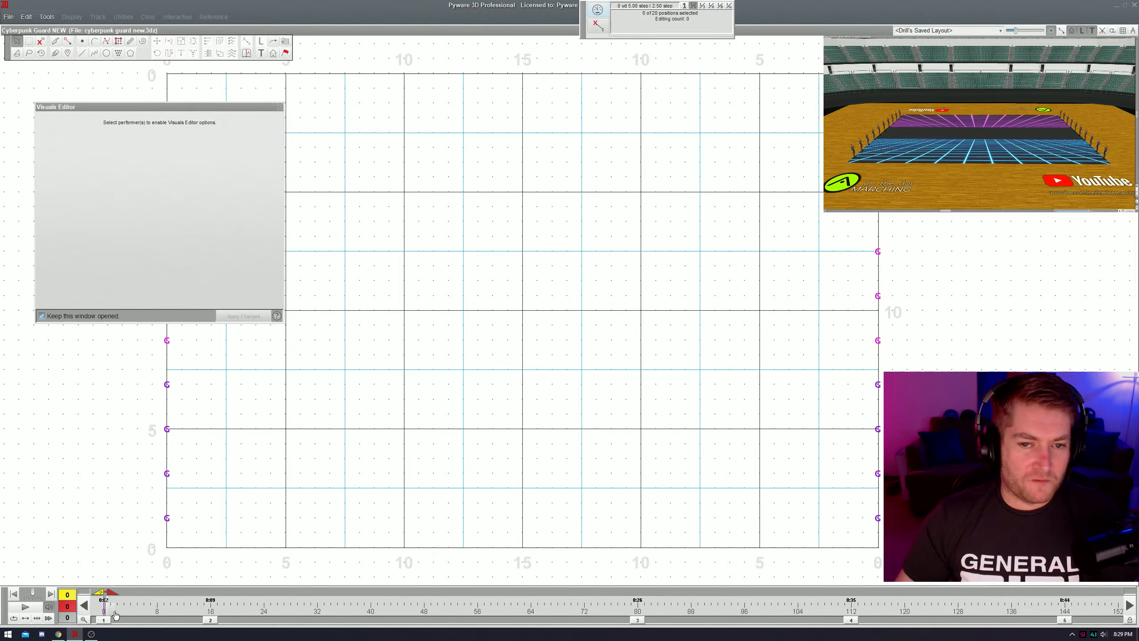
pyautogui.doubleClick(167, 430)
pyautogui.click(211, 620)
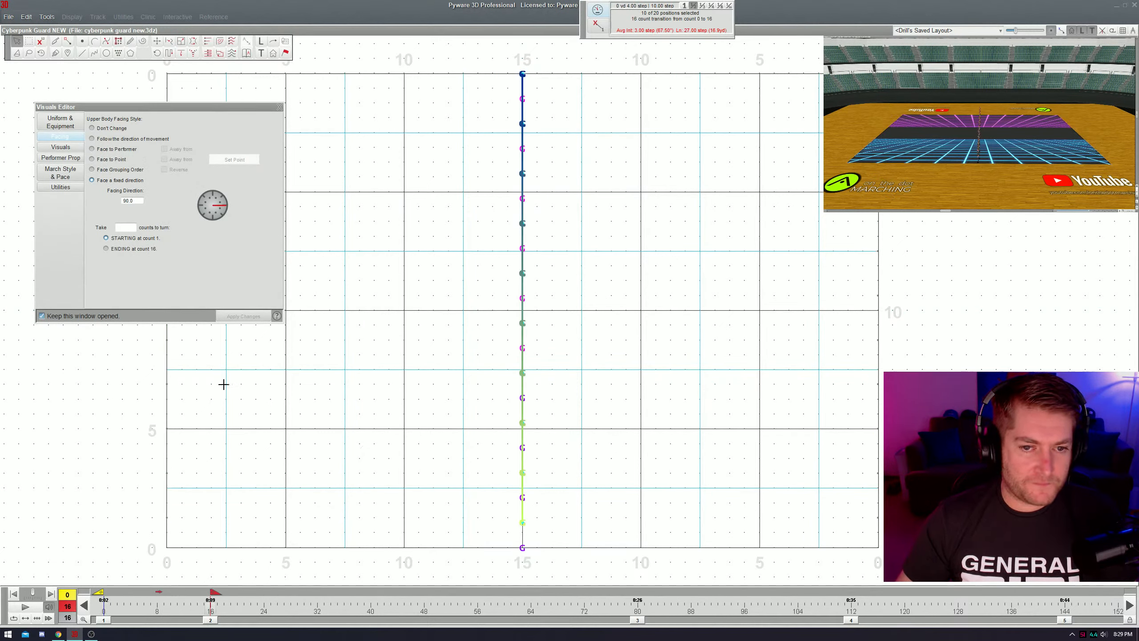
pyautogui.click(193, 54)
pyautogui.moveTo(218, 107); pyautogui.dragTo(123, 98)
pyautogui.moveTo(352, 57); pyautogui.dragTo(336, 98)
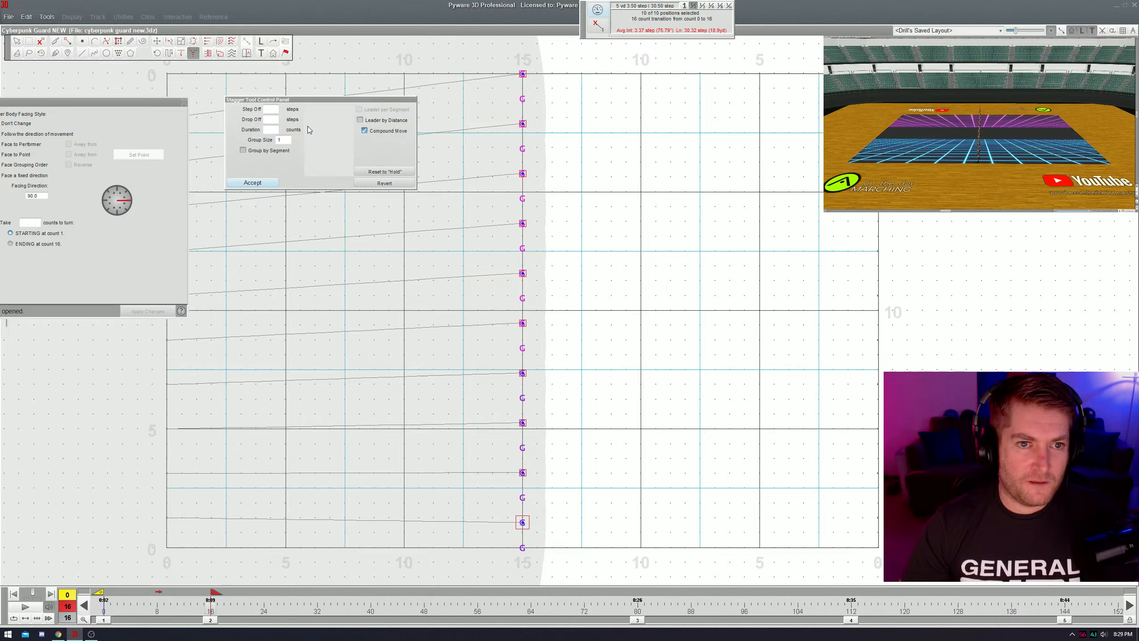
pyautogui.click(271, 109)
pyautogui.write('1')
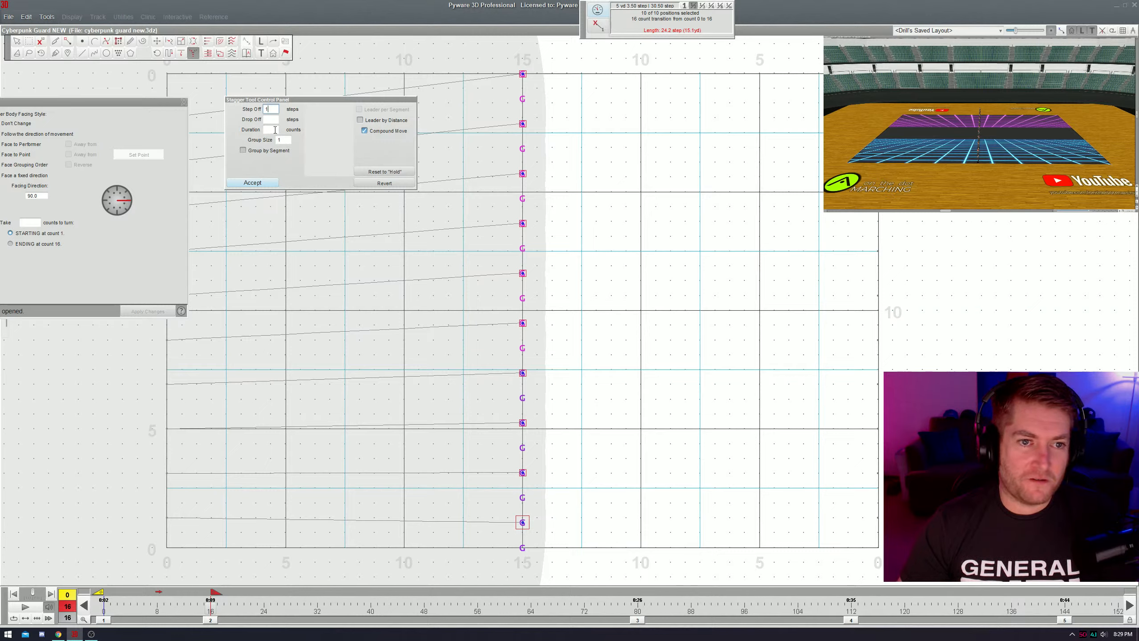
pyautogui.click(272, 129)
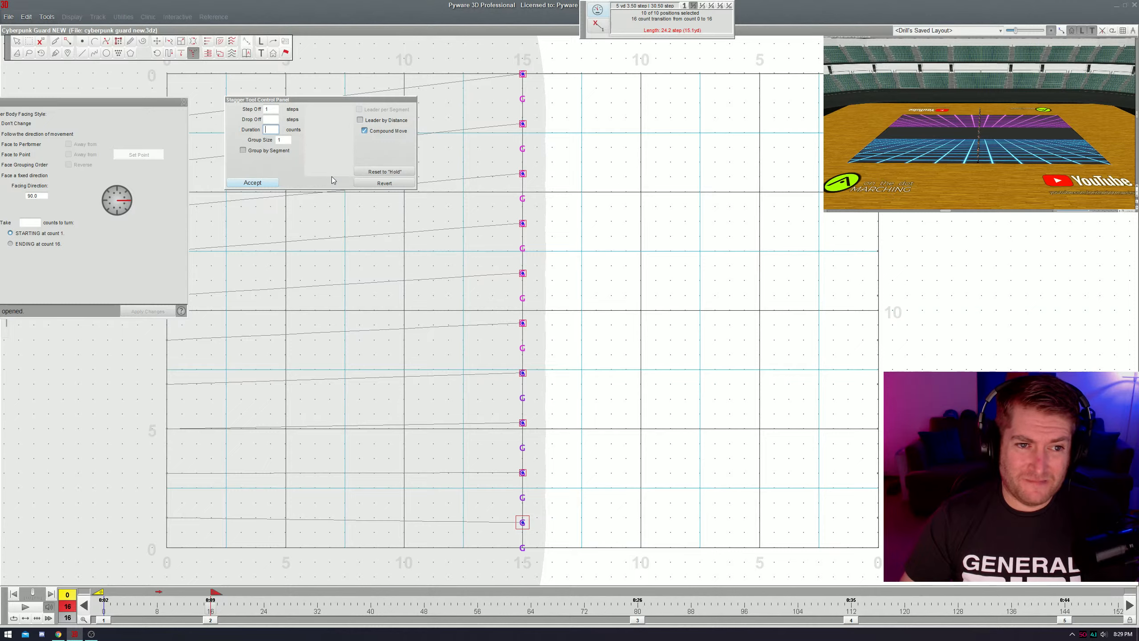
# - Play back the move to the center line and examine the performers up close in the 3D view
pyautogui.hotkey('ctrl', 'space')
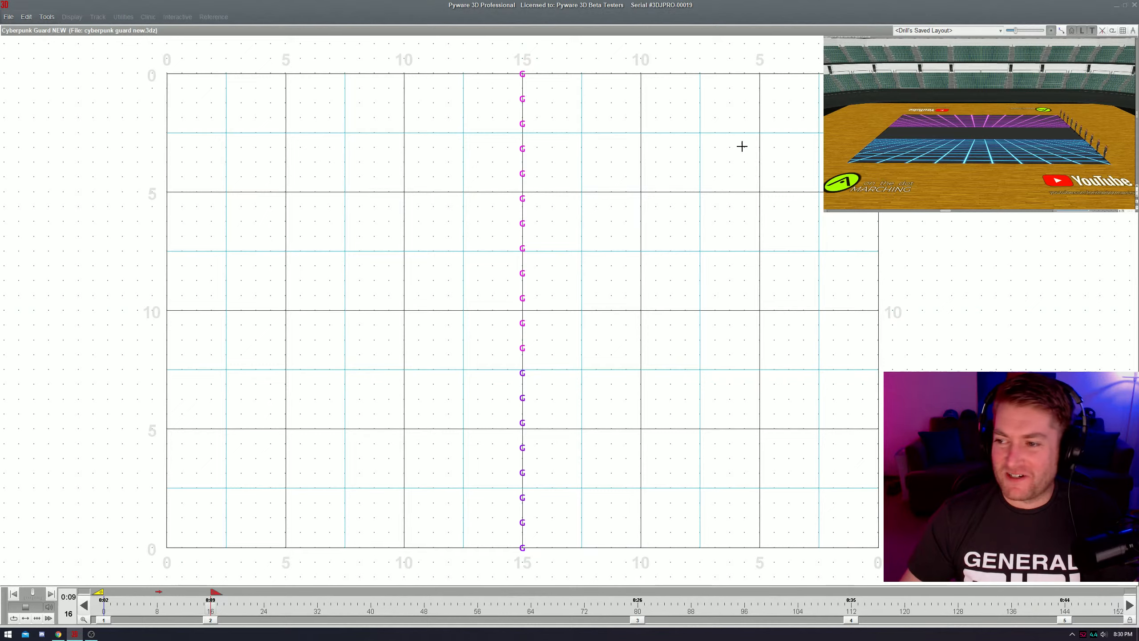
pyautogui.scroll(10, 894, 148)
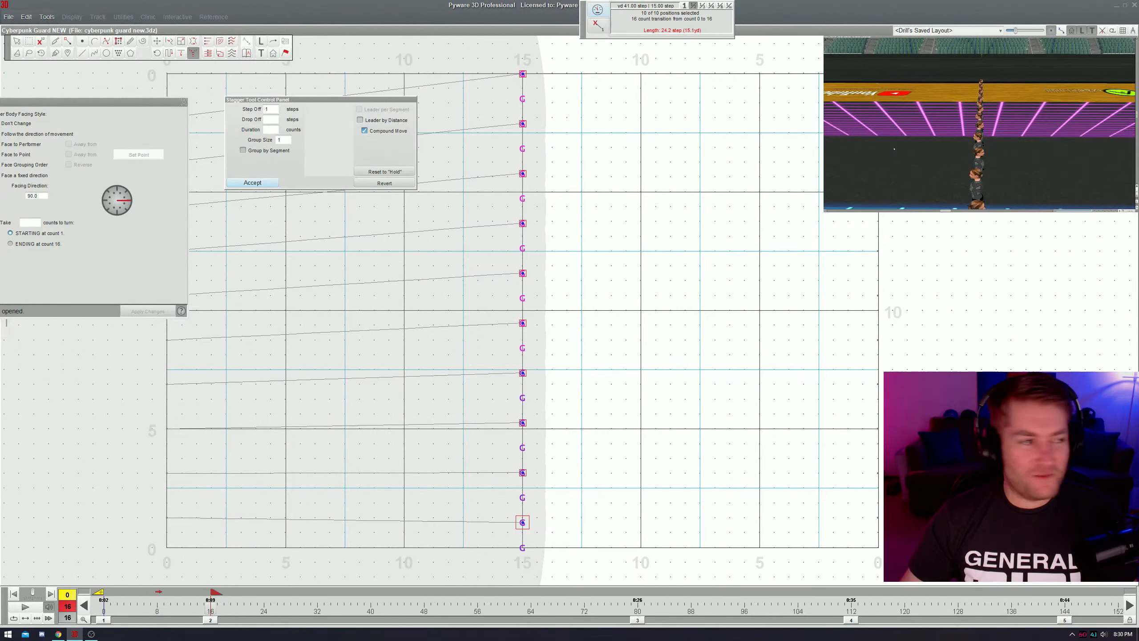
pyautogui.scroll(2, 894, 148)
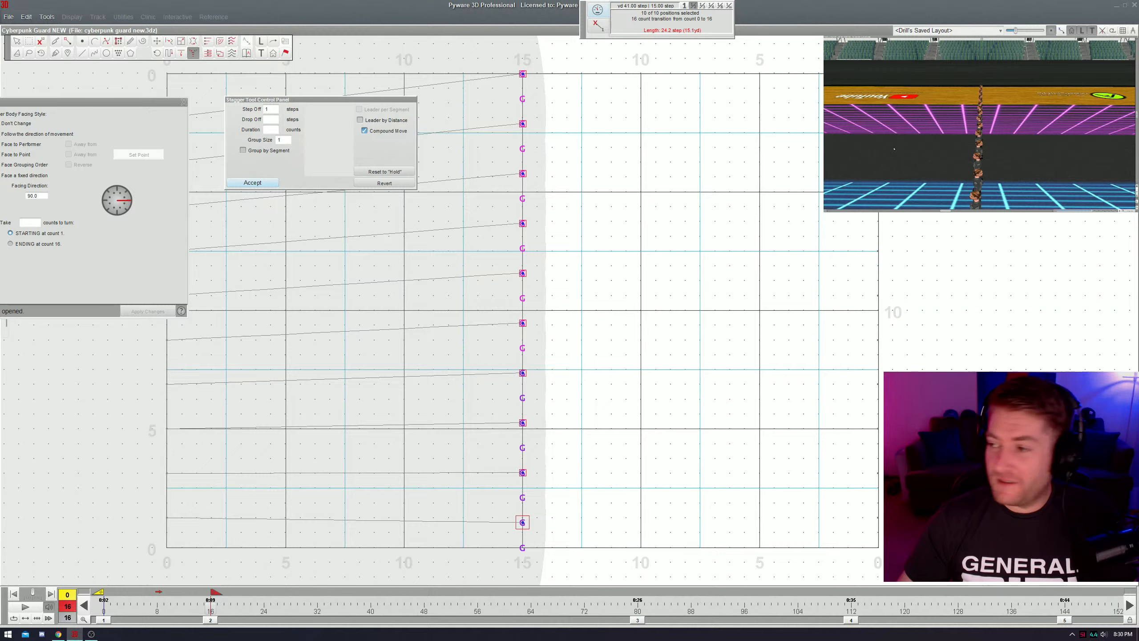
pyautogui.hotkey('ctrl', 'space')
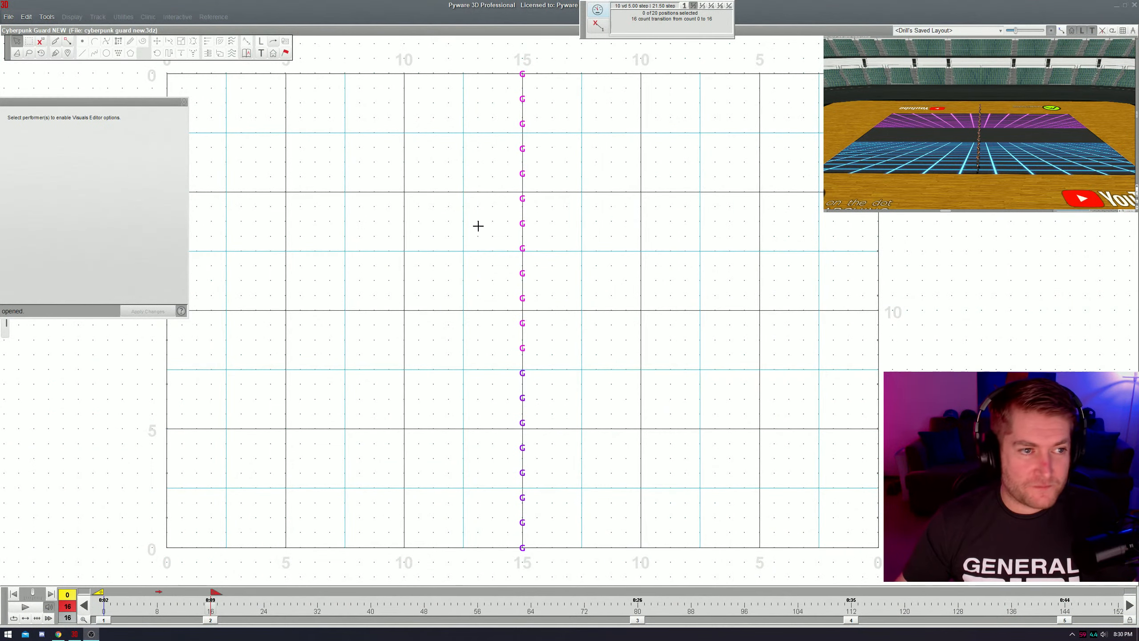
# - Select the left-edge line at count 0 and play its move to the center line at count 16
pyautogui.moveTo(132, 105); pyautogui.dragTo(259, 83)
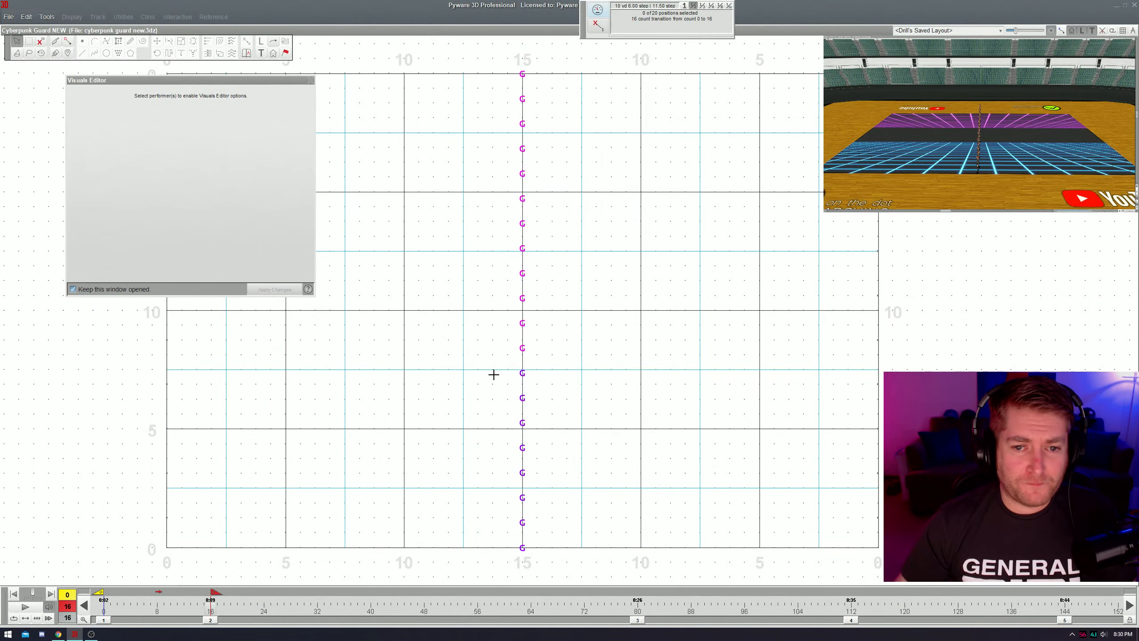
pyautogui.click(117, 621)
pyautogui.moveTo(207, 87); pyautogui.dragTo(365, 238)
pyautogui.moveTo(131, 358); pyautogui.dragTo(192, 414)
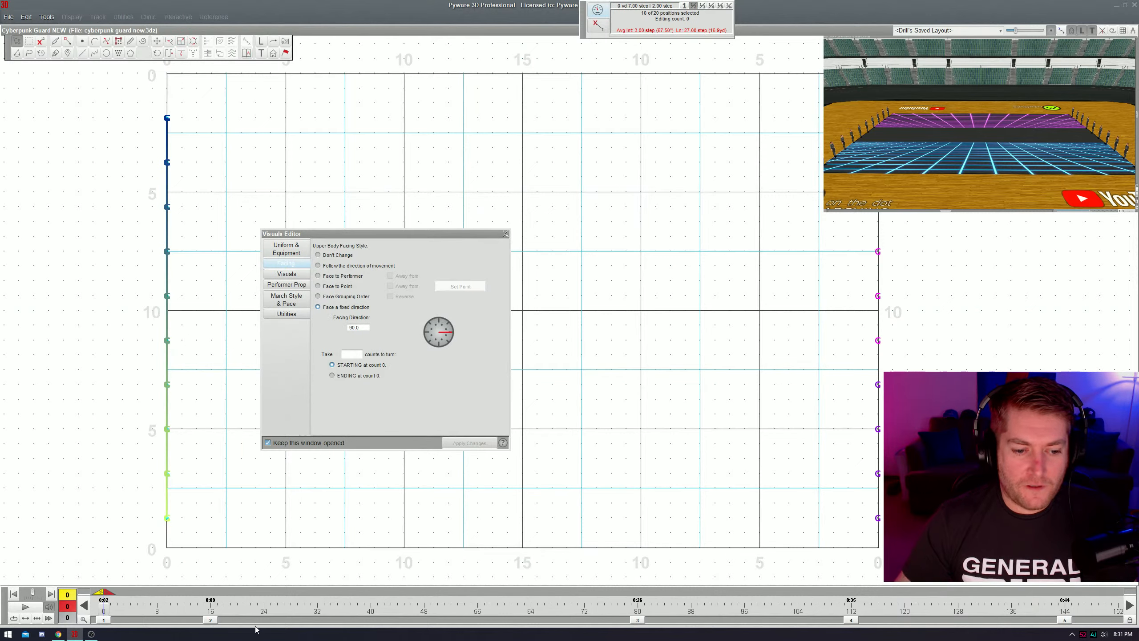
pyautogui.click(232, 619)
pyautogui.hotkey('ctrl', 'space')
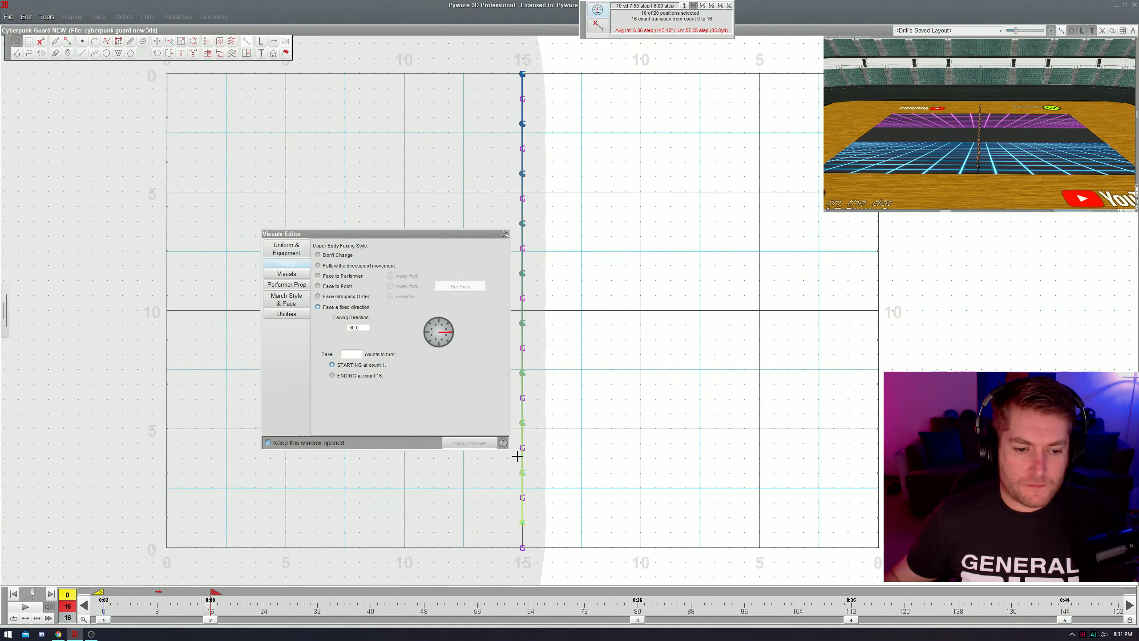
pyautogui.moveTo(411, 233); pyautogui.dragTo(199, 117)
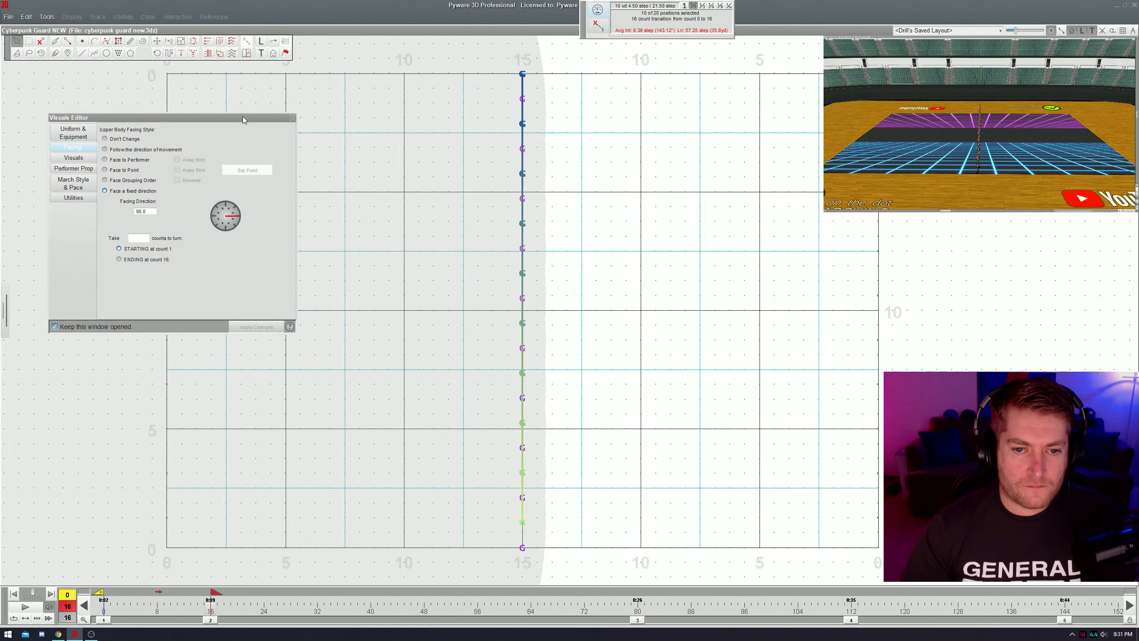
pyautogui.click(250, 583)
# - Go to the set at count 80 and play the transition starting from count 16
pyautogui.click(637, 620)
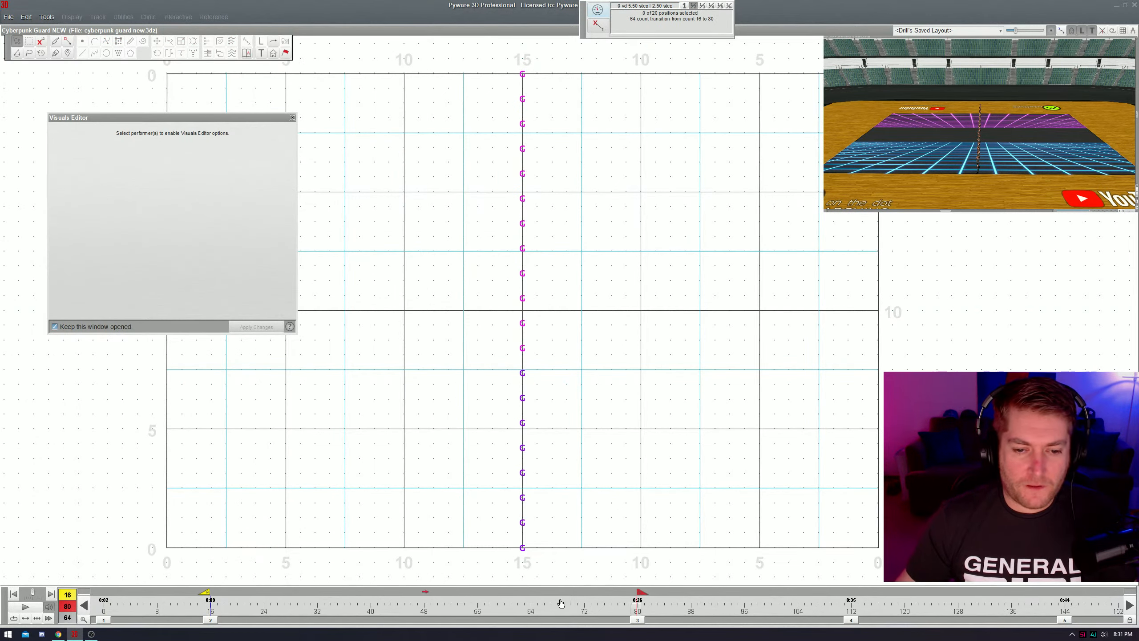
pyautogui.hotkey('ctrl', 'space')
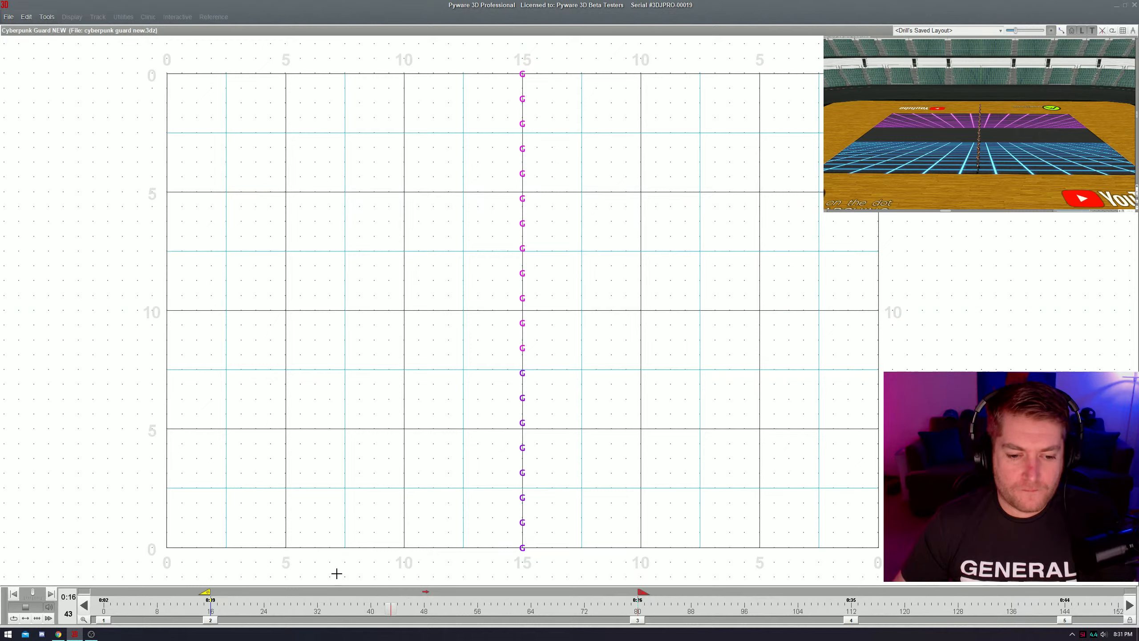
pyautogui.hotkey('ctrl', 'space')
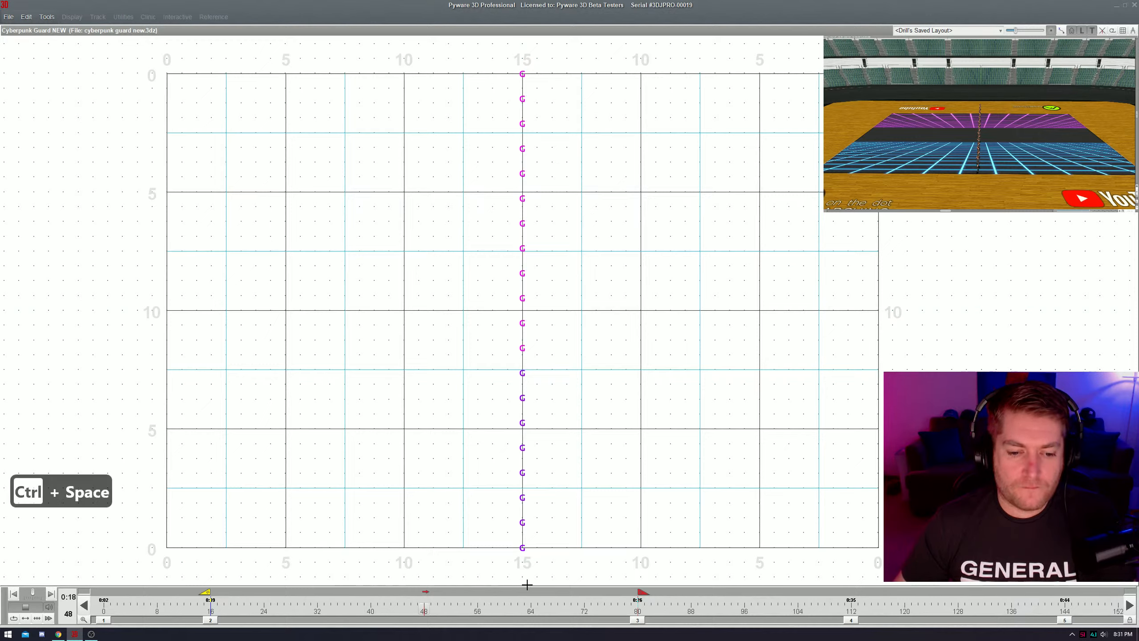
# - Narrow the timeline range to the 8 counts from count 40 to count 48 and play it back
pyautogui.moveTo(592, 592); pyautogui.dragTo(375, 592)
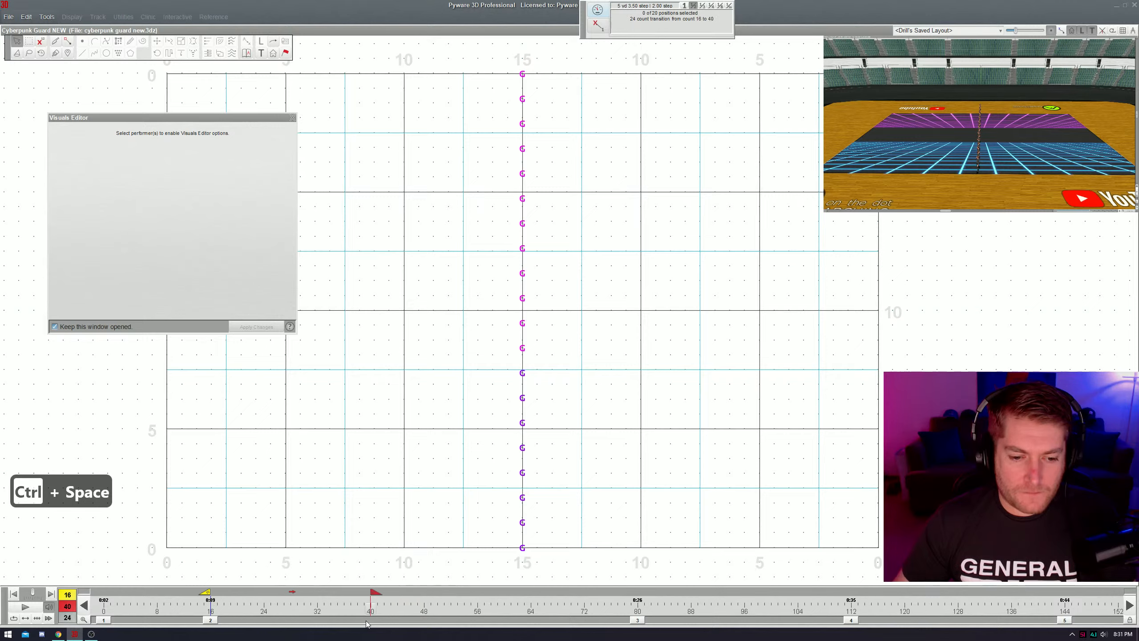
pyautogui.moveTo(206, 593); pyautogui.dragTo(267, 592)
pyautogui.hotkey('ctrl', 'space')
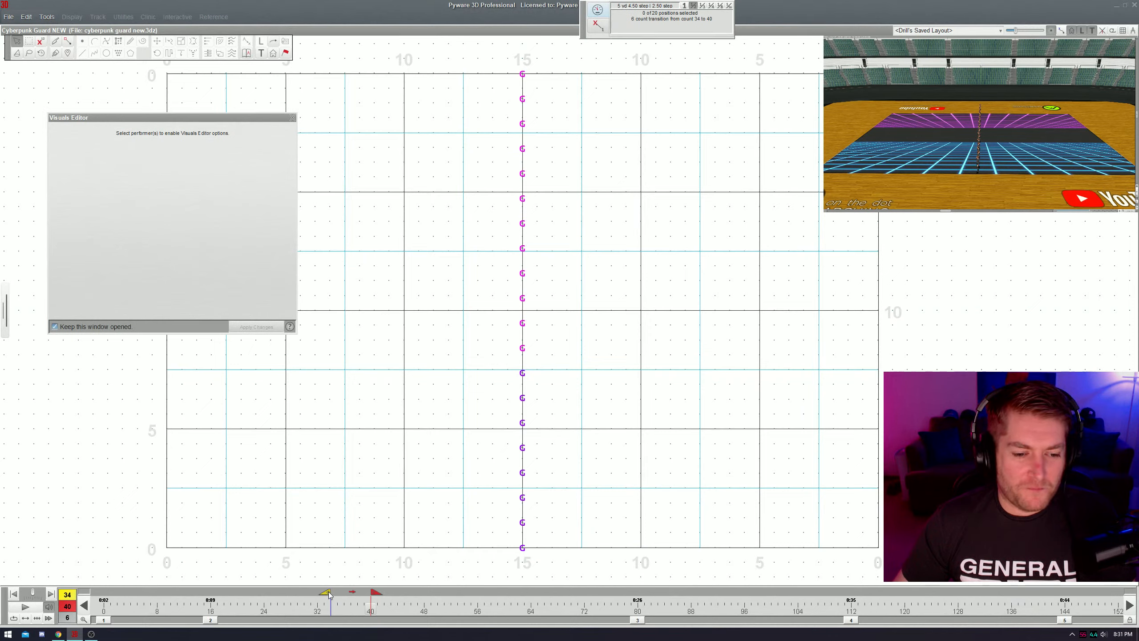
pyautogui.moveTo(329, 595); pyautogui.dragTo(366, 592)
pyautogui.hotkey('ctrl', 'space')
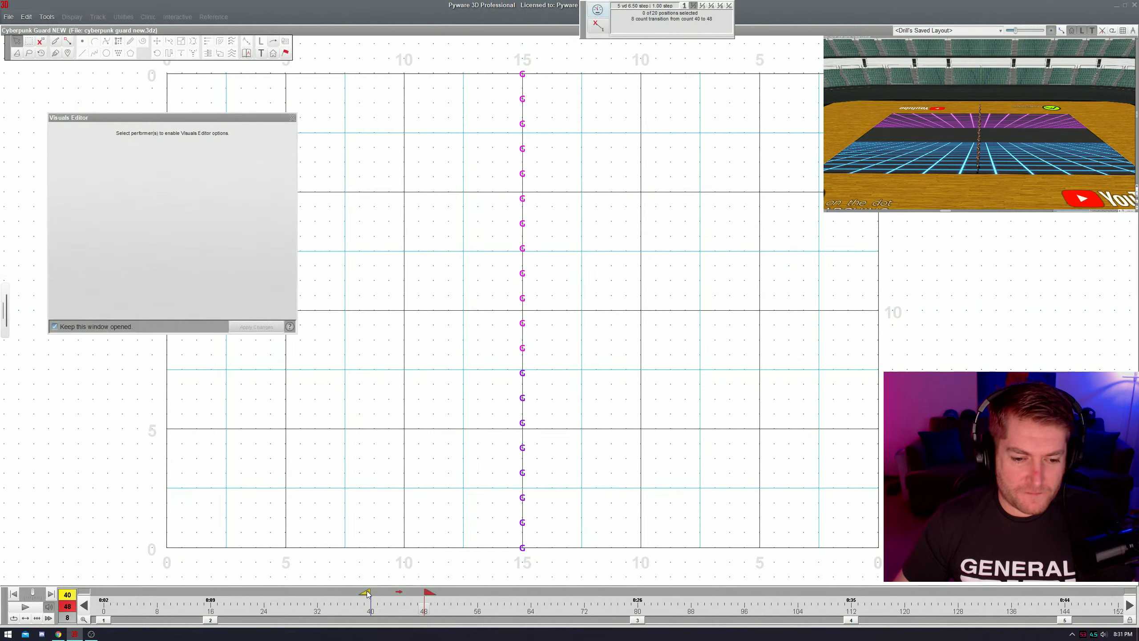
# - Start the transition range at count 16 and add sets at counts 48 and 32
pyautogui.moveTo(367, 593); pyautogui.dragTo(205, 593)
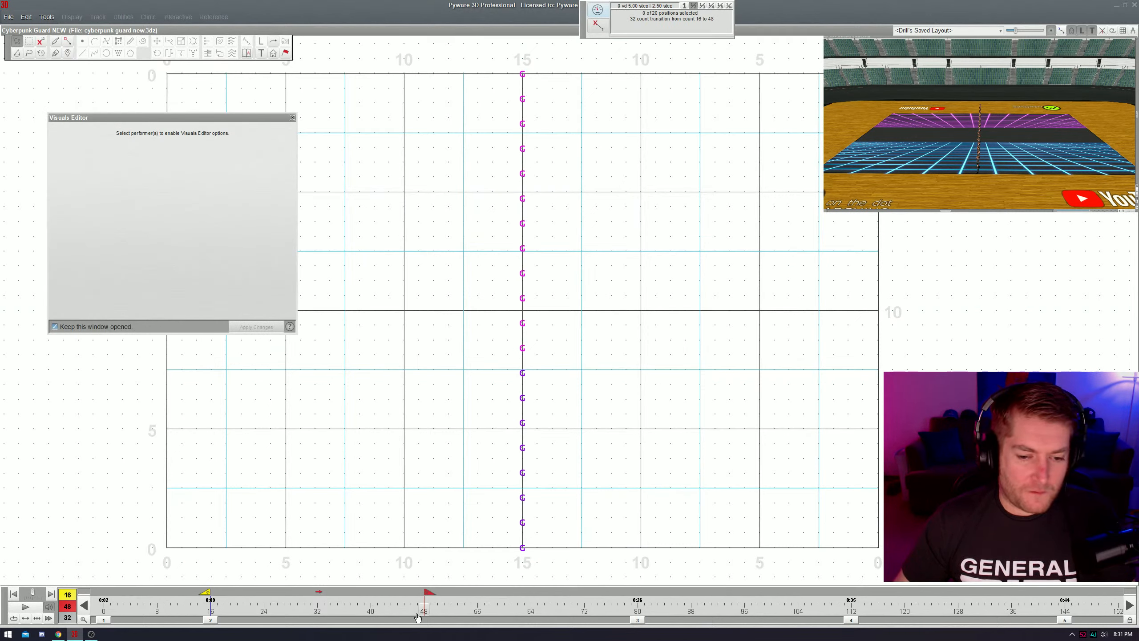
pyautogui.click(423, 620)
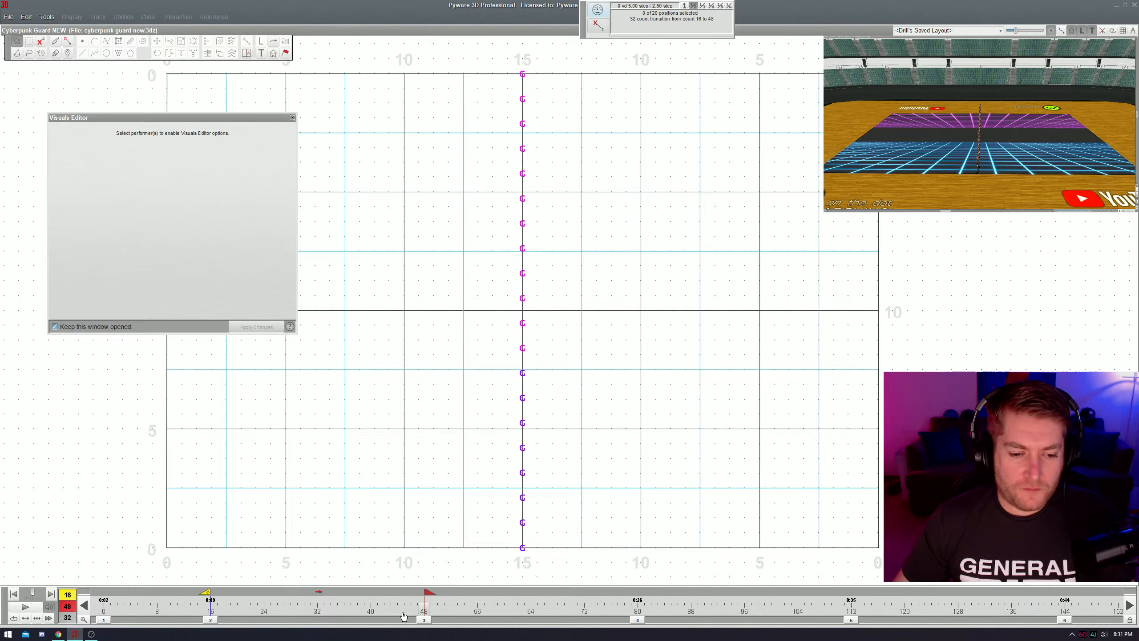
pyautogui.click(317, 622)
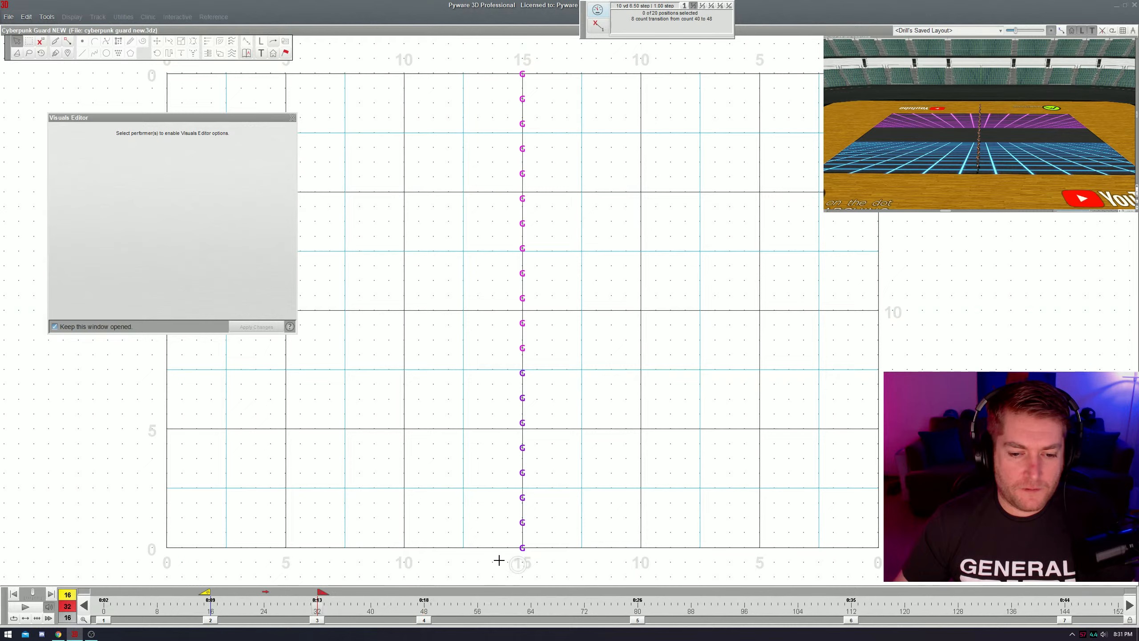
# - Regroup all performers in the center line into alternating AB groups and show the transition from count 16 to count 32
pyautogui.hotkey('alt', 'x')
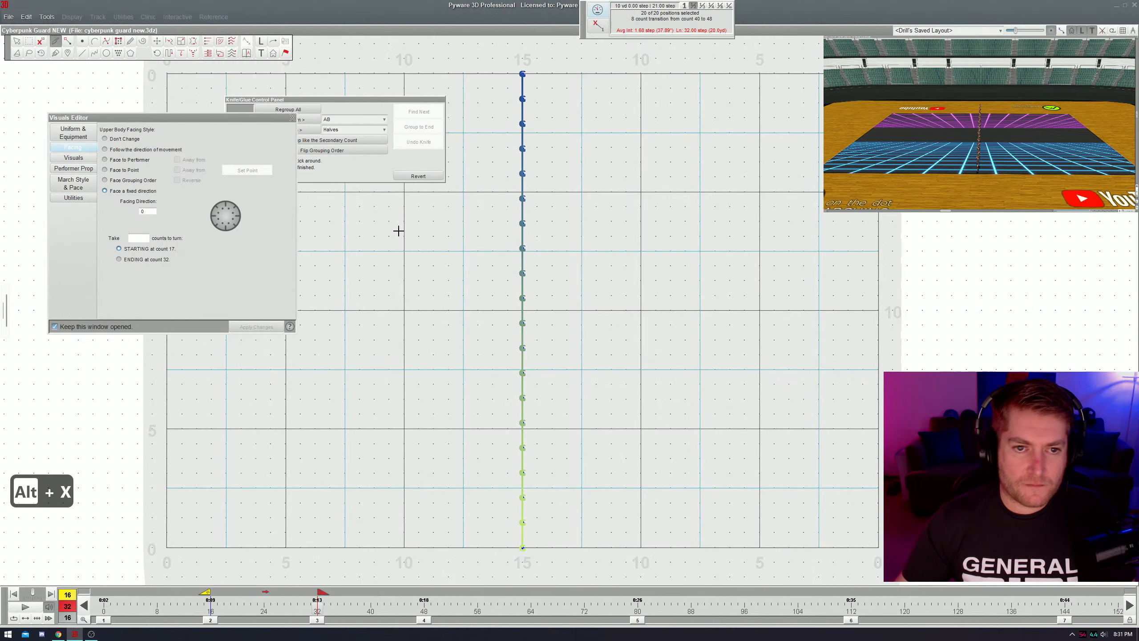
pyautogui.click(312, 125)
pyautogui.click(320, 164)
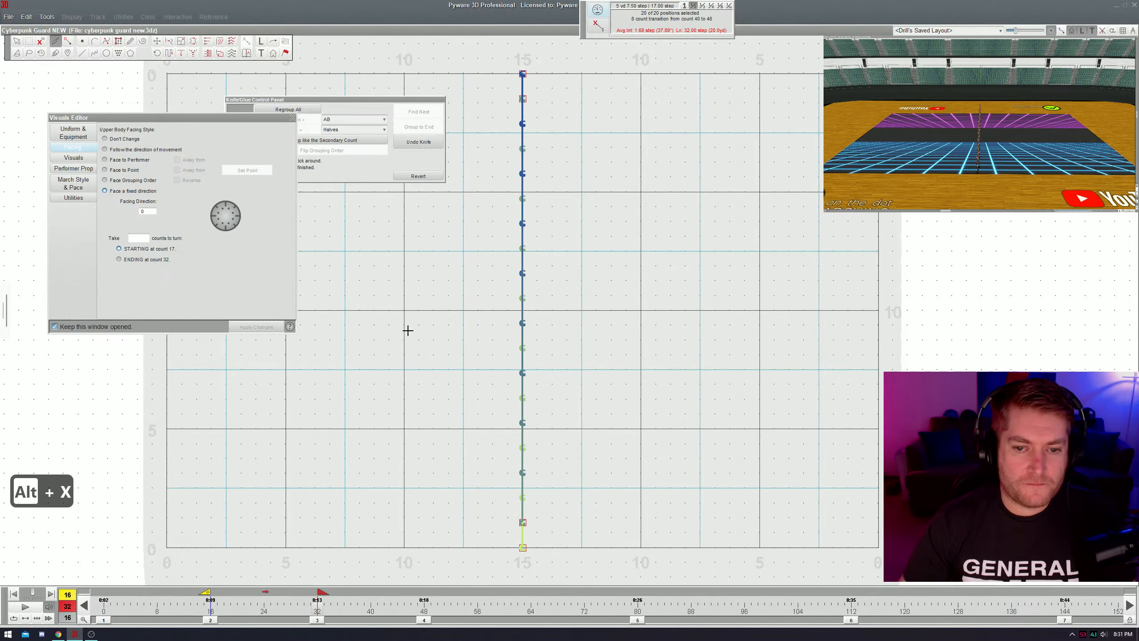
pyautogui.doubleClick(407, 330)
pyautogui.moveTo(206, 592)
pyautogui.mouseDown()
pyautogui.moveTo(180, 592)
pyautogui.moveTo(194, 593)
pyautogui.mouseUp()
pyautogui.click(315, 621)
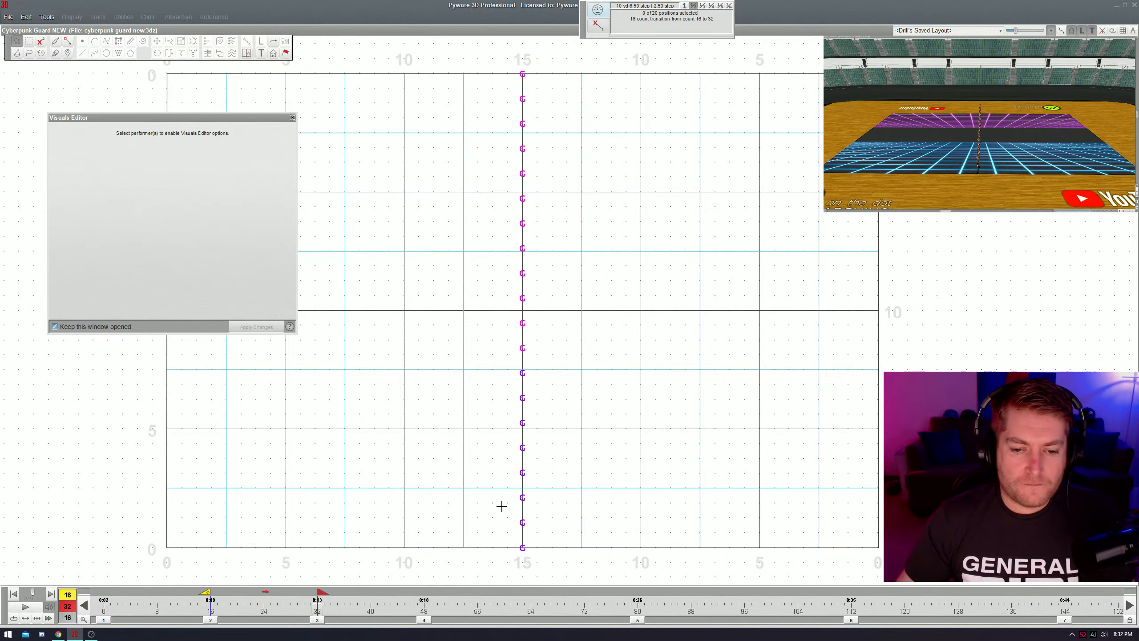
pyautogui.click(525, 523)
pyautogui.press('F9')
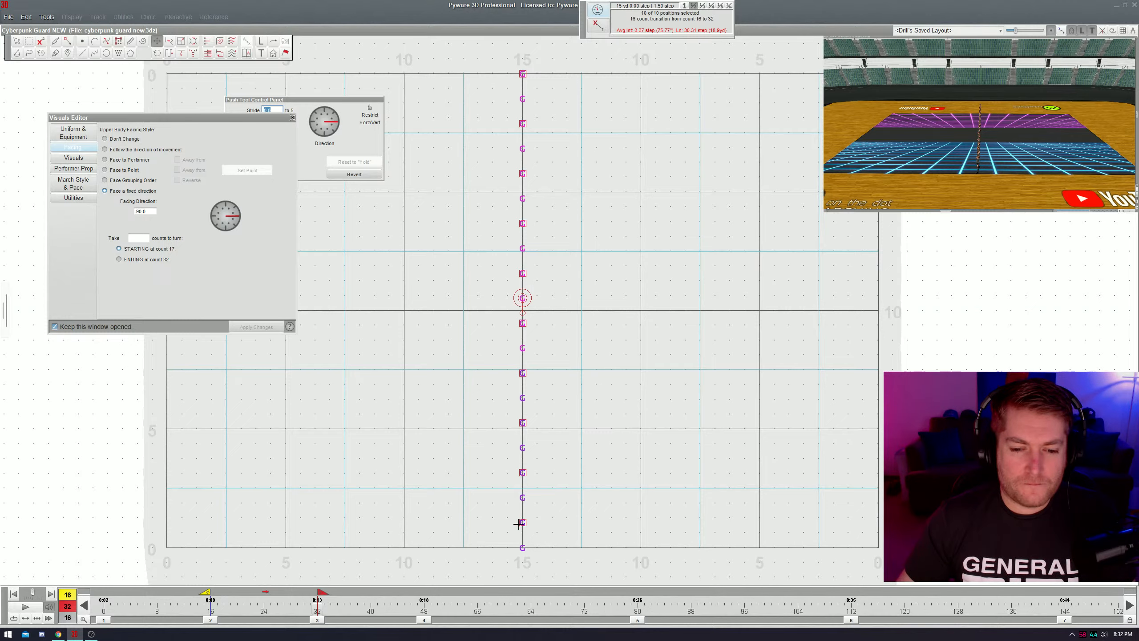
pyautogui.press('Escape')
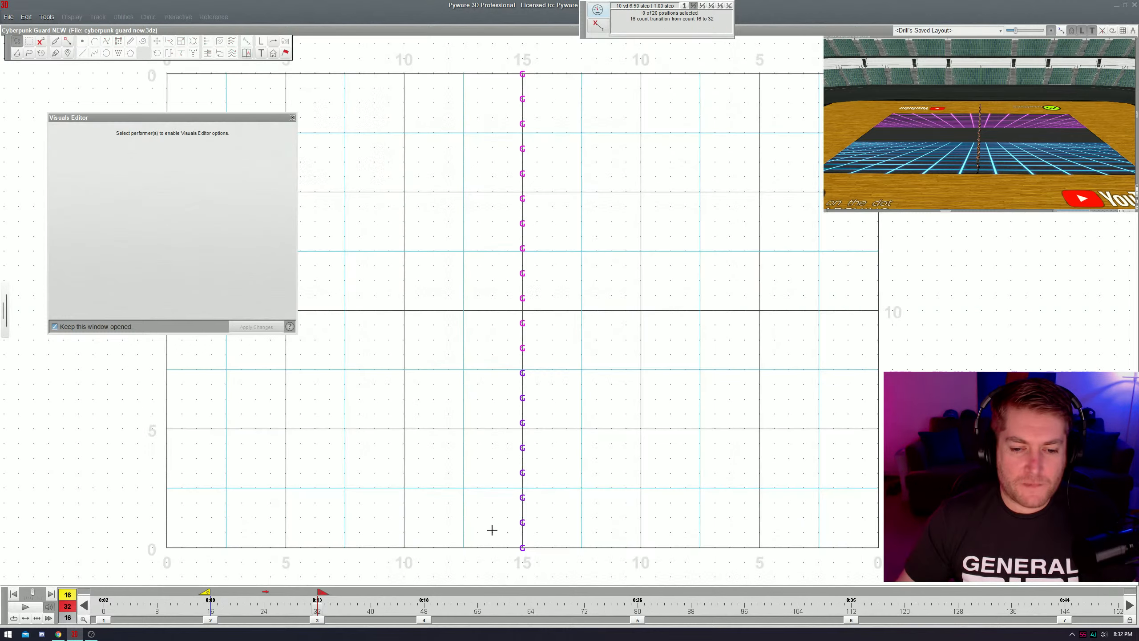
# - Give every other performer an out-and-back path about 8 steps long toward the right side with the Track tool, and play it
pyautogui.moveTo(503, 515); pyautogui.dragTo(546, 531)
pyautogui.click(535, 519)
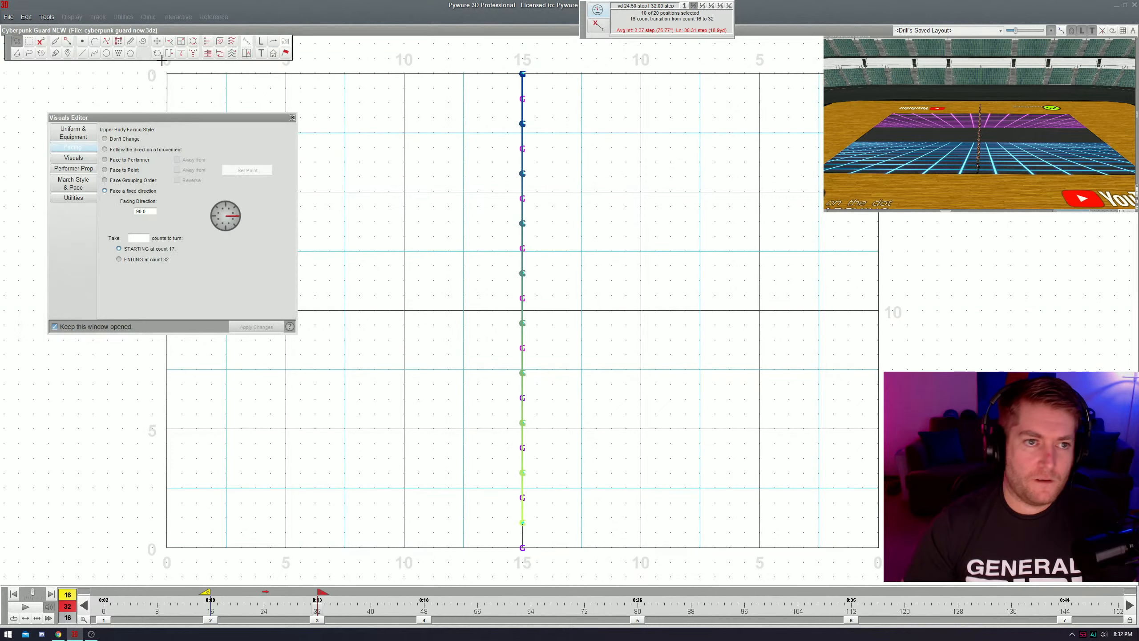
pyautogui.click(181, 54)
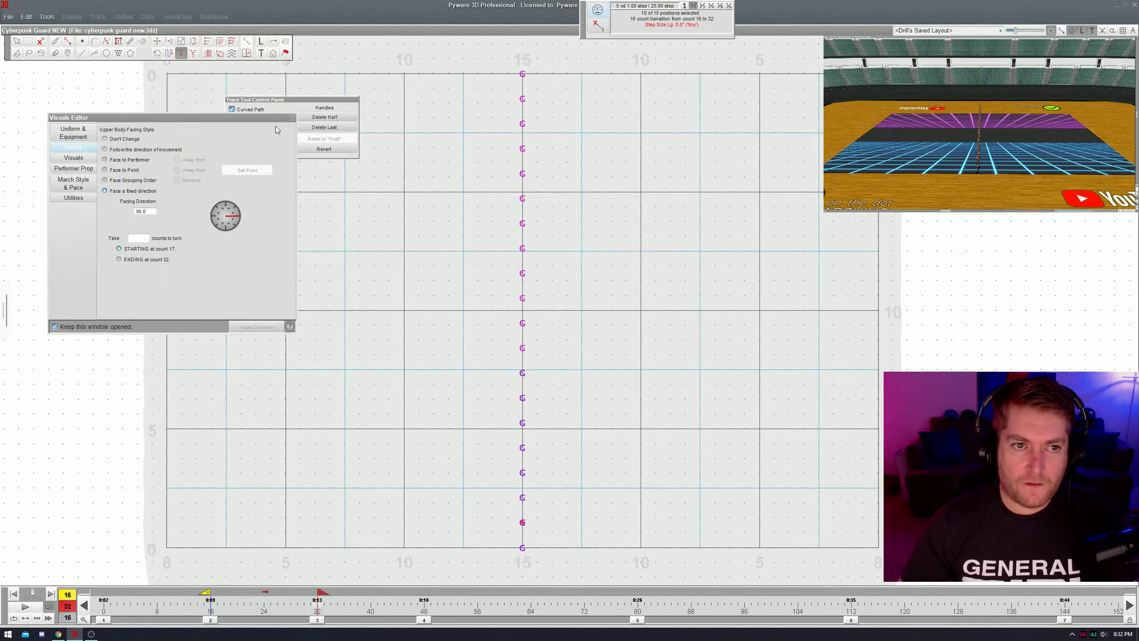
pyautogui.moveTo(266, 118); pyautogui.dragTo(189, 169)
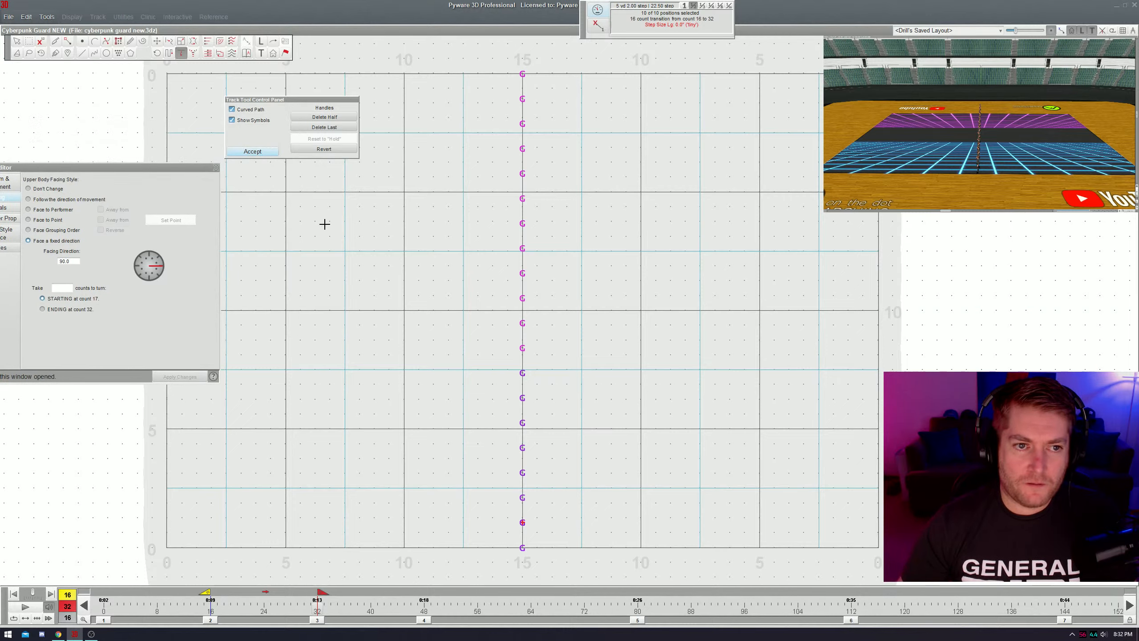
pyautogui.click(584, 519)
pyautogui.click(523, 524)
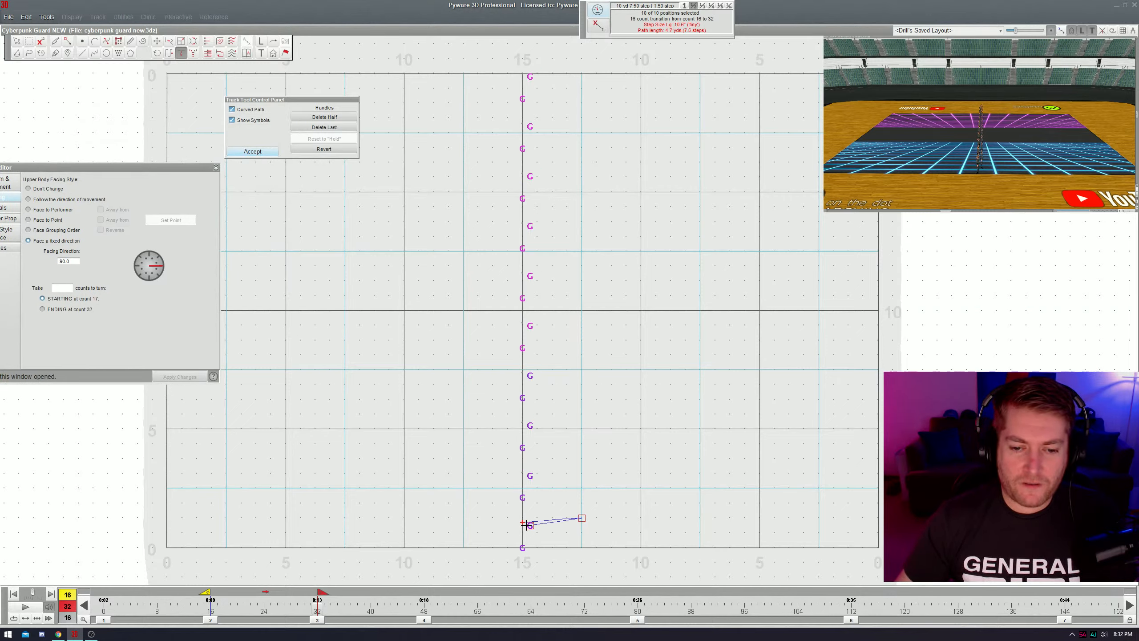
pyautogui.hotkey('alt', '2')
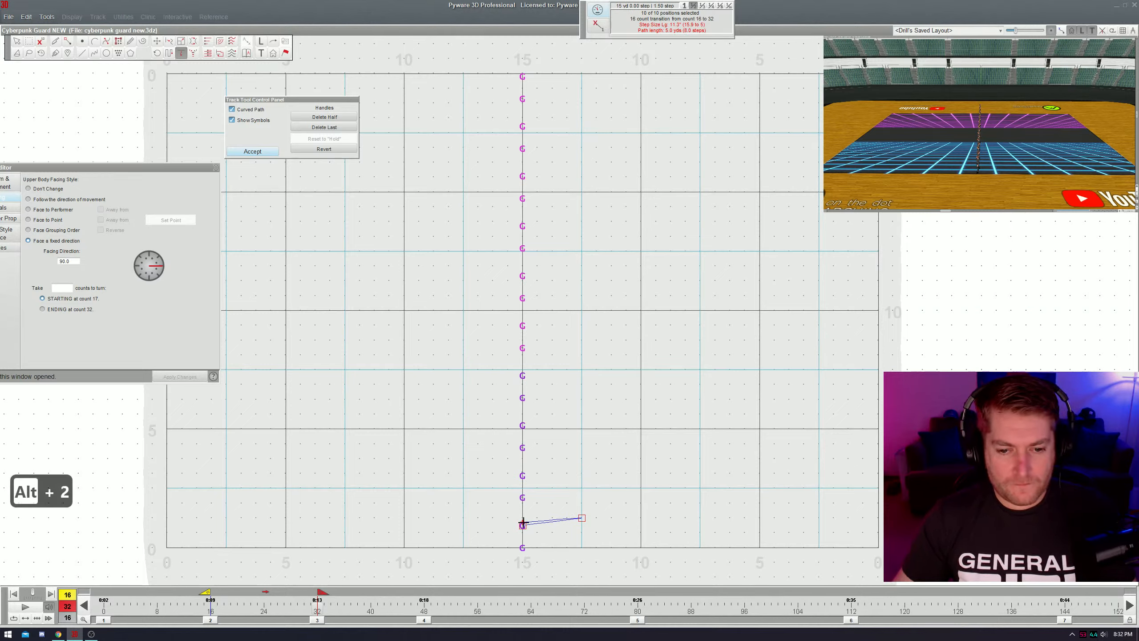
pyautogui.hotkey('alt', '3')
pyautogui.moveTo(524, 521); pyautogui.dragTo(584, 523)
pyautogui.hotkey('ctrl', 'space')
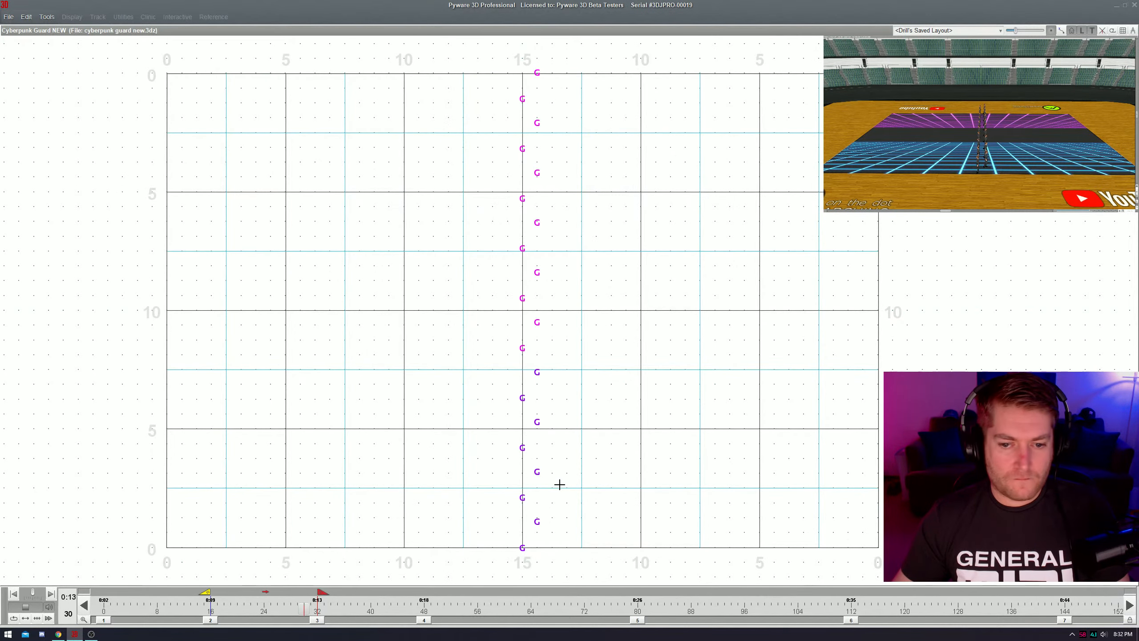
pyautogui.press('Return')
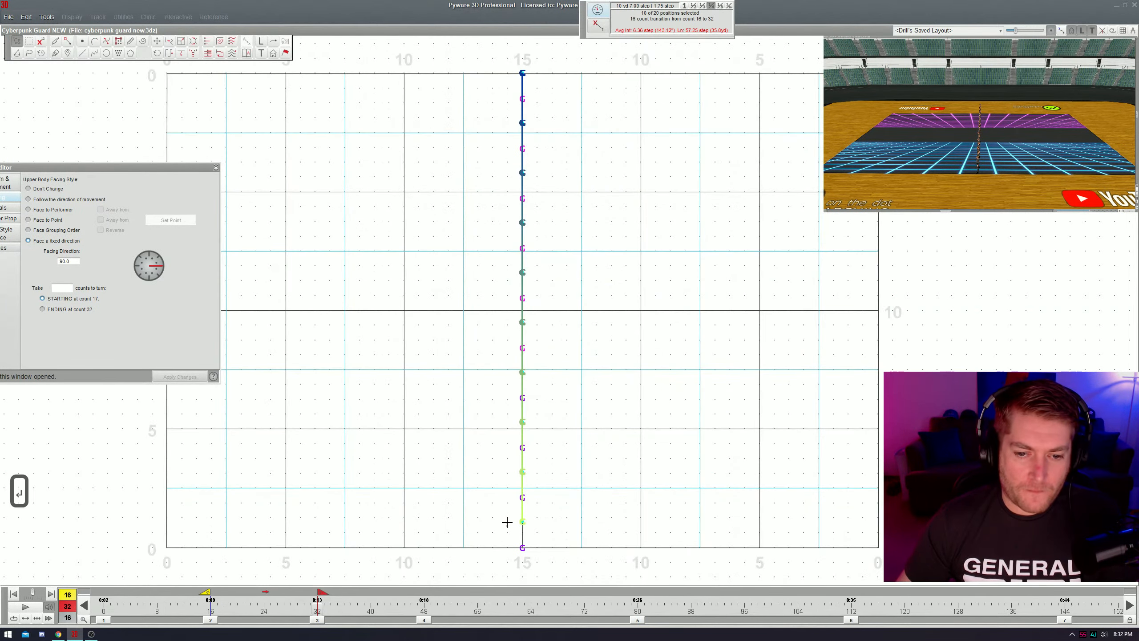
# - Stagger the alternate performers' move with a step-off of 1 and a duration of 3 counts, and preview it
pyautogui.click(193, 53)
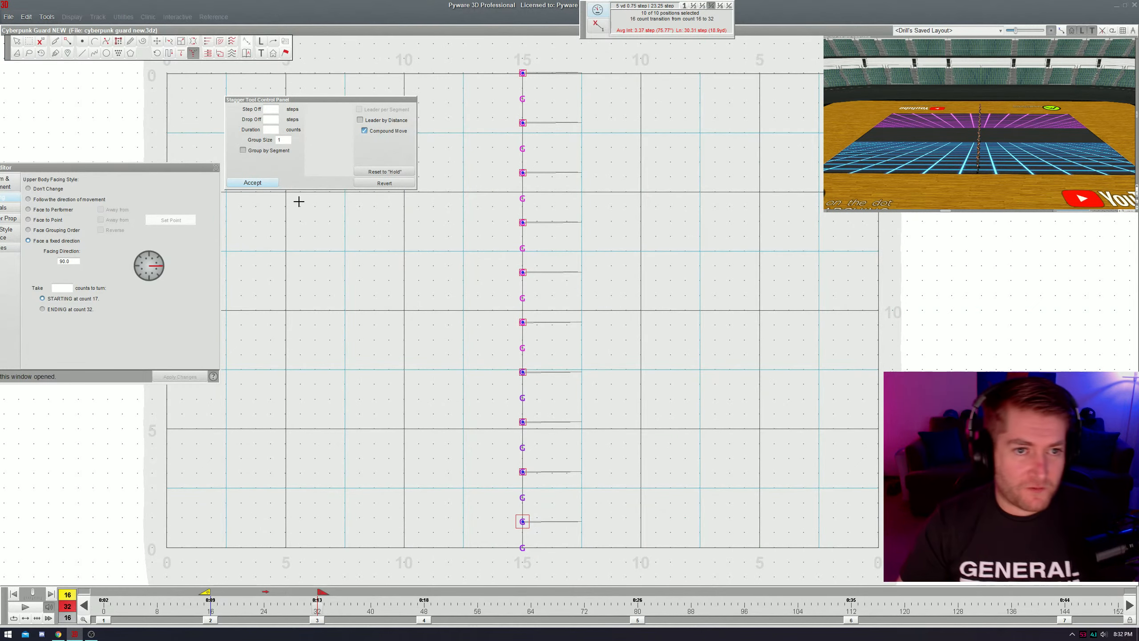
pyautogui.write('1')
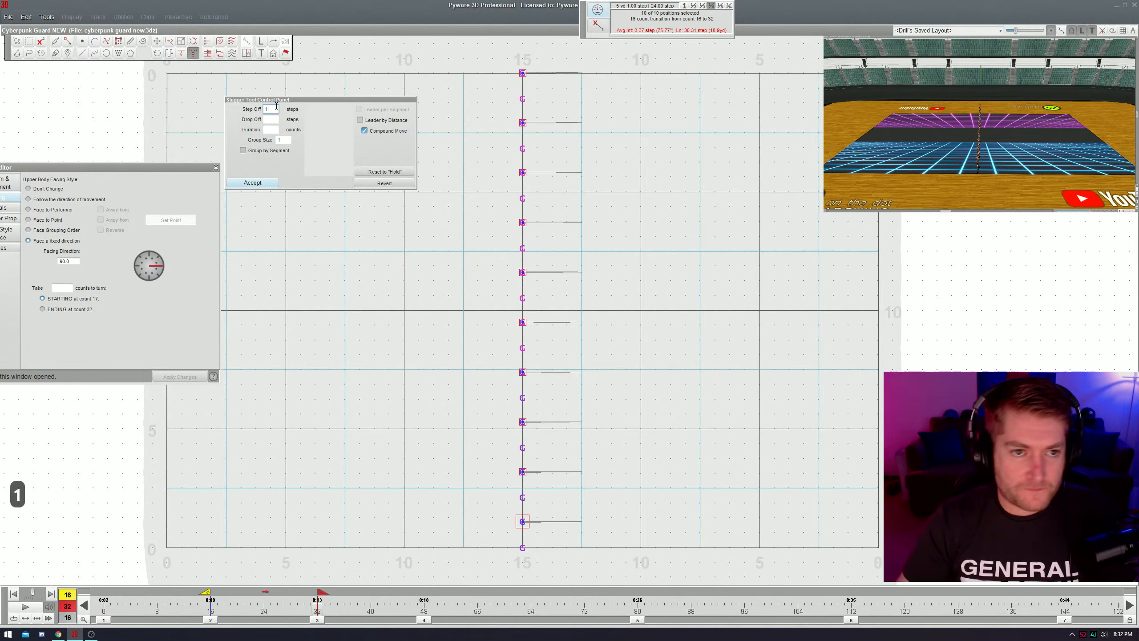
pyautogui.click(272, 129)
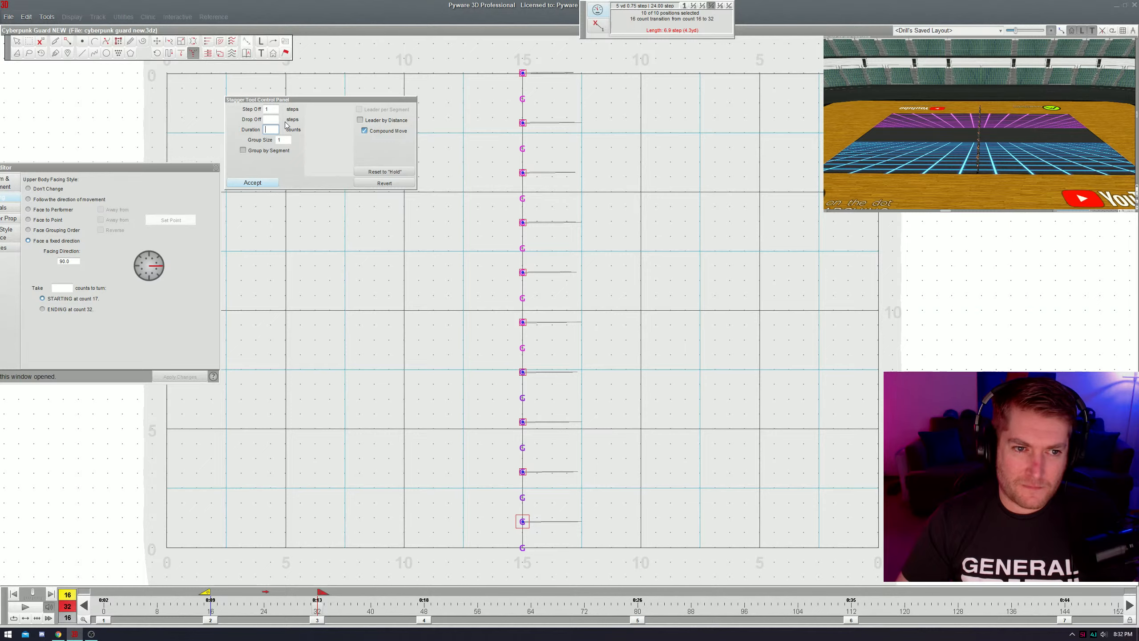
pyautogui.write('3')
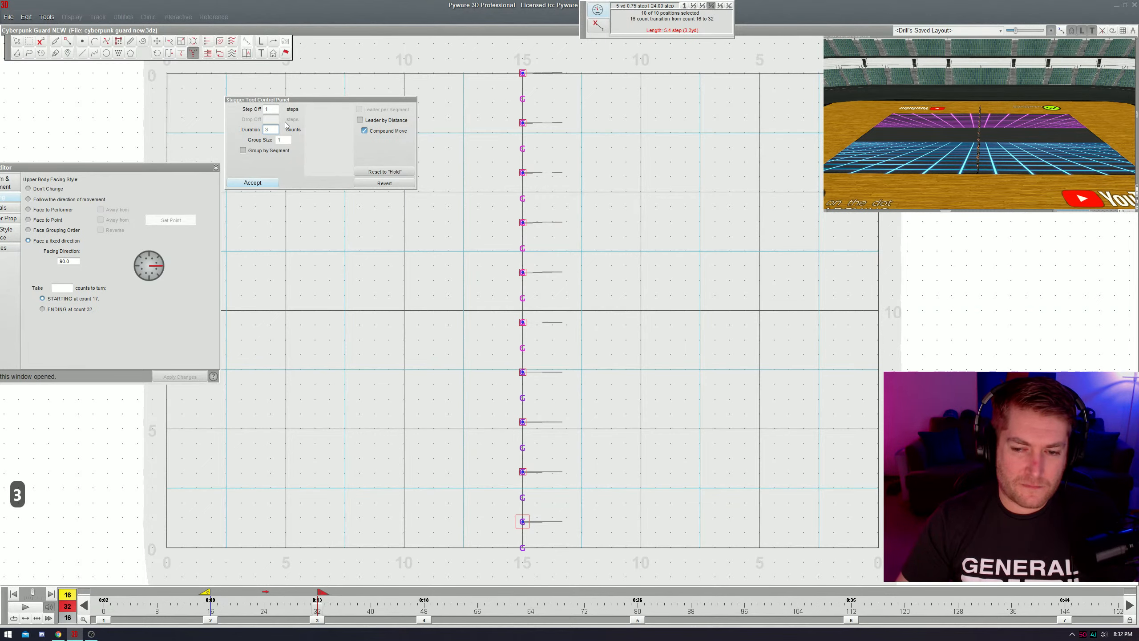
pyautogui.hotkey('ctrl', 'space')
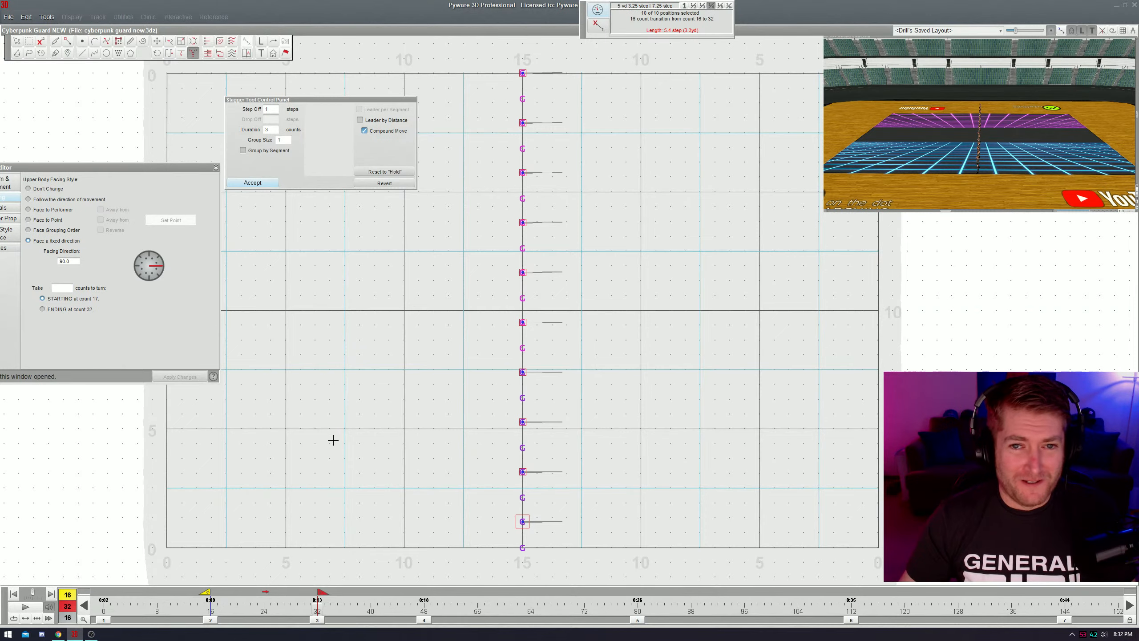
pyautogui.press('Return')
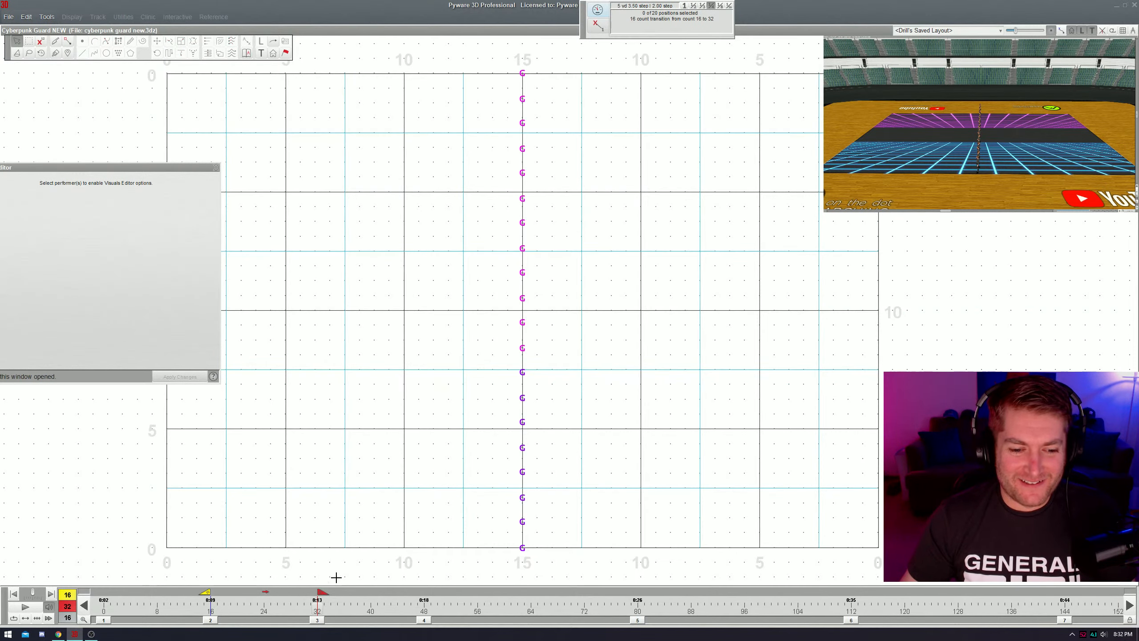
# - Delete the whole line's movement between counts 16 and 32
pyautogui.moveTo(450, 270); pyautogui.dragTo(609, 516)
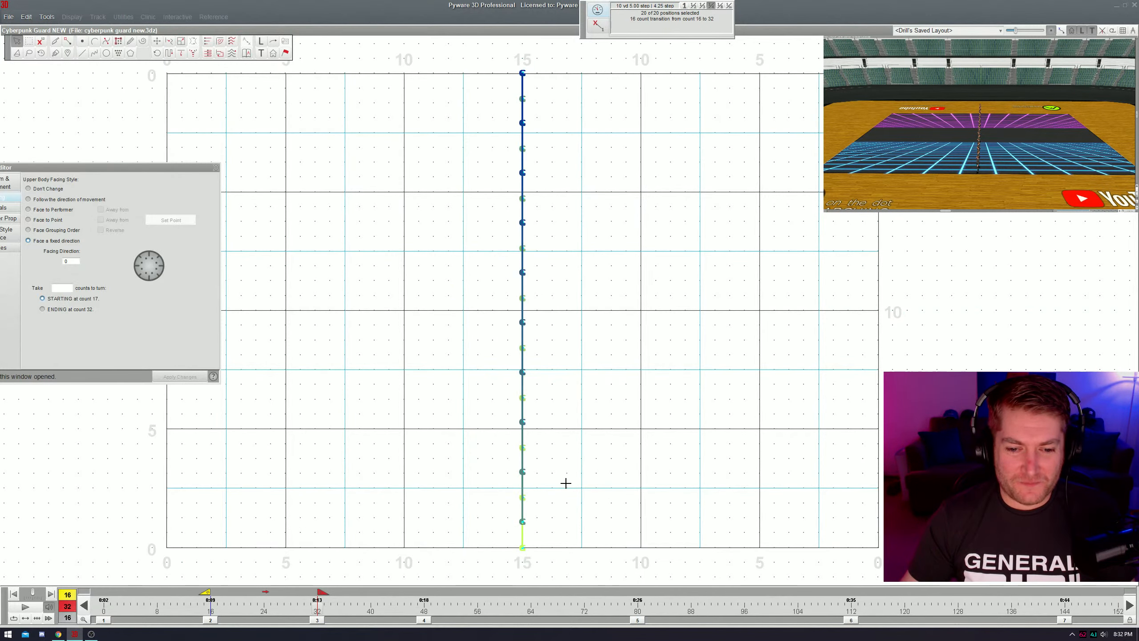
pyautogui.press('Delete')
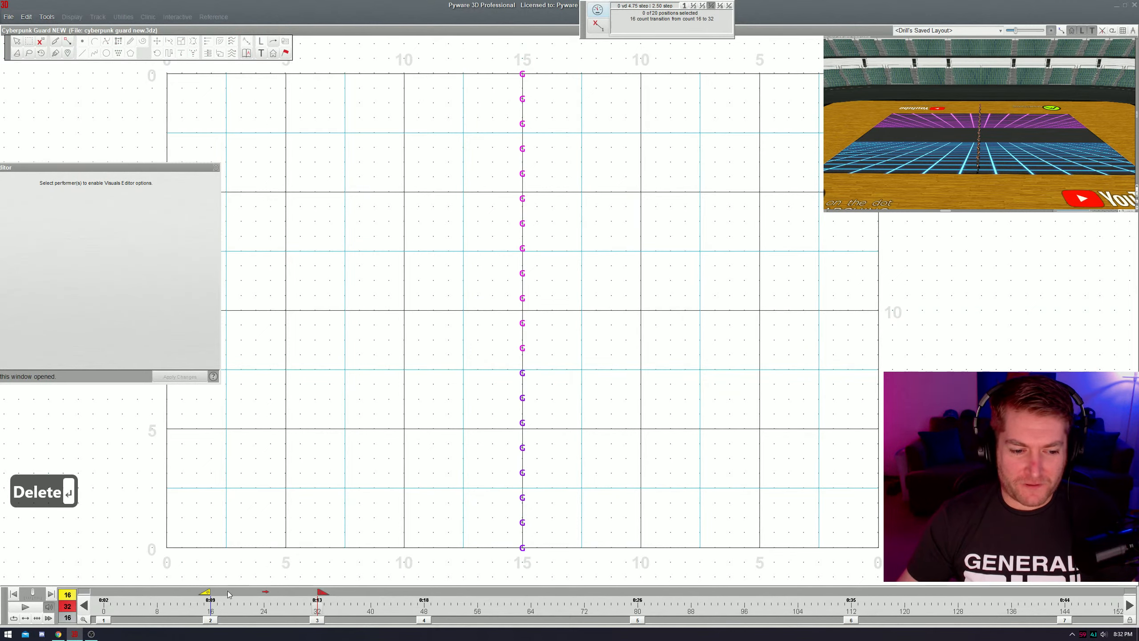
# - Shorten the center line at count 16 to about 28.5 steps with the Morph tool
pyautogui.click(210, 619)
pyautogui.moveTo(448, 354); pyautogui.dragTo(569, 415)
pyautogui.press('F8')
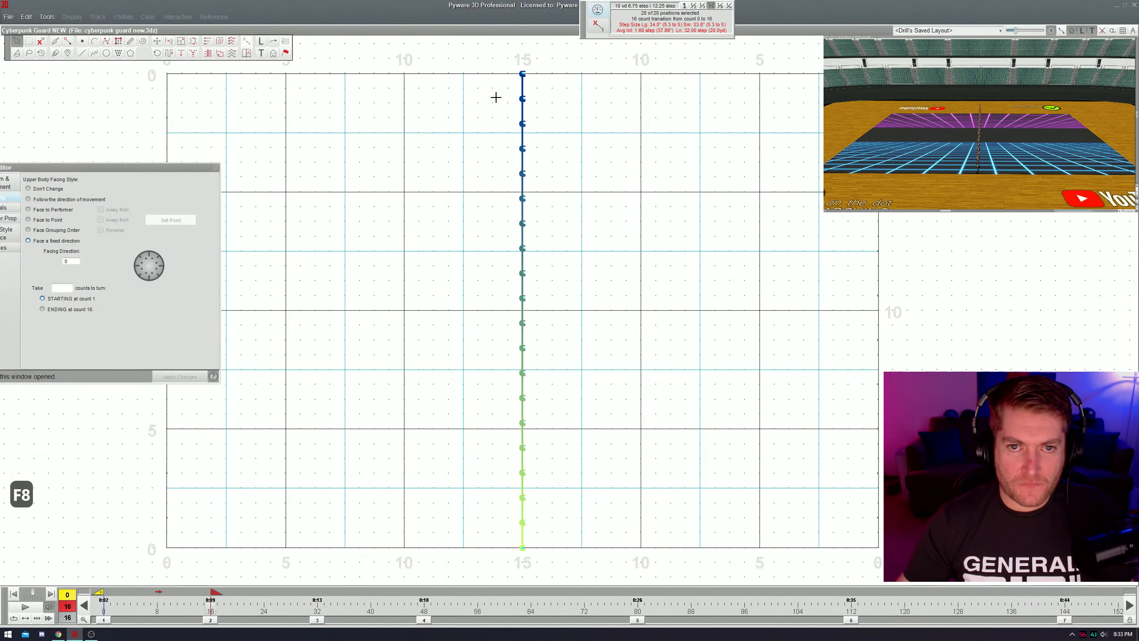
pyautogui.moveTo(497, 57); pyautogui.dragTo(609, 583)
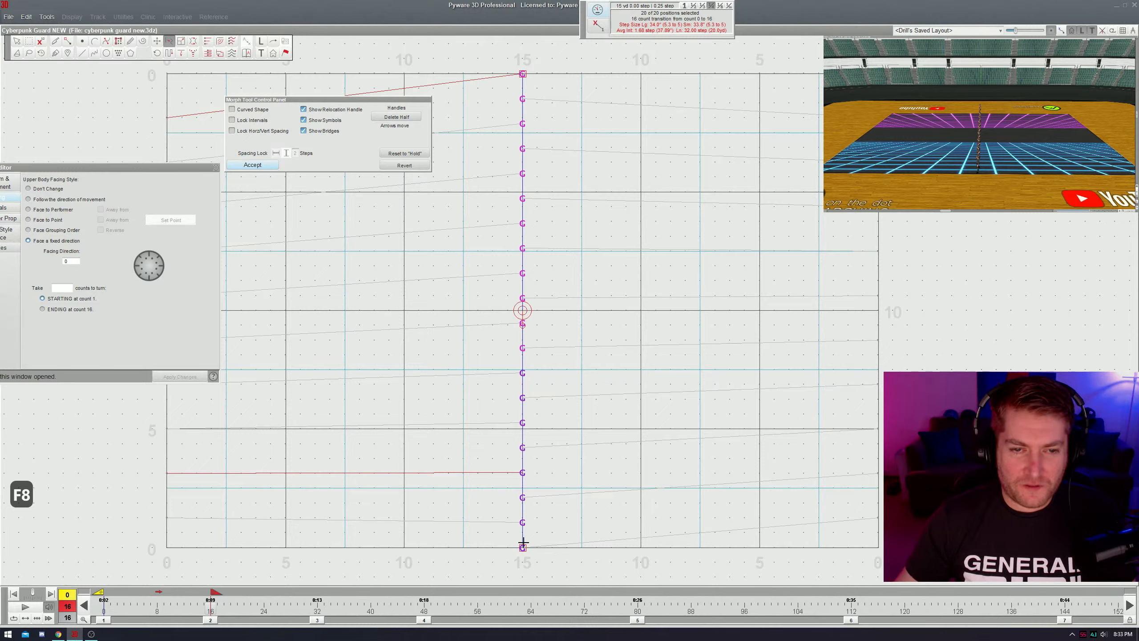
pyautogui.moveTo(523, 519); pyautogui.dragTo(522, 518)
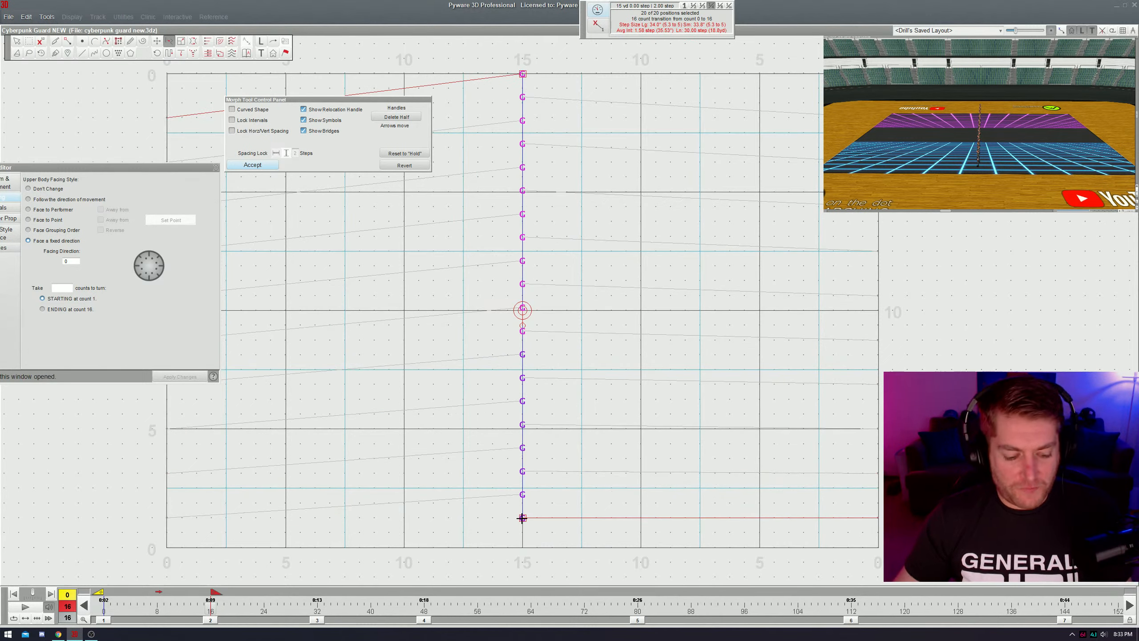
pyautogui.hotkey('alt', '2')
pyautogui.moveTo(520, 518); pyautogui.dragTo(523, 488)
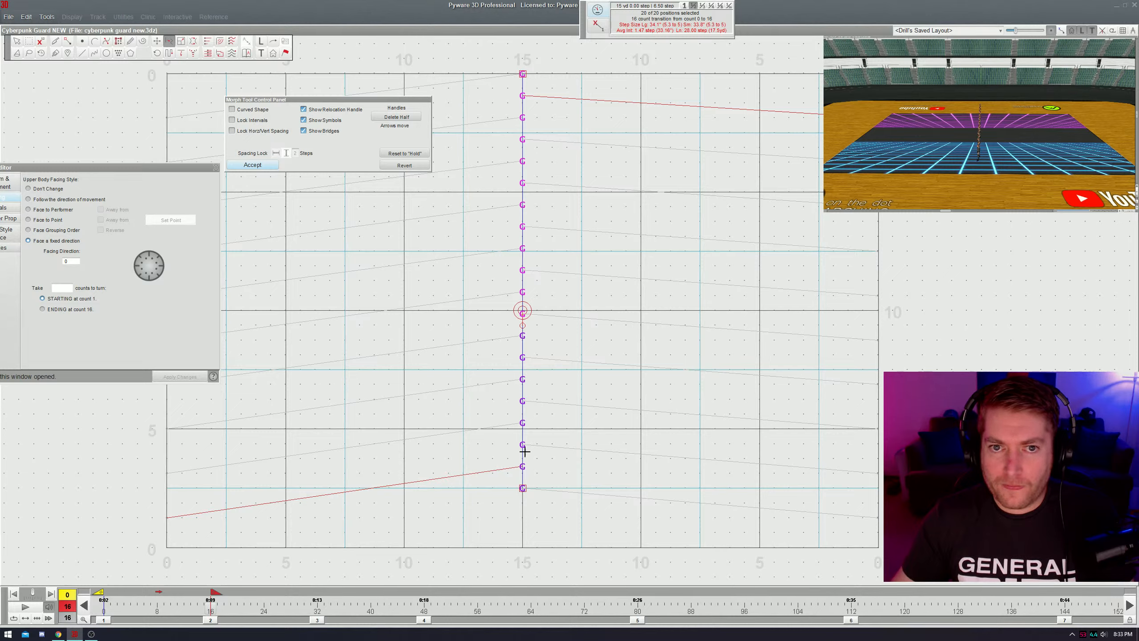
pyautogui.moveTo(521, 486); pyautogui.dragTo(519, 520)
pyautogui.press('Return')
# - Position the shortened line with the Push tool so its front performer stands about 2 steps behind the front edge
pyautogui.press('F9')
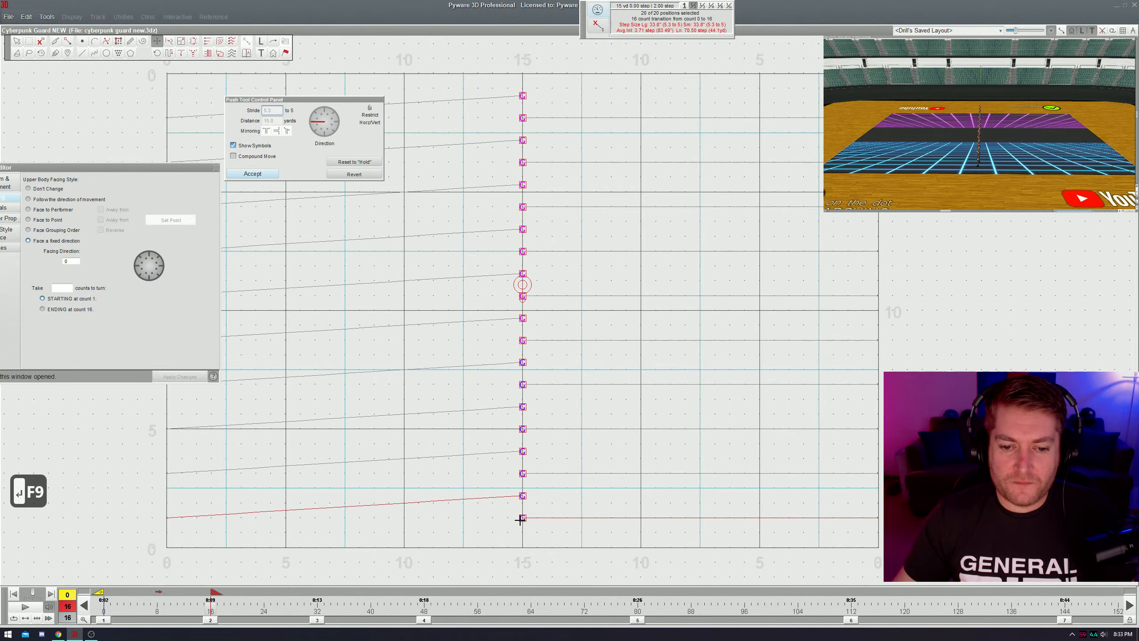
pyautogui.press('Return')
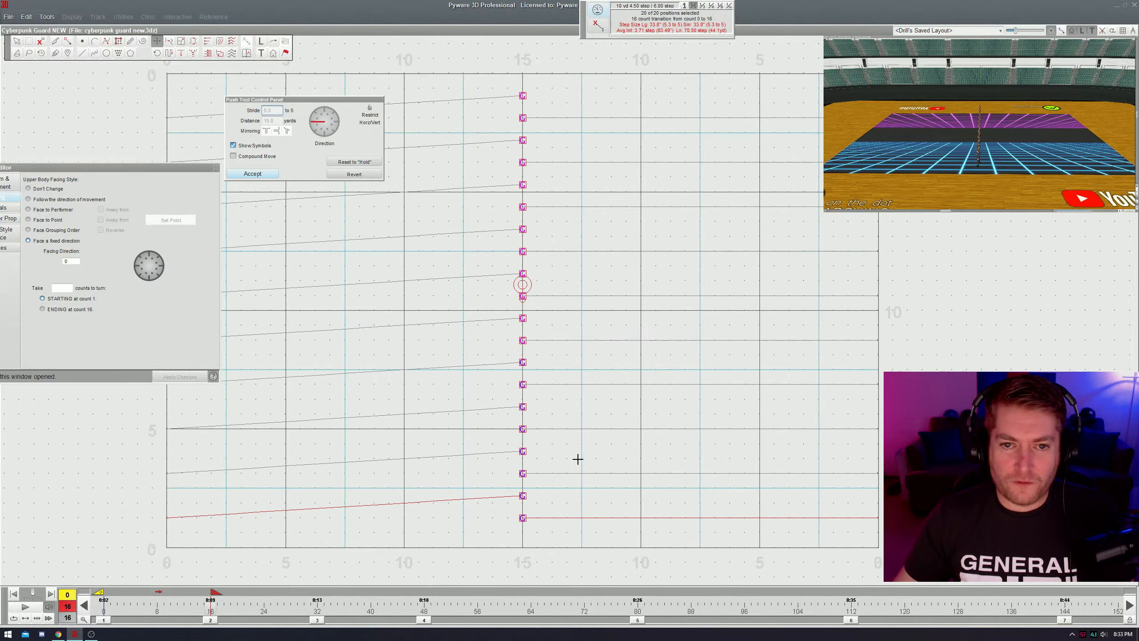
pyautogui.click(379, 406)
pyautogui.doubleClick(523, 518)
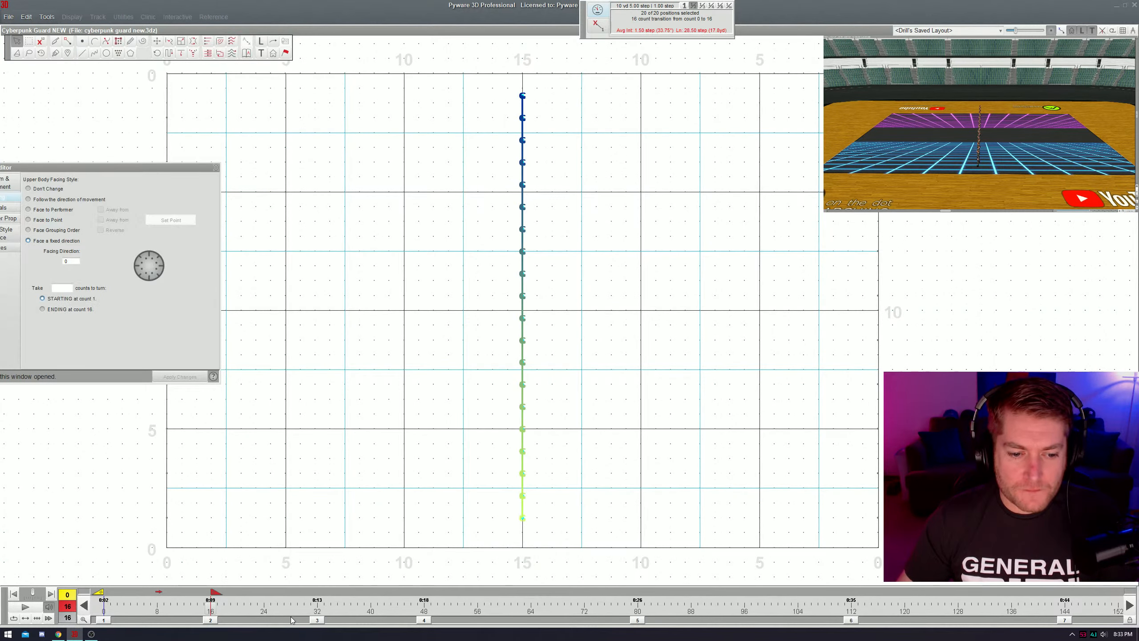
# - Clear all performers' old positions at count 32 so they hold the shortened line from count 16
pyautogui.click(316, 620)
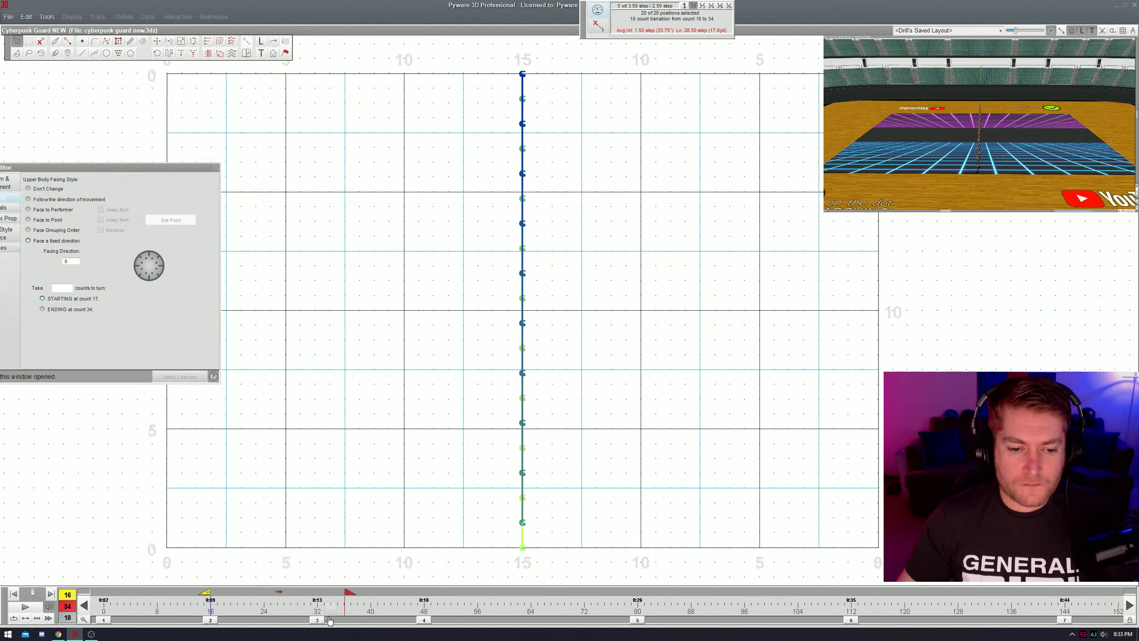
pyautogui.click(450, 102)
pyautogui.moveTo(466, 63); pyautogui.dragTo(584, 490)
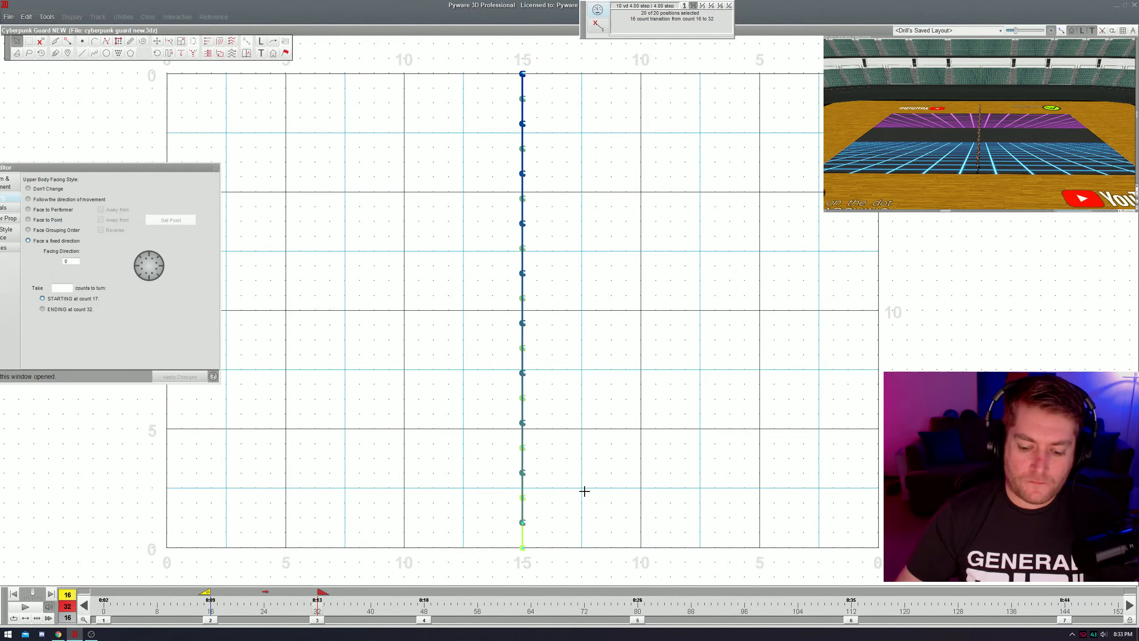
pyautogui.press('Delete')
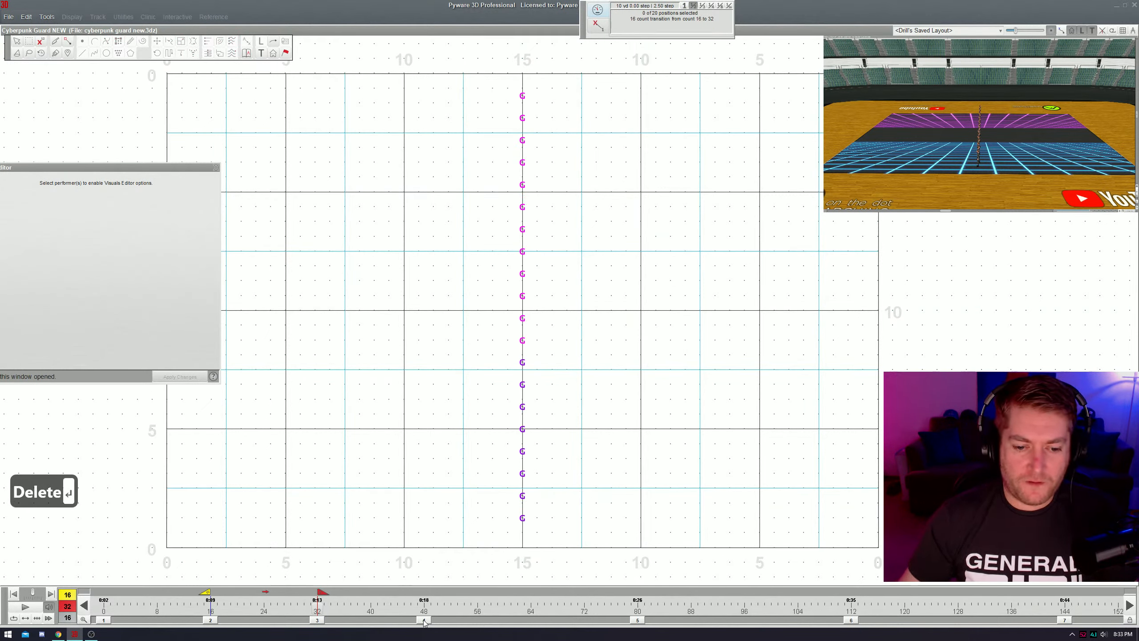
# - Set the transition to run from count 16 to count 48 for every other performer, starting with the front one
pyautogui.click(424, 620)
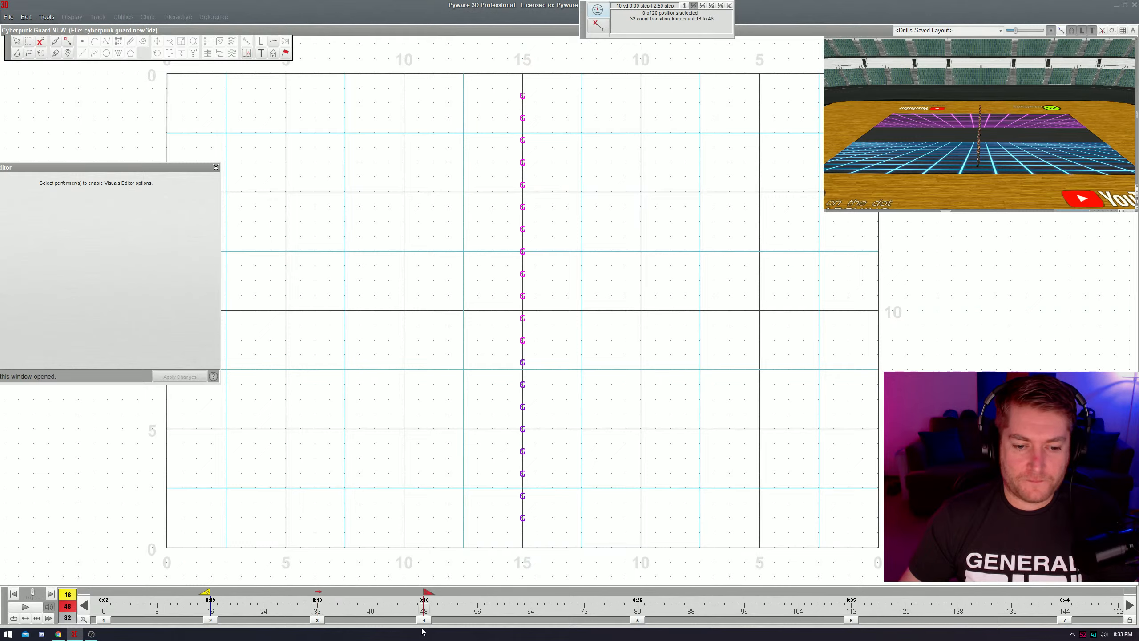
pyautogui.moveTo(511, 511)
pyautogui.mouseDown()
pyautogui.moveTo(554, 536)
pyautogui.moveTo(528, 534)
pyautogui.moveTo(529, 520)
pyautogui.mouseUp()
pyautogui.click(510, 502)
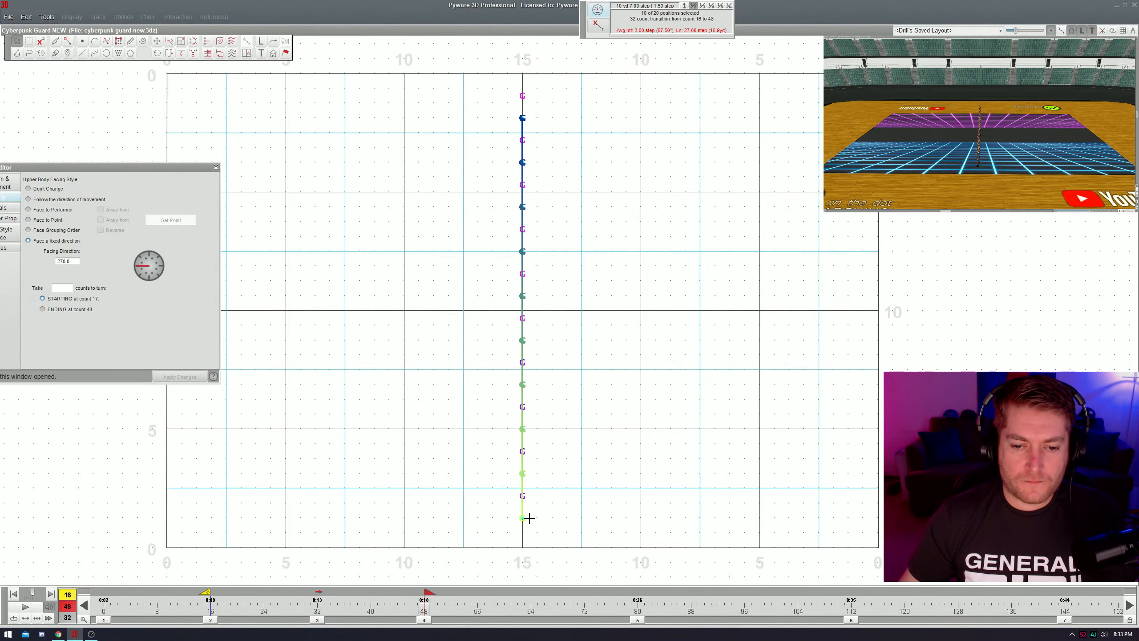
pyautogui.click(349, 613)
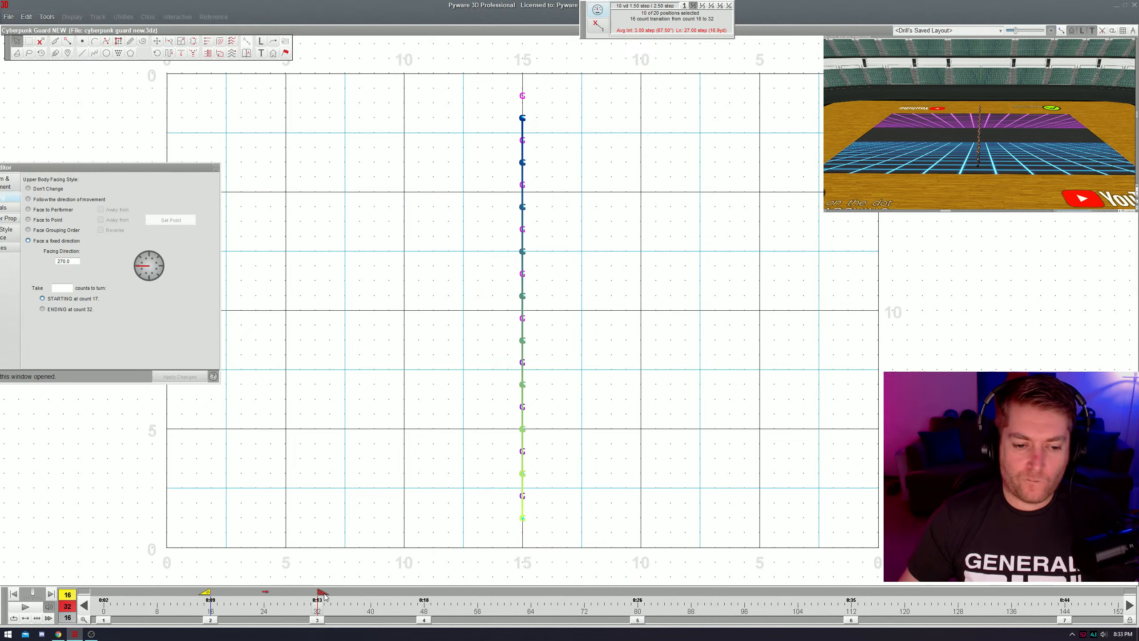
pyautogui.moveTo(325, 596); pyautogui.dragTo(424, 597)
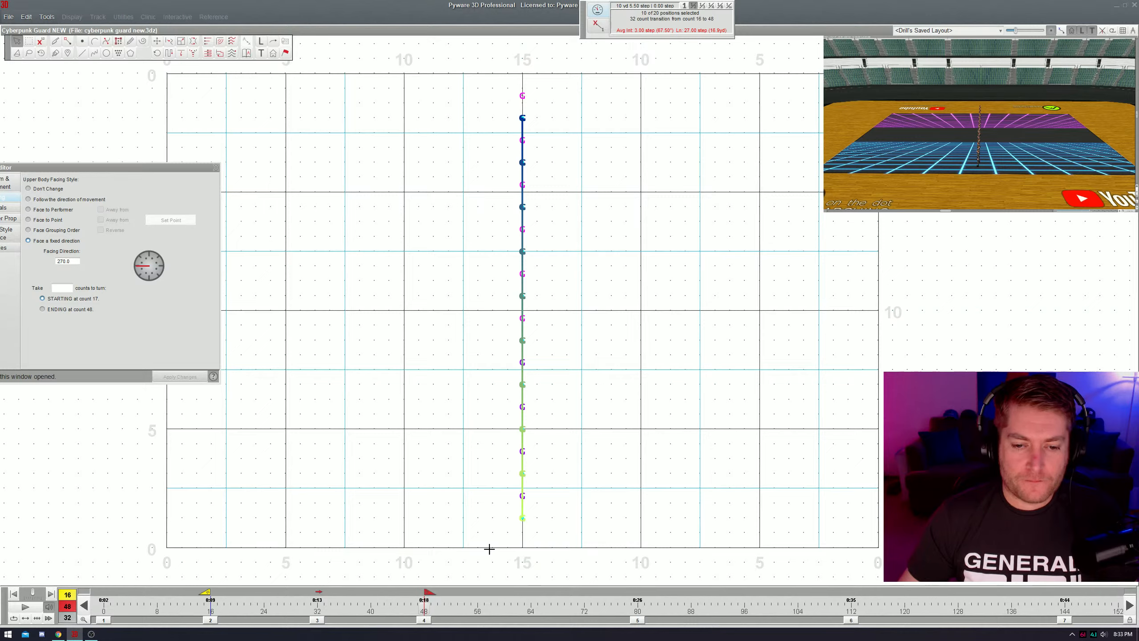
# - Try tracking the alternate performers 5 yards right of the center line and back with the Track tool, and preview the move
pyautogui.moveTo(496, 509); pyautogui.dragTo(546, 537)
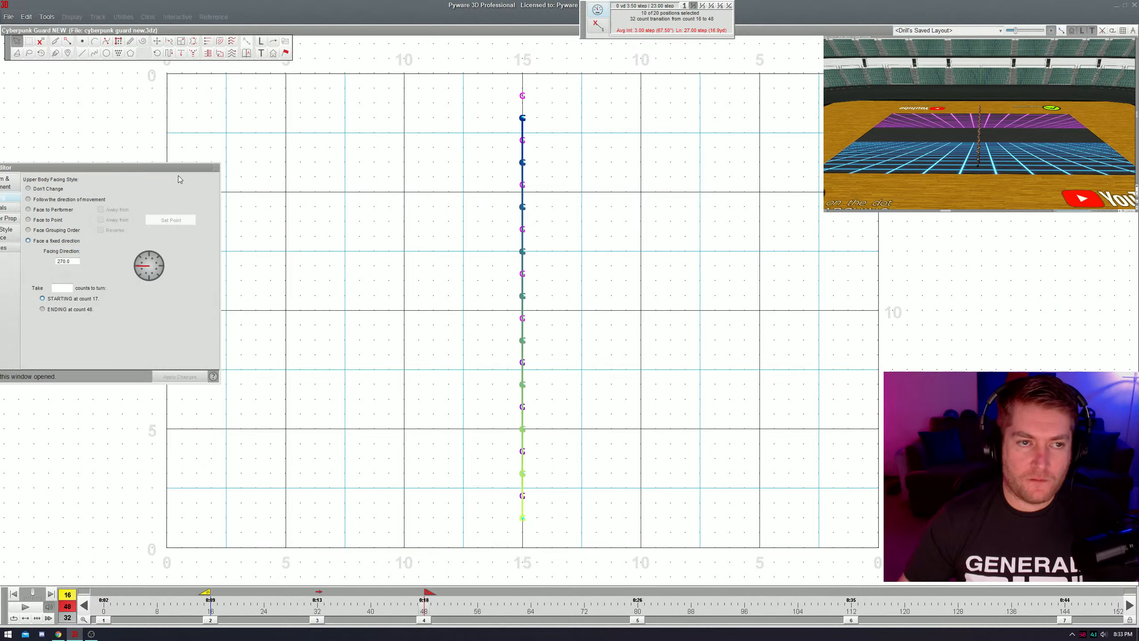
pyautogui.click(180, 54)
pyautogui.click(582, 517)
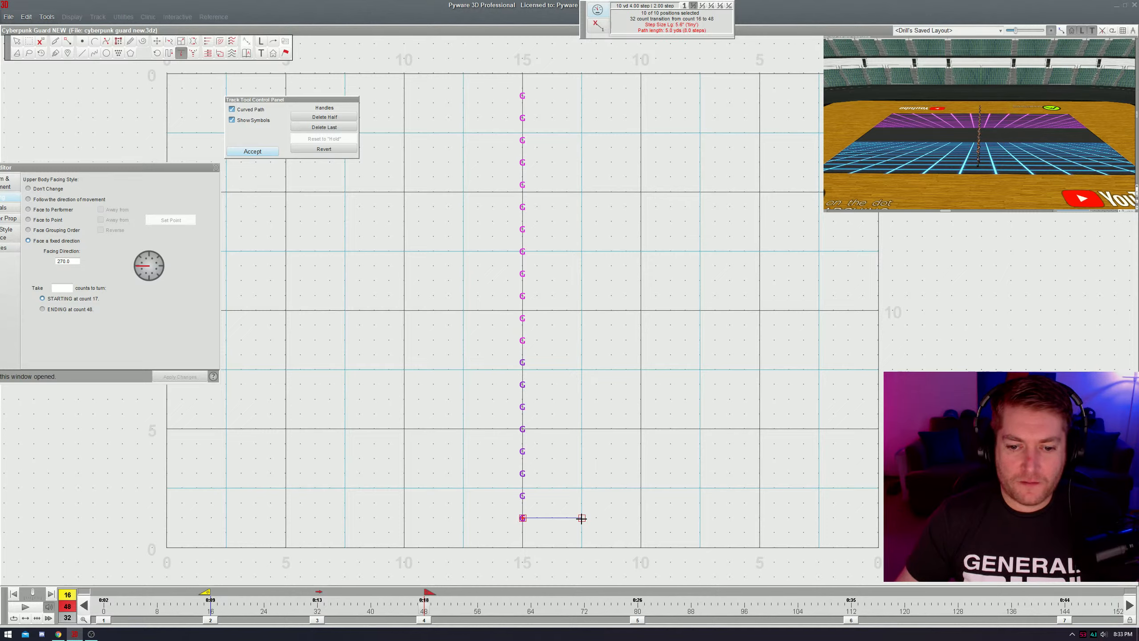
pyautogui.moveTo(582, 518); pyautogui.dragTo(640, 519)
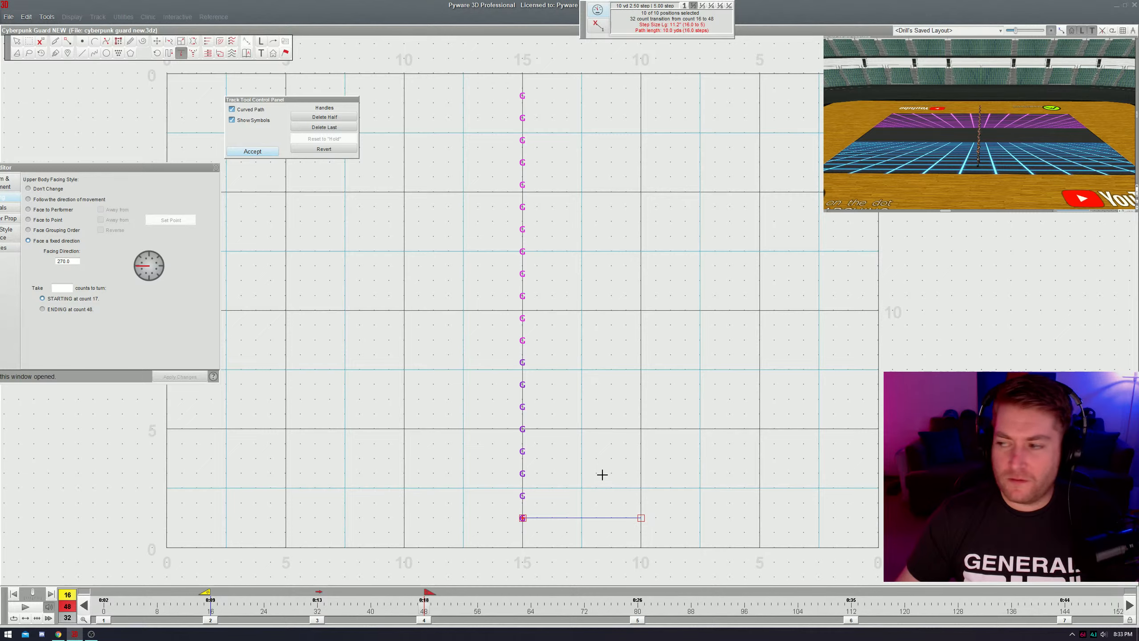
pyautogui.press('Return')
pyautogui.hotkey('ctrl', 'space')
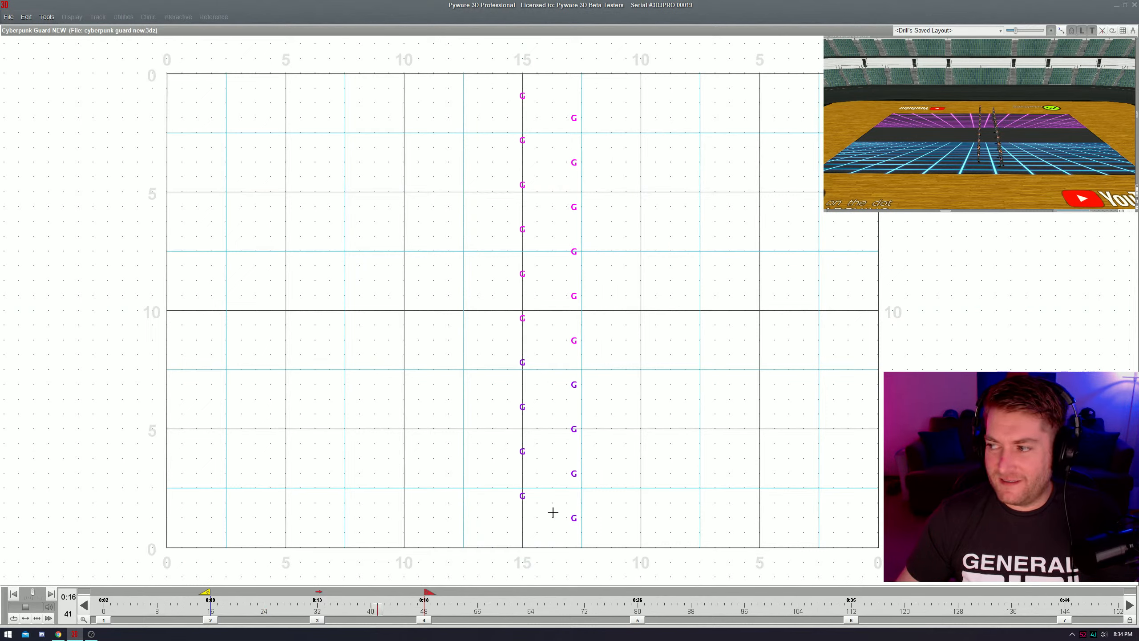
pyautogui.hotkey('ctrl', 'space')
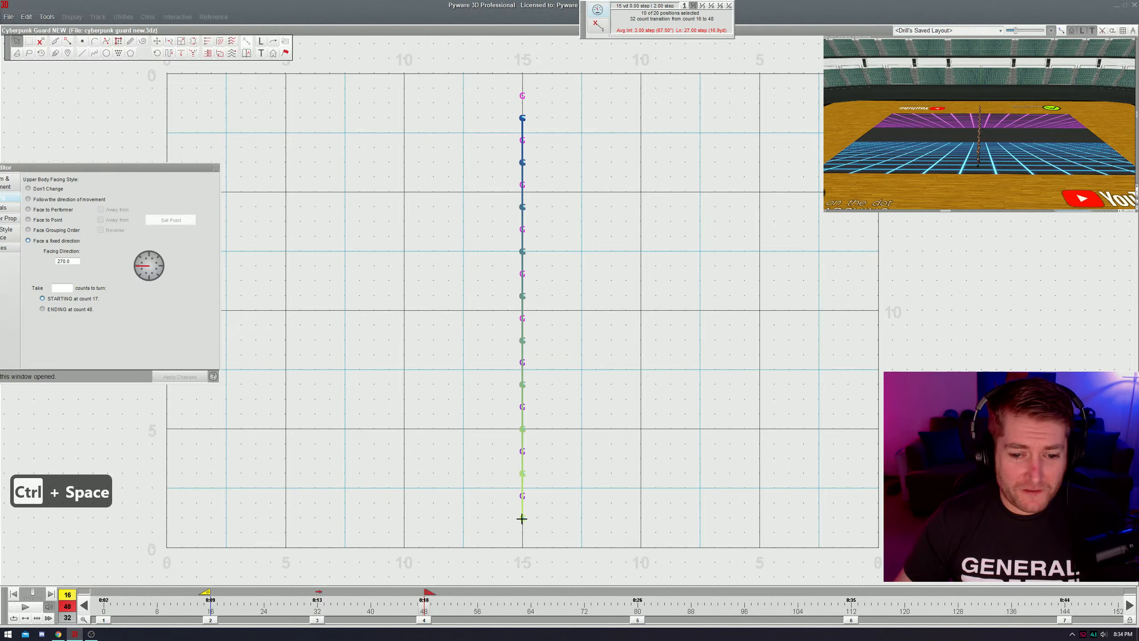
# - Delete the alternate performers' transition between counts 16 and 48
pyautogui.click(495, 533)
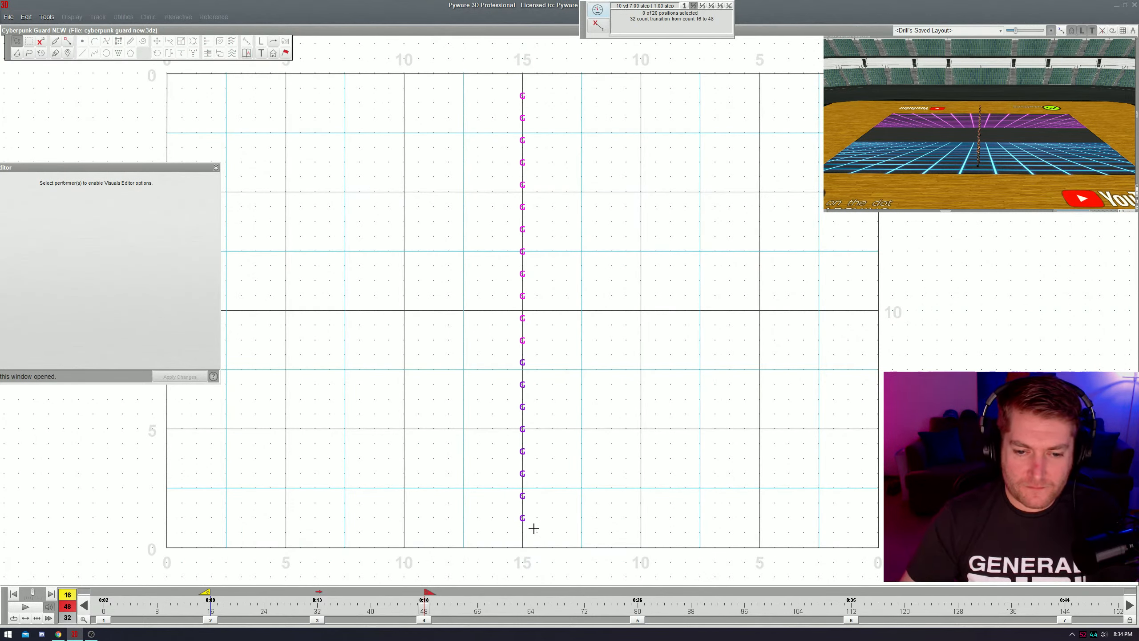
pyautogui.moveTo(494, 503); pyautogui.dragTo(533, 541)
pyautogui.press('Delete')
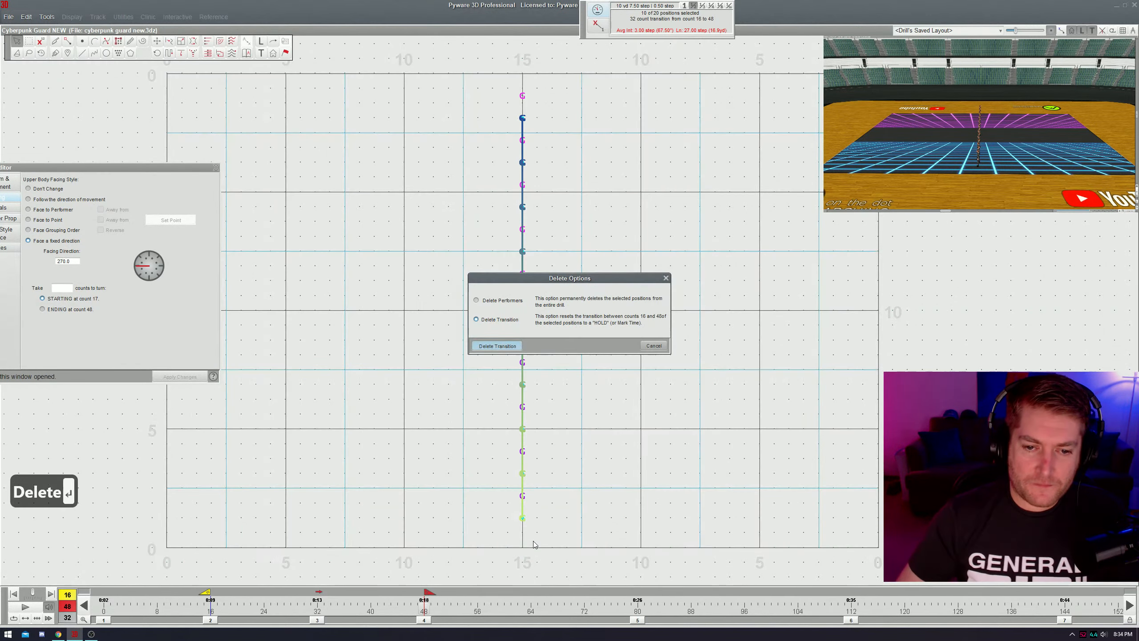
pyautogui.press('Return')
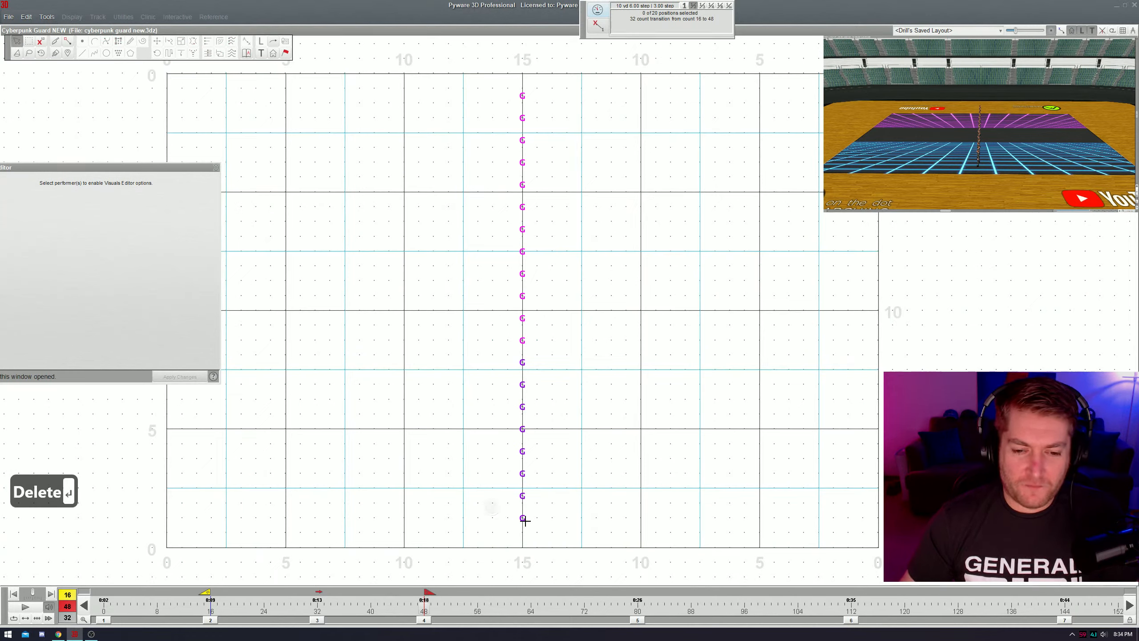
pyautogui.doubleClick(523, 519)
pyautogui.press('F9')
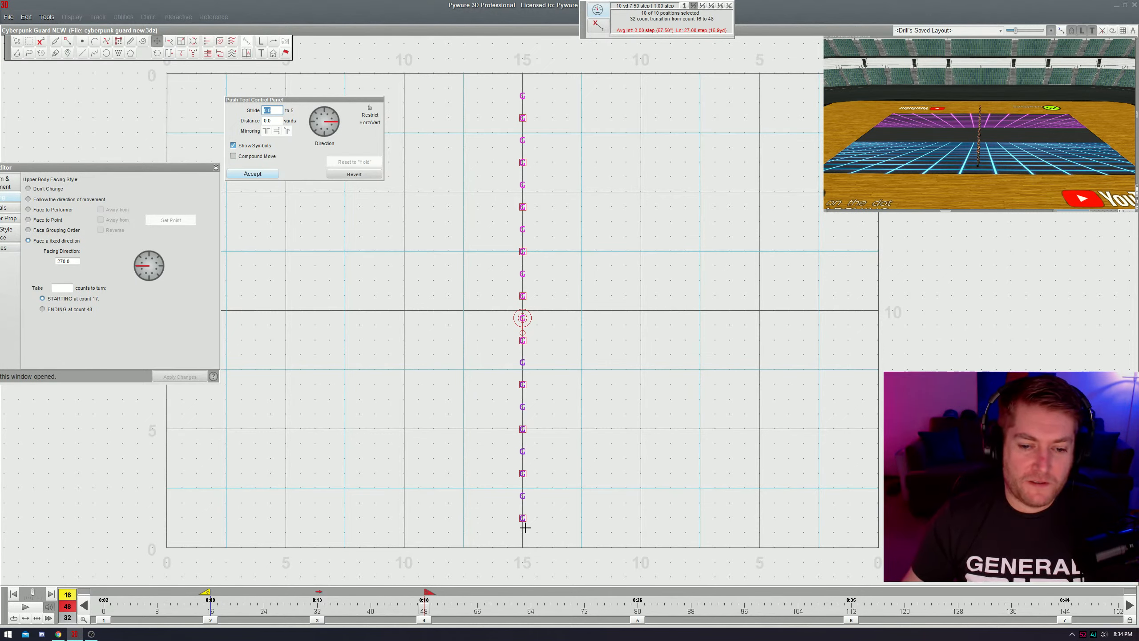
pyautogui.moveTo(520, 518); pyautogui.dragTo(406, 519)
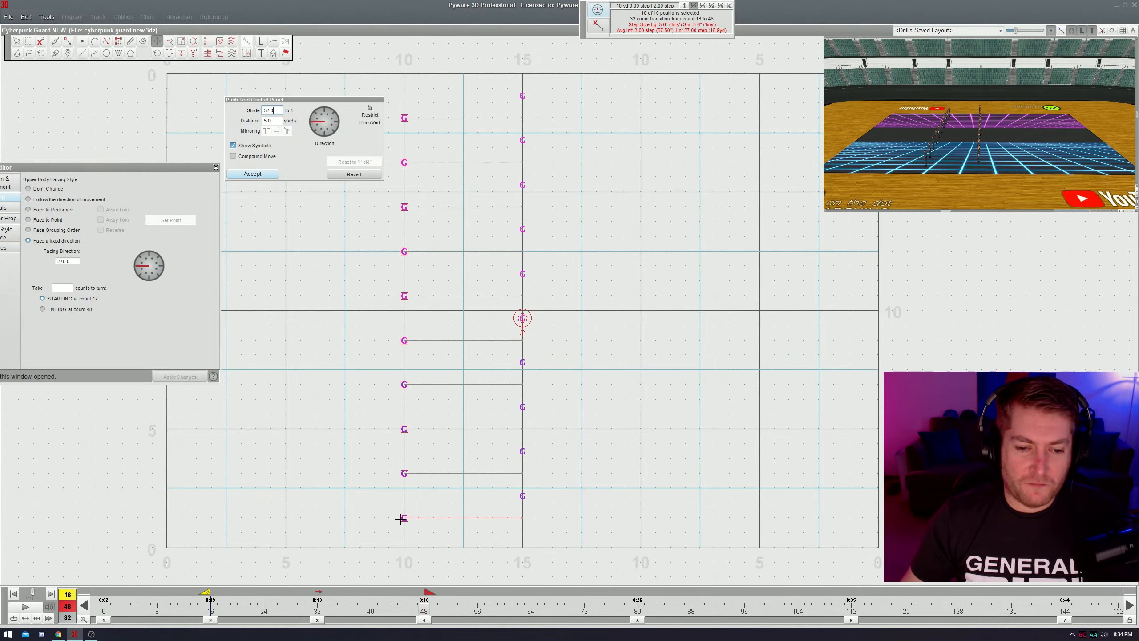
pyautogui.press('Escape')
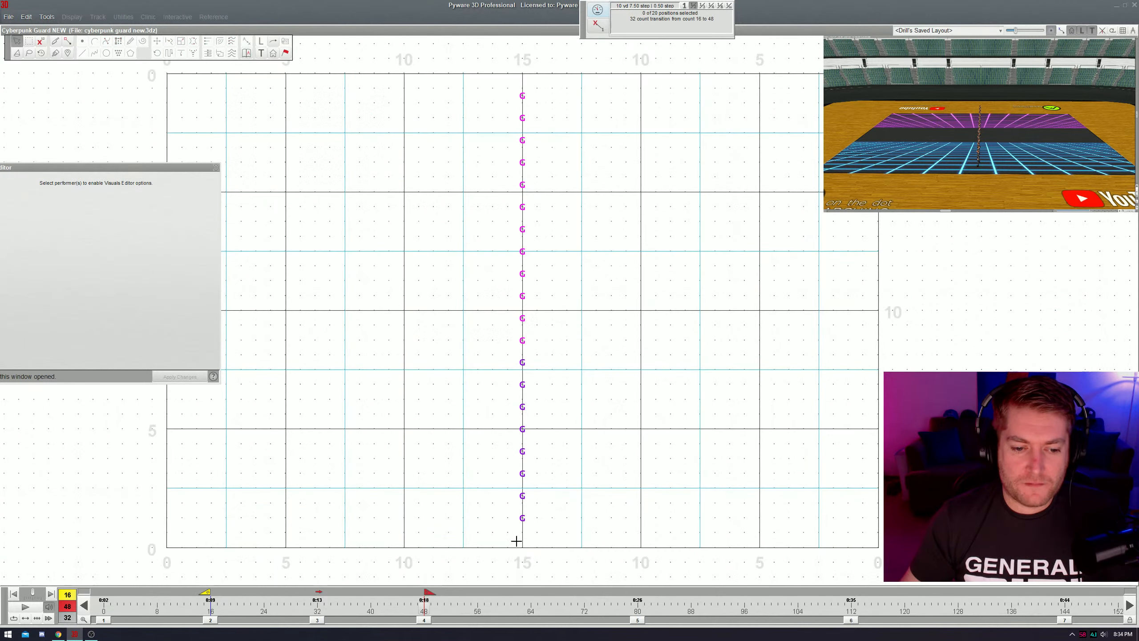
# - Track the front performer's alternate group 5 yards left and back to the center line over counts 16 to 48, with Curved Path off
pyautogui.click(521, 519)
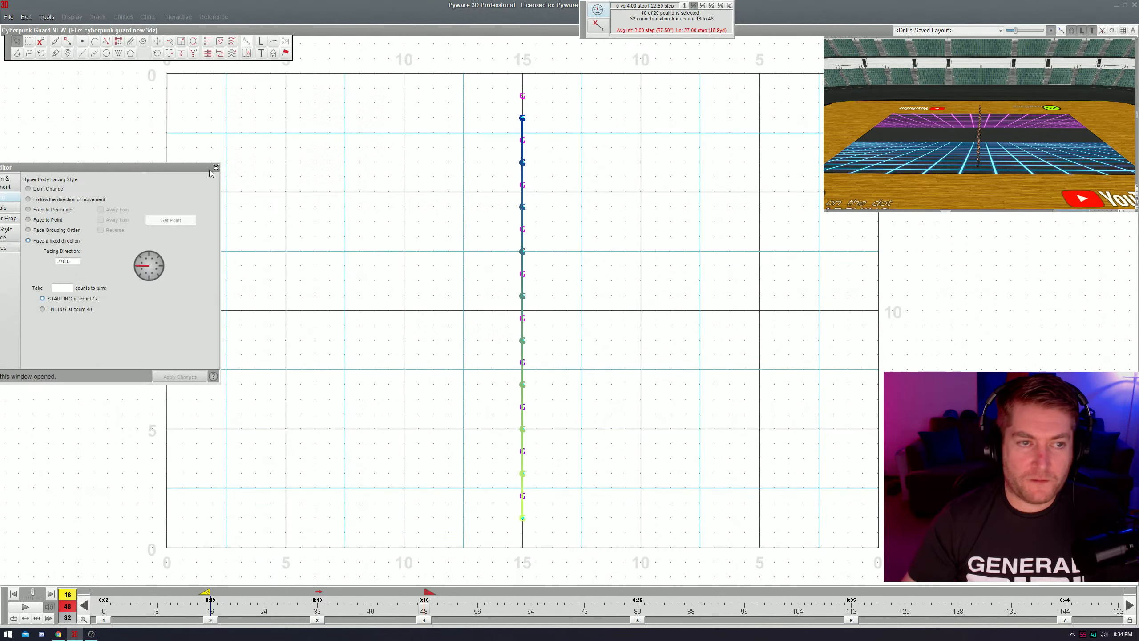
pyautogui.click(182, 53)
pyautogui.moveTo(403, 517); pyautogui.dragTo(525, 515)
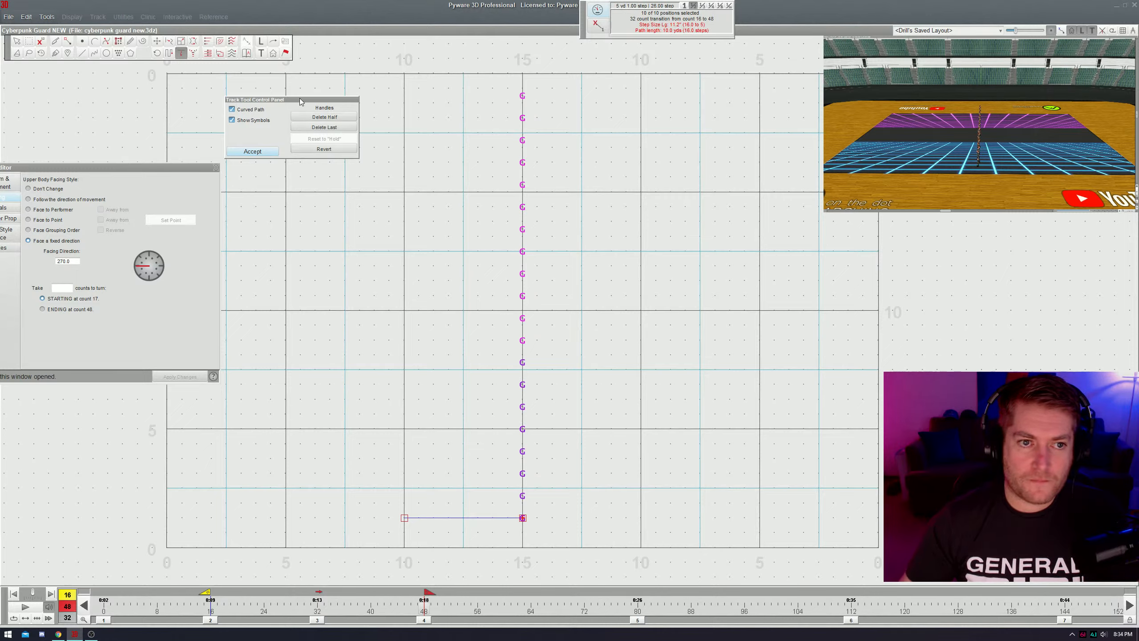
pyautogui.click(260, 108)
pyautogui.press('Return')
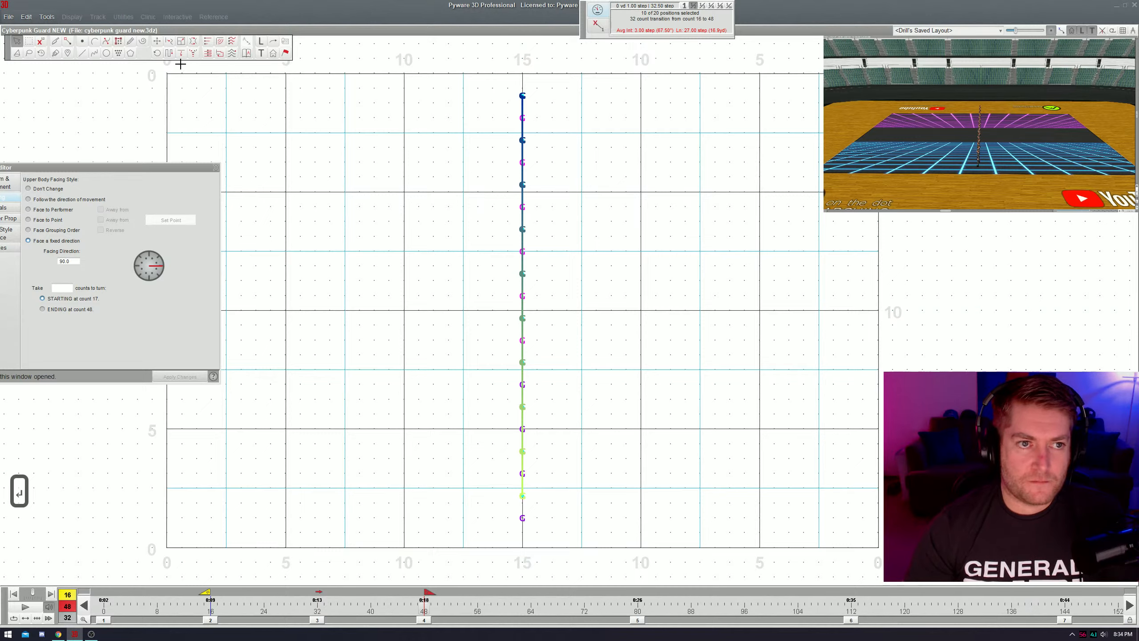
# - Track the other alternate group about 5 yards right and back to its starting line with the Track tool
pyautogui.click(180, 53)
pyautogui.click(642, 500)
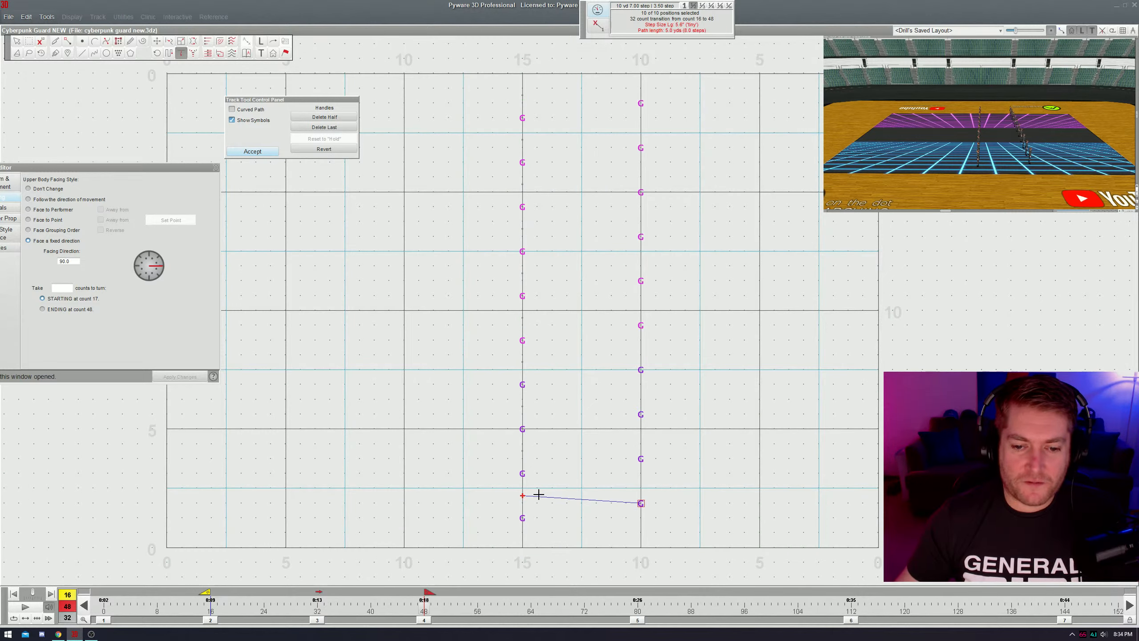
pyautogui.click(522, 496)
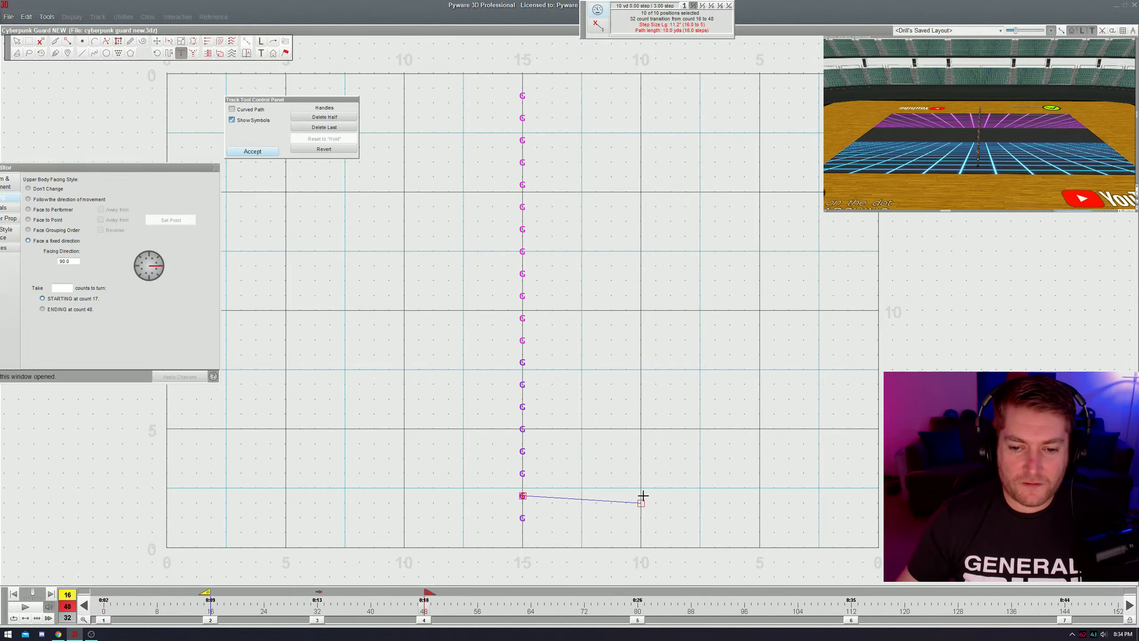
pyautogui.press('Return')
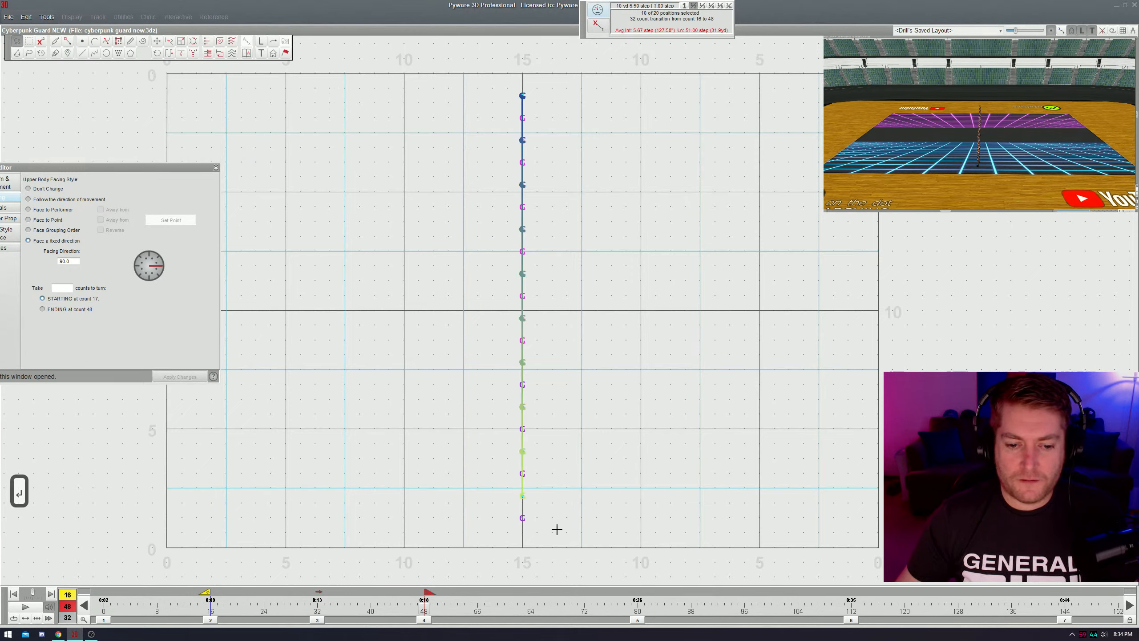
# - Set a Stagger step-off of 1 step for the left-moving alternate group and preview the transition
pyautogui.click(530, 537)
pyautogui.moveTo(530, 538); pyautogui.dragTo(500, 509)
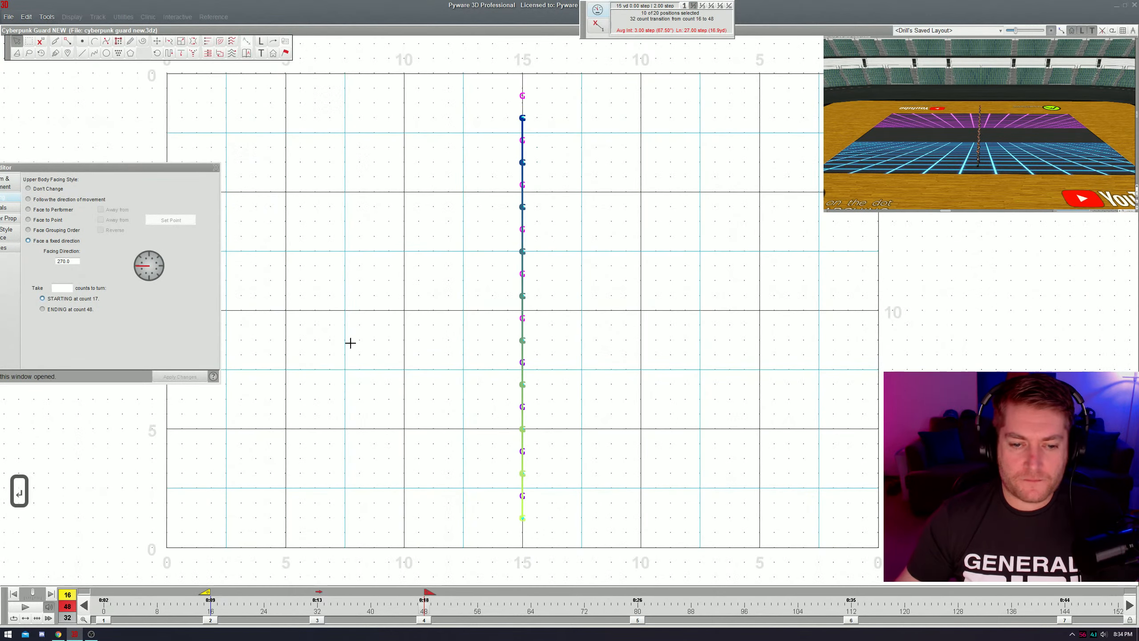
pyautogui.click(193, 53)
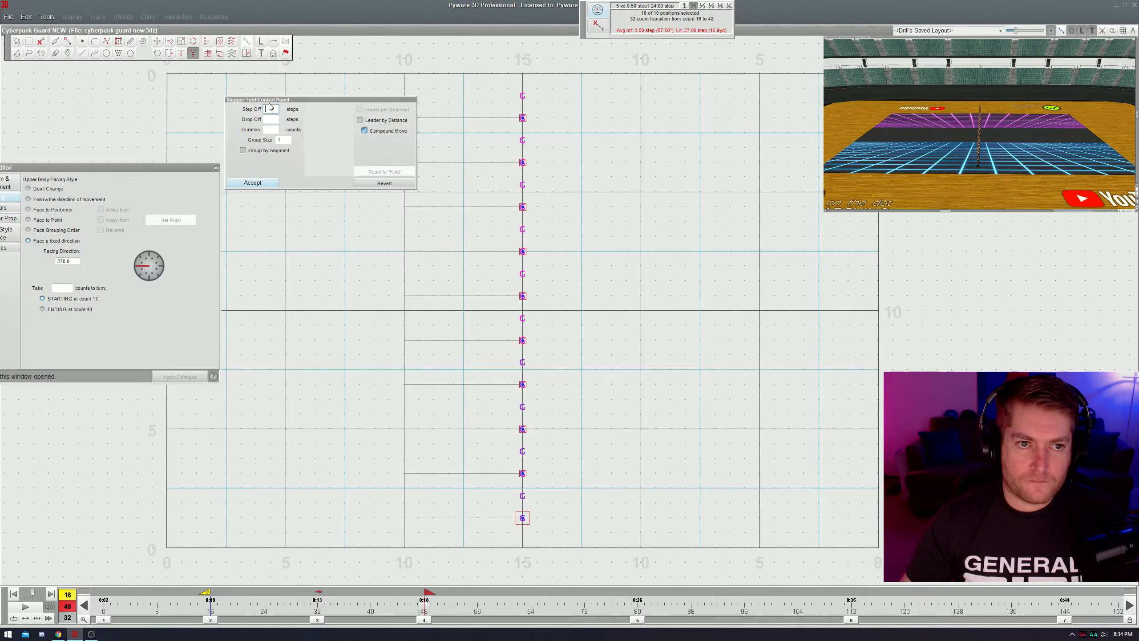
pyautogui.write('1')
pyautogui.hotkey('ctrl', 'space')
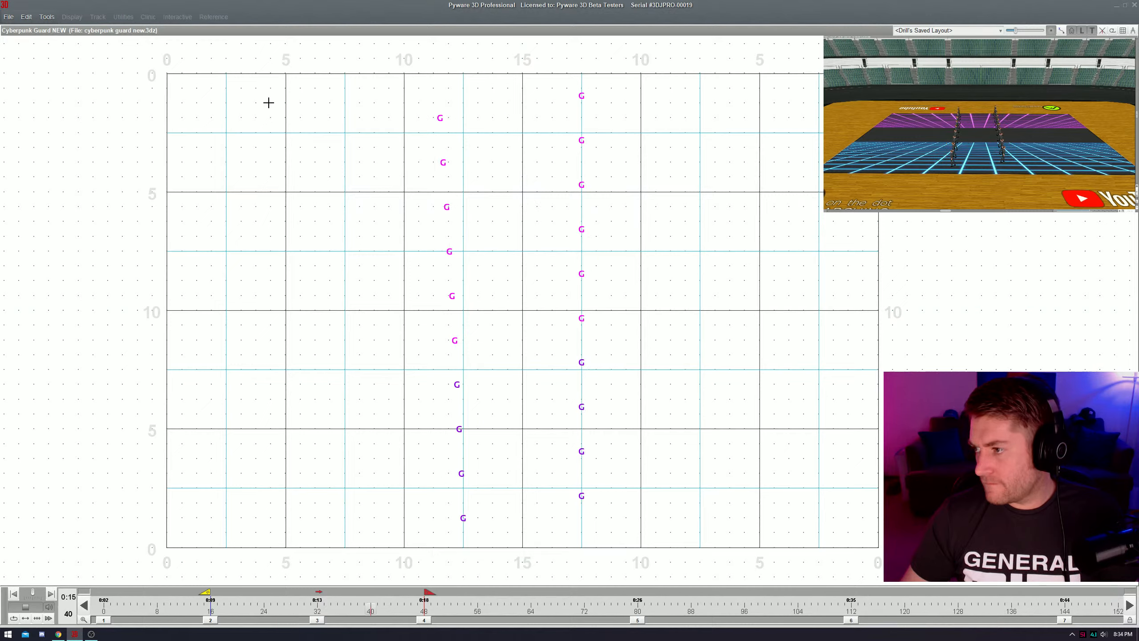
pyautogui.hotkey('ctrl', 'space')
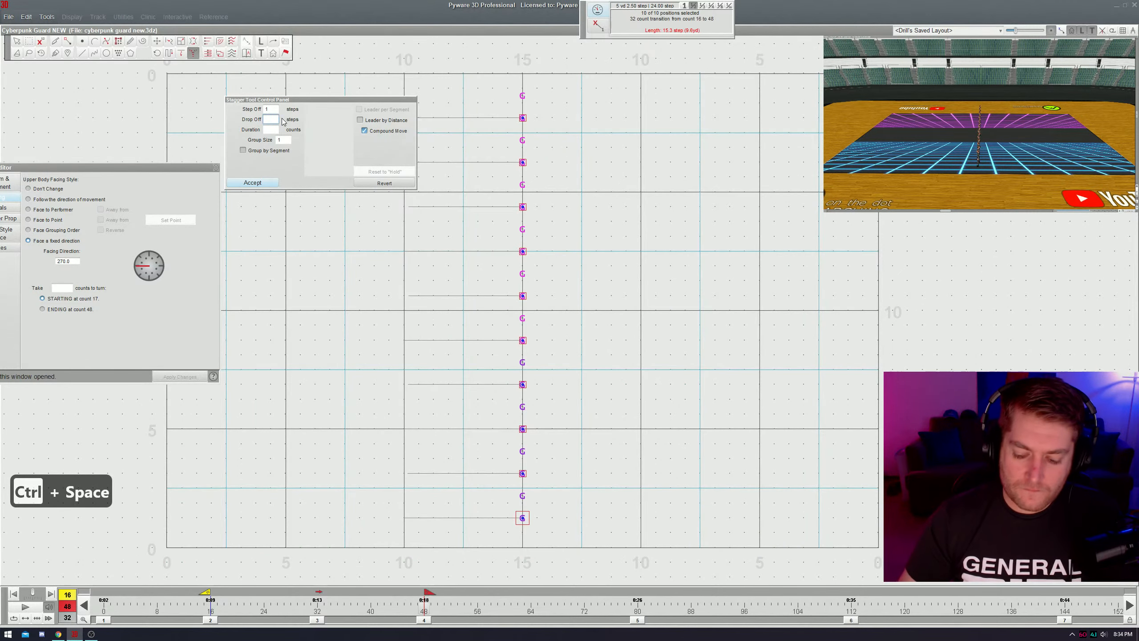
# - Try a drop-off of 1 step, and stagger durations of 6 and 16 counts, previewing each variation
pyautogui.write('1')
pyautogui.hotkey('ctrl', 'space')
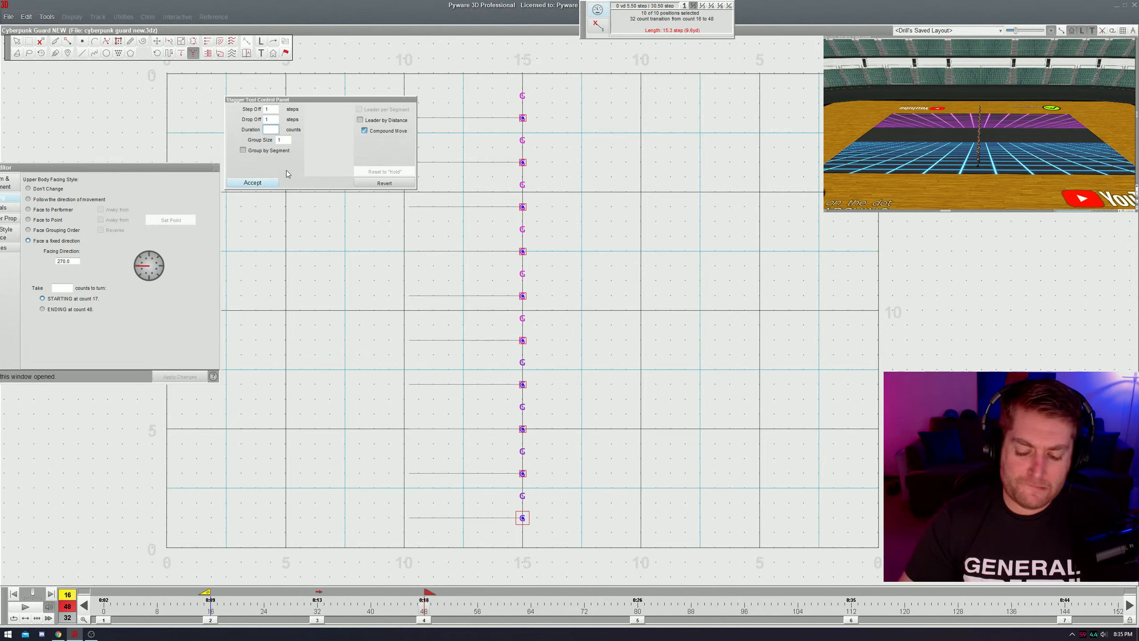
pyautogui.write('6')
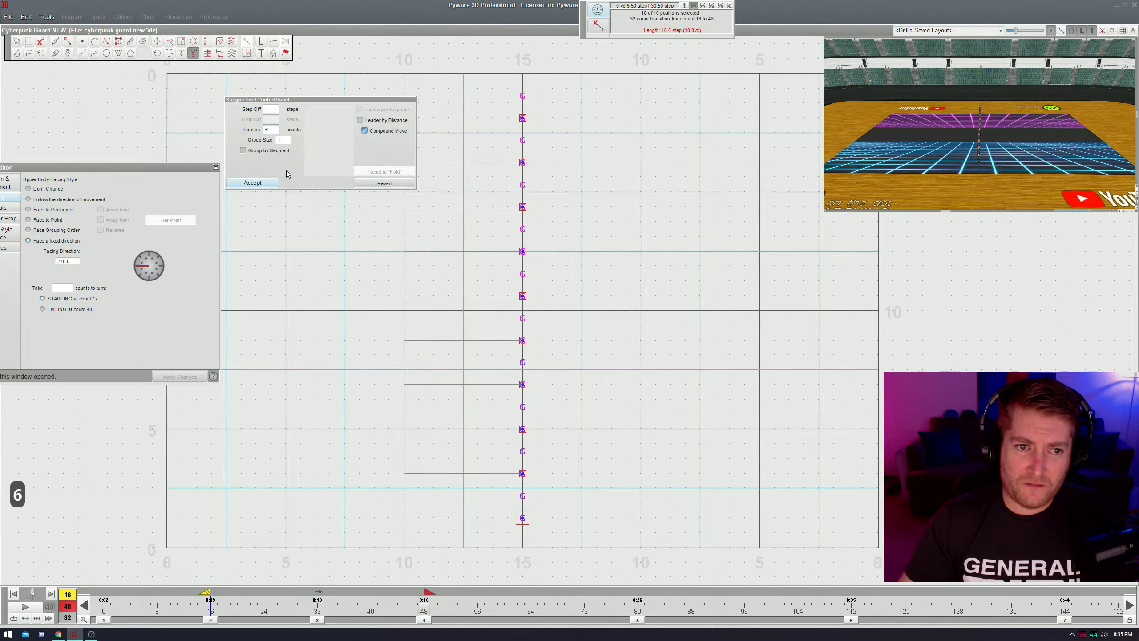
pyautogui.hotkey('ctrl', 'space')
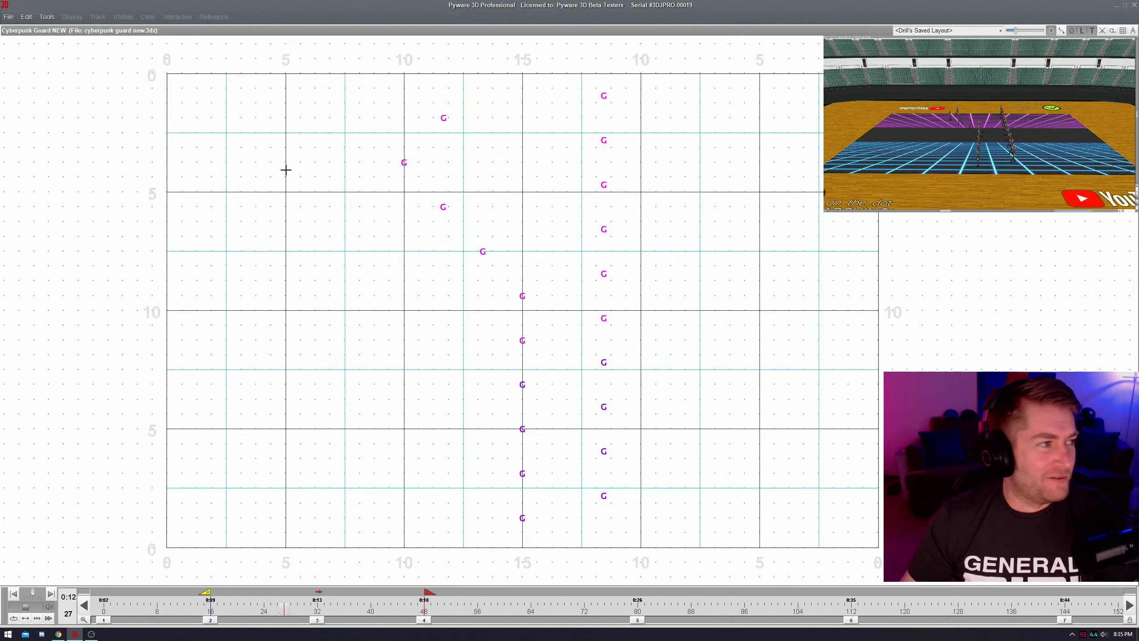
pyautogui.hotkey('ctrl', 'space')
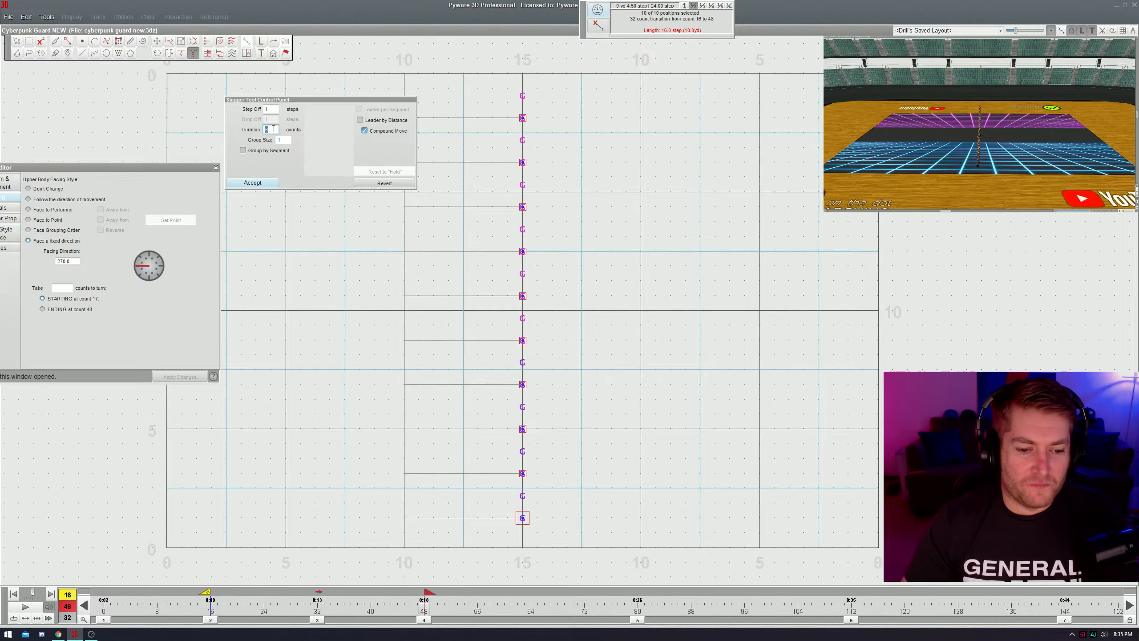
pyautogui.write('16')
pyautogui.hotkey('ctrl', 'space')
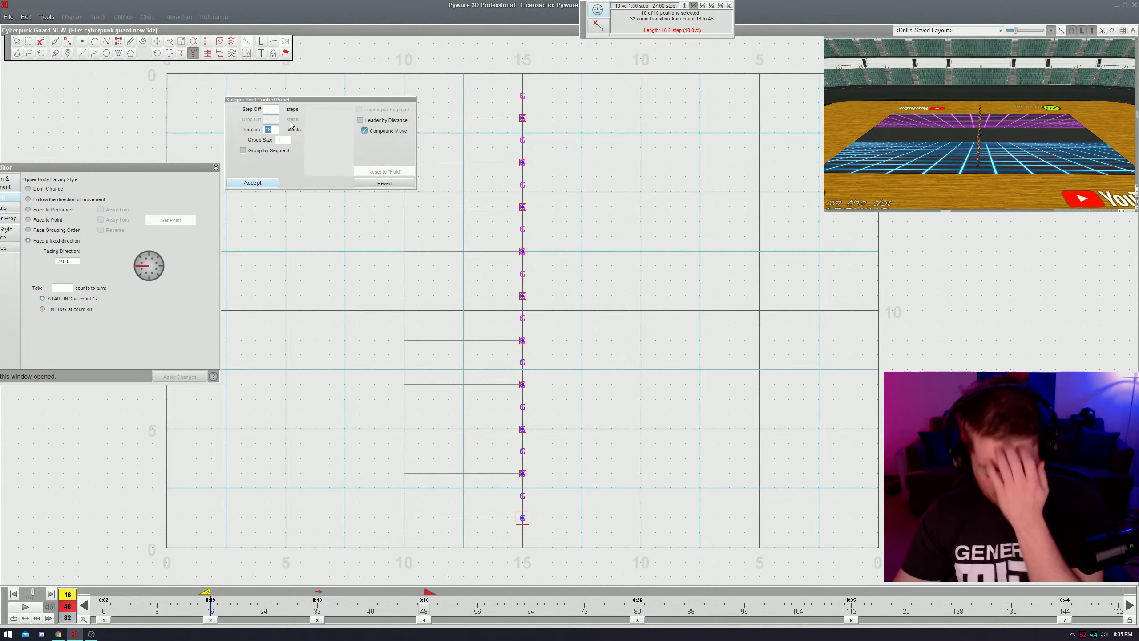
# - Set the left-moving group's stagger duration to 22 counts, preview it, and accept the stagger
pyautogui.write('22')
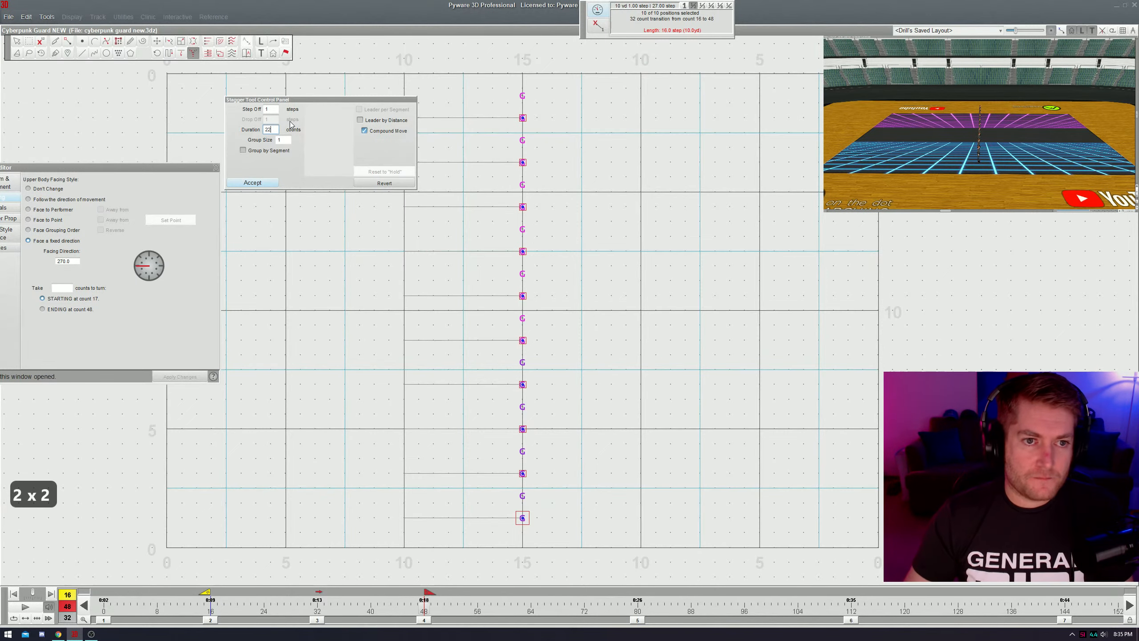
pyautogui.hotkey('ctrl', 'space')
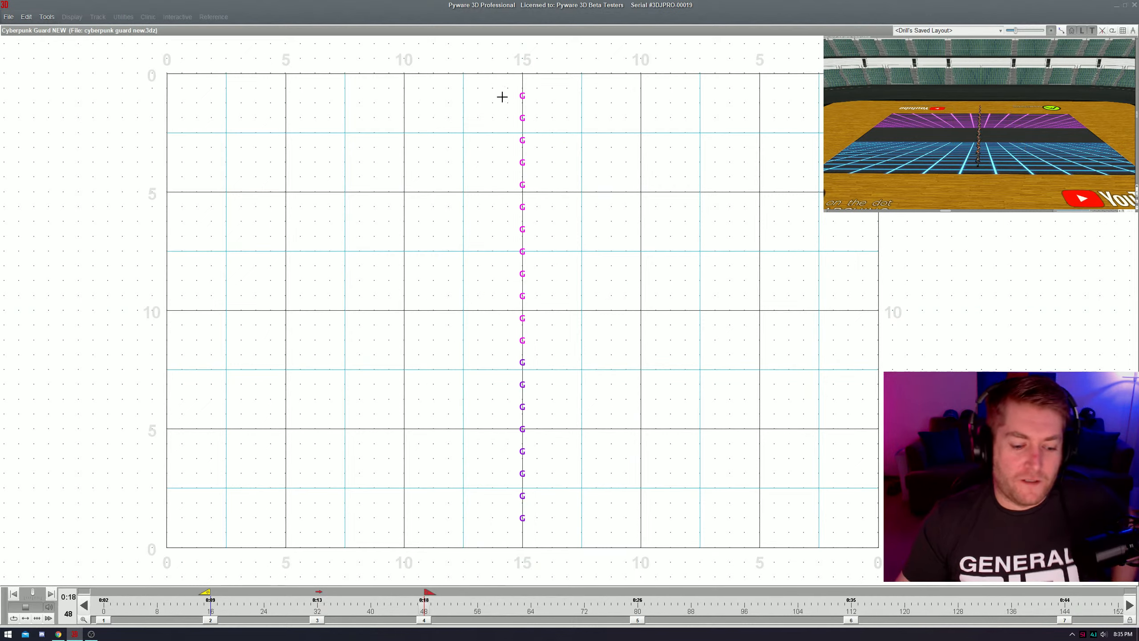
pyautogui.press('Return')
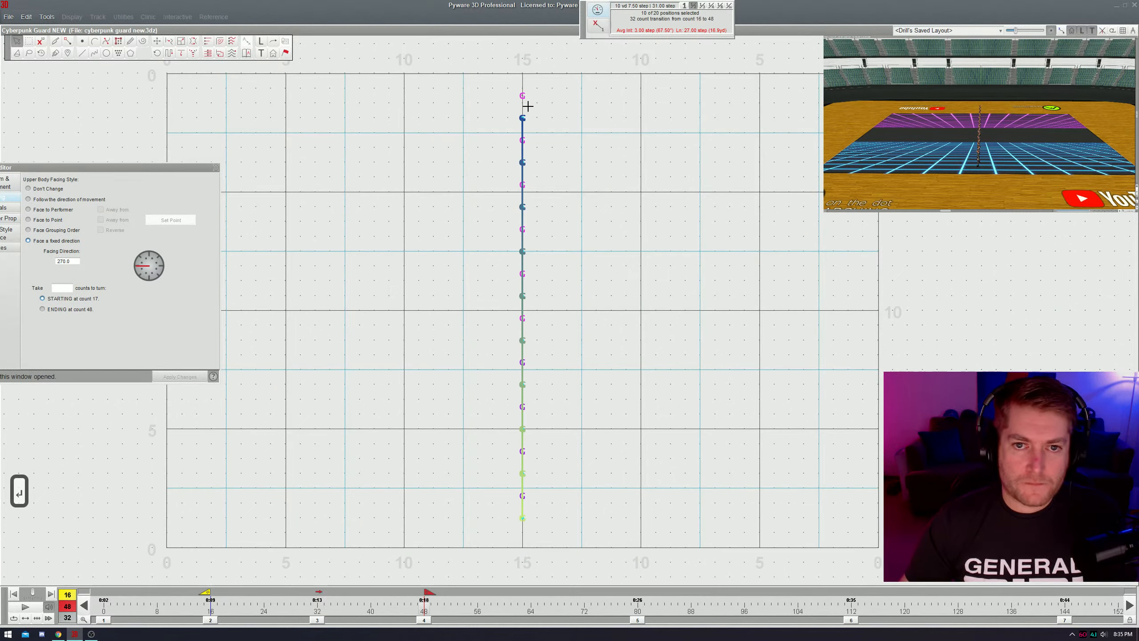
# - Stagger the right-moving alternate group with a 1-step step-off and a duration of 22 counts, preview it, accept it and deselect
pyautogui.click(193, 53)
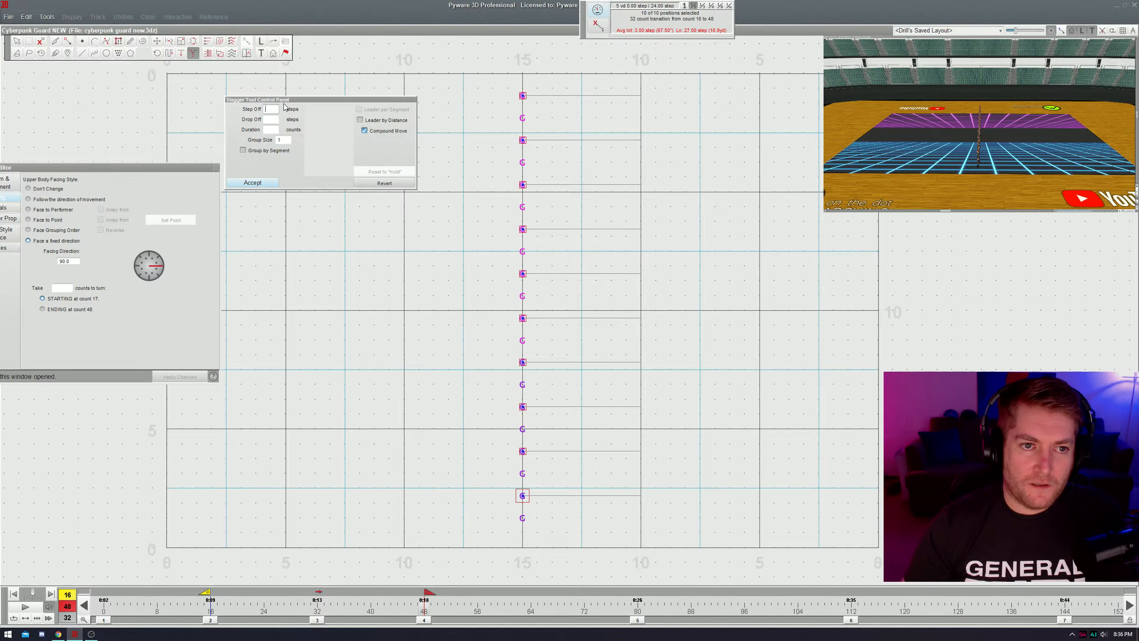
pyautogui.write('1')
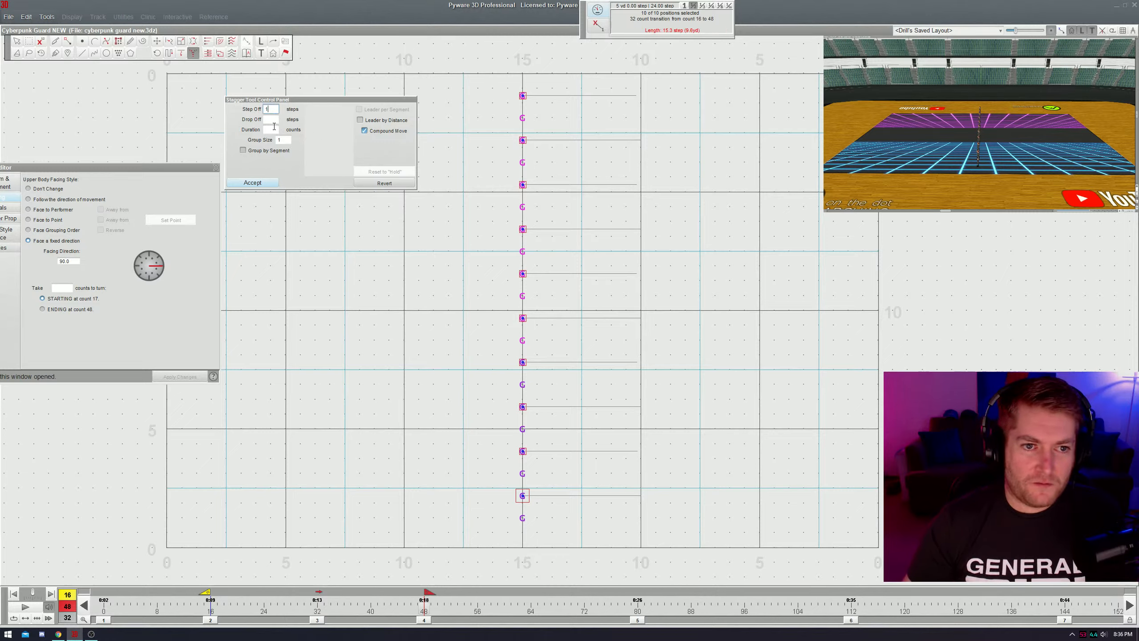
pyautogui.click(274, 128)
pyautogui.write('22')
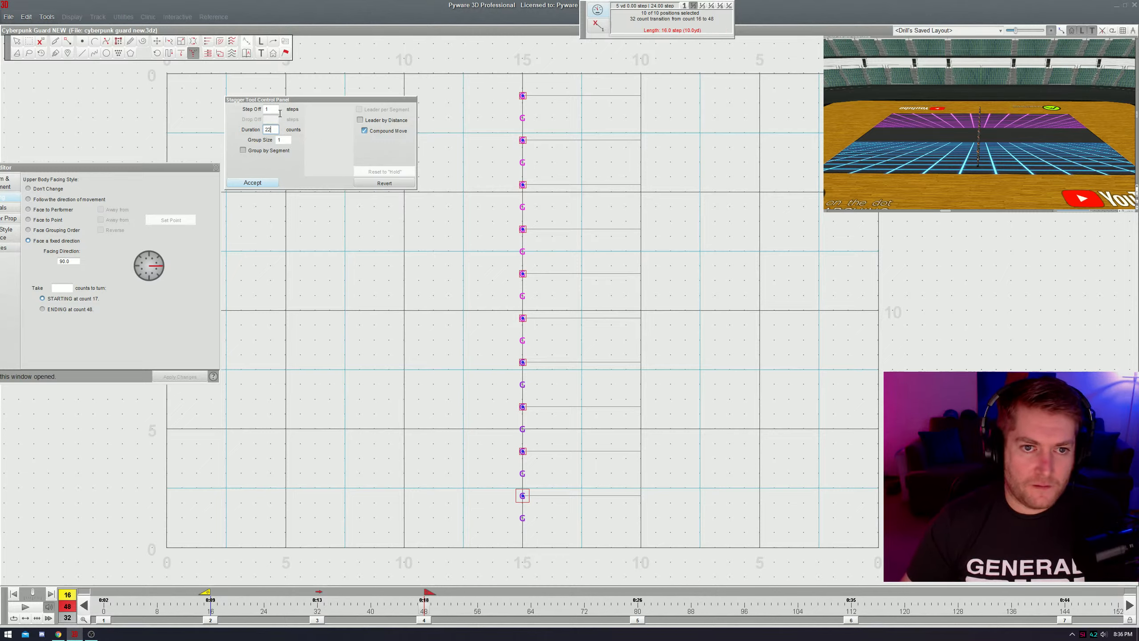
pyautogui.press('space')
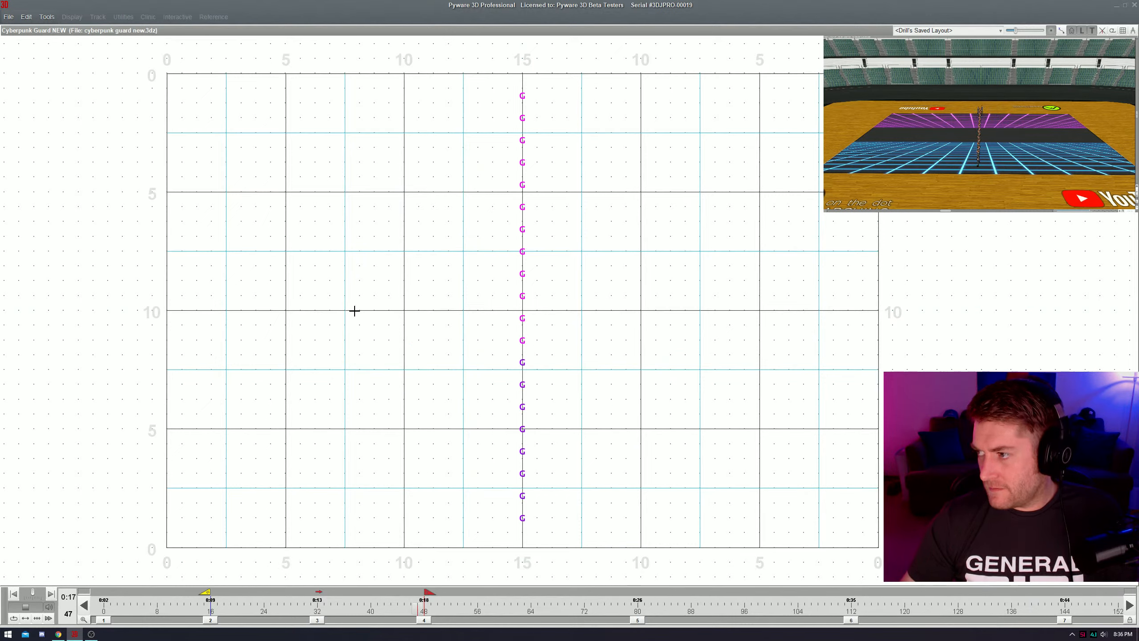
pyautogui.press('Return')
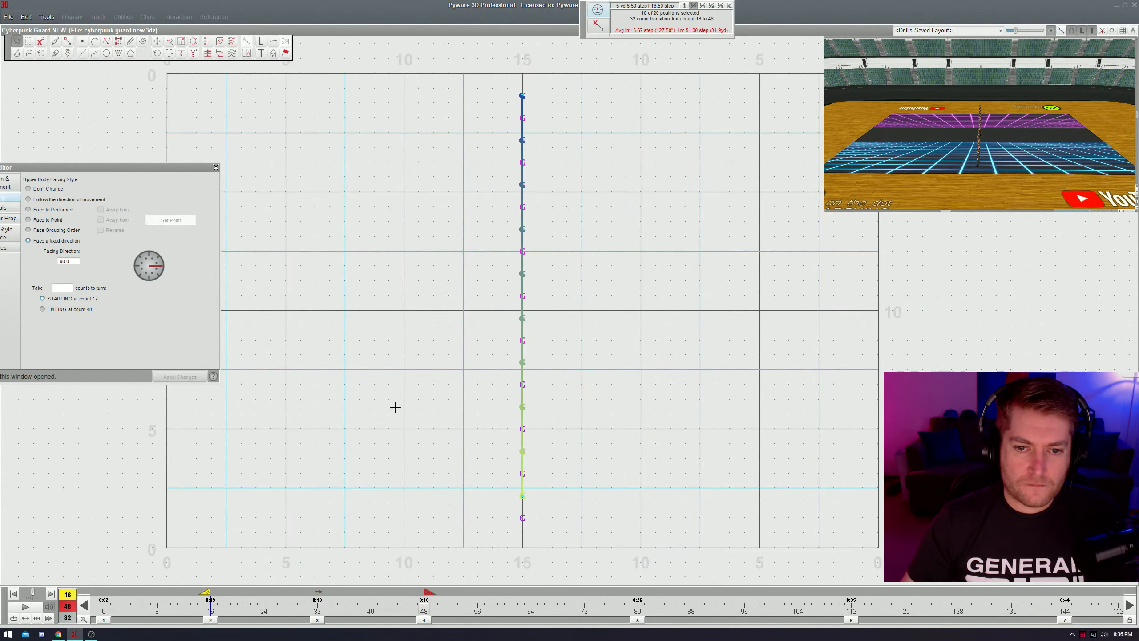
pyautogui.click(340, 464)
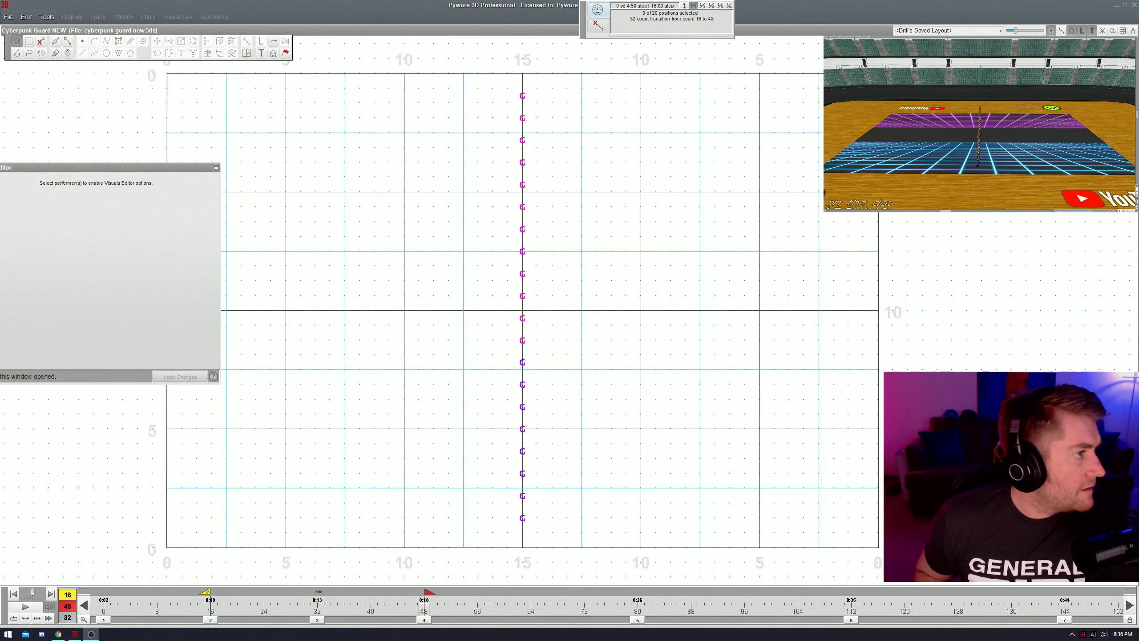
# - Enlarge the 3D view window and position it against the upper edge of the screen
pyautogui.moveTo(824, 212); pyautogui.dragTo(650, 310)
pyautogui.moveTo(892, 38); pyautogui.dragTo(902, 1)
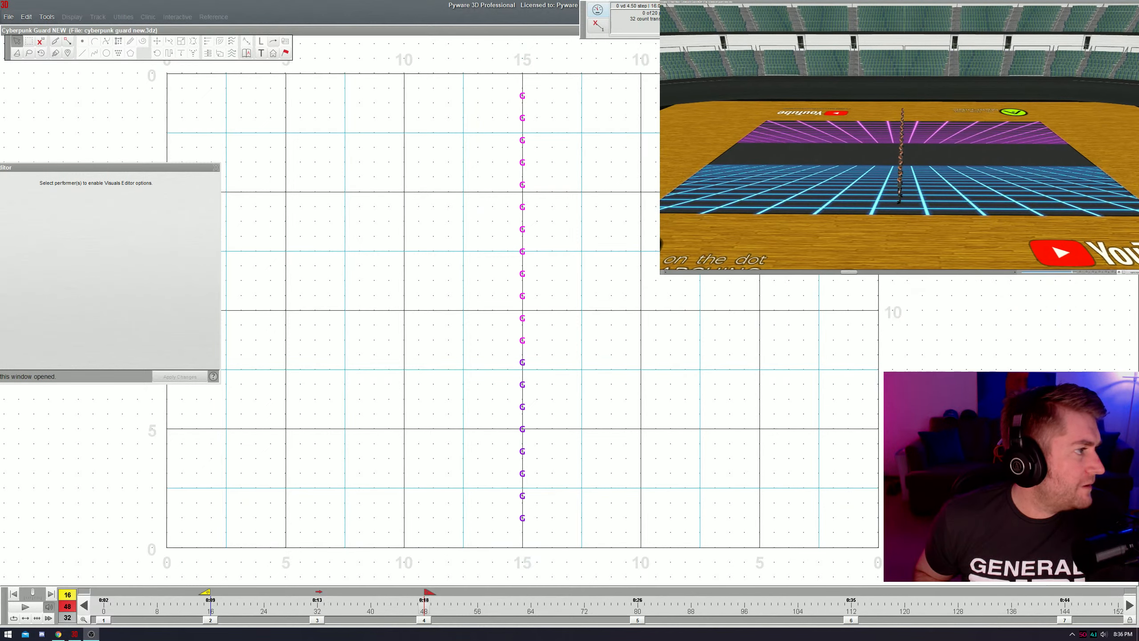
pyautogui.moveTo(659, 274); pyautogui.dragTo(649, 280)
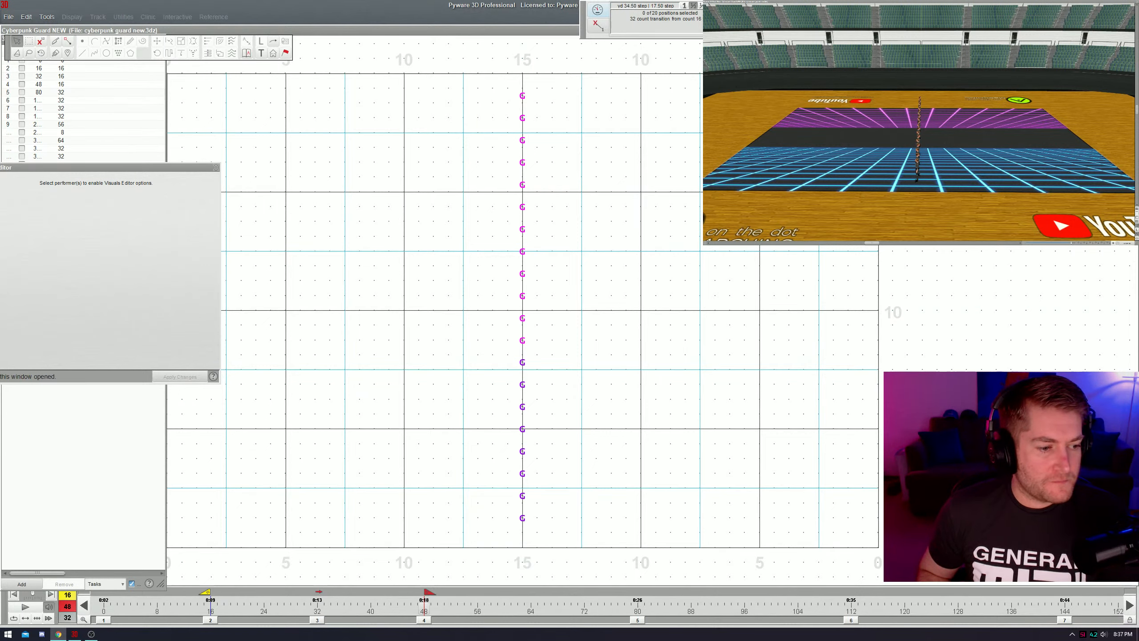
pyautogui.click(392, 483)
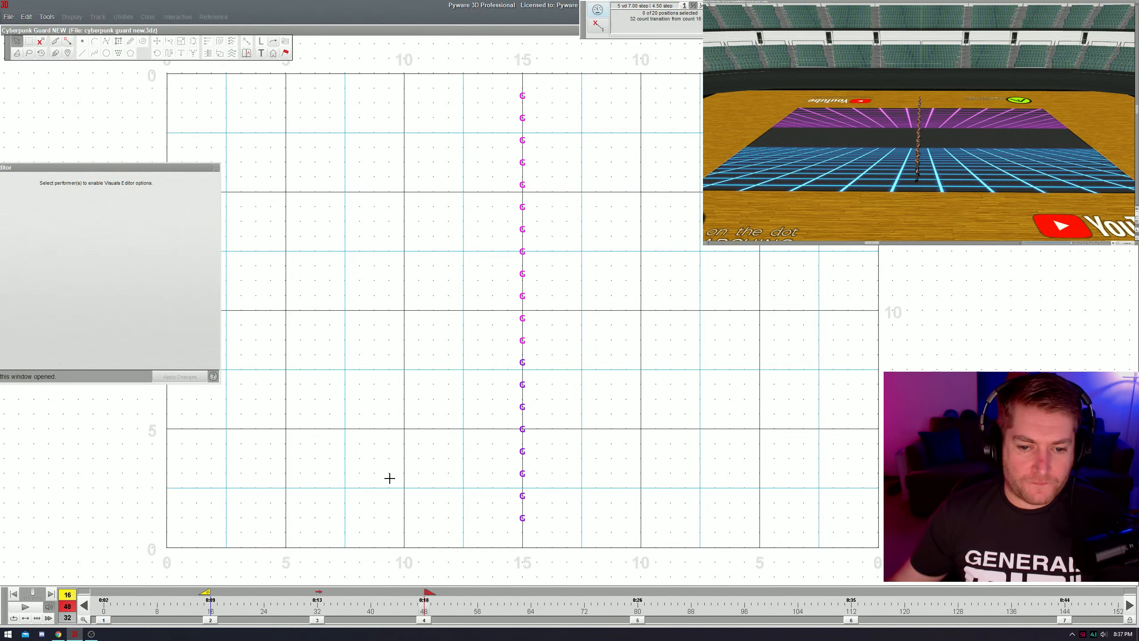
# - Make all 20 performers' upper bodies follow the direction of movement for the transition from count 16 to 48, and preview it
pyautogui.click(318, 621)
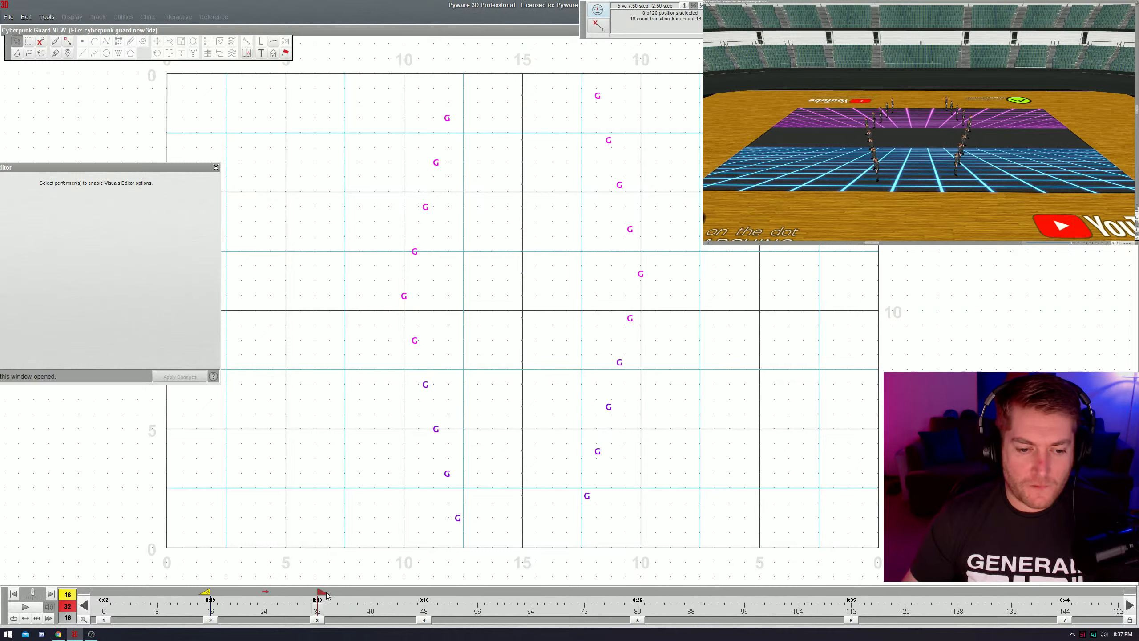
pyautogui.click(423, 621)
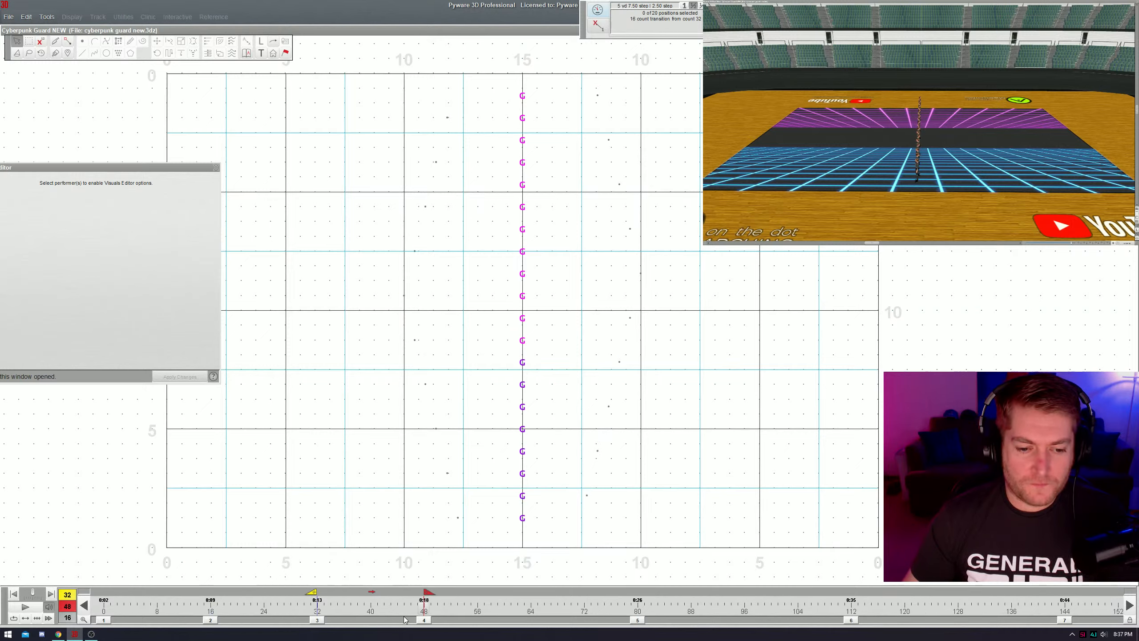
pyautogui.click(318, 621)
pyautogui.moveTo(323, 595); pyautogui.dragTo(418, 617)
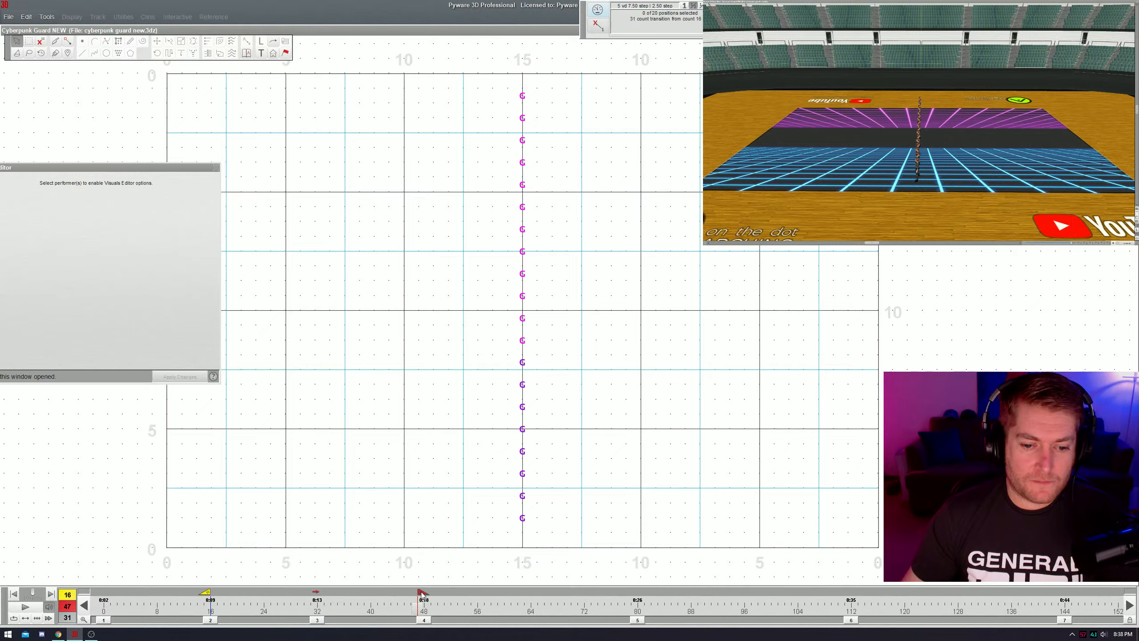
pyautogui.moveTo(424, 595)
pyautogui.mouseDown()
pyautogui.moveTo(440, 599)
pyautogui.moveTo(414, 598)
pyautogui.moveTo(425, 597)
pyautogui.mouseUp()
pyautogui.doubleClick(523, 319)
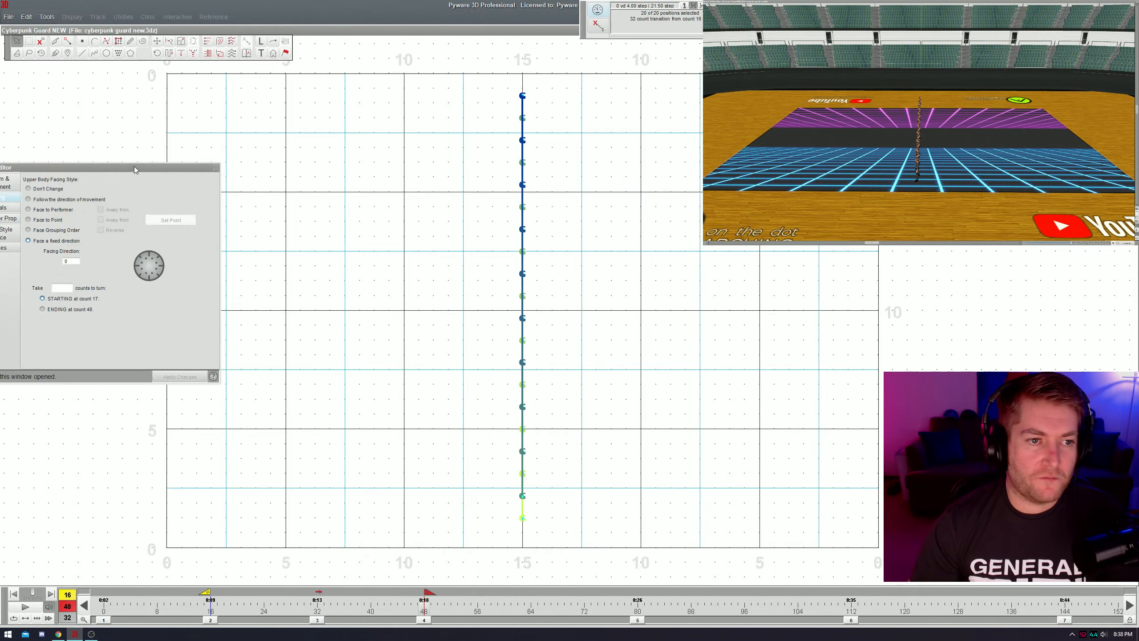
pyautogui.moveTo(133, 166); pyautogui.dragTo(314, 134)
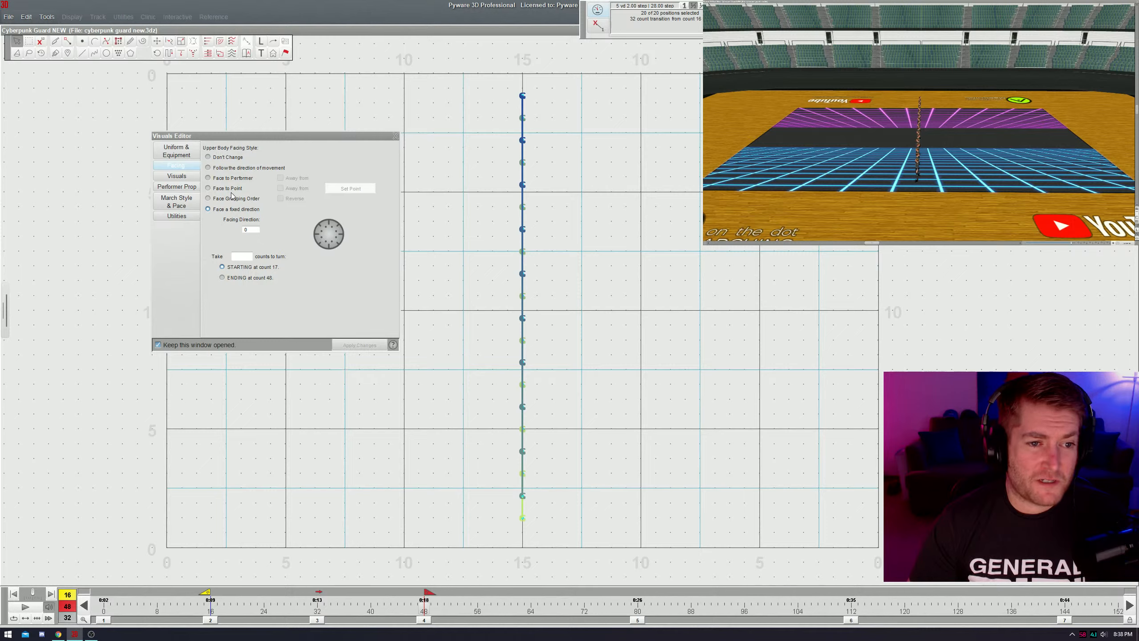
pyautogui.click(227, 169)
pyautogui.click(359, 345)
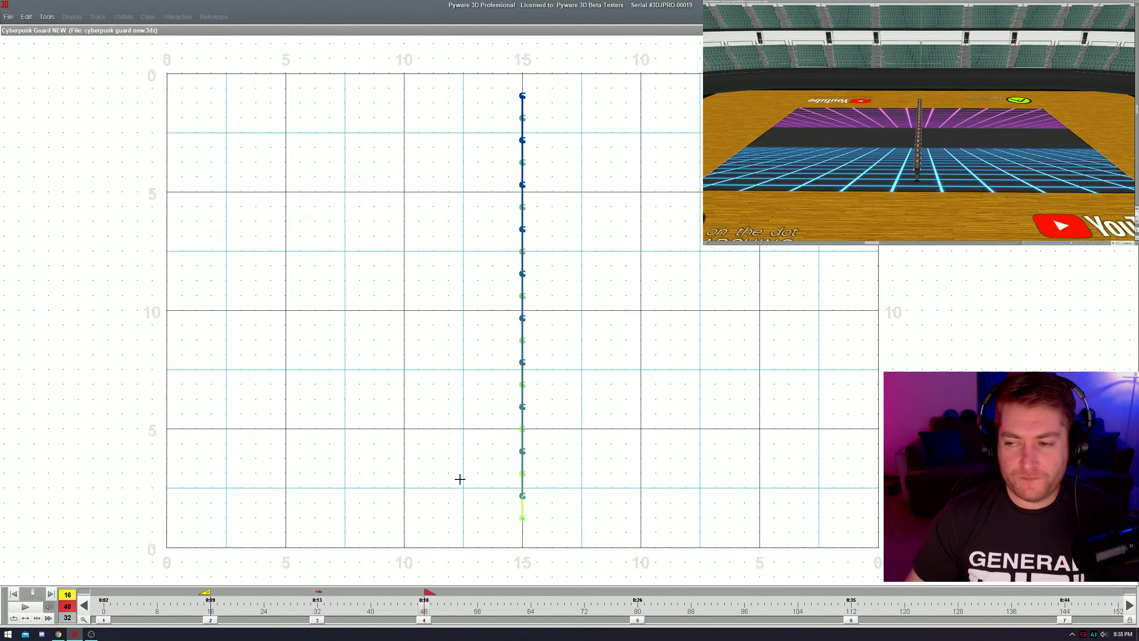
pyautogui.press('space')
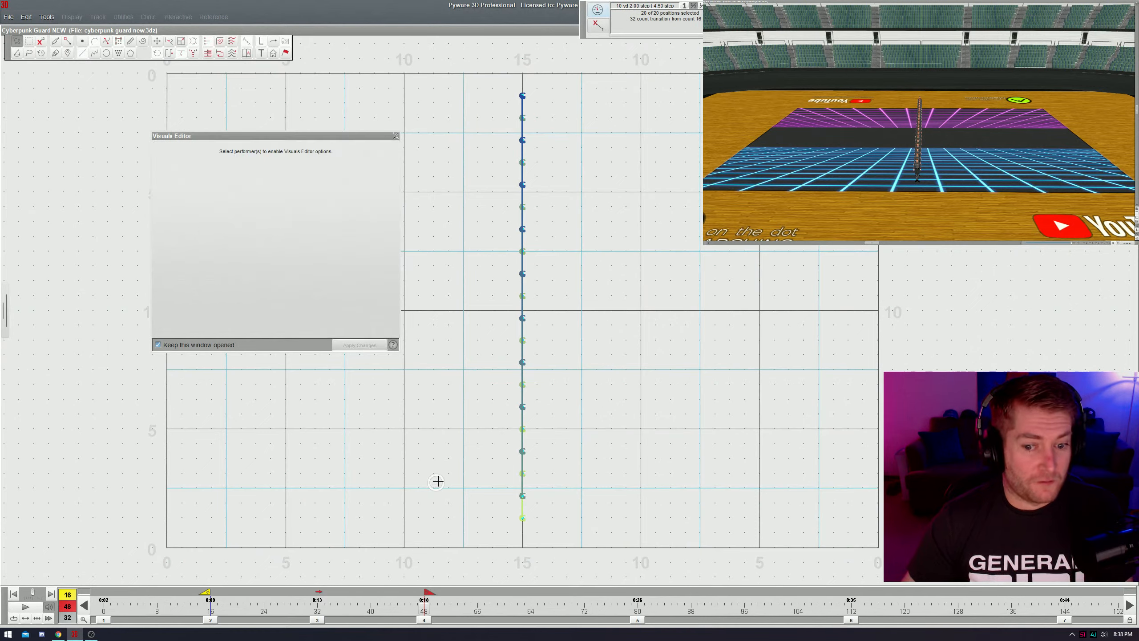
# - Give the front performer of the left-moving group upper body Pin Pose 1 over 11 counts, ending the transition at count 27
pyautogui.click(438, 481)
pyautogui.moveTo(497, 511); pyautogui.dragTo(539, 526)
pyautogui.click(511, 519)
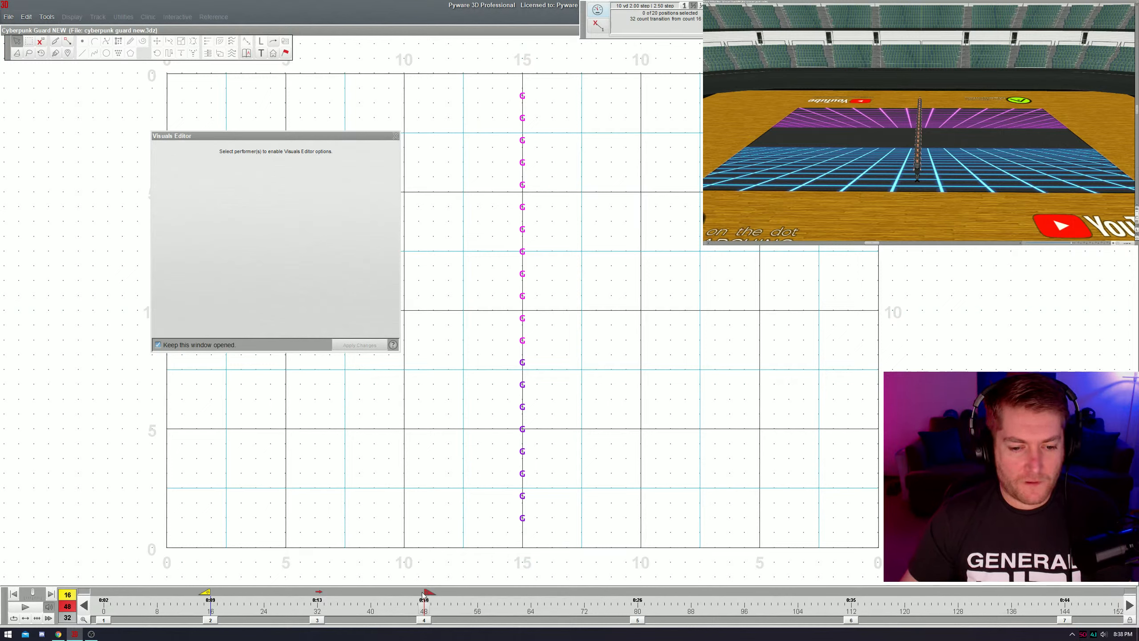
pyautogui.moveTo(305, 612); pyautogui.dragTo(283, 620)
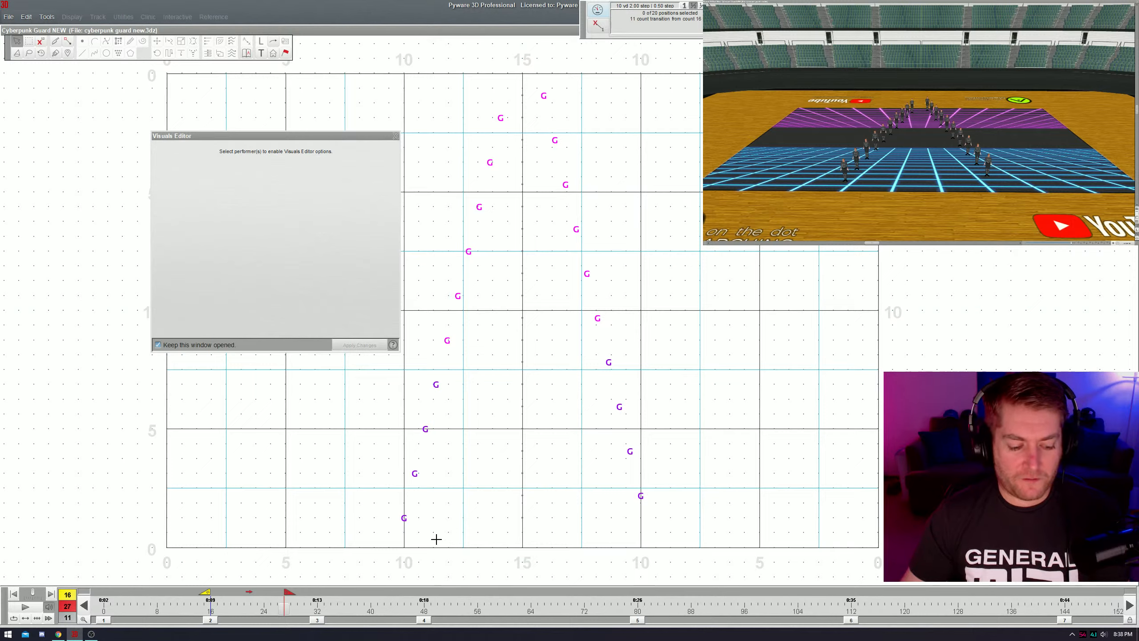
pyautogui.moveTo(391, 503); pyautogui.dragTo(436, 532)
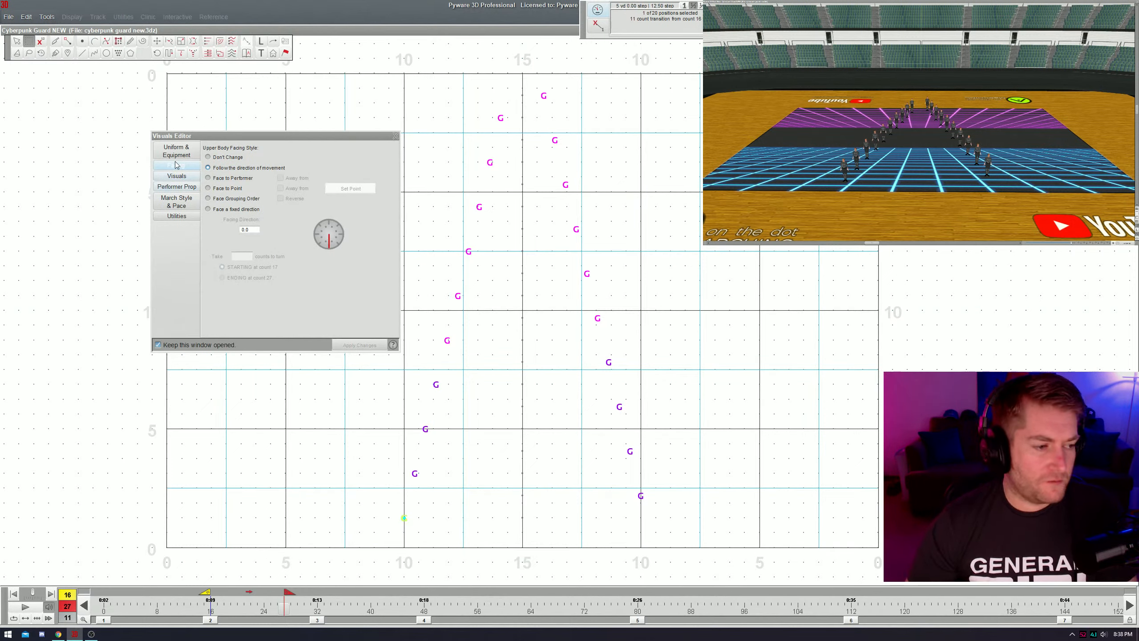
pyautogui.click(183, 177)
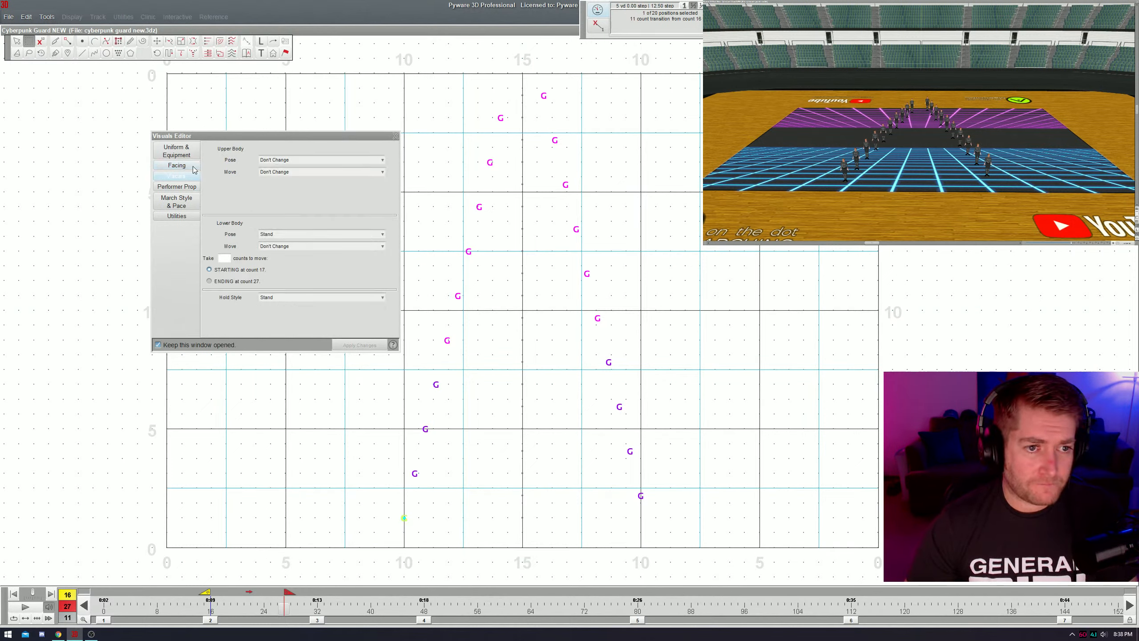
pyautogui.click(298, 160)
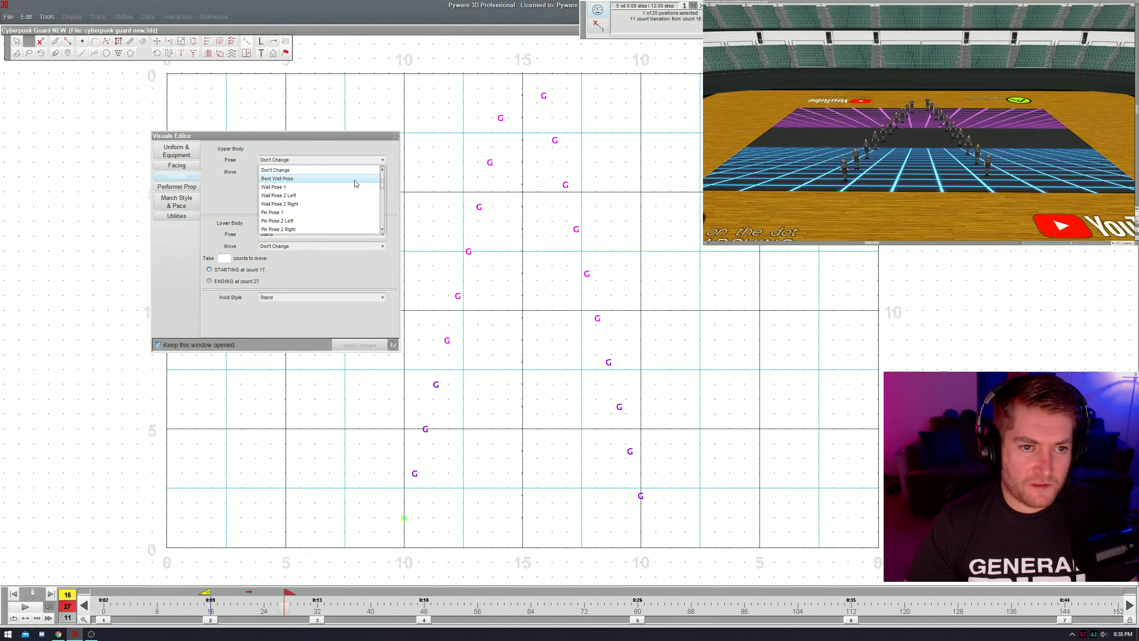
pyautogui.click(338, 213)
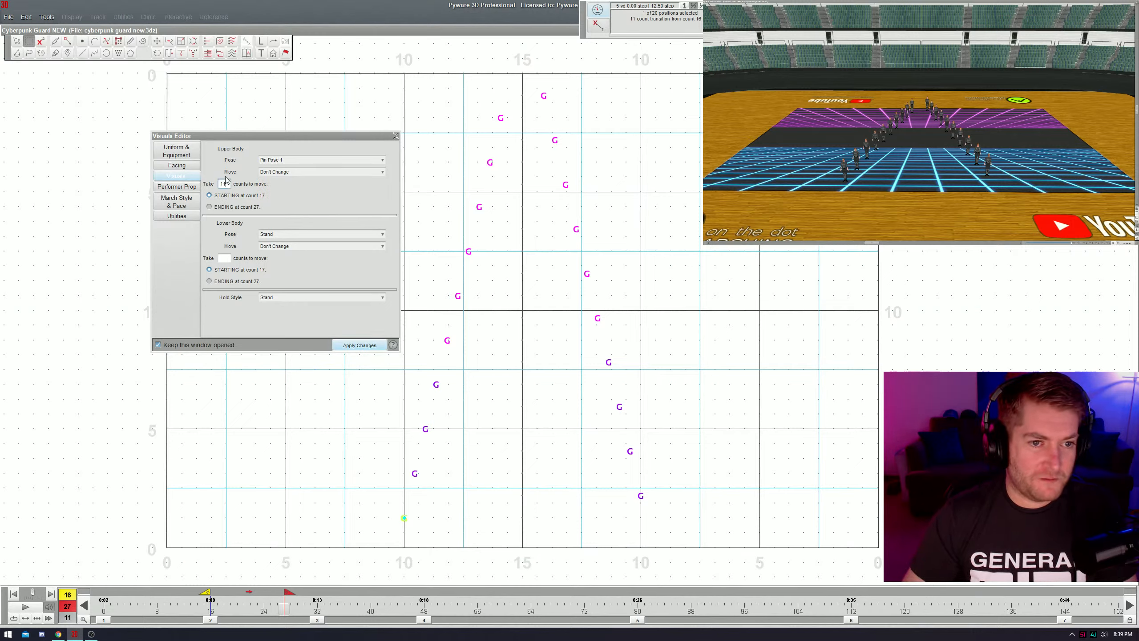
pyautogui.press('Return')
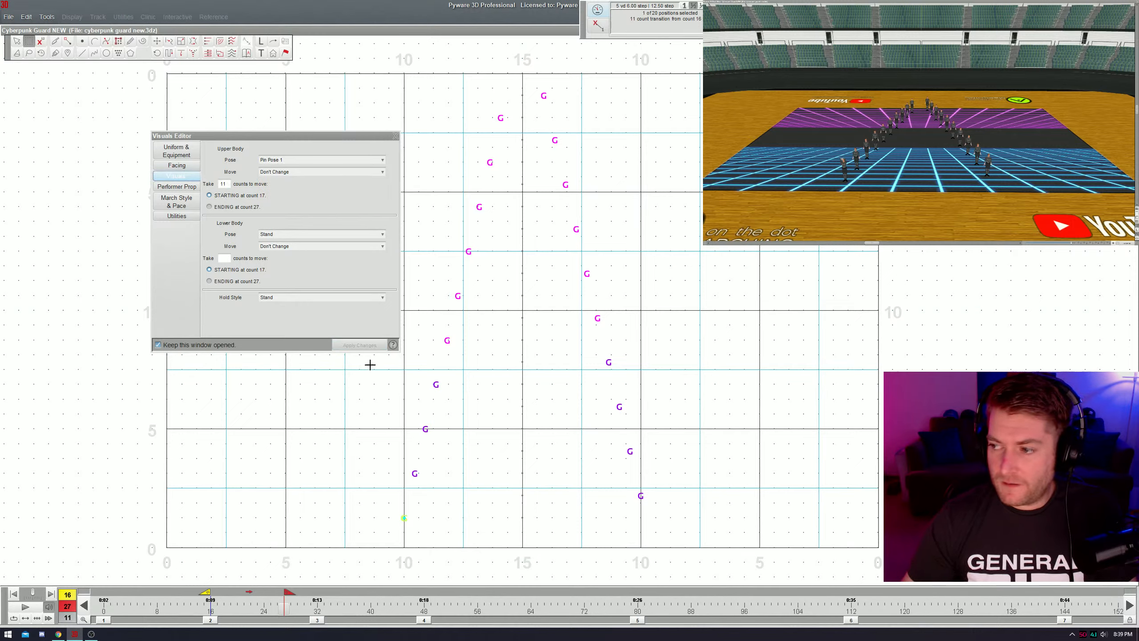
# - Give the same performer upper body Wall Pose 1 over 11 counts for the transition from count 27 to 38
pyautogui.moveTo(207, 594); pyautogui.dragTo(281, 595)
pyautogui.moveTo(284, 608); pyautogui.dragTo(355, 611)
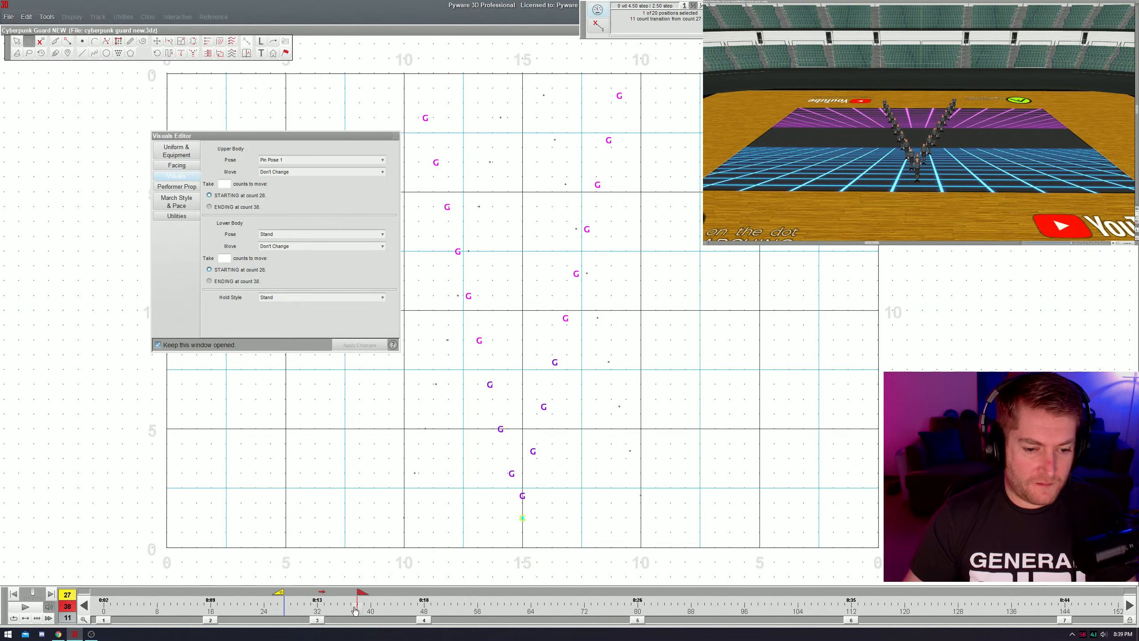
pyautogui.click(280, 162)
pyautogui.click(304, 190)
pyautogui.click(221, 183)
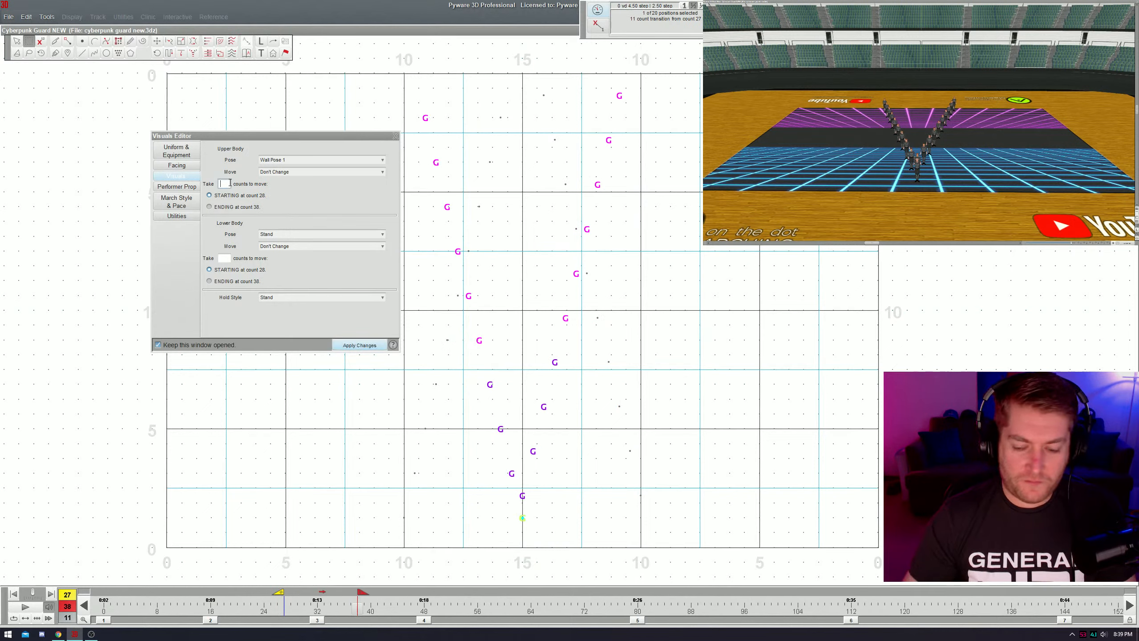
pyautogui.write('11')
pyautogui.press('Return')
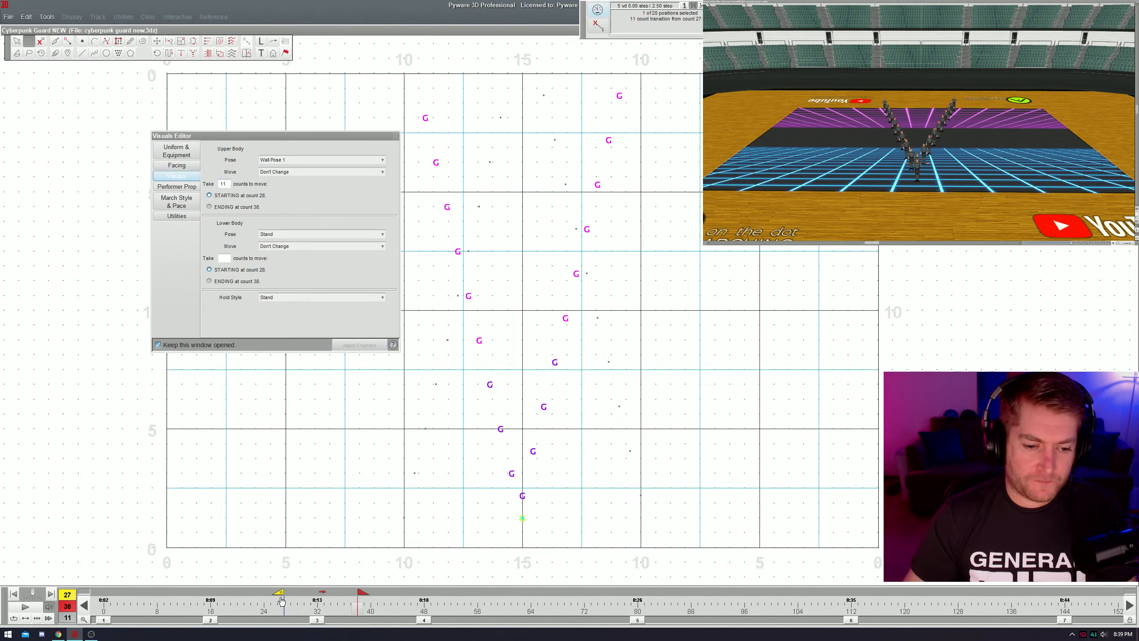
# - Copy the performer's visual series for counts 17-38, and restore the transition range to counts 16 to 48
pyautogui.moveTo(278, 593); pyautogui.dragTo(216, 597)
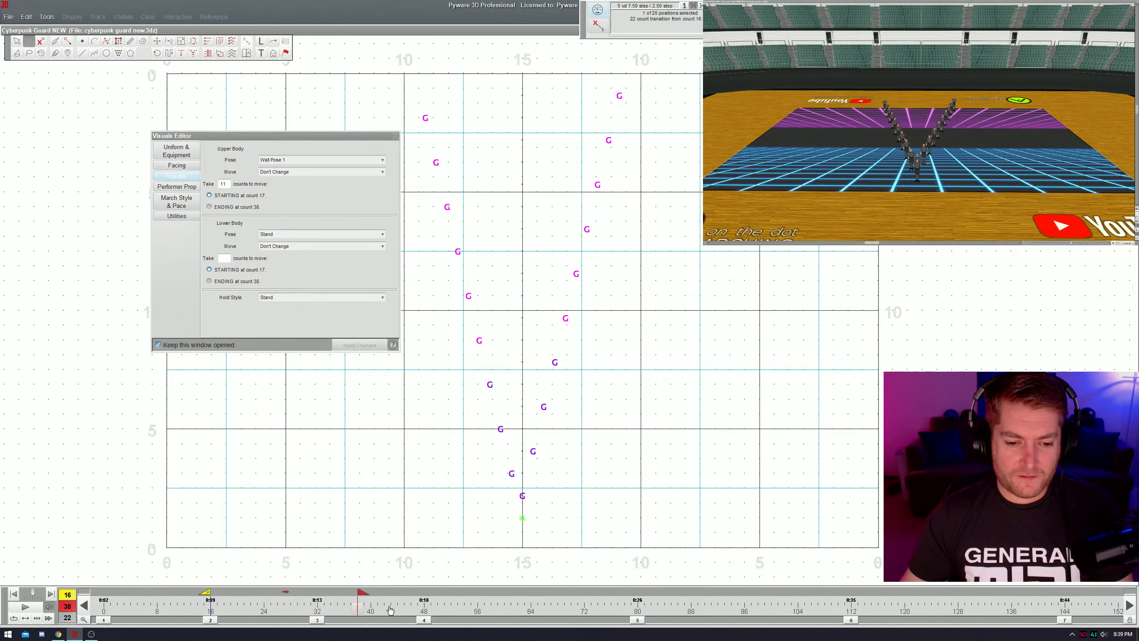
pyautogui.moveTo(362, 596); pyautogui.dragTo(429, 594)
pyautogui.press('Escape')
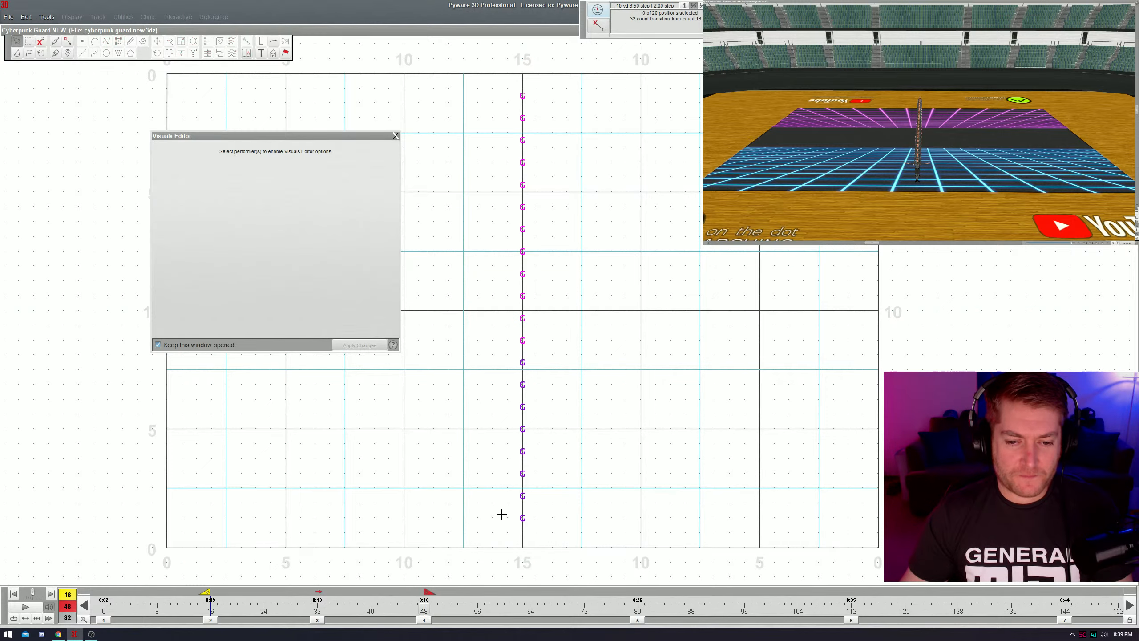
# - Paste the visual series from range 17-38 onto the left-moving alternate group, sequenced every 1 count, and preview it
pyautogui.click(523, 516)
pyautogui.hotkey('ctrl', 'v')
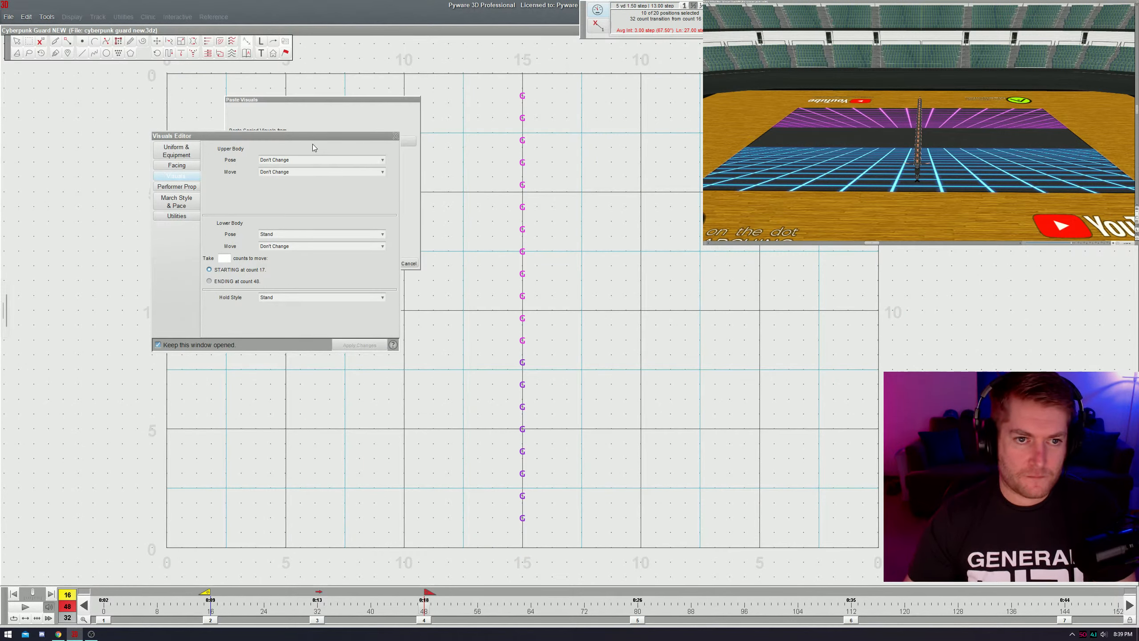
pyautogui.moveTo(311, 138); pyautogui.dragTo(122, 157)
pyautogui.moveTo(313, 100); pyautogui.dragTo(349, 87)
pyautogui.click(352, 129)
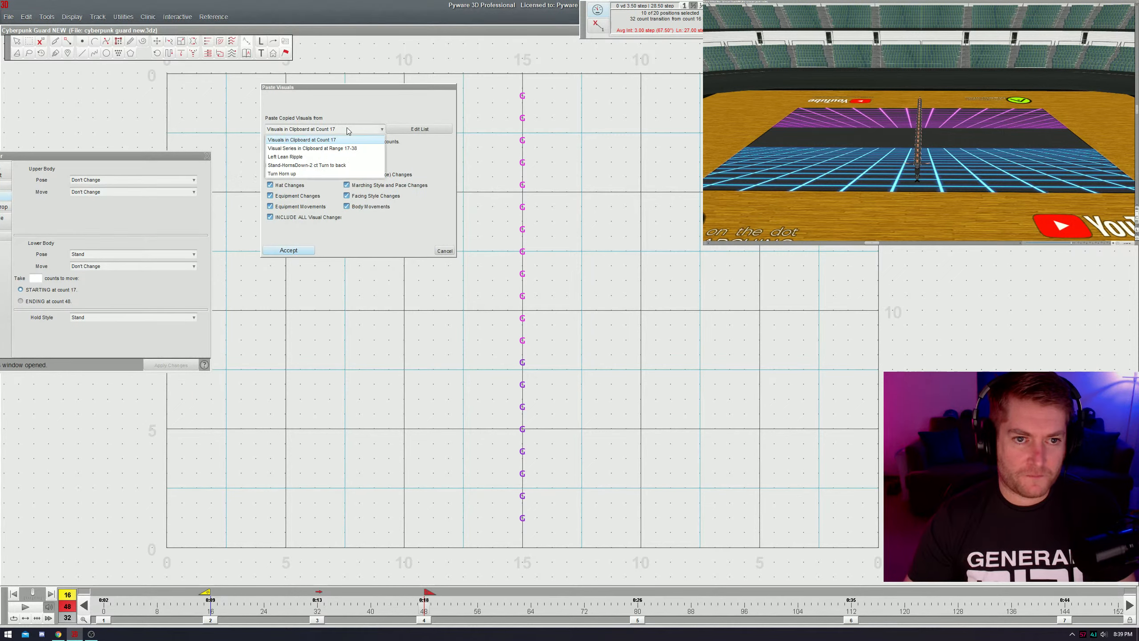
pyautogui.click(354, 149)
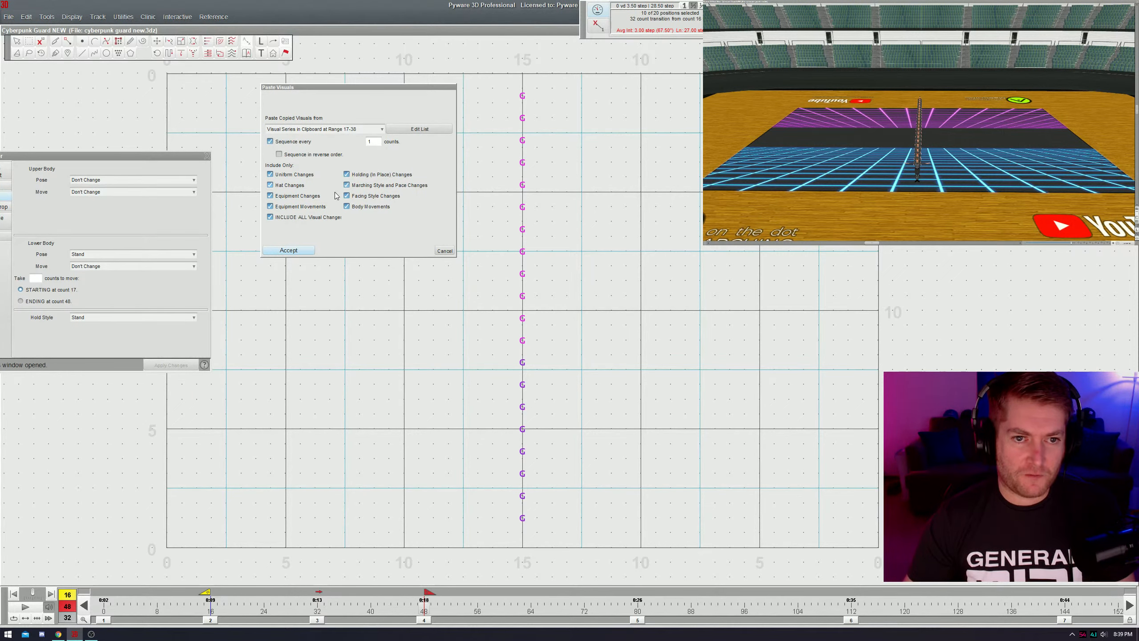
pyautogui.press('Return')
pyautogui.press('space')
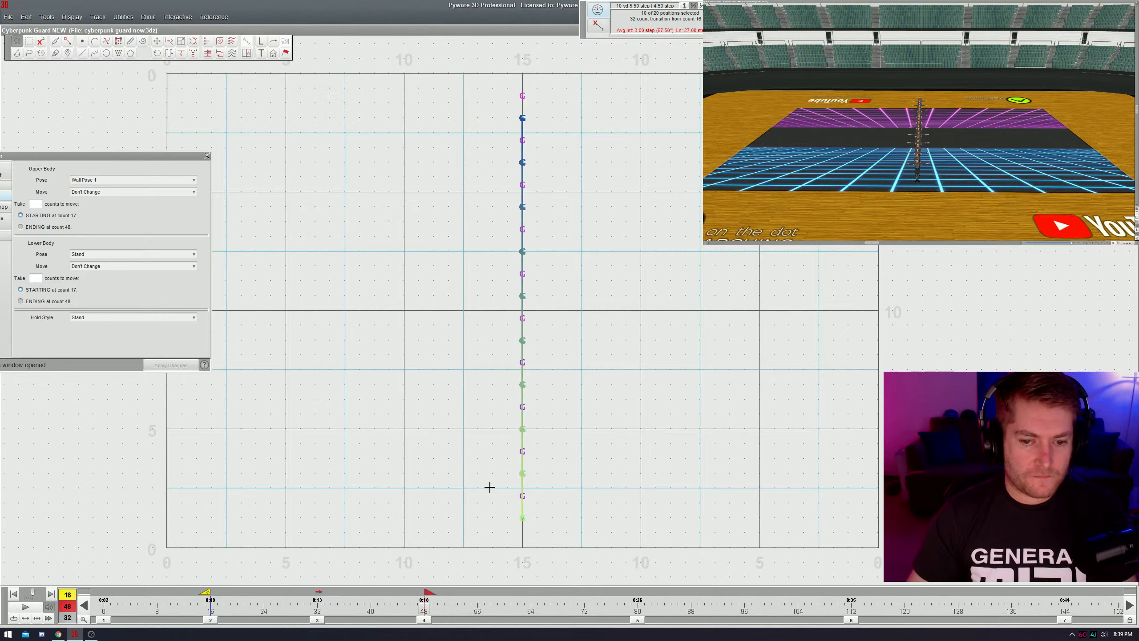
# - Try pasting the visual series from range 17-38 onto the right-moving alternate group, sequenced every 1 count, and preview it
pyautogui.click(522, 495)
pyautogui.click(518, 476)
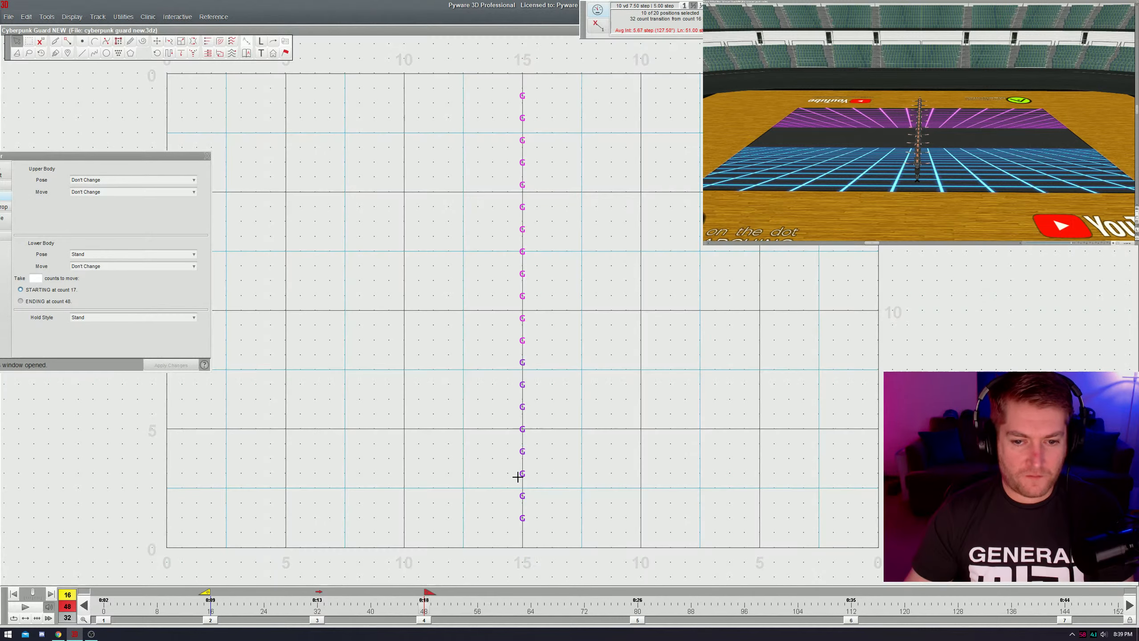
pyautogui.hotkey('ctrl', 'v')
pyautogui.click(352, 130)
pyautogui.click(351, 145)
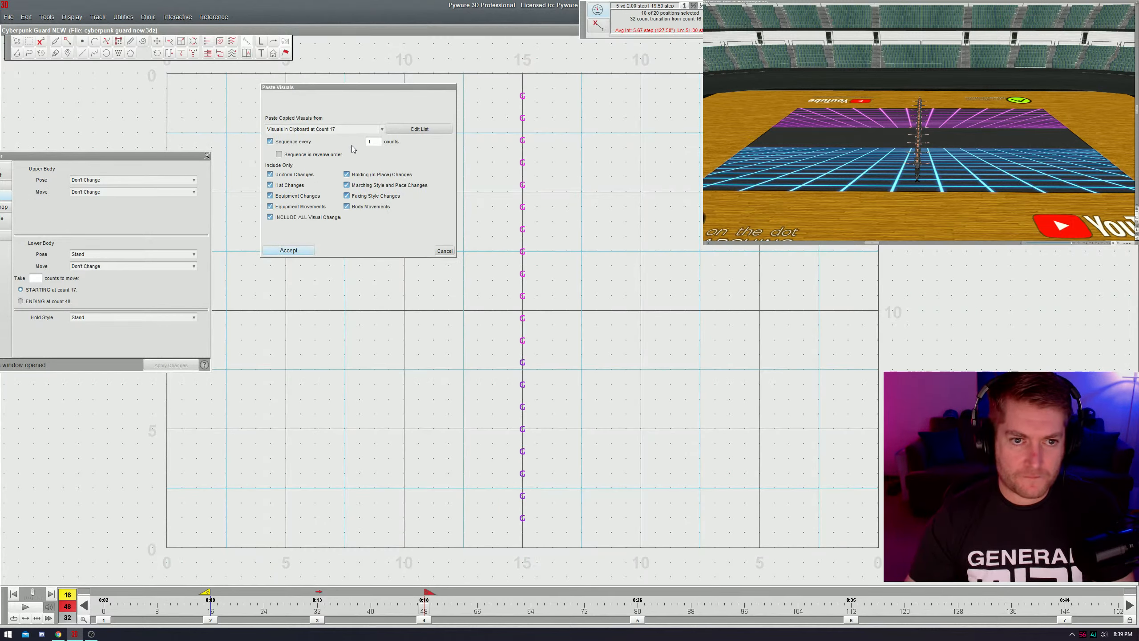
pyautogui.click(353, 130)
pyautogui.click(353, 139)
pyautogui.click(356, 129)
pyautogui.click(353, 148)
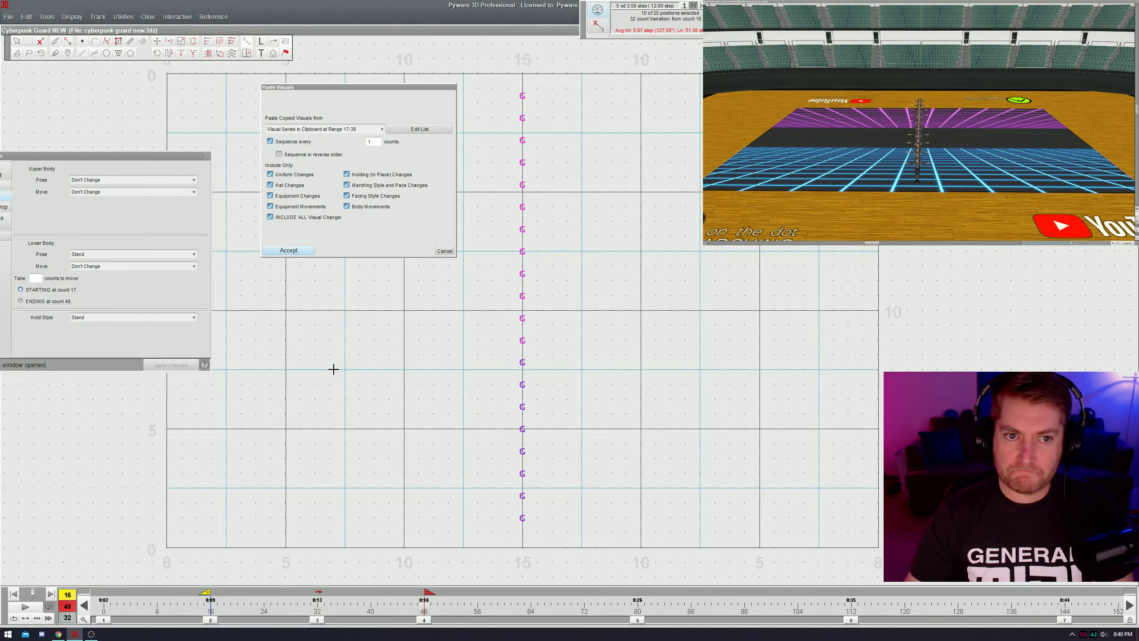
pyautogui.press('space')
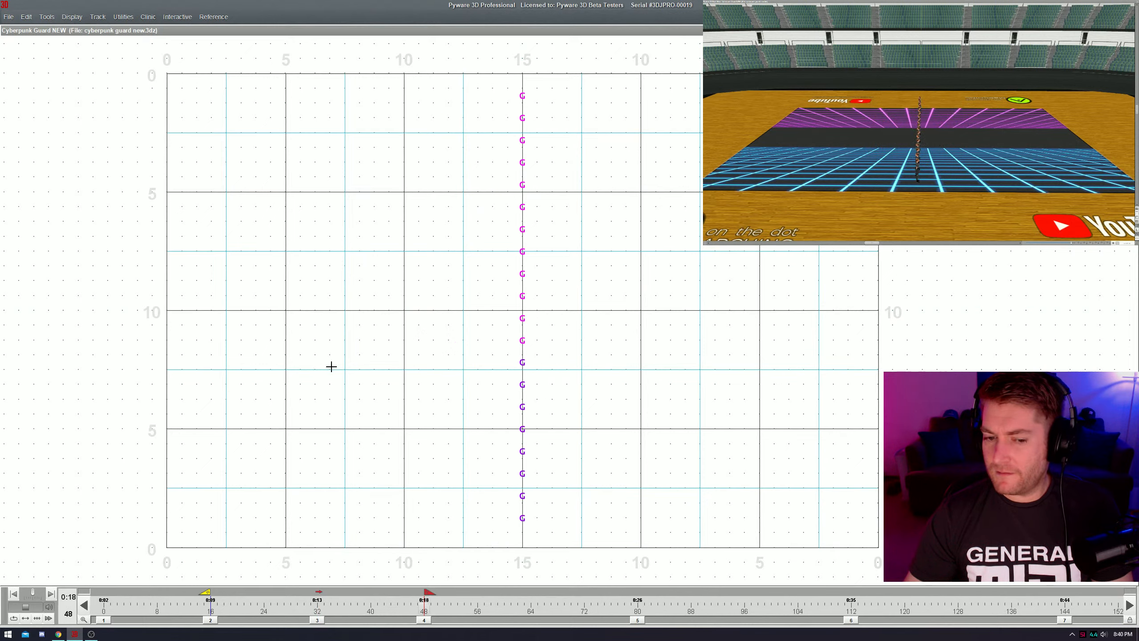
pyautogui.hotkey('ctrl', 'v')
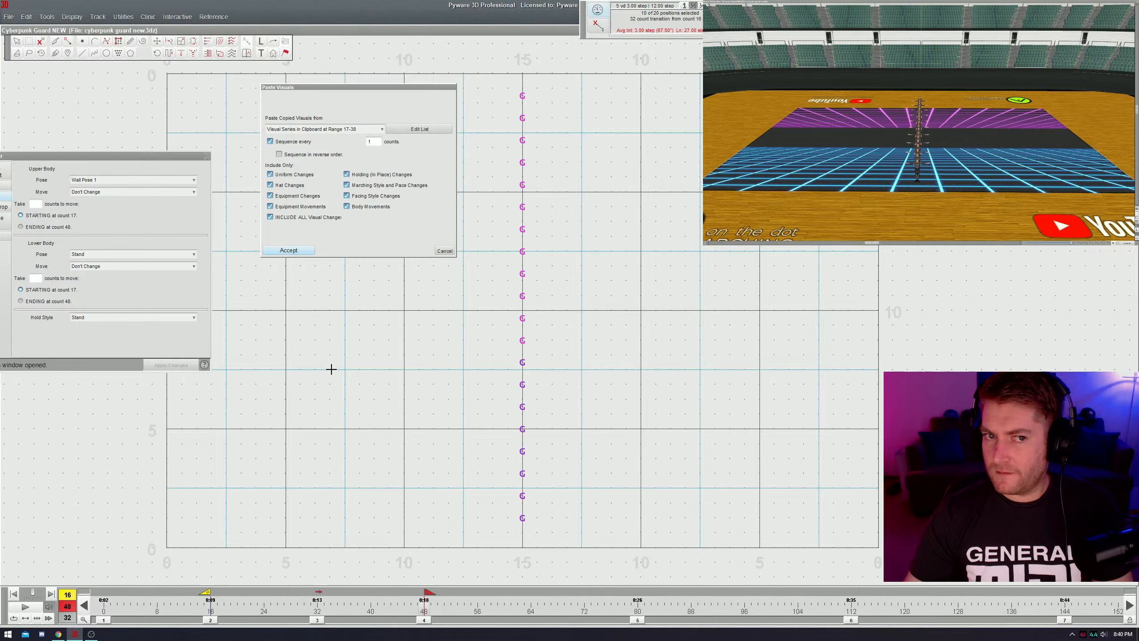
pyautogui.press('Return')
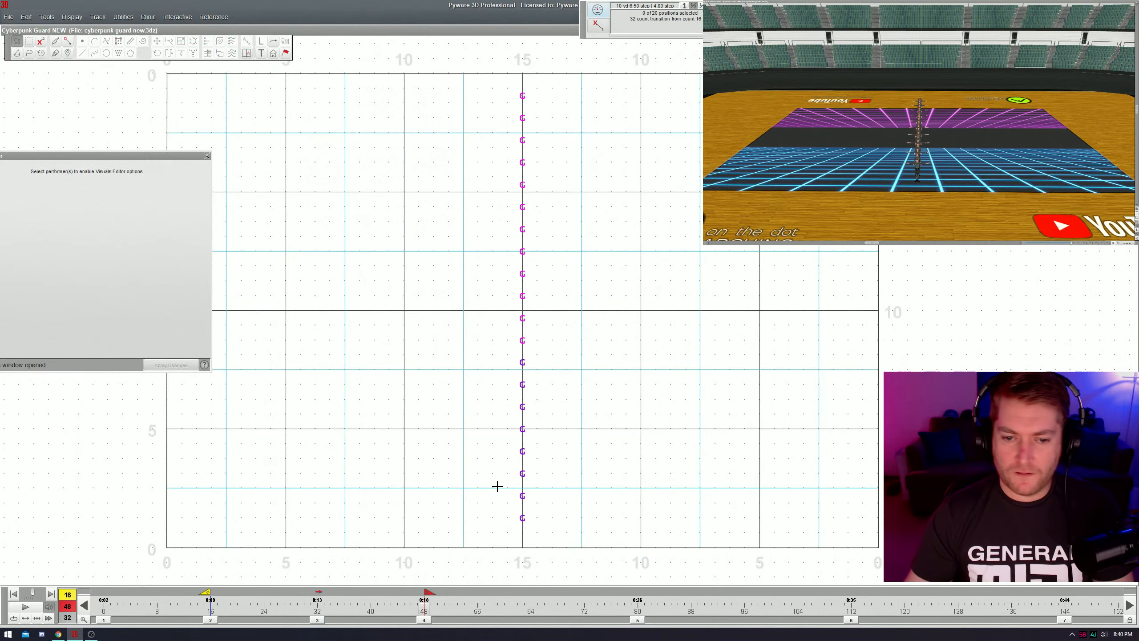
# - Repeat the paste of the range 17-38 visual series on the right-moving group and replay the transition
pyautogui.hotkey('ctrl', 'v')
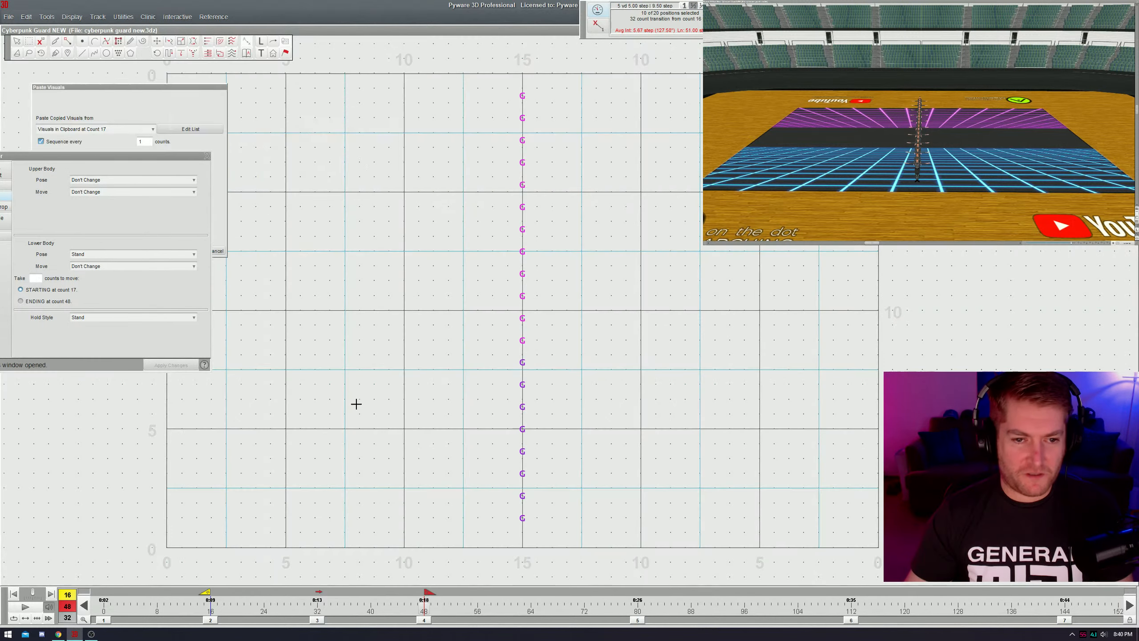
pyautogui.click(350, 130)
pyautogui.click(355, 148)
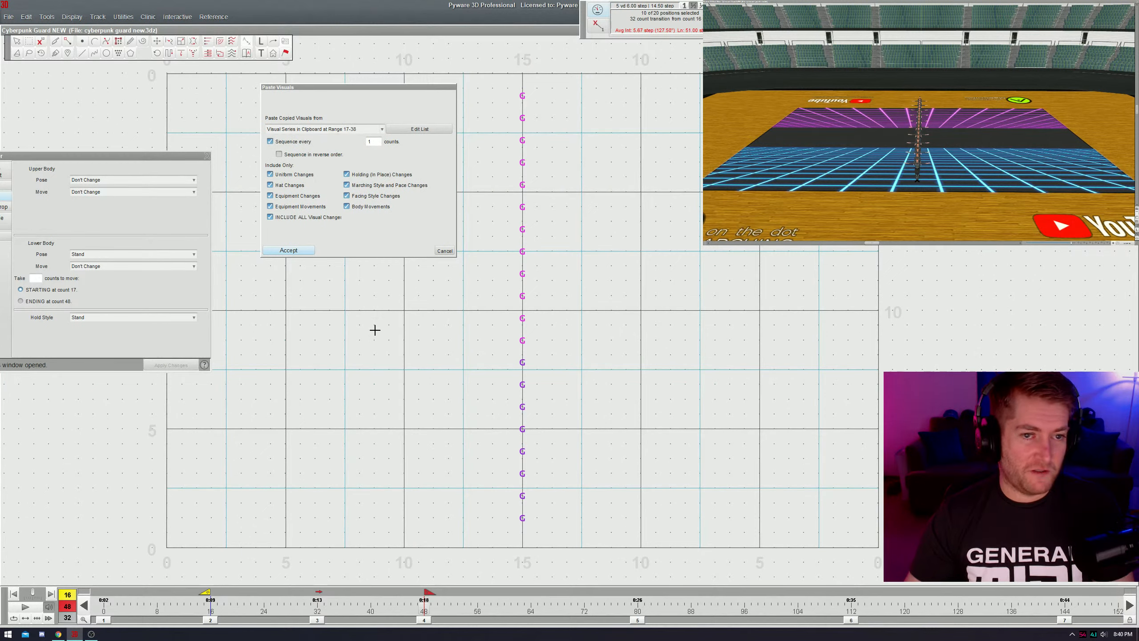
pyautogui.press('Return')
pyautogui.press('space')
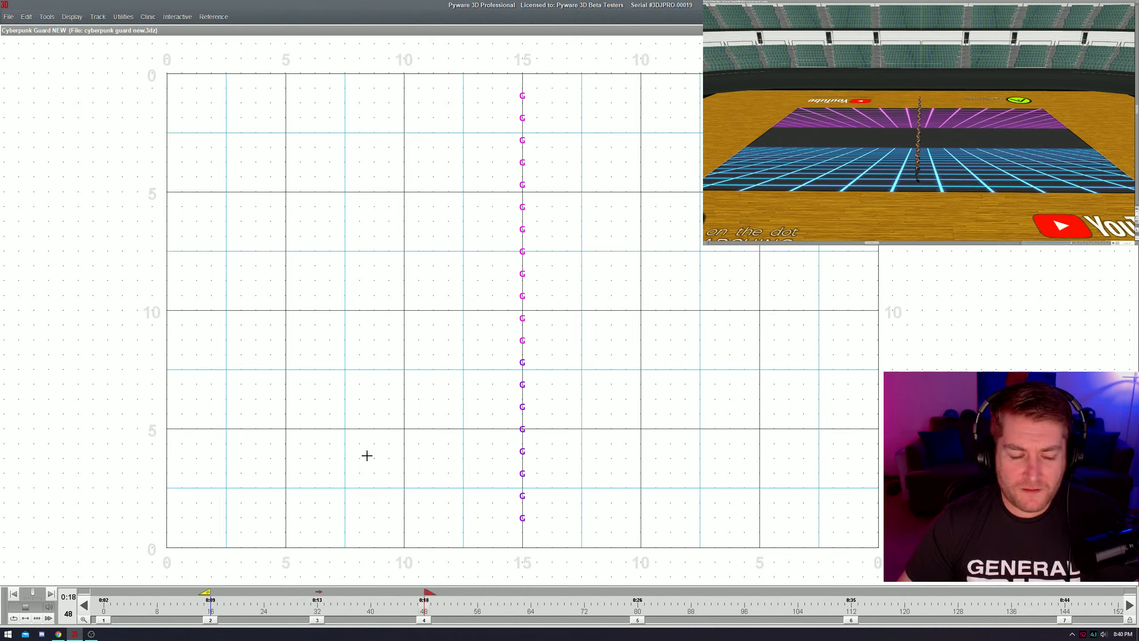
pyautogui.press('Return')
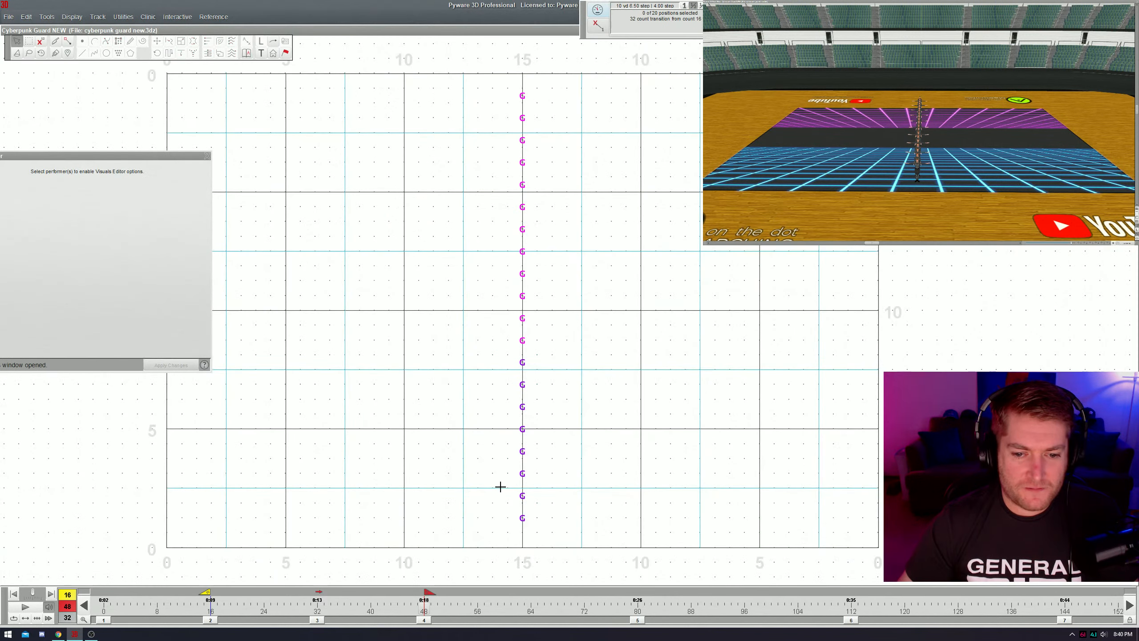
# - Regroup the right-moving alternate performers in sequence from the front performer through to the end of the line
pyautogui.moveTo(498, 491); pyautogui.dragTo(536, 501)
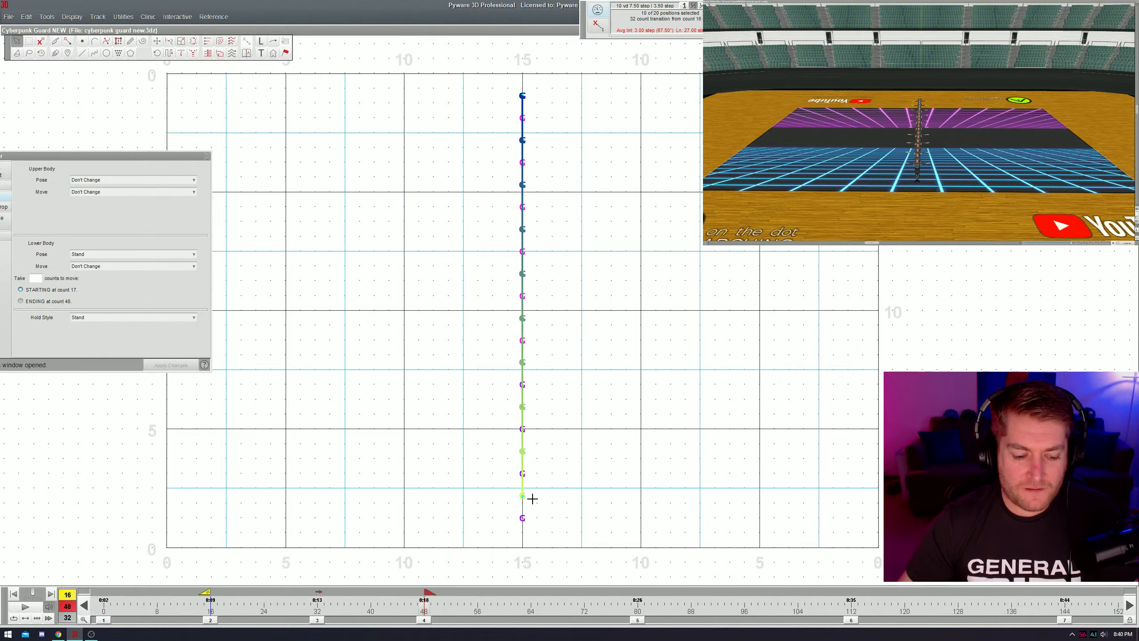
pyautogui.press('k')
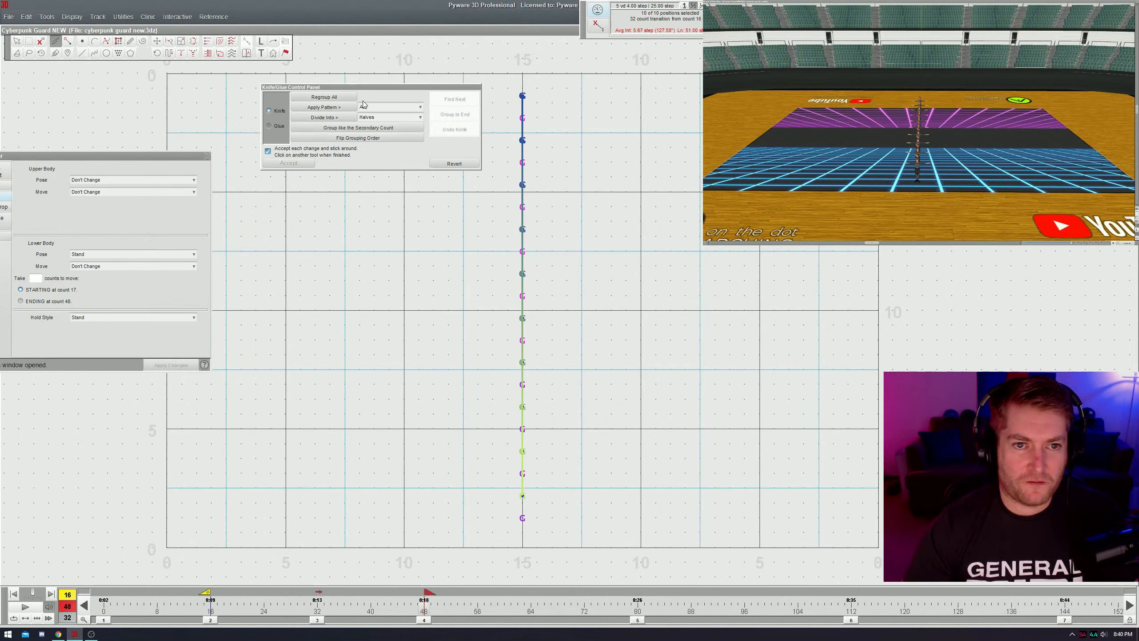
pyautogui.click(344, 95)
pyautogui.click(523, 451)
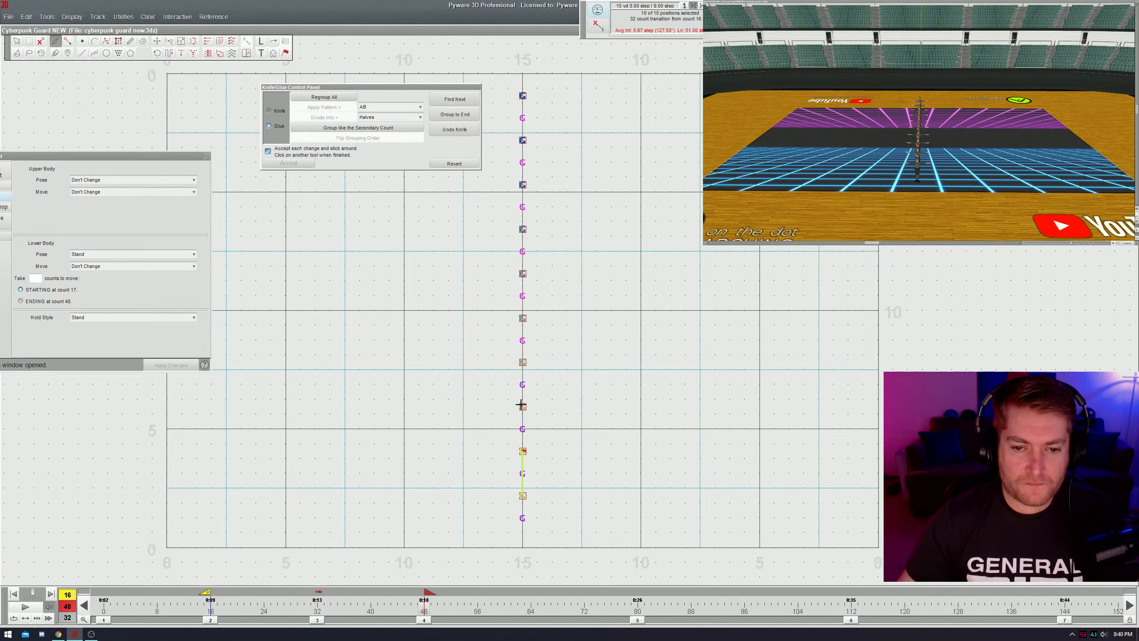
pyautogui.click(521, 406)
pyautogui.click(467, 115)
pyautogui.moveTo(629, 352); pyautogui.dragTo(666, 385)
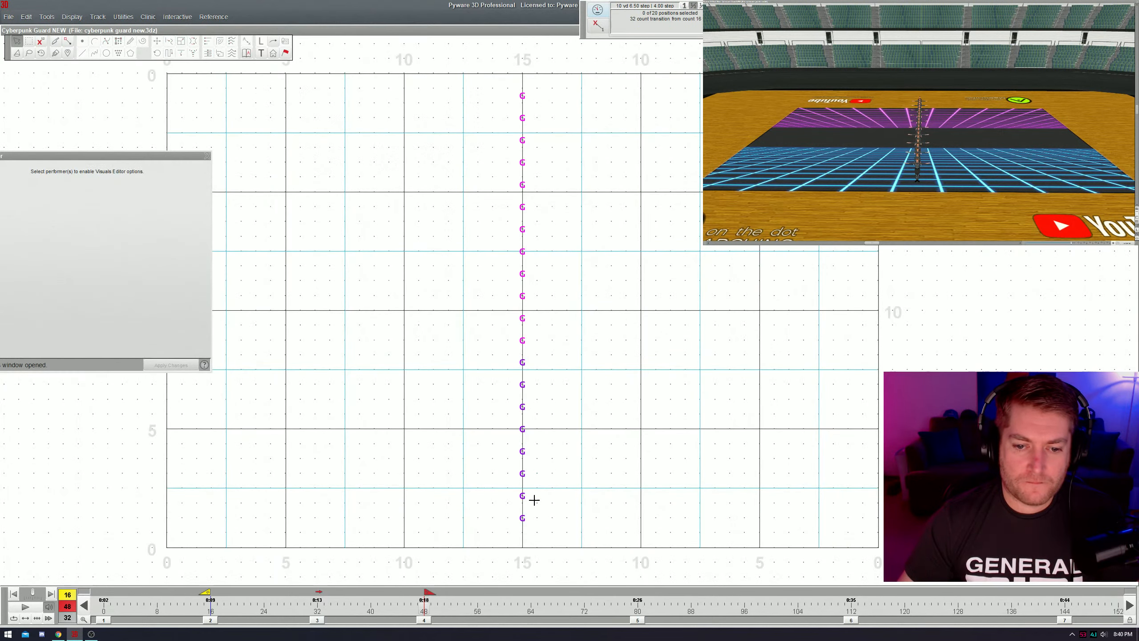
# - Try pasting the range 17-38 visual series onto the right-moving group, sequenced every 1 count in reverse order, and preview it
pyautogui.moveTo(513, 484); pyautogui.dragTo(539, 499)
pyautogui.hotkey('ctrl', 'v')
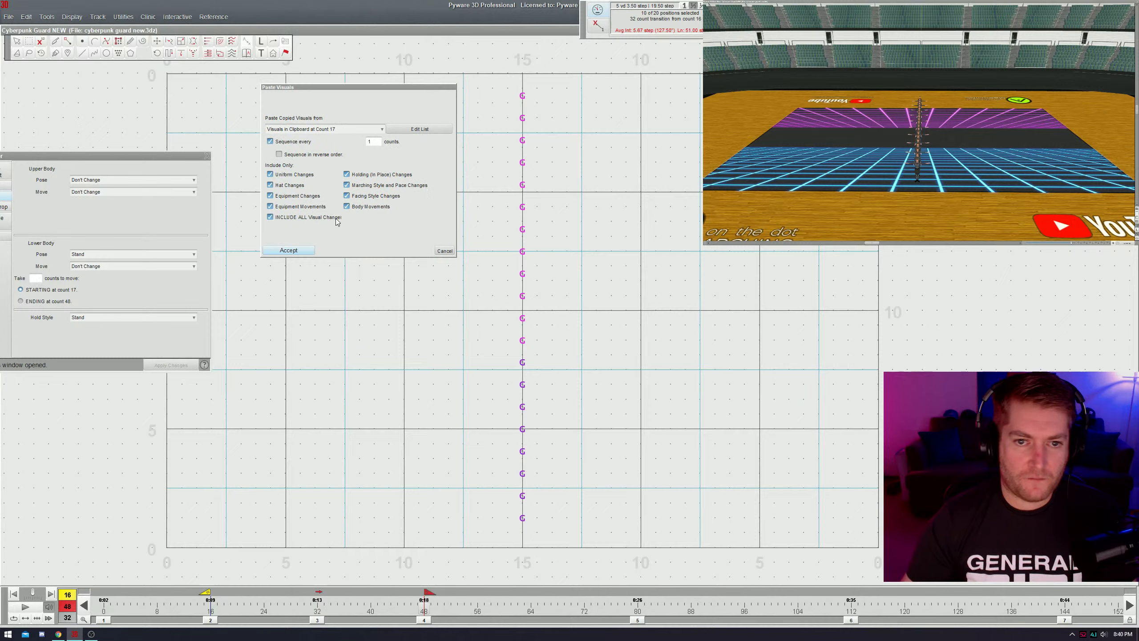
pyautogui.click(345, 127)
pyautogui.click(309, 153)
pyautogui.press('Return')
pyautogui.press('space')
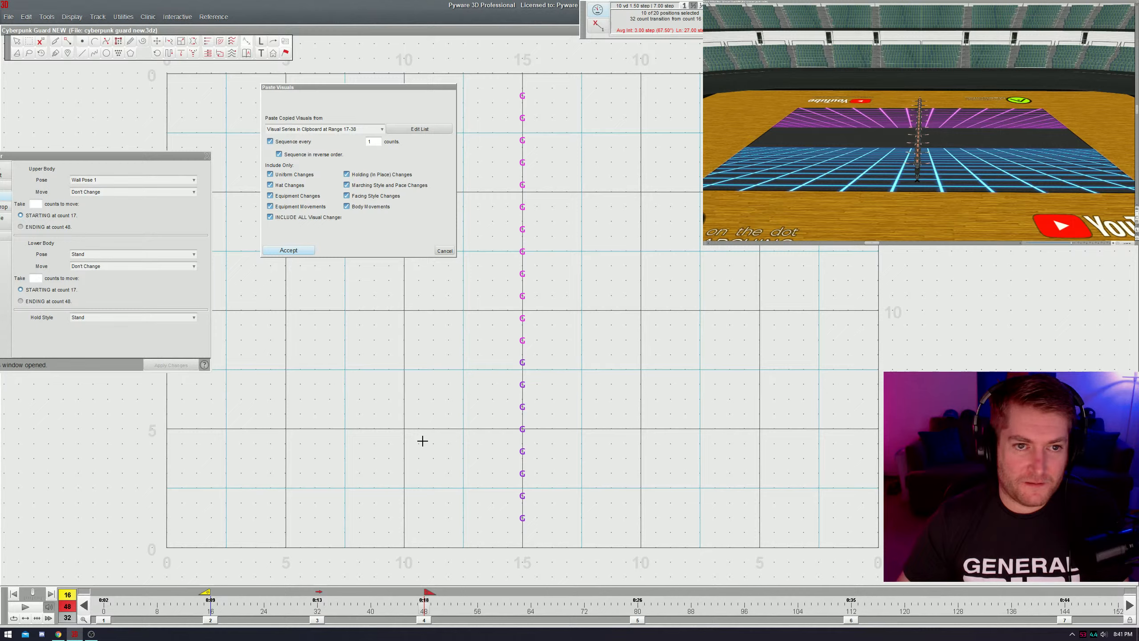
pyautogui.press('Return')
pyautogui.click(493, 503)
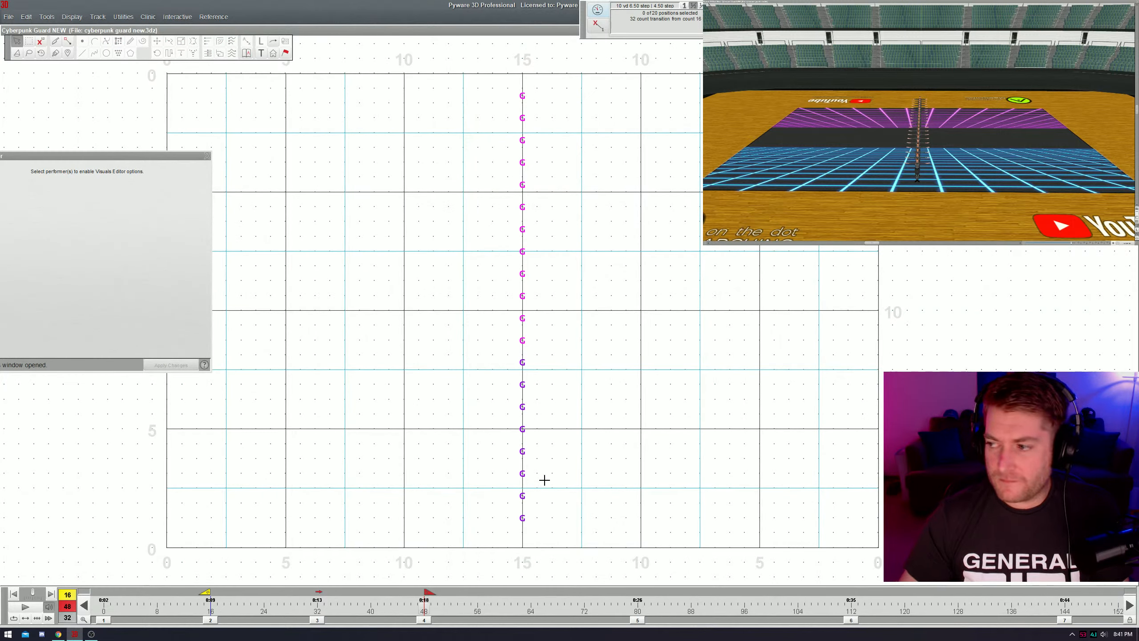
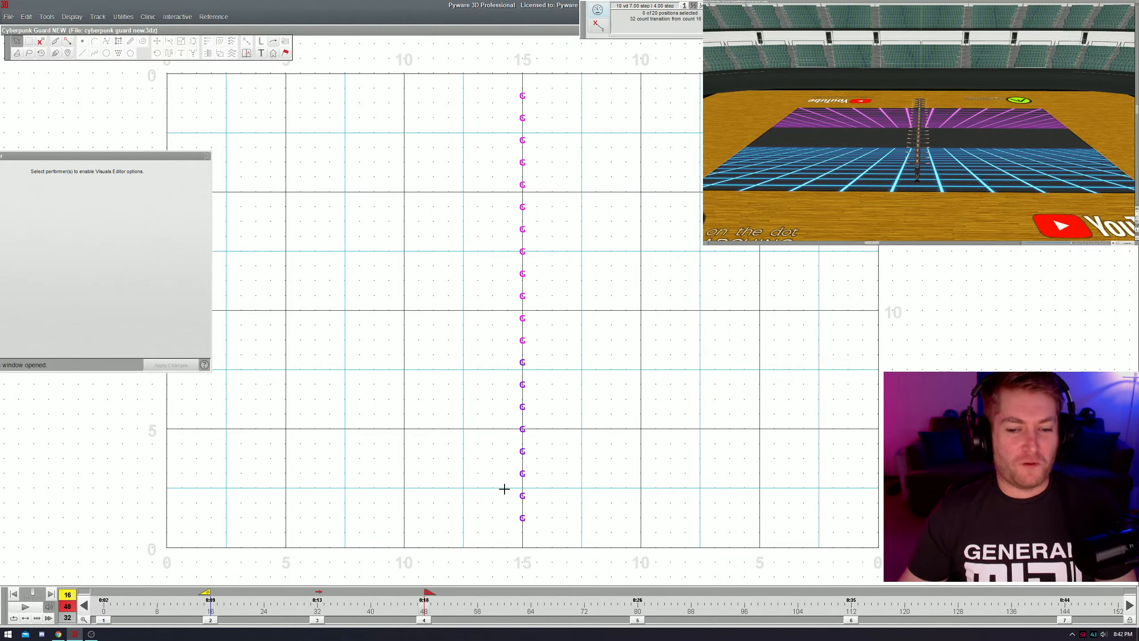
# - Set the right-moving group's upper body pose to Attention starting at count 17, and preview the transition
pyautogui.moveTo(506, 487); pyautogui.dragTo(539, 504)
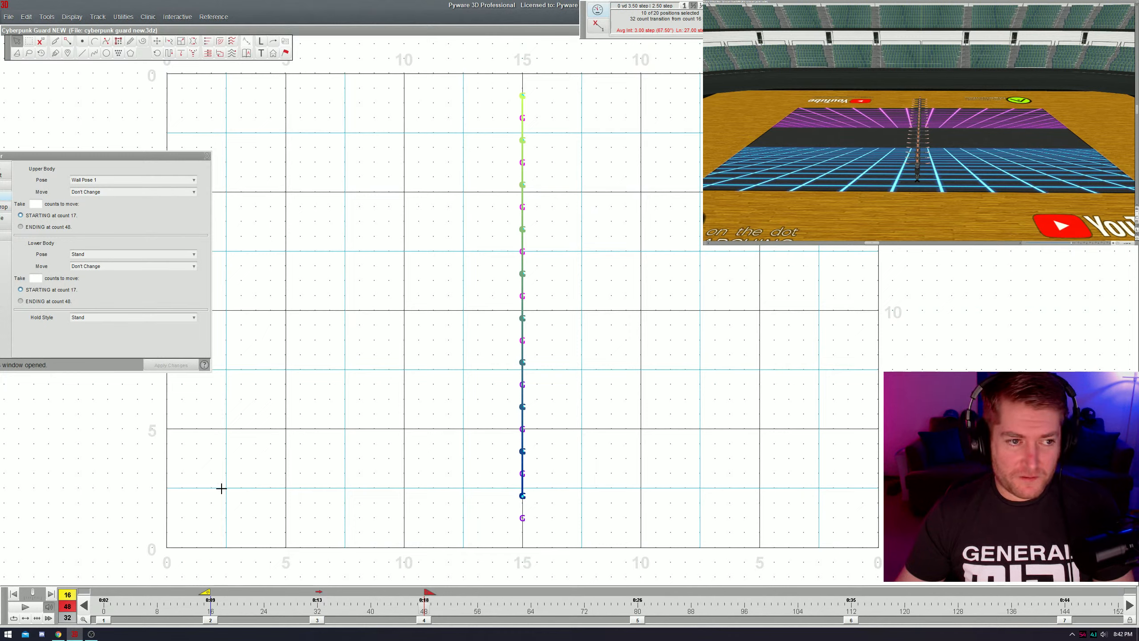
pyautogui.moveTo(144, 155); pyautogui.dragTo(288, 134)
pyautogui.click(259, 158)
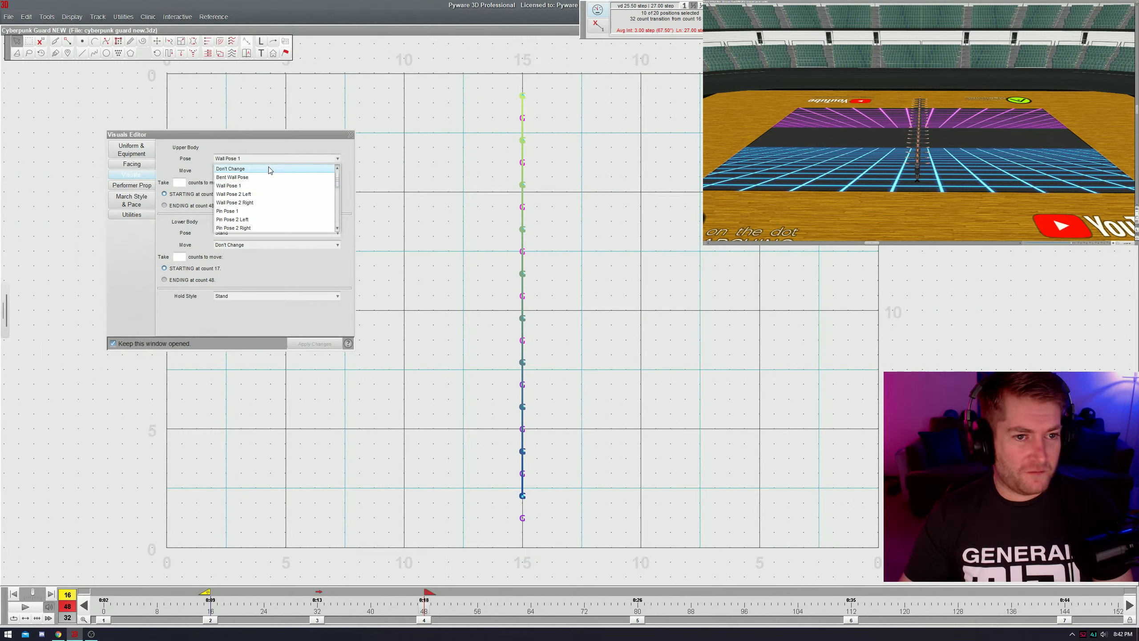
pyautogui.scroll(-8, 337, 202)
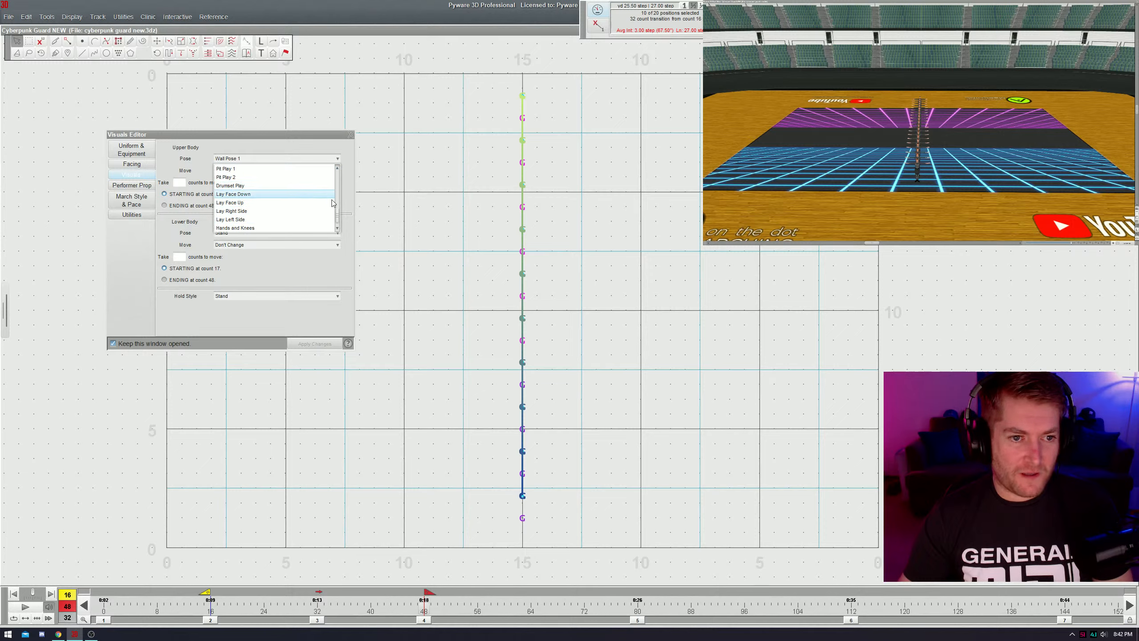
pyautogui.scroll(1, 337, 206)
pyautogui.scroll(3, 337, 206)
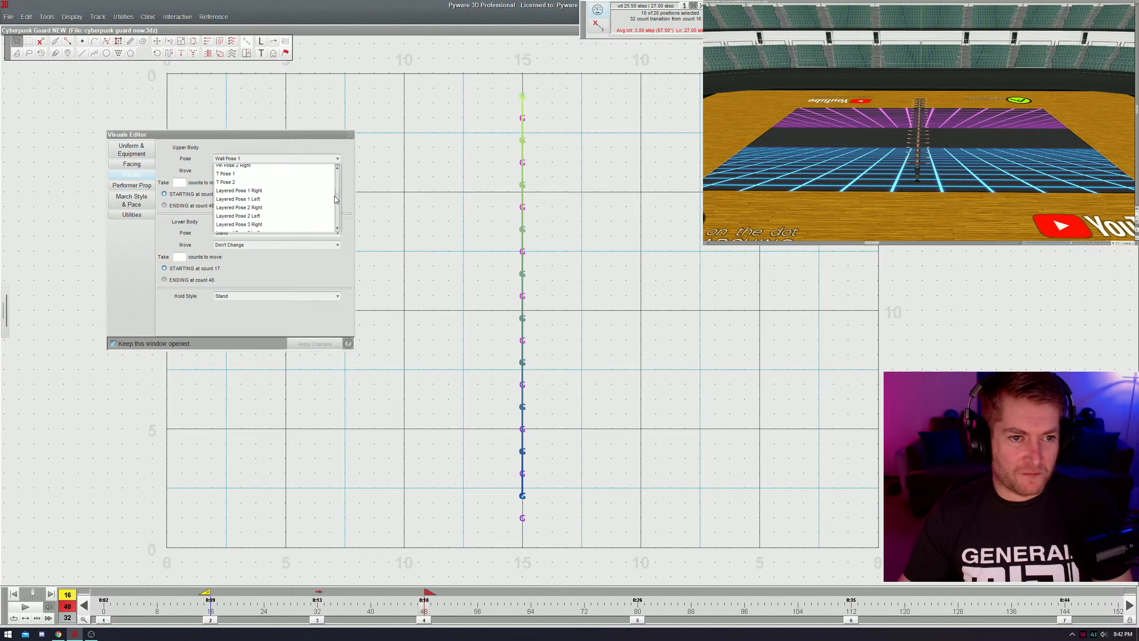
pyautogui.click(313, 205)
pyautogui.click(304, 343)
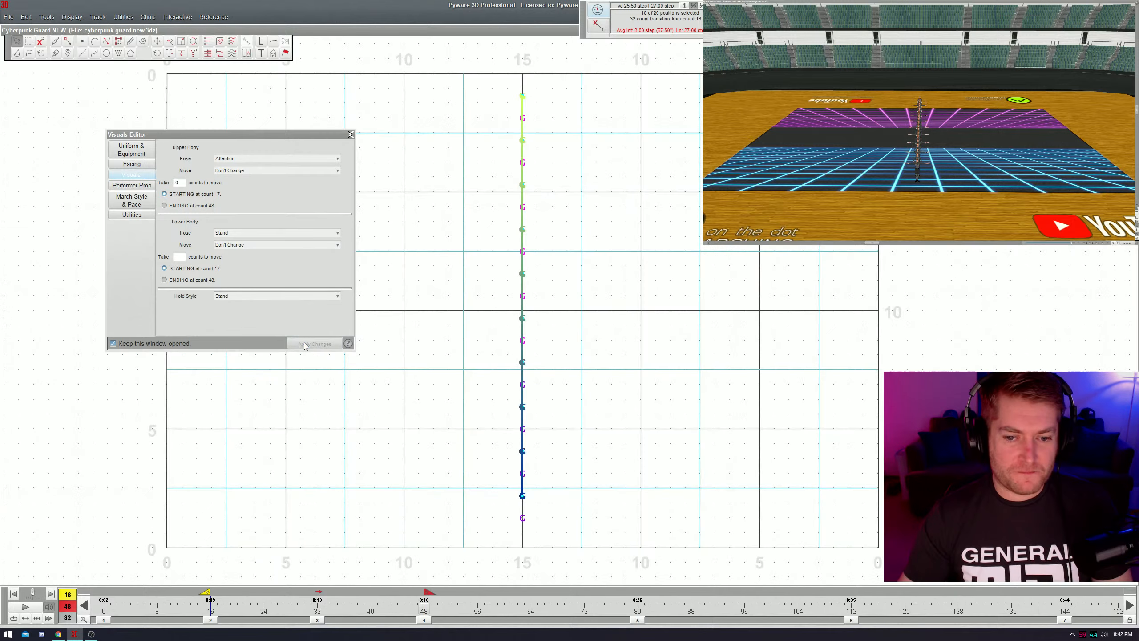
pyautogui.press('space')
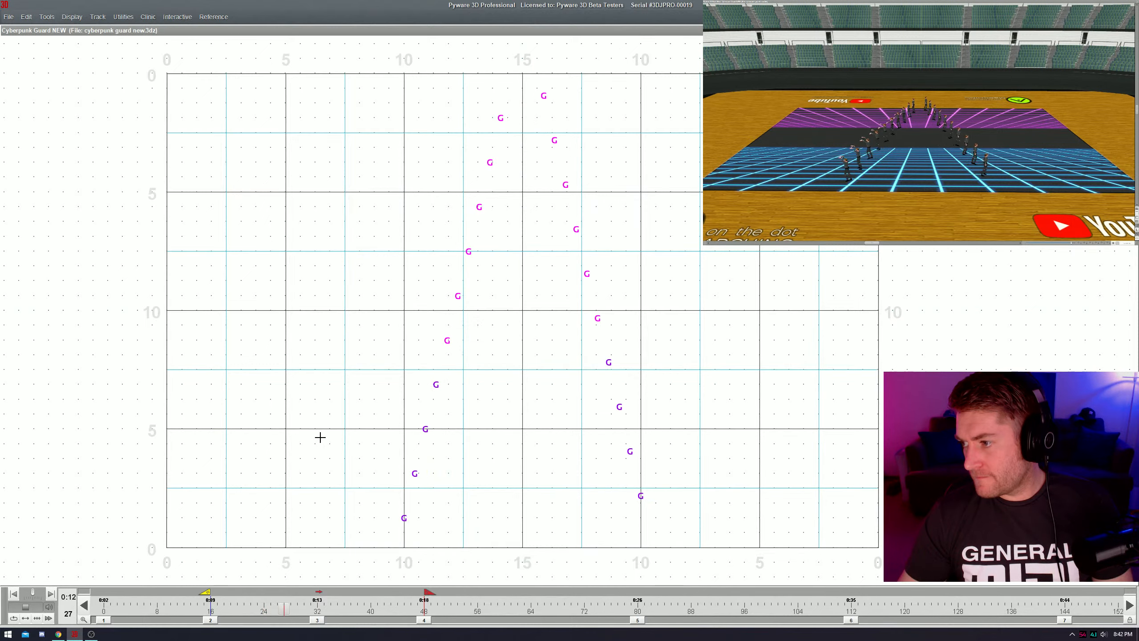
# - Set the upper body pose of all 20 performers to Attention at count 0, and preview counts 16 to 32
pyautogui.click(211, 619)
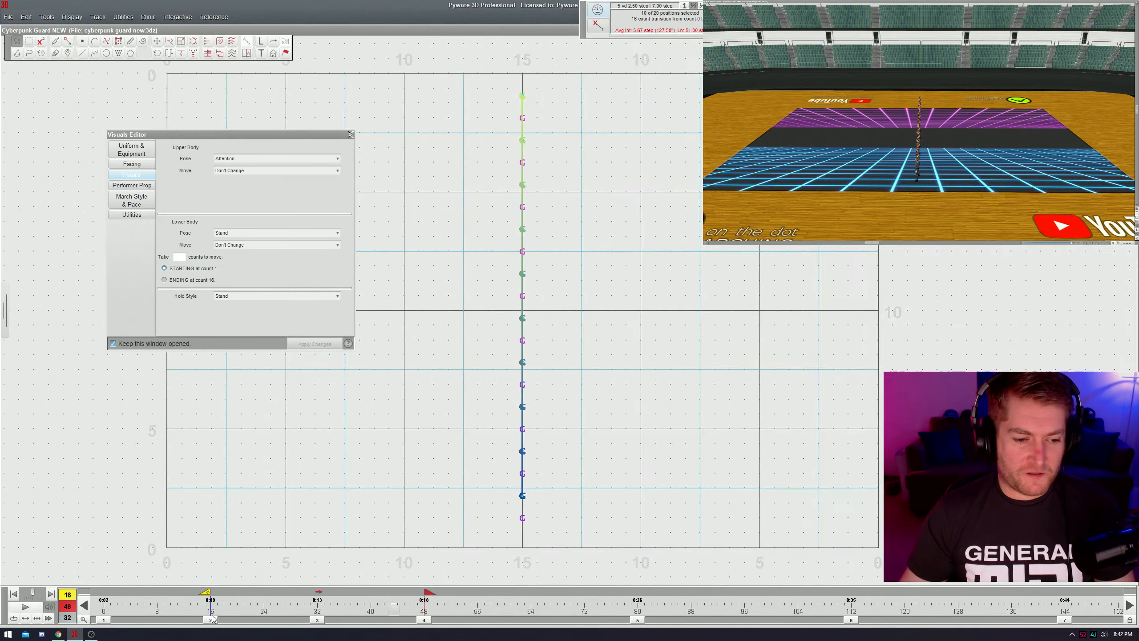
pyautogui.click(449, 428)
pyautogui.hotkey('ctrl', 'a')
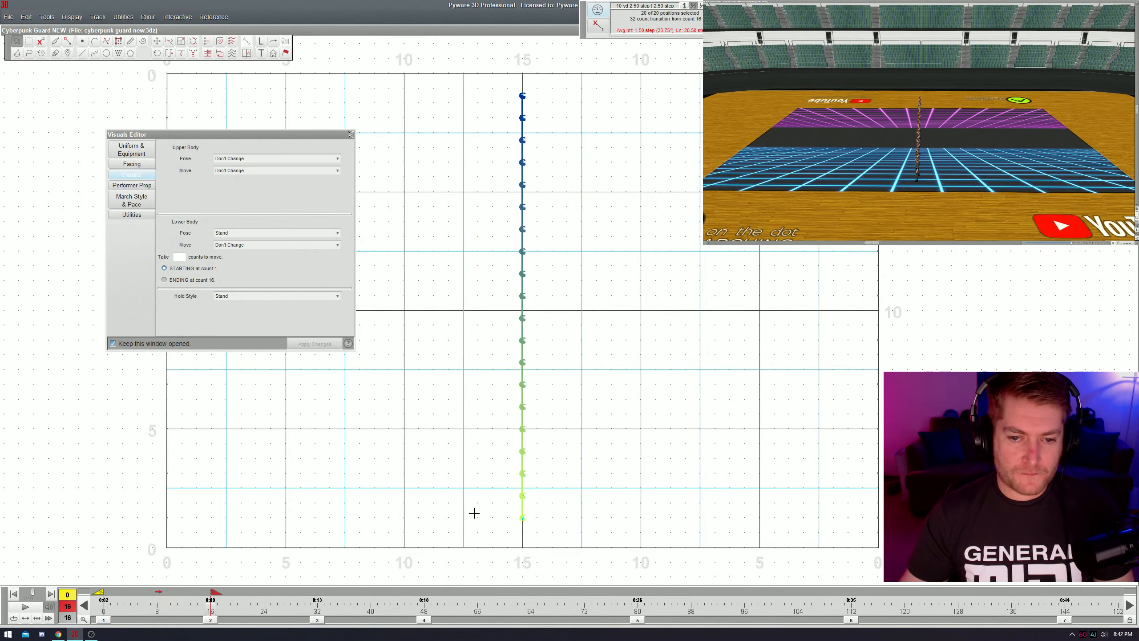
pyautogui.click(104, 618)
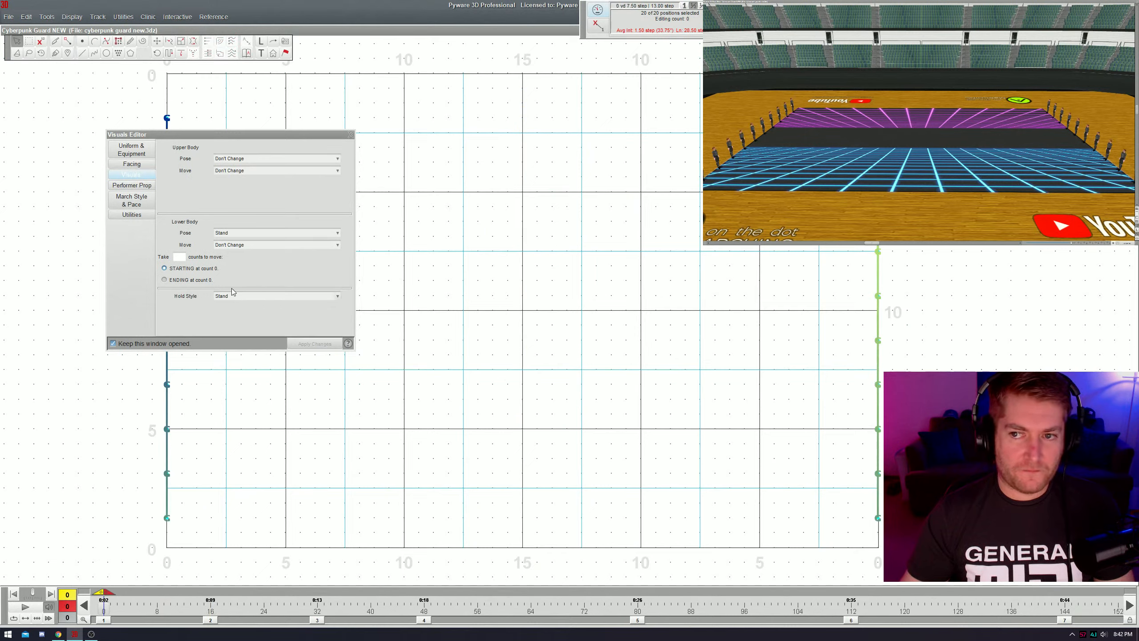
pyautogui.click(289, 159)
pyautogui.scroll(-5, 333, 214)
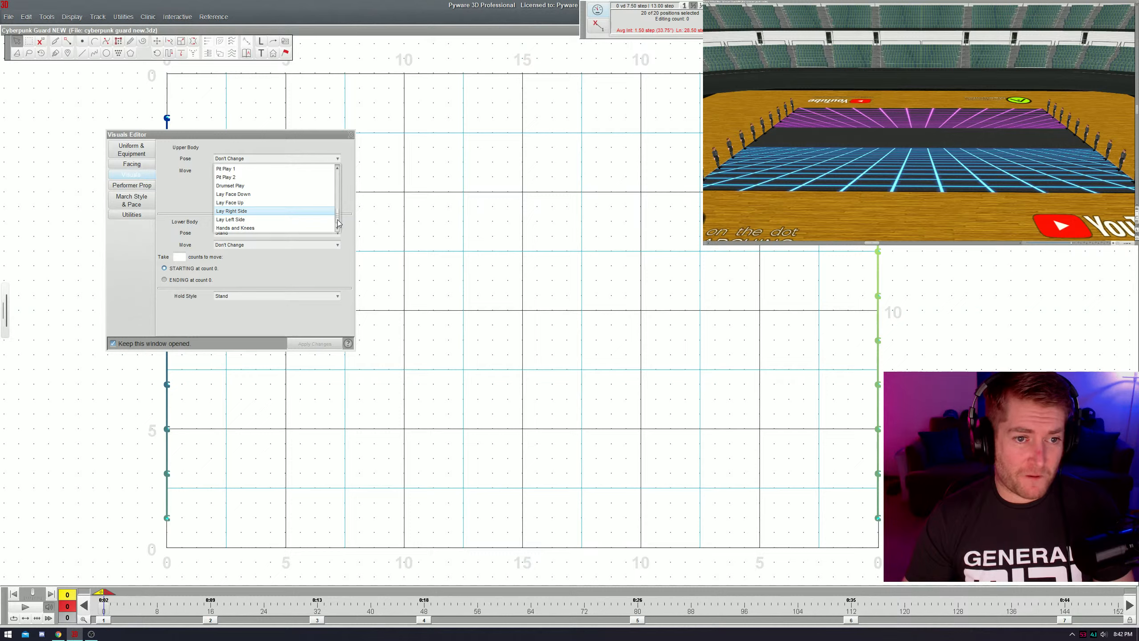
pyautogui.moveTo(337, 221); pyautogui.dragTo(337, 216)
pyautogui.click(299, 206)
pyautogui.click(311, 342)
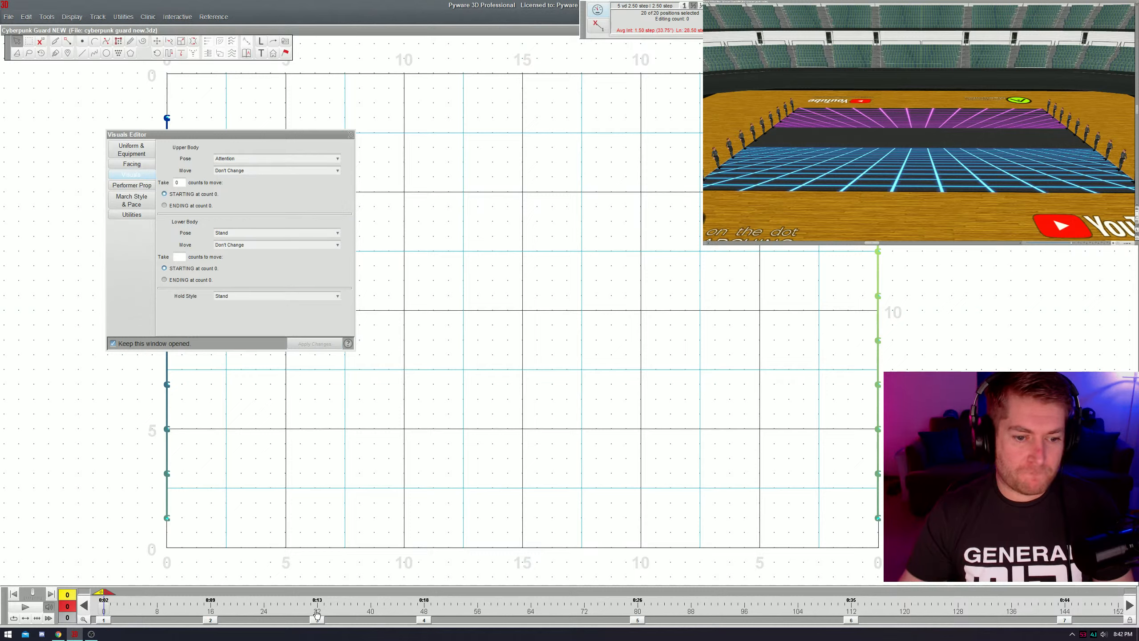
pyautogui.click(213, 622)
pyautogui.click(317, 621)
pyautogui.press('space')
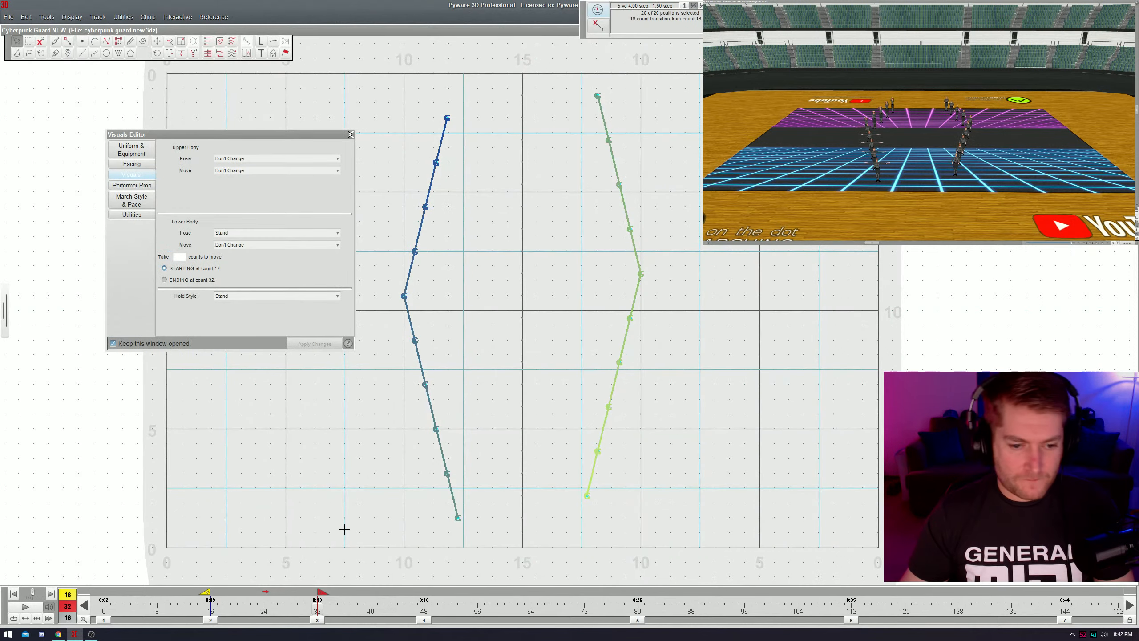
# - Extend the transition range to count 48, paste the range 17-38 visual series onto the right-moving group every 1 count, and preview it
pyautogui.moveTo(318, 601); pyautogui.dragTo(426, 603)
pyautogui.moveTo(503, 490); pyautogui.dragTo(537, 508)
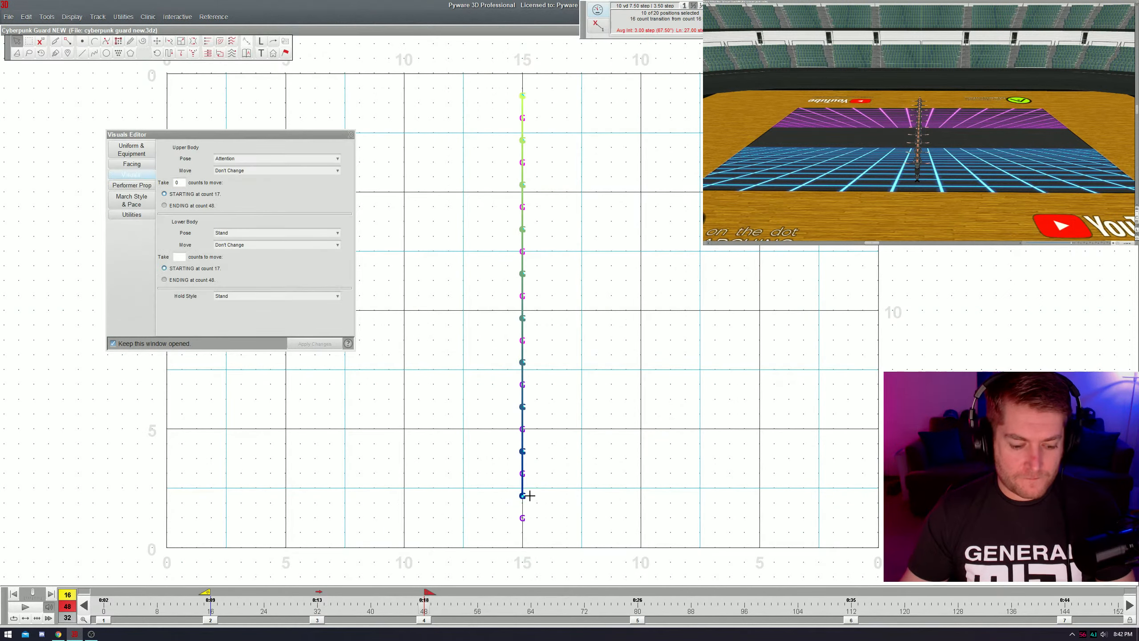
pyautogui.hotkey('ctrl', 'v')
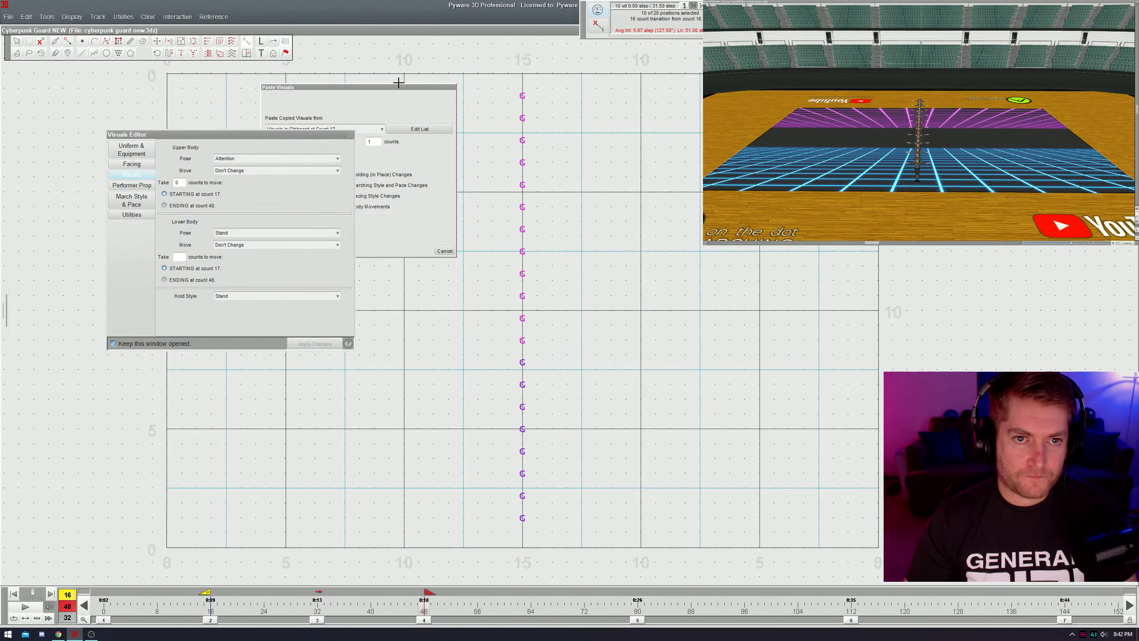
pyautogui.click(408, 123)
pyautogui.click(394, 142)
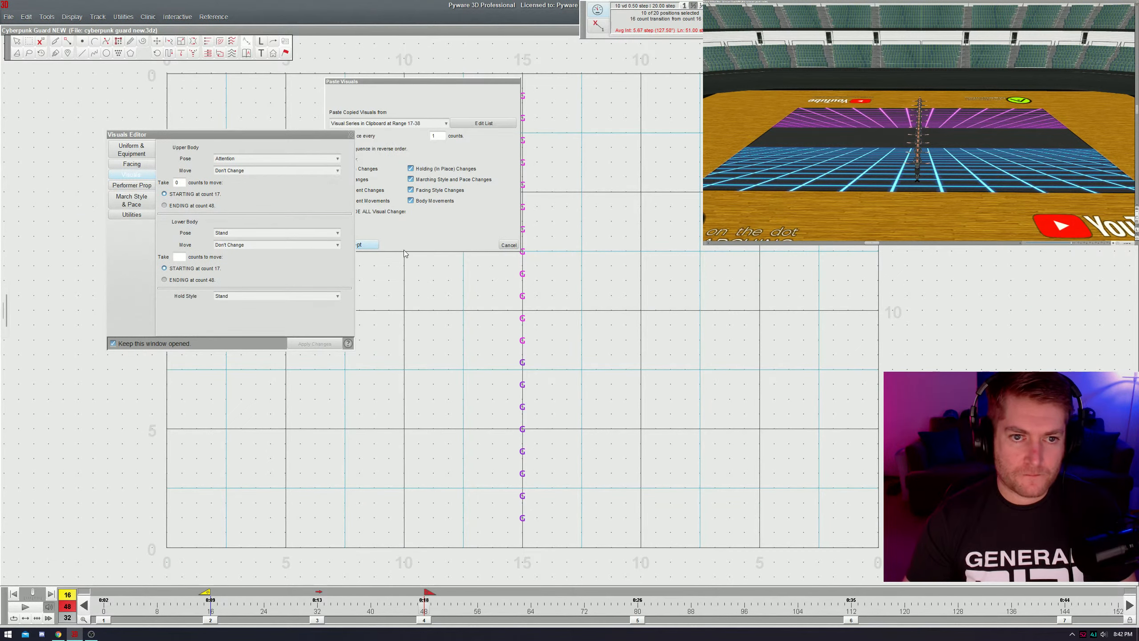
pyautogui.click(370, 245)
pyautogui.press('space')
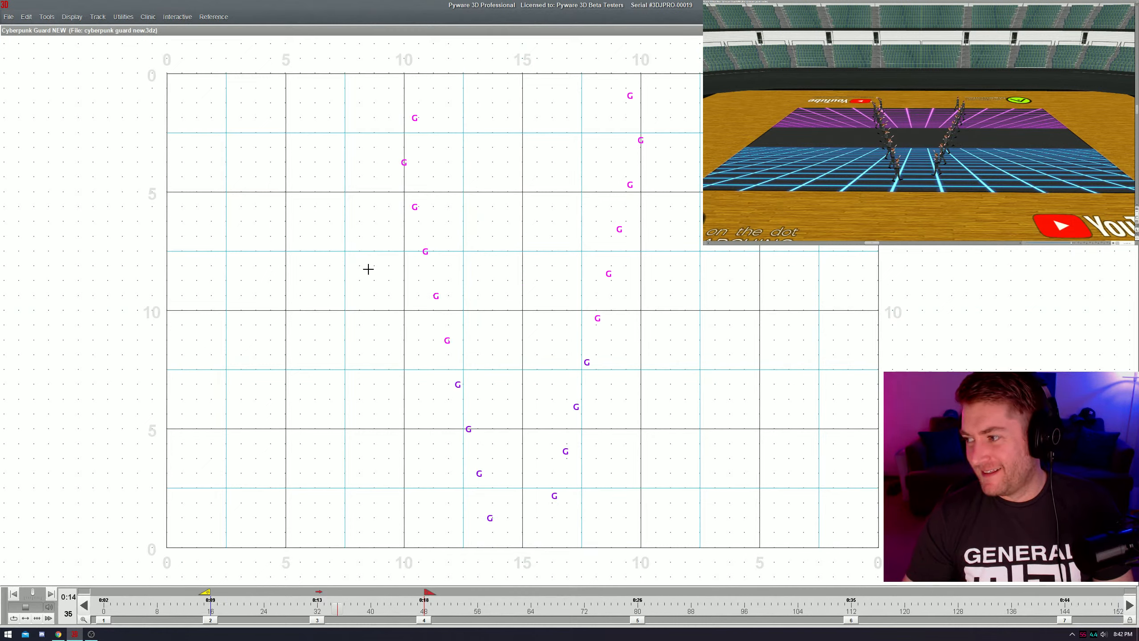
pyautogui.press('space')
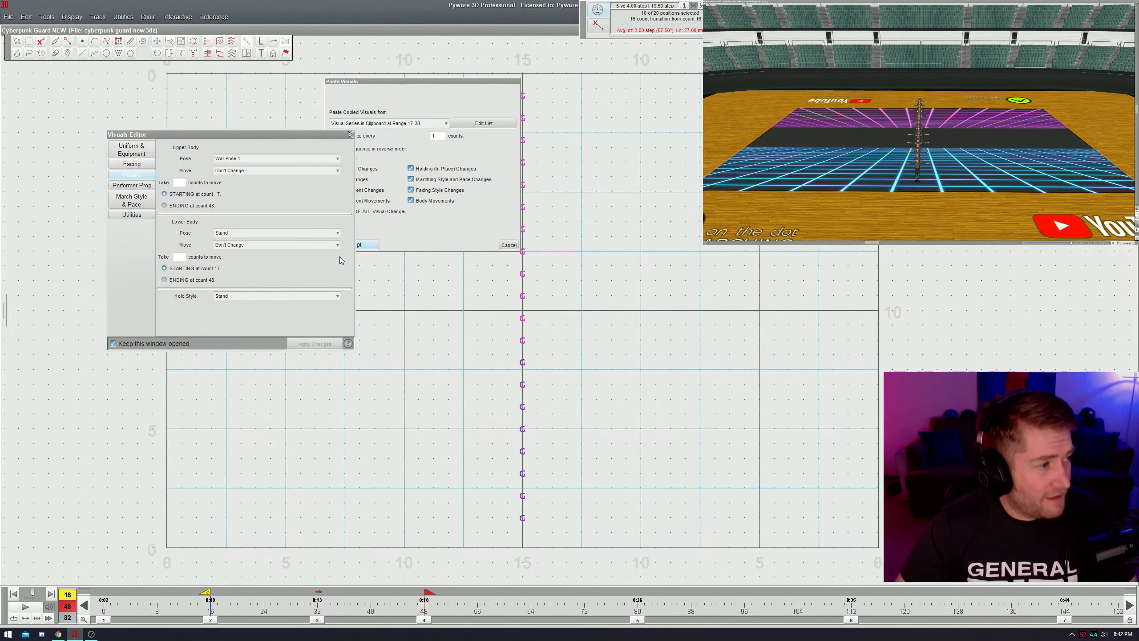
# - Try pasting the range 17-38 visual series every 1 count in reverse order, and check the formation at count 38
pyautogui.moveTo(306, 134); pyautogui.dragTo(209, 129)
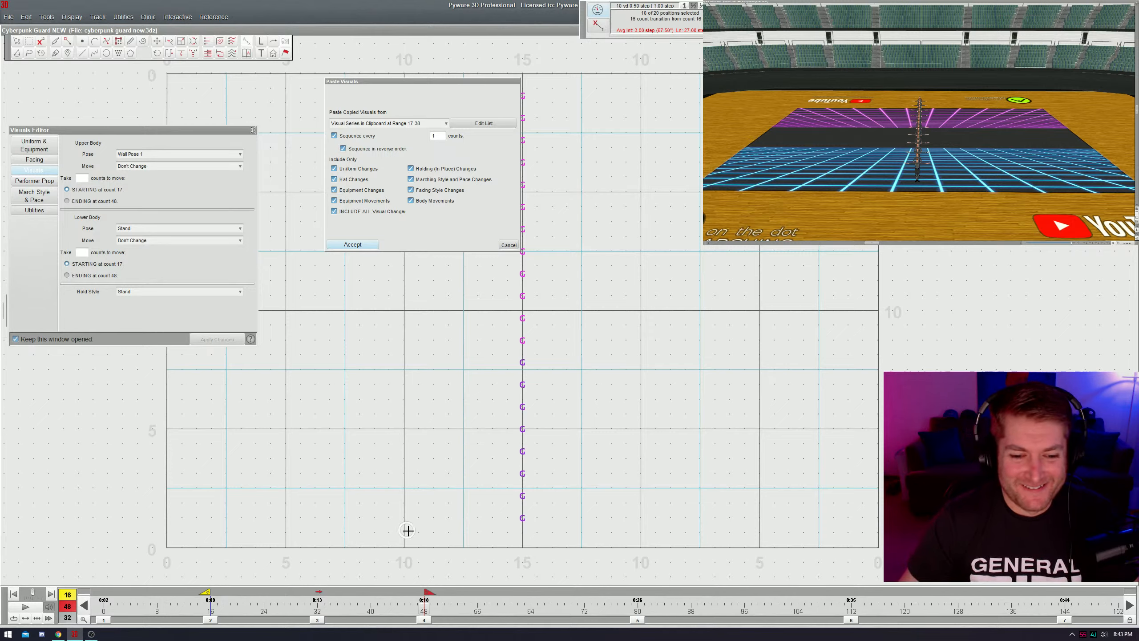
pyautogui.press('Return')
pyautogui.moveTo(426, 596)
pyautogui.mouseDown()
pyautogui.moveTo(324, 605)
pyautogui.moveTo(353, 604)
pyautogui.mouseUp()
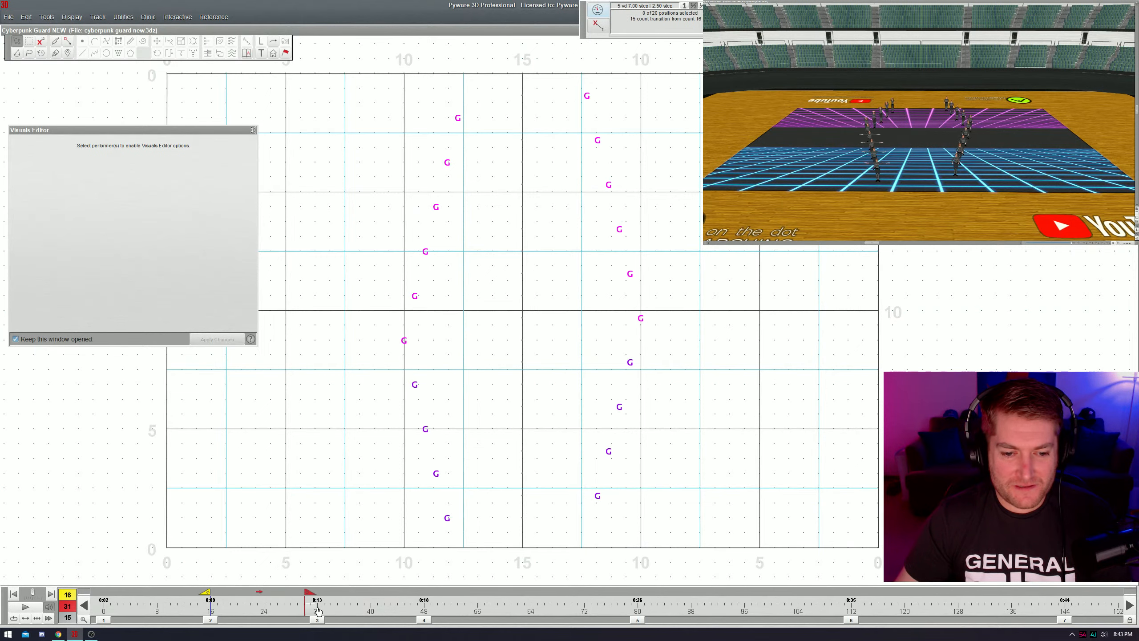
pyautogui.click(363, 612)
pyautogui.click(356, 611)
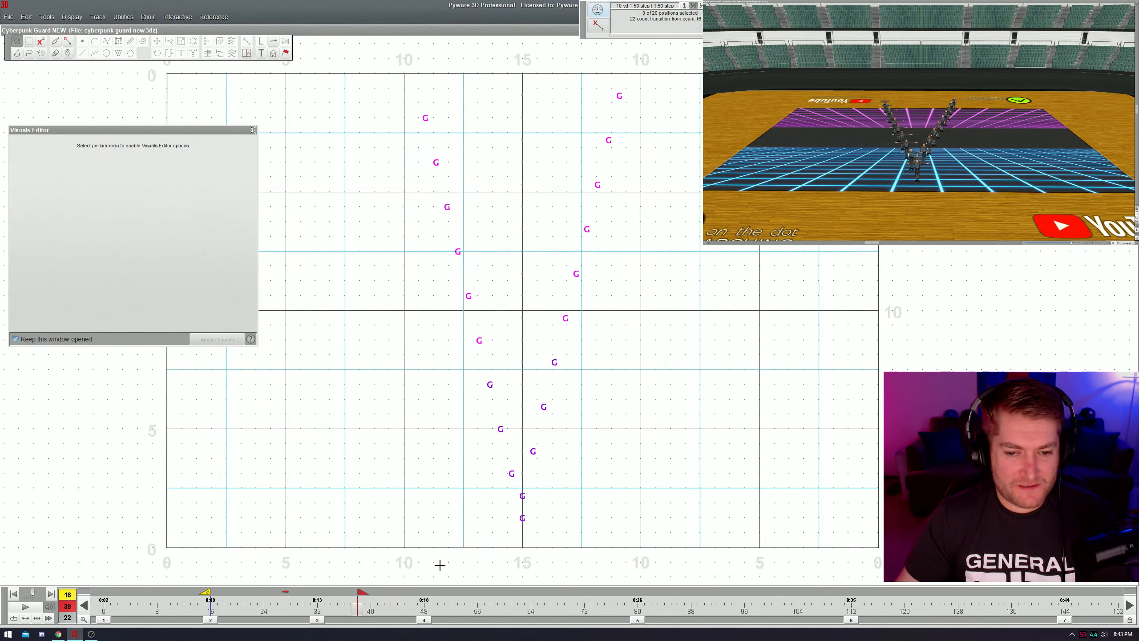
# - Examine the visuals assigned to the two front performers on the line at counts 38 and 48
pyautogui.click(522, 528)
pyautogui.moveTo(496, 516); pyautogui.dragTo(525, 531)
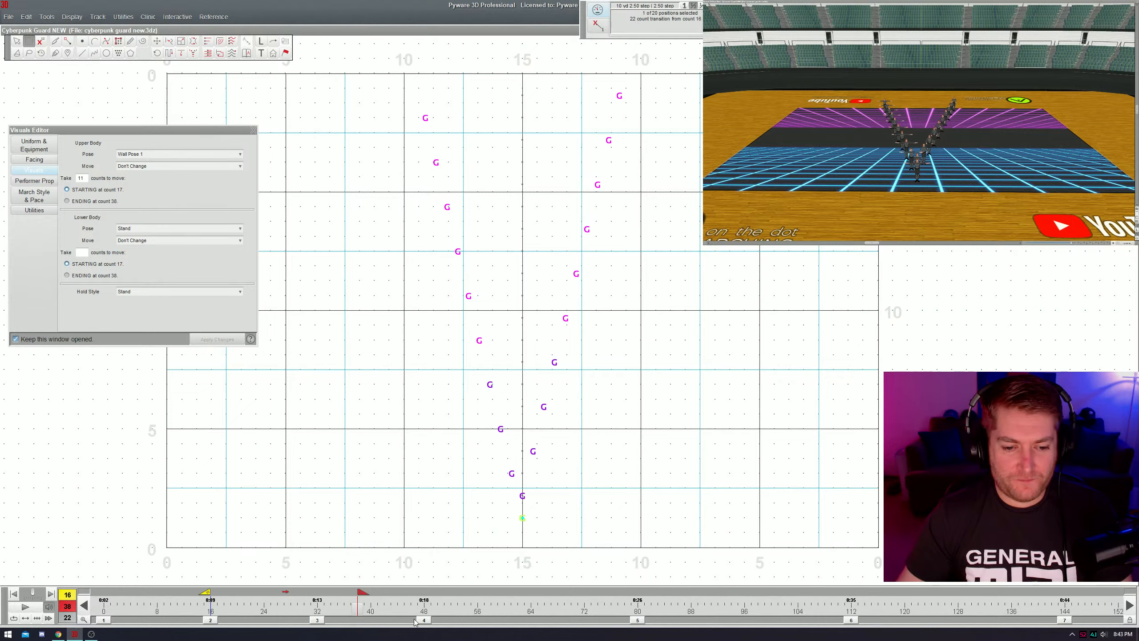
pyautogui.moveTo(365, 595); pyautogui.dragTo(414, 618)
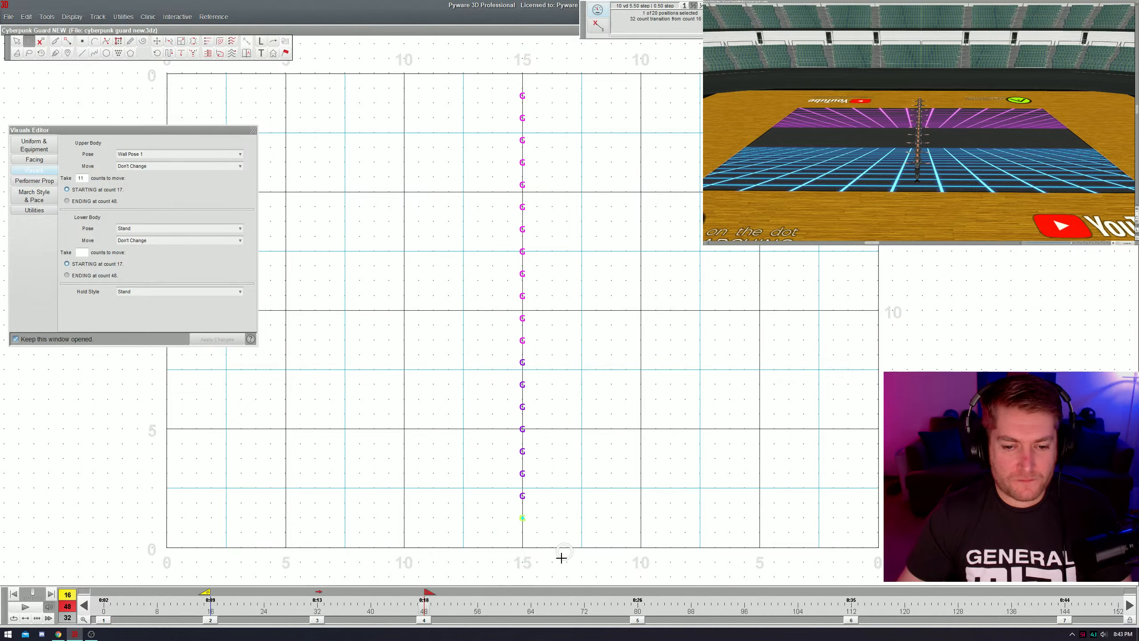
pyautogui.doubleClick(521, 496)
pyautogui.press('m')
pyautogui.press('space')
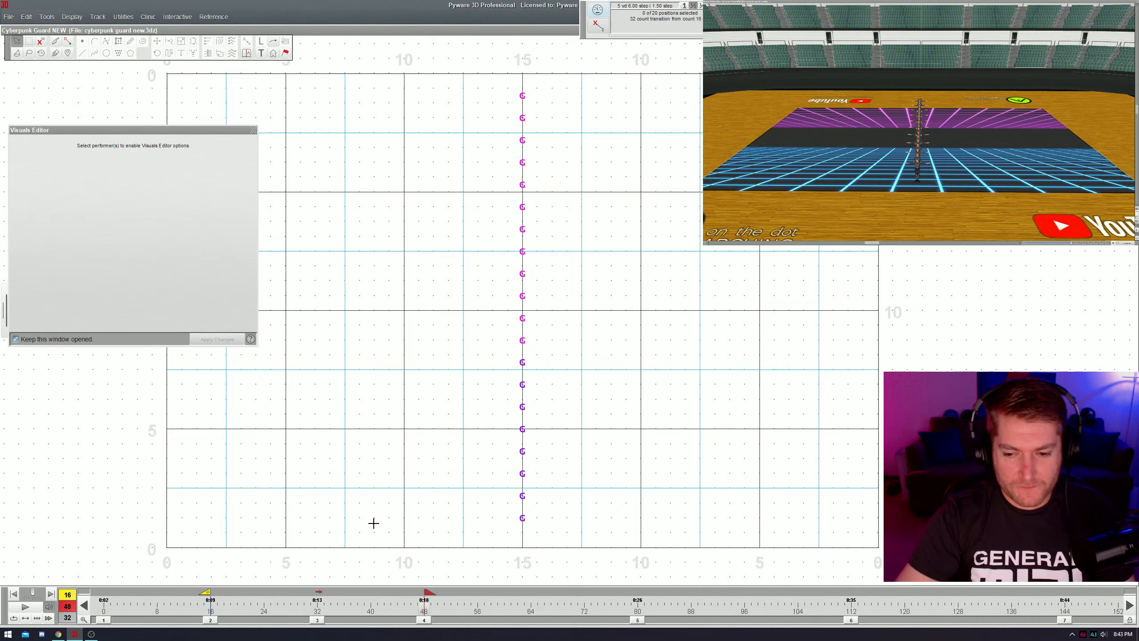
# - Launch the Carnac app
pyautogui.press('super')
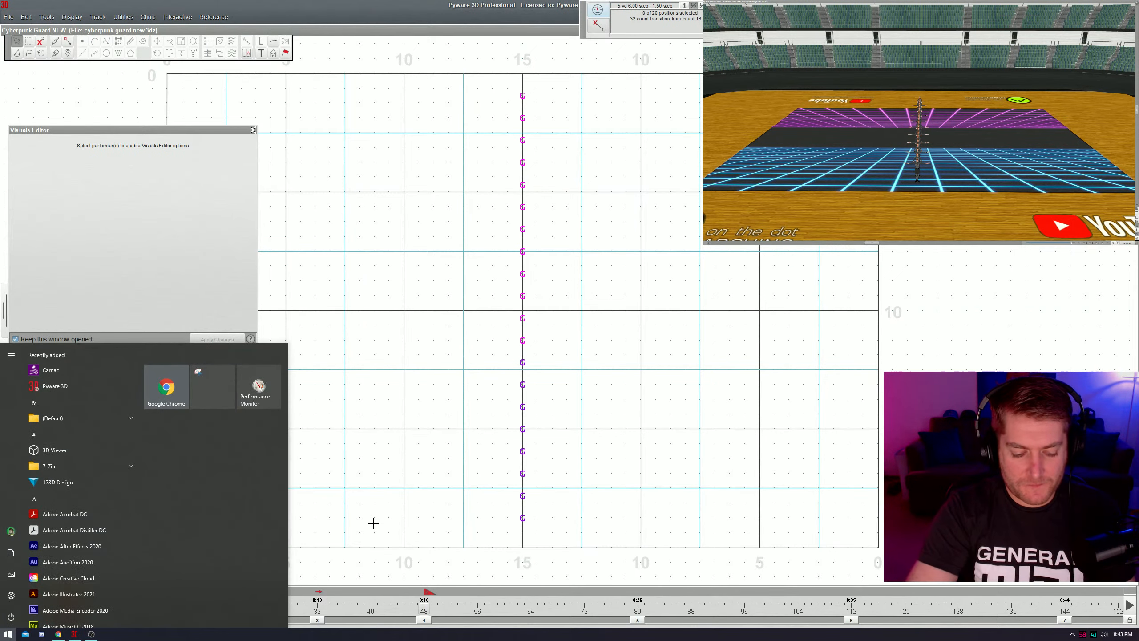
pyautogui.write('carnac')
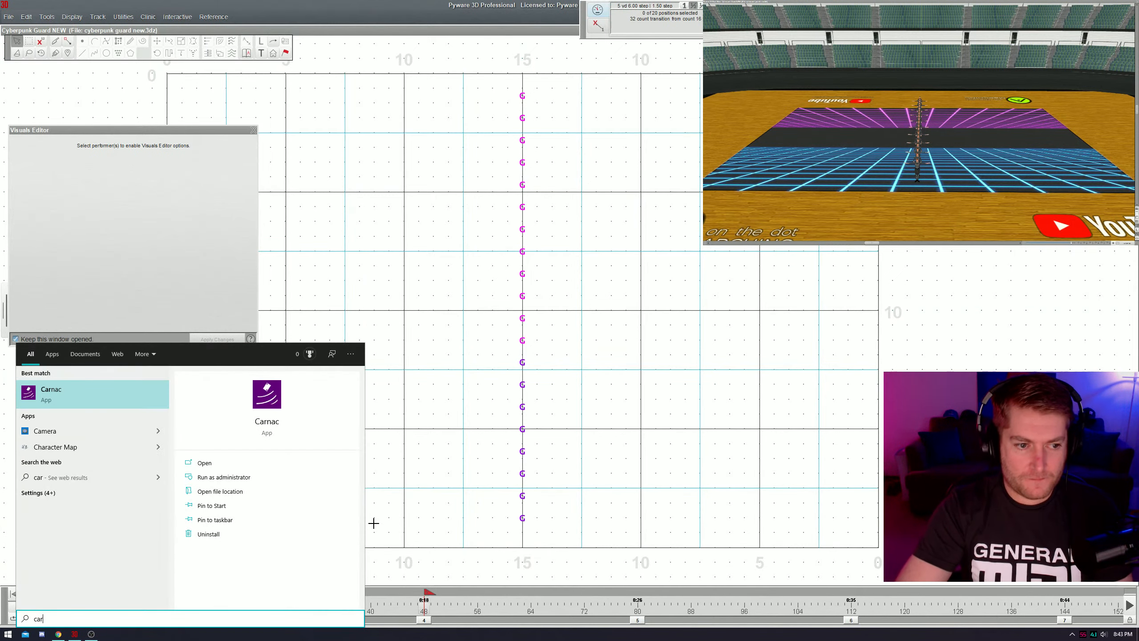
pyautogui.press('Return')
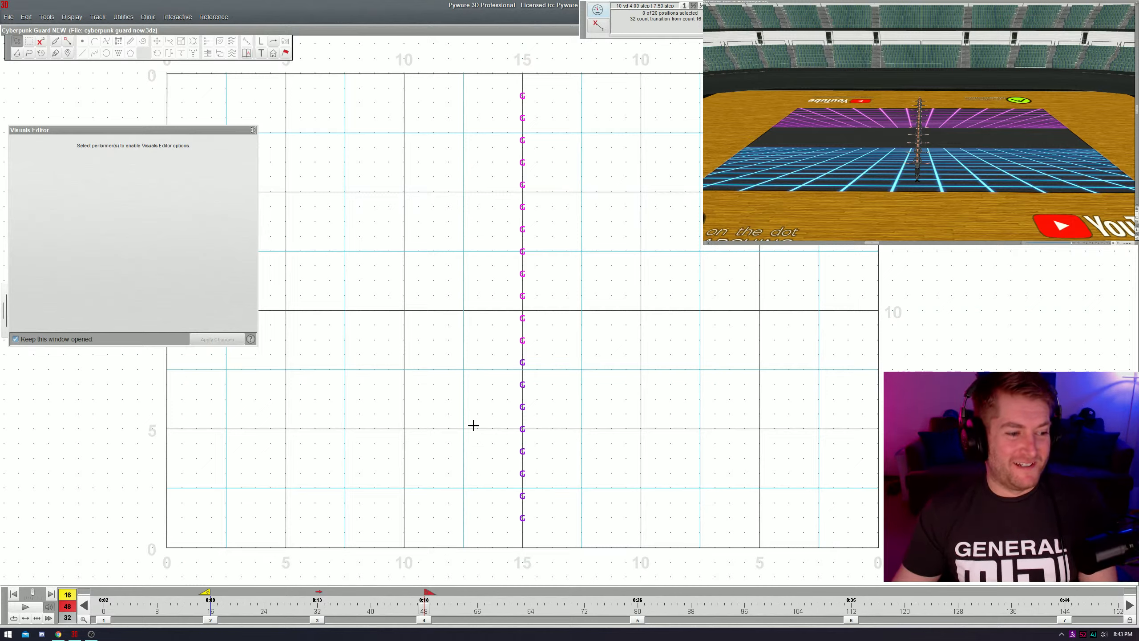
# - Try a deletion with all 20 performers selected at count 48, and undo the last two changes
pyautogui.moveTo(481, 85); pyautogui.dragTo(635, 525)
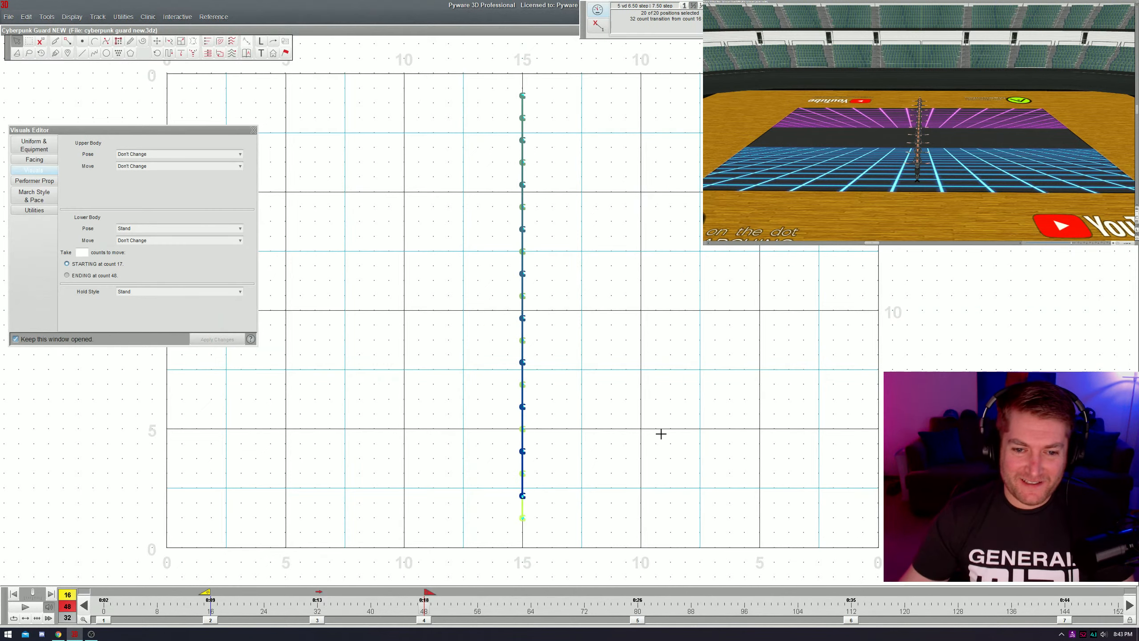
pyautogui.press('Delete')
pyautogui.press('Delete')
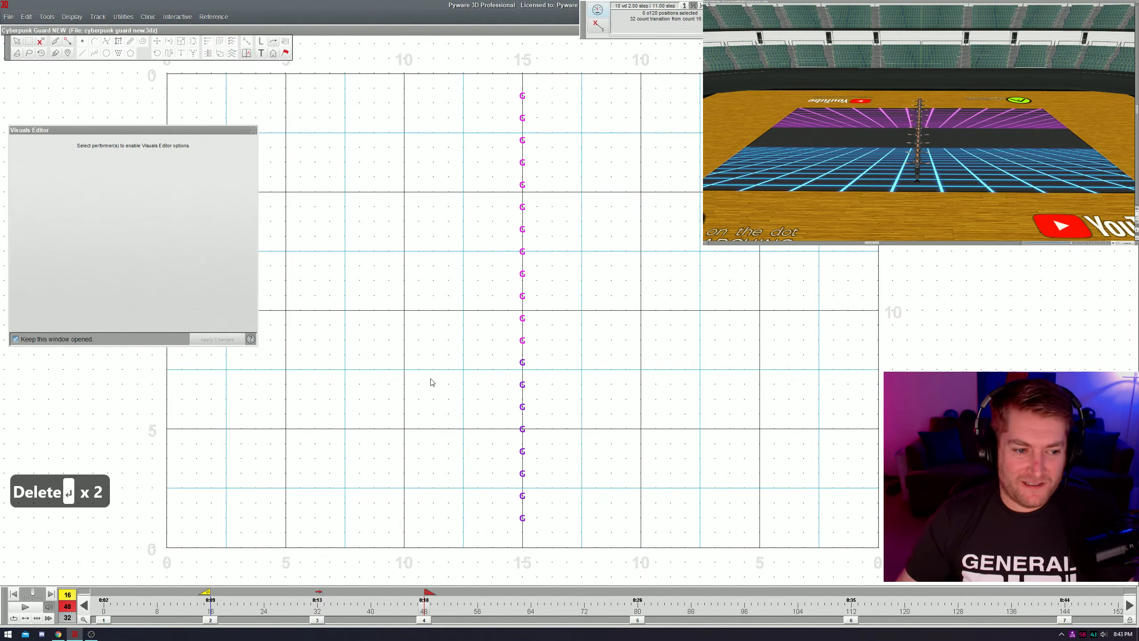
pyautogui.hotkey('ctrl', 'z')
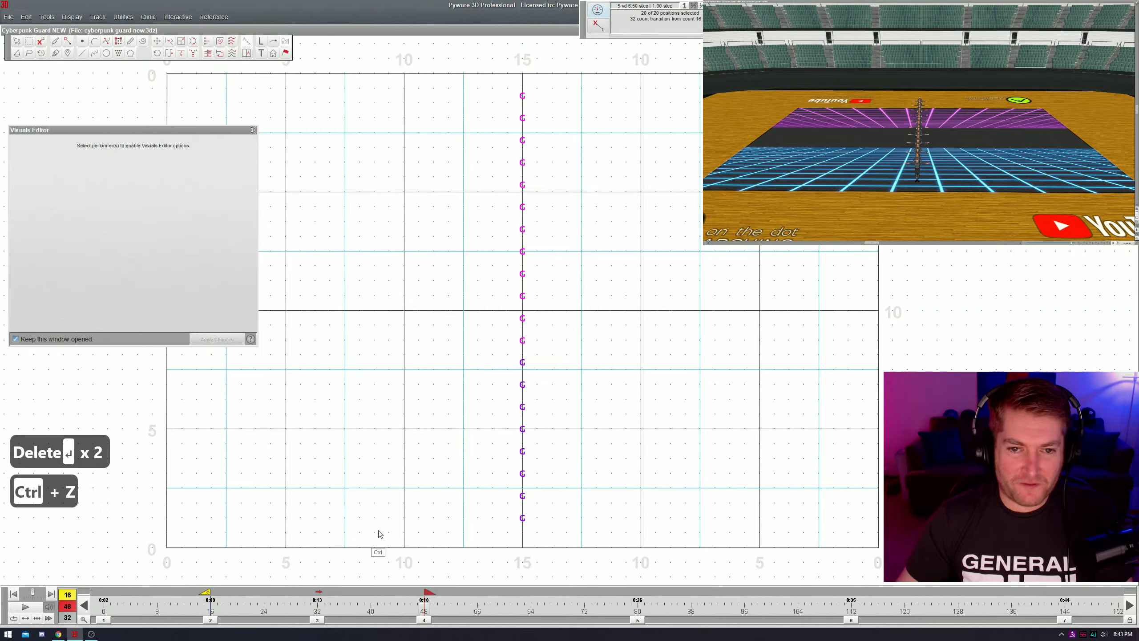
pyautogui.hotkey('ctrl', 'z')
# - Set the upper body pose of all 20 performers to Attention starting at count 17, and preview counts 16 to 48
pyautogui.click(316, 618)
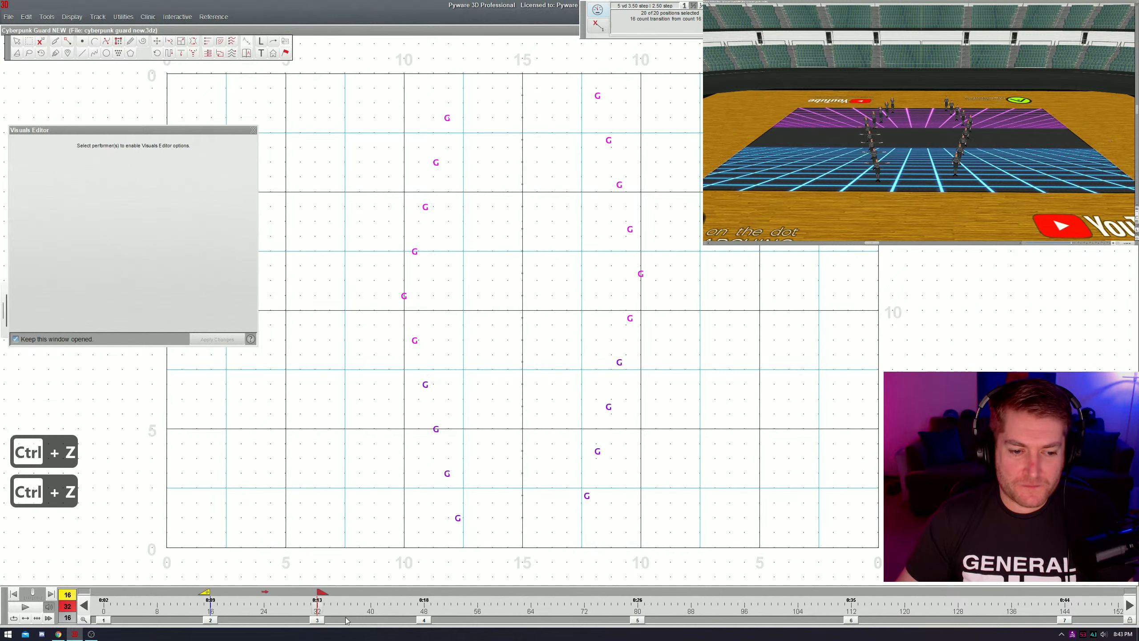
pyautogui.hotkey('ctrl', 'space')
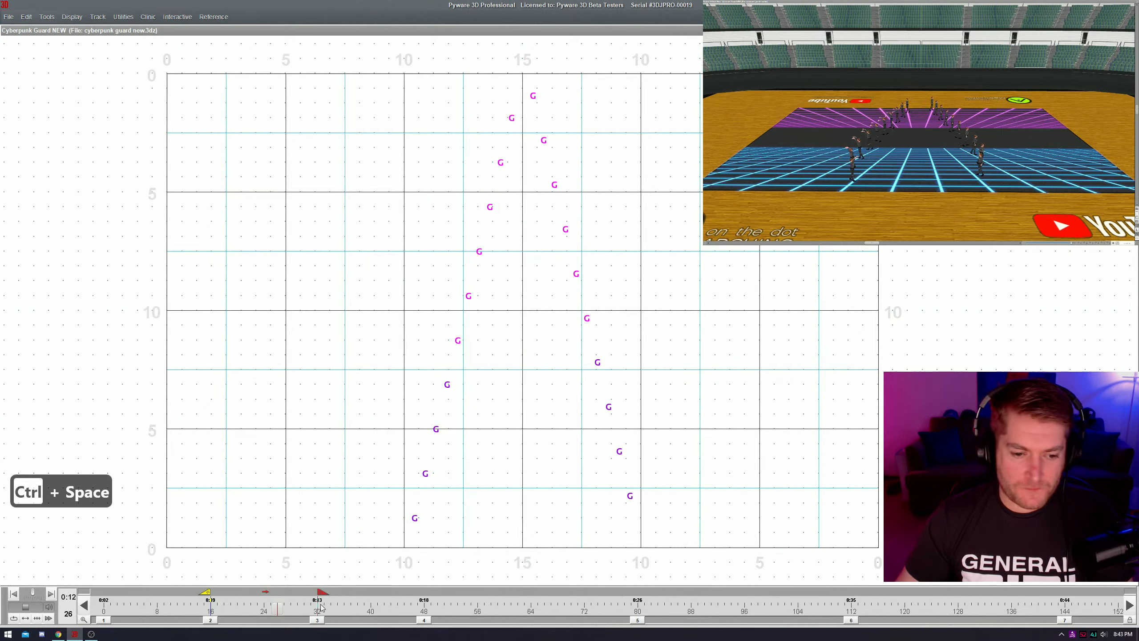
pyautogui.moveTo(318, 602); pyautogui.dragTo(424, 604)
pyautogui.moveTo(448, 151); pyautogui.dragTo(641, 458)
pyautogui.click(159, 153)
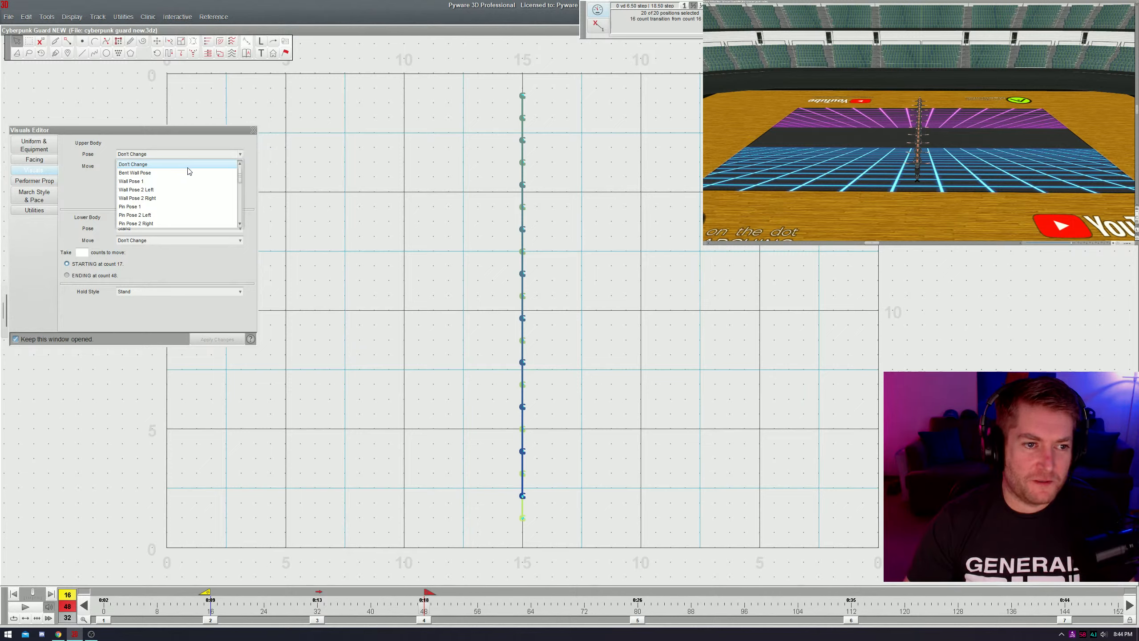
pyautogui.scroll(-6, 197, 172)
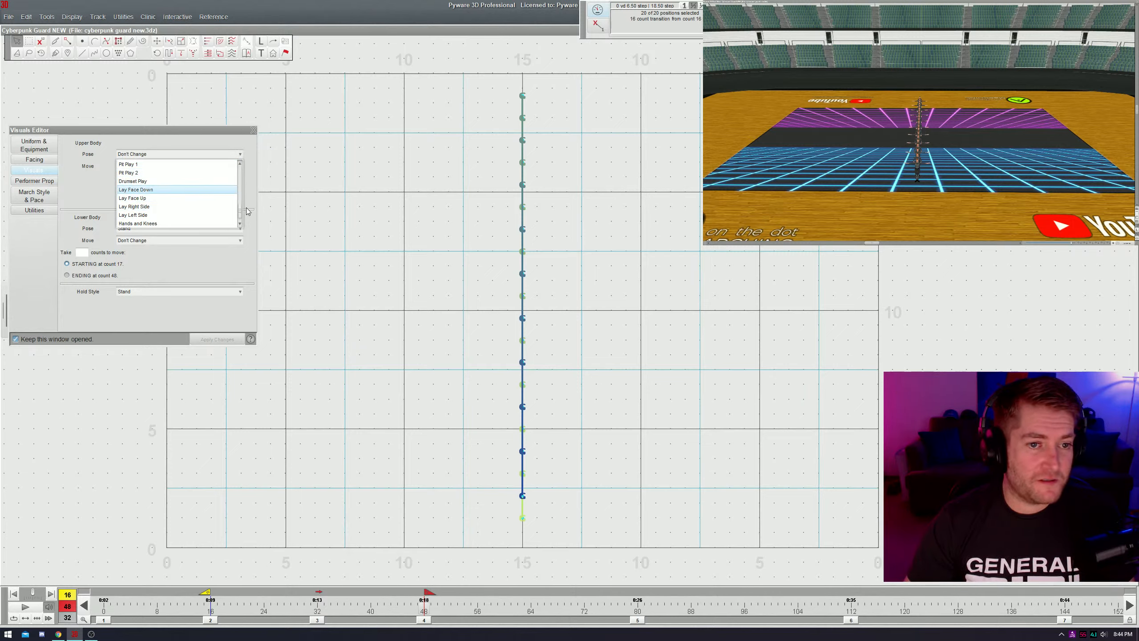
pyautogui.moveTo(240, 216)
pyautogui.mouseDown()
pyautogui.moveTo(241, 178)
pyautogui.moveTo(242, 199)
pyautogui.mouseUp()
pyautogui.click(206, 206)
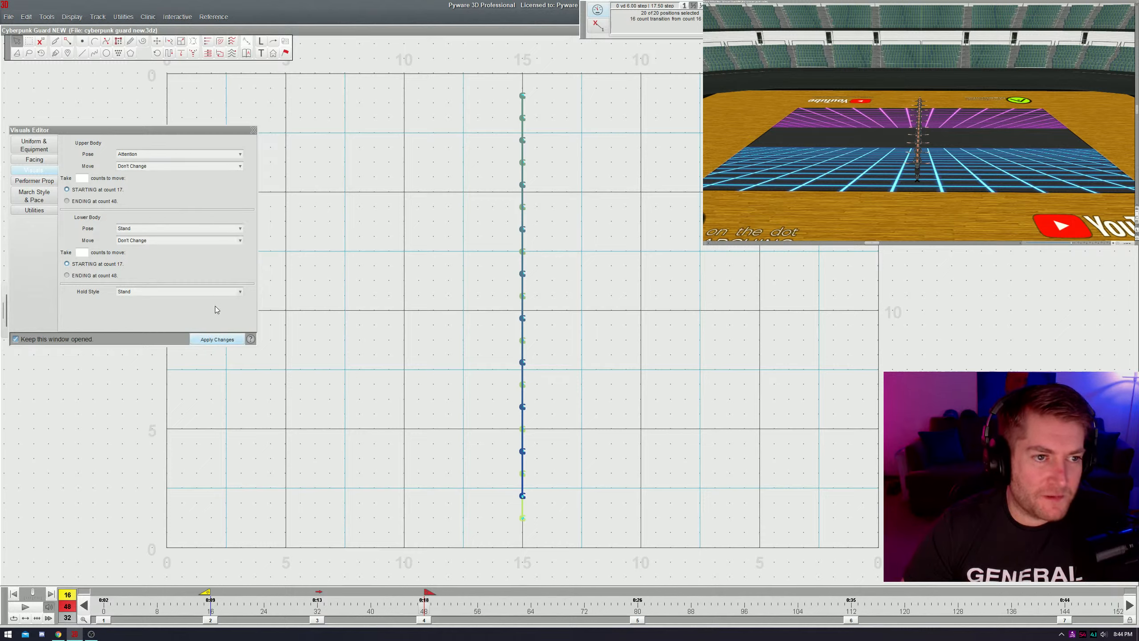
pyautogui.click(217, 338)
pyautogui.hotkey('ctrl', 'space')
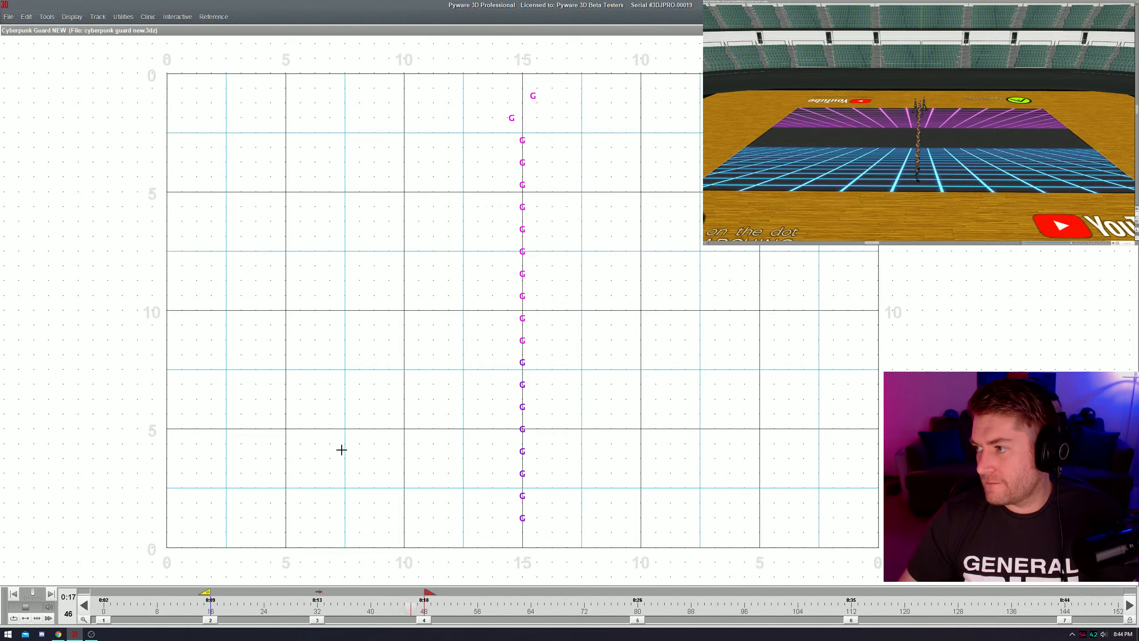
# - Turn all 20 performers to a fixed facing direction of 0 over 4 counts starting at count 13, and preview it
pyautogui.moveTo(432, 596); pyautogui.dragTo(183, 615)
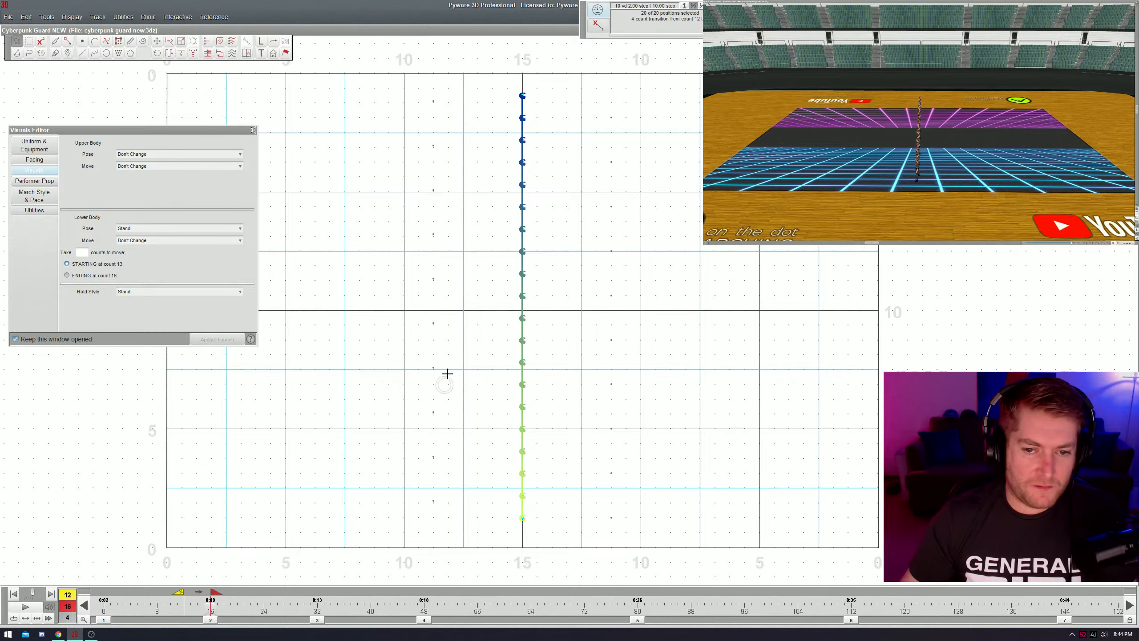
pyautogui.moveTo(436, 214); pyautogui.dragTo(585, 433)
pyautogui.click(39, 160)
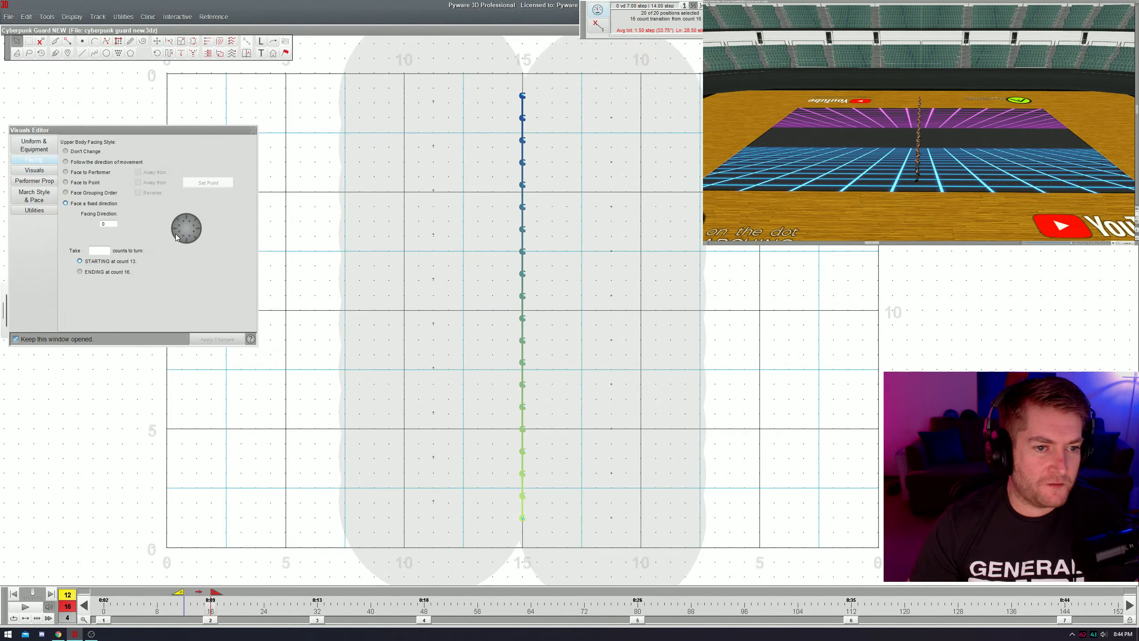
pyautogui.click(190, 241)
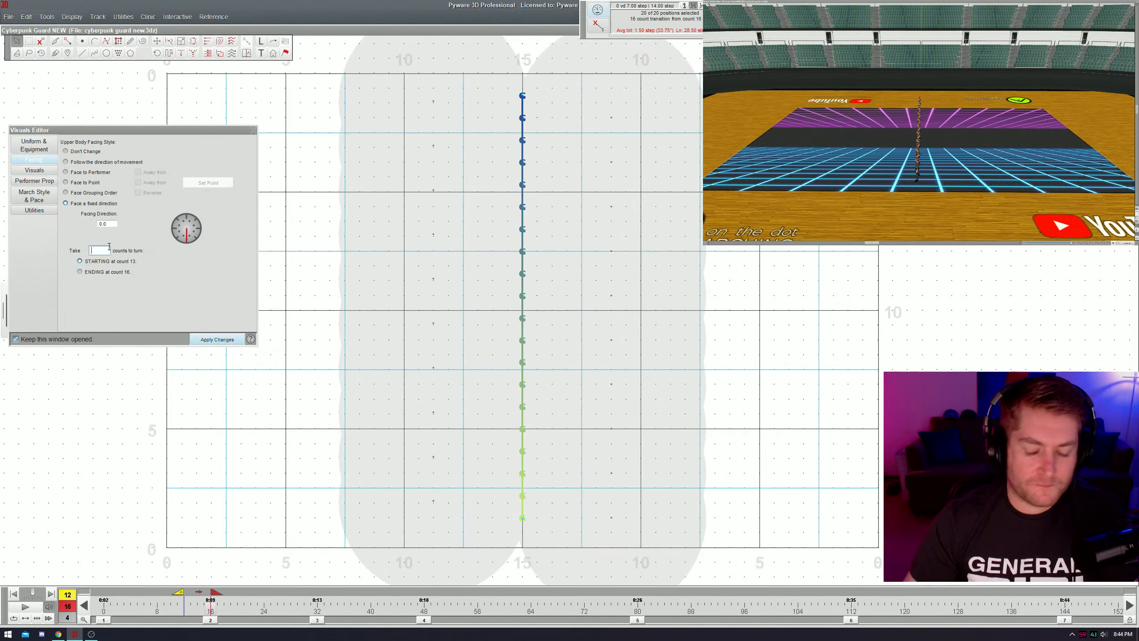
pyautogui.write('4')
pyautogui.press('Return')
pyautogui.hotkey('ctrl', 'space')
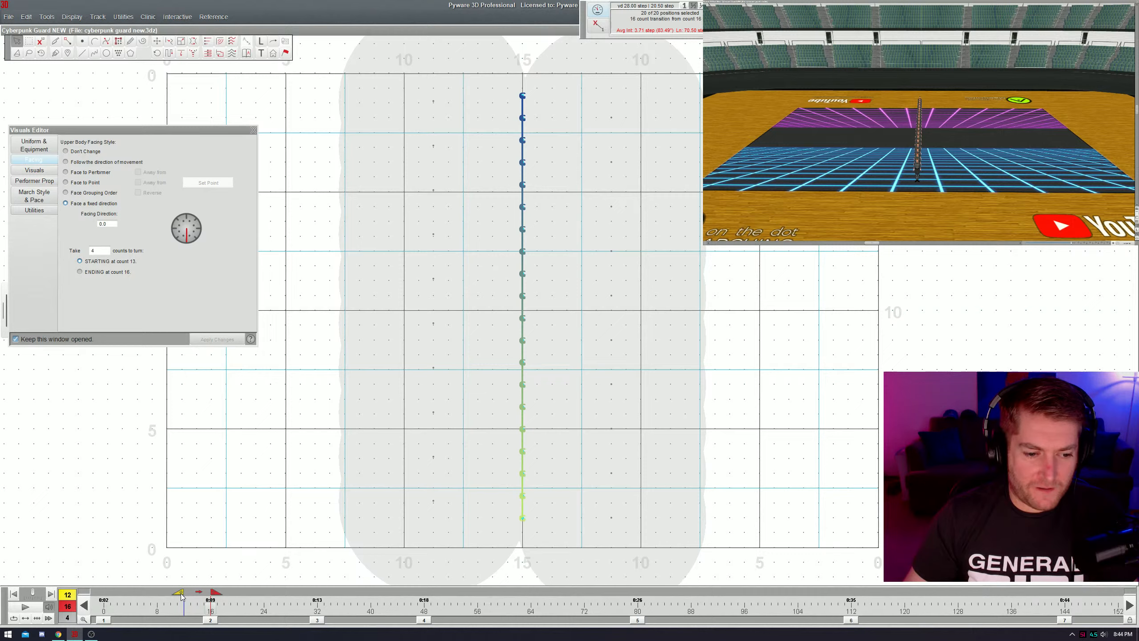
# - Set the transition range to counts 16 to 27 and select only the front performer of the left diagonal
pyautogui.click(318, 620)
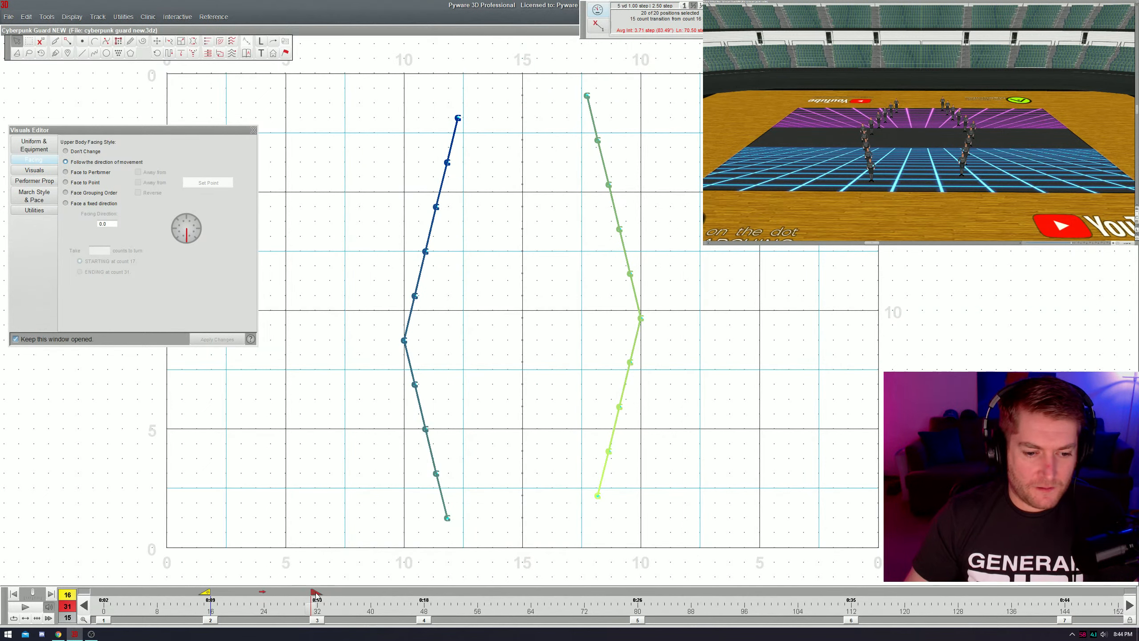
pyautogui.moveTo(317, 595); pyautogui.dragTo(282, 600)
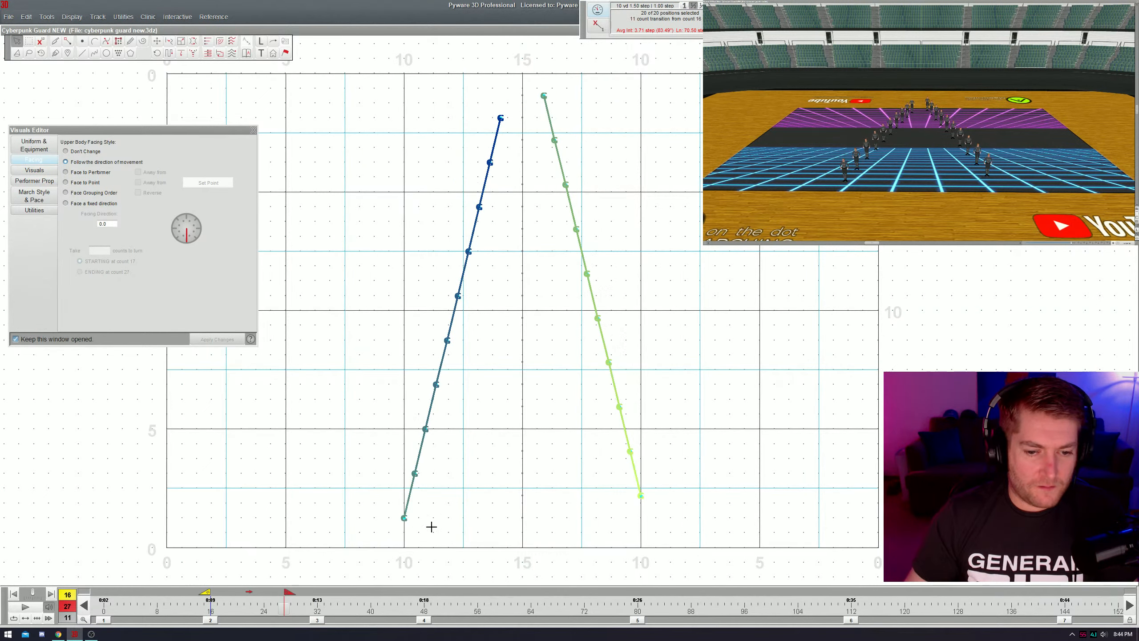
pyautogui.click(447, 514)
pyautogui.press('F1')
pyautogui.moveTo(432, 503); pyautogui.dragTo(363, 542)
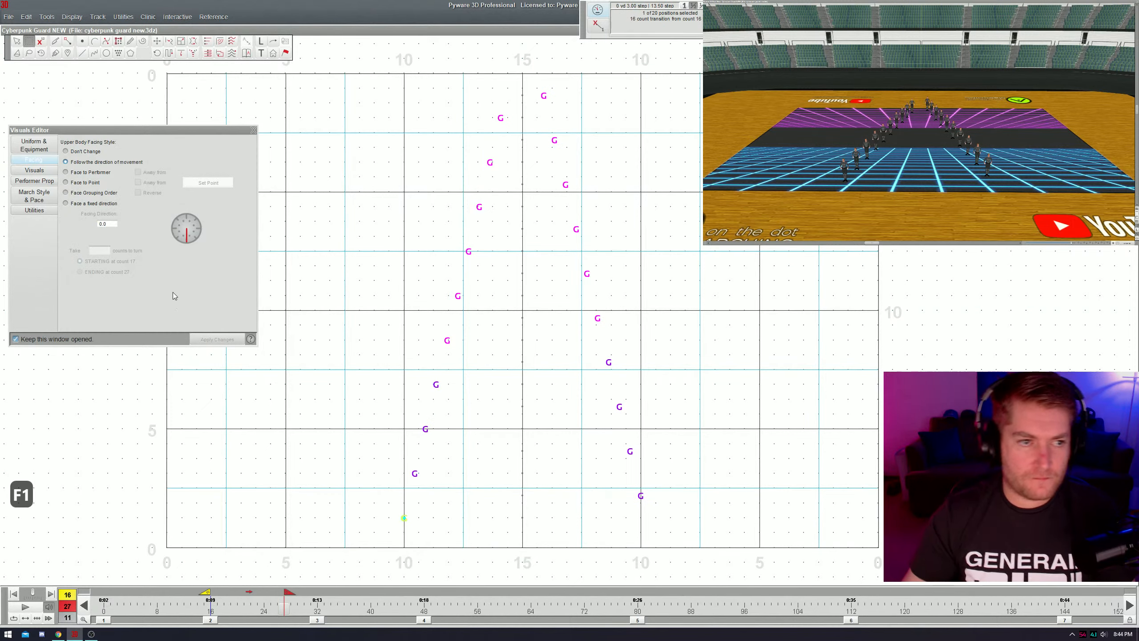
# - Set the selected performer's upper body pose to T Pose 2 over 11 counts starting at count 17, and preview it
pyautogui.click(35, 170)
pyautogui.click(193, 154)
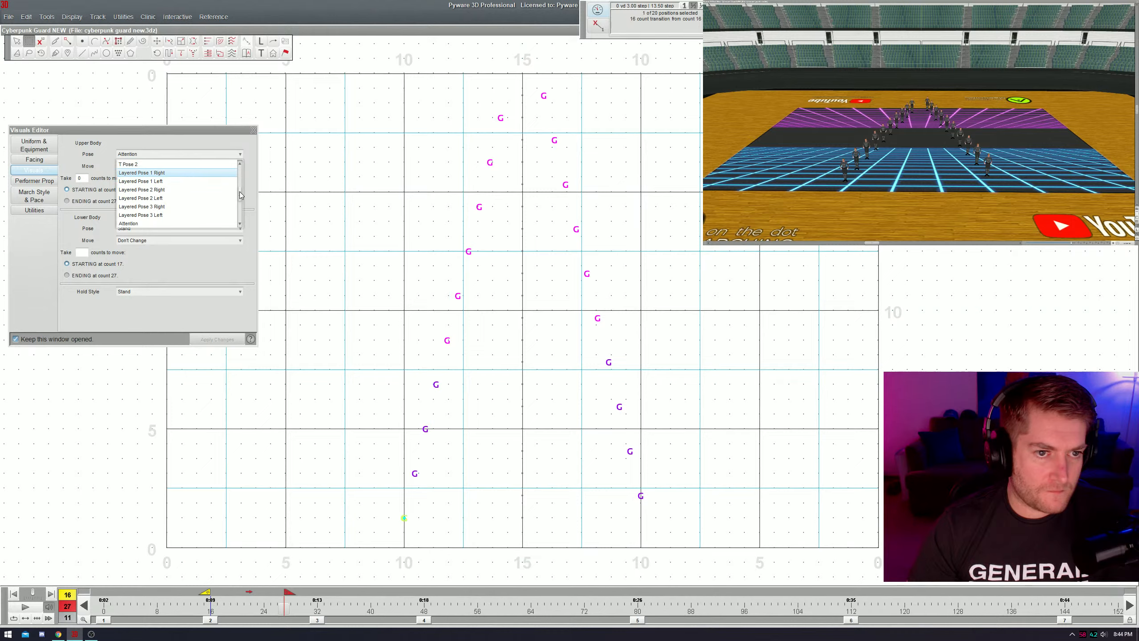
pyautogui.click(242, 209)
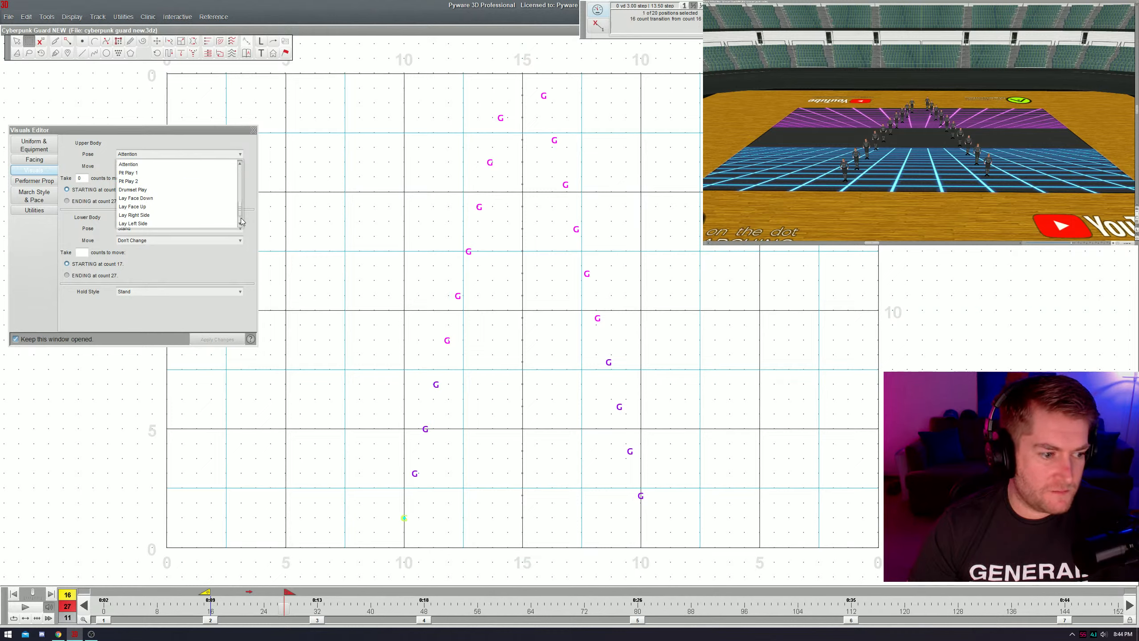
pyautogui.scroll(5, 242, 217)
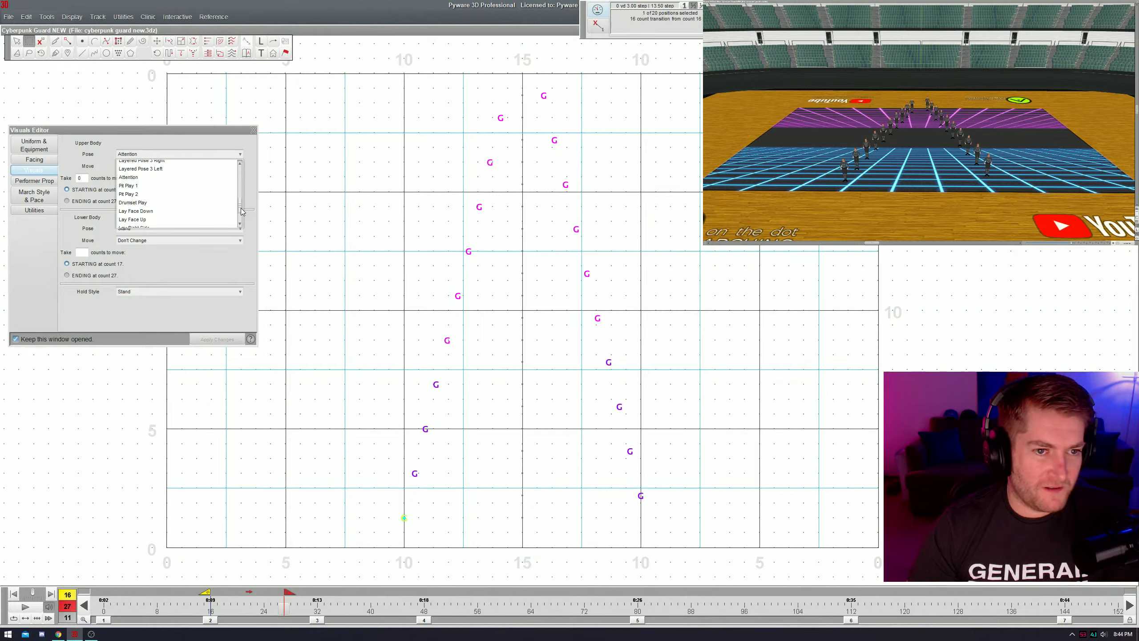
pyautogui.scroll(1, 242, 181)
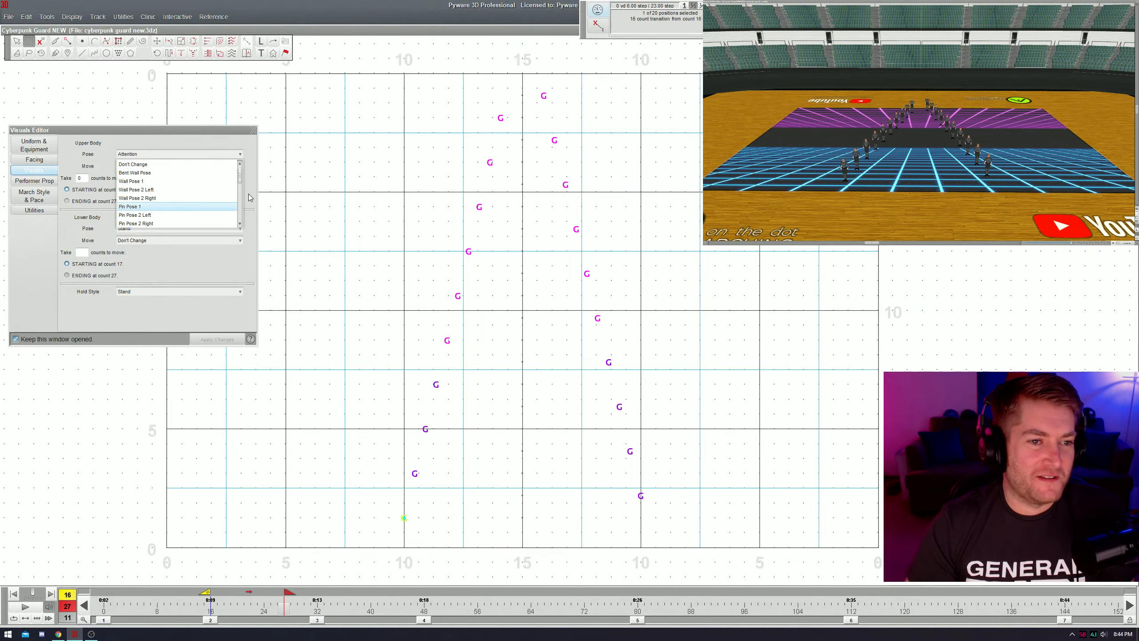
pyautogui.scroll(-1, 241, 181)
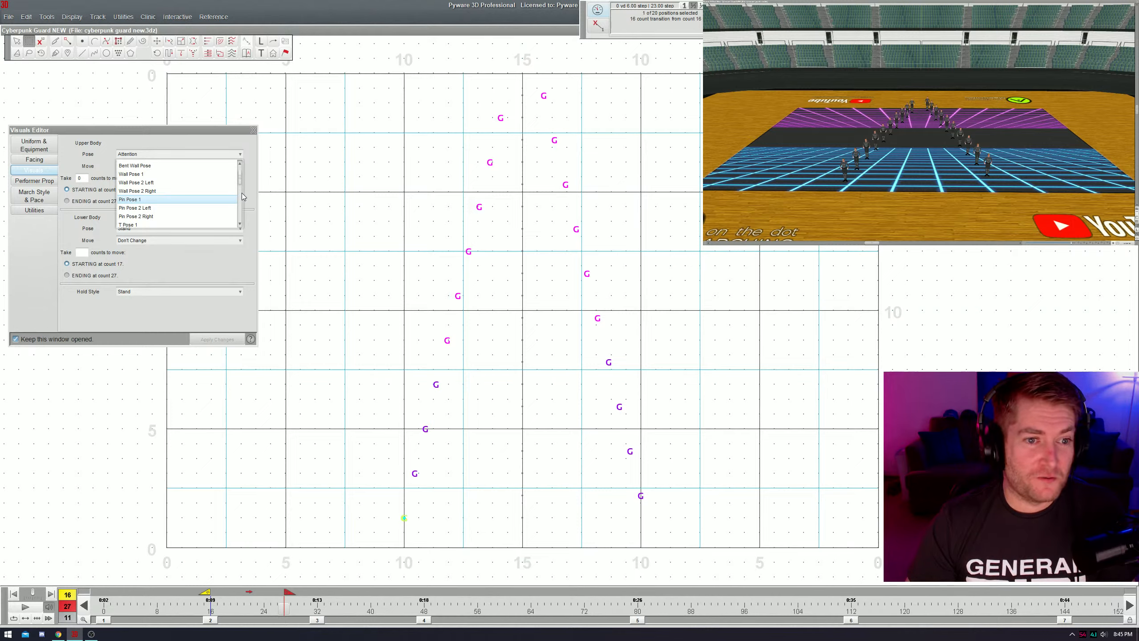
pyautogui.scroll(-6, 242, 181)
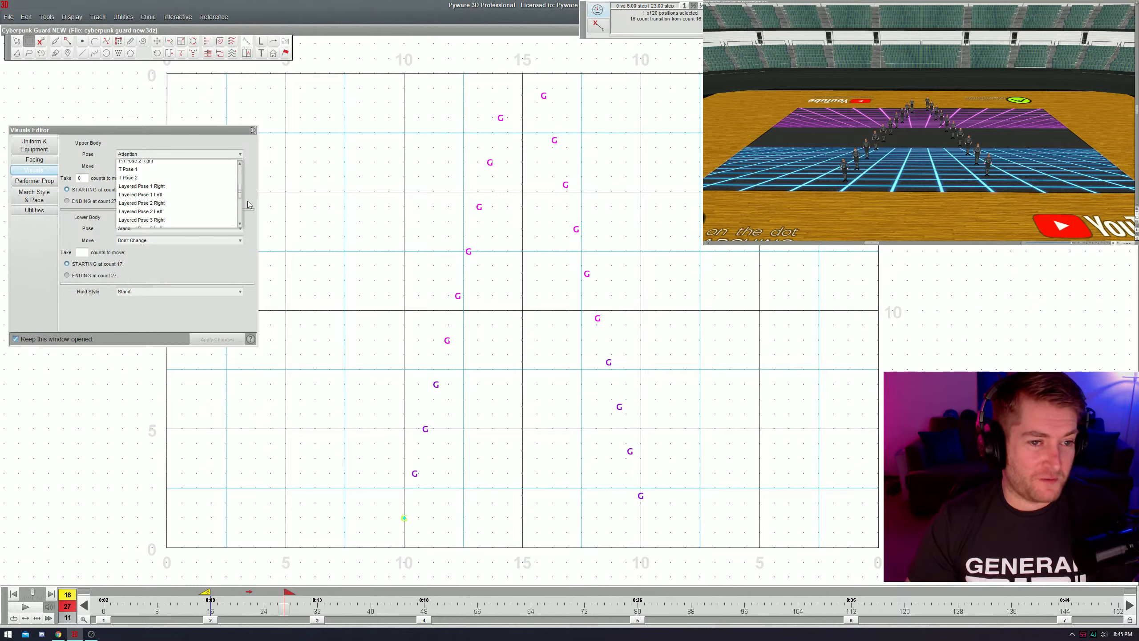
pyautogui.scroll(7, 243, 202)
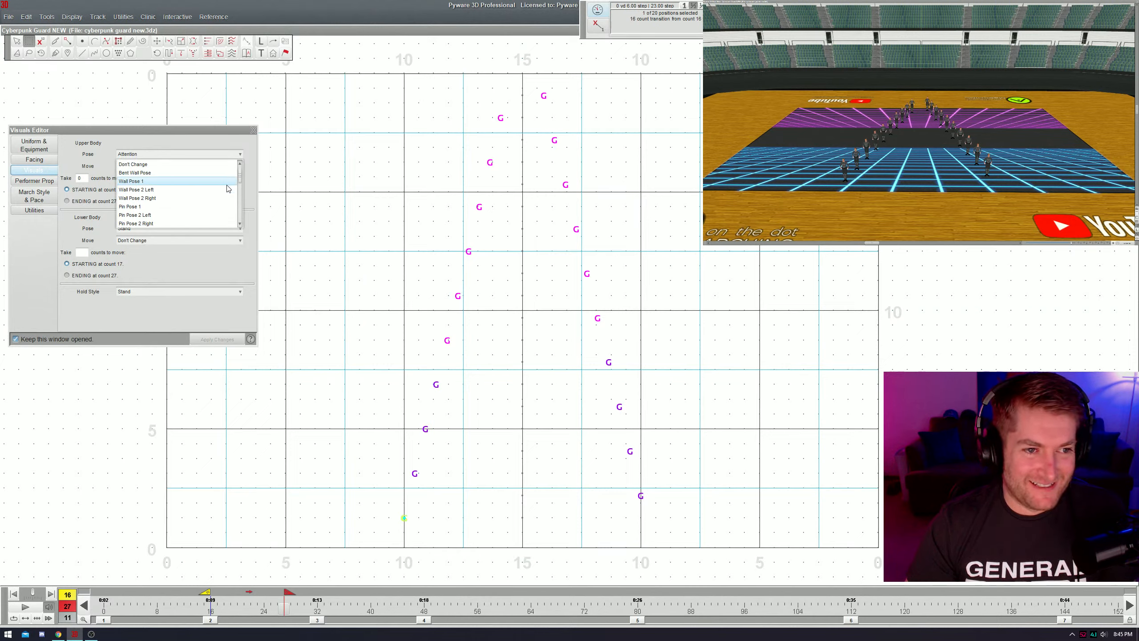
pyautogui.scroll(-3, 238, 191)
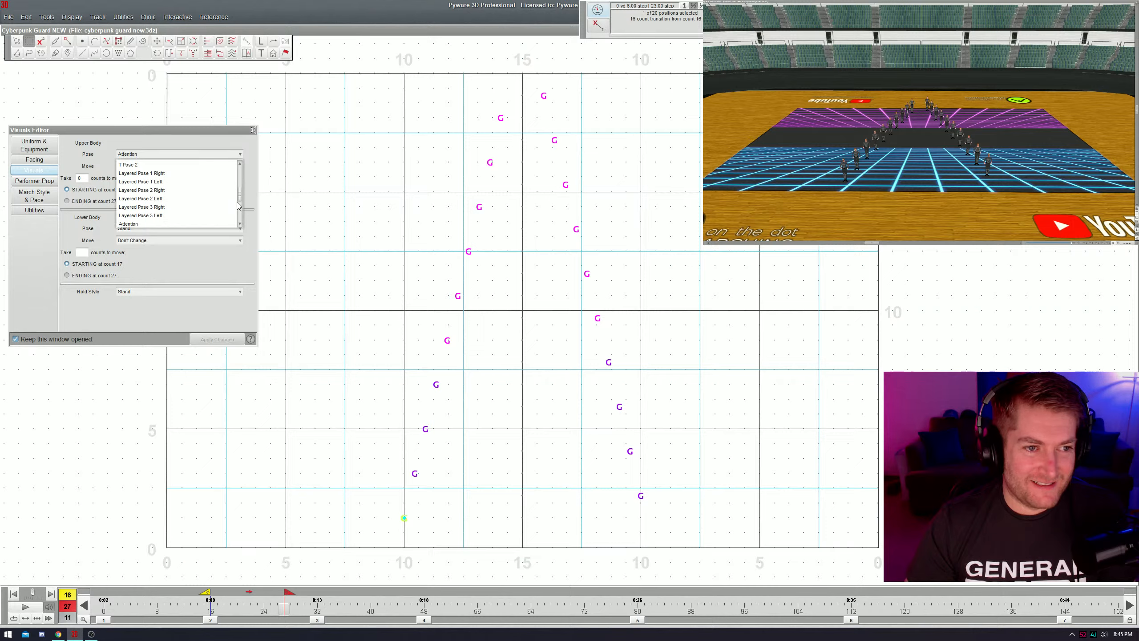
pyautogui.click(218, 192)
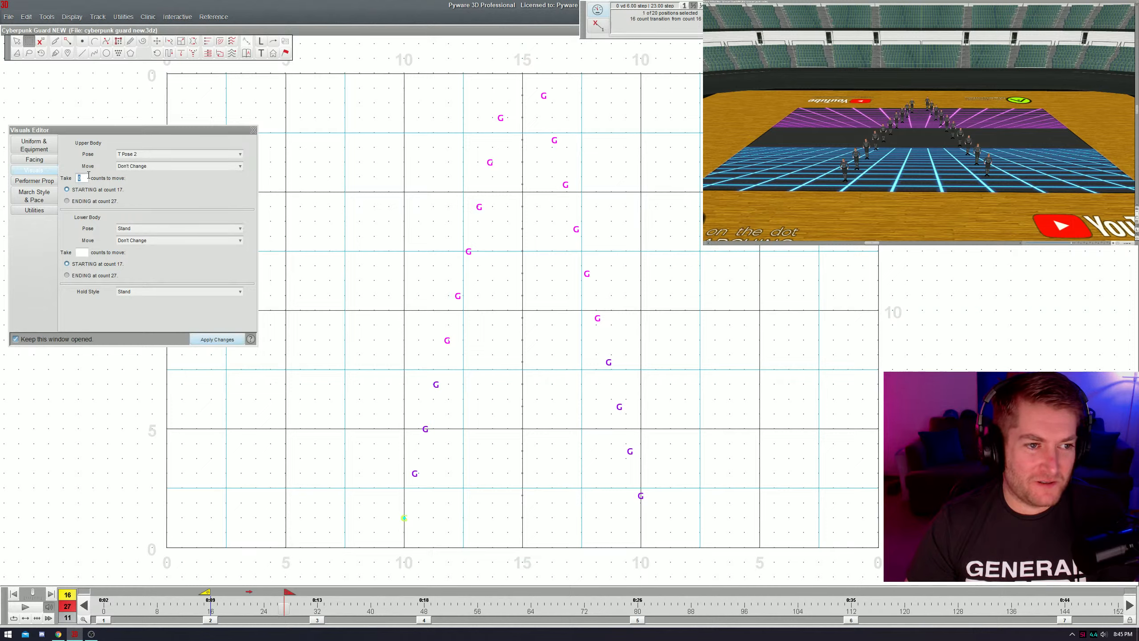
pyautogui.write('11')
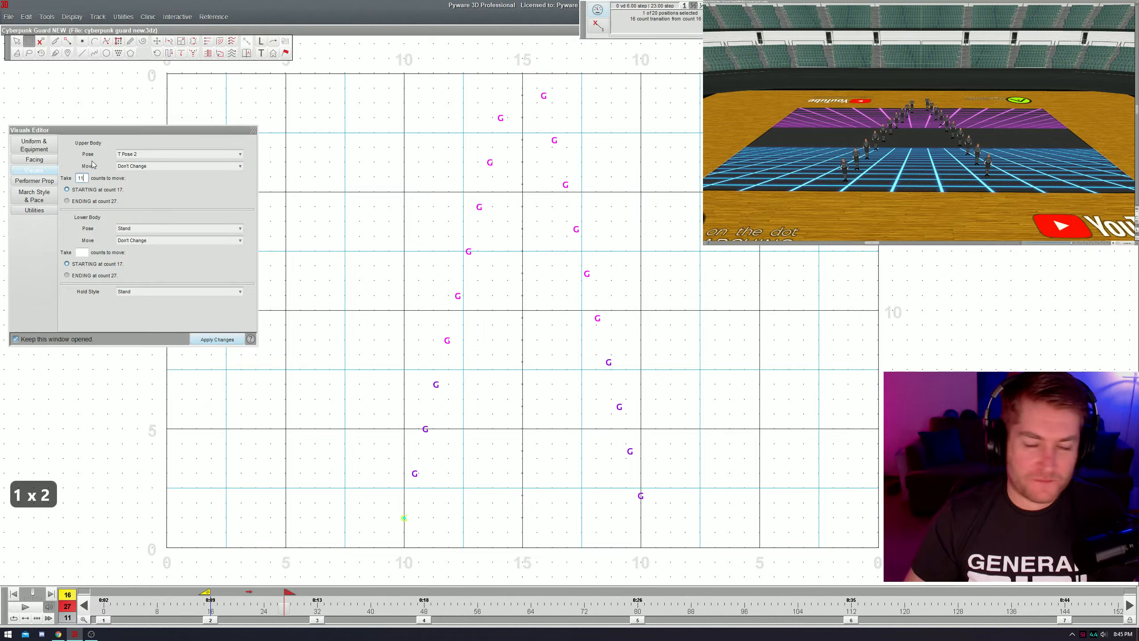
pyautogui.press('Return')
pyautogui.hotkey('ctrl', 'space')
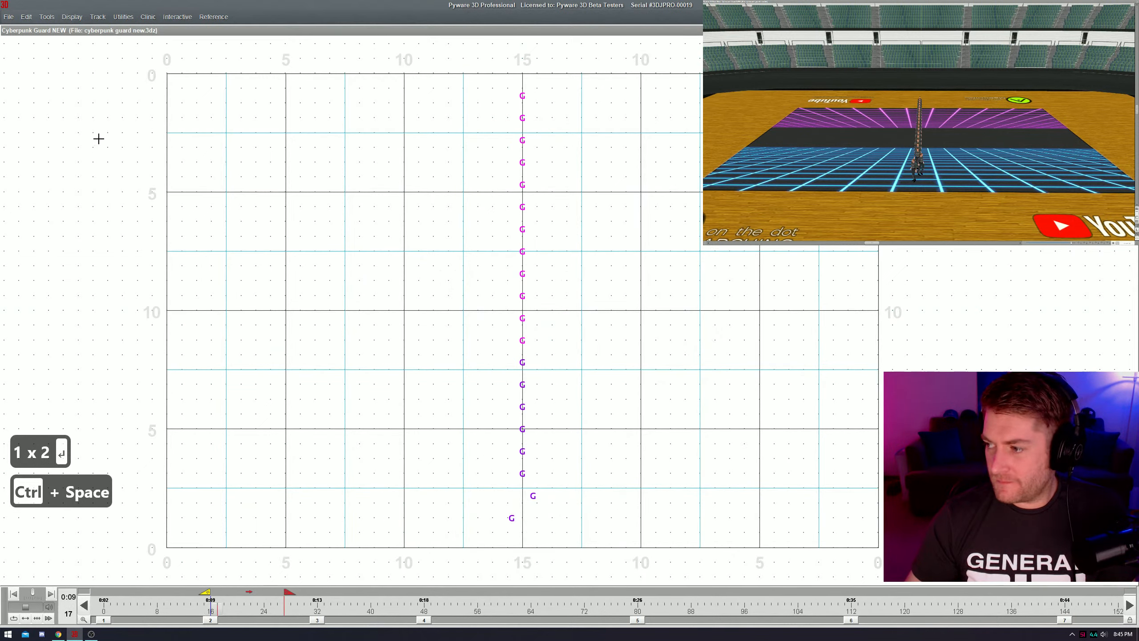
pyautogui.hotkey('ctrl', 'space')
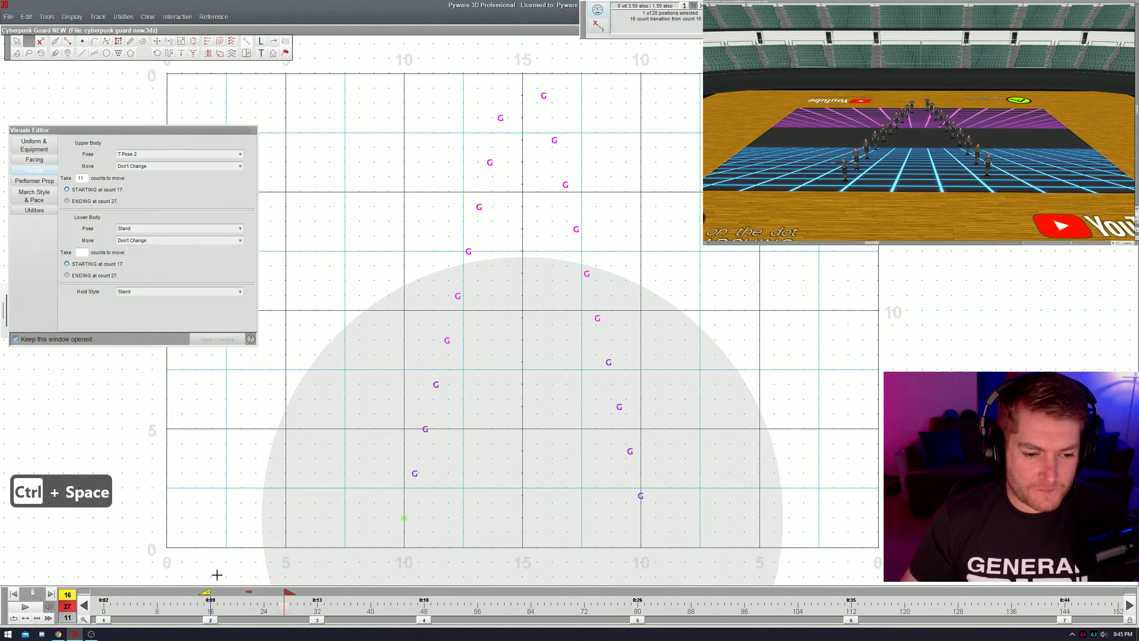
# - For counts 27 to 33, set the performer's upper body pose to Hands and Knees over 6 counts starting at count 28
pyautogui.click(321, 614)
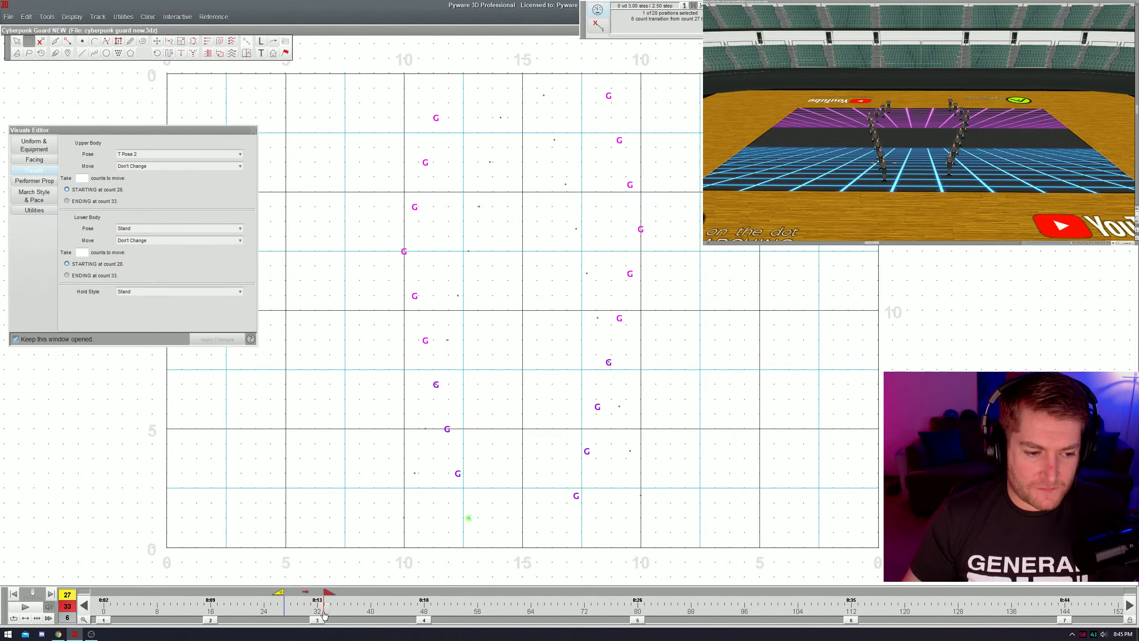
pyautogui.click(215, 154)
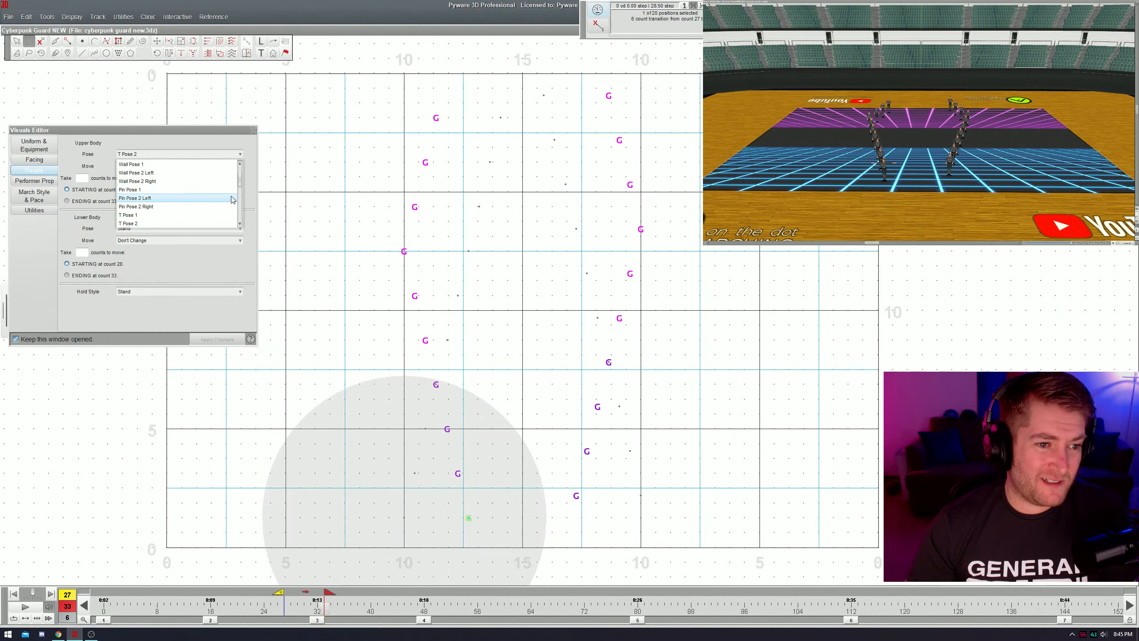
pyautogui.scroll(-6, 245, 190)
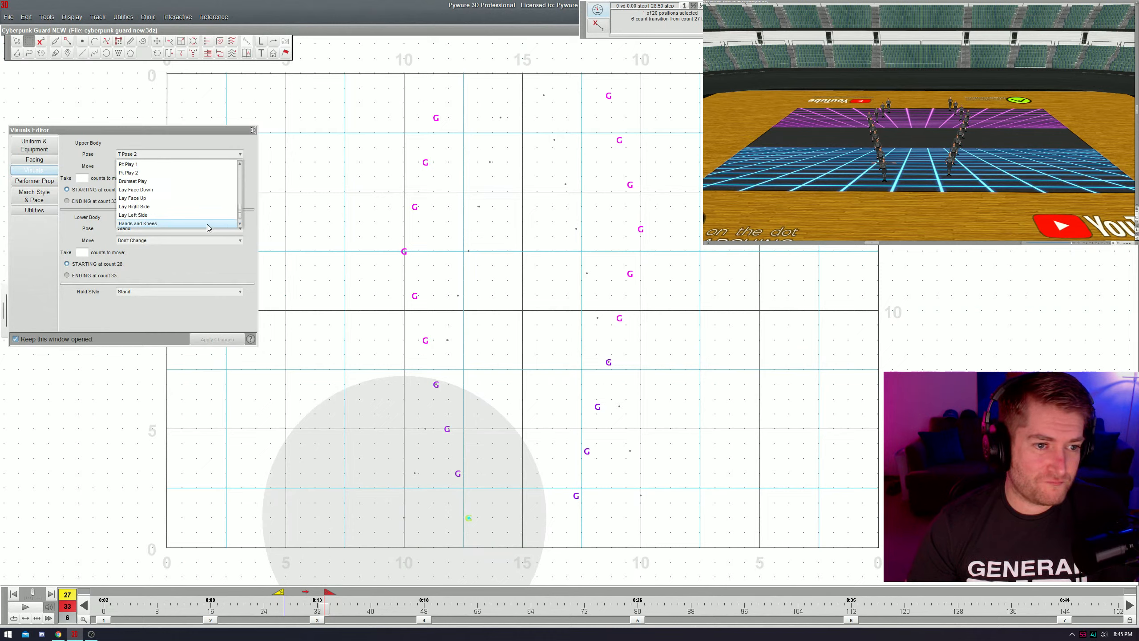
pyautogui.click(207, 223)
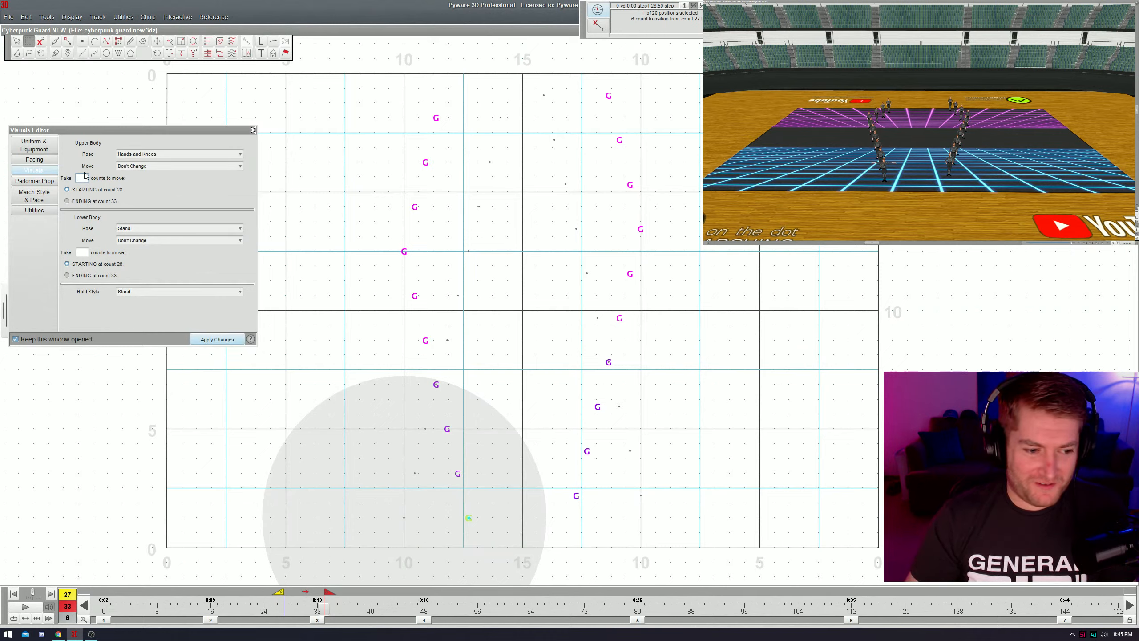
pyautogui.write('6')
pyautogui.press('Return')
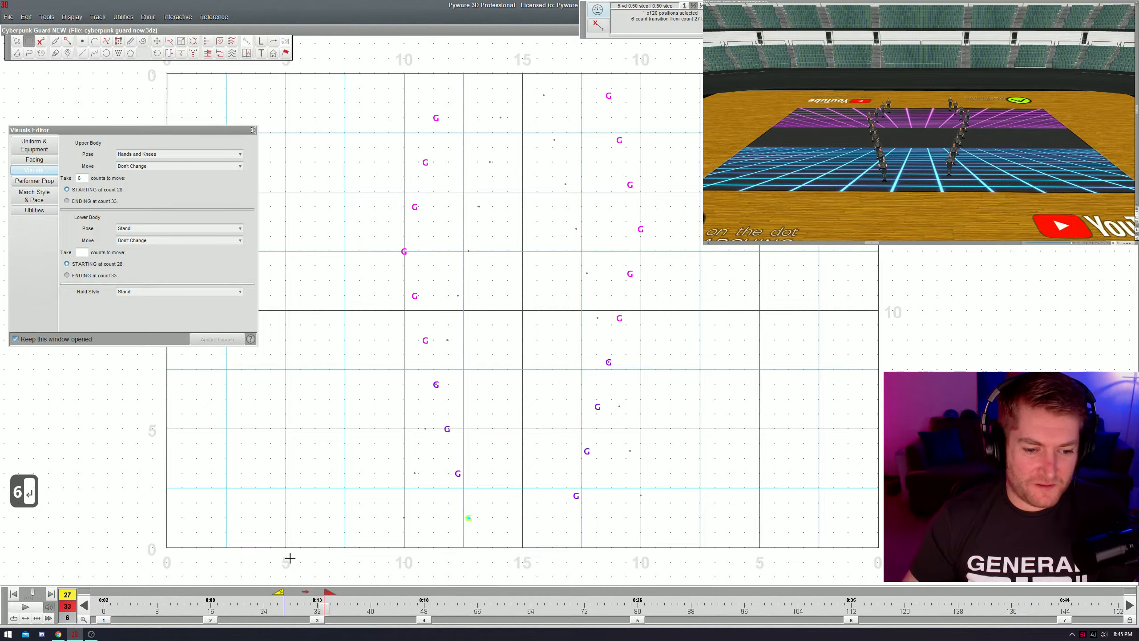
# - For counts 33 to 38, set the performer's upper body pose to Pit Play 1 over 5 counts starting at count 34
pyautogui.click(350, 612)
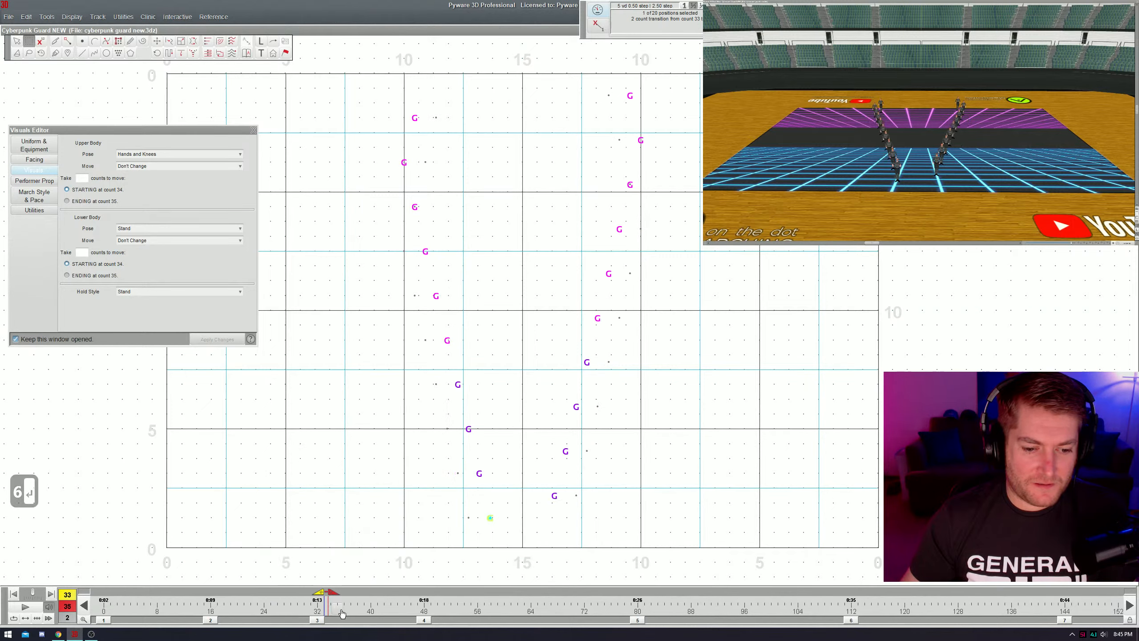
pyautogui.moveTo(349, 612); pyautogui.dragTo(360, 612)
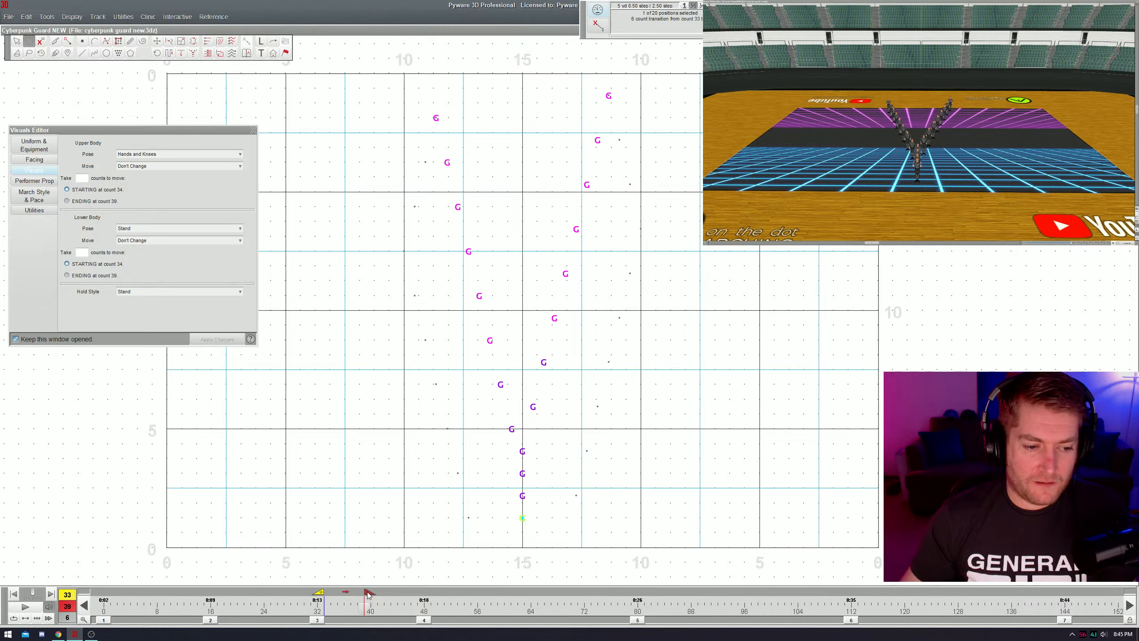
pyautogui.moveTo(367, 595); pyautogui.dragTo(353, 596)
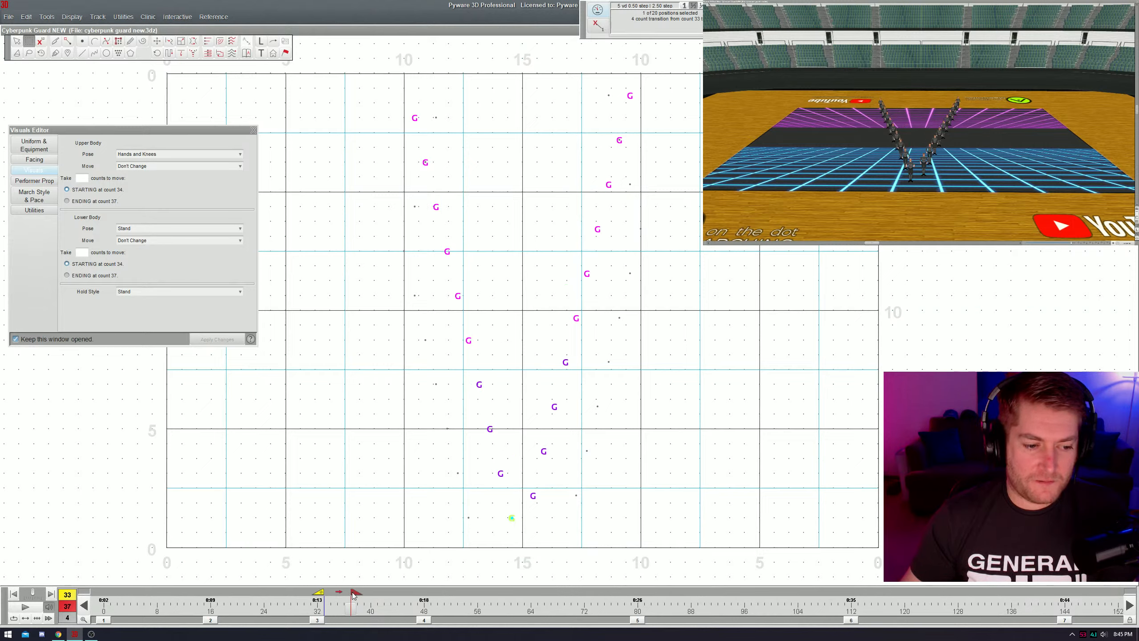
pyautogui.moveTo(372, 598); pyautogui.dragTo(357, 599)
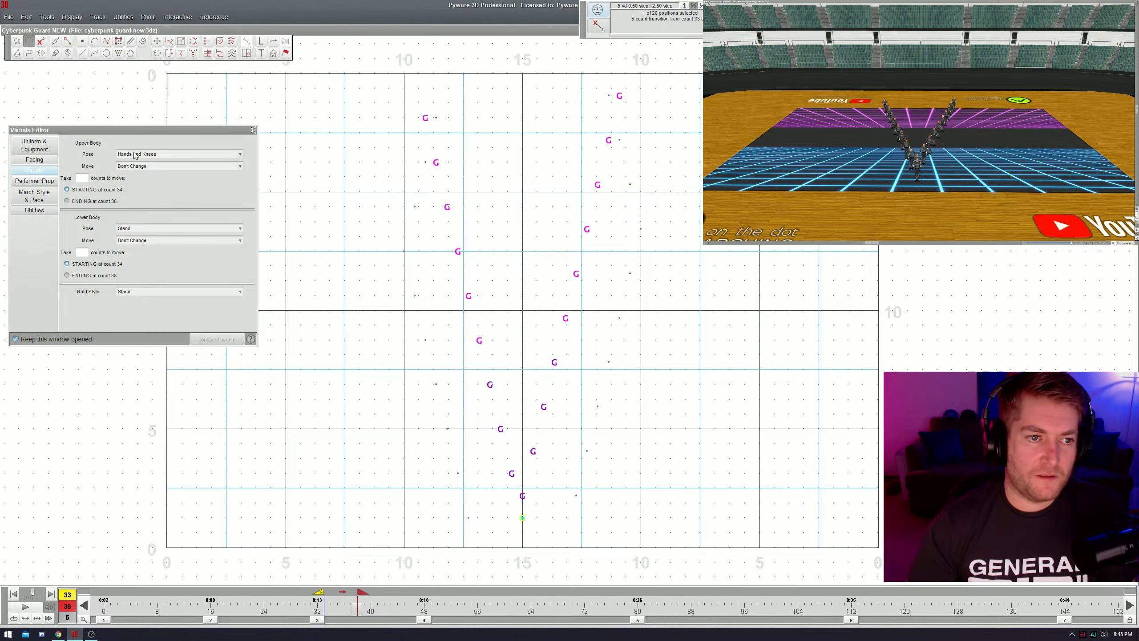
pyautogui.click(231, 154)
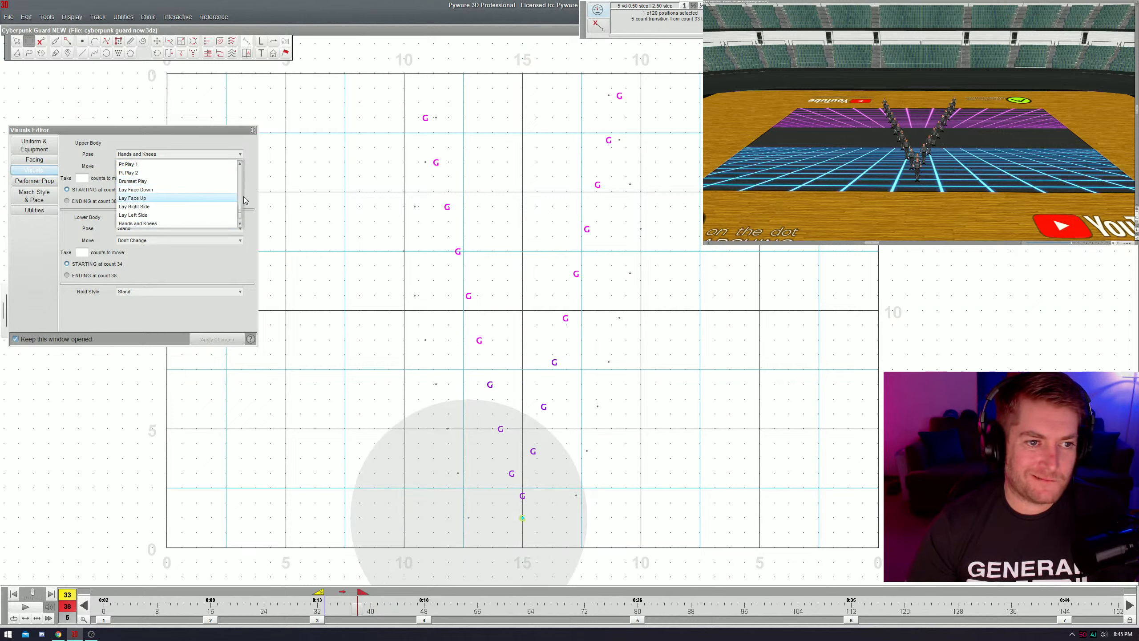
pyautogui.moveTo(243, 218); pyautogui.dragTo(242, 195)
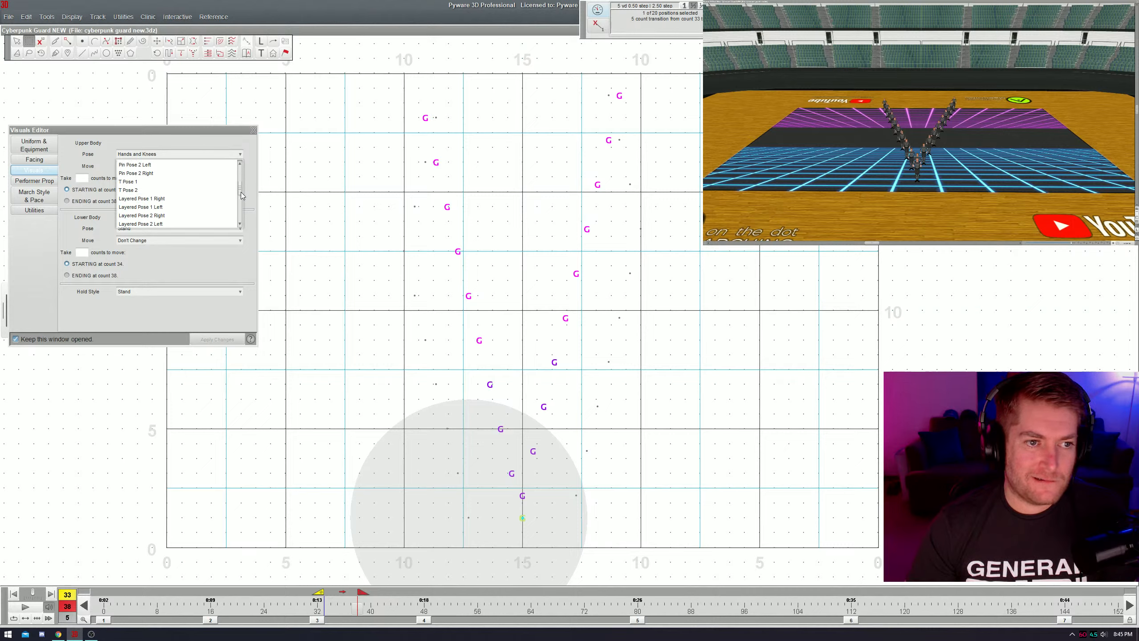
pyautogui.moveTo(240, 193); pyautogui.dragTo(236, 209)
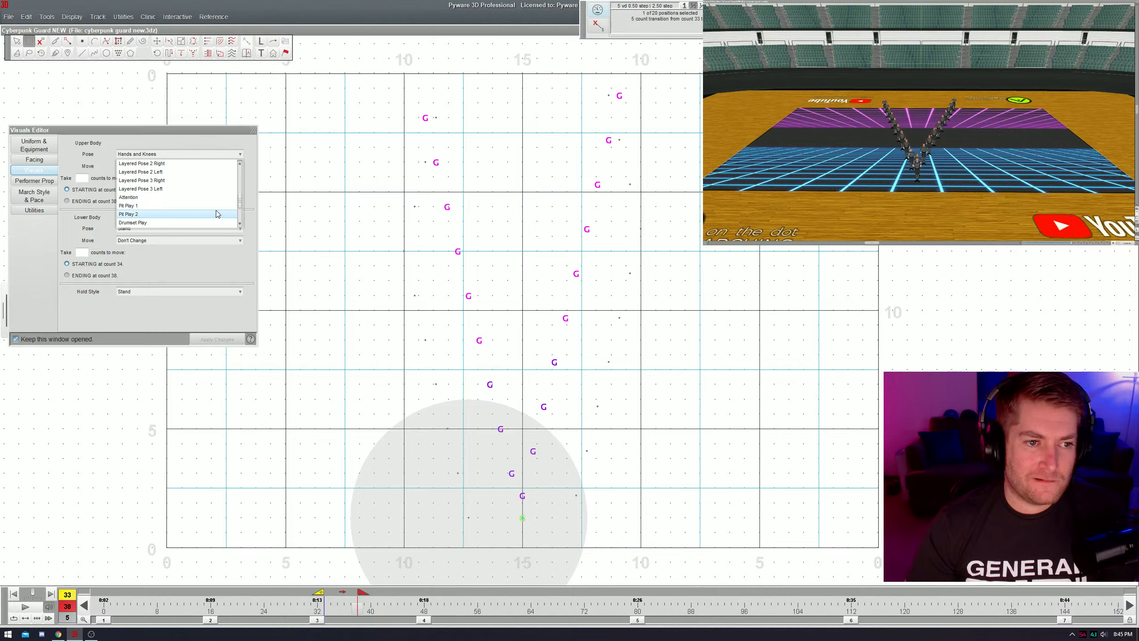
pyautogui.click(218, 213)
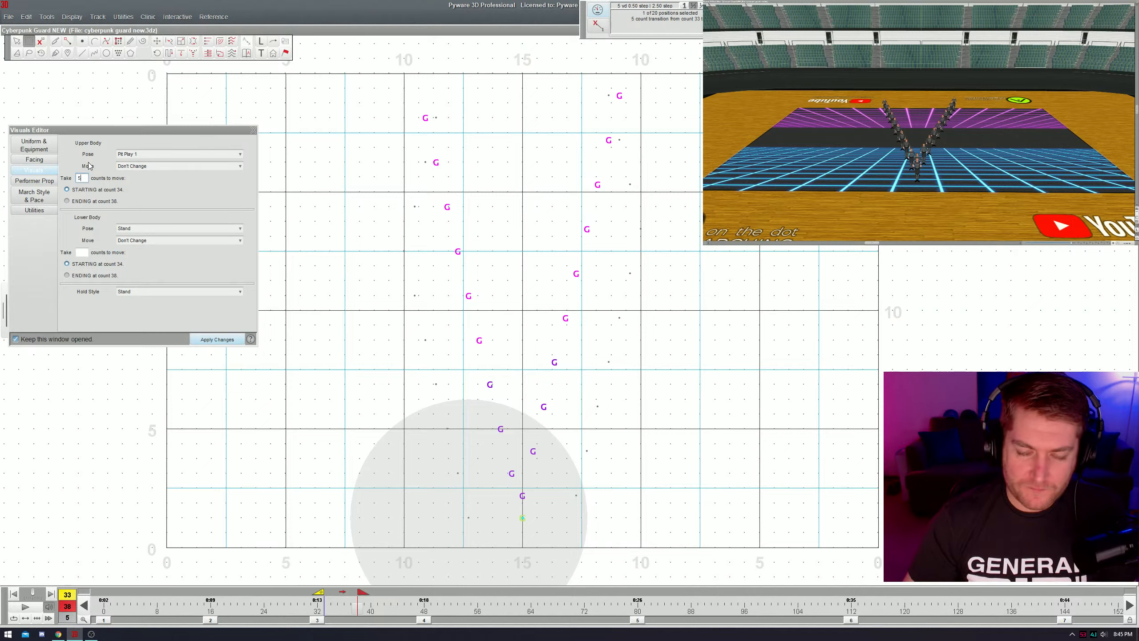
pyautogui.press('Return')
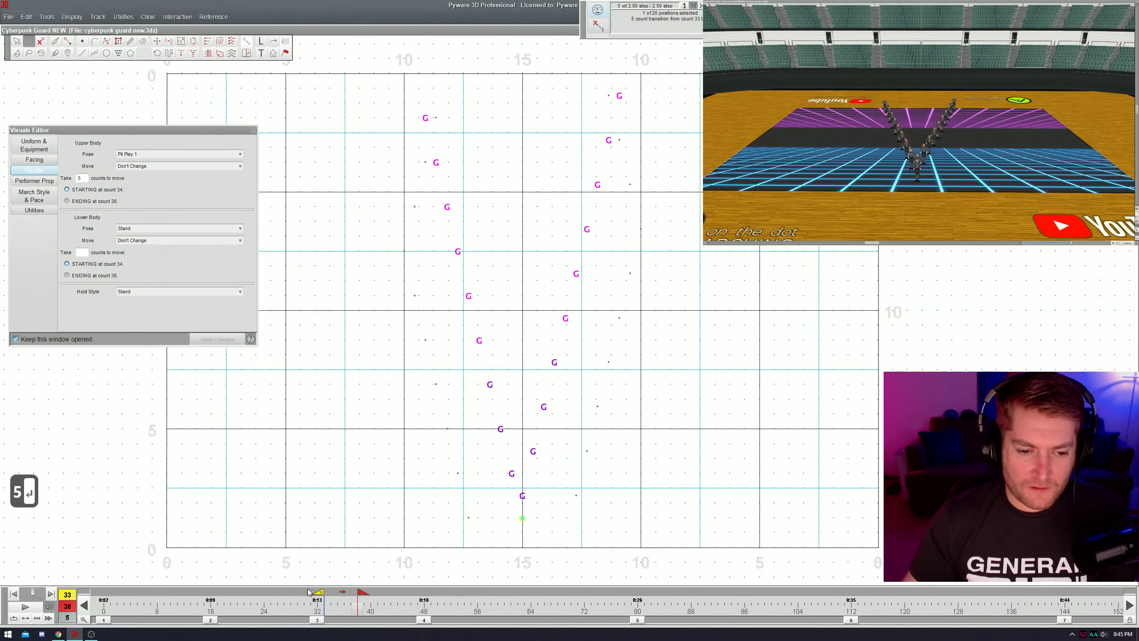
# - Extend the range back to counts 16 to 38 and copy the selected performer's visuals
pyautogui.moveTo(318, 597); pyautogui.dragTo(213, 604)
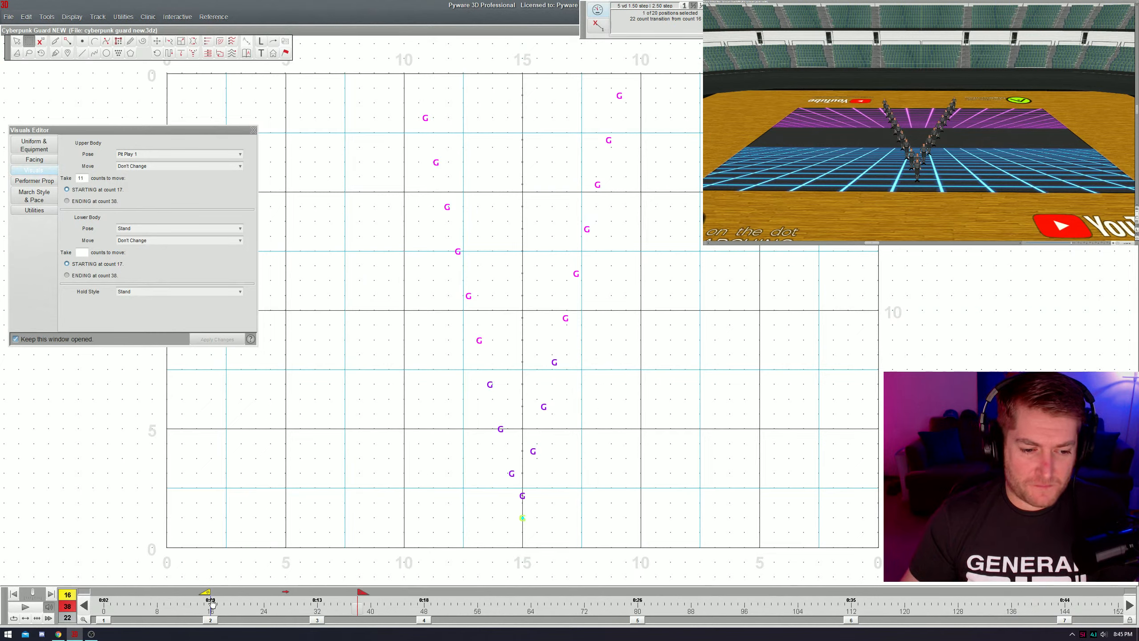
pyautogui.hotkey('ctrl', 'c')
pyautogui.hotkey('ctrl', 'c')
pyautogui.hotkey('ctrl', 'c')
pyautogui.hotkey('ctrl', 'c')
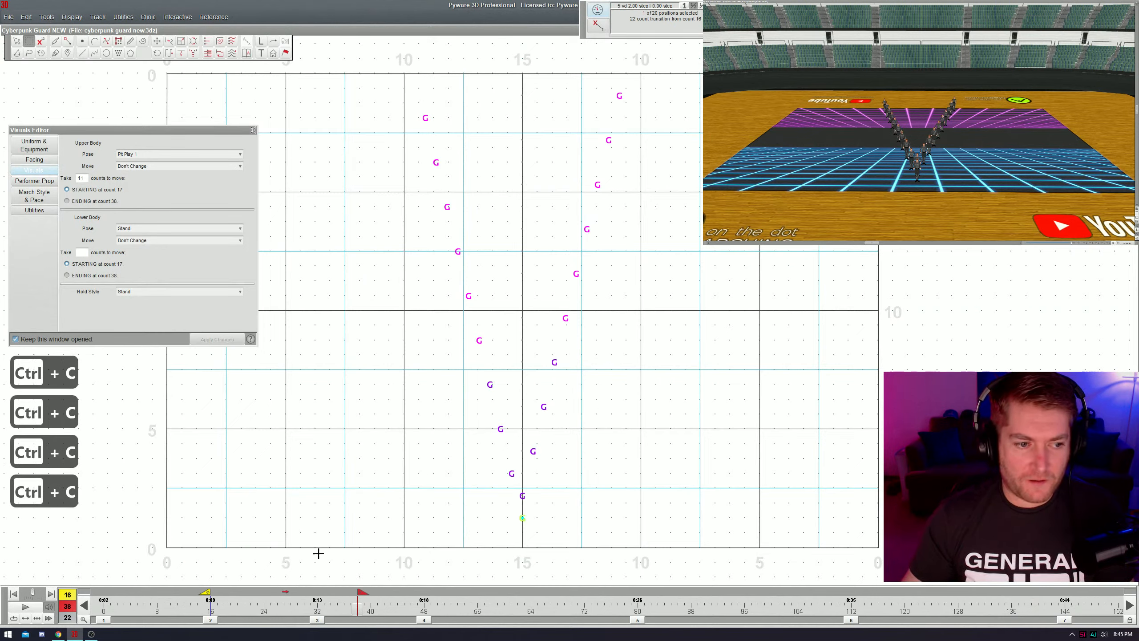
# - Start pasting the copied visuals onto the selected performers over counts 16 to 48, and open the choice of copied visuals
pyautogui.moveTo(366, 605); pyautogui.dragTo(425, 610)
pyautogui.moveTo(503, 508)
pyautogui.mouseDown()
pyautogui.moveTo(556, 535)
pyautogui.moveTo(540, 532)
pyautogui.mouseUp()
pyautogui.press('v')
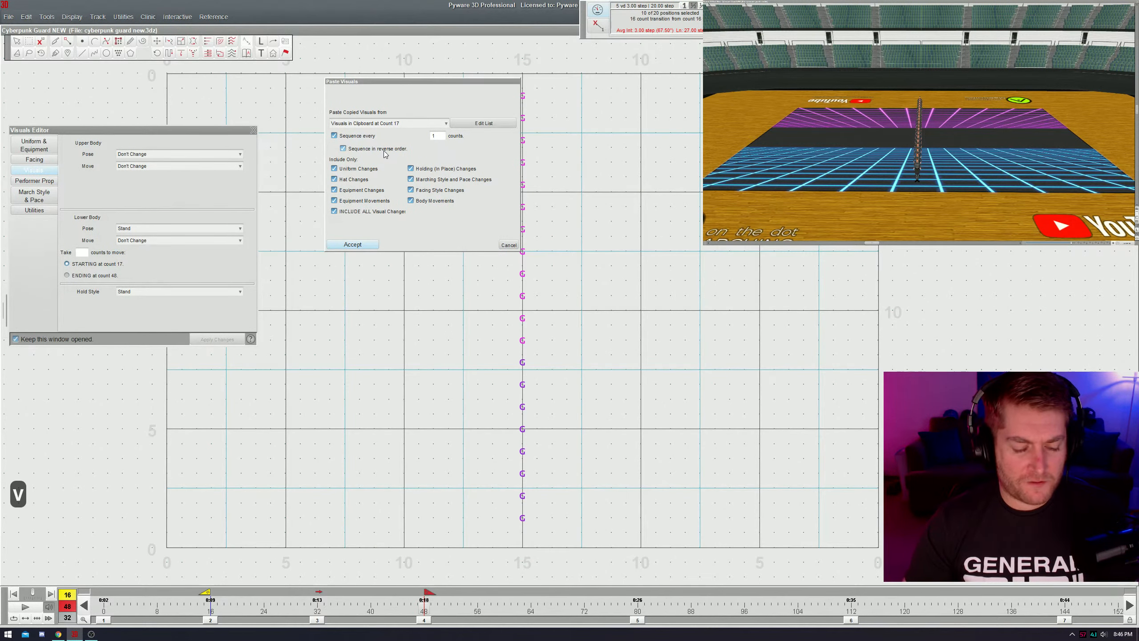
pyautogui.click(417, 123)
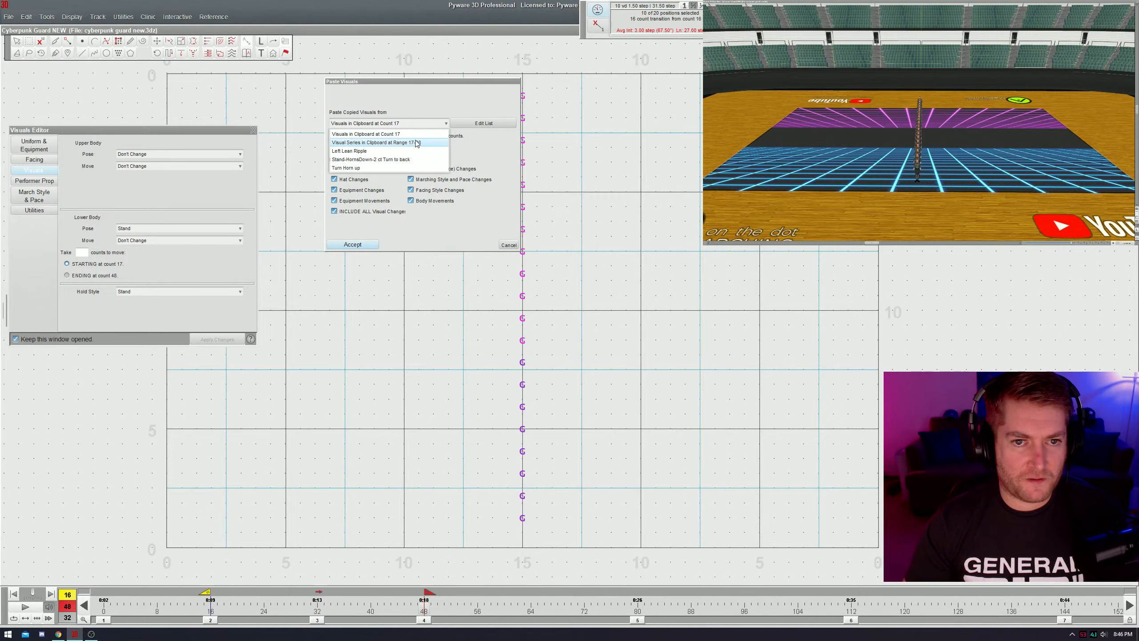
# - Paste the copied visual series from range 17-38 onto the selected performers, sequenced every 1 count, and play it back
pyautogui.click(417, 142)
pyautogui.click(358, 245)
pyautogui.hotkey('ctrl', 'space')
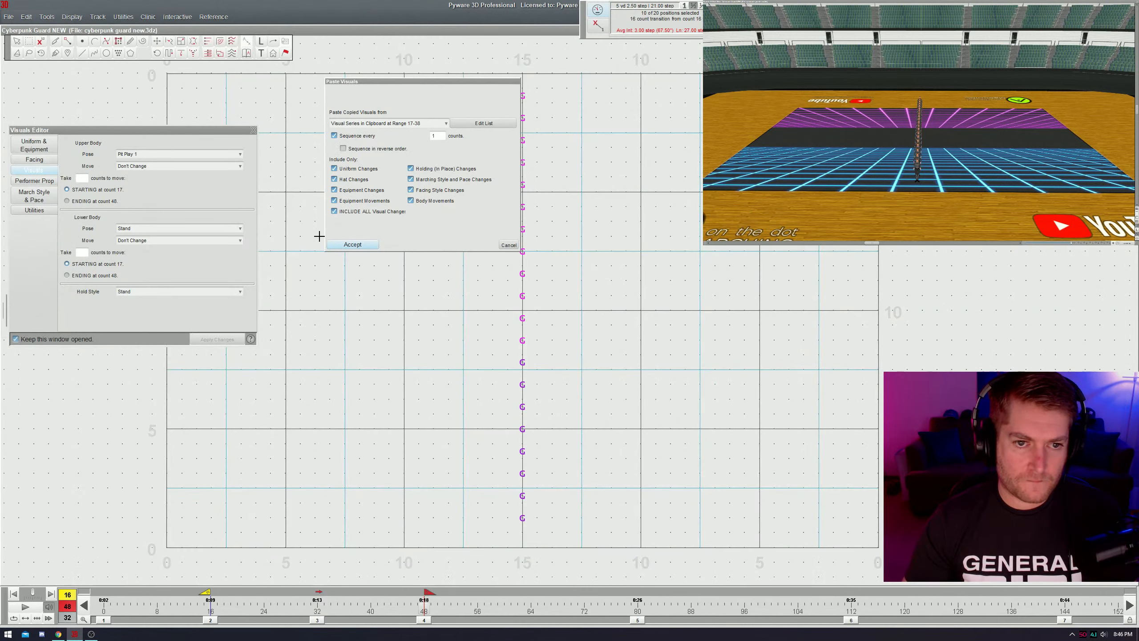
pyautogui.press('Return')
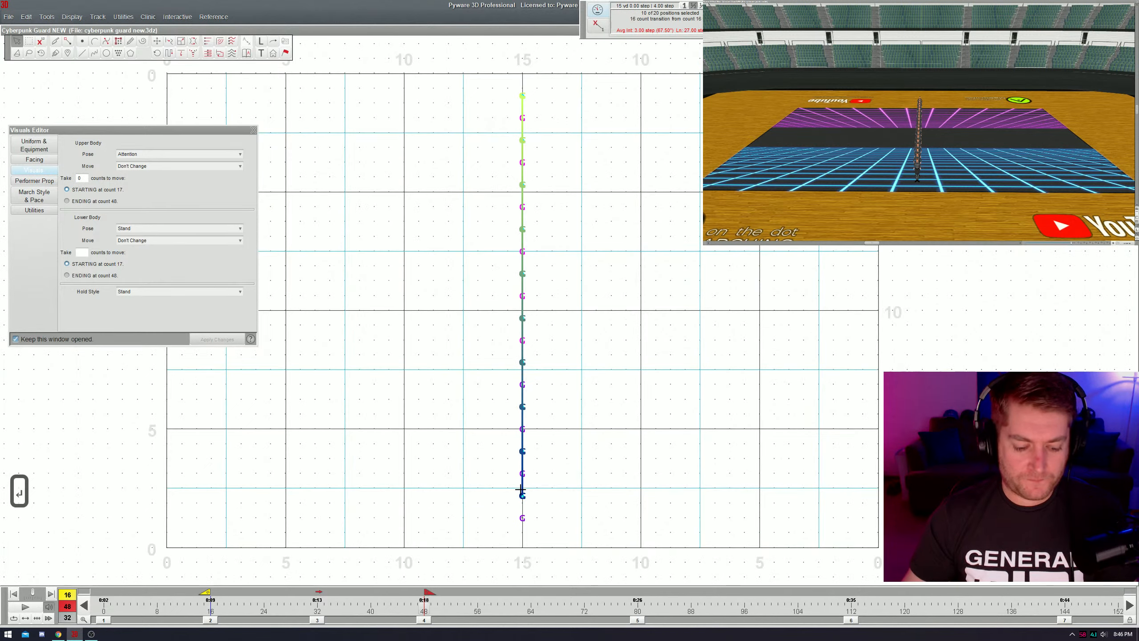
# - Paste the range 17-38 visual series onto the alternate performers beginning second from the front and play it back
pyautogui.press('v')
pyautogui.click(395, 125)
pyautogui.click(400, 144)
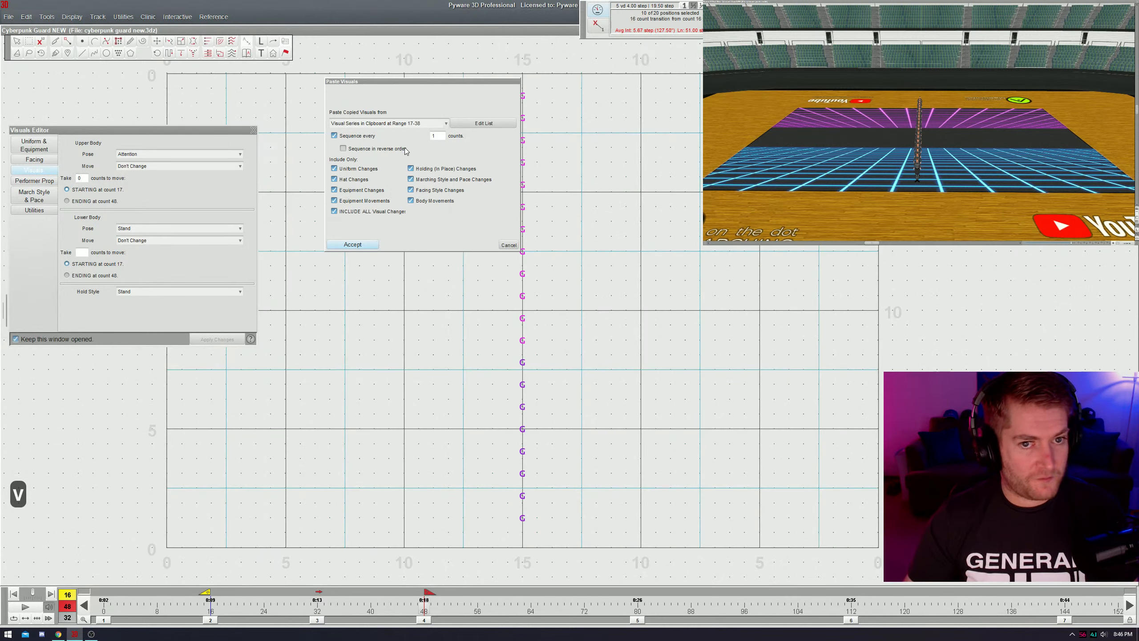
pyautogui.hotkey('ctrl', 'space')
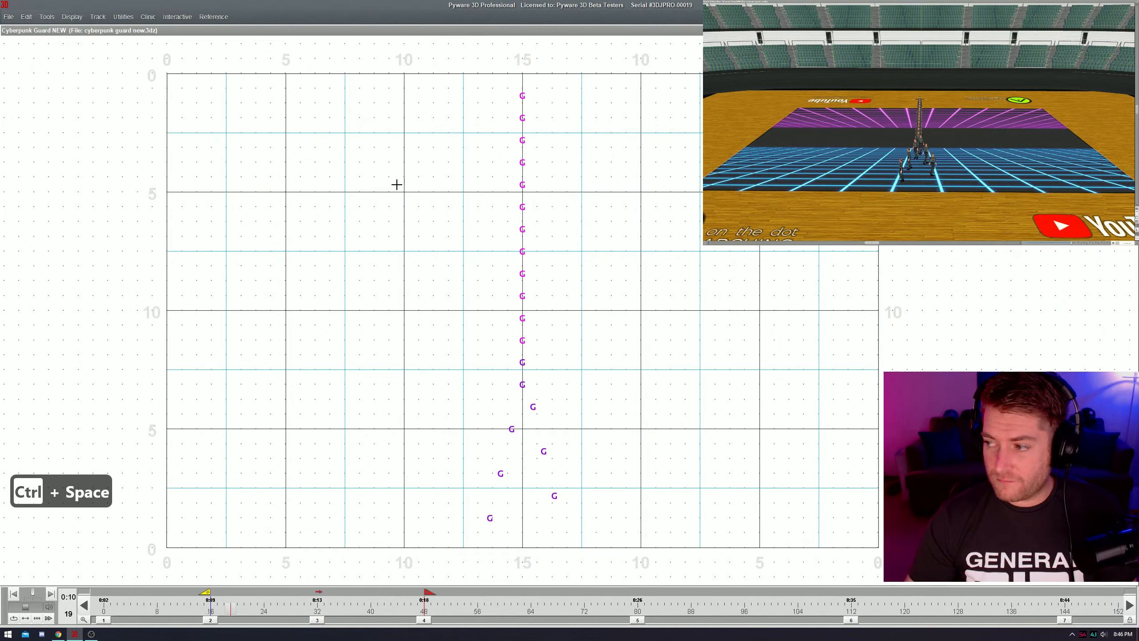
pyautogui.hotkey('ctrl', 'space')
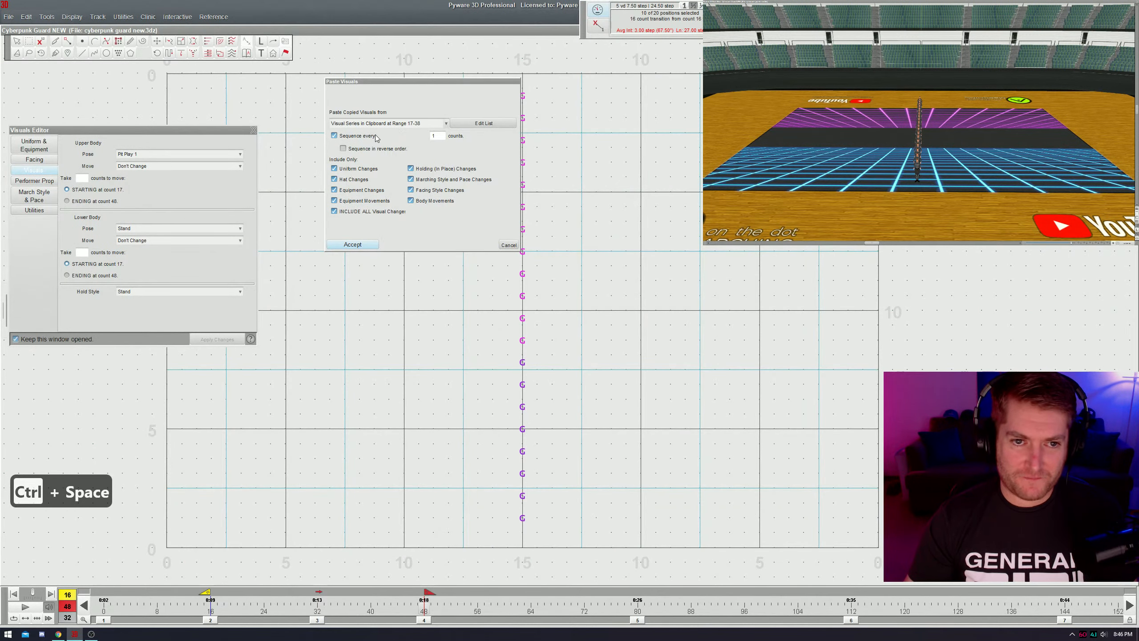
# - Paste the visual series in reverse sequence order, every 1 count, onto the alternate performers beginning with the front one and preview it
pyautogui.hotkey('ctrl', 'space')
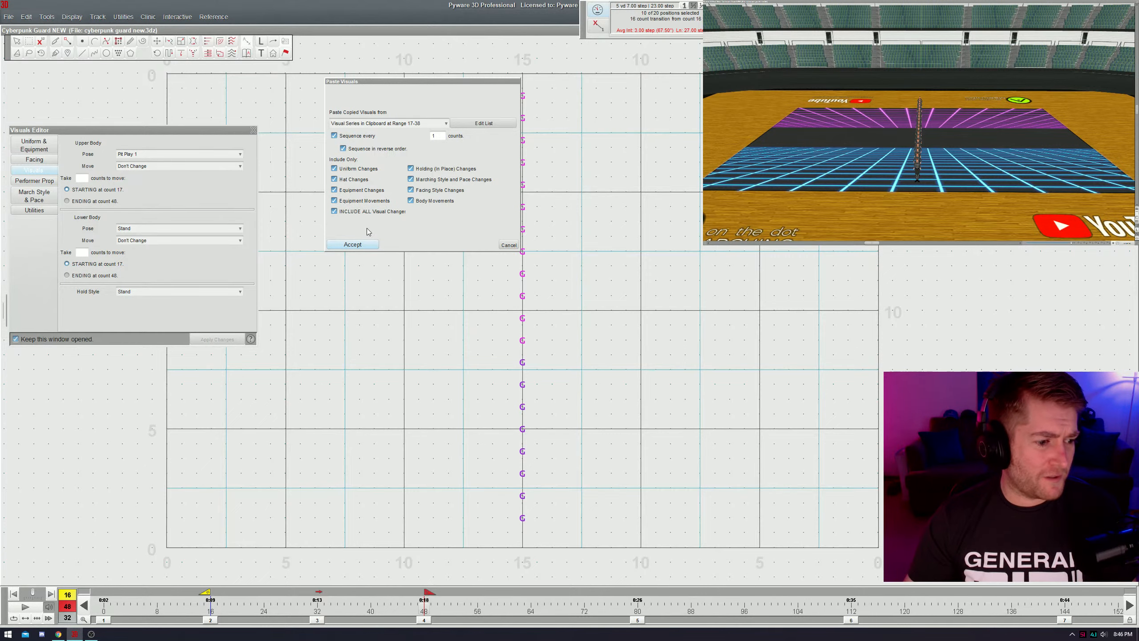
pyautogui.hotkey('ctrl', 'space')
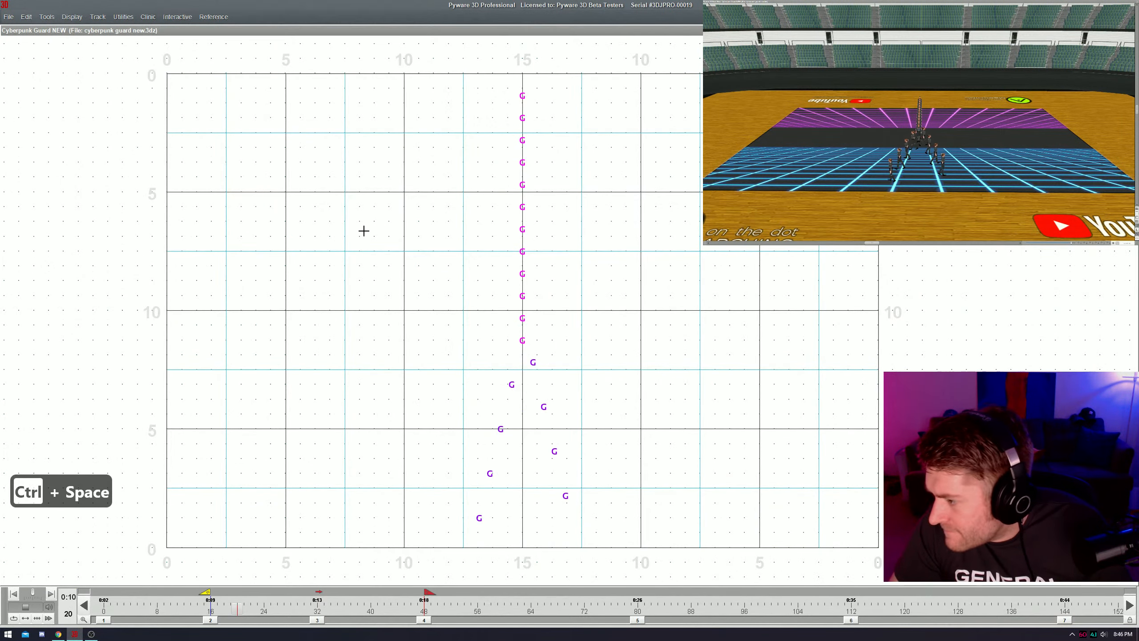
pyautogui.hotkey('ctrl', 'space')
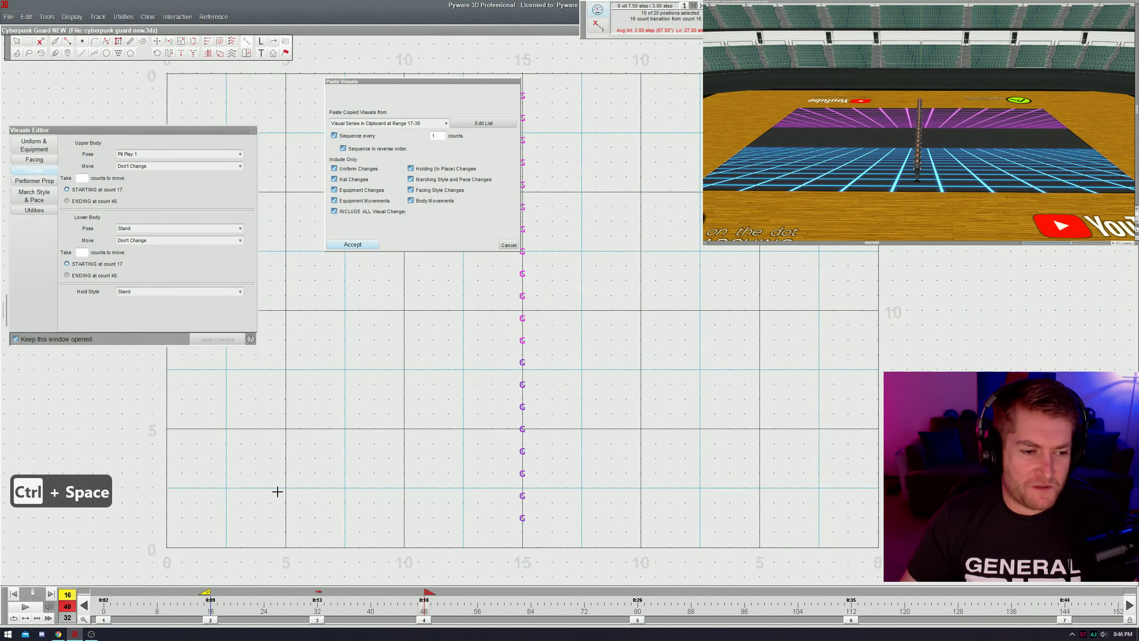
pyautogui.click(302, 481)
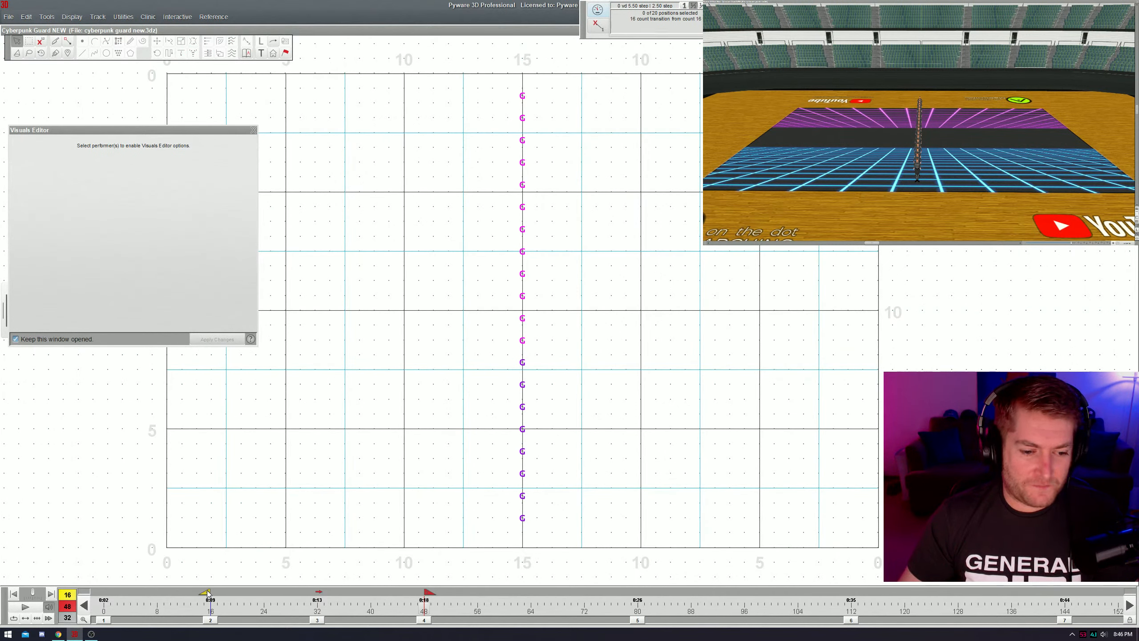
# - With the transition start moved to count 17, paste the range 17-38 series onto the performers beginning second from the front and preview it
pyautogui.click(215, 606)
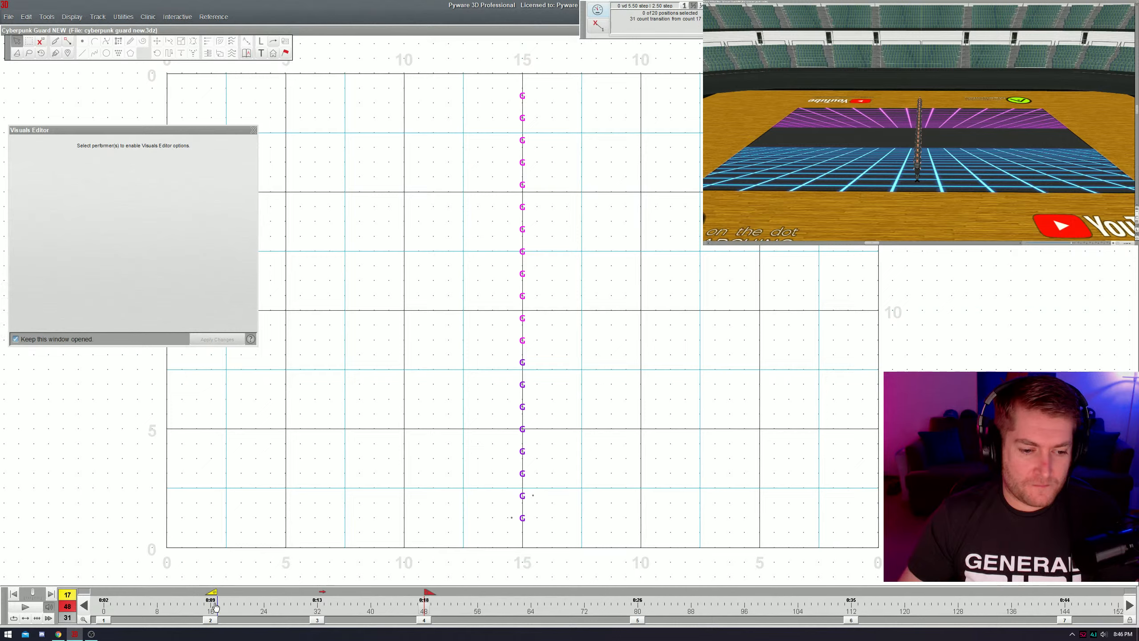
pyautogui.click(533, 494)
pyautogui.press('v')
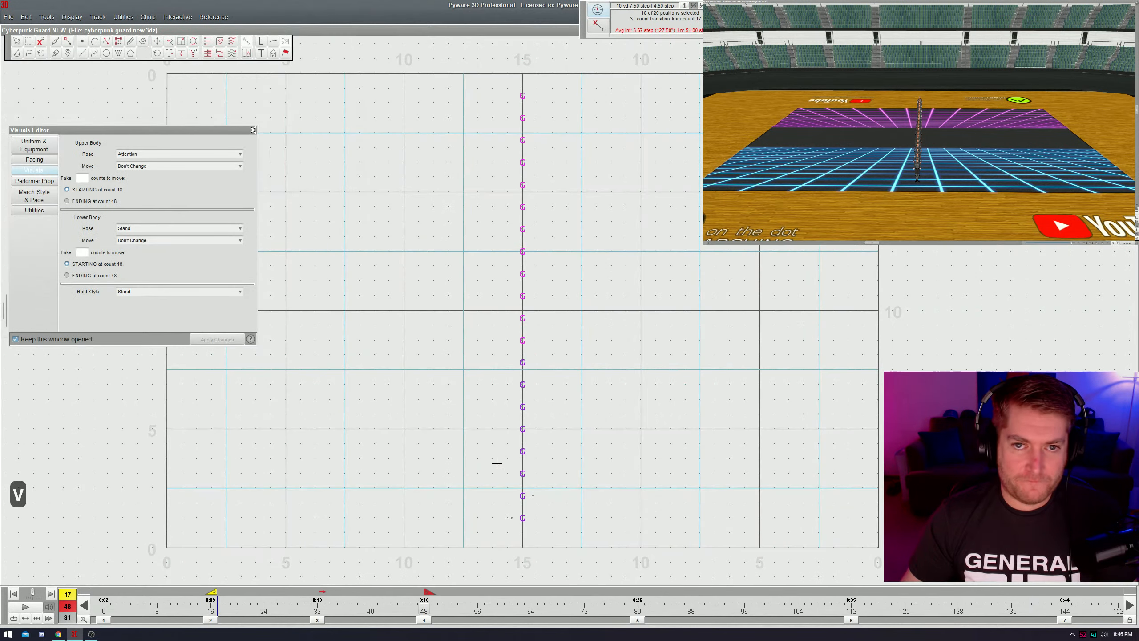
pyautogui.click(427, 127)
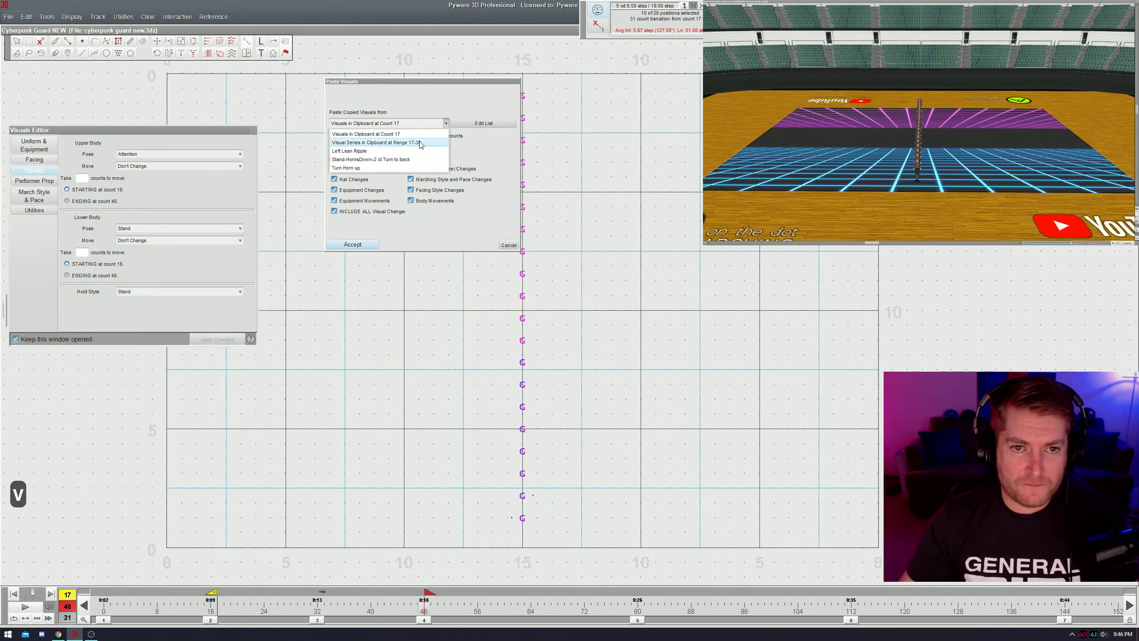
pyautogui.click(412, 144)
pyautogui.press('Return')
pyautogui.hotkey('ctrl', 'space')
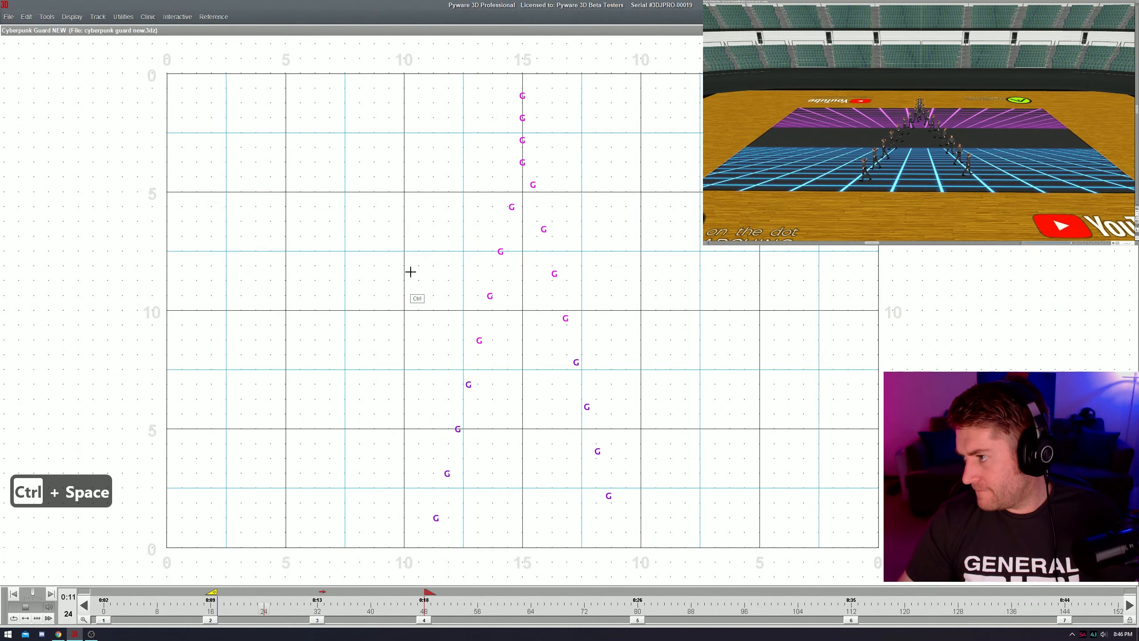
pyautogui.hotkey('ctrl', 'space')
# - From count 17, paste the series in reverse sequence order onto the alternate performers beginning with the front one and play it back
pyautogui.press('v')
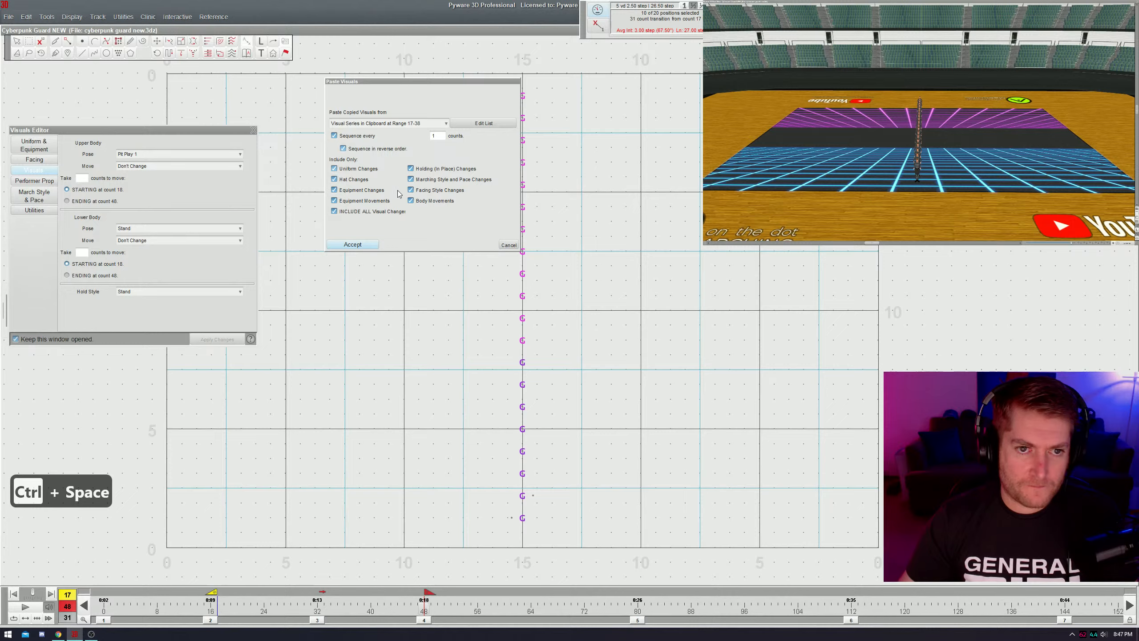
pyautogui.press('Return')
pyautogui.hotkey('ctrl', 'space')
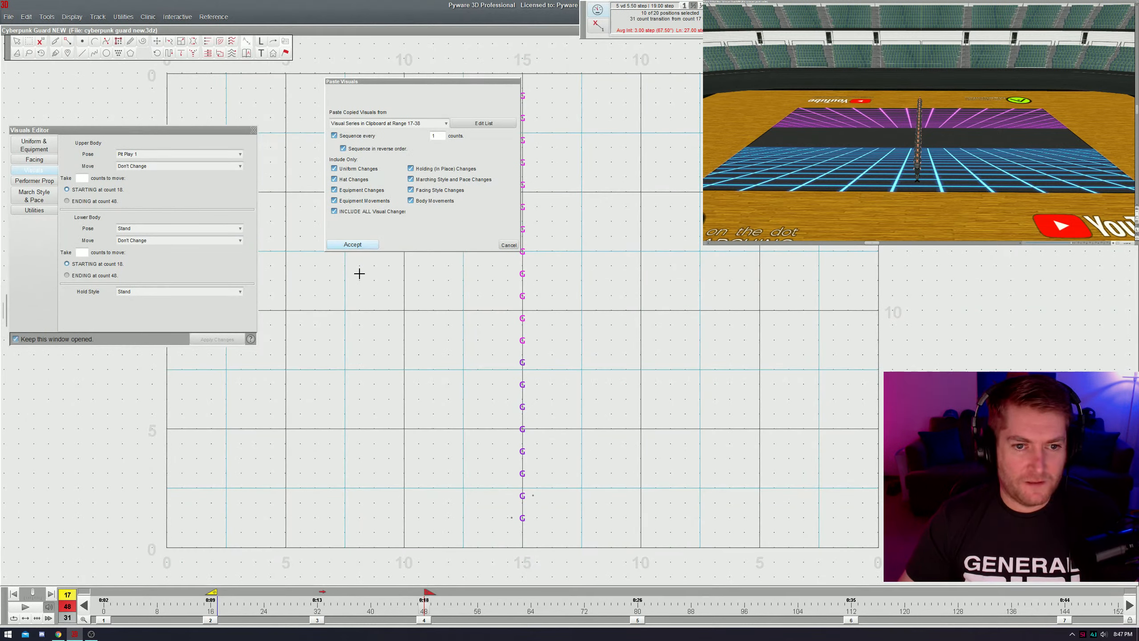
pyautogui.click(352, 244)
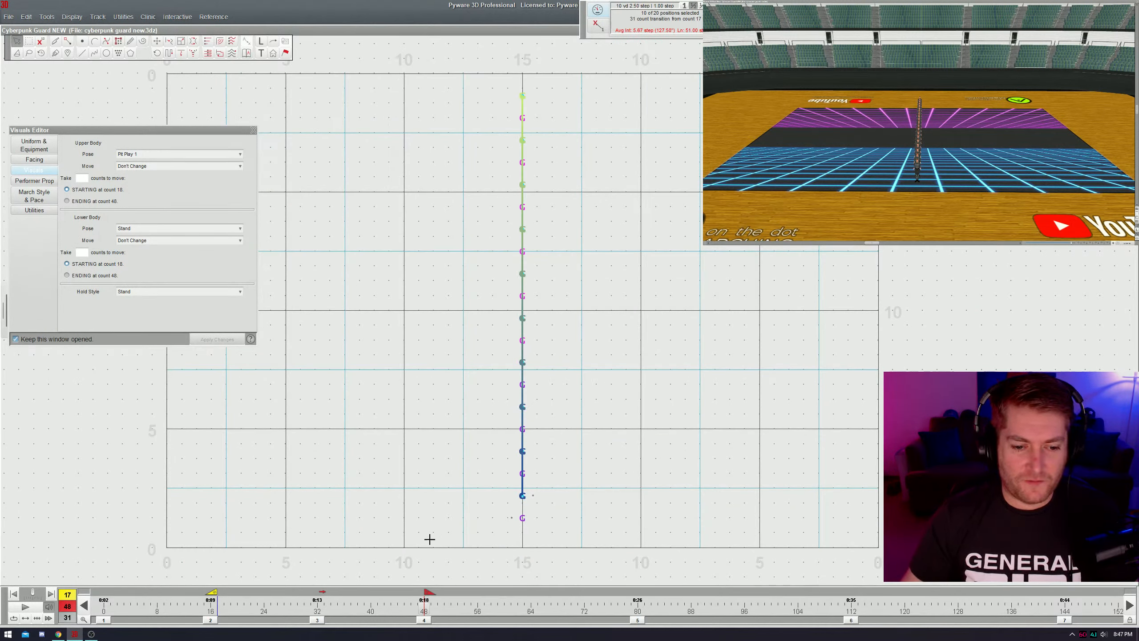
# - Set all 20 performers to face a fixed direction of 0.0 for the transition from count 16 to 48 and play it back
pyautogui.click(478, 502)
pyautogui.hotkey('ctrl', 'a')
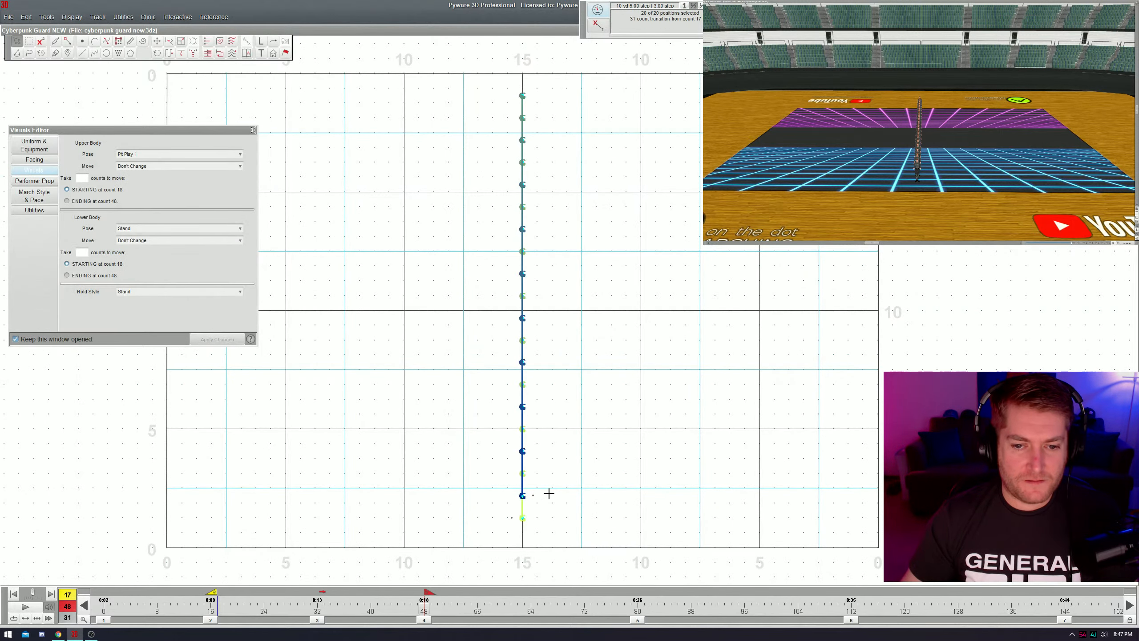
pyautogui.click(47, 160)
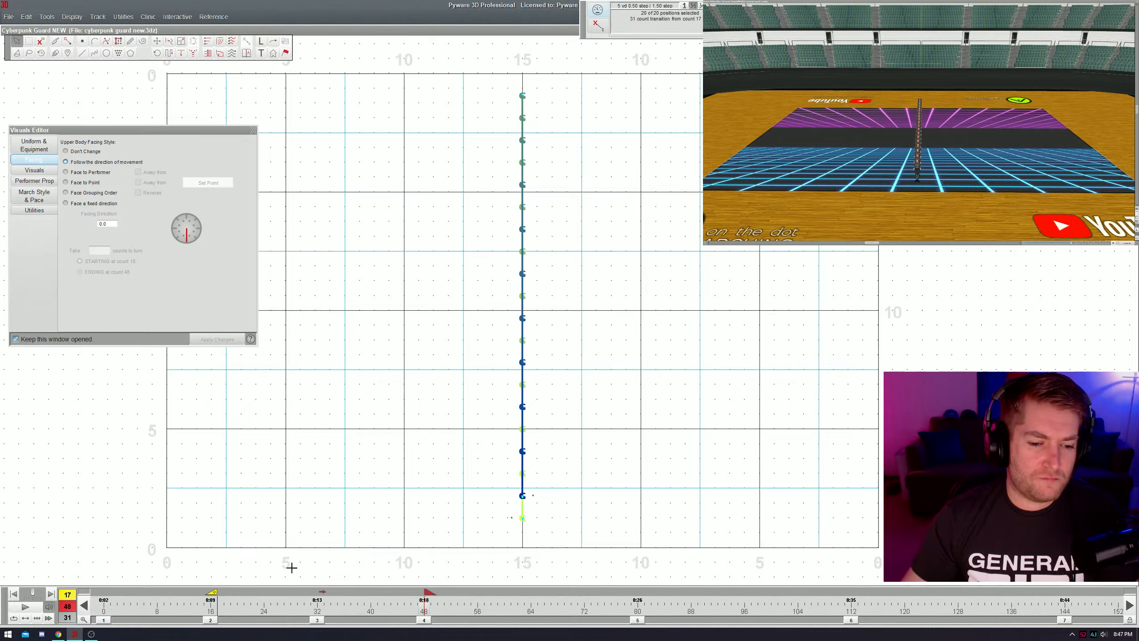
pyautogui.click(317, 621)
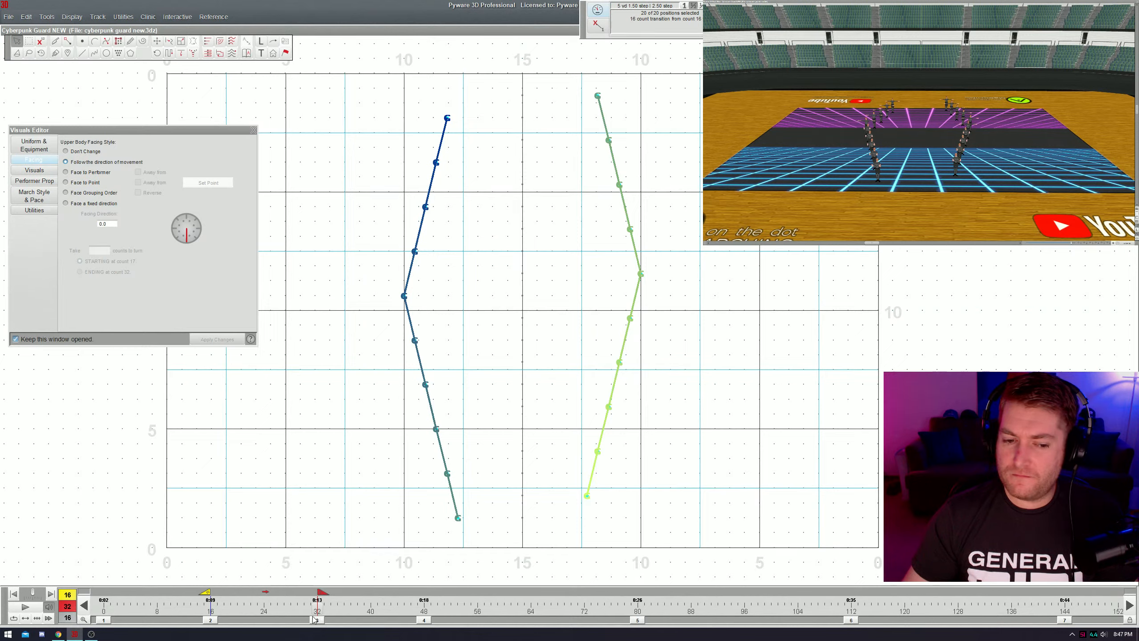
pyautogui.click(422, 620)
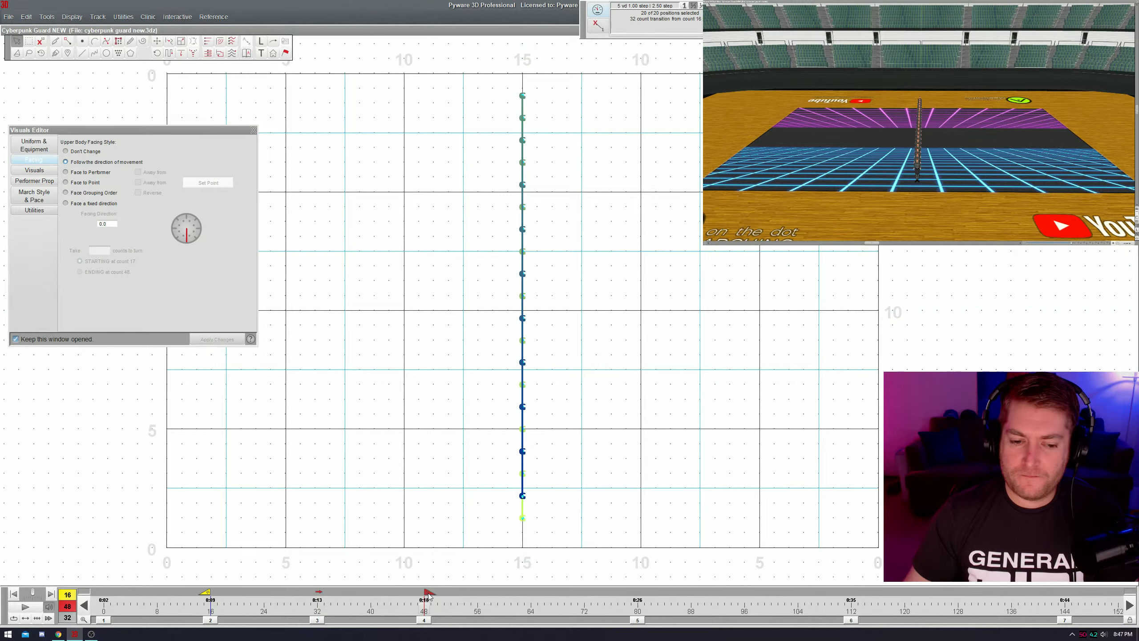
pyautogui.moveTo(429, 593)
pyautogui.mouseDown()
pyautogui.moveTo(417, 613)
pyautogui.moveTo(424, 594)
pyautogui.mouseUp()
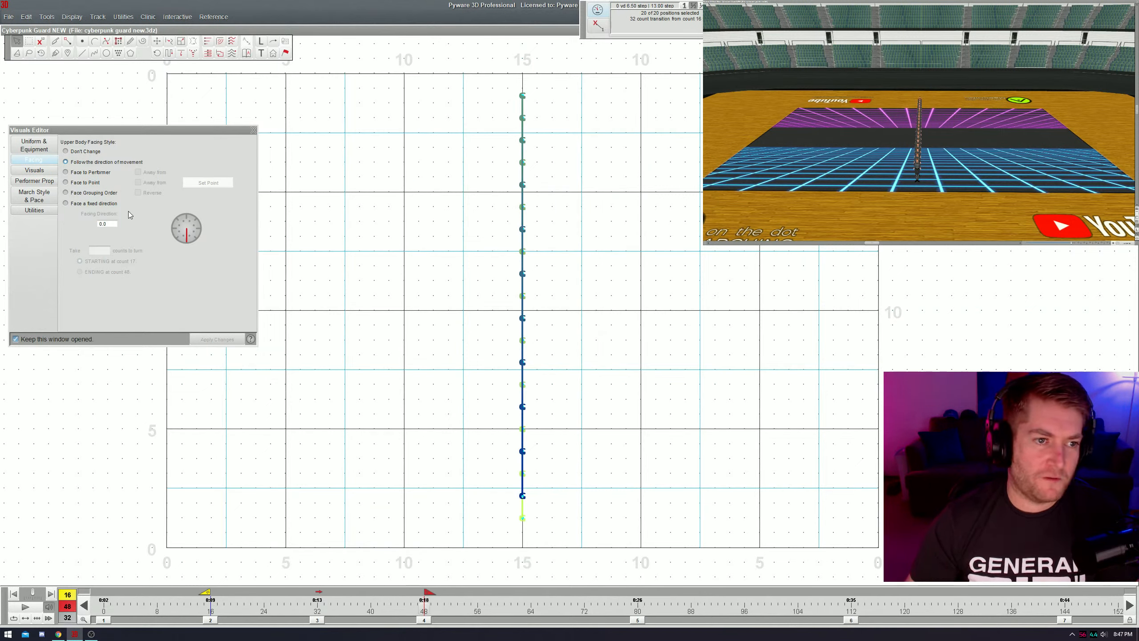
pyautogui.click(187, 241)
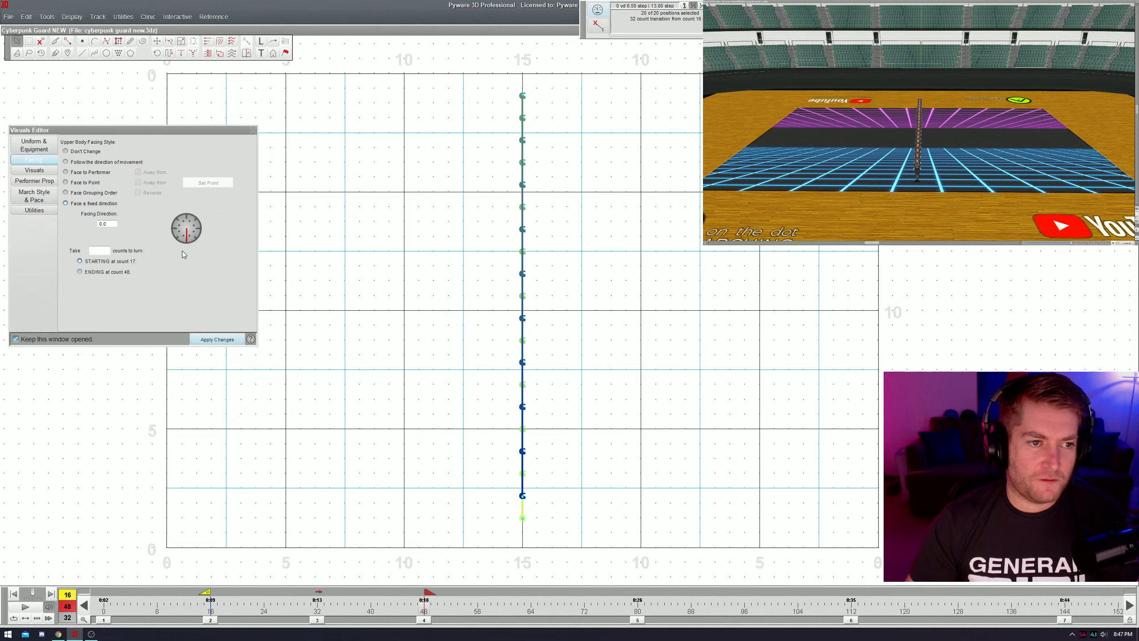
pyautogui.click(217, 338)
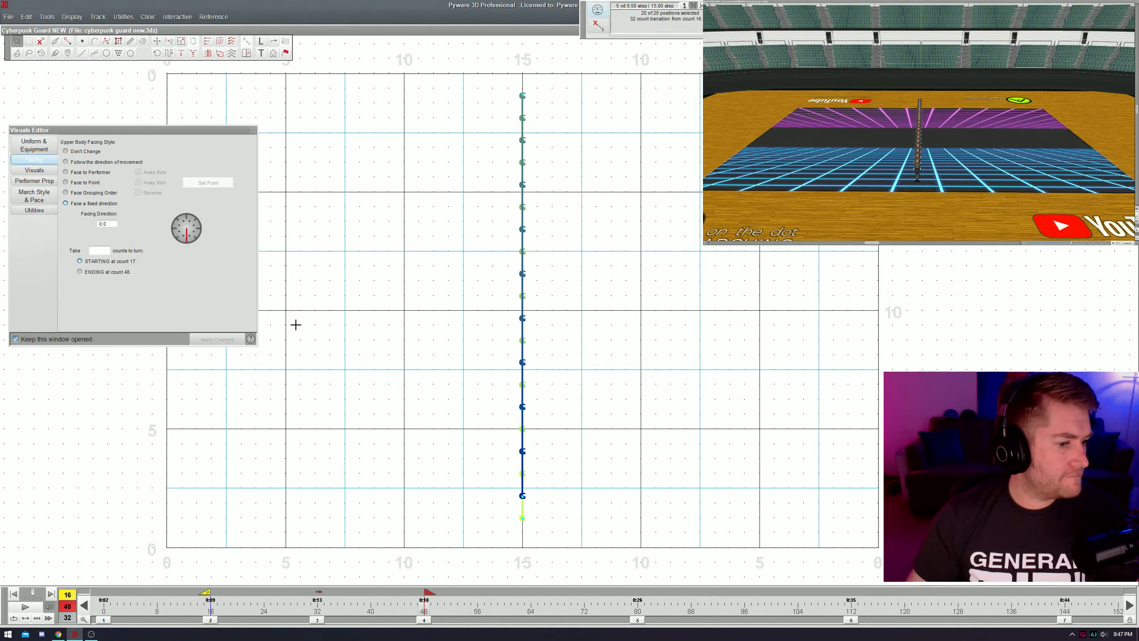
pyautogui.hotkey('ctrl', 'space')
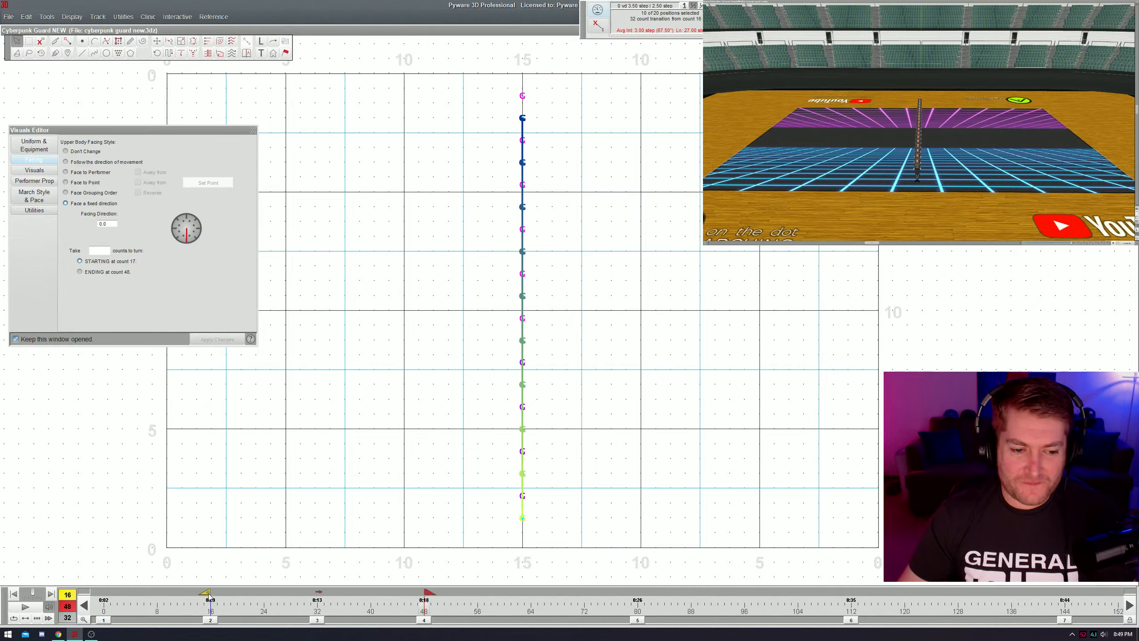
# - Set the upper body pose to Attention for the alternate performers beginning with the front one, starting at count 17
pyautogui.click(508, 524)
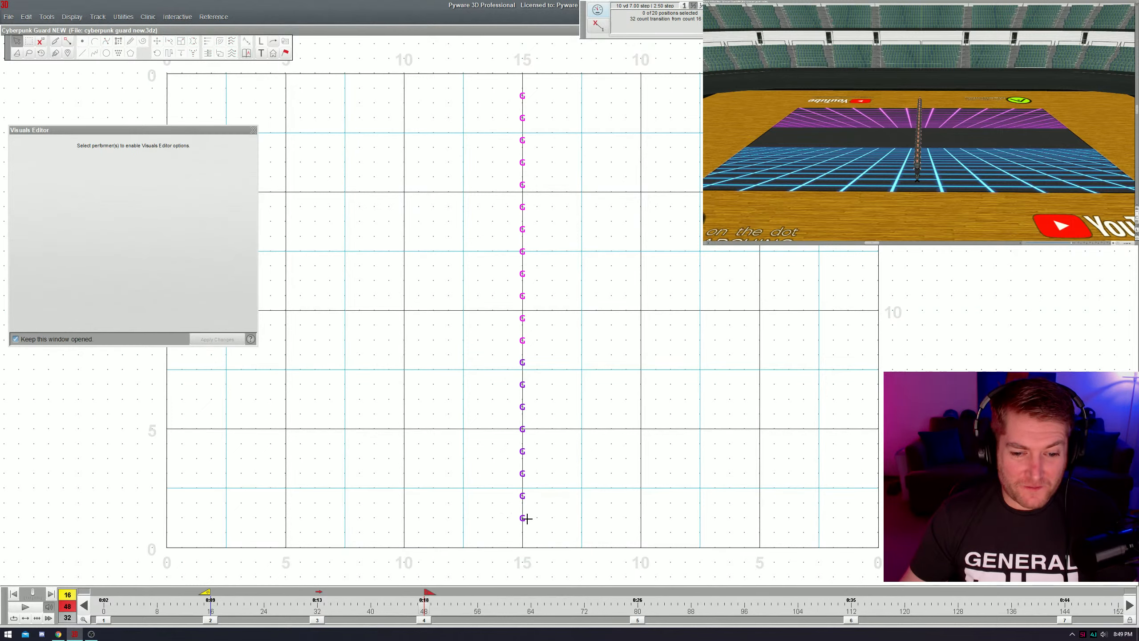
pyautogui.click(526, 519)
pyautogui.click(34, 169)
pyautogui.click(135, 154)
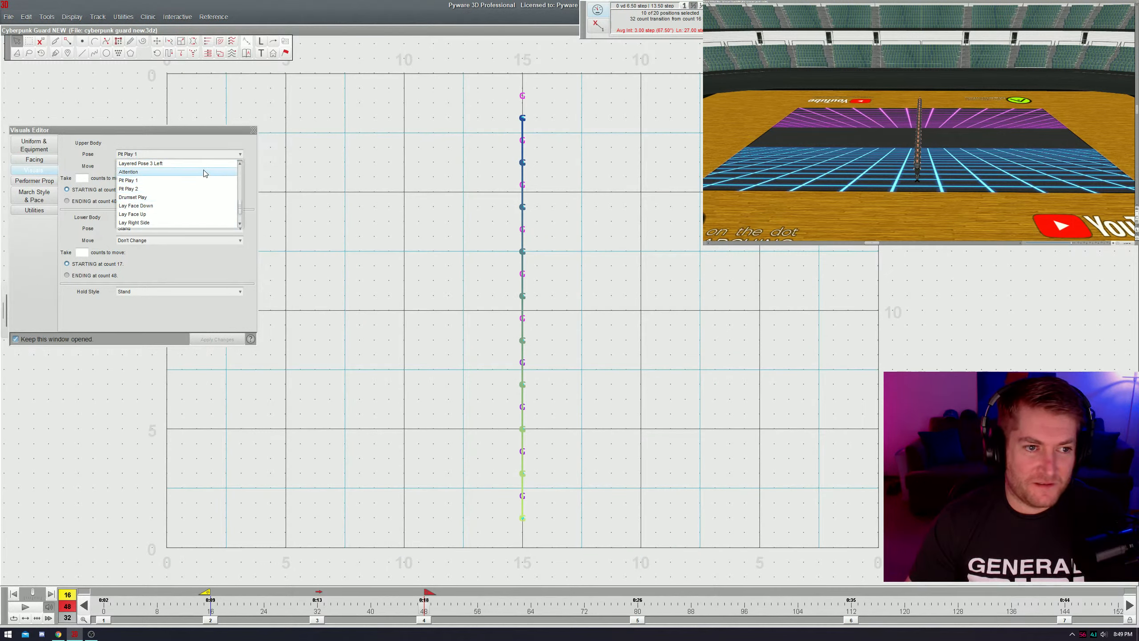
pyautogui.click(209, 173)
pyautogui.click(218, 339)
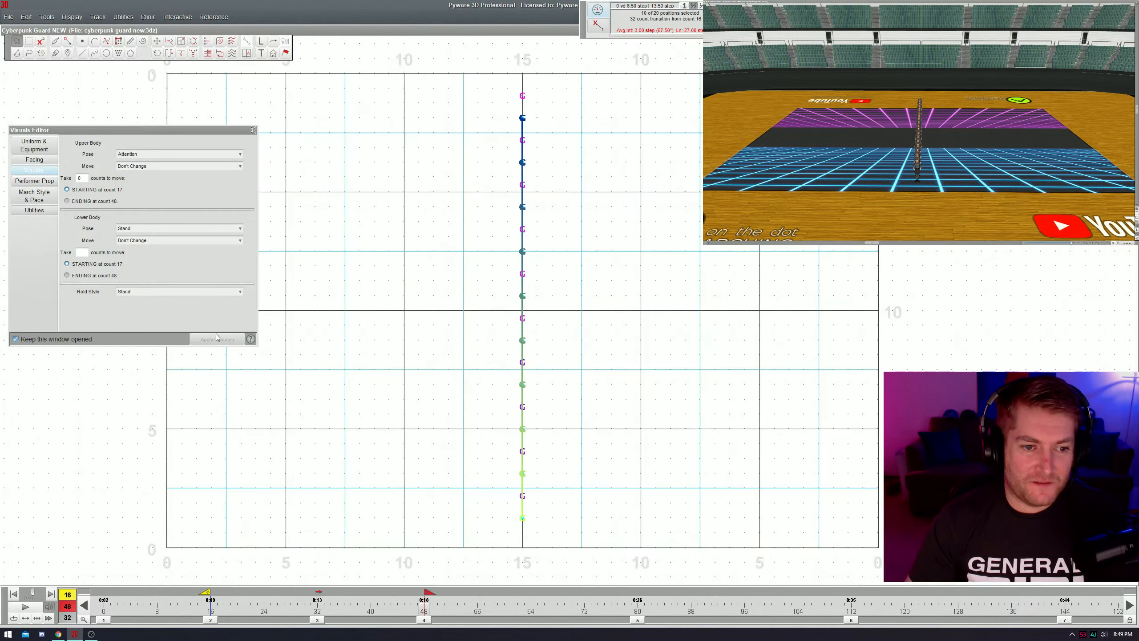
pyautogui.click(416, 509)
# - Paste the range 17-38 visual series, sequenced every 1 count, onto the alternate performers beginning with the front one and play it back
pyautogui.click(523, 520)
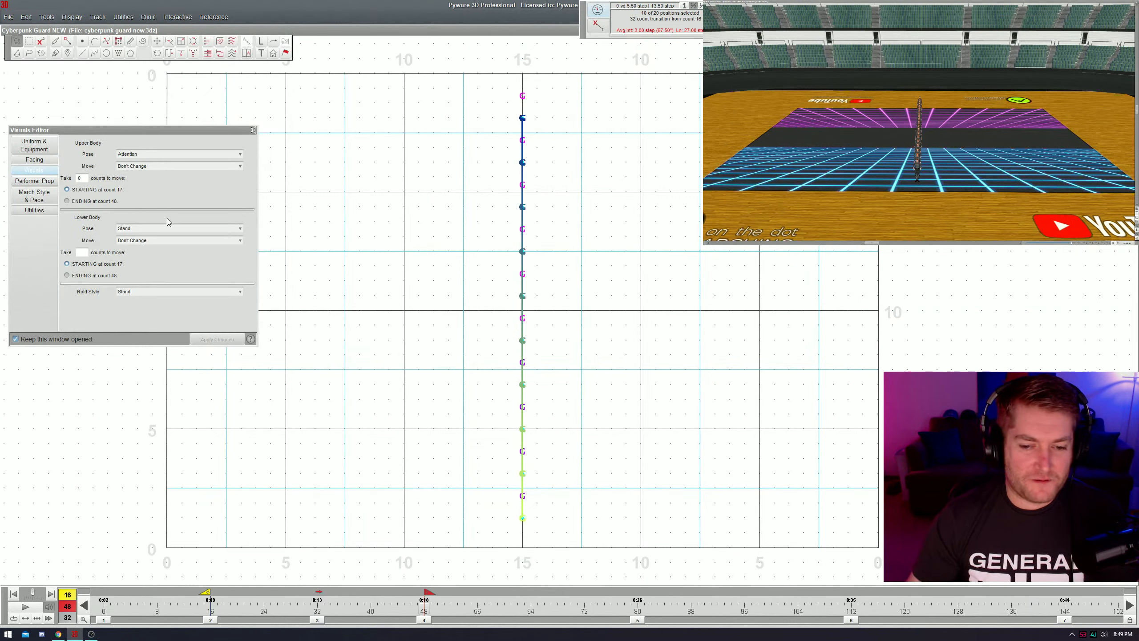
pyautogui.hotkey('ctrl', 'shift', 'v')
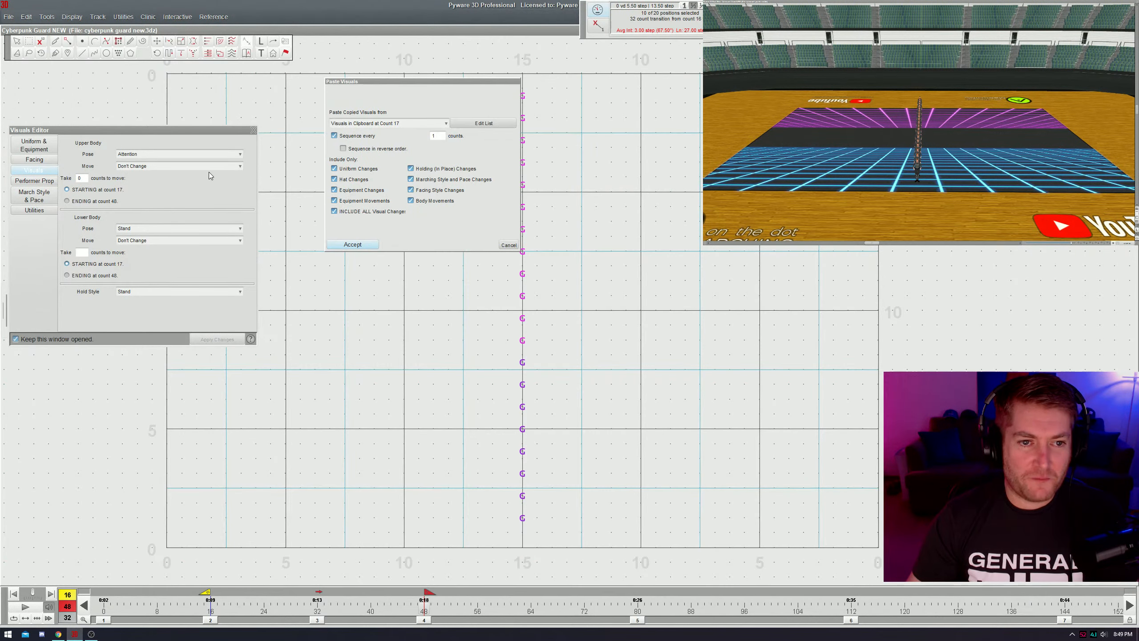
pyautogui.click(398, 124)
pyautogui.click(391, 143)
pyautogui.click(363, 244)
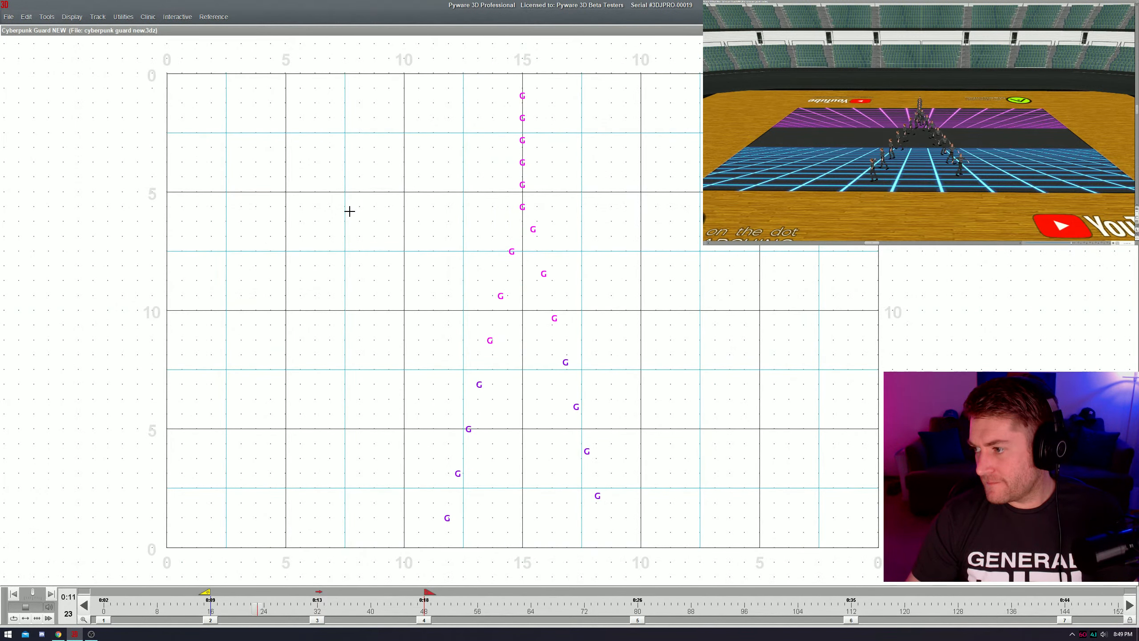
pyautogui.press('space')
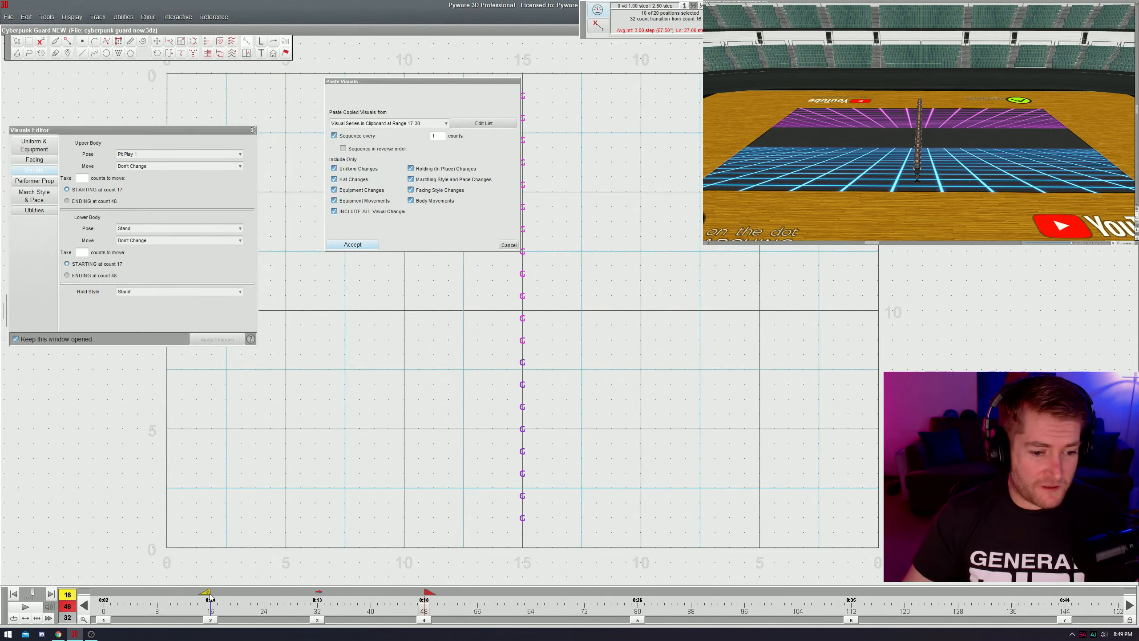
# - Move the transition's start from set 2 to count 17 and play the transition
pyautogui.moveTo(210, 596); pyautogui.dragTo(221, 599)
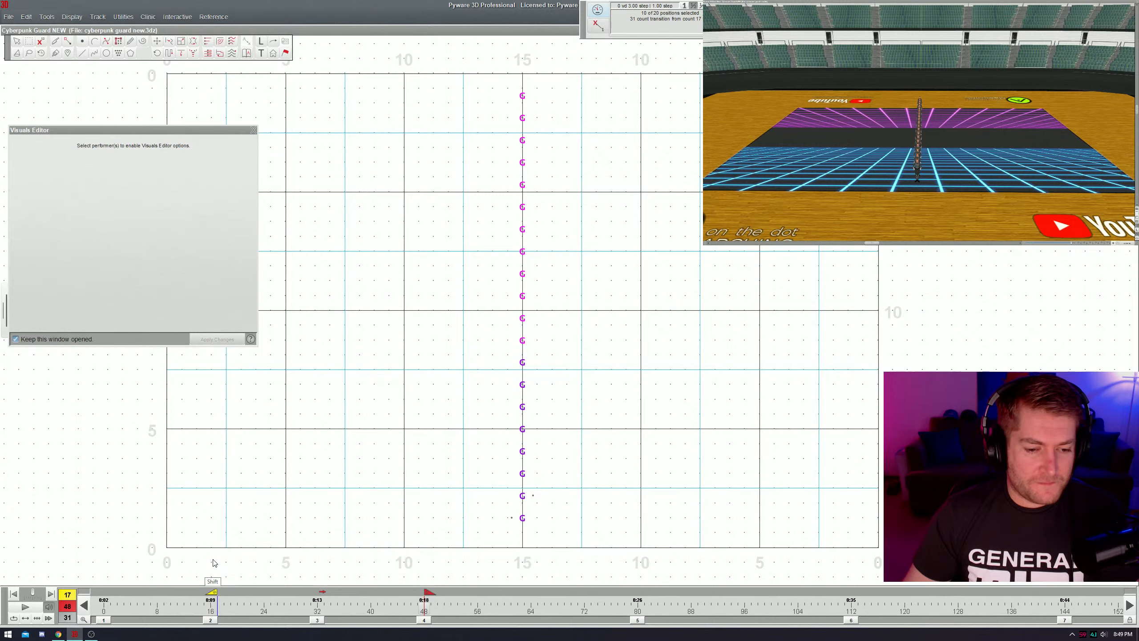
pyautogui.hotkey('ctrl', 'space')
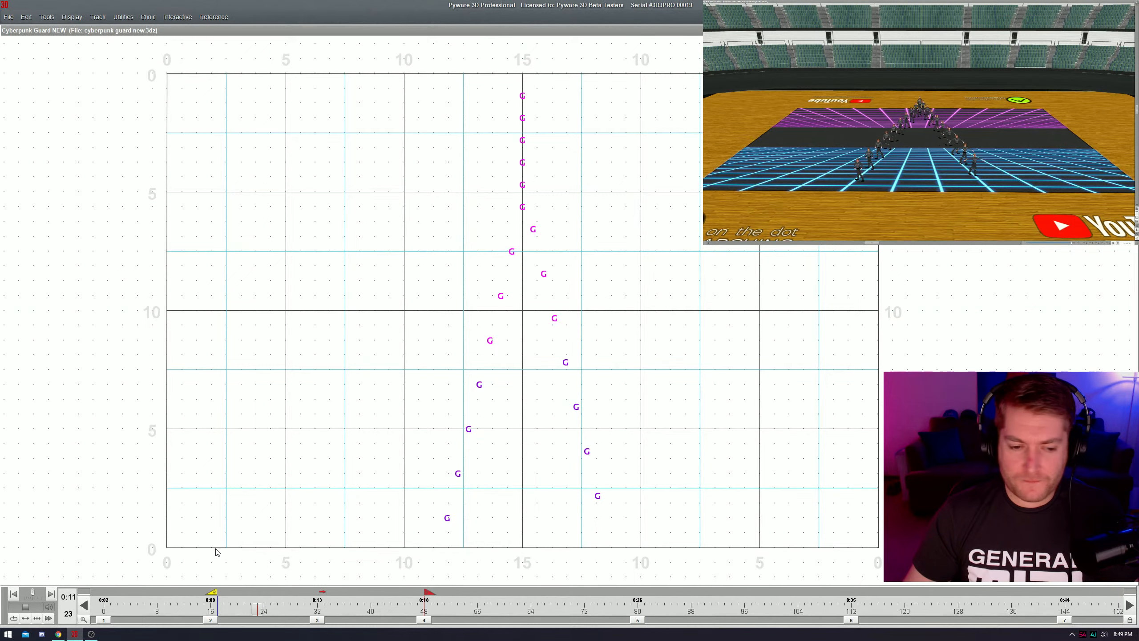
pyautogui.press('space')
# - Paste the range 17-38 visual series, sequenced every 1 count, onto the alternate performers beginning with the front one, from count 17
pyautogui.moveTo(497, 524)
pyautogui.mouseDown()
pyautogui.moveTo(507, 507)
pyautogui.moveTo(506, 517)
pyautogui.mouseUp()
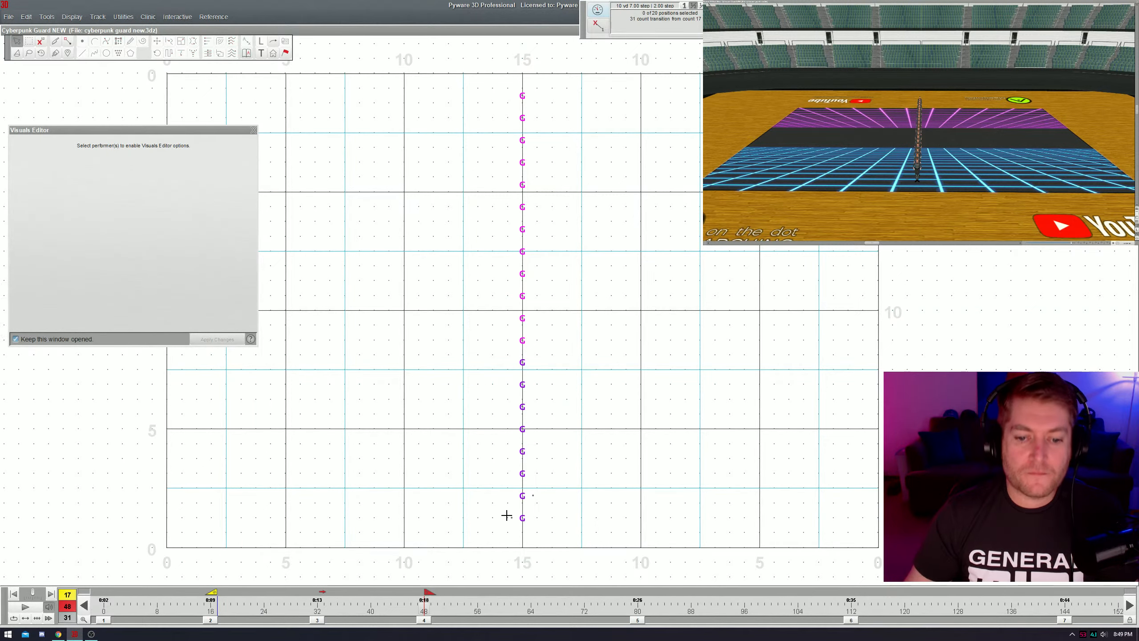
pyautogui.hotkey('ctrl', 'v')
pyautogui.click(419, 124)
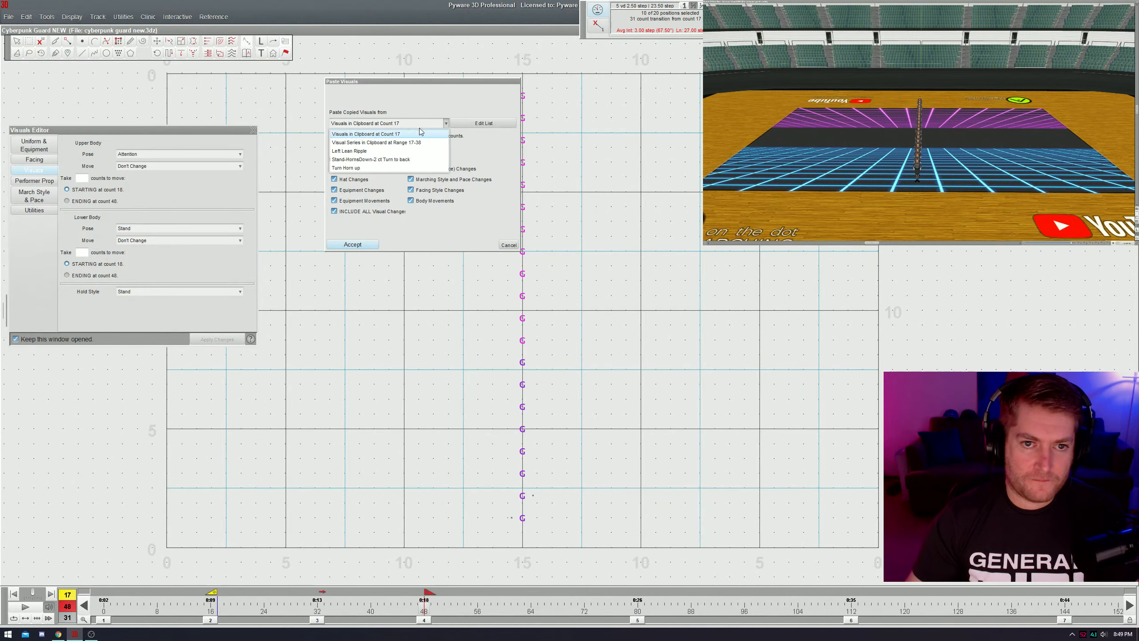
pyautogui.click(431, 144)
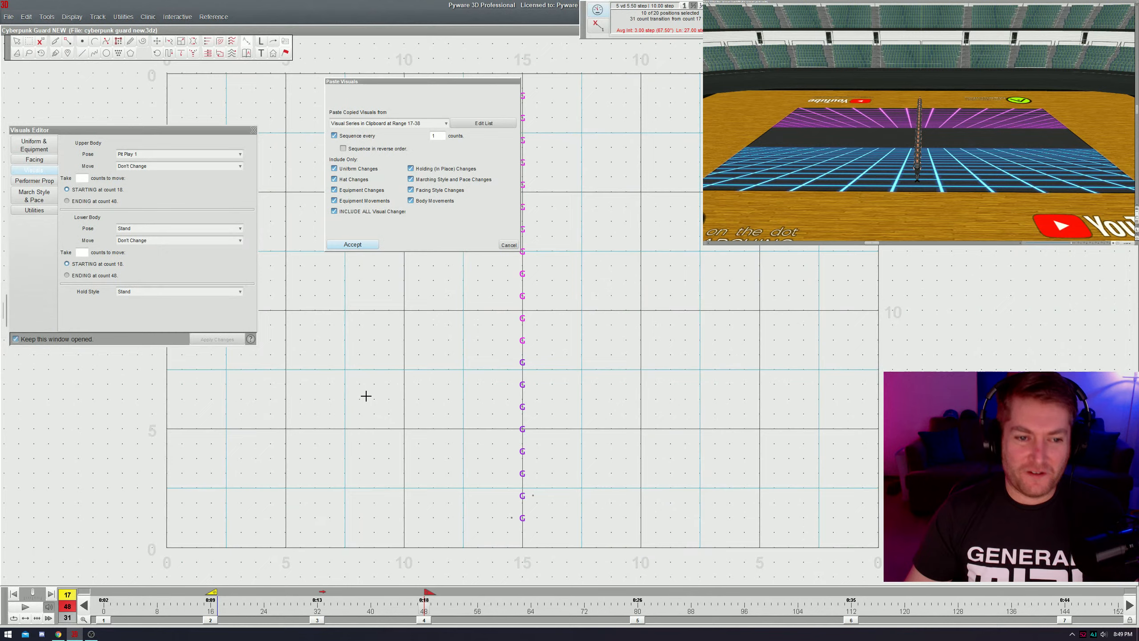
pyautogui.press('Return')
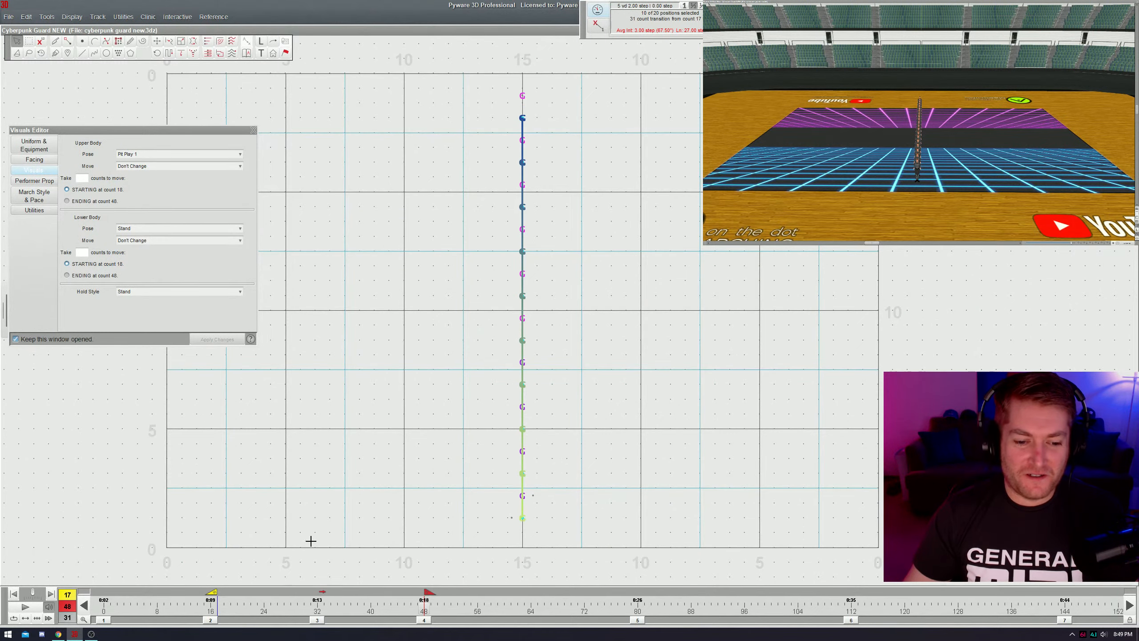
# - Set the alternate performers to face a fixed direction of 0.0 for the transition from count 17 to 48 and play it
pyautogui.click(34, 159)
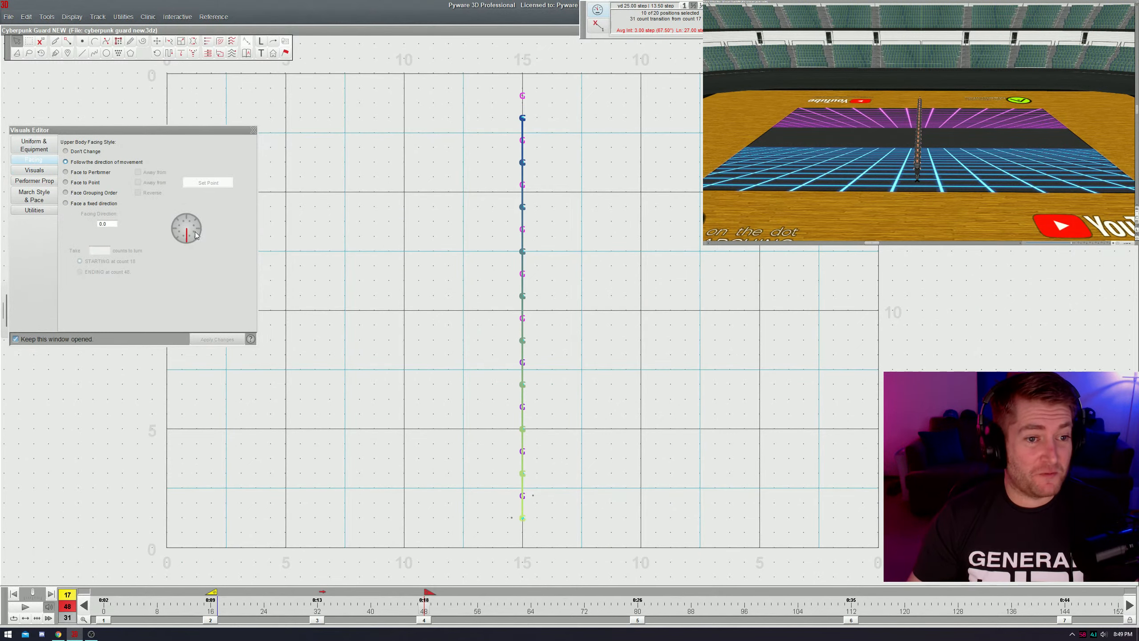
pyautogui.click(195, 233)
pyautogui.click(228, 339)
pyautogui.press('space')
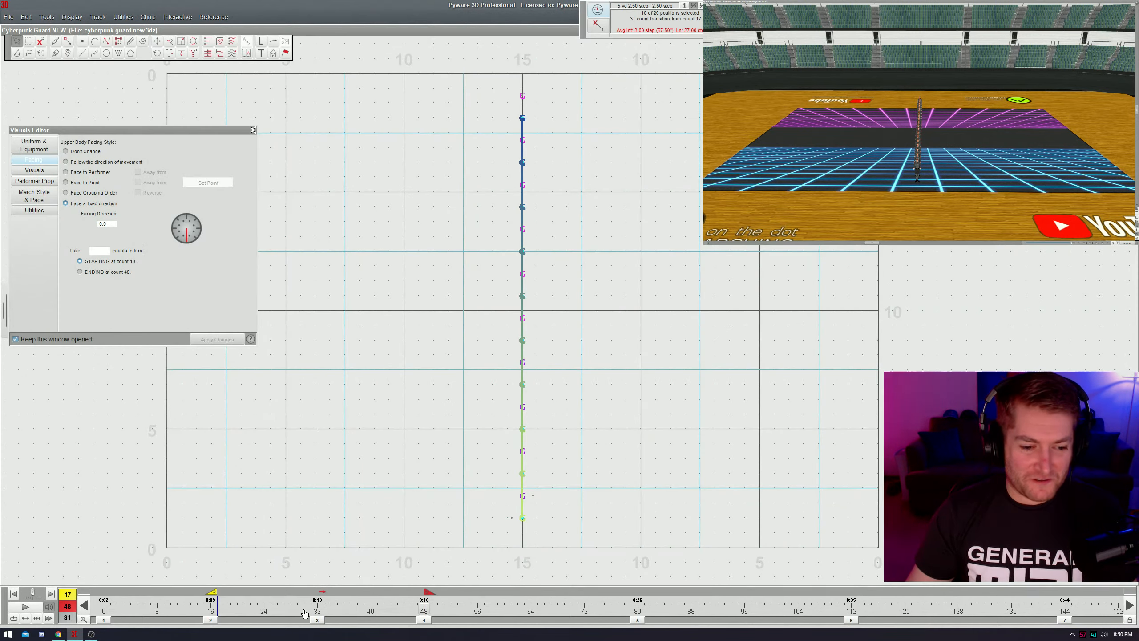
pyautogui.doubleClick(522, 496)
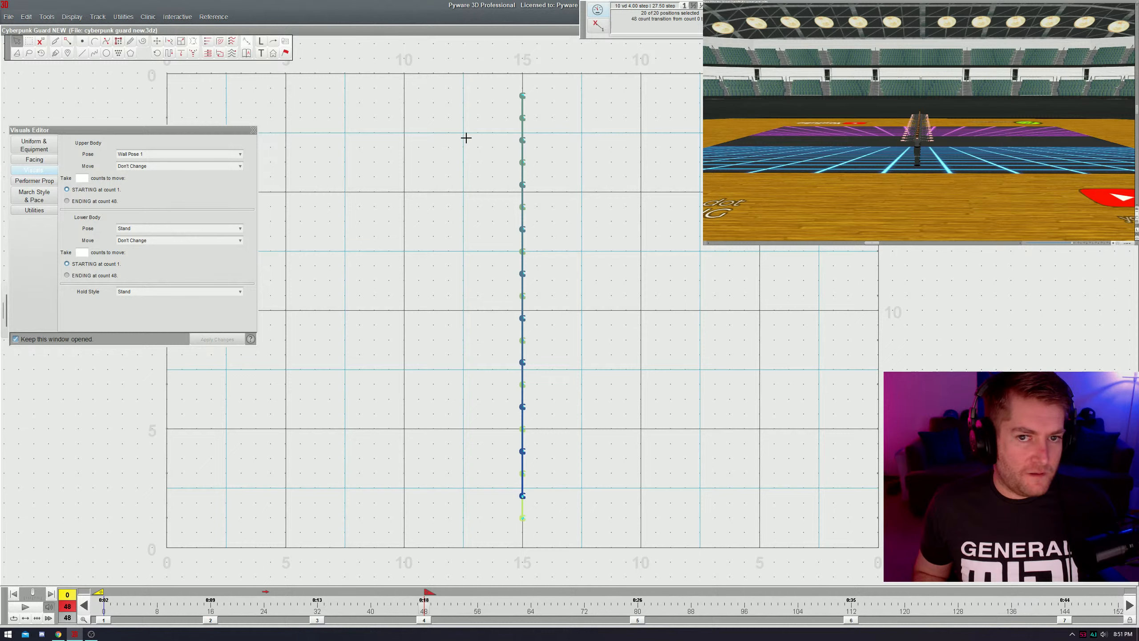
# - Apply the Crab Step march style to all 20 performers for the transition from set 2 (count 16) to count 48
pyautogui.moveTo(470, 76); pyautogui.dragTo(669, 504)
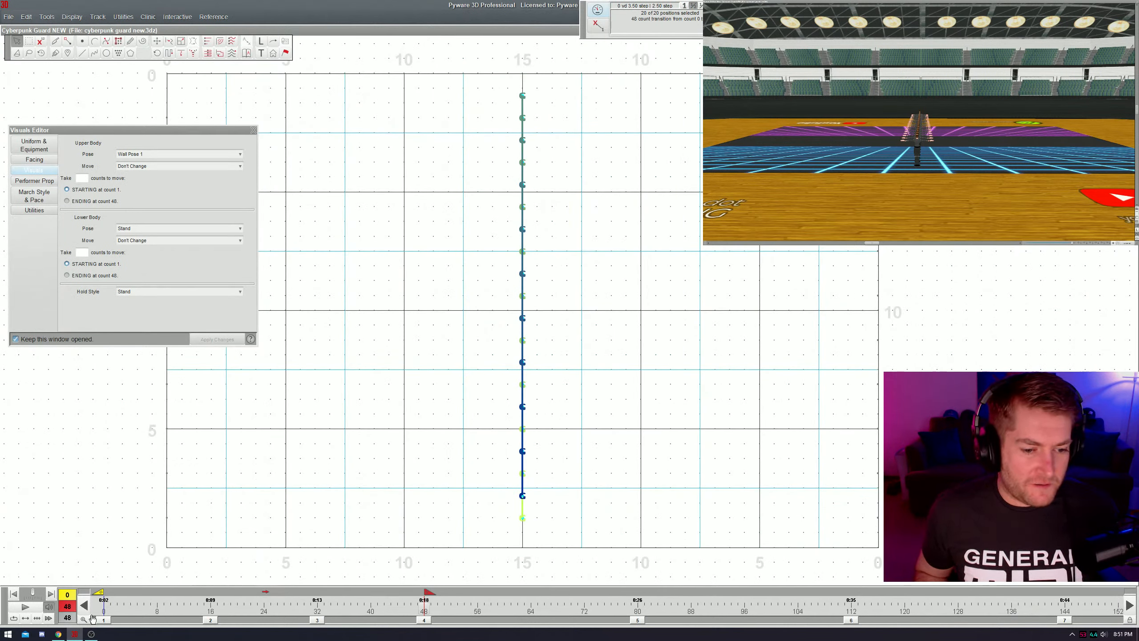
pyautogui.click(209, 617)
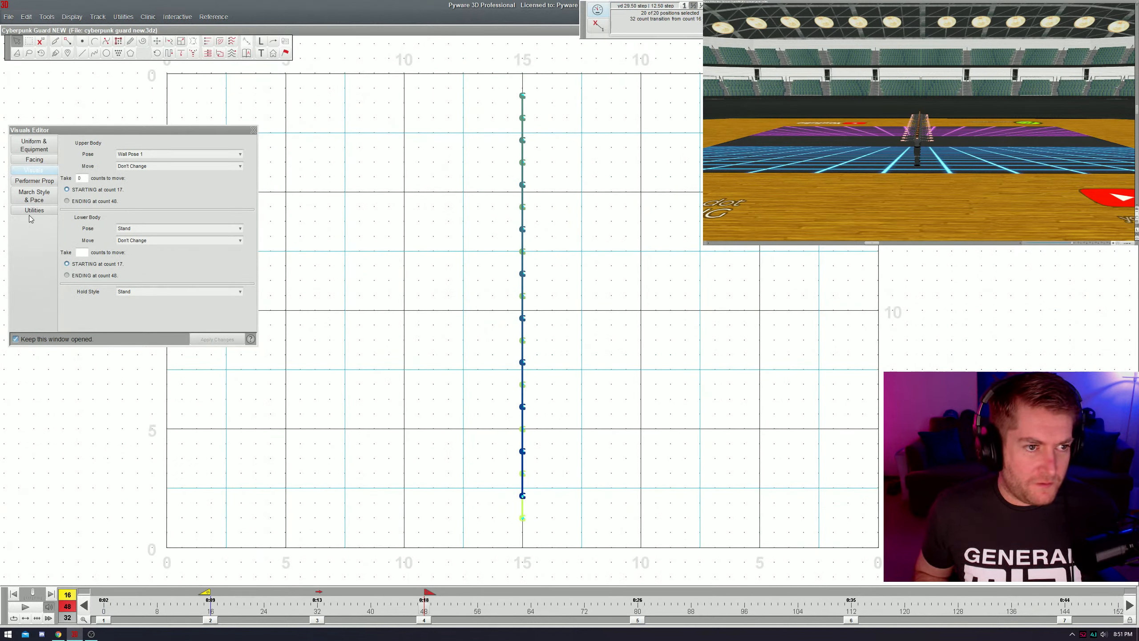
pyautogui.click(33, 196)
pyautogui.click(116, 294)
pyautogui.click(119, 294)
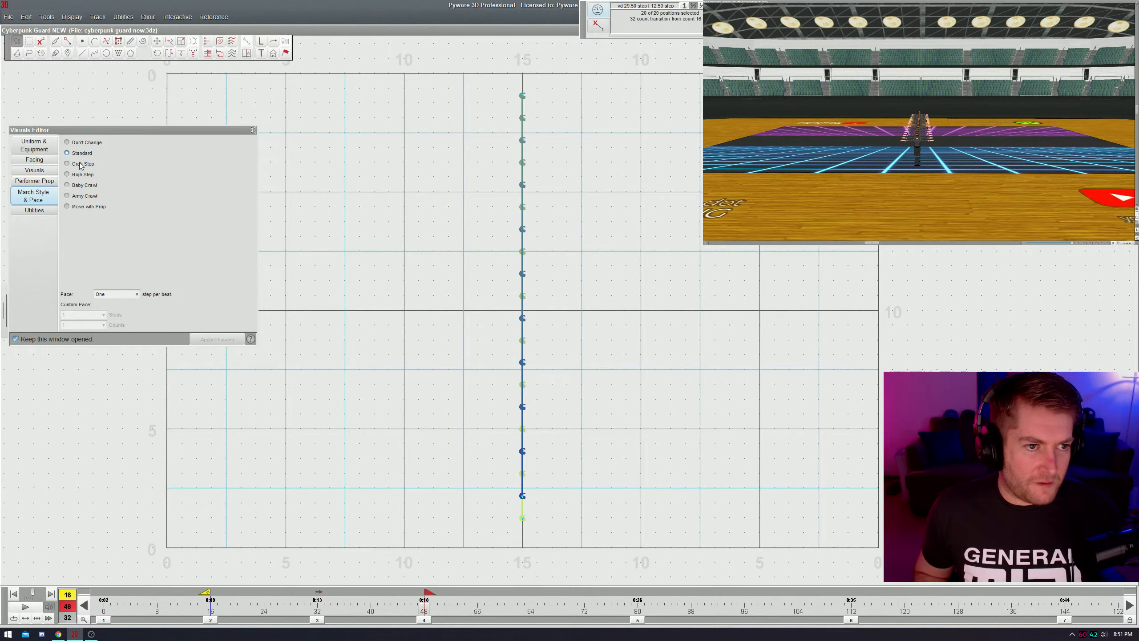
pyautogui.click(67, 163)
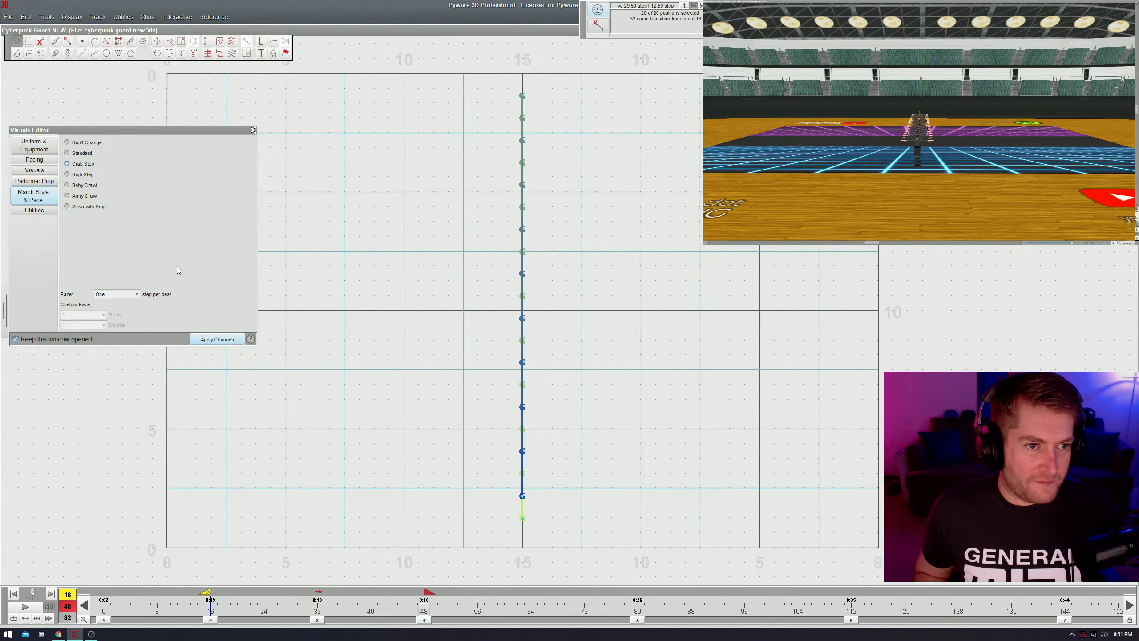
pyautogui.click(217, 339)
pyautogui.click(178, 381)
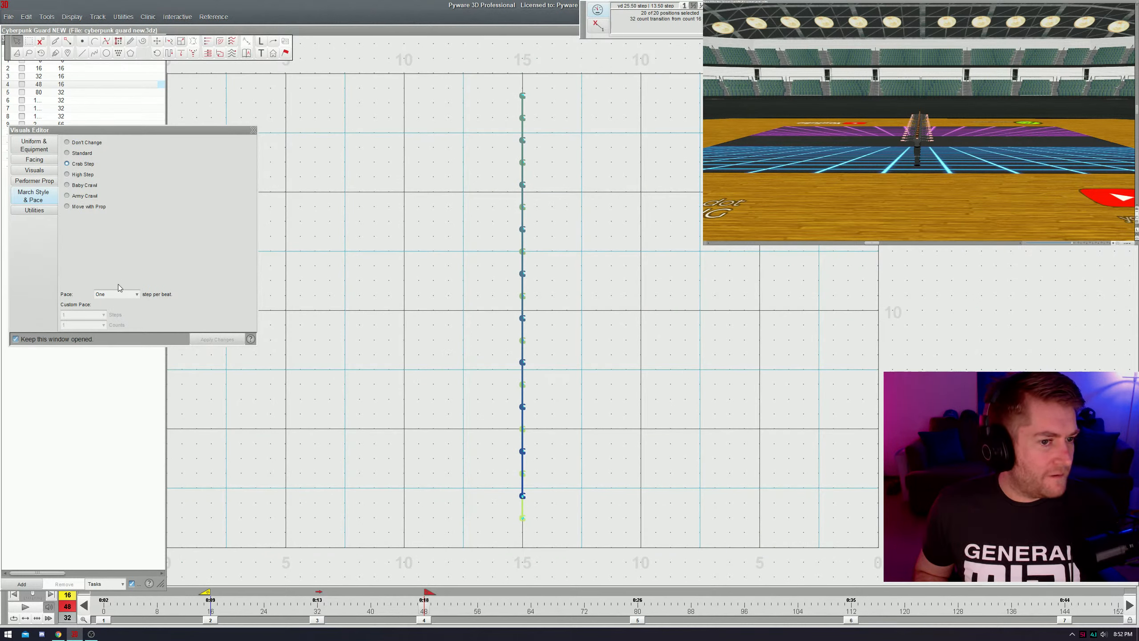
# - Set the pace of all 20 performers to half a step per beat and play the transition to count 48
pyautogui.click(130, 294)
pyautogui.click(119, 331)
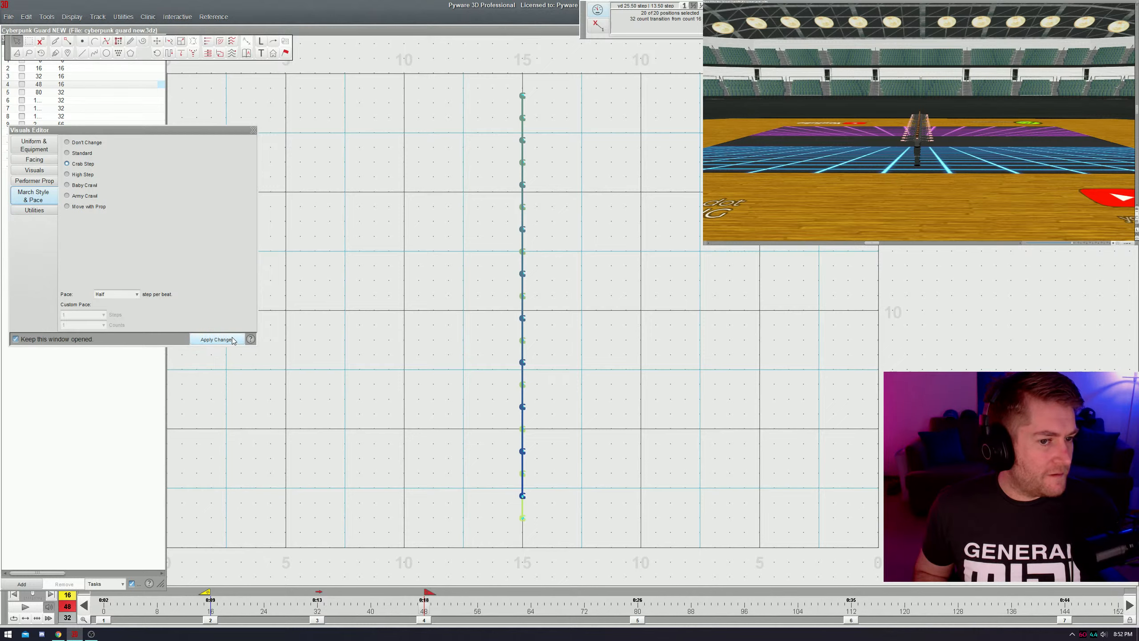
pyautogui.click(217, 339)
pyautogui.click(26, 607)
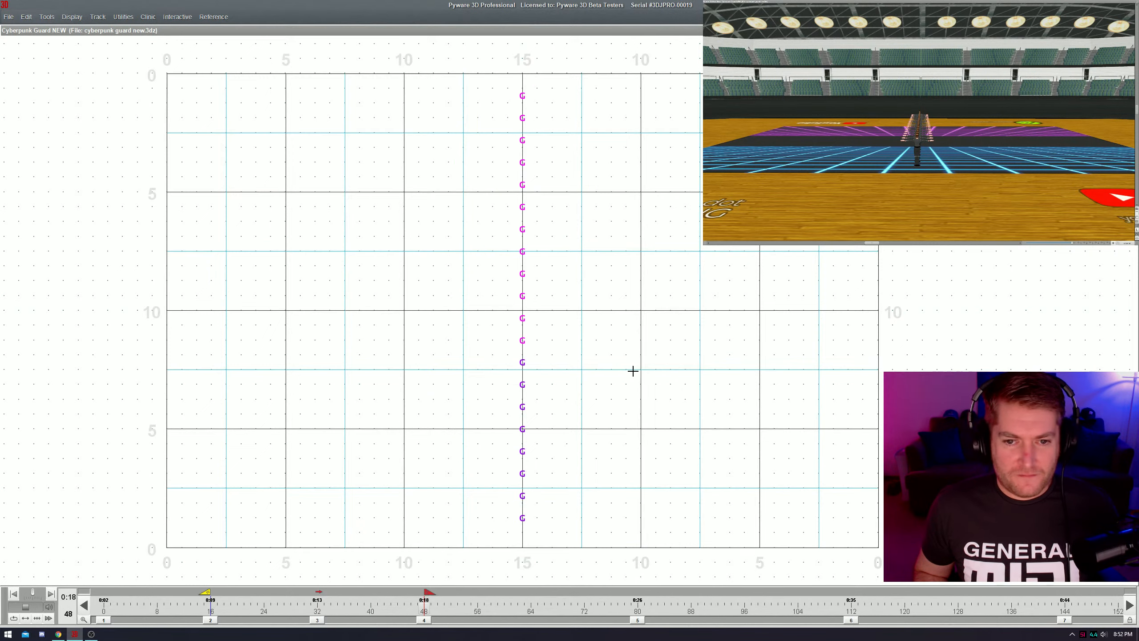
pyautogui.press('space')
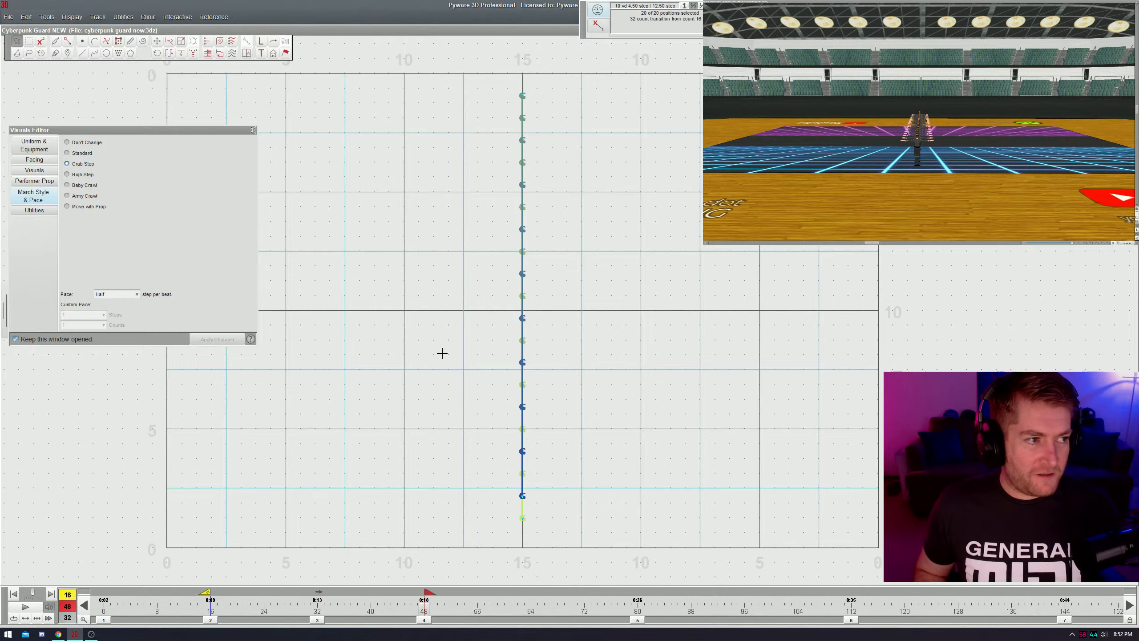
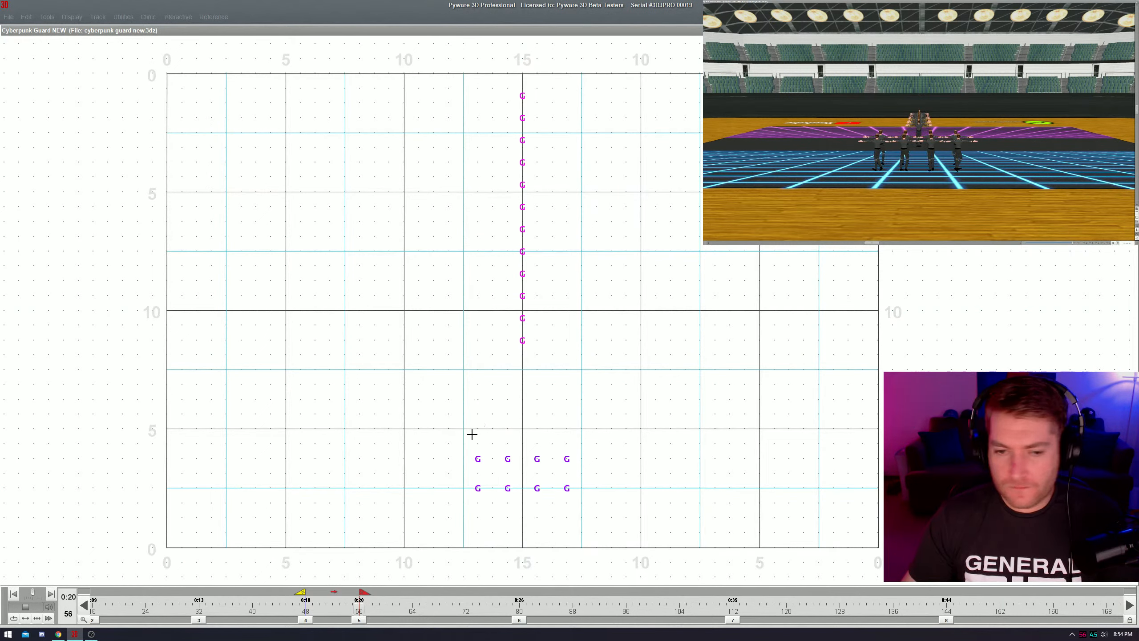
# - Set the eight performers in the front block to turn to a fixed facing direction of 0.0 starting at count 49
pyautogui.moveTo(443, 410); pyautogui.dragTo(621, 534)
pyautogui.click(35, 159)
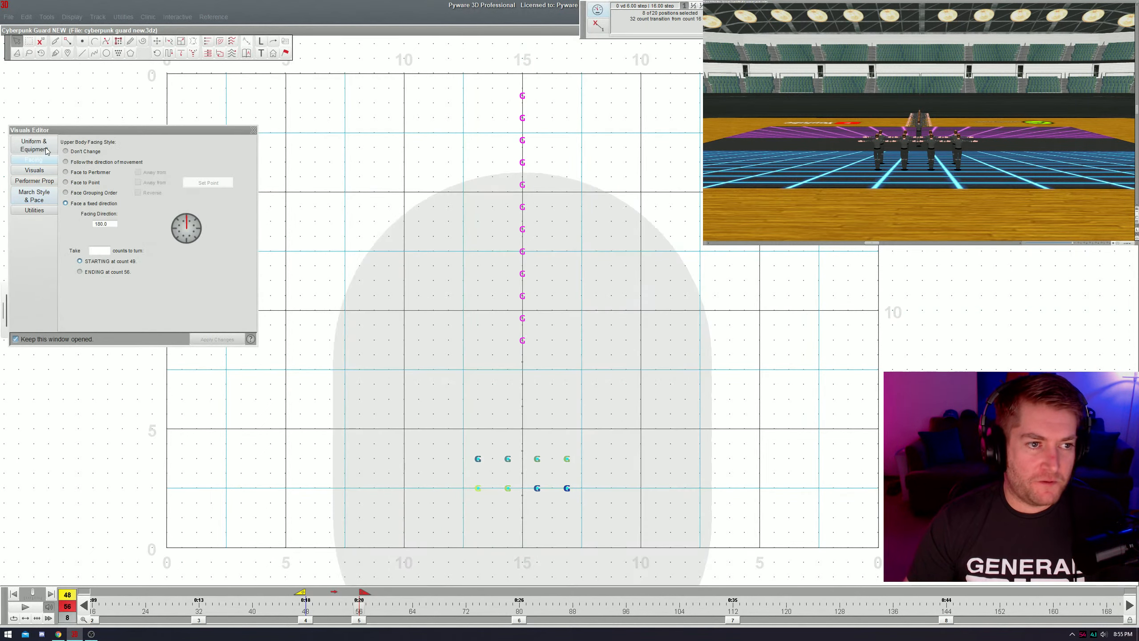
pyautogui.click(188, 245)
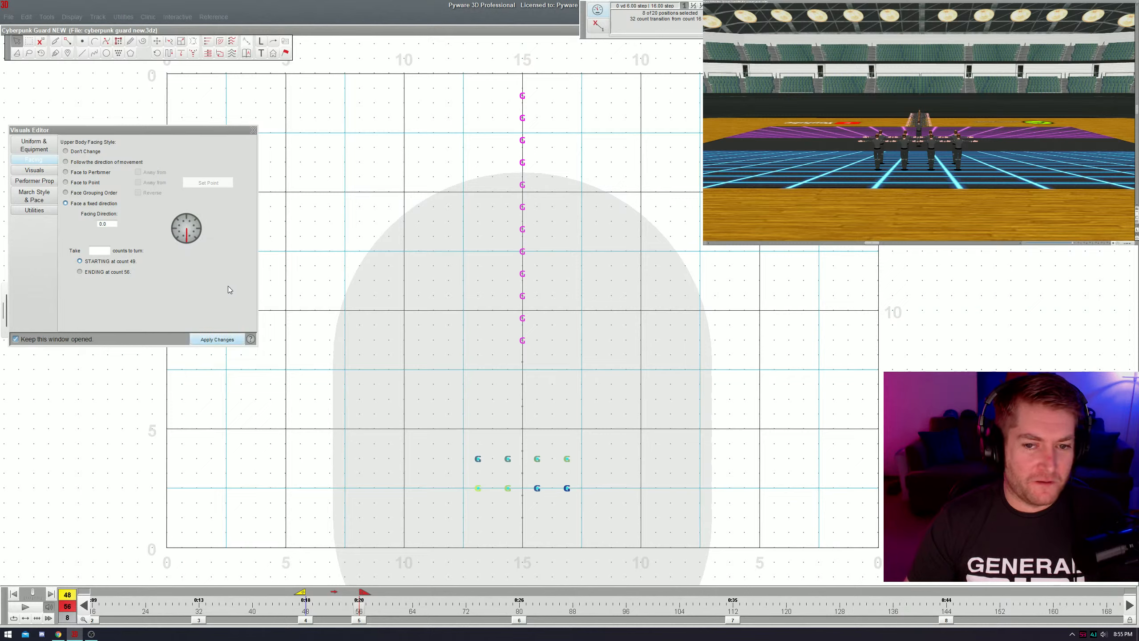
pyautogui.click(104, 249)
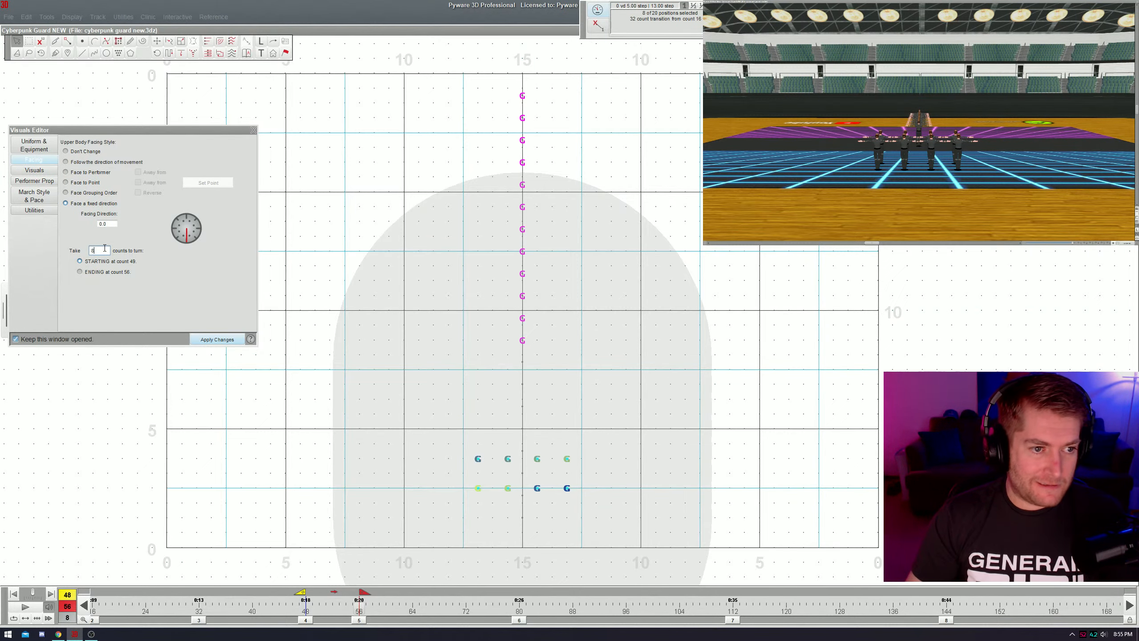
# - Set the front block's upper body pose to Wall Pose 2 Left over 8 counts starting at count 49, and play the transition
pyautogui.click(57, 171)
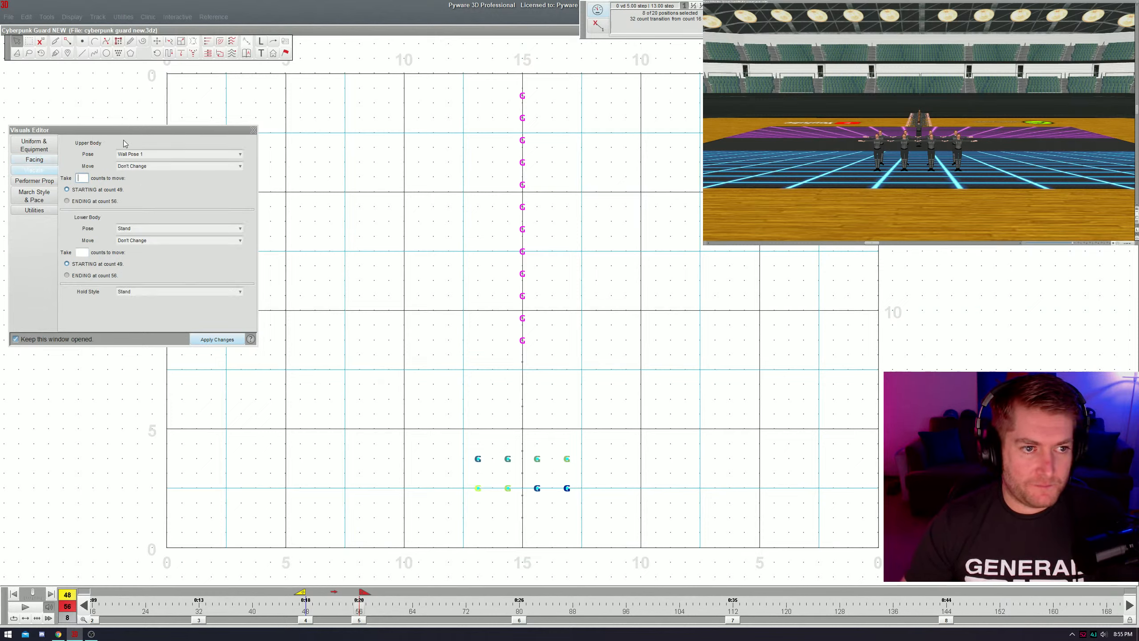
pyautogui.click(160, 154)
pyautogui.click(226, 190)
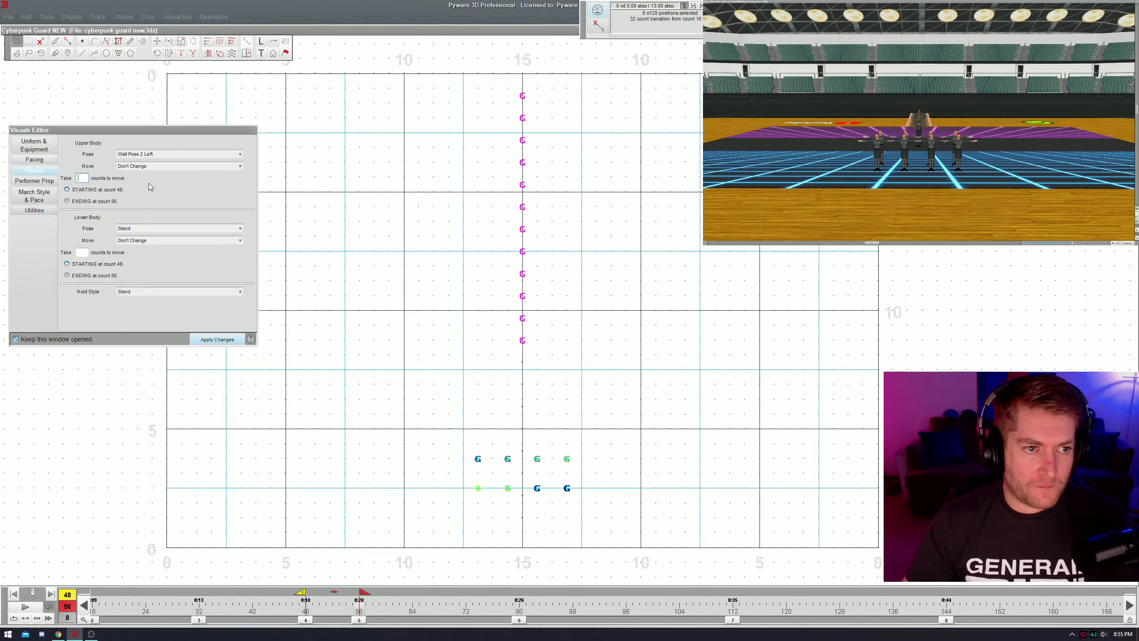
pyautogui.press('Return')
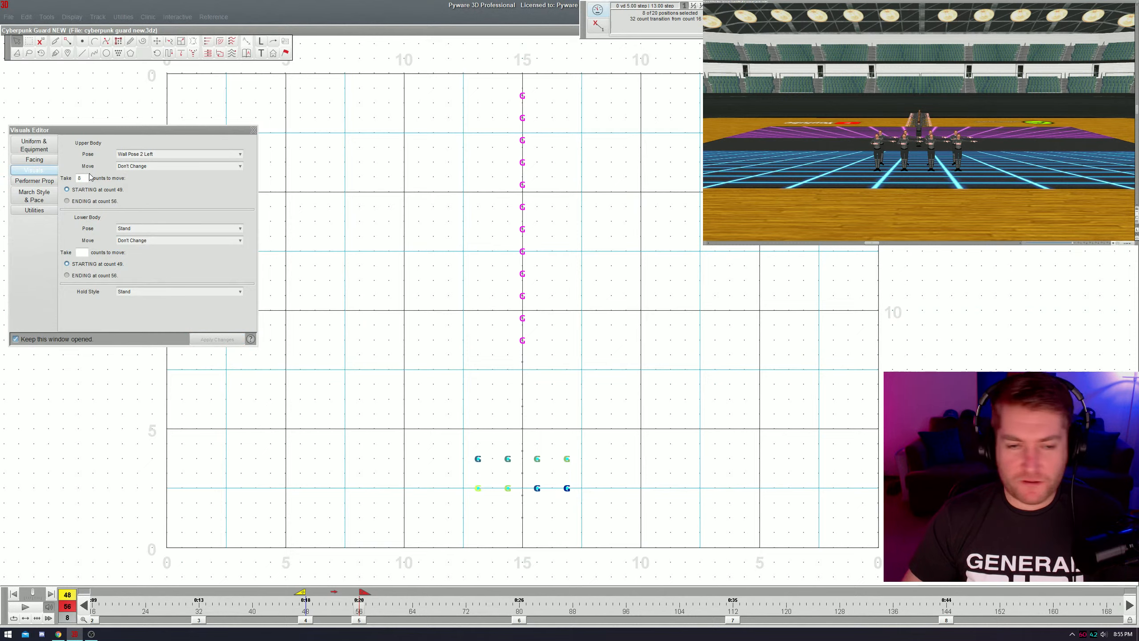
pyautogui.press('space')
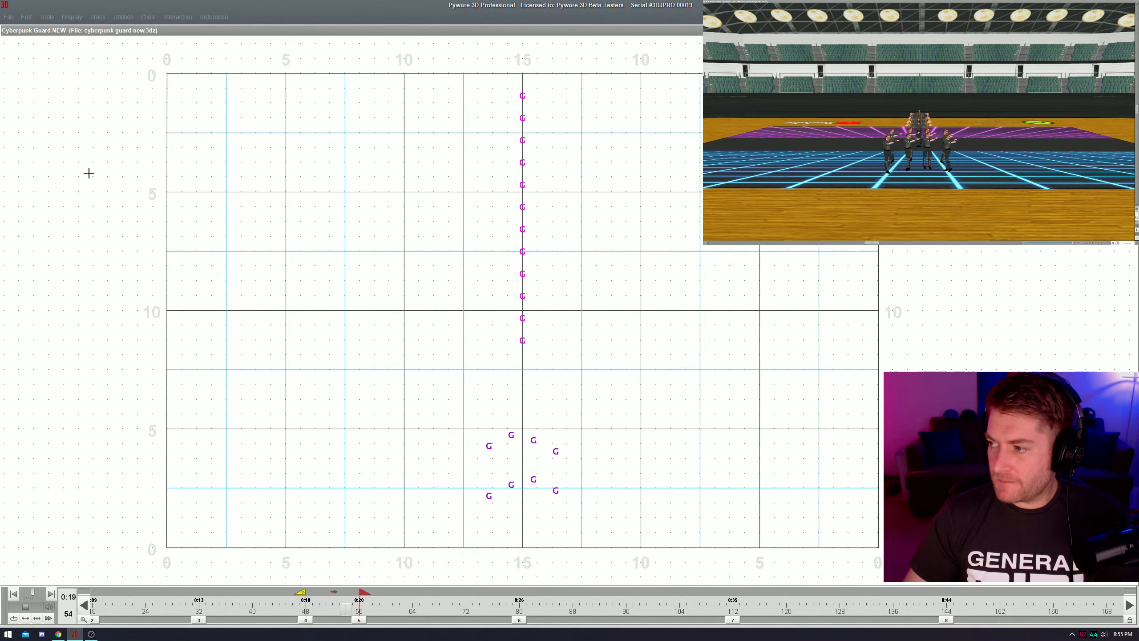
pyautogui.press('space')
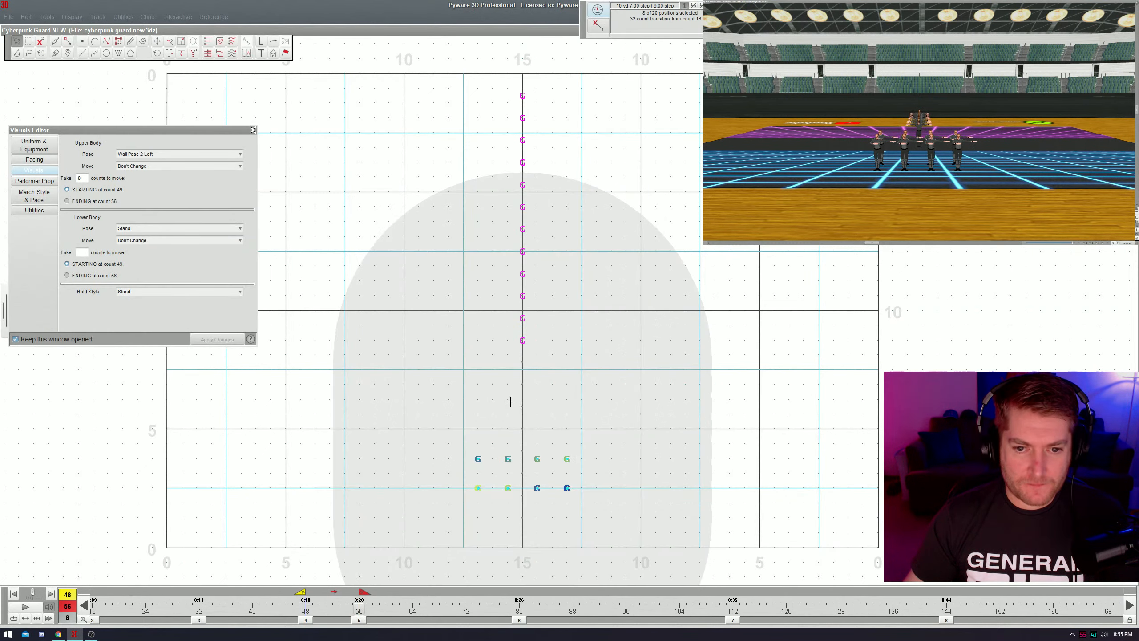
pyautogui.click(511, 401)
pyautogui.click(522, 339)
pyautogui.click(506, 349)
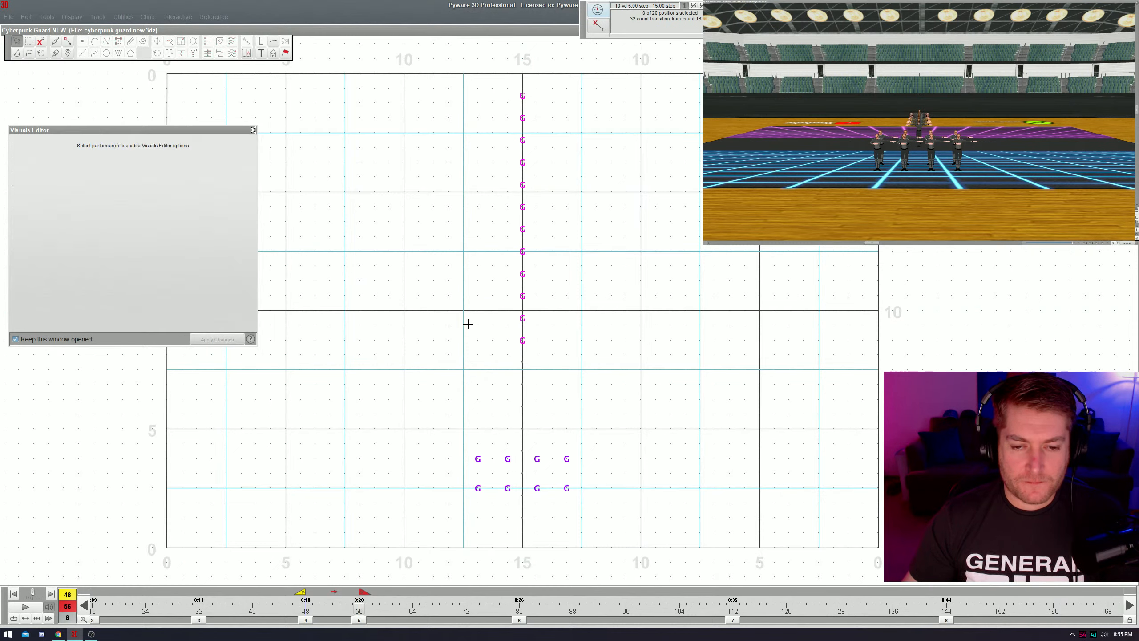
pyautogui.moveTo(506, 76); pyautogui.dragTo(537, 366)
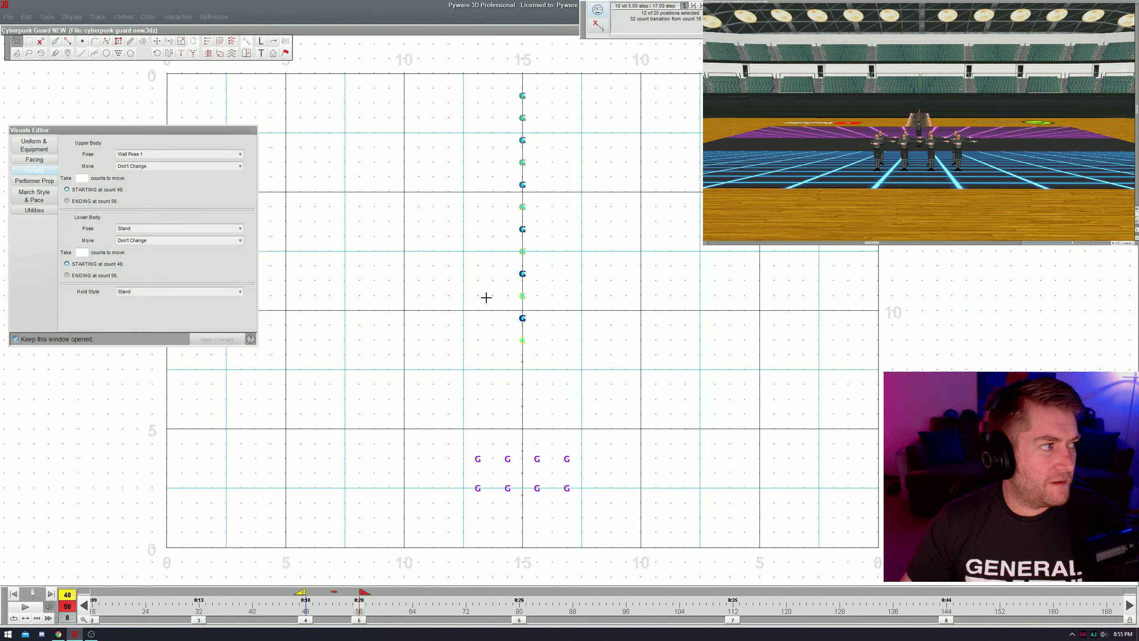
pyautogui.click(501, 227)
pyautogui.moveTo(509, 76); pyautogui.dragTo(563, 345)
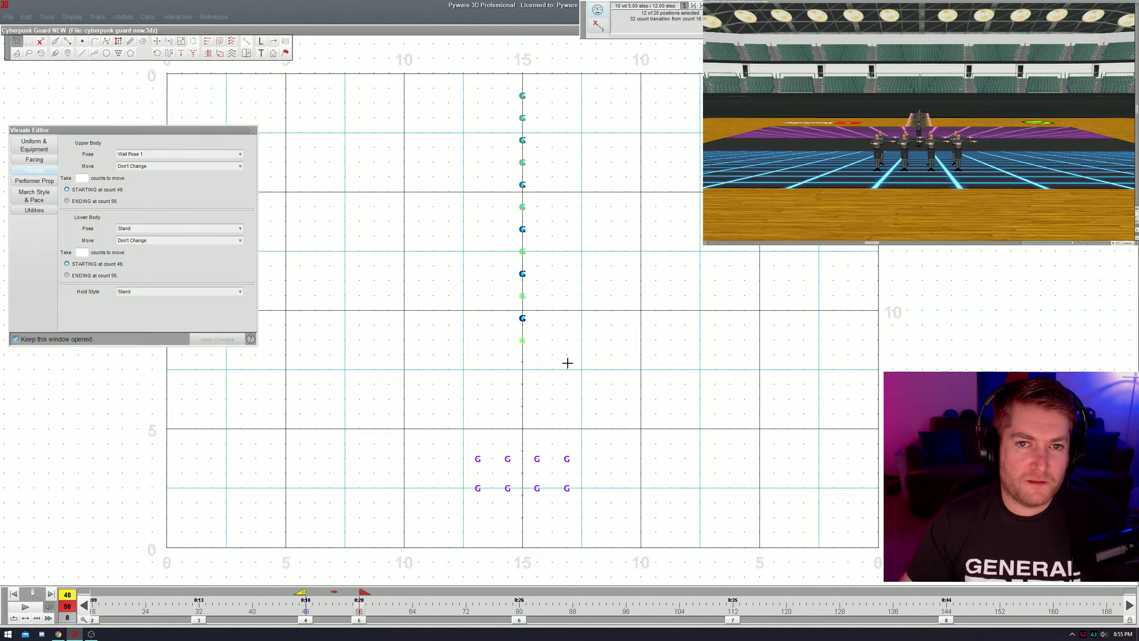
pyautogui.click(553, 371)
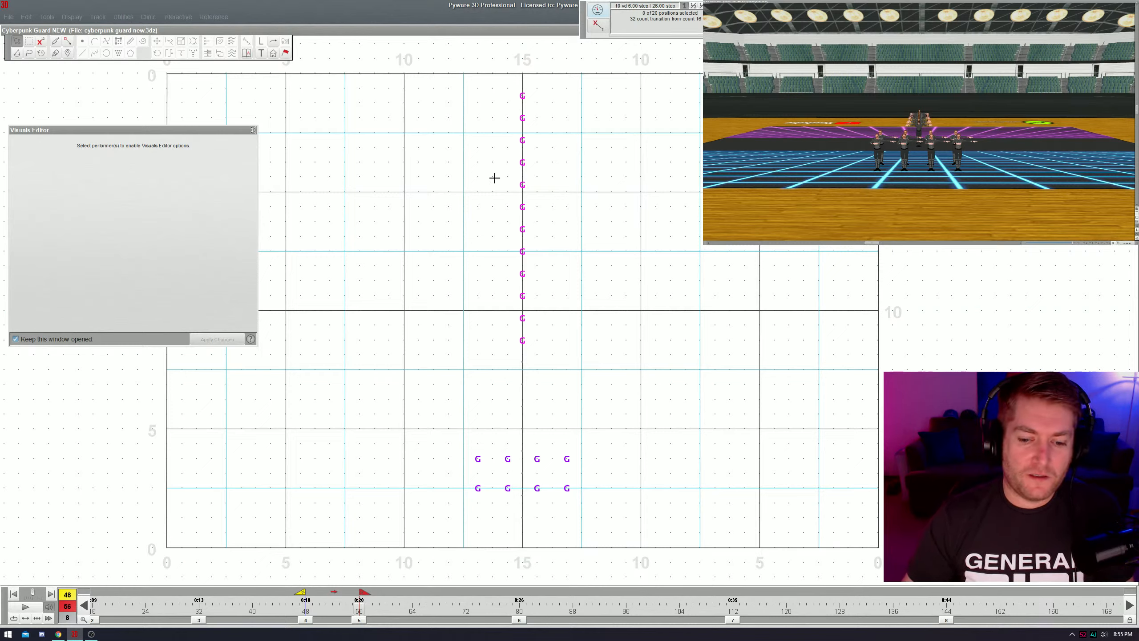
# - Save the drill file
pyautogui.scroll(-2, 262, 609)
pyautogui.moveTo(261, 609); pyautogui.dragTo(313, 601)
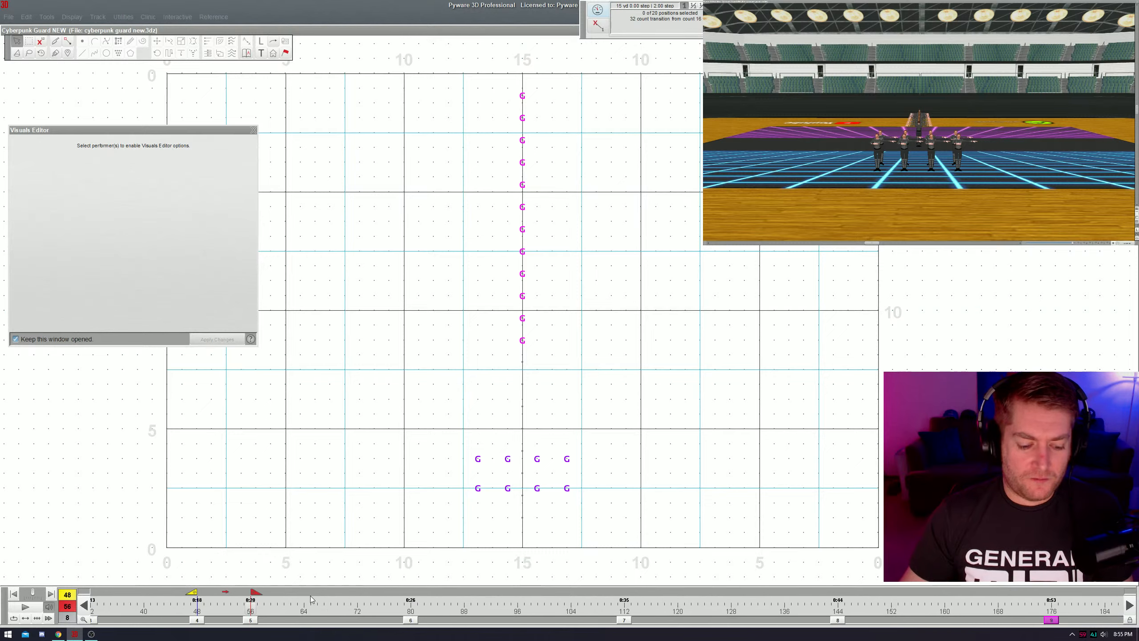
pyautogui.hotkey('ctrl', 's')
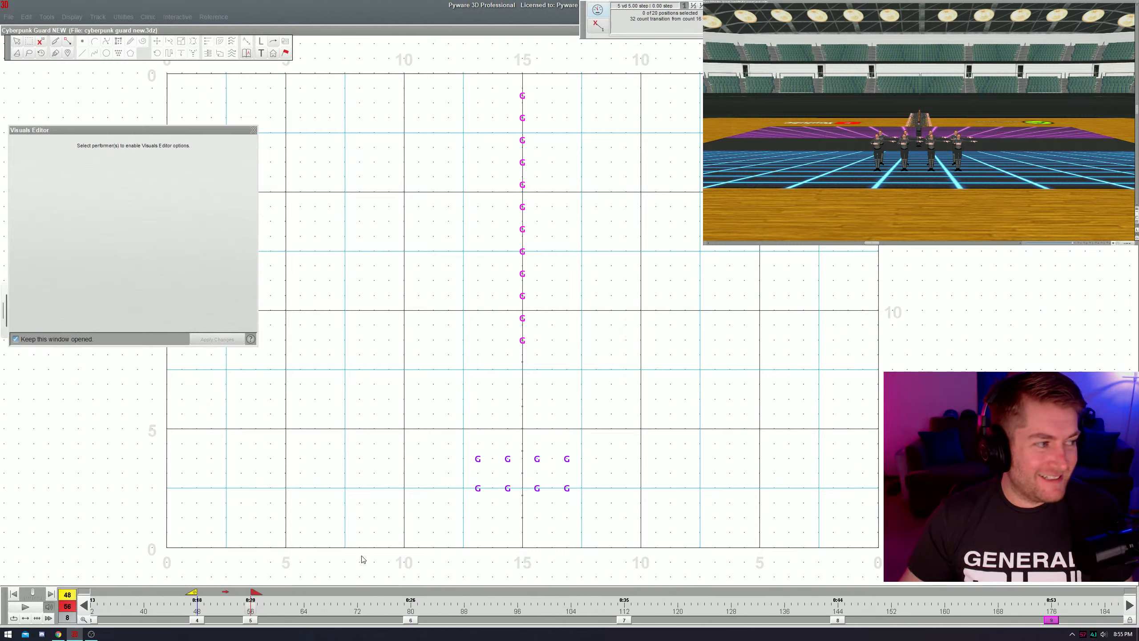
# - Play the transitions from count 56 to set 6 and from set 6 to set 7
pyautogui.click(411, 620)
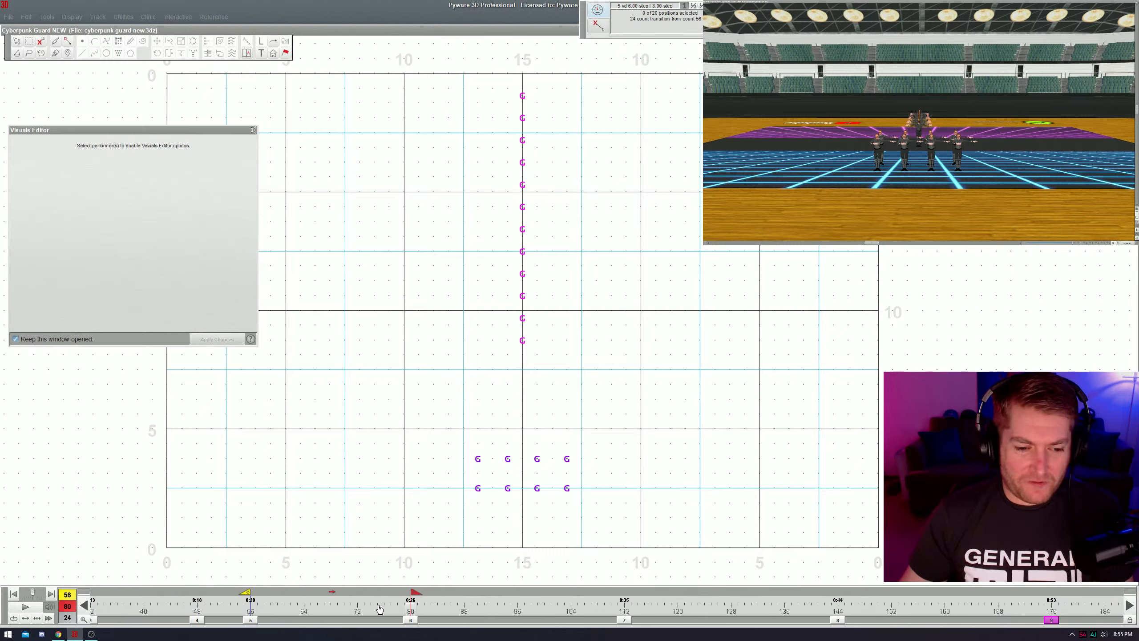
pyautogui.press('space')
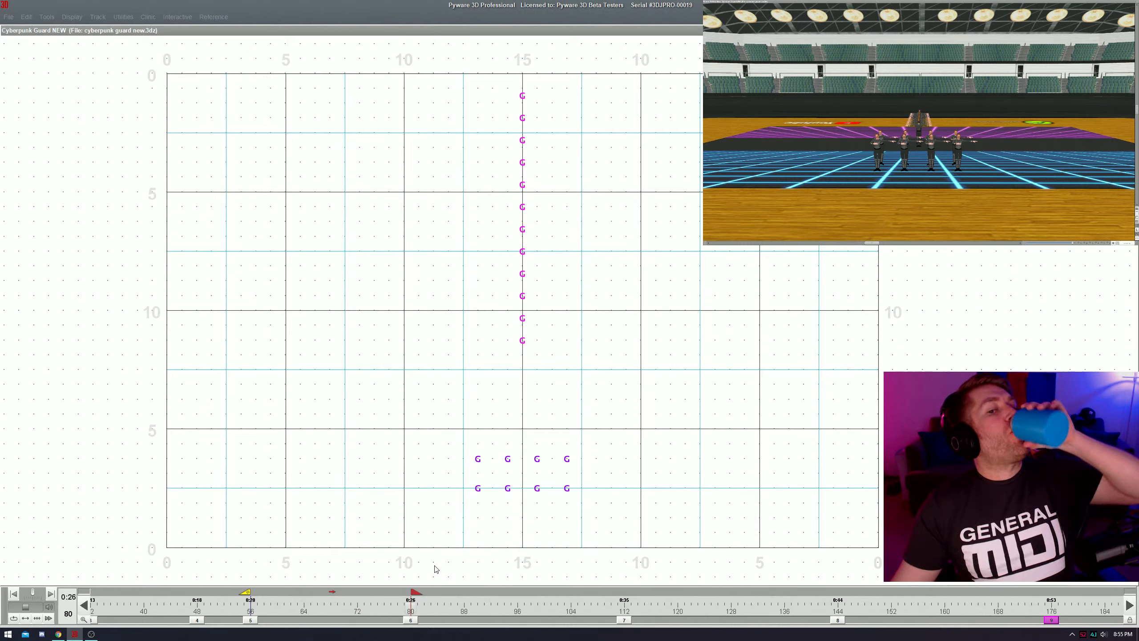
pyautogui.click(621, 620)
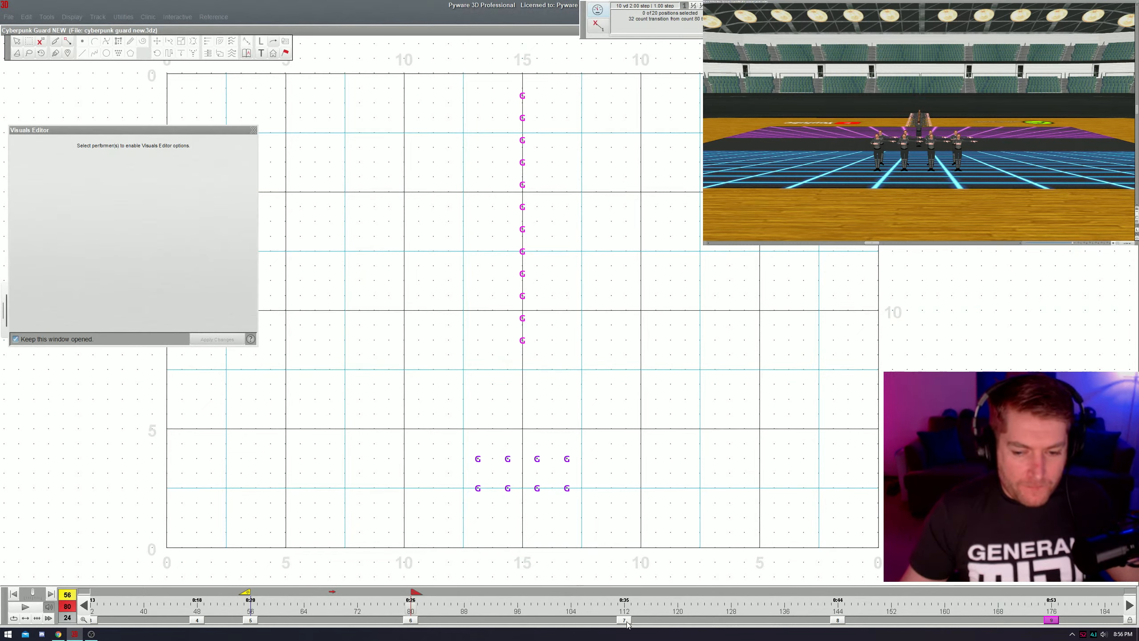
pyautogui.click(24, 608)
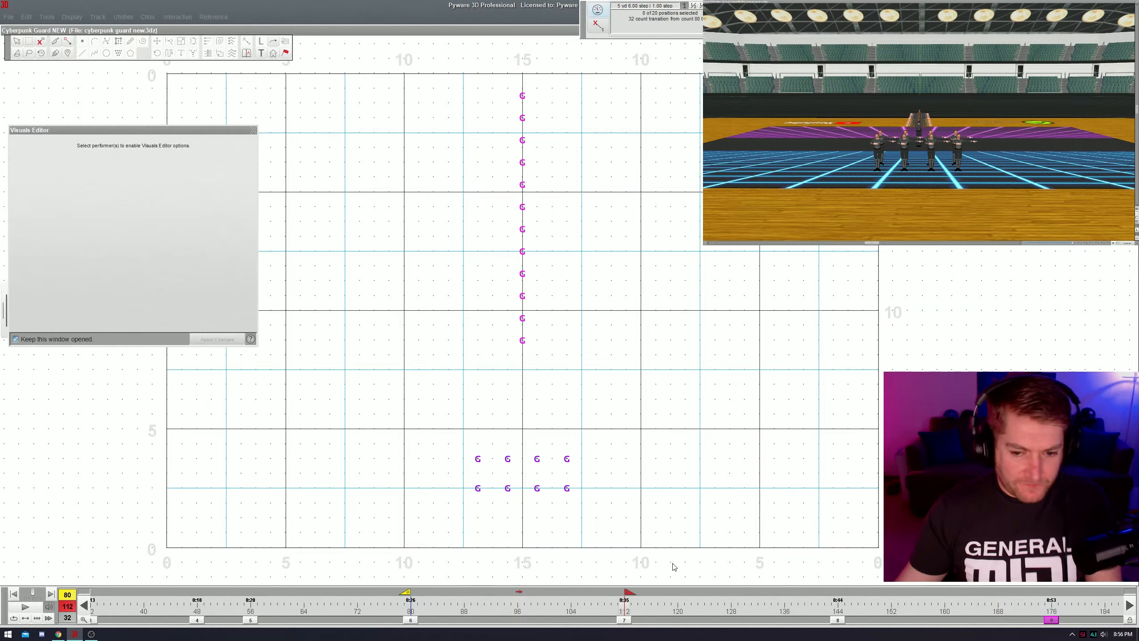
pyautogui.moveTo(684, 610); pyautogui.dragTo(460, 617)
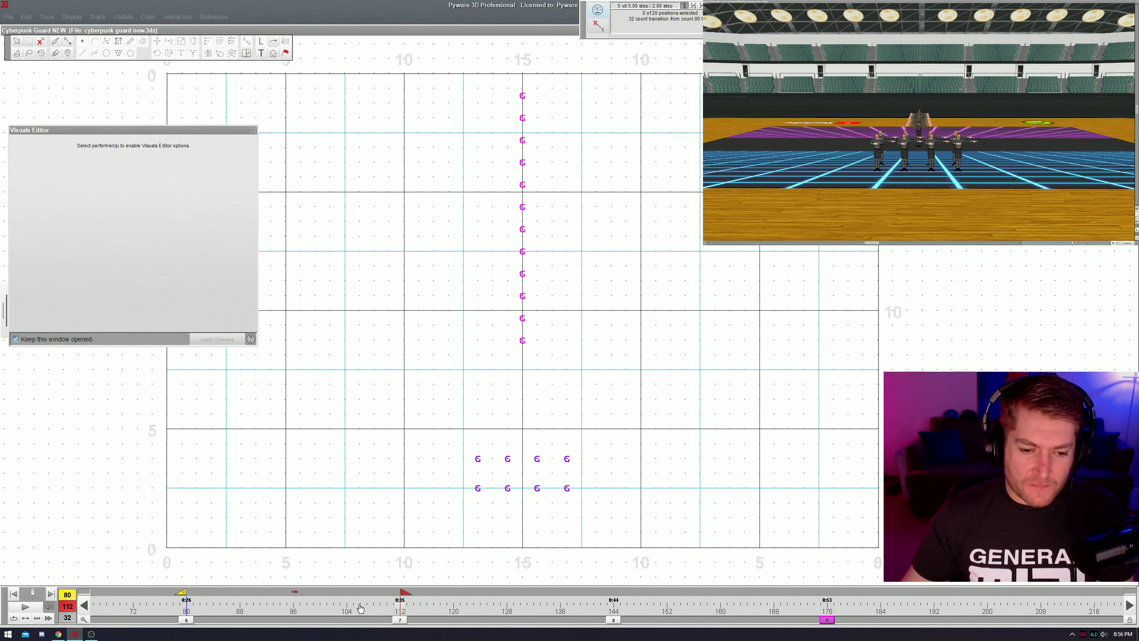
# - Play the transitions from set 7 to set 8 and from set 8 to set 9
pyautogui.moveTo(357, 607); pyautogui.dragTo(443, 612)
pyautogui.click(697, 623)
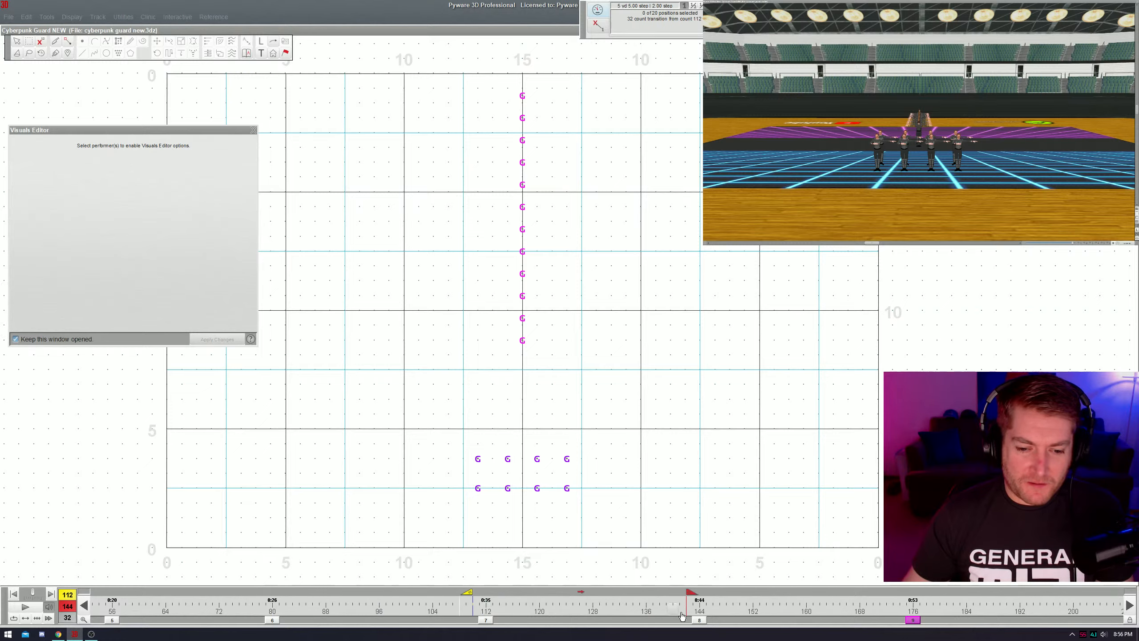
pyautogui.press('space')
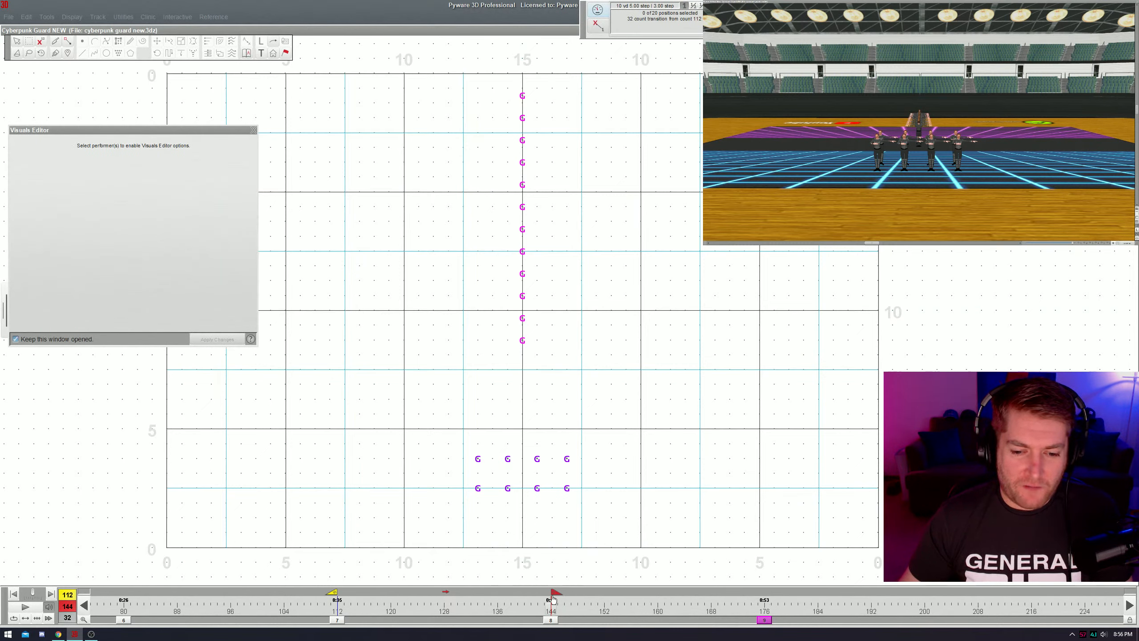
pyautogui.moveTo(517, 621); pyautogui.dragTo(555, 620)
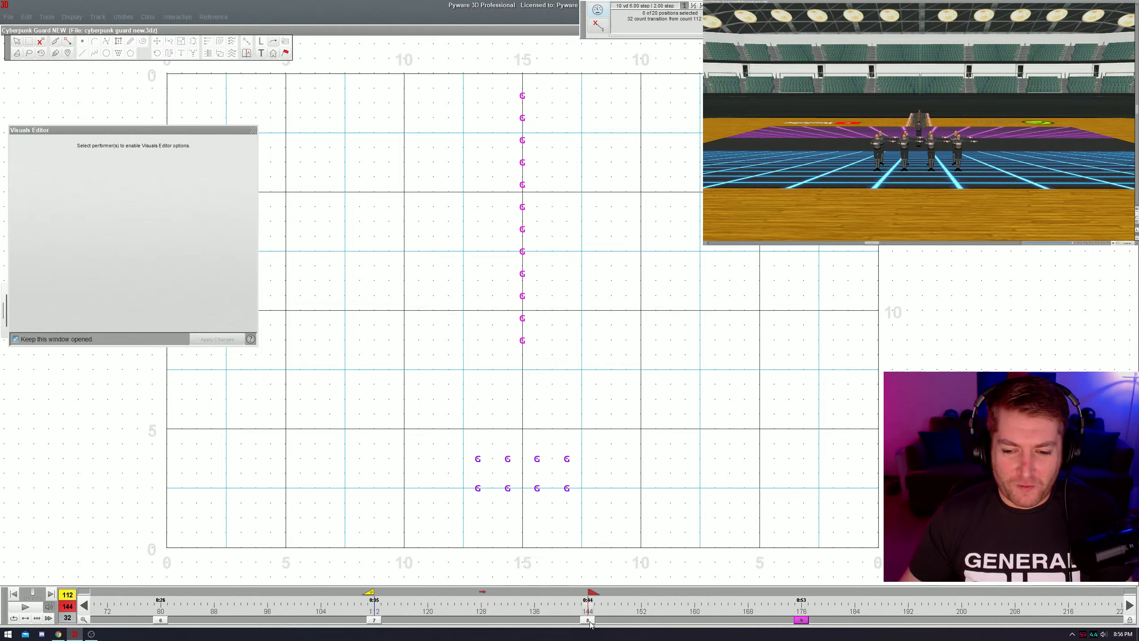
pyautogui.moveTo(773, 623); pyautogui.dragTo(632, 621)
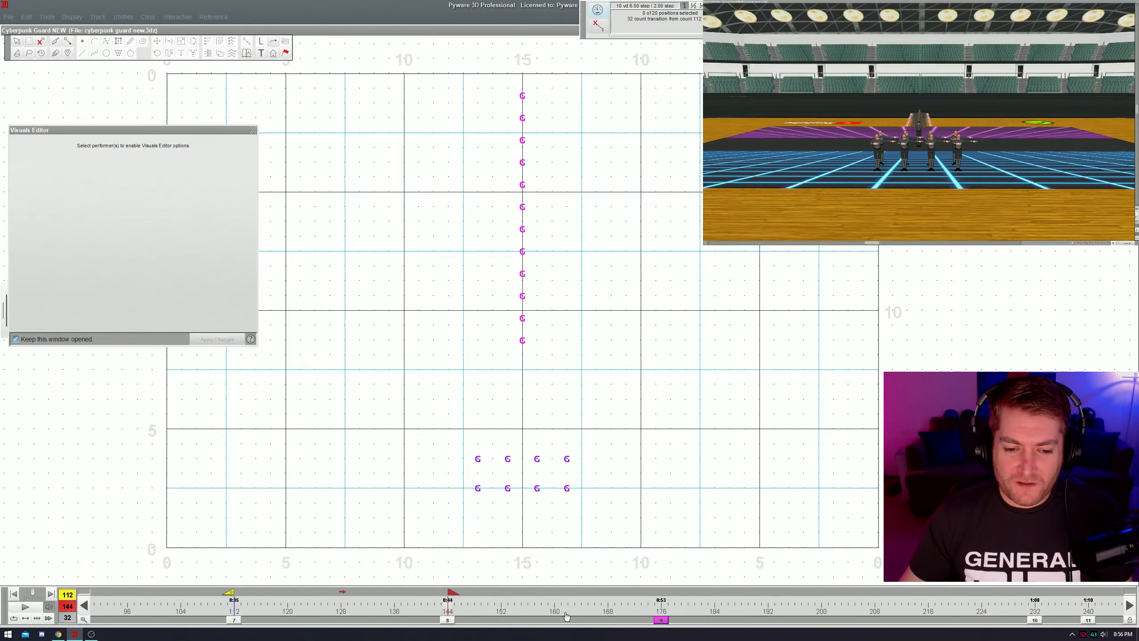
pyautogui.click(665, 621)
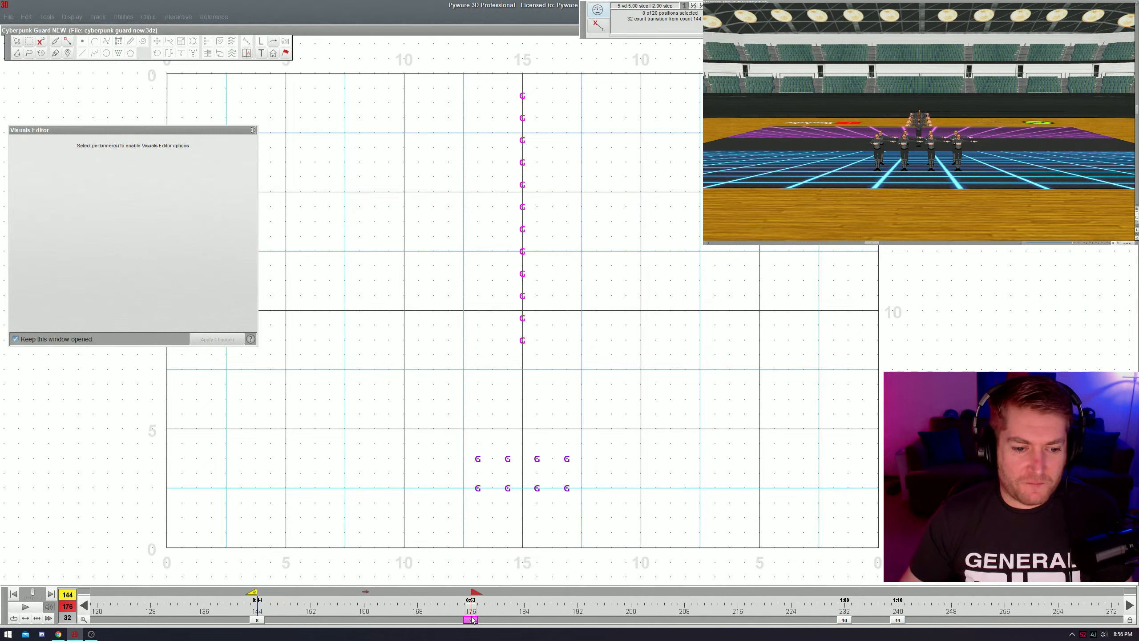
pyautogui.press('space')
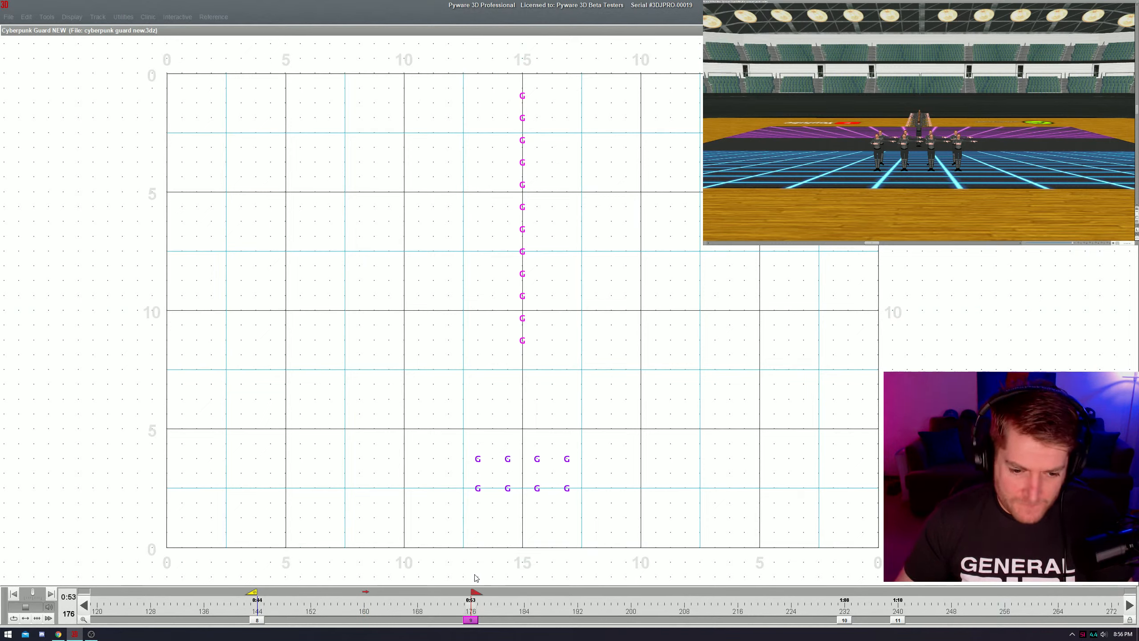
# - Add a set at count 168 and play the transition from count 168 to count 176
pyautogui.doubleClick(417, 620)
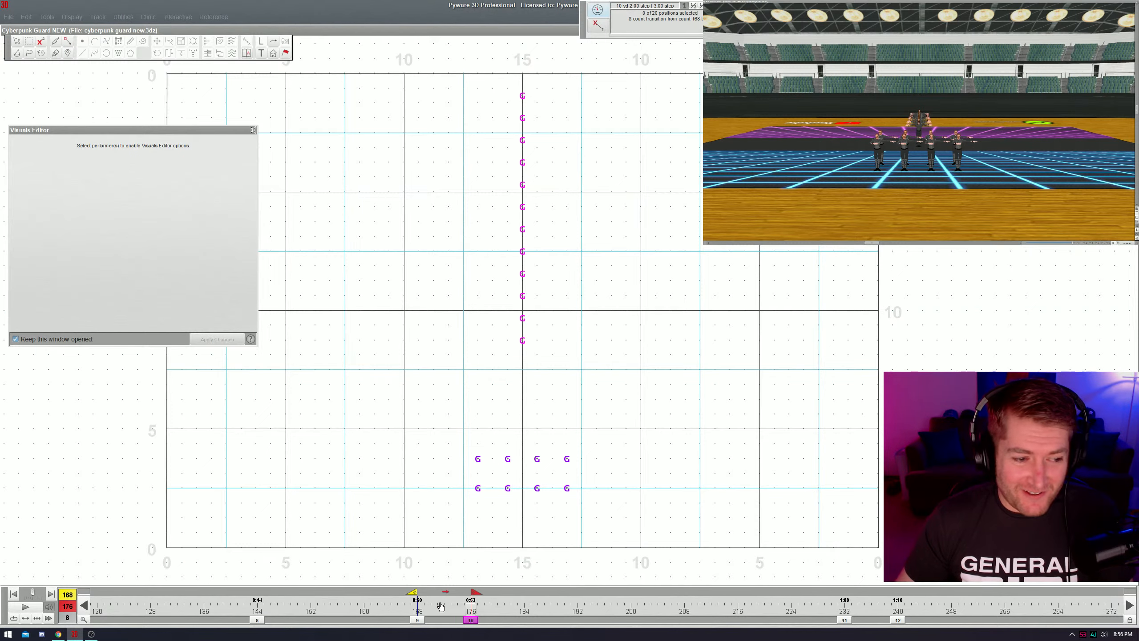
pyautogui.moveTo(442, 606); pyautogui.dragTo(492, 610)
pyautogui.press('space')
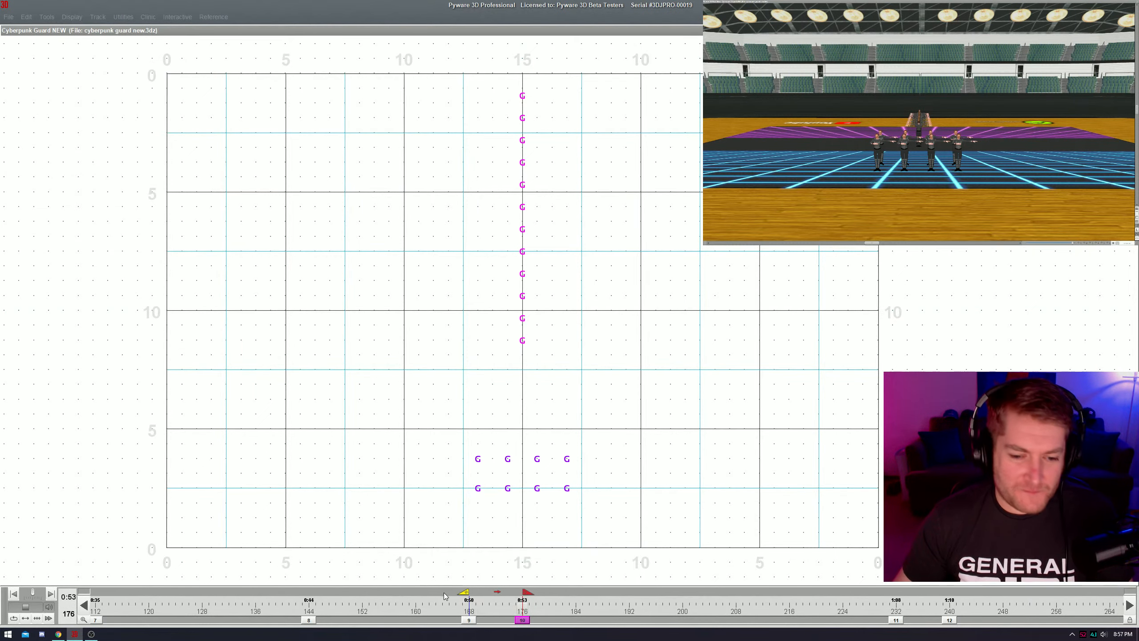
# - Play the start of the transition from count 176 to count 196
pyautogui.moveTo(561, 611)
pyautogui.mouseDown()
pyautogui.moveTo(395, 609)
pyautogui.moveTo(449, 615)
pyautogui.moveTo(476, 595)
pyautogui.mouseUp()
pyautogui.click(610, 607)
pyautogui.moveTo(570, 606); pyautogui.dragTo(522, 607)
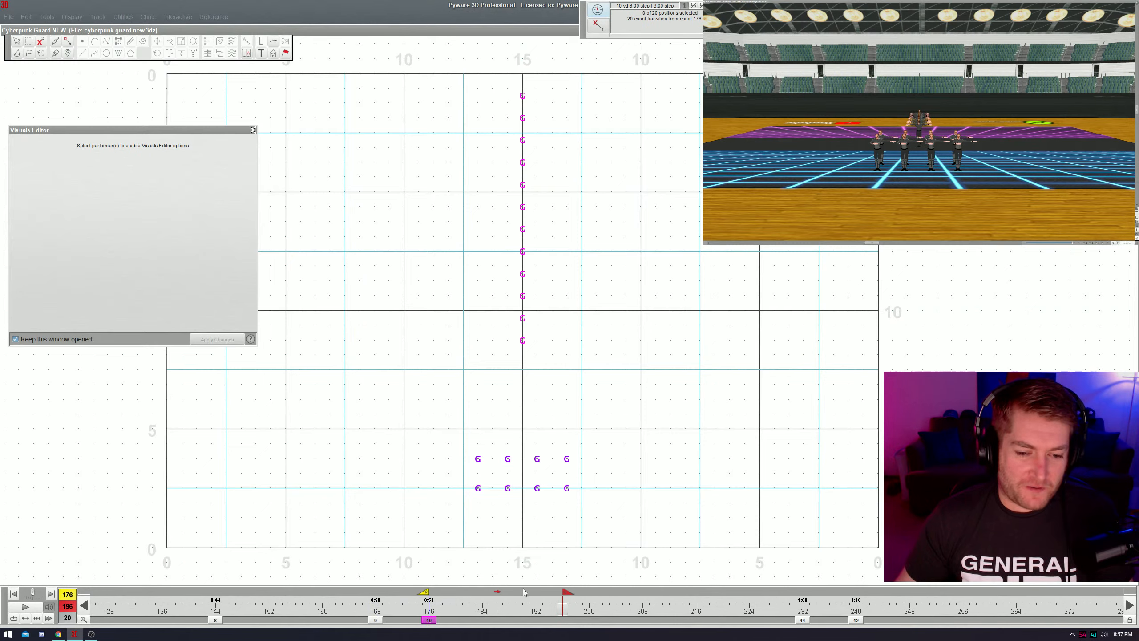
pyautogui.press('space')
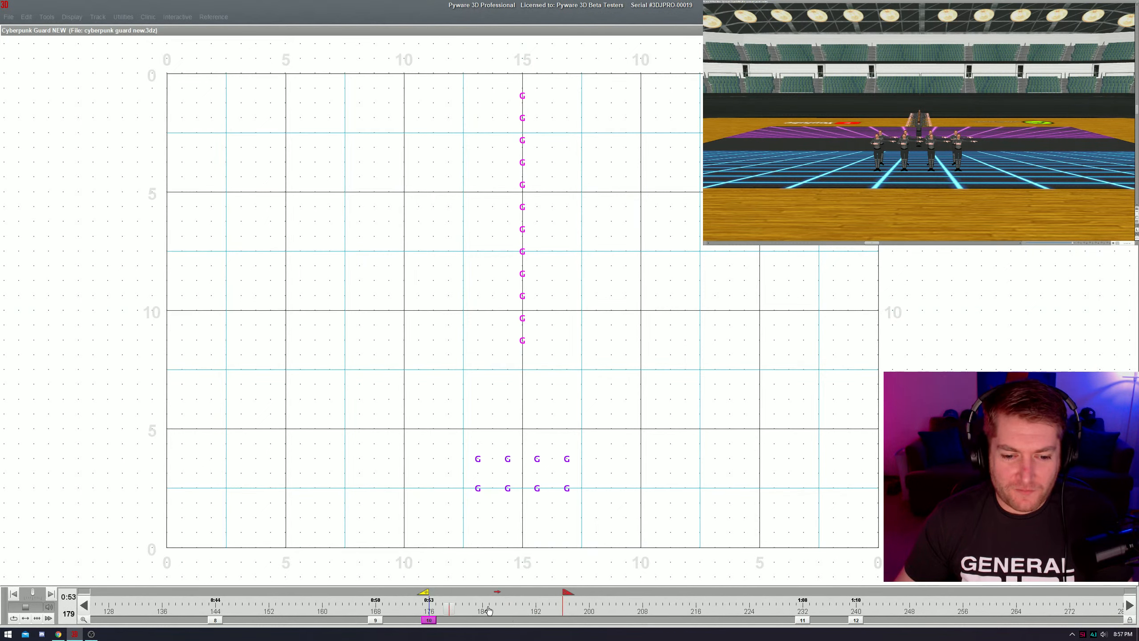
pyautogui.press('space')
pyautogui.scroll(5, 369, 604)
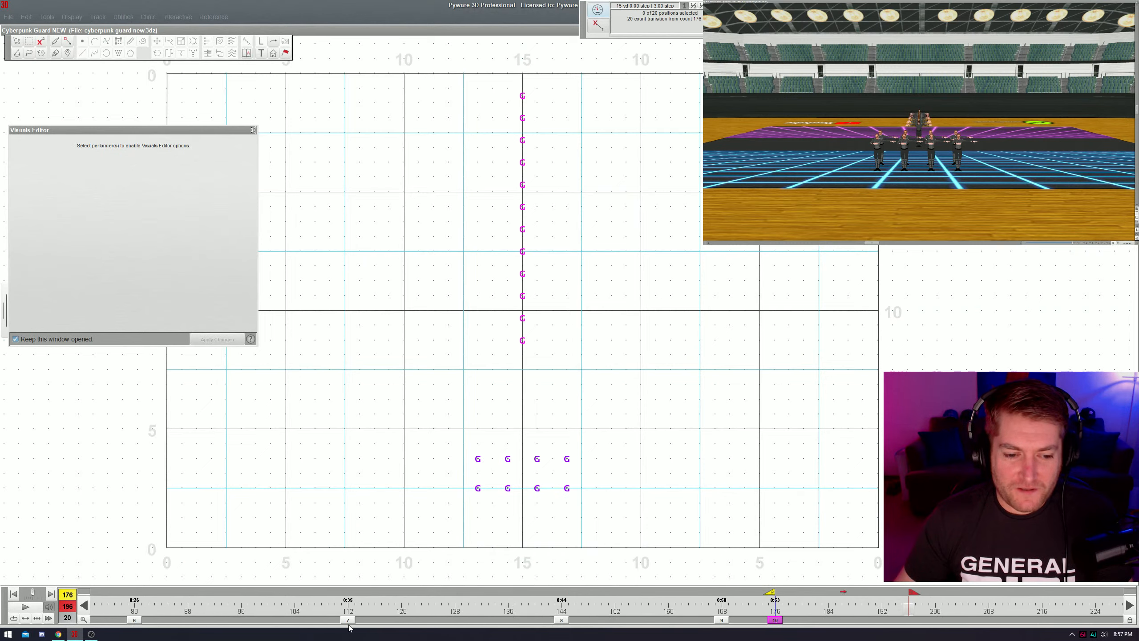
# - Return to set 6 and play the start of the transition from count 56 to count 80
pyautogui.click(347, 621)
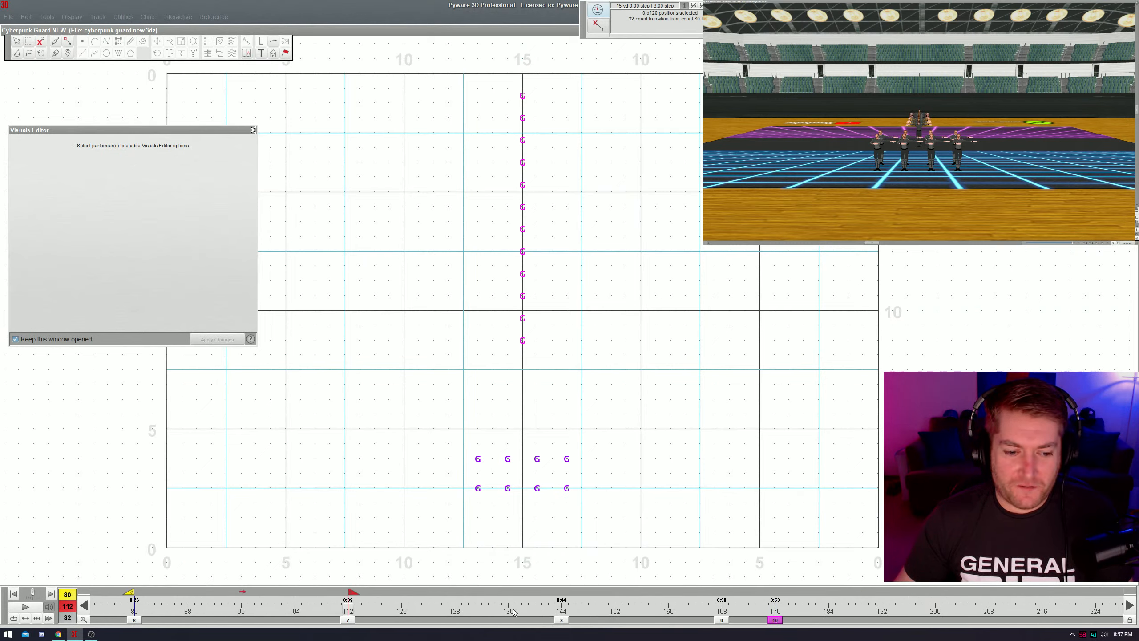
pyautogui.scroll(5, 426, 611)
pyautogui.scroll(4, 387, 621)
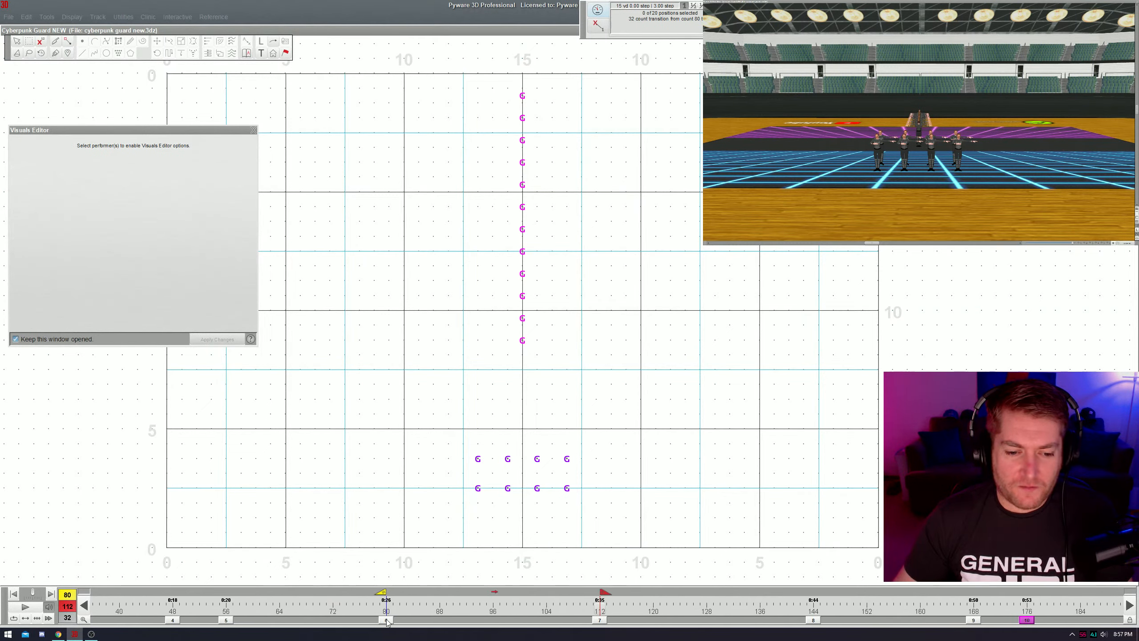
pyautogui.click(386, 620)
pyautogui.press('space')
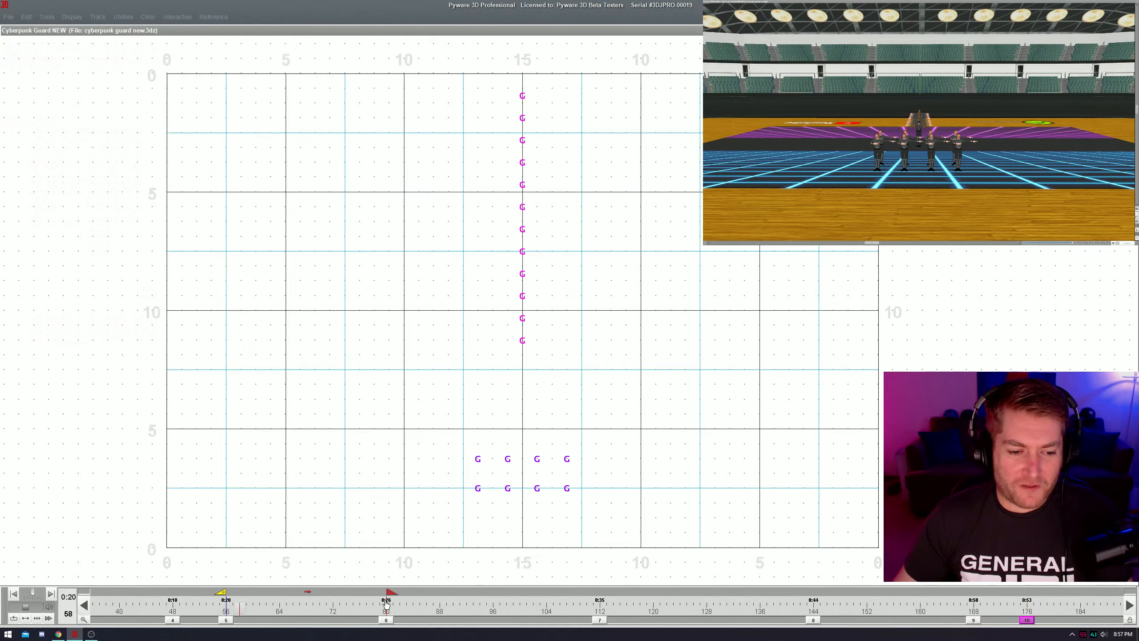
pyautogui.press('space')
# - Set the working transition to counts 48 through 80 and move the Visuals Editor lower, clear of the floor's back corner
pyautogui.click(404, 621)
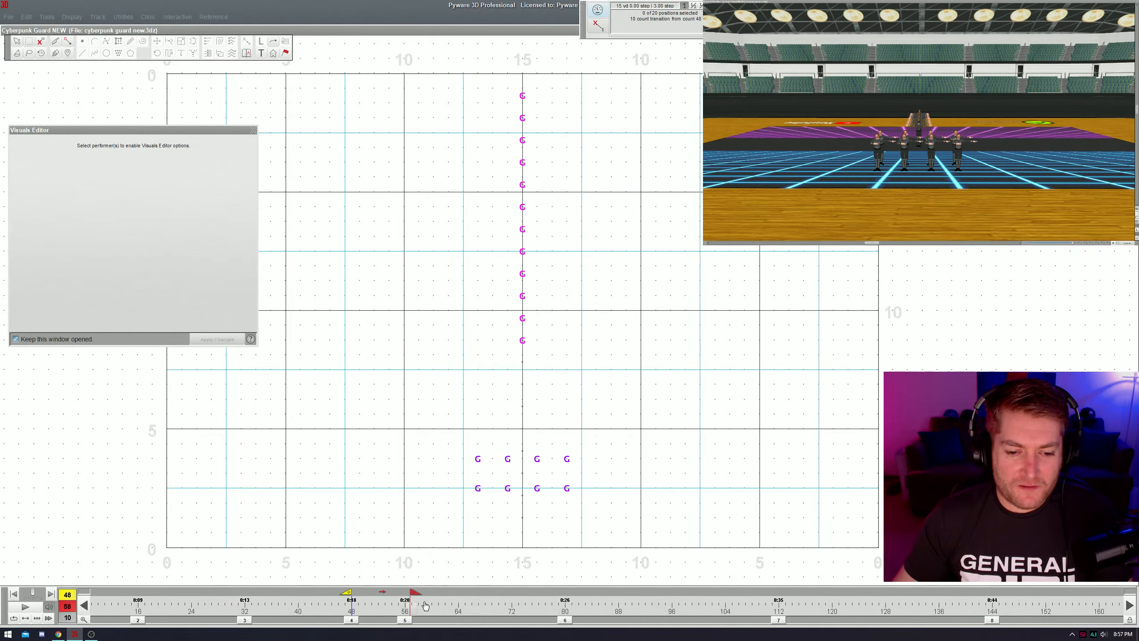
pyautogui.moveTo(220, 130); pyautogui.dragTo(251, 227)
pyautogui.moveTo(452, 77); pyautogui.dragTo(540, 127)
pyautogui.click(489, 110)
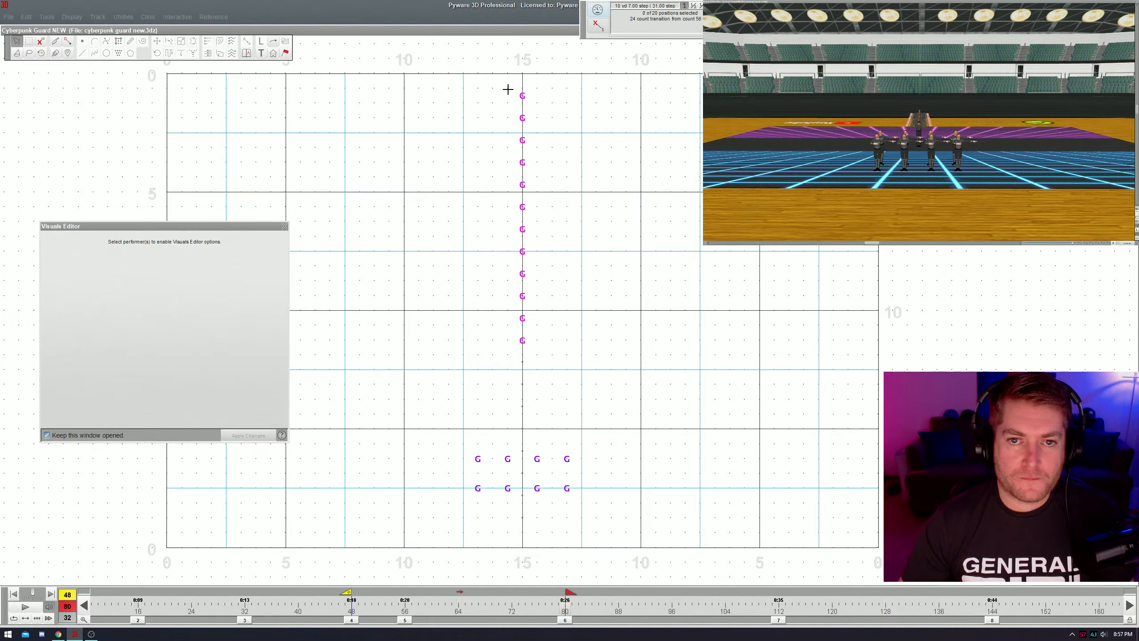
# - Glue every other performer in the center file, starting with the rearmost, into one six-performer line
pyautogui.click(522, 96)
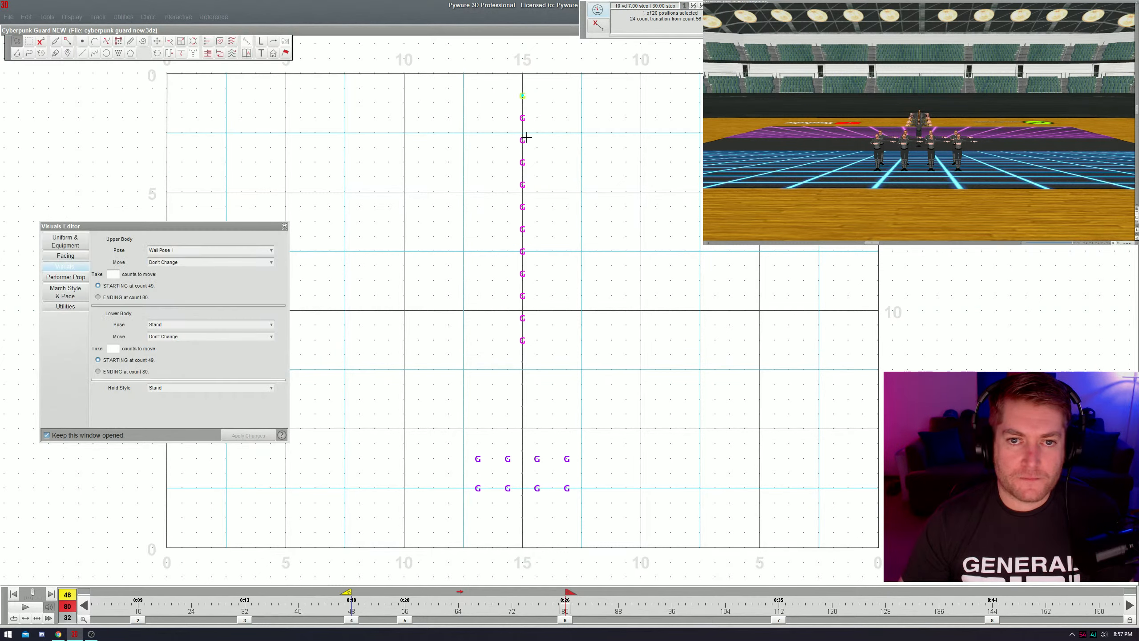
pyautogui.keyDown('ctrl'); pyautogui.click(522, 140); pyautogui.keyUp('ctrl')
pyautogui.keyDown('ctrl'); pyautogui.click(522, 184); pyautogui.keyUp('ctrl')
pyautogui.keyDown('ctrl'); pyautogui.click(522, 228); pyautogui.keyUp('ctrl')
pyautogui.keyDown('ctrl'); pyautogui.click(521, 274); pyautogui.keyUp('ctrl')
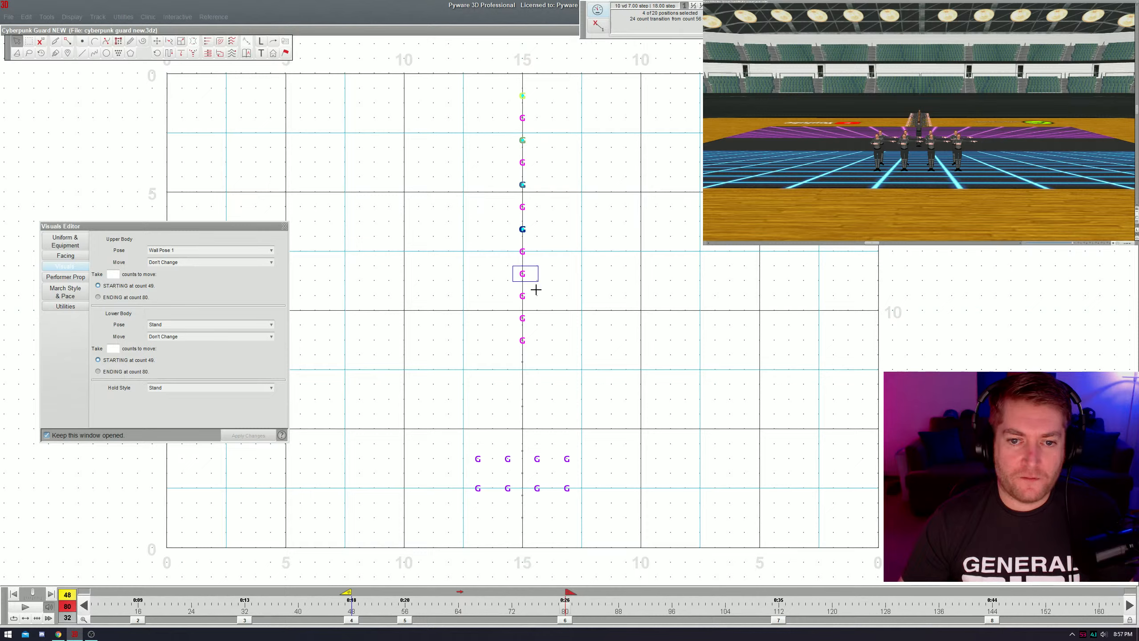
pyautogui.keyDown('ctrl'); pyautogui.click(522, 318); pyautogui.keyUp('ctrl')
pyautogui.press('k')
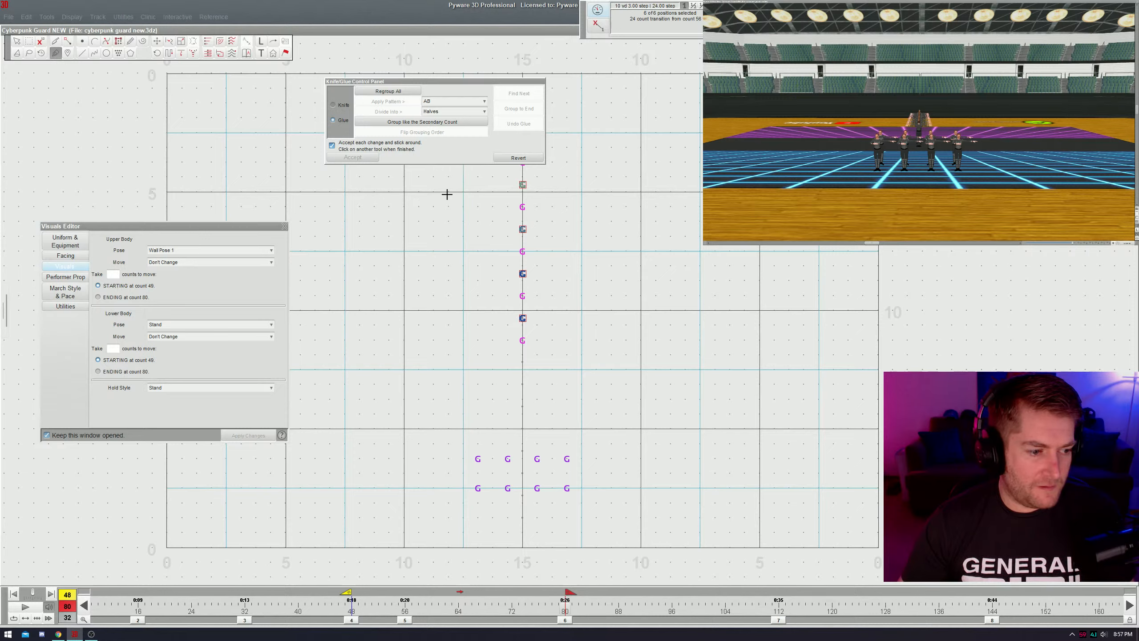
pyautogui.moveTo(367, 77); pyautogui.dragTo(138, 88)
pyautogui.moveTo(526, 140); pyautogui.dragTo(527, 318)
pyautogui.click(525, 320)
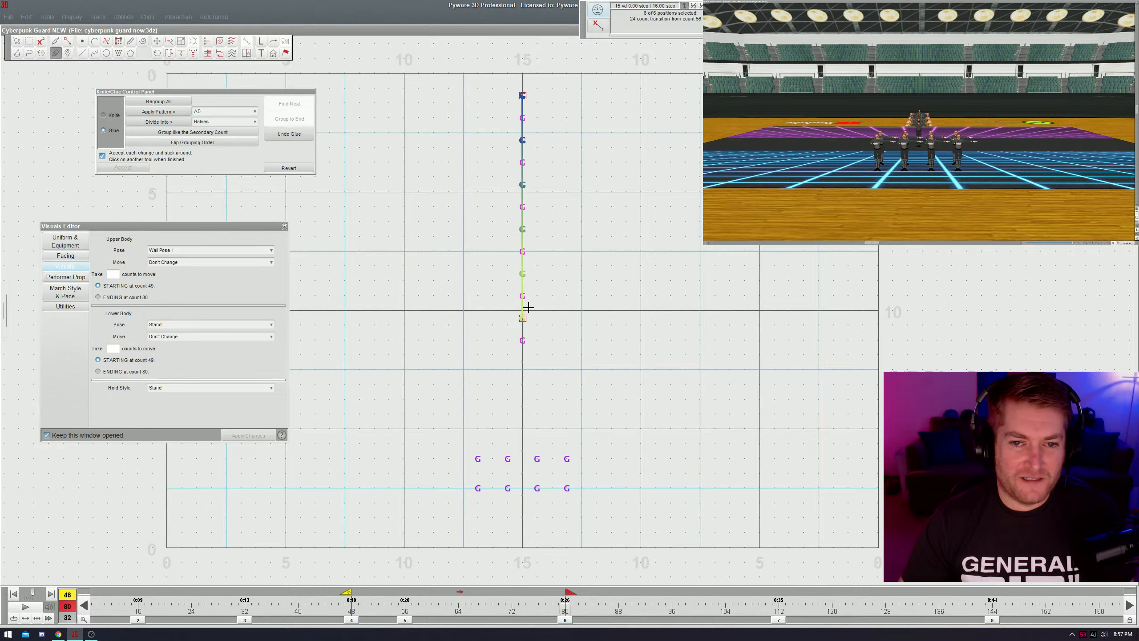
pyautogui.press('Escape')
# - Glue the remaining six performers in the center file, starting with the second from the back, into their own line
pyautogui.click(522, 118)
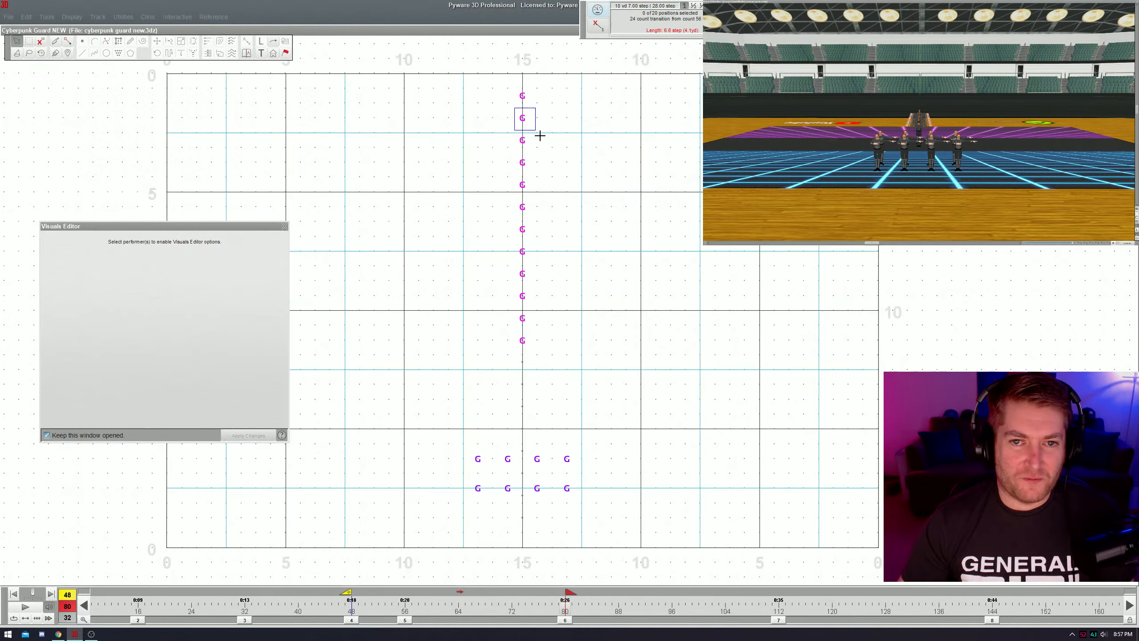
pyautogui.keyDown('ctrl'); pyautogui.click(523, 162); pyautogui.keyUp('ctrl')
pyautogui.keyDown('ctrl'); pyautogui.click(522, 206); pyautogui.keyUp('ctrl')
pyautogui.keyDown('ctrl'); pyautogui.click(533, 256); pyautogui.keyUp('ctrl')
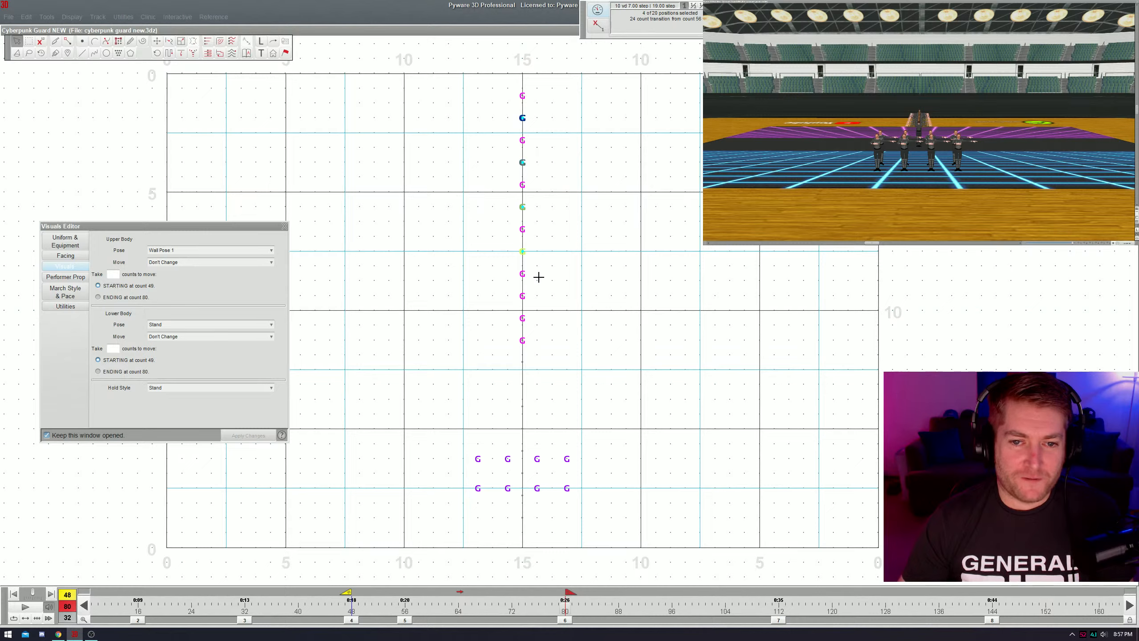
pyautogui.keyDown('ctrl'); pyautogui.click(522, 298); pyautogui.keyUp('ctrl')
pyautogui.keyDown('ctrl'); pyautogui.click(522, 340); pyautogui.keyUp('ctrl')
pyautogui.press('g')
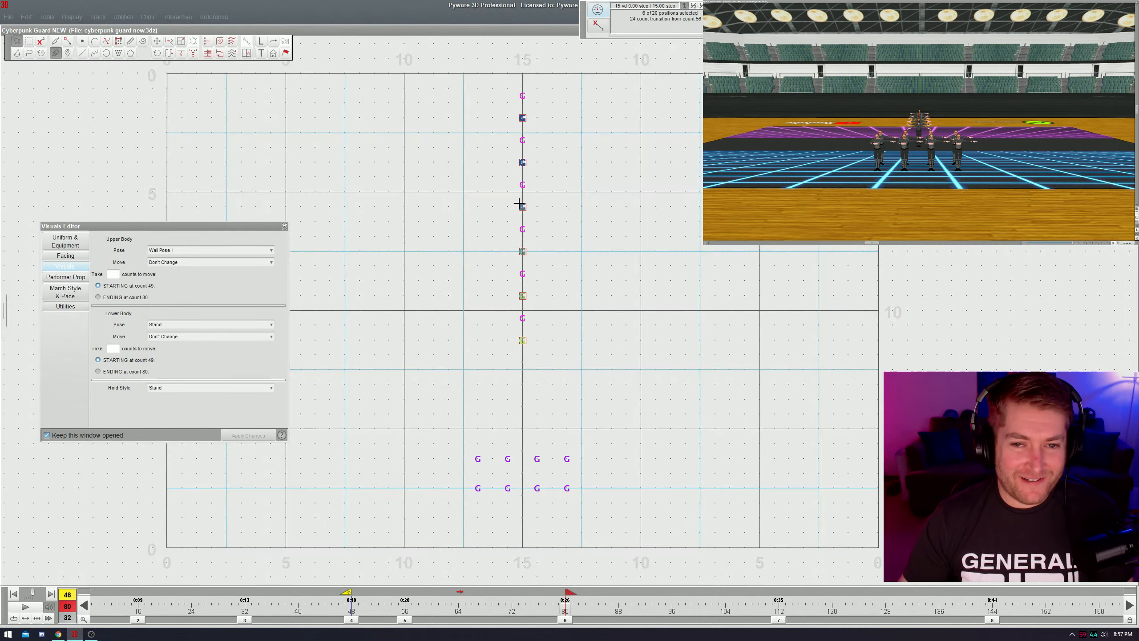
pyautogui.click(524, 117)
pyautogui.click(523, 162)
pyautogui.click(523, 206)
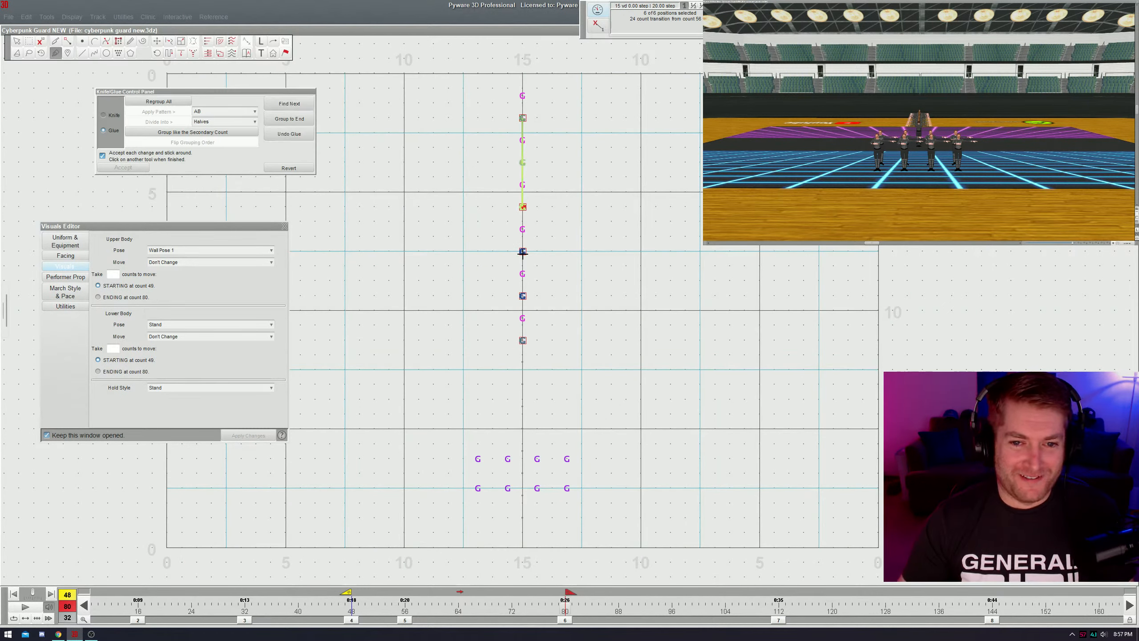
pyautogui.click(523, 251)
pyautogui.click(523, 296)
pyautogui.click(523, 340)
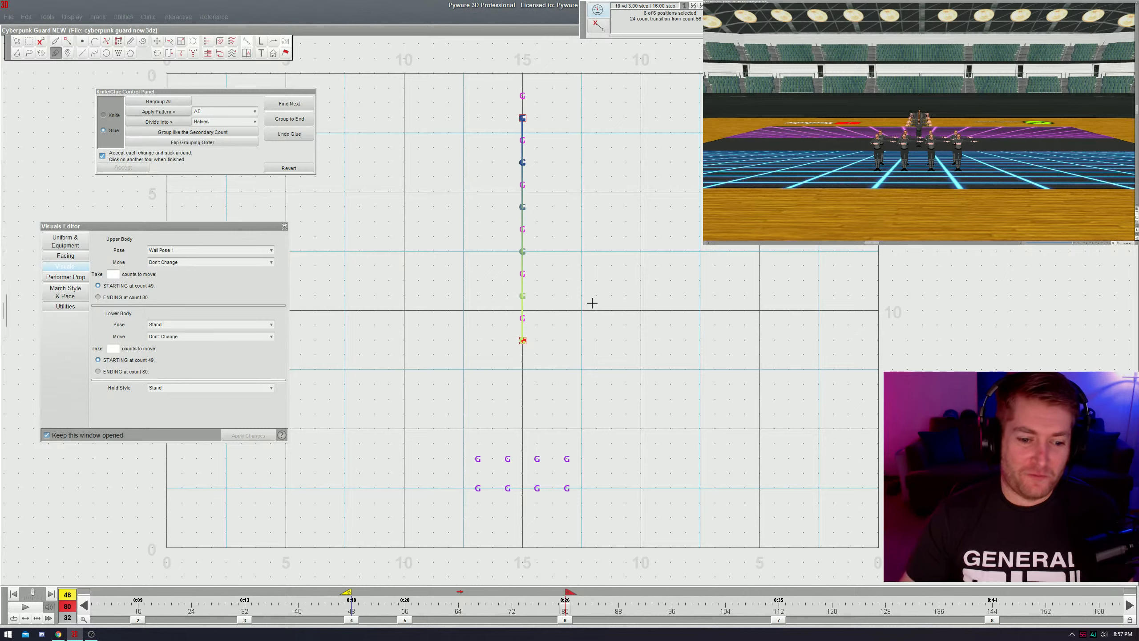
pyautogui.press('Escape')
# - Move the first glued line by Follow the Leader from its rearmost performer to the back boundary, then left to the 2.5 line
pyautogui.click(521, 95)
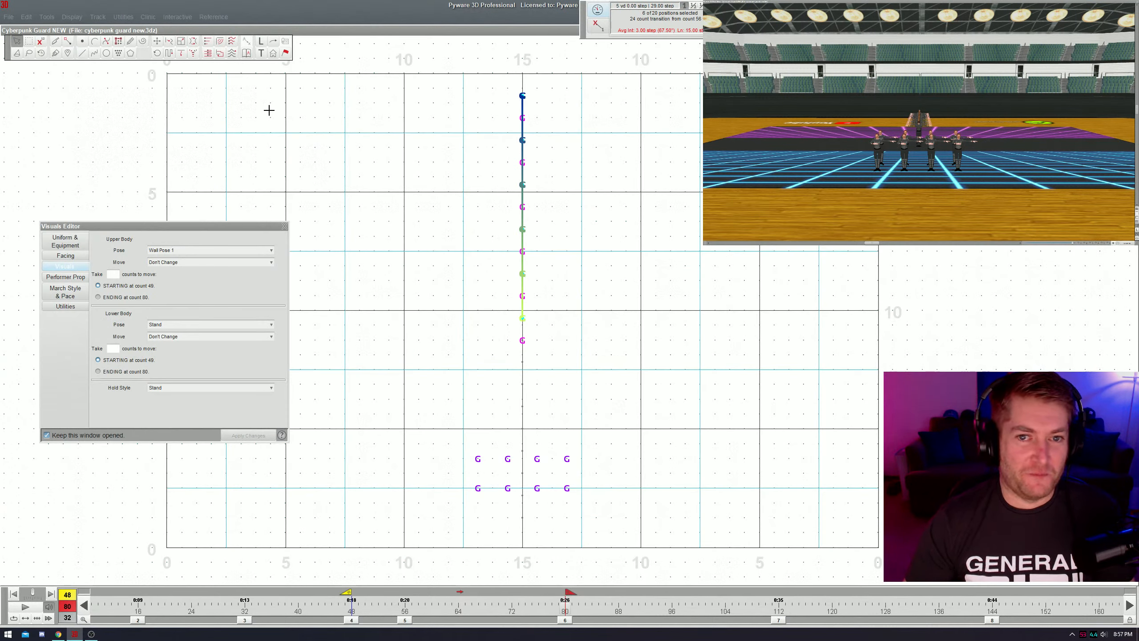
pyautogui.click(169, 53)
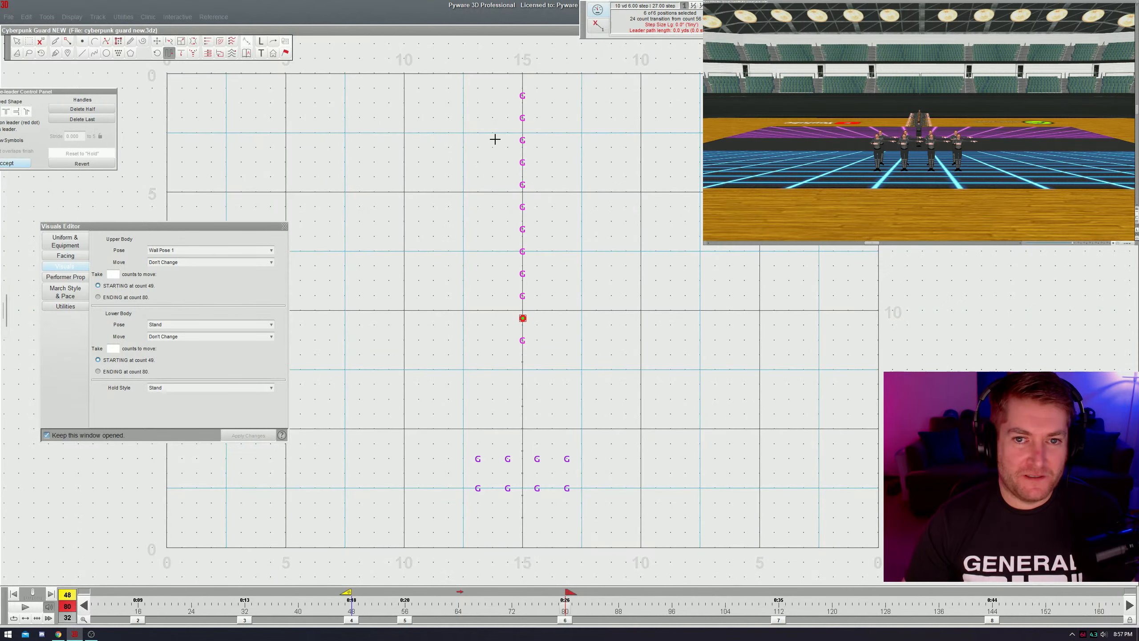
pyautogui.click(522, 319)
pyautogui.click(523, 72)
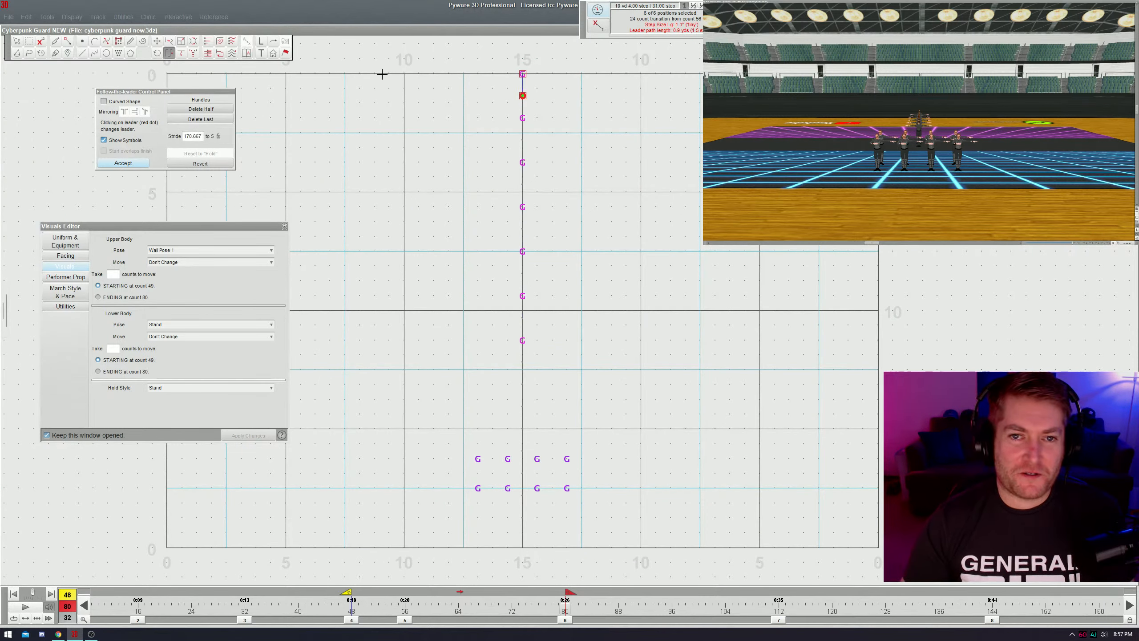
pyautogui.click(316, 74)
pyautogui.moveTo(222, 90); pyautogui.dragTo(328, 189)
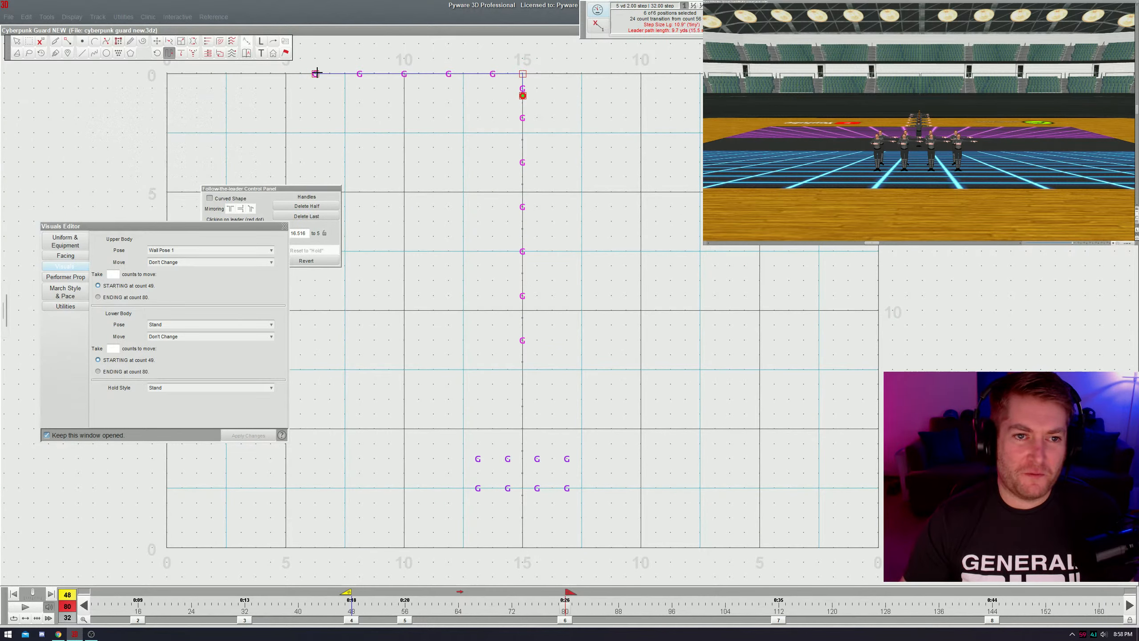
pyautogui.moveTo(316, 73); pyautogui.dragTo(227, 74)
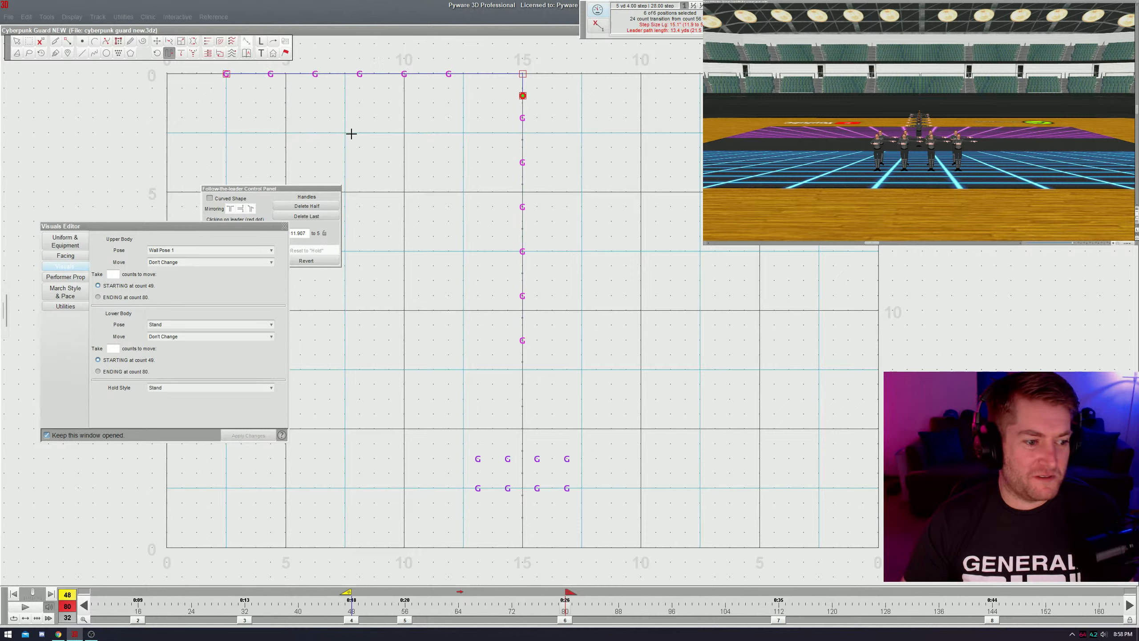
pyautogui.press('Return')
# - Move the second glued line by Follow the Leader from its rearmost performer to the back boundary, then right to the opposite 2.5 line
pyautogui.click(483, 158)
pyautogui.click(522, 162)
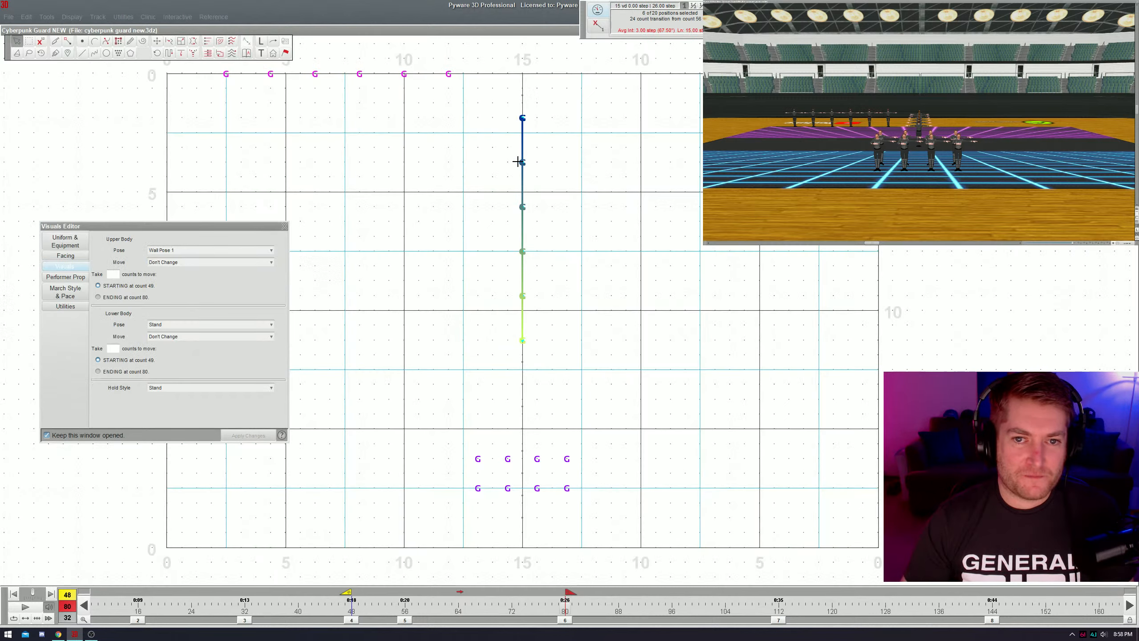
pyautogui.click(169, 53)
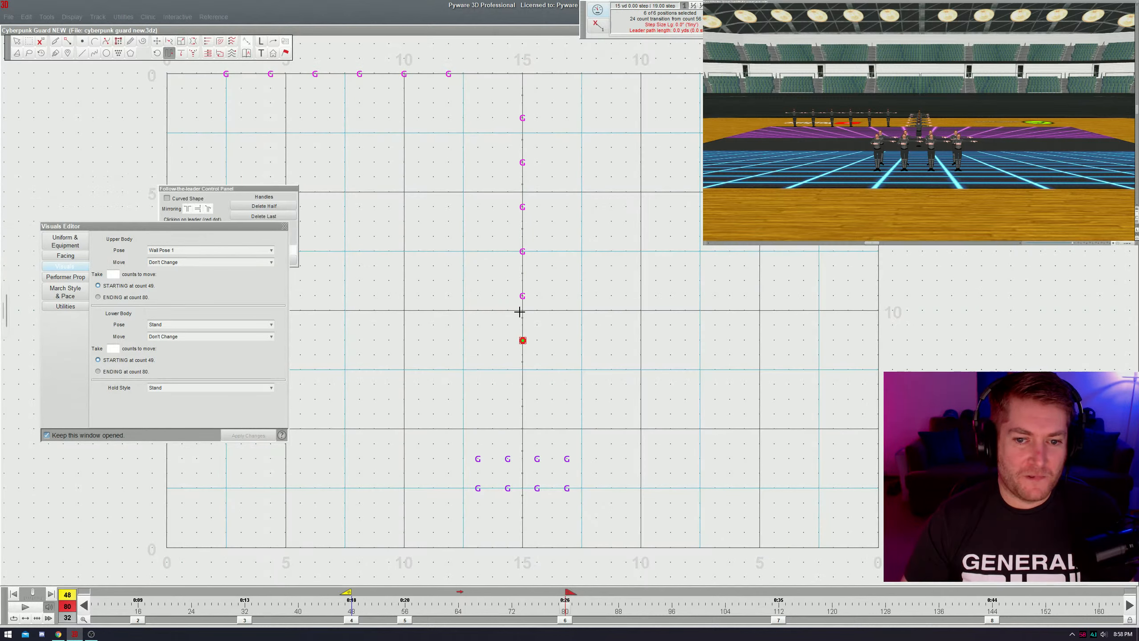
pyautogui.click(523, 117)
pyautogui.click(522, 74)
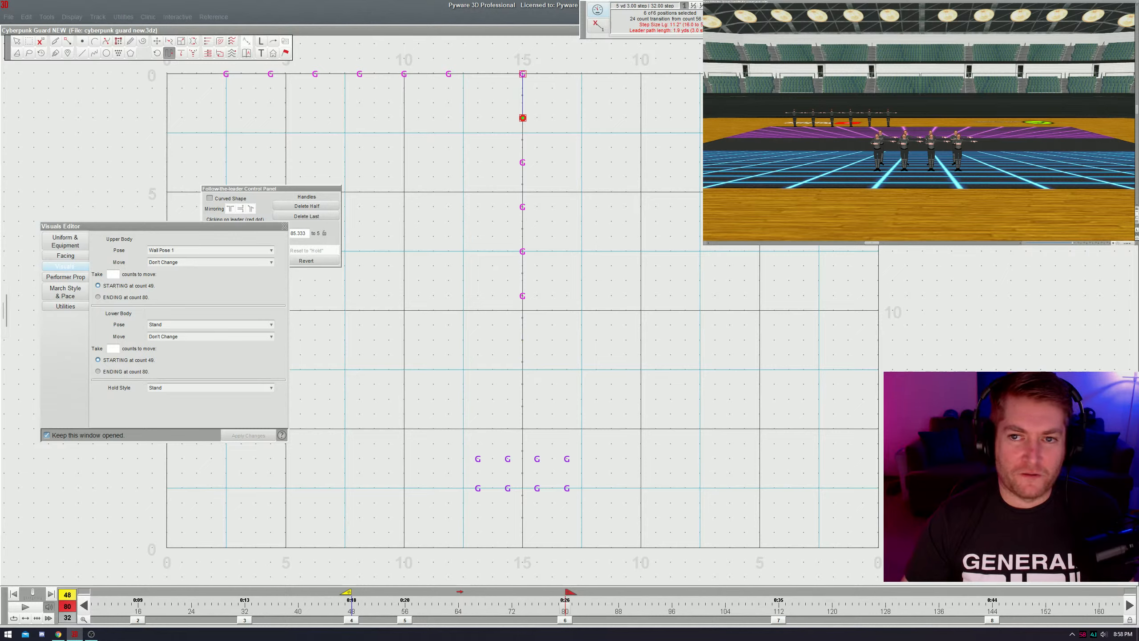
pyautogui.moveTo(730, 75); pyautogui.dragTo(819, 74)
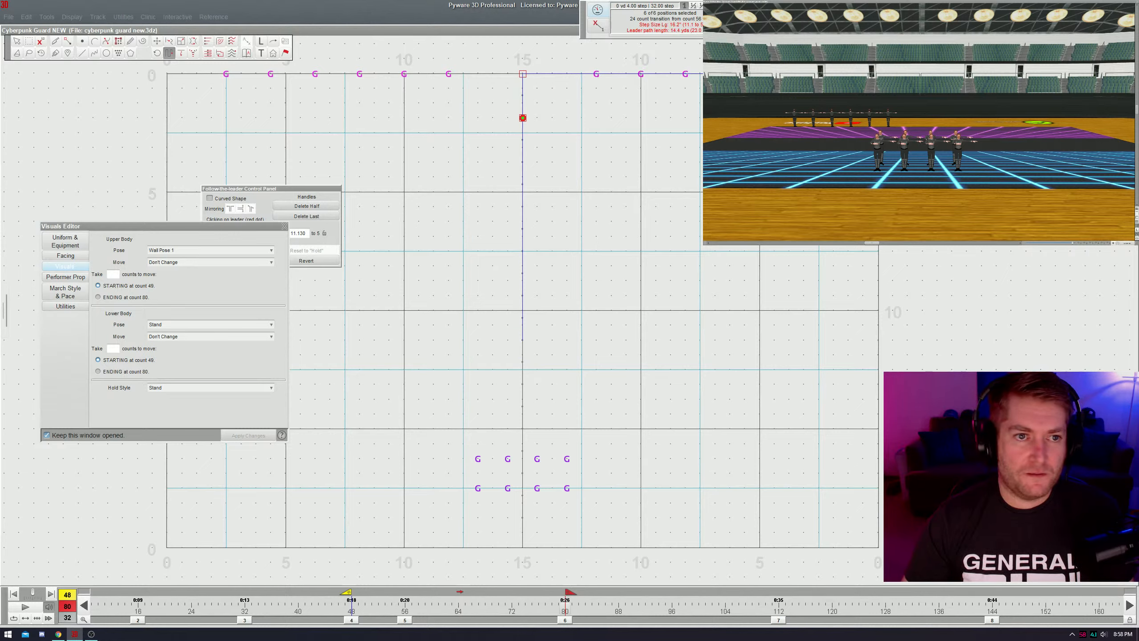
pyautogui.press('Escape')
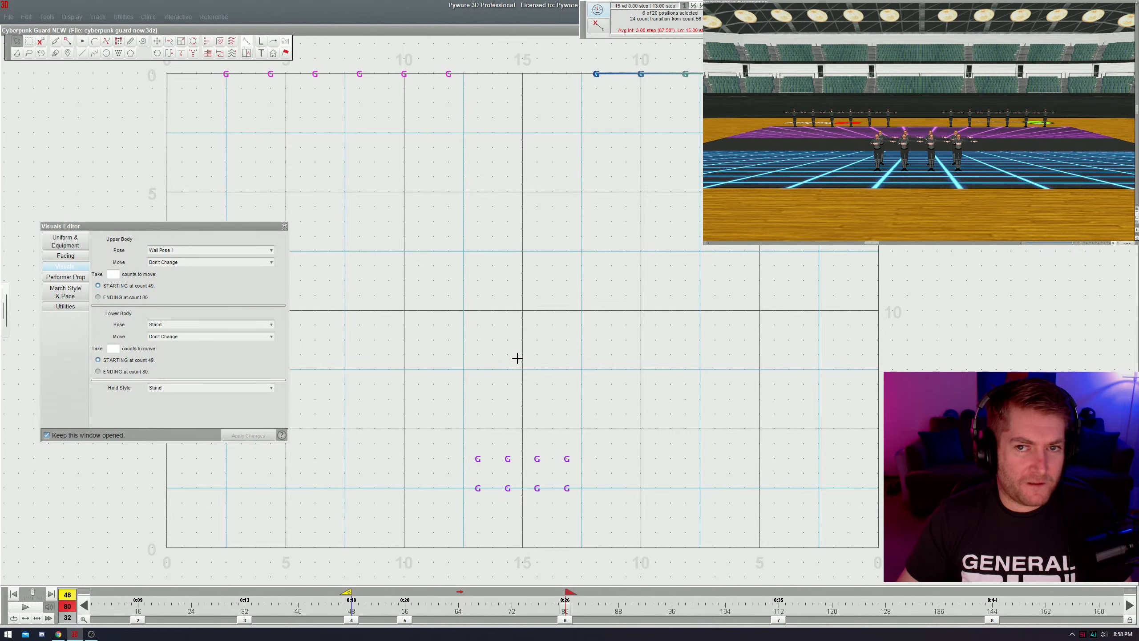
# - Glue the two six-performer lines along the back boundary into one twelve-performer line
pyautogui.press('space')
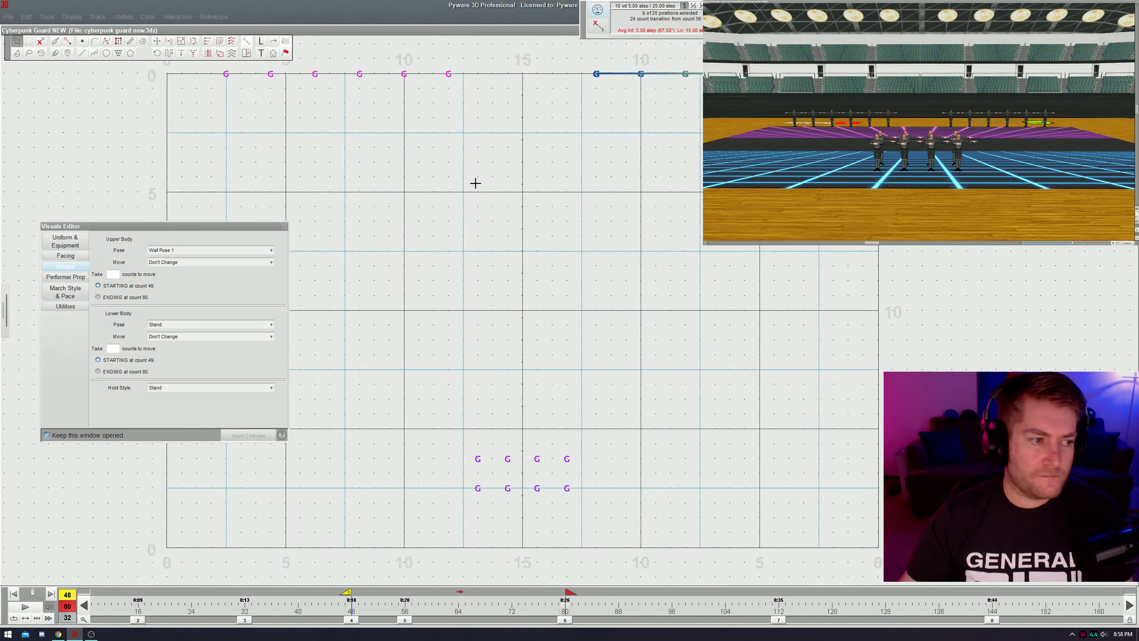
pyautogui.click(464, 203)
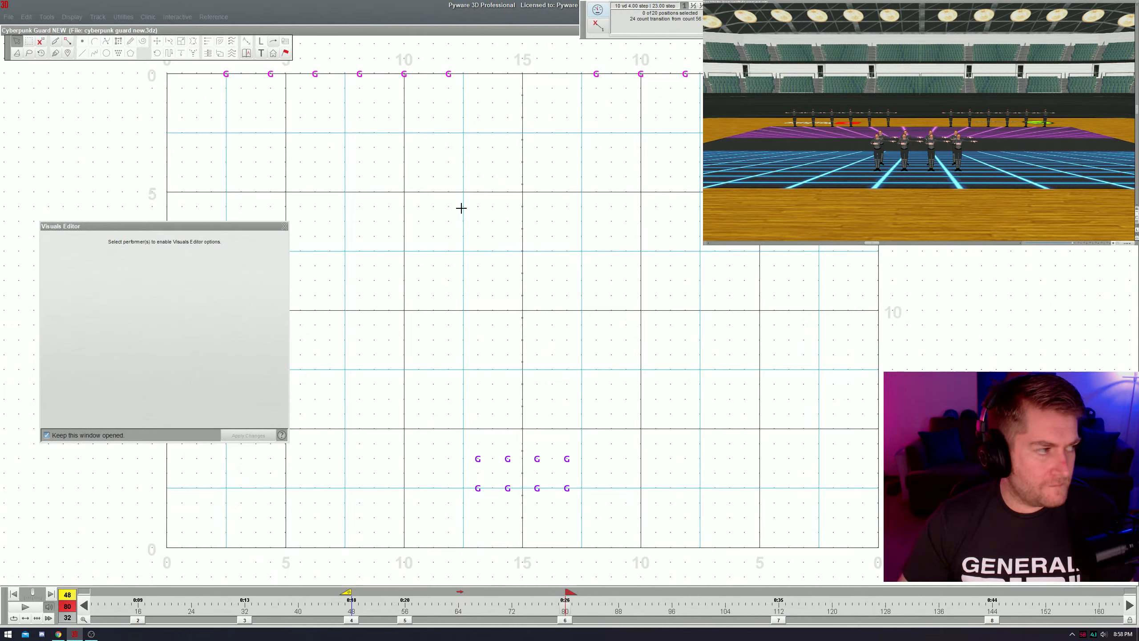
pyautogui.doubleClick(449, 73)
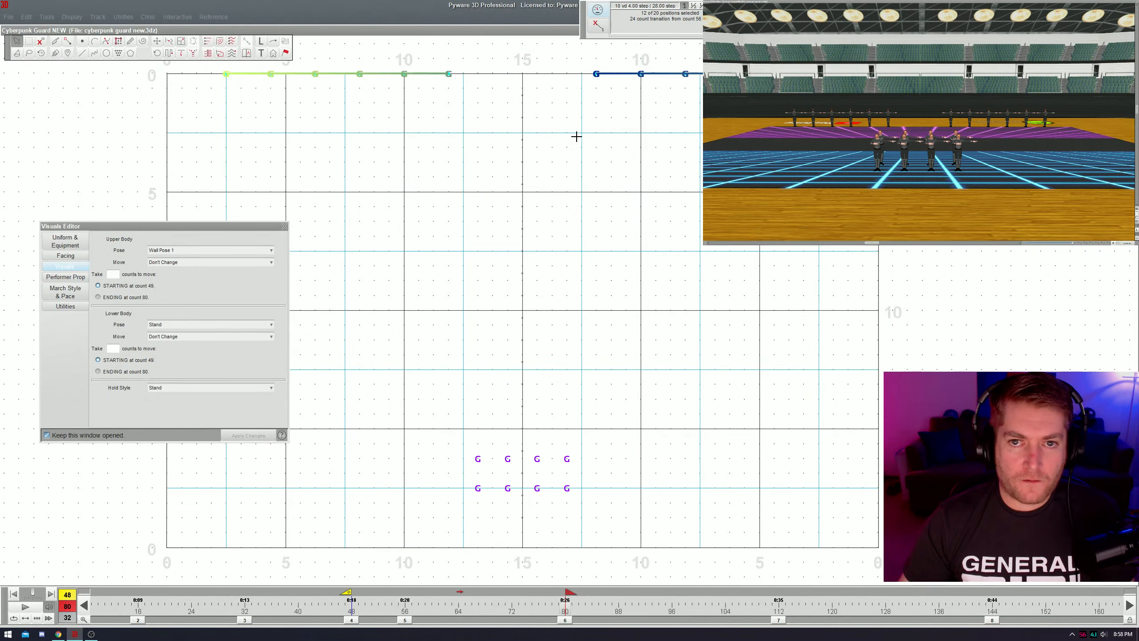
pyautogui.press('g')
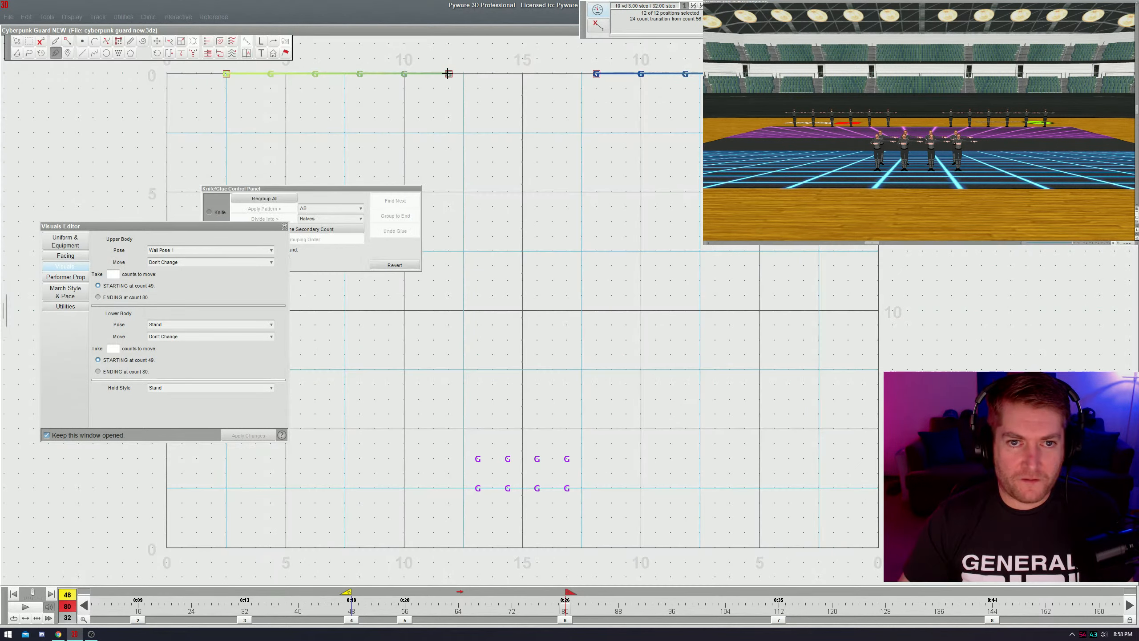
pyautogui.click(599, 75)
pyautogui.press('Return')
# - Morph the twelve-performer line to spread evenly along the back boundary between the 0 lines on both sides
pyautogui.doubleClick(449, 73)
pyautogui.press('m')
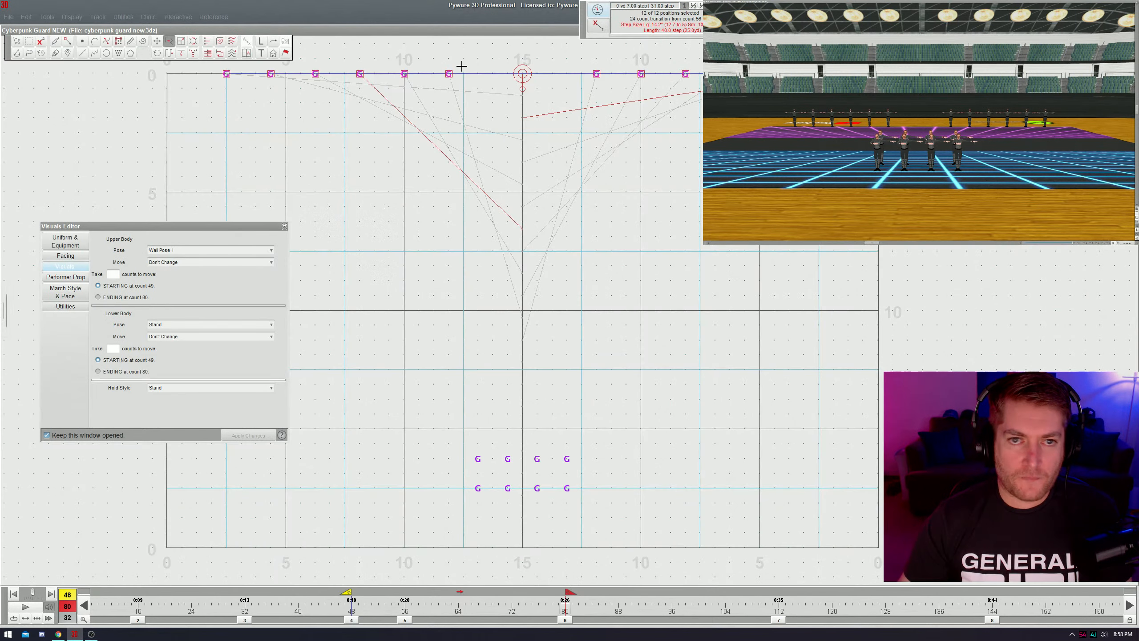
pyautogui.click(449, 73)
pyautogui.moveTo(221, 62); pyautogui.dragTo(825, 104)
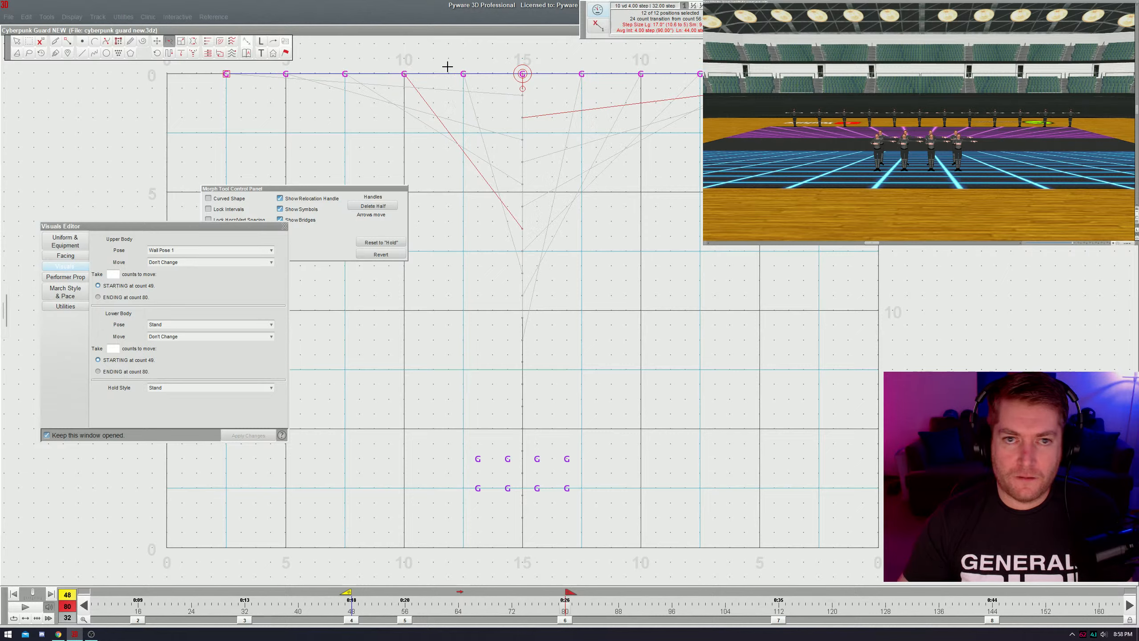
pyautogui.moveTo(226, 74); pyautogui.dragTo(167, 74)
pyautogui.press('Return')
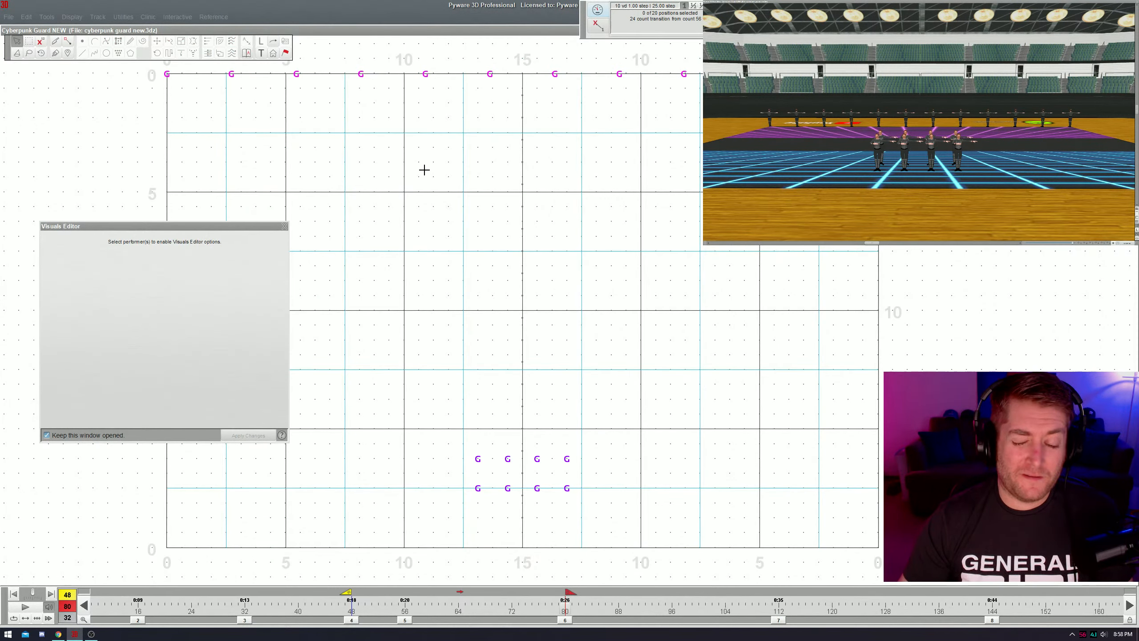
pyautogui.moveTo(425, 135); pyautogui.dragTo(531, 71)
pyautogui.click(169, 53)
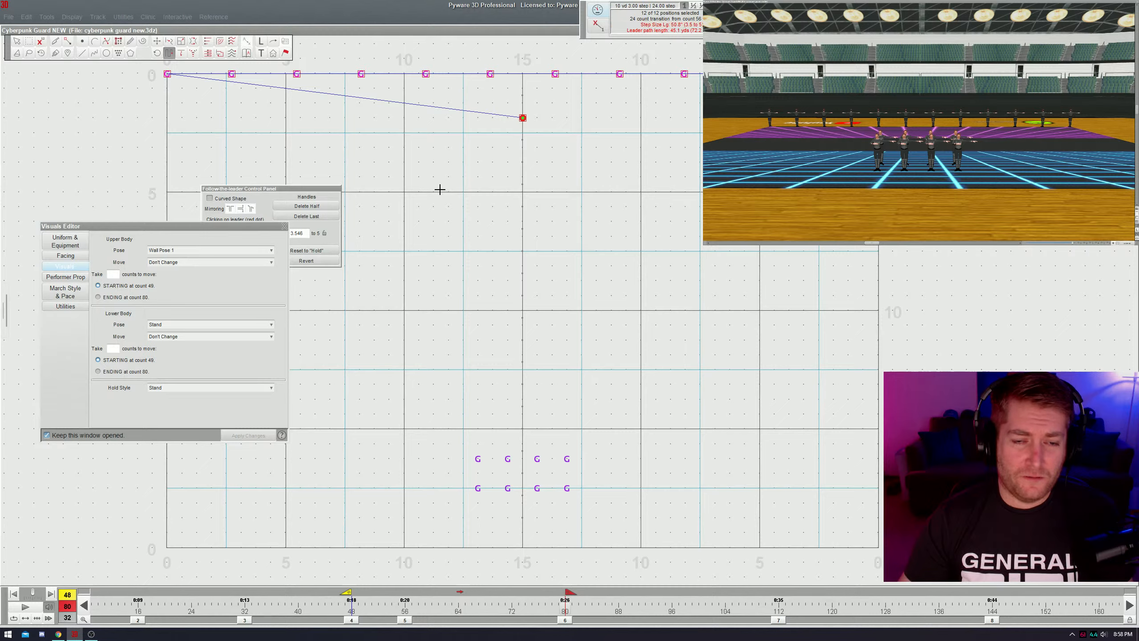
pyautogui.press('Escape')
# - Split the twelve-performer back line at the center into two six-performer halves
pyautogui.moveTo(483, 58); pyautogui.dragTo(497, 103)
pyautogui.press('d')
pyautogui.click(490, 73)
pyautogui.click(554, 74)
pyautogui.press('Return')
pyautogui.press('Escape')
pyautogui.press('r')
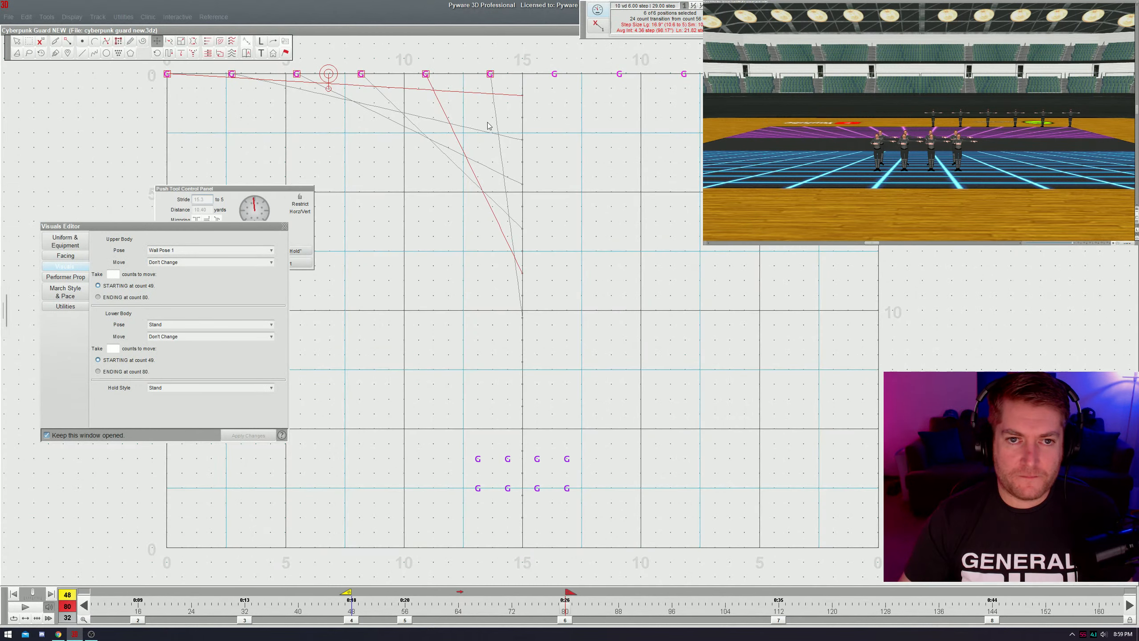
pyautogui.press('Escape')
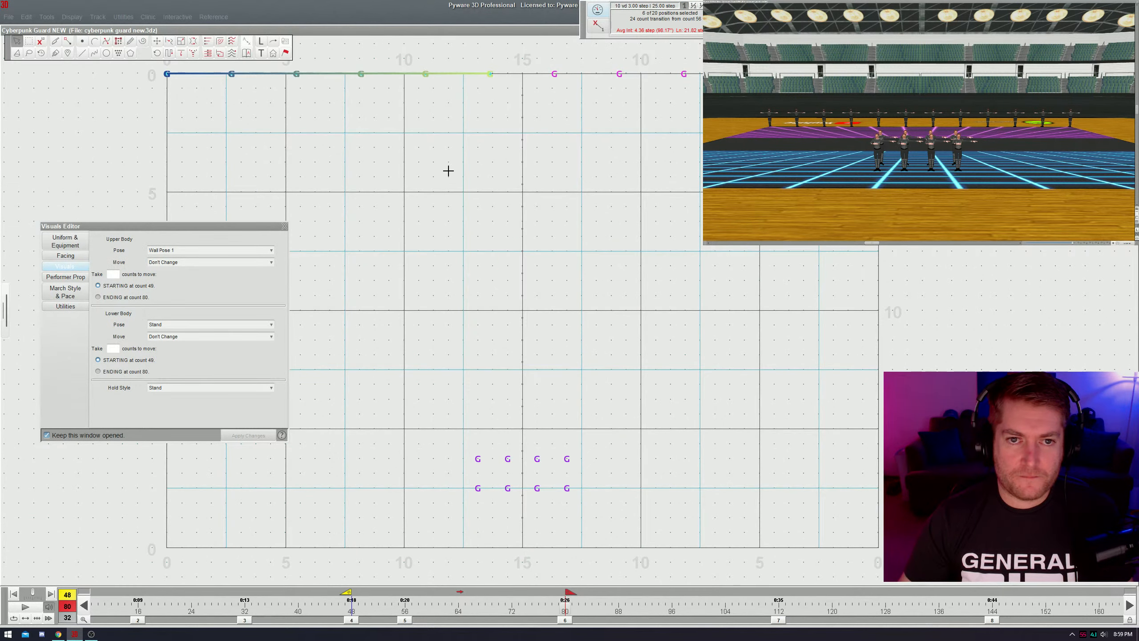
pyautogui.click(181, 54)
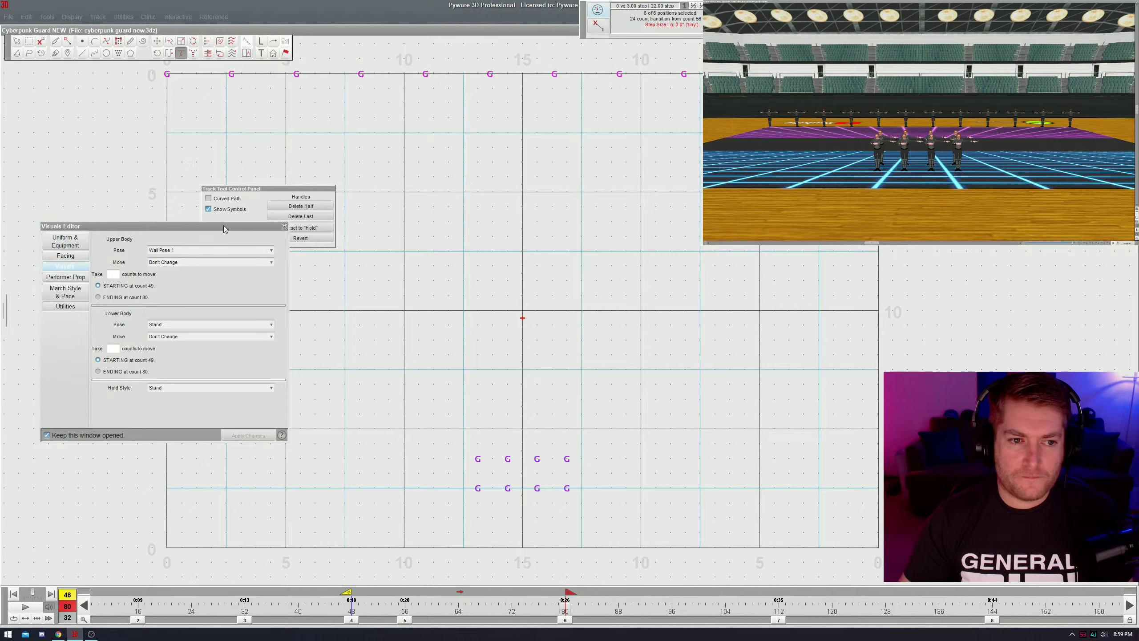
pyautogui.press('space')
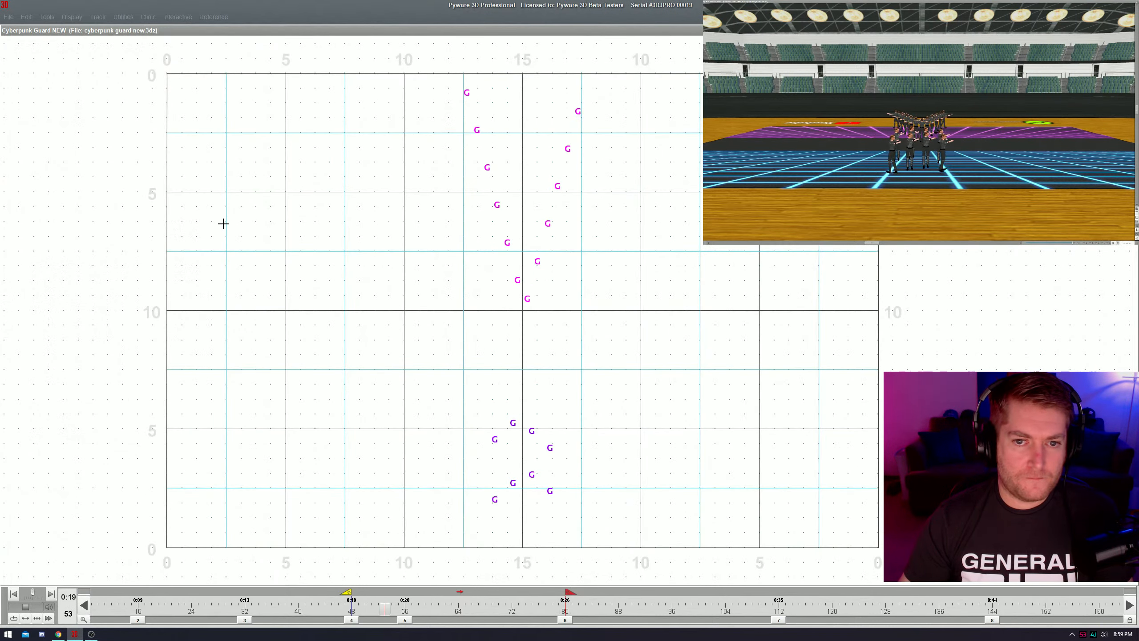
pyautogui.press('space')
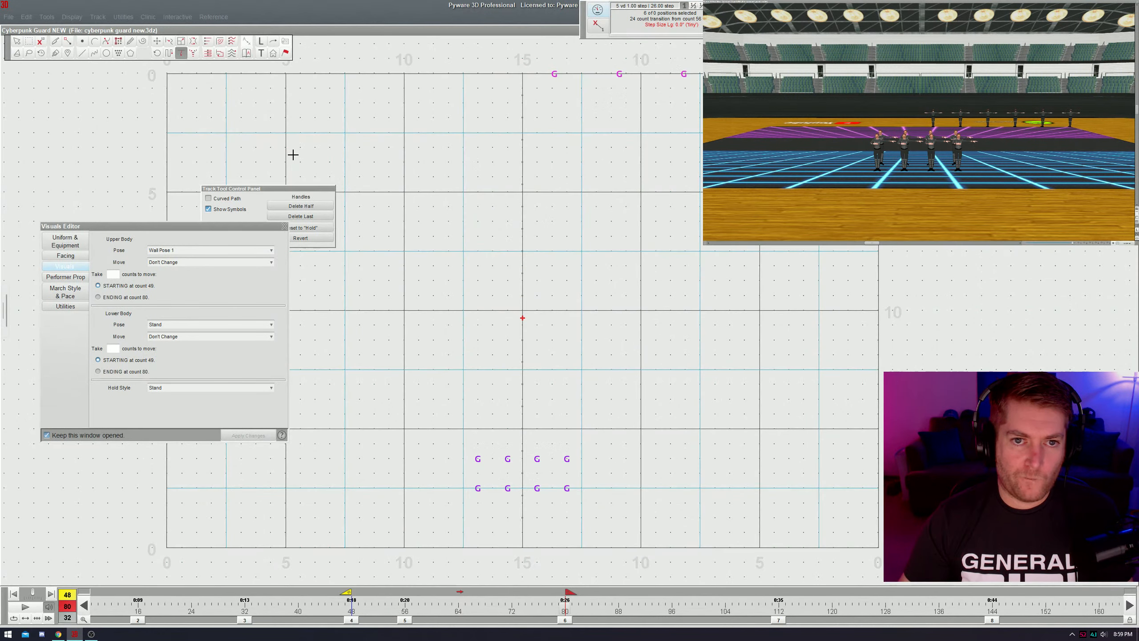
pyautogui.press('Escape')
pyautogui.moveTo(410, 49); pyautogui.dragTo(444, 98)
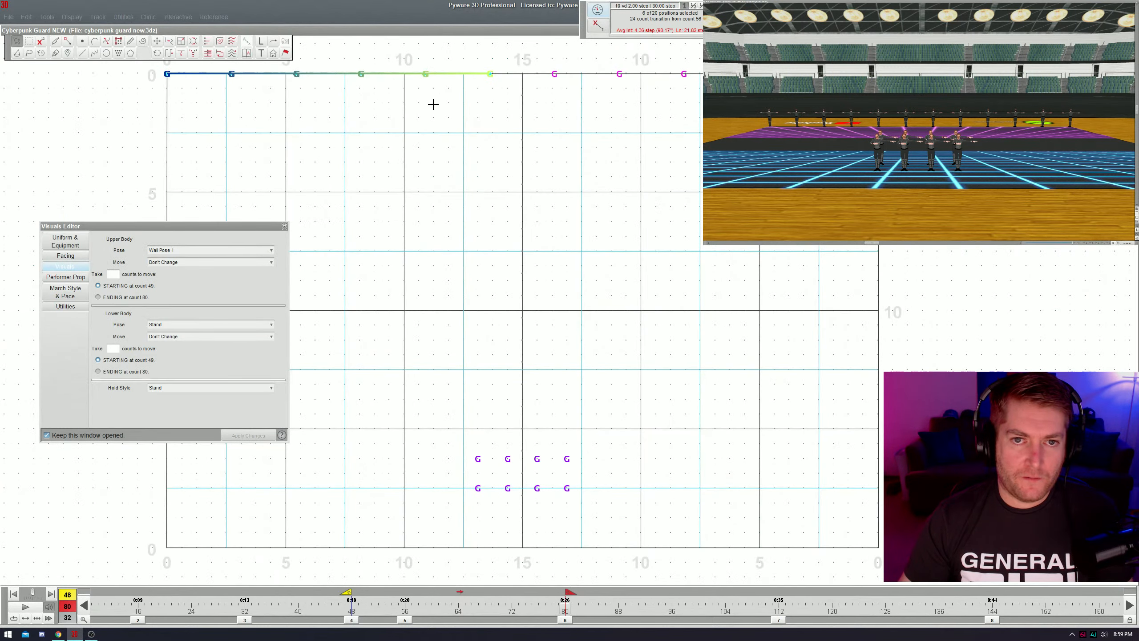
pyautogui.click(169, 53)
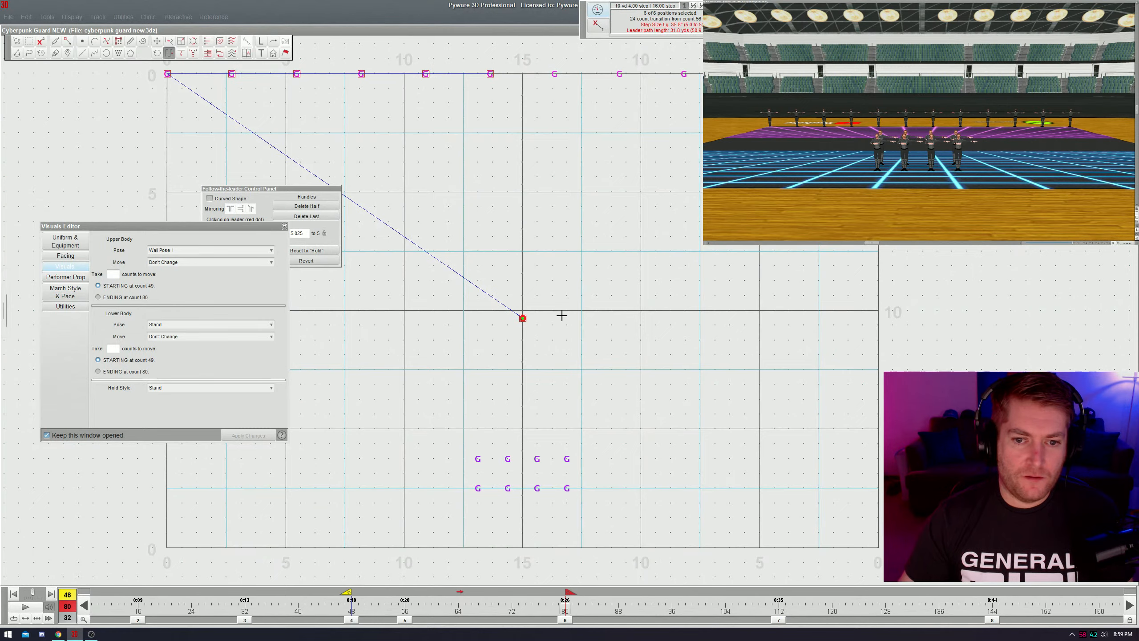
pyautogui.click(523, 318)
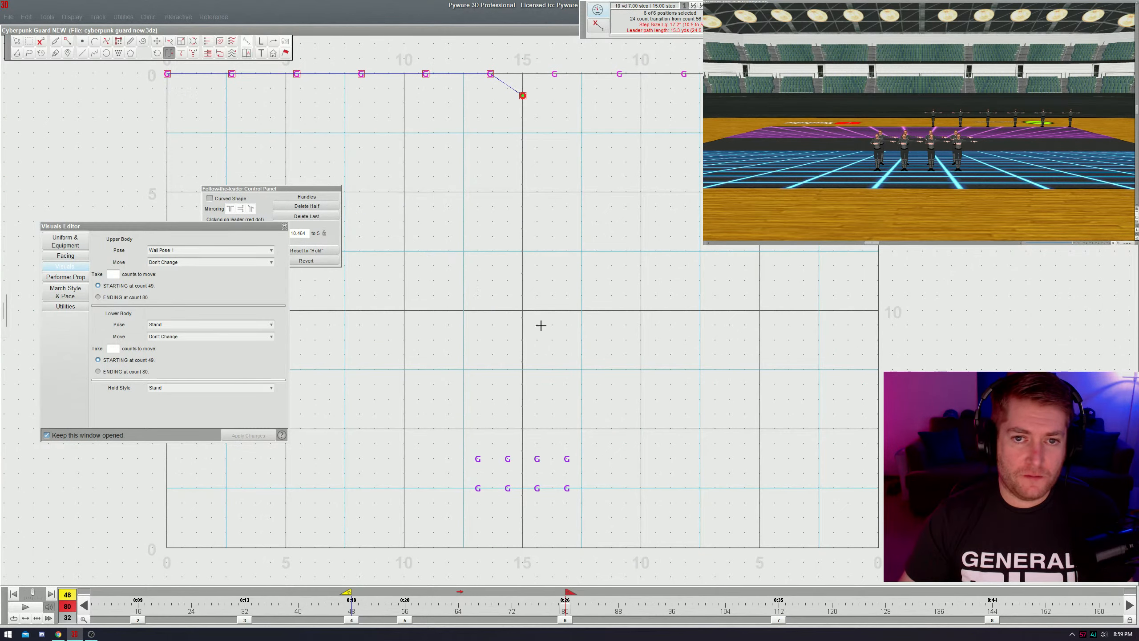
pyautogui.press('space')
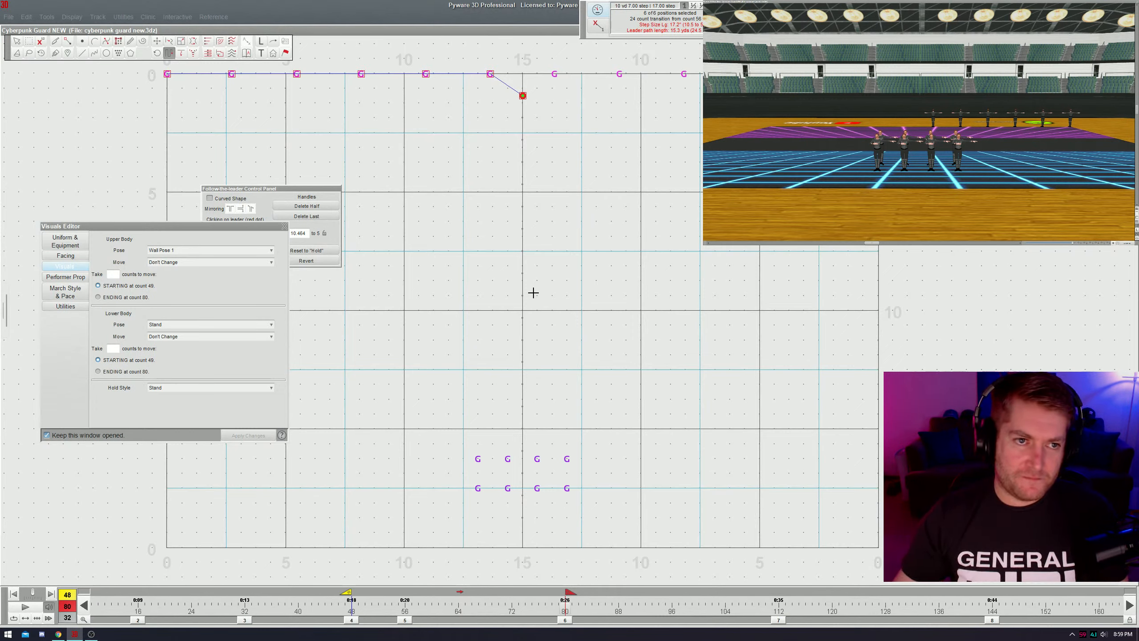
pyautogui.click(182, 88)
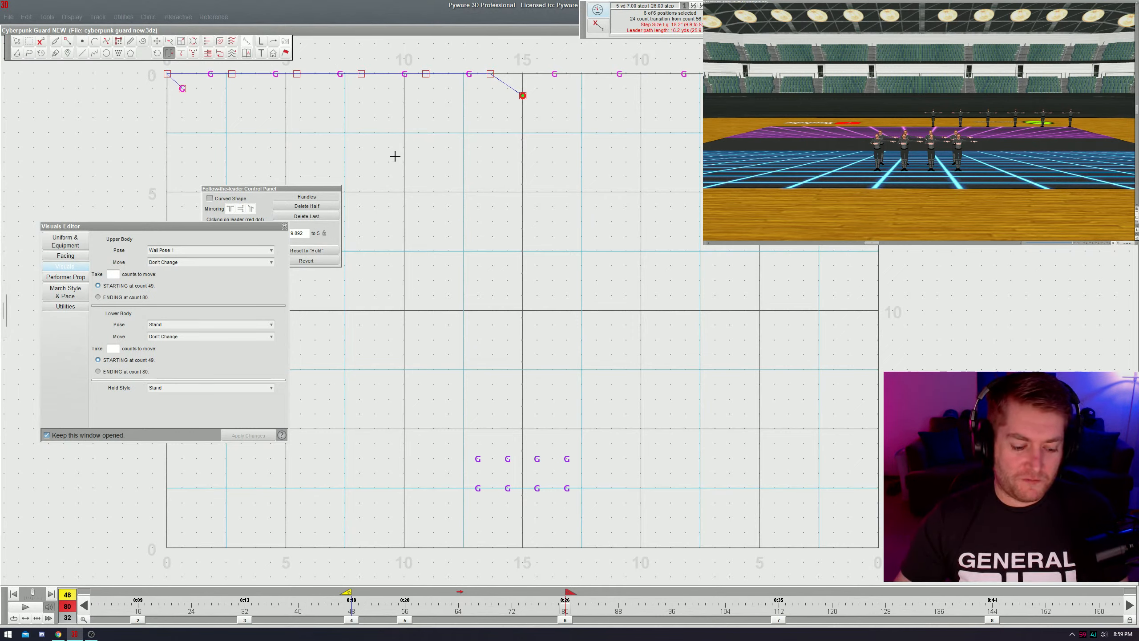
pyautogui.press('Escape')
# - Move the left six-performer half by Follow the Leader, switching its leader to the rearmost performer in the center file
pyautogui.click(425, 74)
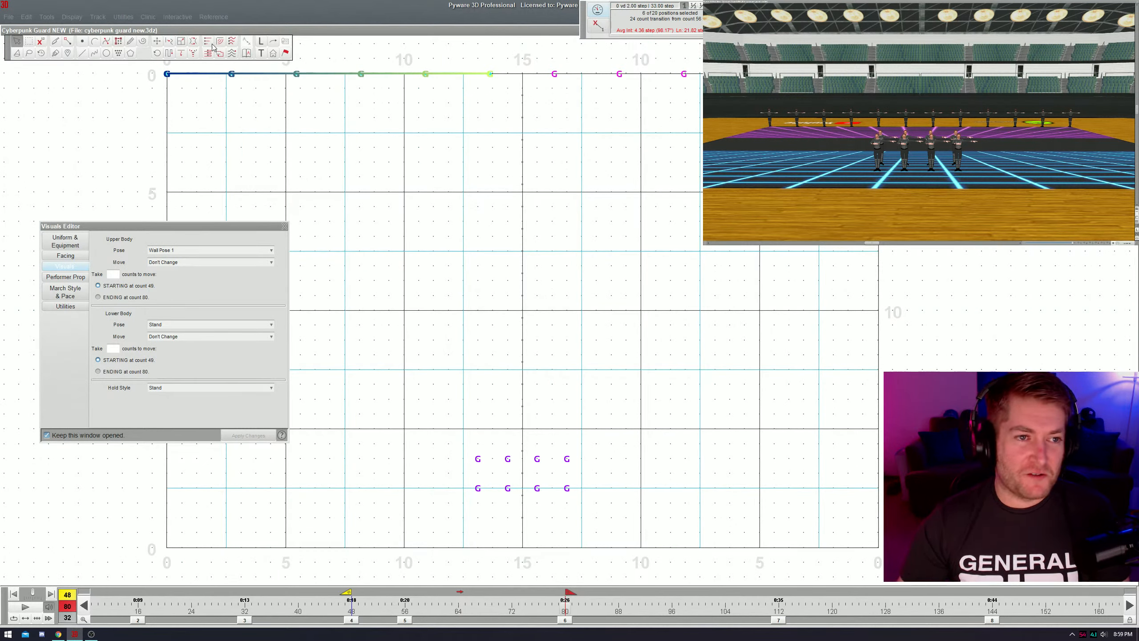
pyautogui.click(169, 54)
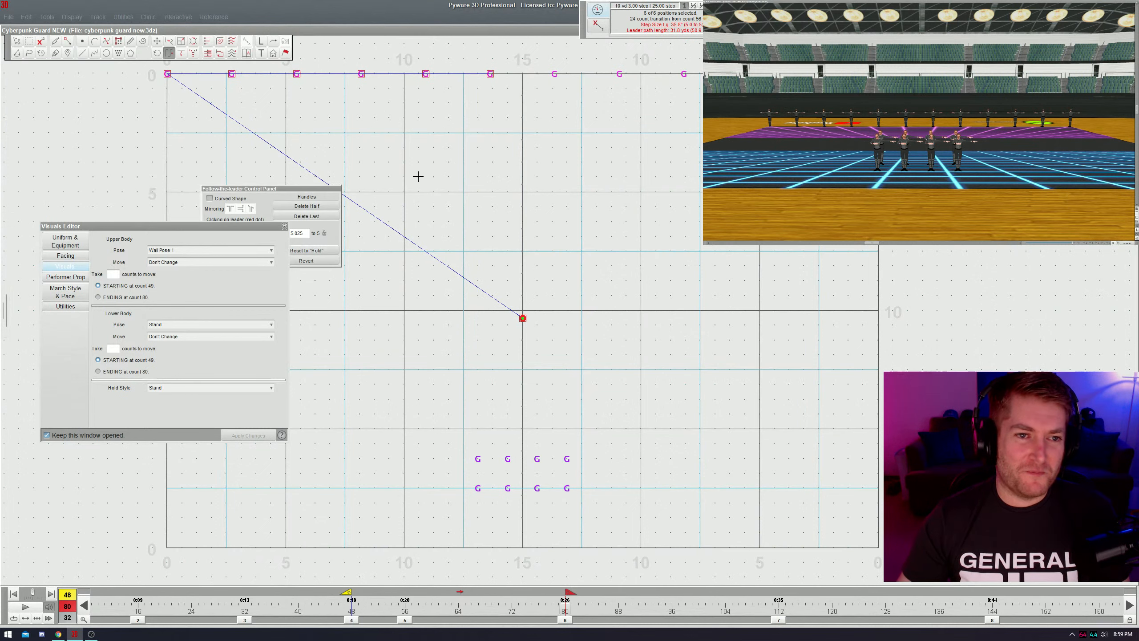
pyautogui.click(523, 319)
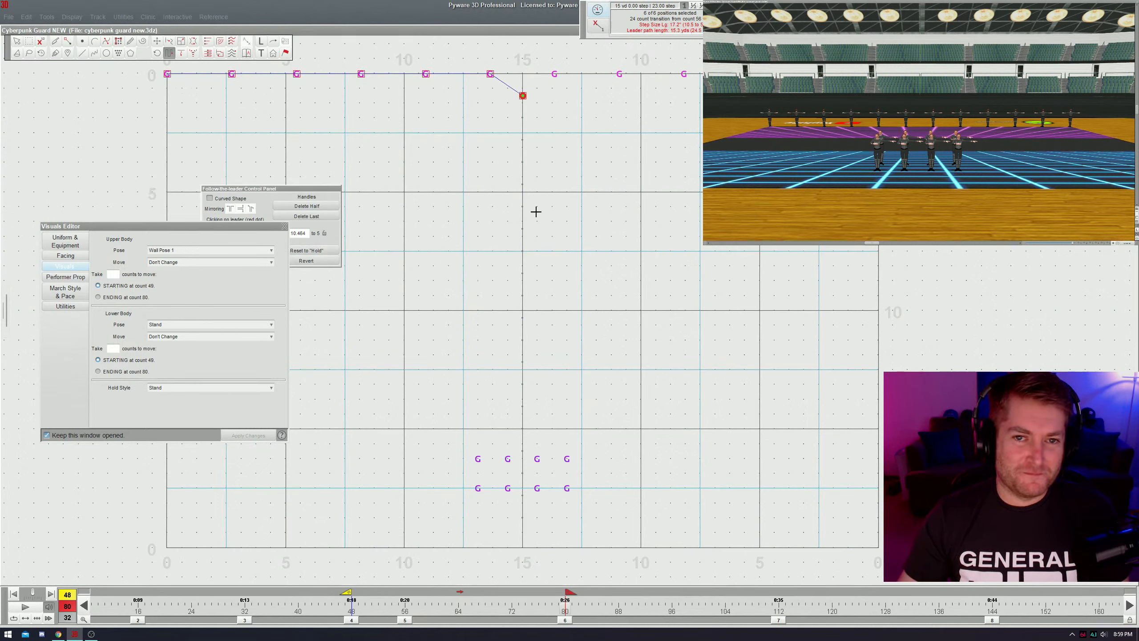
pyautogui.press('Escape')
# - Move the right six-performer half by Follow the Leader from its rearmost starting performer and play back the transition
pyautogui.moveTo(545, 58); pyautogui.dragTo(574, 103)
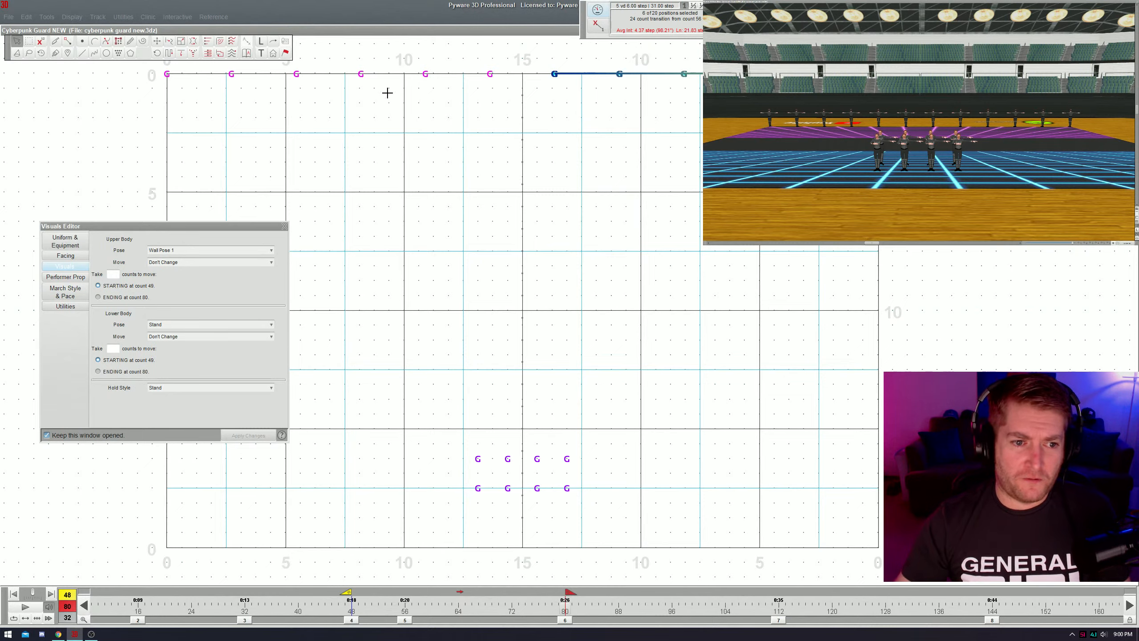
pyautogui.click(170, 54)
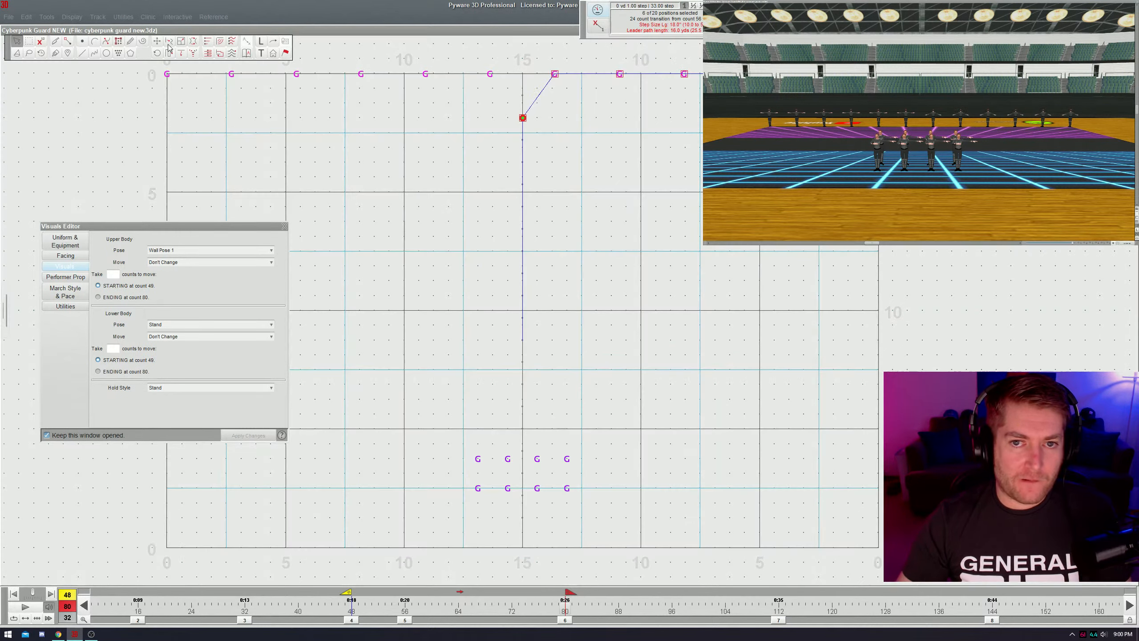
pyautogui.press('Return')
pyautogui.press('space')
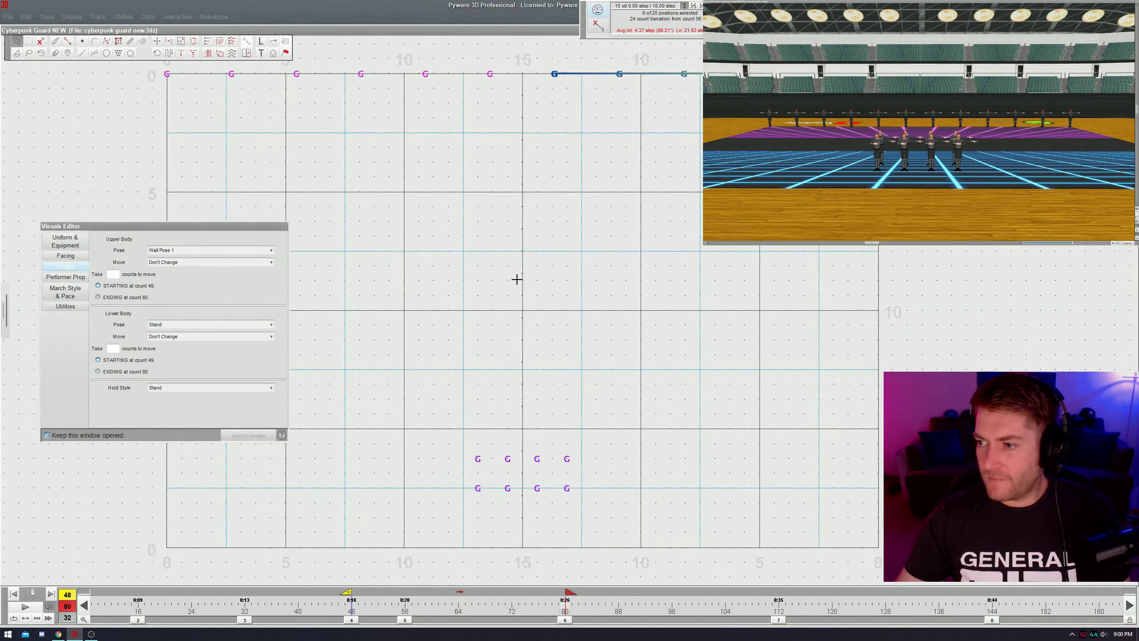
pyautogui.click(463, 156)
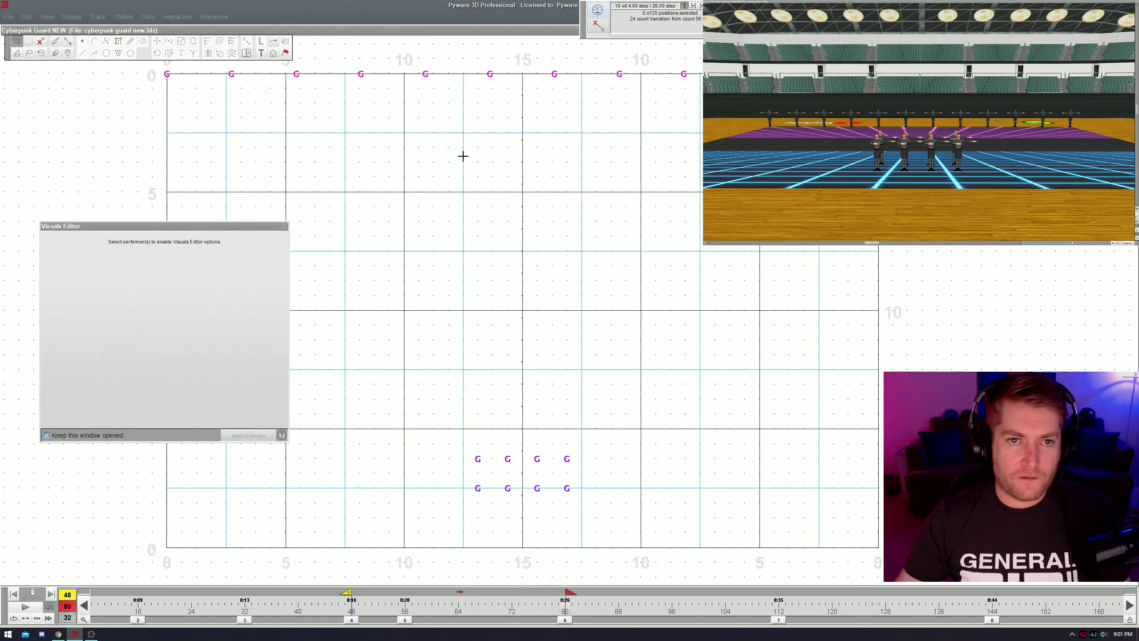
# - Set the twelve back-line performers' upper-body facing to follow the direction of movement and play back the result
pyautogui.moveTo(468, 60); pyautogui.dragTo(578, 108)
pyautogui.click(65, 256)
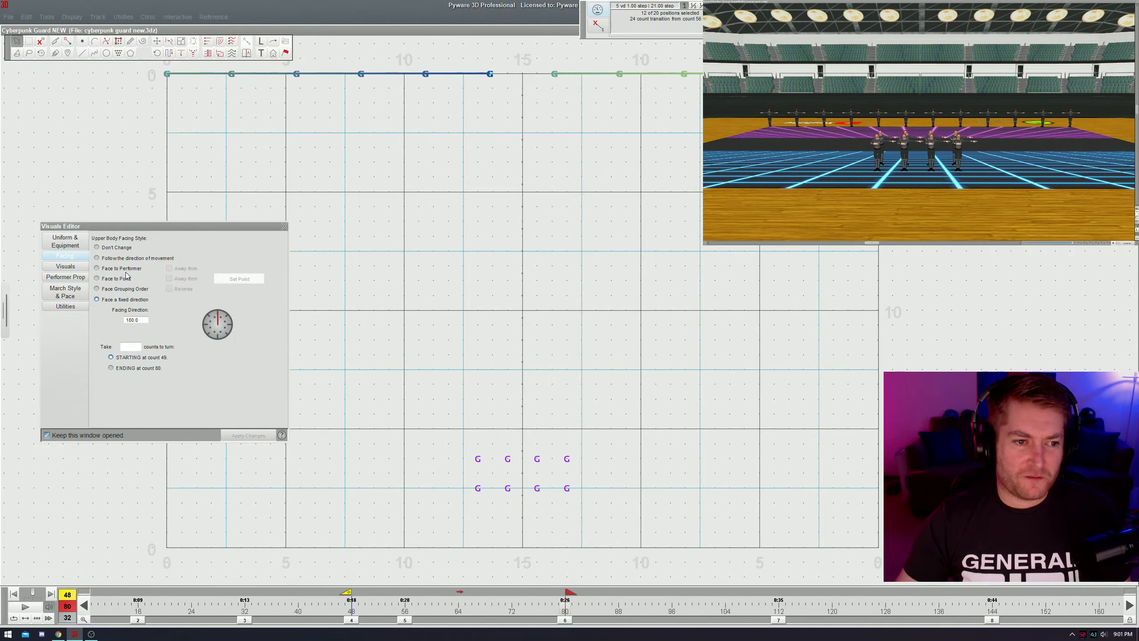
pyautogui.click(128, 258)
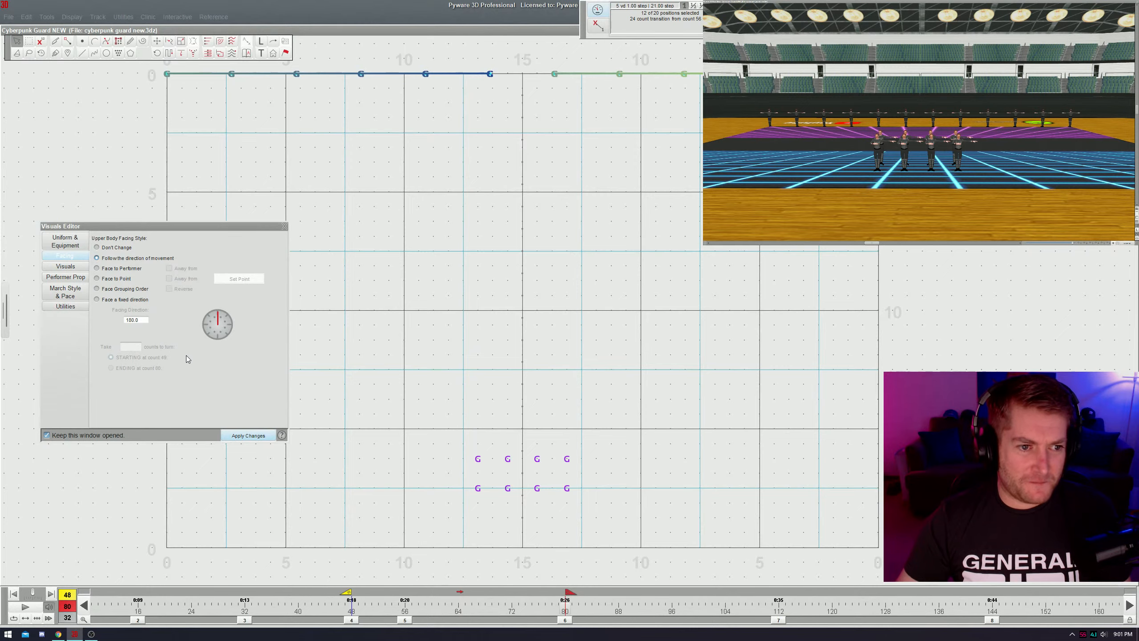
pyautogui.click(247, 435)
pyautogui.press('space')
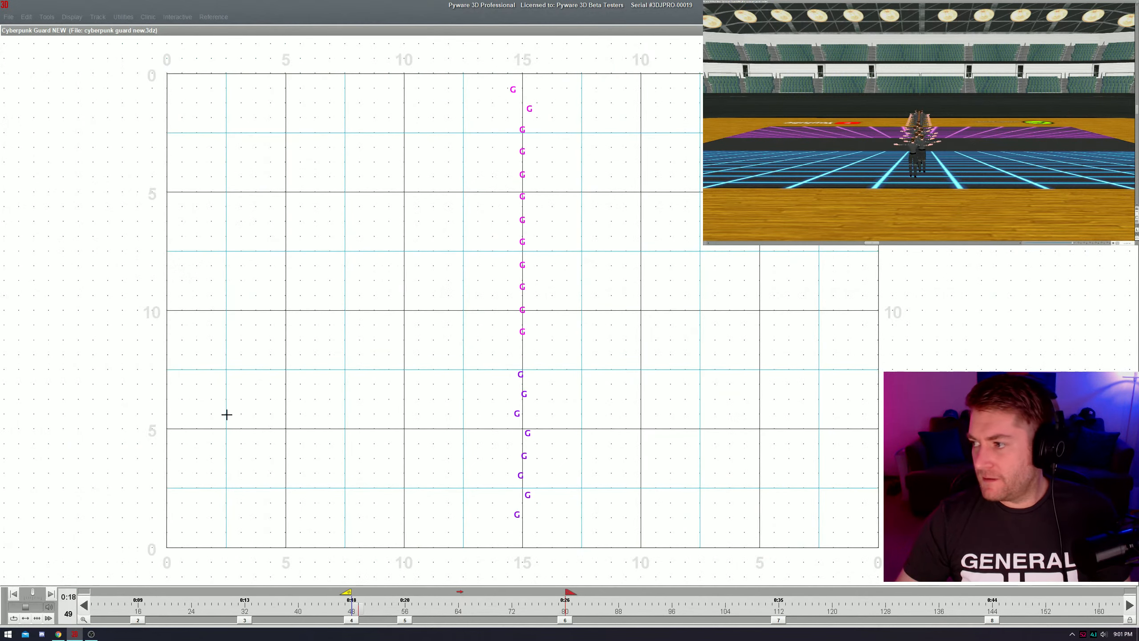
pyautogui.press('space')
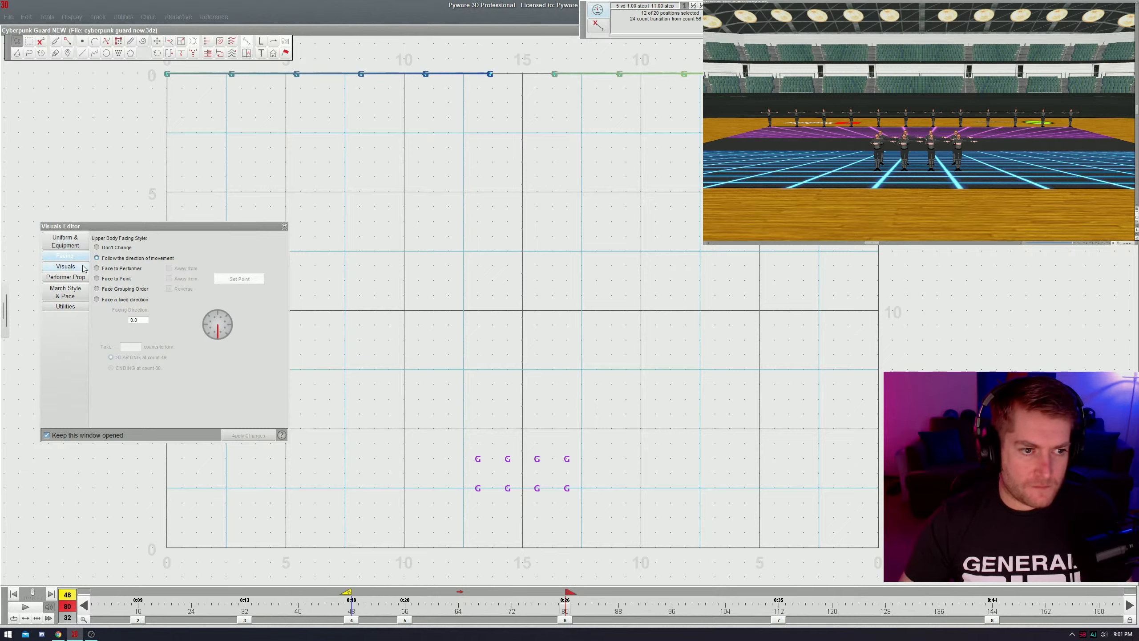
# - End the active range at count 64 and give the twelve performers upper-body Pin Pose 1 over 16 counts starting at count 49
pyautogui.moveTo(568, 595)
pyautogui.mouseDown()
pyautogui.moveTo(503, 597)
pyautogui.moveTo(454, 618)
pyautogui.mouseUp()
pyautogui.click(64, 268)
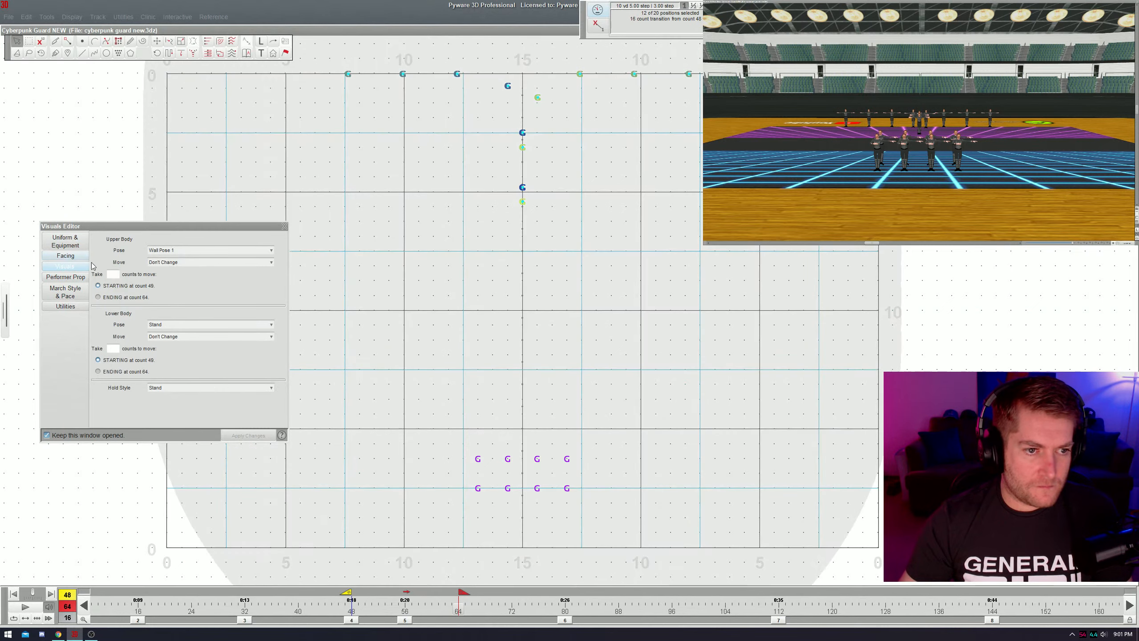
pyautogui.click(180, 252)
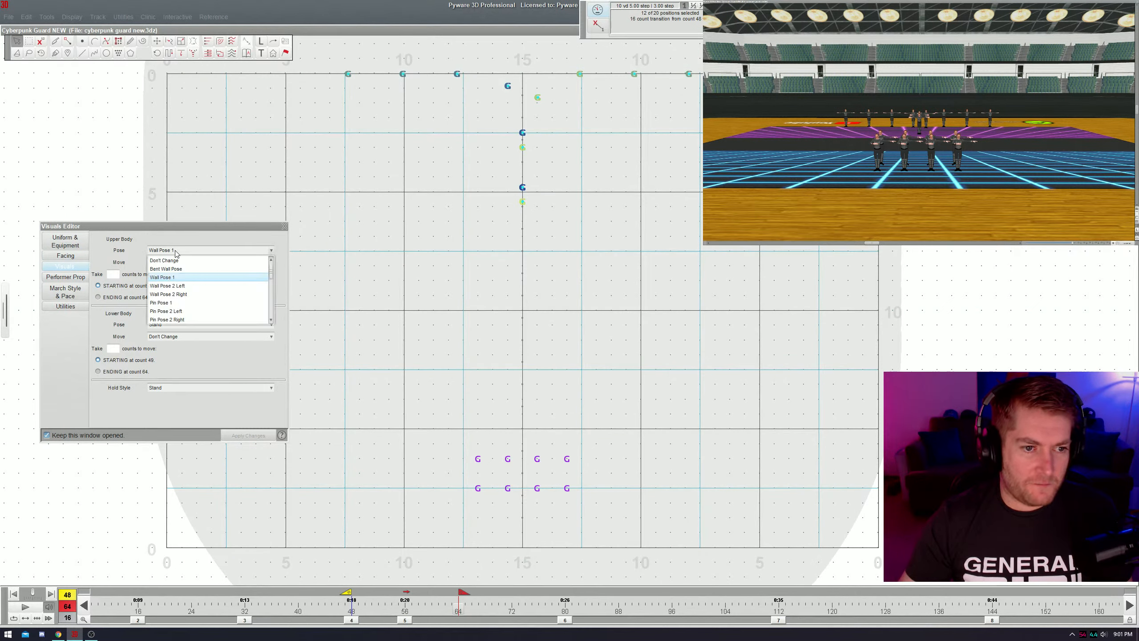
pyautogui.click(222, 303)
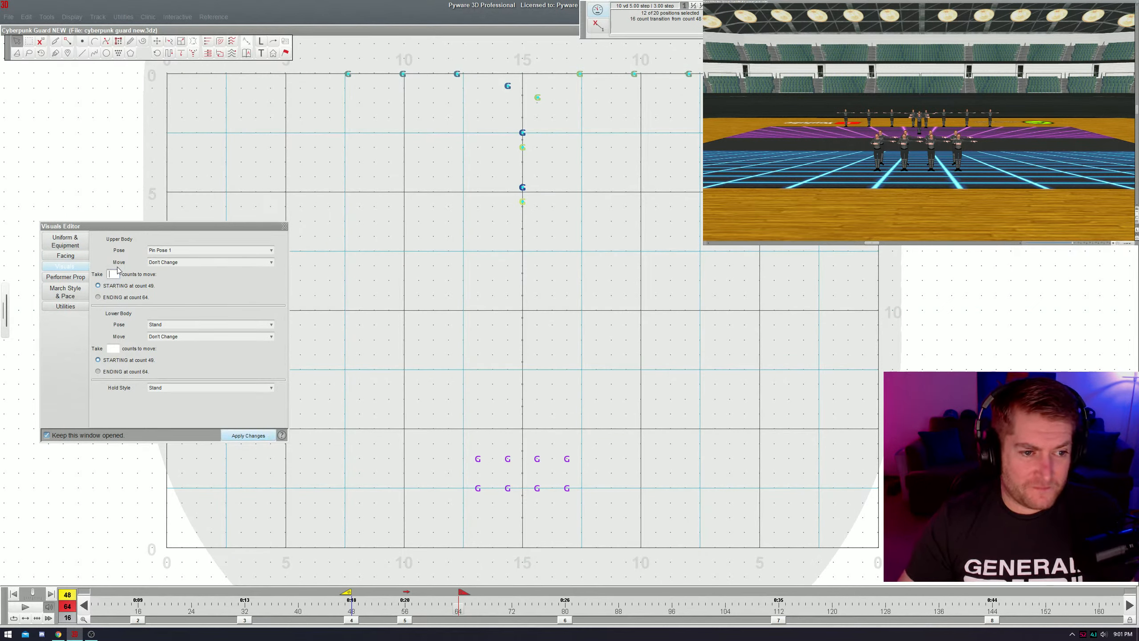
pyautogui.press('Return')
pyautogui.press('space')
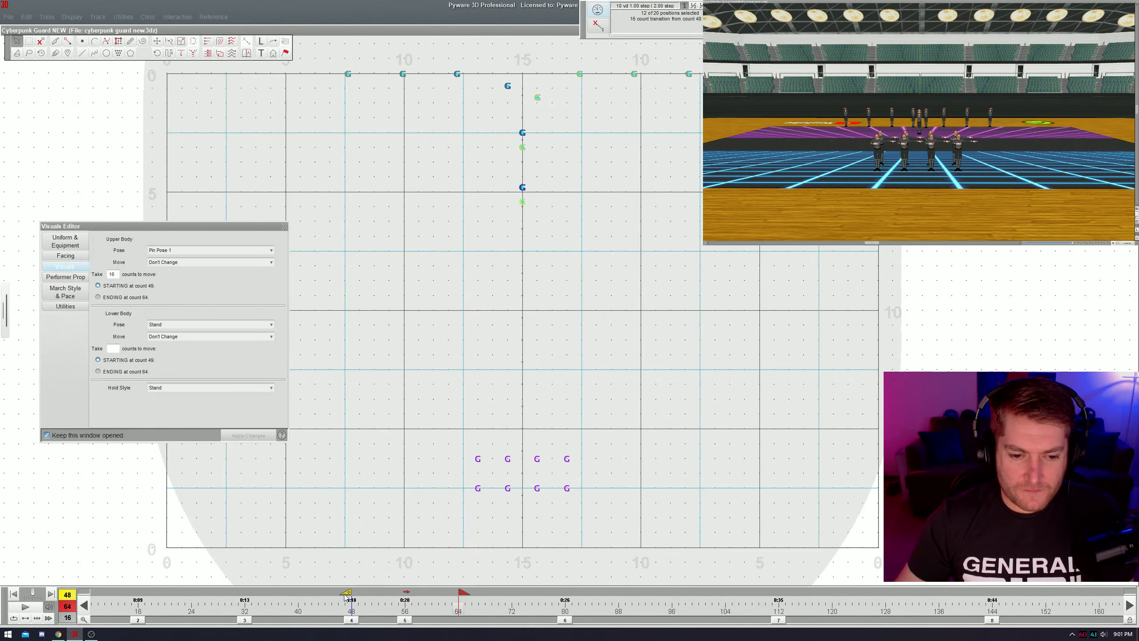
# - Make counts 64 to 72 active and give the twelve performers the upper-body pose Lay Right Side over 8 counts starting at count 65
pyautogui.moveTo(344, 593); pyautogui.dragTo(511, 624)
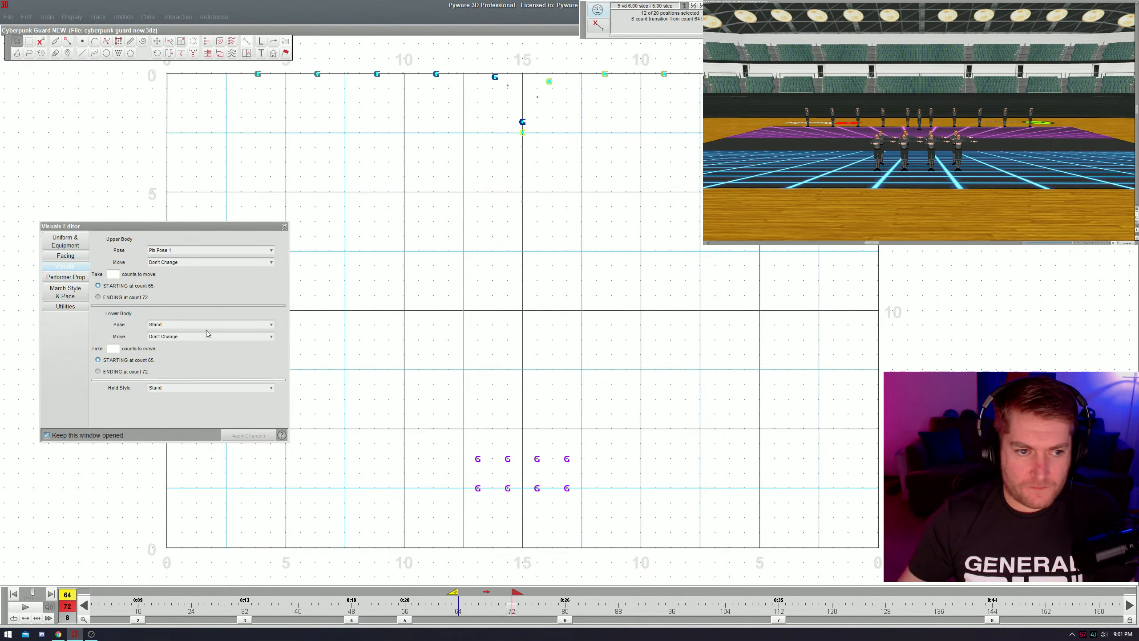
pyautogui.click(184, 250)
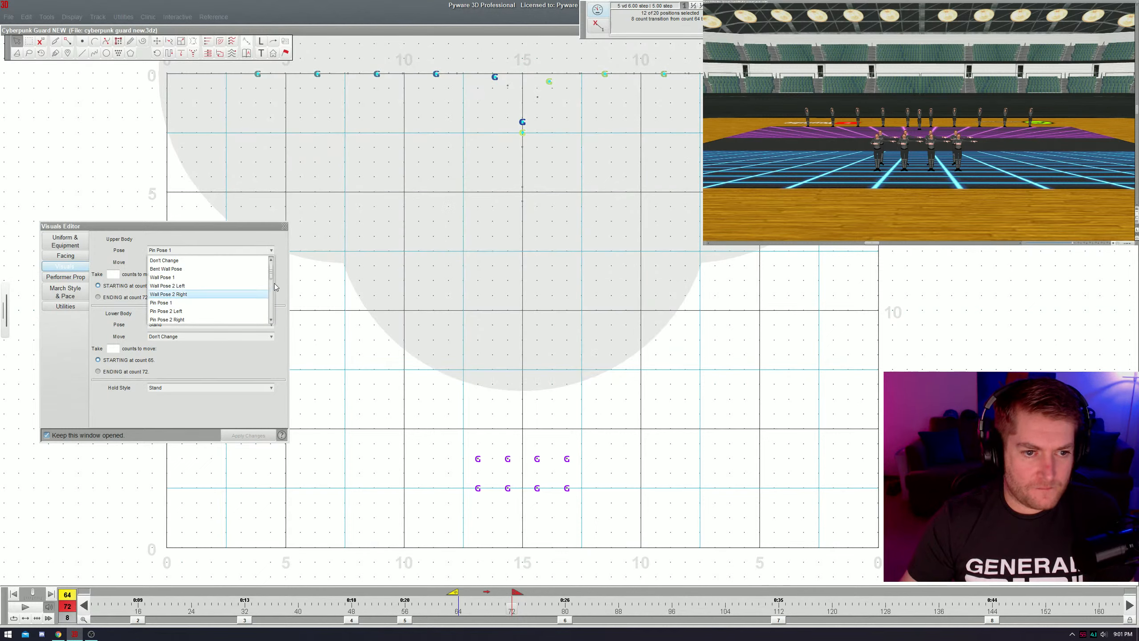
pyautogui.moveTo(271, 274); pyautogui.dragTo(269, 299)
pyautogui.moveTo(273, 300); pyautogui.dragTo(271, 313)
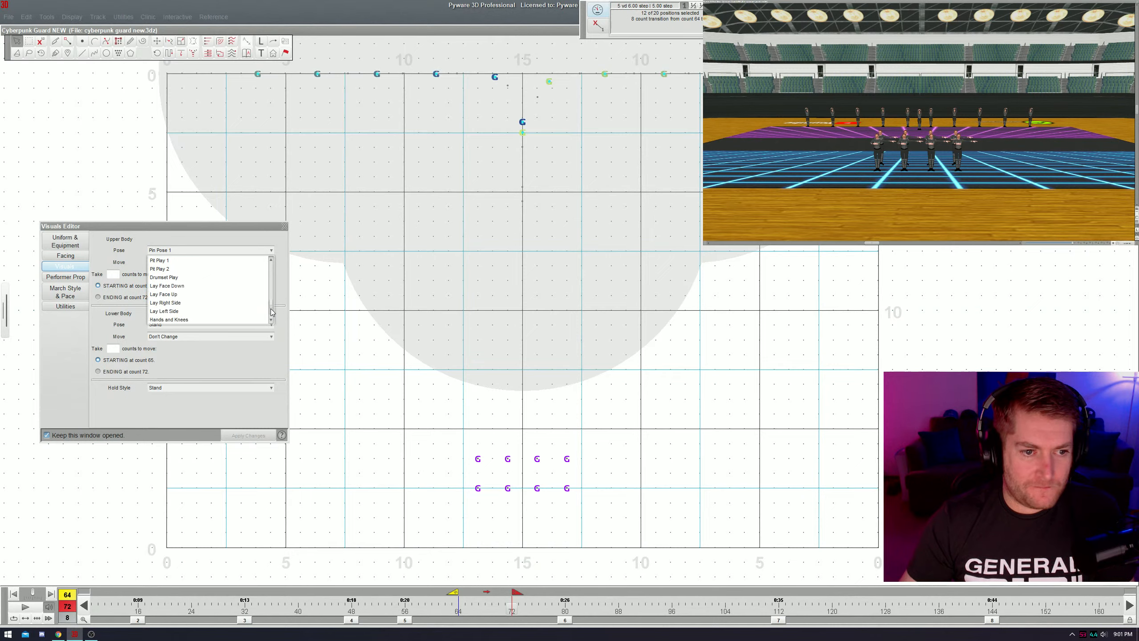
pyautogui.click(244, 303)
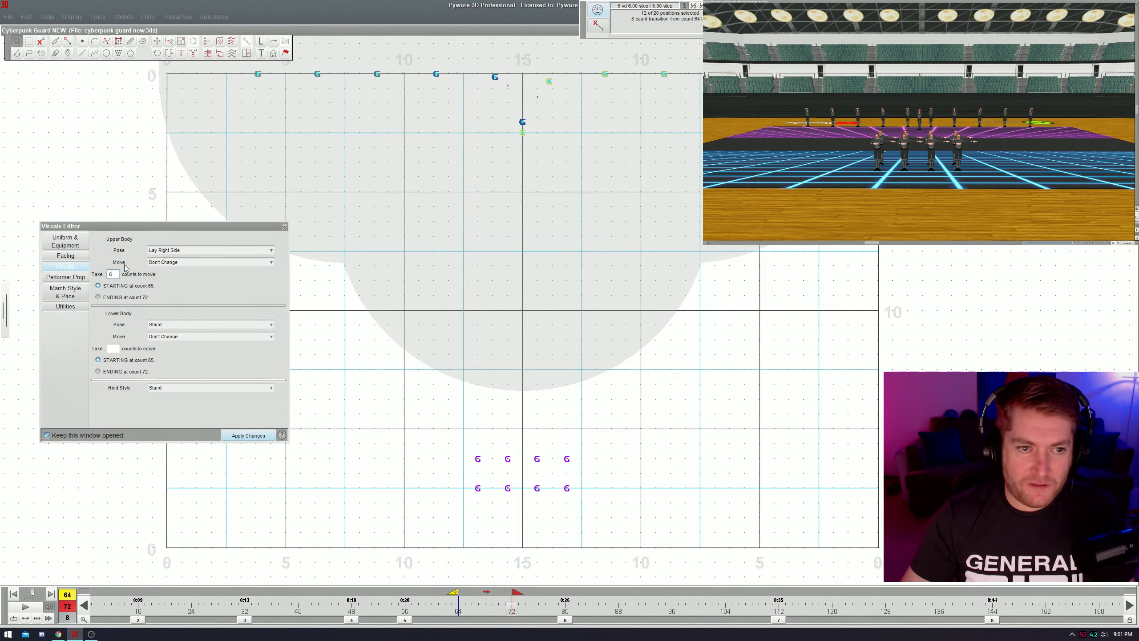
pyautogui.press('Return')
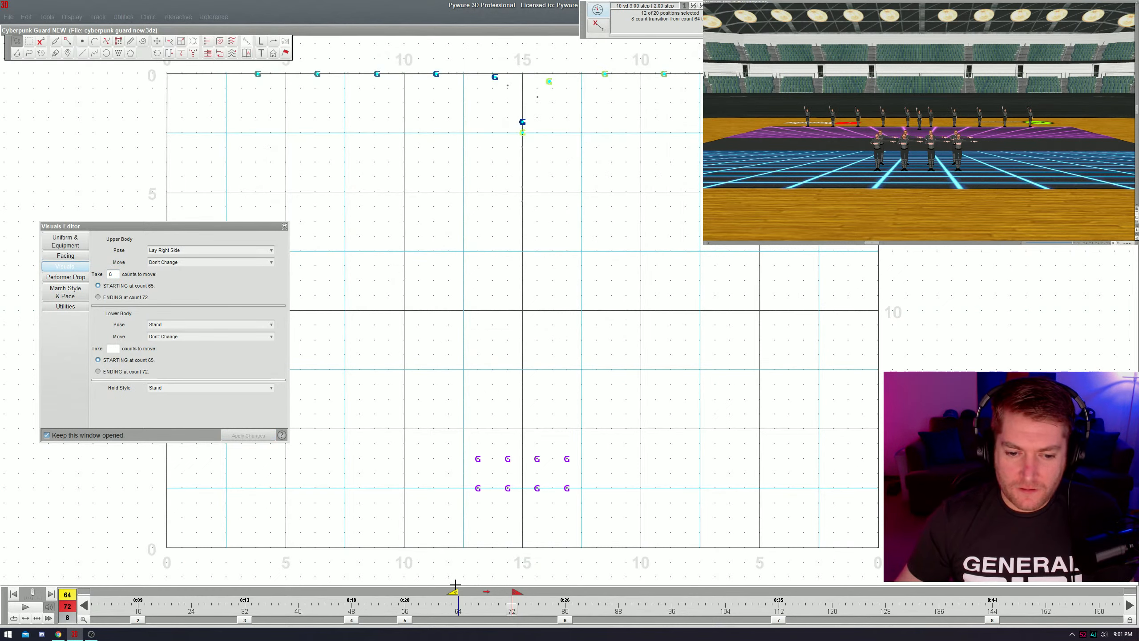
# - Make counts 72 to 80 active and give the twelve performers the upper-body pose Lay Left Side over 8 counts starting at count 73
pyautogui.click(566, 619)
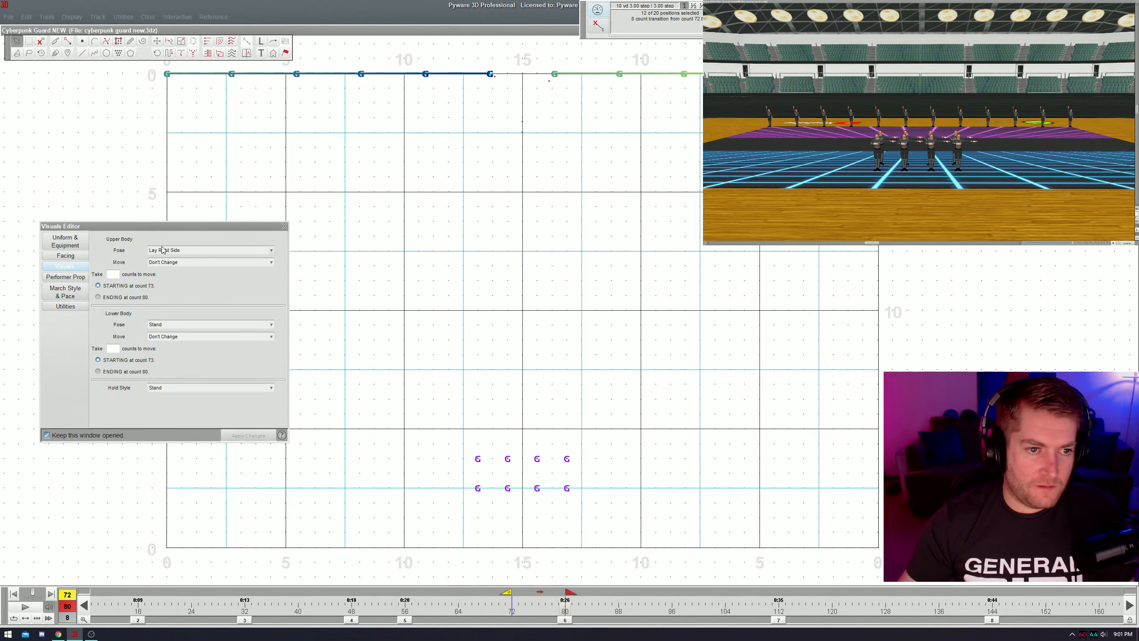
pyautogui.click(270, 250)
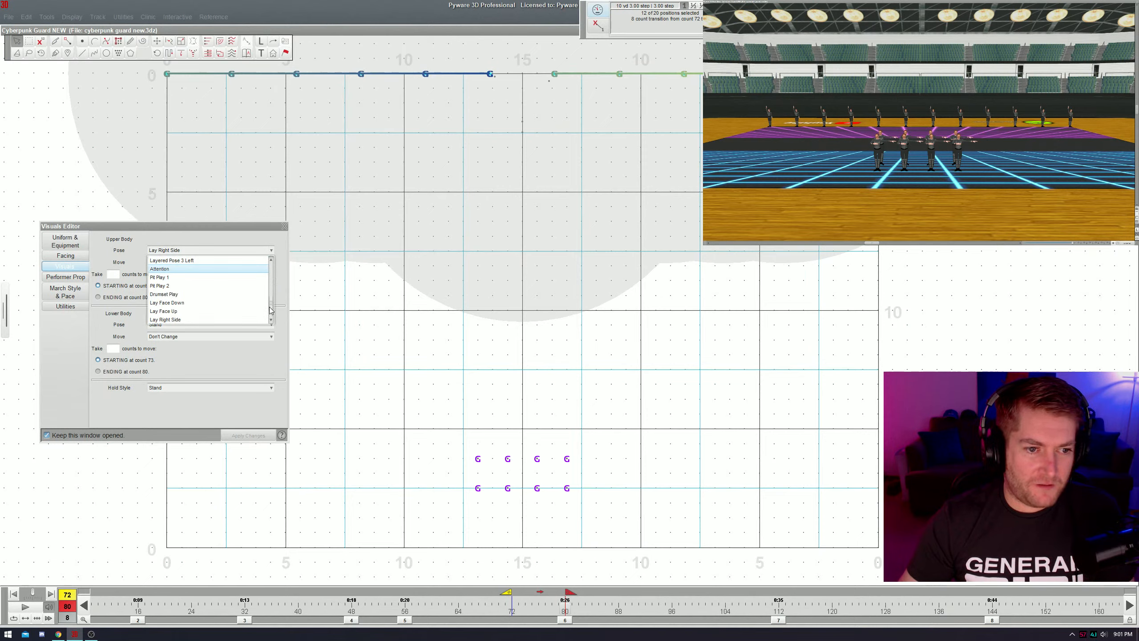
pyautogui.scroll(-2, 271, 310)
pyautogui.click(230, 314)
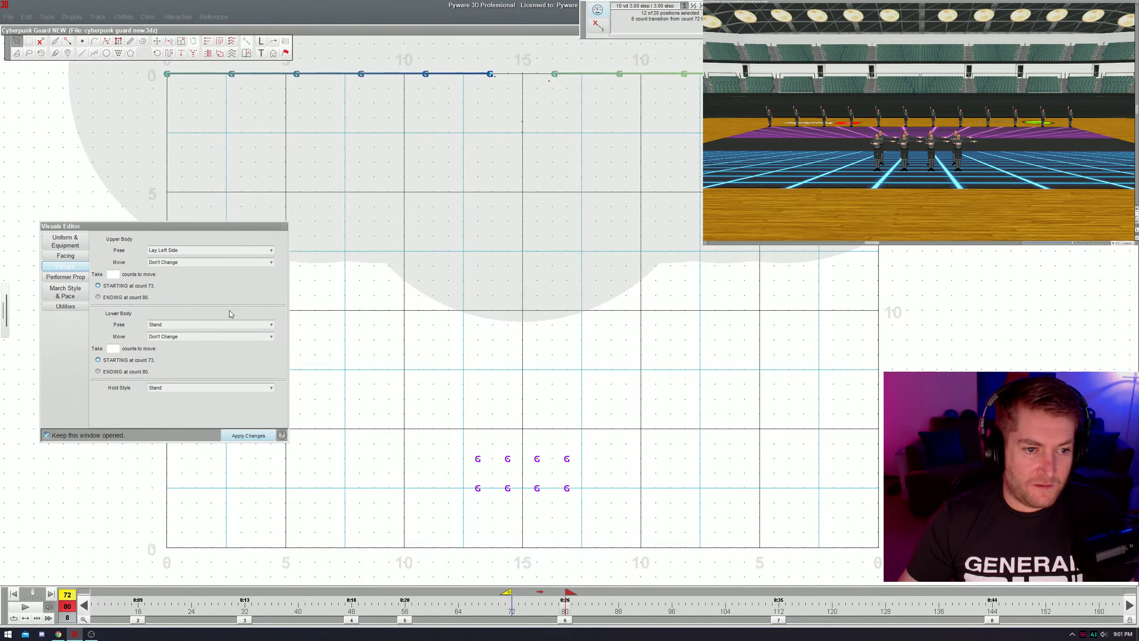
pyautogui.click(115, 274)
pyautogui.write('8')
pyautogui.press('Return')
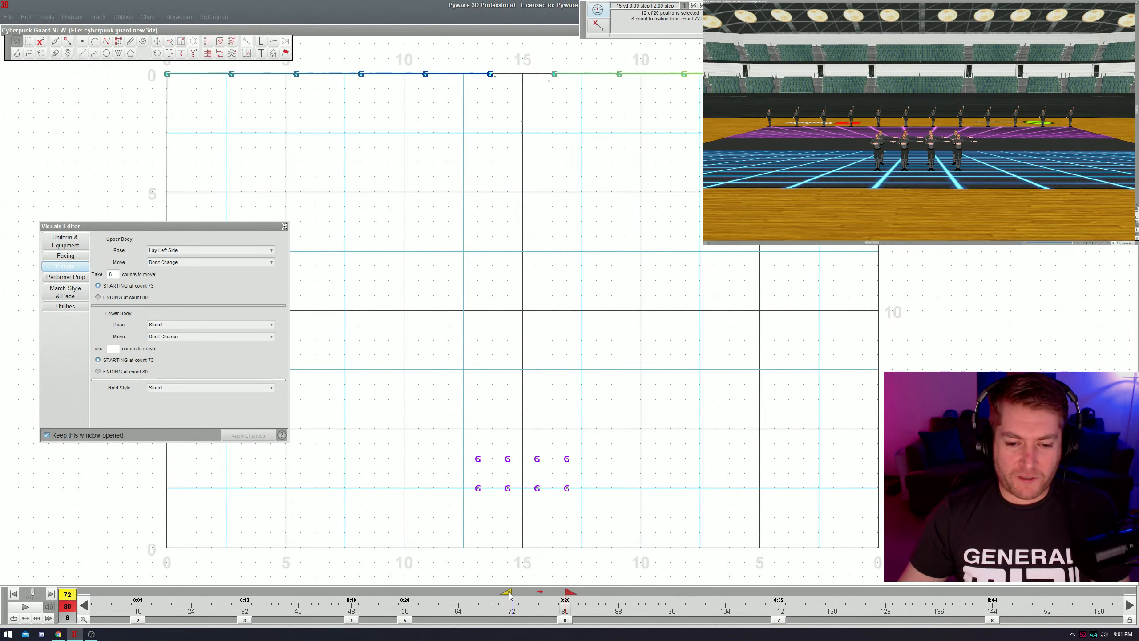
# - Play back counts 64 to 80 and inspect the back line's poses in the 3D view from close up and from the side
pyautogui.moveTo(509, 595); pyautogui.dragTo(455, 610)
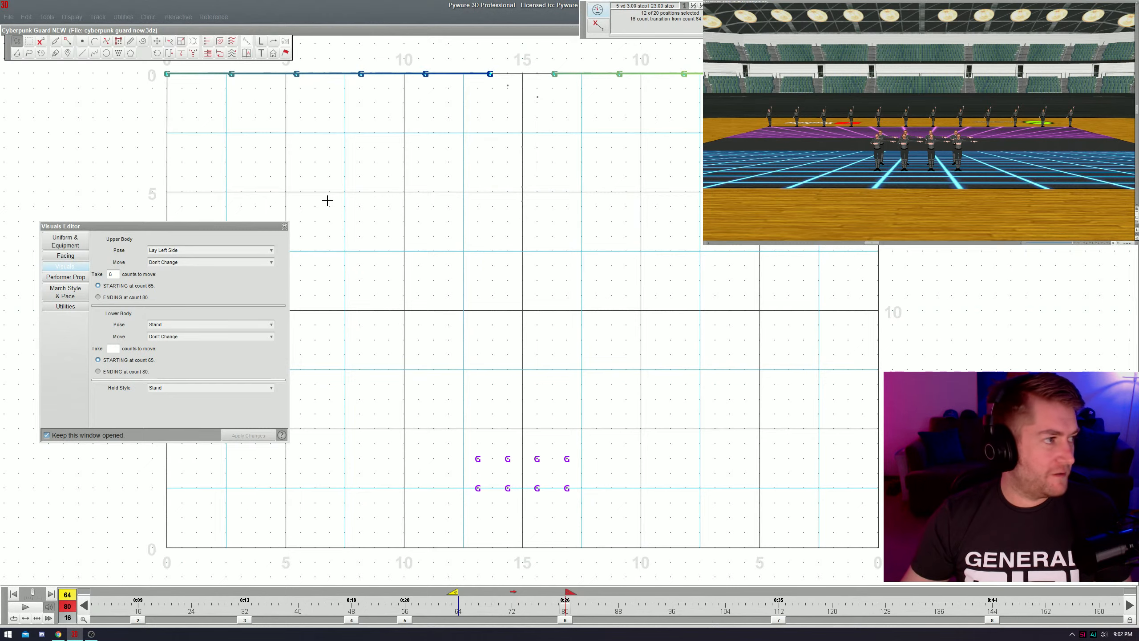
pyautogui.press('space')
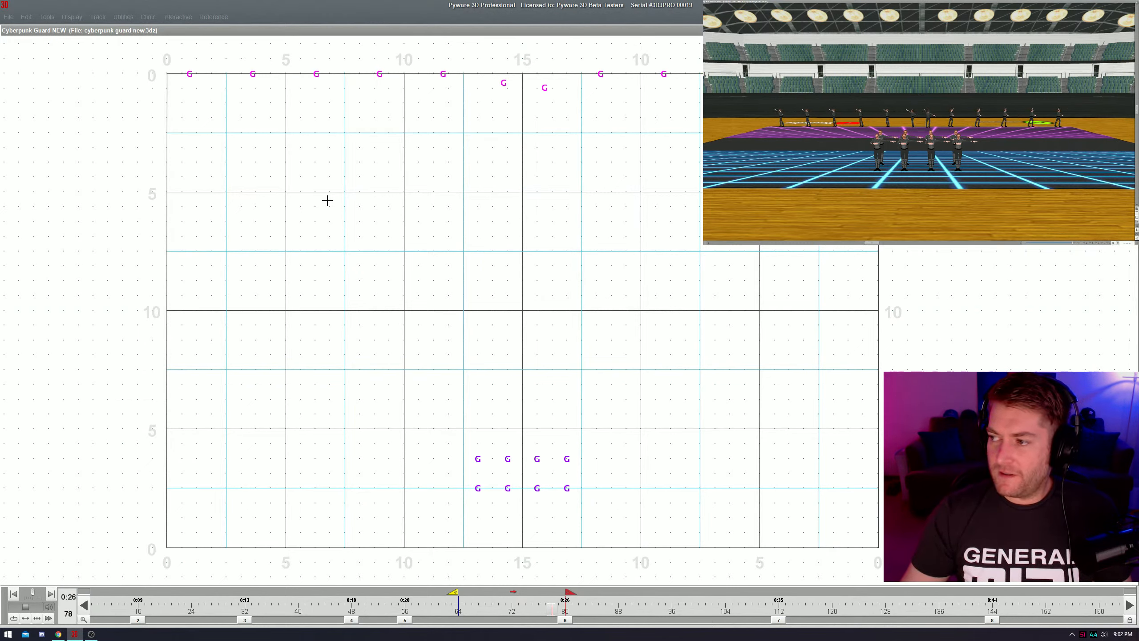
pyautogui.press('space')
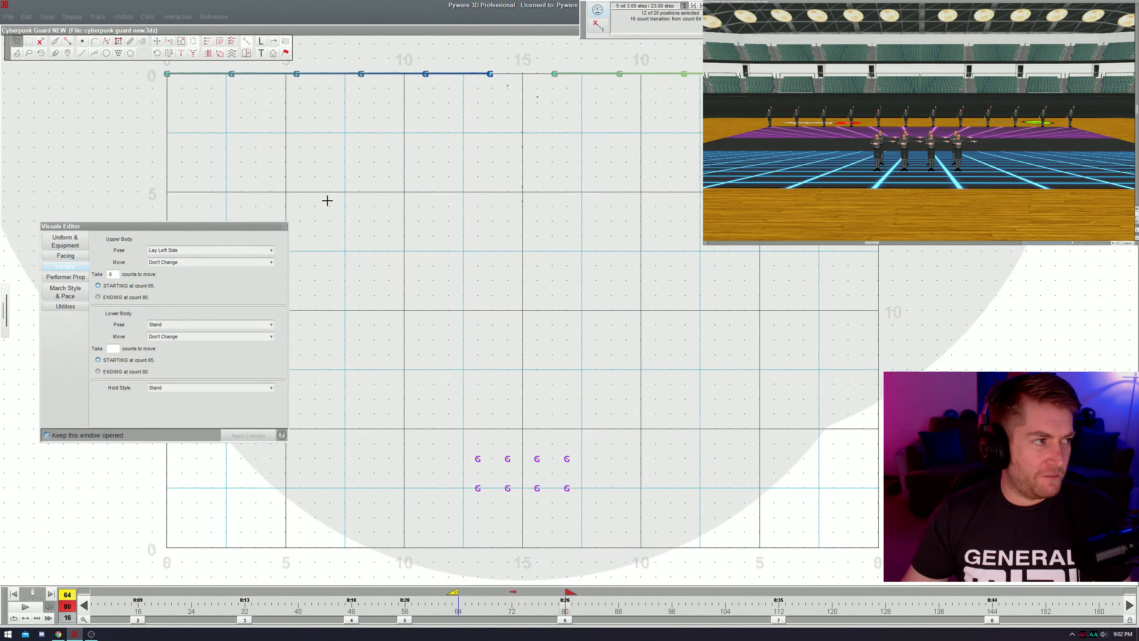
pyautogui.scroll(4, 795, 113)
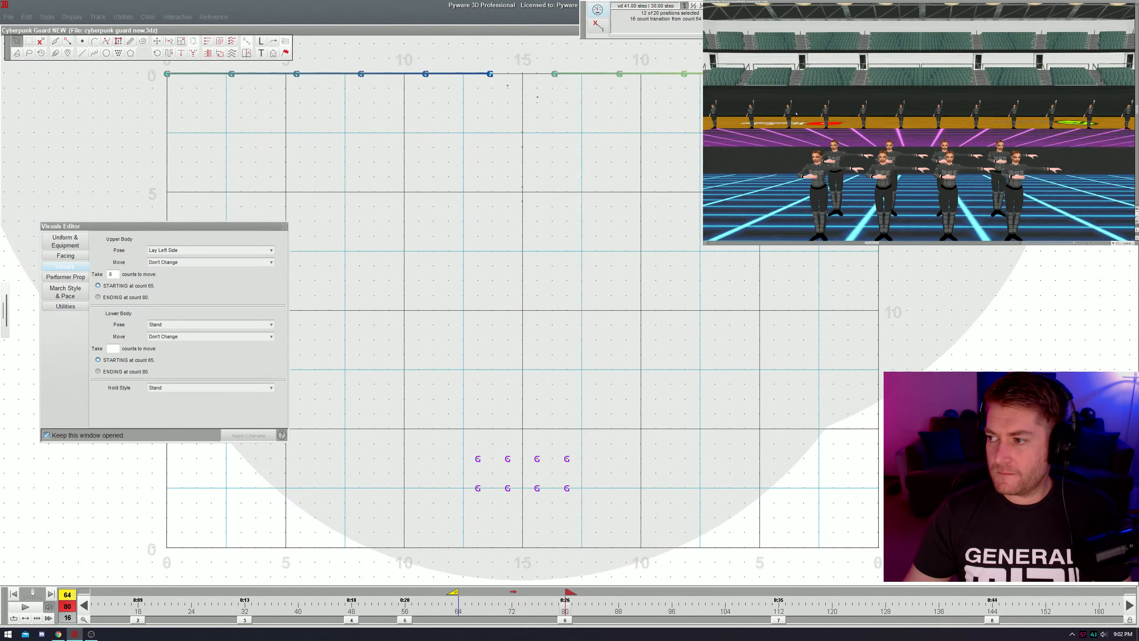
pyautogui.moveTo(796, 113); pyautogui.dragTo(802, 114)
pyautogui.scroll(-5, 802, 114)
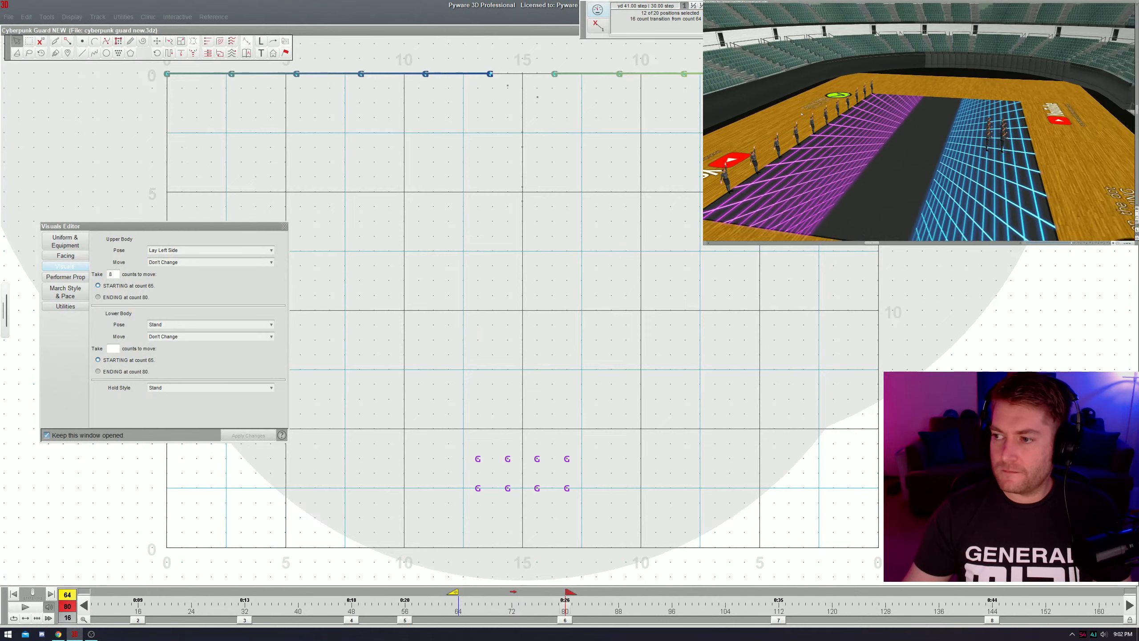
pyautogui.press('space')
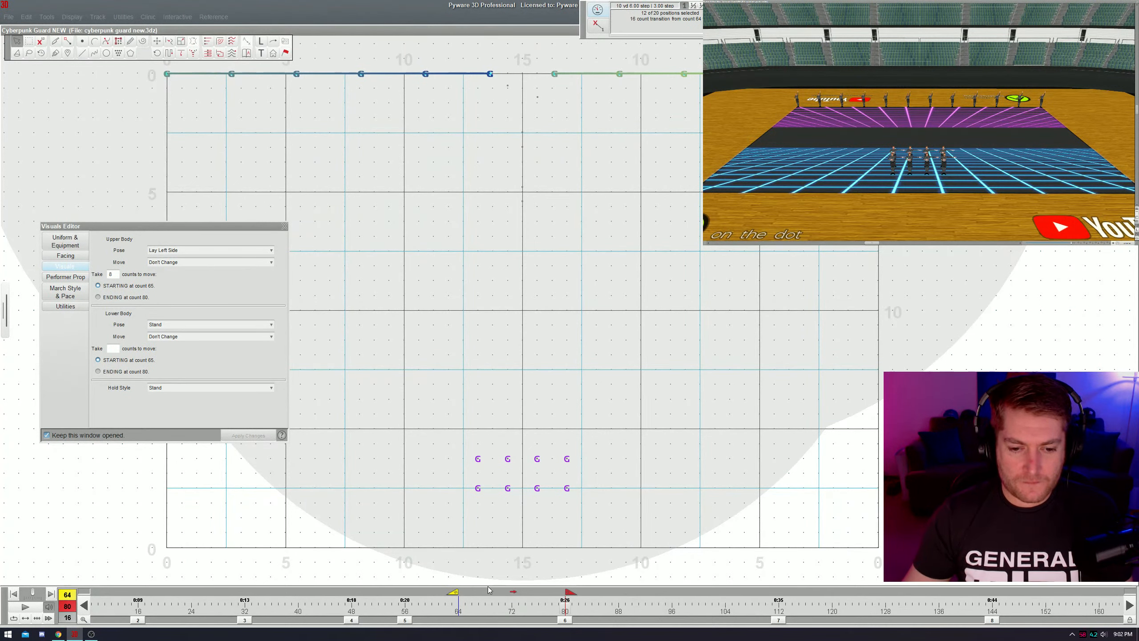
# - Turn the twelve back-line performers to a fixed facing of 180.0 over 4 counts starting at count 76 and play it back
pyautogui.moveTo(504, 615); pyautogui.dragTo(462, 616)
pyautogui.moveTo(455, 115); pyautogui.dragTo(595, 41)
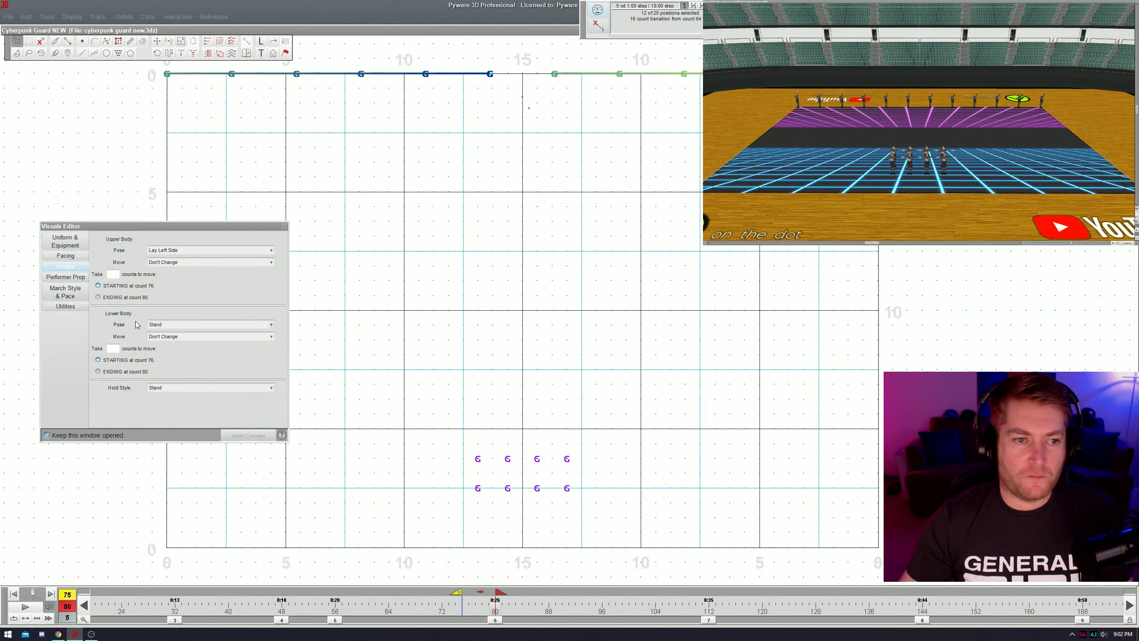
pyautogui.click(78, 257)
pyautogui.click(213, 320)
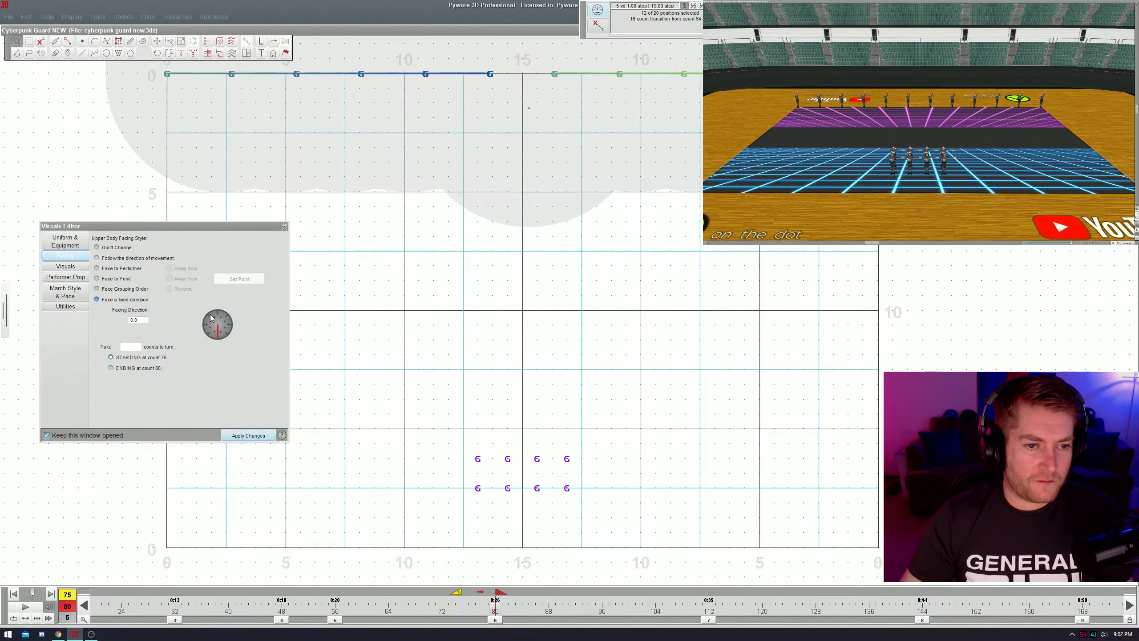
pyautogui.click(135, 346)
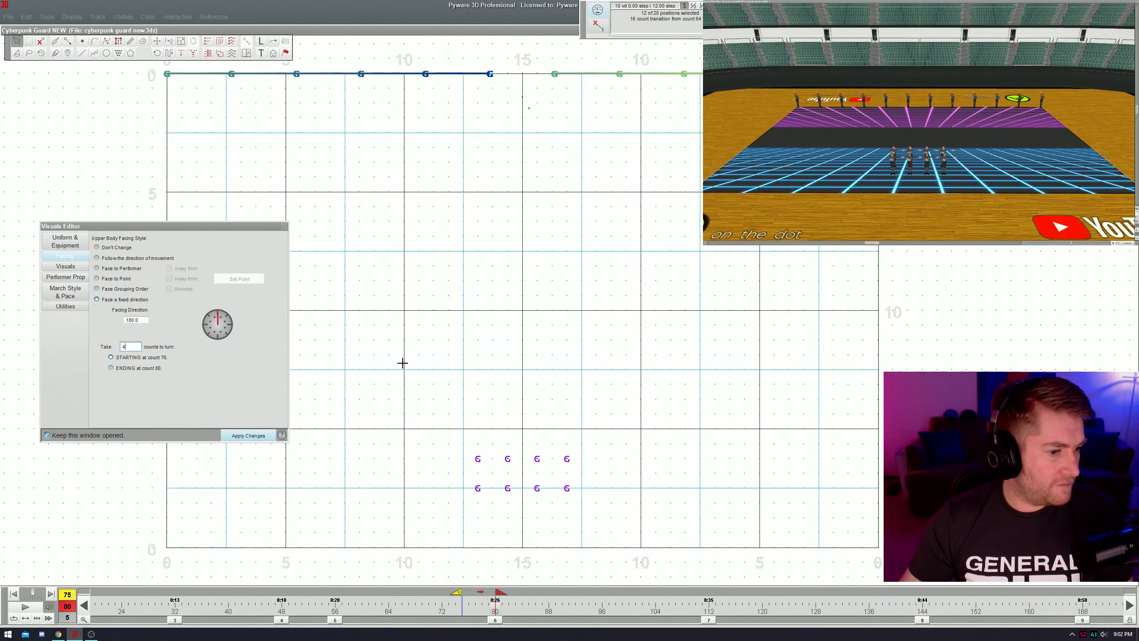
pyautogui.press('space')
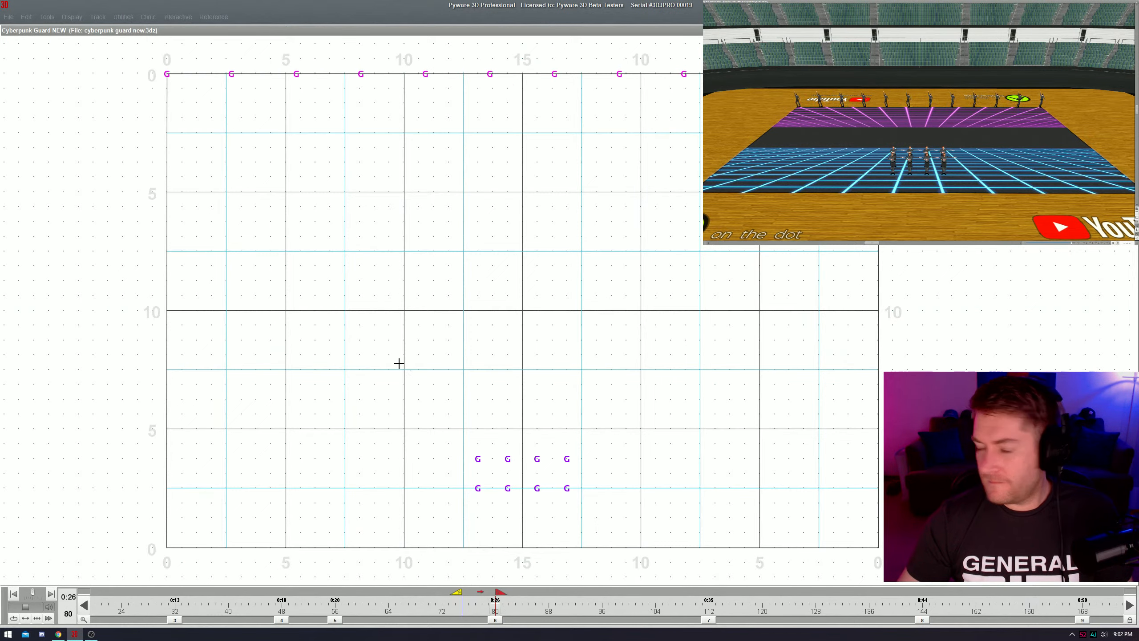
pyautogui.press('space')
# - Add a set at count 64 and push the front row of the eight-performer block about 4.4 yards left along its line
pyautogui.click(334, 621)
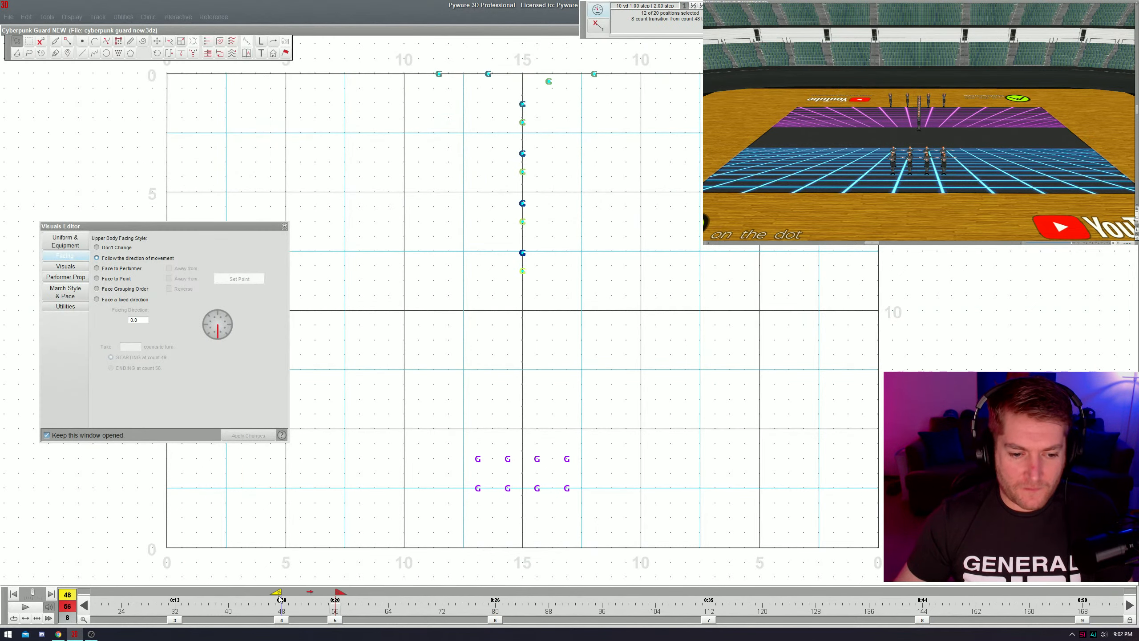
pyautogui.moveTo(279, 595); pyautogui.dragTo(392, 602)
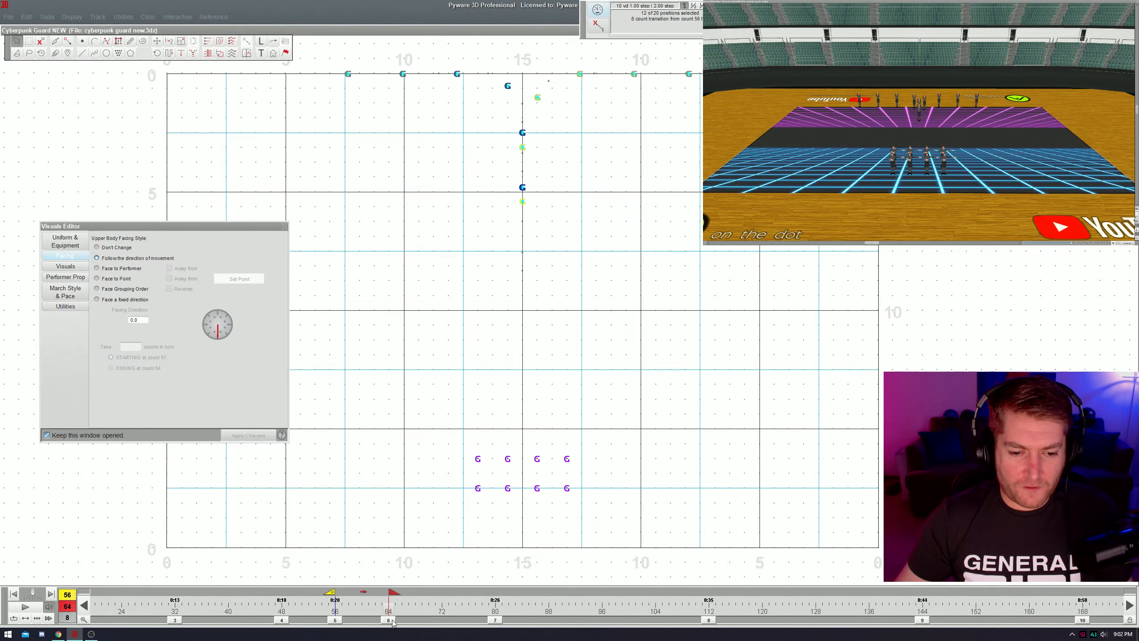
pyautogui.click(470, 534)
pyautogui.moveTo(448, 470); pyautogui.dragTo(583, 518)
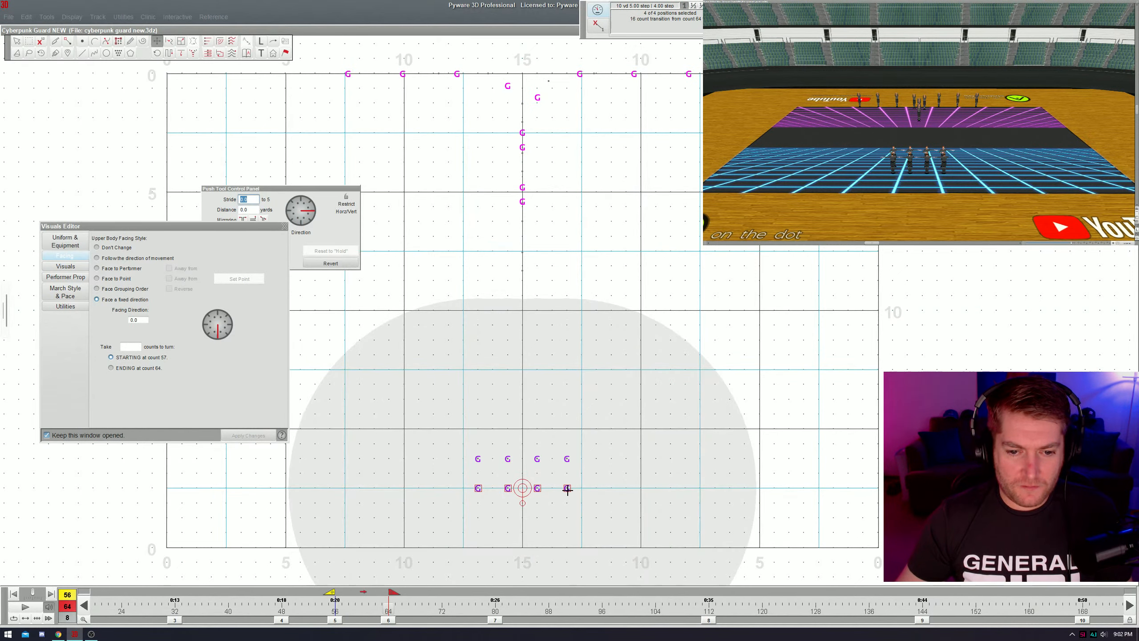
pyautogui.moveTo(572, 492); pyautogui.dragTo(468, 492)
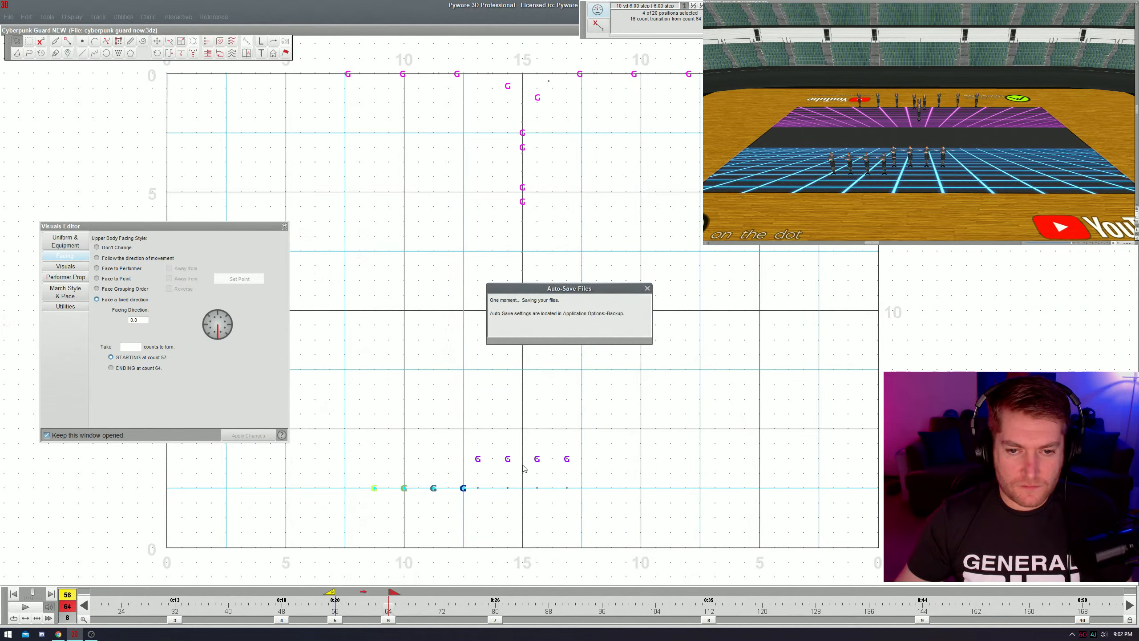
# - Push the block's other row of four about 4.55 yards right and forward onto the front row's line and play back the move
pyautogui.moveTo(459, 436); pyautogui.dragTo(596, 466)
pyautogui.moveTo(477, 459); pyautogui.dragTo(569, 482)
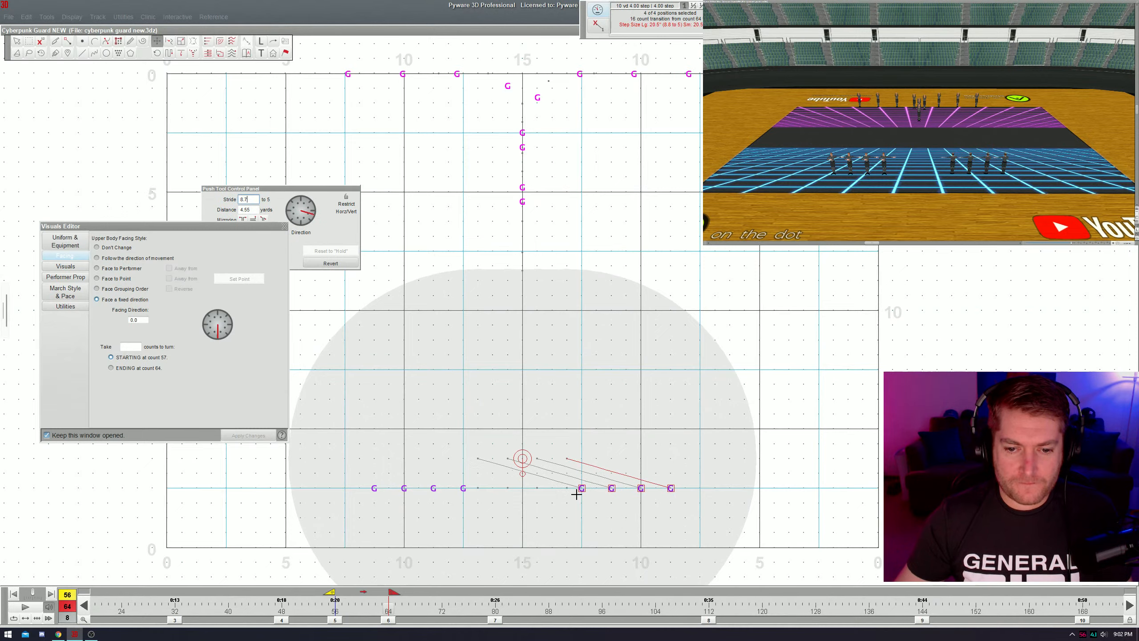
pyautogui.press('space')
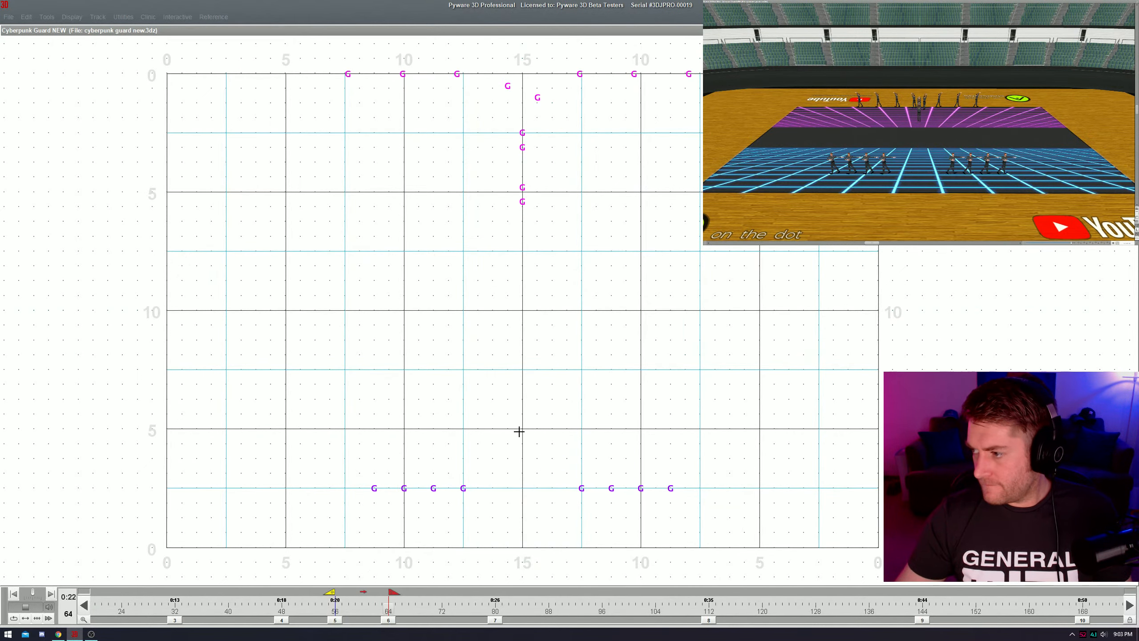
# - Push both groups of four inward until they form one evenly spaced, centered line of eight, and play back the move
pyautogui.moveTo(581, 488); pyautogui.dragTo(557, 491)
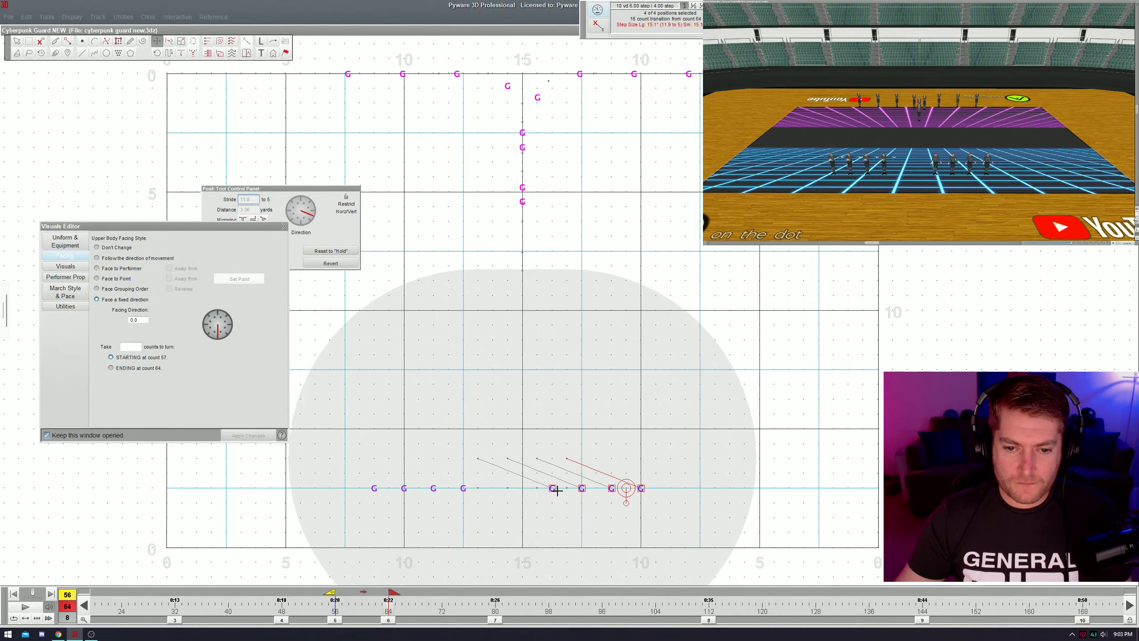
pyautogui.press('Return')
pyautogui.moveTo(373, 488); pyautogui.dragTo(538, 474)
pyautogui.press('Return')
pyautogui.doubleClick(552, 488)
pyautogui.press('Return')
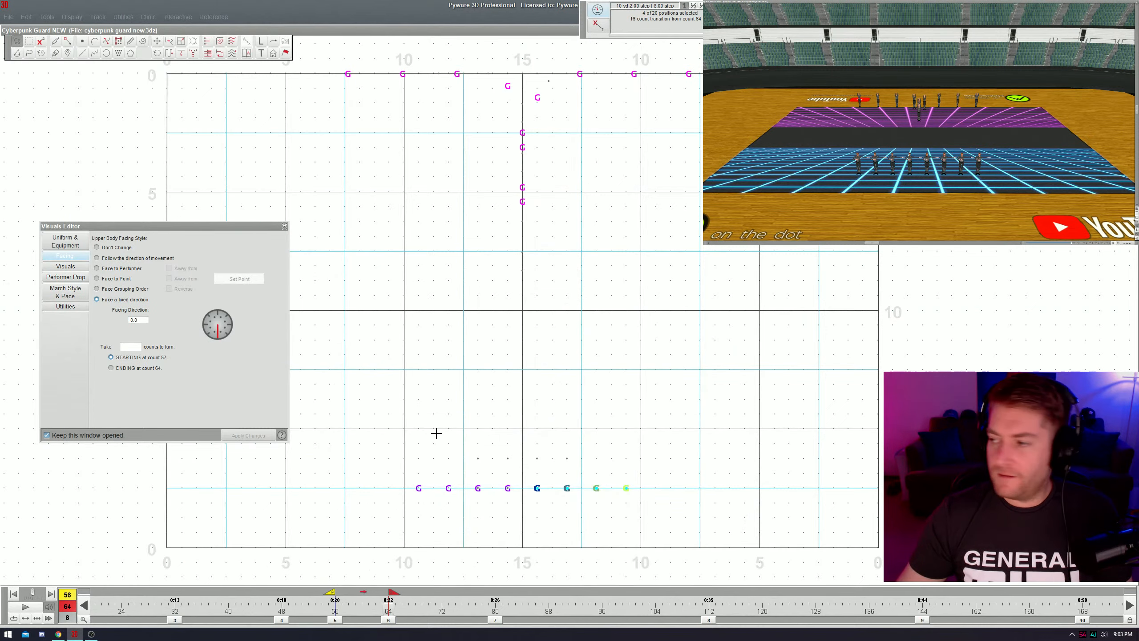
pyautogui.press('space')
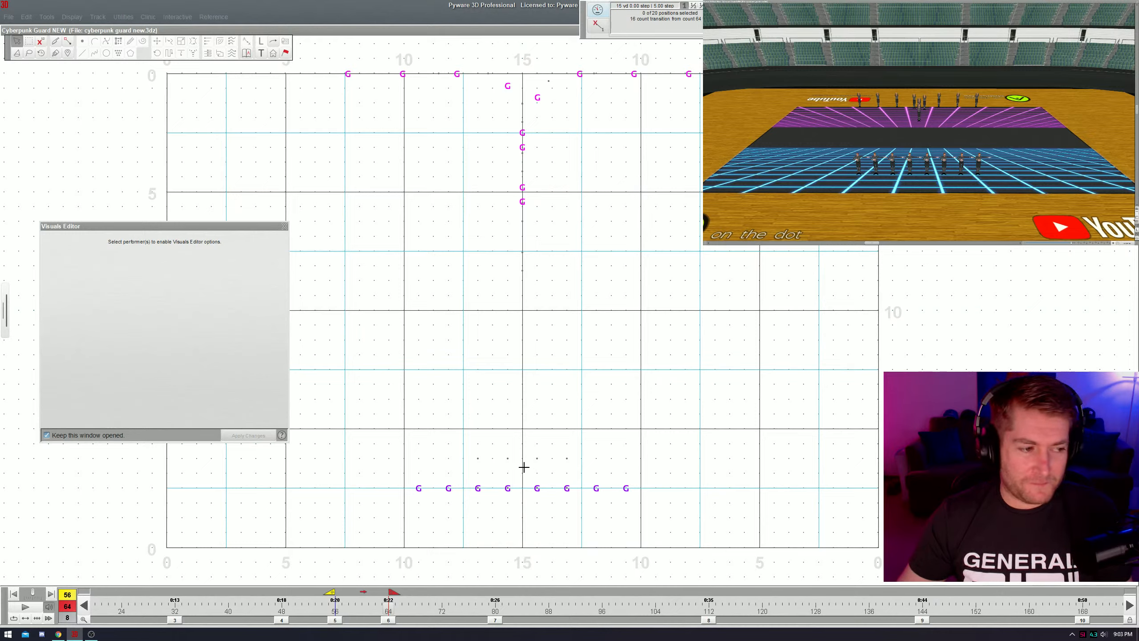
# - Select all eight front performers and push their line slightly back, midway between the two starting rows
pyautogui.moveTo(534, 494); pyautogui.dragTo(563, 529)
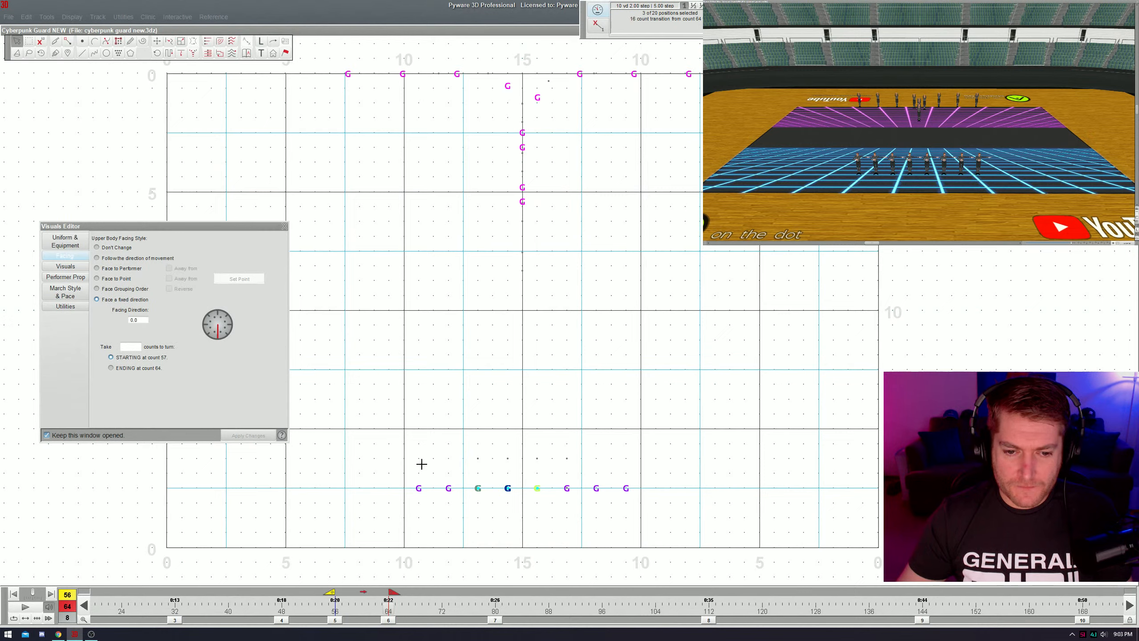
pyautogui.moveTo(394, 455); pyautogui.dragTo(701, 526)
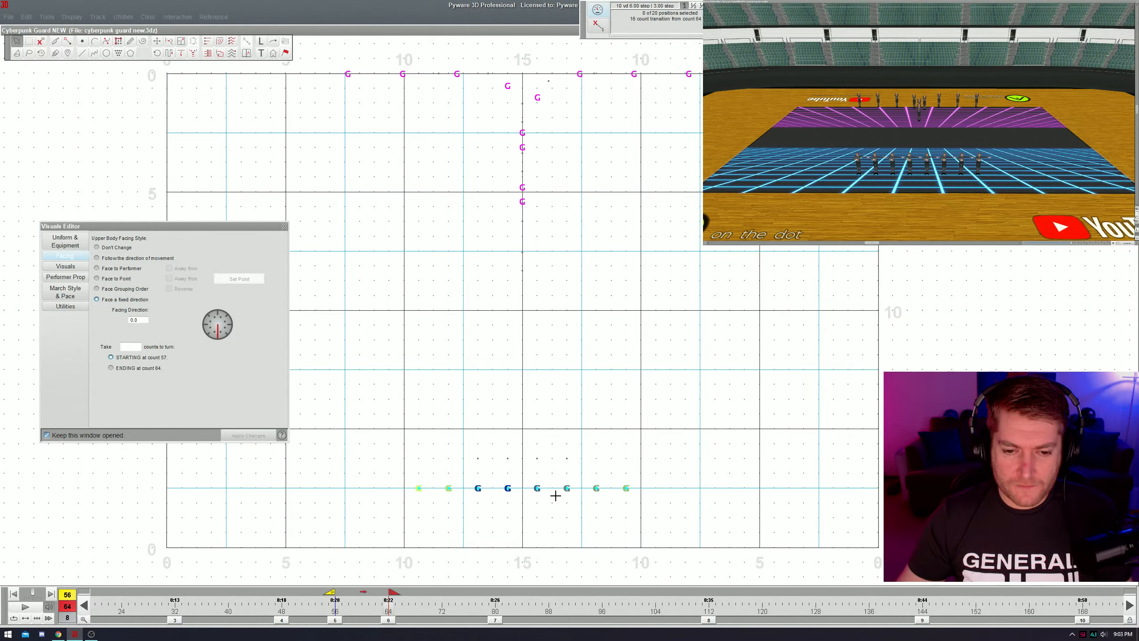
pyautogui.press('p')
pyautogui.moveTo(523, 489); pyautogui.dragTo(521, 468)
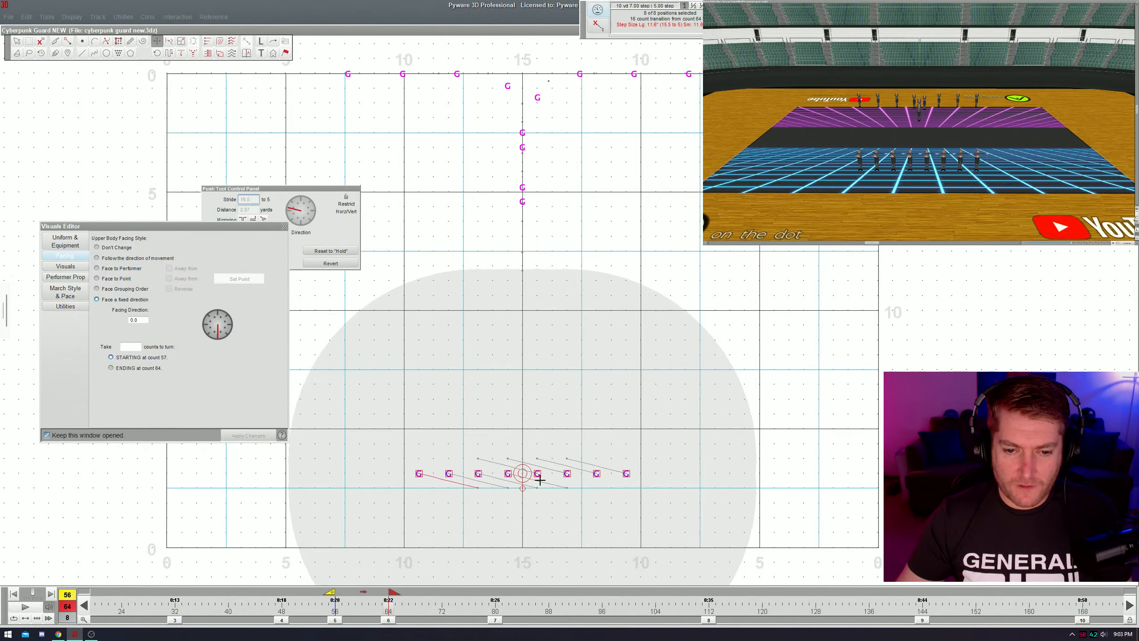
pyautogui.press('Return')
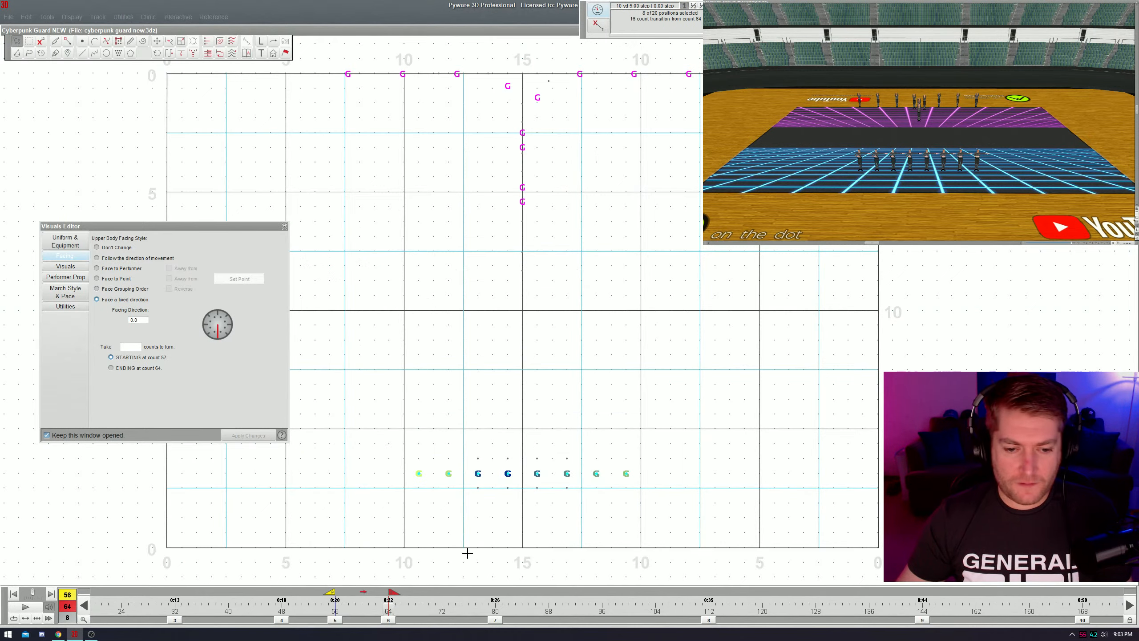
pyautogui.press('p')
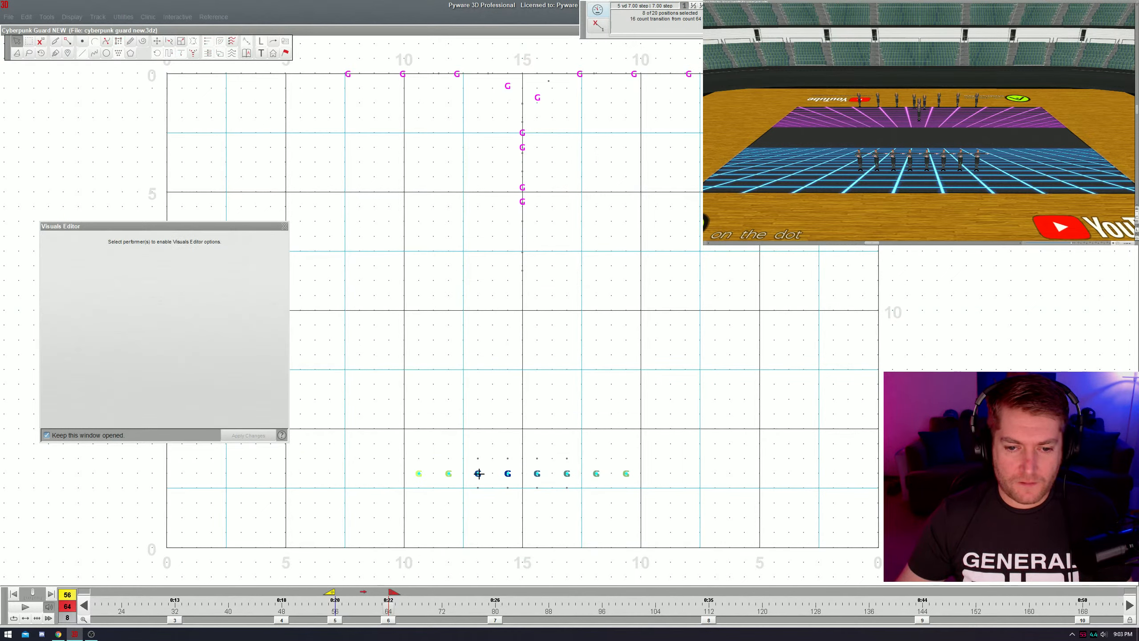
pyautogui.press('Escape')
# - Give the eight front performers the upper-body pose Wall Pose 2 Right over 8 counts starting at count 57, and play back the move
pyautogui.click(65, 266)
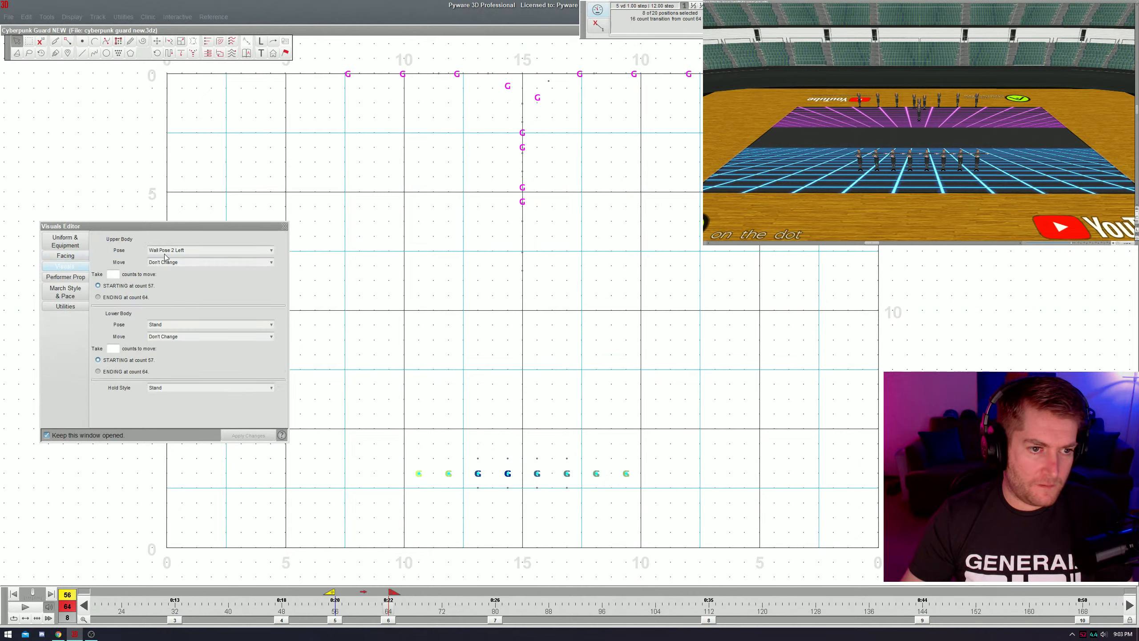
pyautogui.click(271, 250)
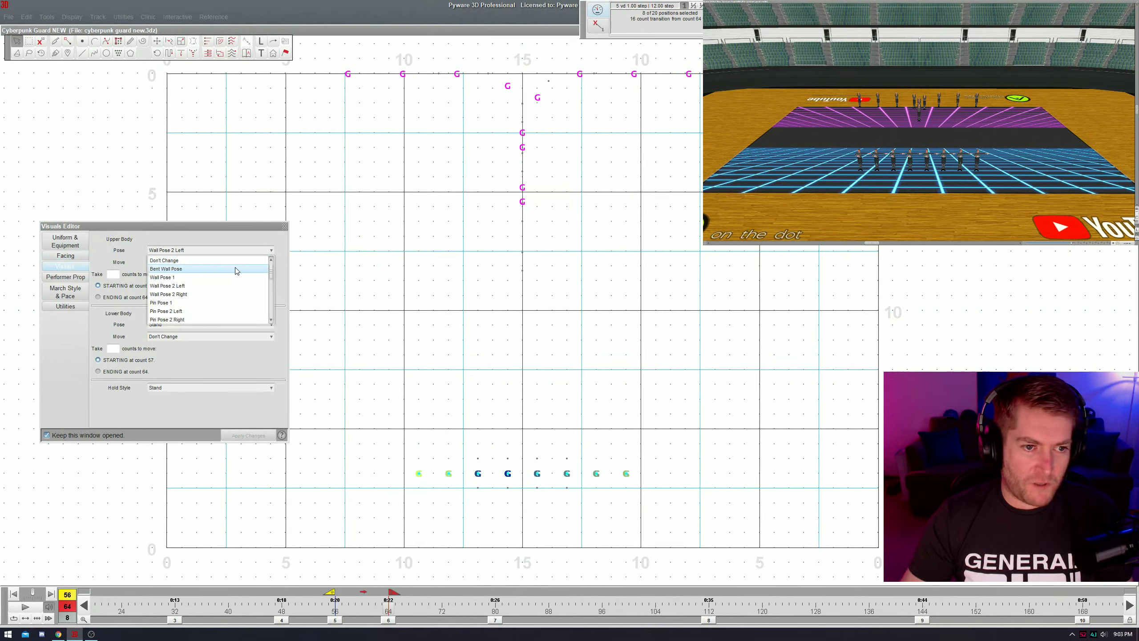
pyautogui.click(211, 294)
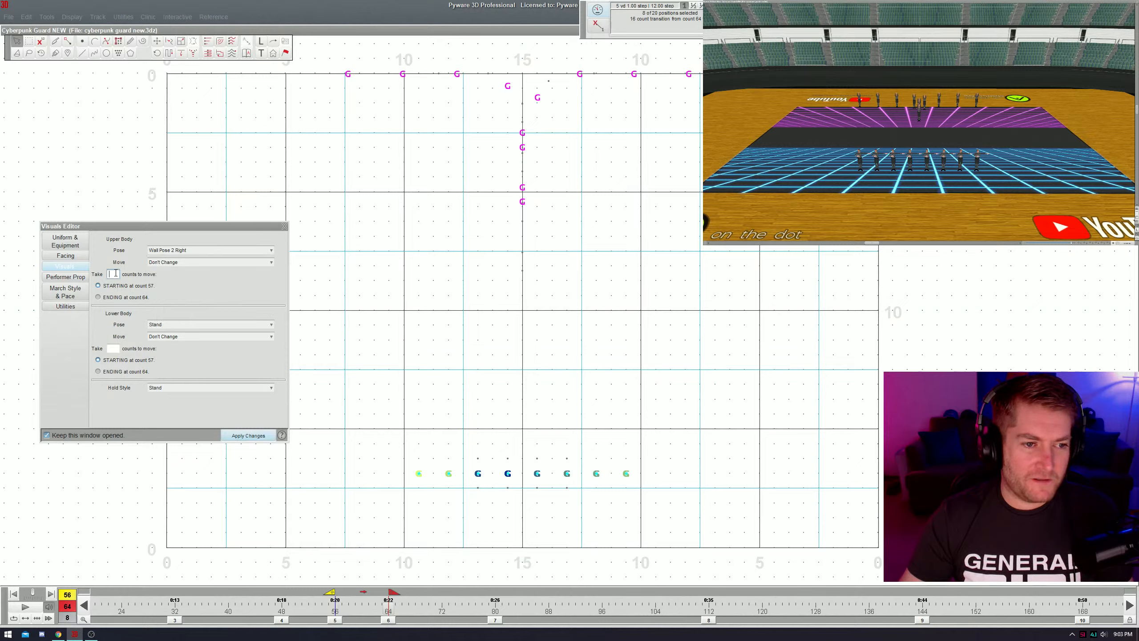
pyautogui.press('Return')
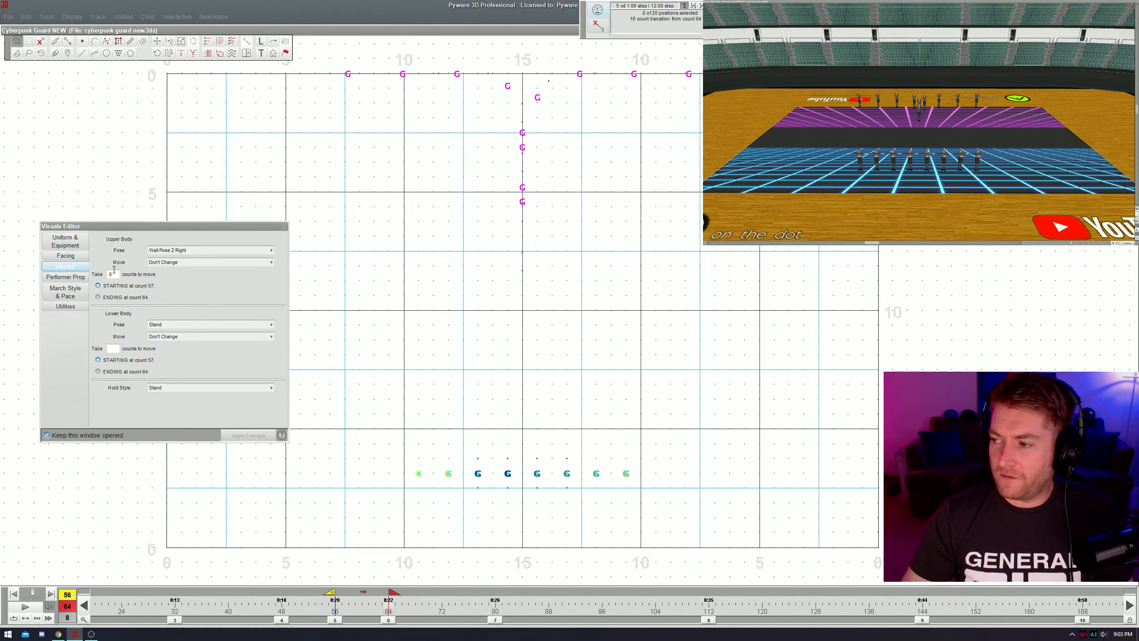
pyautogui.press('space')
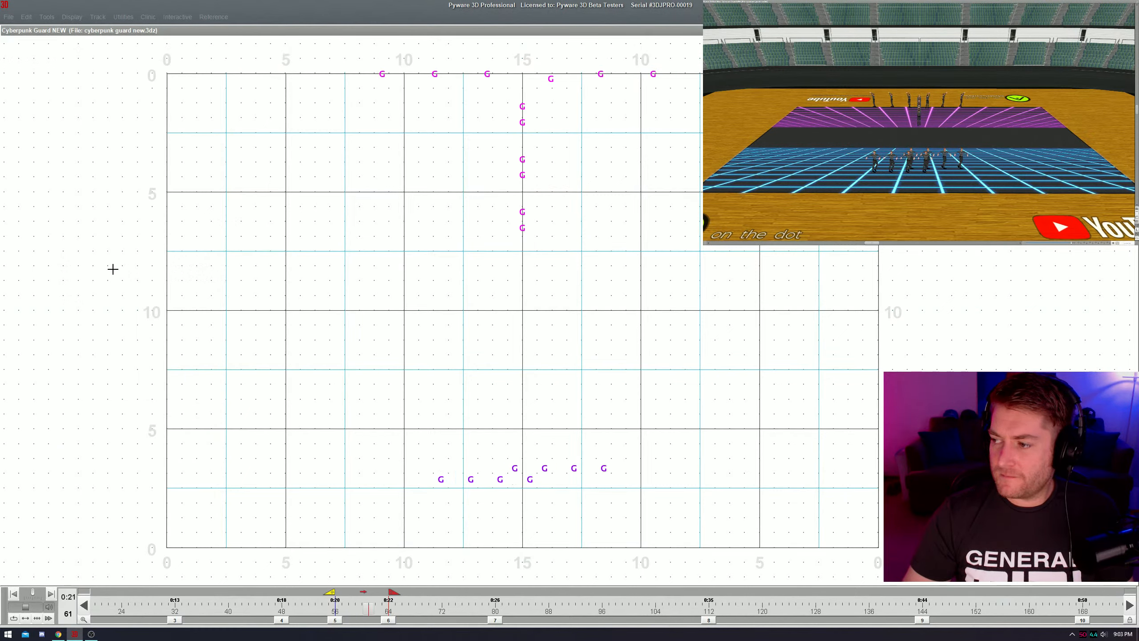
pyautogui.press('space')
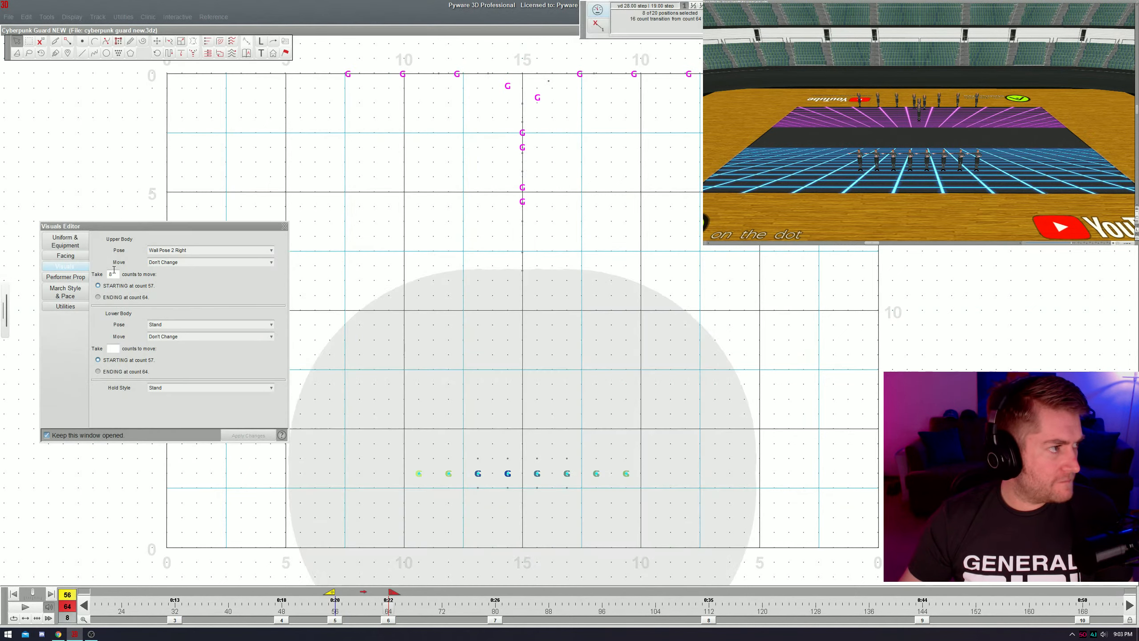
pyautogui.scroll(10, 788, 181)
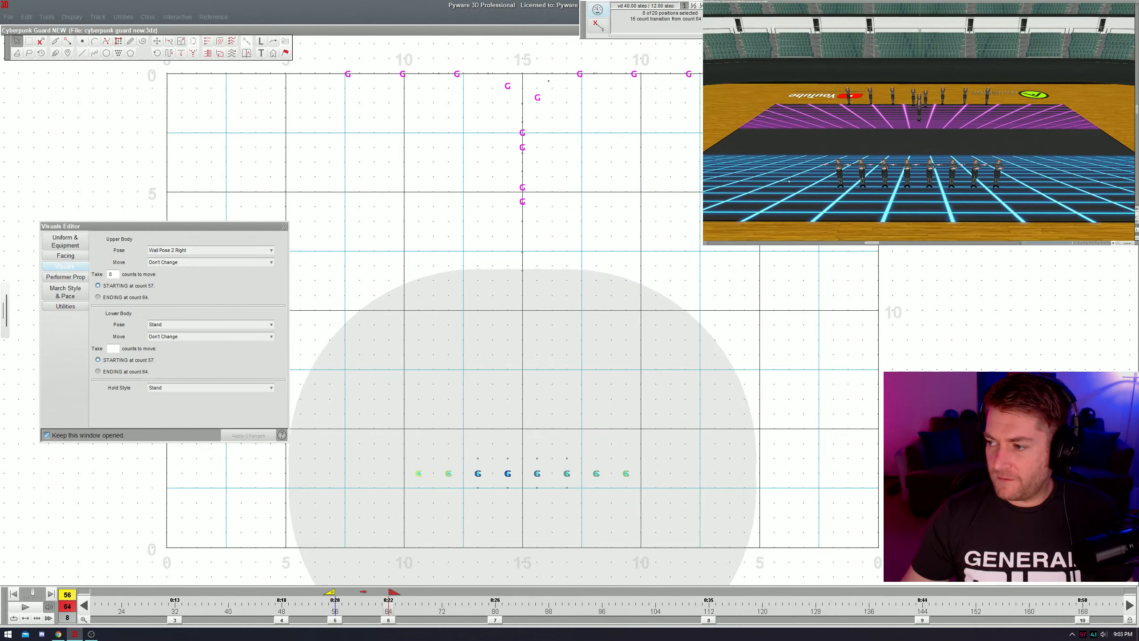
pyautogui.scroll(5, 788, 181)
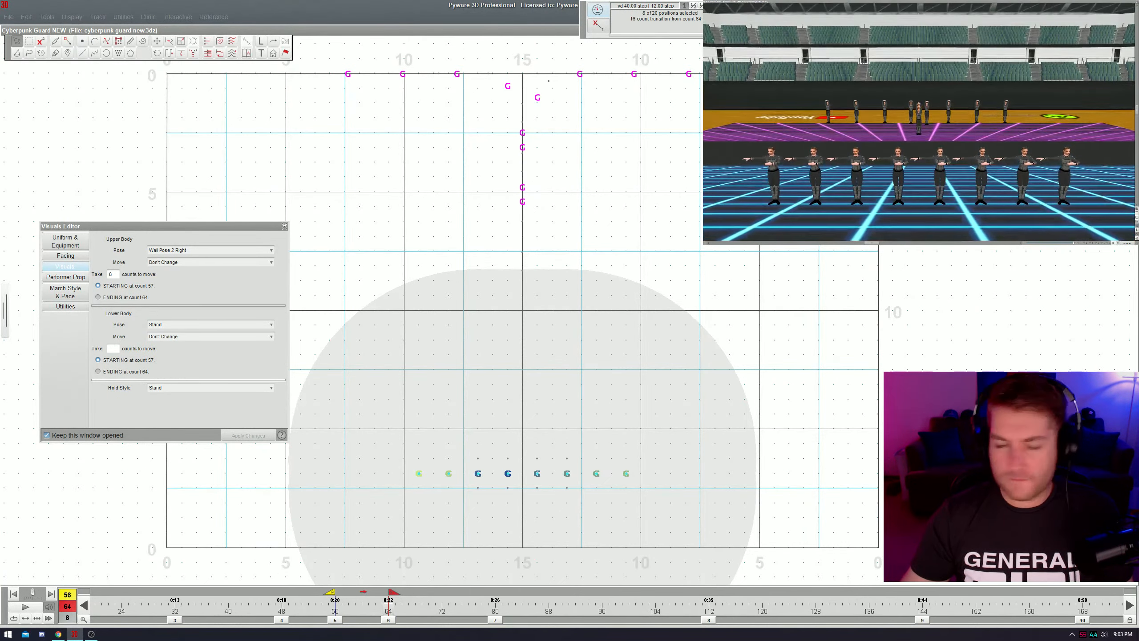
pyautogui.press('space')
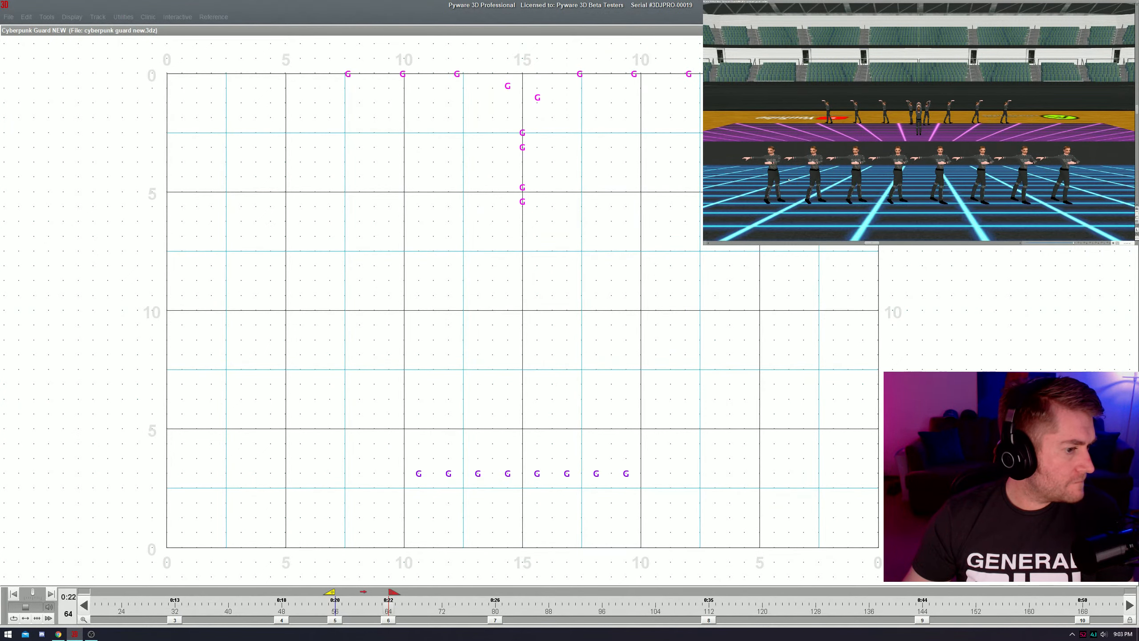
pyautogui.press('space')
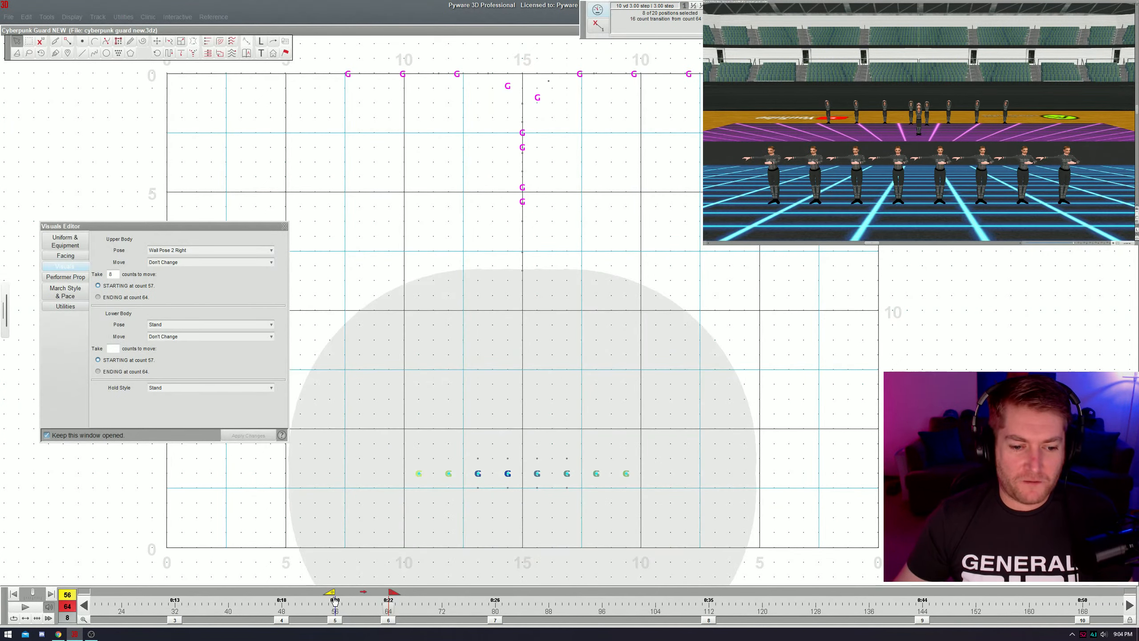
# - At the count 72 set, give the front eight the upper-body pose Pin Pose 2 Left over 8 counts starting at count 65
pyautogui.click(440, 619)
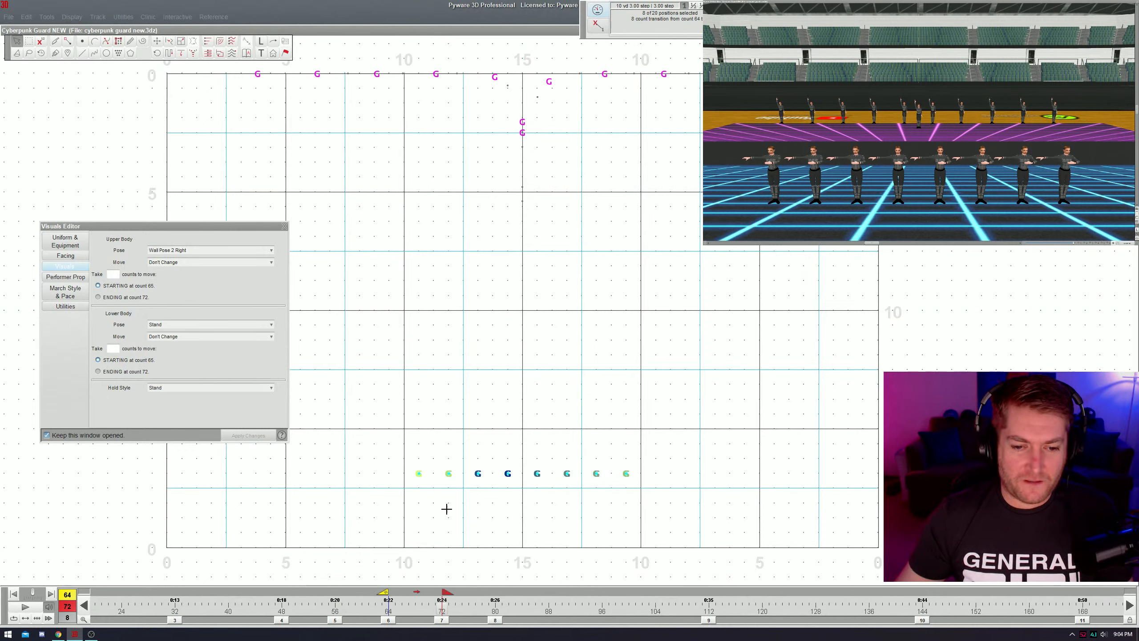
pyautogui.click(198, 252)
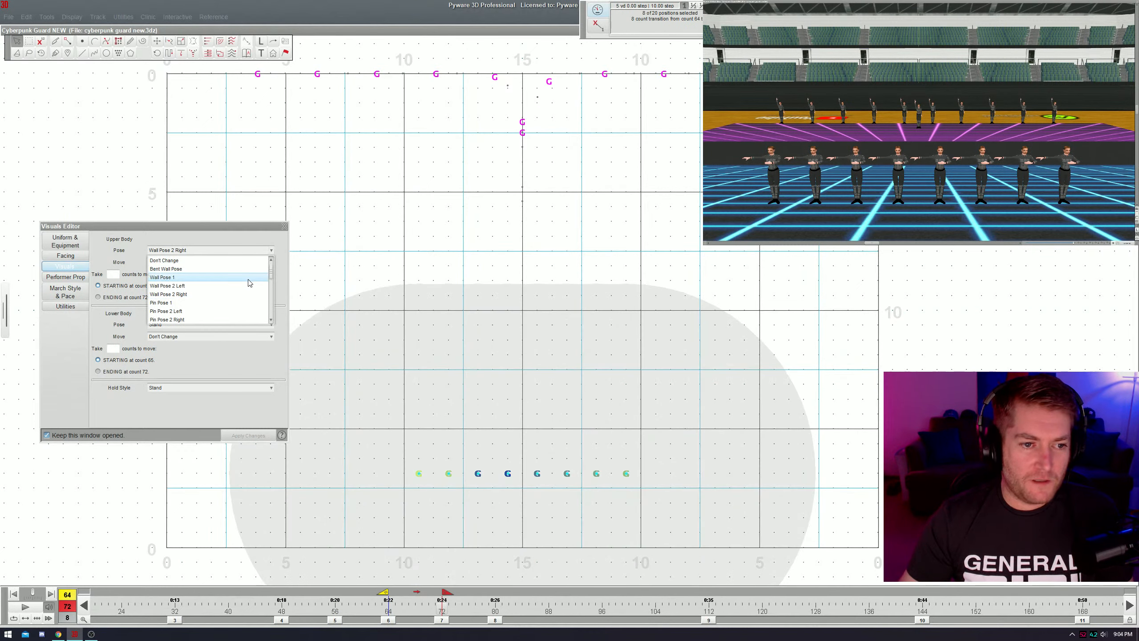
pyautogui.moveTo(272, 278); pyautogui.dragTo(272, 281)
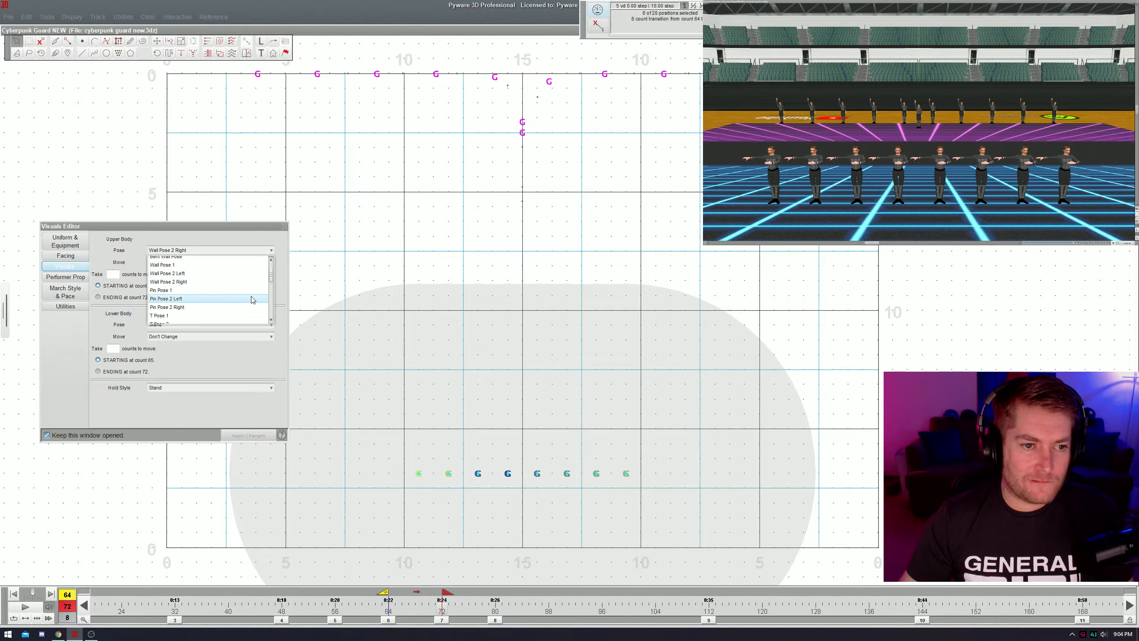
pyautogui.click(249, 299)
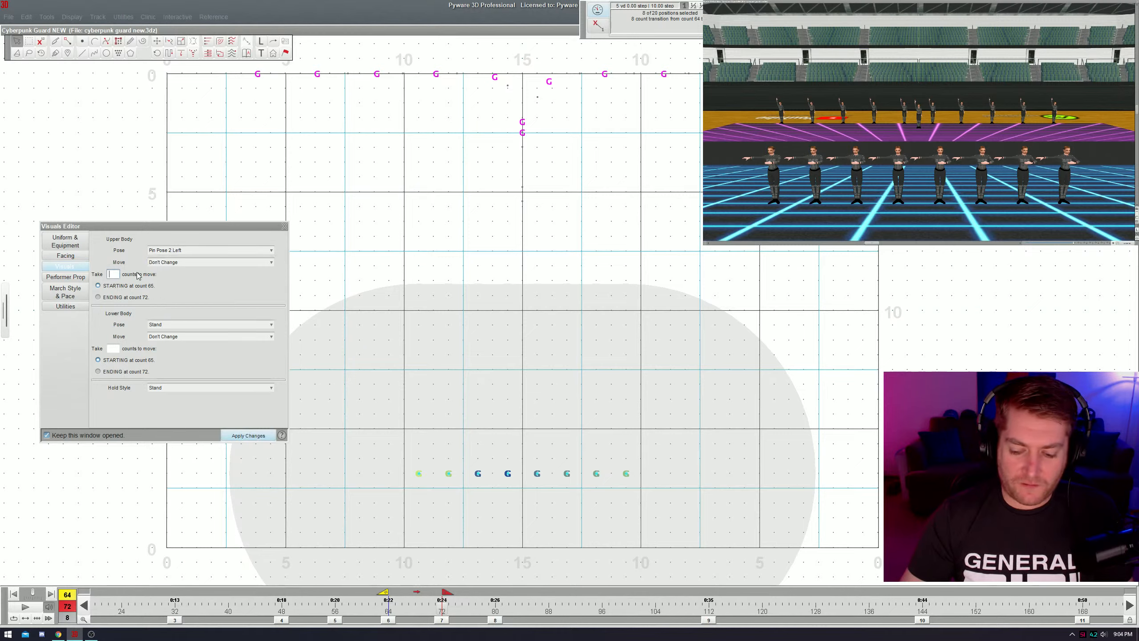
pyautogui.press('Return')
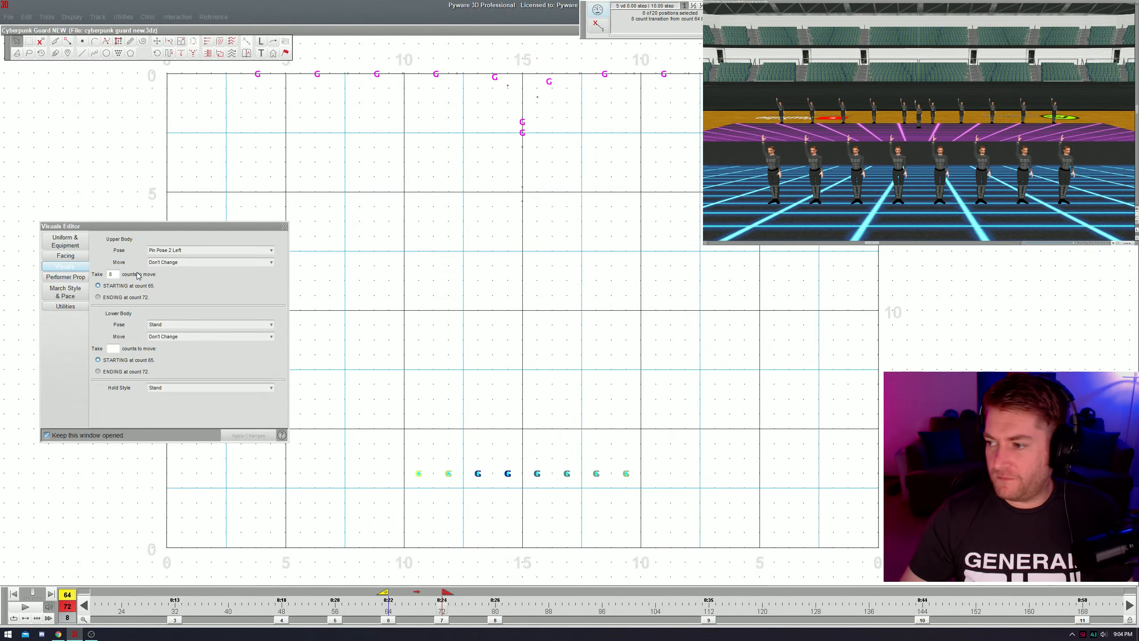
pyautogui.press('space')
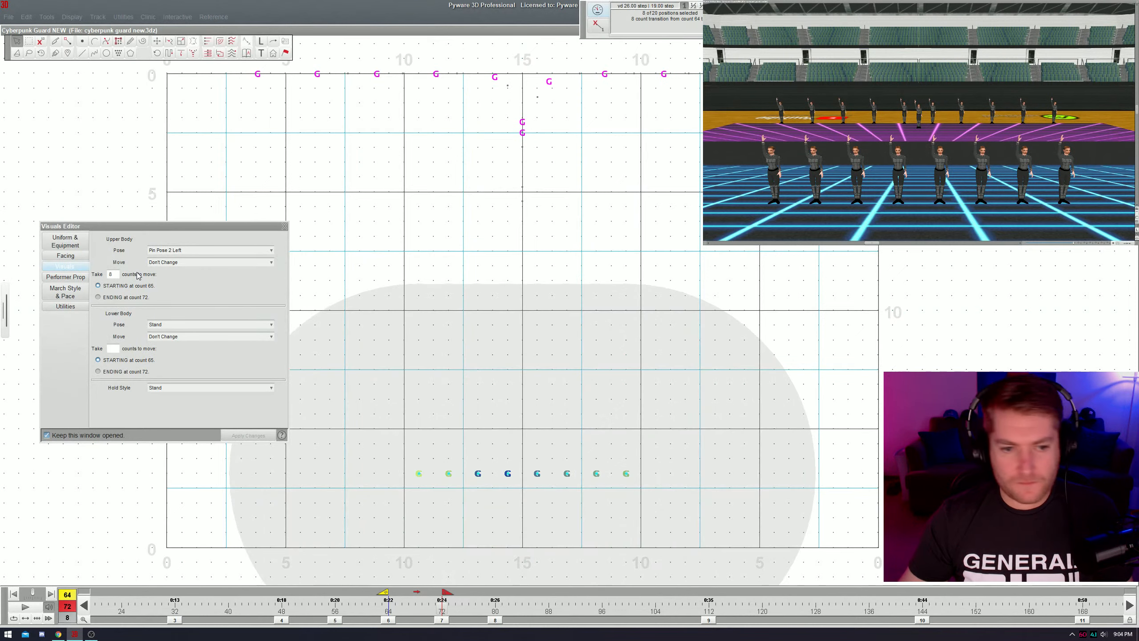
# - At the count 80 set, give the front eight the upper-body pose Pin Pose 2 Right over 8 counts starting at count 73
pyautogui.click(497, 621)
pyautogui.click(224, 262)
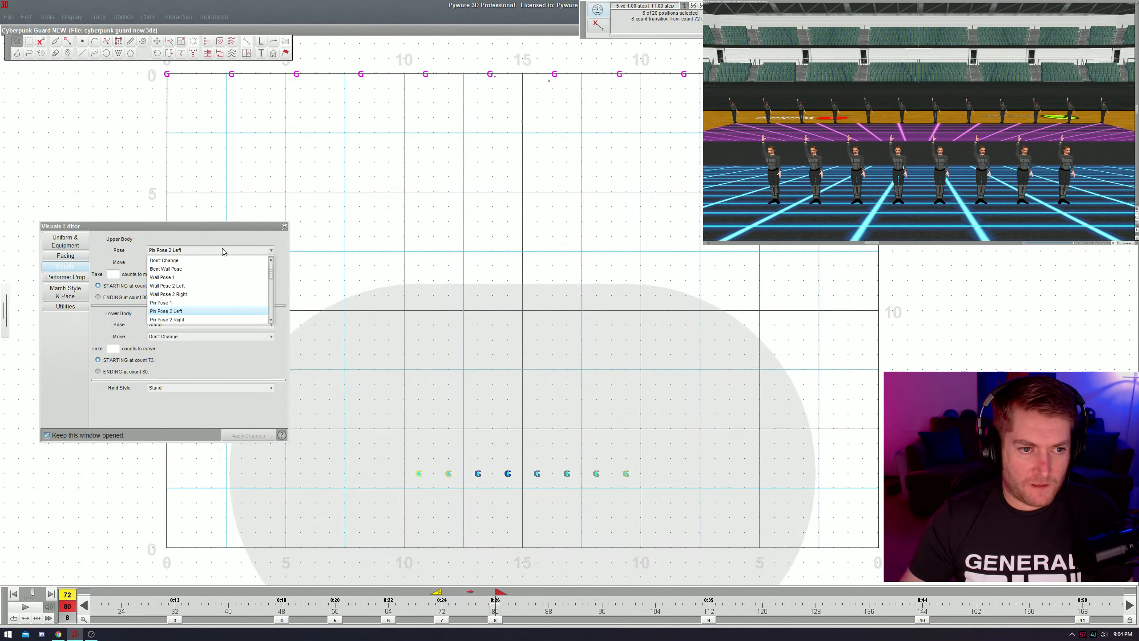
pyautogui.click(221, 320)
pyautogui.press('space')
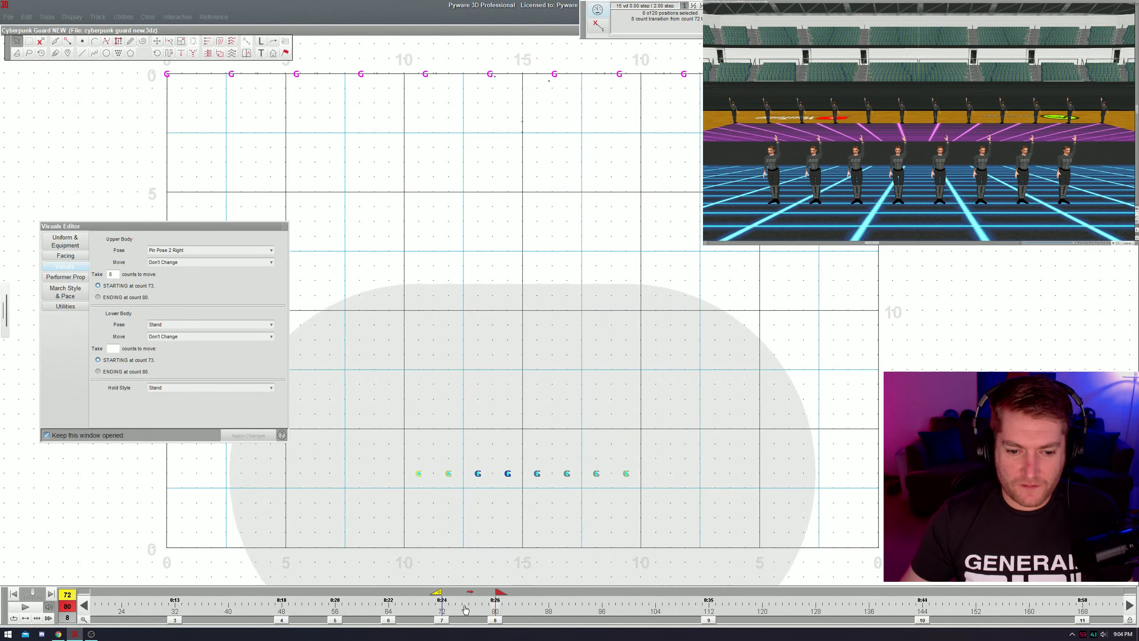
# - Back at count 72, move every second performer of the front line about 1.97 yards forward and slightly left with the Adjuster tool
pyautogui.moveTo(467, 610); pyautogui.dragTo(520, 611)
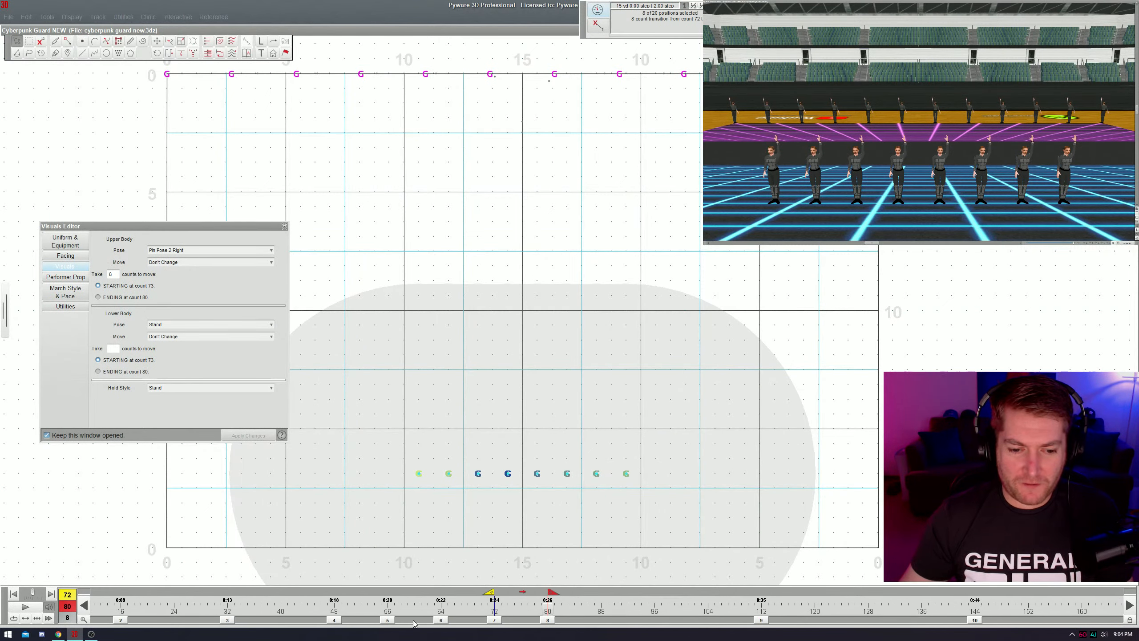
pyautogui.click(441, 620)
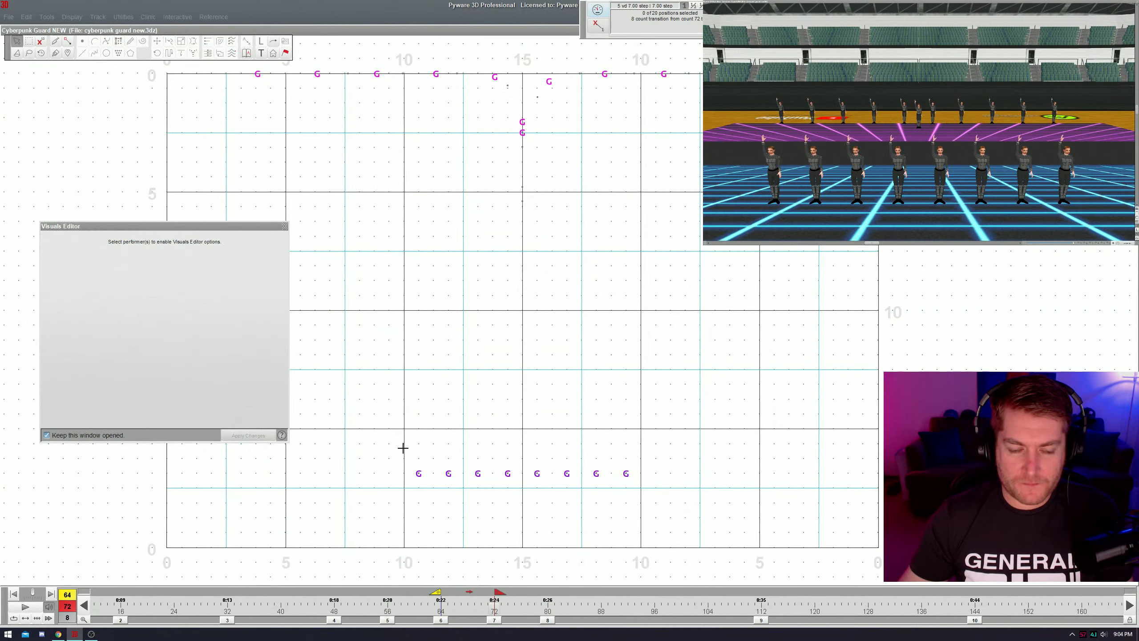
pyautogui.moveTo(378, 433); pyautogui.dragTo(698, 506)
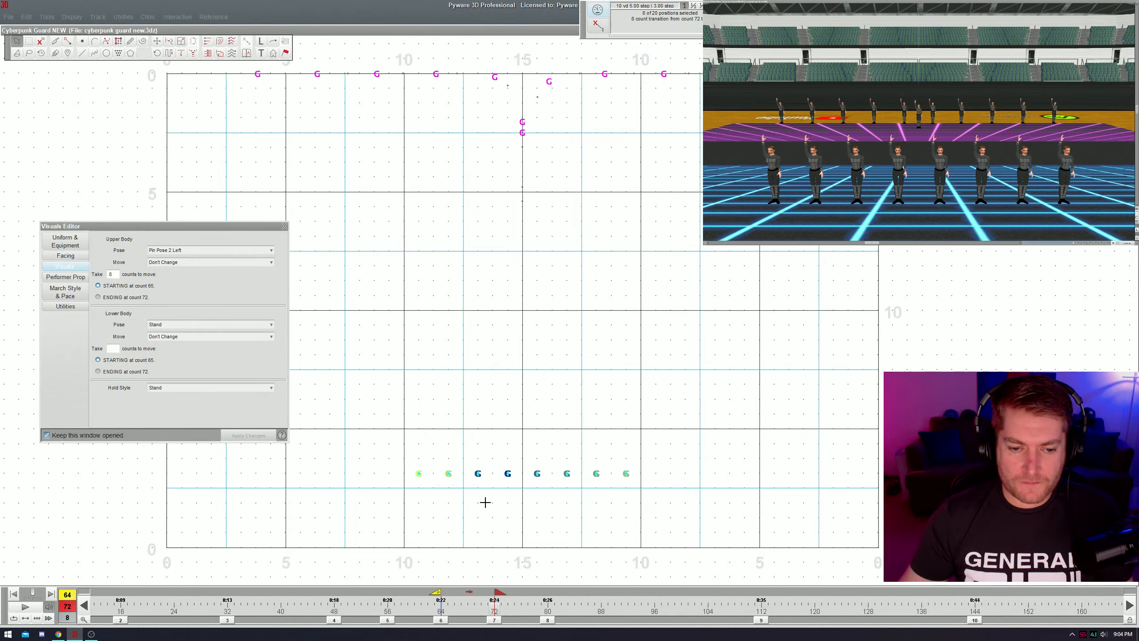
pyautogui.click(485, 501)
pyautogui.press('a')
pyautogui.moveTo(448, 474); pyautogui.dragTo(433, 518)
pyautogui.moveTo(507, 474); pyautogui.dragTo(493, 518)
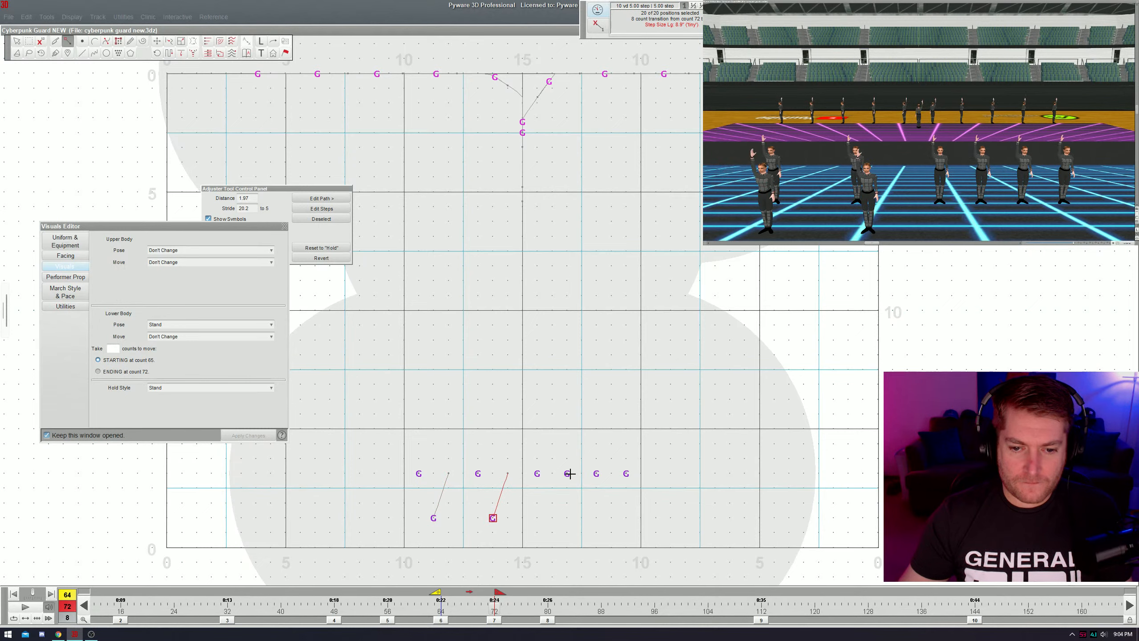
pyautogui.moveTo(570, 473); pyautogui.dragTo(554, 518)
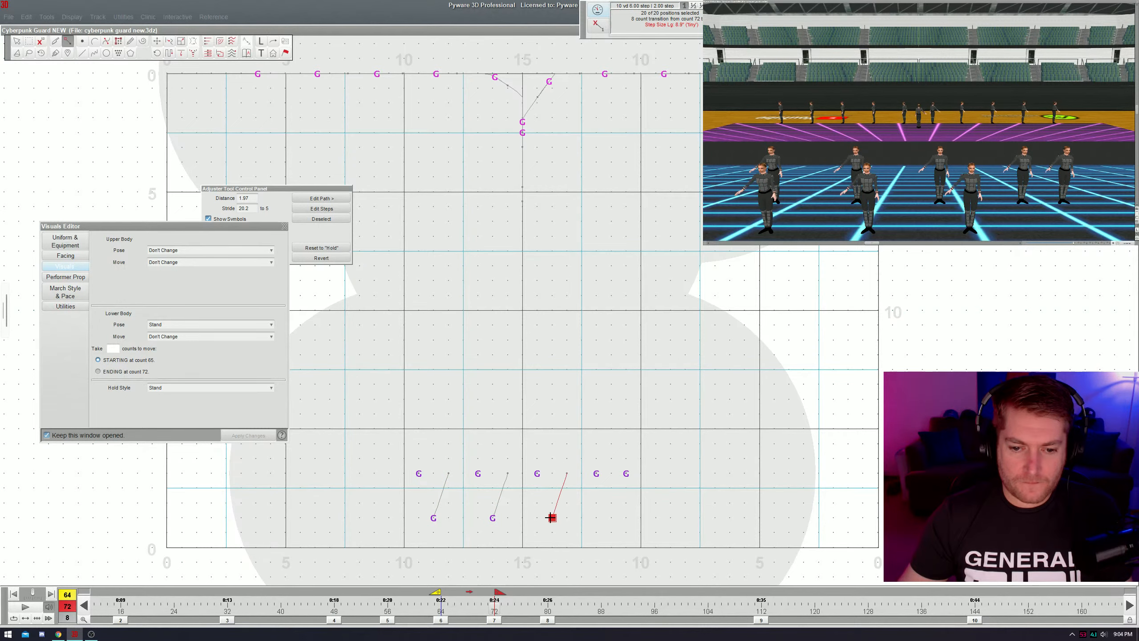
pyautogui.click(598, 474)
pyautogui.moveTo(632, 476); pyautogui.dragTo(618, 520)
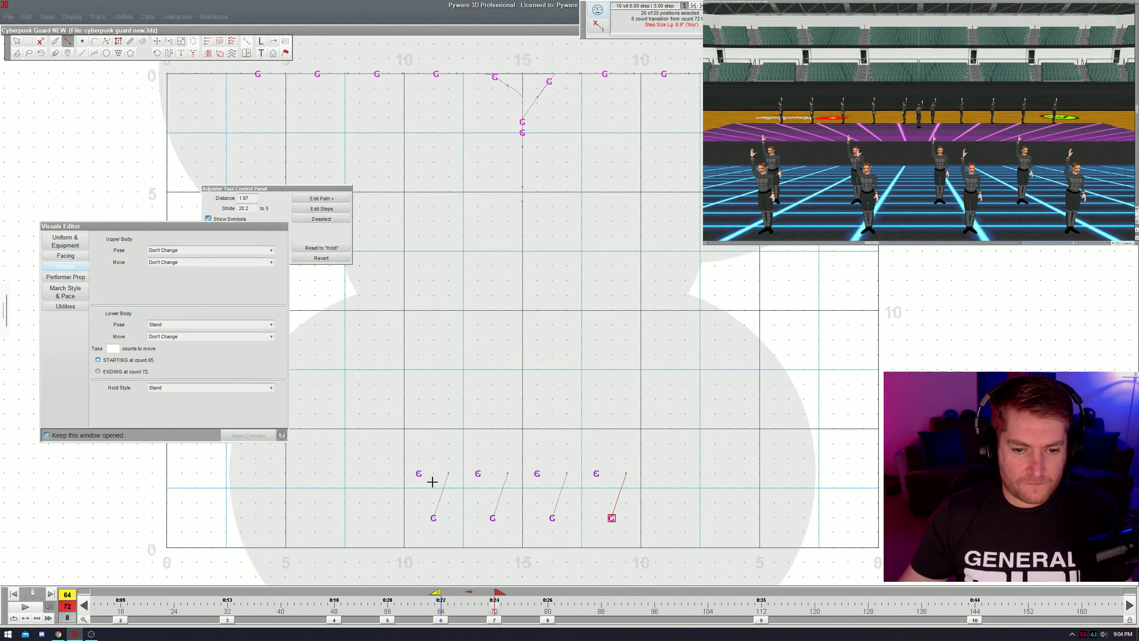
# - Move the other four performers about 1.97 yards back and slightly right so they line up in columns behind the front row
pyautogui.moveTo(420, 471); pyautogui.dragTo(436, 430)
pyautogui.moveTo(478, 473); pyautogui.dragTo(494, 429)
pyautogui.moveTo(538, 474); pyautogui.dragTo(554, 431)
pyautogui.moveTo(596, 474); pyautogui.dragTo(615, 442)
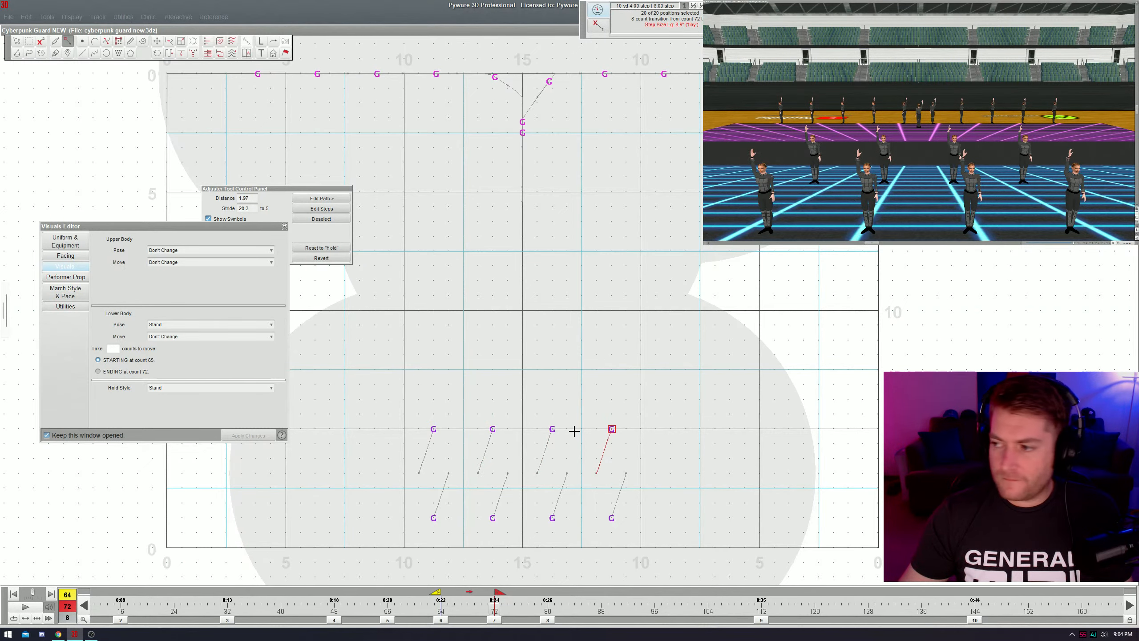
pyautogui.press('space')
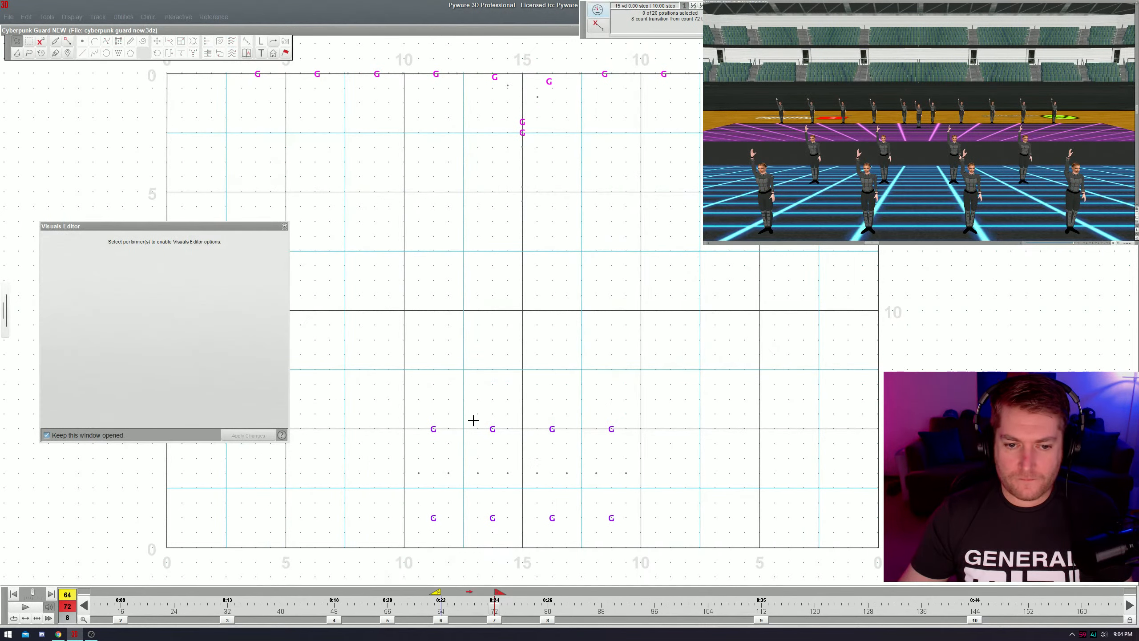
# - Push all eight performers back until the front row sits on the 5-yard line, and push the back row right and forward to stagger it
pyautogui.moveTo(390, 386); pyautogui.dragTo(663, 551)
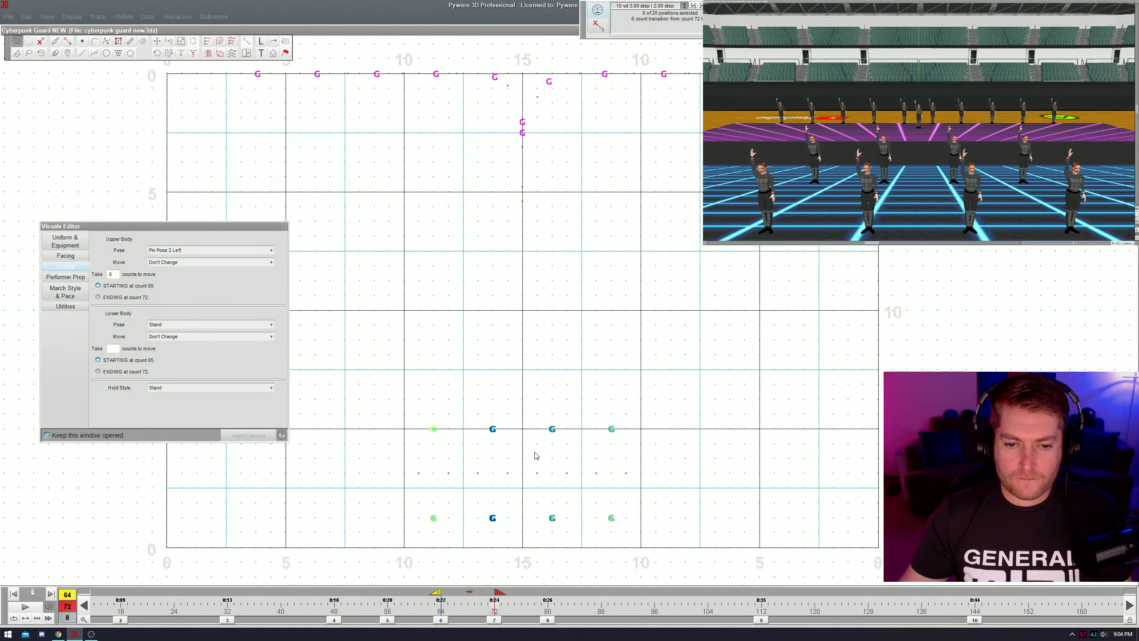
pyautogui.press('p')
pyautogui.moveTo(523, 473); pyautogui.dragTo(524, 413)
pyautogui.moveTo(524, 393); pyautogui.dragTo(526, 380)
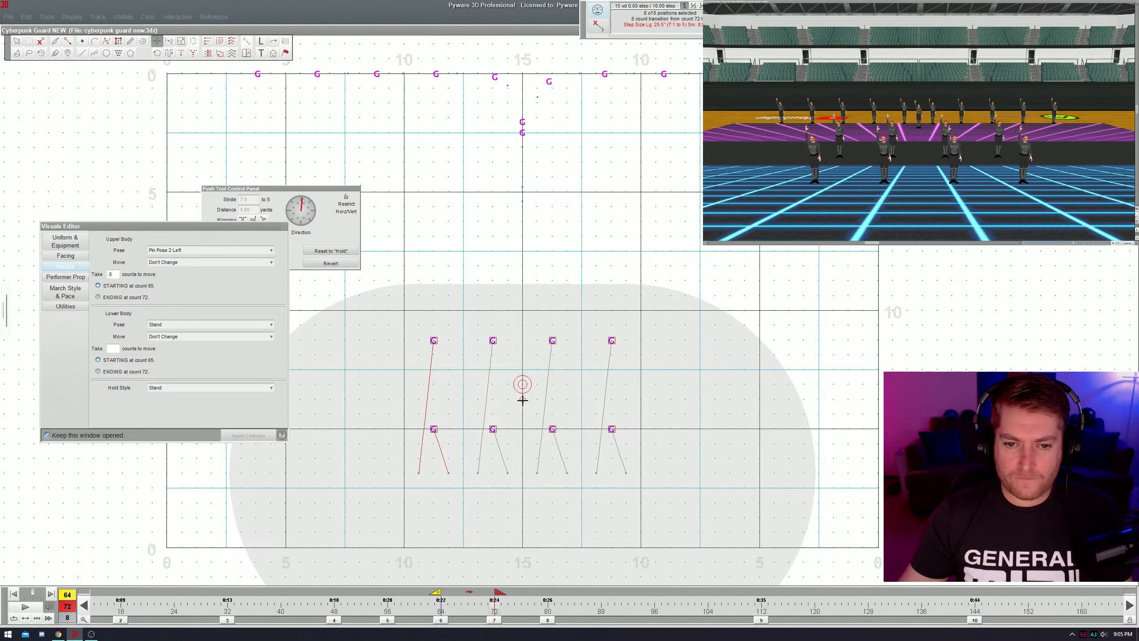
pyautogui.moveTo(401, 308); pyautogui.dragTo(687, 387)
pyautogui.moveTo(552, 341); pyautogui.dragTo(581, 384)
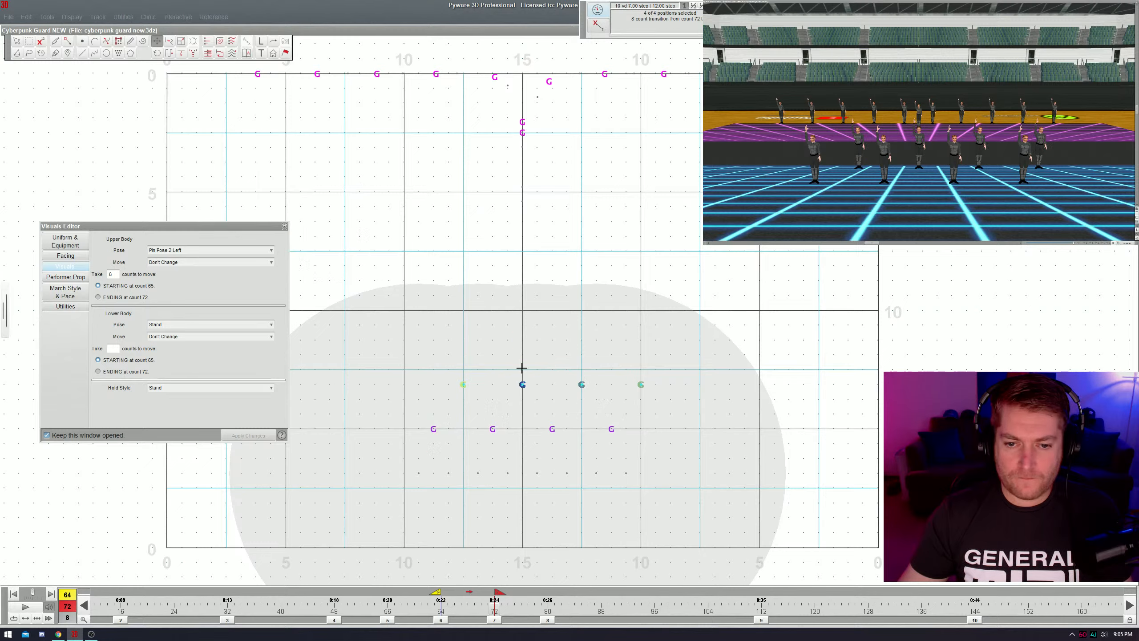
# - Select both rows, push the staggered block slightly left to center it on the middle 15-yard line, and play back the move
pyautogui.press('Escape')
pyautogui.moveTo(729, 473)
pyautogui.mouseDown()
pyautogui.moveTo(372, 345)
pyautogui.moveTo(536, 415)
pyautogui.moveTo(748, 467)
pyautogui.mouseUp()
pyautogui.press('p')
pyautogui.moveTo(536, 407)
pyautogui.mouseDown()
pyautogui.moveTo(523, 414)
pyautogui.moveTo(522, 404)
pyautogui.mouseUp()
pyautogui.moveTo(479, 436); pyautogui.dragTo(478, 429)
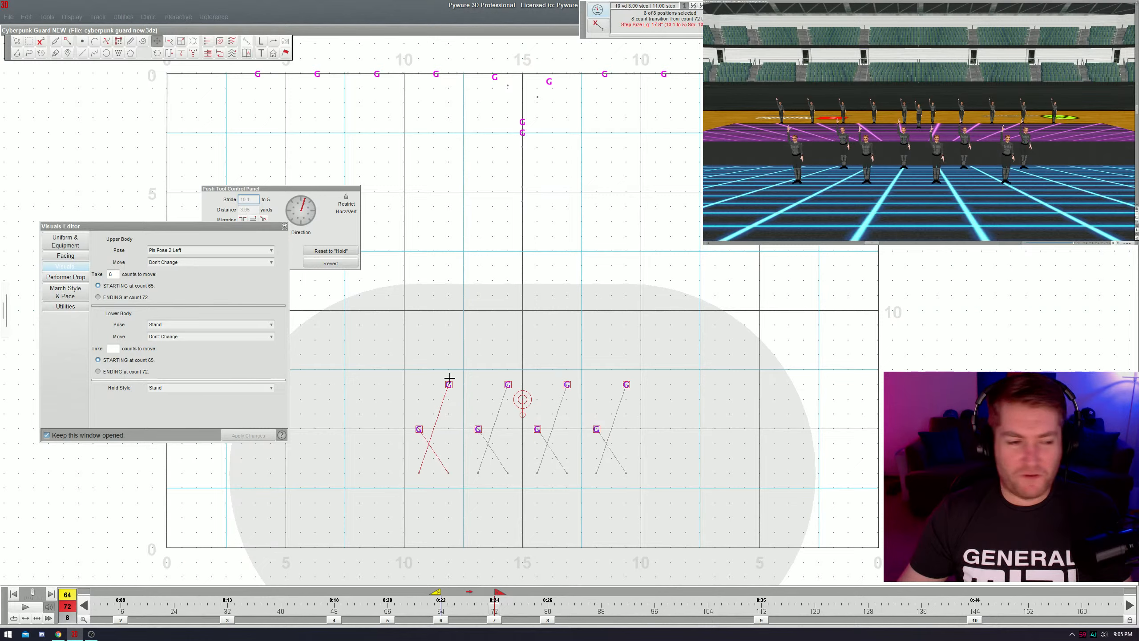
pyautogui.scroll(-5, 852, 192)
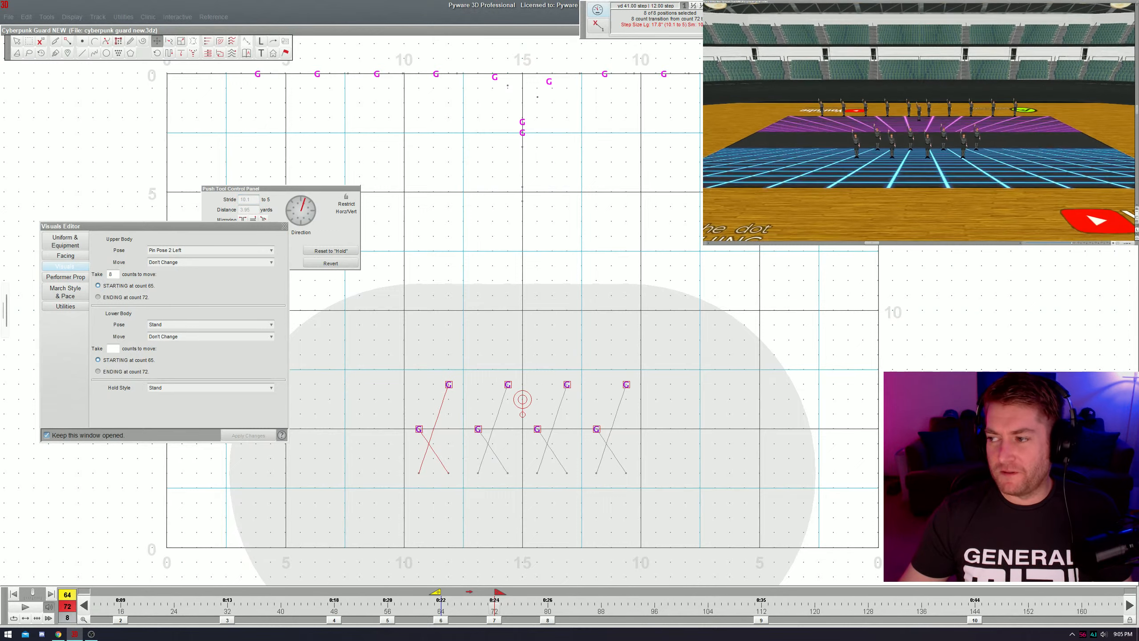
pyautogui.scroll(5, 852, 194)
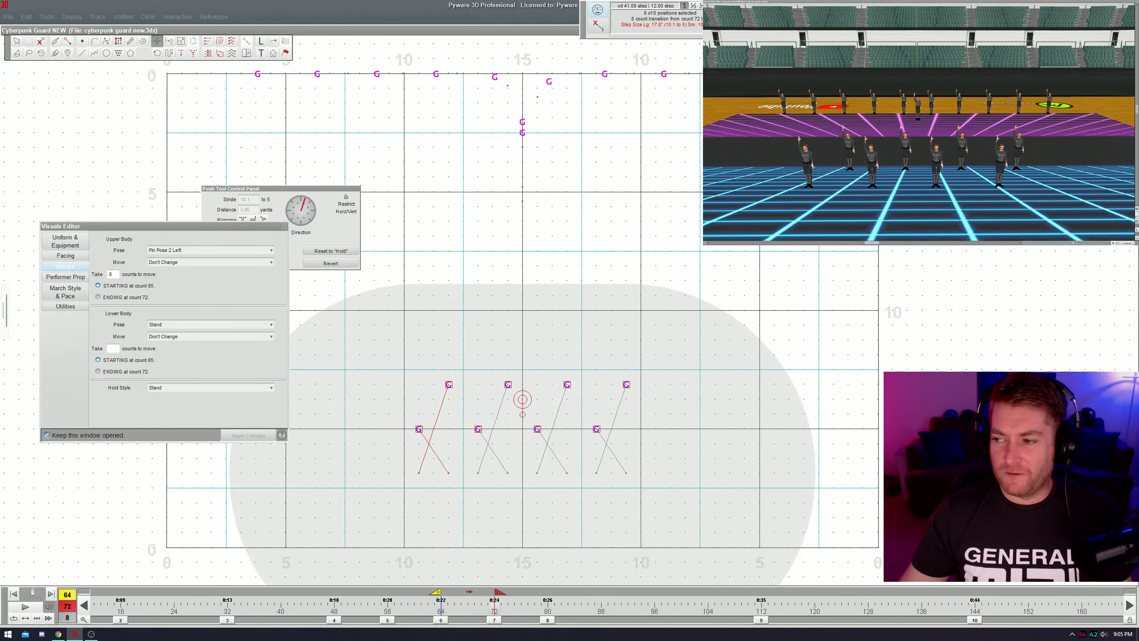
pyautogui.press('space')
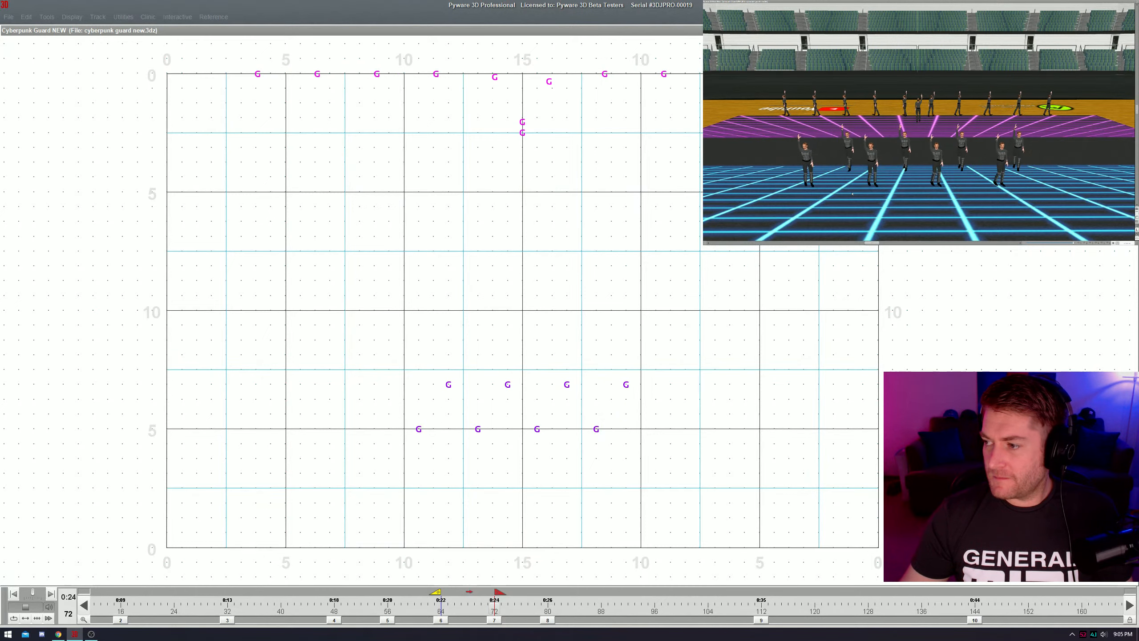
pyautogui.press('Escape')
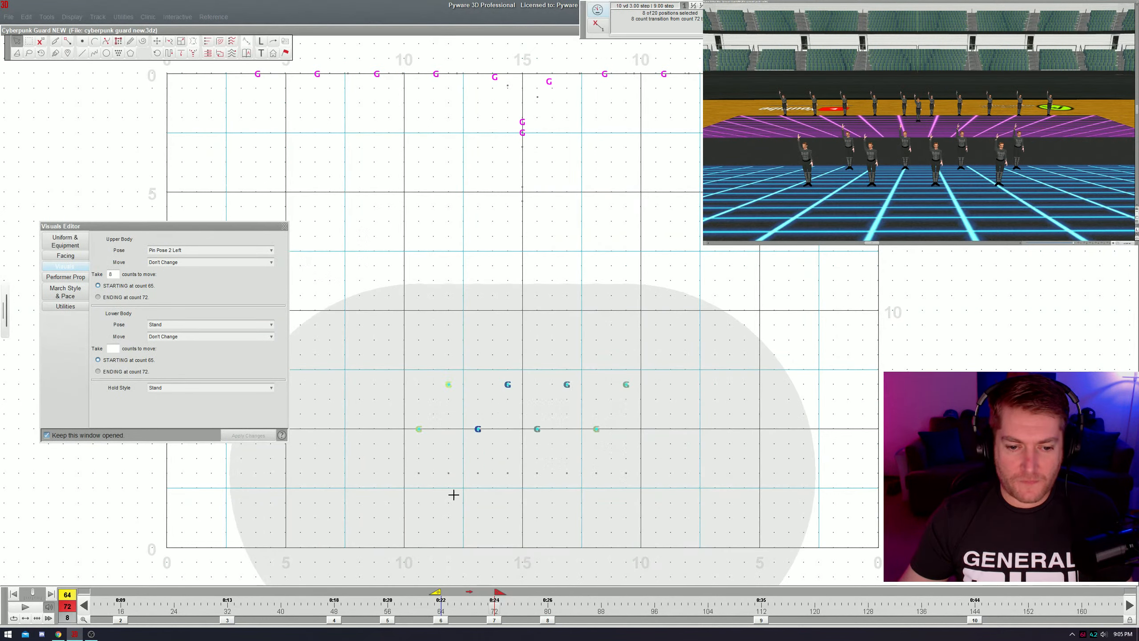
# - At count 80, move the four back-row performers one behind another onto the middle 15-yard line with the Adjuster tool
pyautogui.click(547, 623)
pyautogui.click(481, 481)
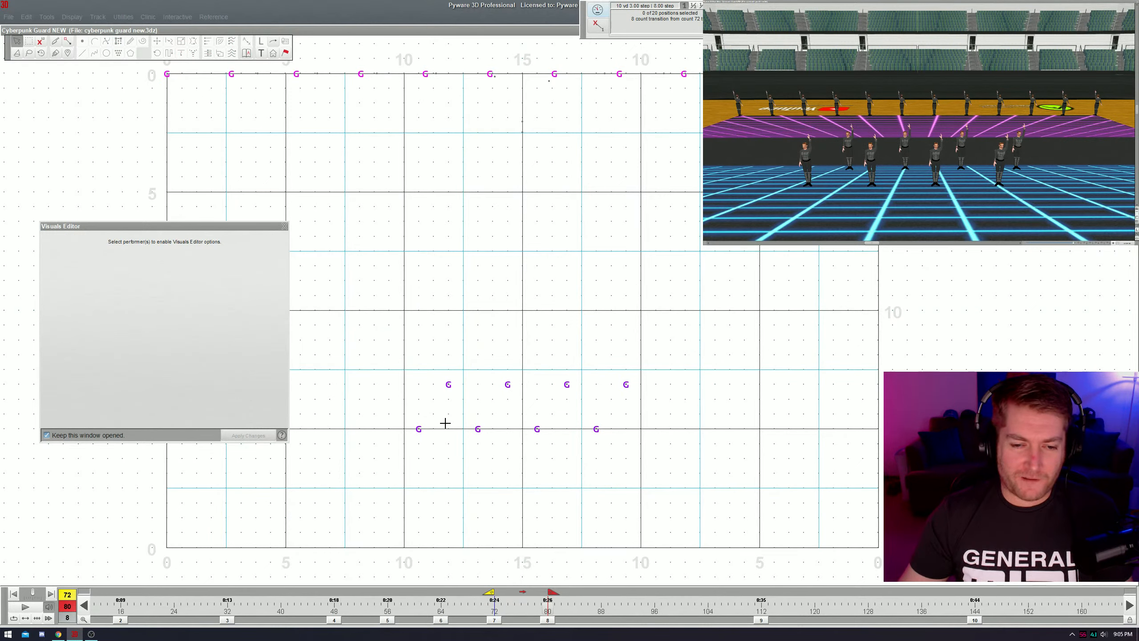
pyautogui.press('space')
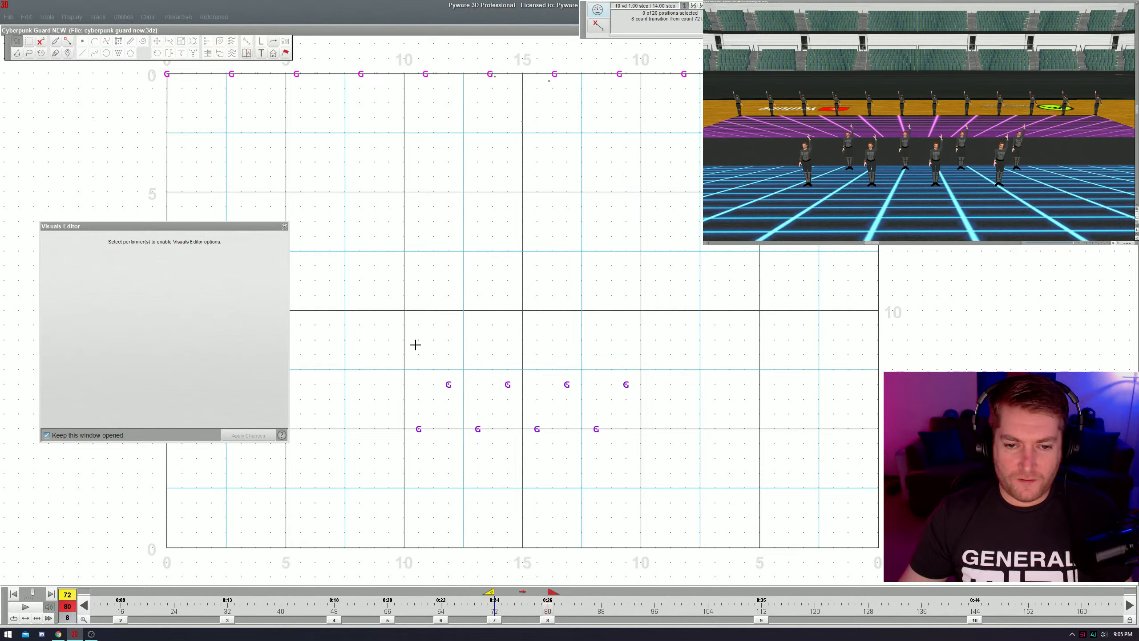
pyautogui.doubleClick(508, 384)
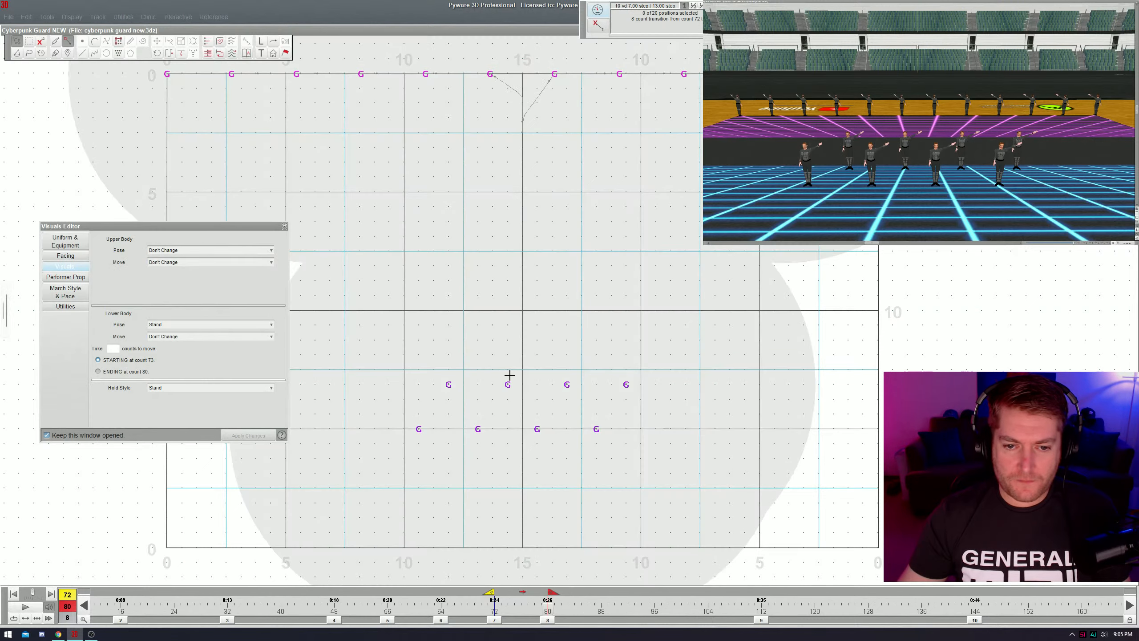
pyautogui.moveTo(514, 334); pyautogui.dragTo(522, 297)
pyautogui.moveTo(568, 385); pyautogui.dragTo(522, 340)
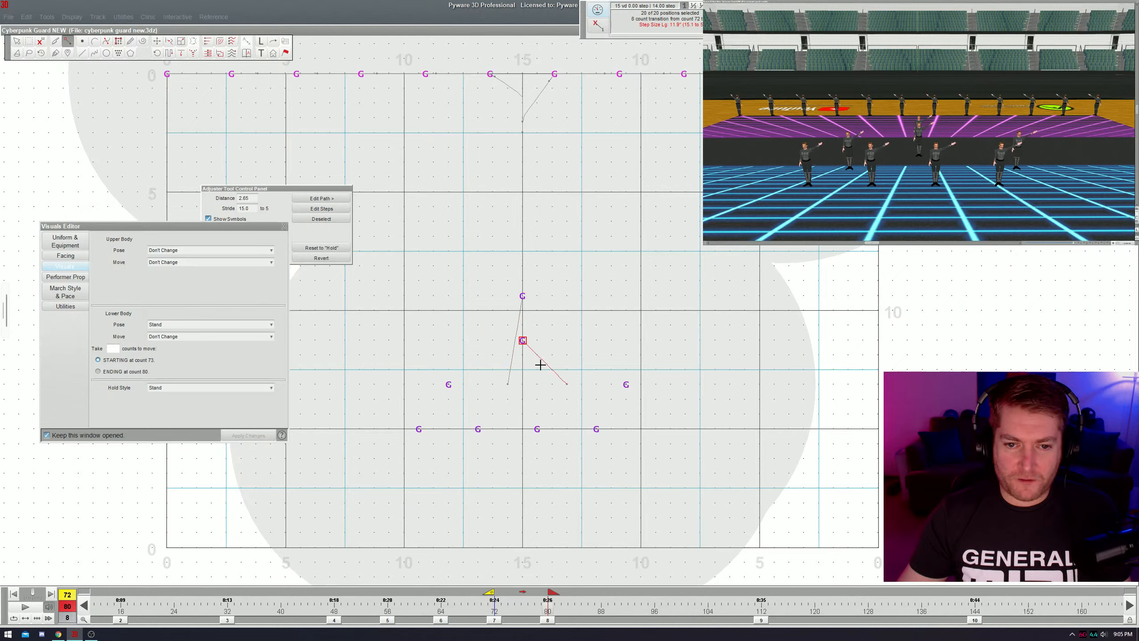
pyautogui.moveTo(448, 385); pyautogui.dragTo(522, 385)
pyautogui.moveTo(626, 384); pyautogui.dragTo(523, 399)
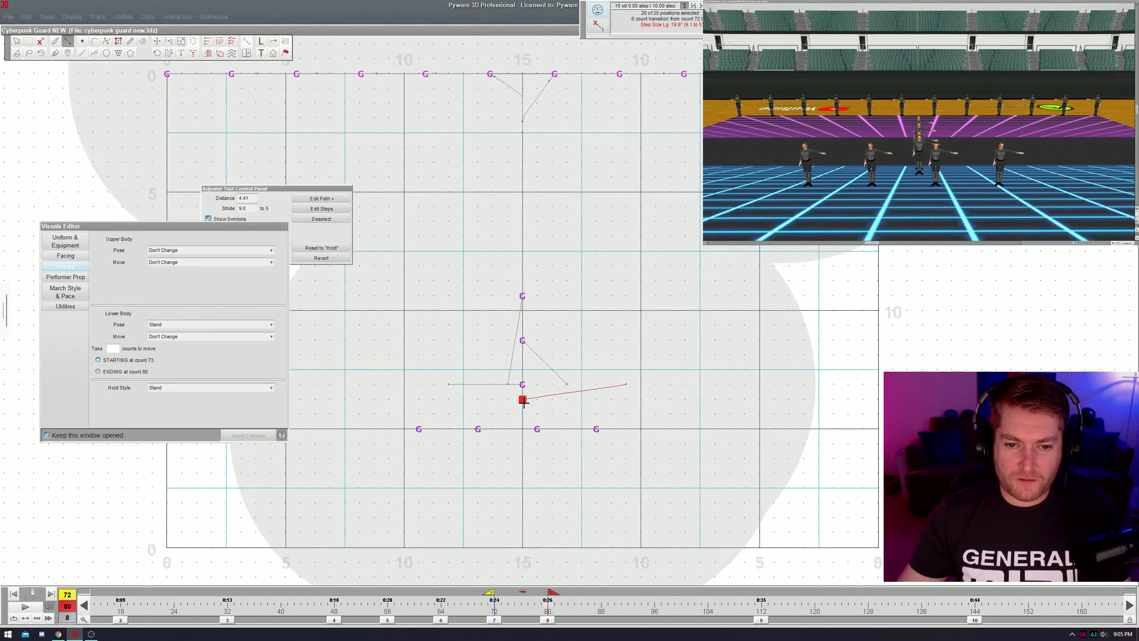
# - Place the four front-row performers on the same 15-yard line ahead of the others, the front-most about 2.5 yards from the front edge
pyautogui.moveTo(418, 429); pyautogui.dragTo(522, 414)
pyautogui.moveTo(596, 429); pyautogui.dragTo(552, 414)
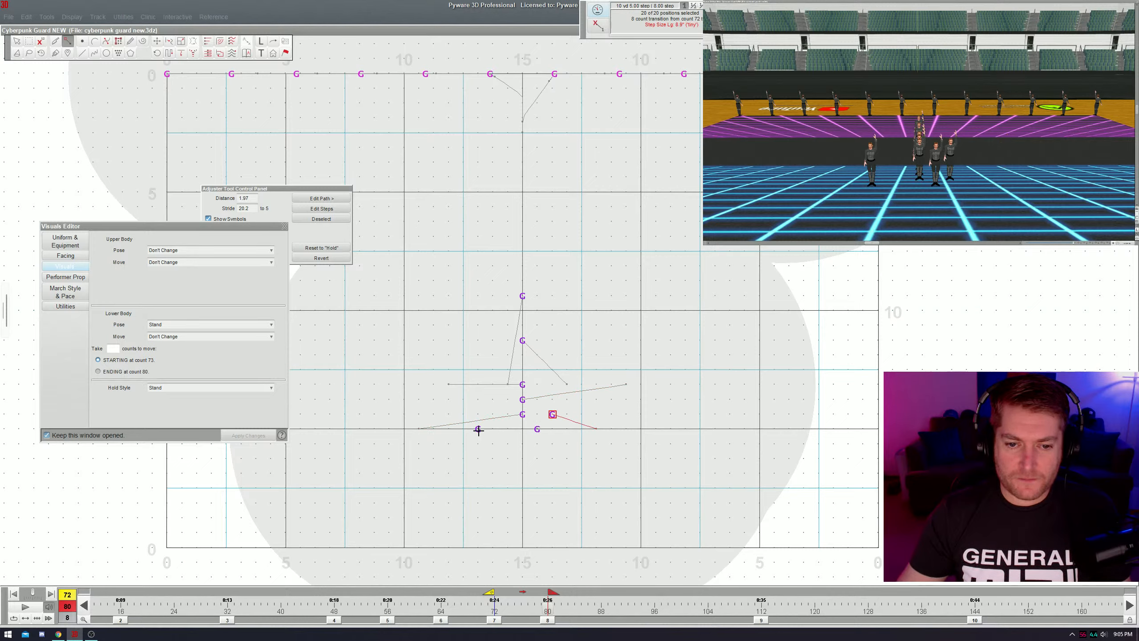
pyautogui.moveTo(478, 429); pyautogui.dragTo(522, 458)
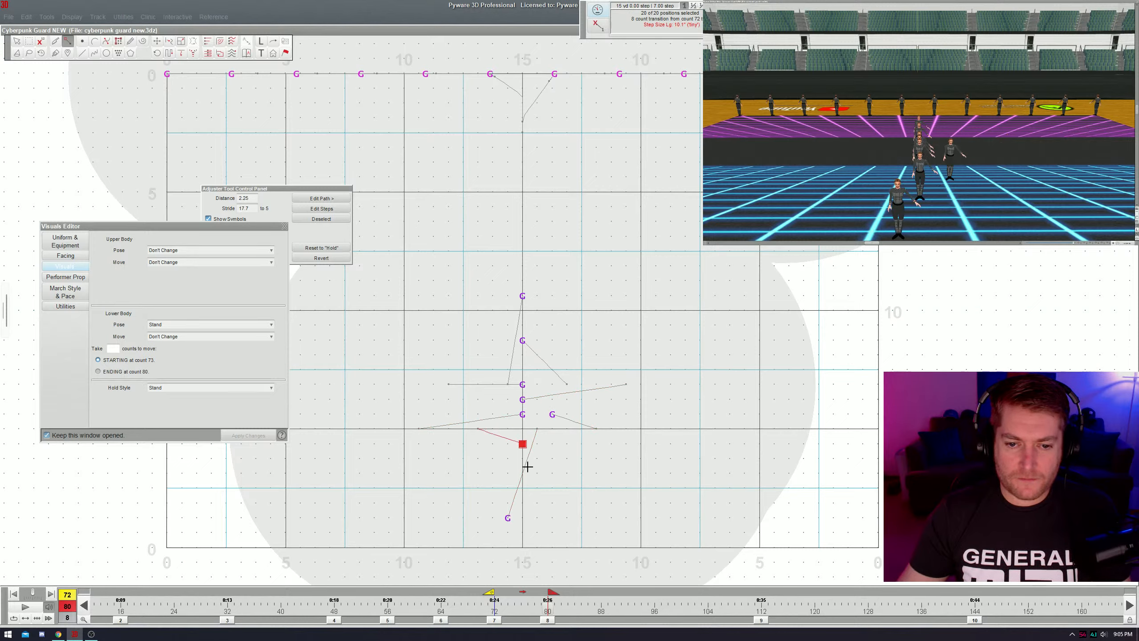
pyautogui.moveTo(553, 415); pyautogui.dragTo(523, 444)
pyautogui.moveTo(508, 518); pyautogui.dragTo(523, 488)
pyautogui.click(582, 425)
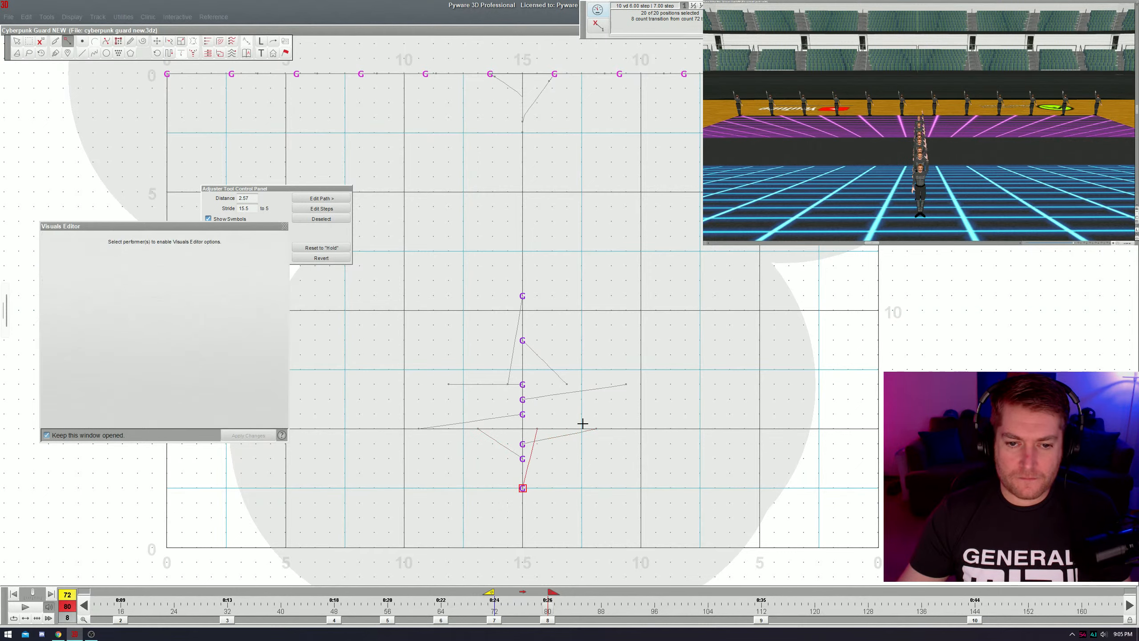
# - Select all eight performers in the file and regroup them in order from back to front with the Knife/Glue tool
pyautogui.moveTo(500, 231); pyautogui.dragTo(552, 494)
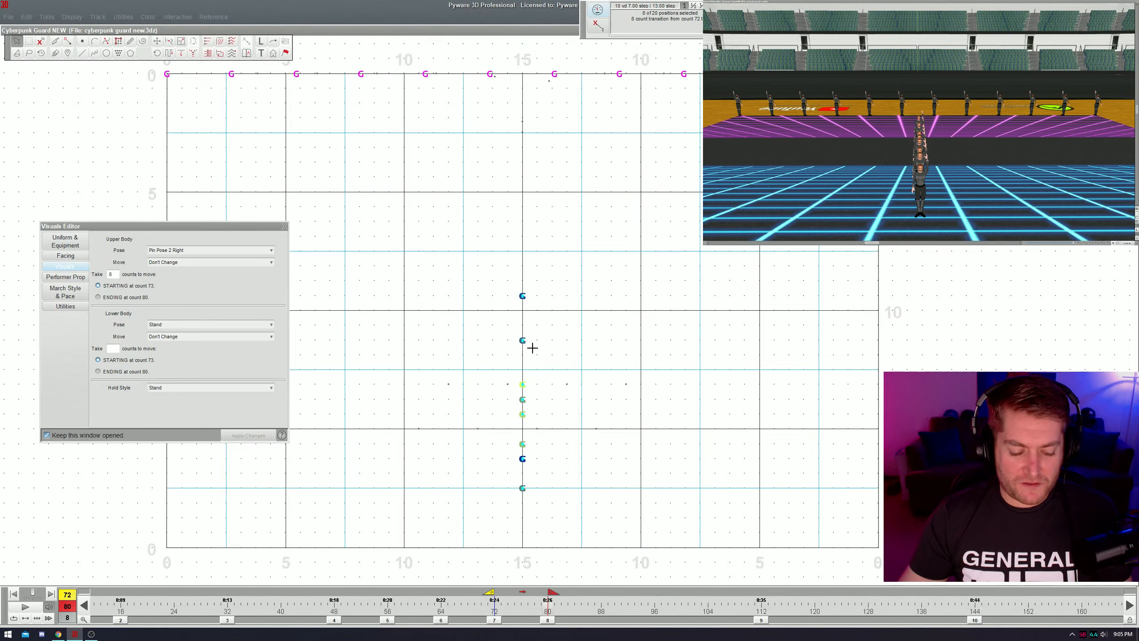
pyautogui.hotkey('ctrl', 'r')
pyautogui.click(524, 296)
pyautogui.click(524, 339)
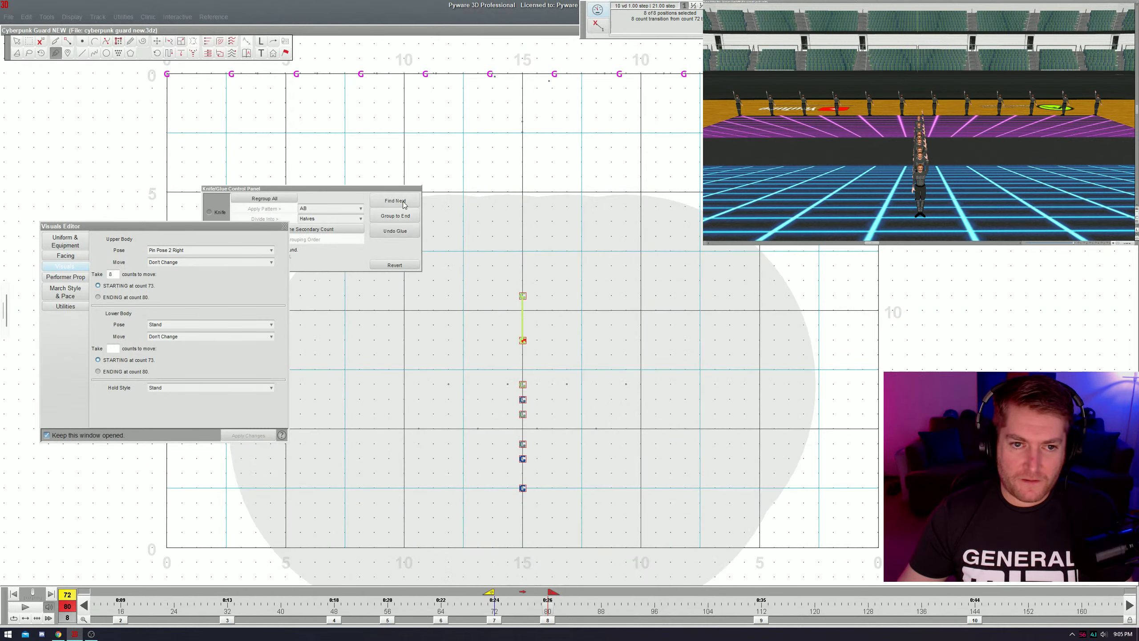
pyautogui.click(409, 216)
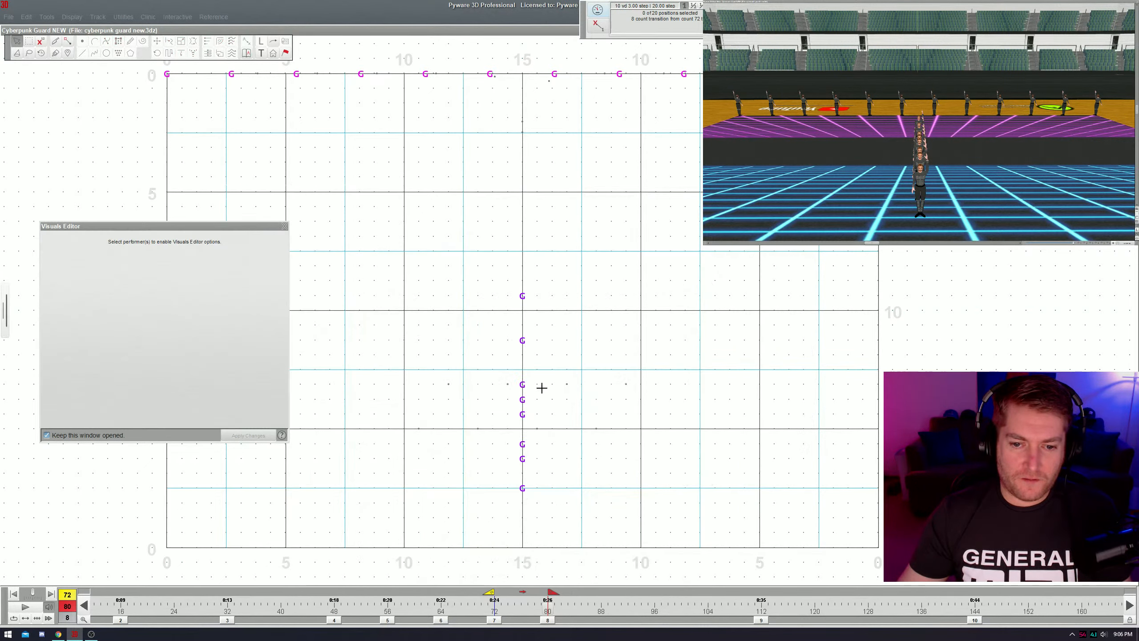
# - Morph the file of eight into even intervals, with its back end on the 10-yard grid line
pyautogui.hotkey('ctrl', 'm')
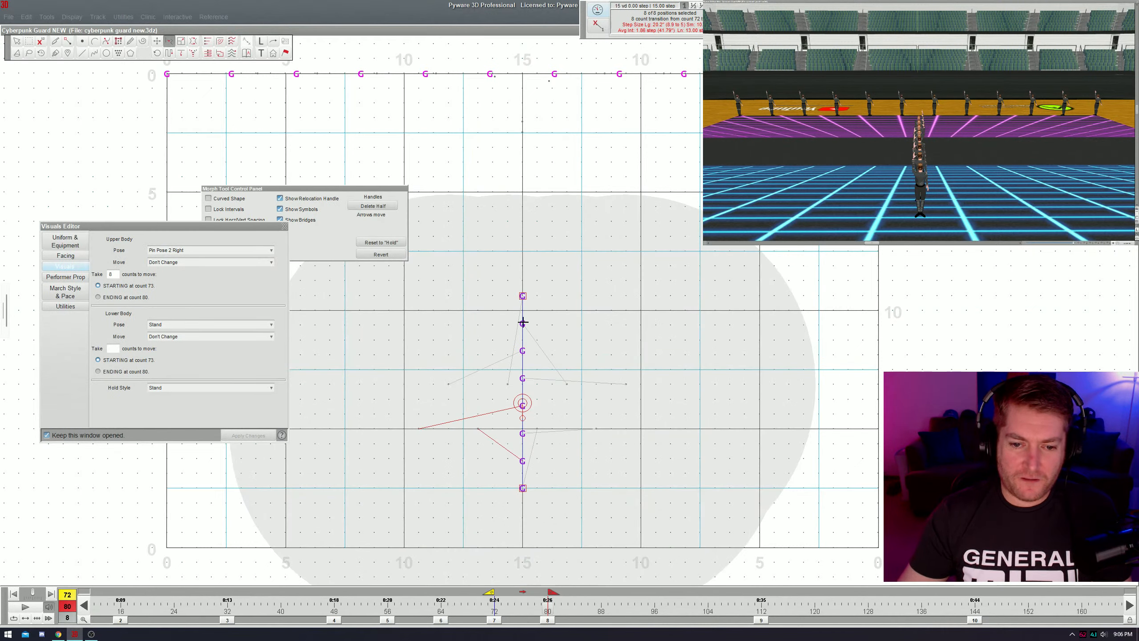
pyautogui.moveTo(523, 299); pyautogui.dragTo(523, 311)
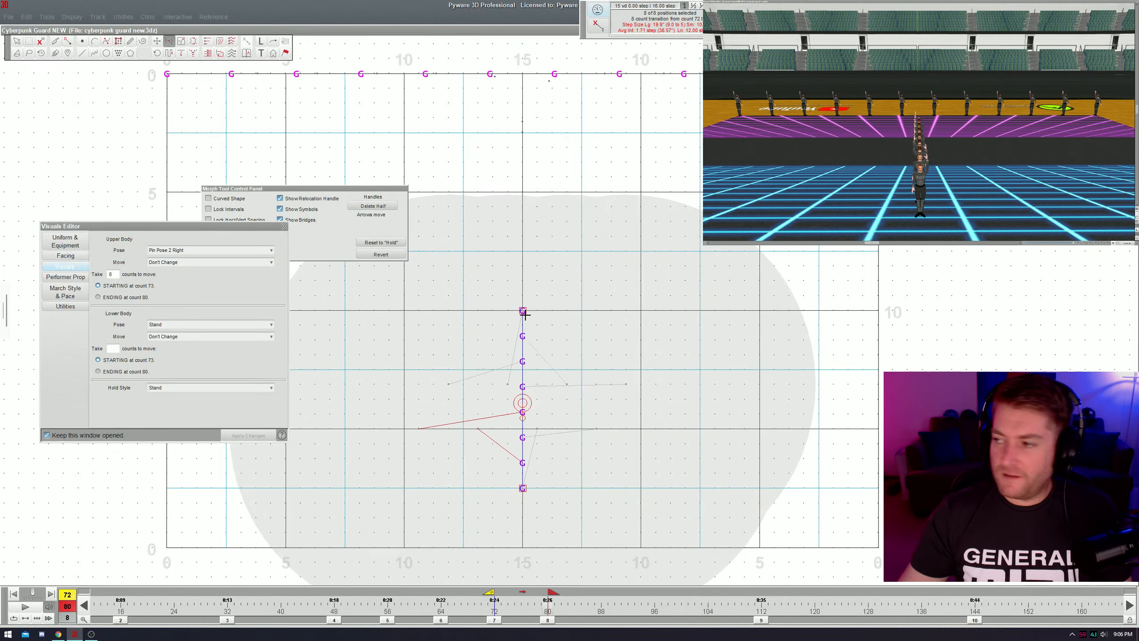
pyautogui.press('Return')
# - Play back the transitions into counts 80 and 72 and the stretch from count 48 to 81, ending at count 80
pyautogui.press('space')
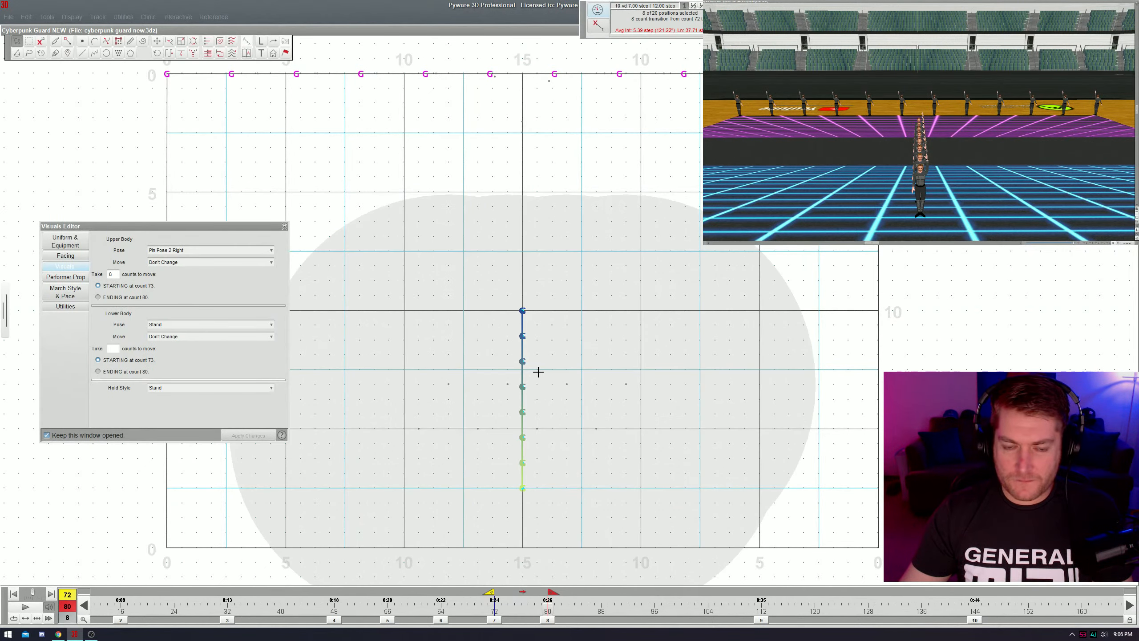
pyautogui.click(495, 612)
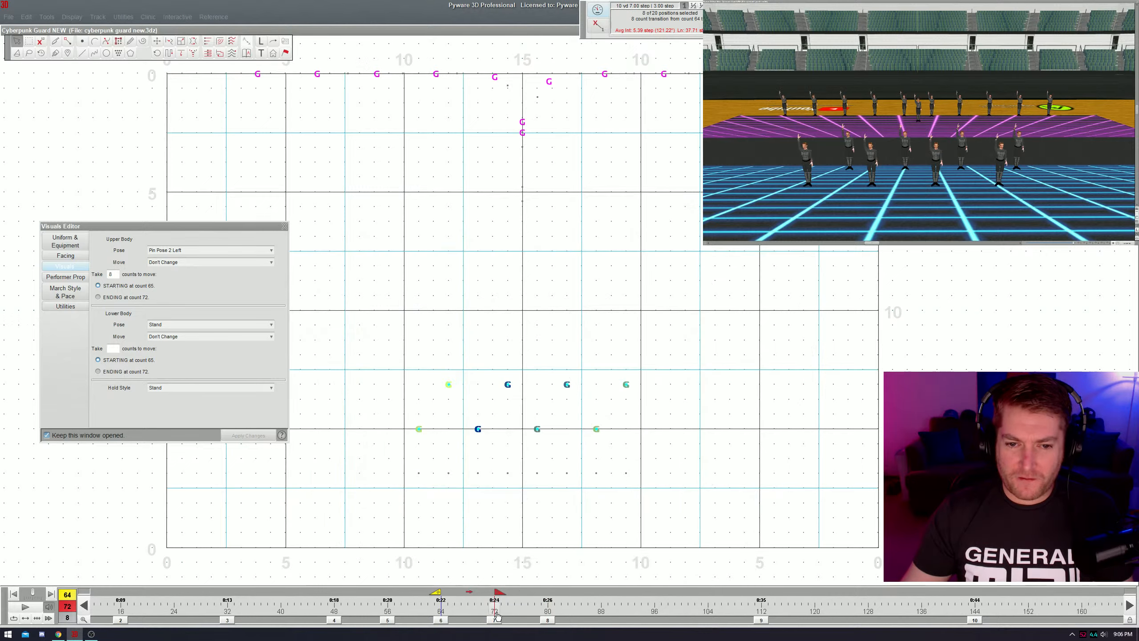
pyautogui.press('space')
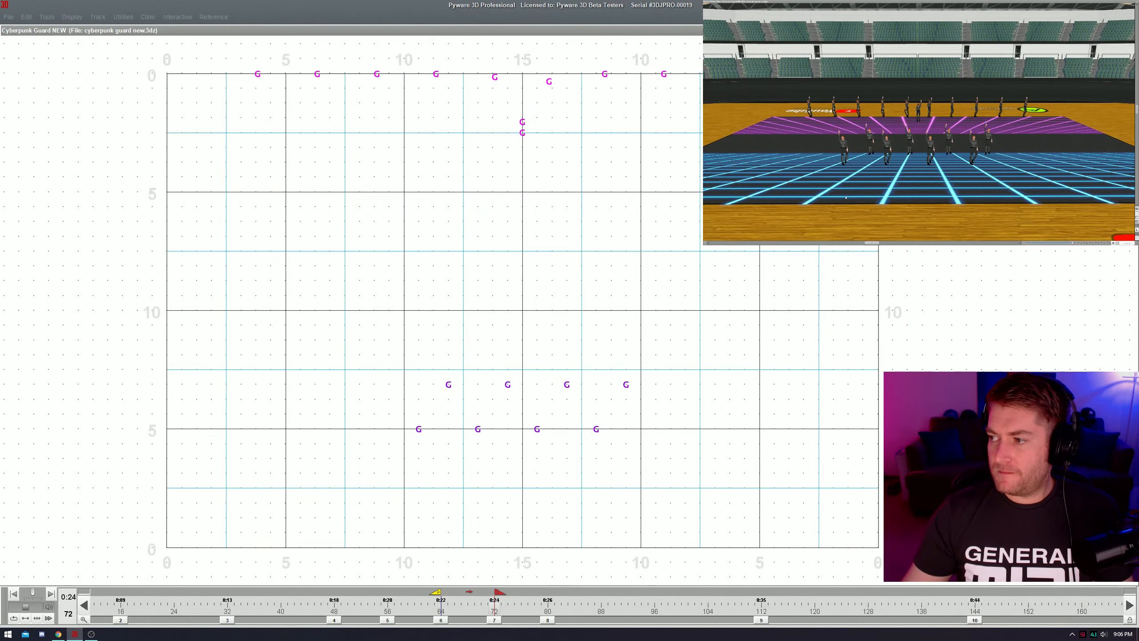
pyautogui.press('space')
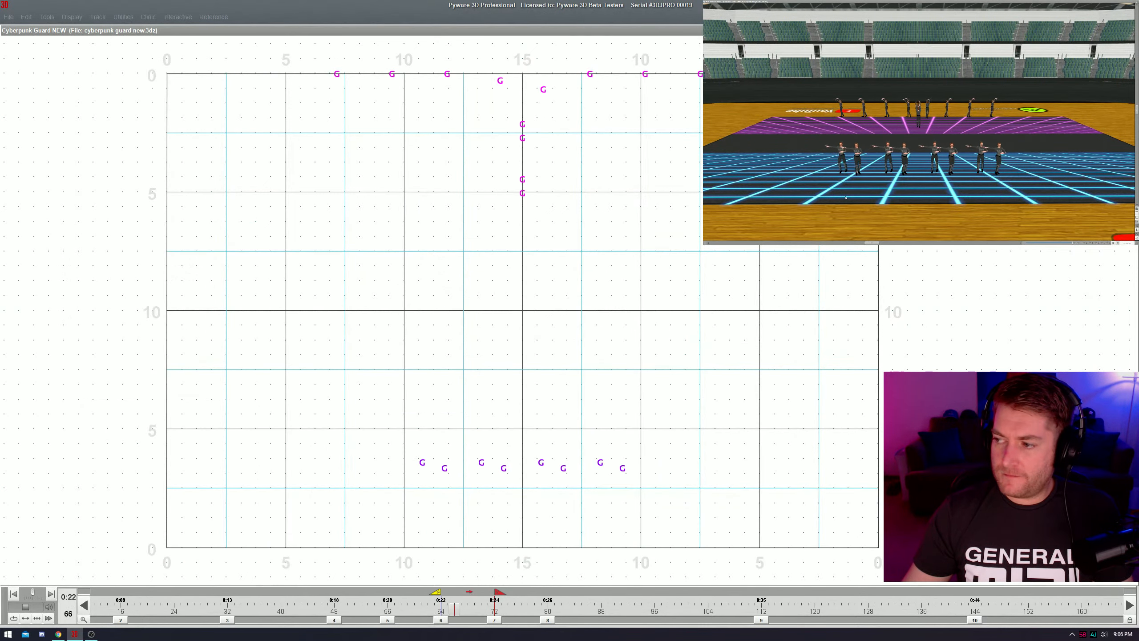
pyautogui.press('space')
pyautogui.click(387, 620)
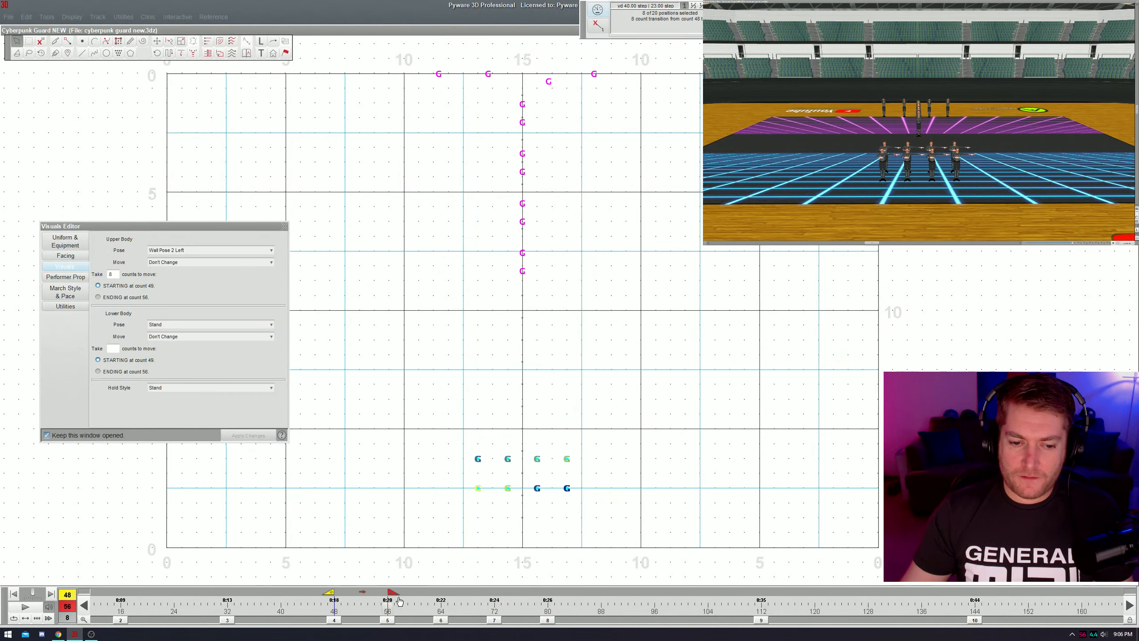
pyautogui.moveTo(390, 607); pyautogui.dragTo(561, 606)
pyautogui.press('space')
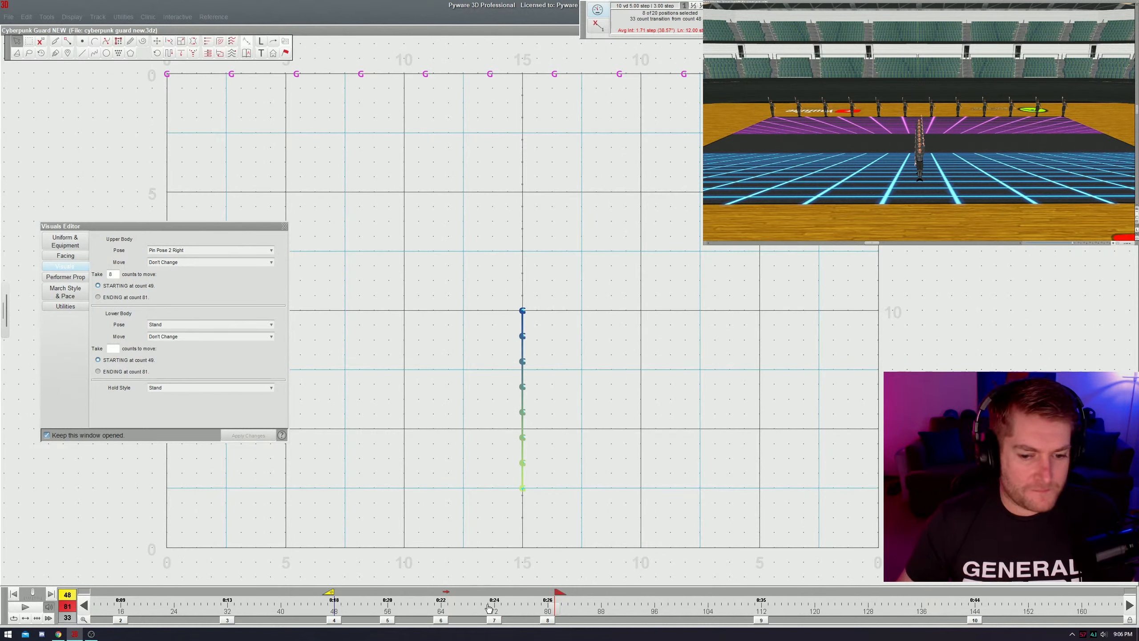
pyautogui.scroll(-2, 493, 610)
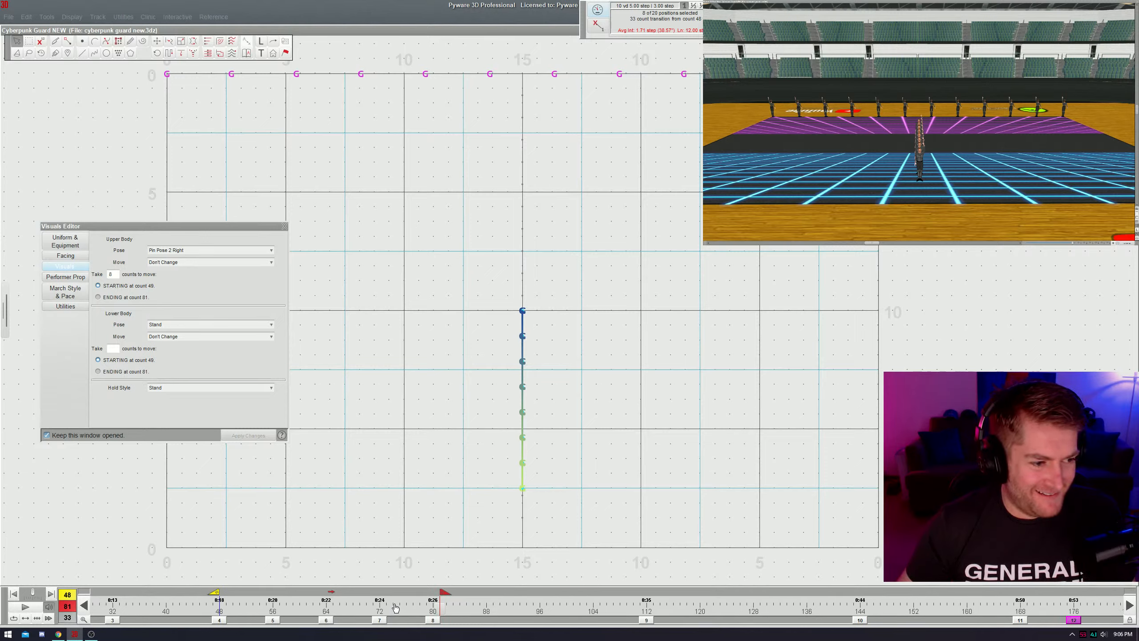
pyautogui.click(439, 619)
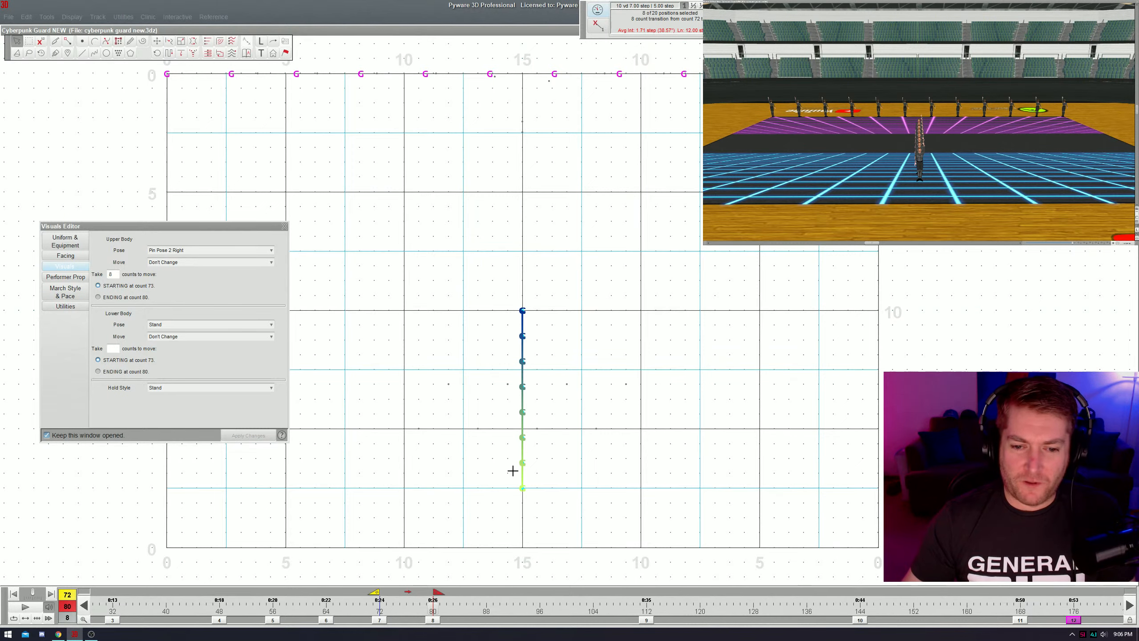
pyautogui.click(461, 453)
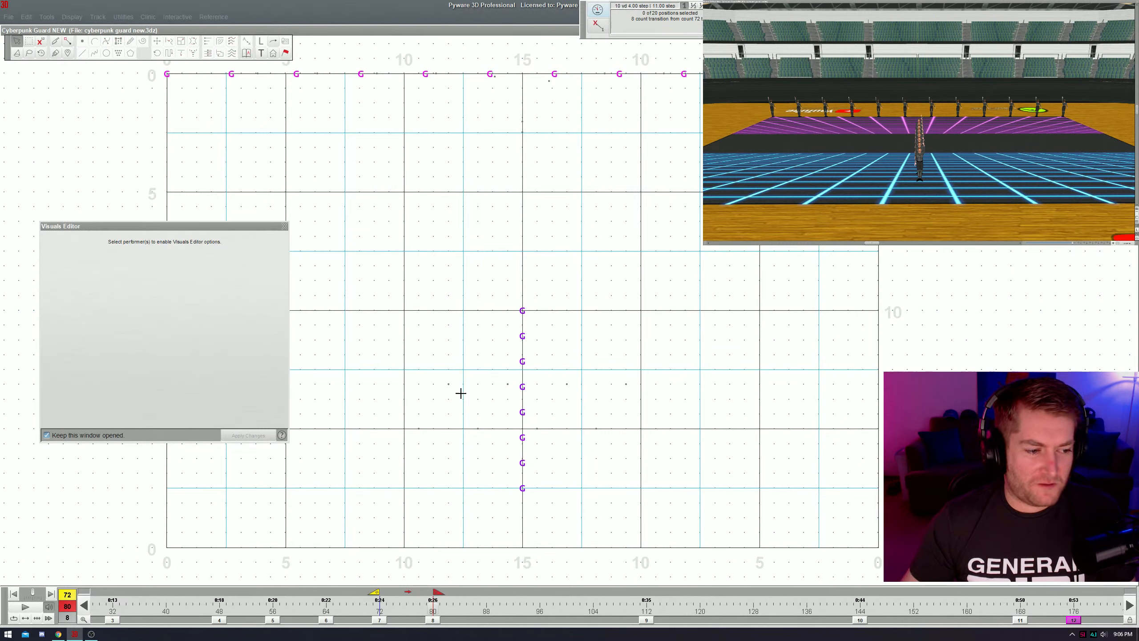
pyautogui.moveTo(464, 248); pyautogui.dragTo(602, 536)
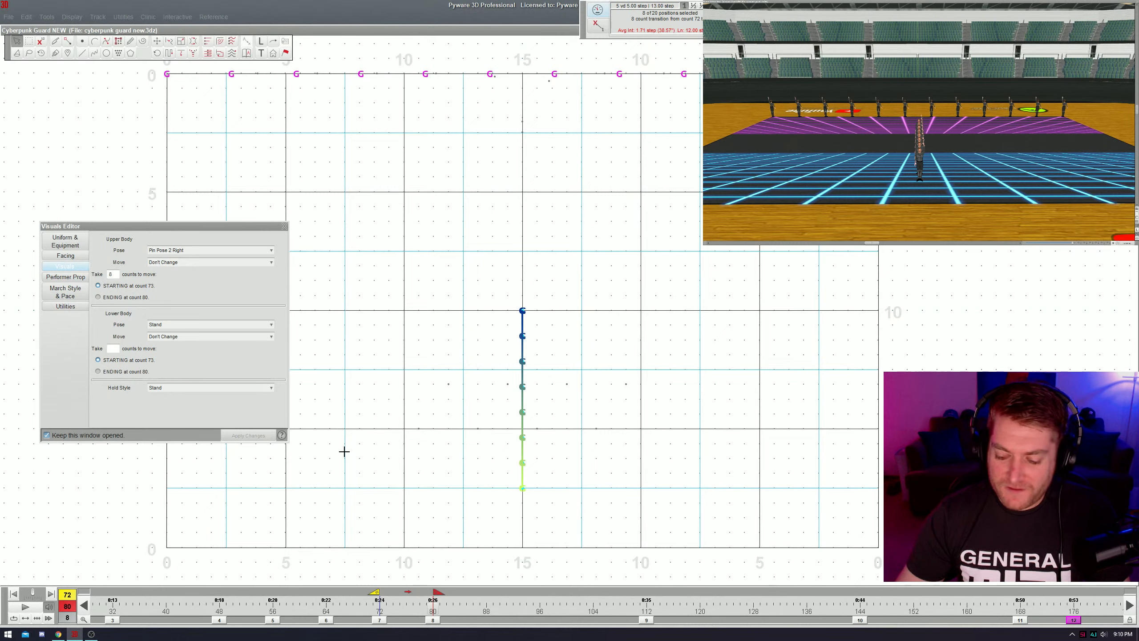
pyautogui.click(403, 390)
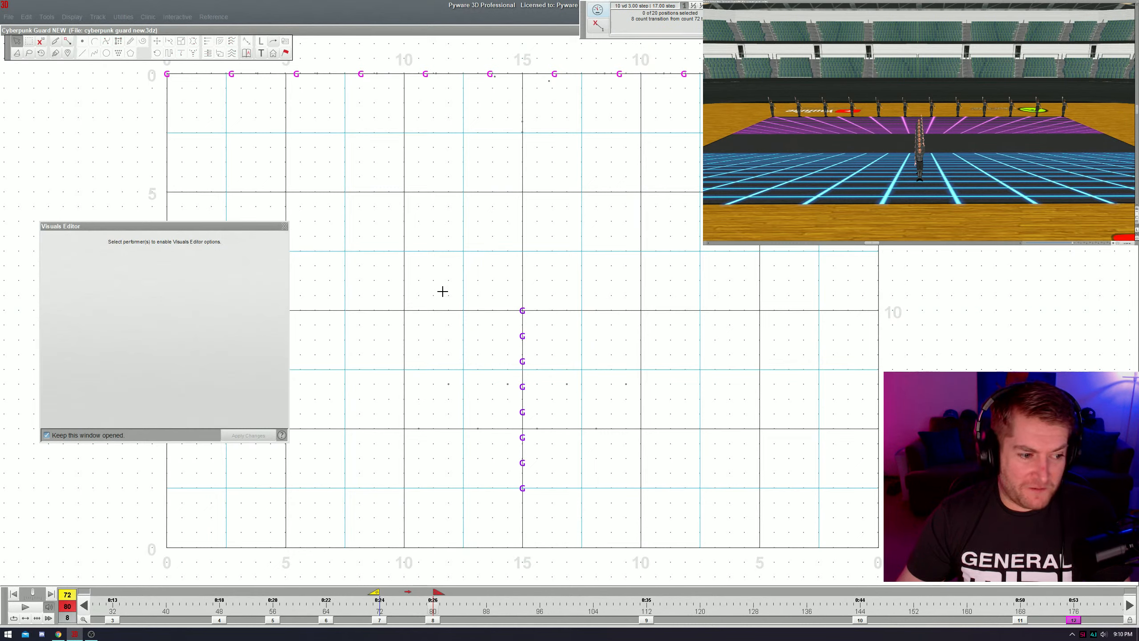
pyautogui.moveTo(442, 291); pyautogui.dragTo(531, 493)
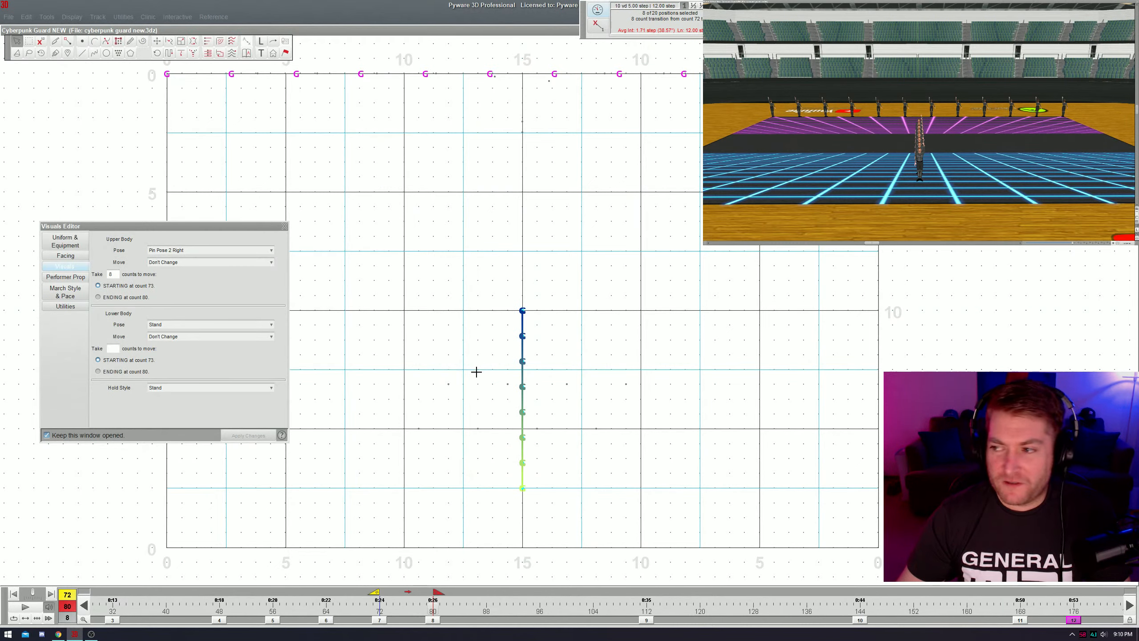
pyautogui.click(471, 373)
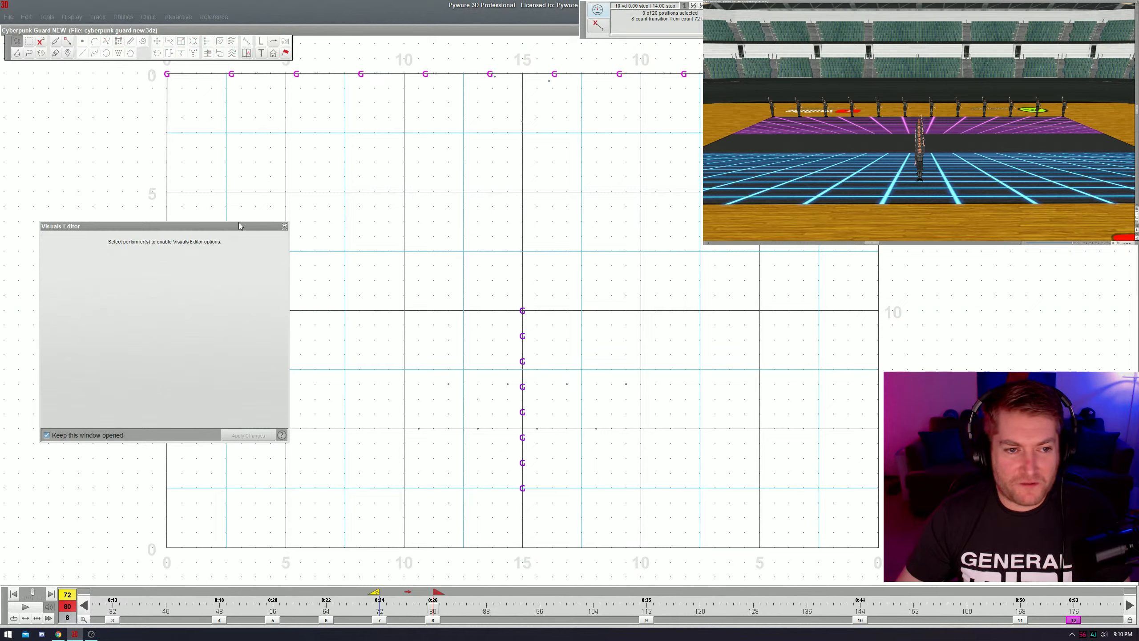
# - Shift the Visuals Editor away from the middle of the field and play back the move into count 80
pyautogui.moveTo(238, 226); pyautogui.dragTo(214, 225)
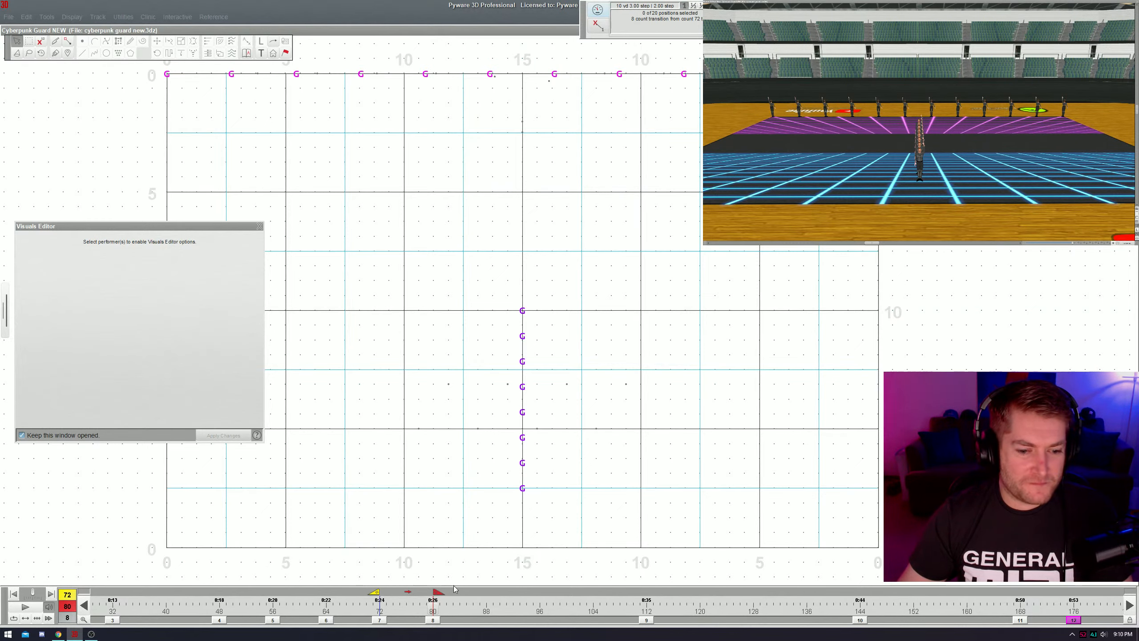
pyautogui.moveTo(472, 609); pyautogui.dragTo(424, 609)
pyautogui.press('space')
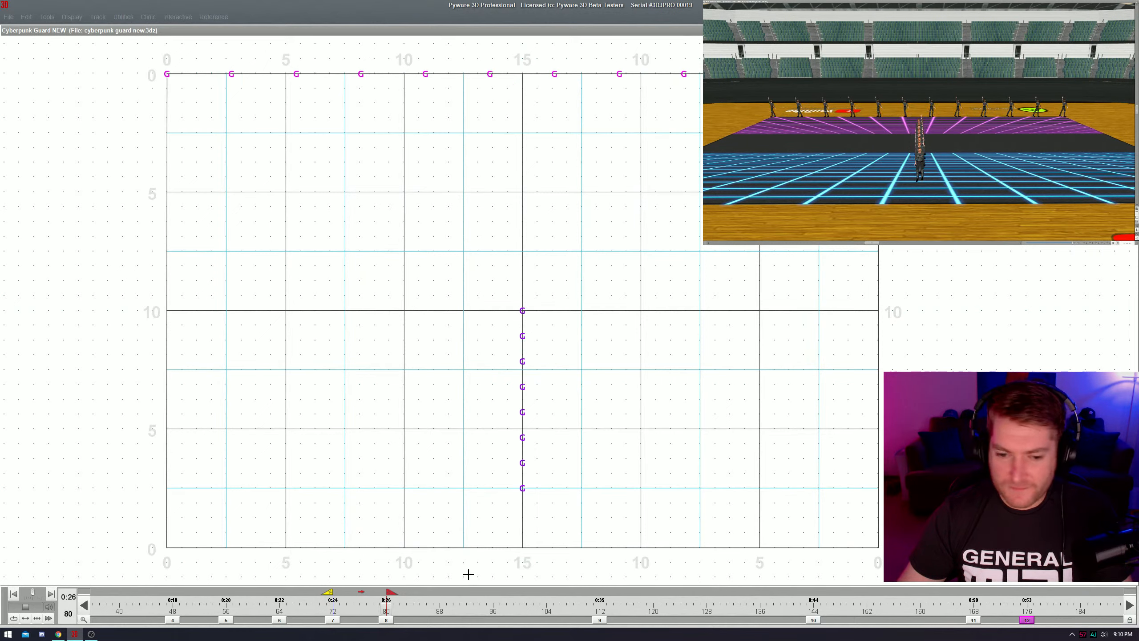
pyautogui.press('space')
# - For counts 80 to 82, set the upper-body pose of the file of eight to Attention over 2 counts and play it back
pyautogui.click(406, 613)
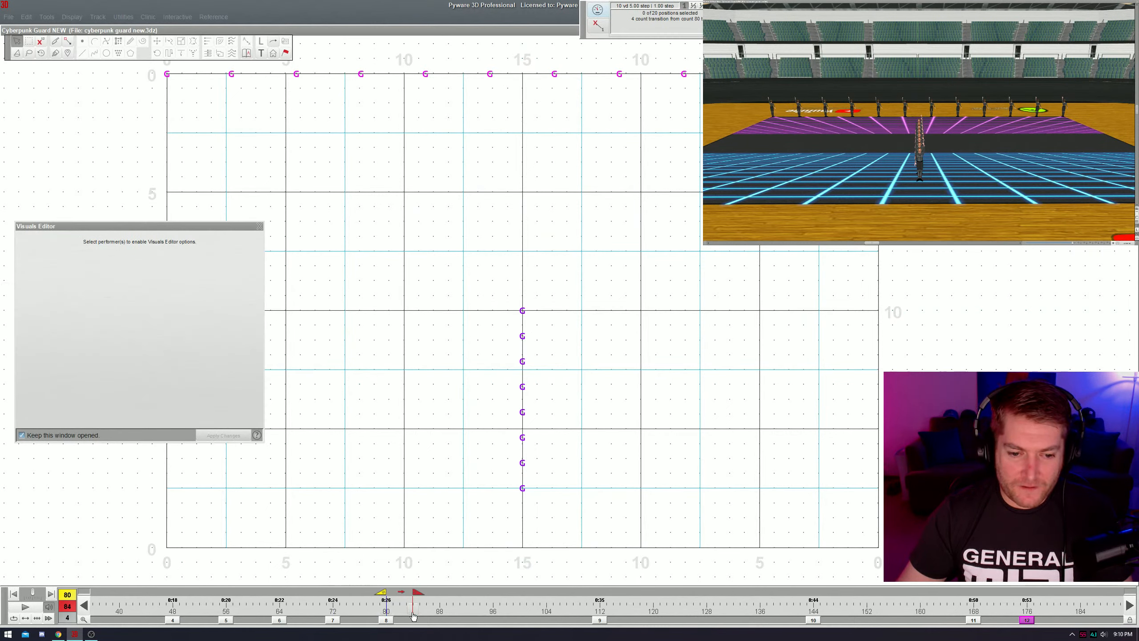
pyautogui.click(413, 616)
pyautogui.moveTo(467, 266); pyautogui.dragTo(566, 535)
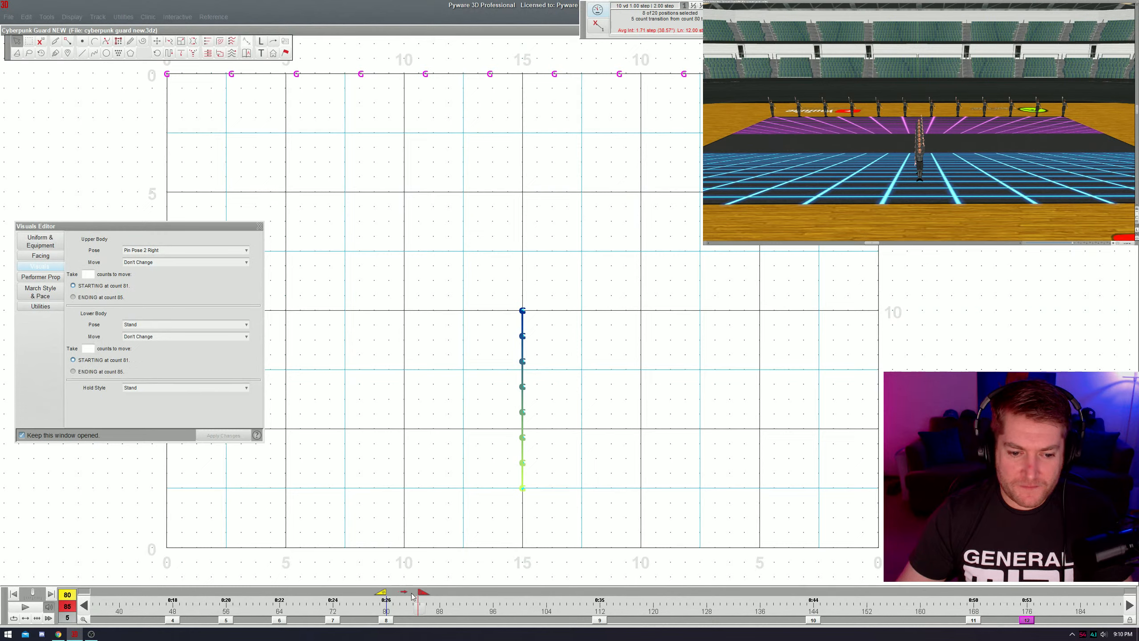
pyautogui.click(399, 614)
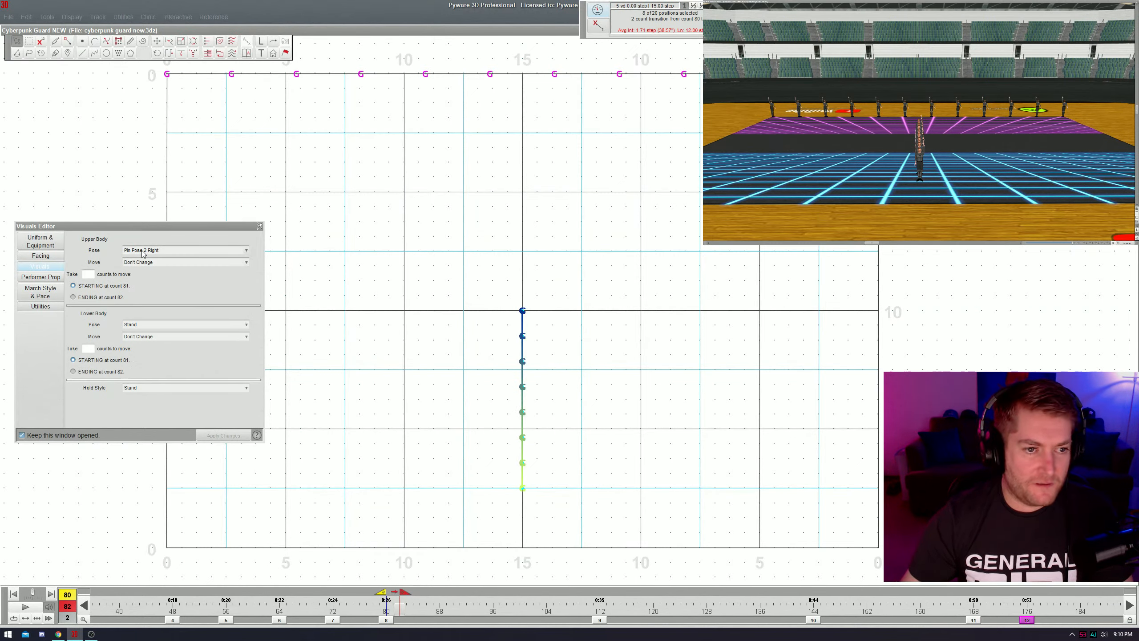
pyautogui.click(246, 250)
pyautogui.scroll(-5, 246, 315)
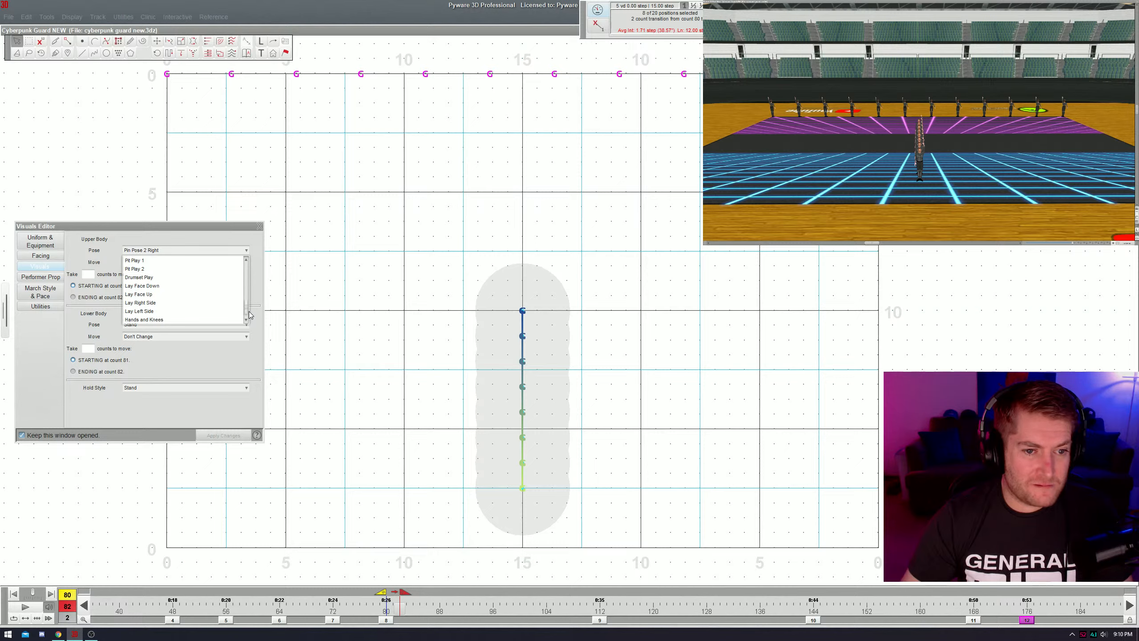
pyautogui.scroll(3, 247, 301)
pyautogui.click(134, 310)
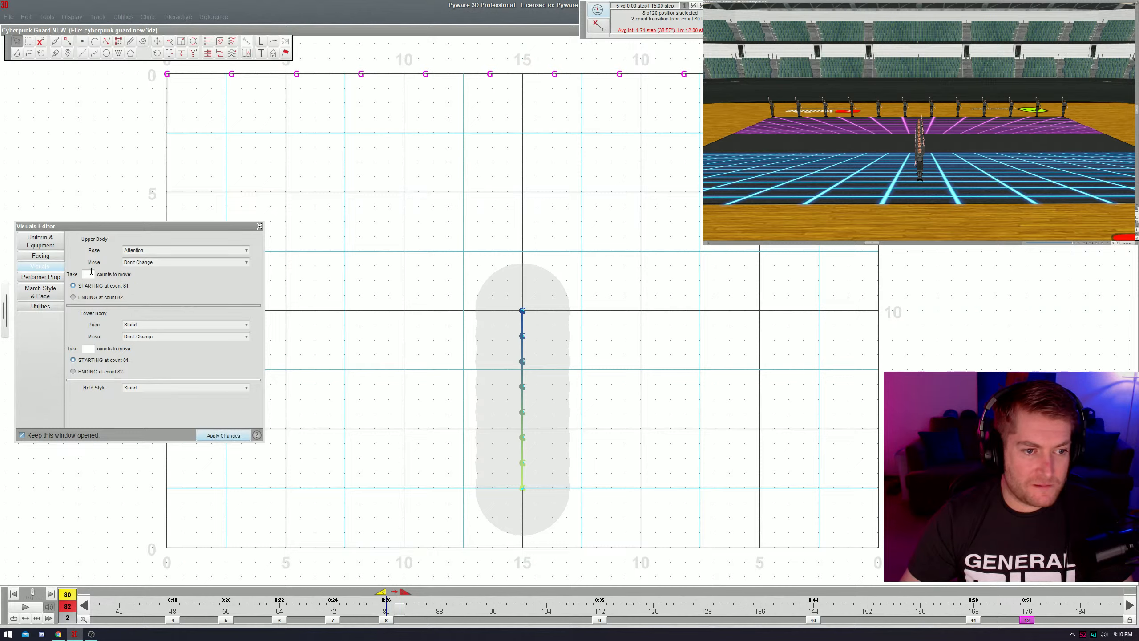
pyautogui.press('space')
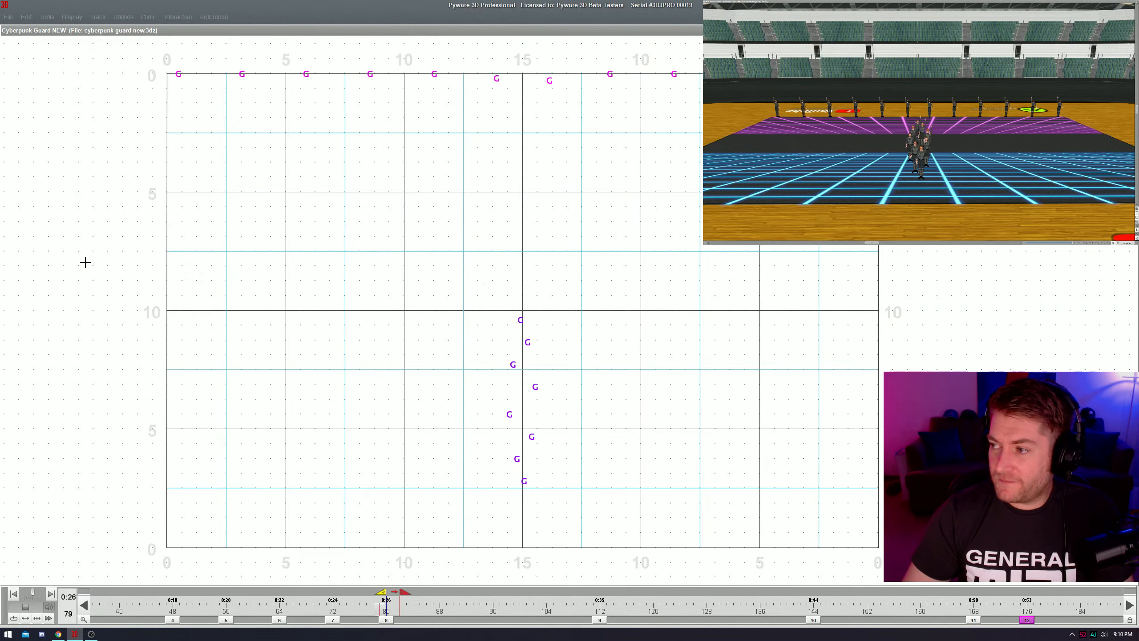
pyautogui.press('space')
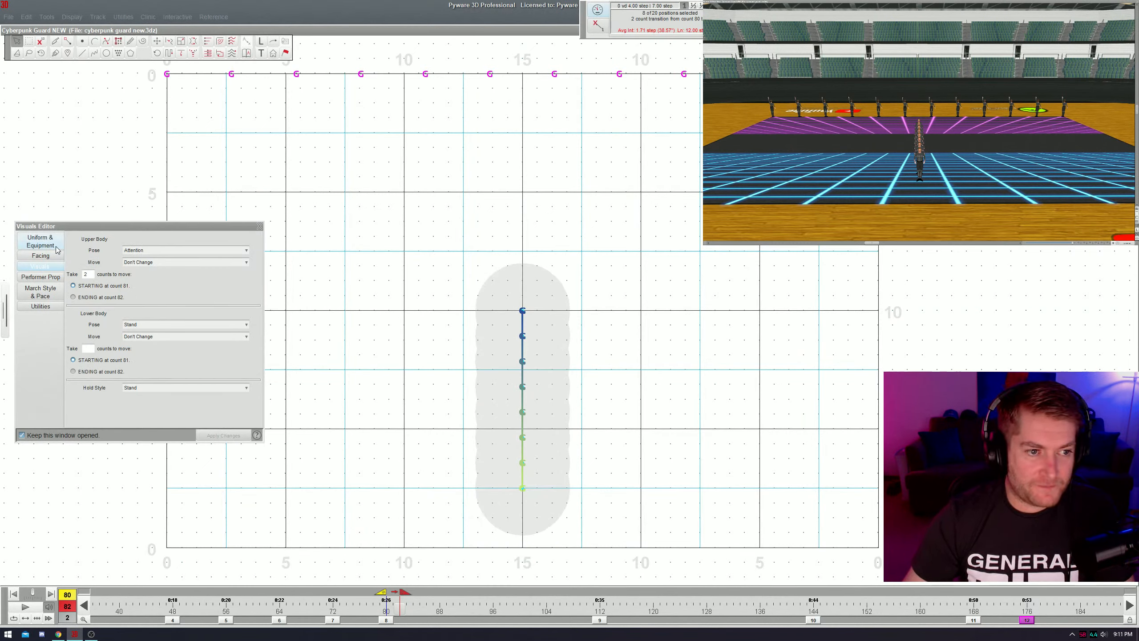
# - For counts 80 to 82, set the lower-body pose of the file of eight to Kneel Right over 2 counts and play it back
pyautogui.click(179, 324)
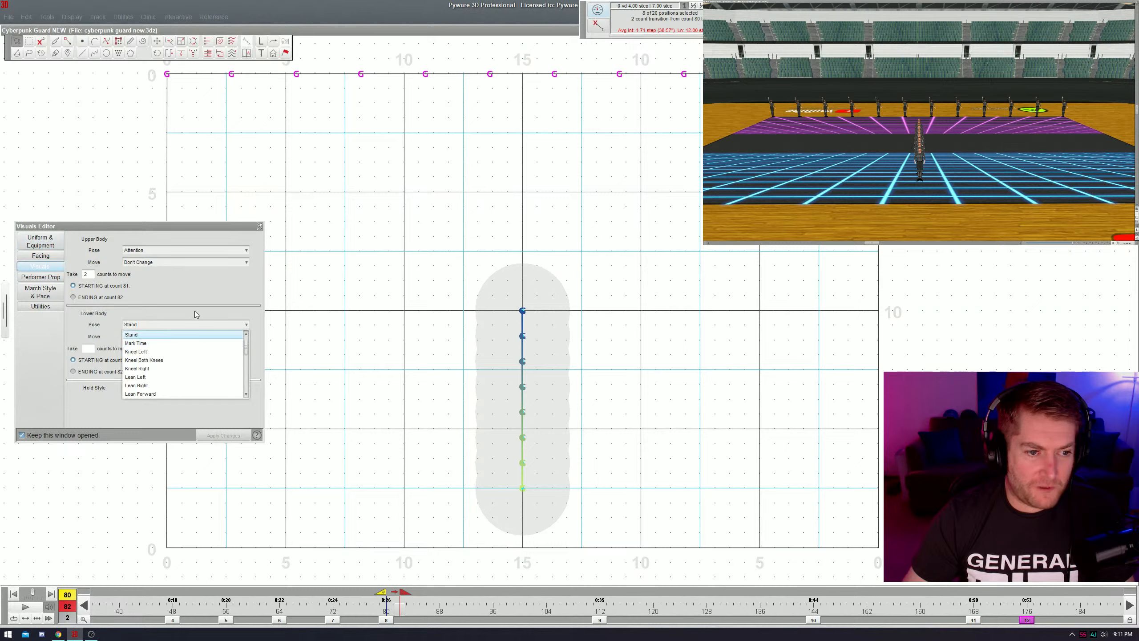
pyautogui.scroll(-1, 246, 353)
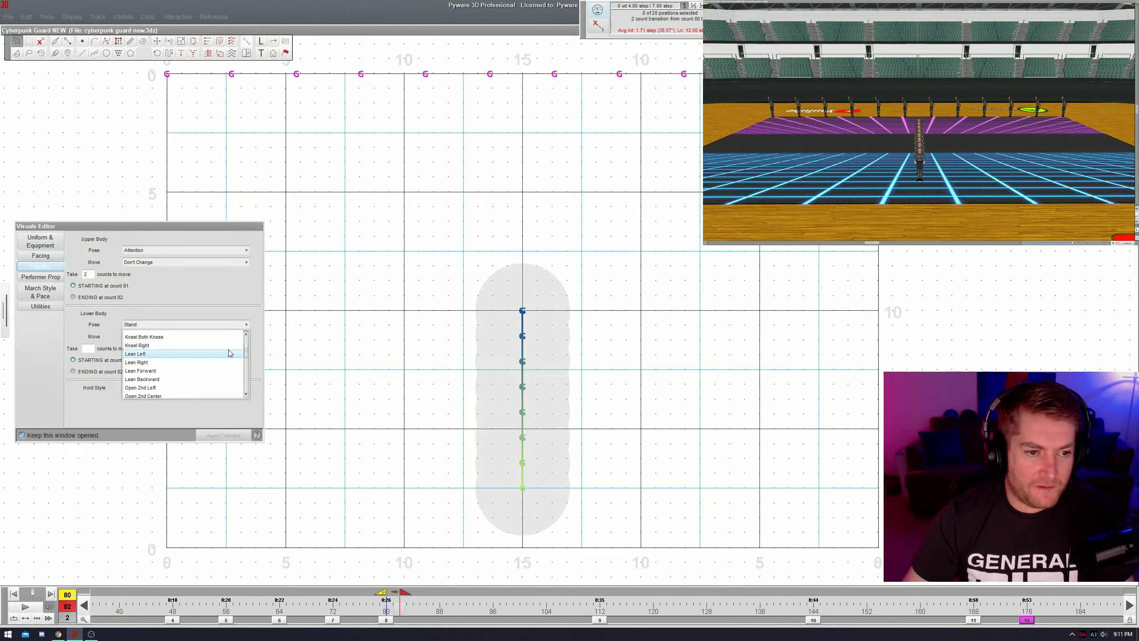
pyautogui.click(215, 344)
pyautogui.click(92, 348)
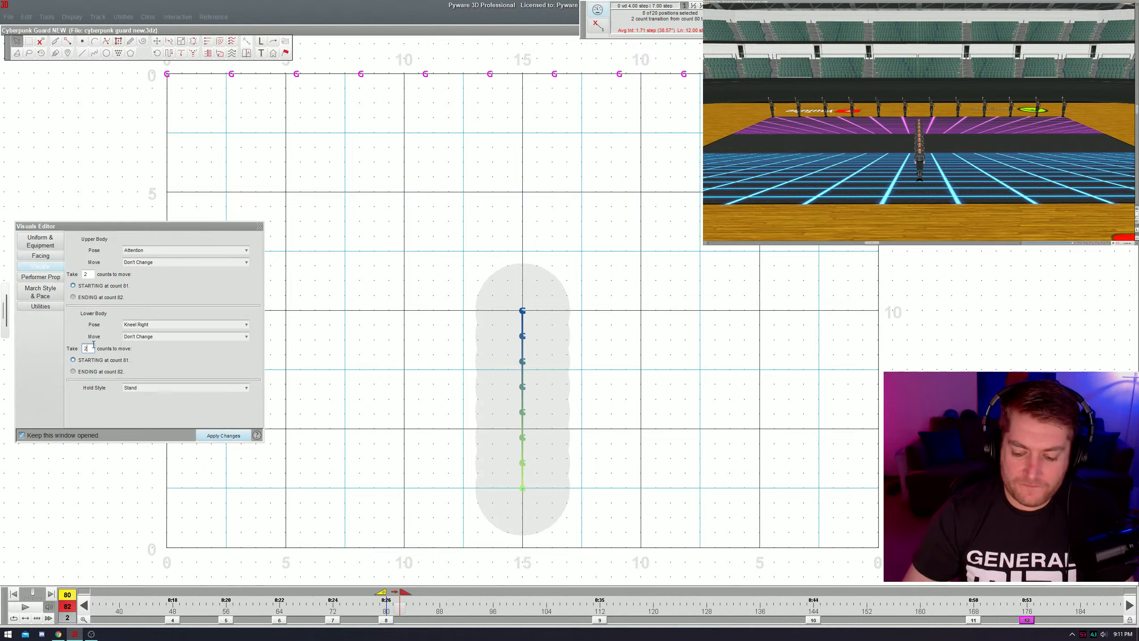
pyautogui.press('Return')
pyautogui.press('space')
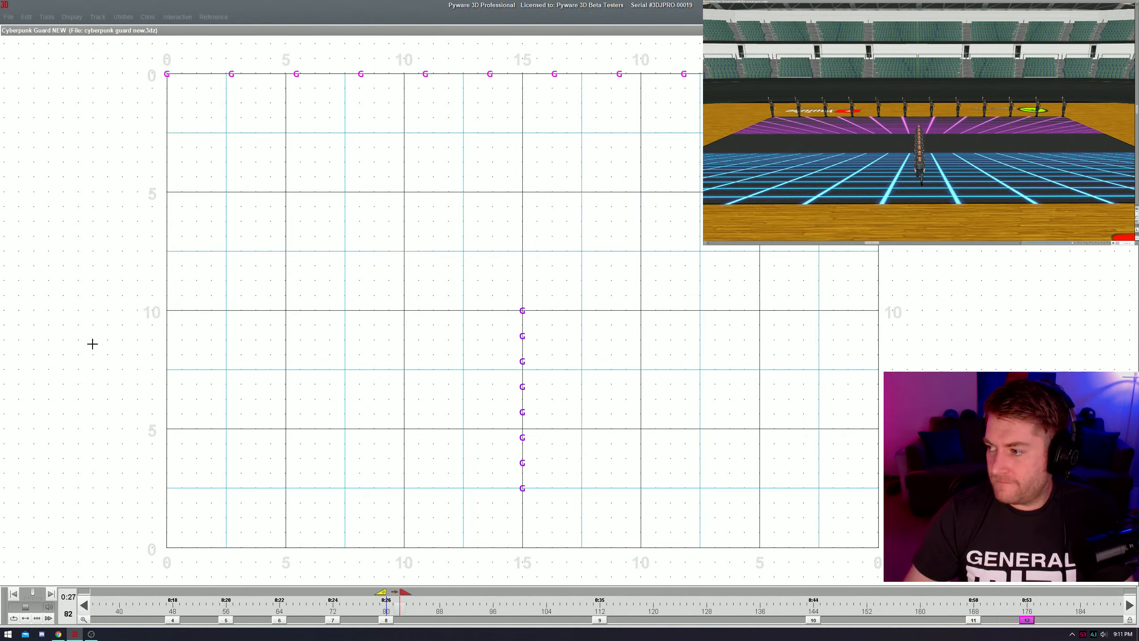
pyautogui.press('space')
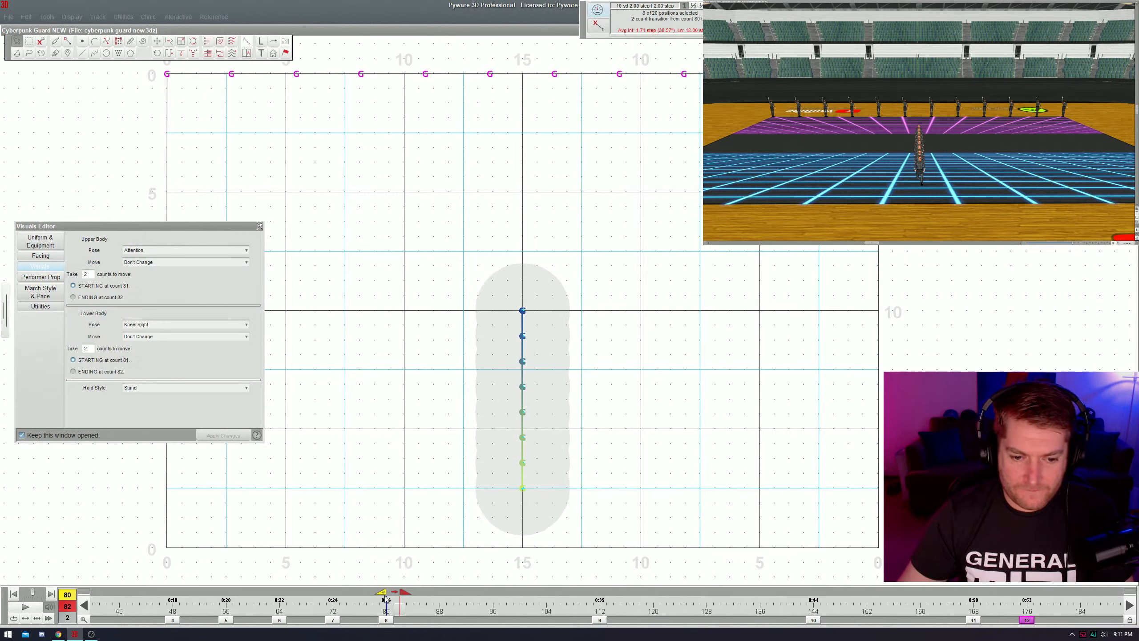
# - For the transition from count 82 to 84, give the file of eight Rifle 1 as guard equipment
pyautogui.click(406, 605)
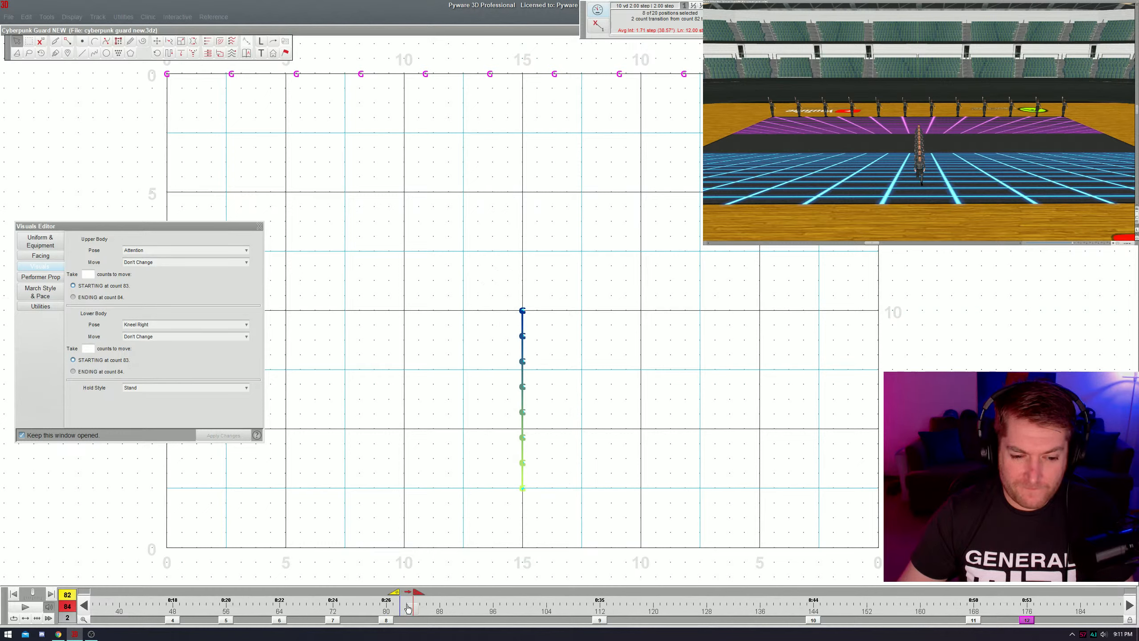
pyautogui.click(430, 601)
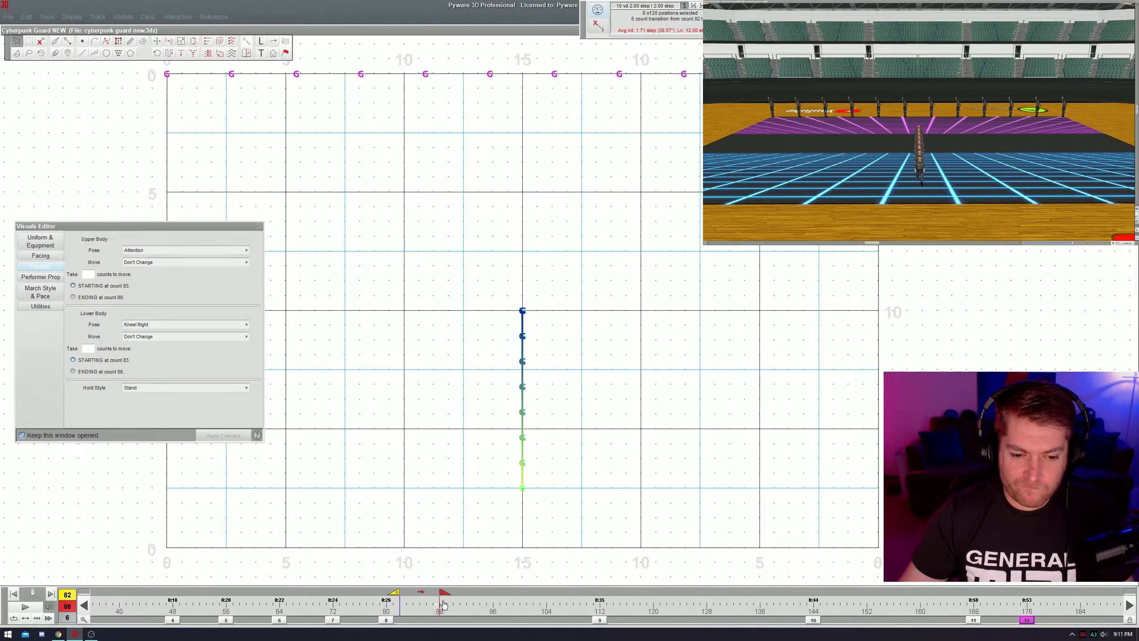
pyautogui.click(414, 608)
pyautogui.moveTo(459, 448)
pyautogui.mouseDown()
pyautogui.moveTo(460, 438)
pyautogui.moveTo(468, 461)
pyautogui.mouseUp()
pyautogui.click(43, 243)
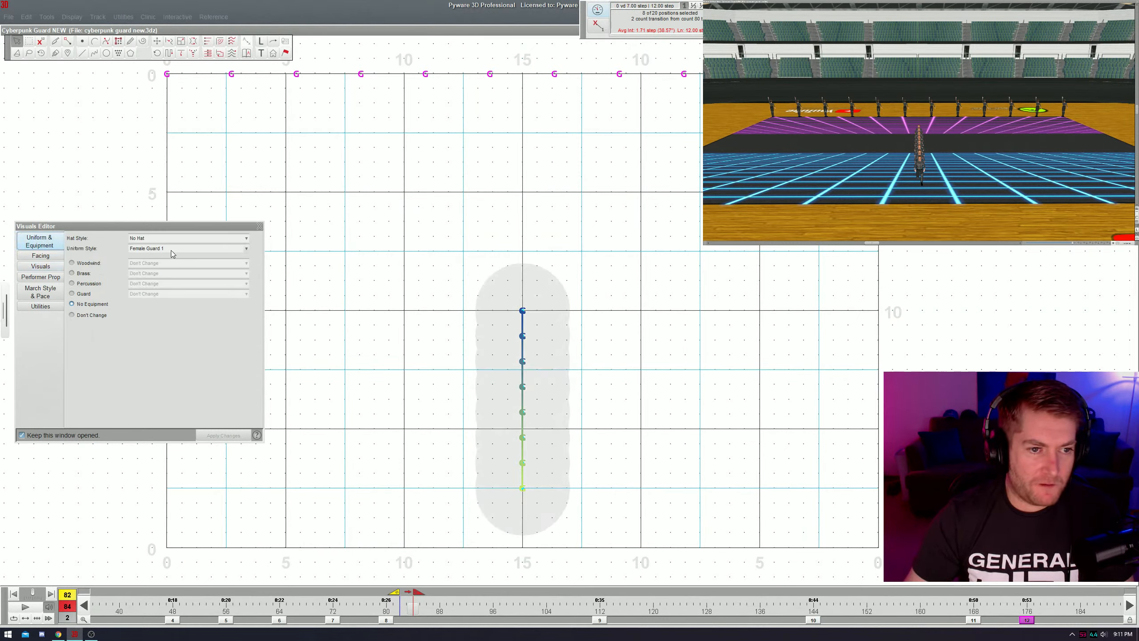
pyautogui.click(85, 294)
pyautogui.doubleClick(176, 294)
pyautogui.click(247, 294)
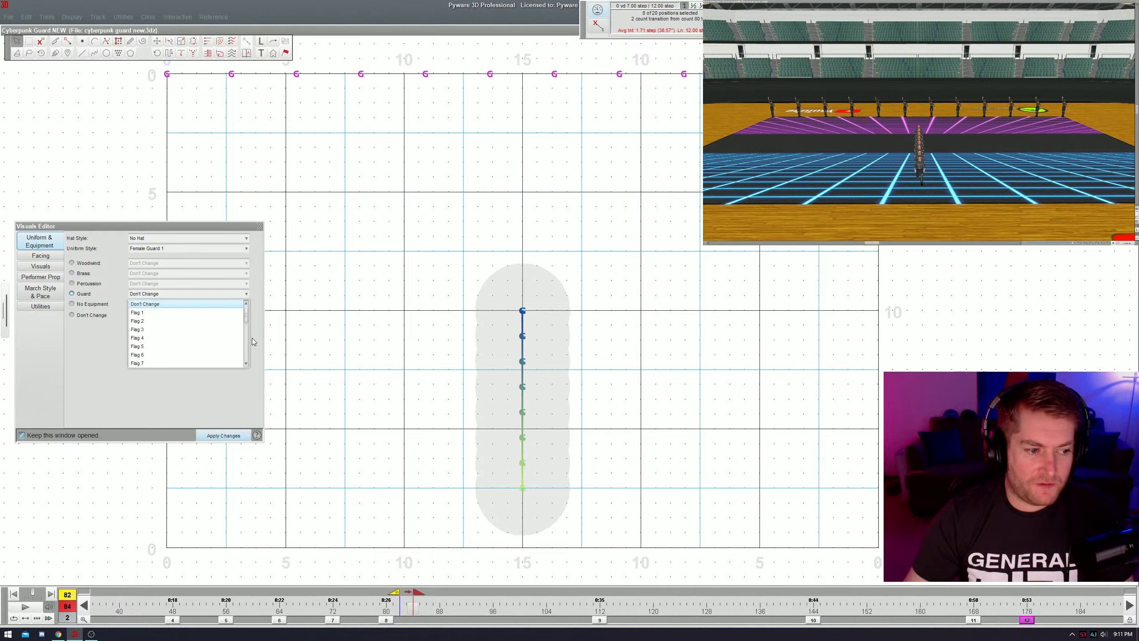
pyautogui.moveTo(247, 320); pyautogui.dragTo(248, 340)
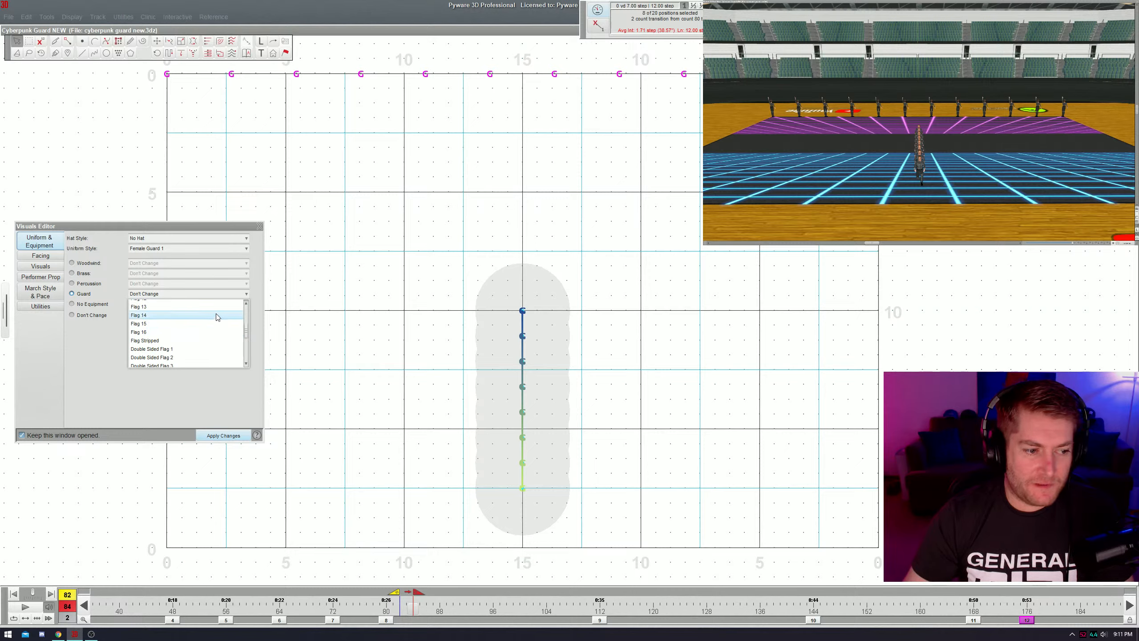
pyautogui.moveTo(245, 338); pyautogui.dragTo(246, 351)
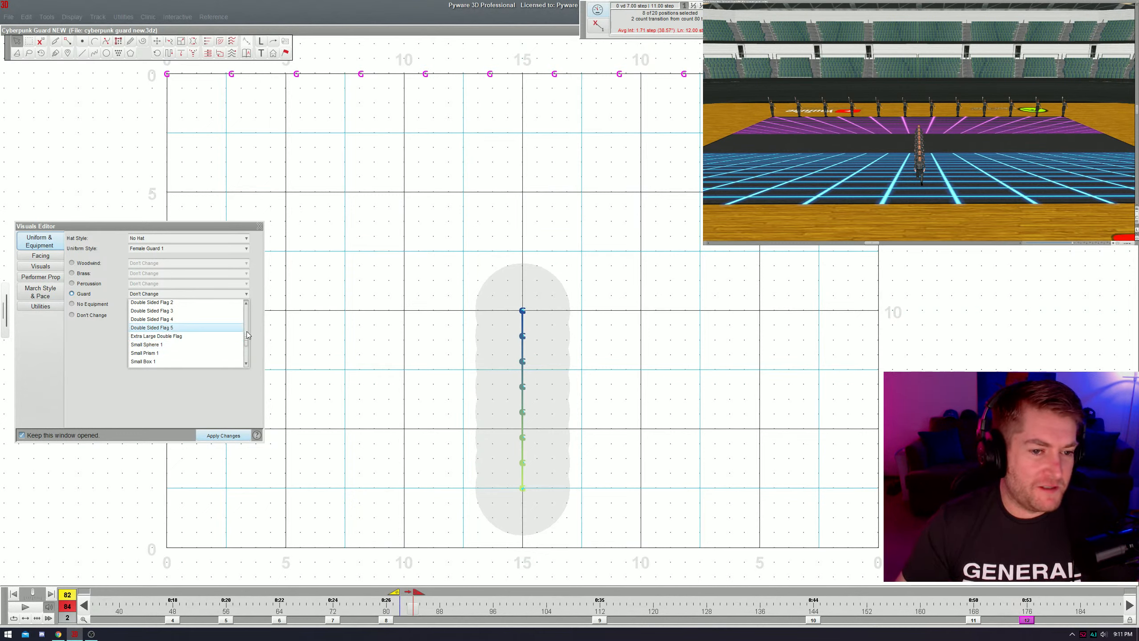
pyautogui.scroll(-2, 229, 345)
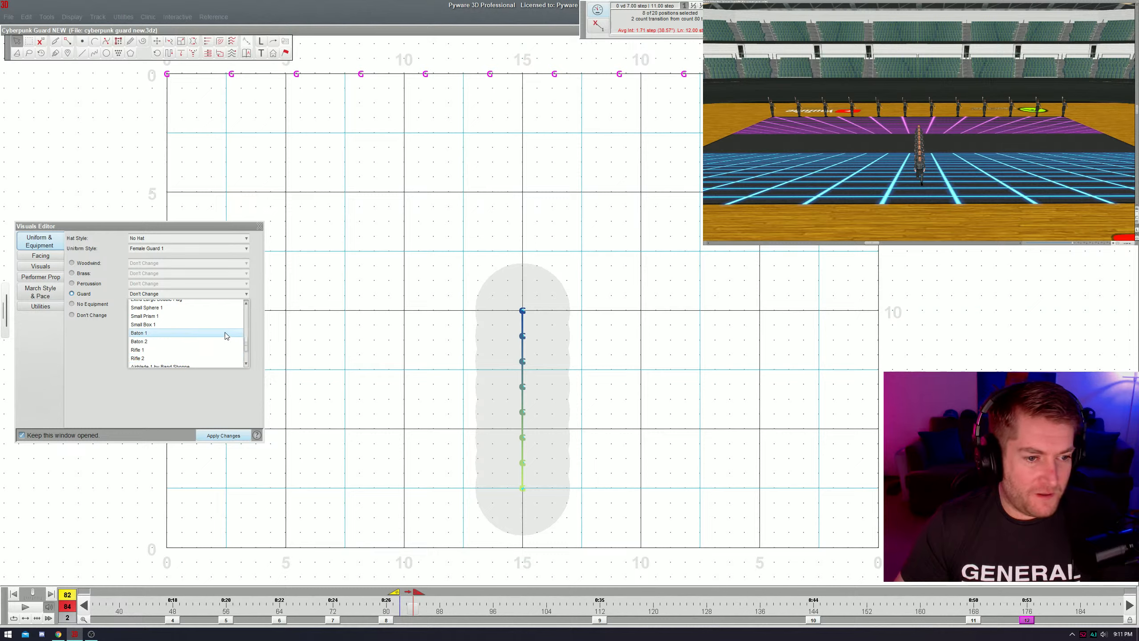
pyautogui.click(180, 350)
pyautogui.click(216, 435)
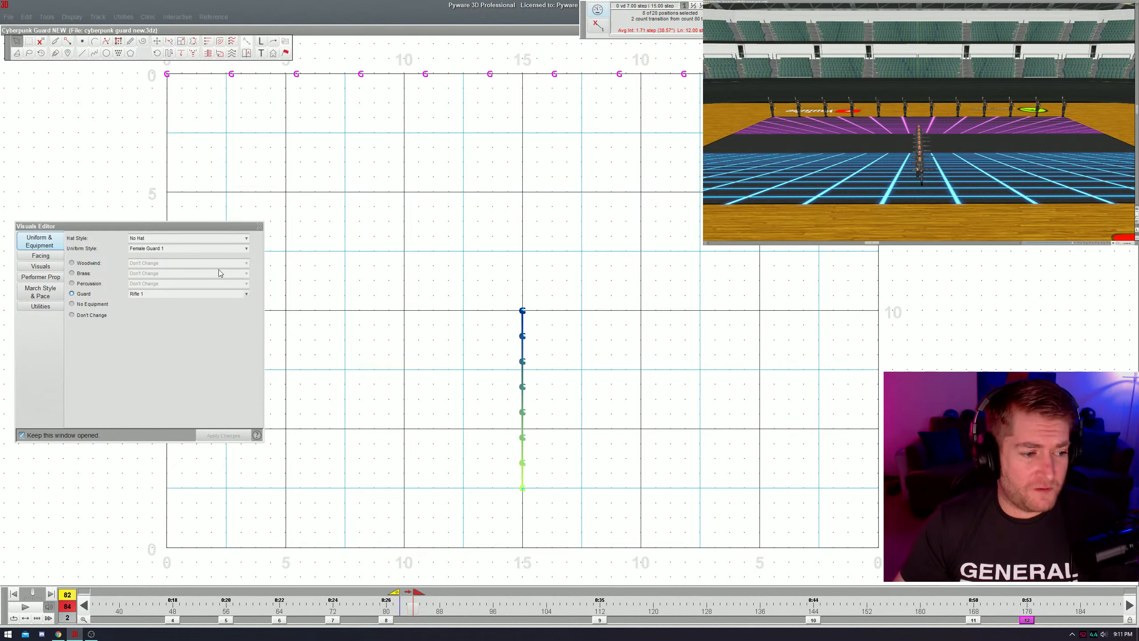
# - Shift the Visuals Editor aside and play back the transitions from counts 82 and 80 into count 84
pyautogui.moveTo(204, 225); pyautogui.dragTo(235, 197)
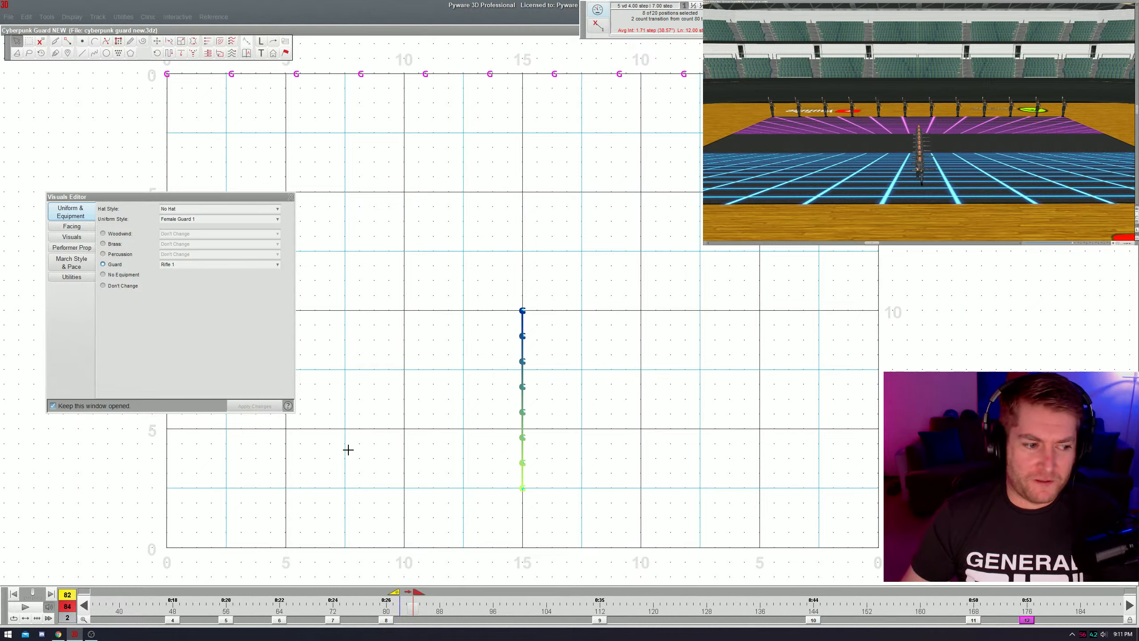
pyautogui.press('space')
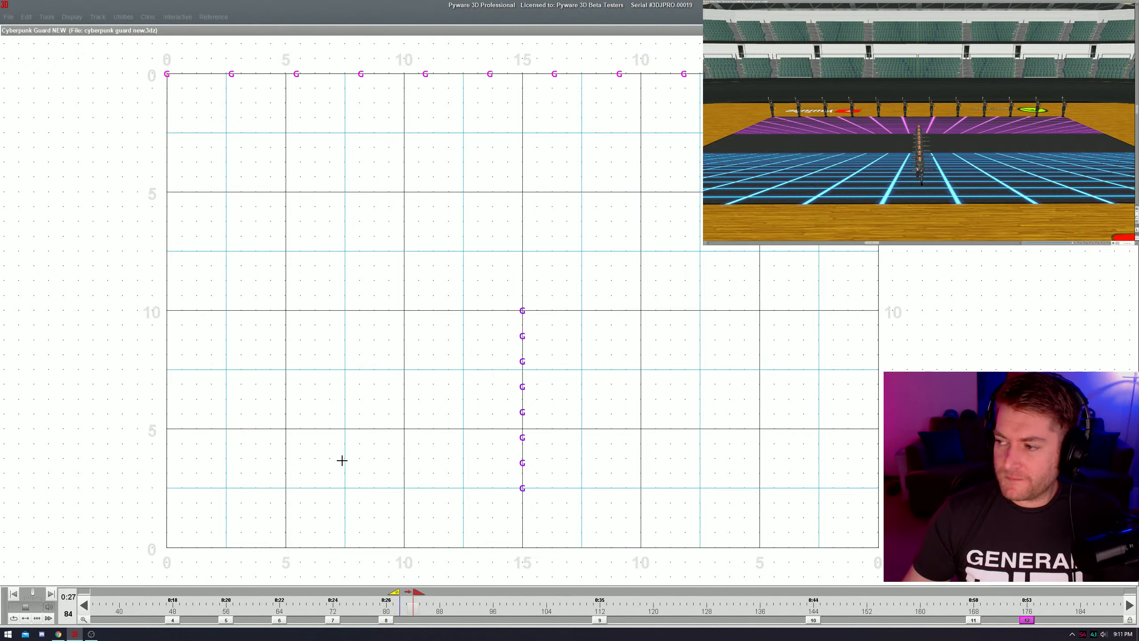
pyautogui.press('space')
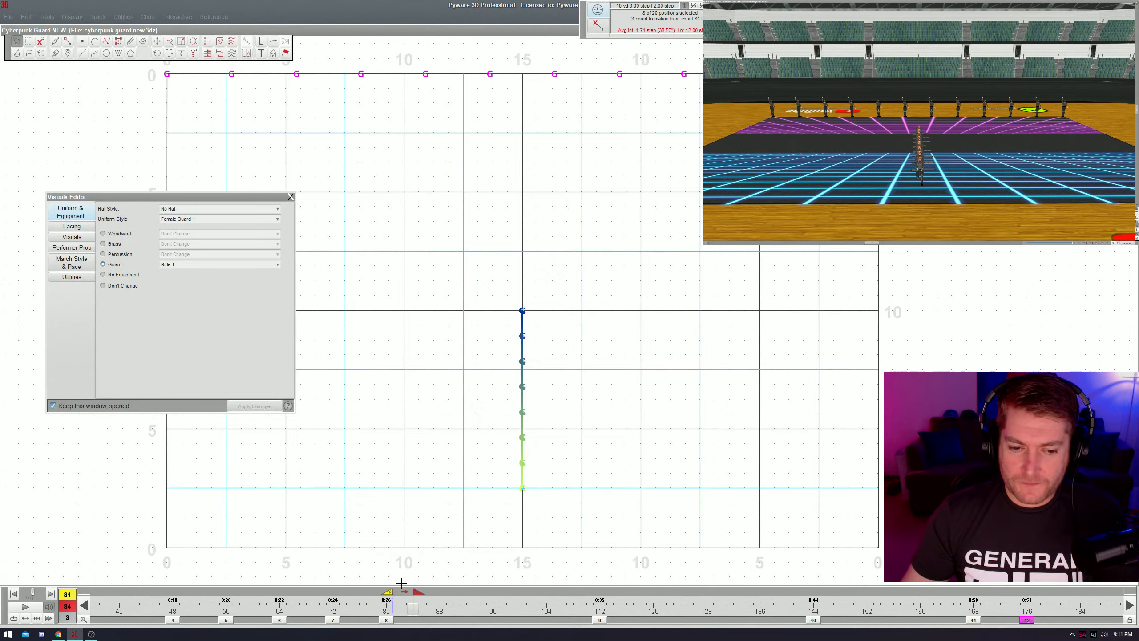
pyautogui.moveTo(393, 595); pyautogui.dragTo(380, 595)
pyautogui.press('space')
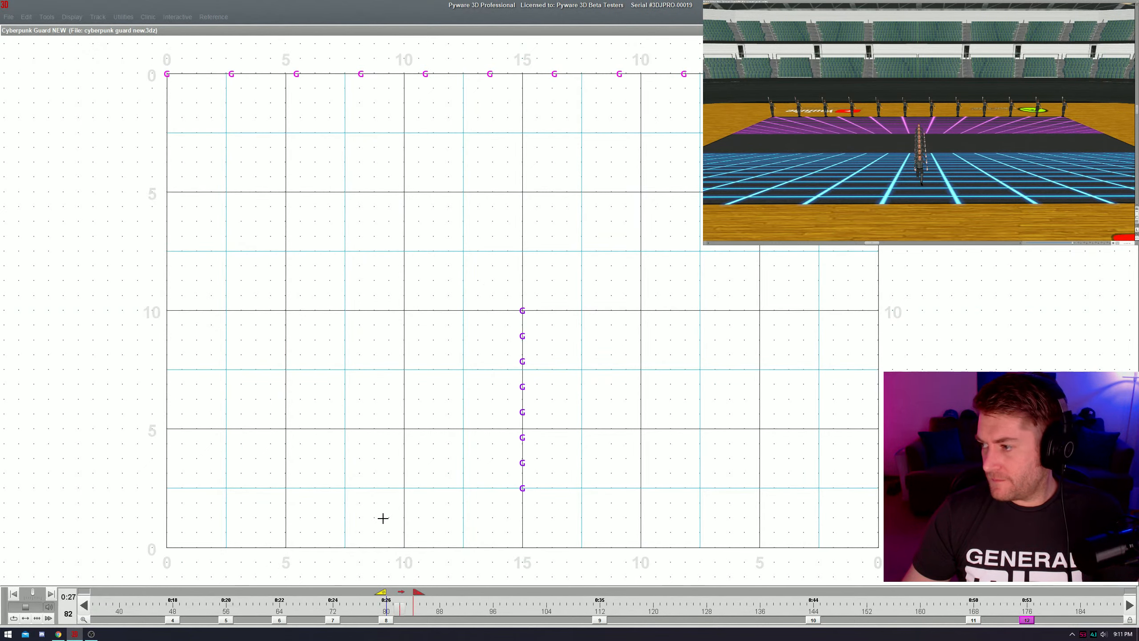
pyautogui.press('space')
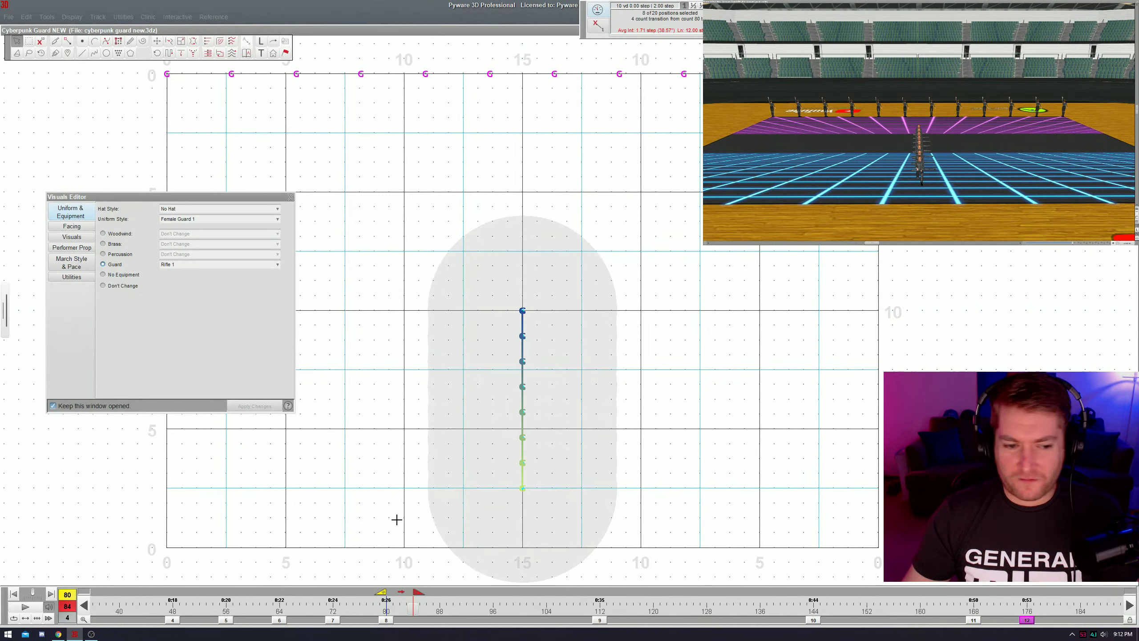
pyautogui.press('space')
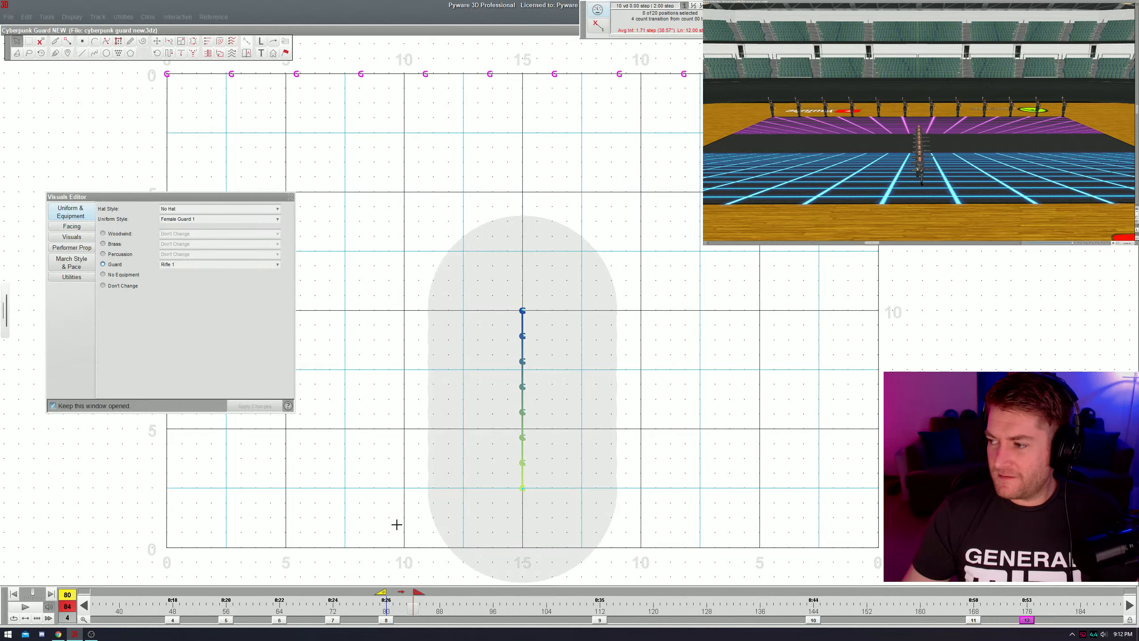
# - Play back the move into count 80, from count 76 and from count 72
pyautogui.moveTo(416, 601); pyautogui.dragTo(358, 609)
pyautogui.press('space')
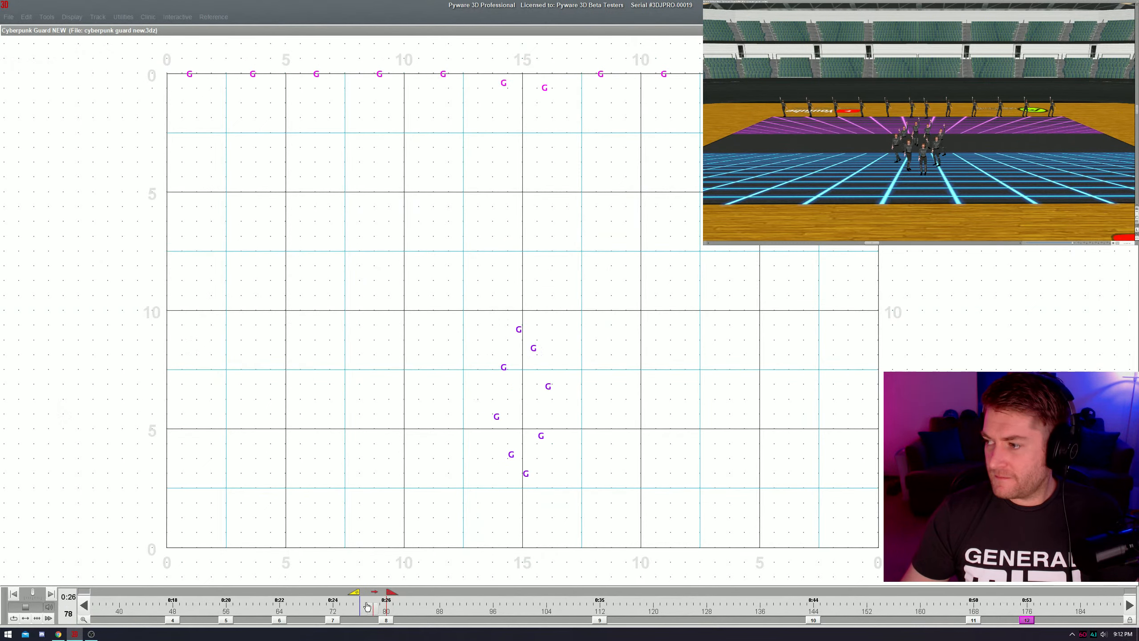
pyautogui.click(383, 620)
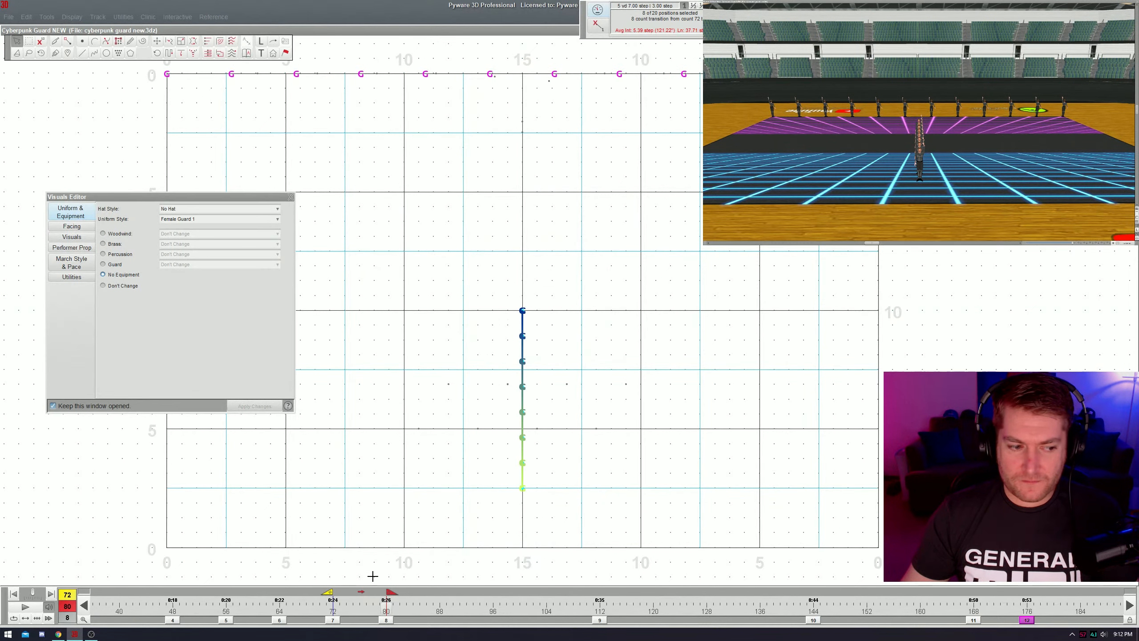
pyautogui.press('space')
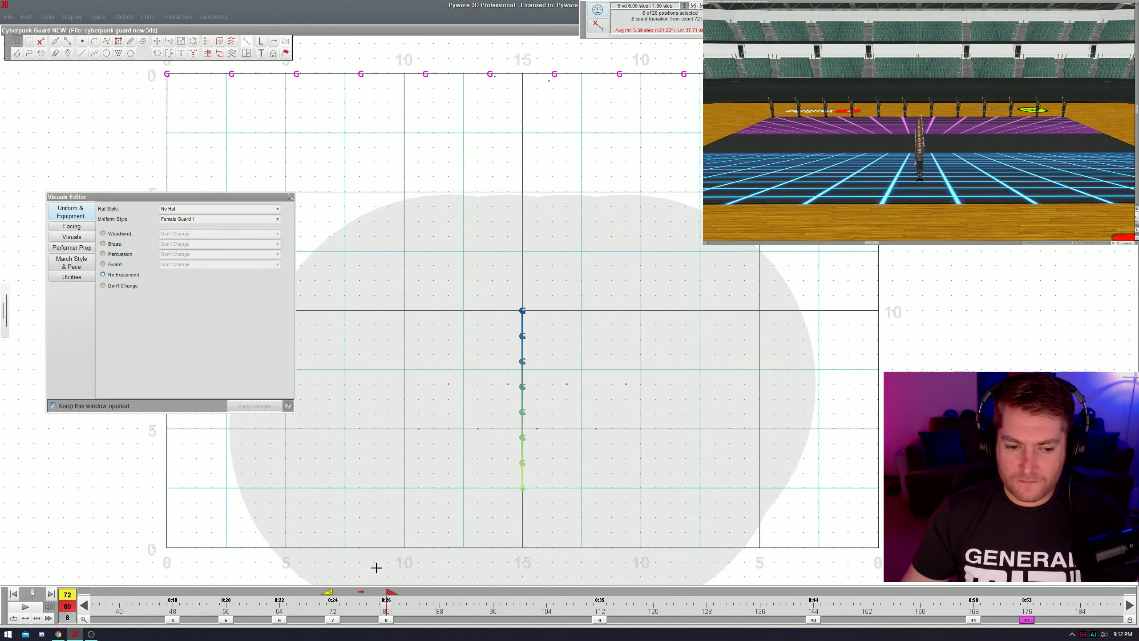
# - For counts 76 to 80, turn the file of eight to a fixed facing of 180.0 over 4 counts and play it back
pyautogui.moveTo(332, 592); pyautogui.dragTo(357, 592)
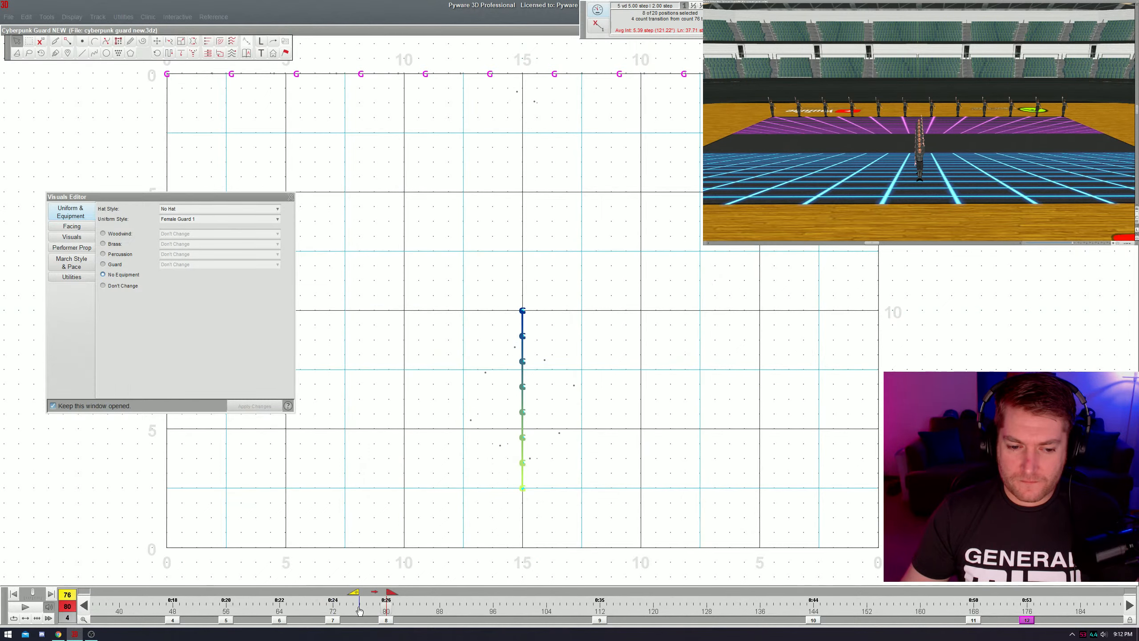
pyautogui.click(87, 227)
pyautogui.click(137, 318)
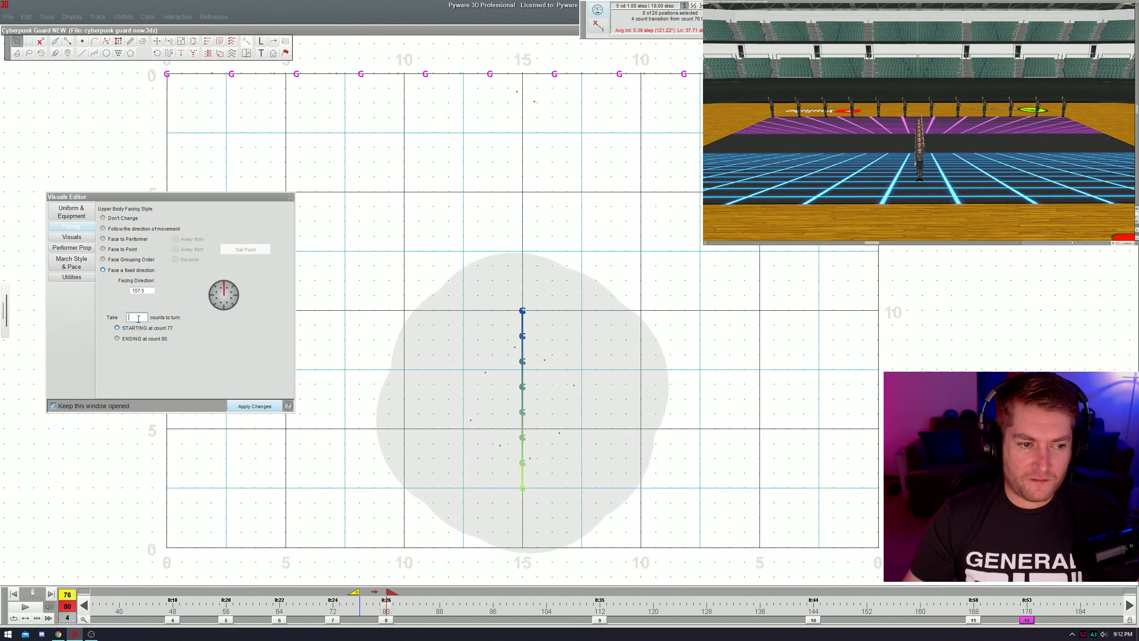
pyautogui.press('Return')
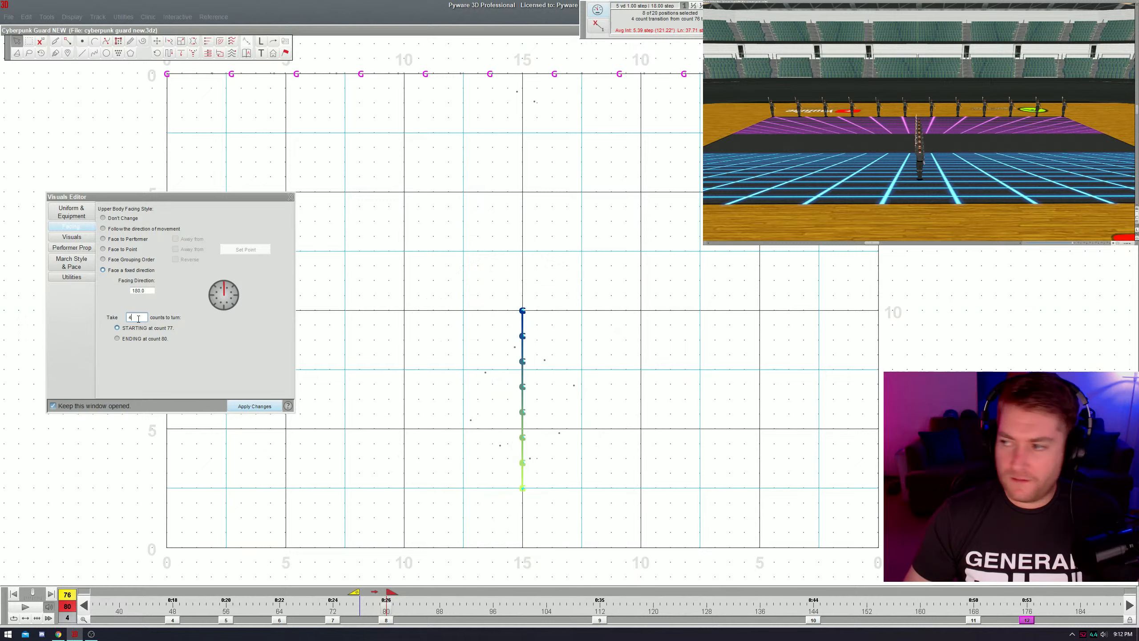
pyautogui.press('space')
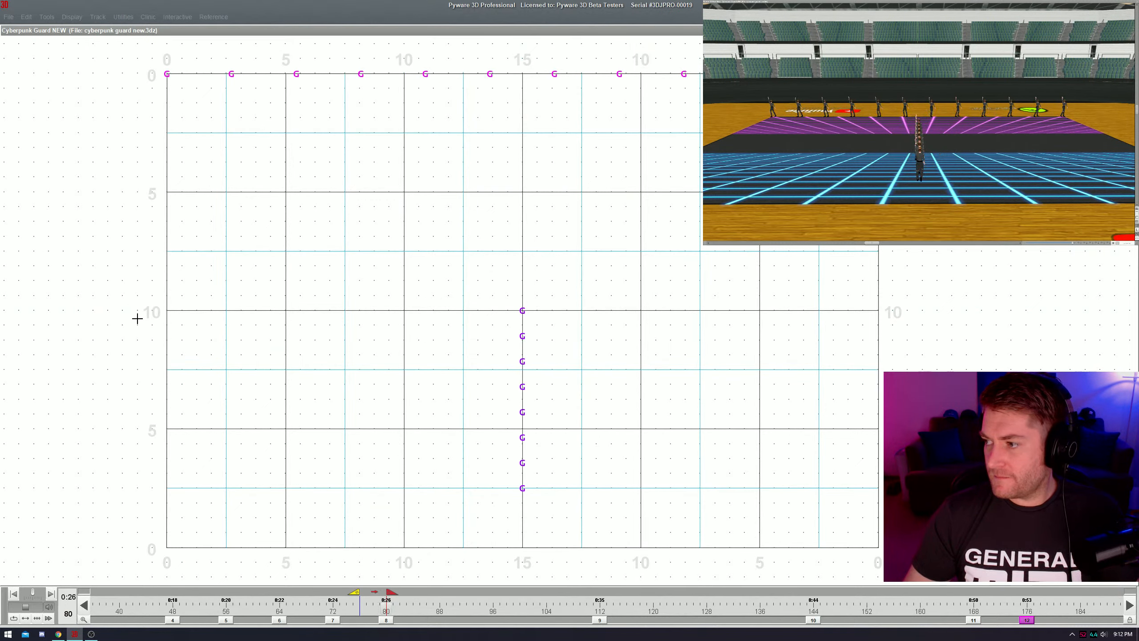
pyautogui.press('space')
# - Play back the stretch from count 72 to 90
pyautogui.press('space')
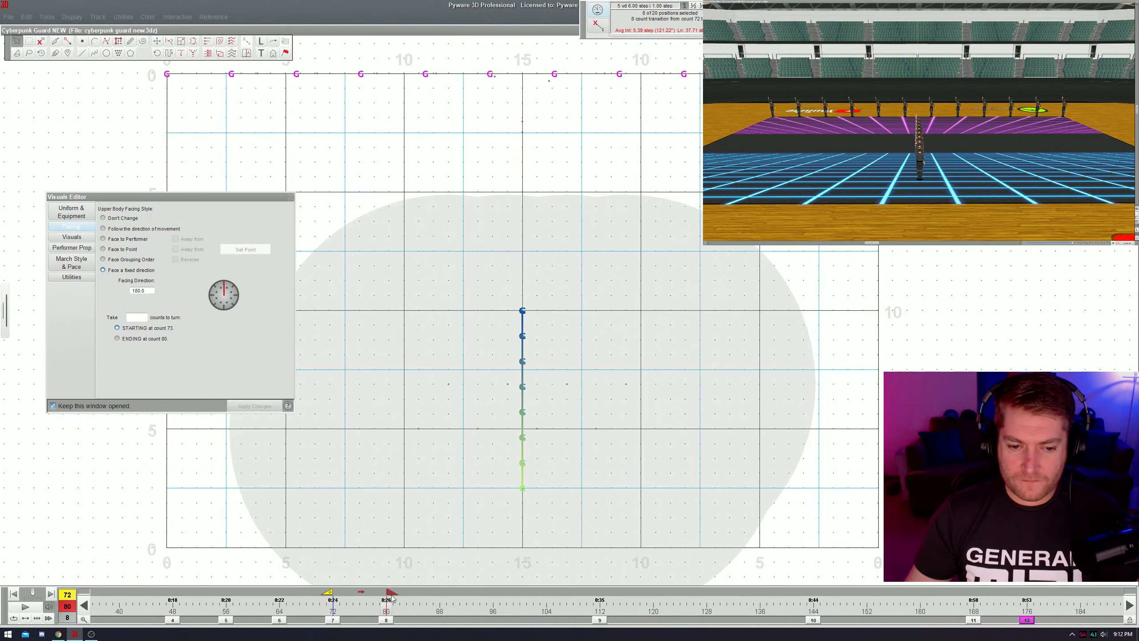
pyautogui.press('space')
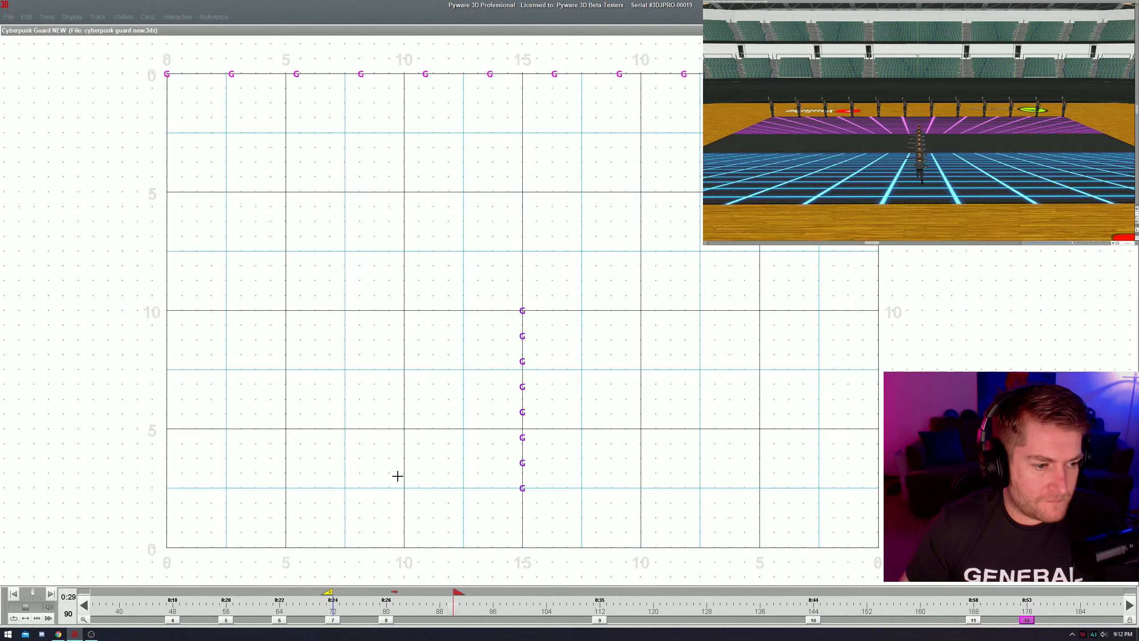
pyautogui.press('space')
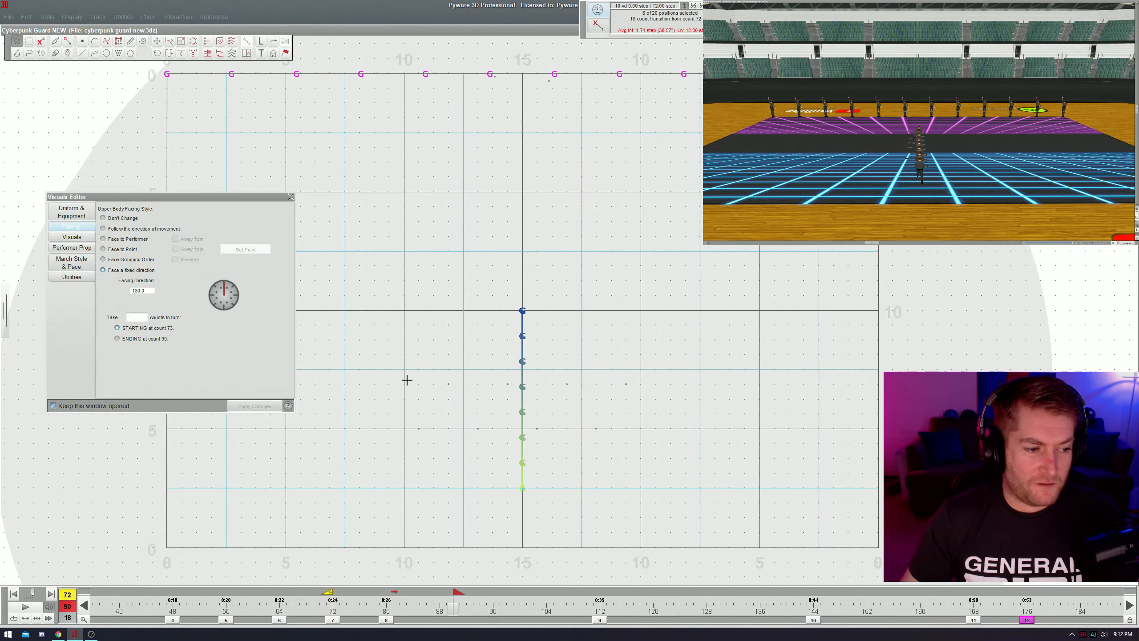
pyautogui.press('space')
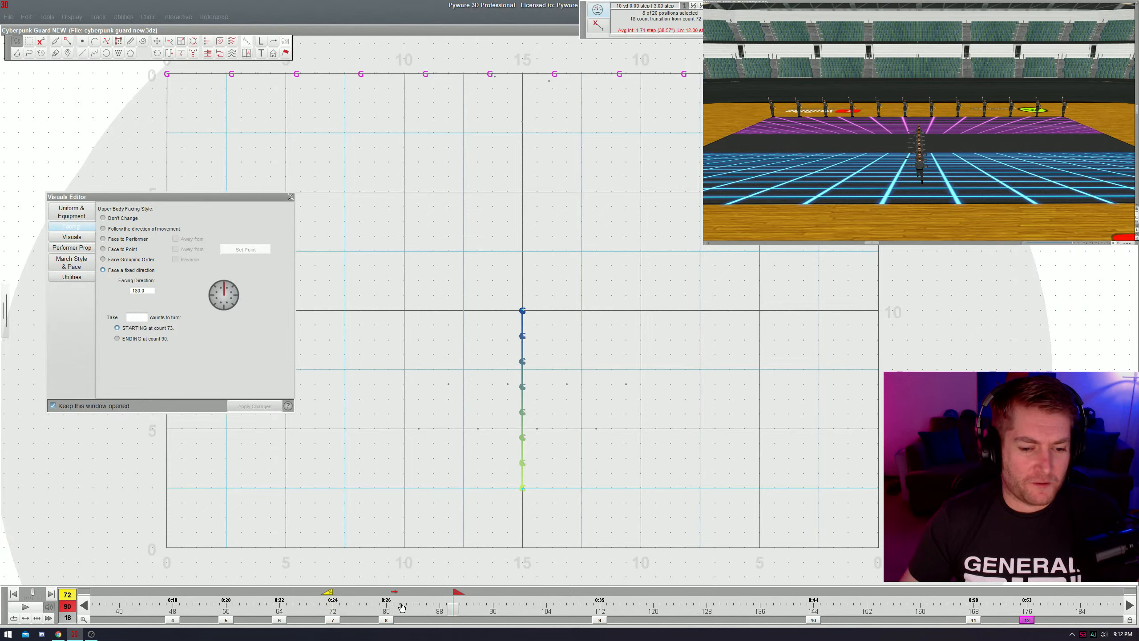
# - Set the working transition to counts 80 to 88 and leave the file of eight deselected
pyautogui.moveTo(407, 608); pyautogui.dragTo(324, 610)
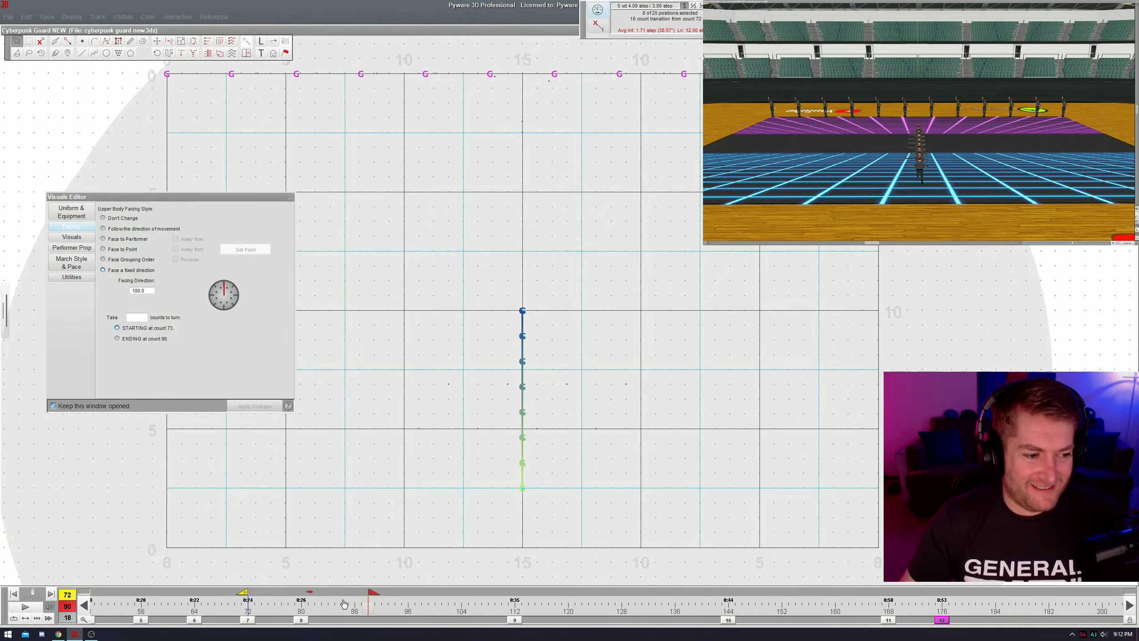
pyautogui.moveTo(248, 603); pyautogui.dragTo(308, 610)
pyautogui.moveTo(372, 591); pyautogui.dragTo(359, 592)
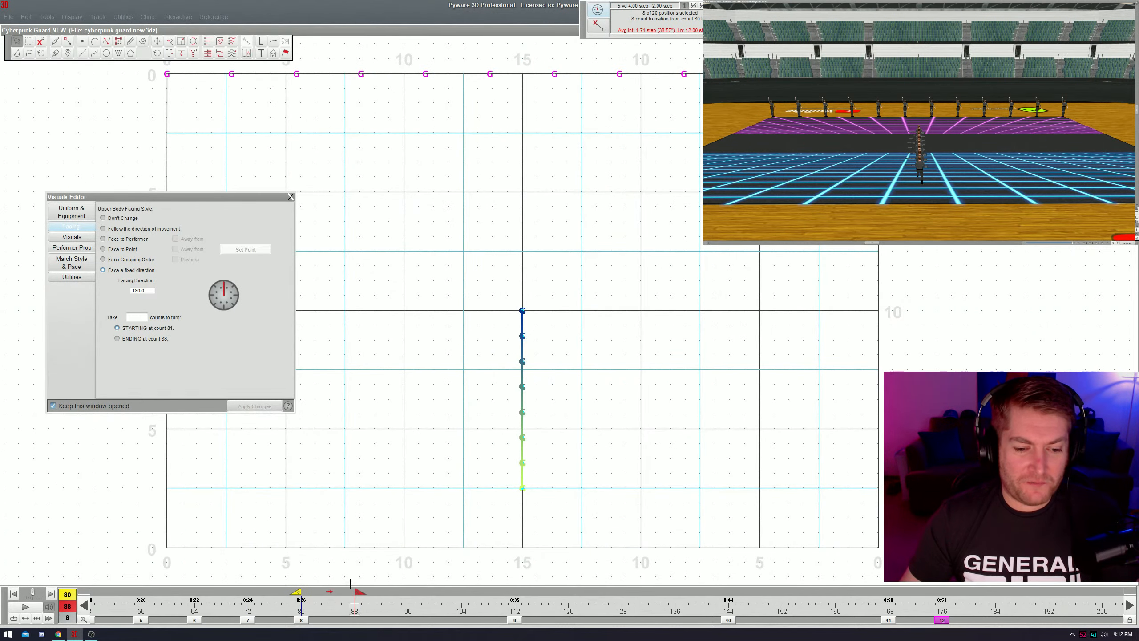
pyautogui.click(350, 583)
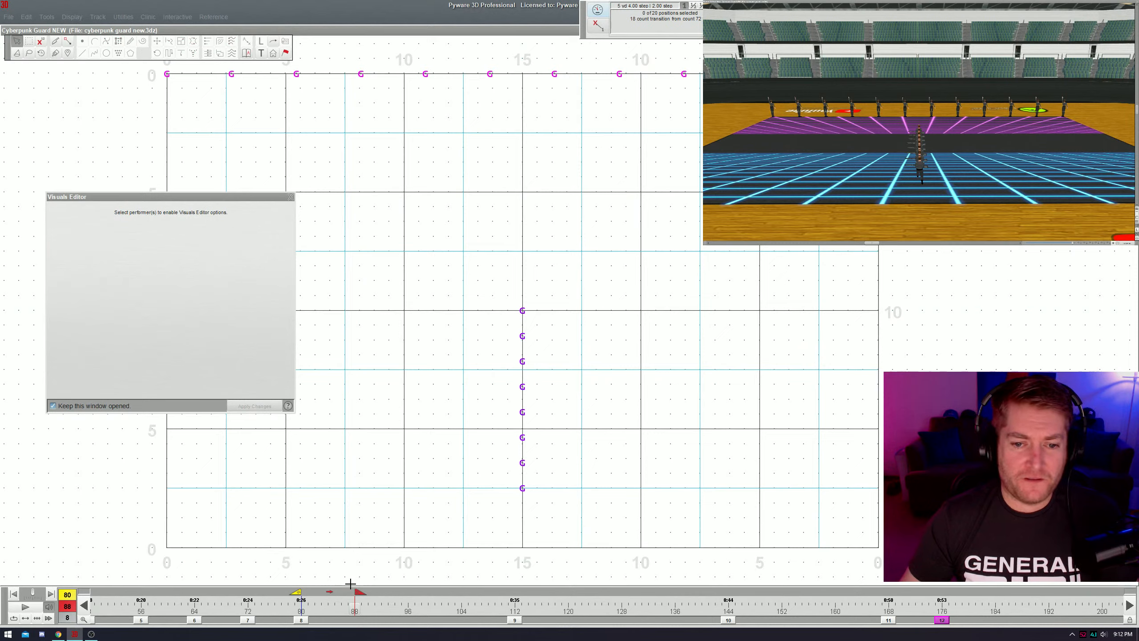
pyautogui.moveTo(486, 277); pyautogui.dragTo(546, 552)
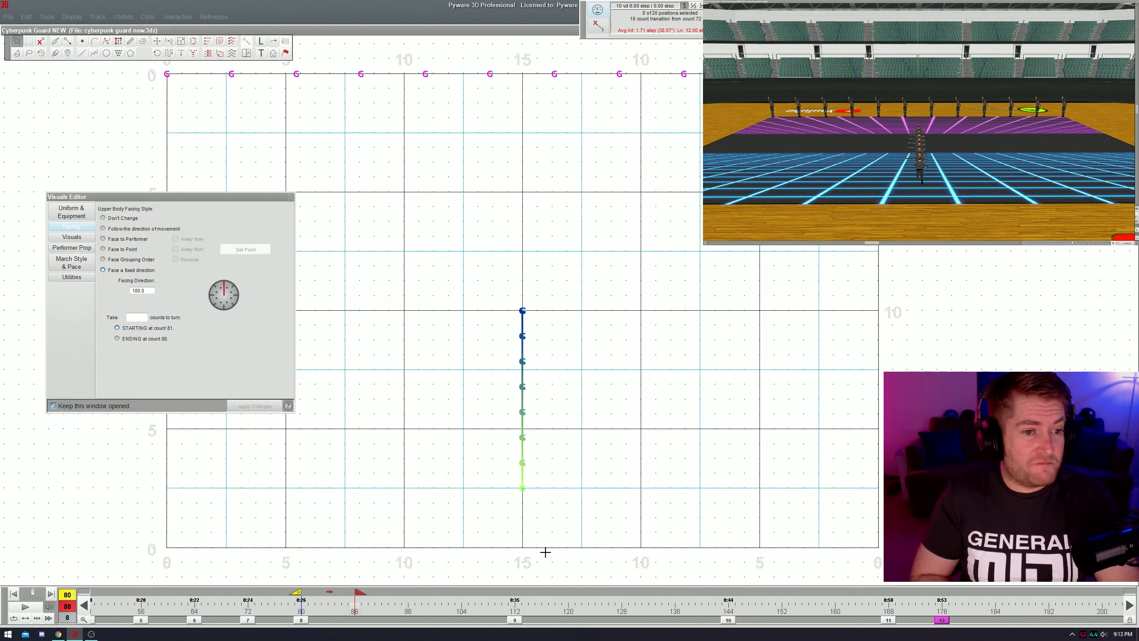
pyautogui.click(542, 365)
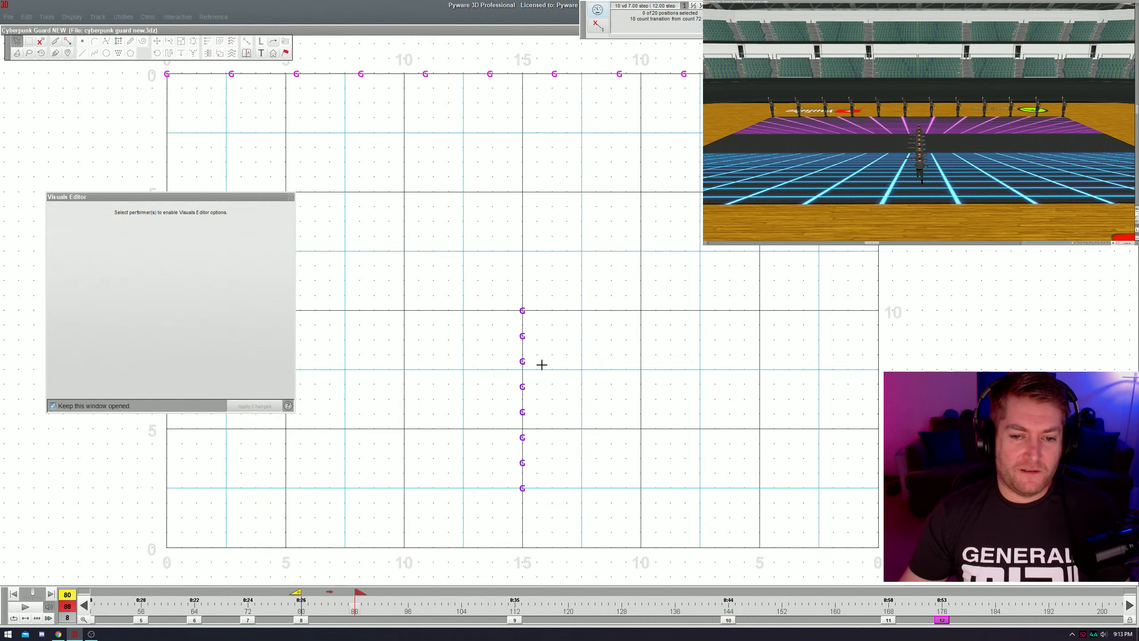
# - Play back counts 80 to 88 with the file of eight selected, and add a page tab at count 88
pyautogui.moveTo(496, 285); pyautogui.dragTo(572, 497)
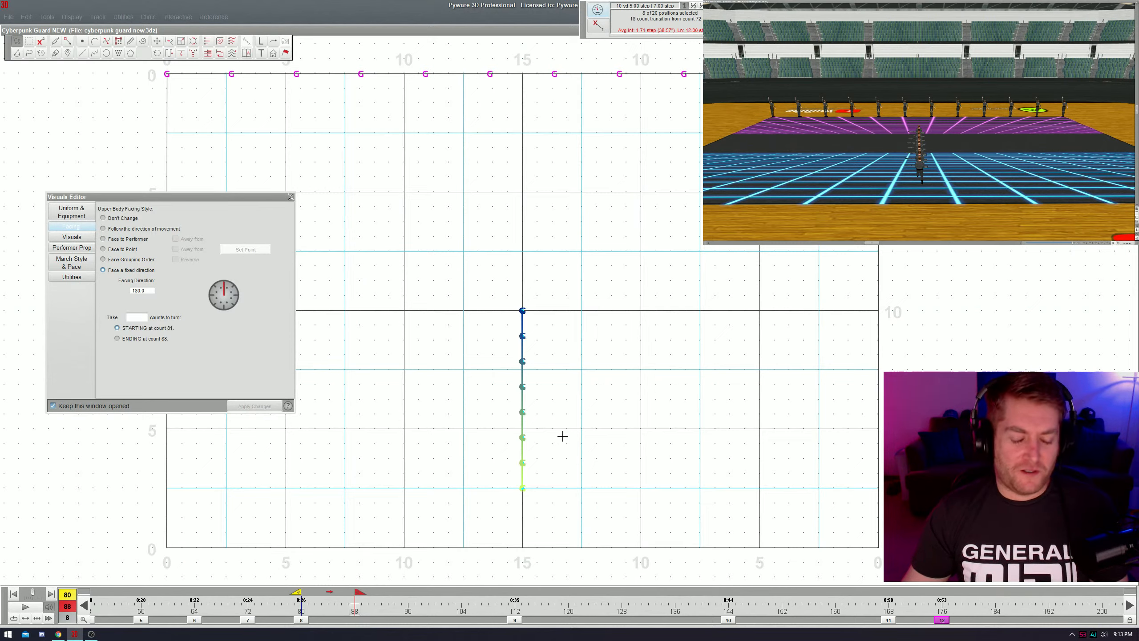
pyautogui.press('space')
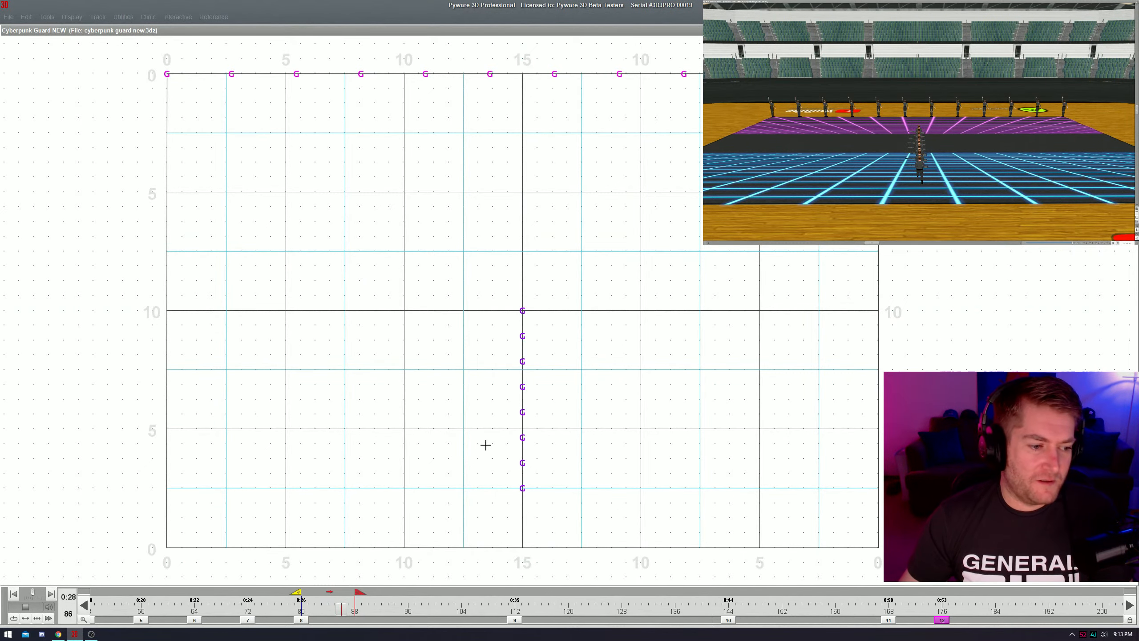
pyautogui.press('space')
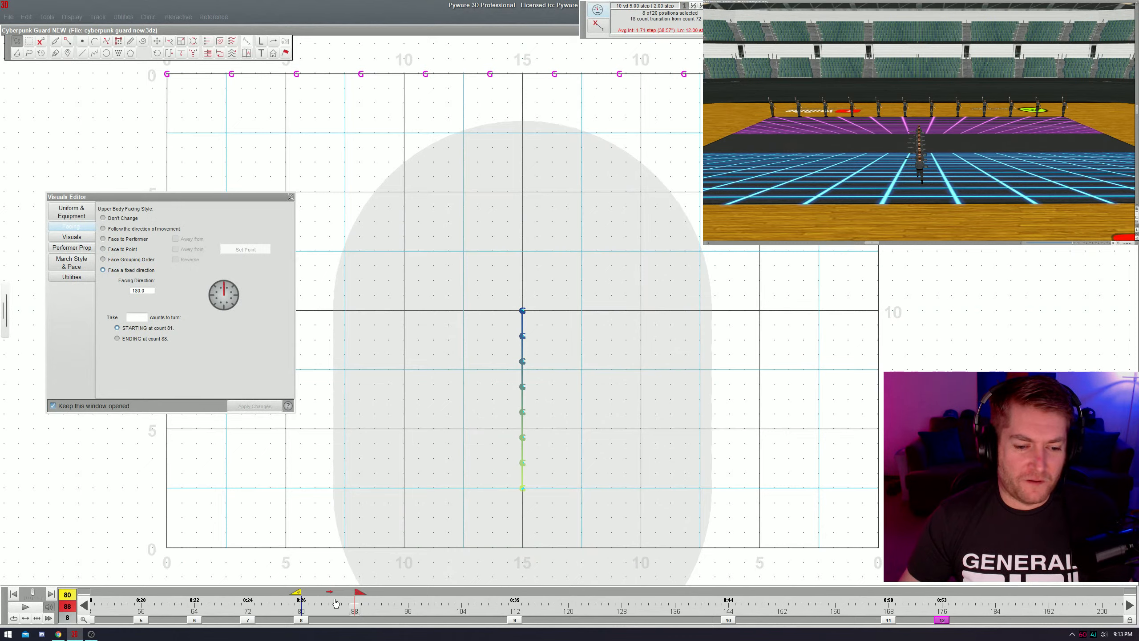
pyautogui.click(362, 626)
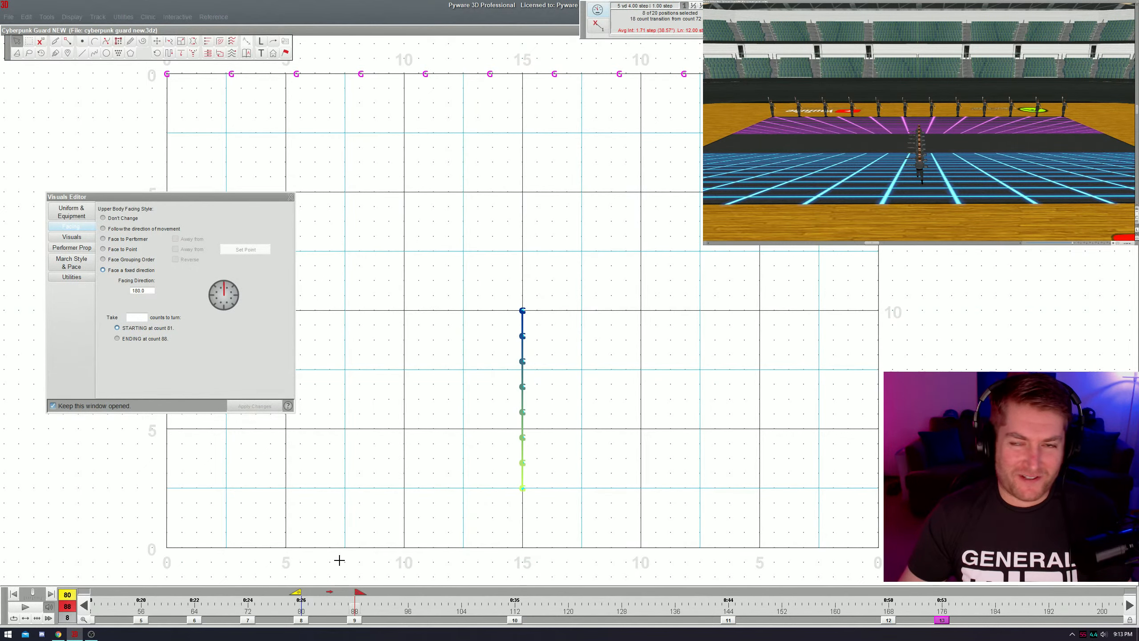
# - Play back the stretch from count 88 to 99 and the one from count 80 to 88
pyautogui.moveTo(335, 611); pyautogui.dragTo(259, 606)
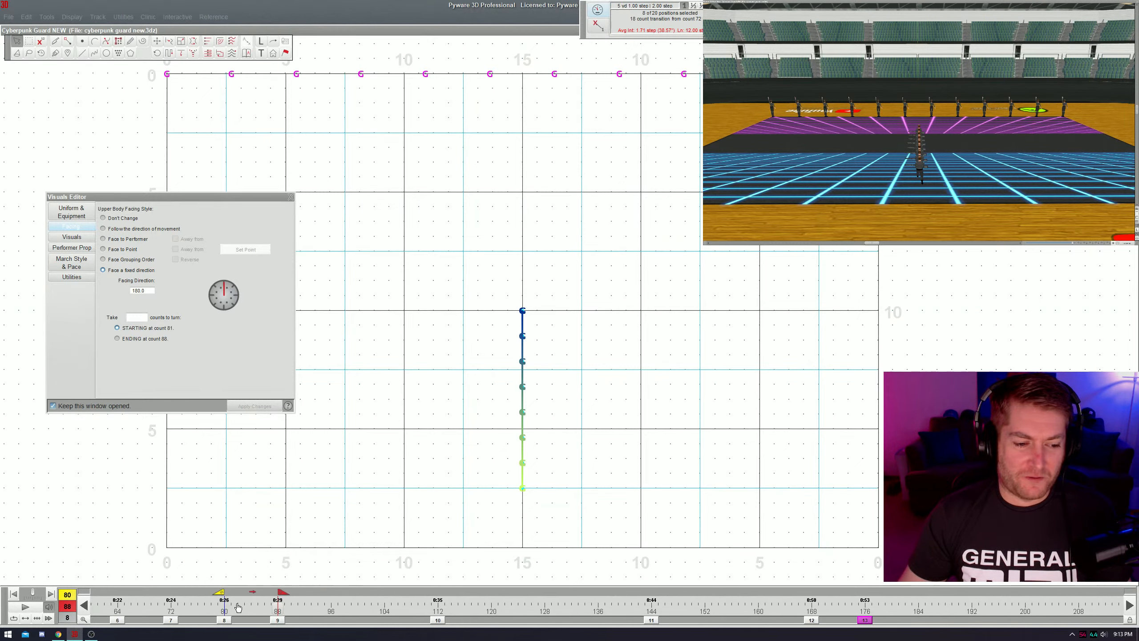
pyautogui.click(338, 603)
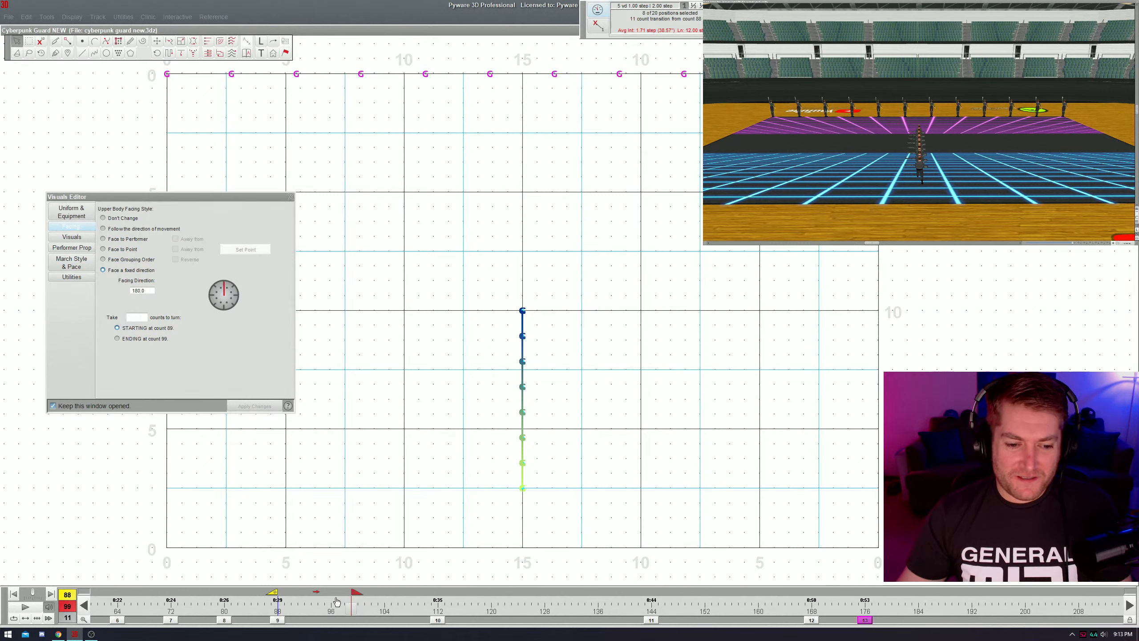
pyautogui.press('space')
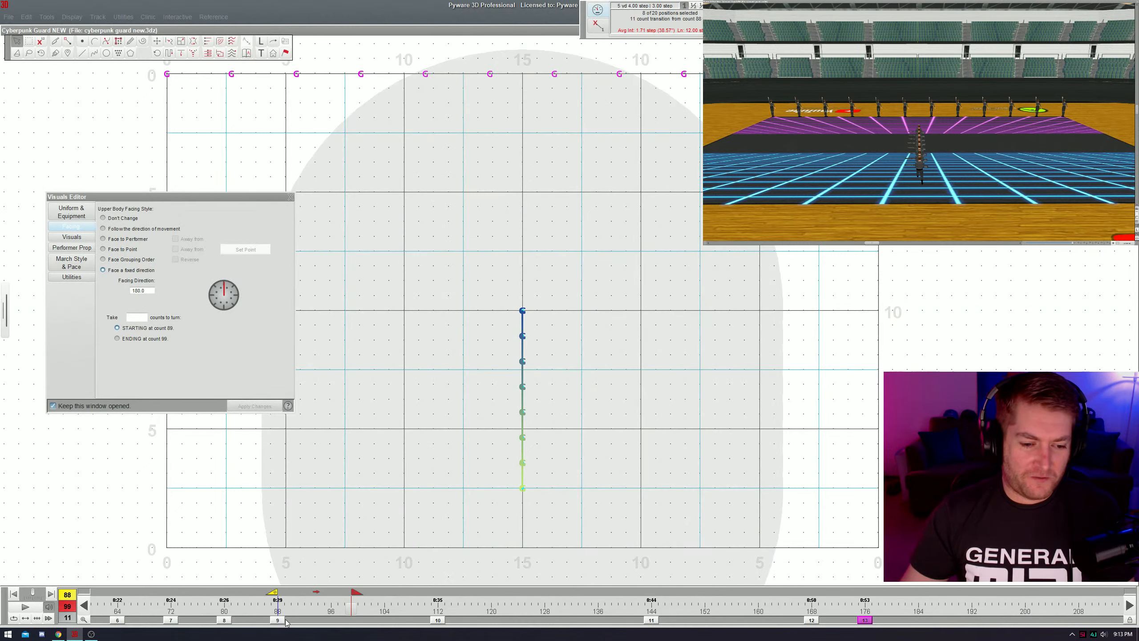
pyautogui.click(285, 620)
pyautogui.press('space')
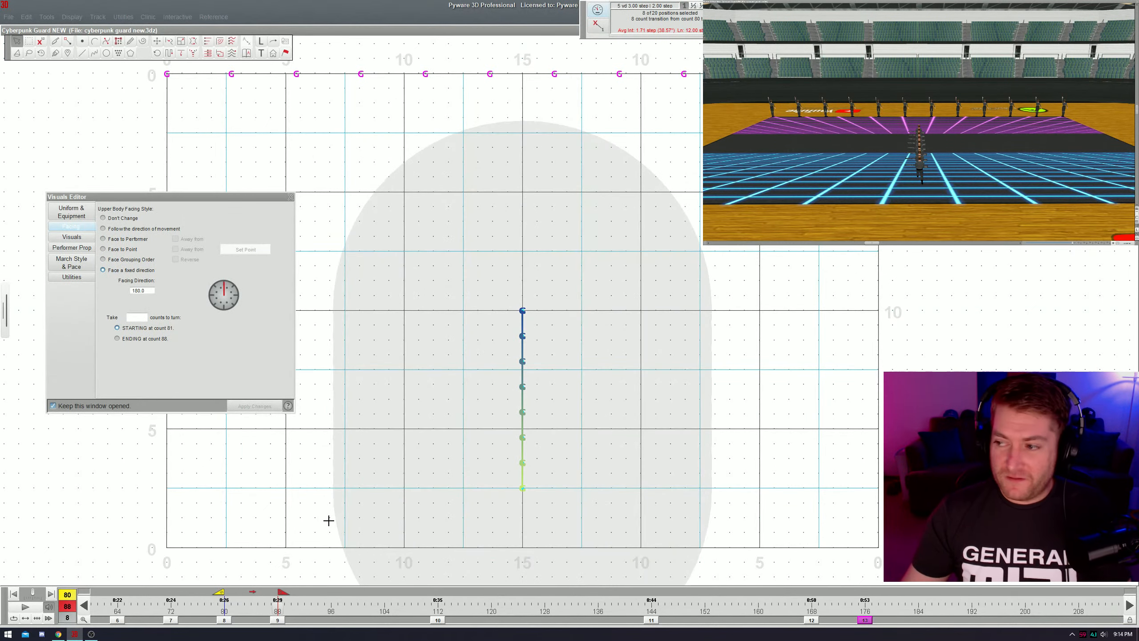
pyautogui.press('space')
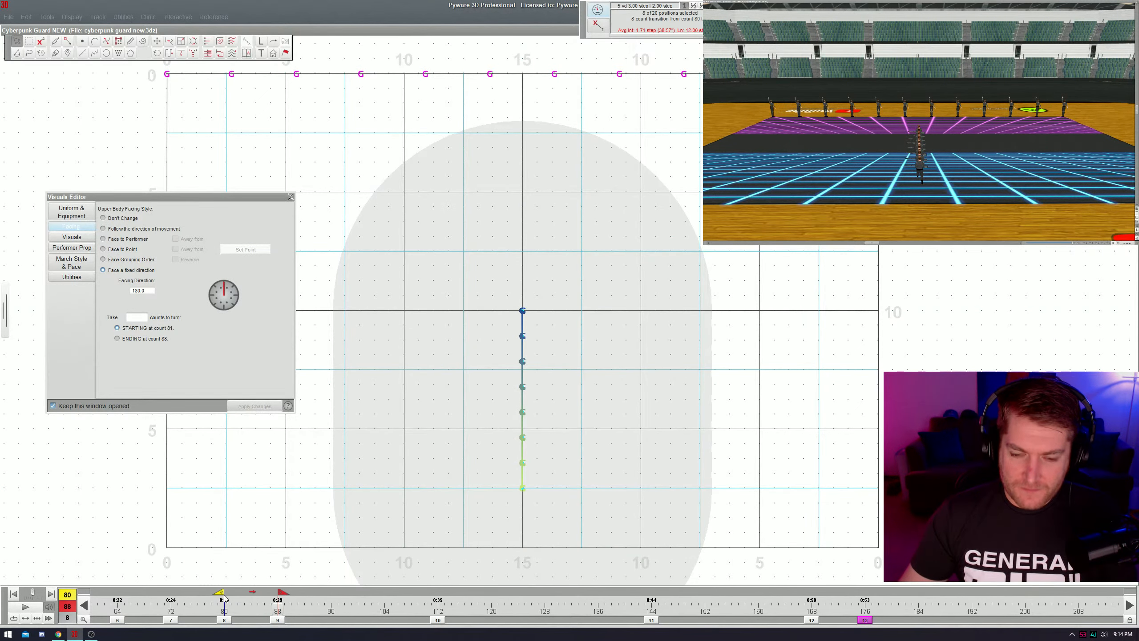
# - Add a page tab at count 84 and return the working transition to counts 80 to 88
pyautogui.click(237, 597)
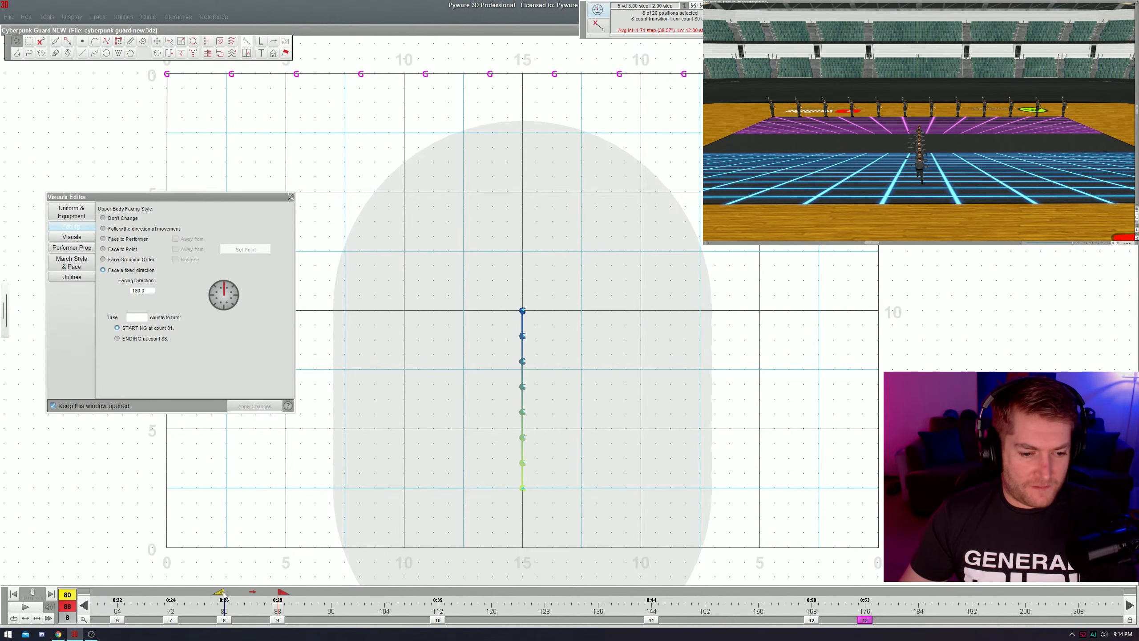
pyautogui.moveTo(222, 591); pyautogui.dragTo(246, 592)
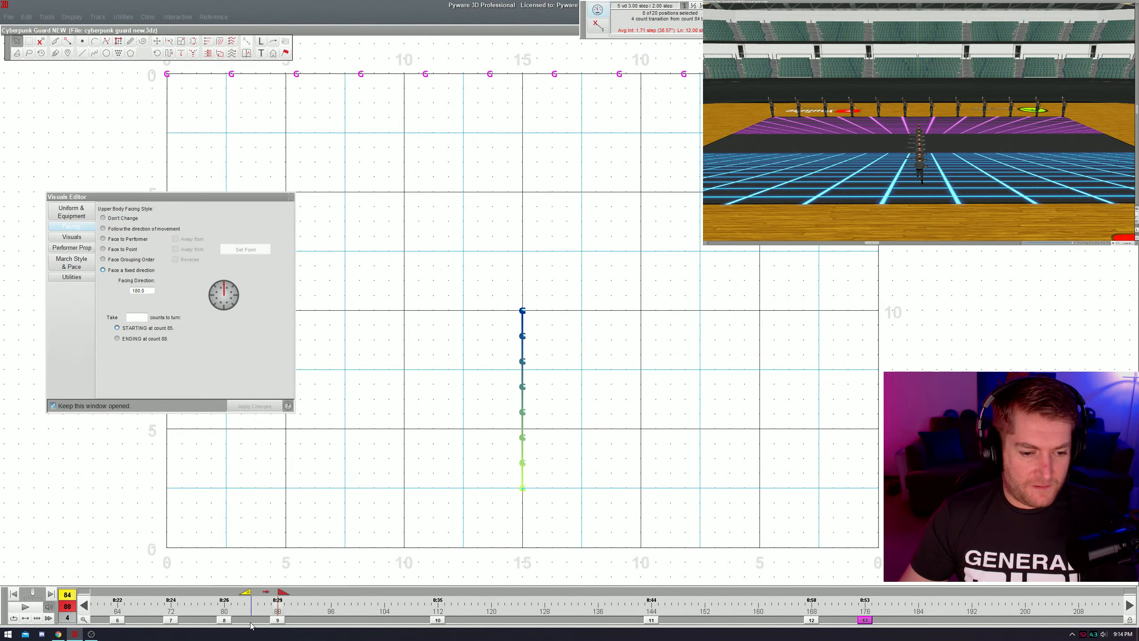
pyautogui.click(250, 622)
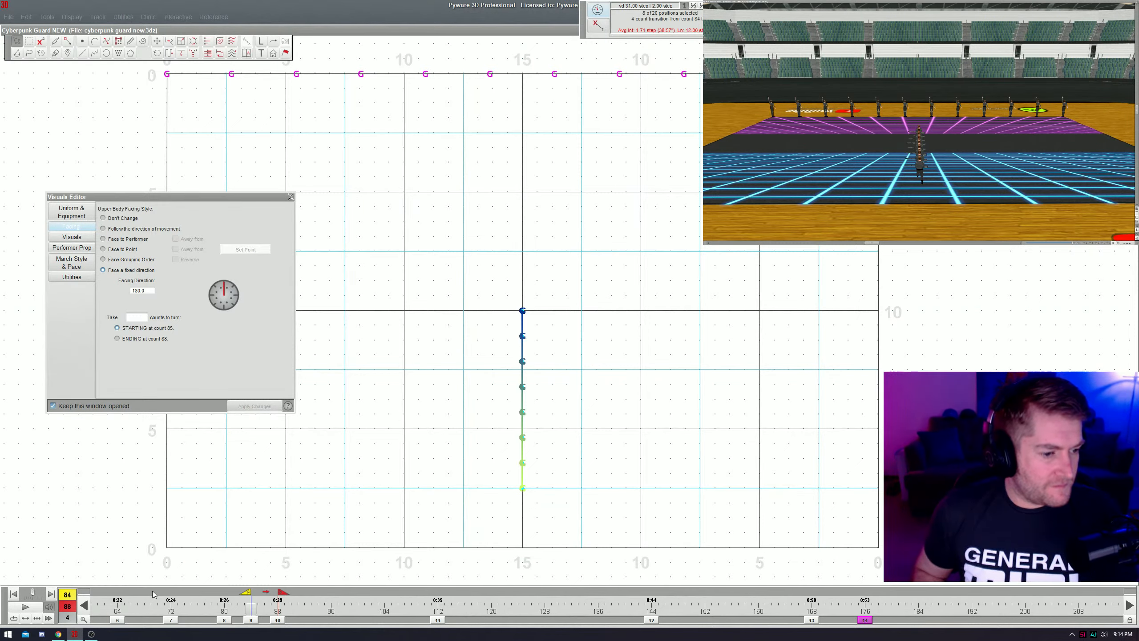
pyautogui.moveTo(247, 592); pyautogui.dragTo(223, 594)
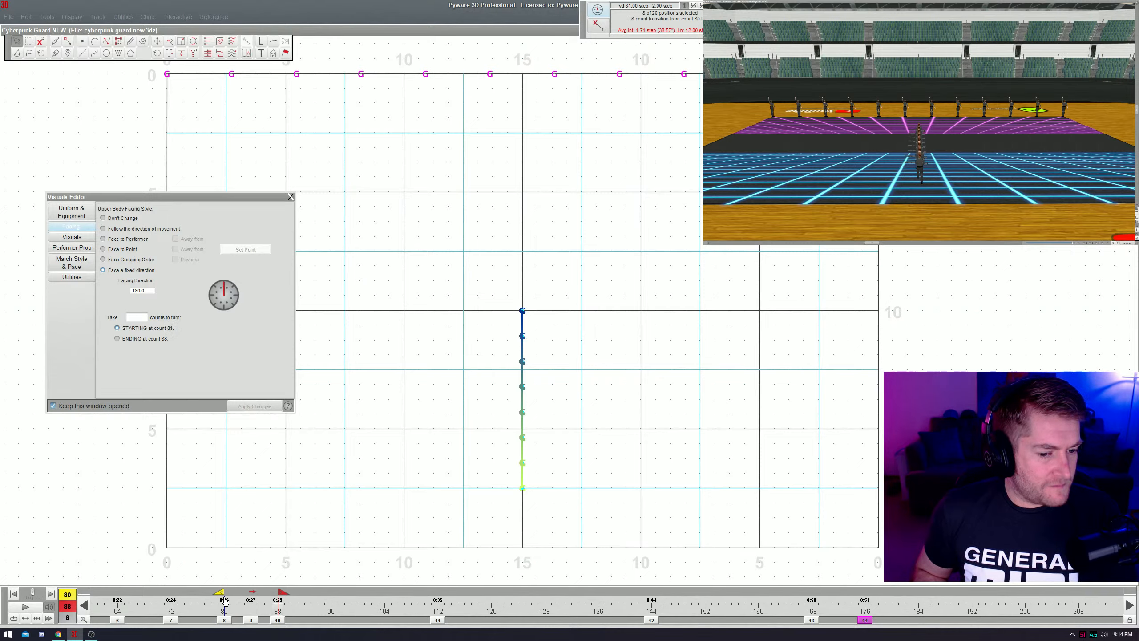
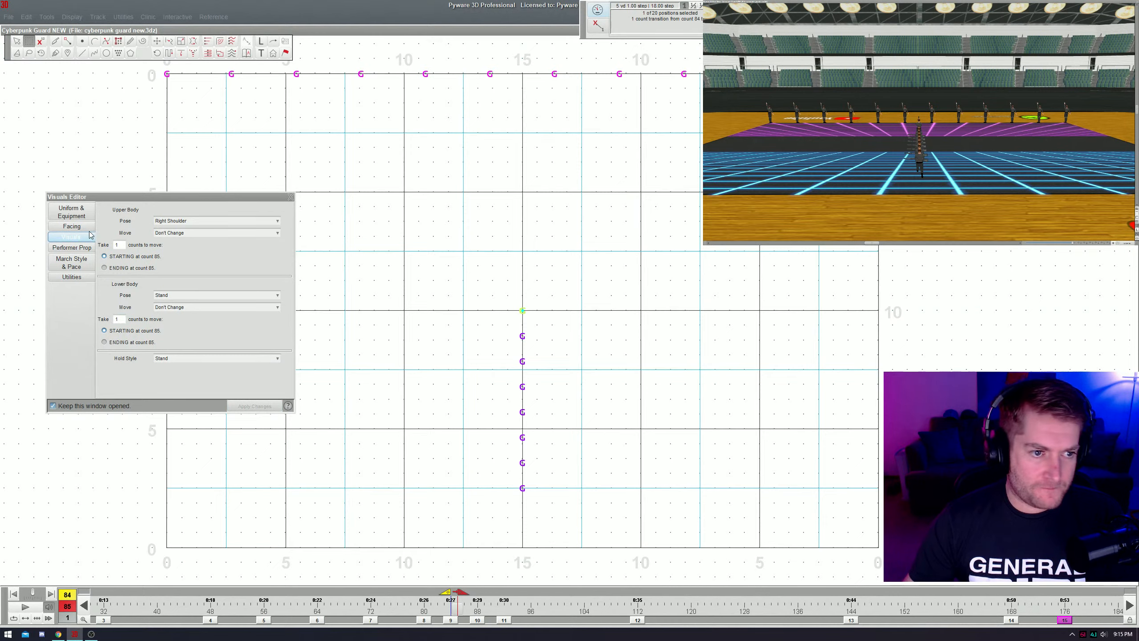
# - For counts 84 to 85, turn the performer at the upper end of the file to a fixed facing of 0.0 over 1 count and play it back
pyautogui.press('space')
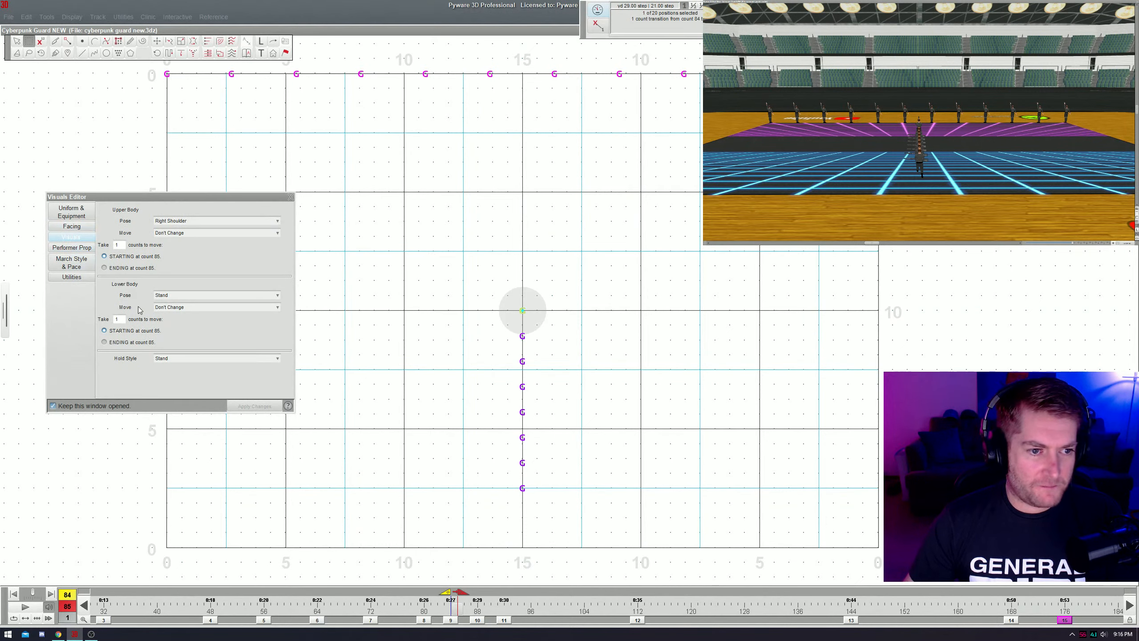
pyautogui.click(72, 227)
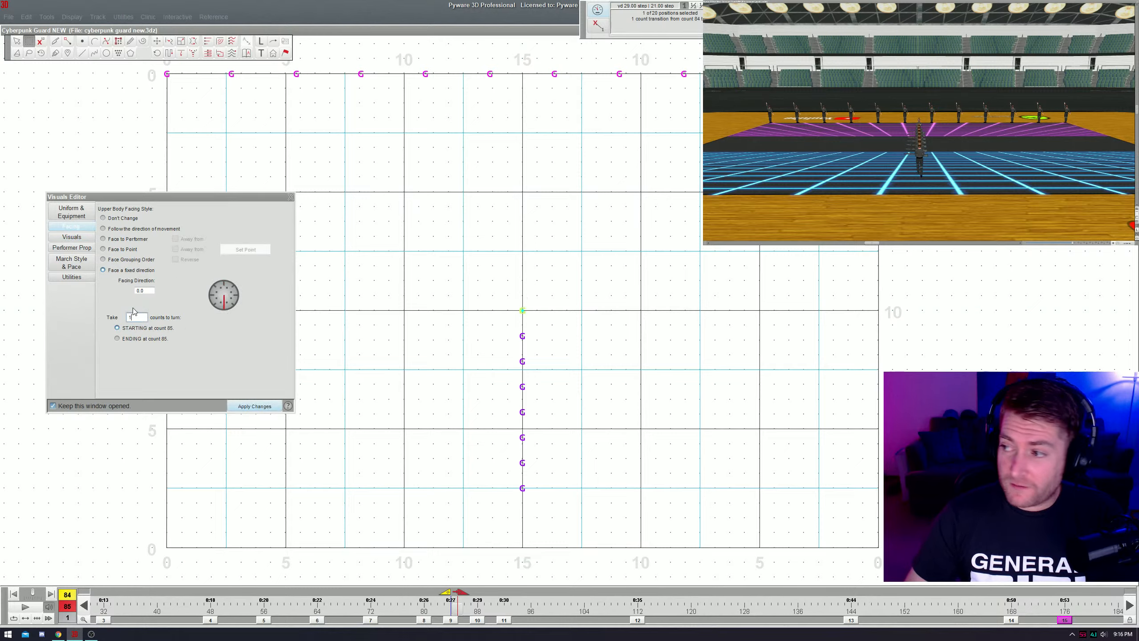
pyautogui.press('space')
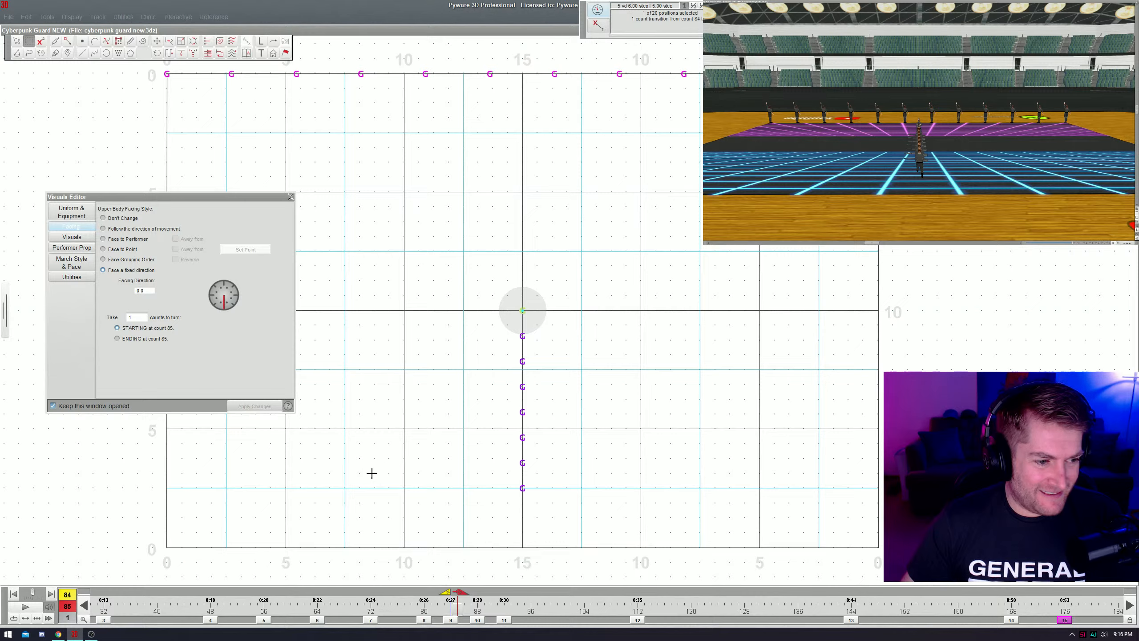
pyautogui.press('space')
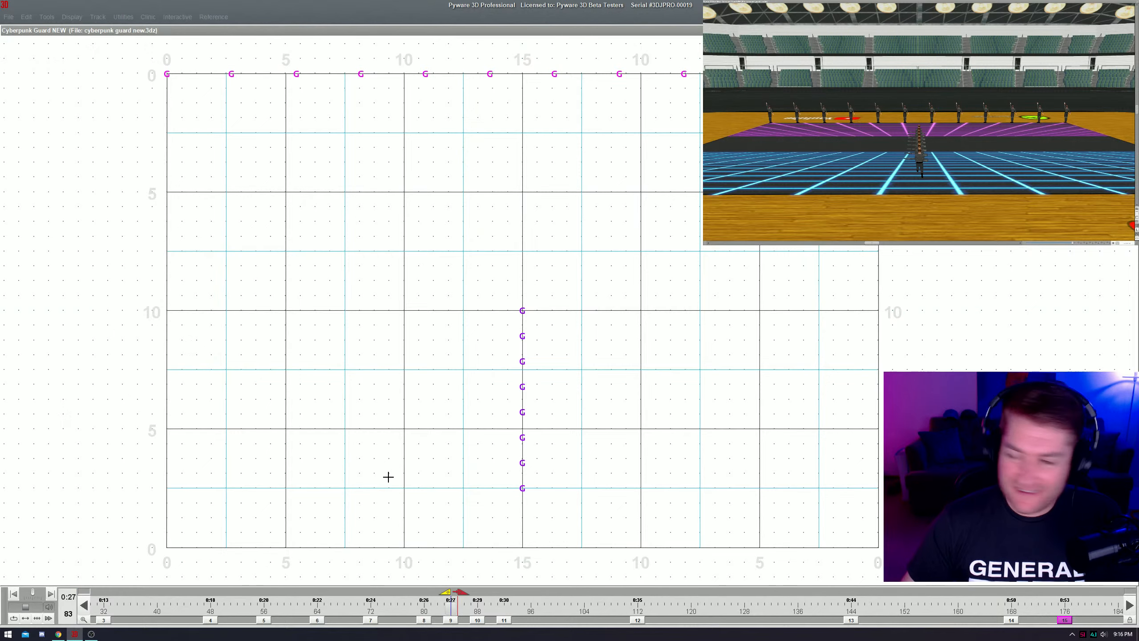
pyautogui.press('space')
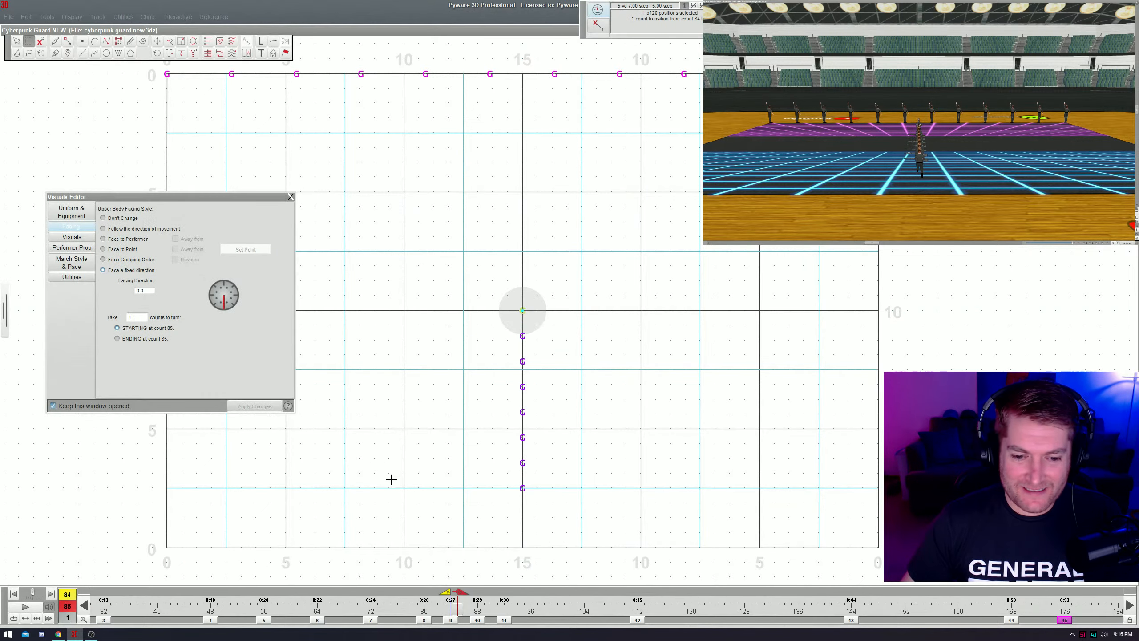
pyautogui.moveTo(461, 592); pyautogui.dragTo(521, 593)
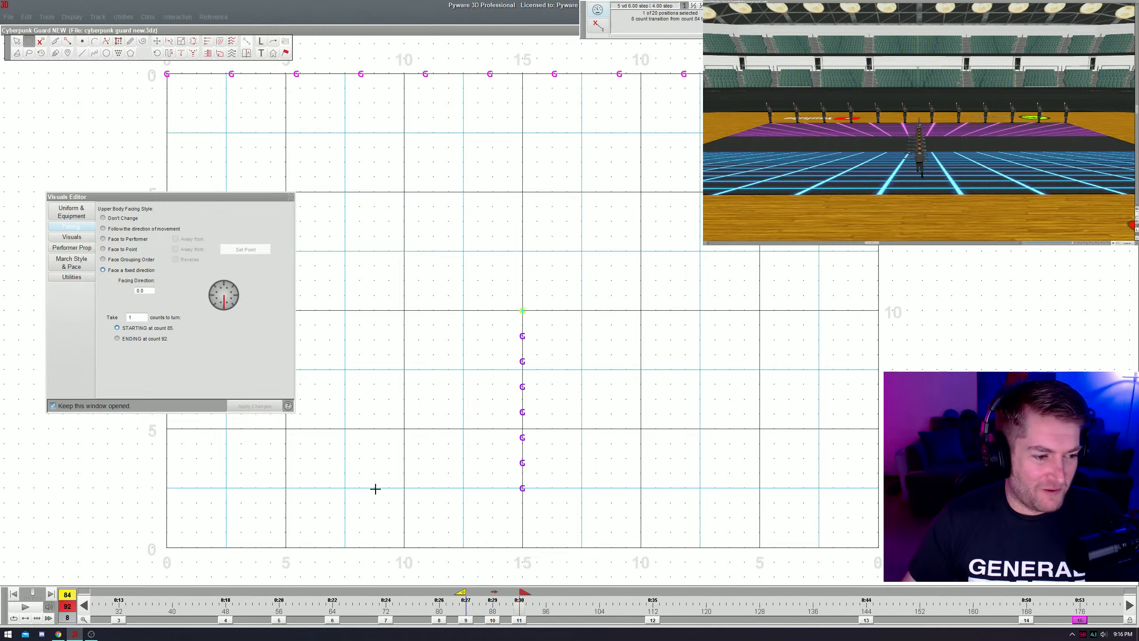
pyautogui.press('Escape')
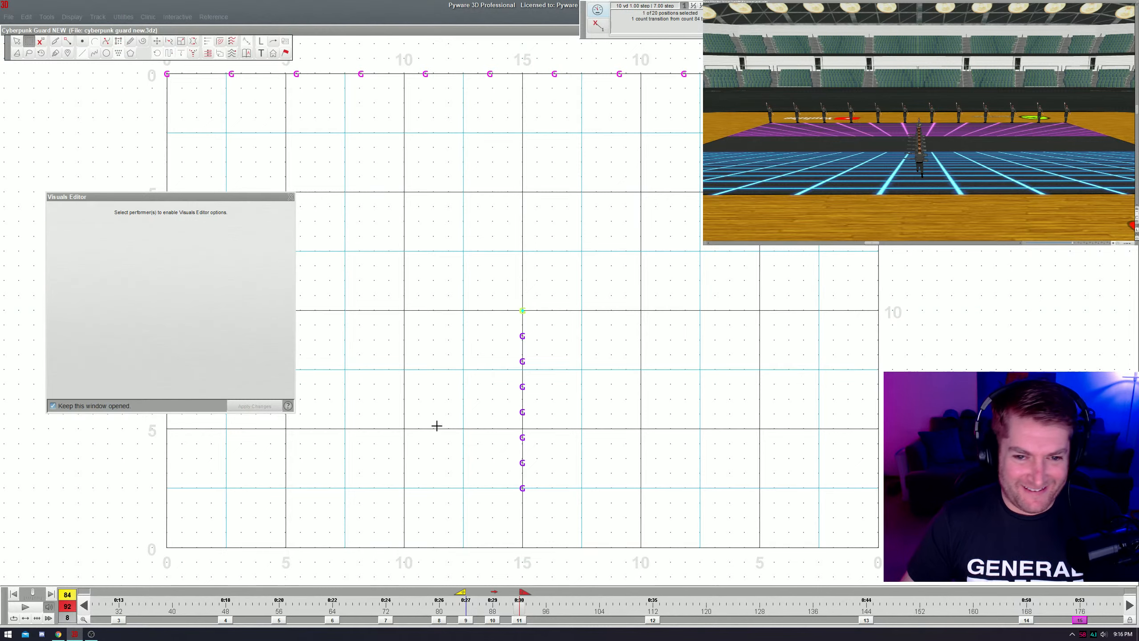
pyautogui.moveTo(507, 293); pyautogui.dragTo(547, 315)
pyautogui.hotkey('ctrl', 'v')
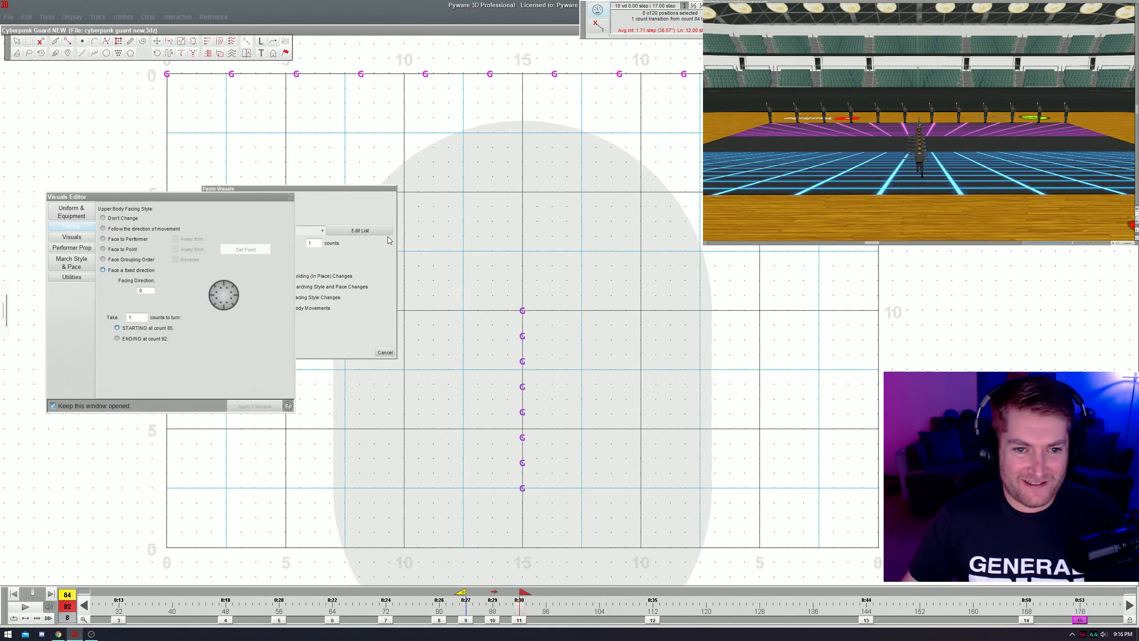
pyautogui.click(414, 174)
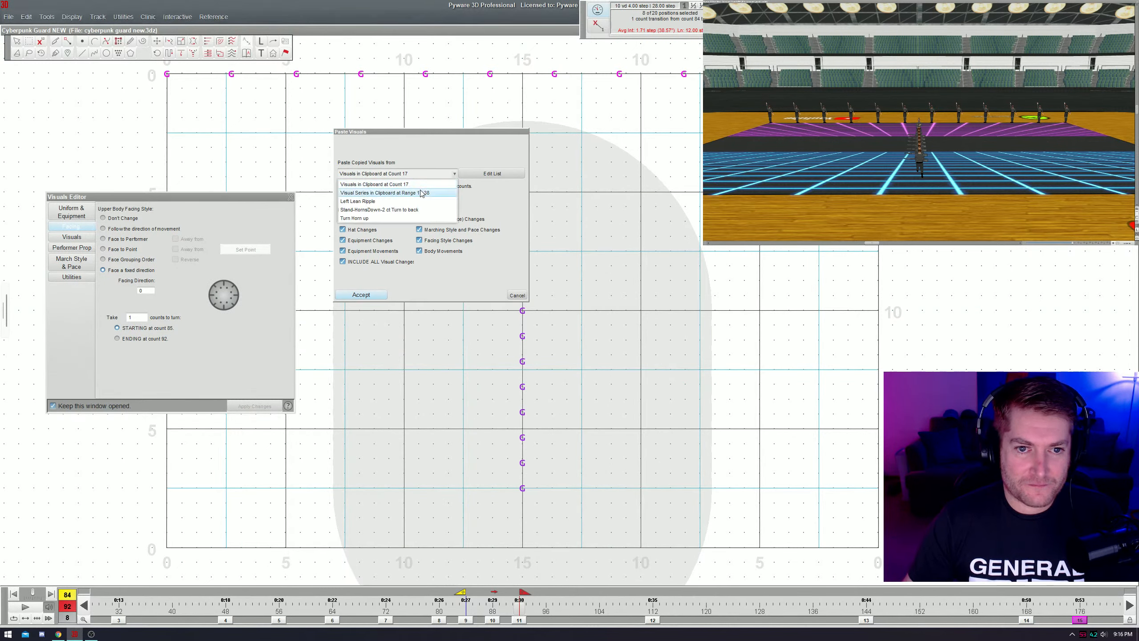
pyautogui.click(422, 193)
pyautogui.click(451, 174)
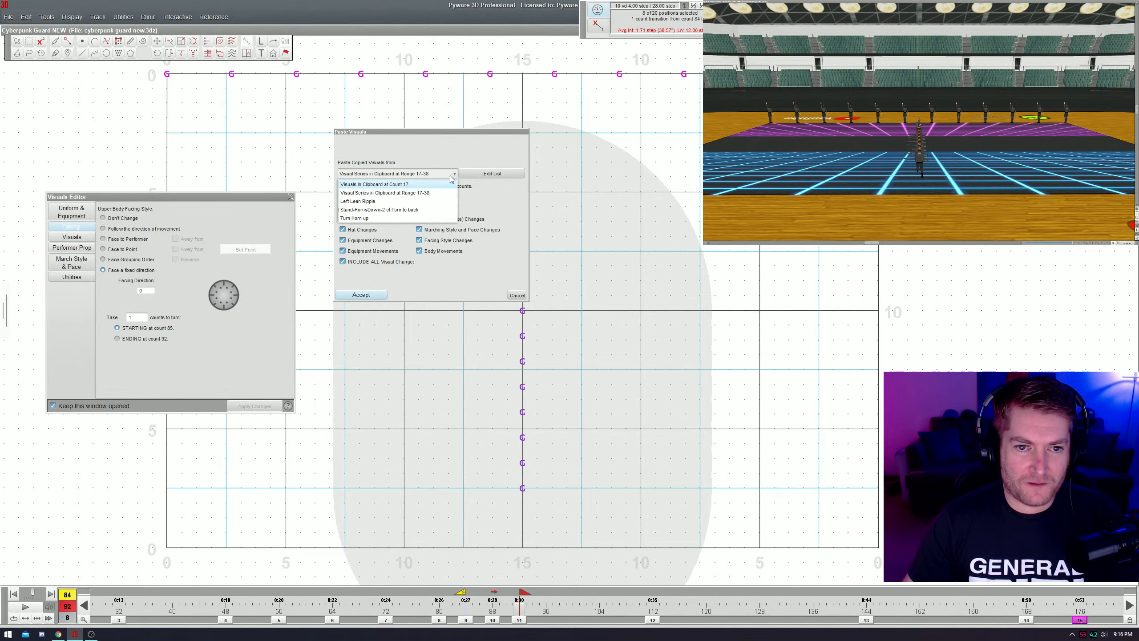
pyautogui.press('Escape')
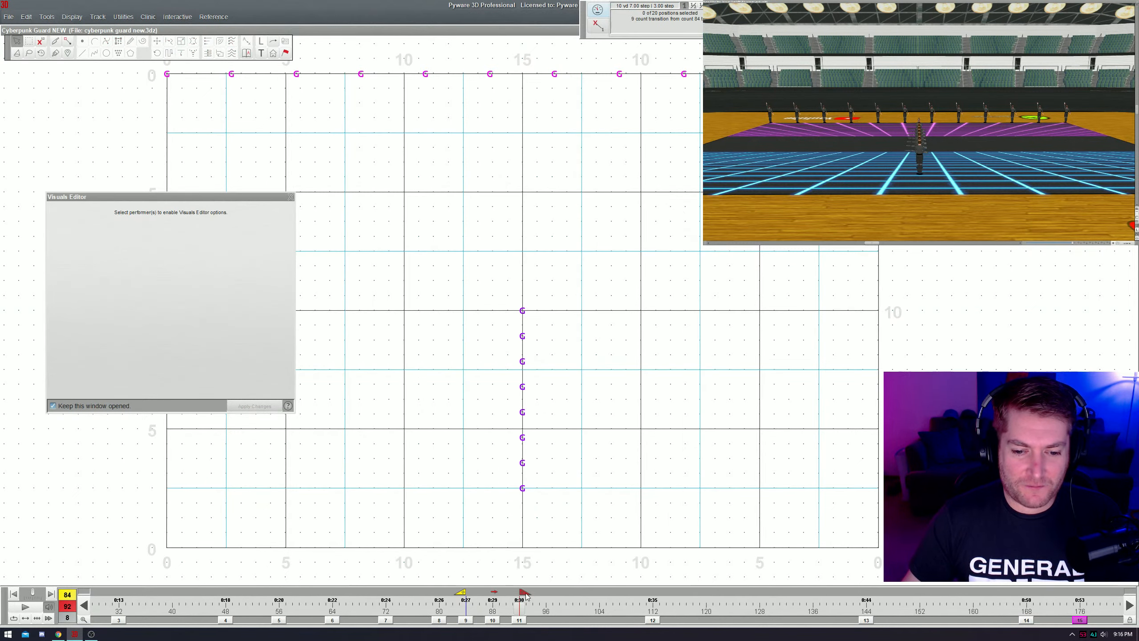
# - Copy the count 85 visuals of the file's uppermost performer and set the working transition to counts 84 to 92
pyautogui.moveTo(519, 601); pyautogui.dragTo(474, 610)
pyautogui.click(521, 314)
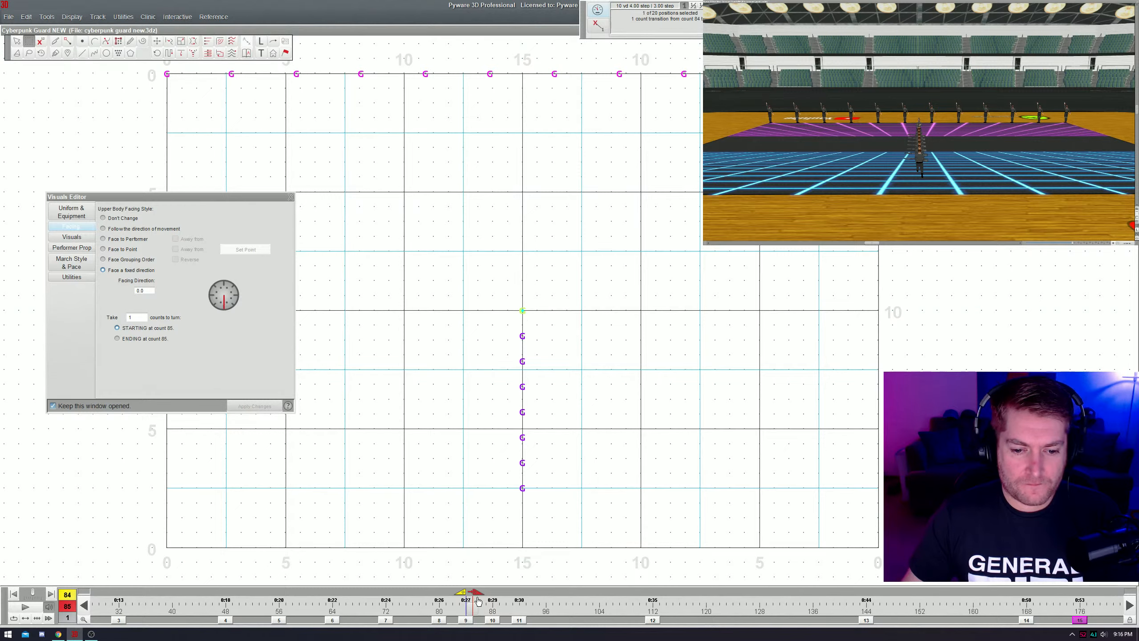
pyautogui.moveTo(477, 602); pyautogui.dragTo(523, 605)
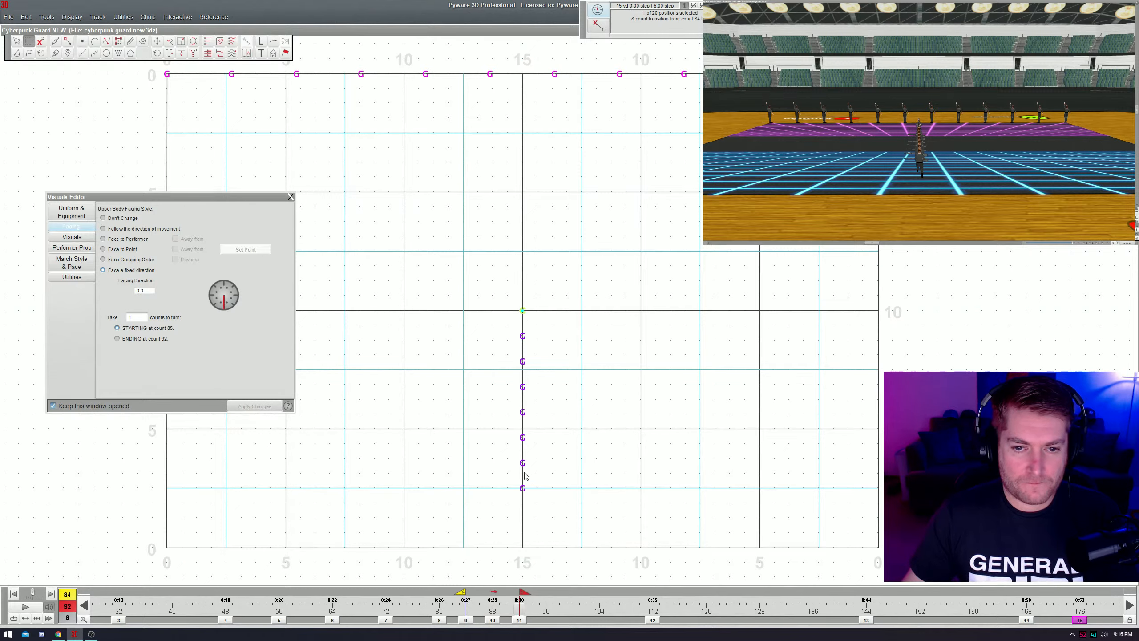
# - Set up Paste Visuals for the file of eight from the count 85 clipboard entry, sequenced every 1 count
pyautogui.moveTo(516, 262); pyautogui.dragTo(561, 496)
pyautogui.hotkey('ctrl', 'v')
pyautogui.click(454, 173)
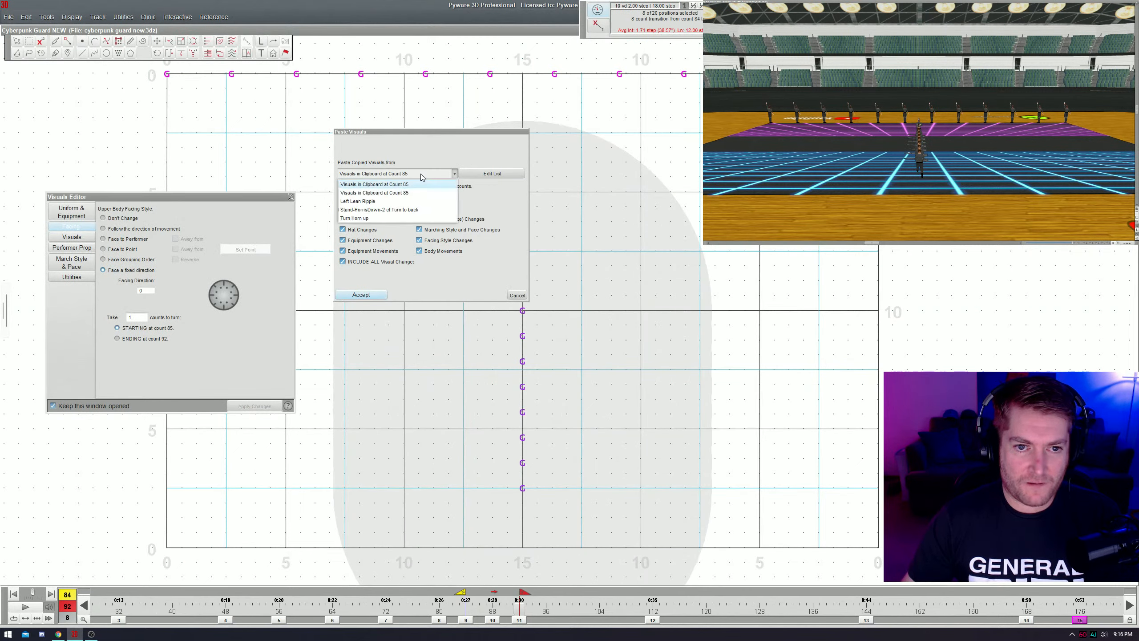
pyautogui.click(428, 172)
pyautogui.click(409, 174)
pyautogui.click(401, 189)
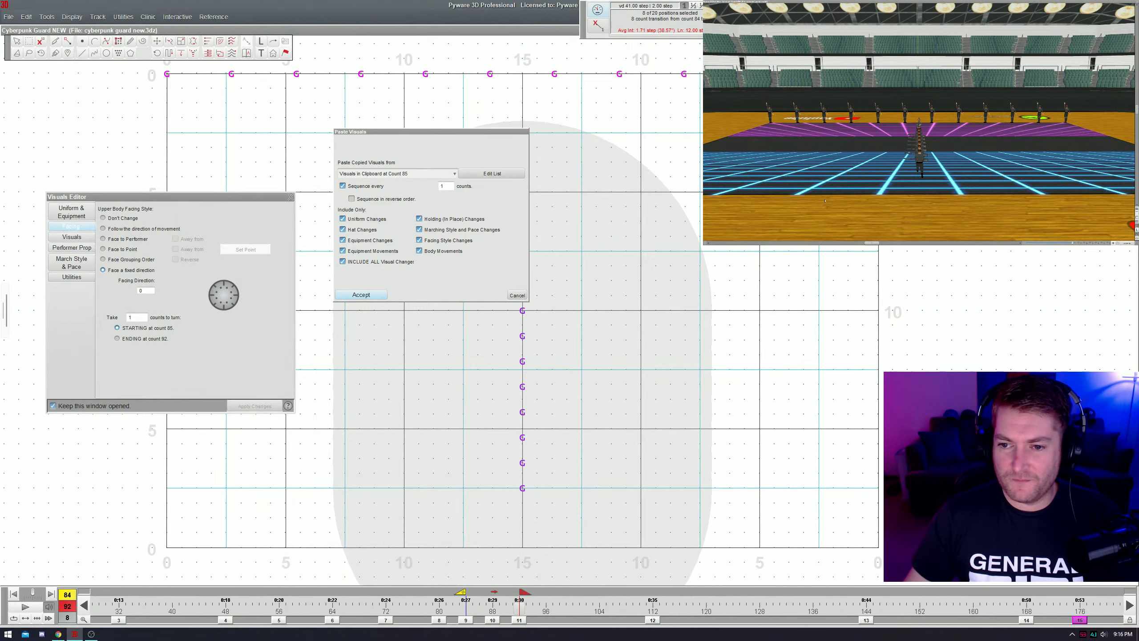
# - Preview the ripple from an angled 3D view and complete the paste with the second count 85 clipboard entry
pyautogui.moveTo(897, 157); pyautogui.dragTo(982, 162)
pyautogui.press('space')
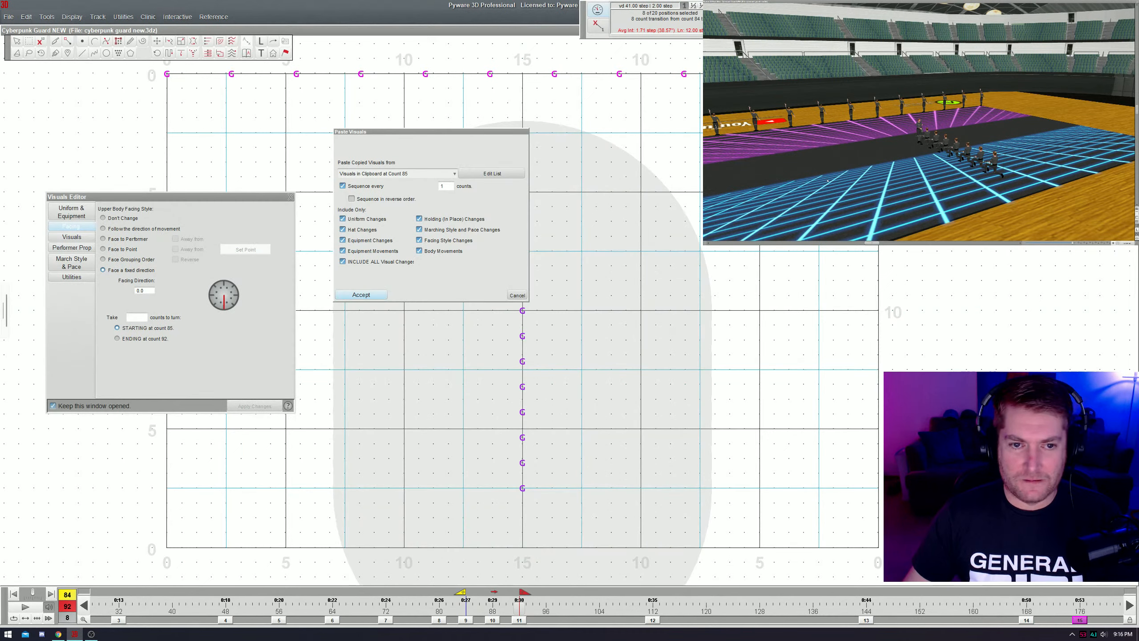
pyautogui.click(395, 174)
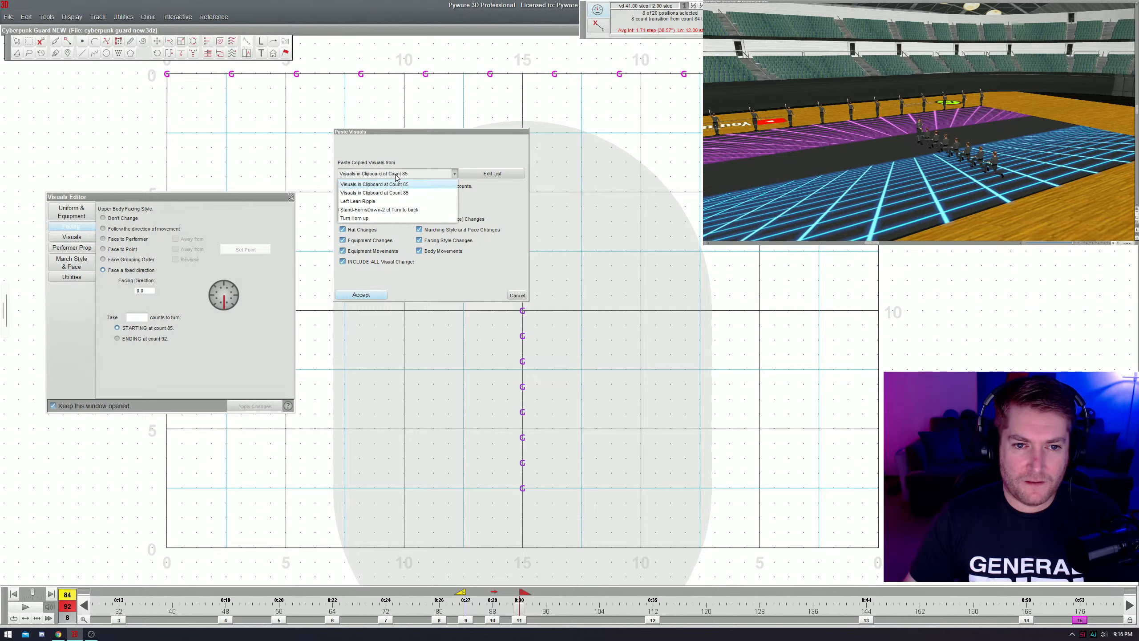
pyautogui.click(392, 192)
pyautogui.press('space')
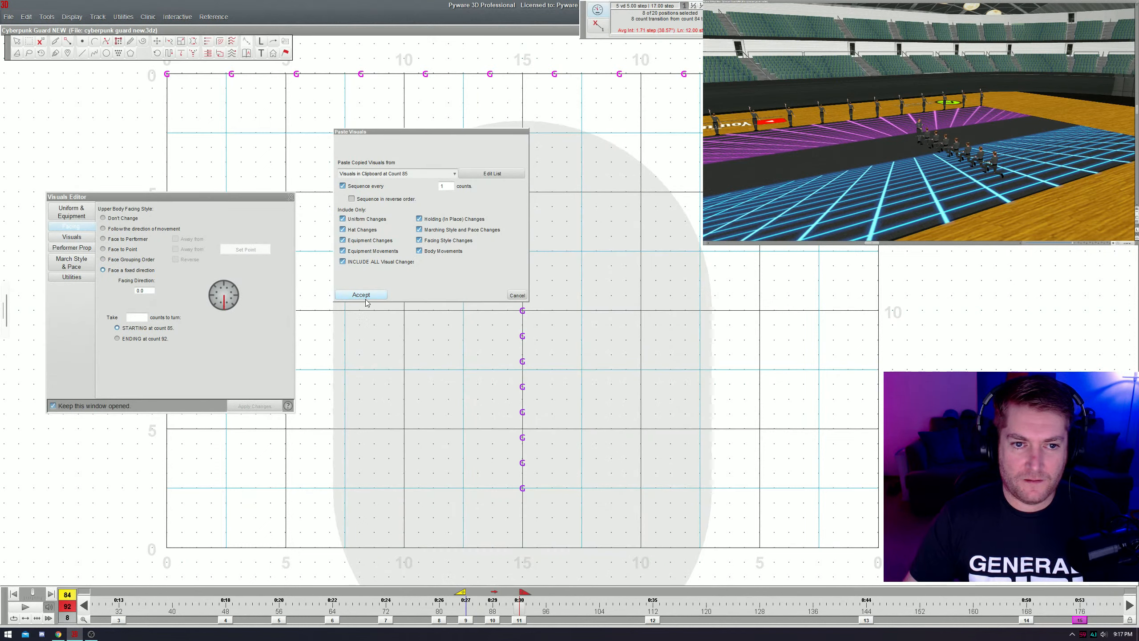
pyautogui.press('space')
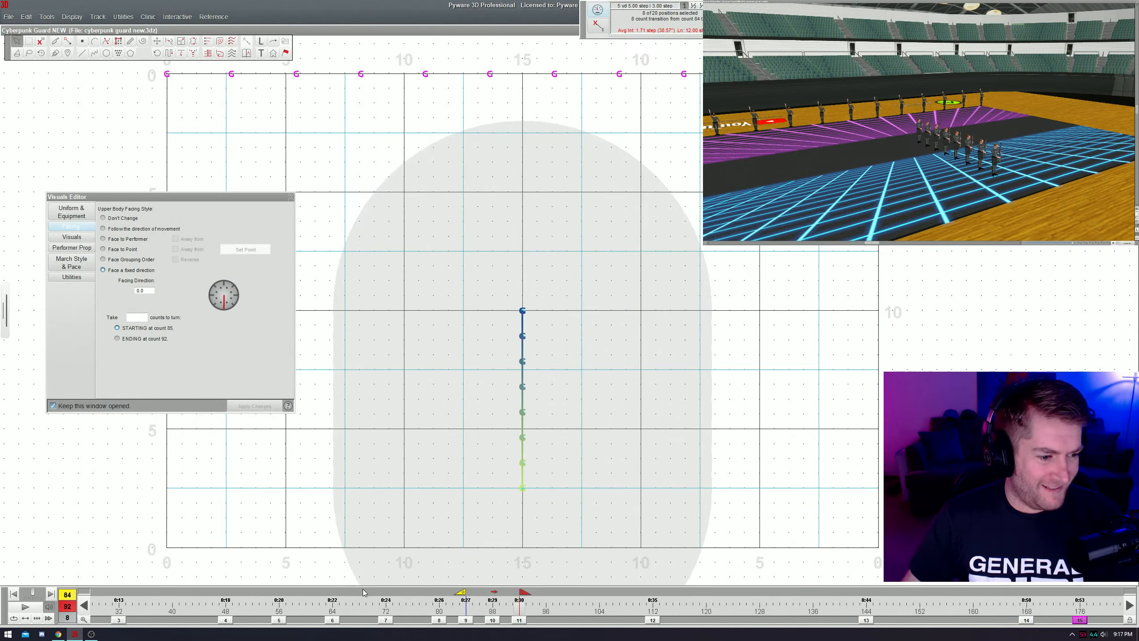
# - Set the working transition to counts 92 to 96 with the file of eight selected
pyautogui.scroll(-4, 364, 601)
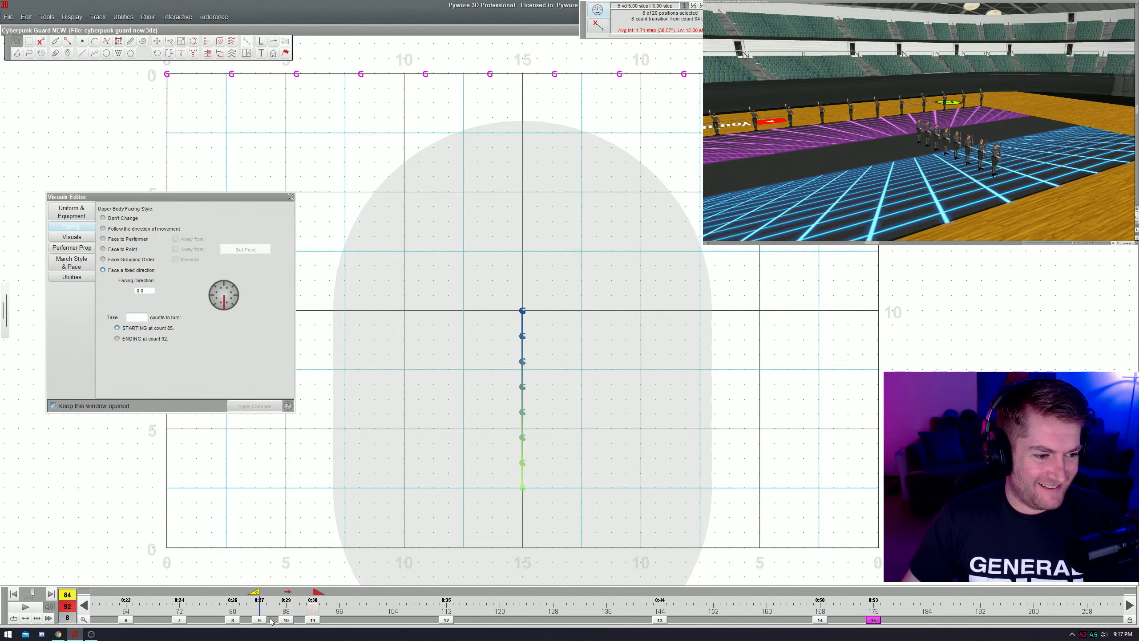
pyautogui.moveTo(300, 610)
pyautogui.mouseDown()
pyautogui.moveTo(265, 611)
pyautogui.moveTo(300, 626)
pyautogui.mouseUp()
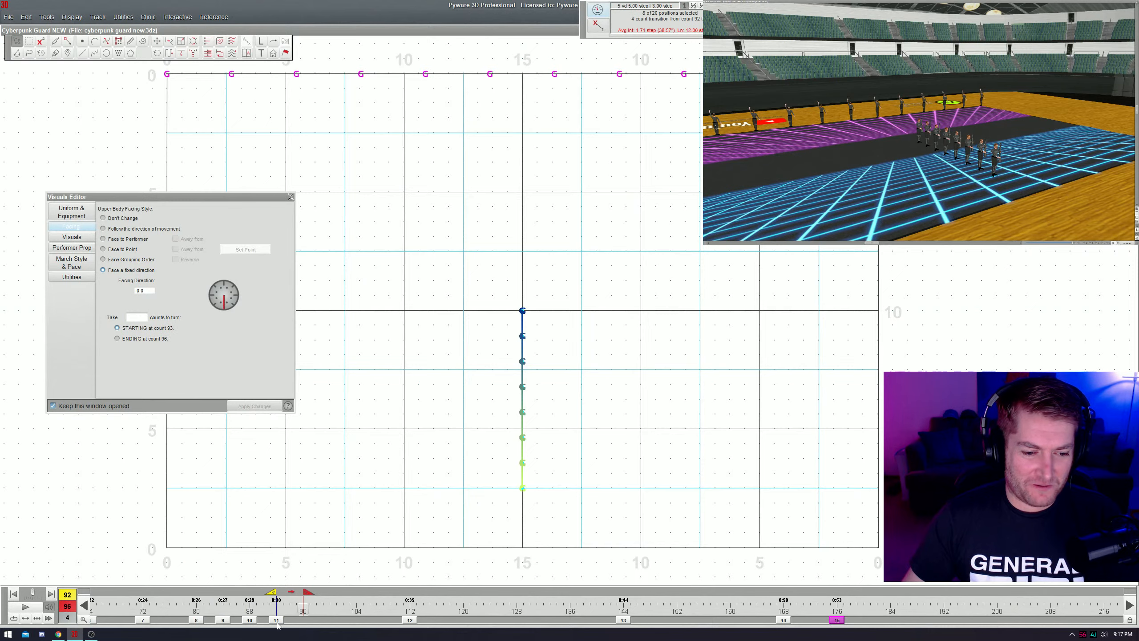
# - Delete the page tab at count 88 and preview counts 84 to 92 in a more front-facing 3D view
pyautogui.doubleClick(252, 624)
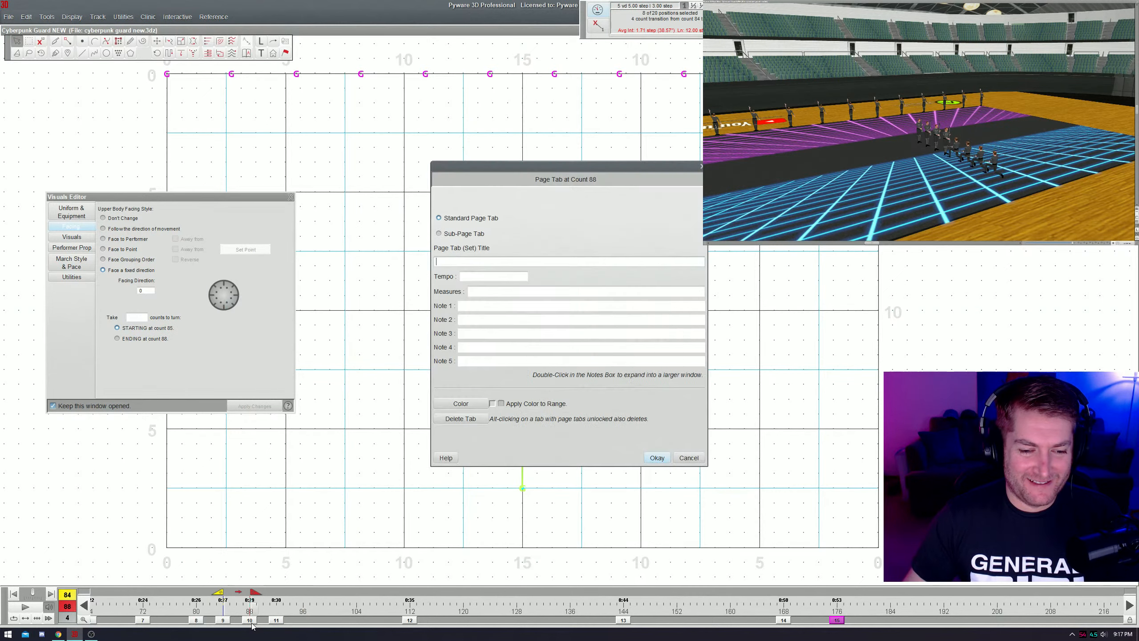
pyautogui.click(458, 422)
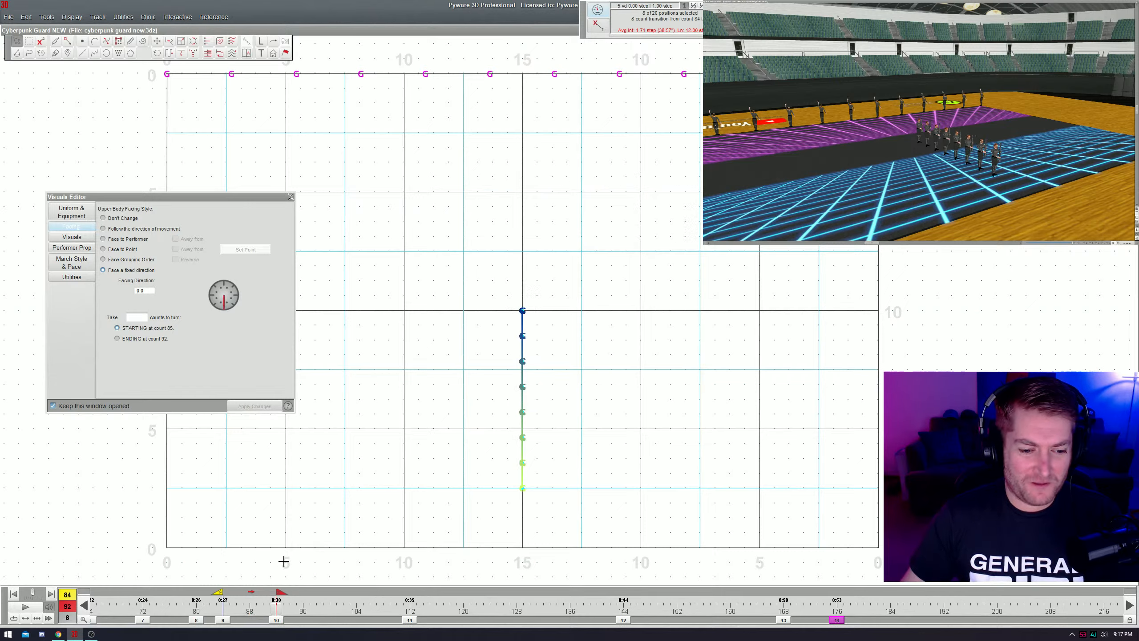
pyautogui.moveTo(868, 166); pyautogui.dragTo(877, 170)
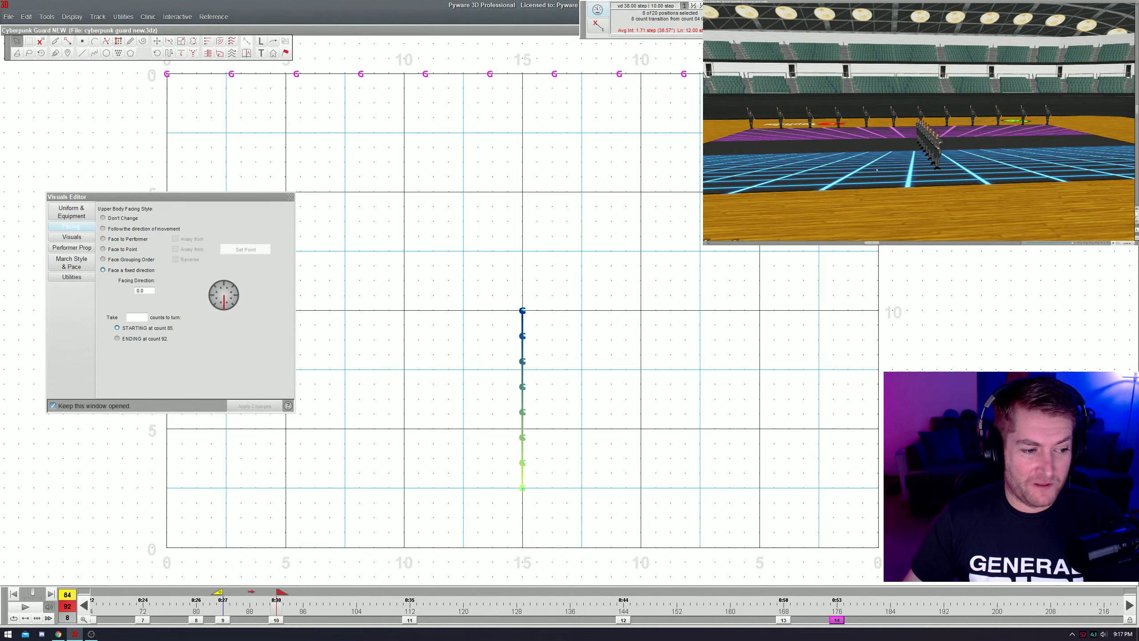
pyautogui.press('space')
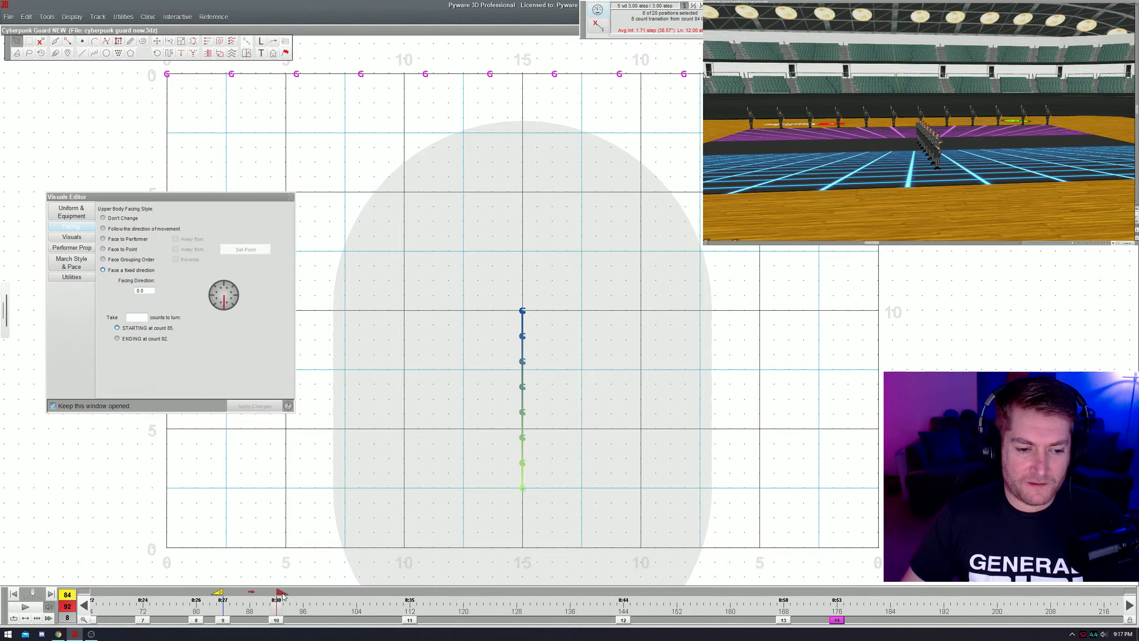
# - Try working transitions of counts 88 to 104 and 85 to 96, and return to counts 84 to 92
pyautogui.moveTo(283, 595)
pyautogui.mouseDown()
pyautogui.moveTo(231, 615)
pyautogui.moveTo(275, 614)
pyautogui.mouseUp()
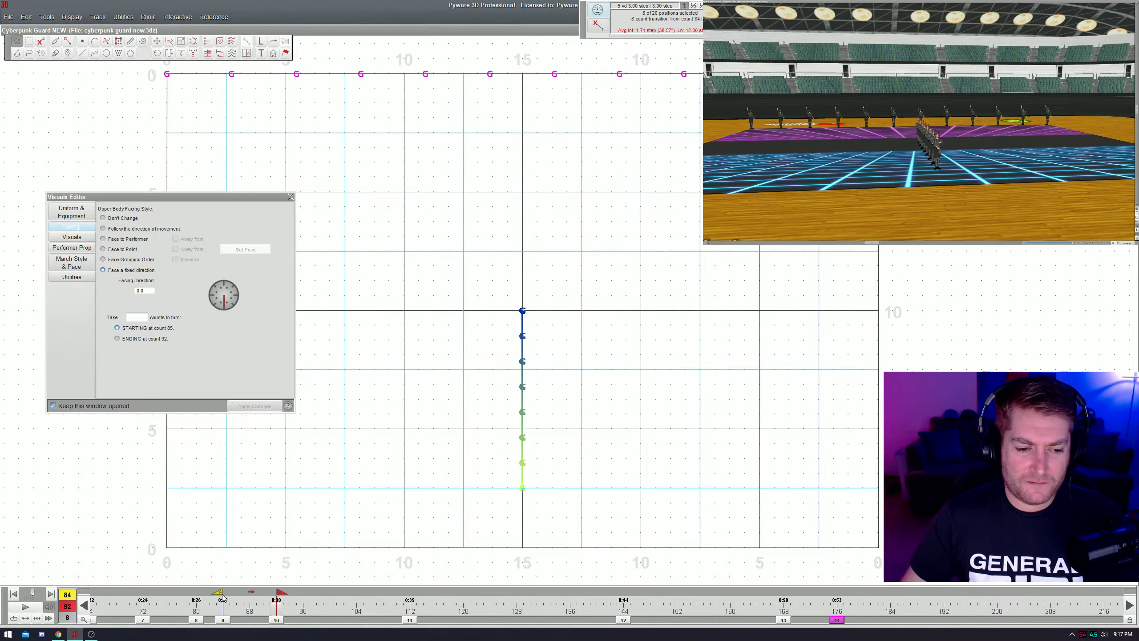
pyautogui.moveTo(224, 598); pyautogui.dragTo(353, 619)
pyautogui.press('space')
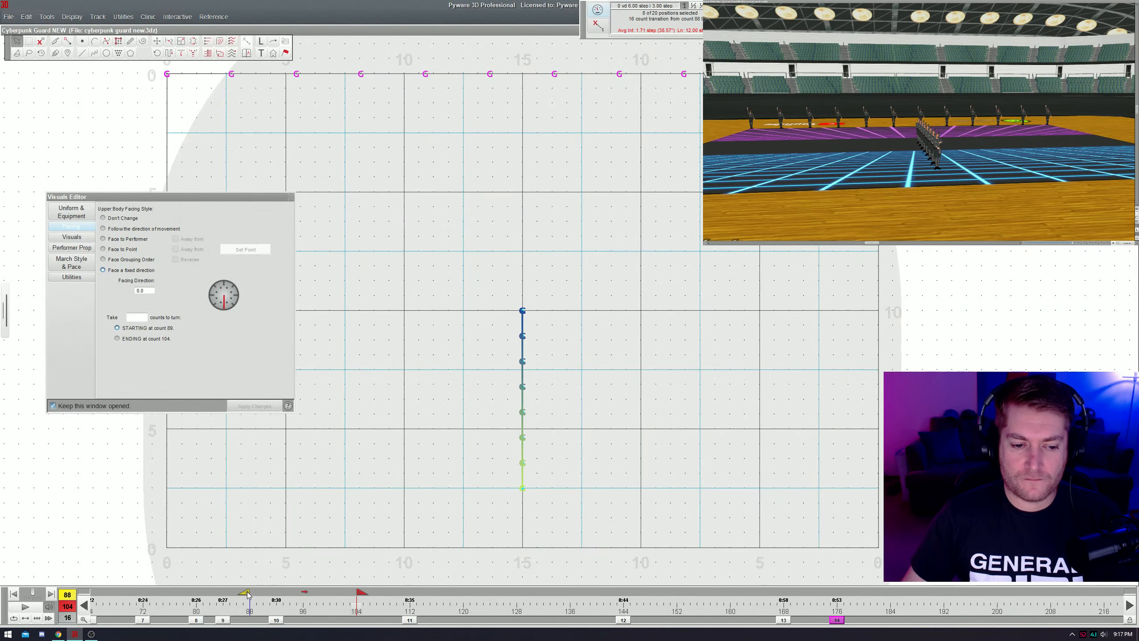
pyautogui.moveTo(247, 595); pyautogui.dragTo(227, 594)
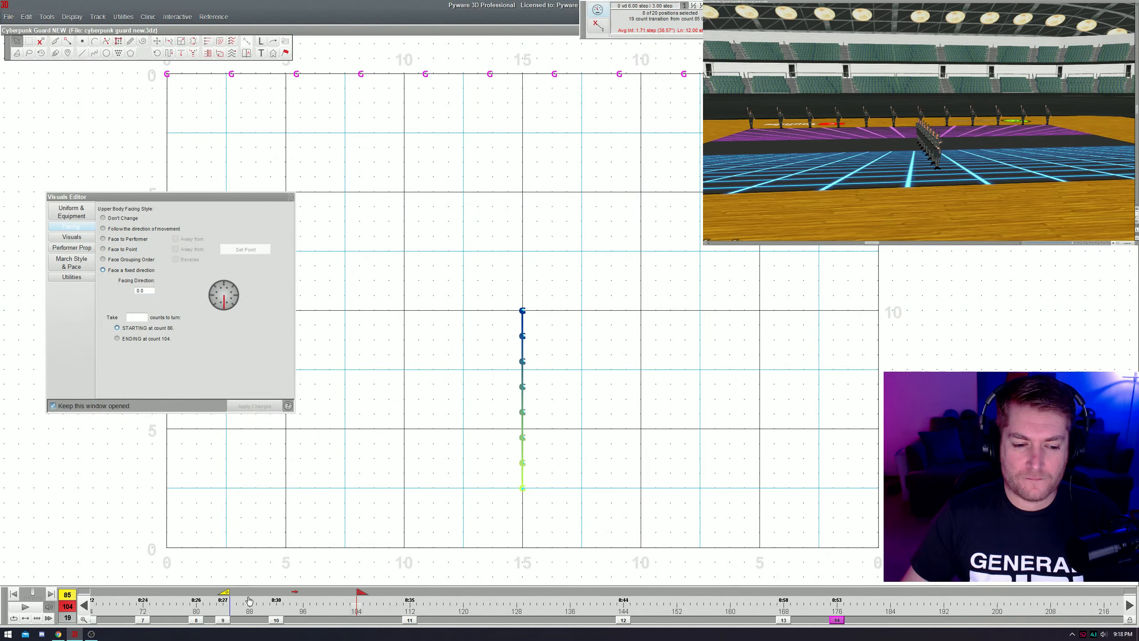
pyautogui.moveTo(362, 593); pyautogui.dragTo(301, 622)
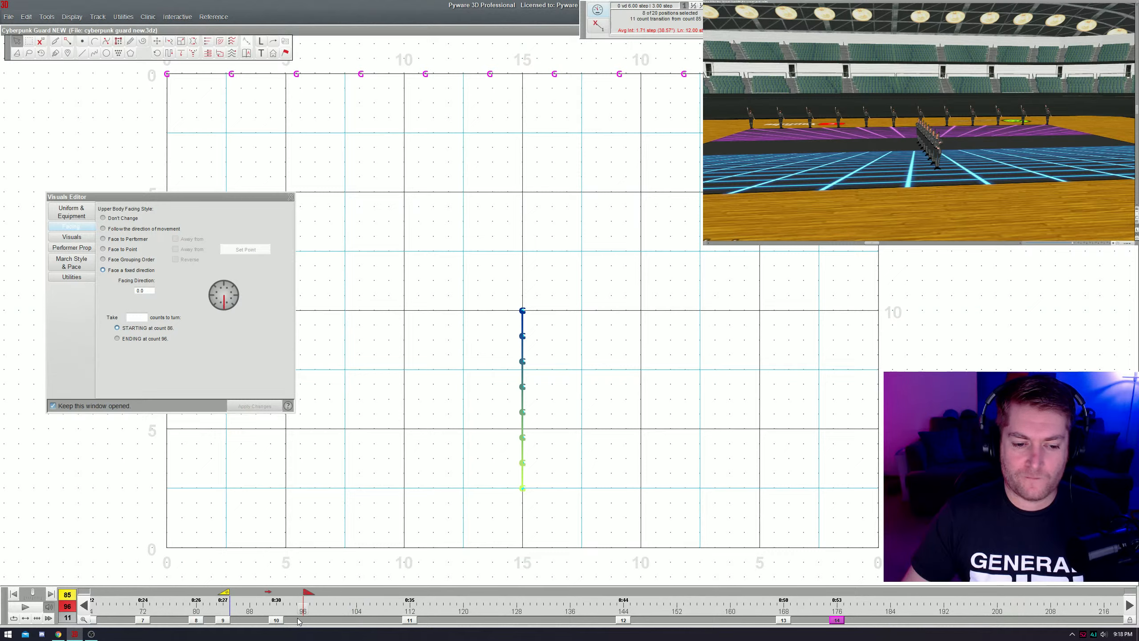
pyautogui.click(277, 621)
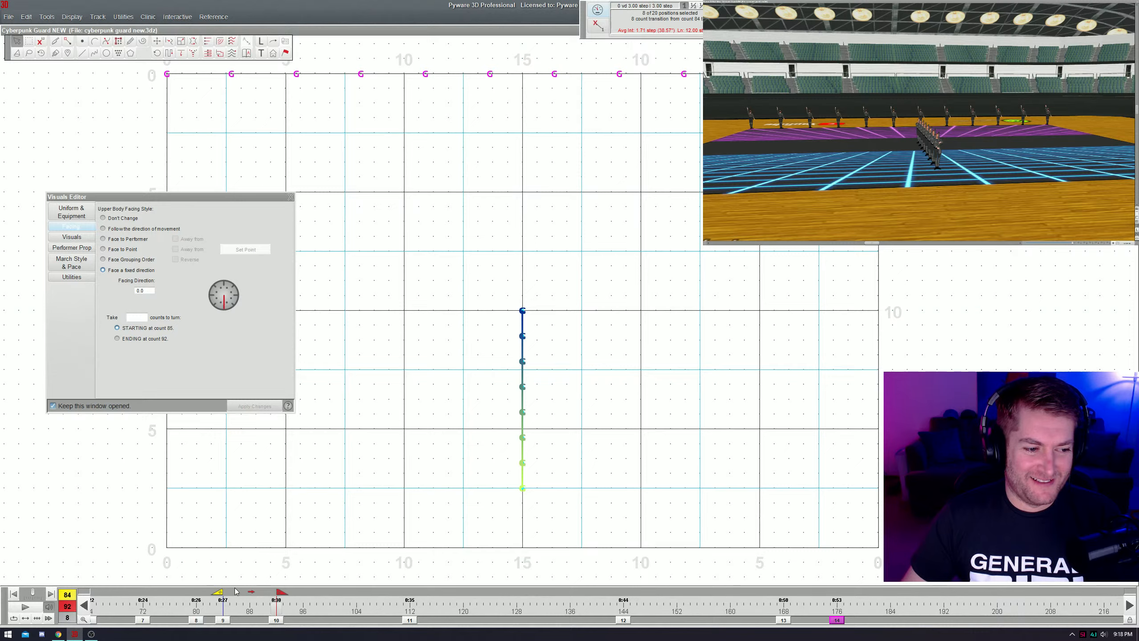
# - Set the working transition to counts 88 to 96 and preview it
pyautogui.moveTo(224, 596); pyautogui.dragTo(311, 596)
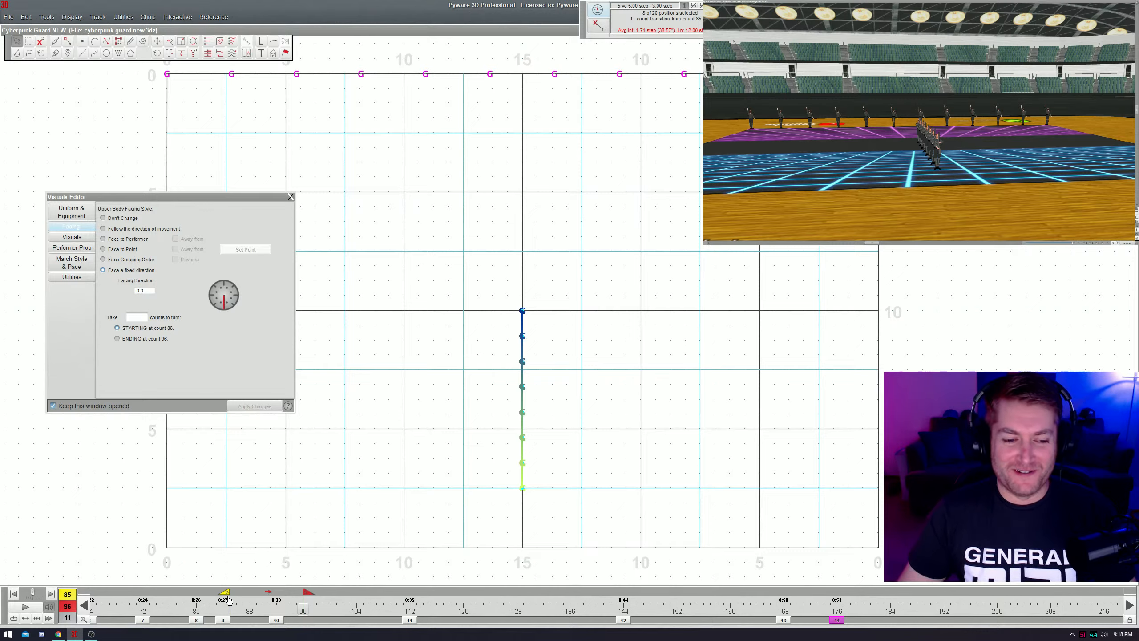
pyautogui.moveTo(227, 597); pyautogui.dragTo(247, 594)
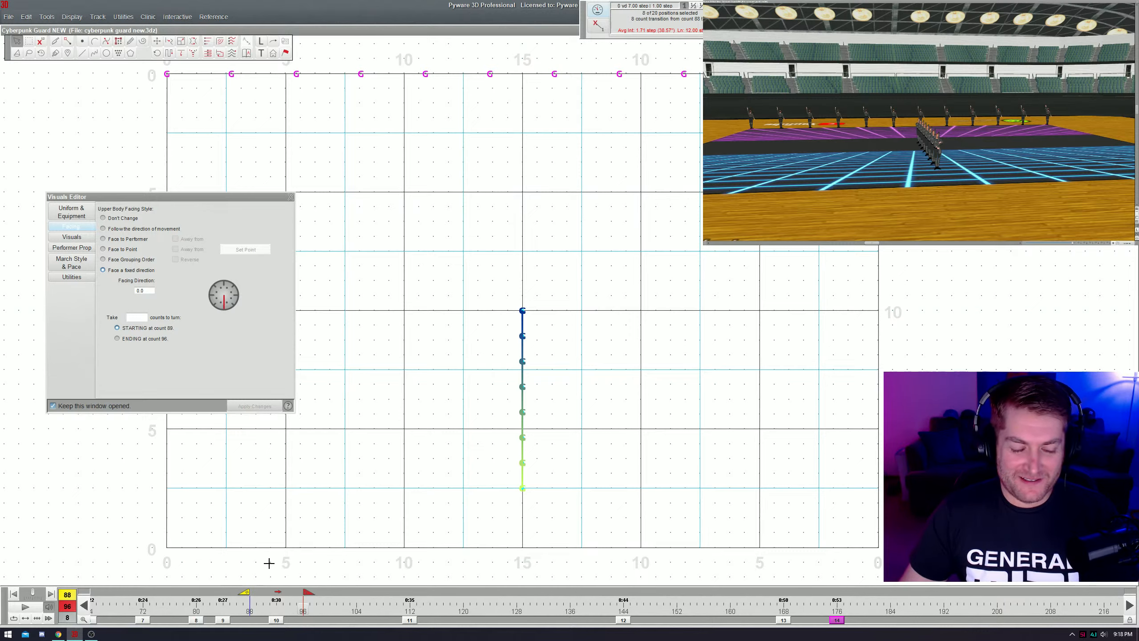
pyautogui.press('space')
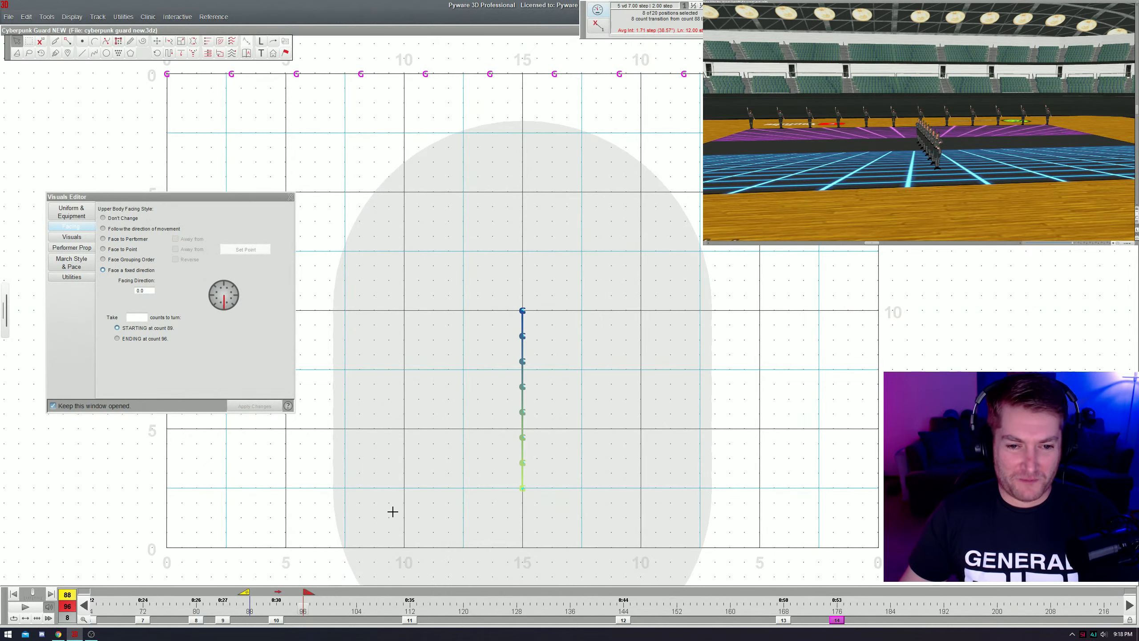
pyautogui.click(388, 478)
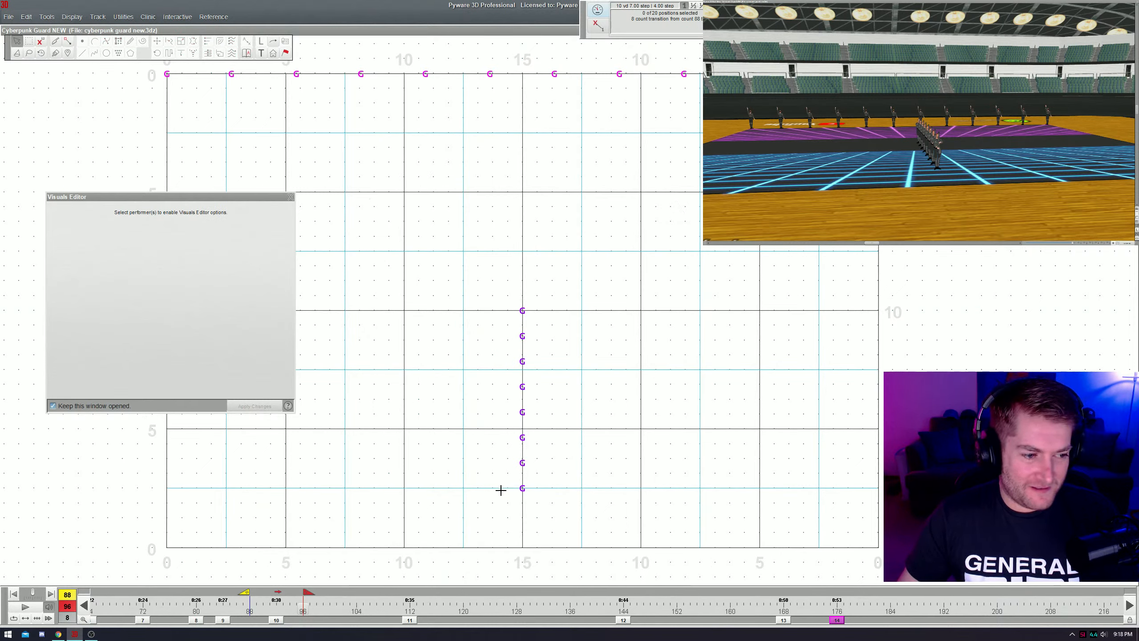
pyautogui.hotkey('ctrl', 'a')
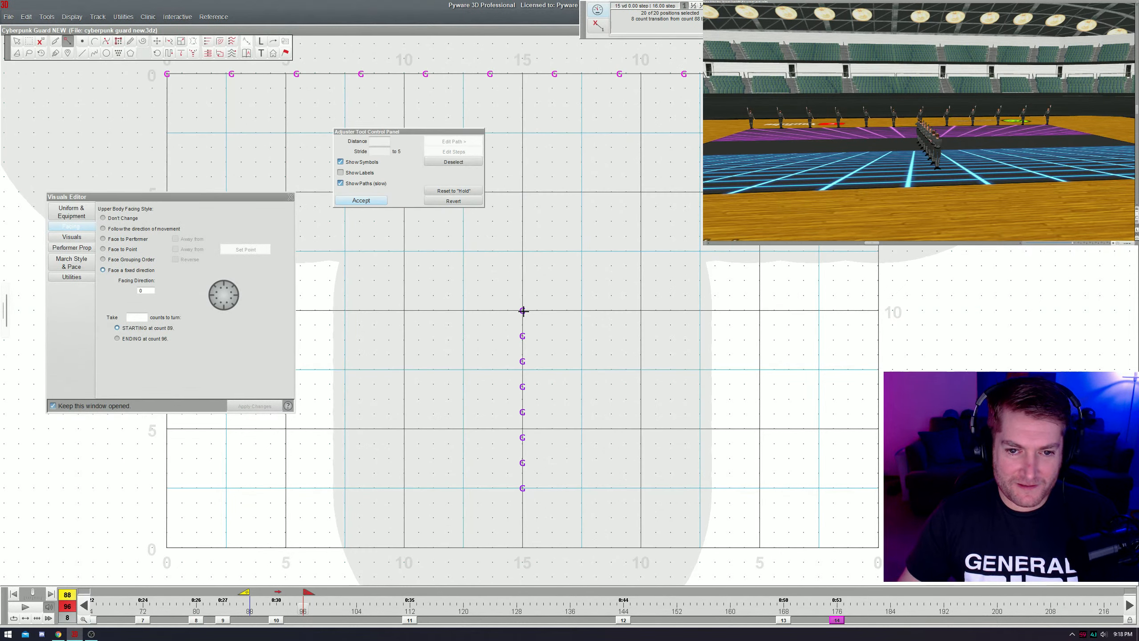
pyautogui.moveTo(524, 310); pyautogui.dragTo(582, 414)
pyautogui.moveTo(522, 437); pyautogui.dragTo(478, 429)
pyautogui.moveTo(526, 463); pyautogui.dragTo(581, 459)
pyautogui.moveTo(522, 488); pyautogui.dragTo(468, 470)
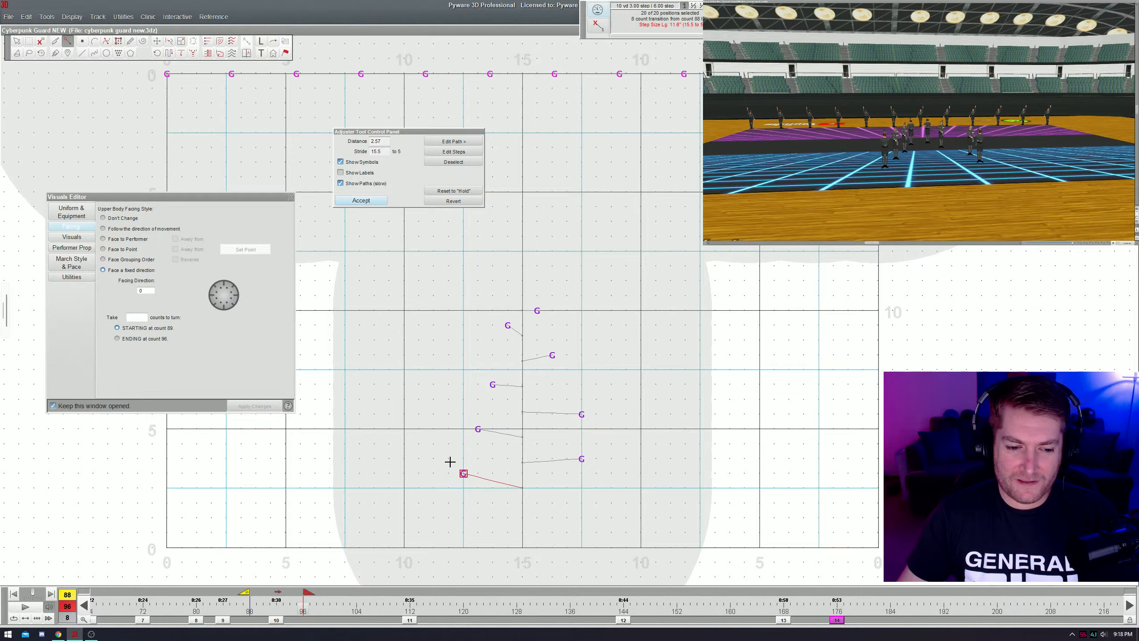
pyautogui.press('Escape')
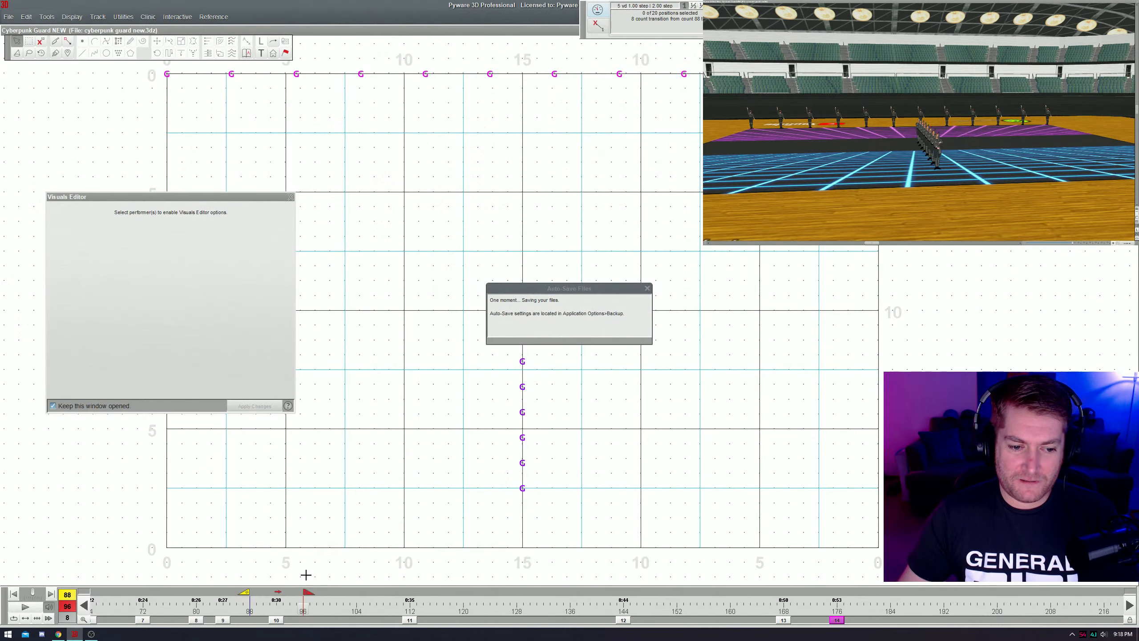
# - Set the working transition to counts 86 to 100
pyautogui.moveTo(246, 592); pyautogui.dragTo(233, 596)
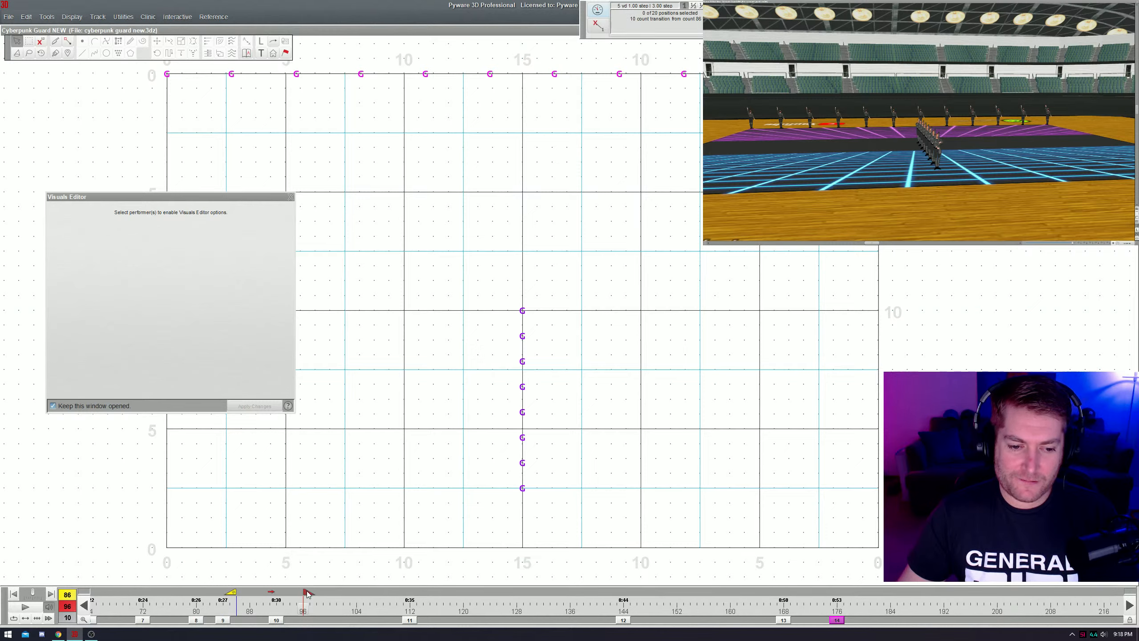
pyautogui.moveTo(307, 594); pyautogui.dragTo(333, 593)
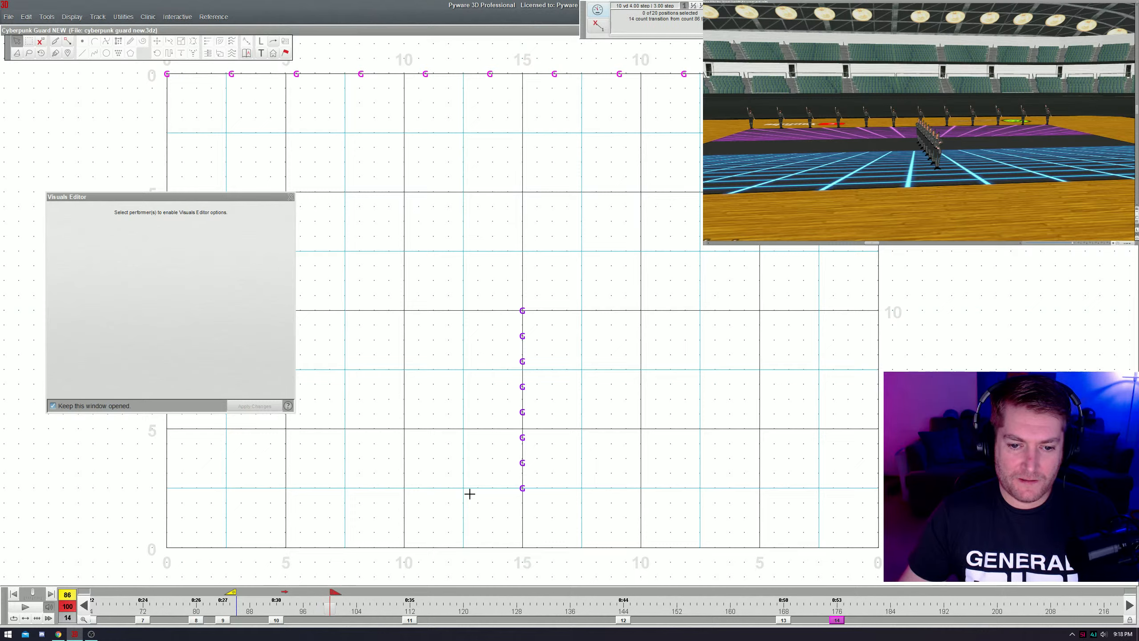
pyautogui.click(522, 488)
pyautogui.moveTo(522, 488); pyautogui.dragTo(436, 488)
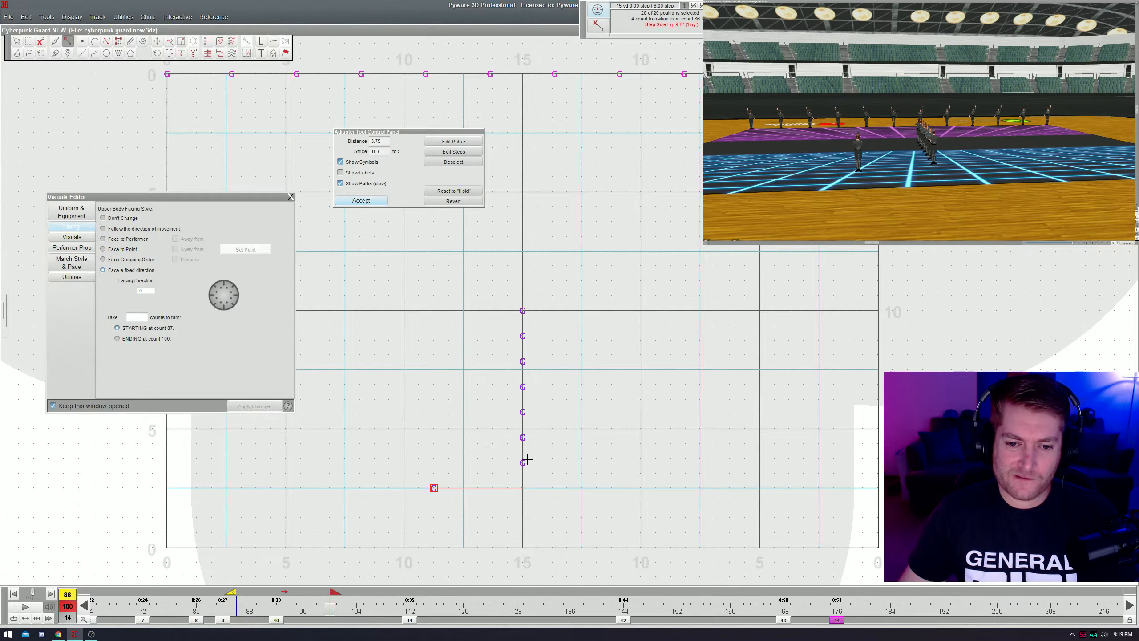
pyautogui.moveTo(522, 462); pyautogui.dragTo(581, 473)
pyautogui.moveTo(522, 438); pyautogui.dragTo(492, 440)
pyautogui.press('Escape')
# - Try to divide the column of eight performers into alternating groups by applying the AB pattern with the Knife tool
pyautogui.click(522, 437)
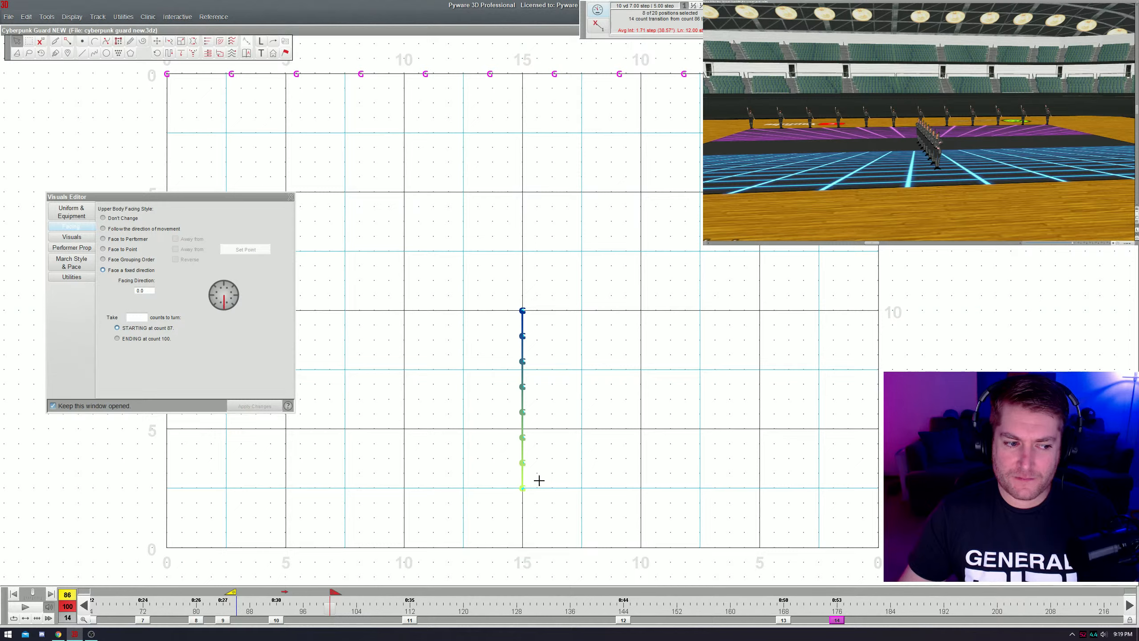
pyautogui.click(548, 477)
pyautogui.moveTo(496, 407); pyautogui.dragTo(534, 484)
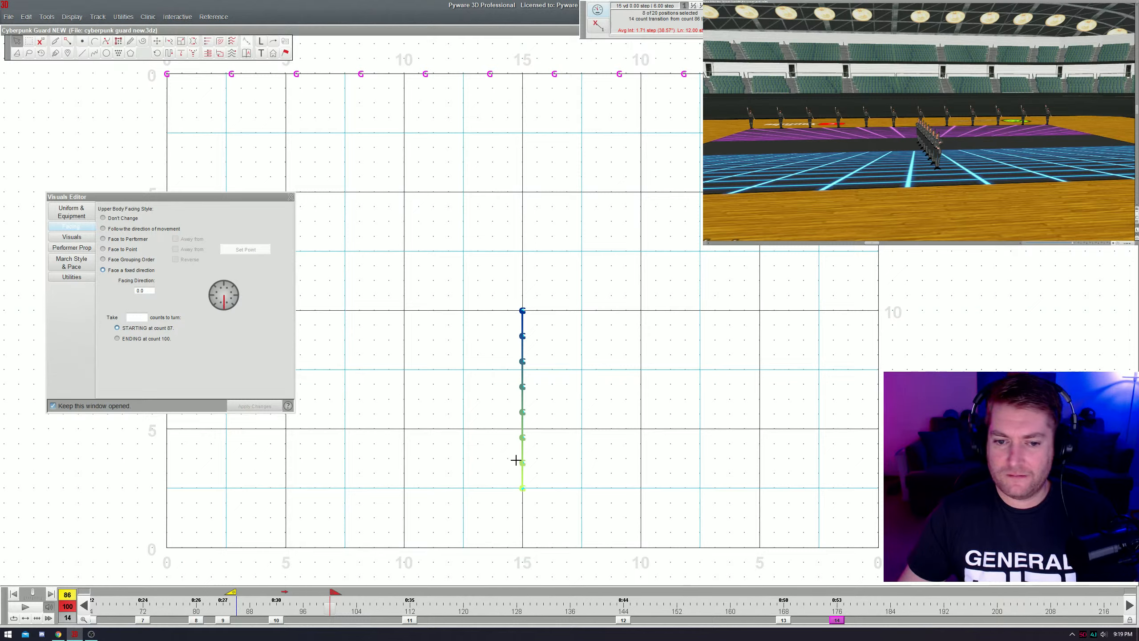
pyautogui.press('k')
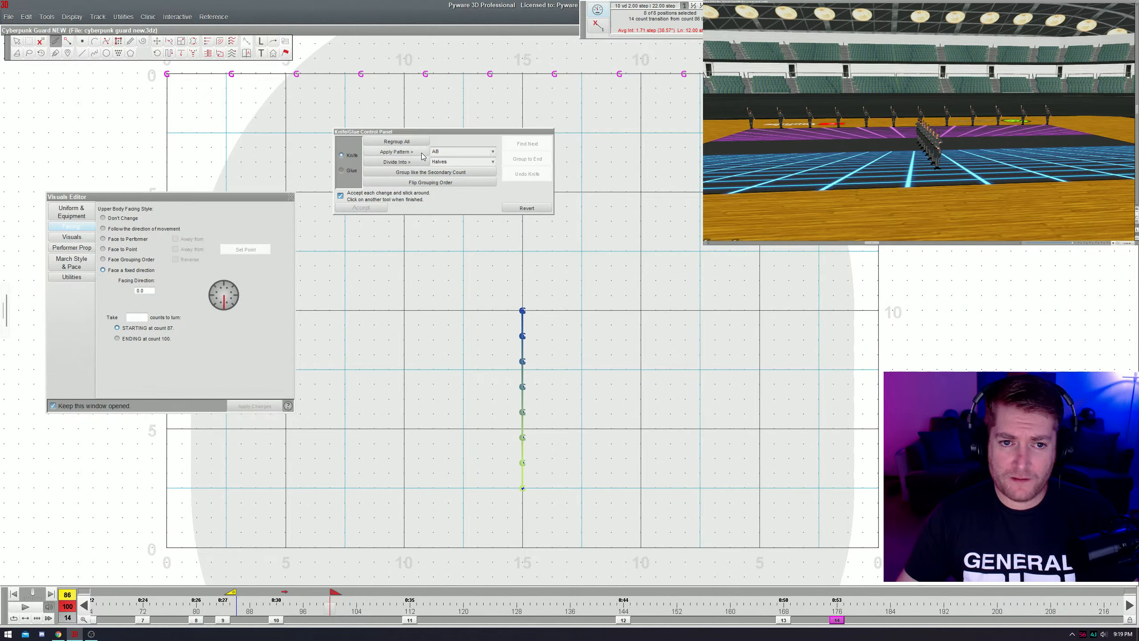
pyautogui.click(396, 151)
pyautogui.click(459, 194)
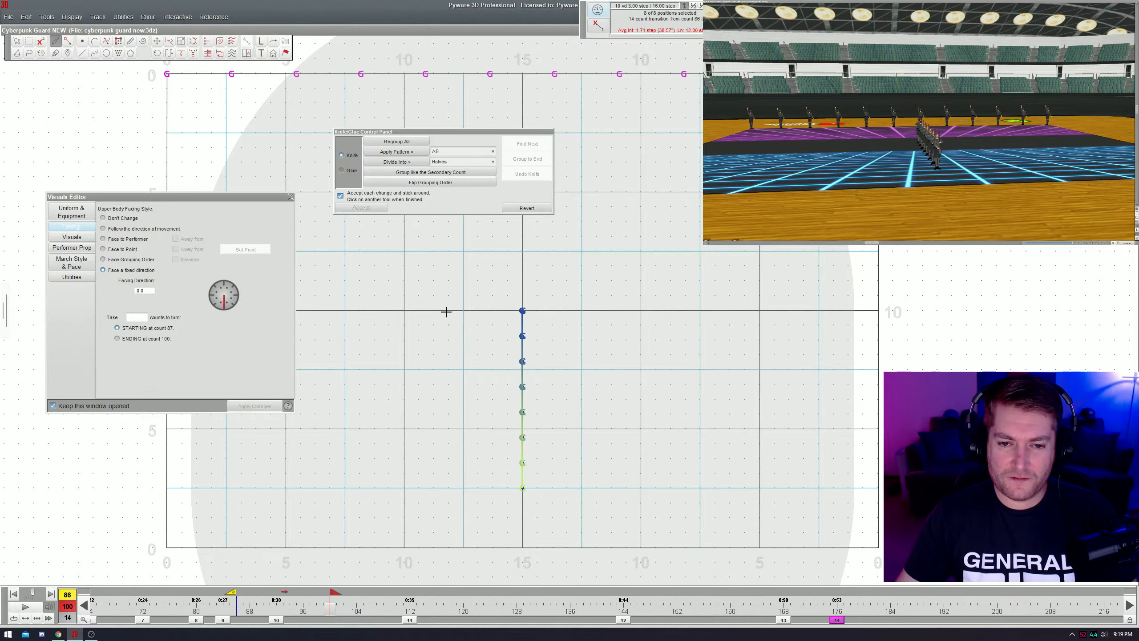
pyautogui.press('Escape')
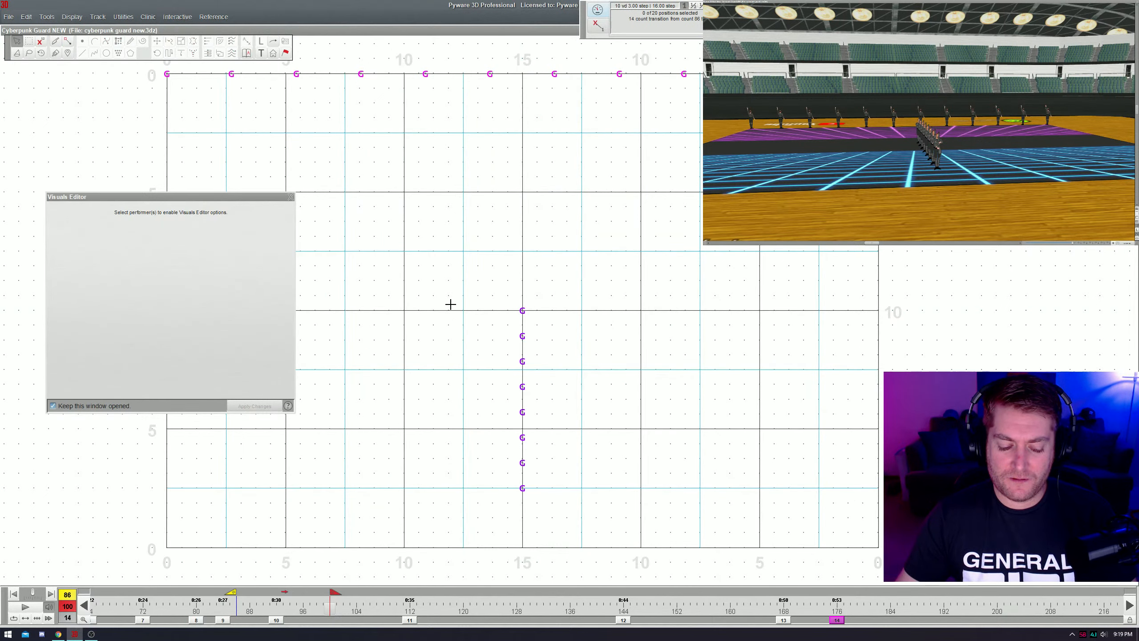
pyautogui.hotkey('ctrl', 'a')
pyautogui.hotkey('ctrl', 'g')
pyautogui.press('Escape')
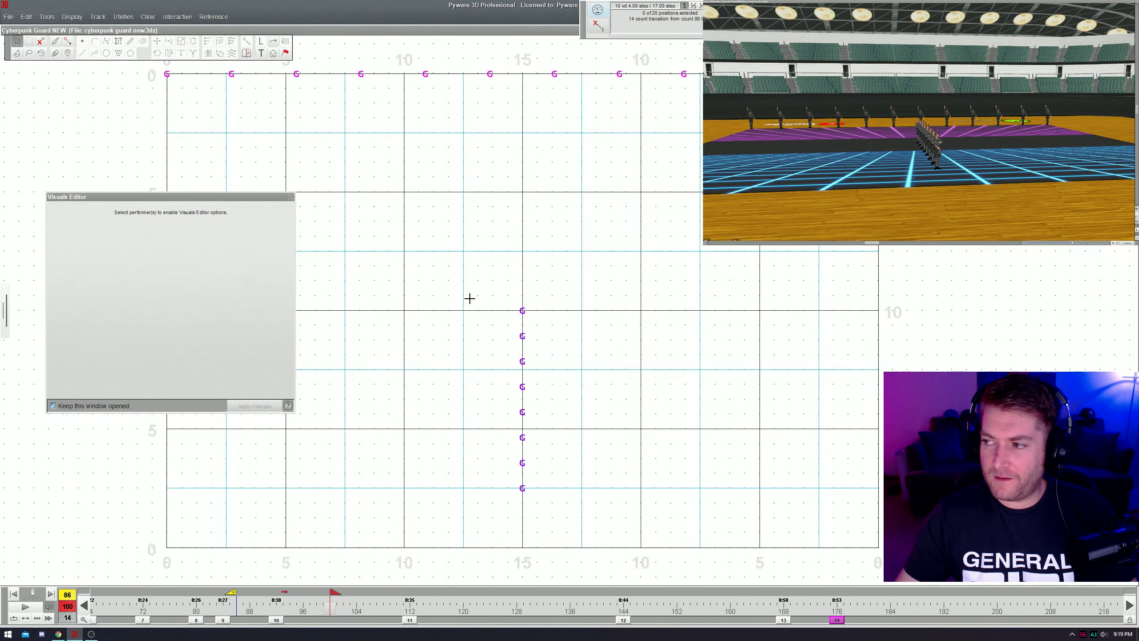
pyautogui.hotkey('ctrl', 's')
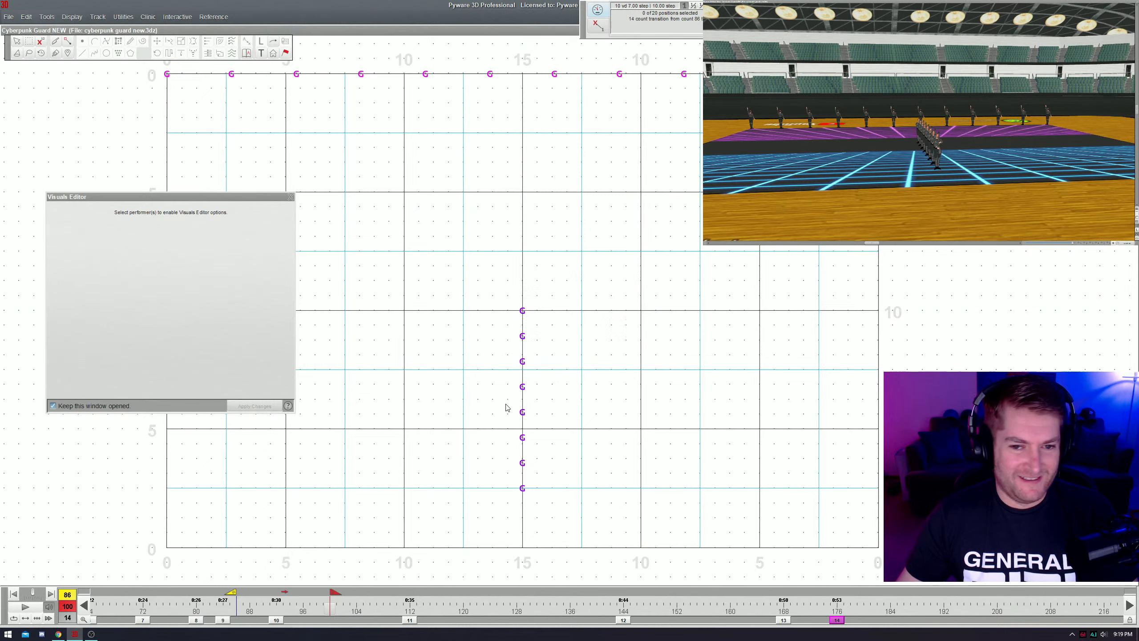
pyautogui.press('space')
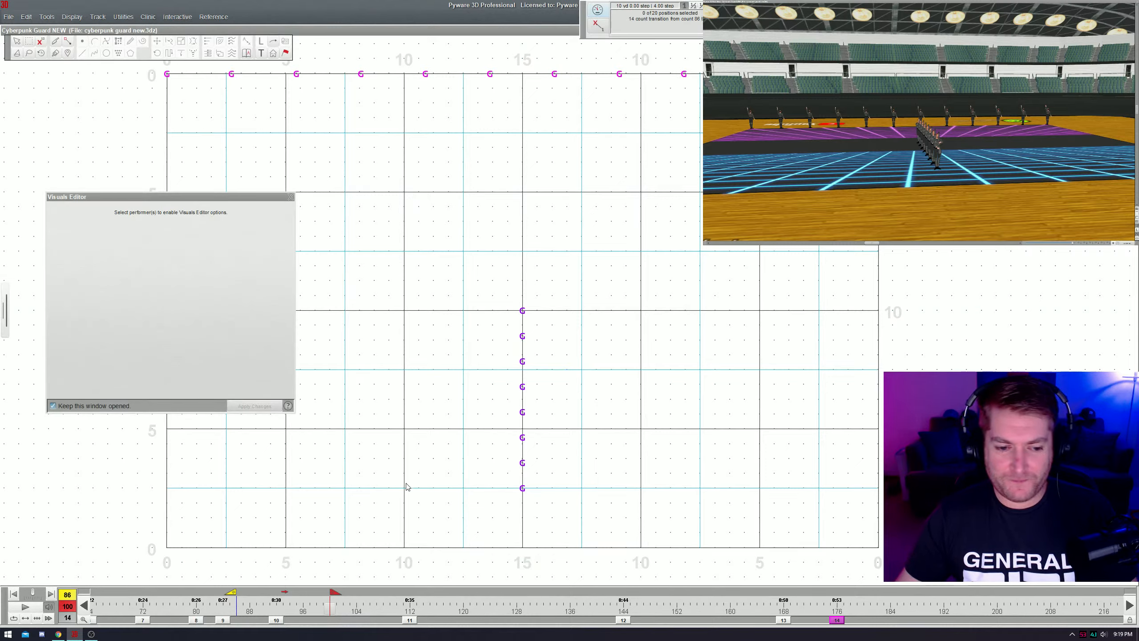
# - Scatter the performers of the centre column alternately to the left and right of the centre line with the Adjuster tool
pyautogui.press('a')
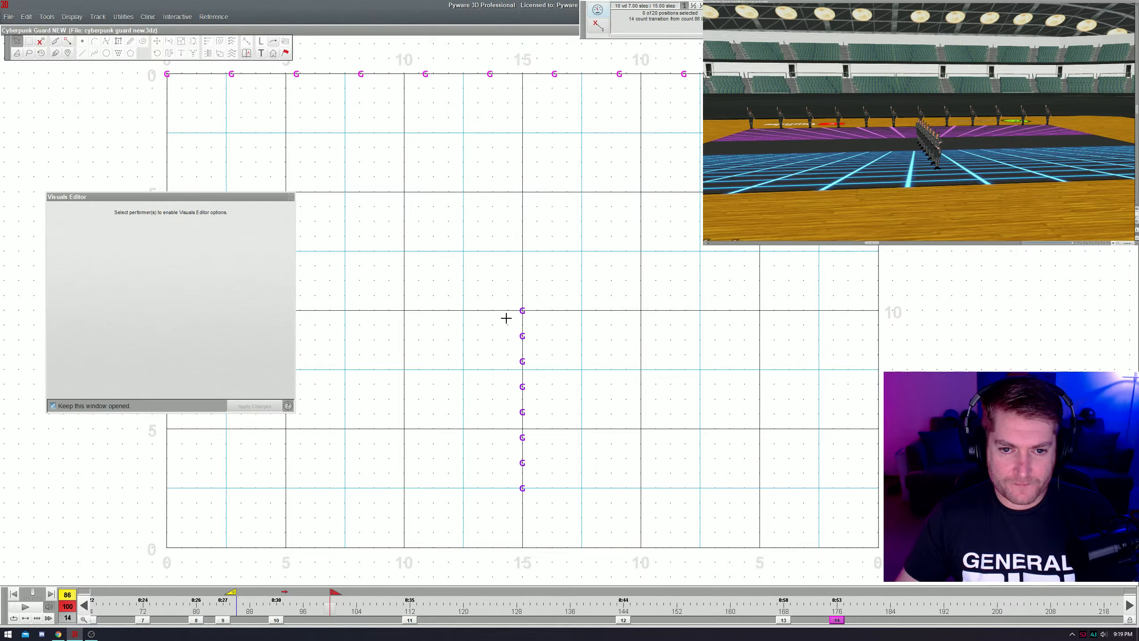
pyautogui.moveTo(522, 310); pyautogui.dragTo(448, 310)
pyautogui.moveTo(522, 335); pyautogui.dragTo(596, 340)
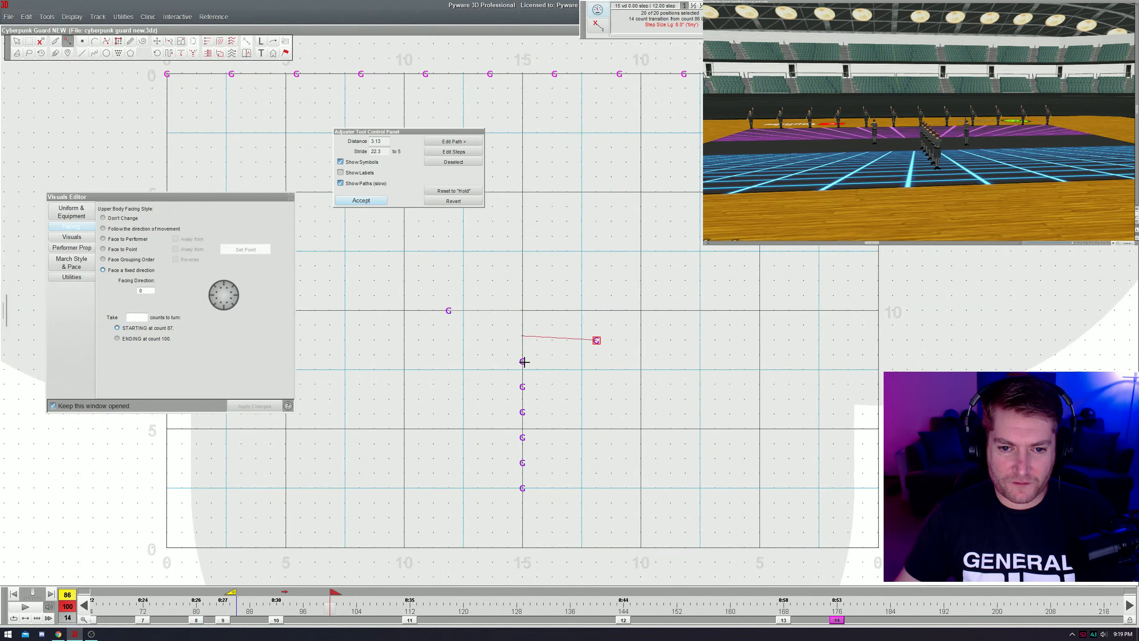
pyautogui.moveTo(522, 361); pyautogui.dragTo(449, 369)
pyautogui.moveTo(522, 387); pyautogui.dragTo(492, 414)
pyautogui.moveTo(522, 437); pyautogui.dragTo(449, 473)
pyautogui.moveTo(523, 488); pyautogui.dragTo(567, 502)
# - Refine the spacing of the scattered middle performers on both sides of the centre line, accept the positions and preview the move
pyautogui.moveTo(582, 443); pyautogui.dragTo(552, 443)
pyautogui.moveTo(566, 384); pyautogui.dragTo(581, 383)
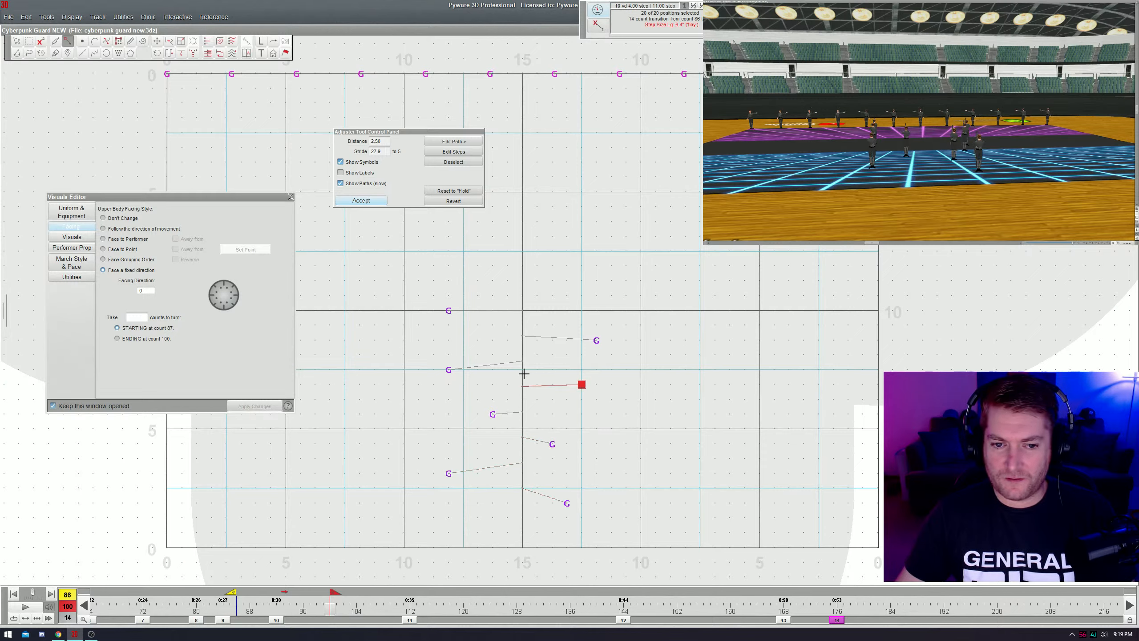
pyautogui.moveTo(449, 370); pyautogui.dragTo(479, 365)
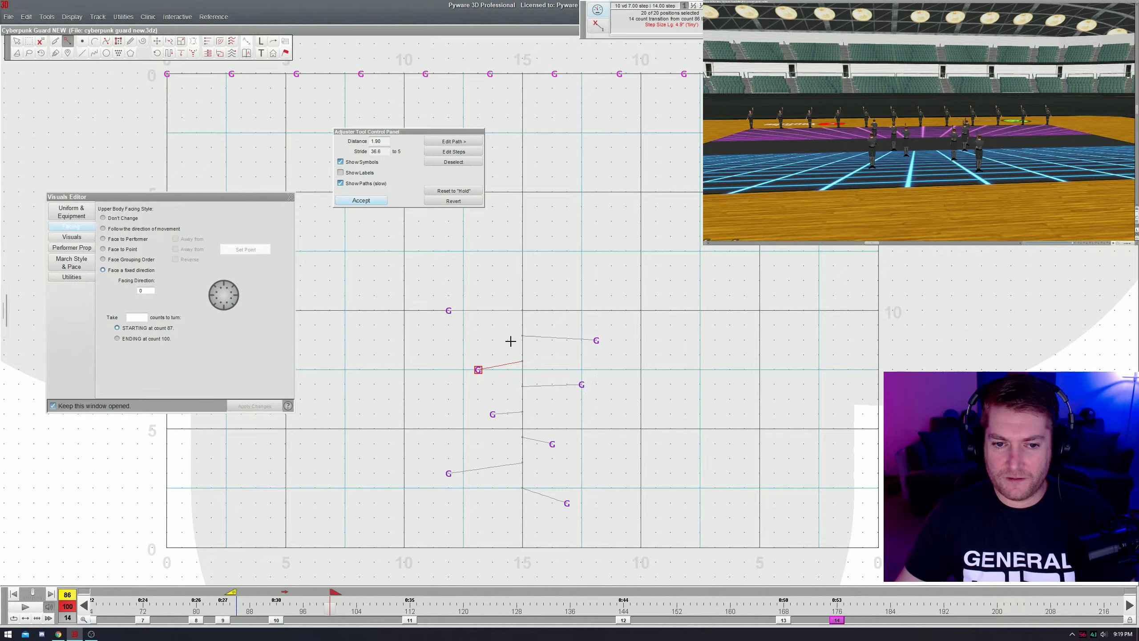
pyautogui.press('Return')
pyautogui.press('space')
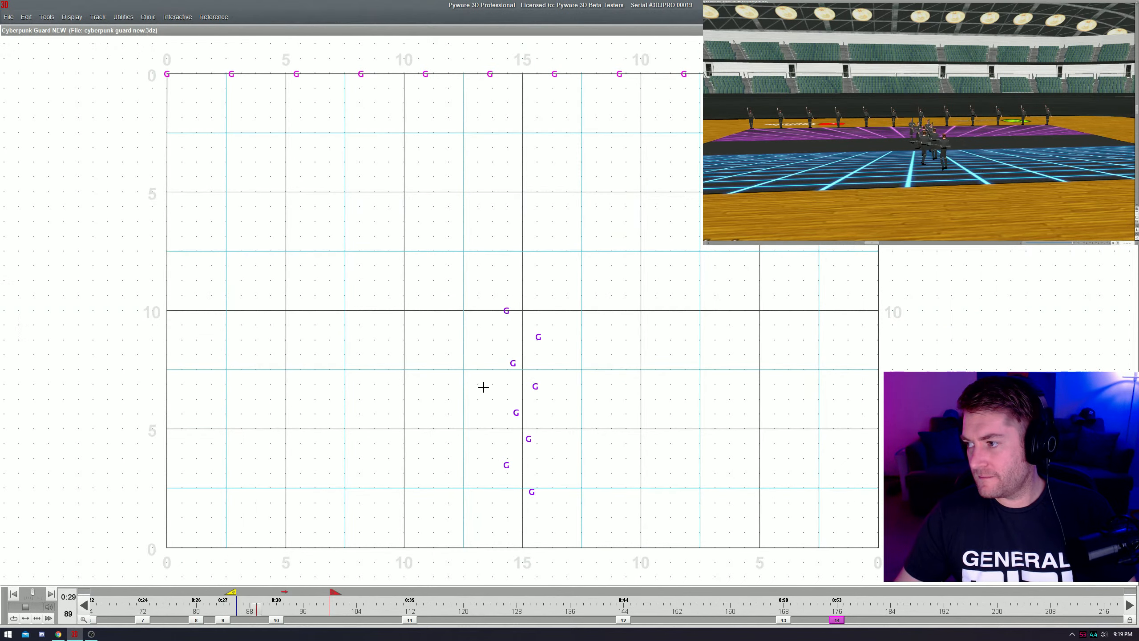
pyautogui.press('space')
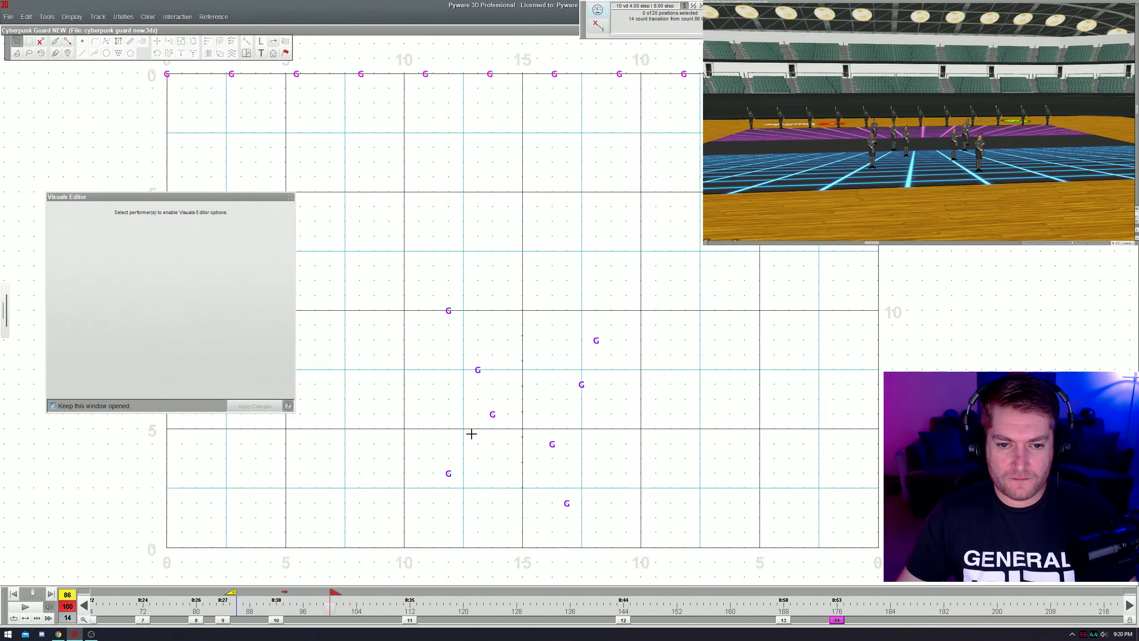
# - Regroup the performers and glue the four left of the centre line into one group, from back to front
pyautogui.press('k')
pyautogui.click(416, 142)
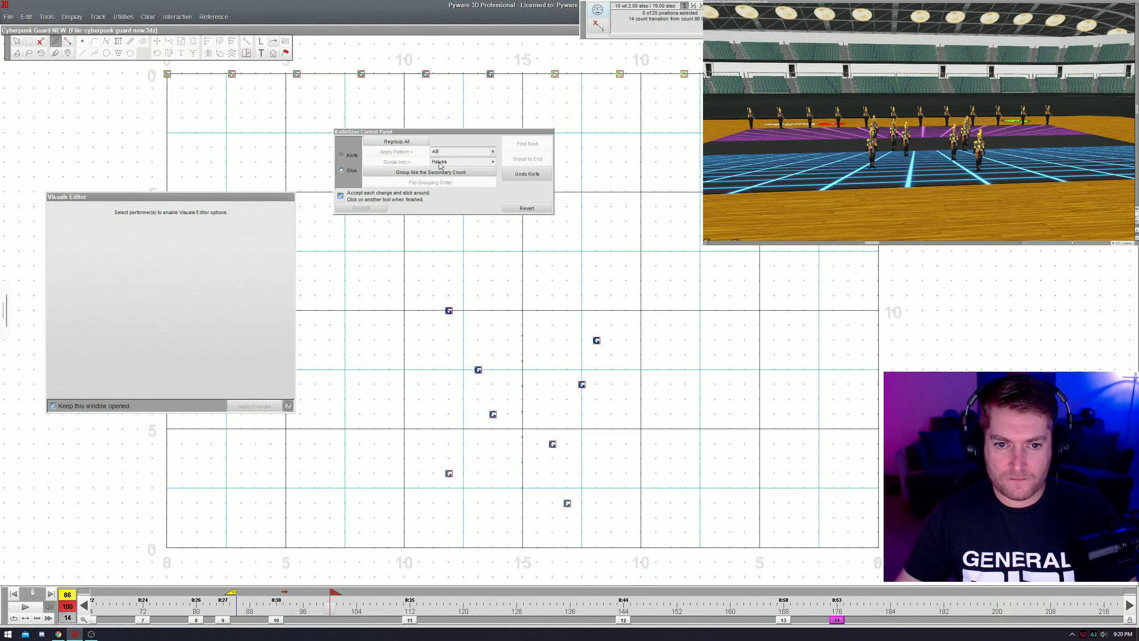
pyautogui.click(449, 312)
pyautogui.click(478, 376)
pyautogui.click(493, 414)
pyautogui.click(449, 473)
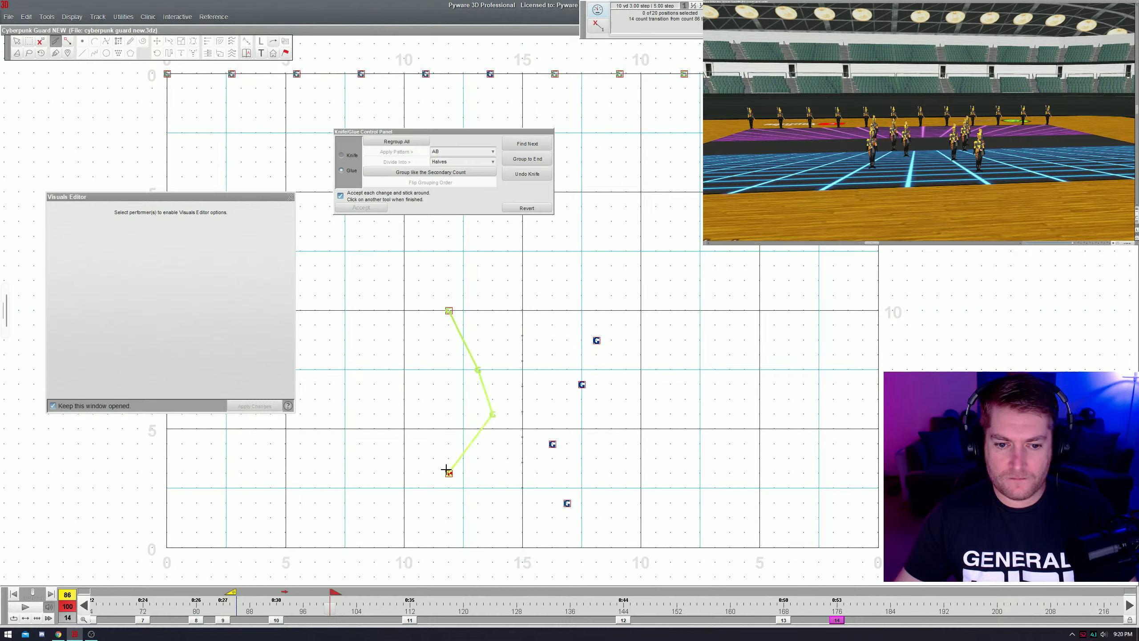
# - Glue the four performers right of the centre line into a second group, from back to front
pyautogui.click(596, 340)
pyautogui.click(581, 385)
pyautogui.click(552, 443)
pyautogui.click(566, 503)
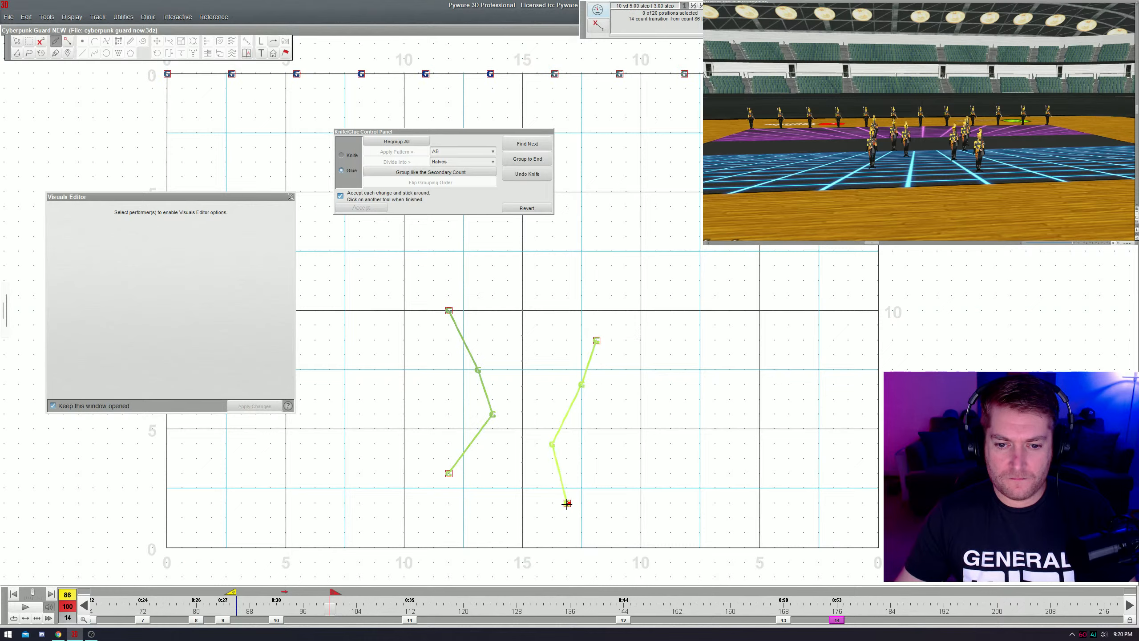
pyautogui.press('Escape')
# - Stagger the group left of the centre line with the rearmost performer leading, try a step off of 1 and preview the timing
pyautogui.moveTo(446, 354); pyautogui.dragTo(499, 403)
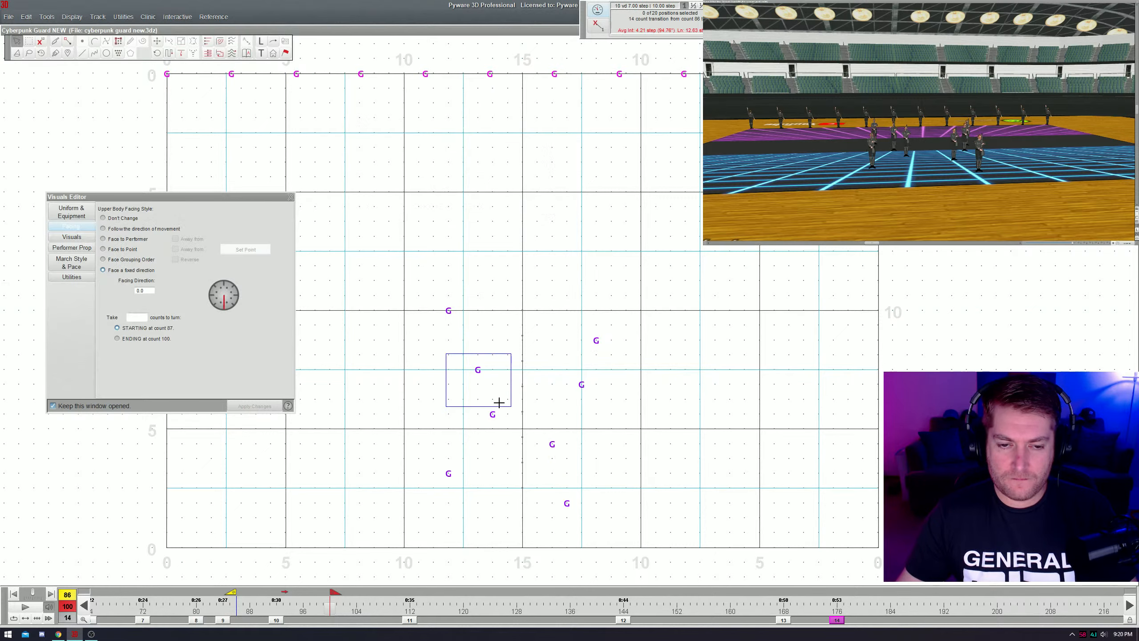
pyautogui.click(193, 53)
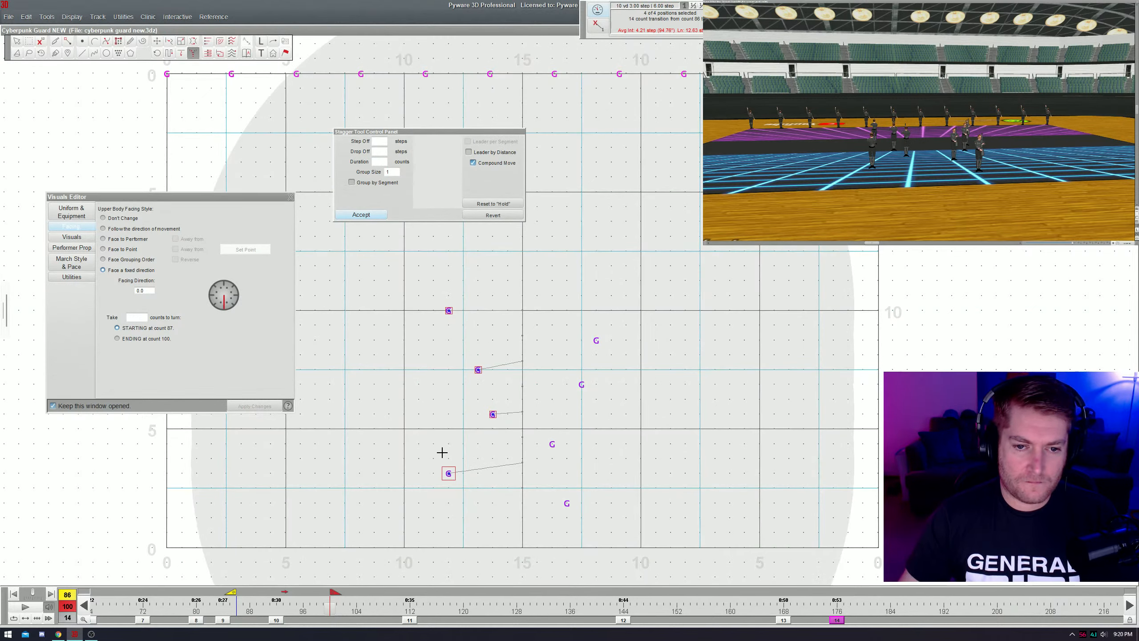
pyautogui.click(448, 310)
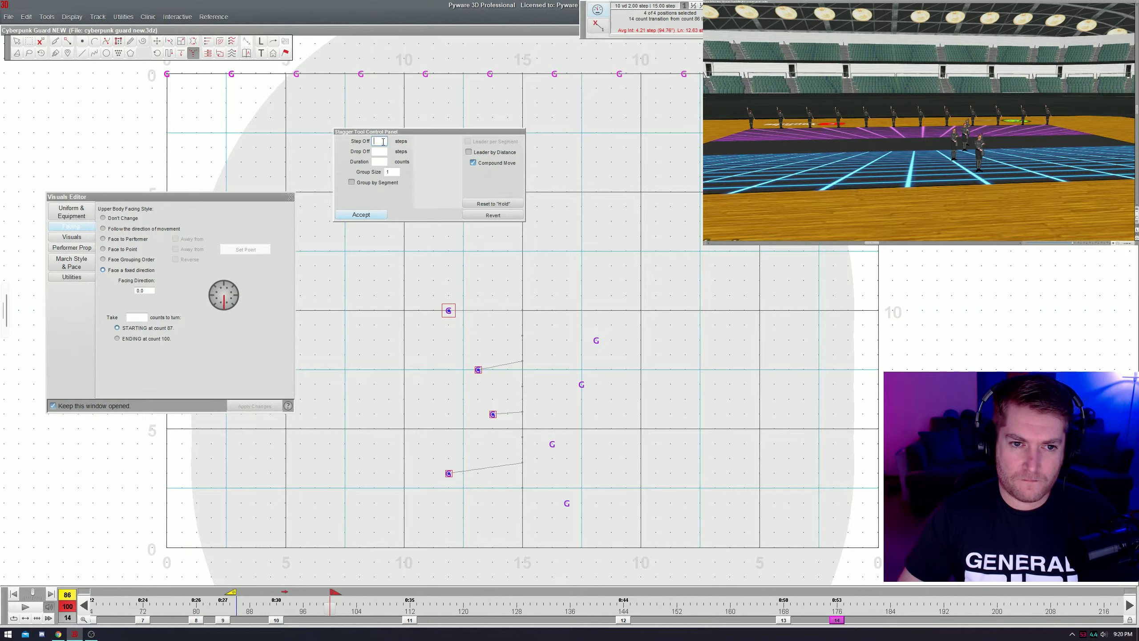
pyautogui.write('1')
pyautogui.press('space')
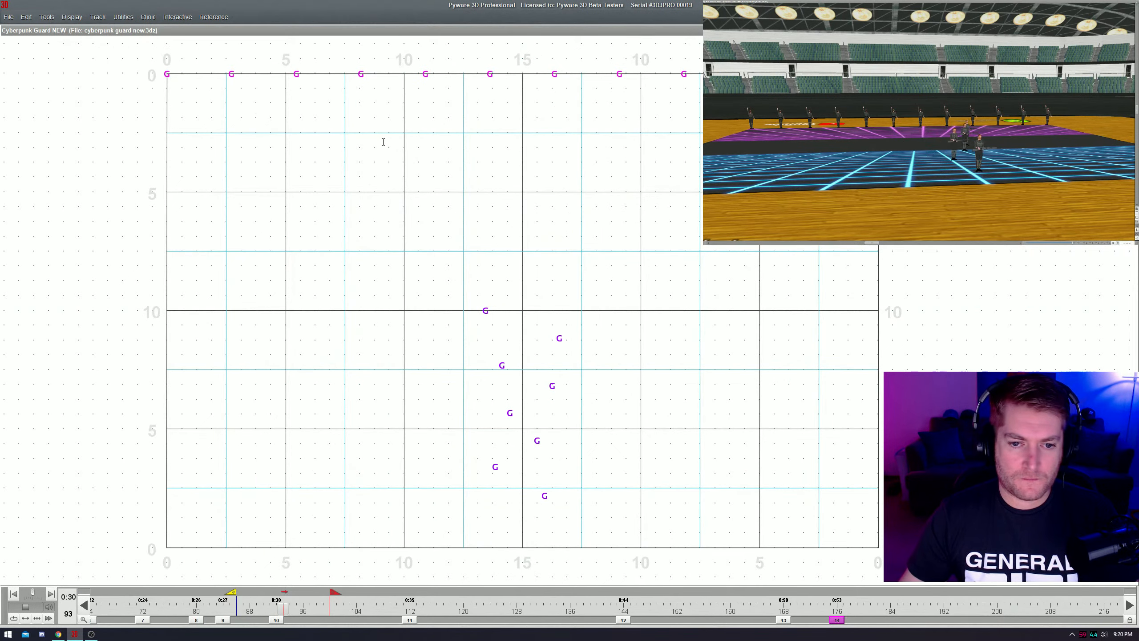
pyautogui.press('space')
pyautogui.click(384, 141)
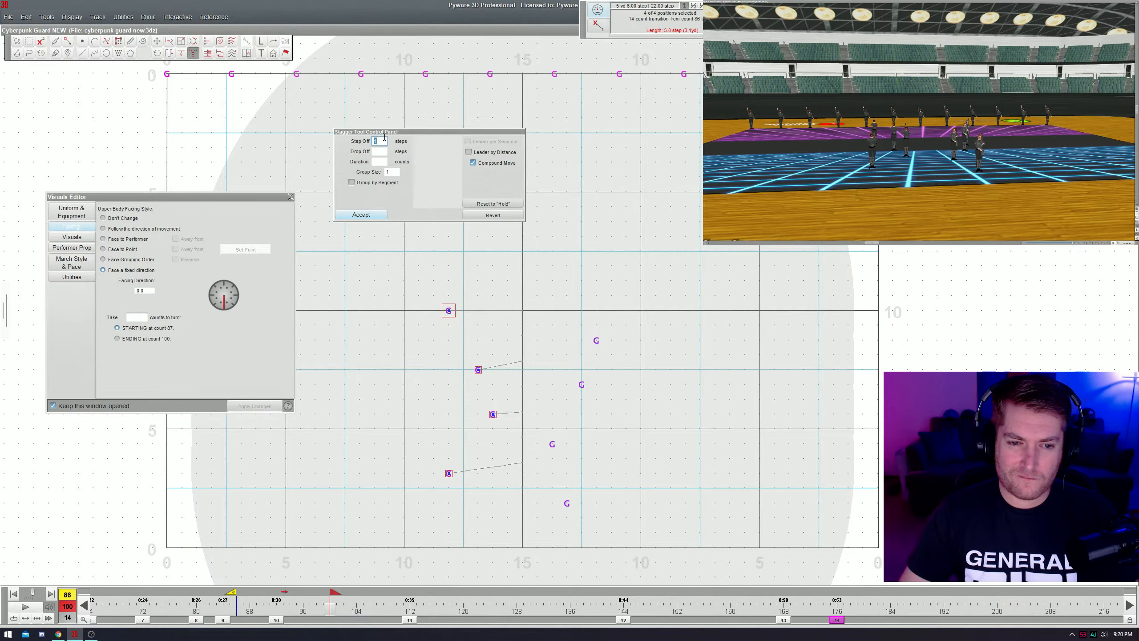
pyautogui.press('space')
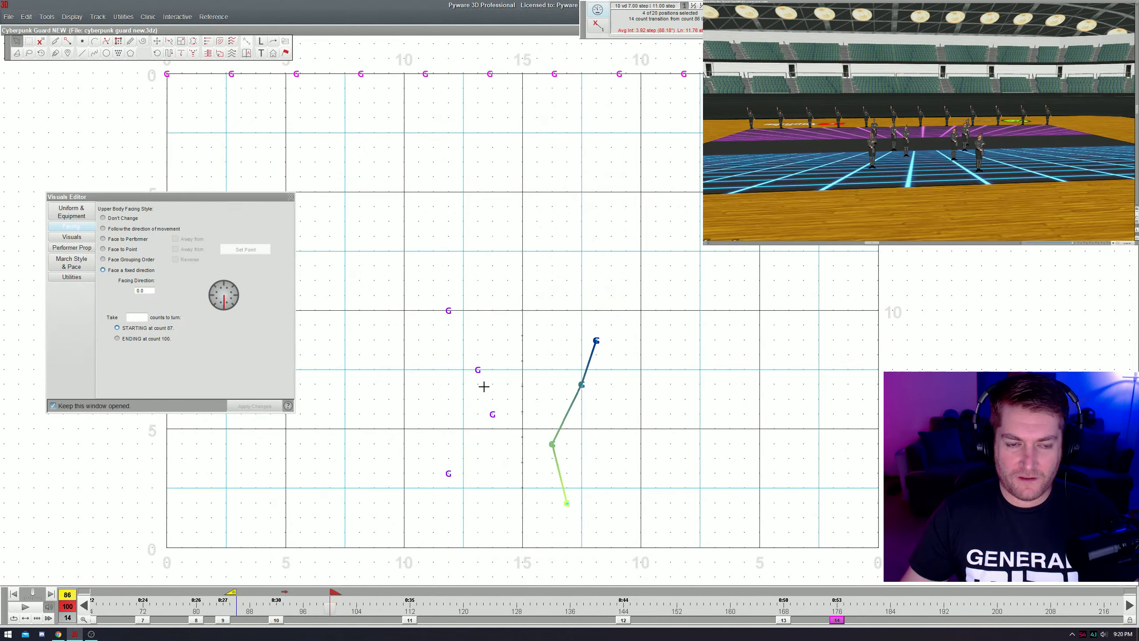
# - Stagger the group right of the centre line with the rearmost performer leading and a step off of 2, and preview it
pyautogui.click(193, 53)
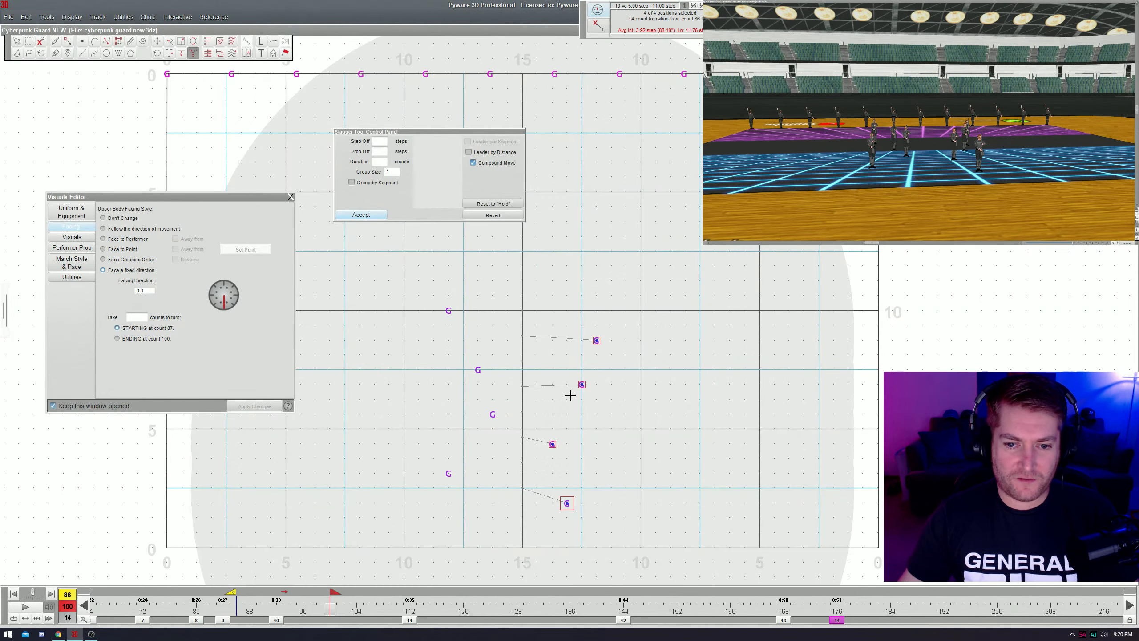
pyautogui.click(596, 341)
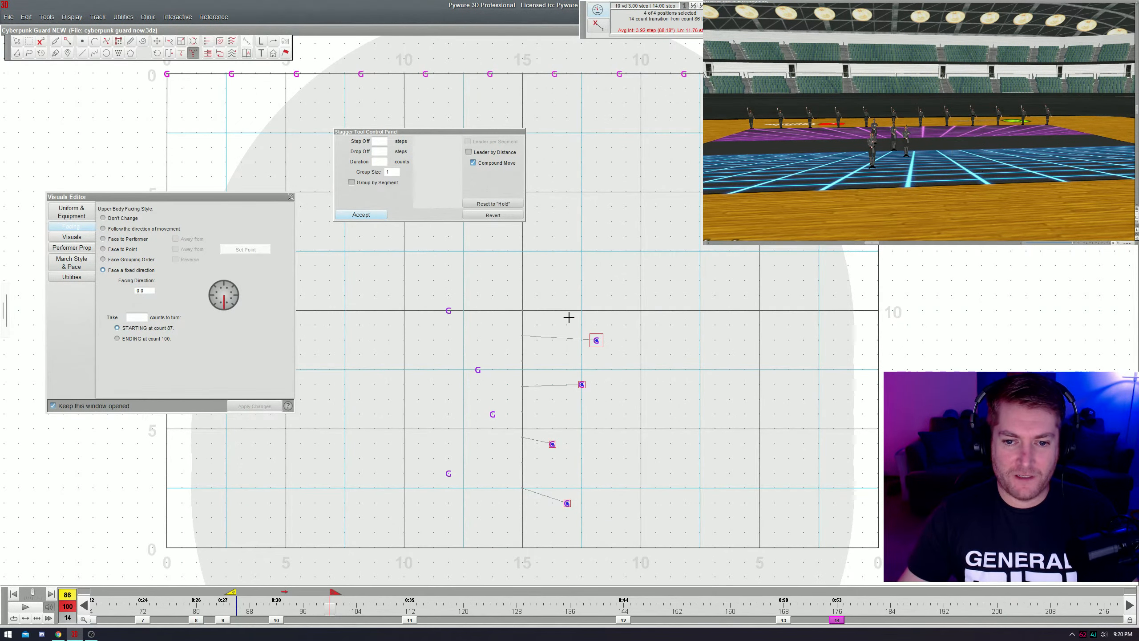
pyautogui.click(382, 141)
pyautogui.write('2')
pyautogui.press('Return')
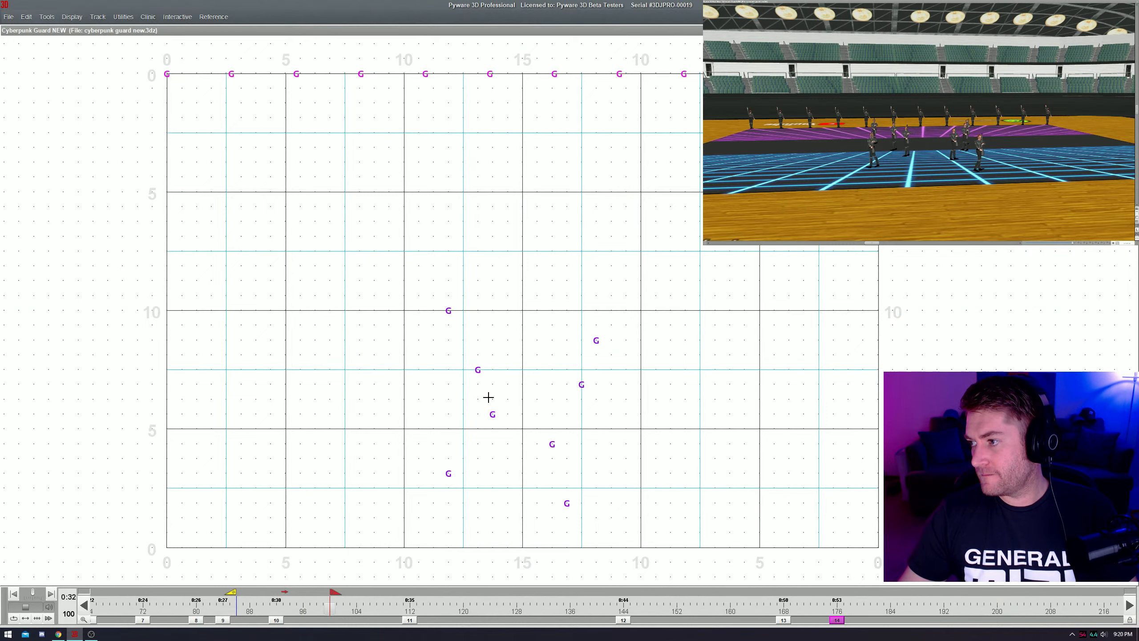
pyautogui.press('Return')
pyautogui.press('Escape')
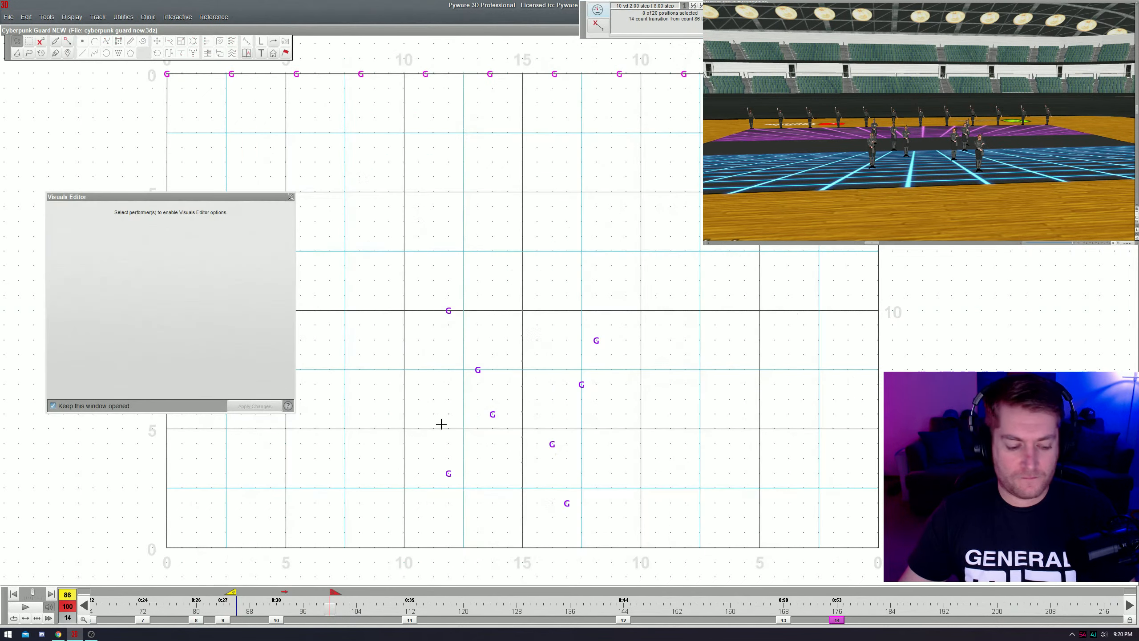
# - Reposition the rear pair close to the centre on the 10 line and level the second pair on the next grid line forward
pyautogui.hotkey('ctrl', 'a')
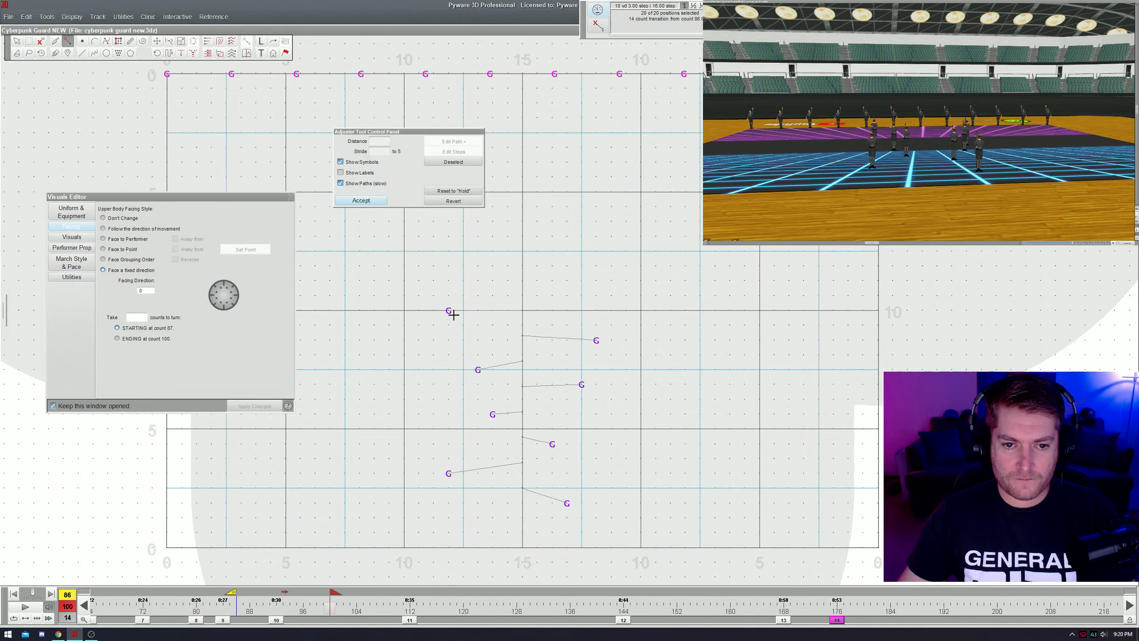
pyautogui.moveTo(452, 310); pyautogui.dragTo(493, 310)
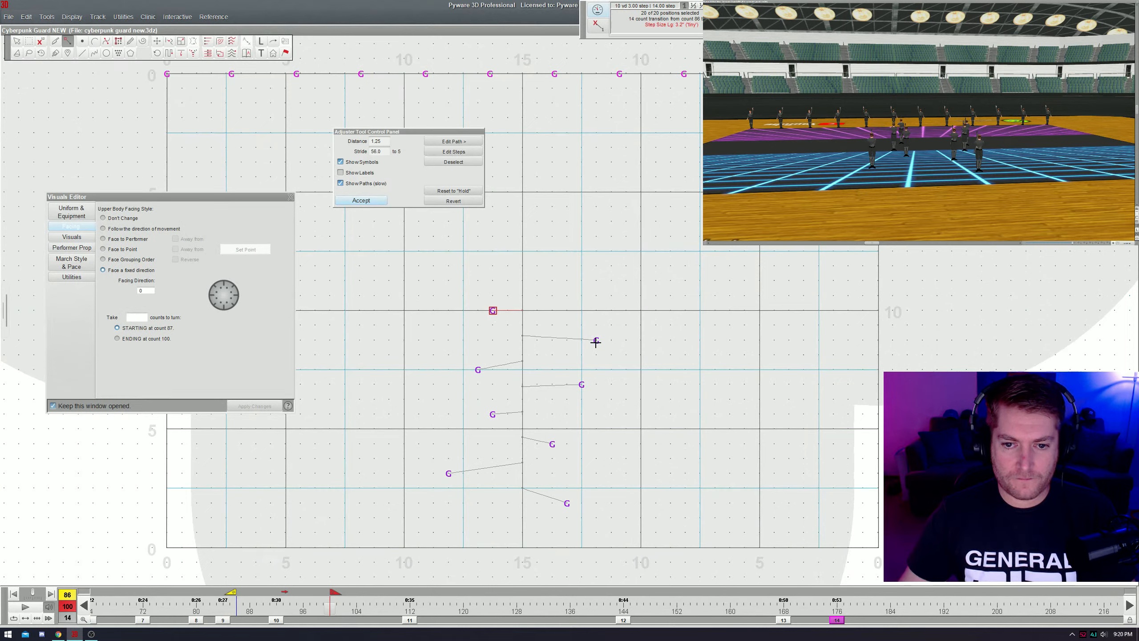
pyautogui.moveTo(595, 341); pyautogui.dragTo(558, 311)
pyautogui.moveTo(478, 369); pyautogui.dragTo(462, 368)
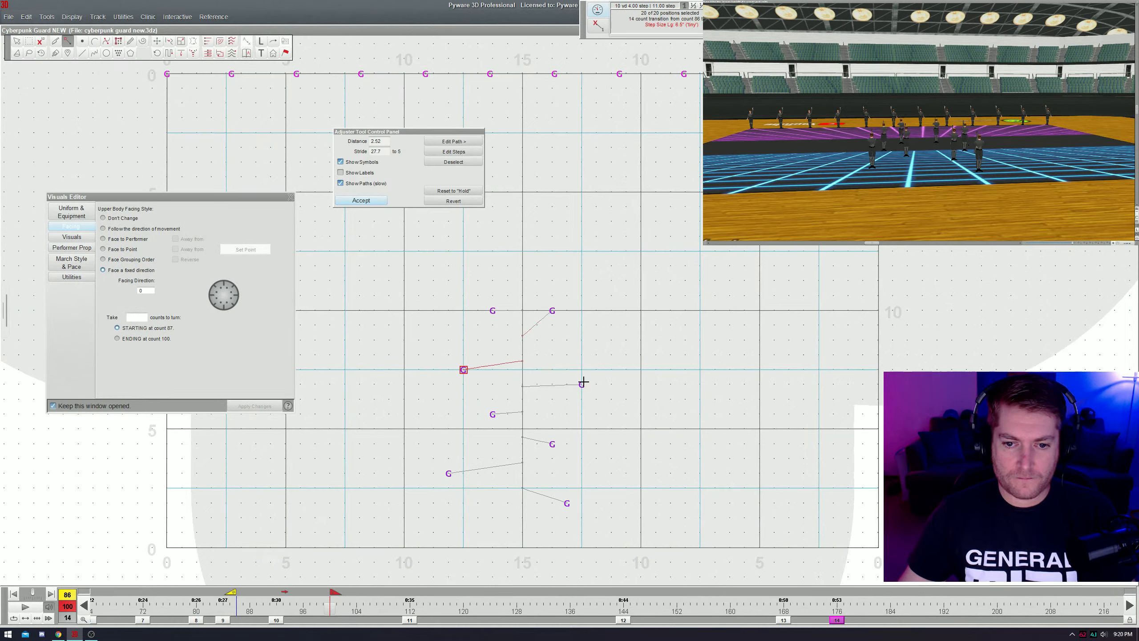
pyautogui.moveTo(584, 382); pyautogui.dragTo(572, 372)
pyautogui.moveTo(555, 306); pyautogui.dragTo(501, 309)
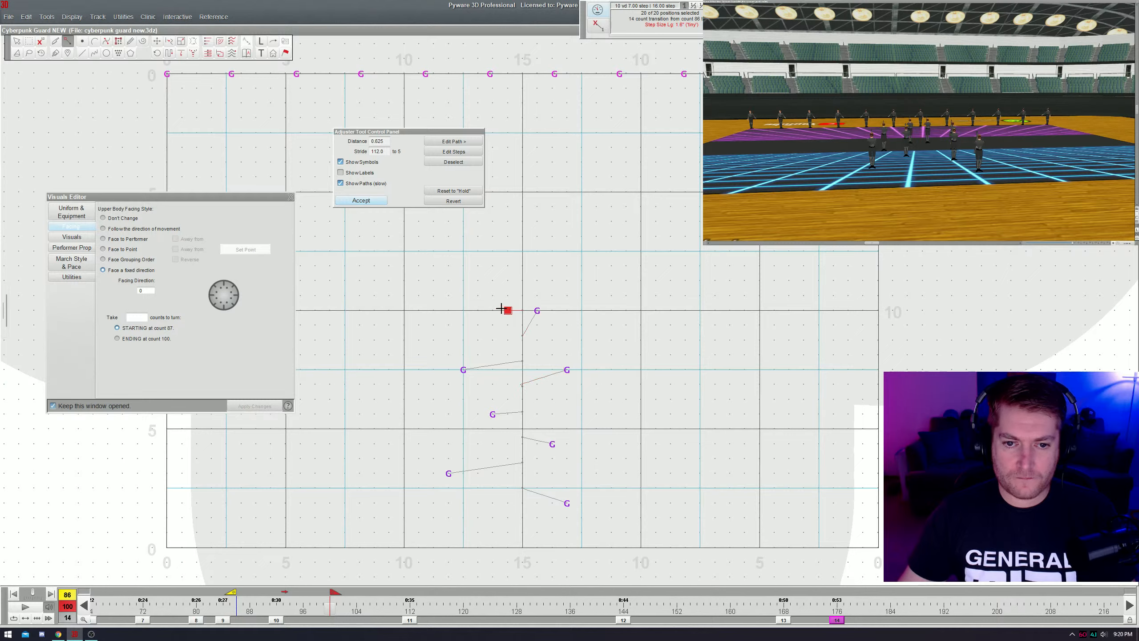
pyautogui.moveTo(468, 368); pyautogui.dragTo(492, 369)
pyautogui.moveTo(566, 372); pyautogui.dragTo(553, 370)
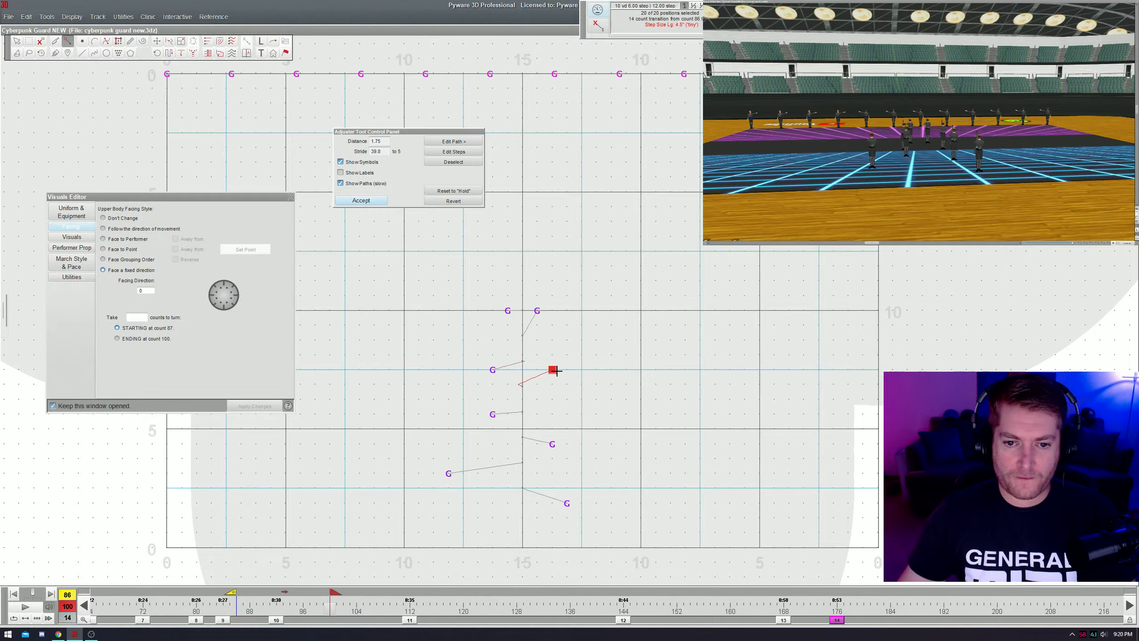
# - Move the third pair onto the 5 line about 3 units either side of centre and widen the second pair symmetrically behind it
pyautogui.moveTo(491, 414)
pyautogui.mouseDown()
pyautogui.moveTo(463, 416)
pyautogui.moveTo(464, 430)
pyautogui.mouseUp()
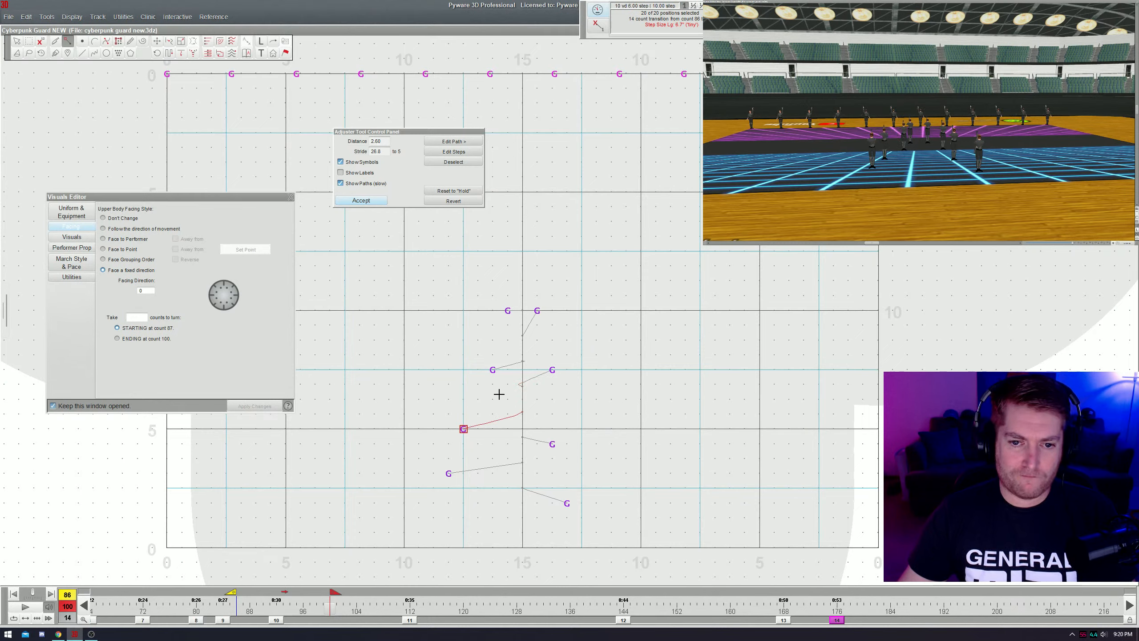
pyautogui.moveTo(494, 371); pyautogui.dragTo(476, 370)
pyautogui.moveTo(463, 429); pyautogui.dragTo(448, 429)
pyautogui.moveTo(555, 373); pyautogui.dragTo(568, 370)
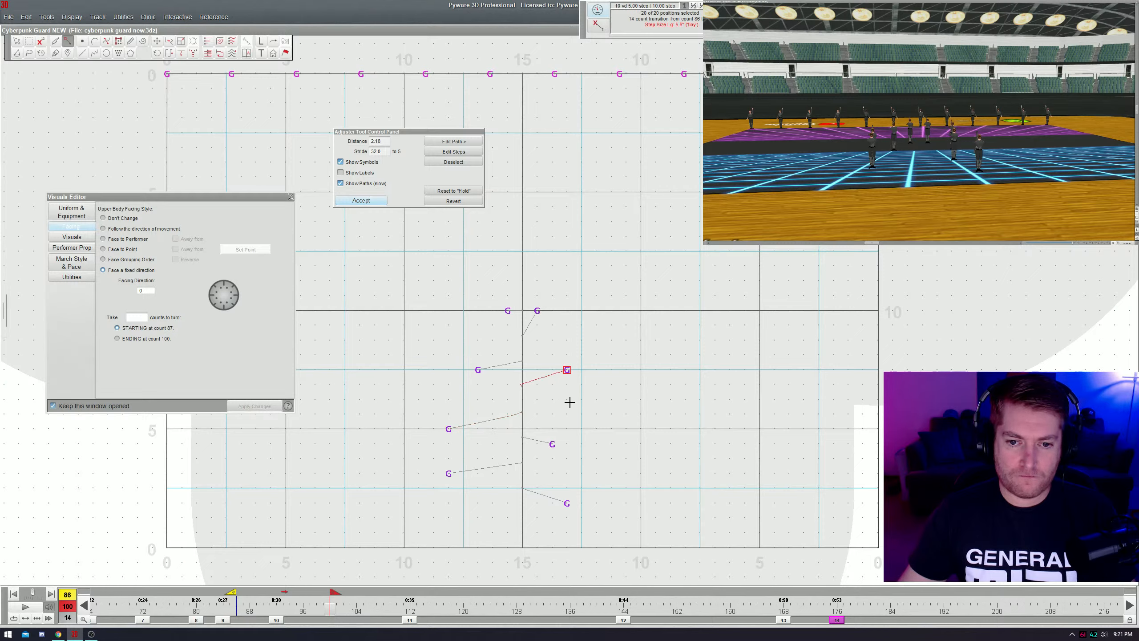
pyautogui.moveTo(552, 443); pyautogui.dragTo(596, 429)
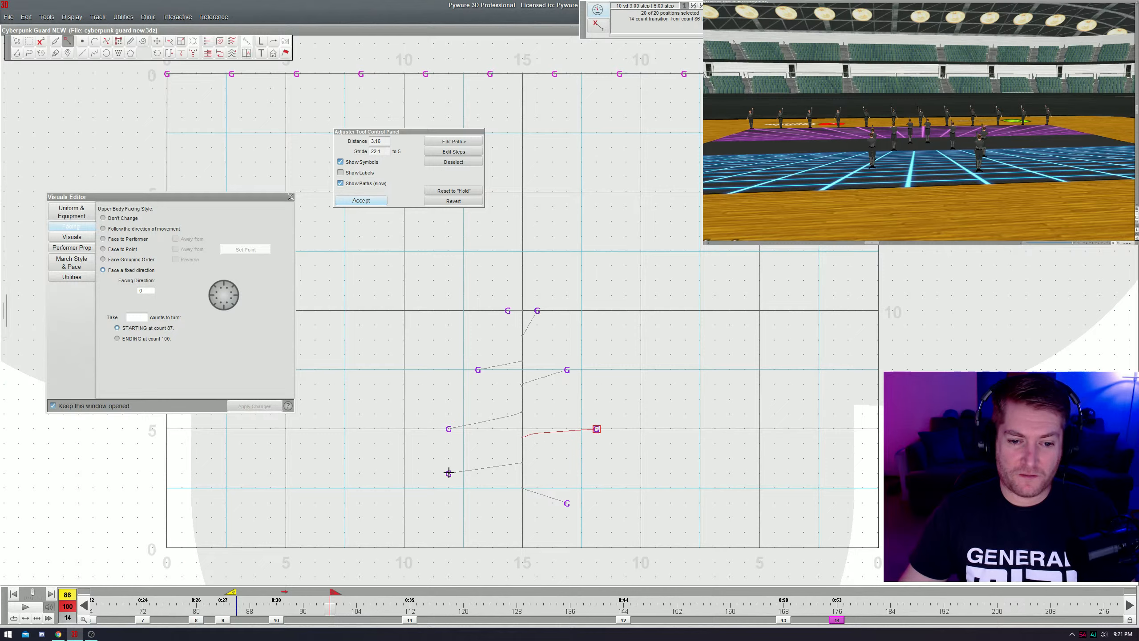
# - Spread the front pair out to the 10 lines either side of centre, level on the next grid line forward, and preview the accepted move
pyautogui.moveTo(448, 473); pyautogui.dragTo(404, 488)
pyautogui.moveTo(566, 503); pyautogui.dragTo(639, 489)
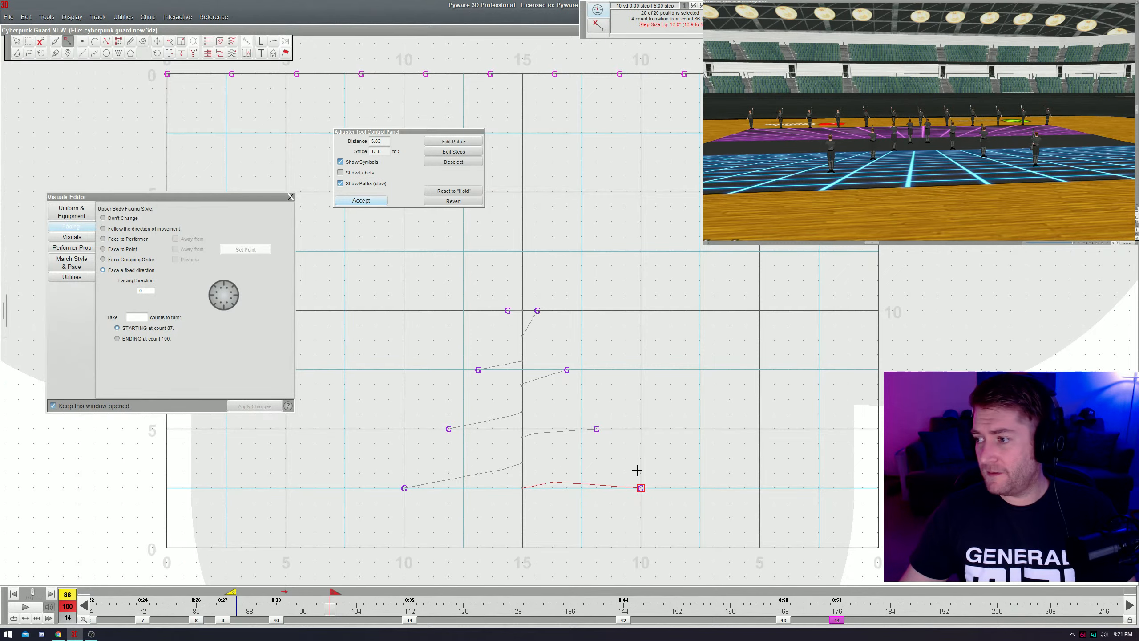
pyautogui.press('Return')
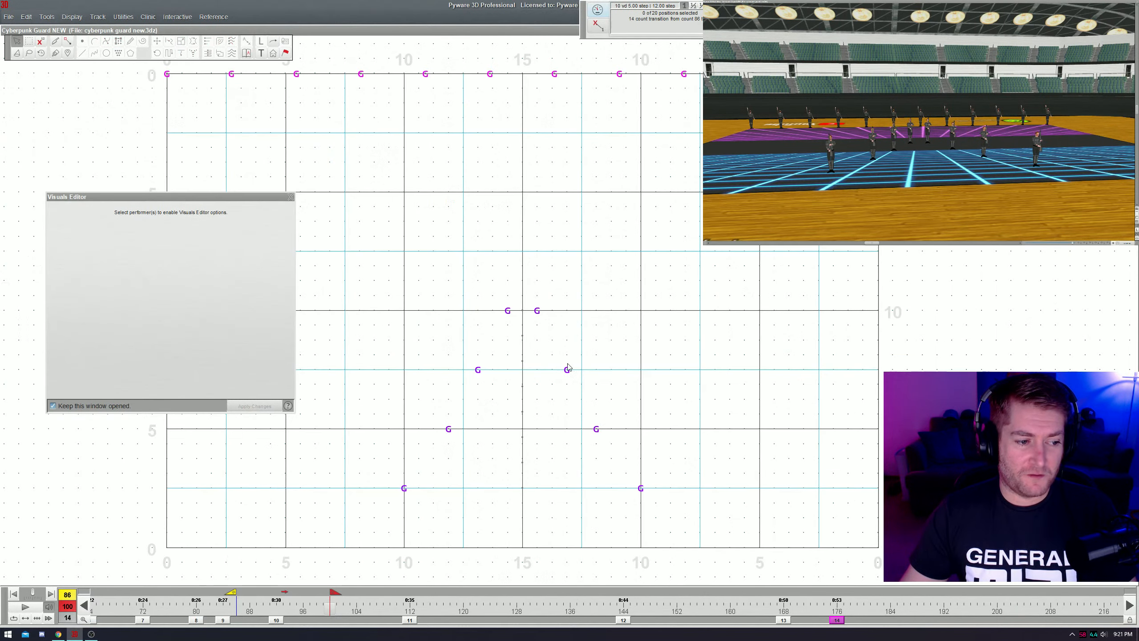
pyautogui.press('space')
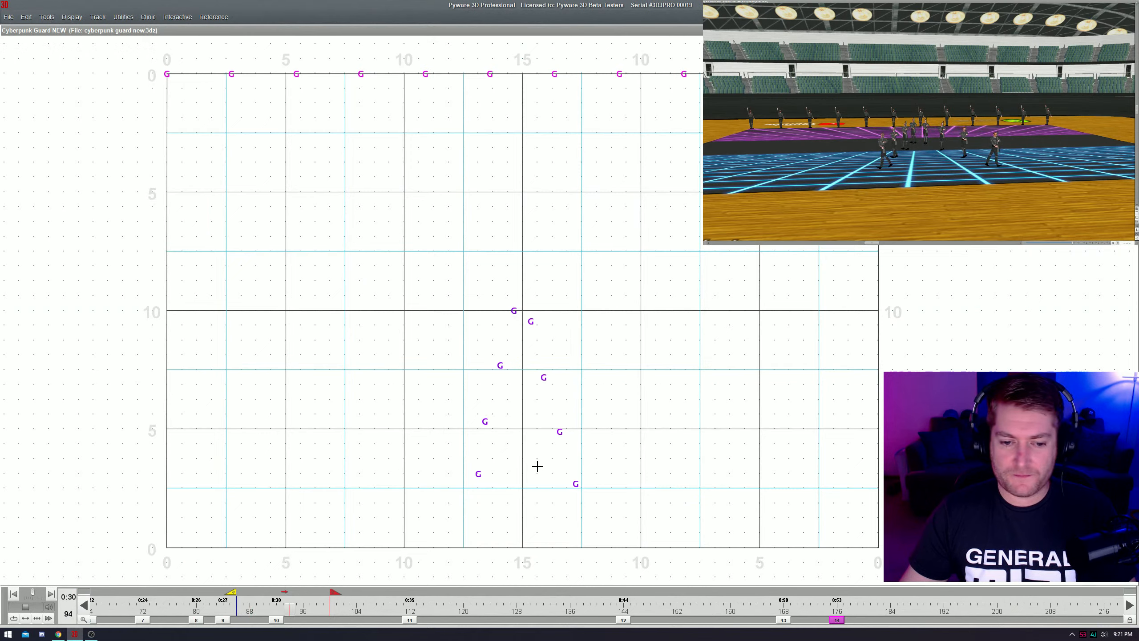
pyautogui.press('space')
# - Stagger the four performers left of the centre line with the rearmost leading and a step off of 2, and preview the timing
pyautogui.doubleClick(477, 371)
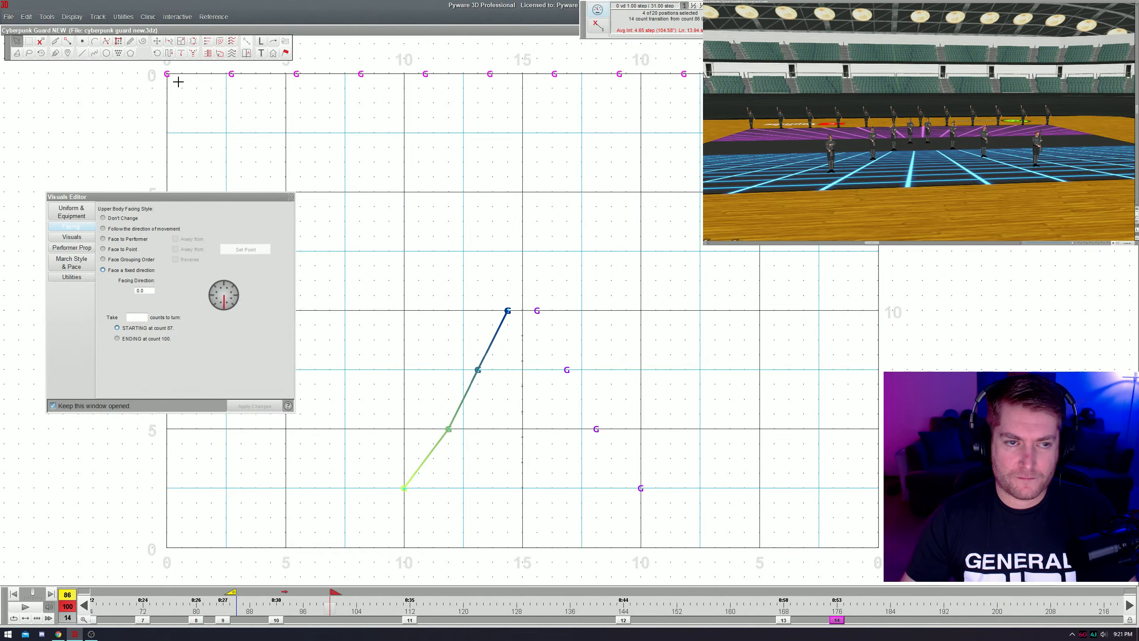
pyautogui.click(193, 53)
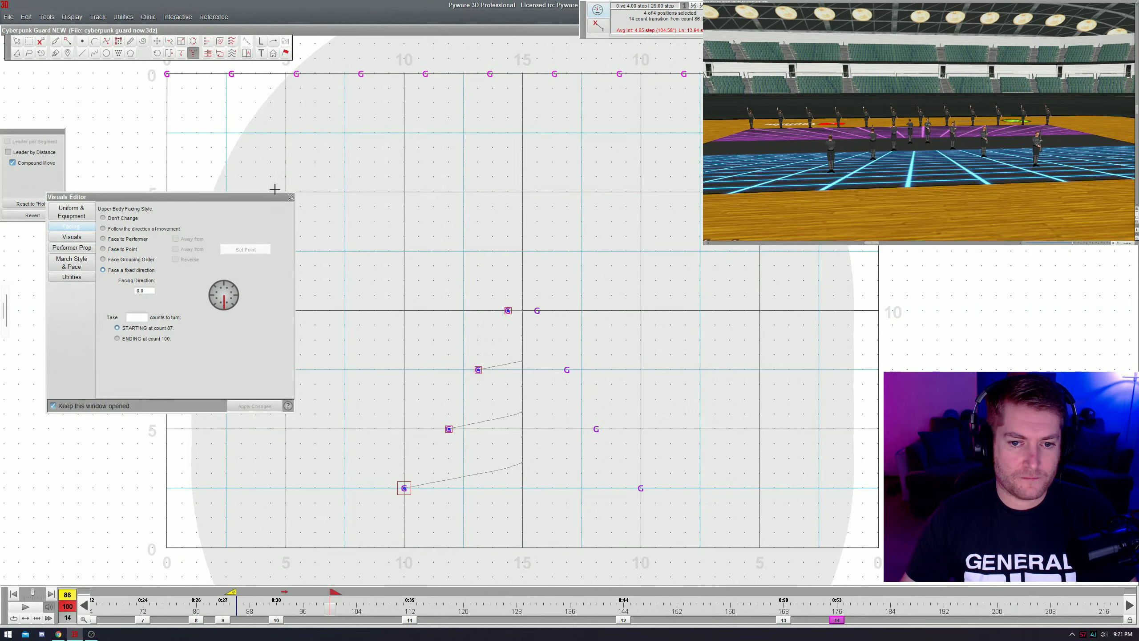
pyautogui.click(507, 310)
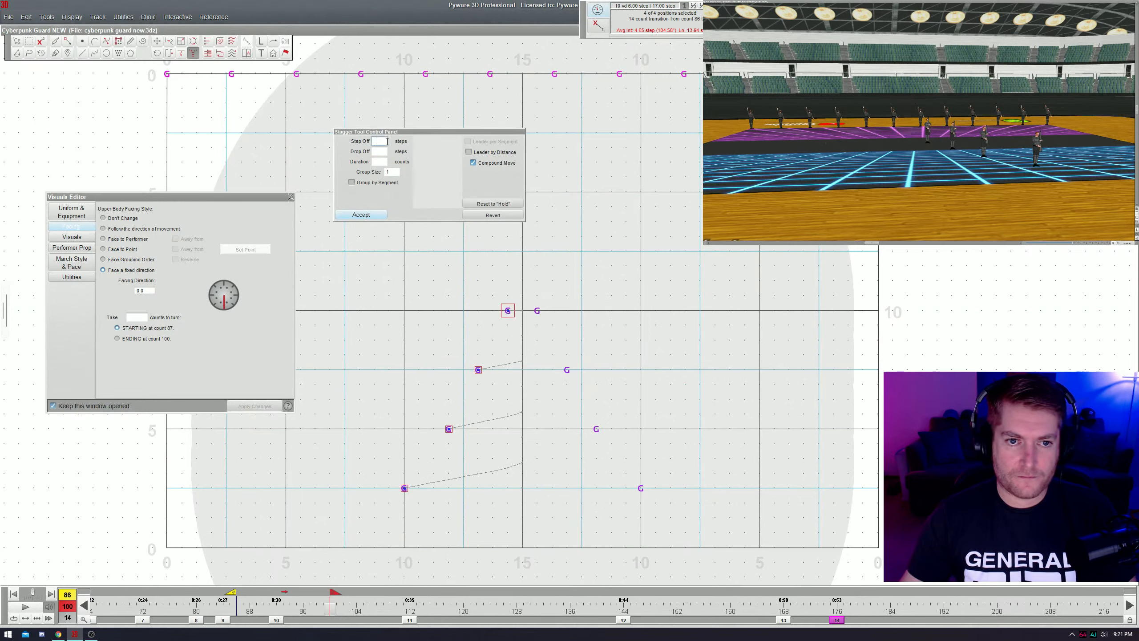
pyautogui.click(387, 141)
pyautogui.write('2')
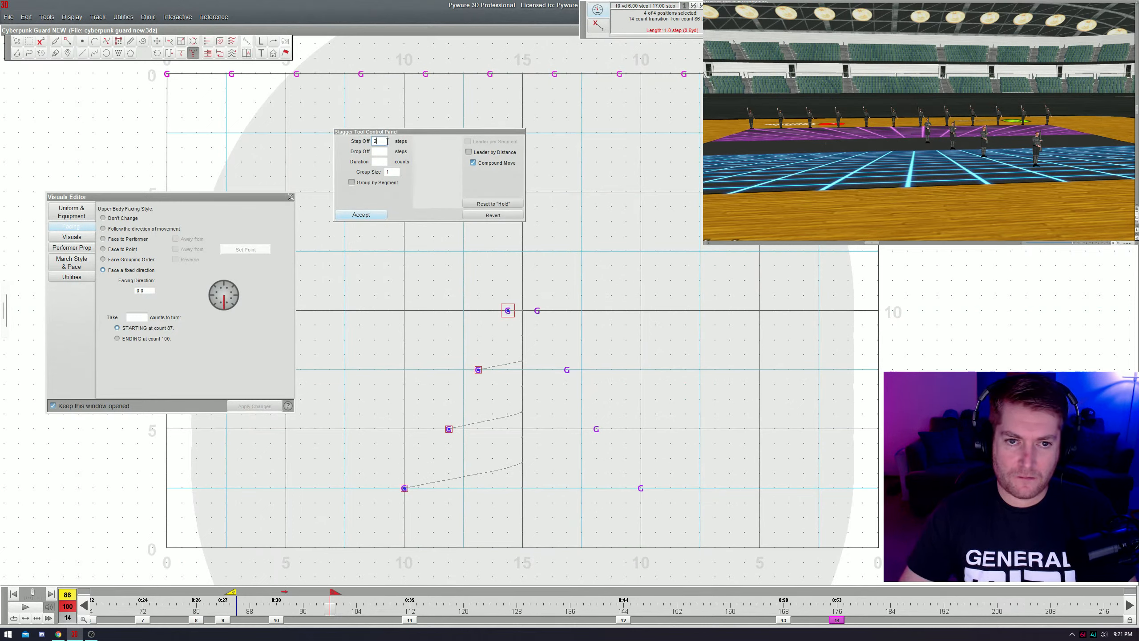
pyautogui.press('Return')
pyautogui.press('space')
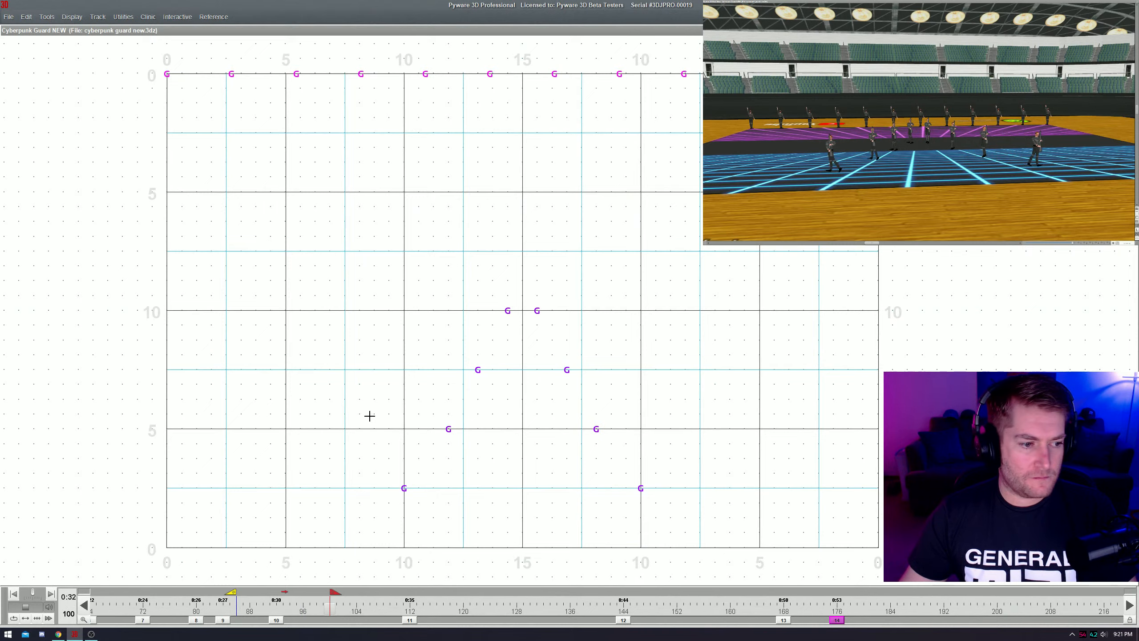
pyautogui.press('space')
# - Stagger the four performers right of the centre line with the rearmost leading, and preview the timing
pyautogui.click(538, 310)
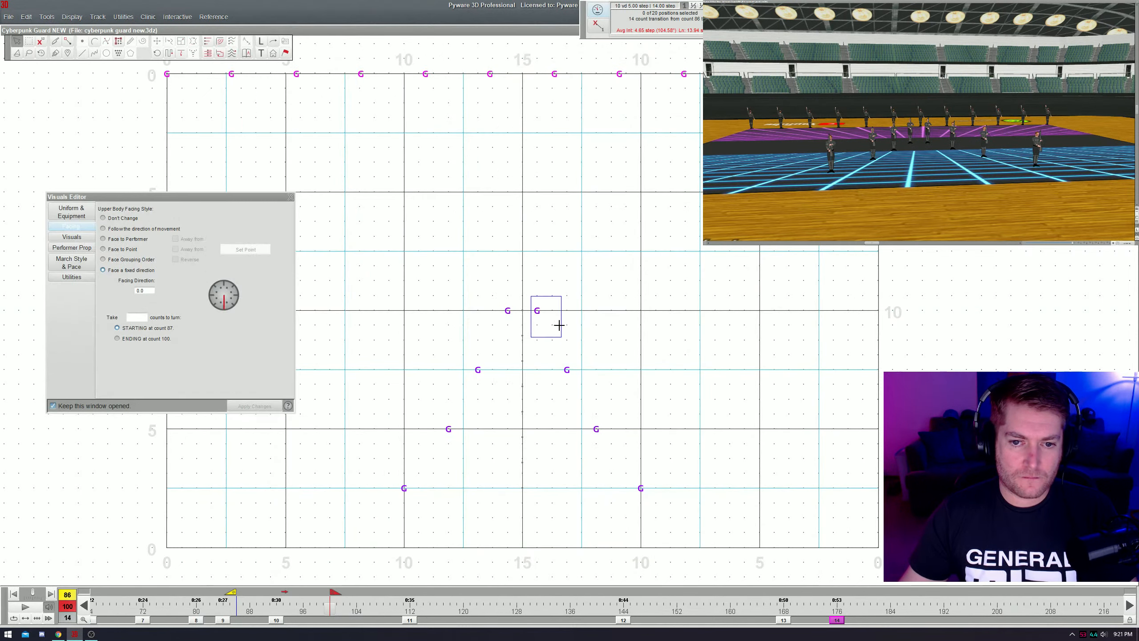
pyautogui.click(194, 53)
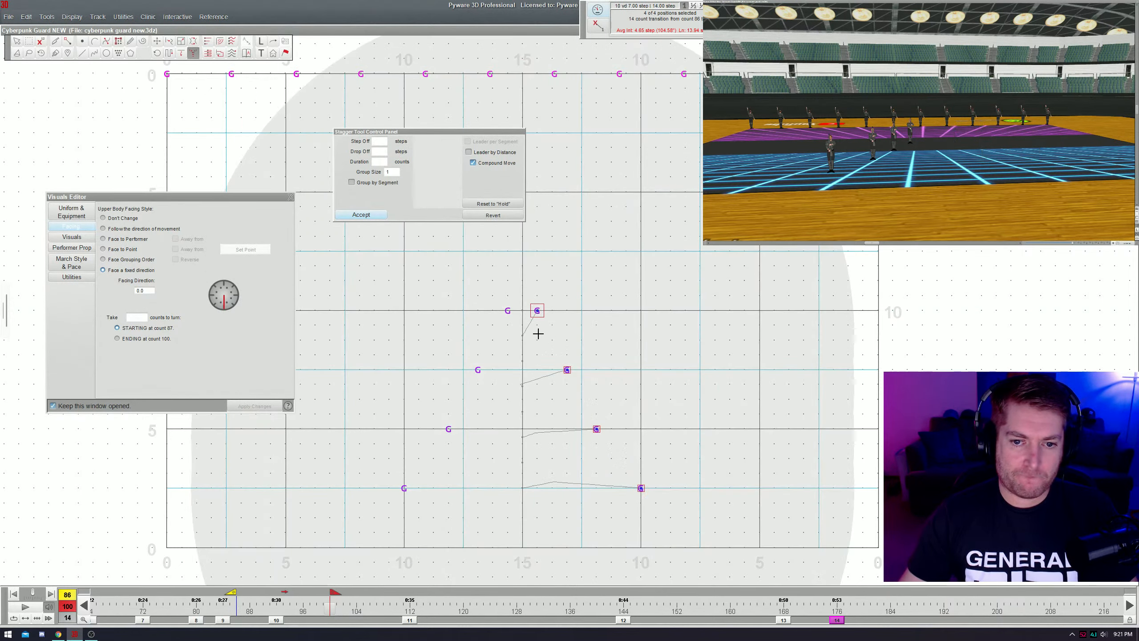
pyautogui.press('Return')
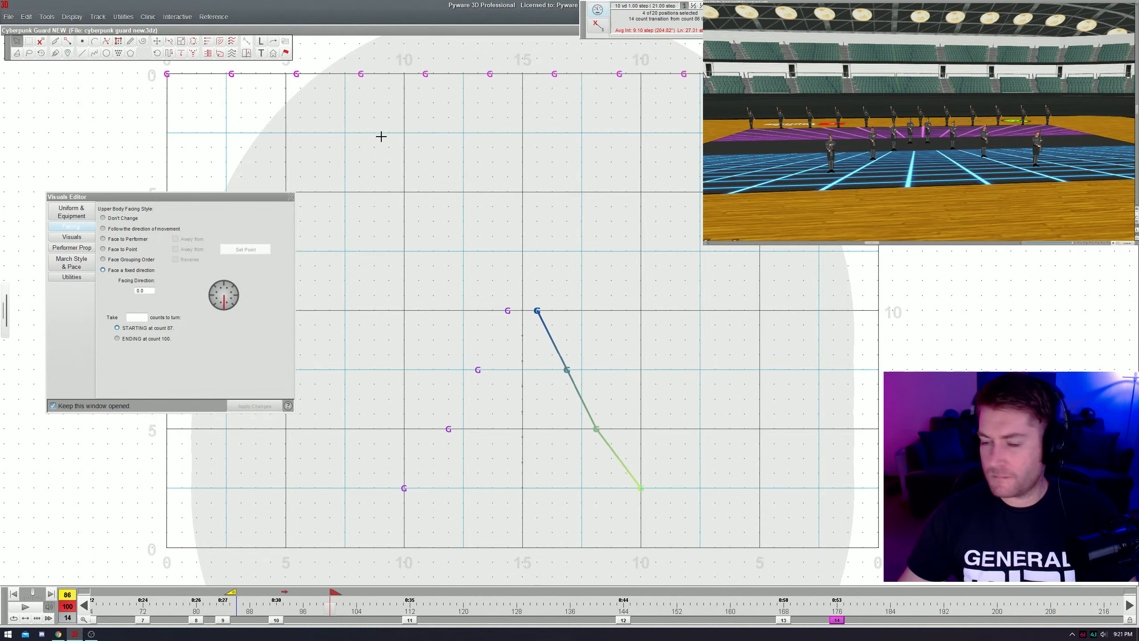
pyautogui.press('space')
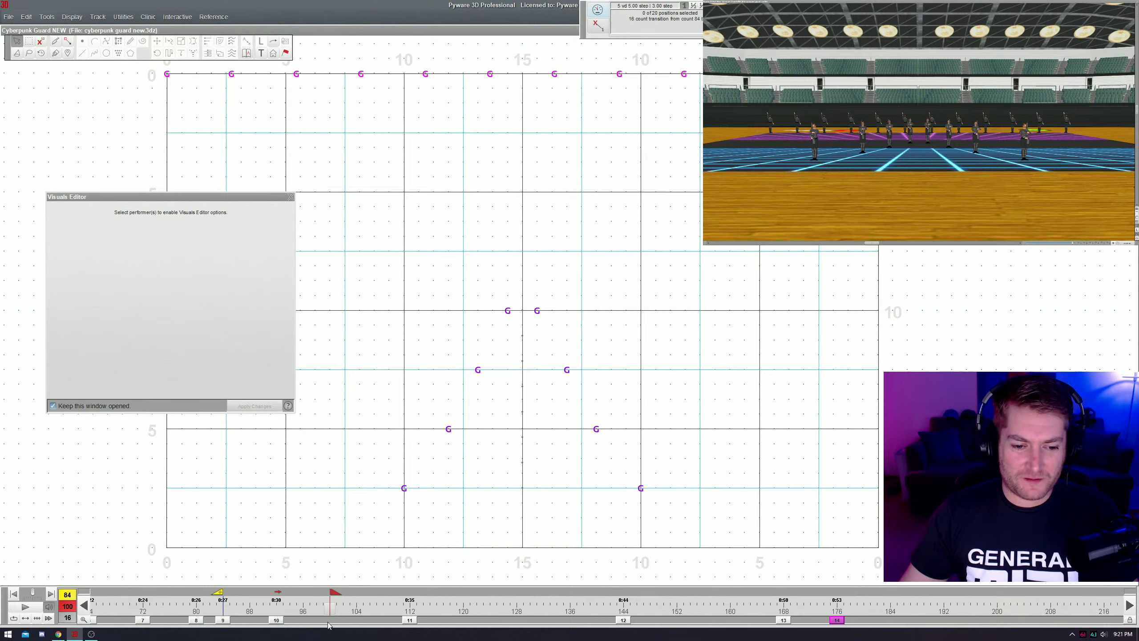
# - Add a page tab at count 100 and go to the page tab at count 92
pyautogui.click(328, 622)
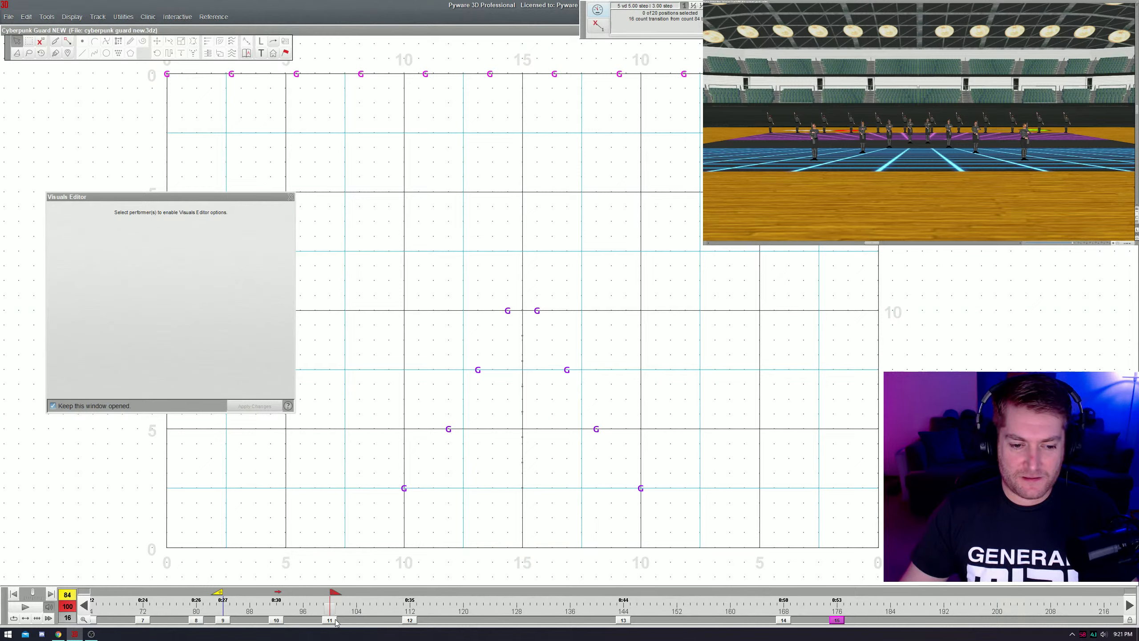
pyautogui.click(276, 620)
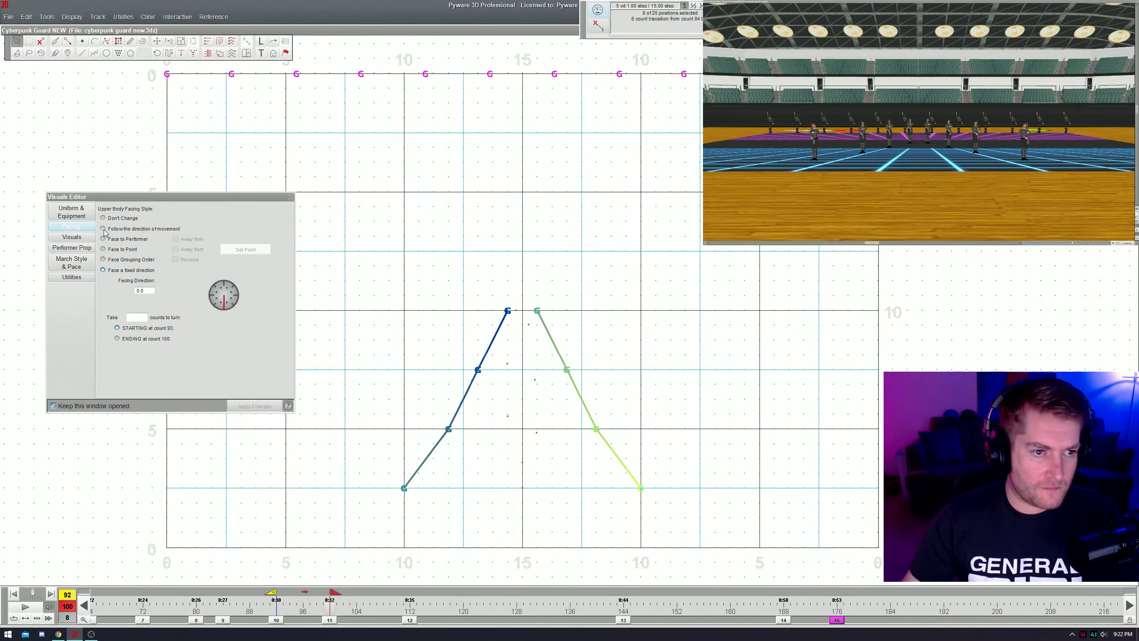
# - Give the eight centre performers the Attention 1 upper body pose over 8 counts starting at count 93, and preview it
pyautogui.click(89, 237)
pyautogui.click(188, 220)
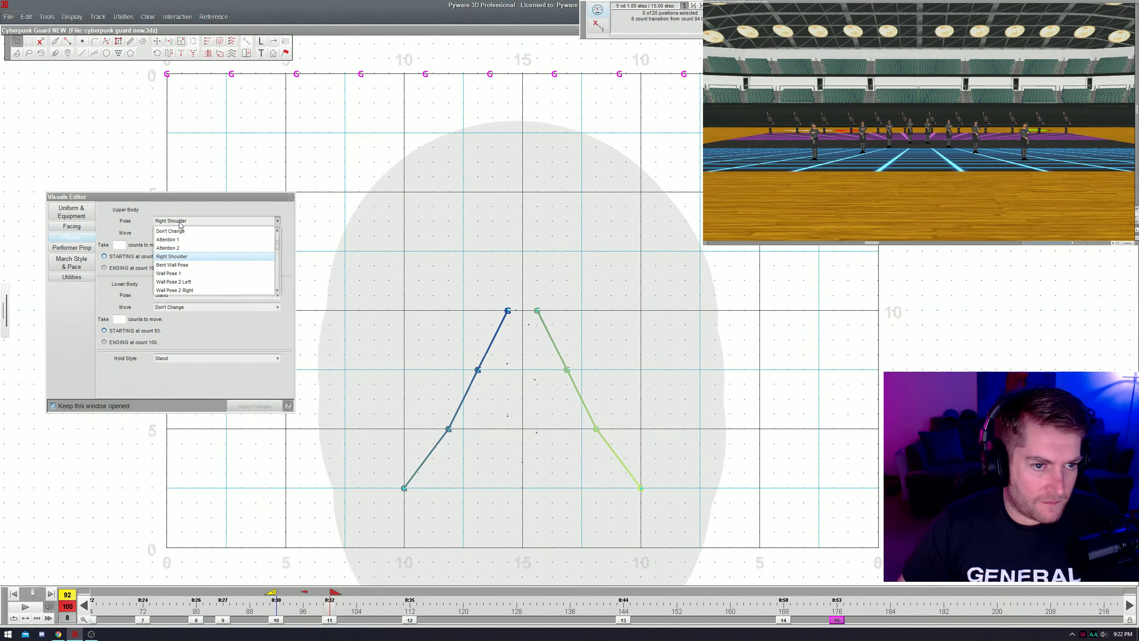
pyautogui.click(179, 231)
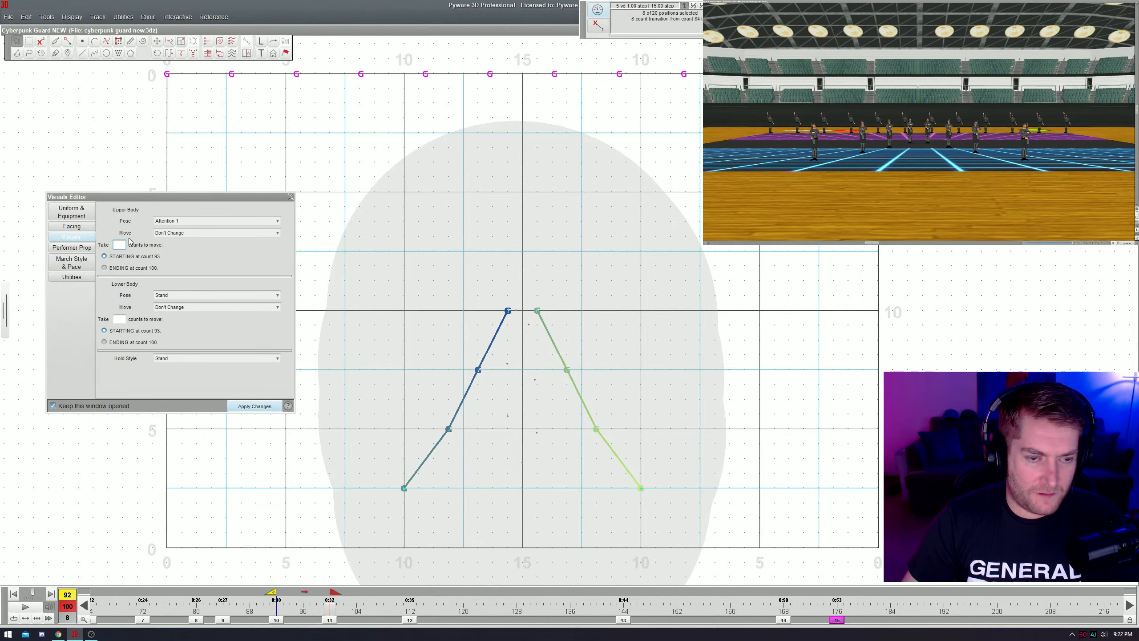
pyautogui.press('Return')
pyautogui.press('space')
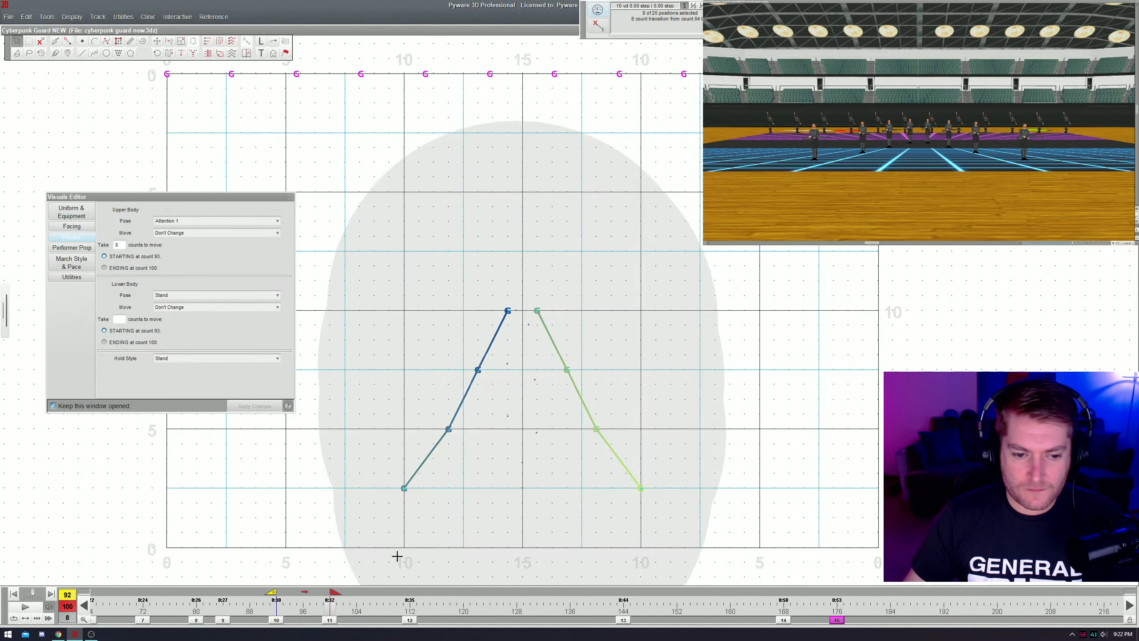
# - Shorten the edited range to counts 92 to 96 and apply upper body Pin Pose 1 over 4 counts starting at count 93
pyautogui.moveTo(334, 599); pyautogui.dragTo(290, 601)
pyautogui.press('space')
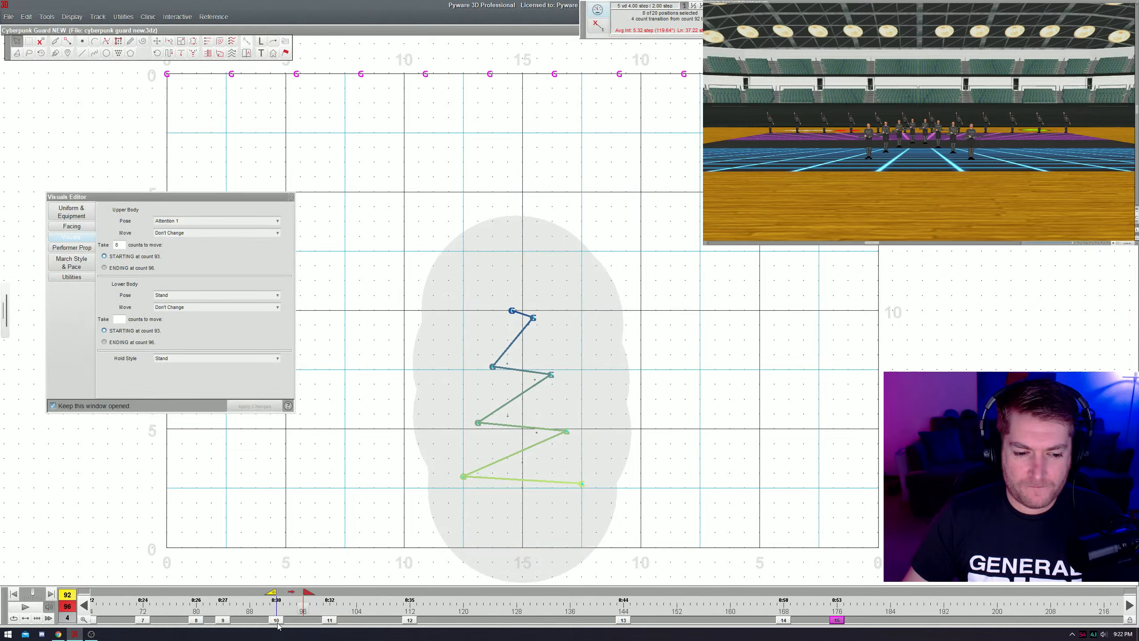
pyautogui.click(253, 221)
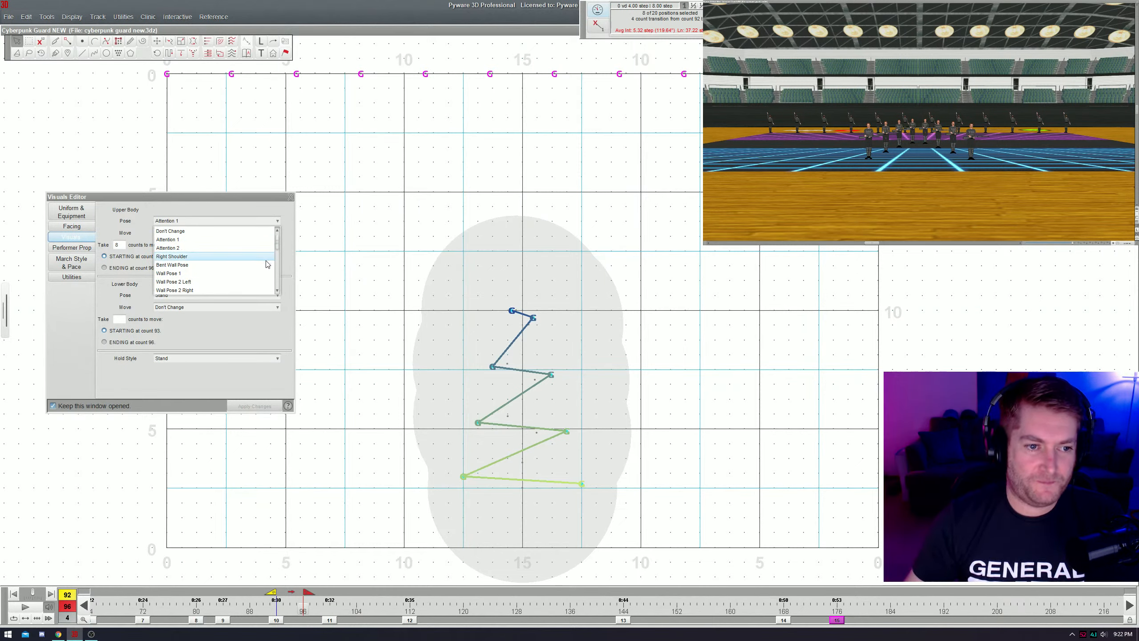
pyautogui.scroll(-2, 264, 261)
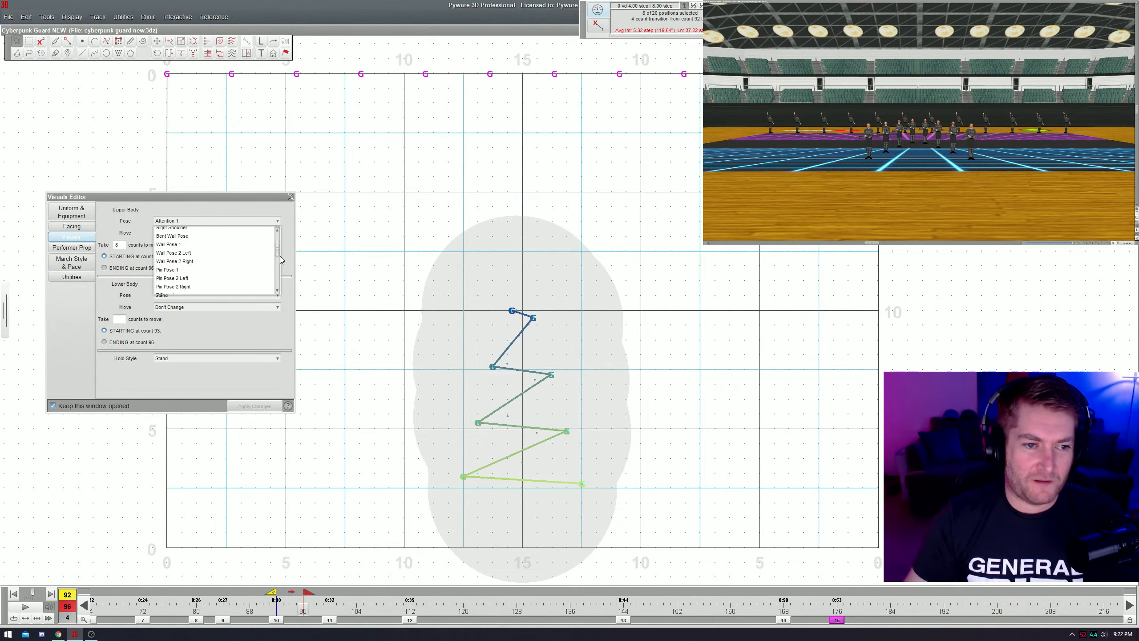
pyautogui.click(261, 267)
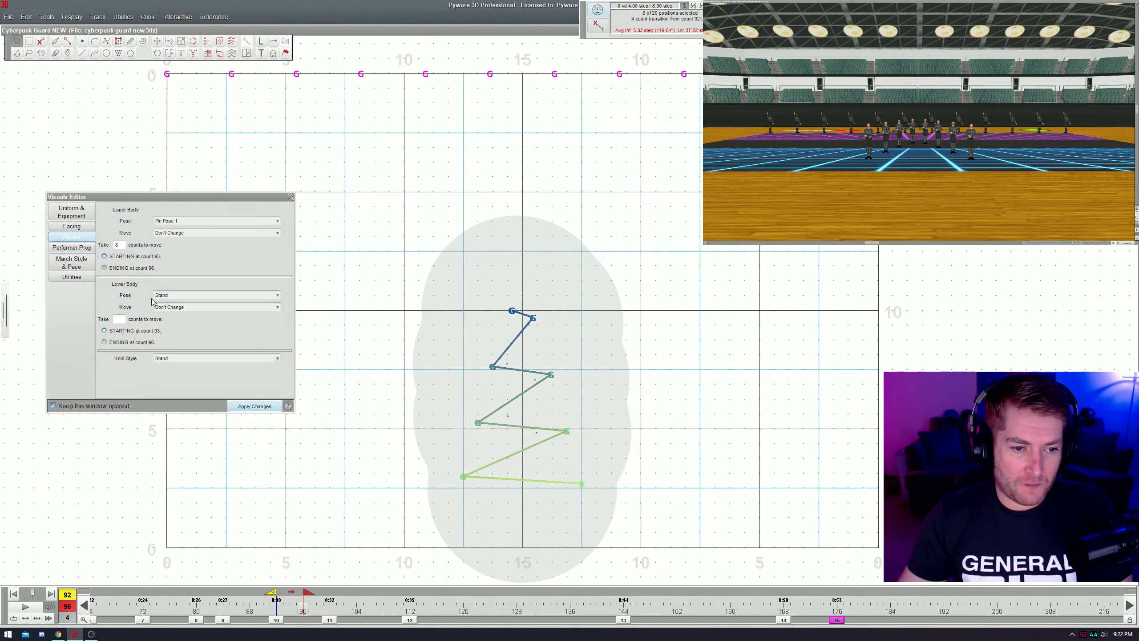
pyautogui.doubleClick(122, 244)
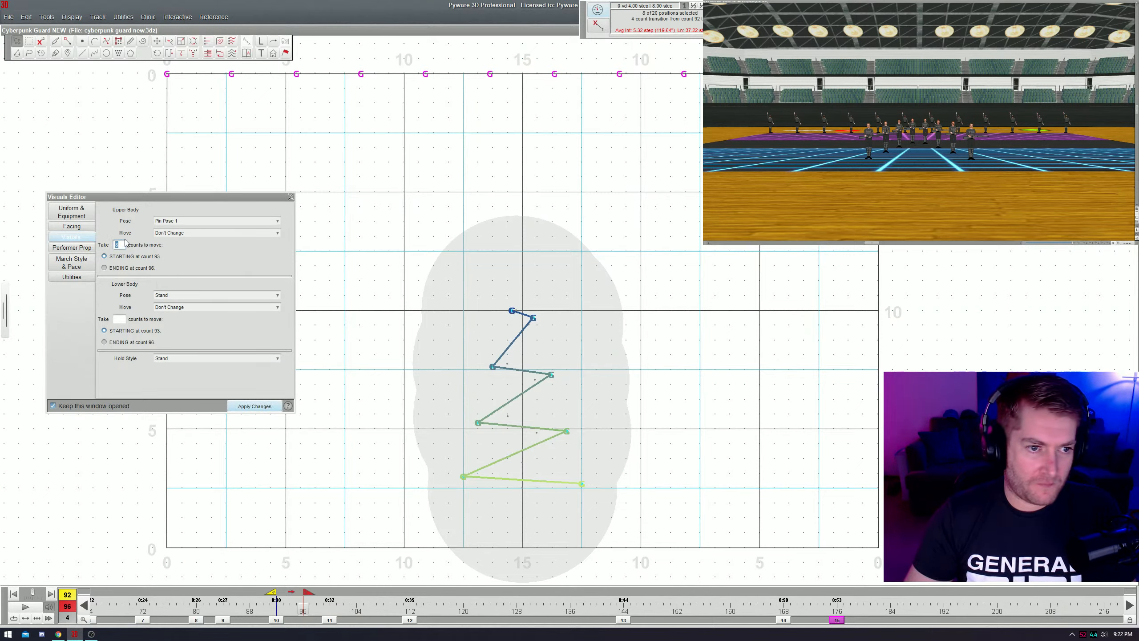
pyautogui.press('Return')
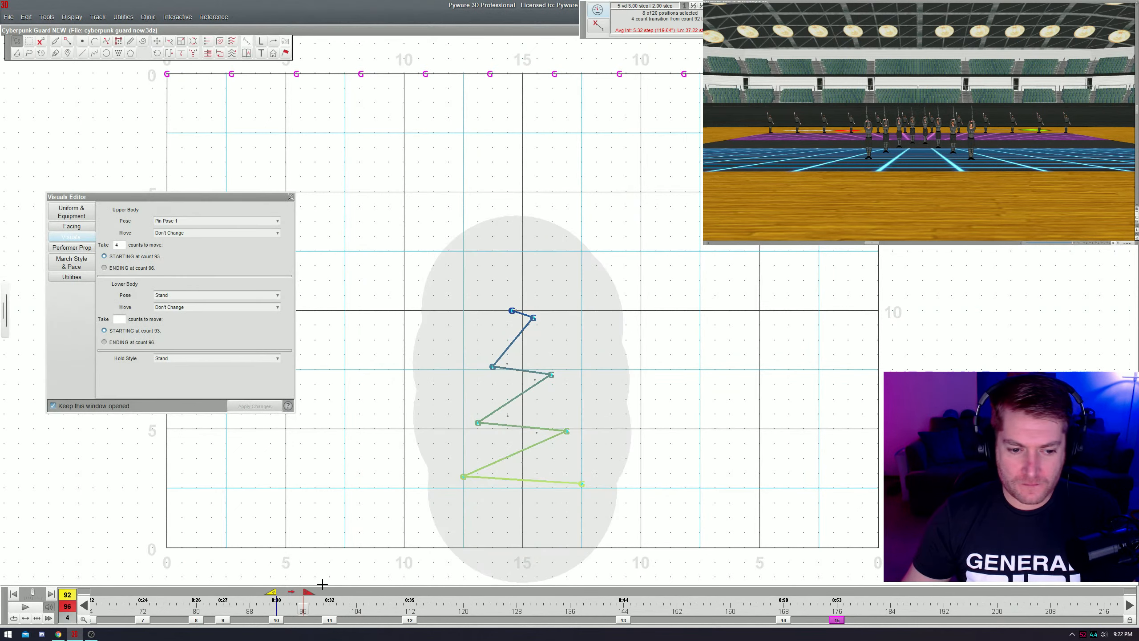
# - Preview the move from count 96 to 112, and replay from the page tab at count 92
pyautogui.moveTo(271, 592); pyautogui.dragTo(301, 594)
pyautogui.moveTo(307, 593); pyautogui.dragTo(420, 591)
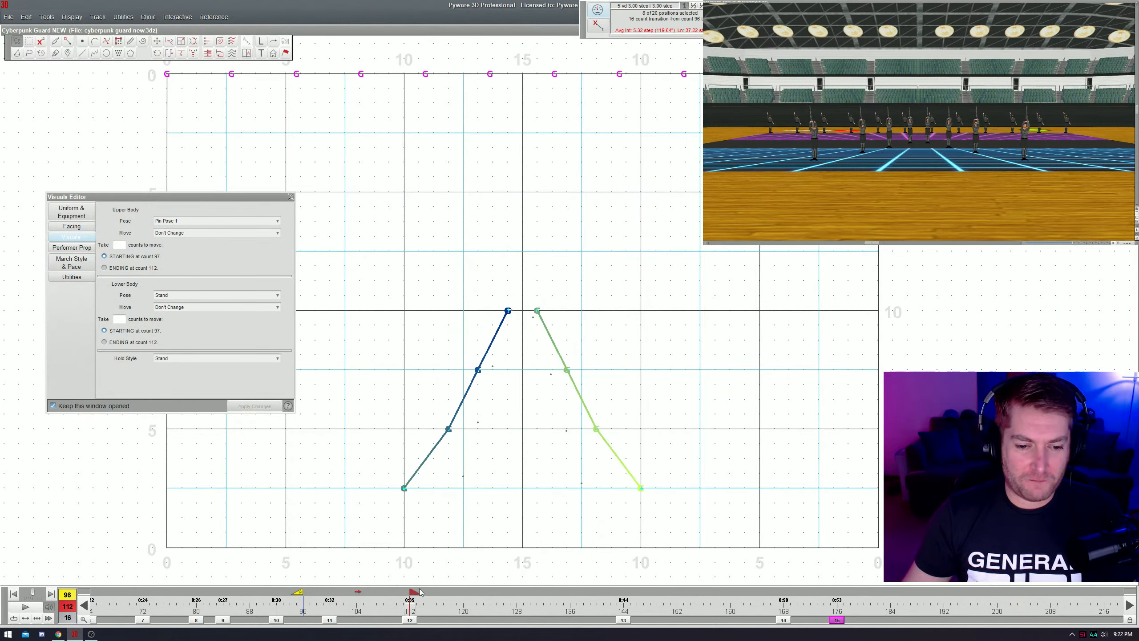
pyautogui.press('space')
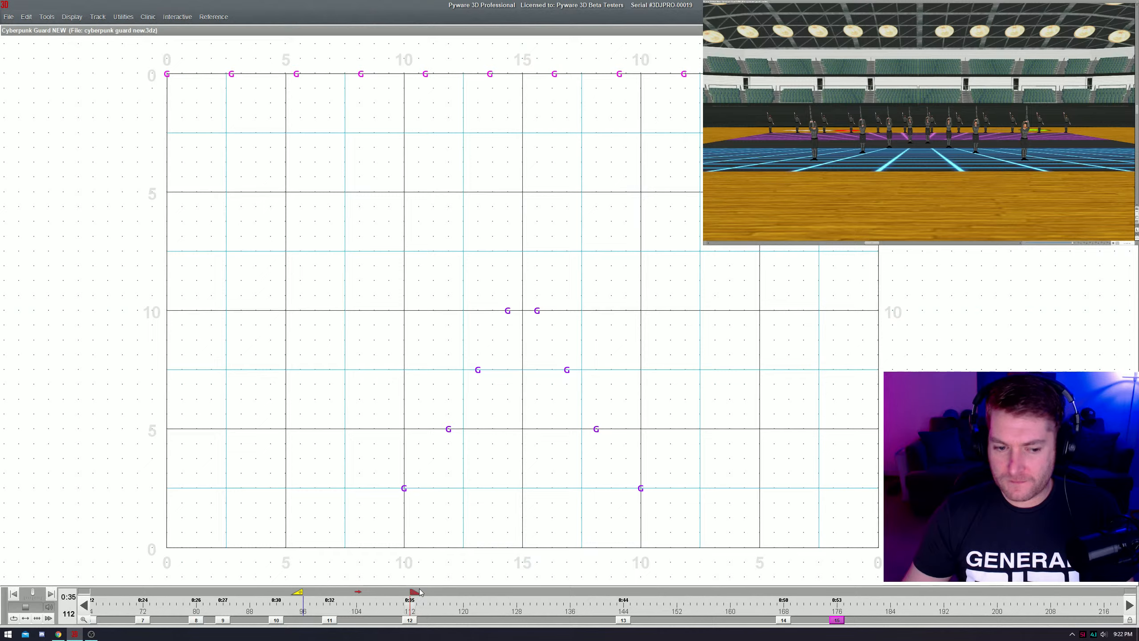
pyautogui.click(277, 620)
pyautogui.press('space')
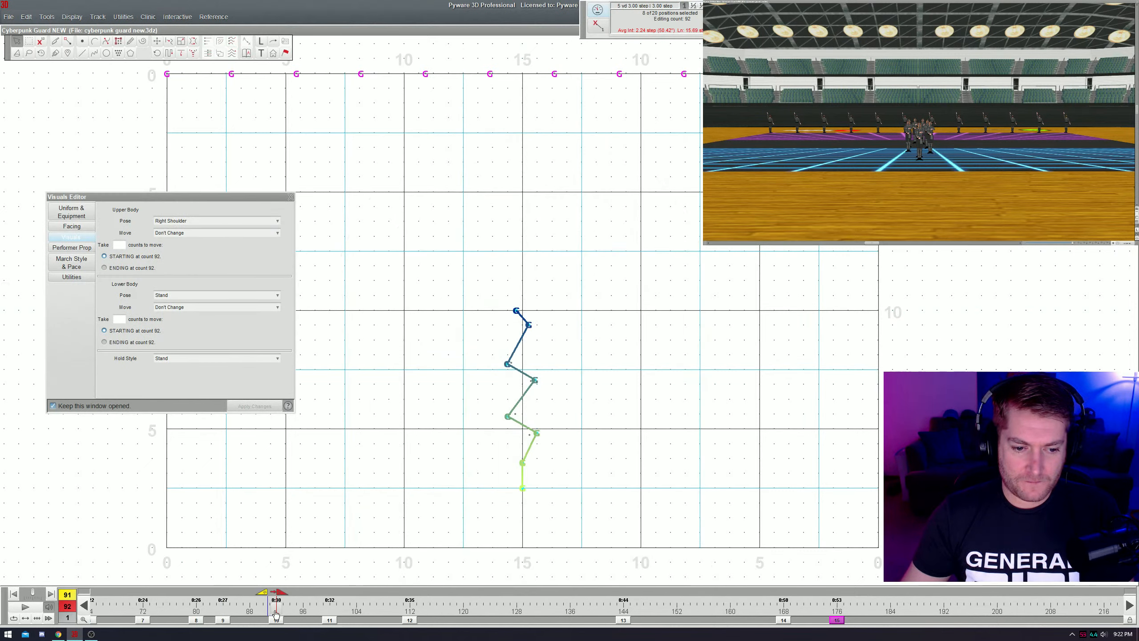
# - Make the Pin Pose 1 change take 2 counts from count 93 with the range ending at count 94, and preview it
pyautogui.click(276, 613)
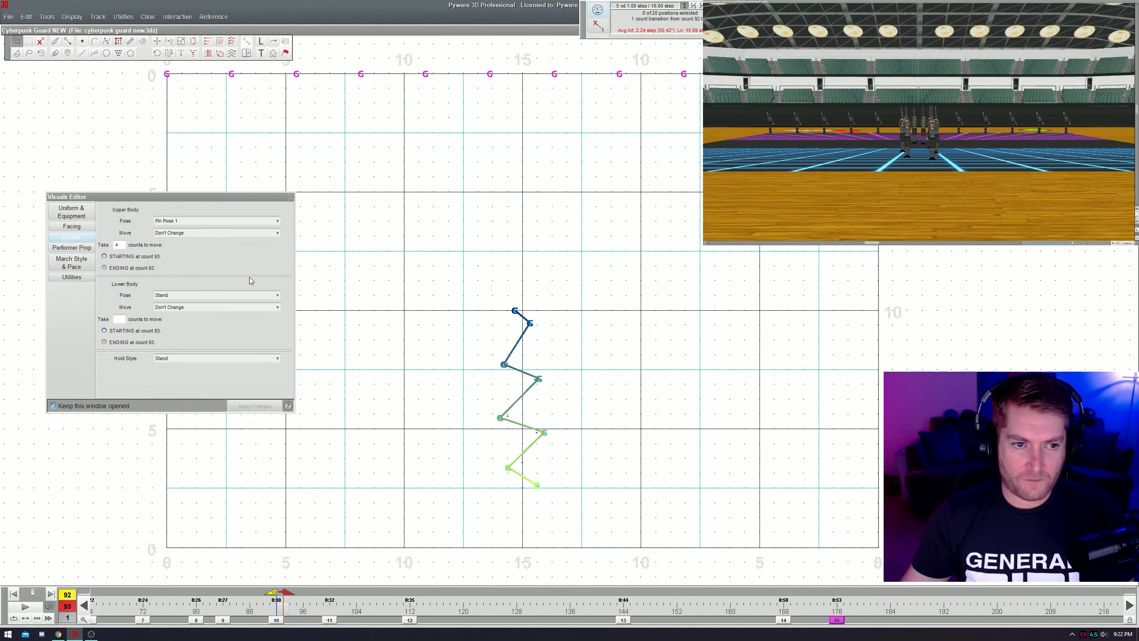
pyautogui.doubleClick(118, 245)
pyautogui.press('BackSpace')
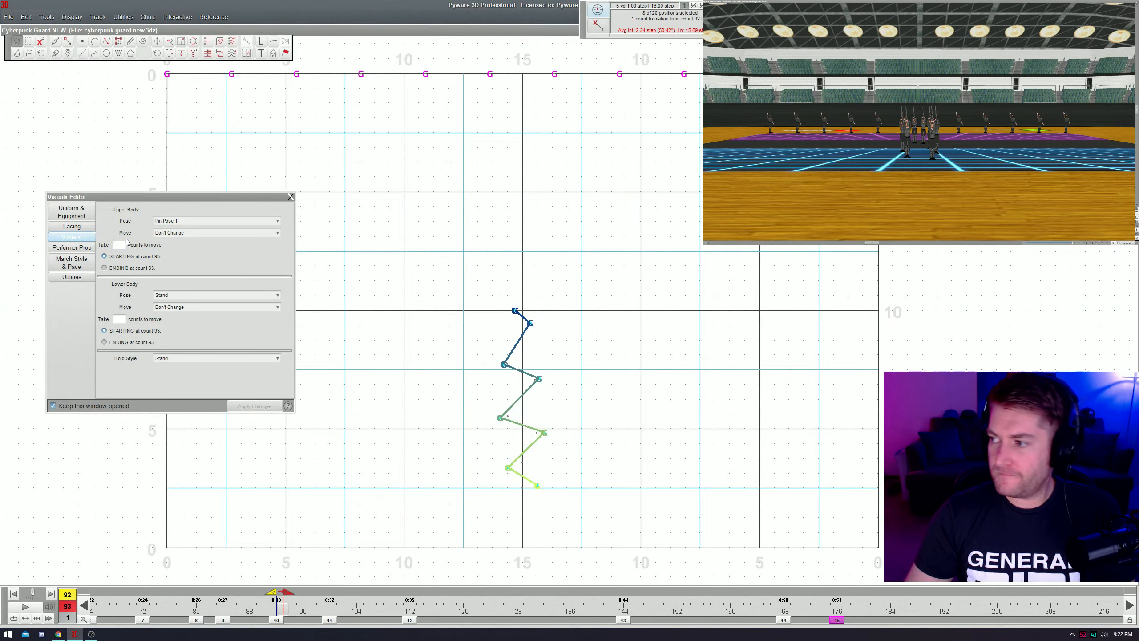
pyautogui.press('space')
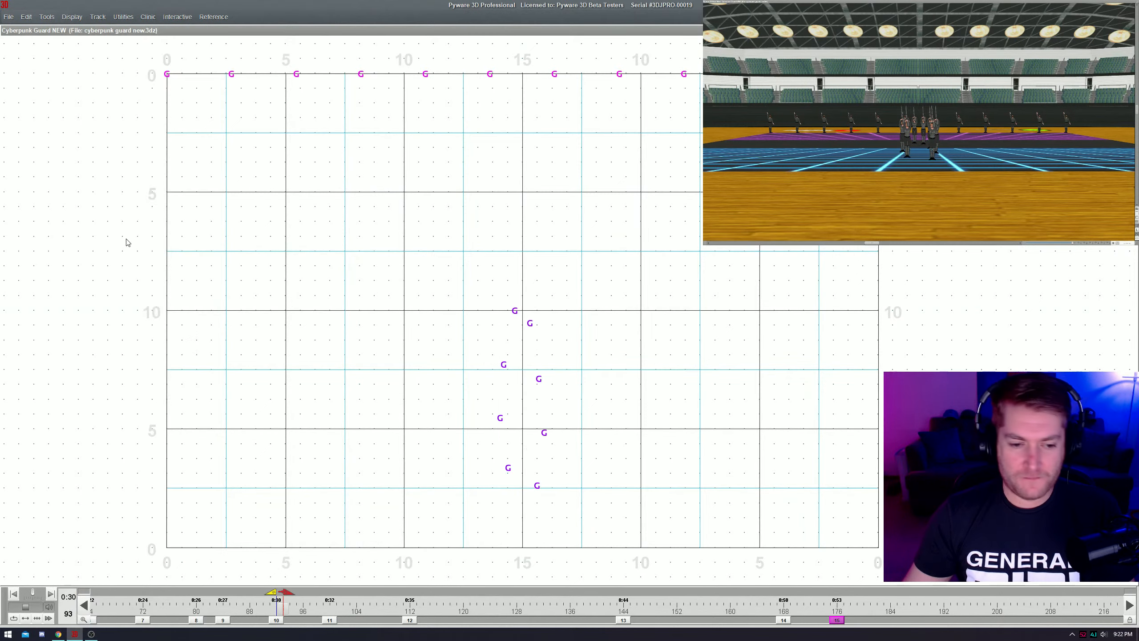
pyautogui.press('space')
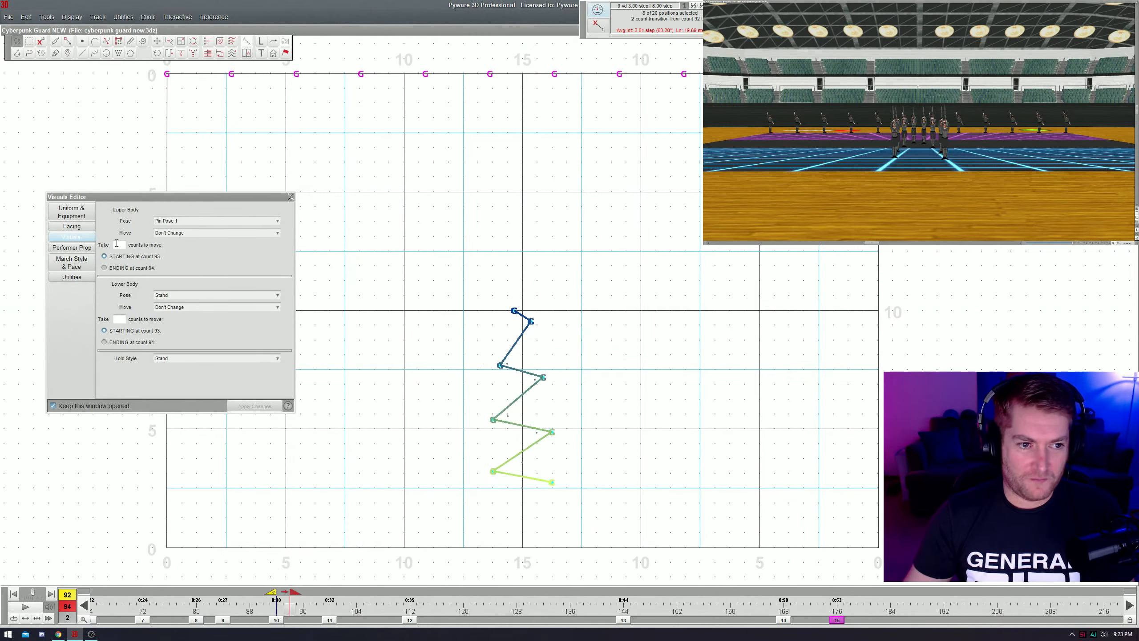
pyautogui.press('space')
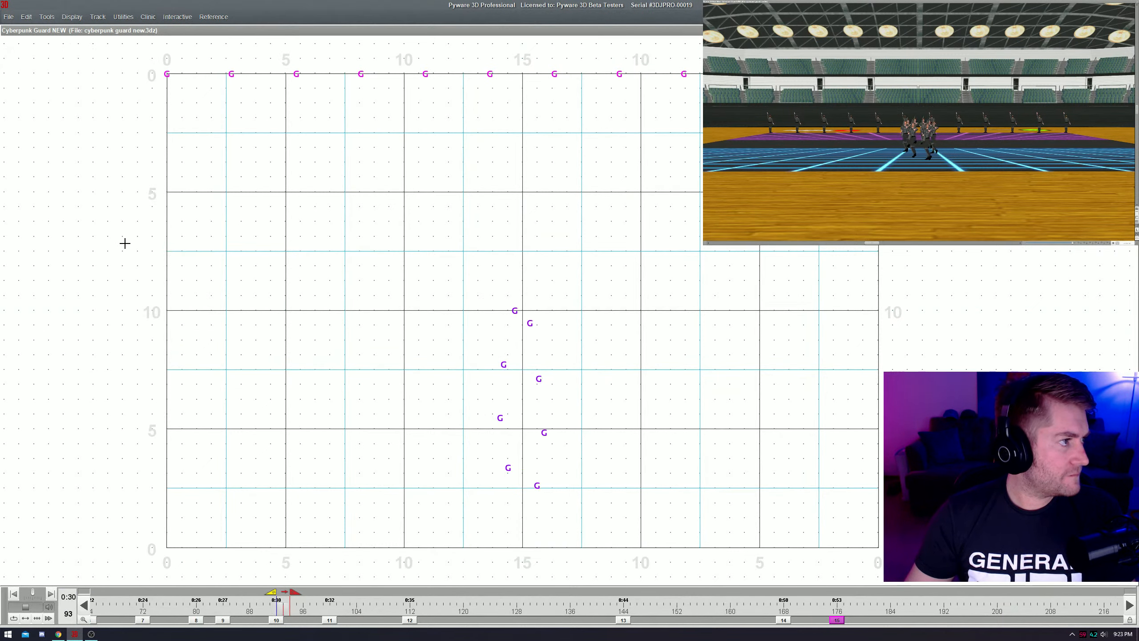
pyautogui.press('space')
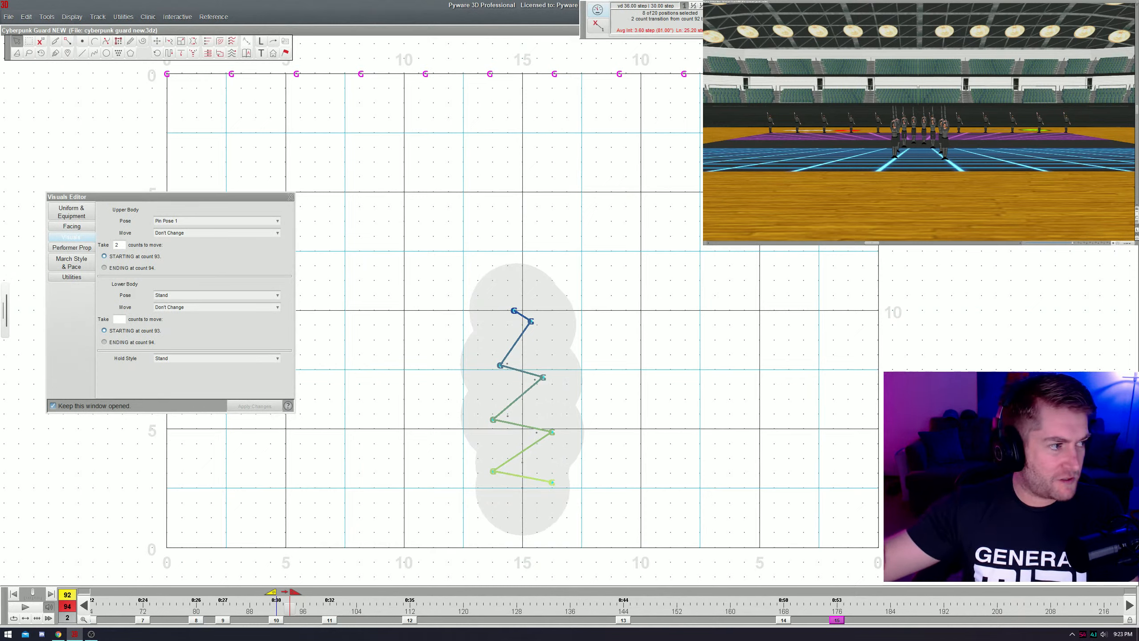
# - Stagger the four performers on the wedge's left diagonal with a step off of 2 steps, previewing the move from count 86 to 112
pyautogui.scroll(3, 881, 141)
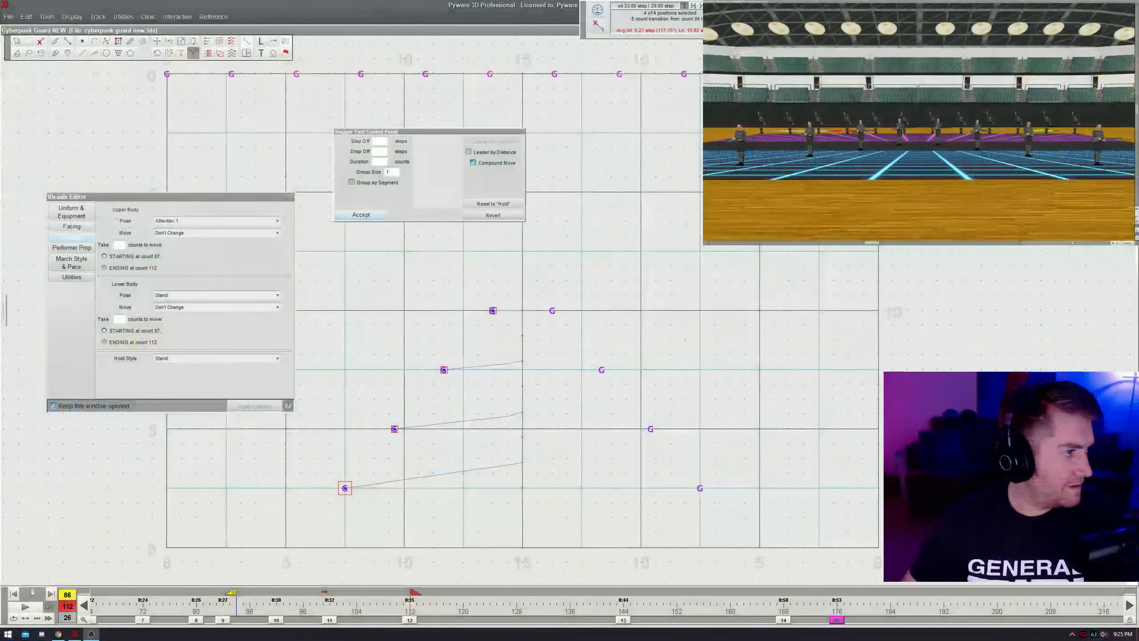
pyautogui.click(380, 142)
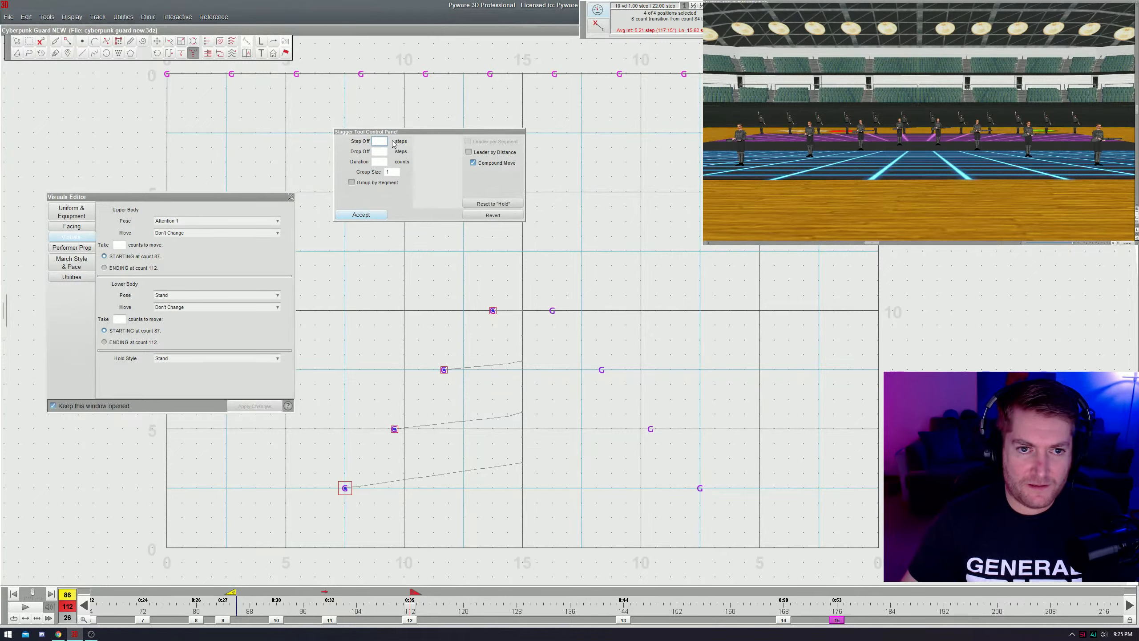
pyautogui.press('space')
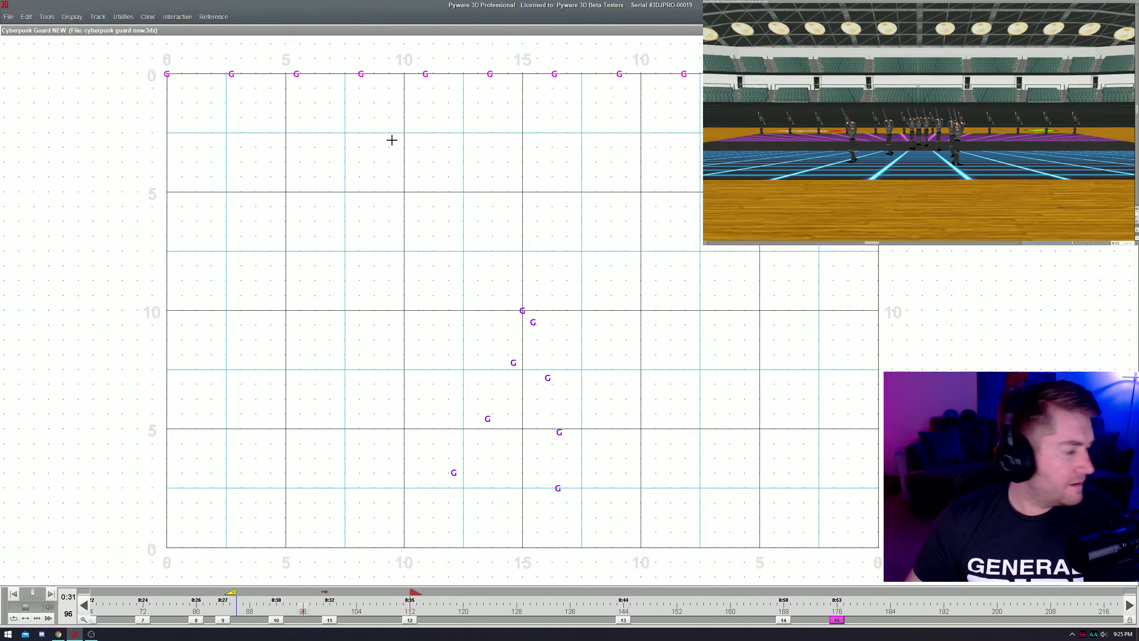
pyautogui.press('space')
pyautogui.press('space')
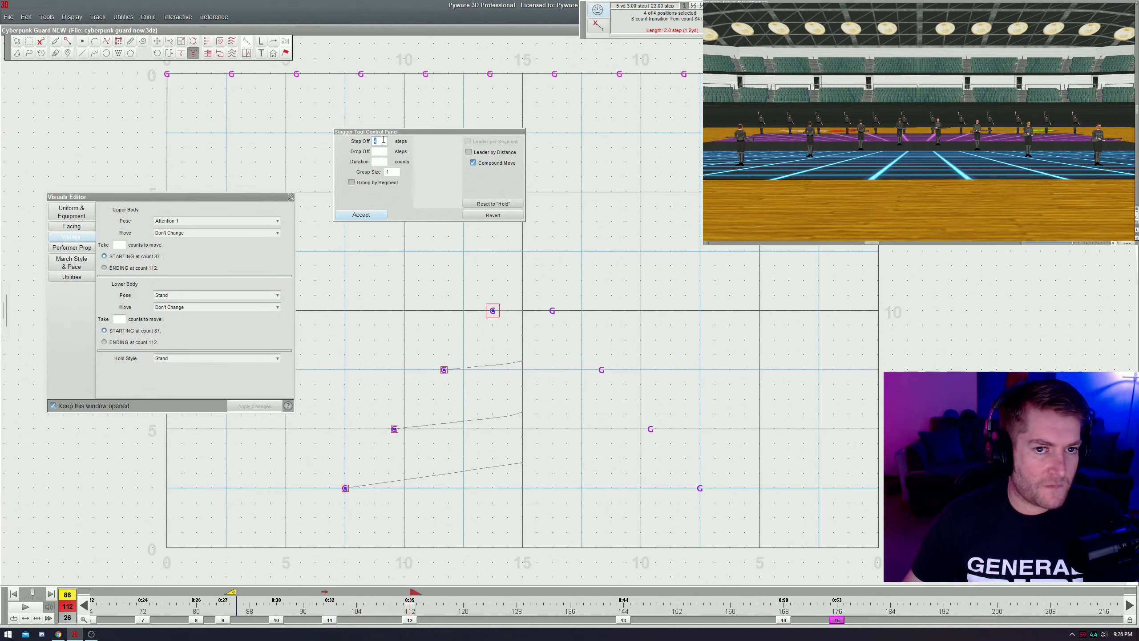
pyautogui.write('2')
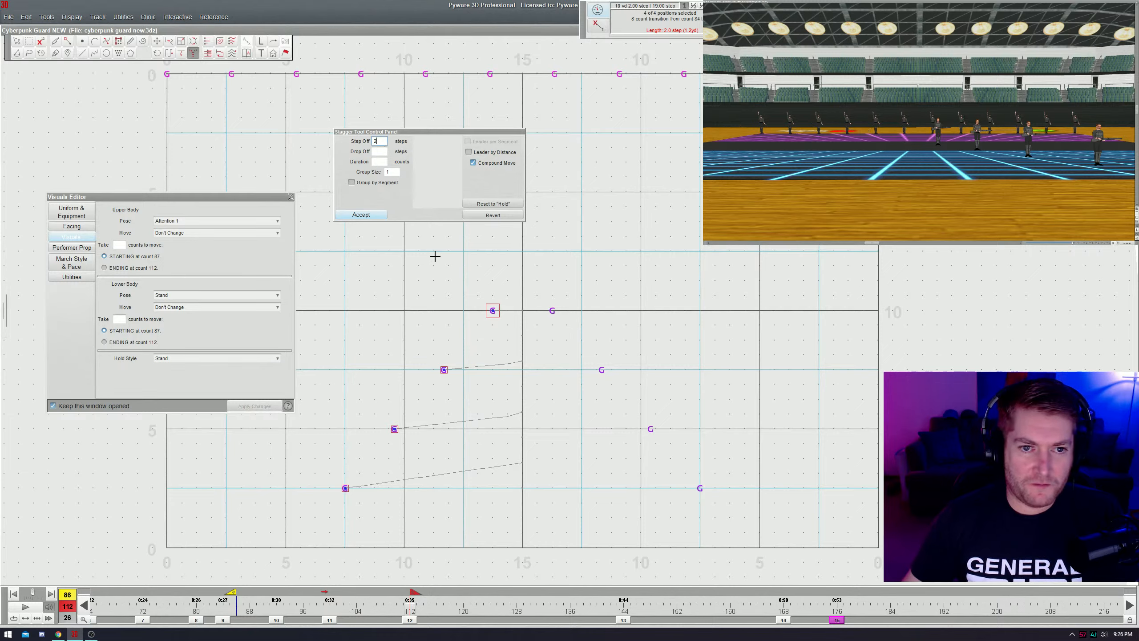
pyautogui.click(374, 218)
# - Stagger the four performers on the wedge's right diagonal with a step off of 2 steps, and preview the move
pyautogui.moveTo(532, 278); pyautogui.dragTo(720, 506)
pyautogui.click(193, 53)
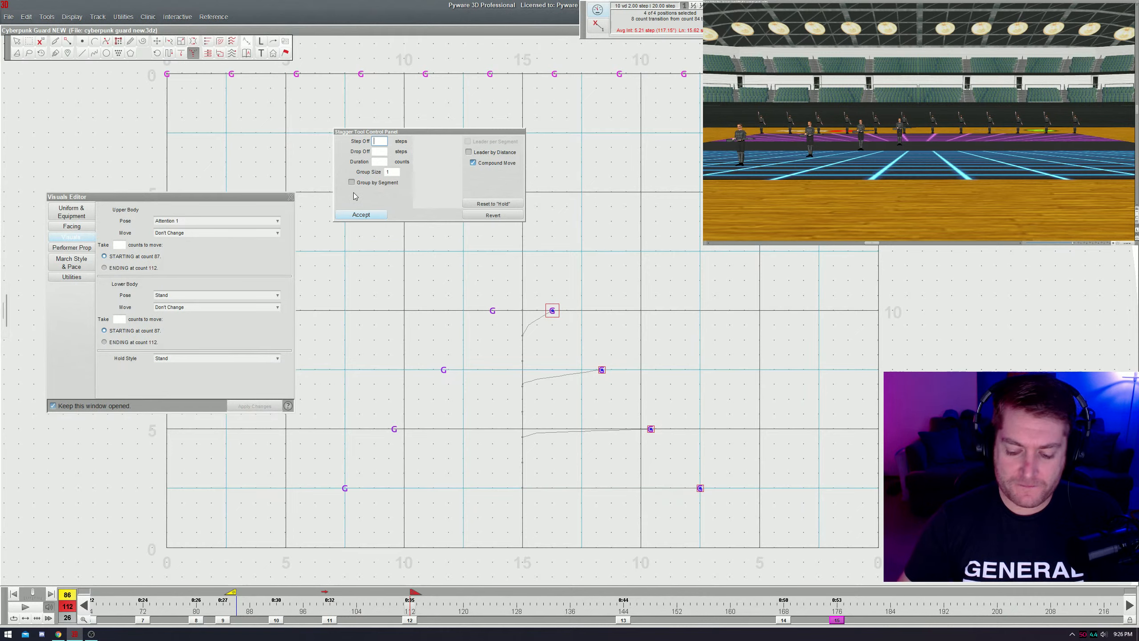
pyautogui.write('2')
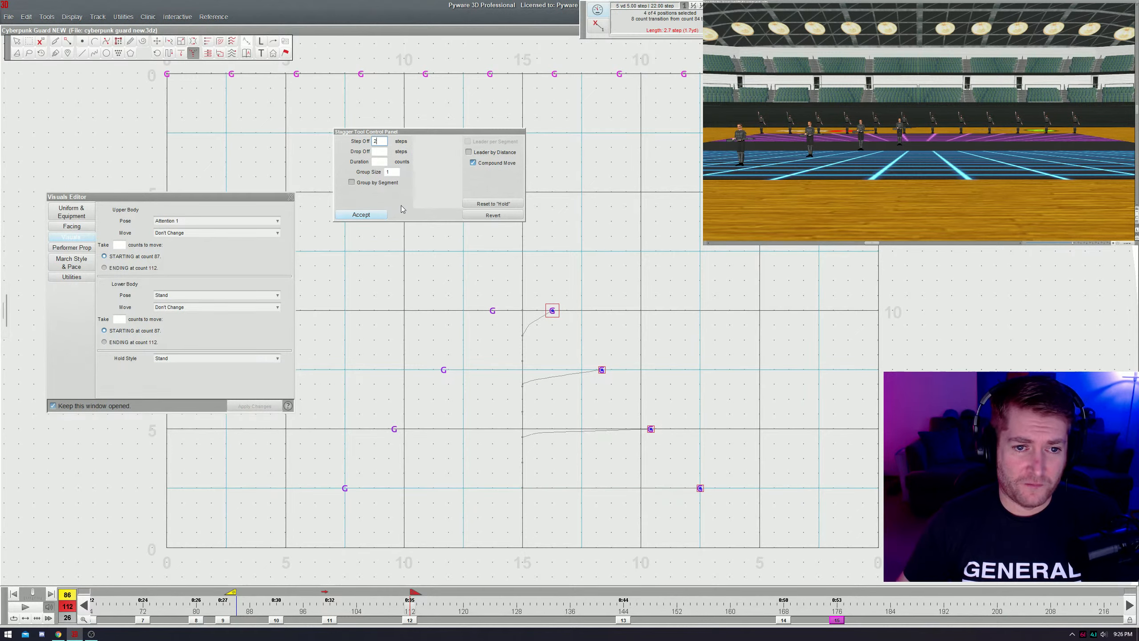
pyautogui.click(380, 215)
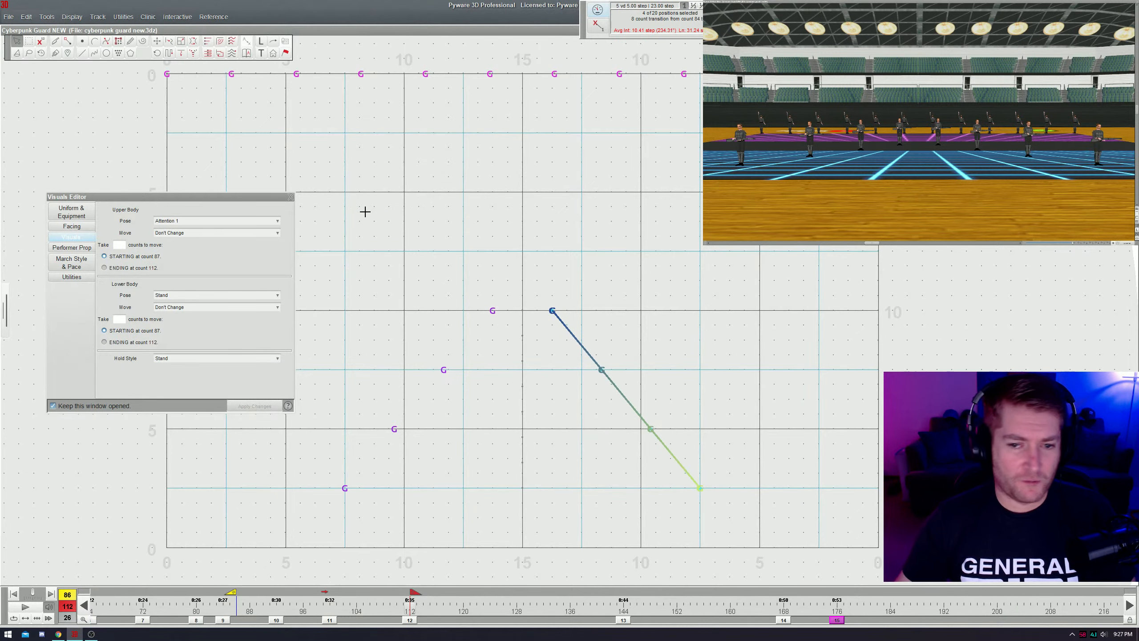
pyautogui.press('space')
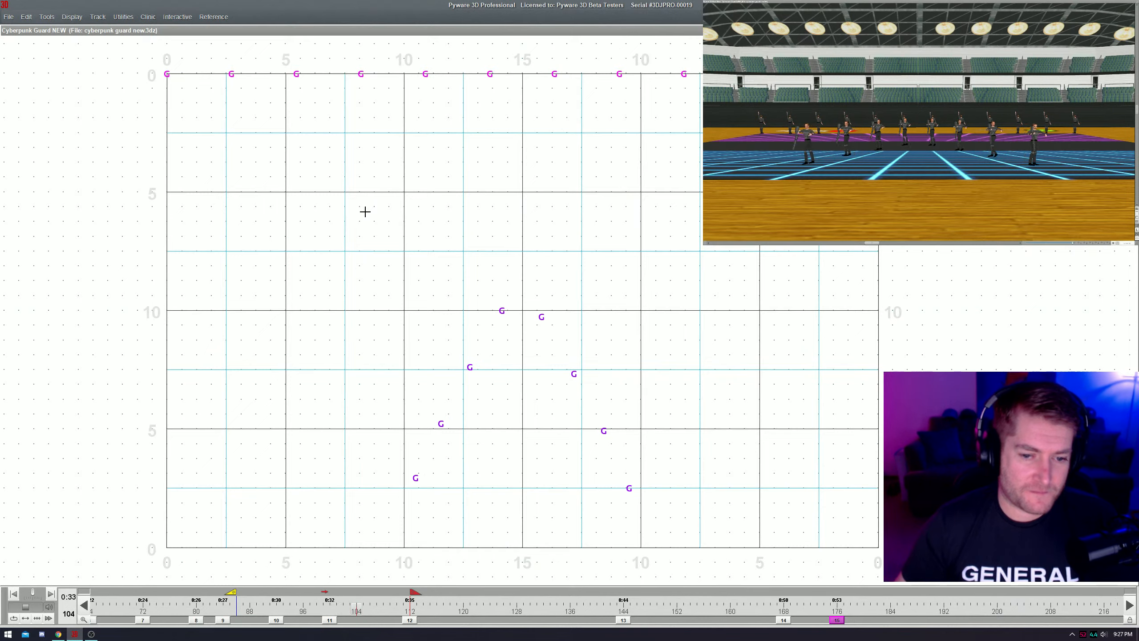
pyautogui.press('space')
pyautogui.press('space')
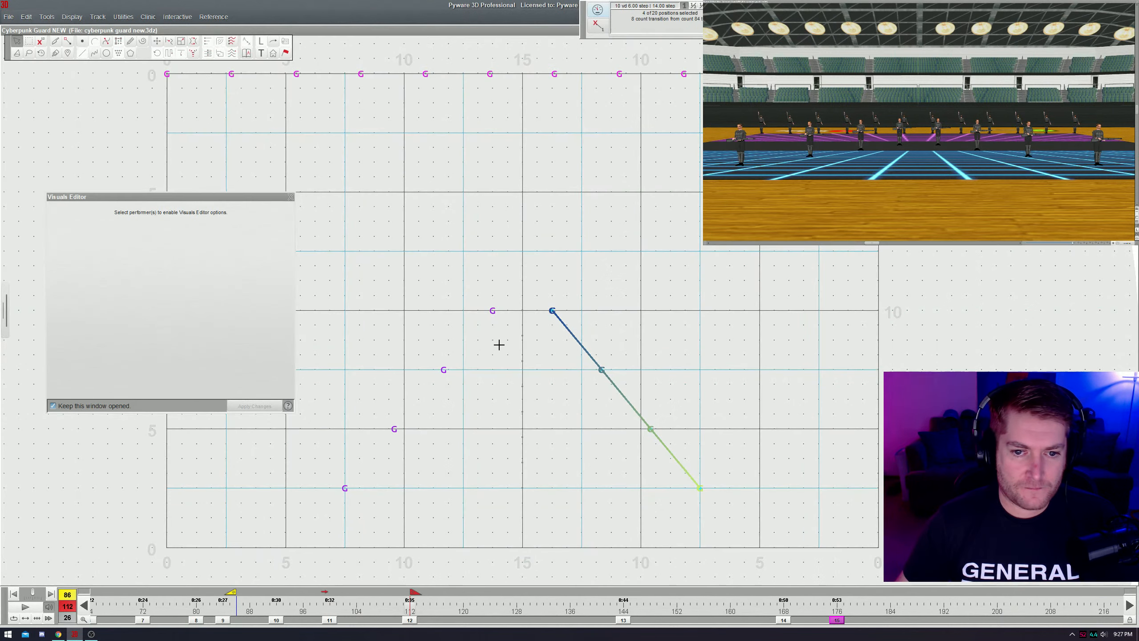
# - Set the pace of all eight wedge performers to half a step per beat and preview the move
pyautogui.moveTo(457, 281); pyautogui.dragTo(605, 343)
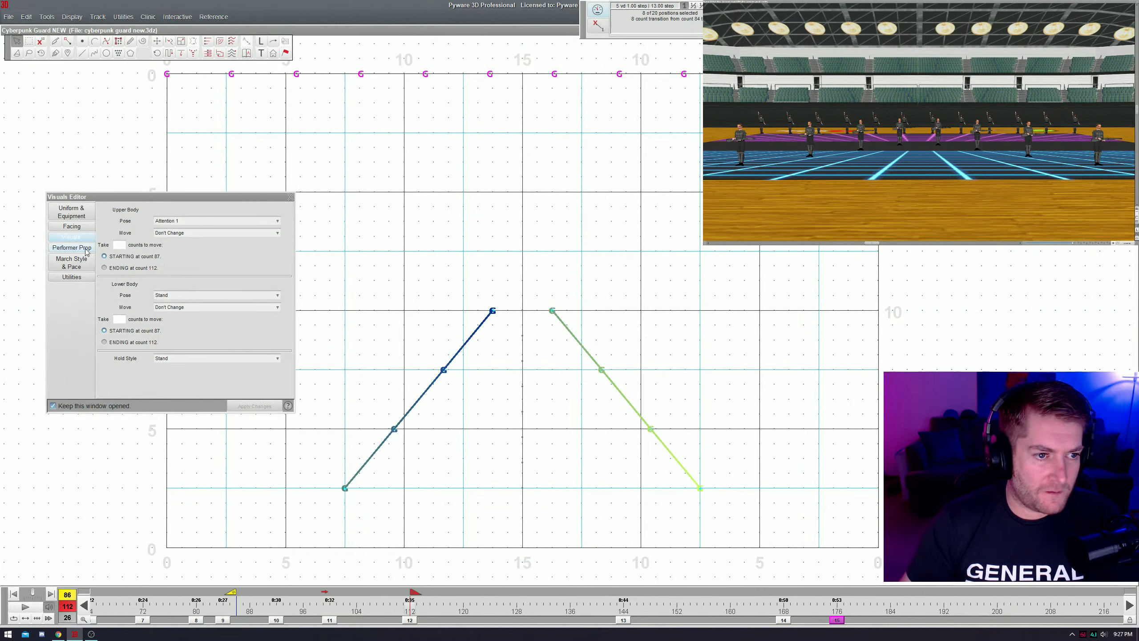
pyautogui.click(81, 265)
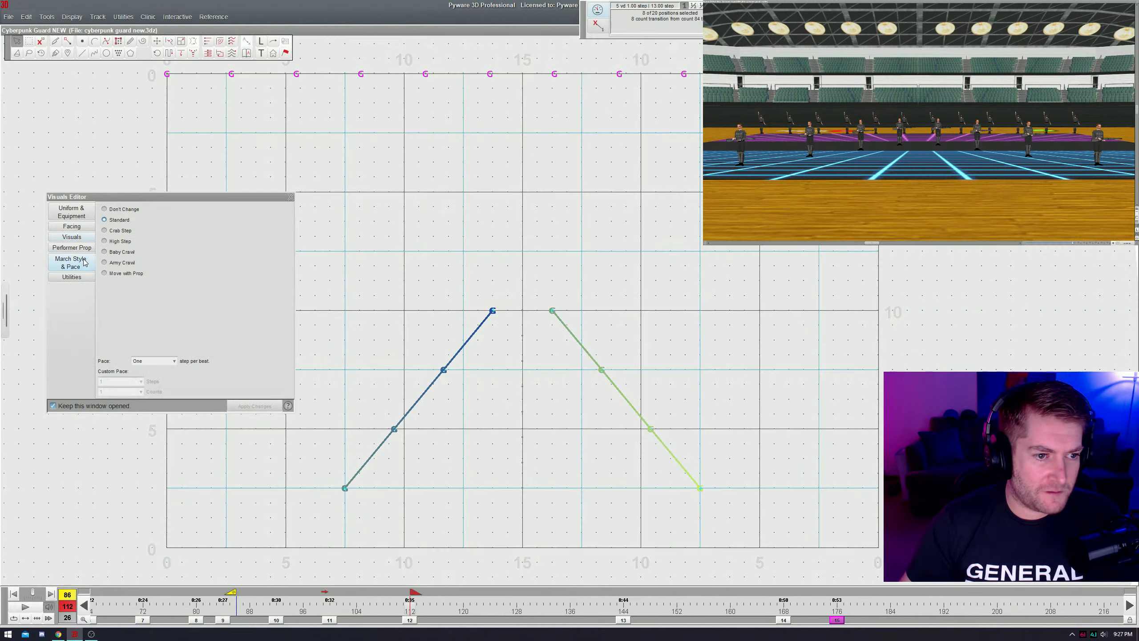
pyautogui.click(164, 361)
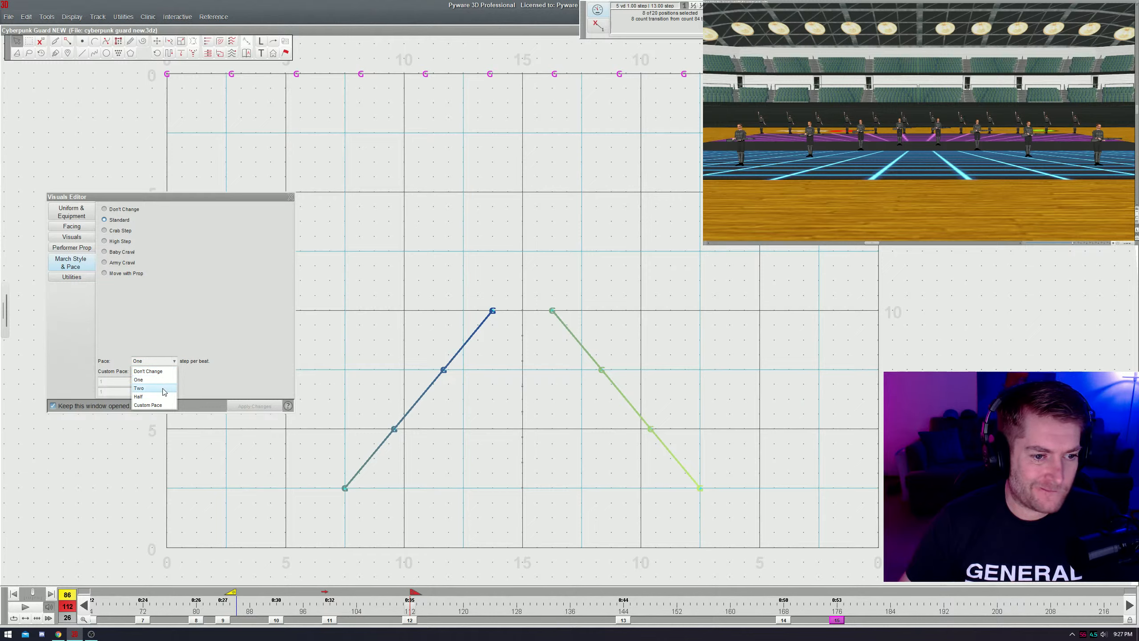
pyautogui.click(164, 396)
pyautogui.click(243, 408)
pyautogui.press('space')
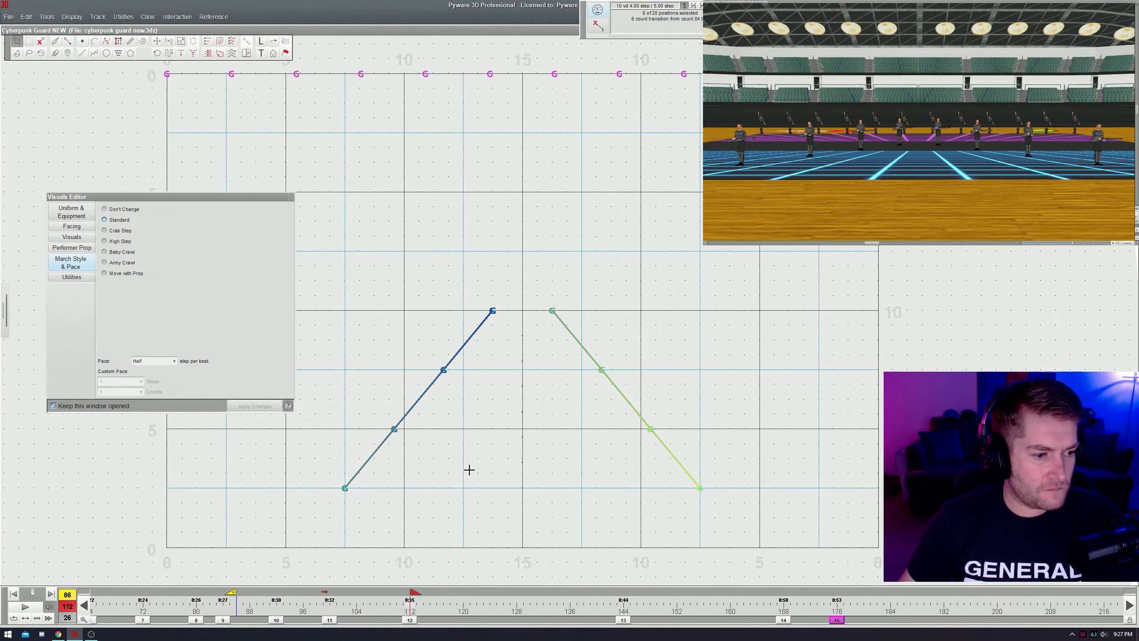
# - Show the facing options for the eight wedge performers and set the edited range to counts 92 to 100
pyautogui.click(470, 468)
pyautogui.moveTo(479, 266); pyautogui.dragTo(613, 359)
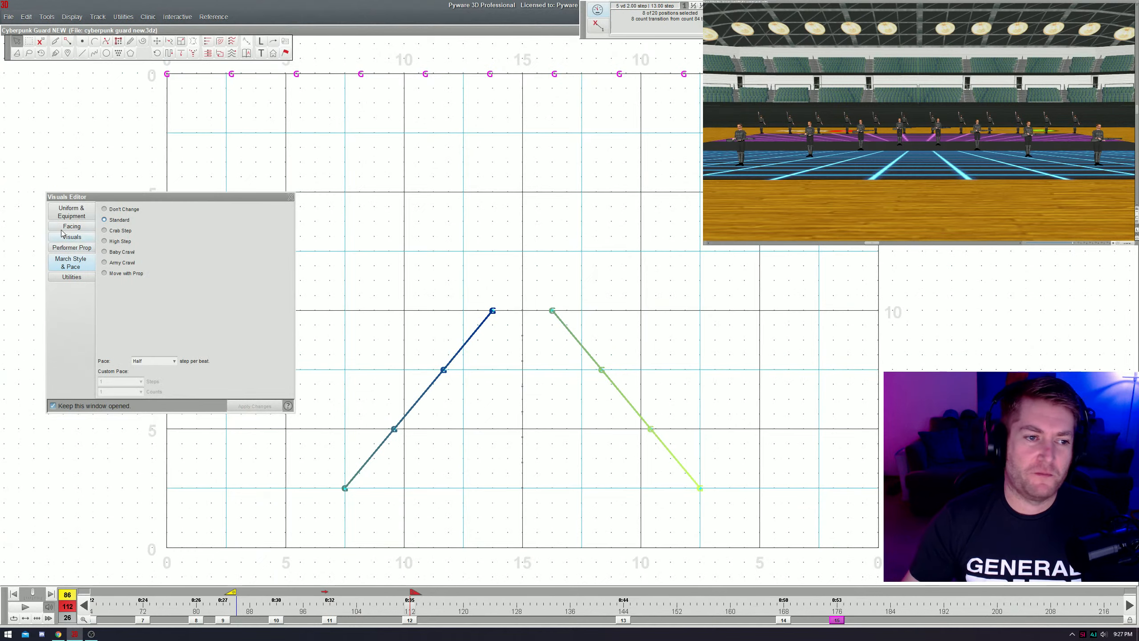
pyautogui.click(82, 226)
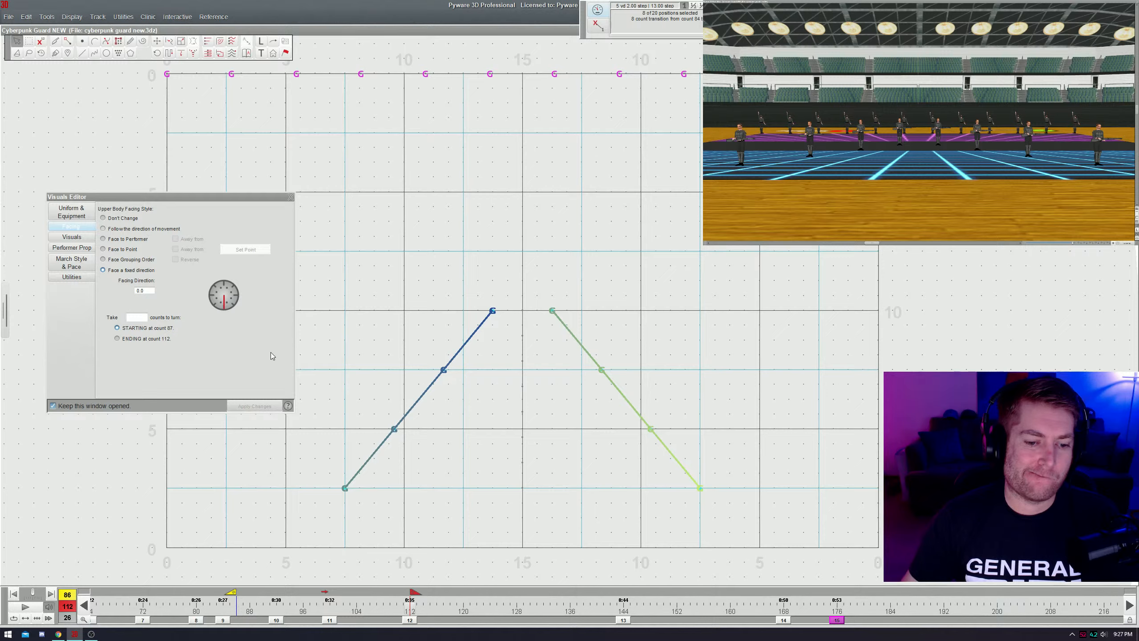
pyautogui.moveTo(414, 592)
pyautogui.mouseDown()
pyautogui.moveTo(330, 597)
pyautogui.moveTo(276, 629)
pyautogui.mouseUp()
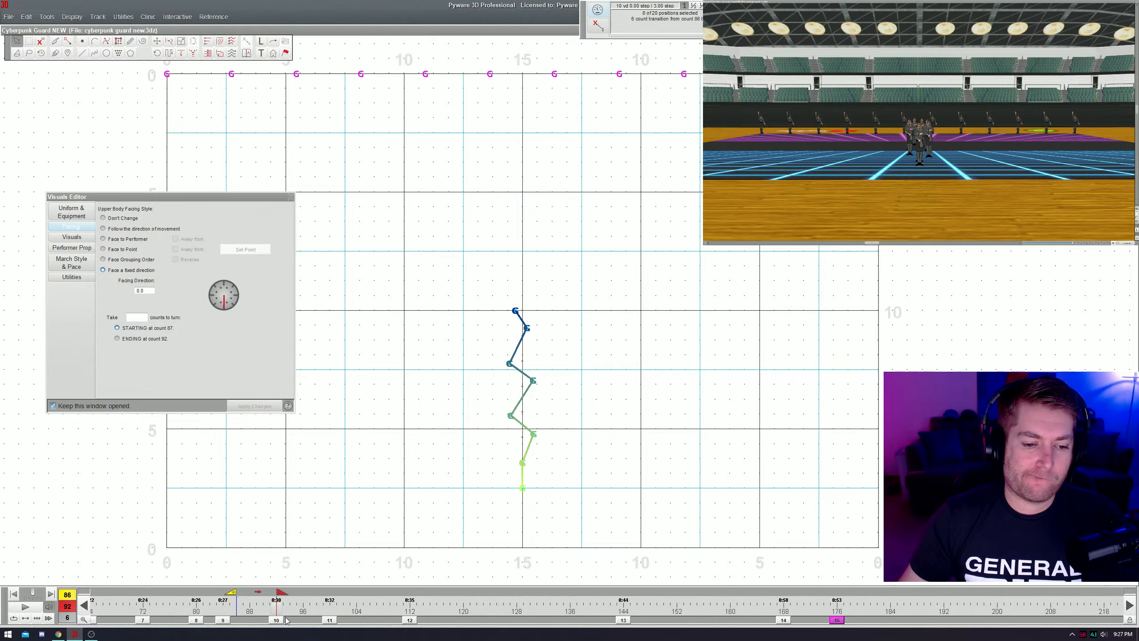
pyautogui.click(331, 623)
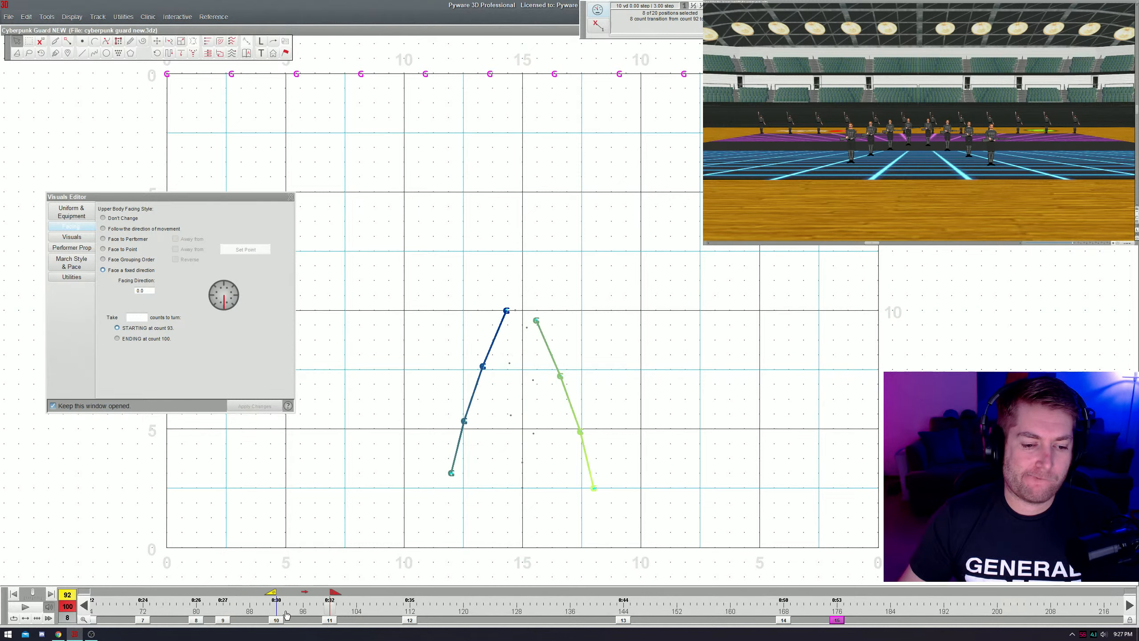
pyautogui.click(214, 295)
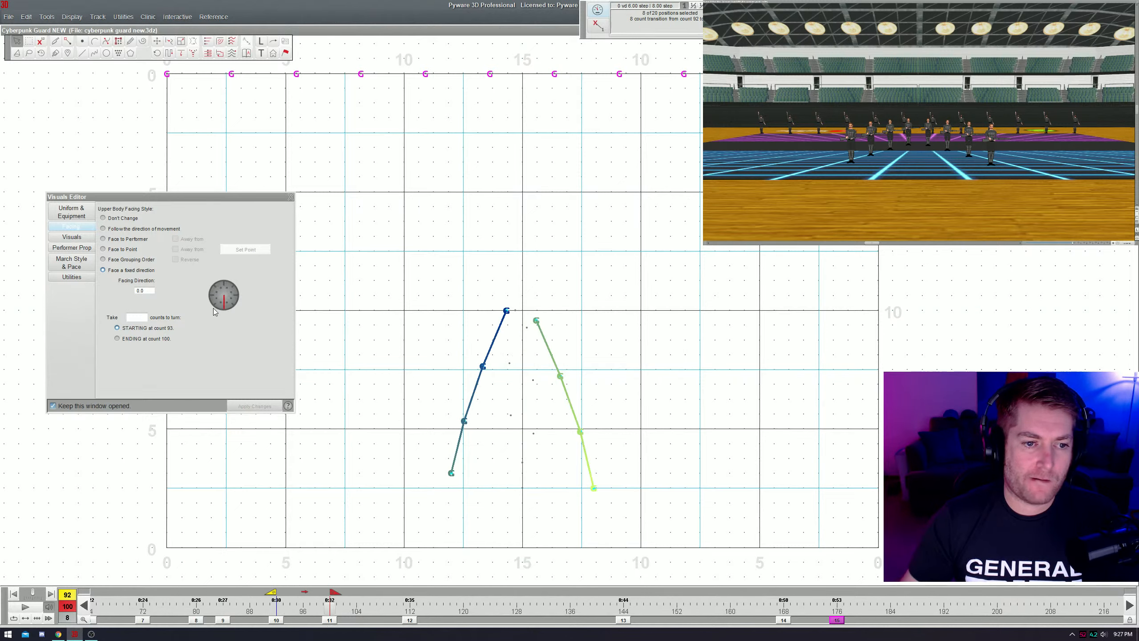
pyautogui.click(140, 318)
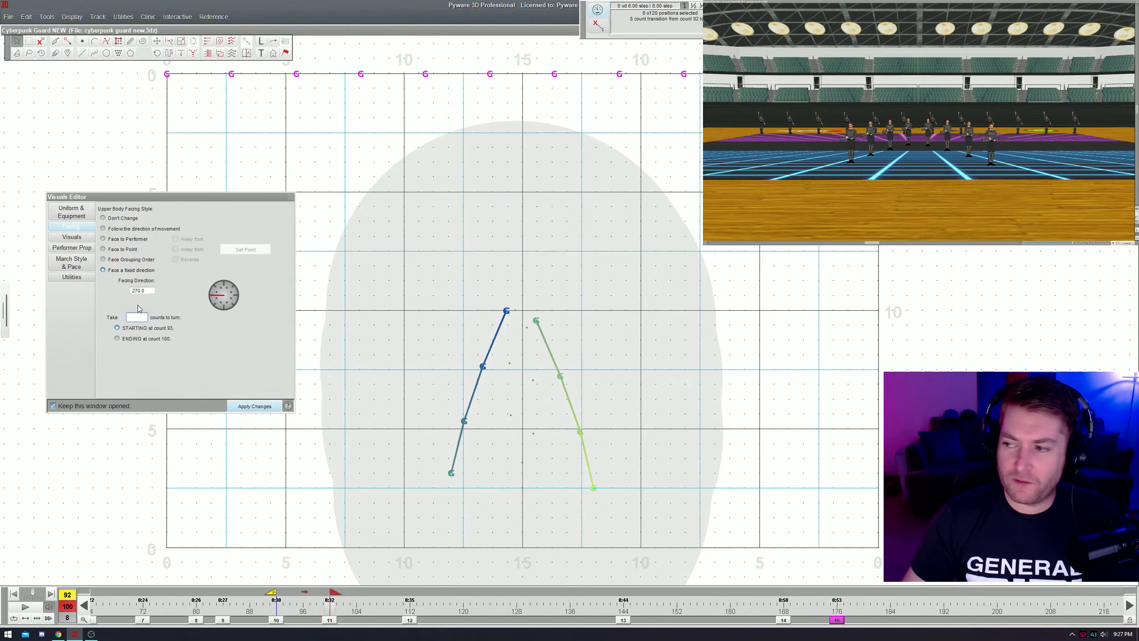
pyautogui.click(426, 323)
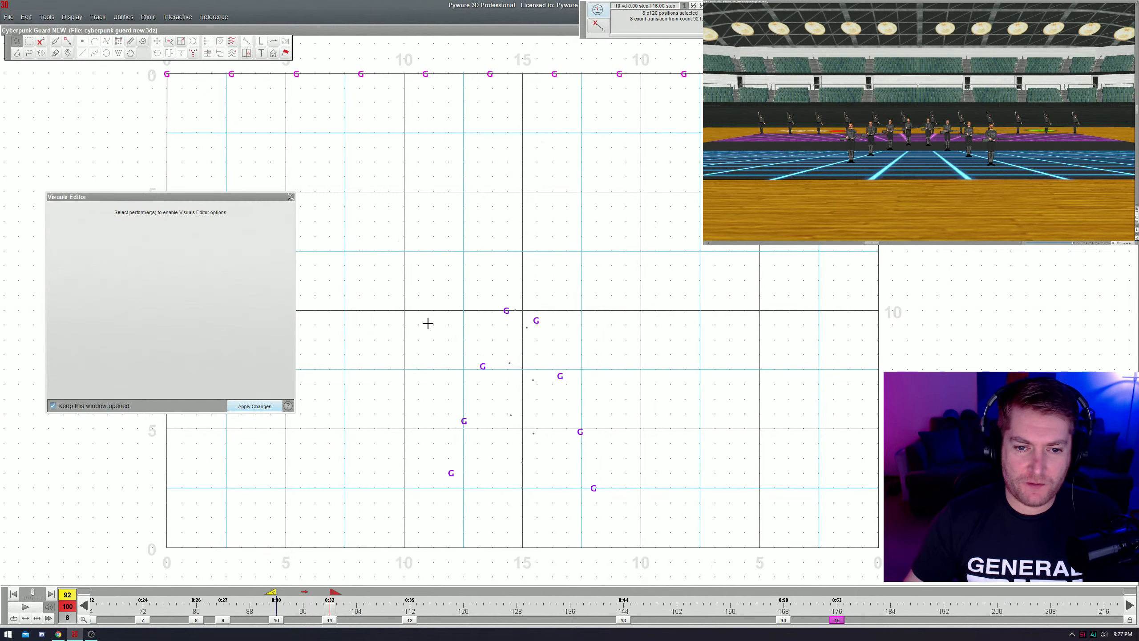
# - Turn the left diagonal's four performers to a fixed facing of 270 over 8 counts starting at count 93
pyautogui.click(483, 367)
pyautogui.click(218, 294)
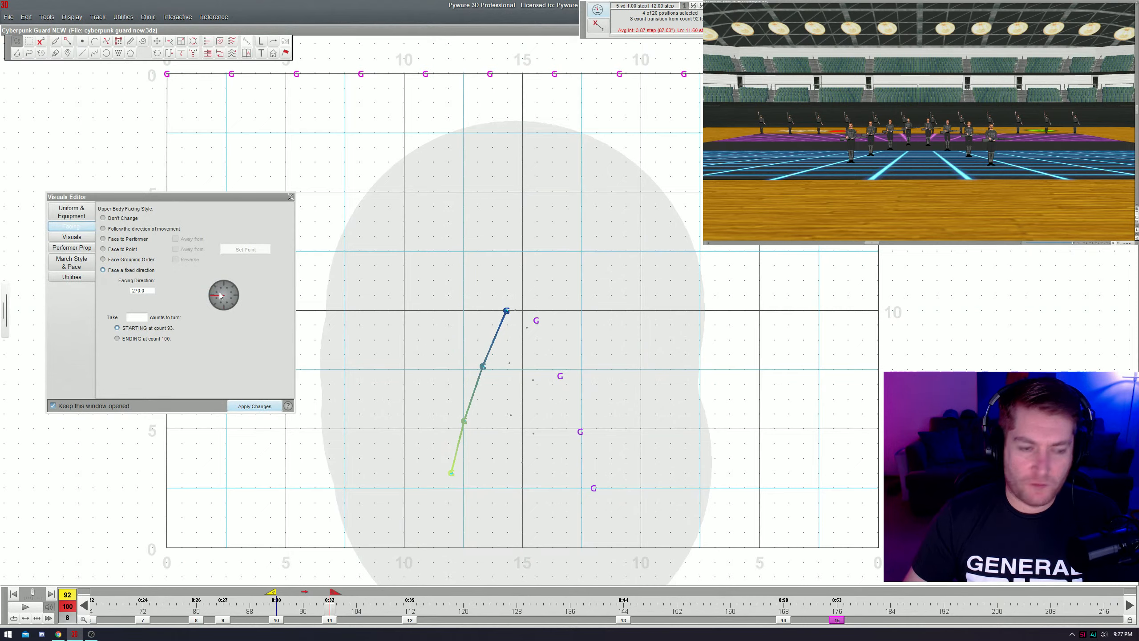
pyautogui.click(133, 314)
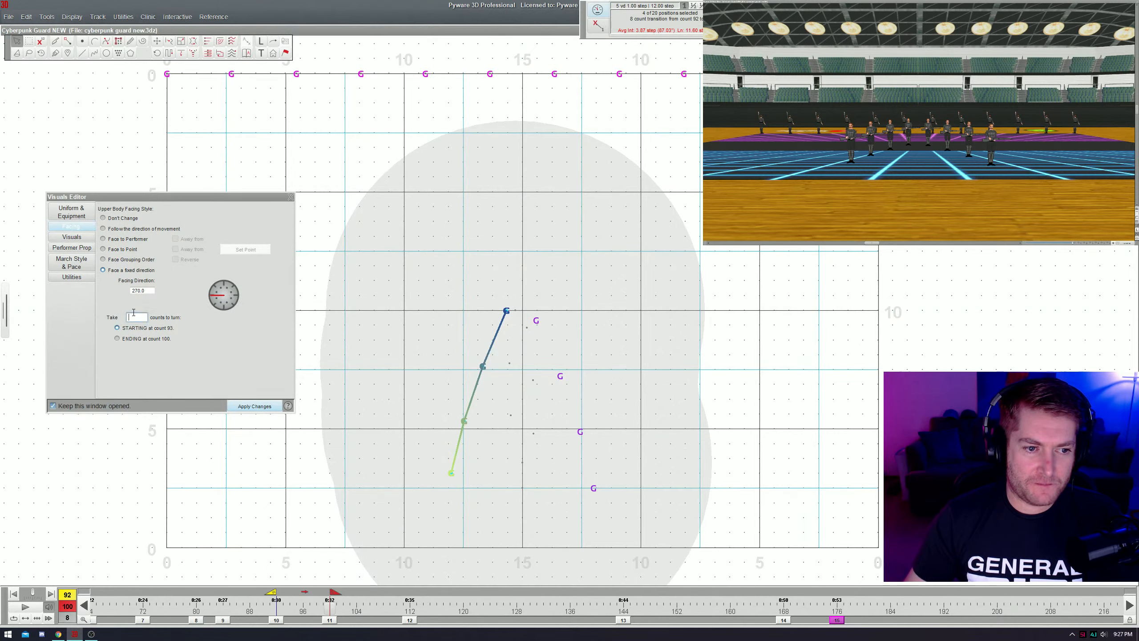
pyautogui.write('8')
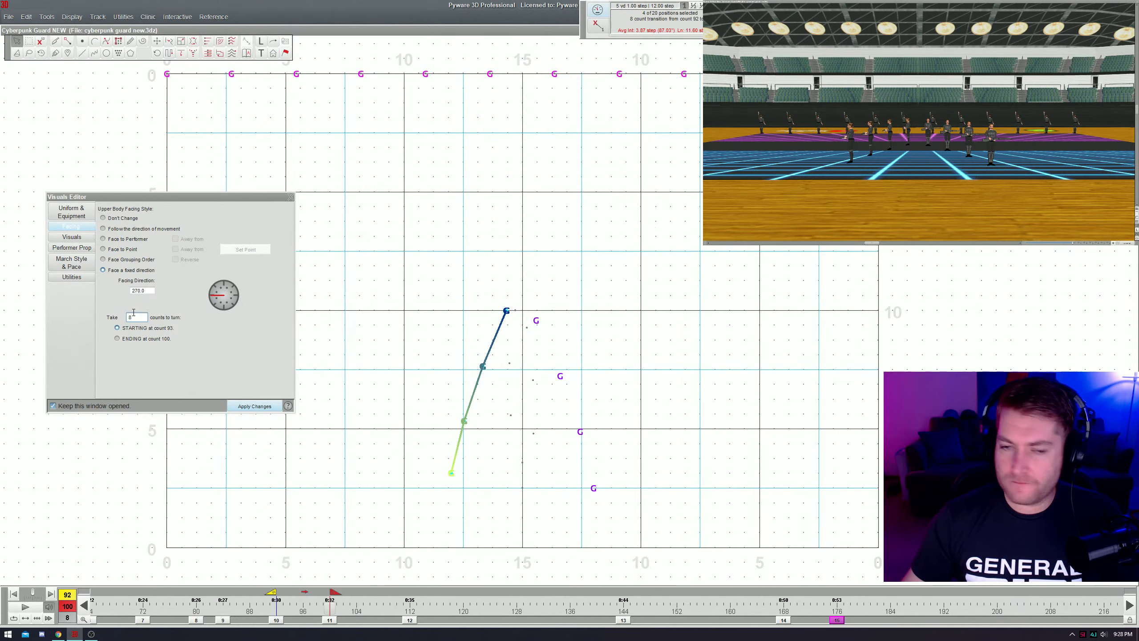
# - Turn the right diagonal's four performers to a fixed facing of 90 over 8 counts starting at count 93, and preview it
pyautogui.click(546, 351)
pyautogui.click(536, 321)
pyautogui.click(230, 296)
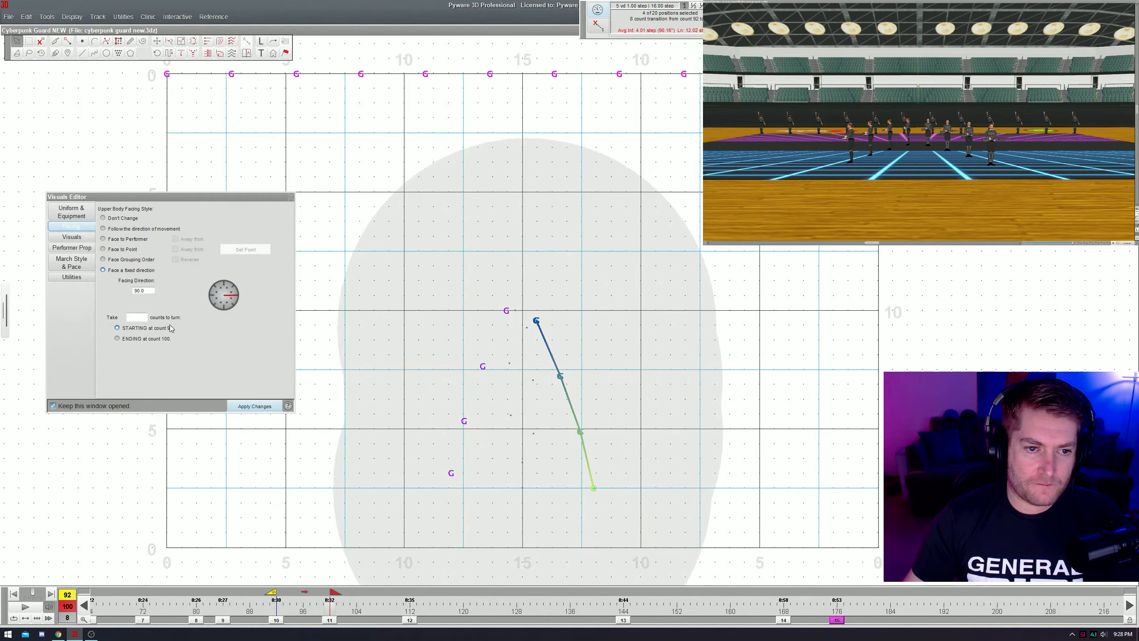
pyautogui.click(141, 320)
pyautogui.press('Return')
pyautogui.press('space')
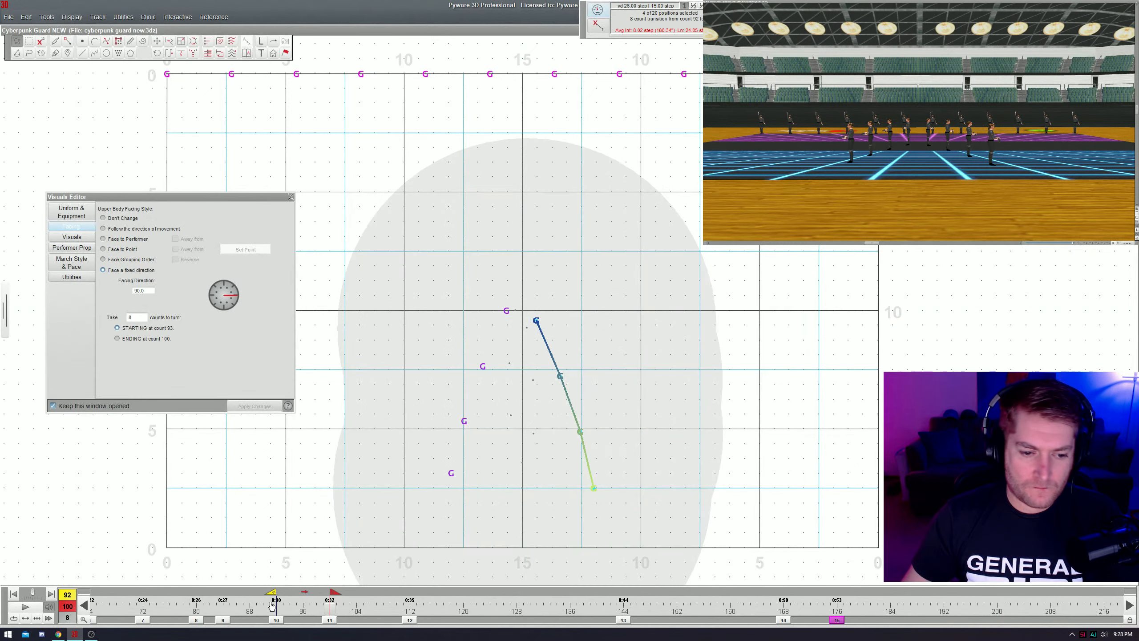
# - Set the edited range to counts 100 to 107 and turn the left diagonal's performers to face 180 over 7 counts starting at count 101
pyautogui.doubleClick(329, 615)
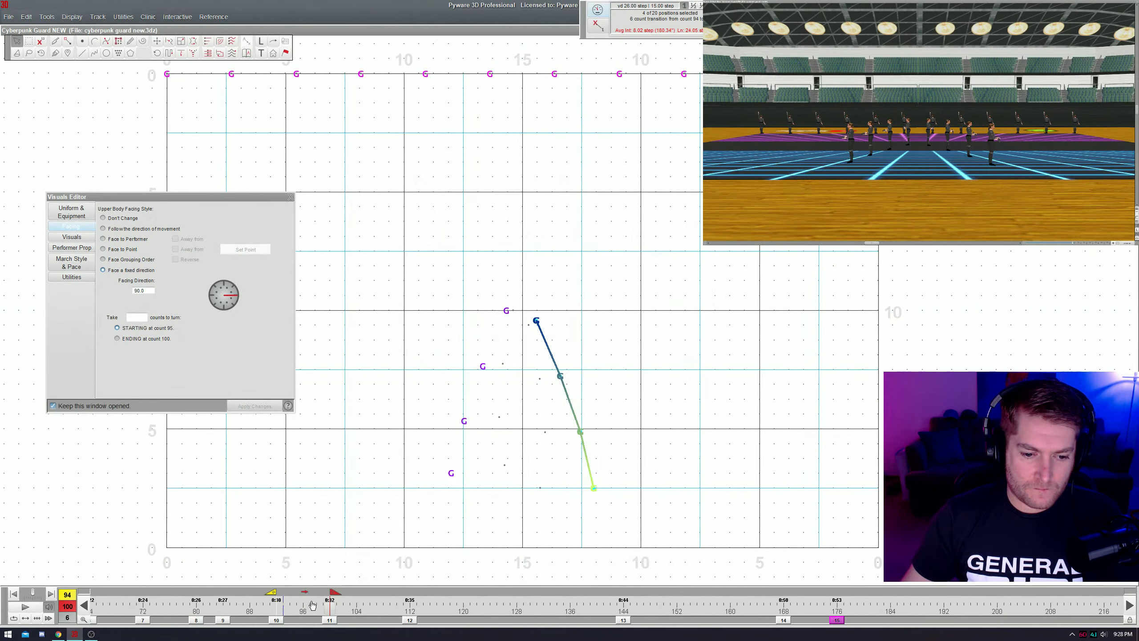
pyautogui.click(355, 615)
pyautogui.moveTo(422, 333); pyautogui.dragTo(496, 415)
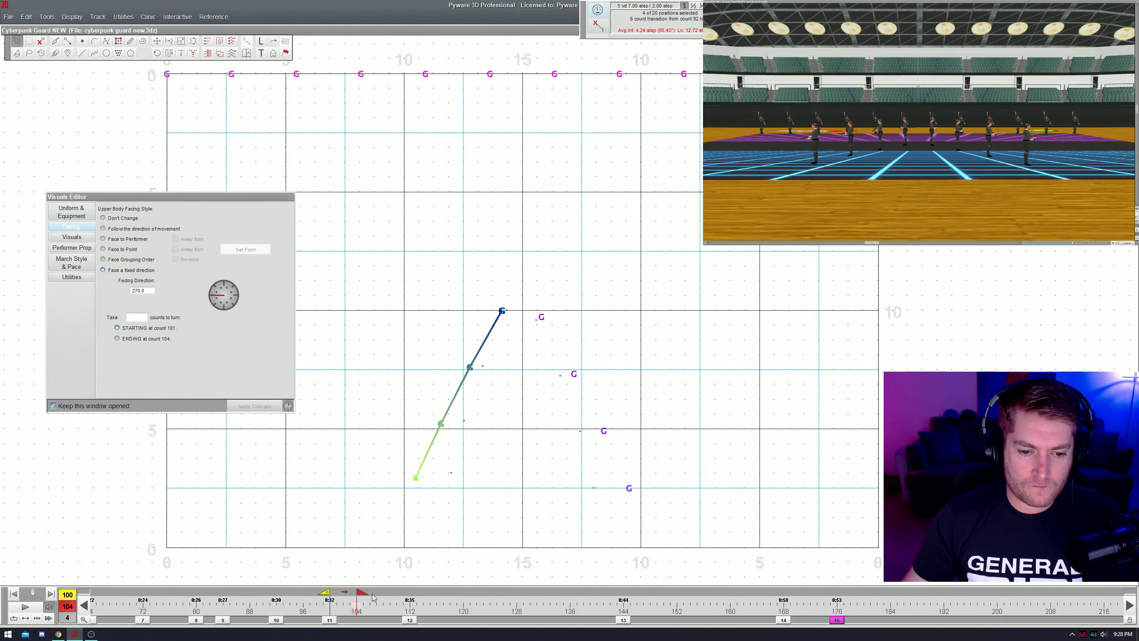
pyautogui.click(375, 599)
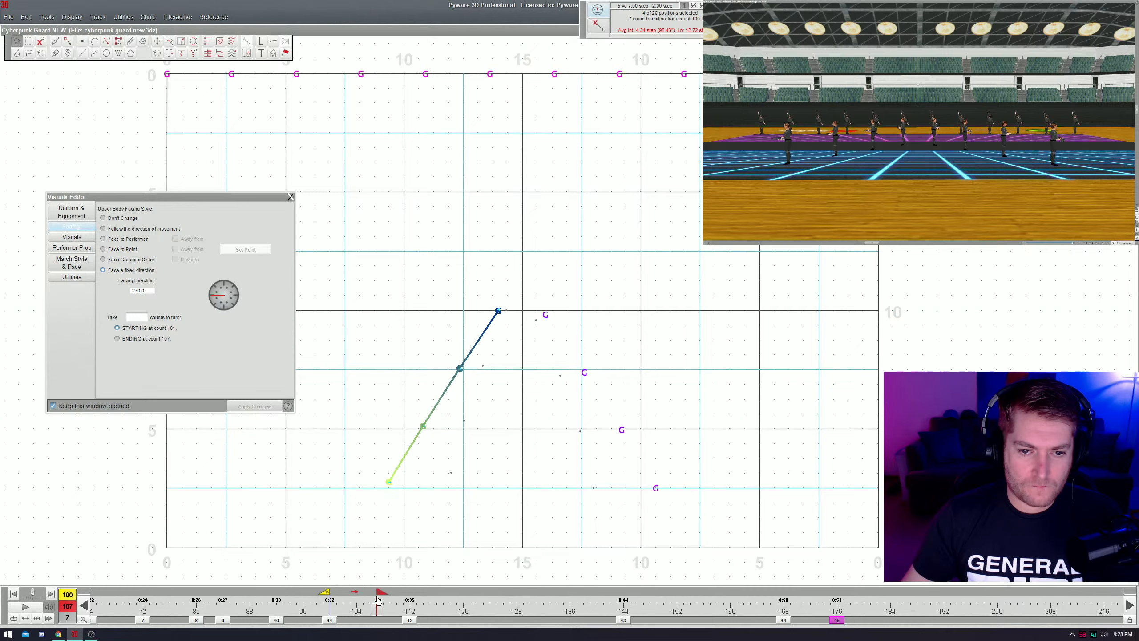
pyautogui.click(224, 285)
pyautogui.click(136, 317)
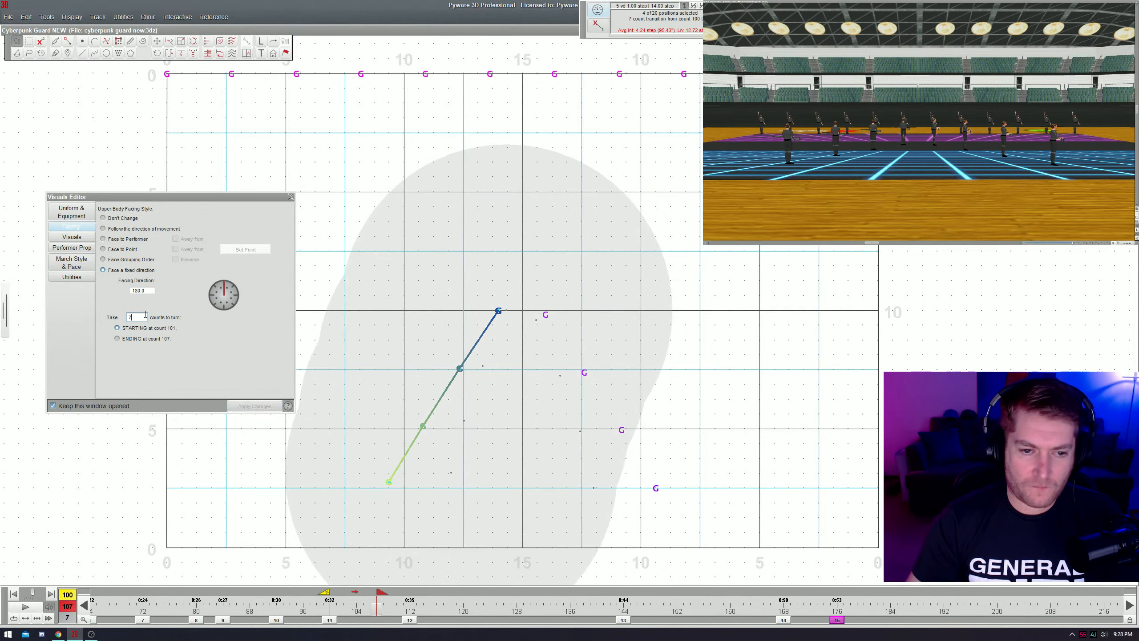
pyautogui.click(254, 406)
# - Turn the right diagonal's four performers to face 180 over 7 counts starting at count 101, and preview the move
pyautogui.click(544, 313)
pyautogui.click(224, 284)
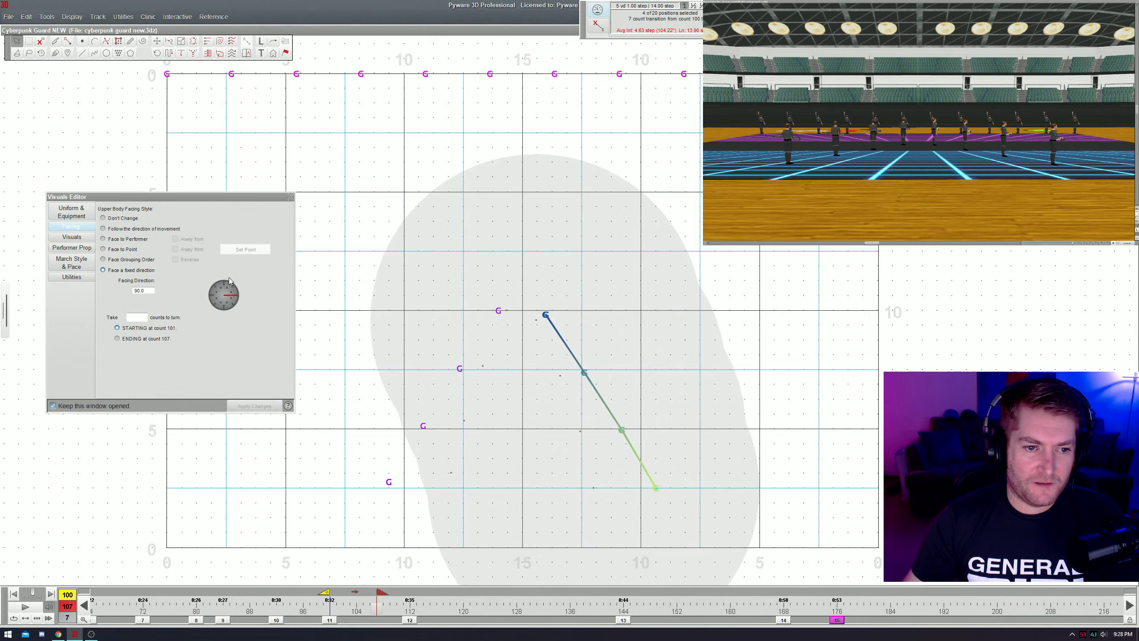
pyautogui.click(137, 318)
pyautogui.press('Return')
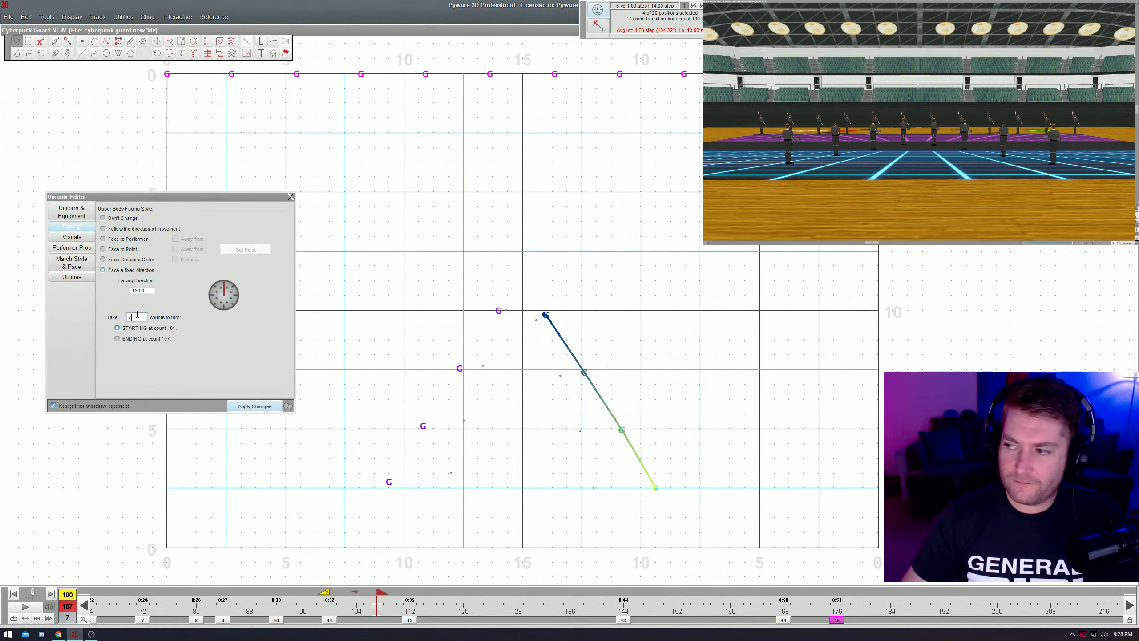
pyautogui.press('space')
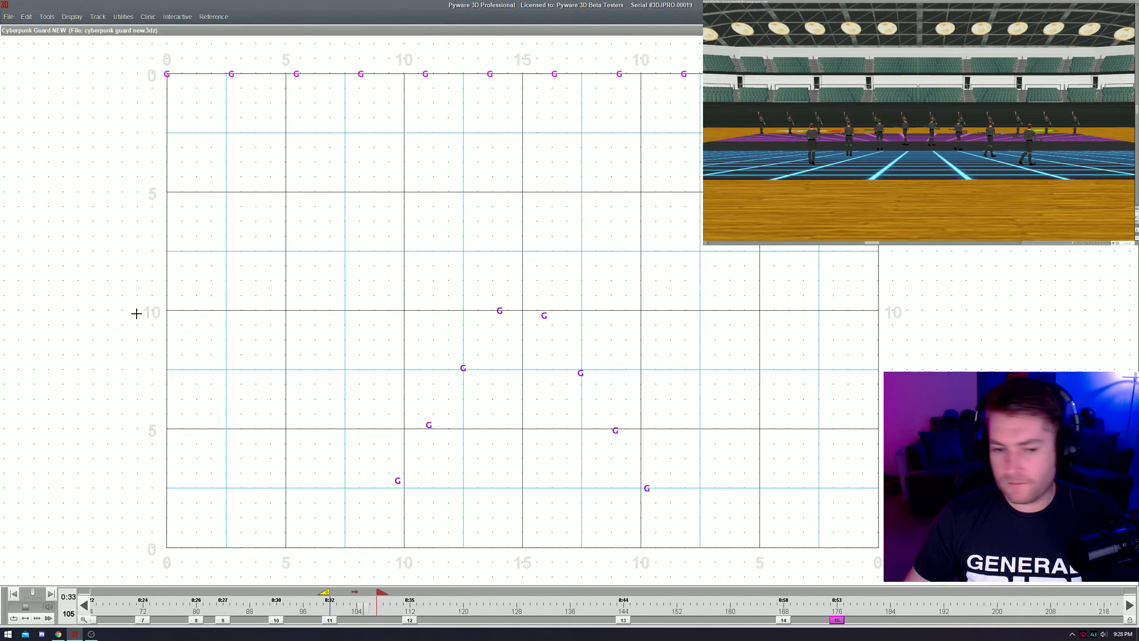
pyautogui.press('space')
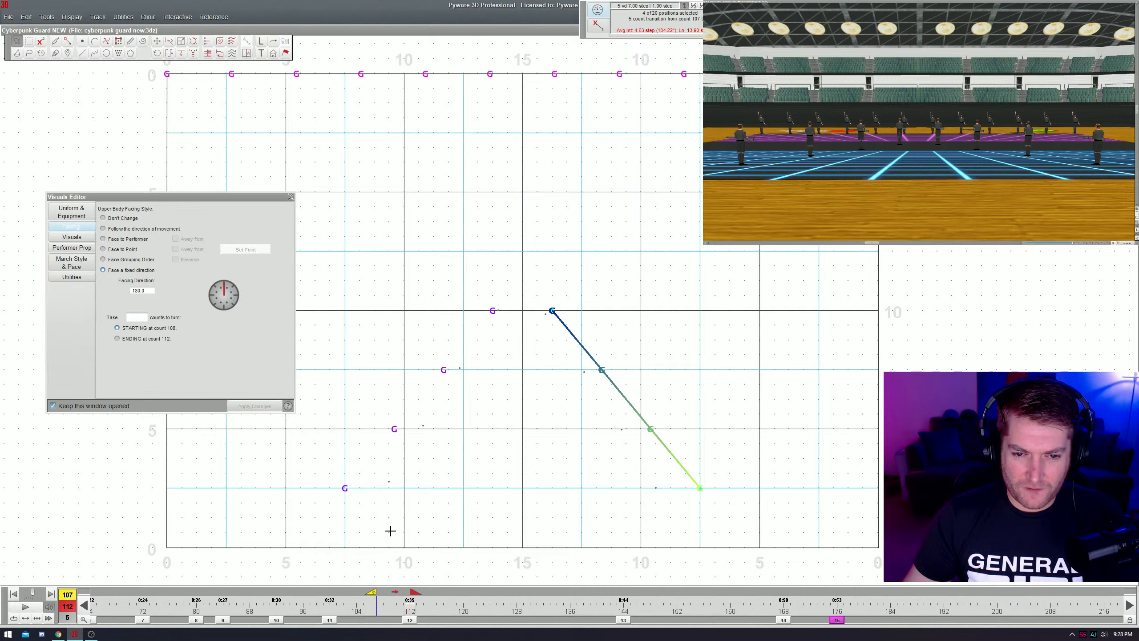
# - Within counts 107 to 110, turn the right diagonal to face 315 and the left diagonal to face 45 over 3 counts starting at count 108
pyautogui.moveTo(415, 595); pyautogui.dragTo(390, 612)
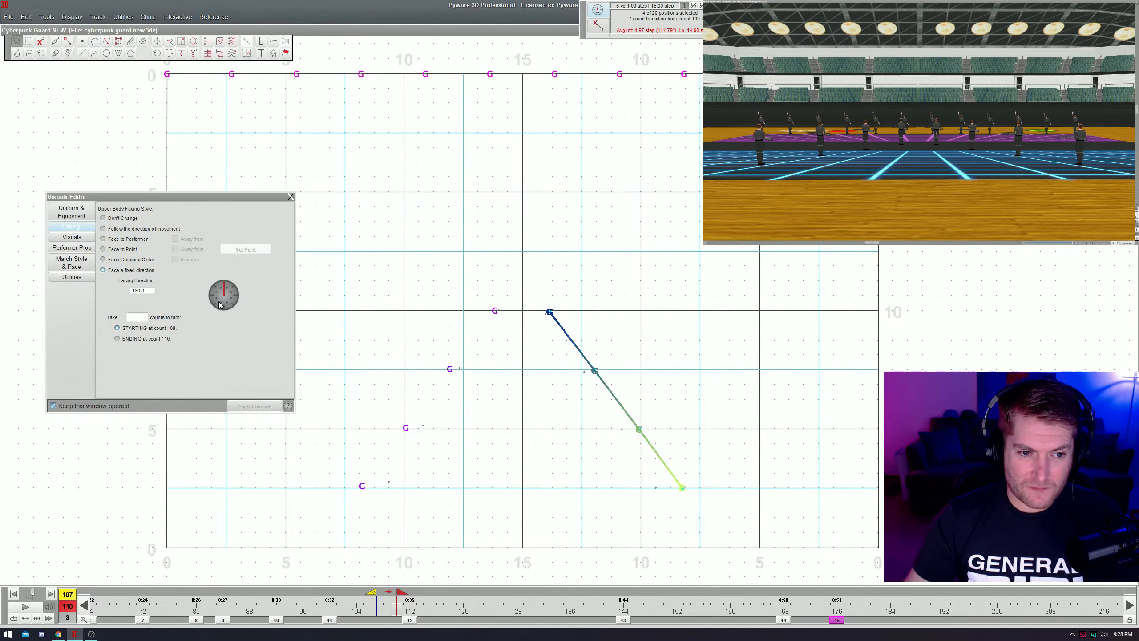
pyautogui.click(219, 305)
pyautogui.click(140, 316)
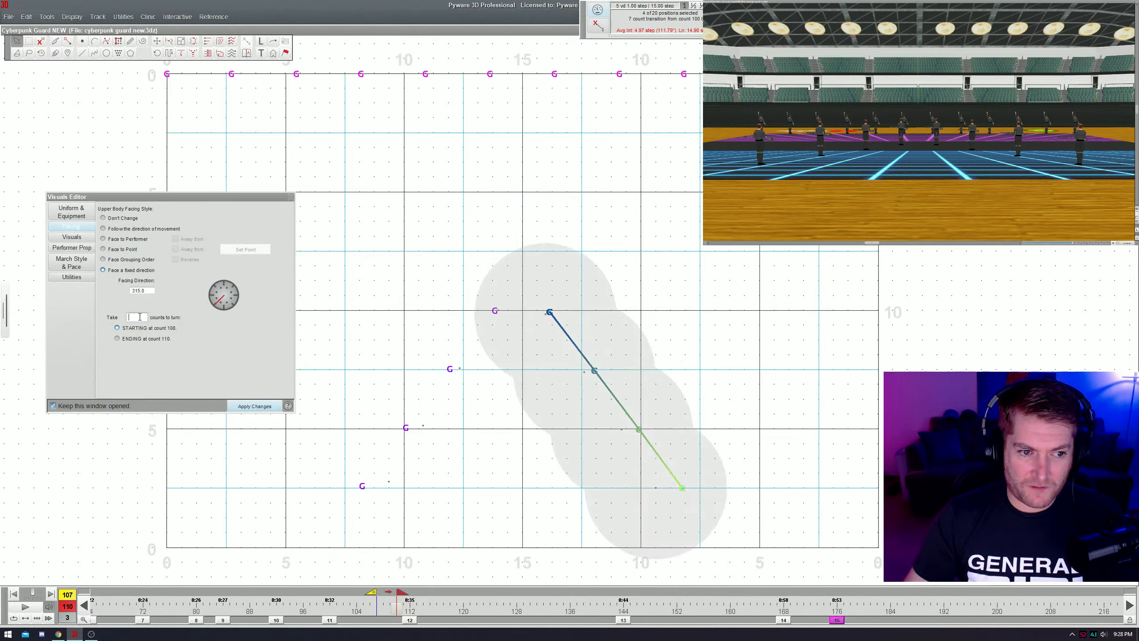
pyautogui.write('3')
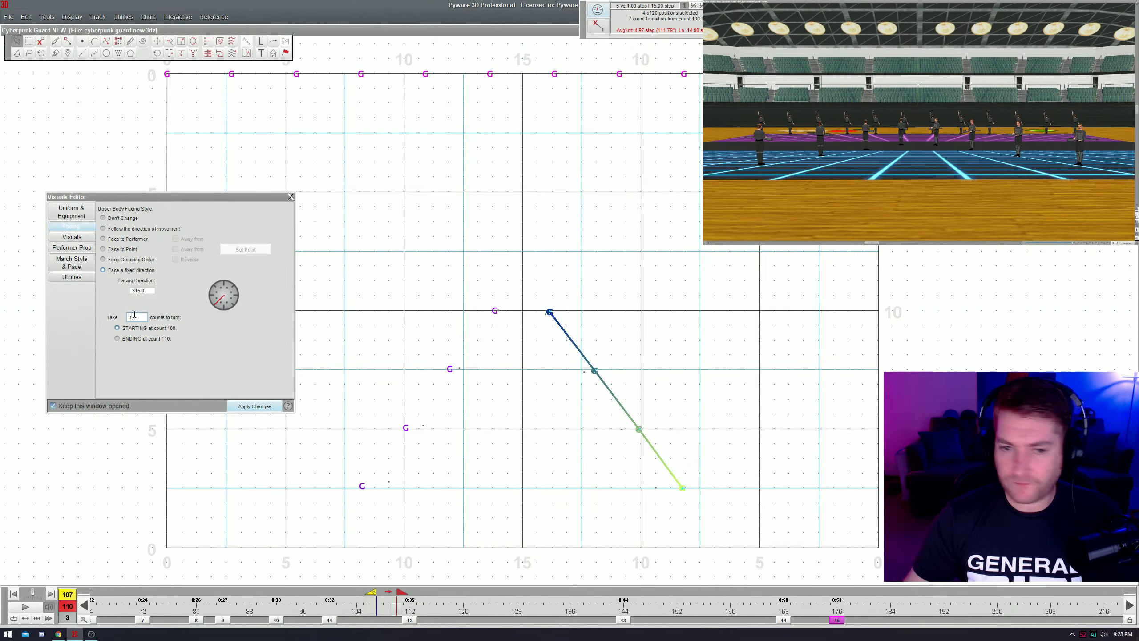
pyautogui.hotkey('ctrl', 'z')
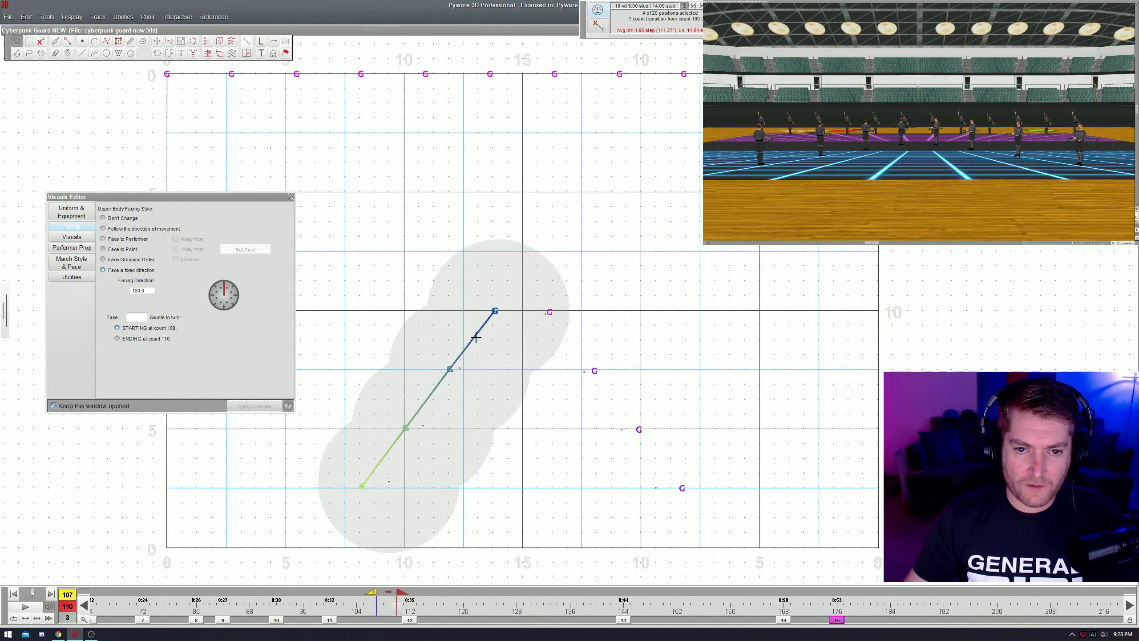
pyautogui.click(232, 311)
pyautogui.click(142, 316)
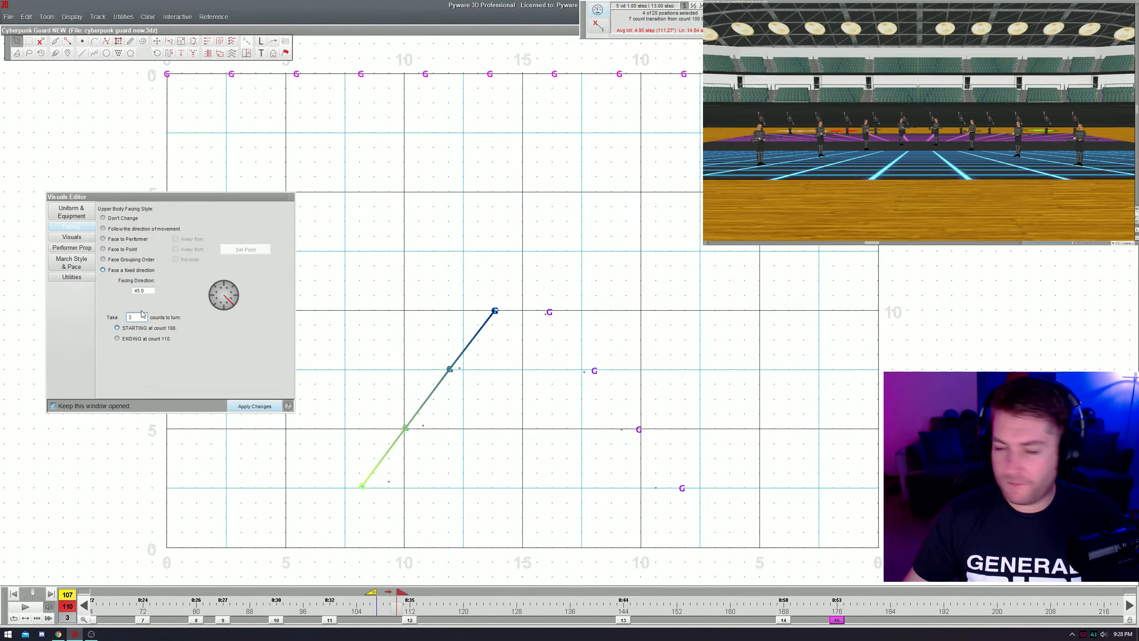
# - Set the edited range to counts 110 to 112, turn all eight wedge performers to face 0 over 2 counts starting at count 111, and preview
pyautogui.moveTo(371, 594); pyautogui.dragTo(410, 609)
pyautogui.moveTo(439, 264); pyautogui.dragTo(567, 337)
pyautogui.moveTo(224, 303); pyautogui.dragTo(222, 321)
pyautogui.click(137, 316)
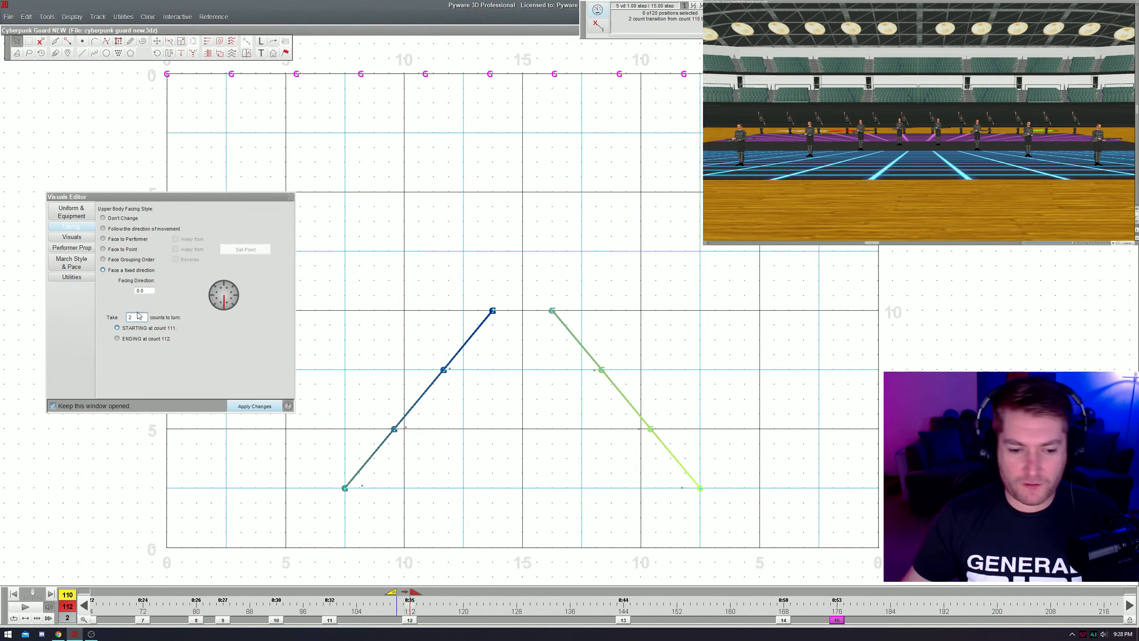
pyautogui.moveTo(392, 597); pyautogui.dragTo(196, 620)
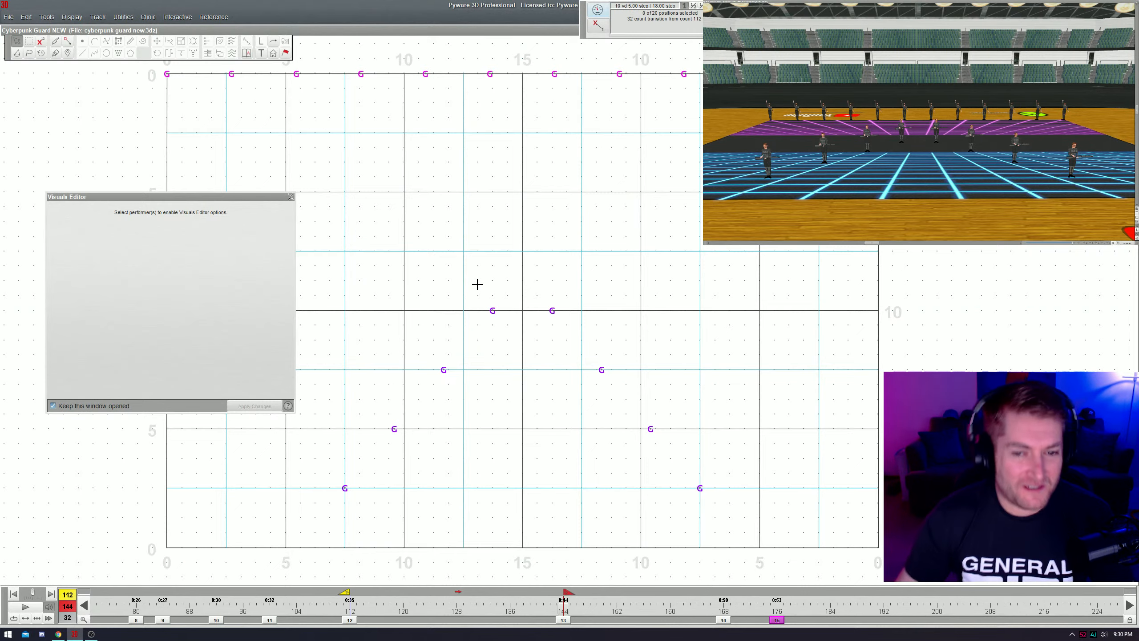
# - Select the two innermost wedge performers in the count 112 to 144 range and apply the Female Guard 2 uniform style
pyautogui.moveTo(462, 274); pyautogui.dragTo(607, 337)
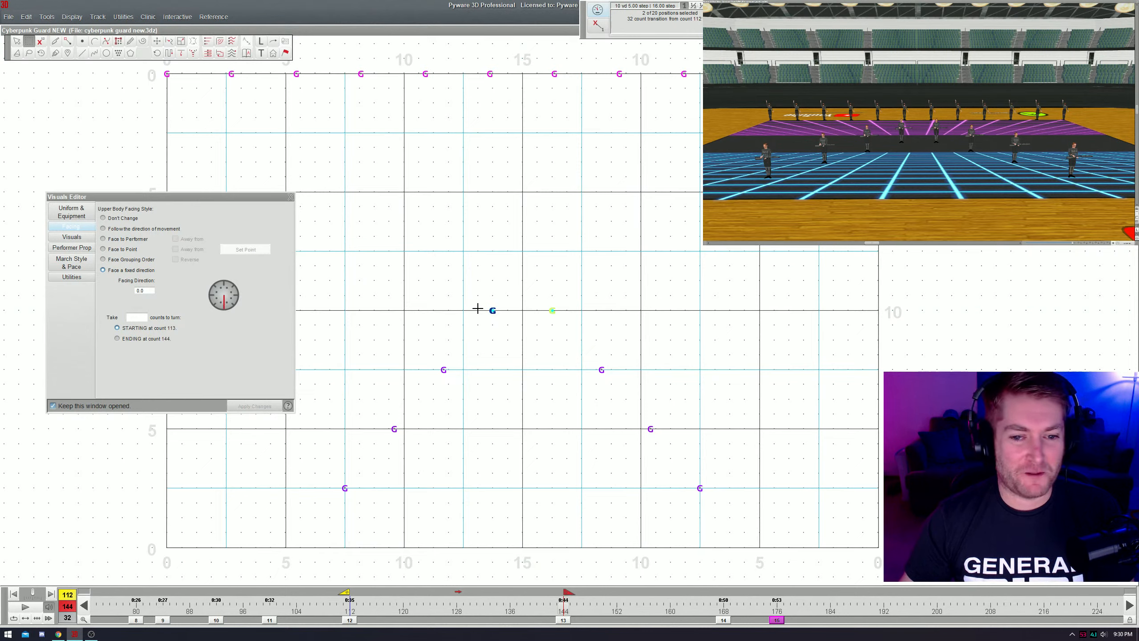
pyautogui.click(69, 236)
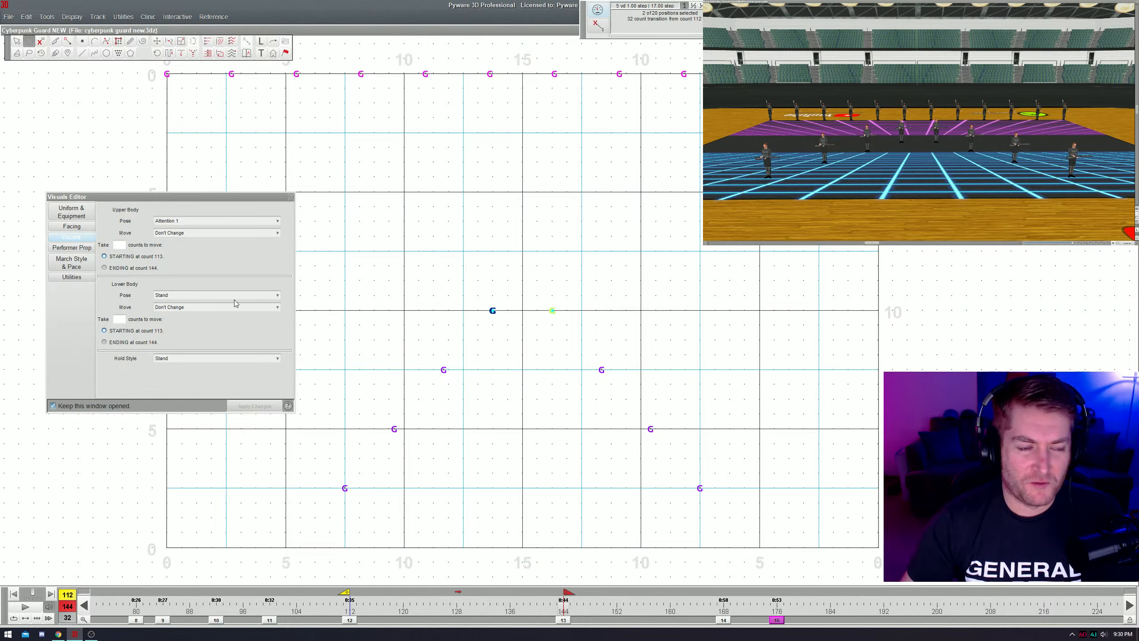
pyautogui.click(75, 262)
pyautogui.moveTo(469, 284); pyautogui.dragTo(569, 333)
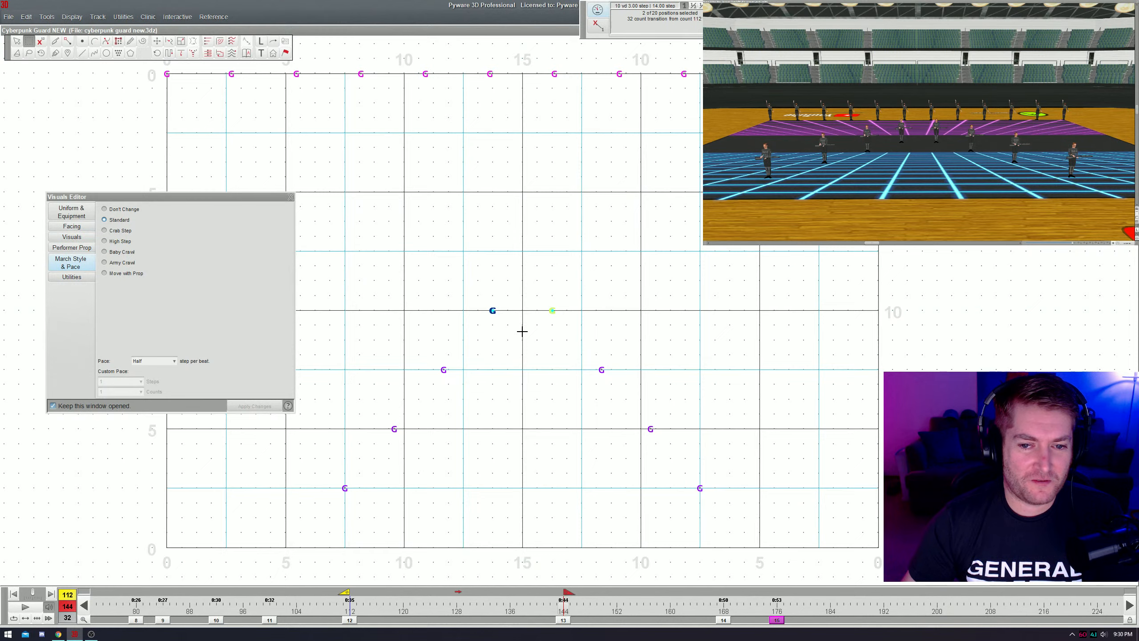
pyautogui.click(73, 236)
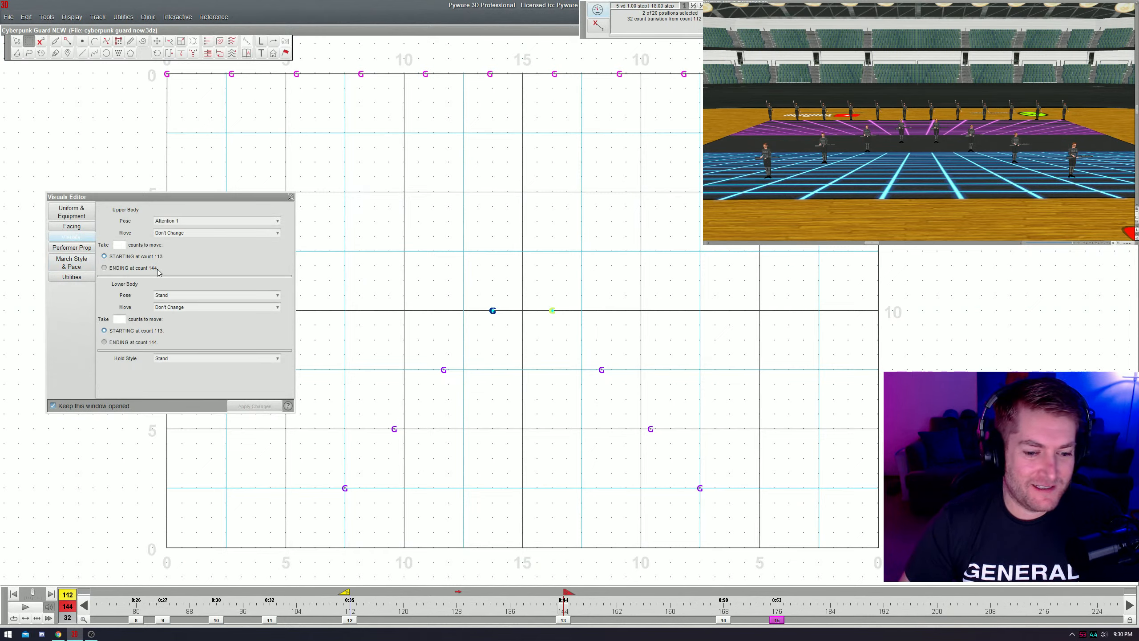
pyautogui.click(83, 219)
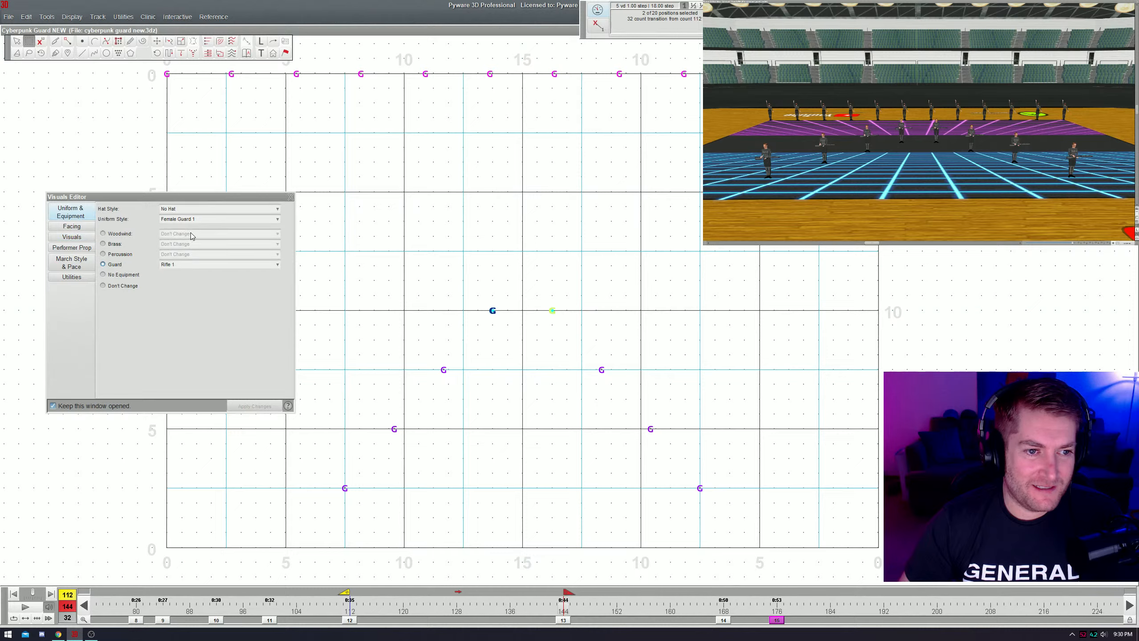
pyautogui.click(198, 221)
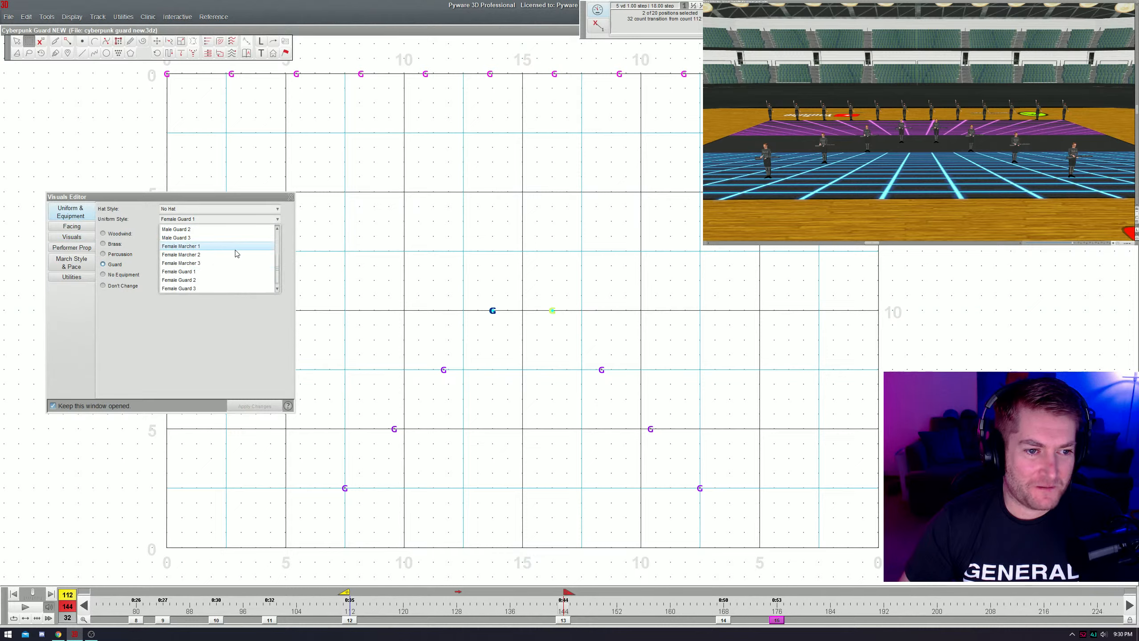
pyautogui.click(223, 280)
pyautogui.click(248, 405)
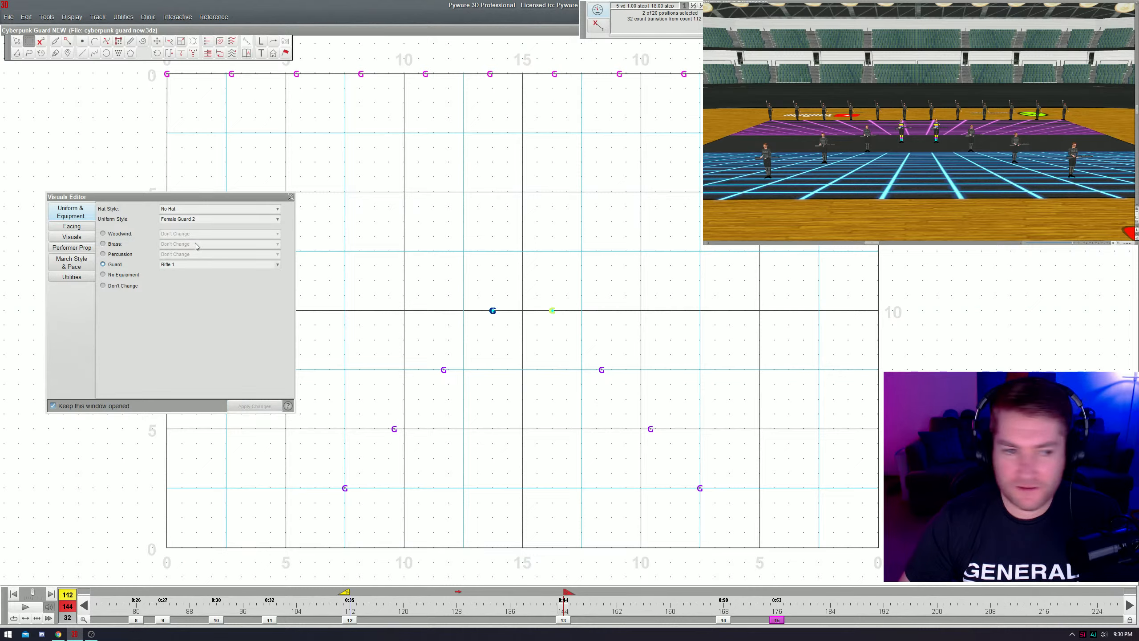
# - Try the Female Guard 3 uniform on the two innermost performers, and switch them back to Female Guard 1
pyautogui.click(197, 219)
pyautogui.click(212, 289)
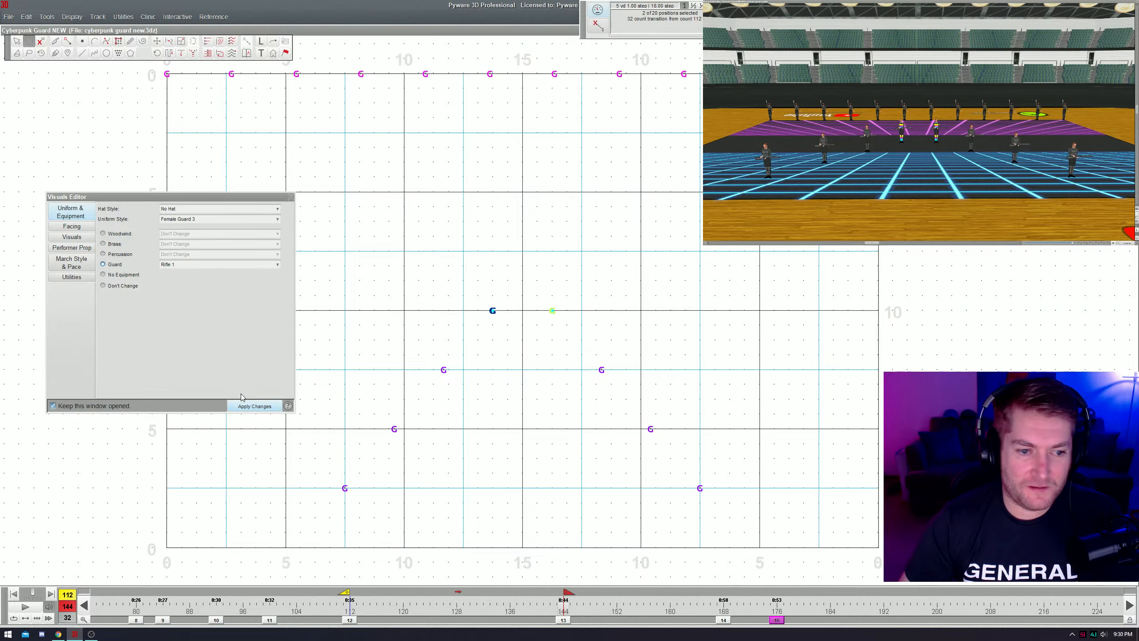
pyautogui.click(245, 406)
pyautogui.click(187, 264)
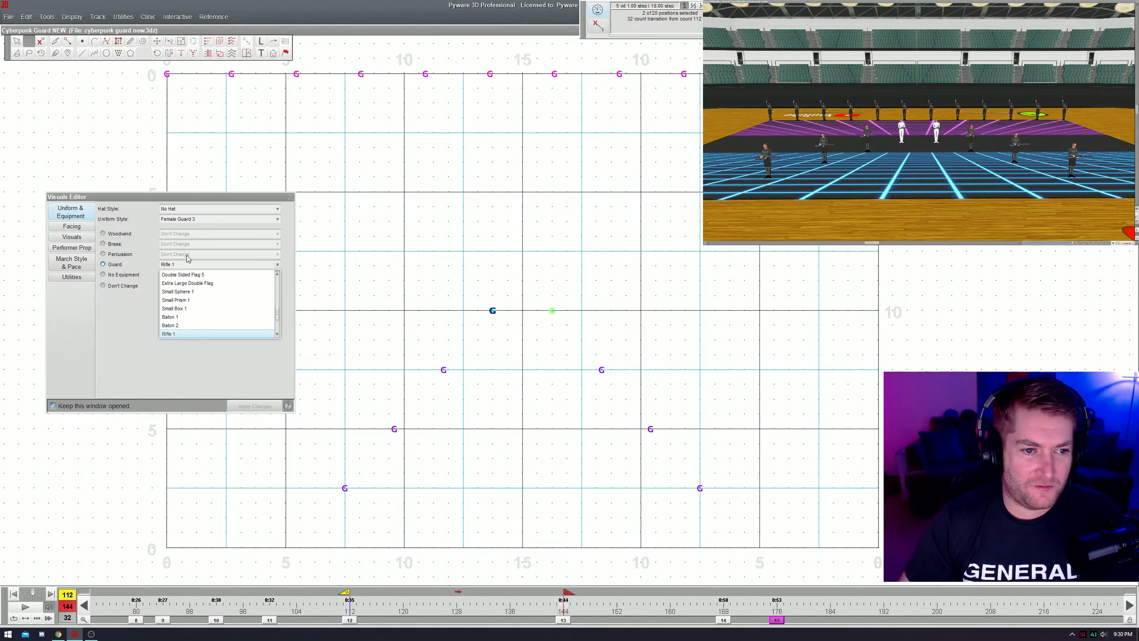
pyautogui.click(201, 219)
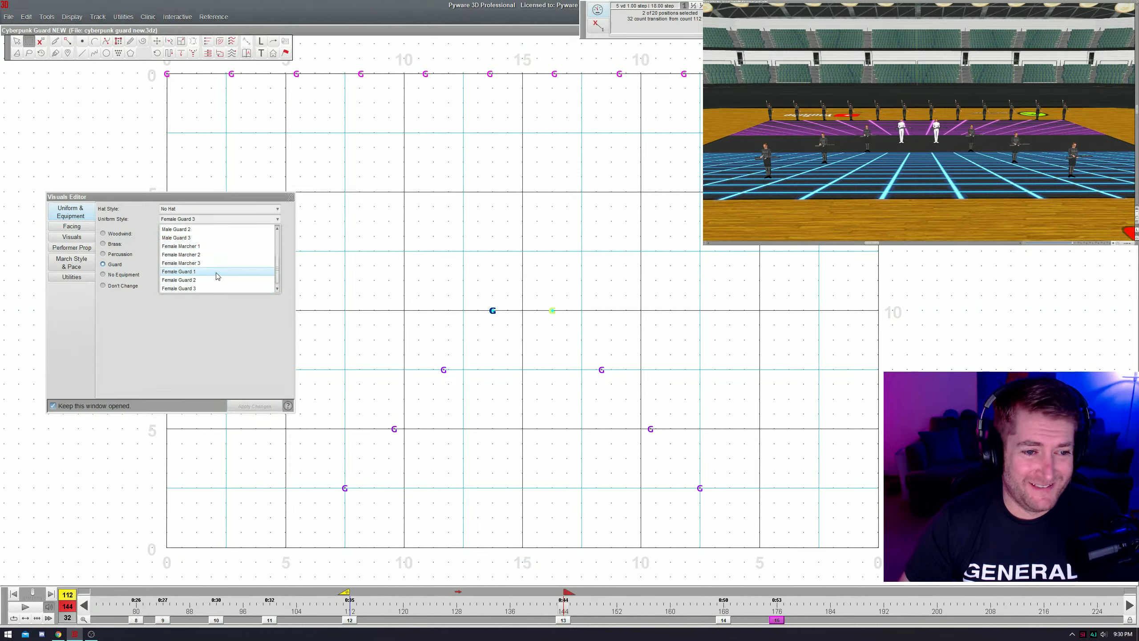
pyautogui.click(216, 276)
pyautogui.click(240, 404)
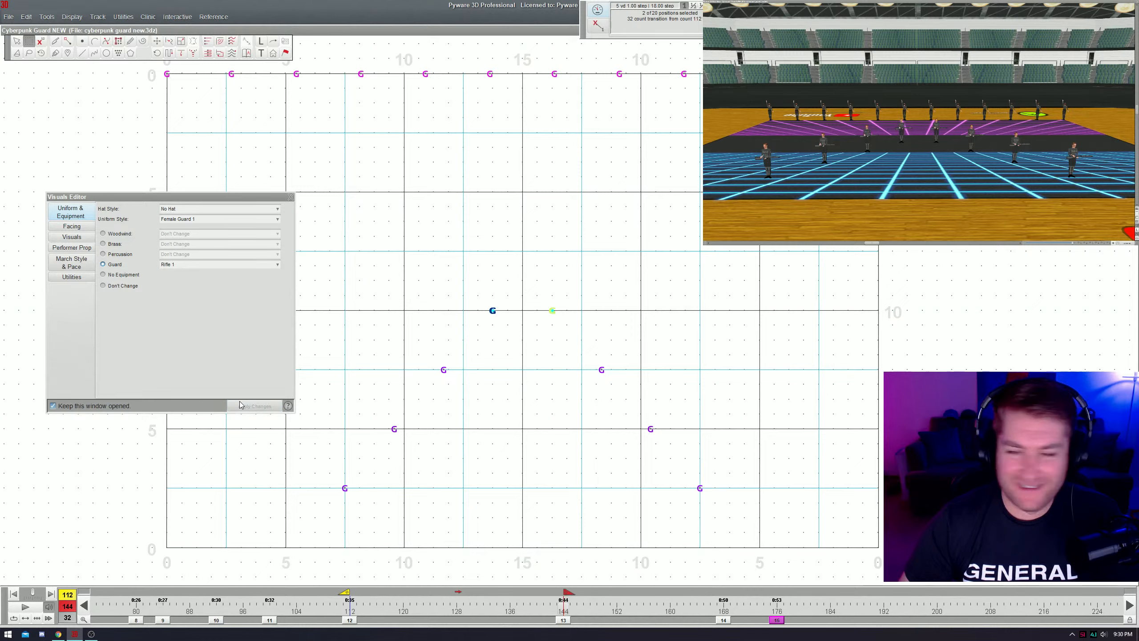
# - Apply the Female Guard 2 uniform style to the two innermost performers and preview it in the animation
pyautogui.click(195, 220)
pyautogui.click(212, 285)
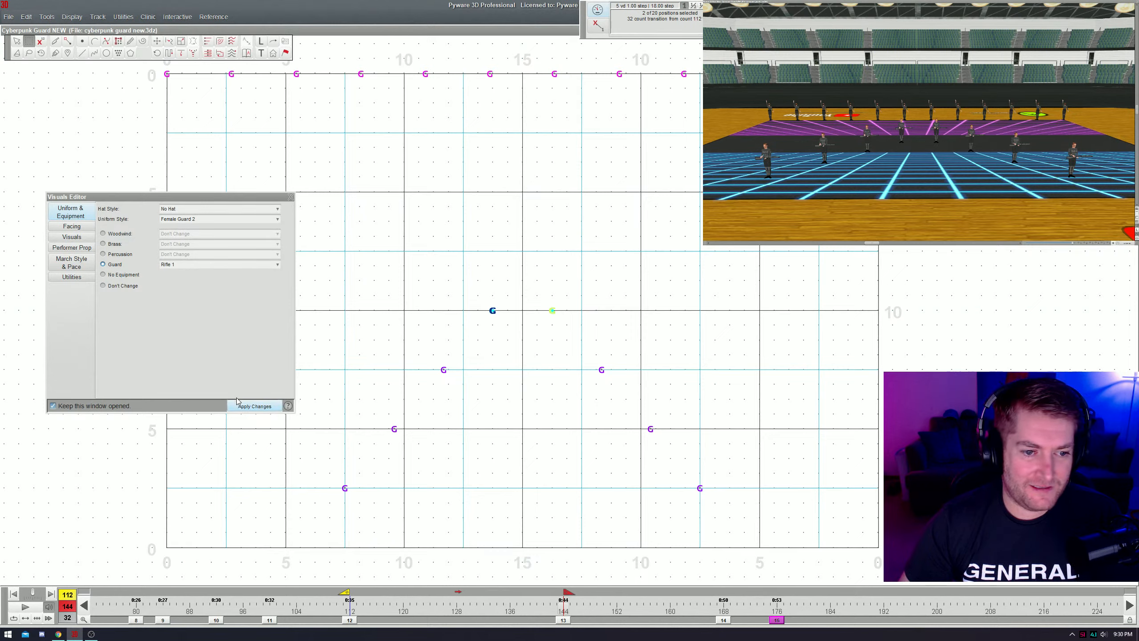
pyautogui.click(236, 404)
pyautogui.press('space')
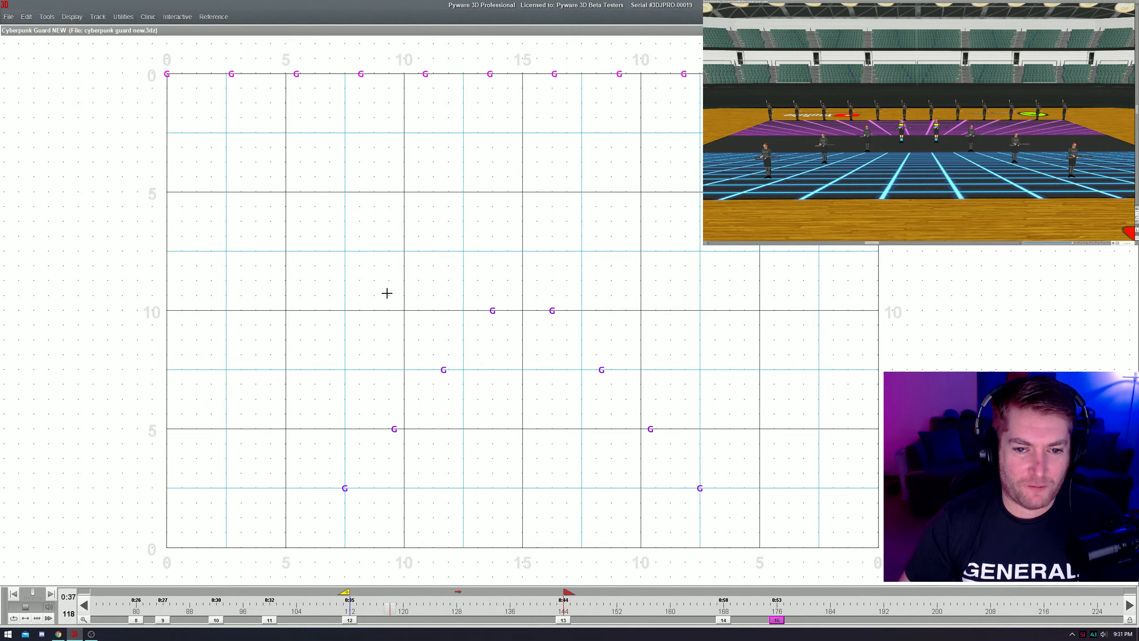
pyautogui.press('space')
# - Change the guard equipment of the two innermost performers to Rifle 2 and preview it
pyautogui.click(193, 220)
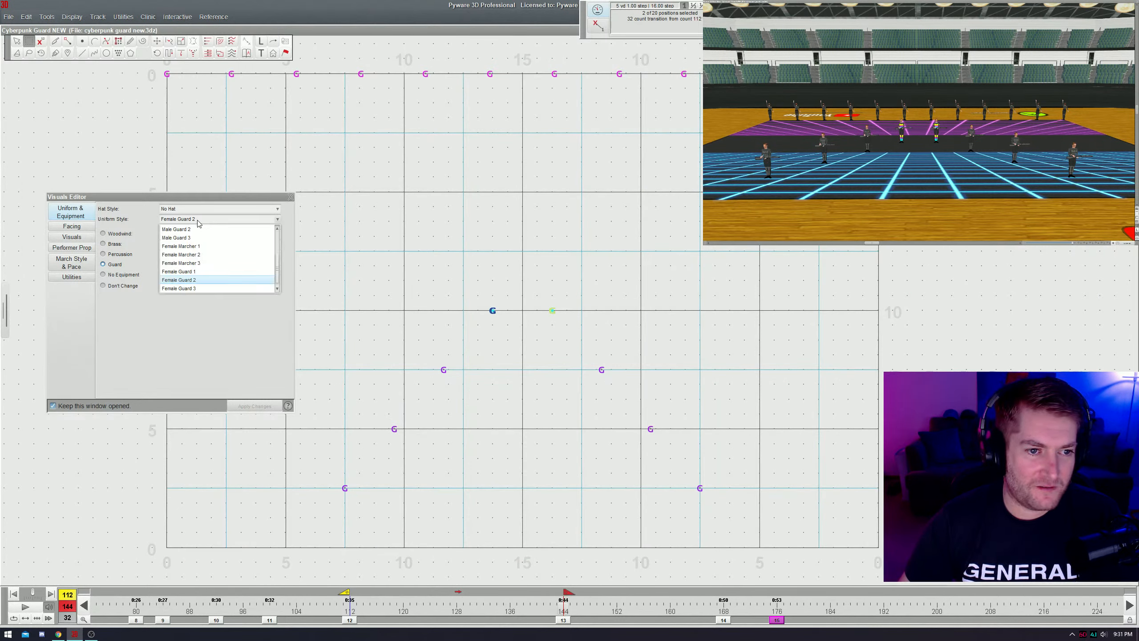
pyautogui.click(199, 222)
pyautogui.click(205, 264)
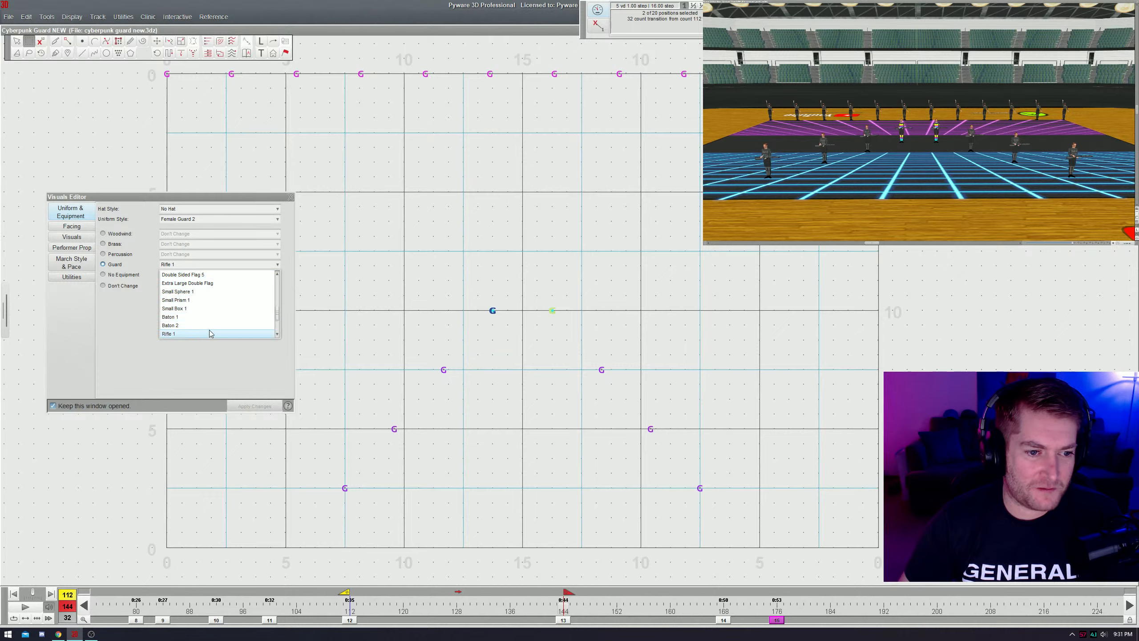
pyautogui.scroll(-1, 249, 334)
pyautogui.click(250, 334)
pyautogui.click(248, 404)
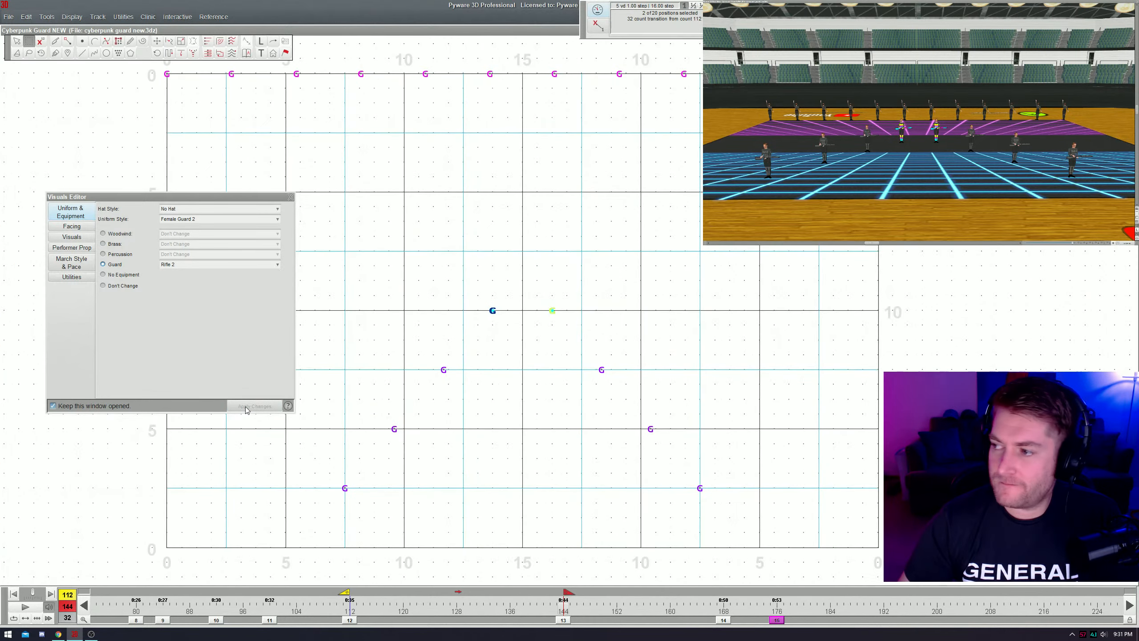
pyautogui.press('space')
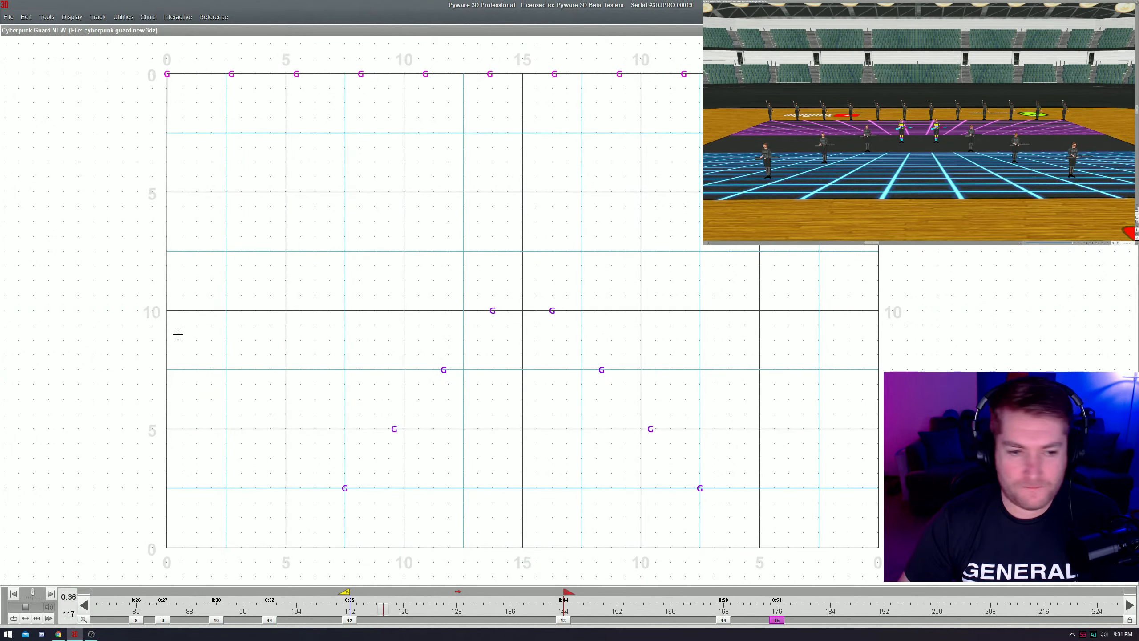
pyautogui.press('space')
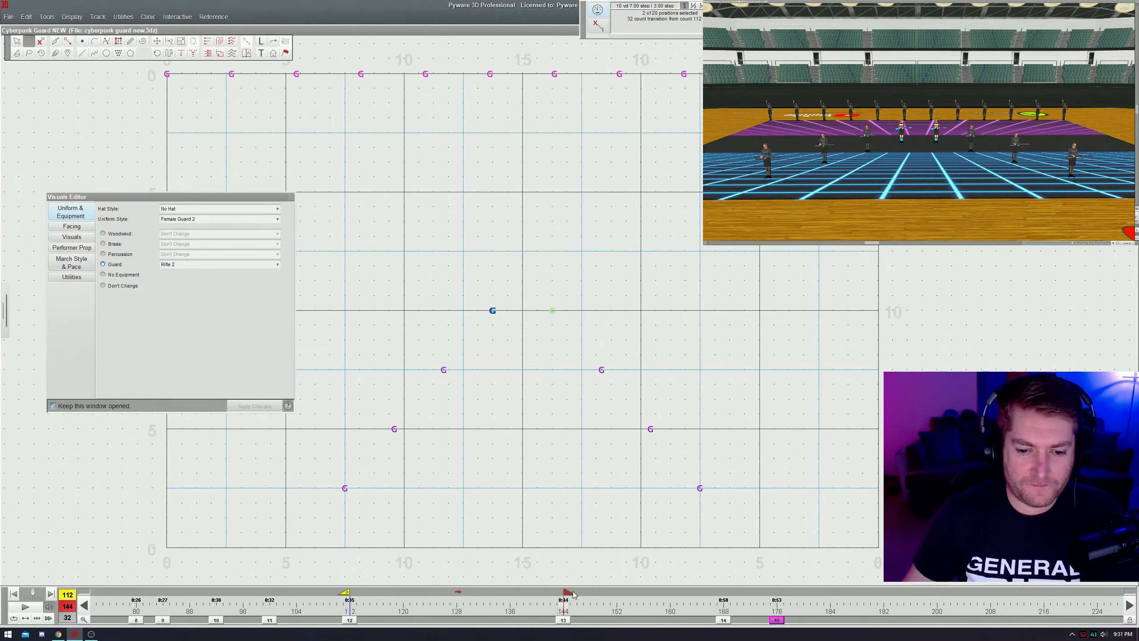
# - Set the edited range to counts 112 to 120, give the two innermost performers an upper-body Spin of 1/2 times per count, and preview it
pyautogui.moveTo(567, 592)
pyautogui.mouseDown()
pyautogui.moveTo(492, 594)
pyautogui.moveTo(402, 628)
pyautogui.mouseUp()
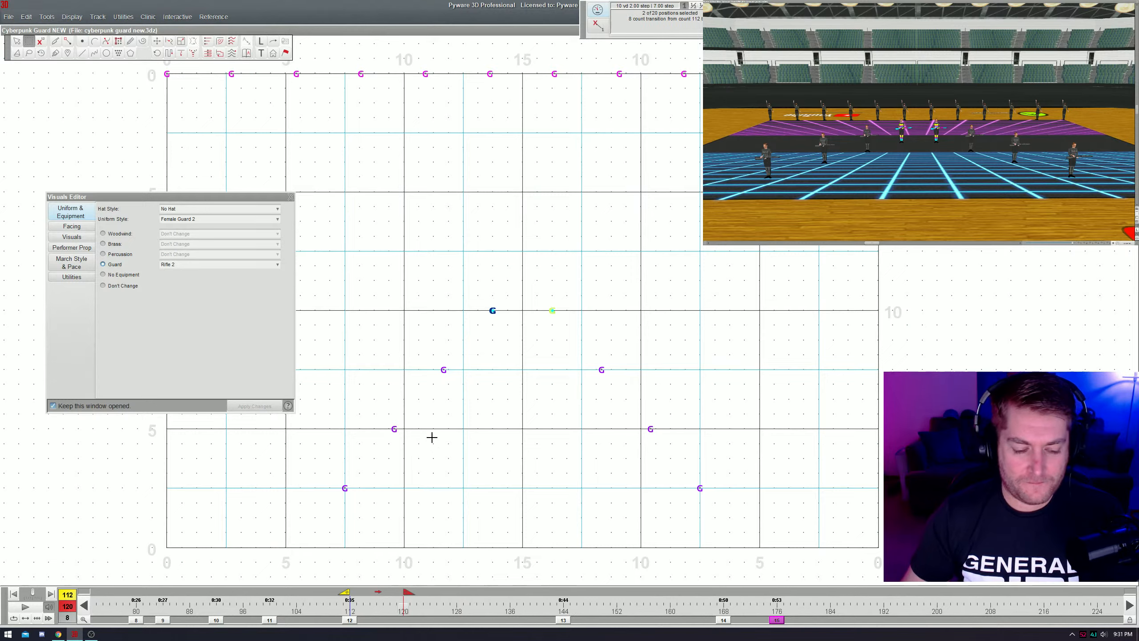
pyautogui.click(81, 233)
pyautogui.click(197, 222)
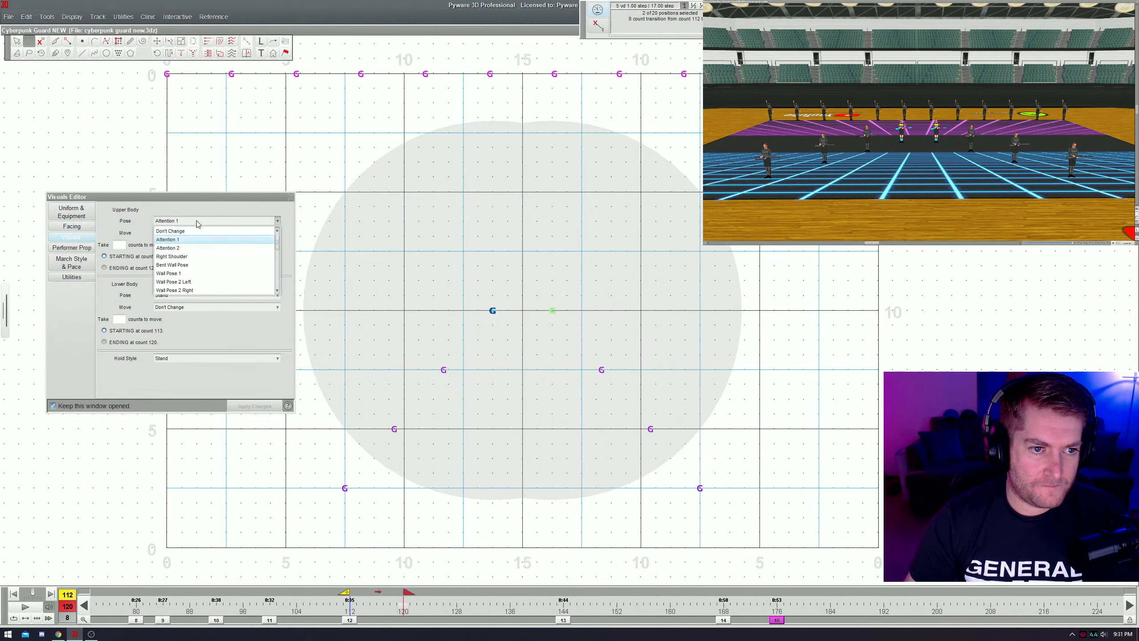
pyautogui.click(196, 233)
pyautogui.click(194, 233)
pyautogui.click(192, 252)
pyautogui.click(141, 269)
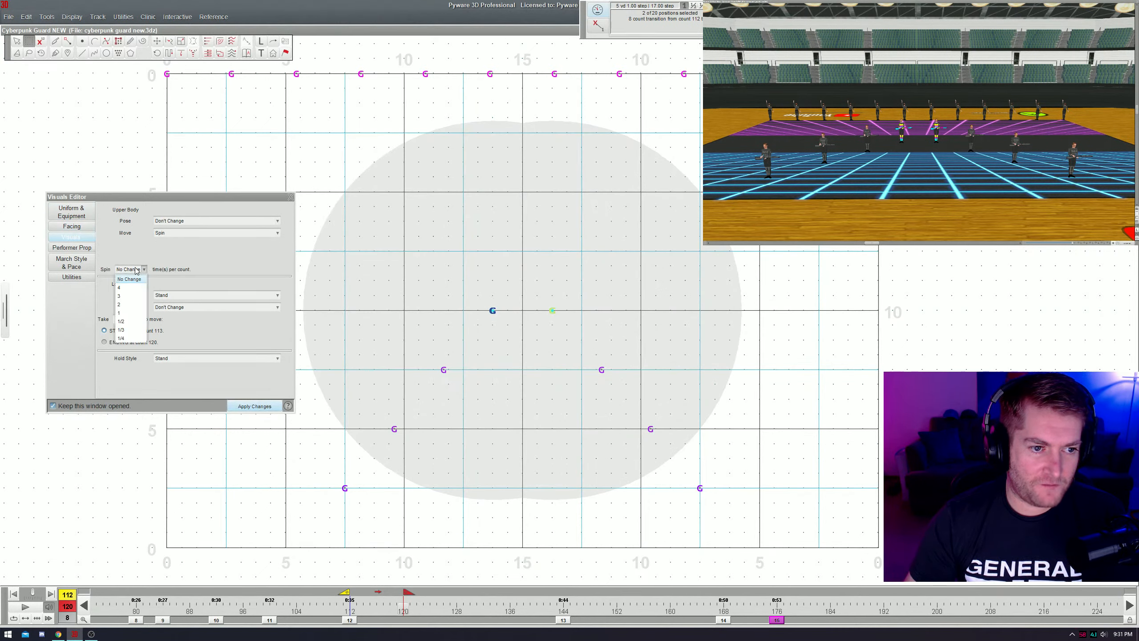
pyautogui.click(131, 320)
pyautogui.click(254, 406)
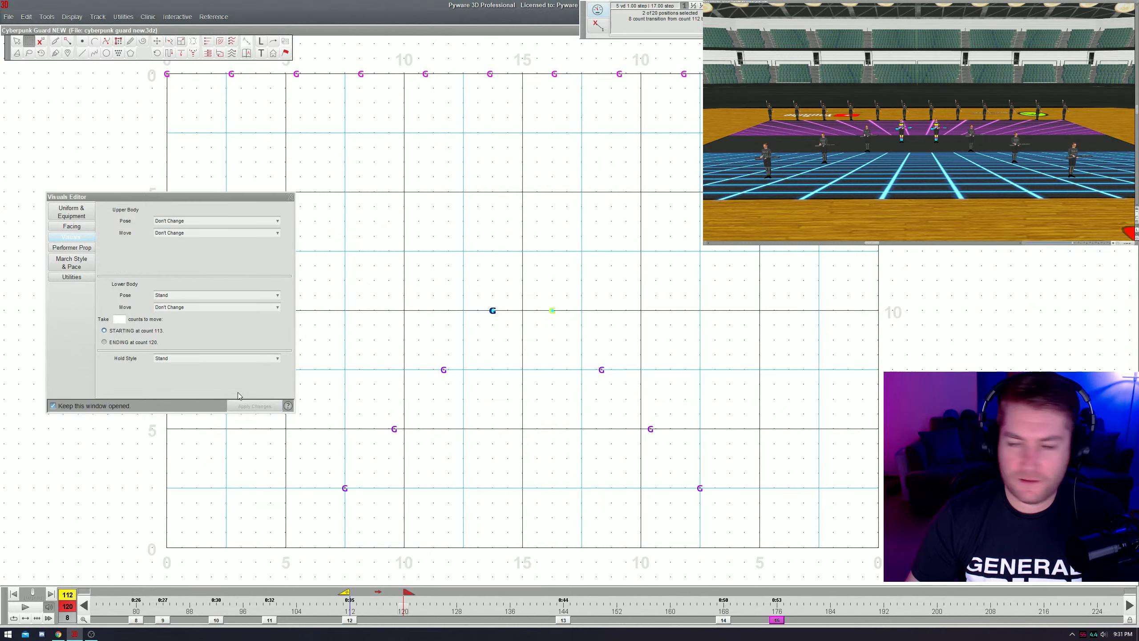
pyautogui.press('space')
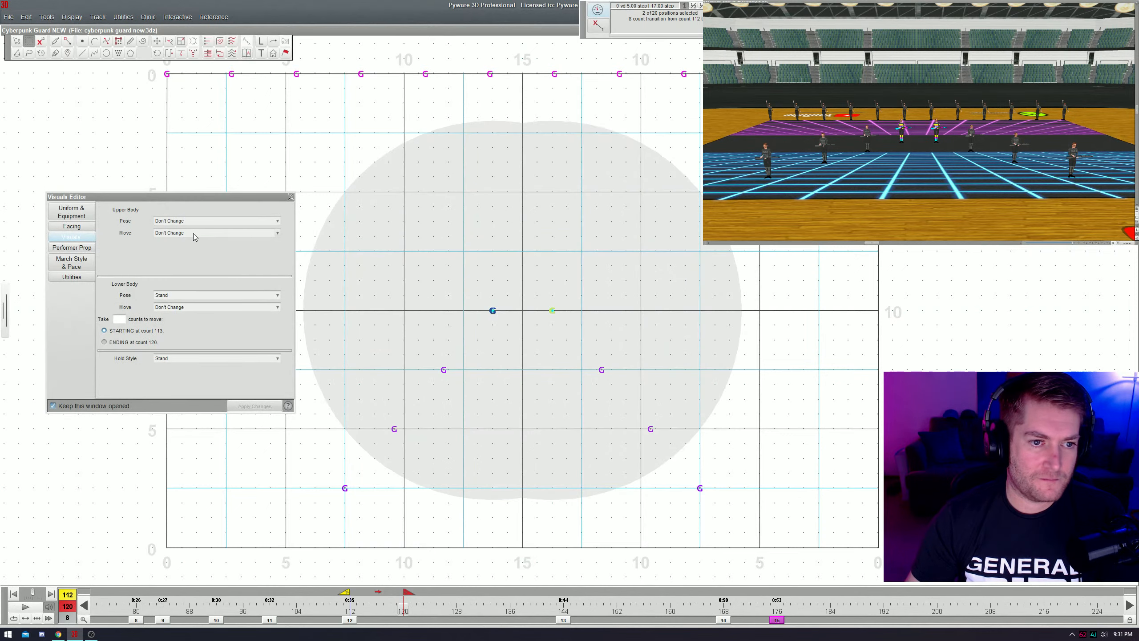
# - Set the two innermost performers' upper-body move to Spin at 1/4 times per count
pyautogui.click(198, 233)
pyautogui.click(192, 252)
pyautogui.click(130, 270)
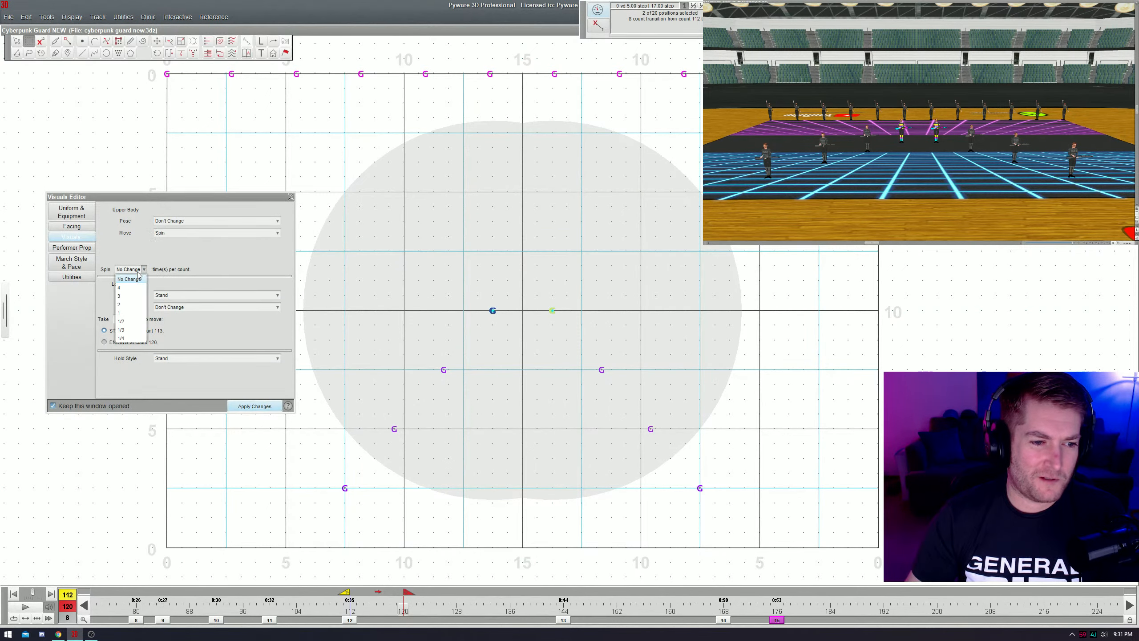
pyautogui.click(130, 339)
pyautogui.click(242, 406)
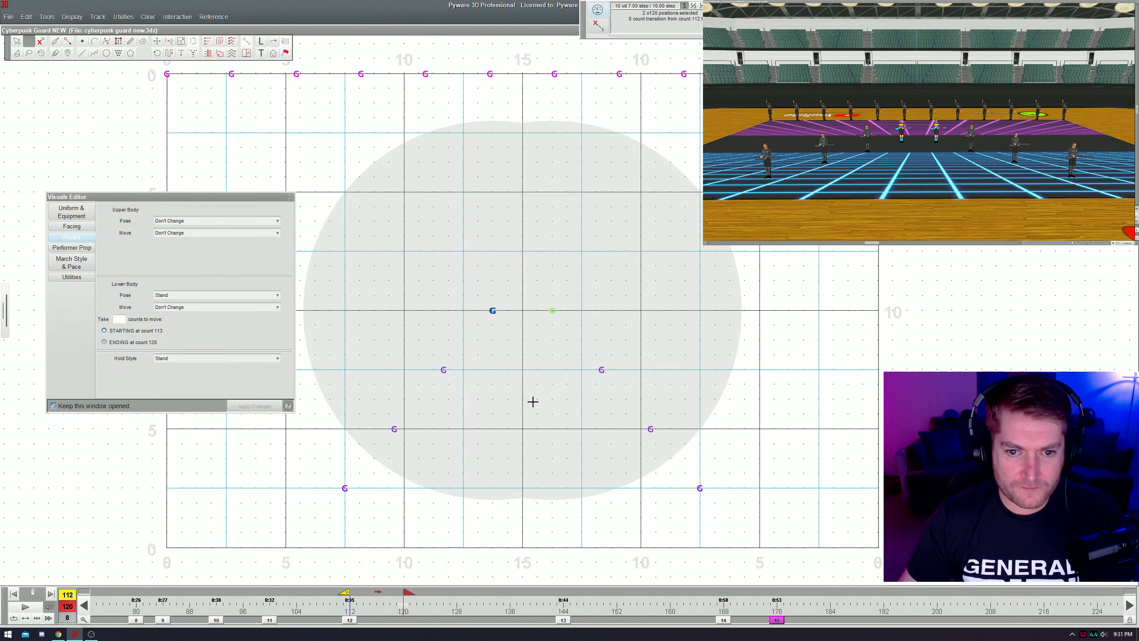
# - Set the edited range to counts 120 to 128 and select the second pair of performers from the wedge's point
pyautogui.press('pagedown')
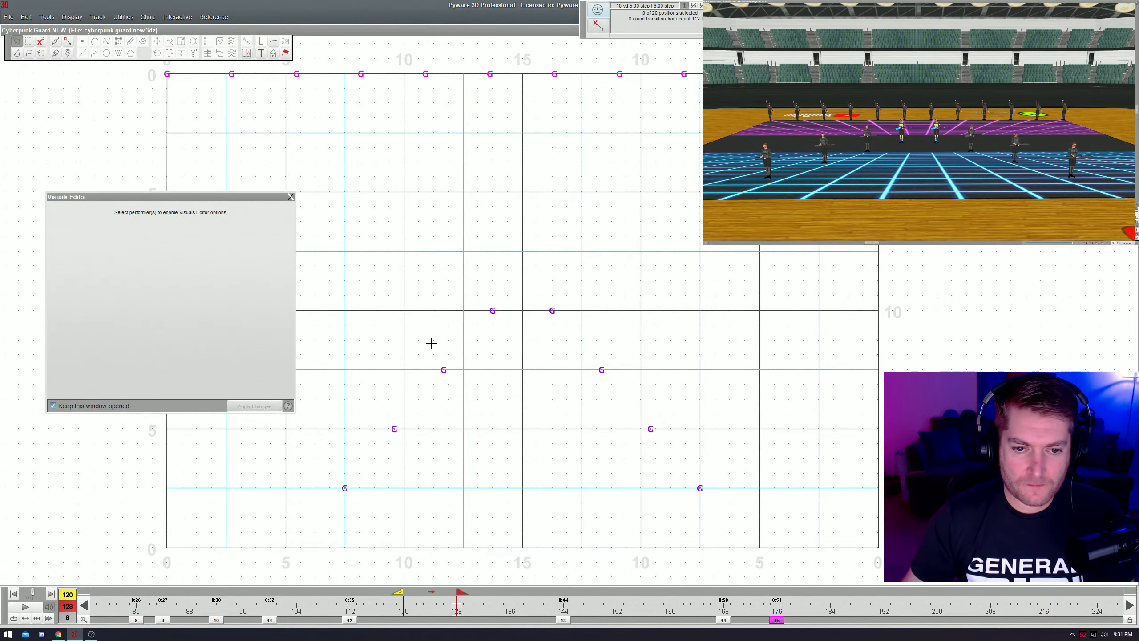
pyautogui.moveTo(412, 338); pyautogui.dragTo(648, 396)
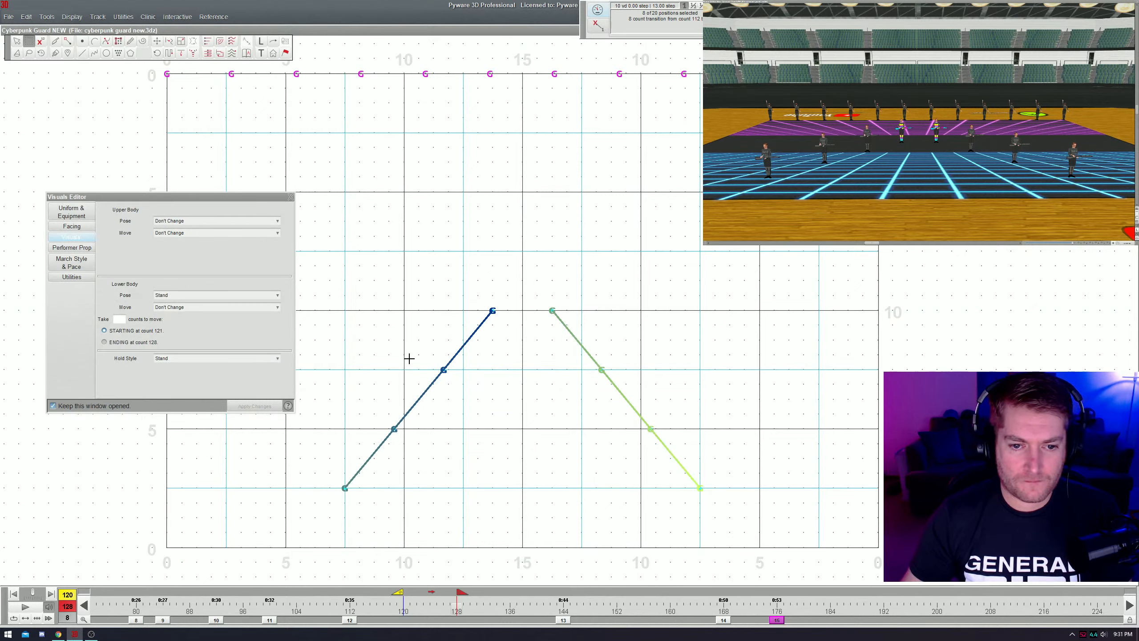
pyautogui.moveTo(415, 353); pyautogui.dragTo(666, 396)
# - Try pasting the copied visuals onto the second pair with sequencing every 1 count, and preview the animation
pyautogui.hotkey('ctrl', 'v')
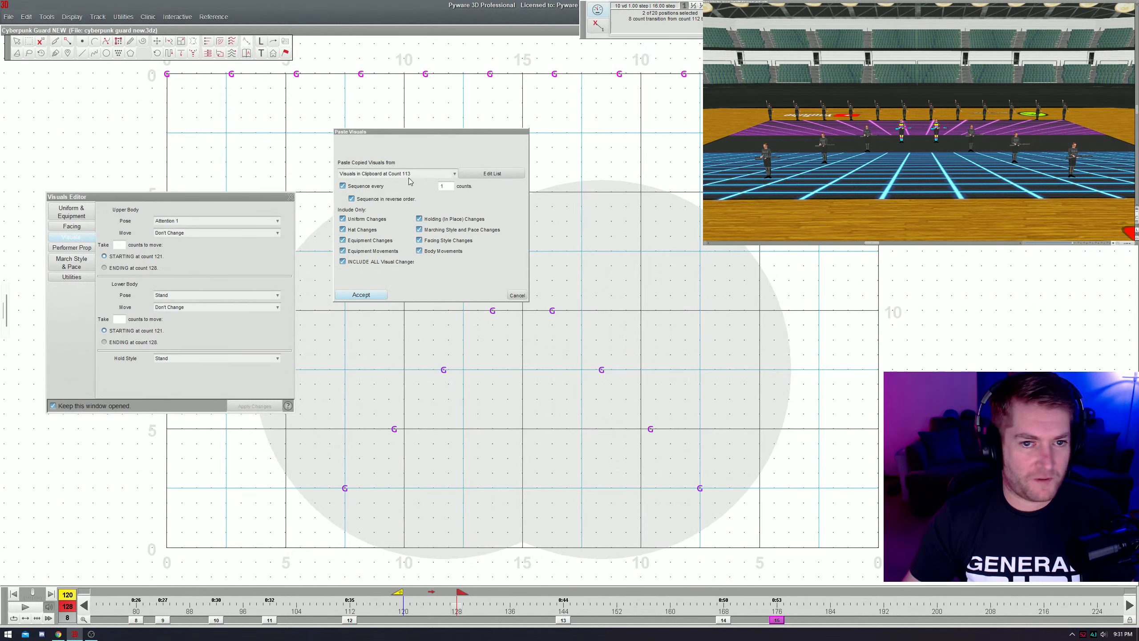
pyautogui.click(409, 174)
pyautogui.click(419, 187)
pyautogui.press('Return')
pyautogui.press('space')
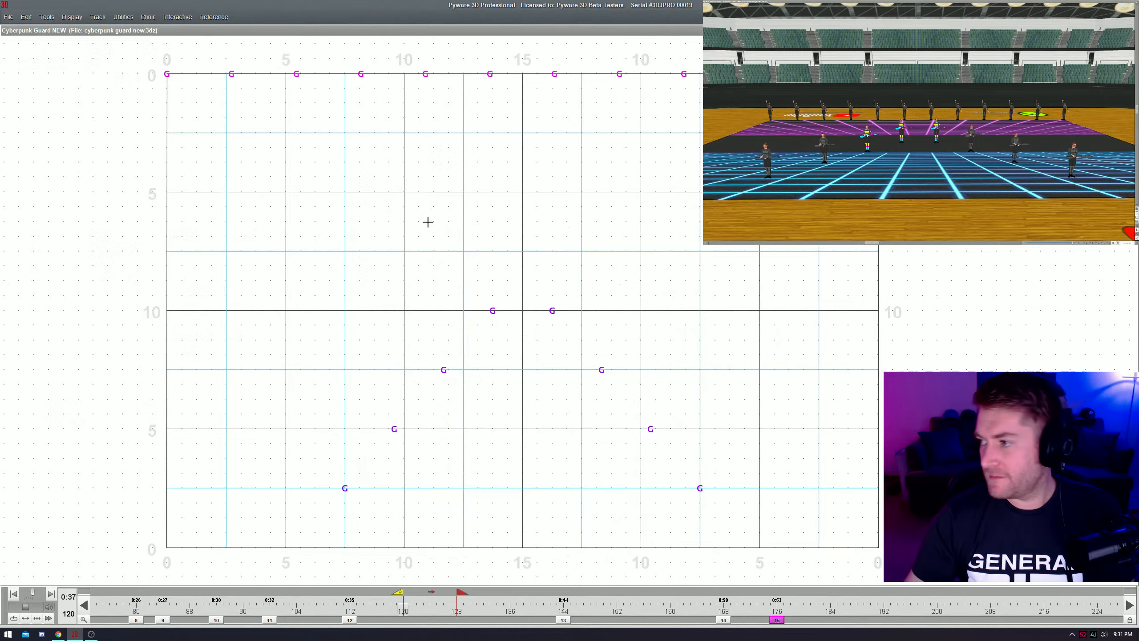
pyautogui.press('space')
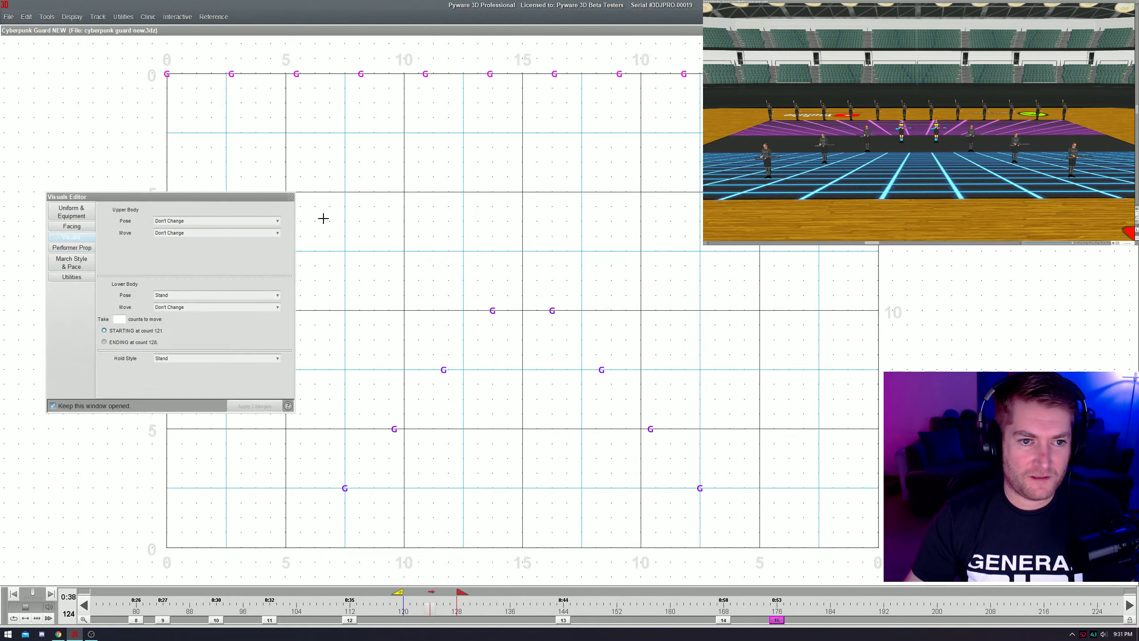
# - Paste the copied visuals onto the second pair over counts 120 to 128 without sequencing, and preview the animation
pyautogui.click(371, 187)
pyautogui.press('Return')
pyautogui.press('space')
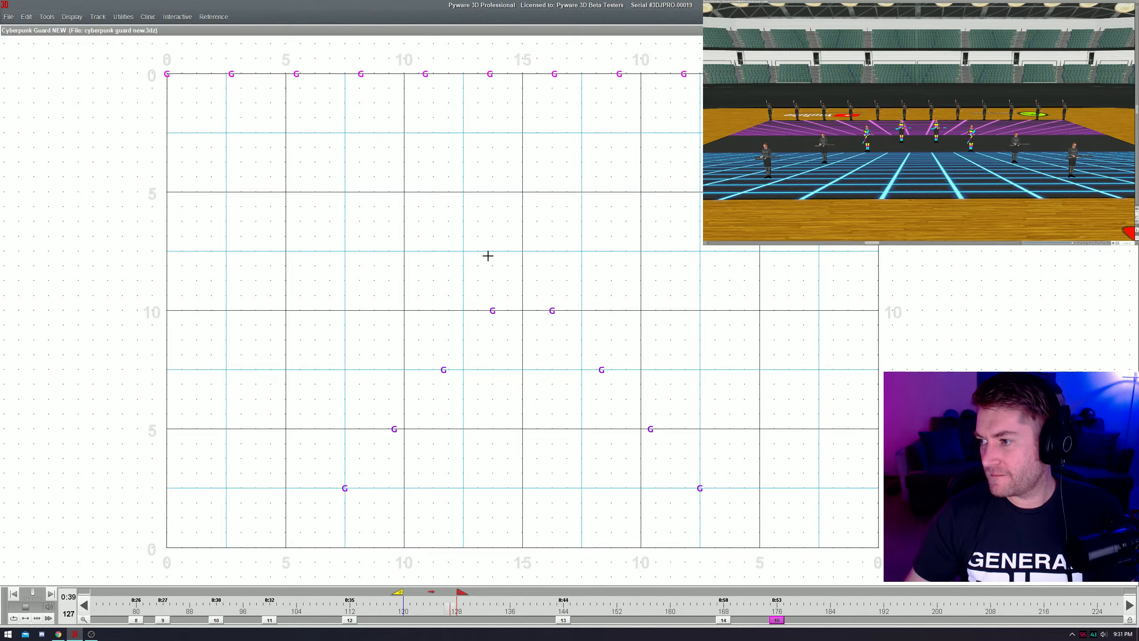
pyautogui.press('space')
pyautogui.press('Return')
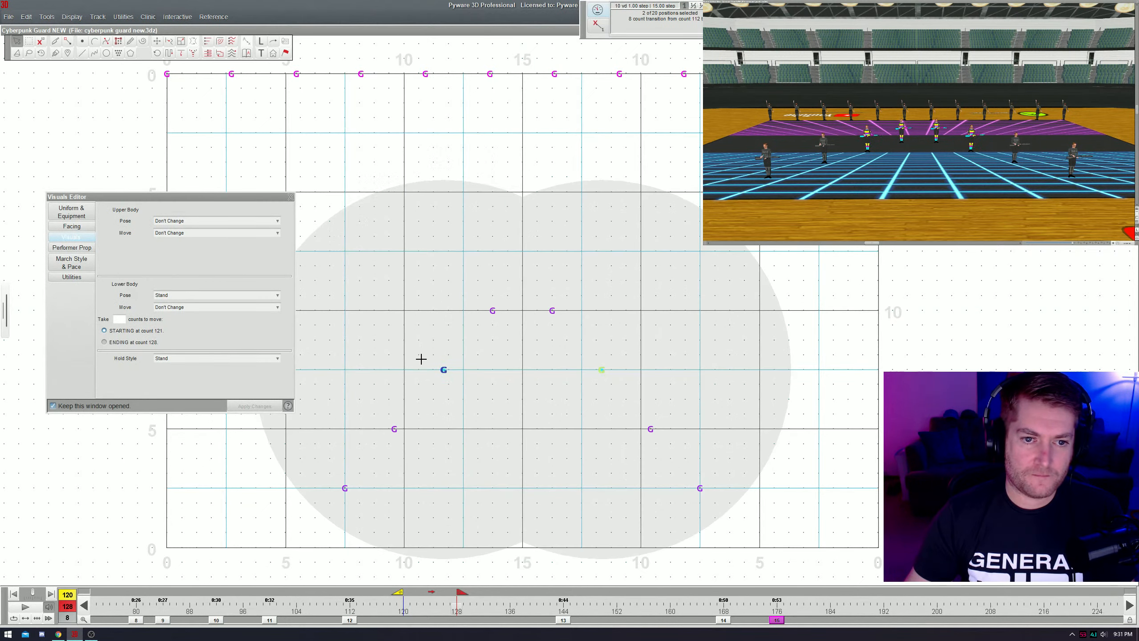
# - Set the edited range to counts 128 to 136 and paste the visual series from range 113-120 onto the third pair
pyautogui.click(510, 611)
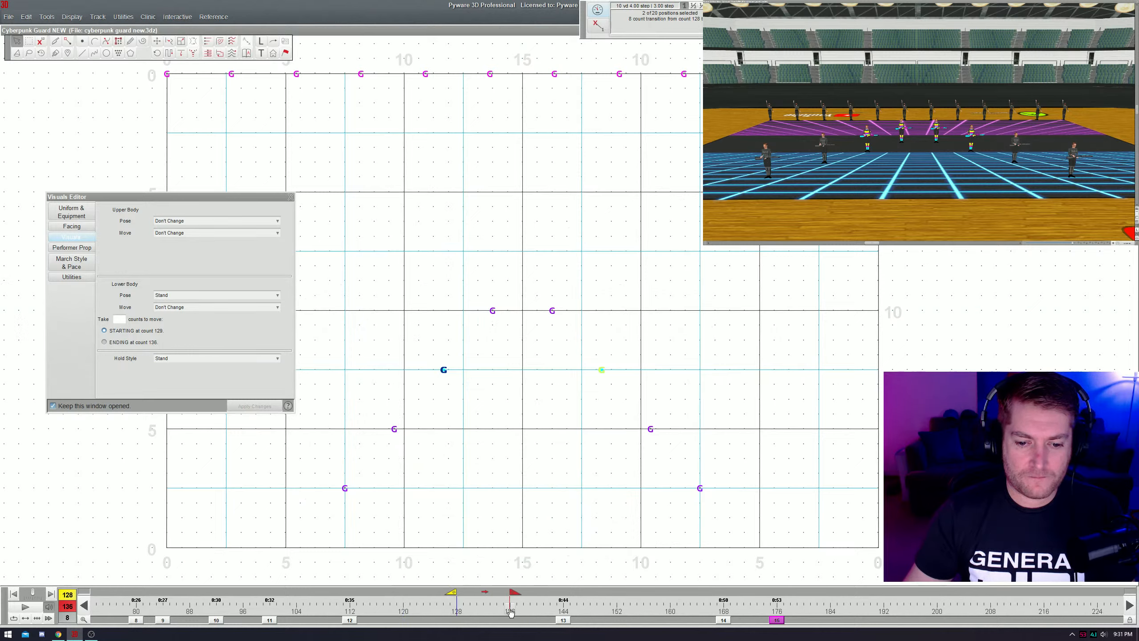
pyautogui.moveTo(366, 412); pyautogui.dragTo(652, 444)
pyautogui.hotkey('ctrl', 'v')
pyautogui.click(411, 175)
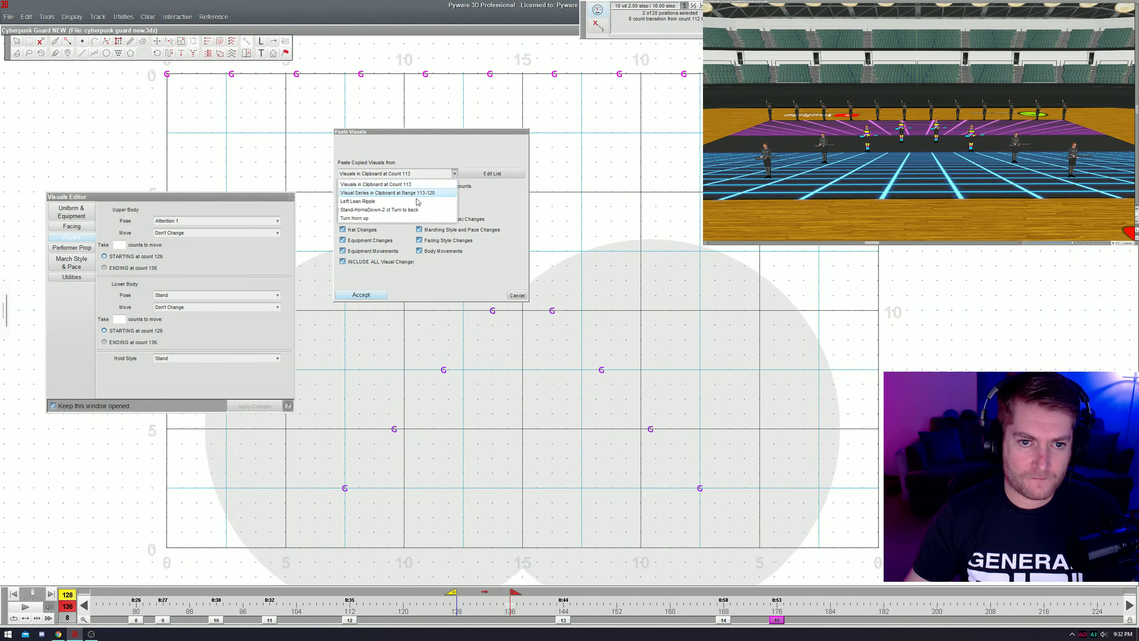
pyautogui.click(419, 197)
pyautogui.press('Return')
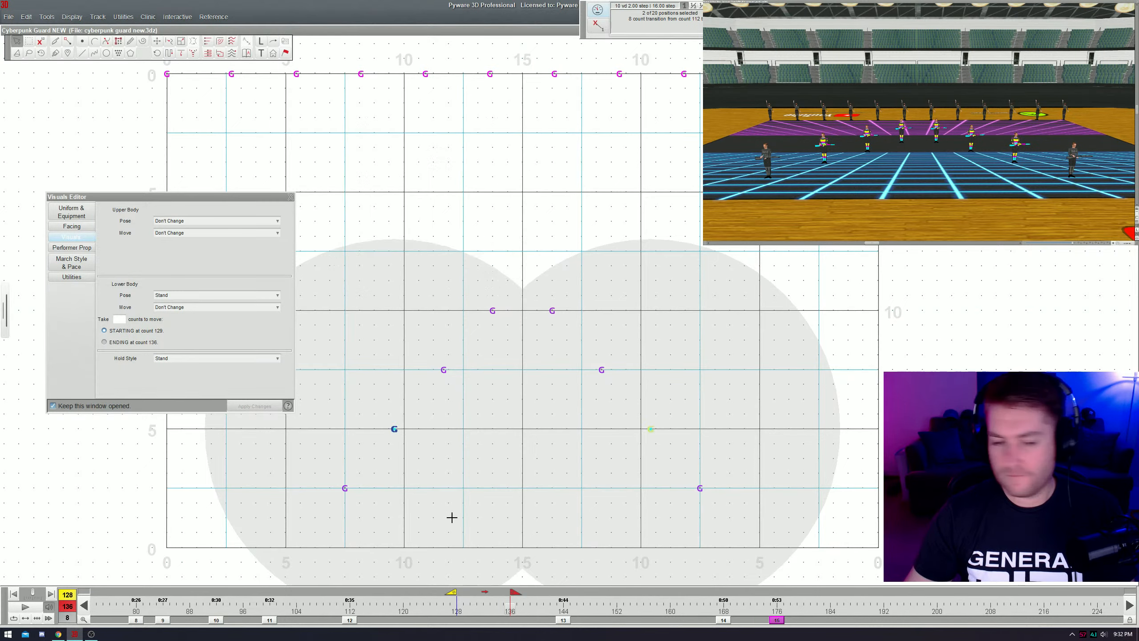
# - Set the edited range to counts 136 to 144 and paste the visual series from range 113-120 onto the outermost pair
pyautogui.click(556, 610)
pyautogui.moveTo(313, 464); pyautogui.dragTo(773, 541)
pyautogui.press('b')
pyautogui.moveTo(276, 467); pyautogui.dragTo(772, 525)
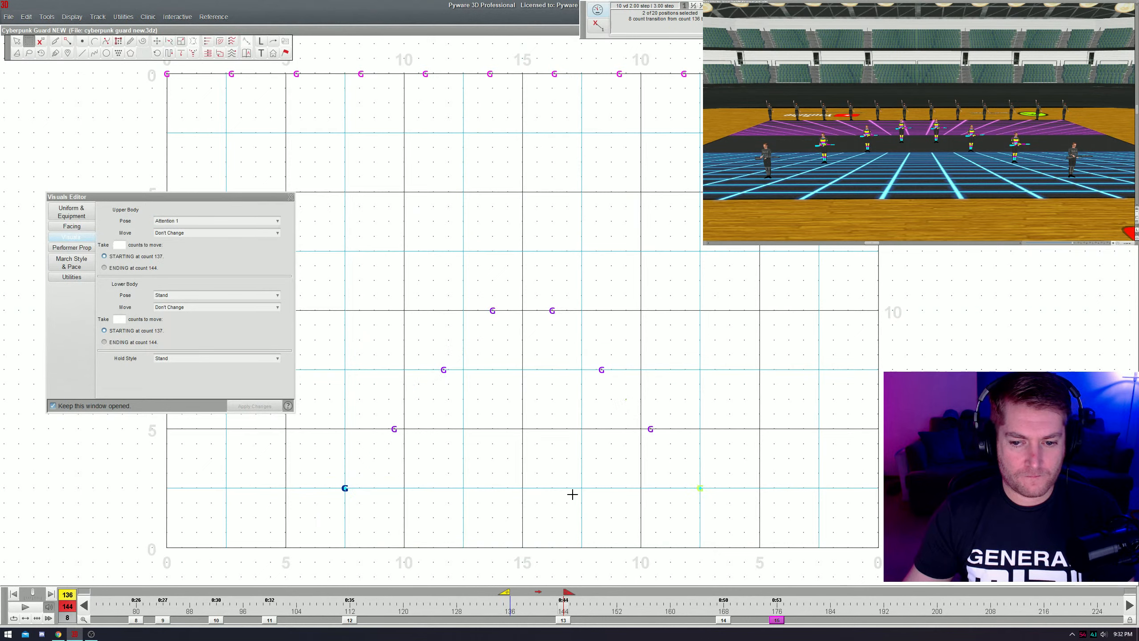
pyautogui.hotkey('ctrl', 'v')
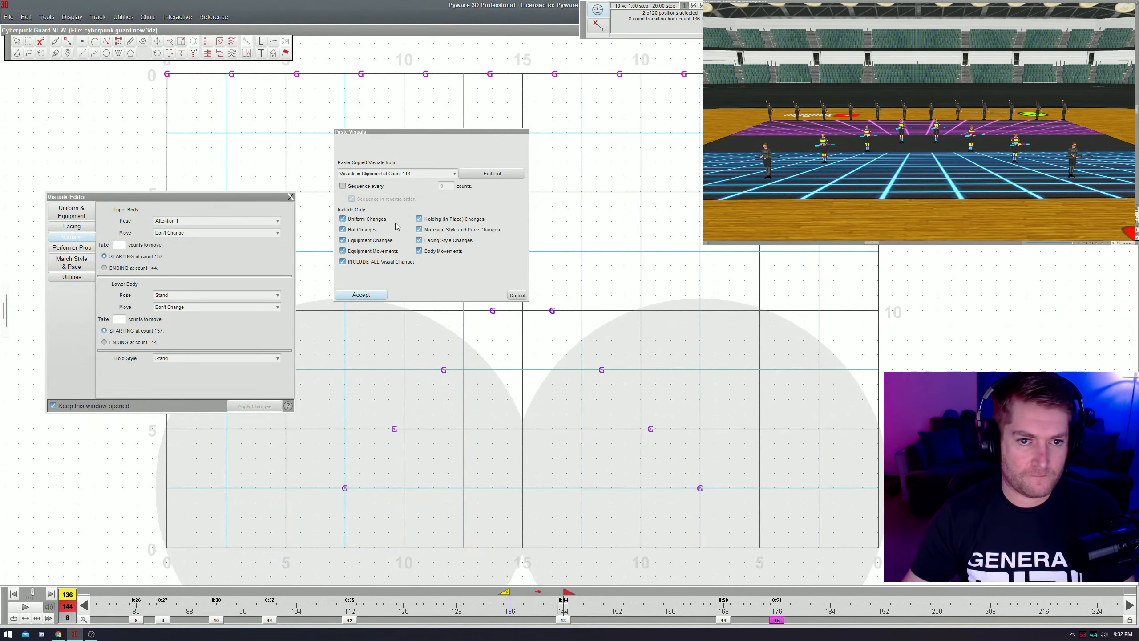
pyautogui.click(411, 175)
pyautogui.click(416, 194)
pyautogui.press('Return')
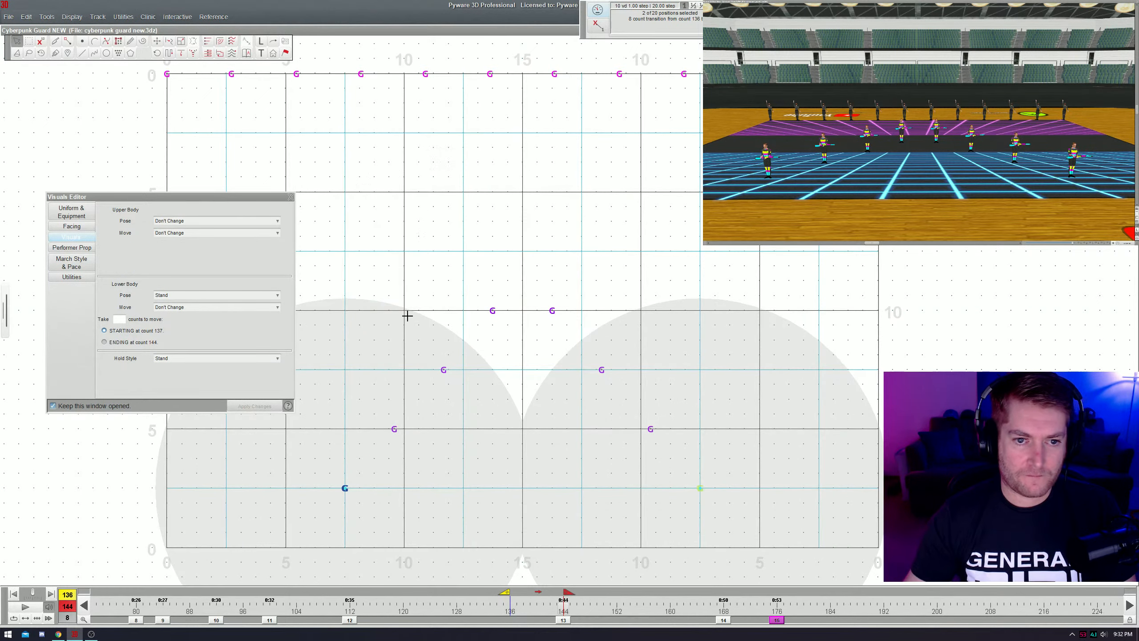
# - Play the animation over counts 112 to 144 to check the ripple of visuals through the wedge
pyautogui.click(562, 621)
pyautogui.press('space')
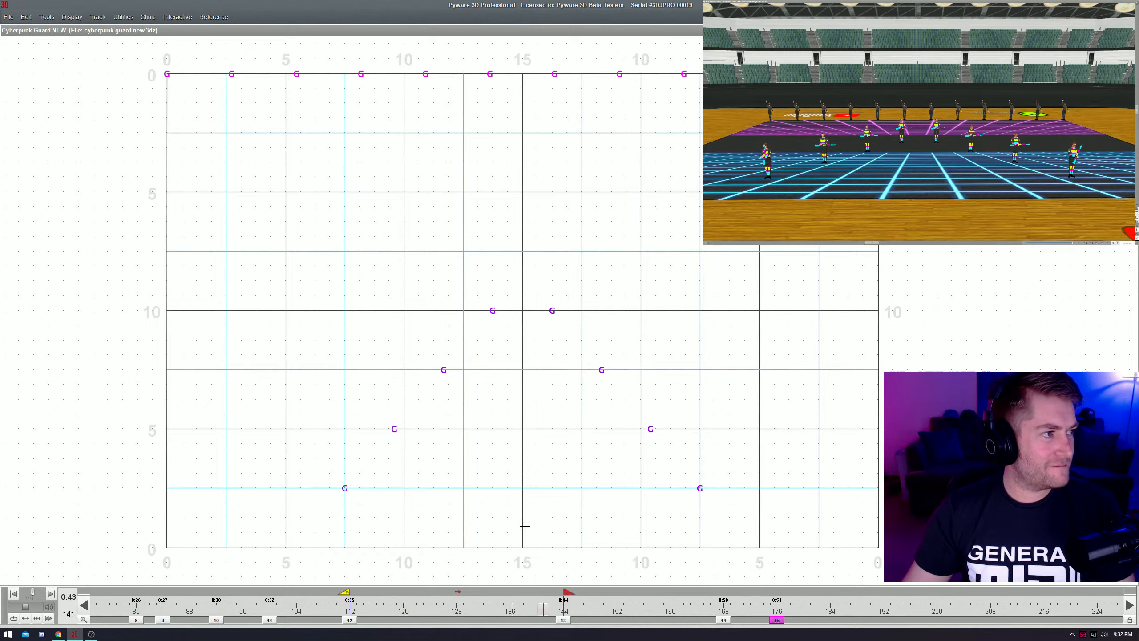
pyautogui.press('space')
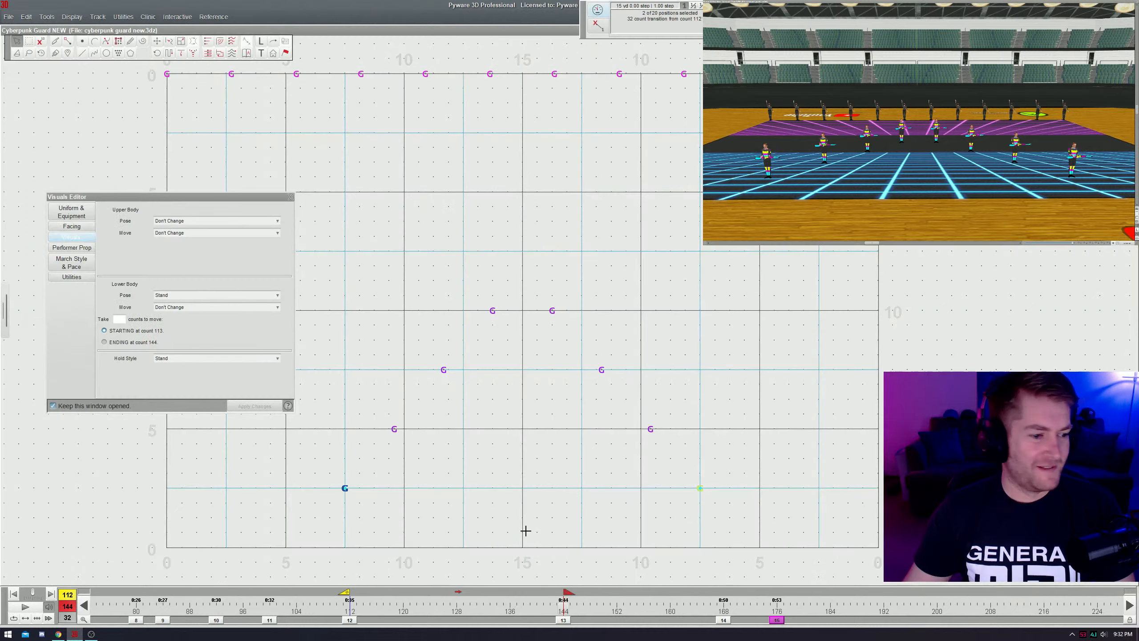
# - Give the two innermost performers an upper-body Spin of 1/4 times per count over counts 120 to 144
pyautogui.click(534, 407)
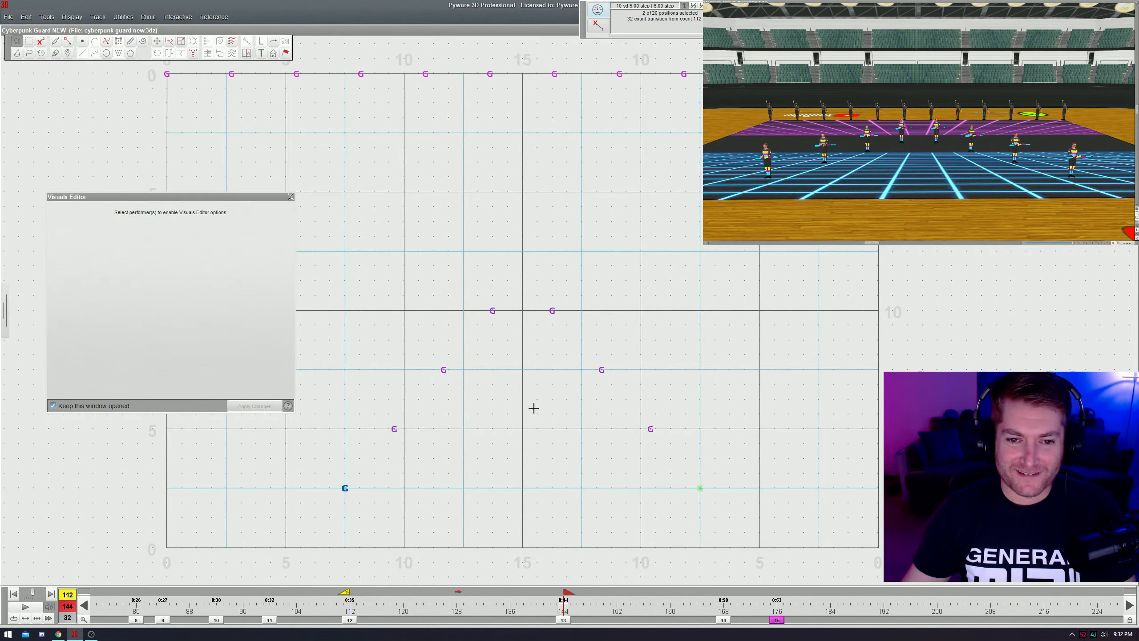
pyautogui.moveTo(458, 274); pyautogui.dragTo(573, 315)
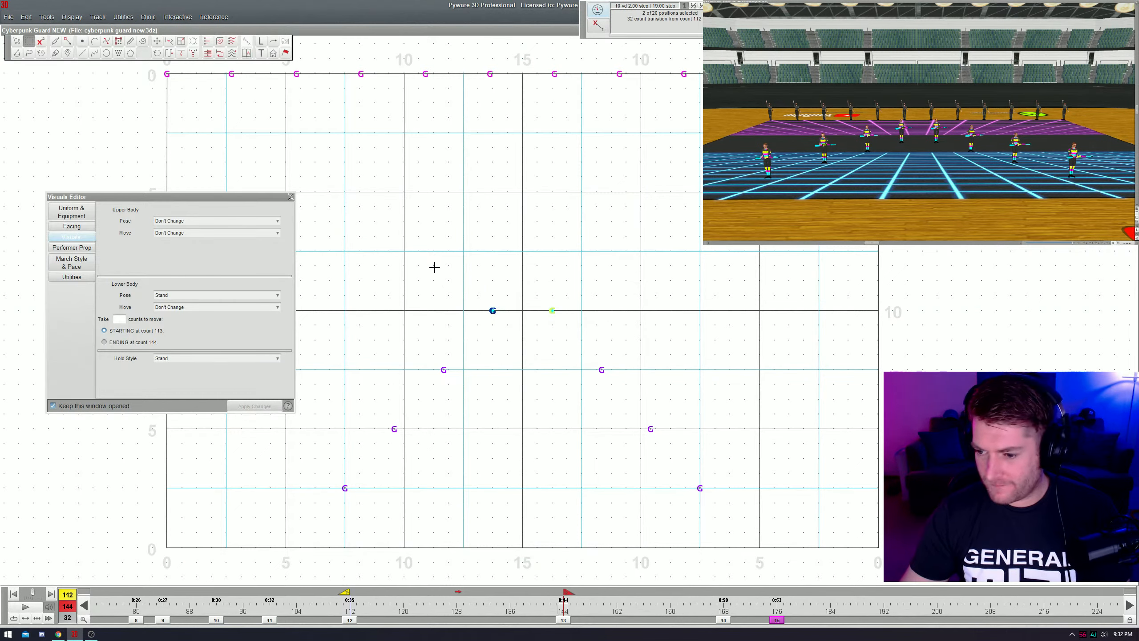
pyautogui.moveTo(441, 274); pyautogui.dragTo(567, 332)
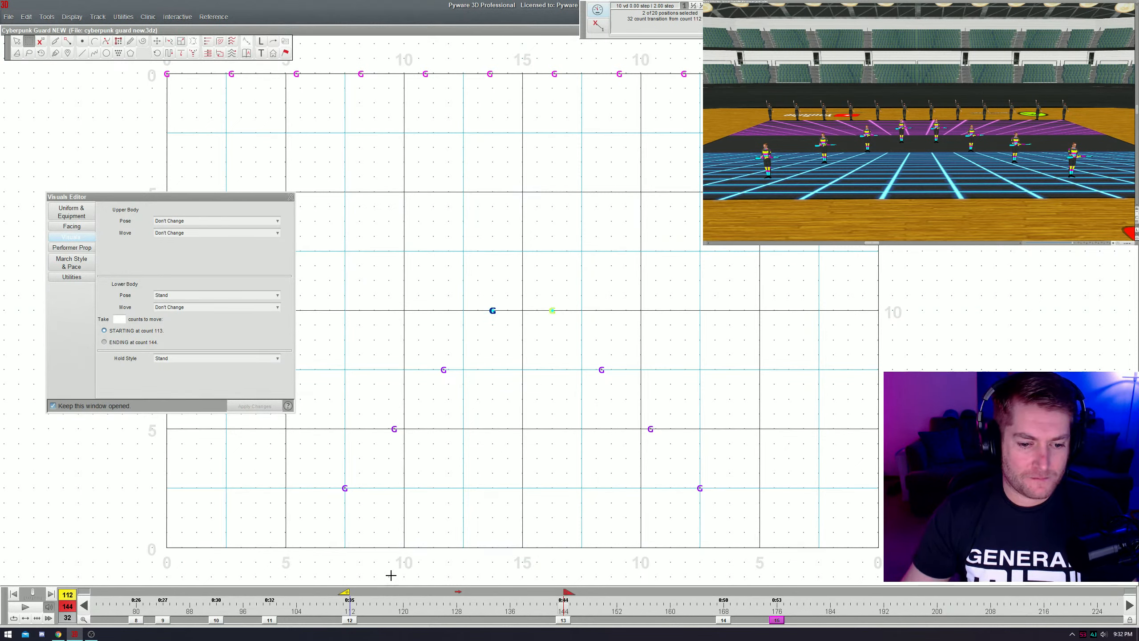
pyautogui.click(403, 619)
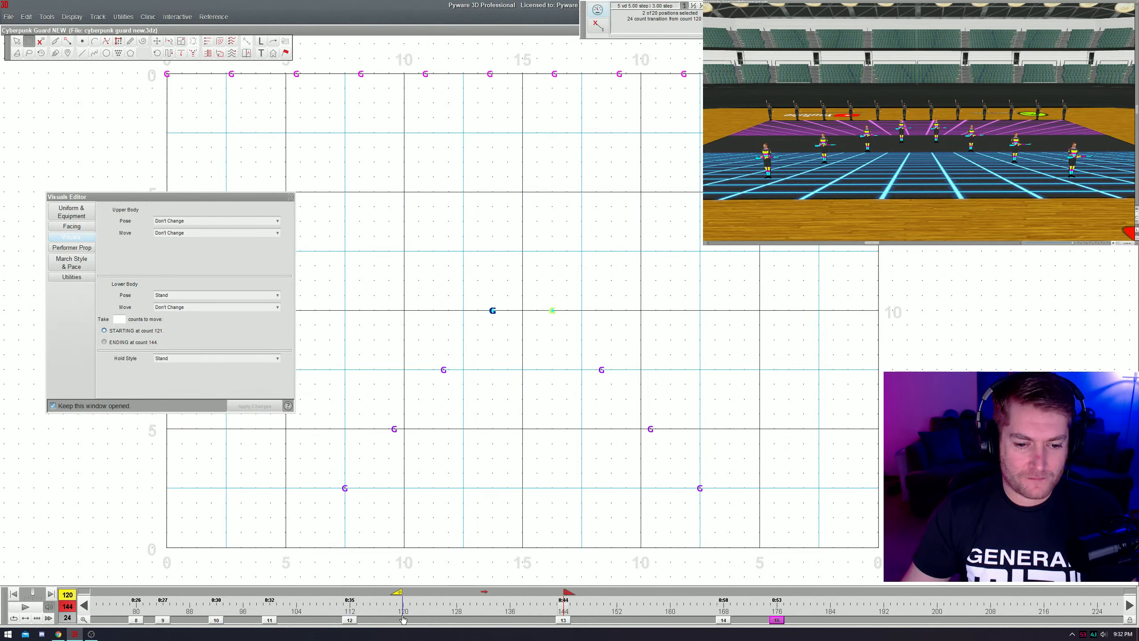
pyautogui.click(215, 221)
pyautogui.click(214, 234)
pyautogui.click(216, 232)
pyautogui.click(179, 251)
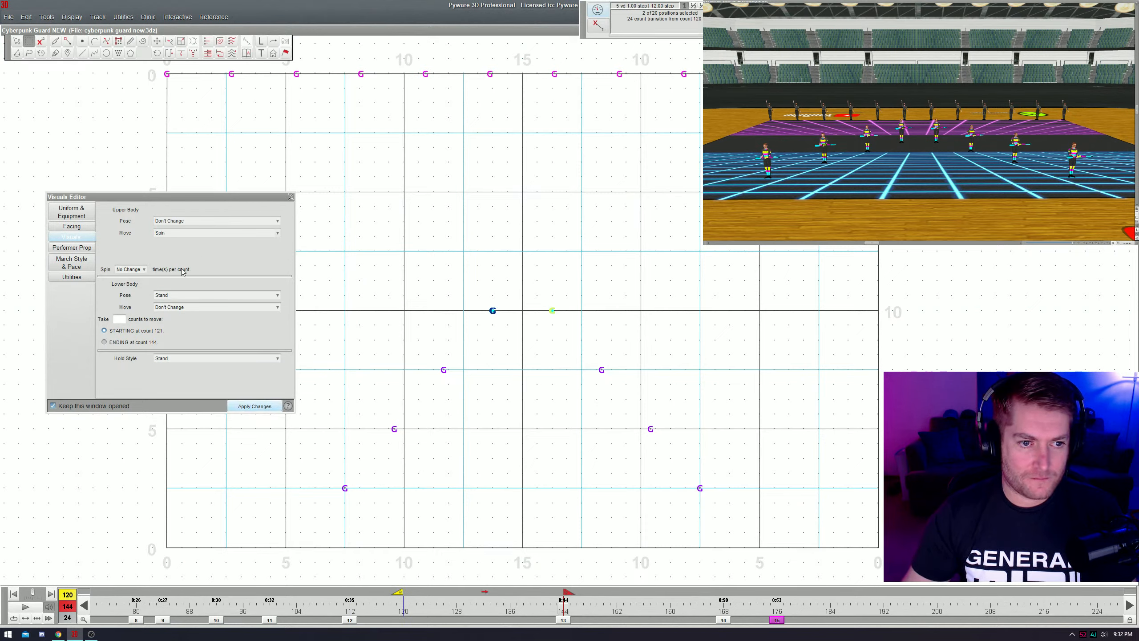
pyautogui.click(130, 270)
pyautogui.click(136, 344)
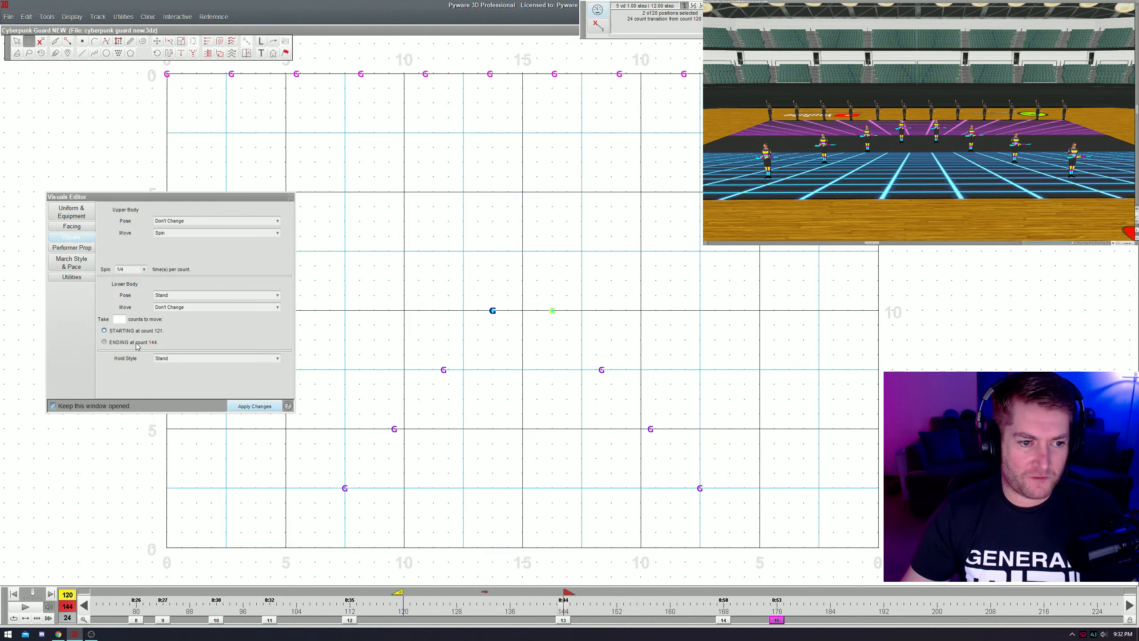
pyautogui.click(249, 407)
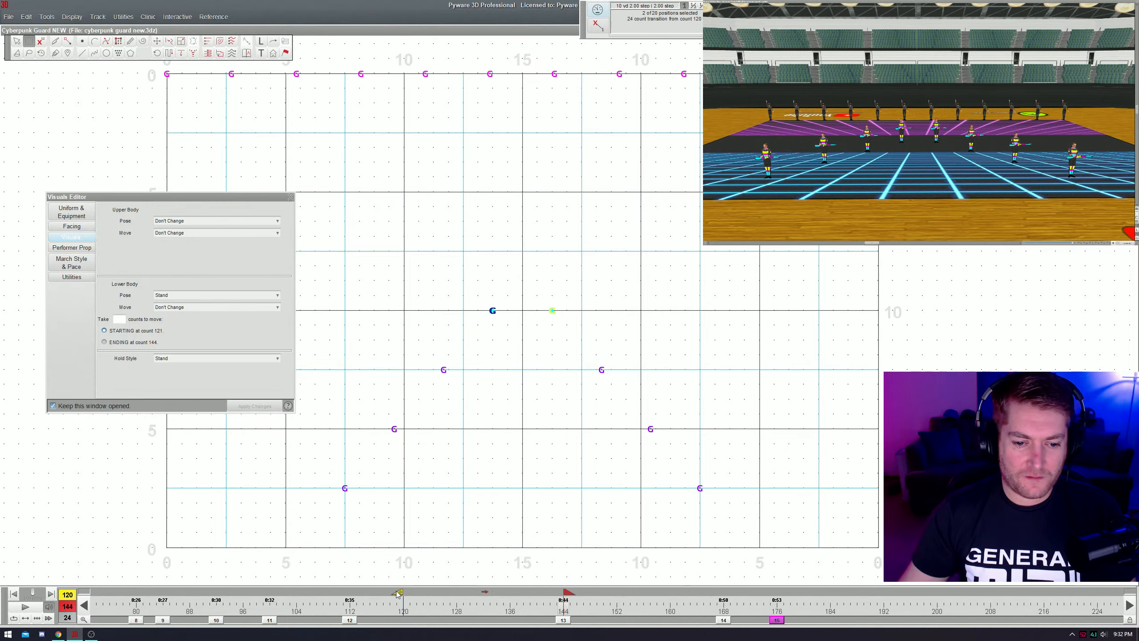
# - Preview the animation over counts 128 to 144, and again over counts 112 to 144
pyautogui.moveTo(400, 592)
pyautogui.mouseDown()
pyautogui.moveTo(450, 593)
pyautogui.moveTo(412, 593)
pyautogui.moveTo(456, 621)
pyautogui.mouseUp()
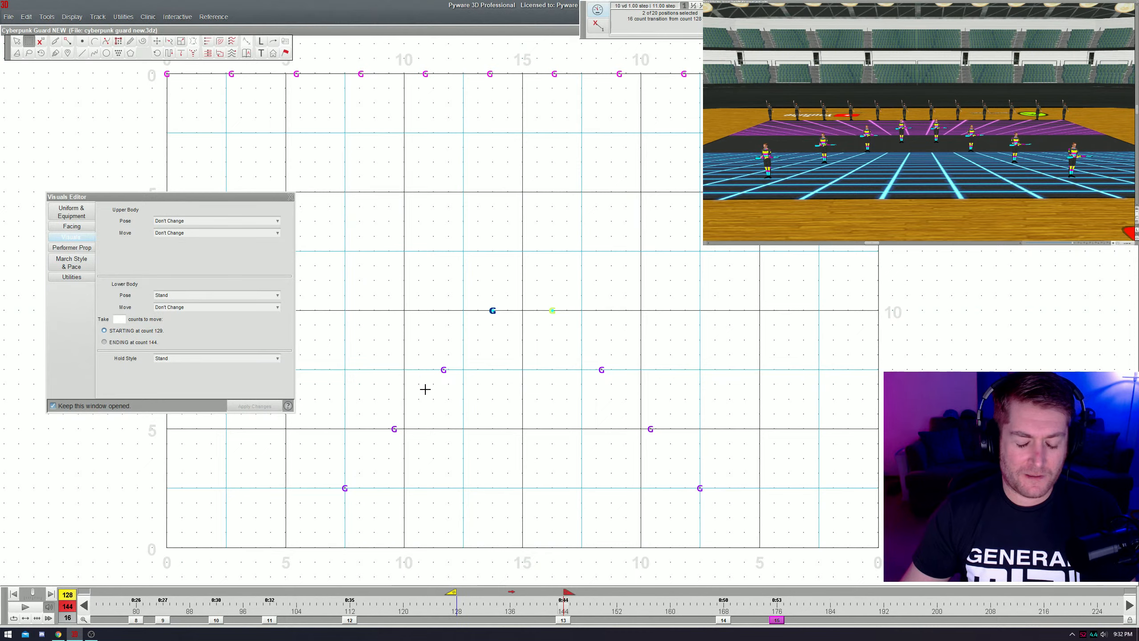
pyautogui.press('space')
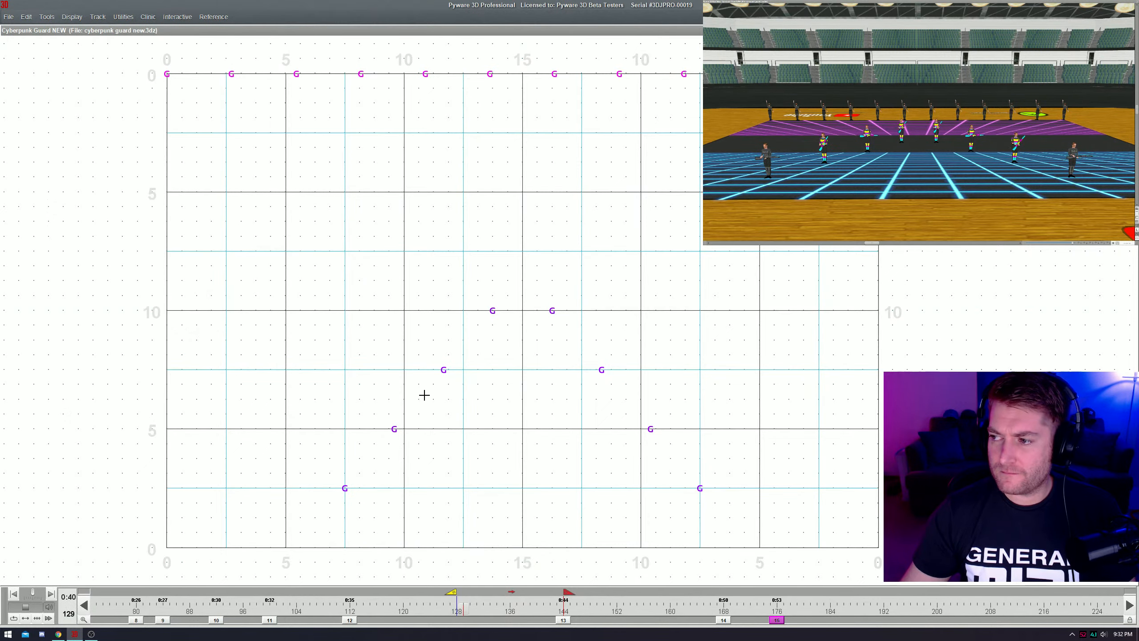
pyautogui.press('space')
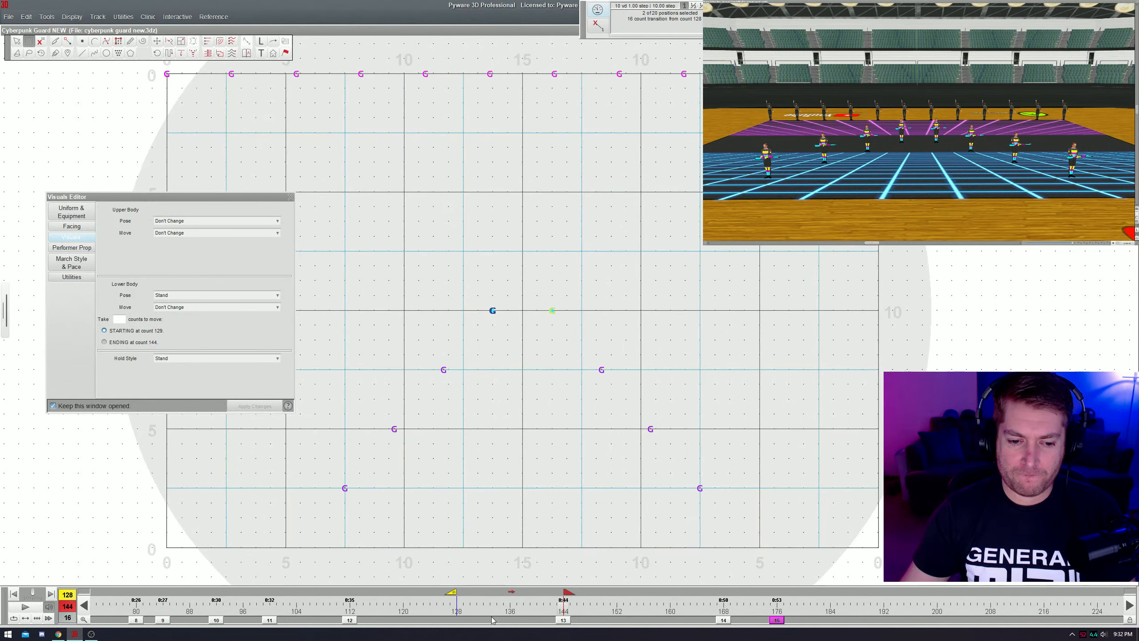
pyautogui.click(564, 621)
pyautogui.press('space')
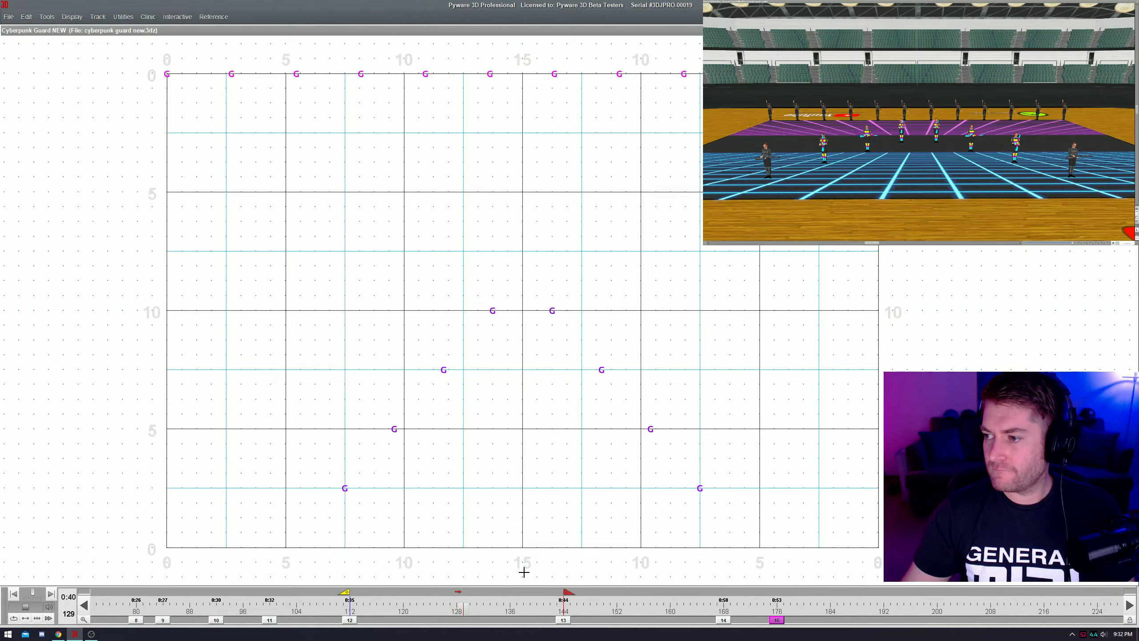
pyautogui.press('space')
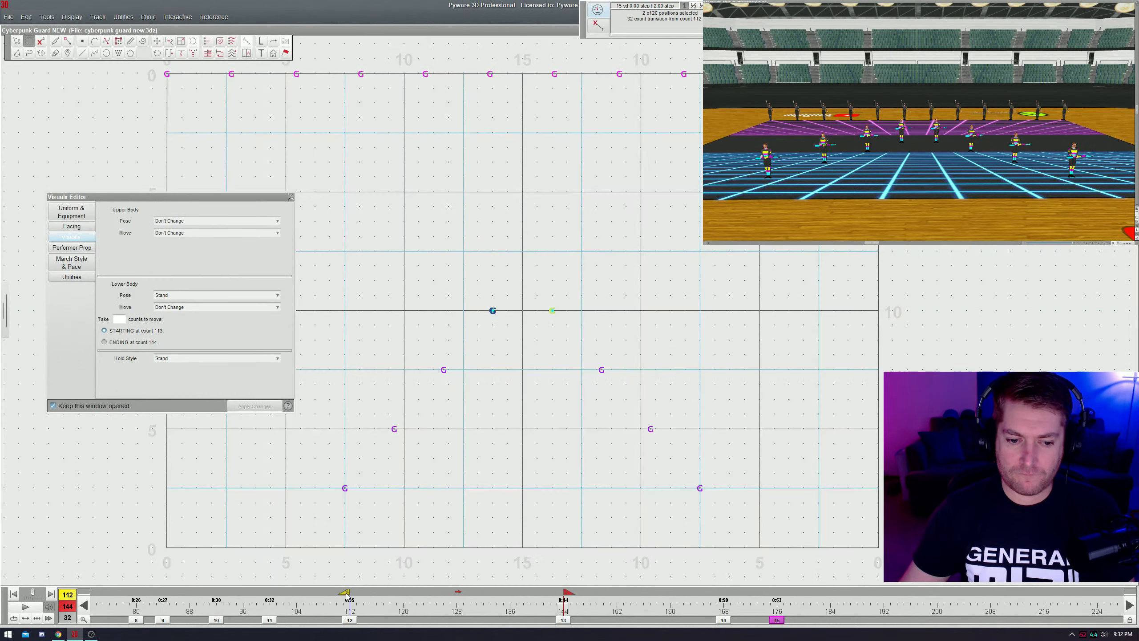
# - Set the edited range to counts 120 to 144 and replay the animation to check which pairs keep spinning
pyautogui.moveTo(349, 601); pyautogui.dragTo(403, 612)
pyautogui.press('space')
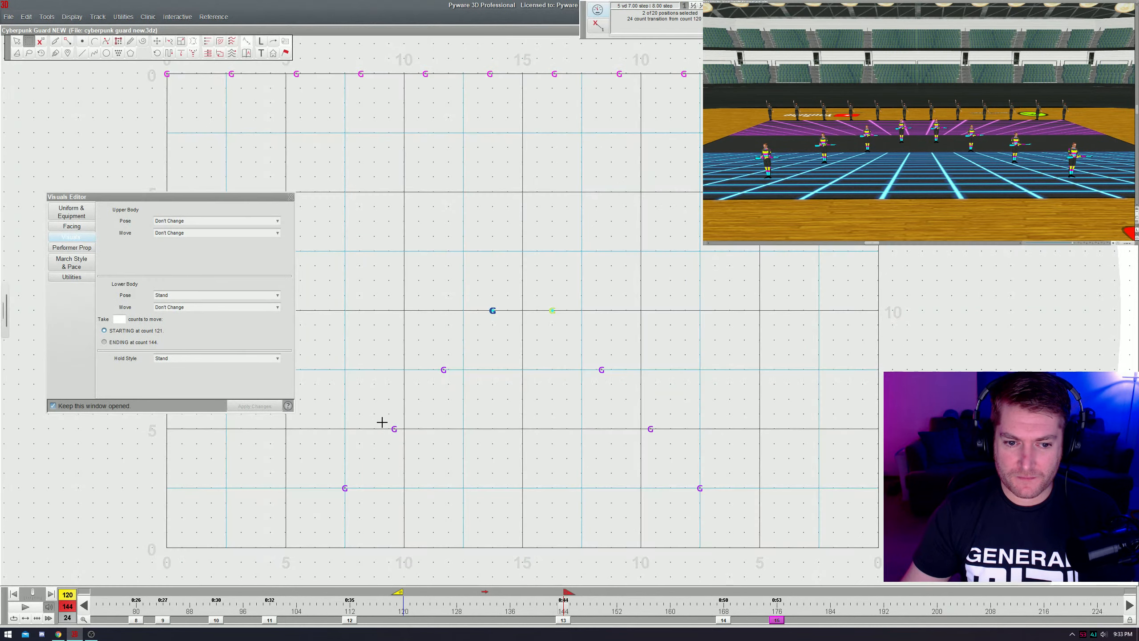
pyautogui.moveTo(370, 414); pyautogui.dragTo(678, 453)
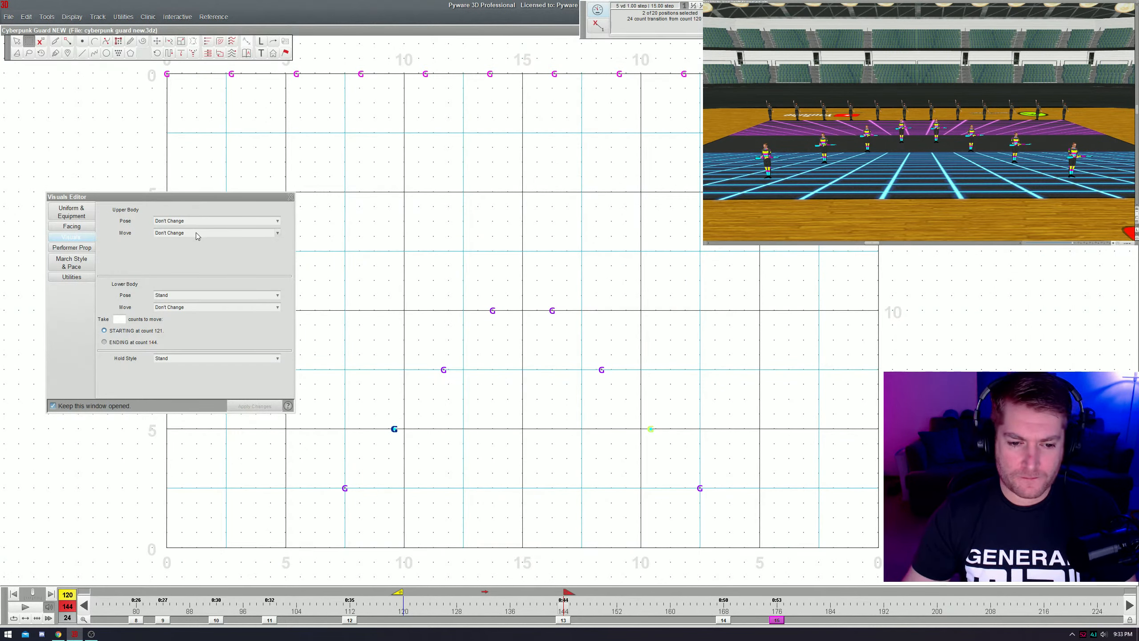
pyautogui.press('space')
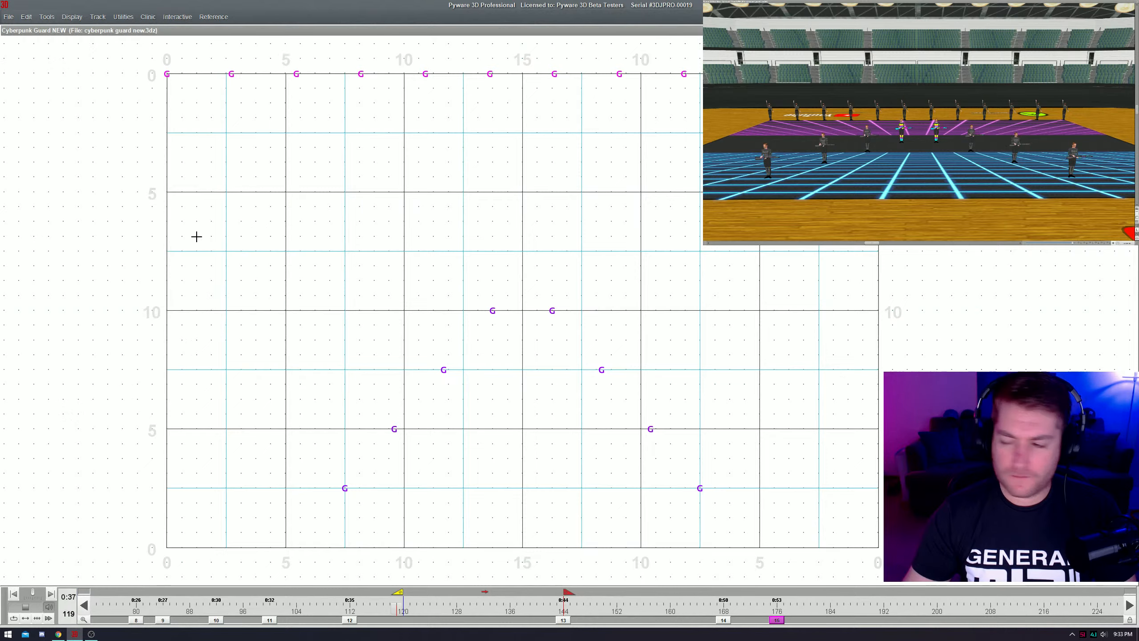
pyautogui.press('space')
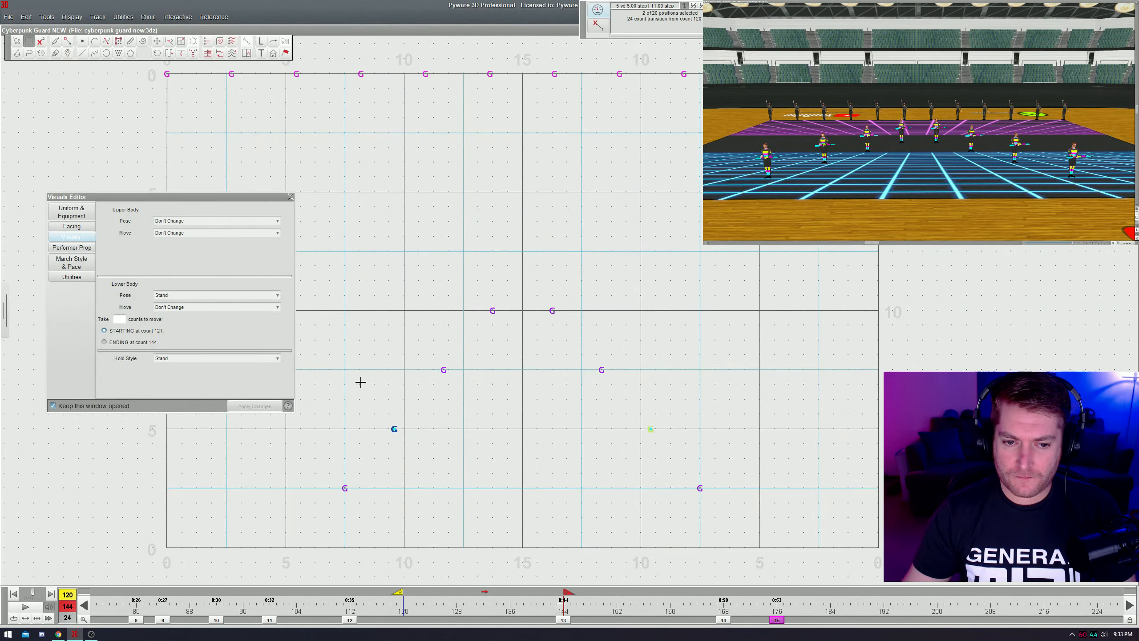
pyautogui.press('space')
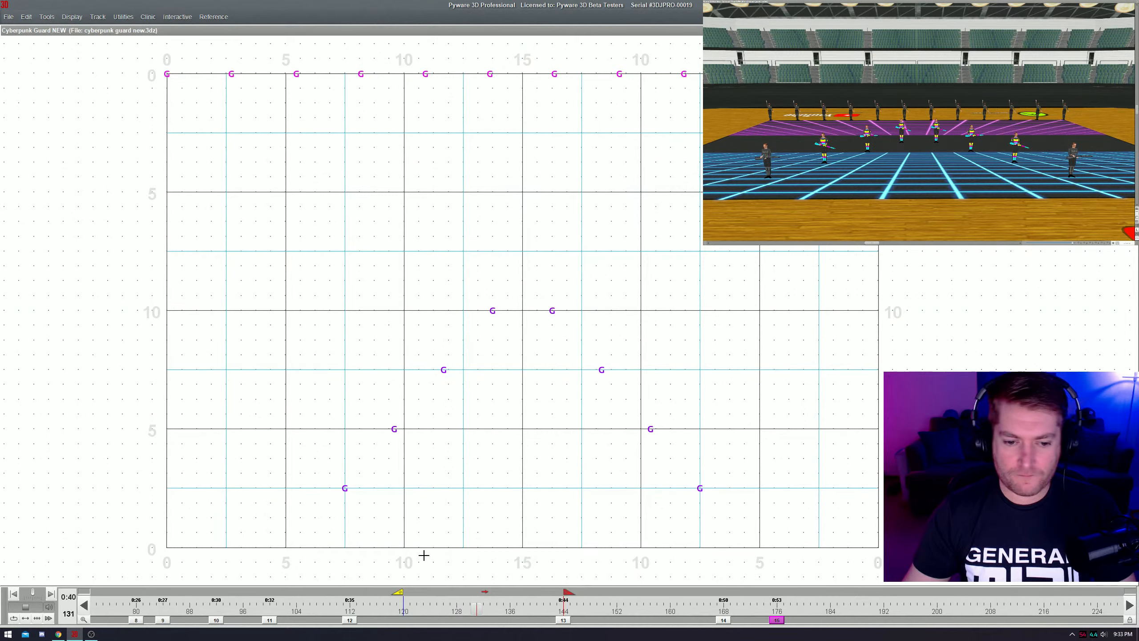
pyautogui.press('space')
# - Give the second pair out from the wedge's centre an upper-body Spin of 1/4 times per count over counts 120 to 144
pyautogui.moveTo(417, 349); pyautogui.dragTo(661, 395)
pyautogui.click(211, 233)
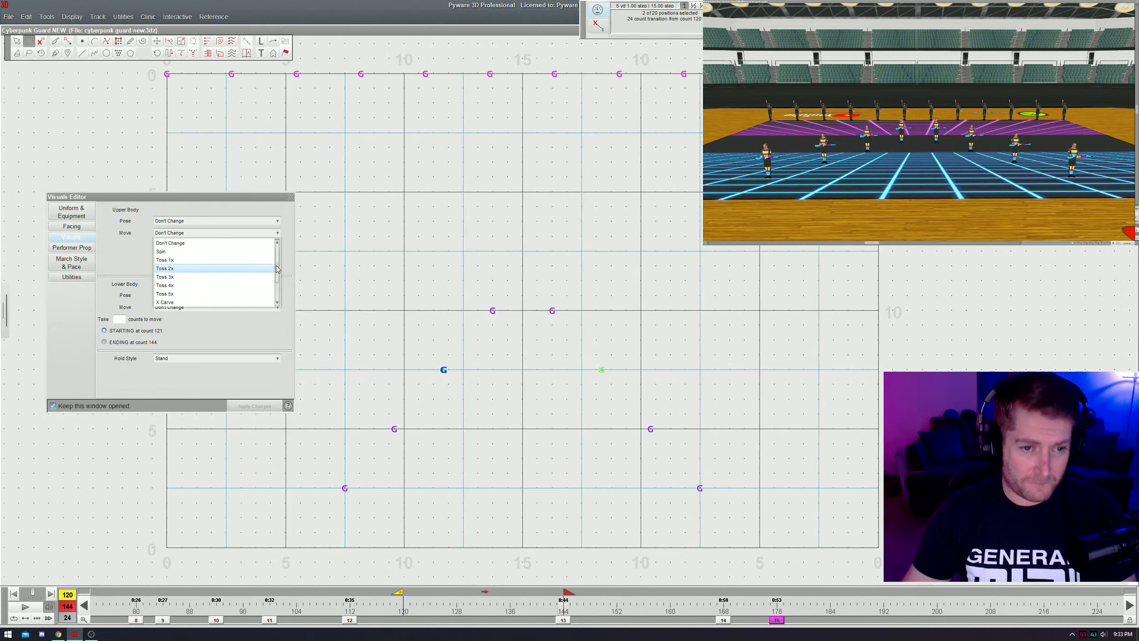
pyautogui.scroll(-1, 247, 301)
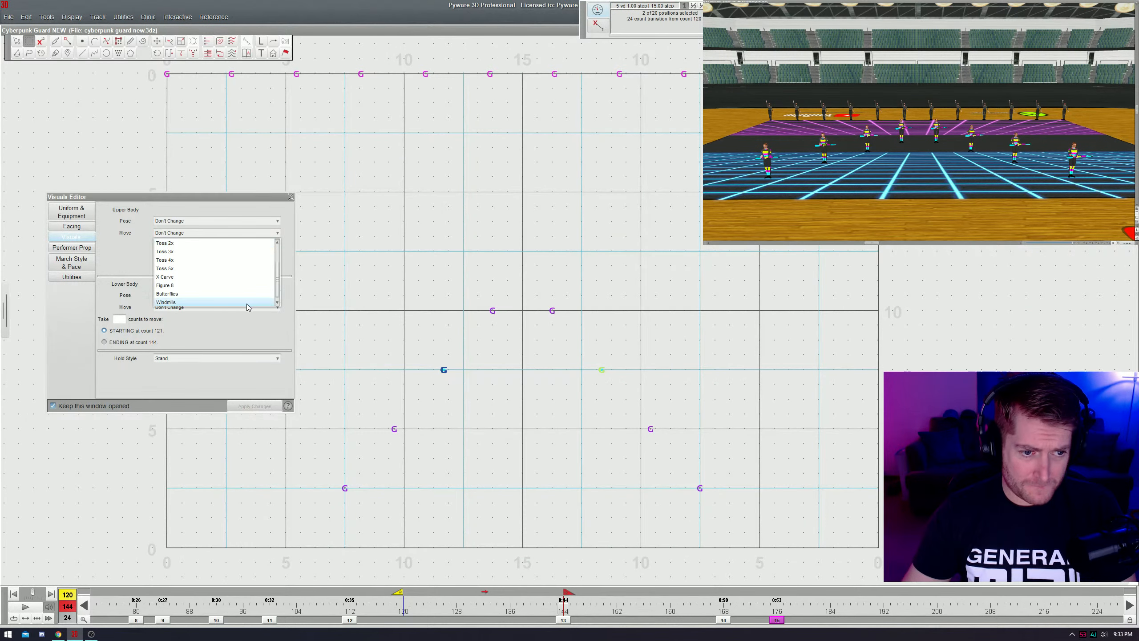
pyautogui.click(270, 220)
pyautogui.click(242, 233)
pyautogui.click(221, 252)
pyautogui.click(134, 269)
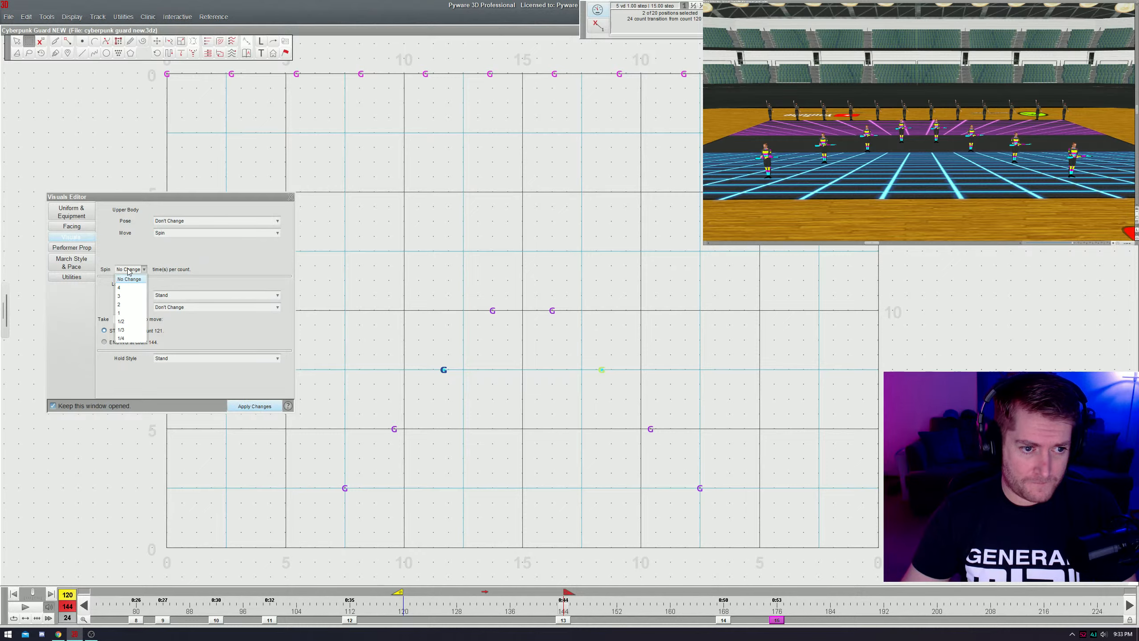
pyautogui.click(134, 344)
pyautogui.click(254, 407)
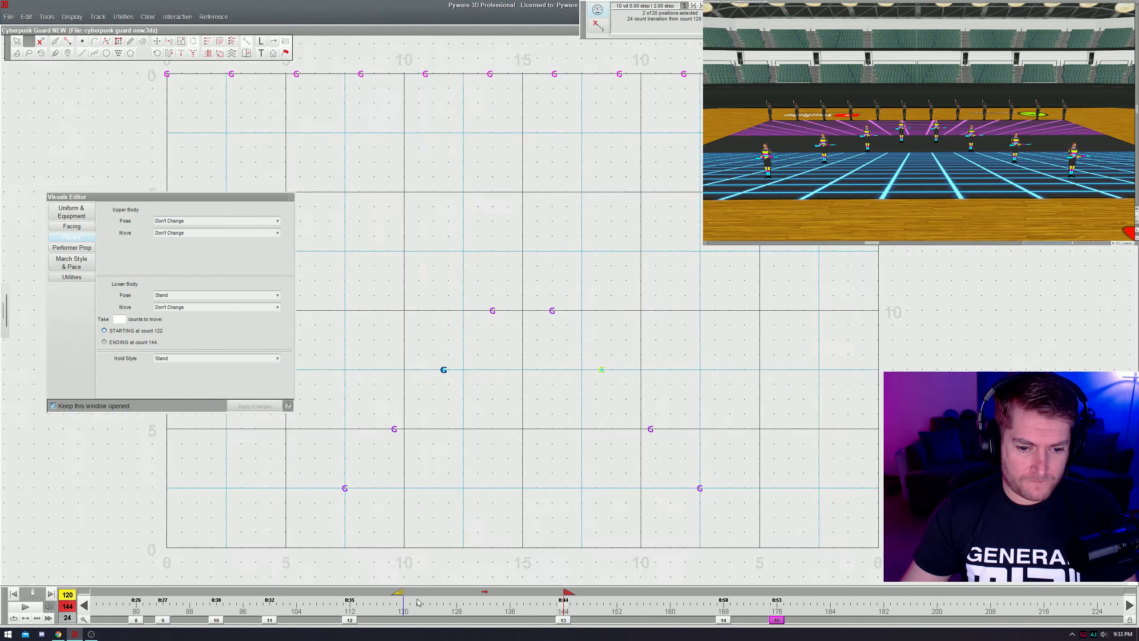
# - Give the third pair out from the wedge's centre an upper-body Spin of 1/4 times per count over counts 128 to 144
pyautogui.moveTo(403, 601); pyautogui.dragTo(453, 617)
pyautogui.moveTo(364, 414); pyautogui.dragTo(714, 470)
pyautogui.click(200, 232)
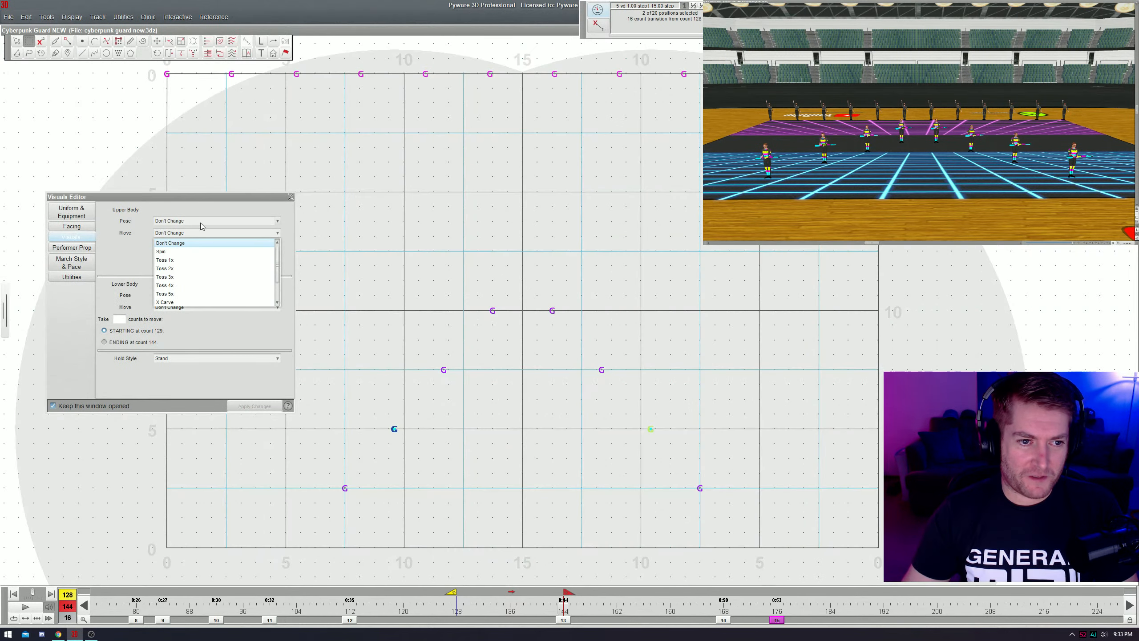
pyautogui.click(212, 252)
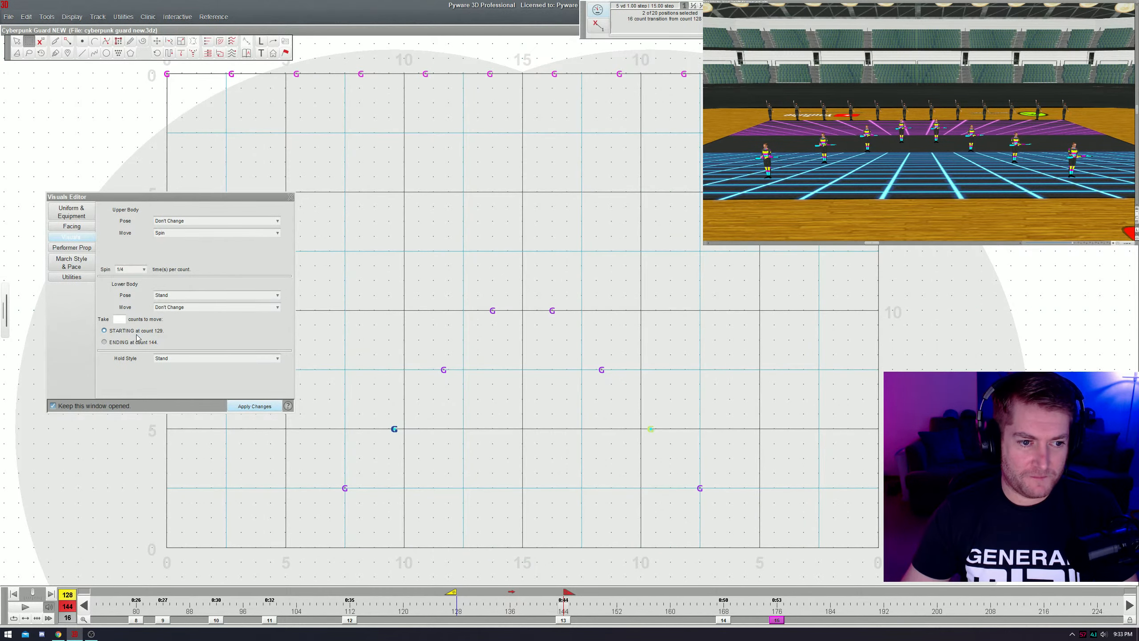
pyautogui.click(238, 405)
# - Give the outermost wedge pair an upper-body Spin of 1/4 times per count over counts 136 to 144
pyautogui.moveTo(453, 593); pyautogui.dragTo(504, 602)
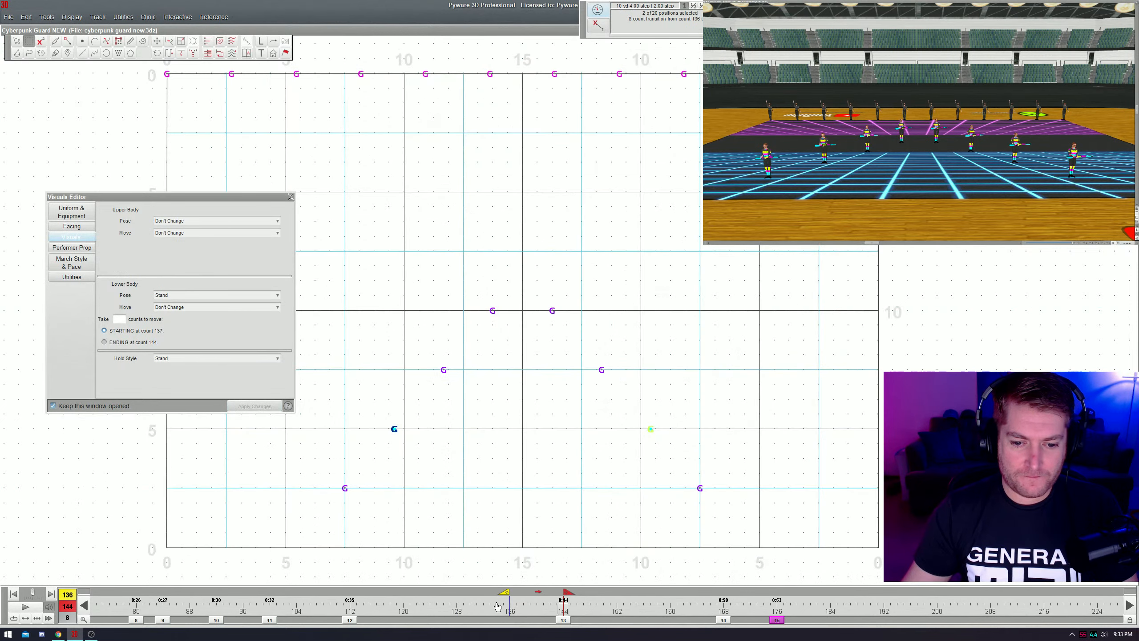
pyautogui.click(578, 512)
pyautogui.moveTo(312, 469); pyautogui.dragTo(768, 545)
pyautogui.click(217, 234)
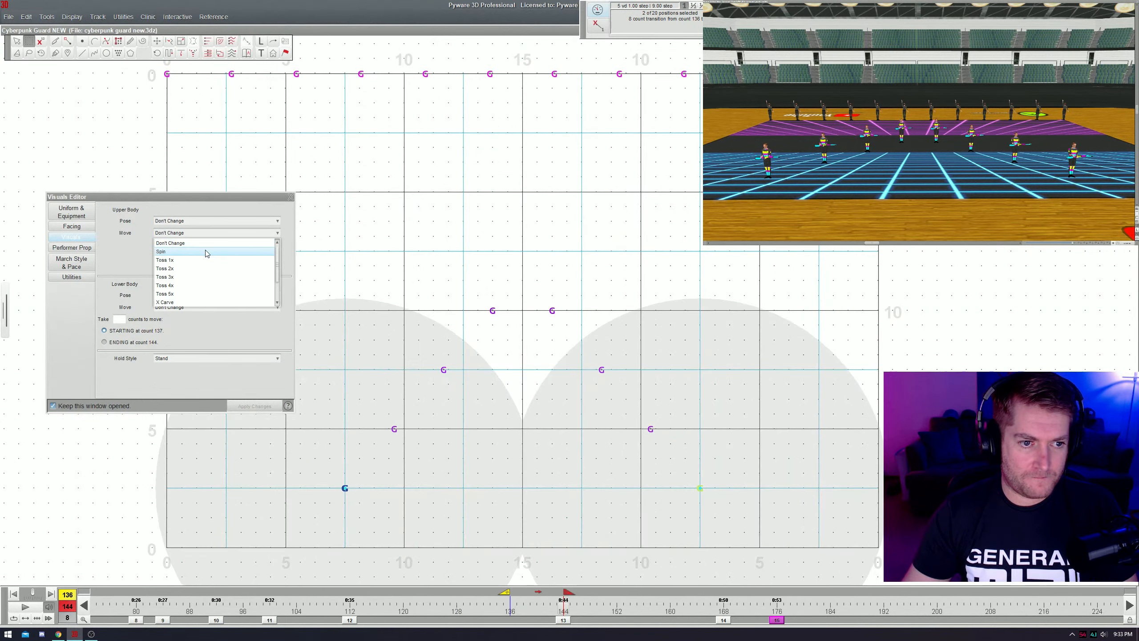
pyautogui.click(205, 252)
pyautogui.click(130, 269)
pyautogui.click(130, 334)
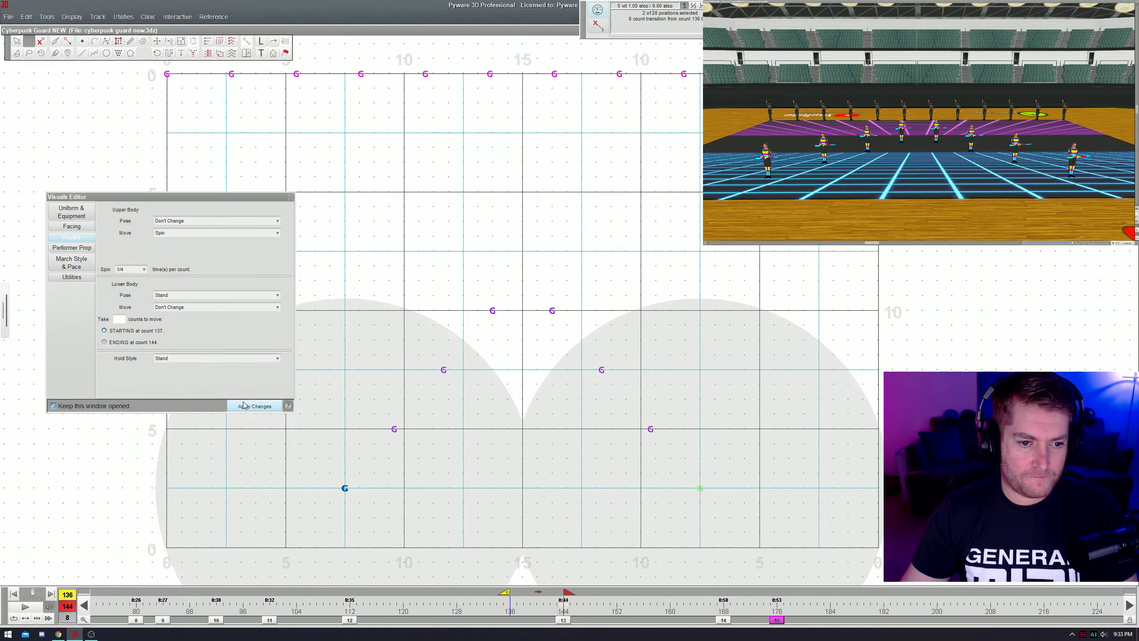
pyautogui.click(245, 406)
# - Play the animation over counts 136 to 144 to check the spins of all wedge pairs
pyautogui.press('space')
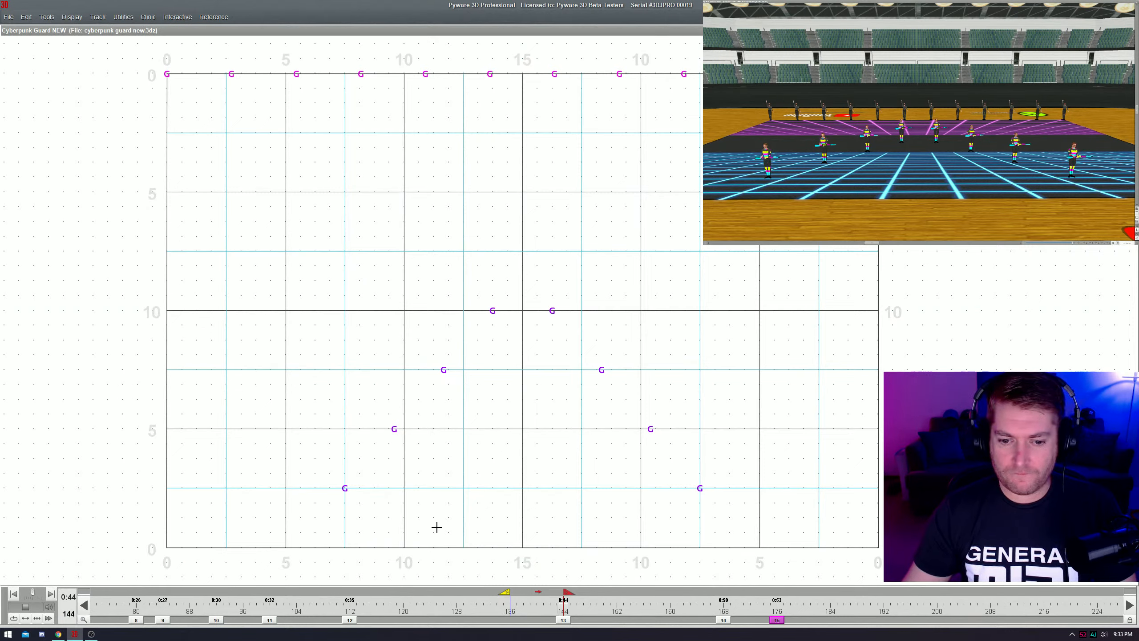
pyautogui.press('space')
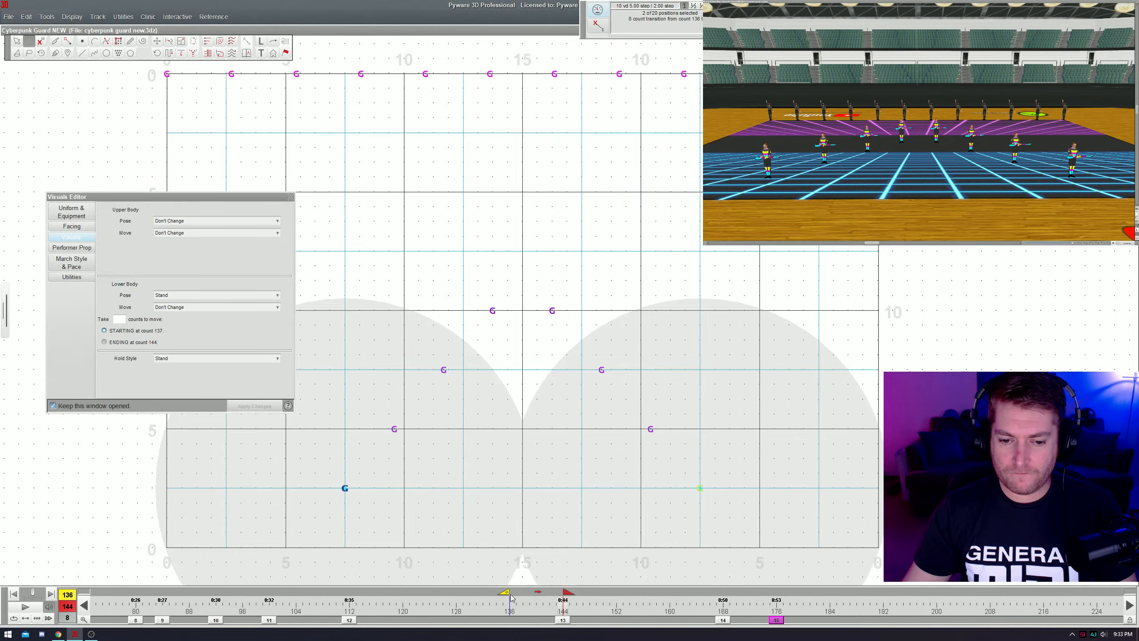
pyautogui.press('space')
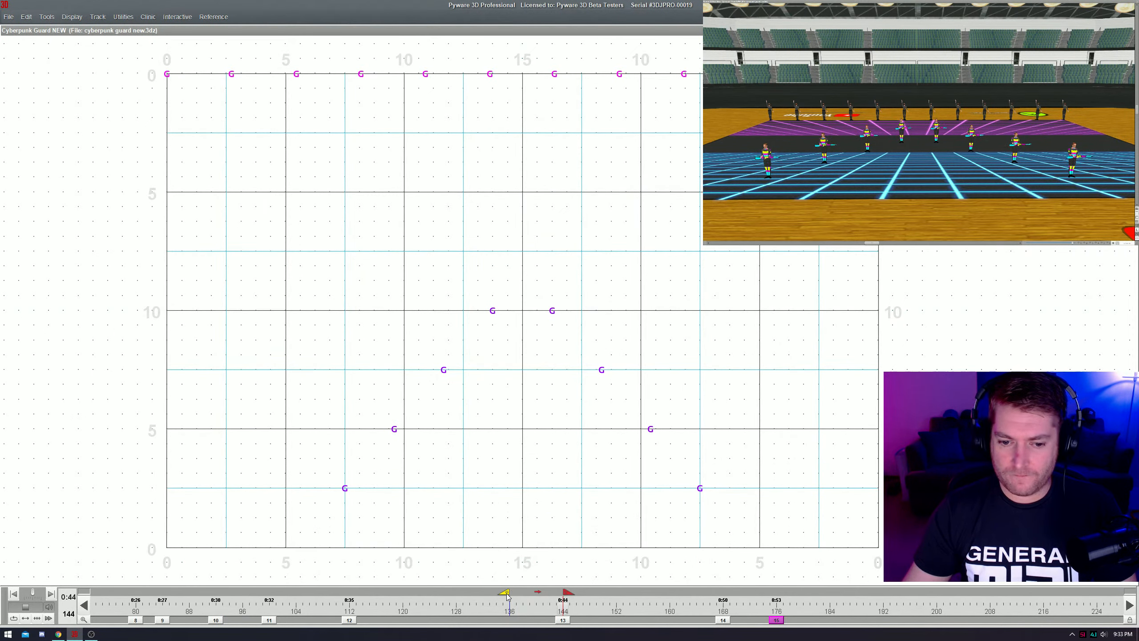
# - Set the range to counts 140 to 144 with all eight wedge performers selected and preview it
pyautogui.click(534, 608)
pyautogui.click(536, 598)
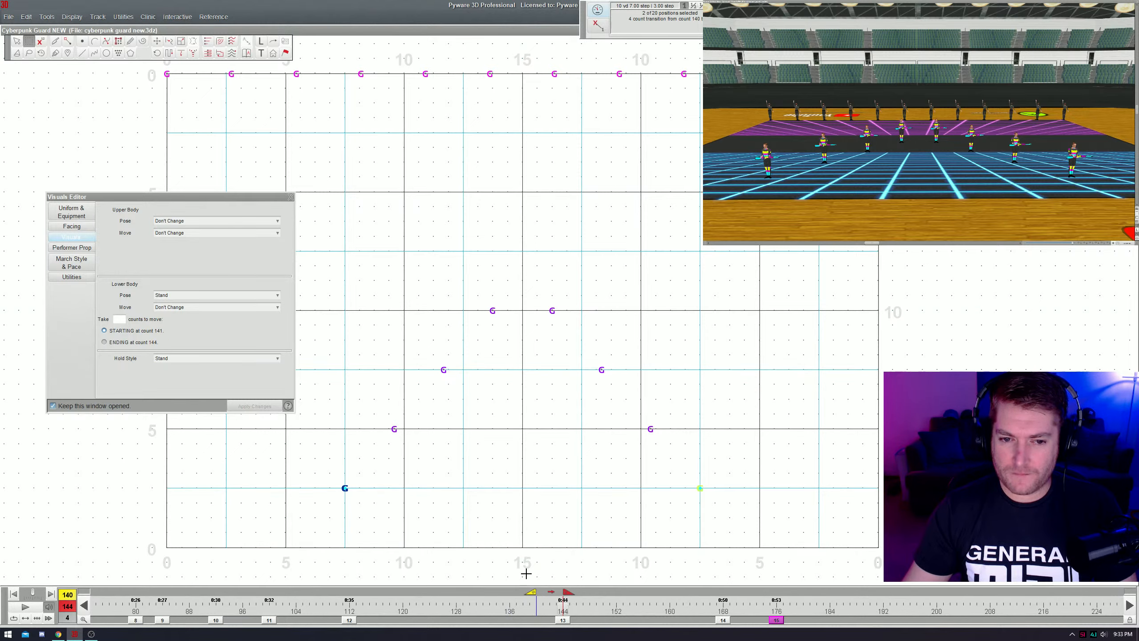
pyautogui.moveTo(316, 262); pyautogui.dragTo(753, 535)
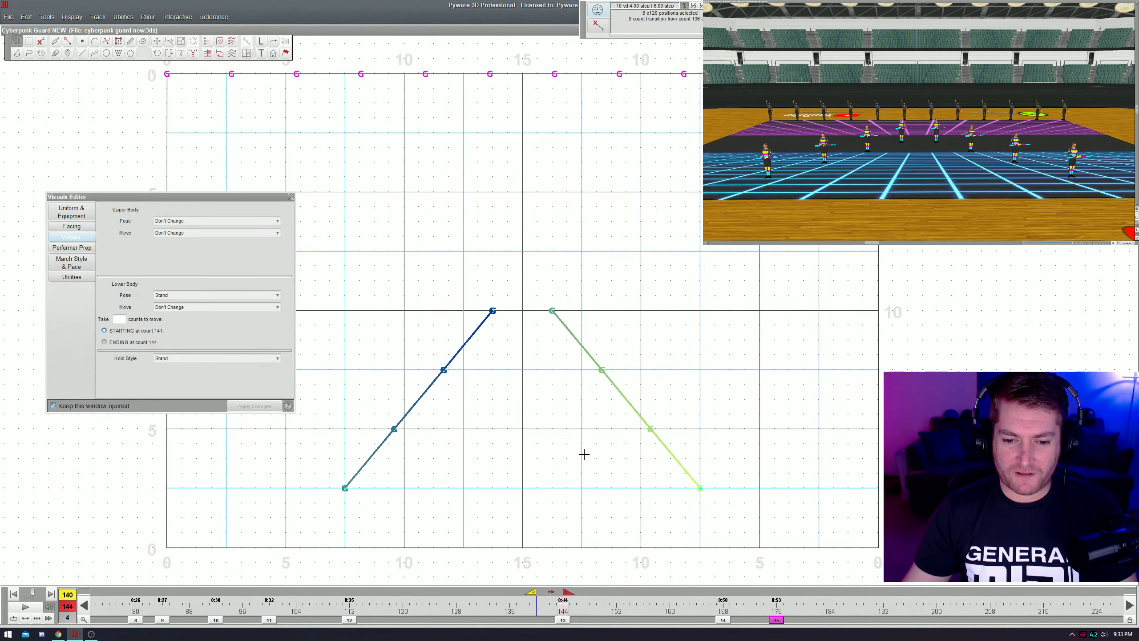
pyautogui.press('space')
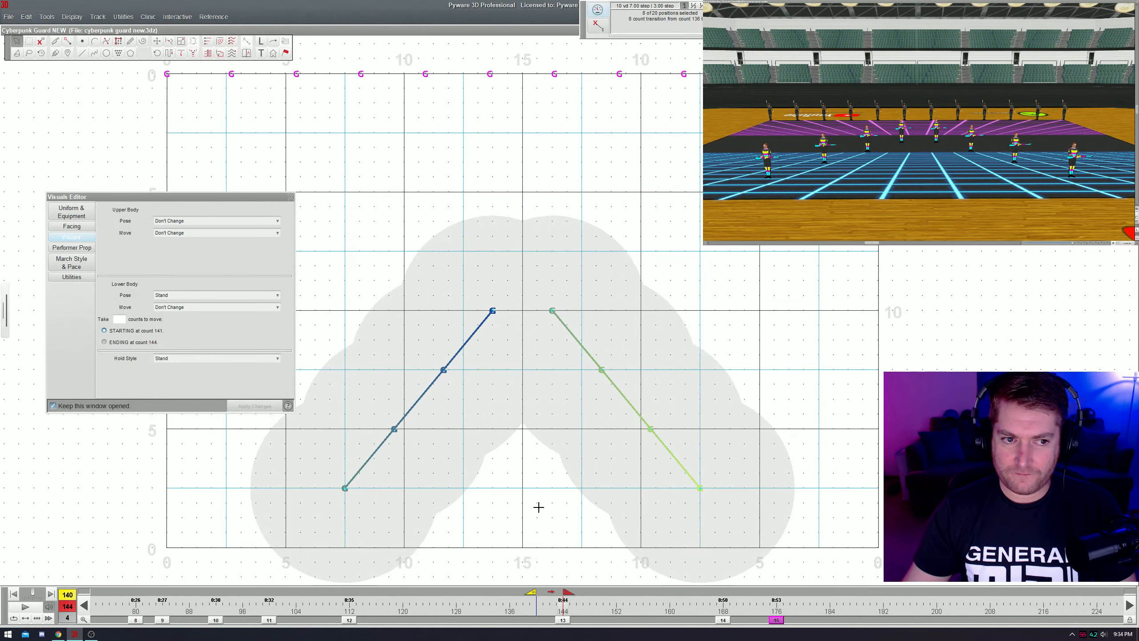
# - Give all eight wedge performers an upper-body Spin of 1/2 times per count over counts 140 to 142
pyautogui.moveTo(567, 592); pyautogui.dragTo(549, 595)
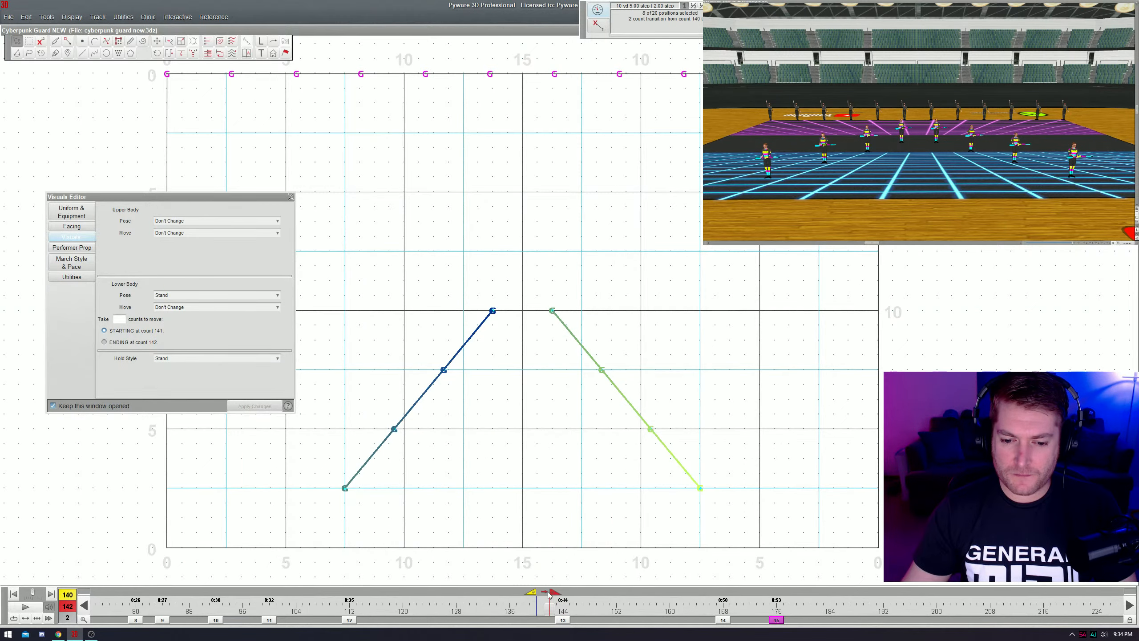
pyautogui.click(196, 219)
pyautogui.scroll(-8, 202, 251)
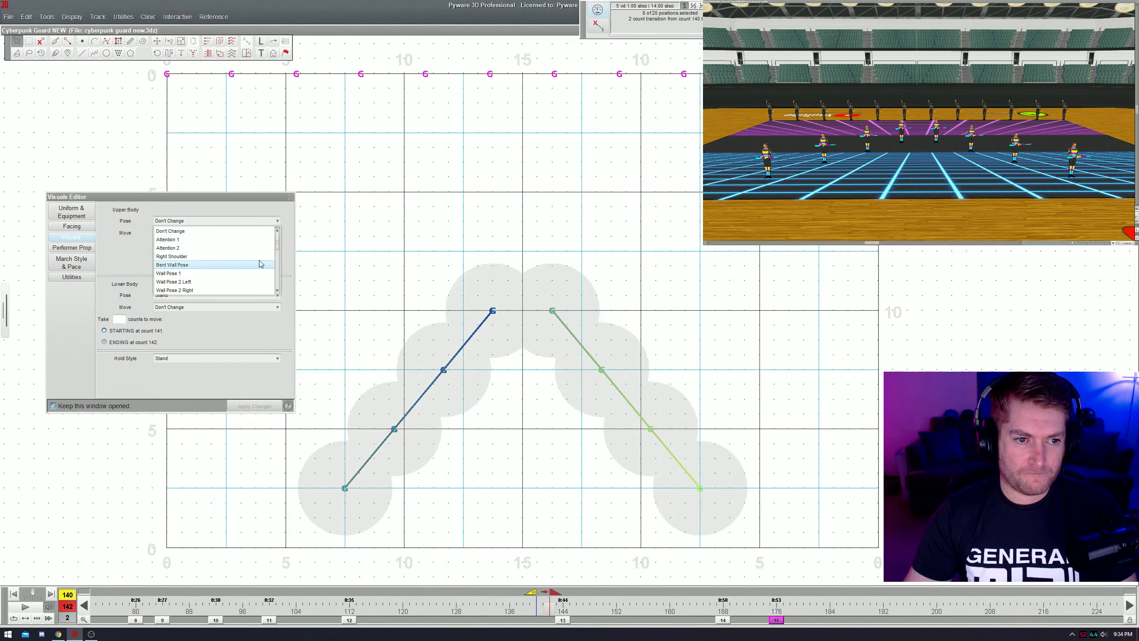
pyautogui.click(249, 204)
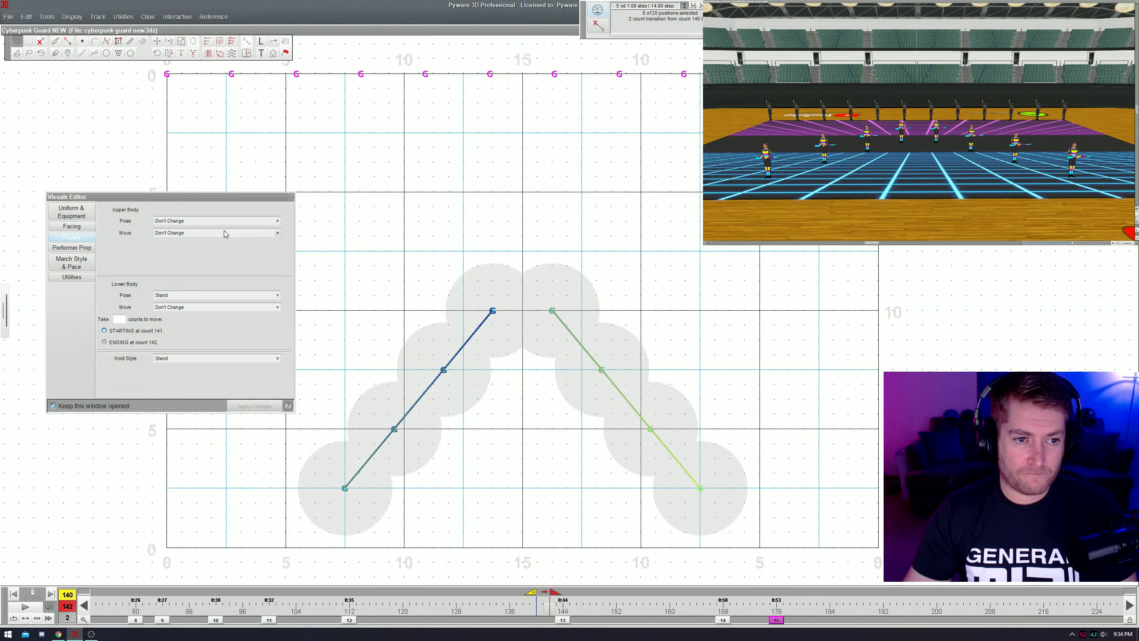
pyautogui.click(221, 231)
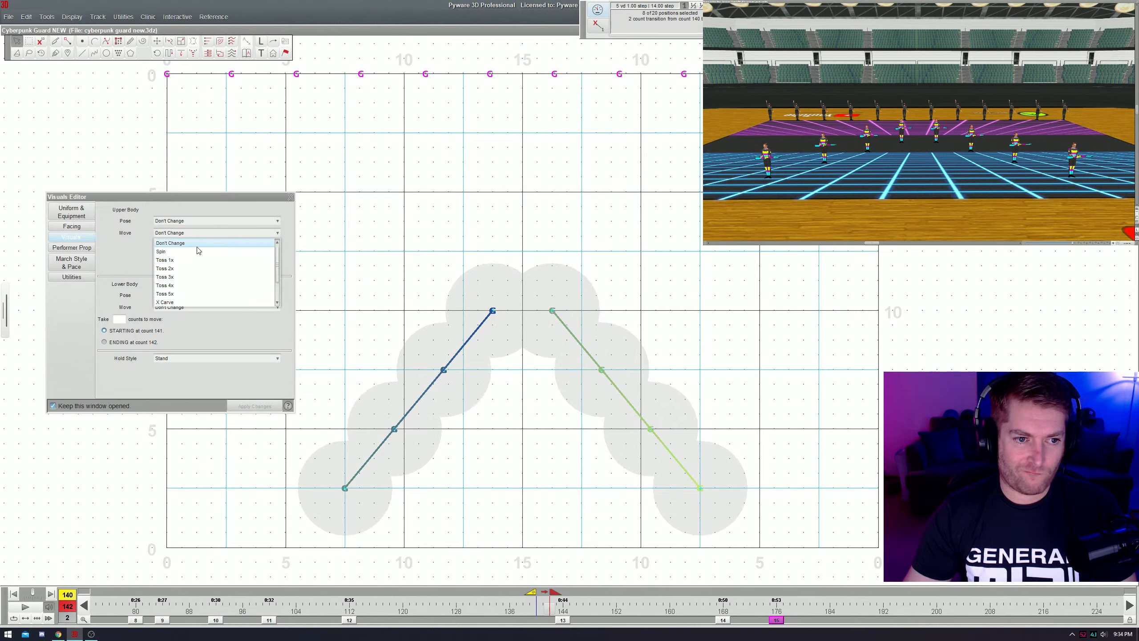
pyautogui.click(161, 251)
pyautogui.click(134, 269)
pyautogui.click(140, 321)
pyautogui.click(244, 408)
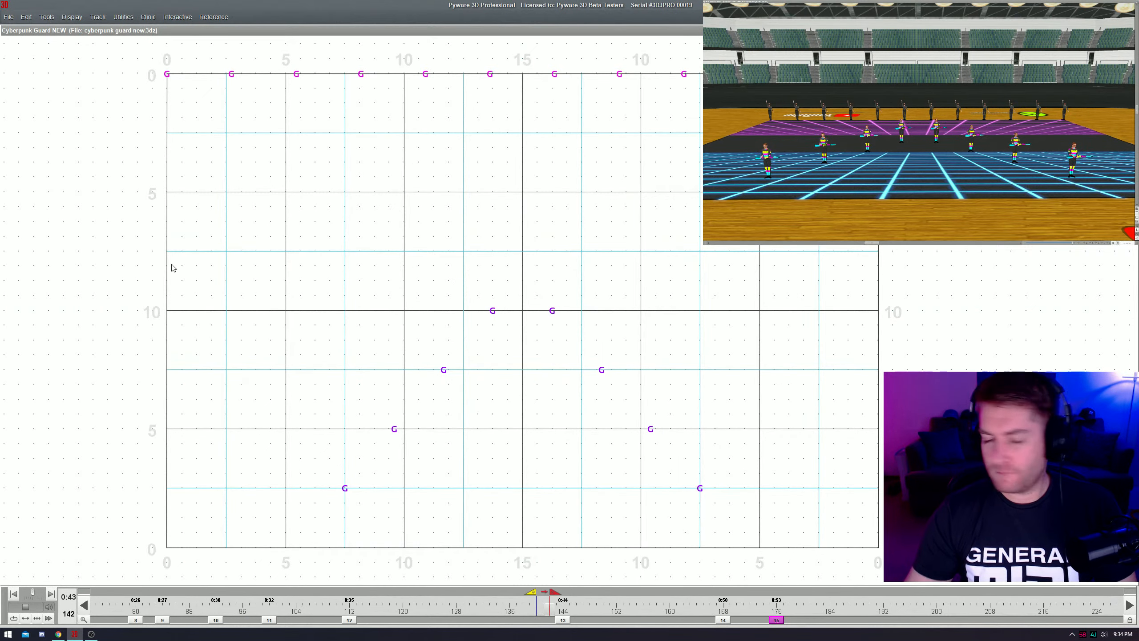
# - Set the eight wedge performers' upper-body pose to Attention 2, taking 2 counts over counts 142 to 144, and preview it
pyautogui.moveTo(530, 593); pyautogui.dragTo(544, 593)
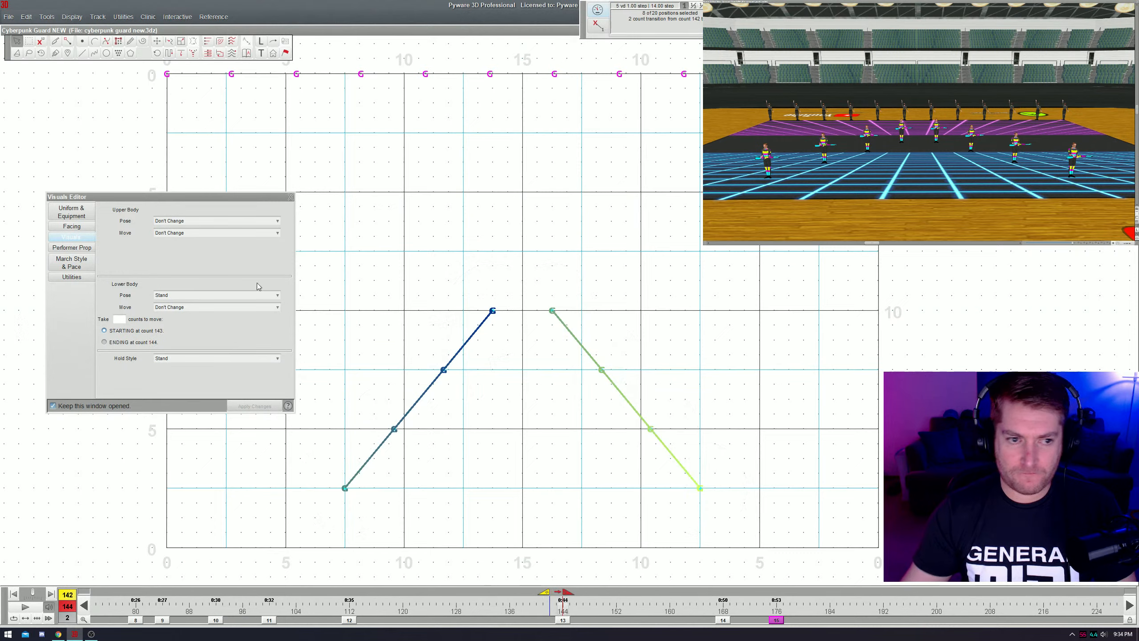
pyautogui.click(224, 222)
pyautogui.click(215, 240)
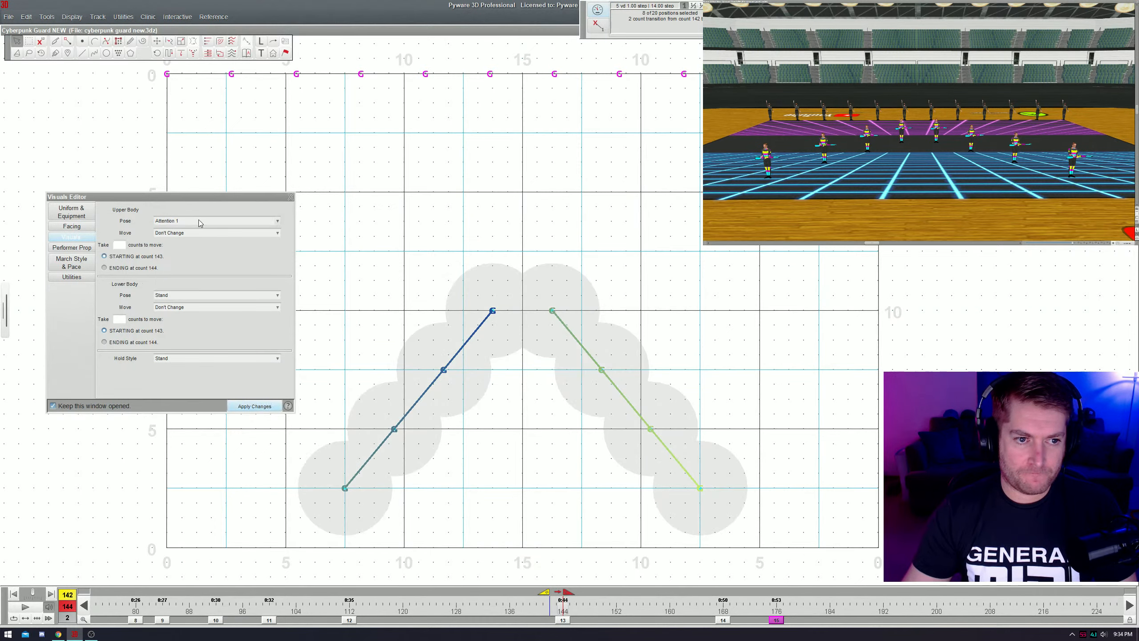
pyautogui.click(199, 221)
pyautogui.click(199, 254)
pyautogui.click(124, 247)
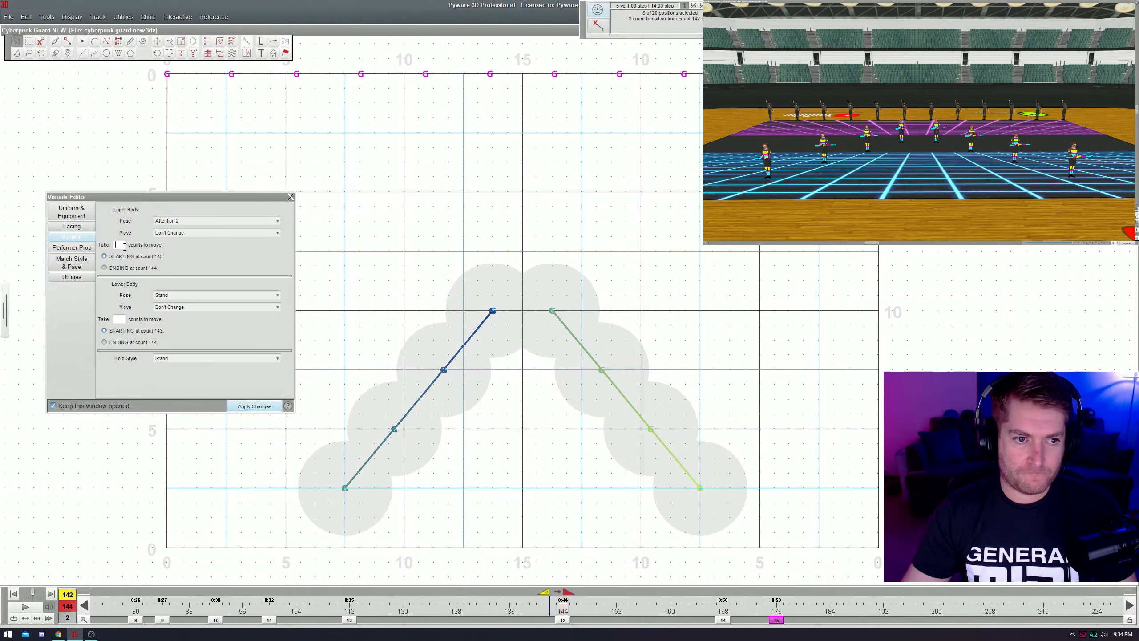
pyautogui.write('2')
pyautogui.press('Return')
pyautogui.press('space')
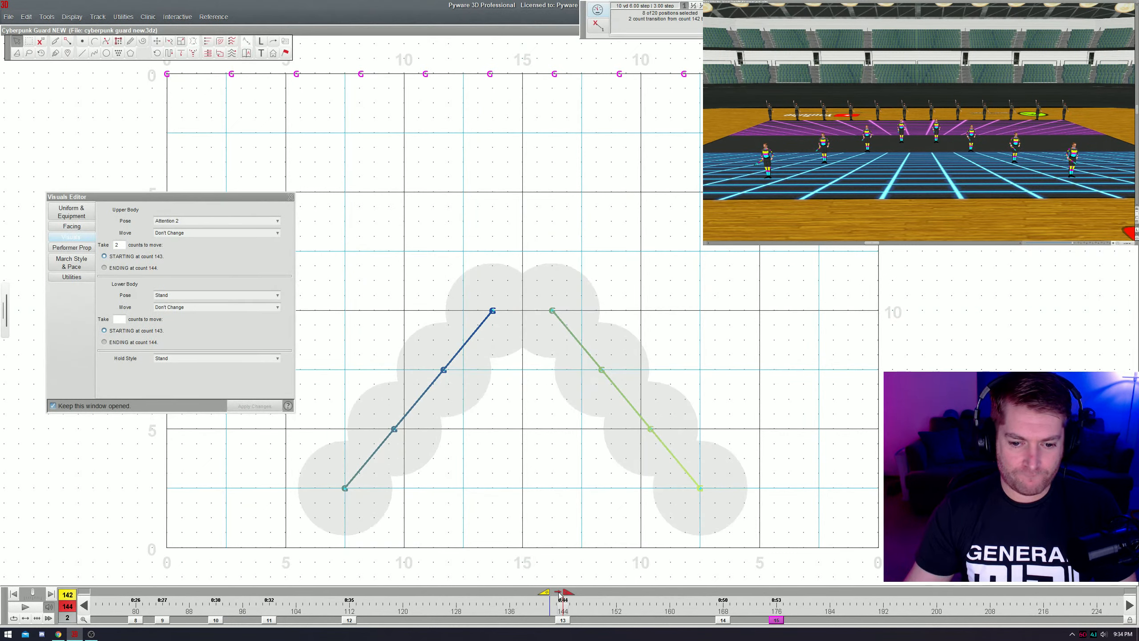
# - Set the eight wedge performers' upper-body pose to Right Shoulder, taking 2 counts over counts 140 to 142, and preview it
pyautogui.moveTo(570, 593); pyautogui.dragTo(531, 606)
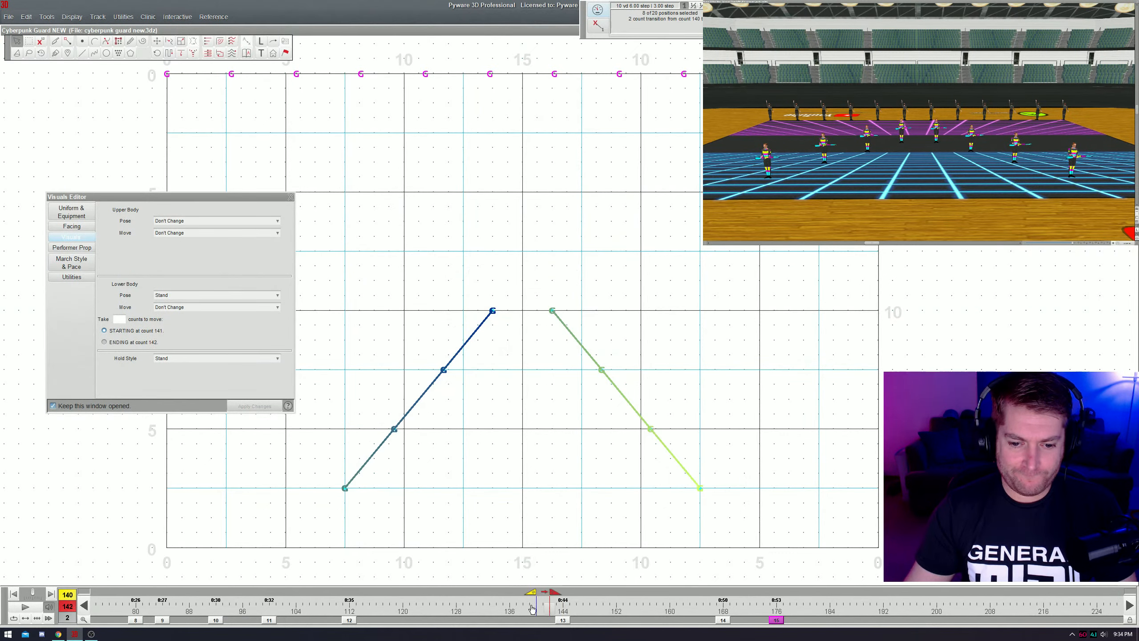
pyautogui.click(189, 221)
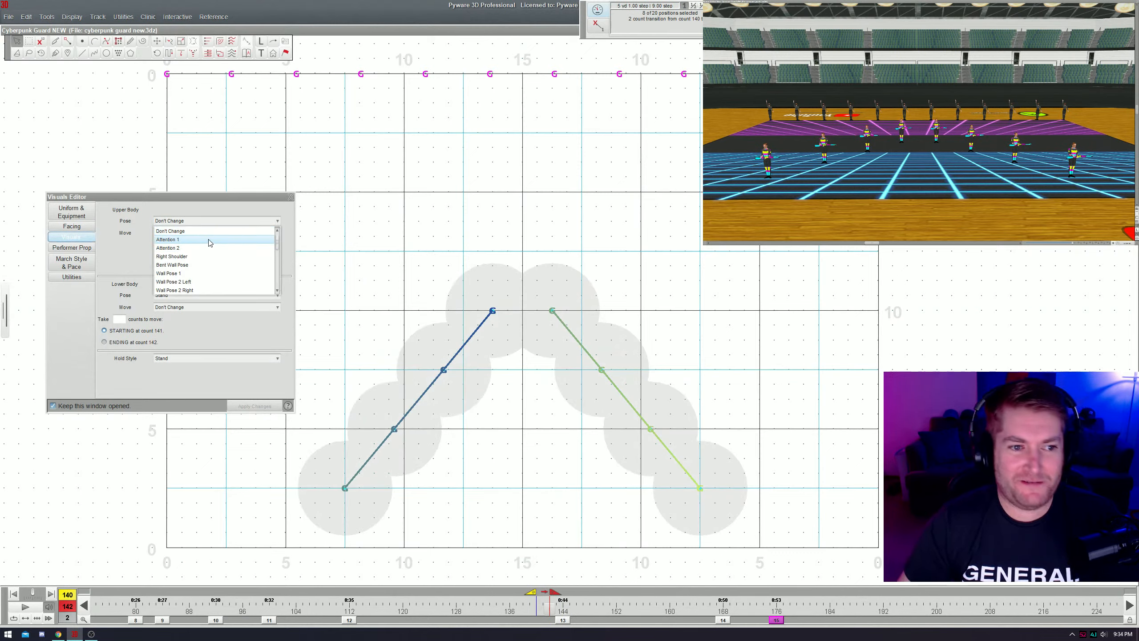
pyautogui.click(216, 257)
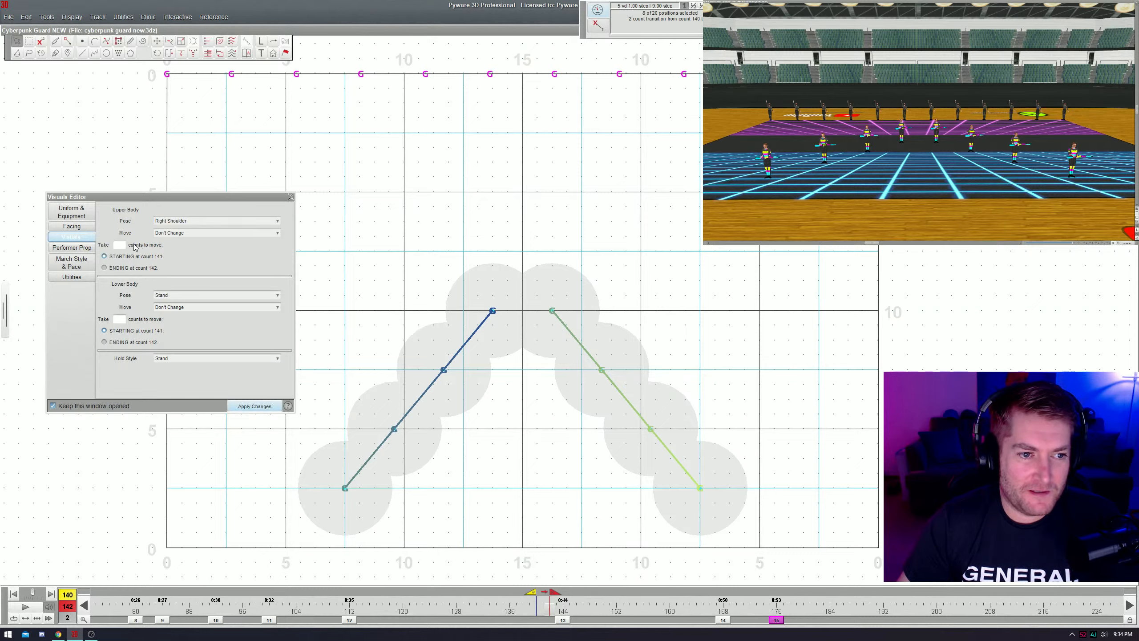
pyautogui.click(120, 243)
pyautogui.press('Return')
pyautogui.press('space')
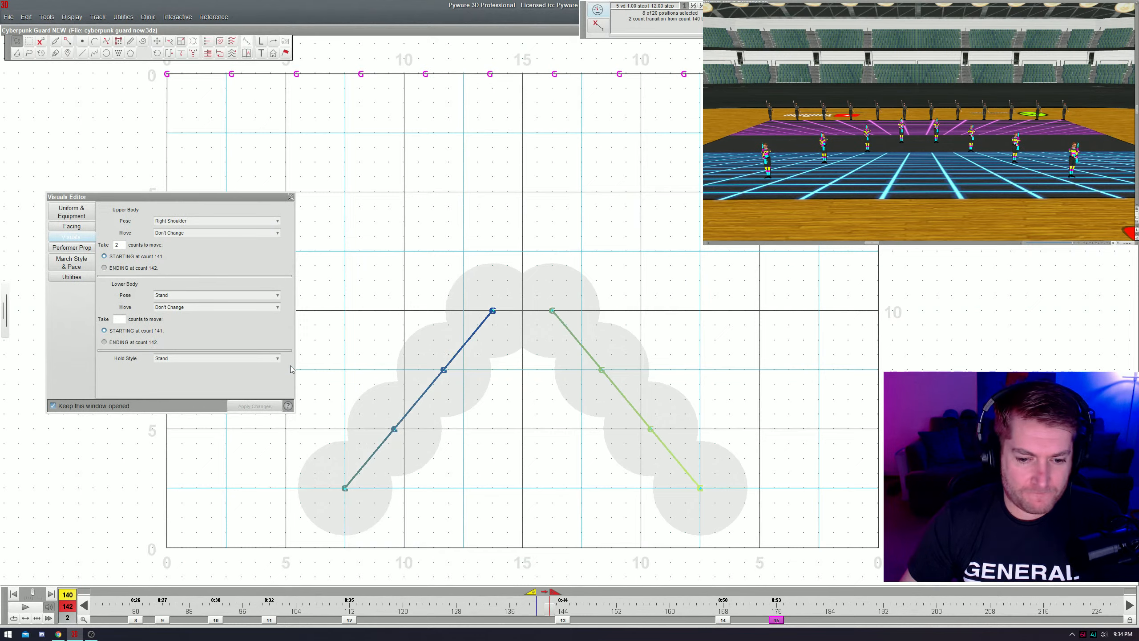
# - Change the eight wedge performers' upper-body pose for counts 140 to 142 to Pin Pose 1
pyautogui.click(199, 220)
pyautogui.click(203, 220)
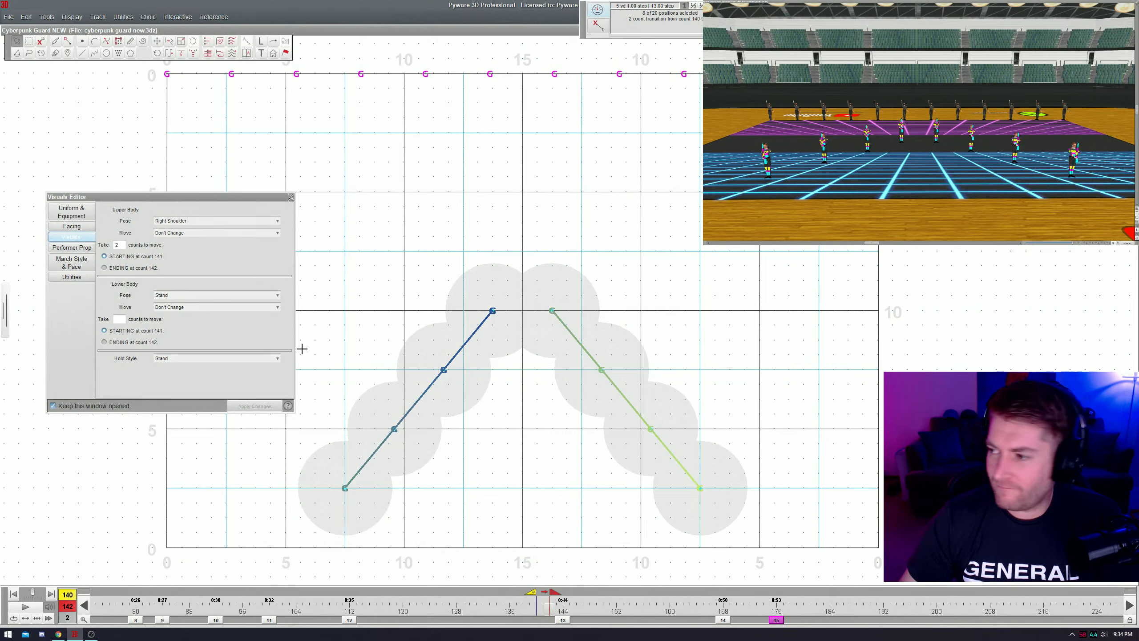
pyautogui.click(214, 223)
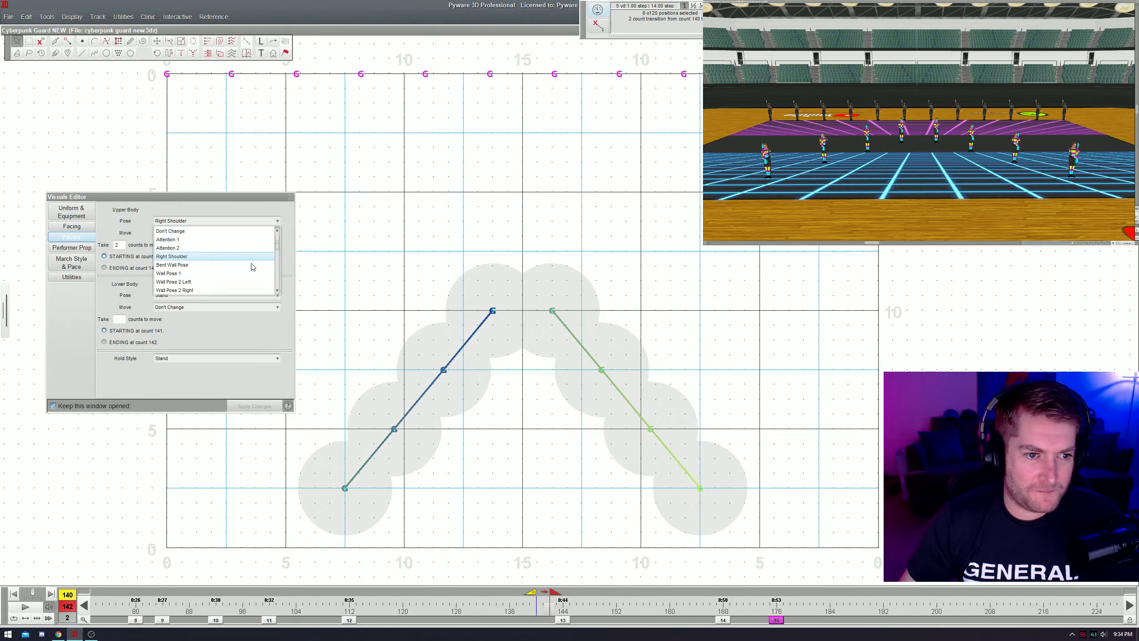
pyautogui.scroll(-2, 260, 265)
pyautogui.scroll(2, 276, 252)
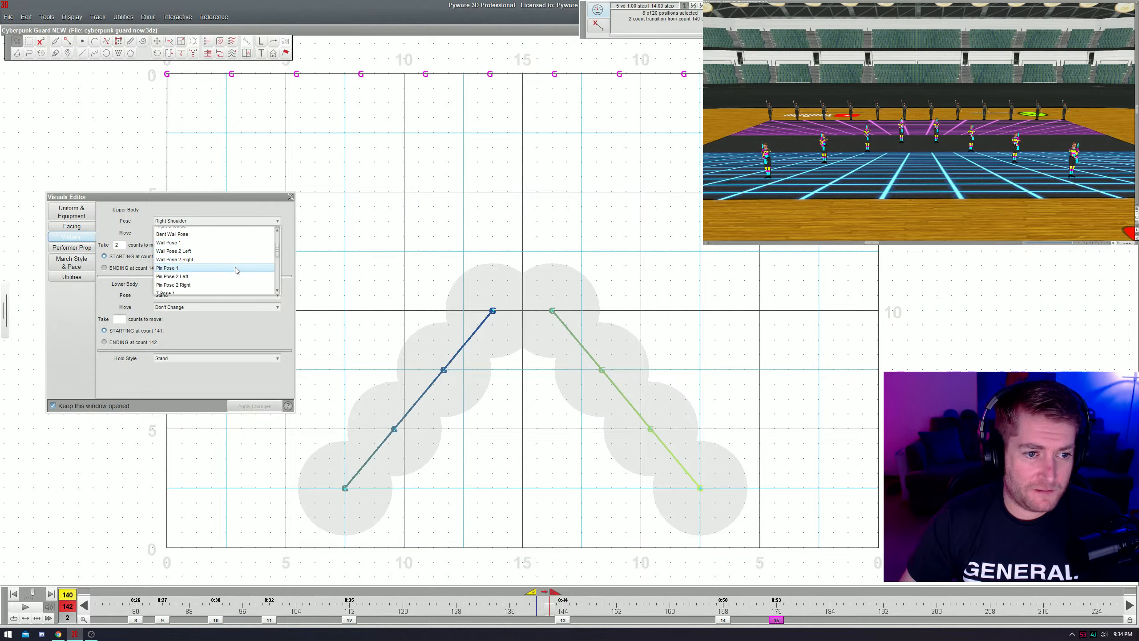
pyautogui.click(223, 262)
pyautogui.click(254, 407)
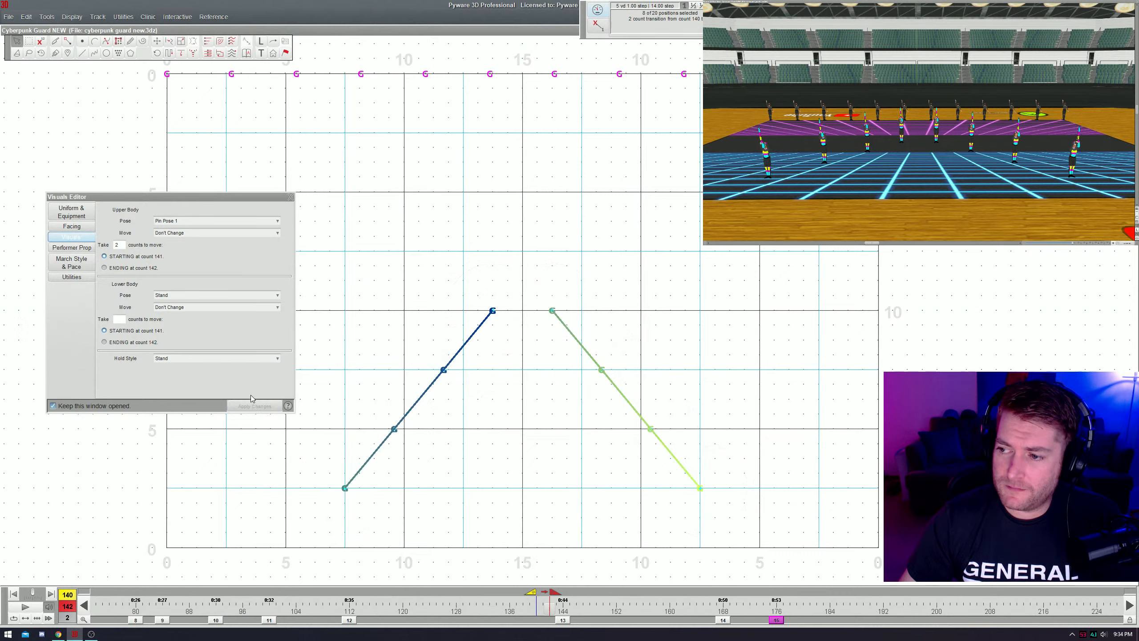
# - Play the animation over counts 140 to 142 and counts 142 to 144 to check the closing poses
pyautogui.press('space')
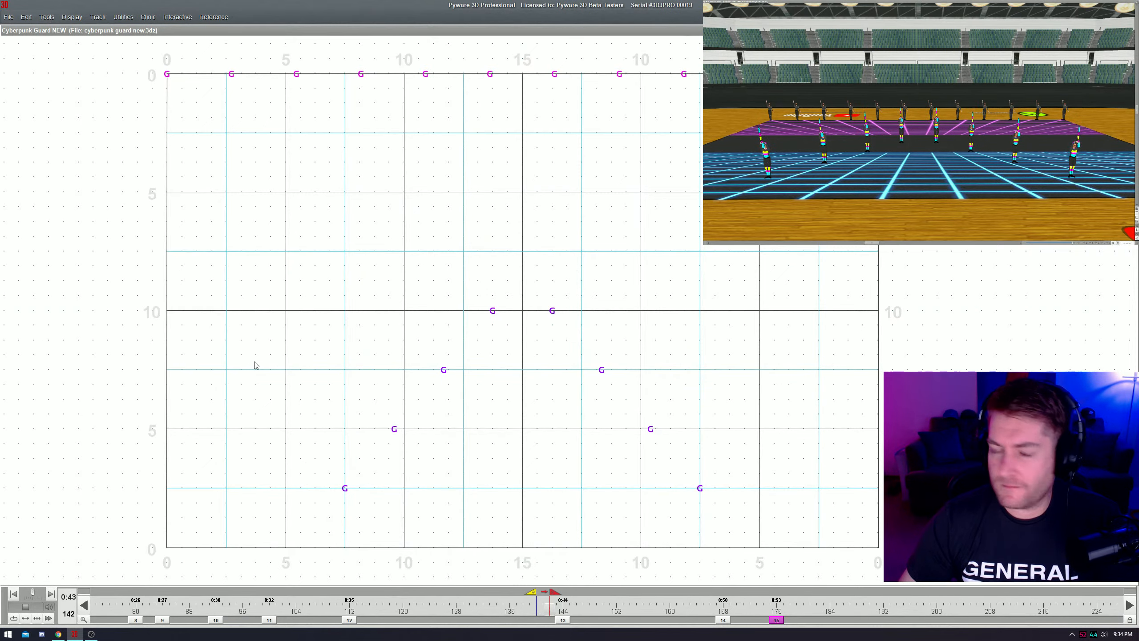
pyautogui.moveTo(534, 594); pyautogui.dragTo(566, 598)
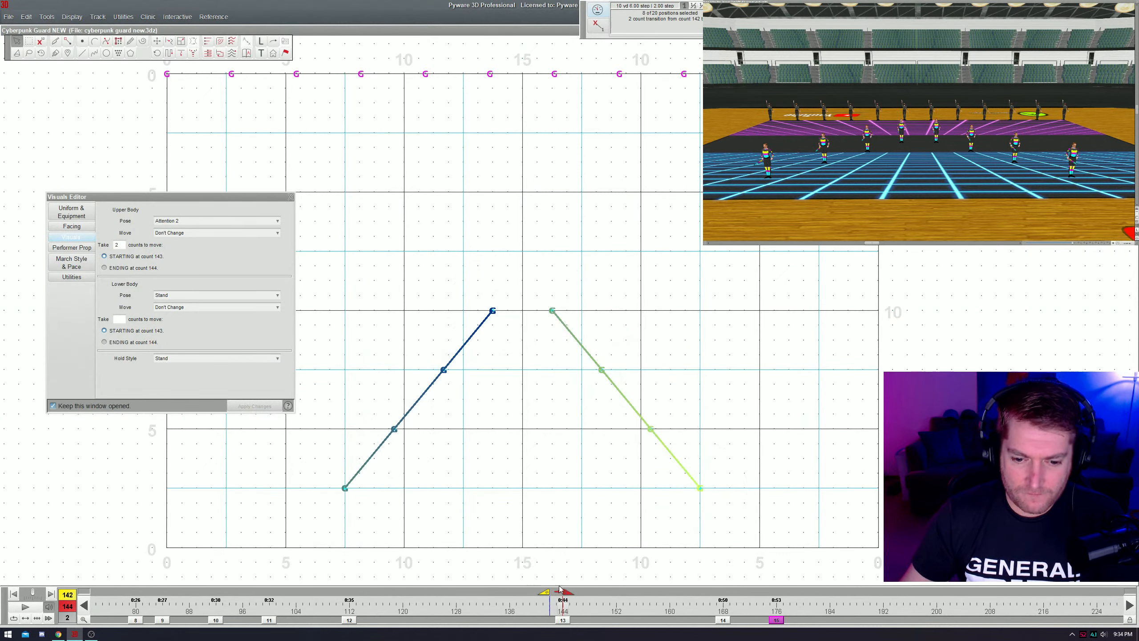
pyautogui.press('space')
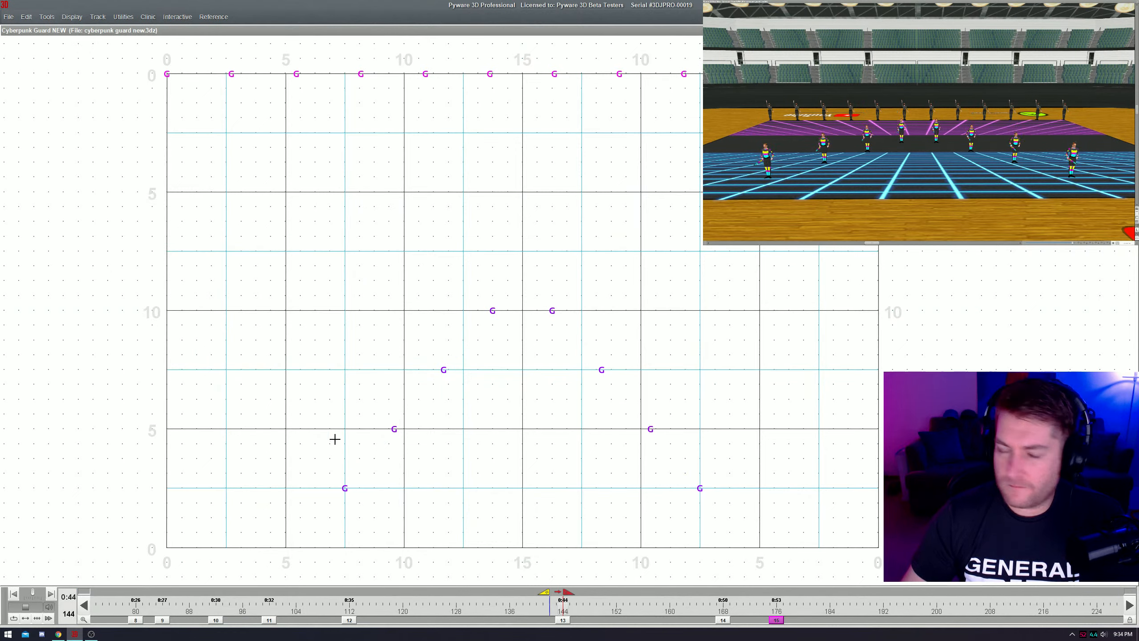
# - Change the eight wedge performers' upper-body pose to Attention 1, taking 2 counts over counts 142 to 144
pyautogui.click(190, 223)
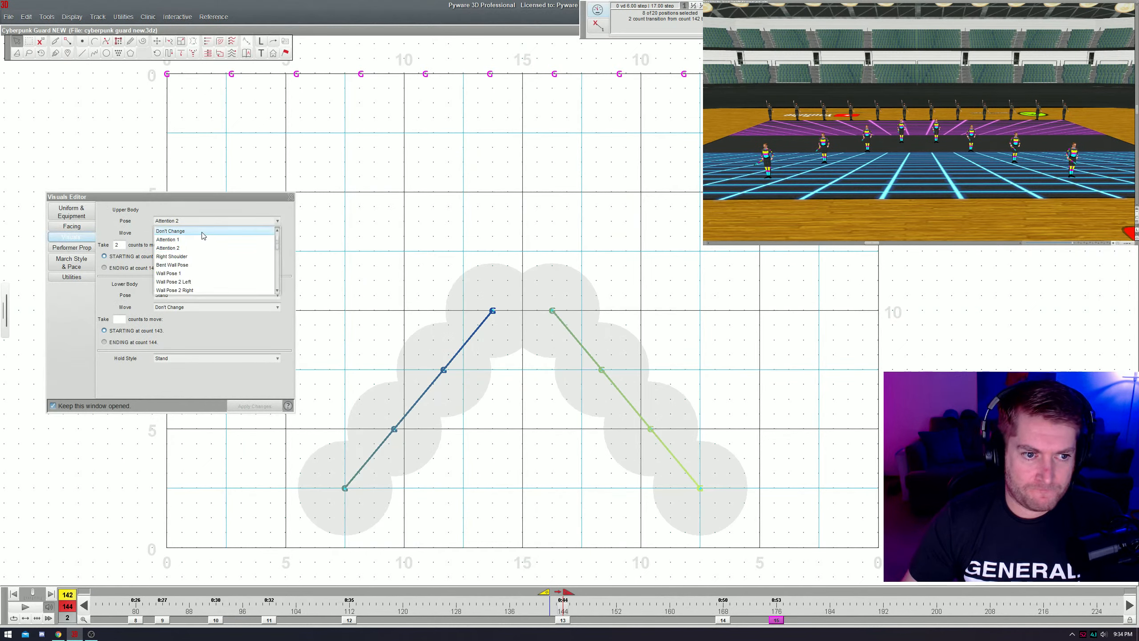
pyautogui.click(197, 230)
pyautogui.click(254, 407)
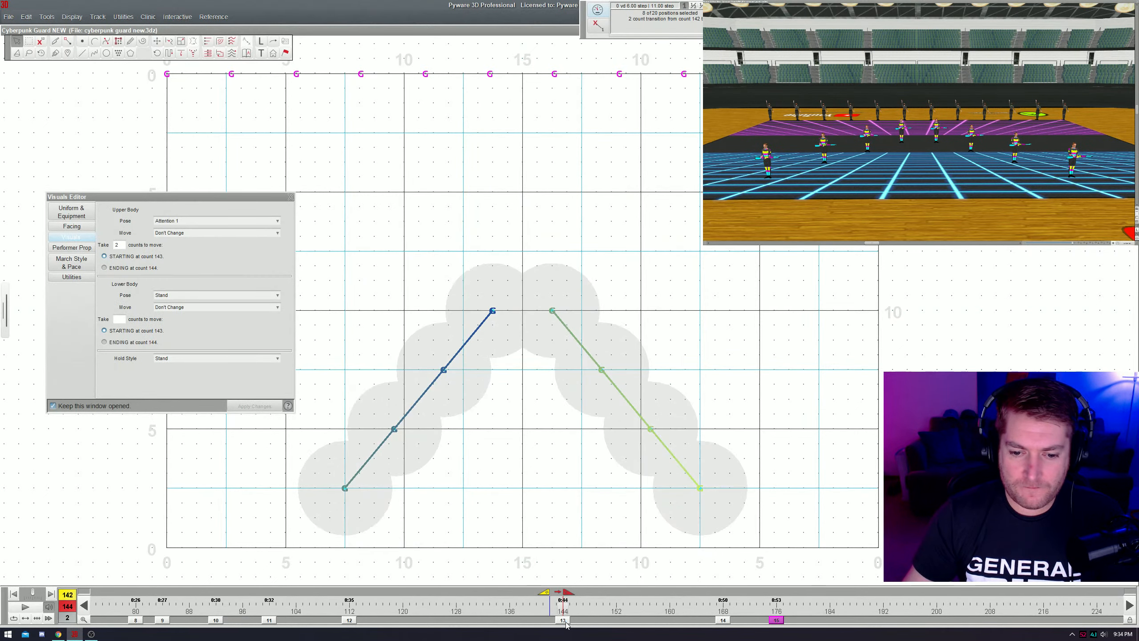
# - Play the animation over counts 136 to 144 and over counts 136 to 140 to check the timing of the wedge's closing poses
pyautogui.click(564, 607)
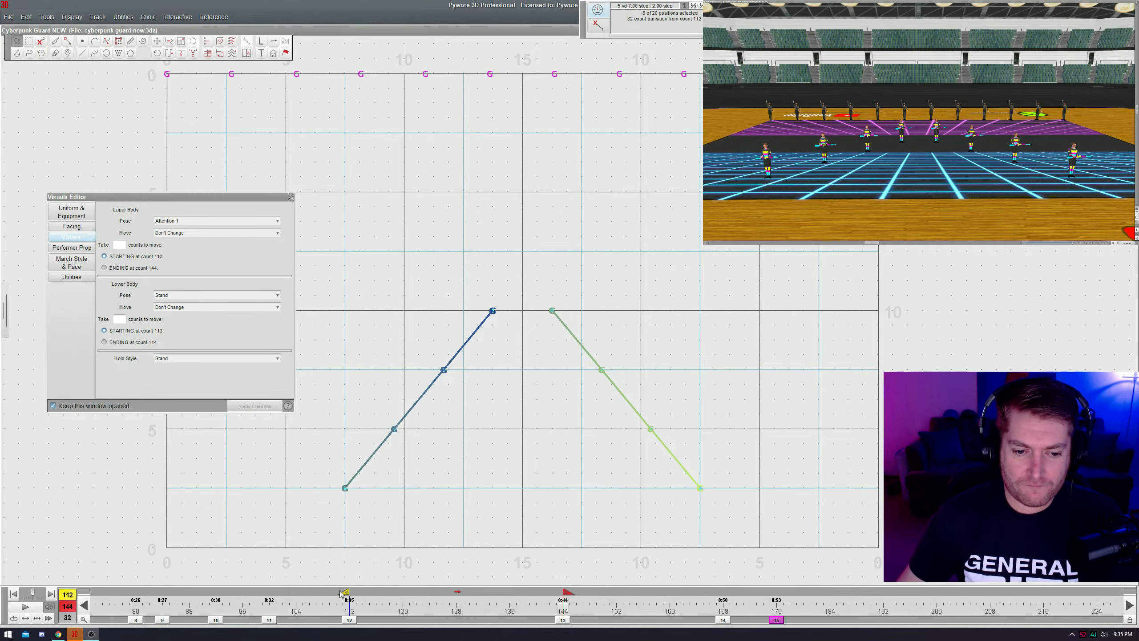
pyautogui.moveTo(349, 602); pyautogui.dragTo(509, 615)
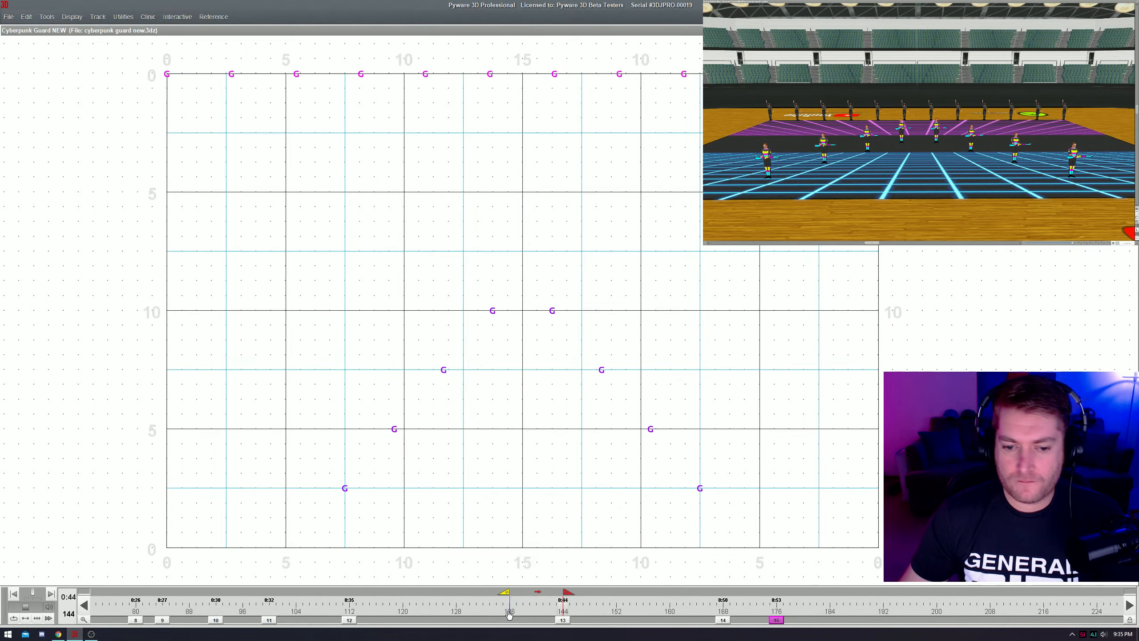
pyautogui.moveTo(567, 591); pyautogui.dragTo(536, 609)
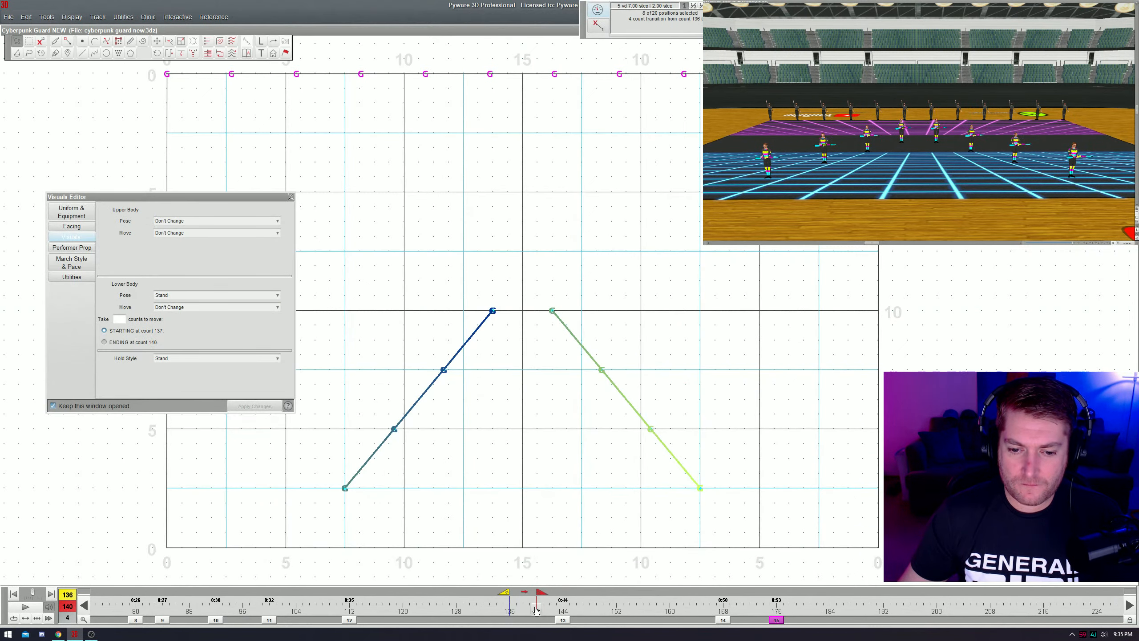
pyautogui.press('space')
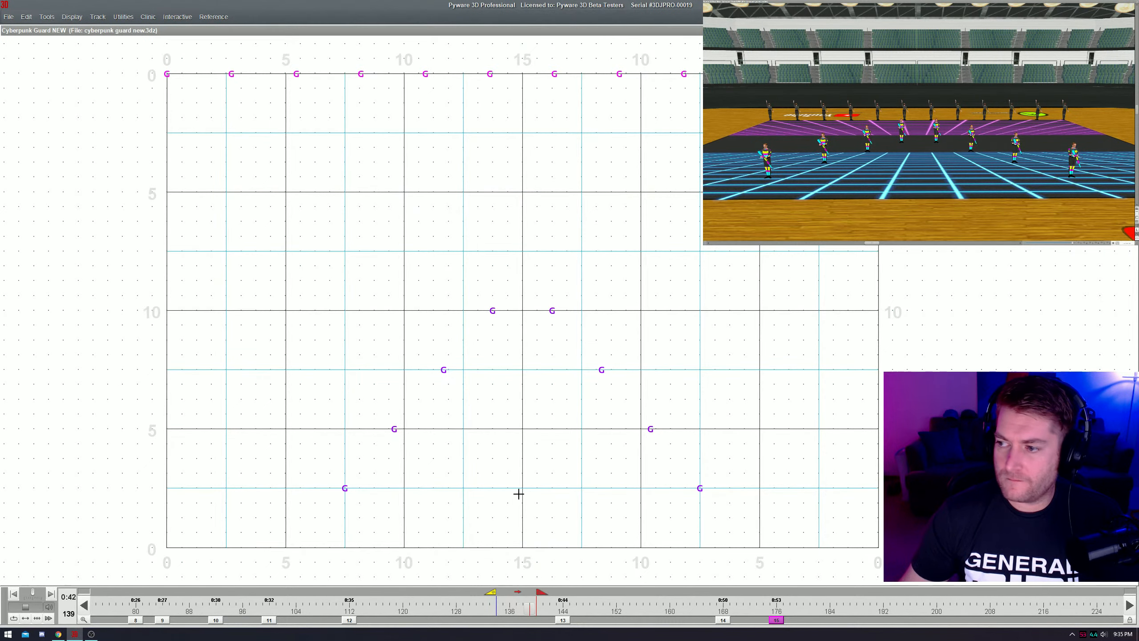
pyautogui.moveTo(494, 592); pyautogui.dragTo(508, 600)
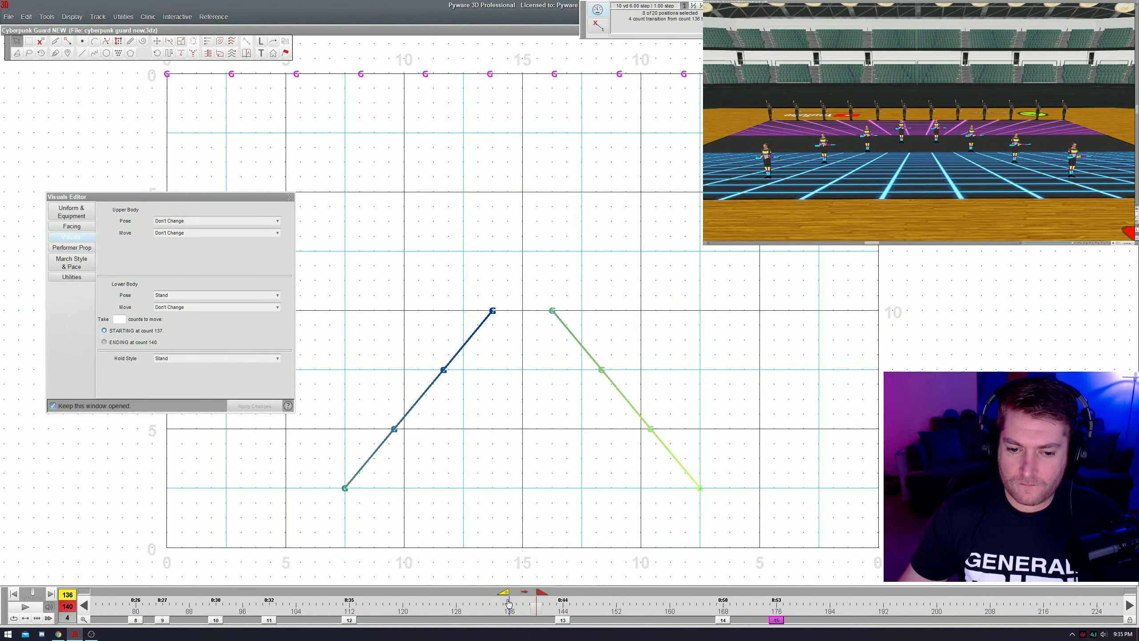
# - Set the eight wedge performers' upper-body pose to Pin Pose 1 over counts 140 to 143 and preview it
pyautogui.click(558, 616)
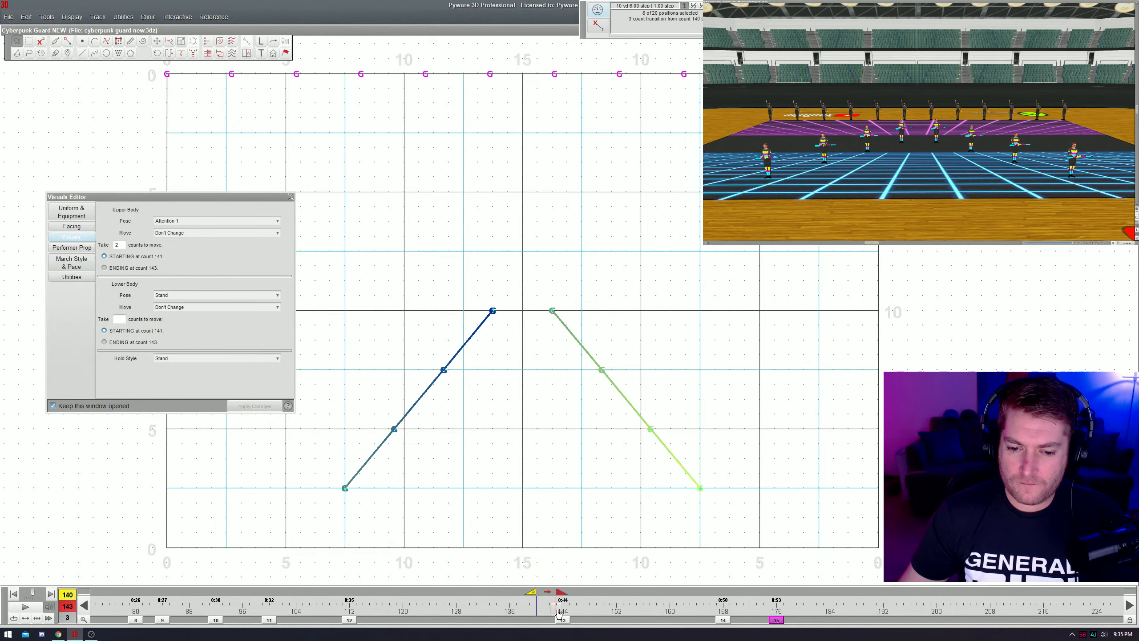
pyautogui.click(191, 223)
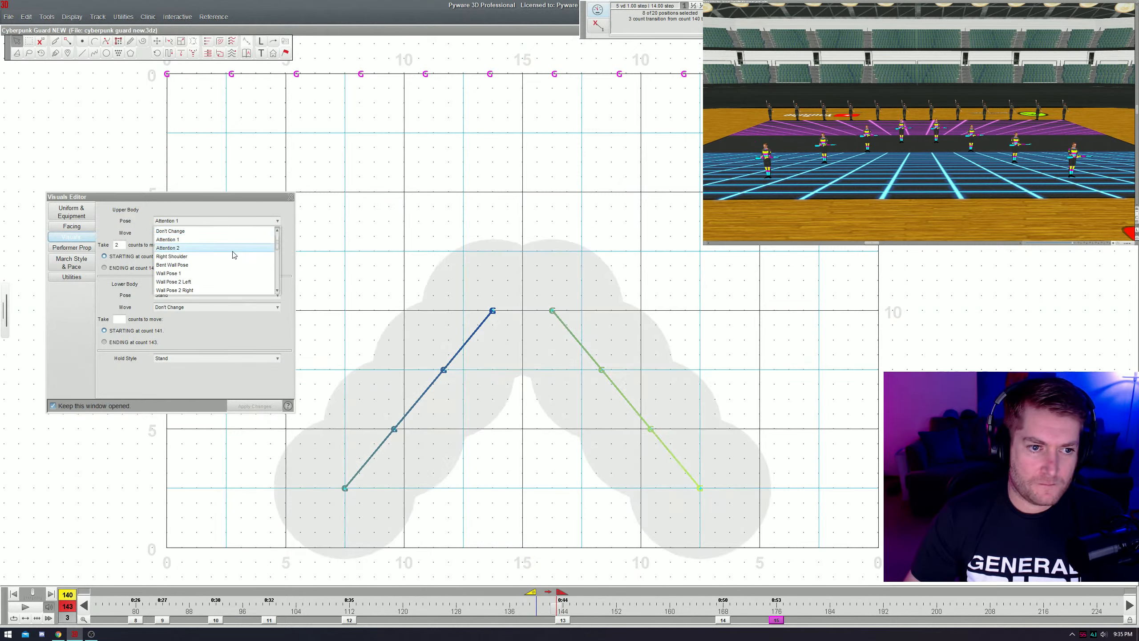
pyautogui.click(278, 250)
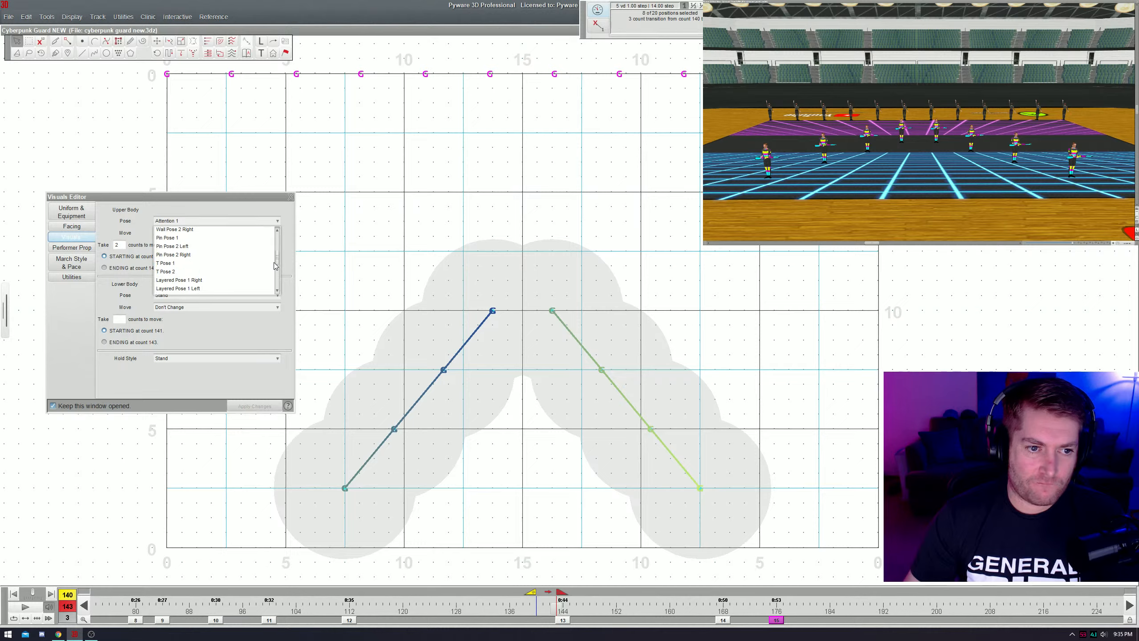
pyautogui.click(202, 237)
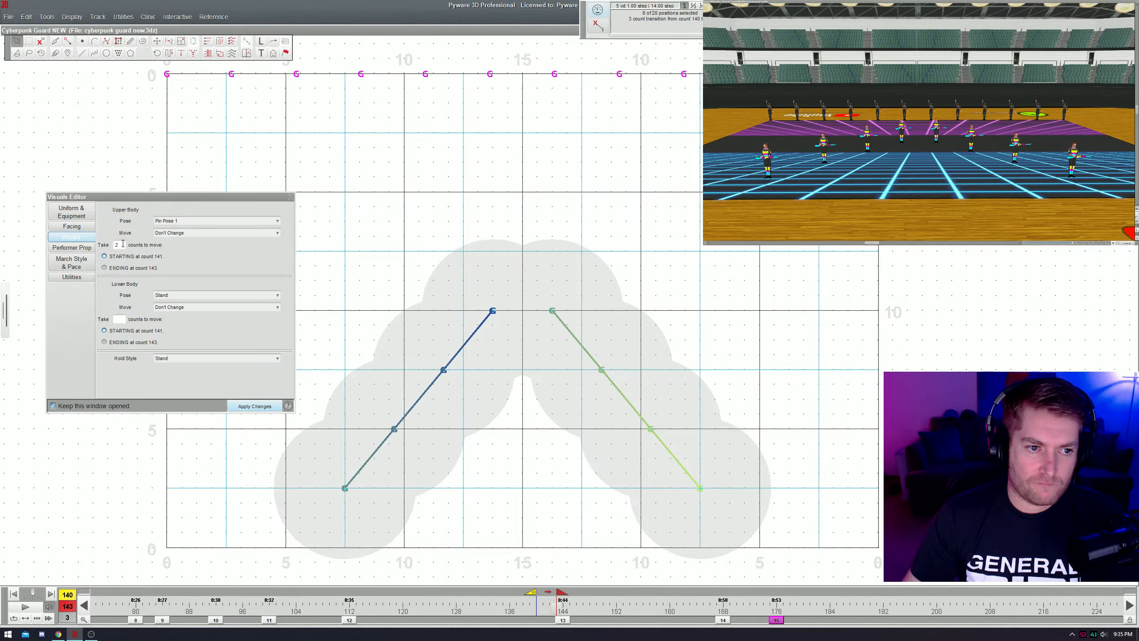
pyautogui.doubleClick(120, 245)
pyautogui.press('Return')
pyautogui.press('space')
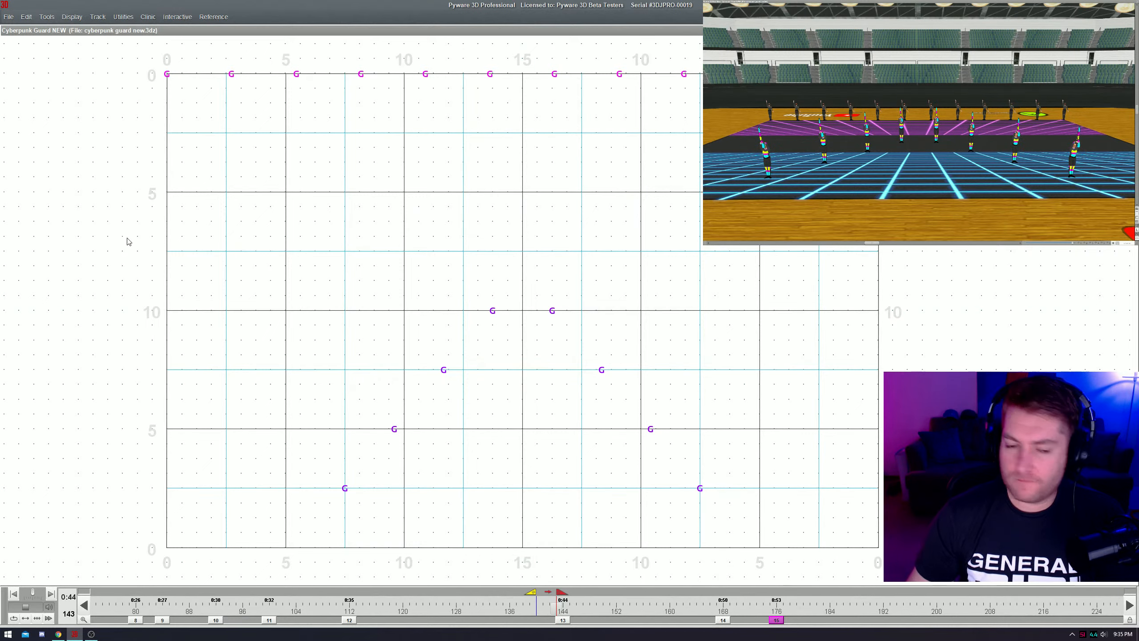
# - Set the eight wedge performers' upper-body pose to Attention 1, taking 0 counts over counts 143 to 144
pyautogui.click(530, 595)
pyautogui.press('Right')
pyautogui.press('Right')
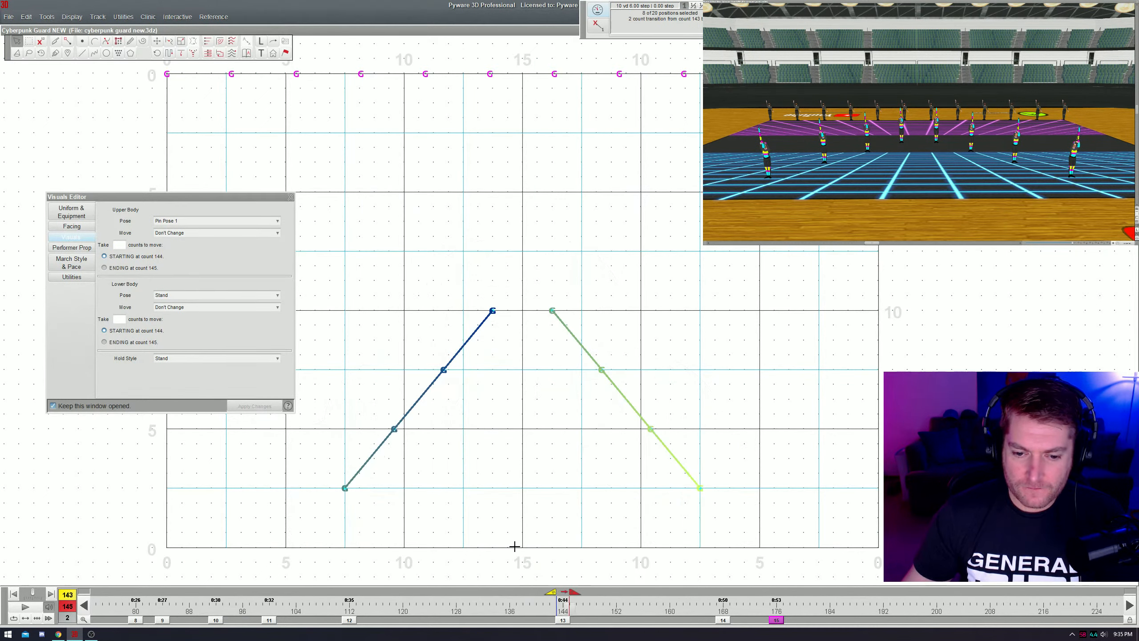
pyautogui.moveTo(575, 593); pyautogui.dragTo(561, 594)
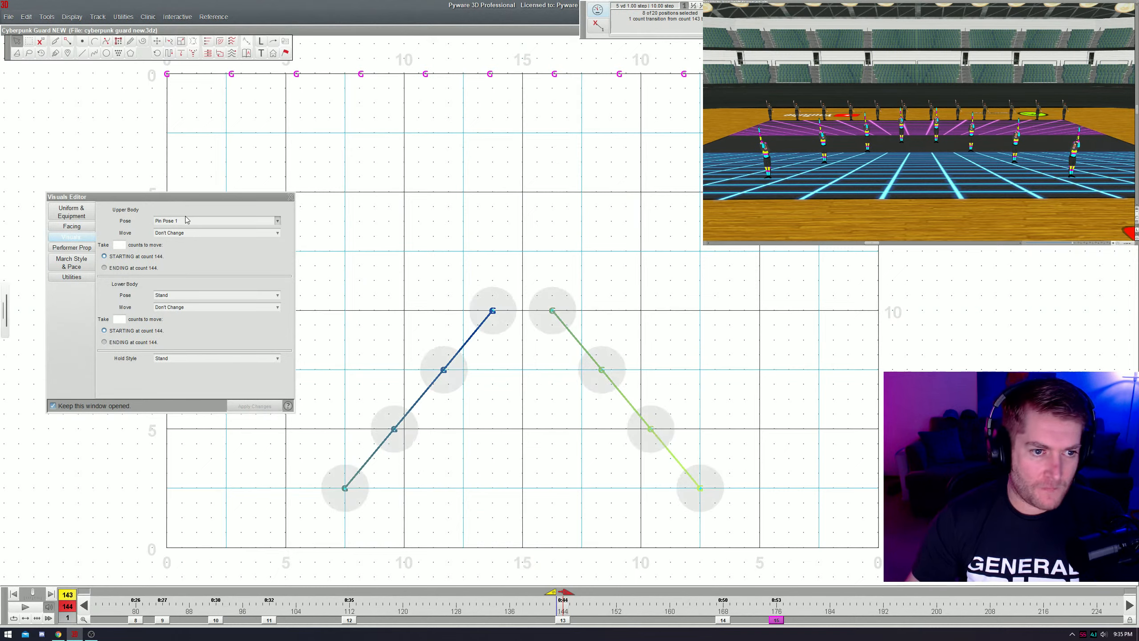
pyautogui.click(277, 220)
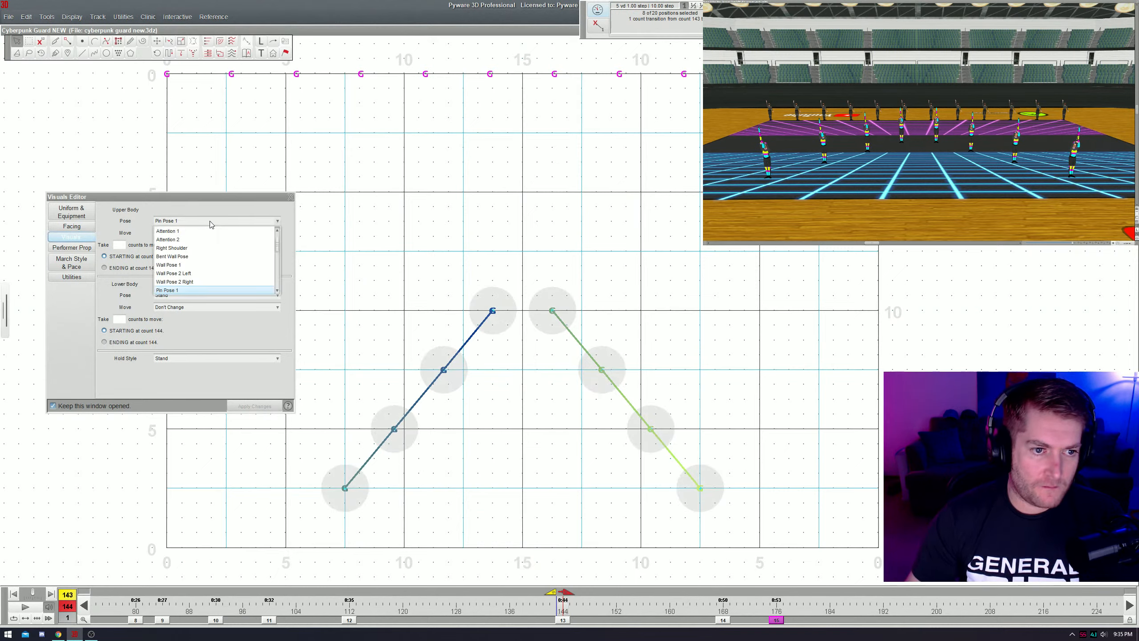
pyautogui.click(246, 233)
pyautogui.click(124, 245)
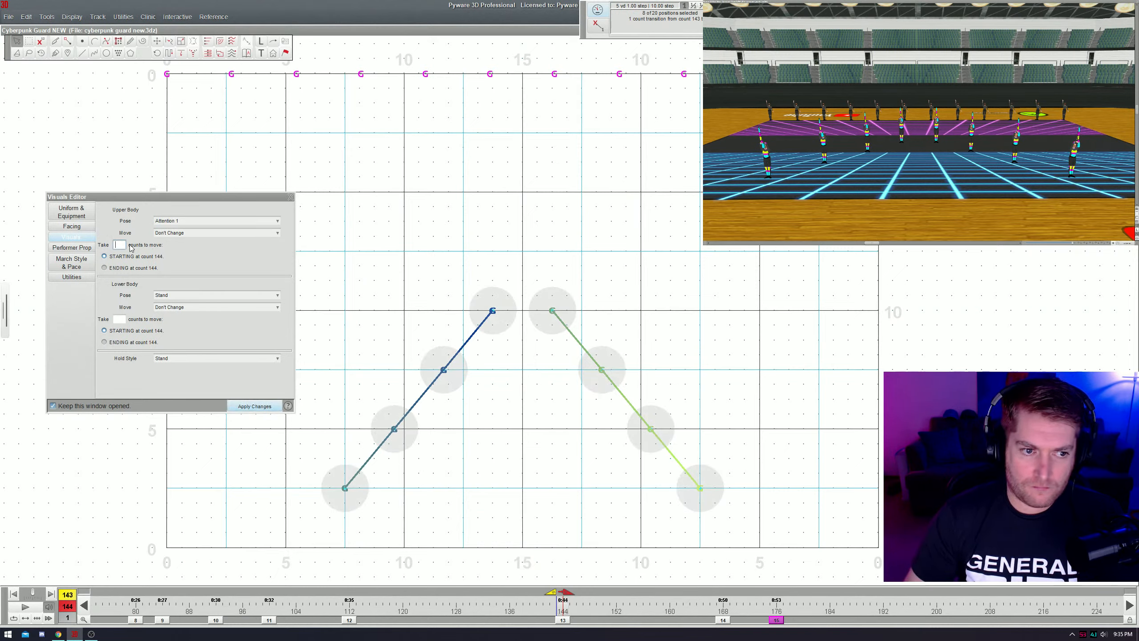
pyautogui.click(255, 406)
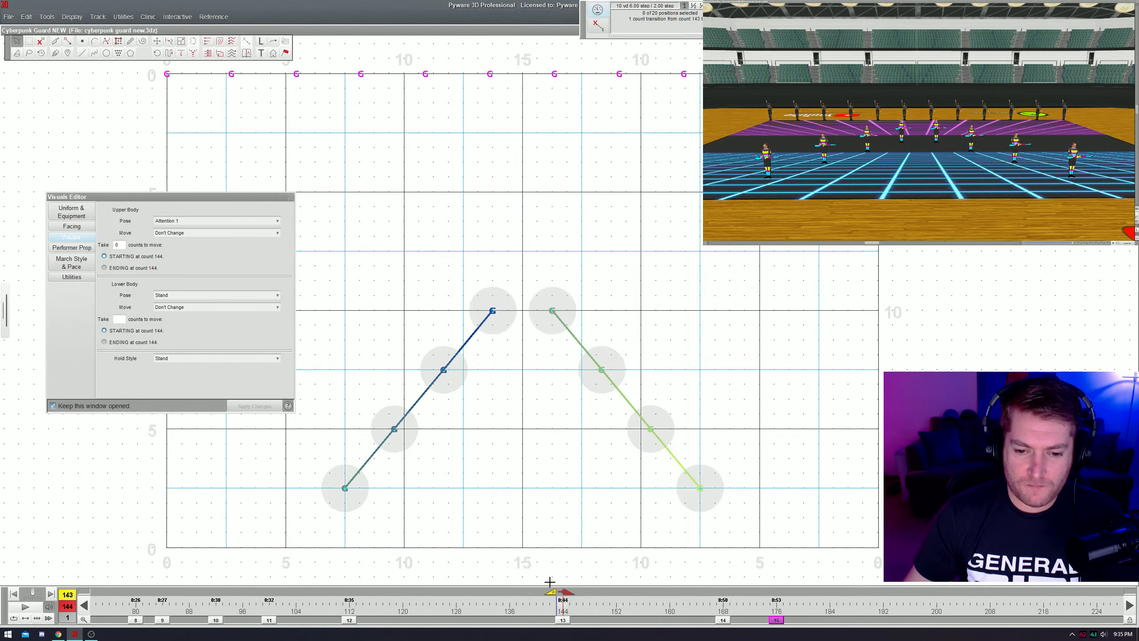
# - Make the Attention 1 pose take 1 count, ending at count 144
pyautogui.write('1')
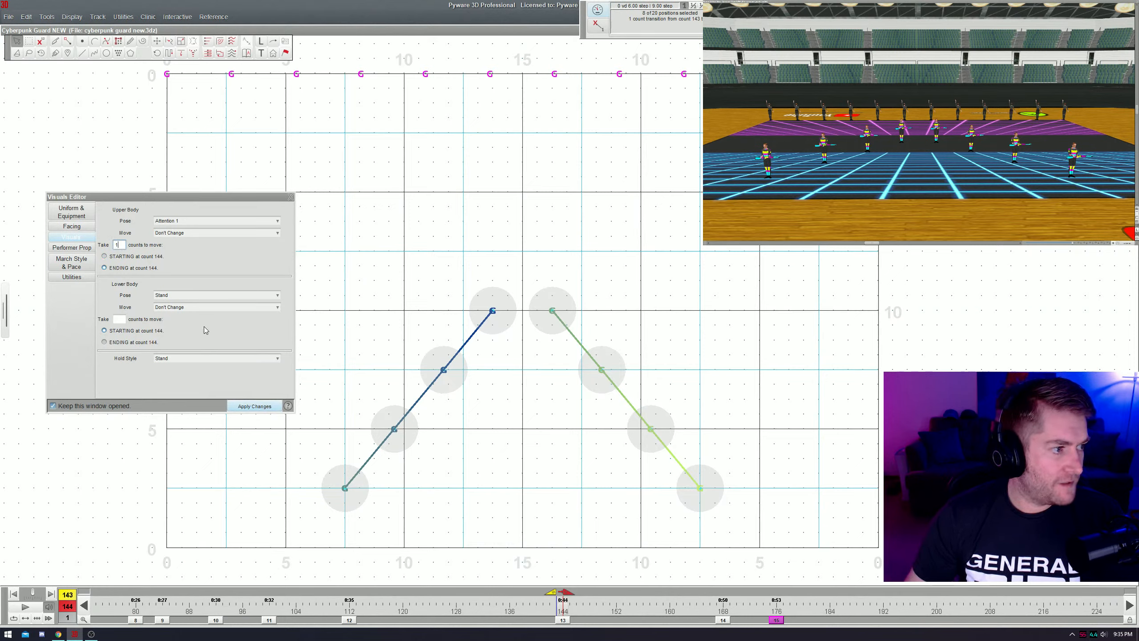
pyautogui.click(254, 406)
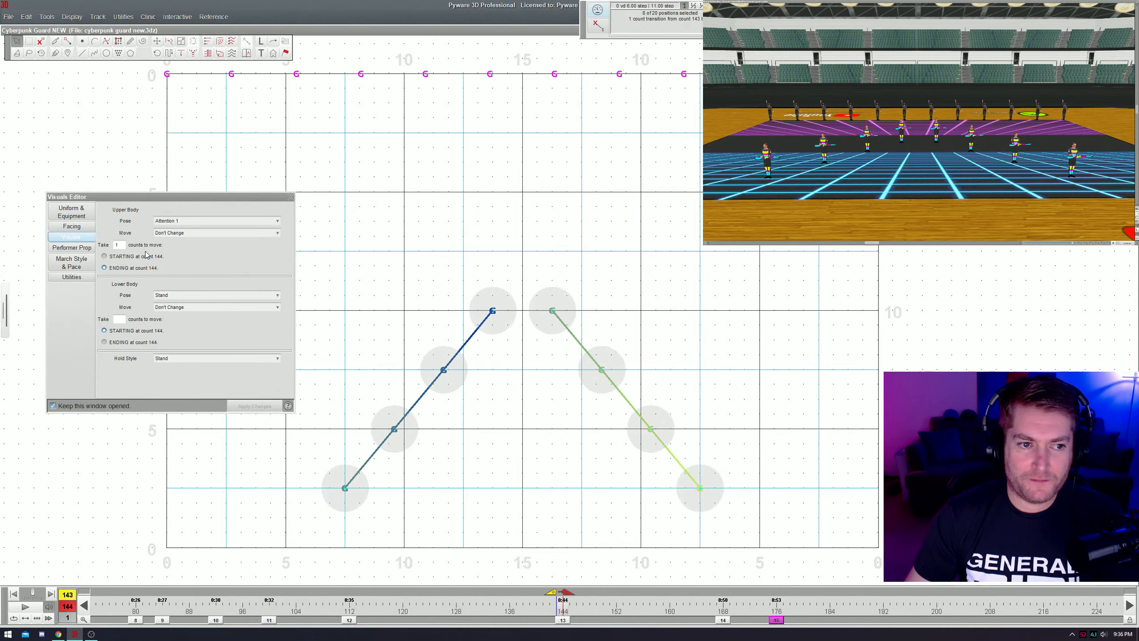
# - Set the Attention 1 pose over counts 143 to 144 to take 0 counts and preview the animation
pyautogui.click(125, 244)
pyautogui.press('BackSpace')
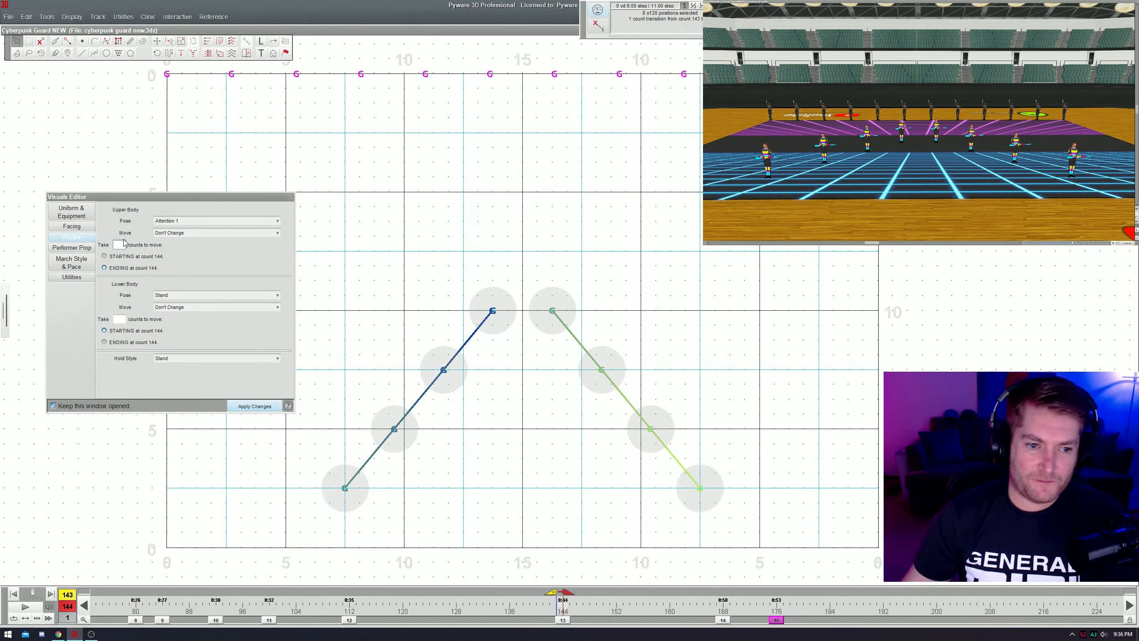
pyautogui.click(254, 406)
pyautogui.press('space')
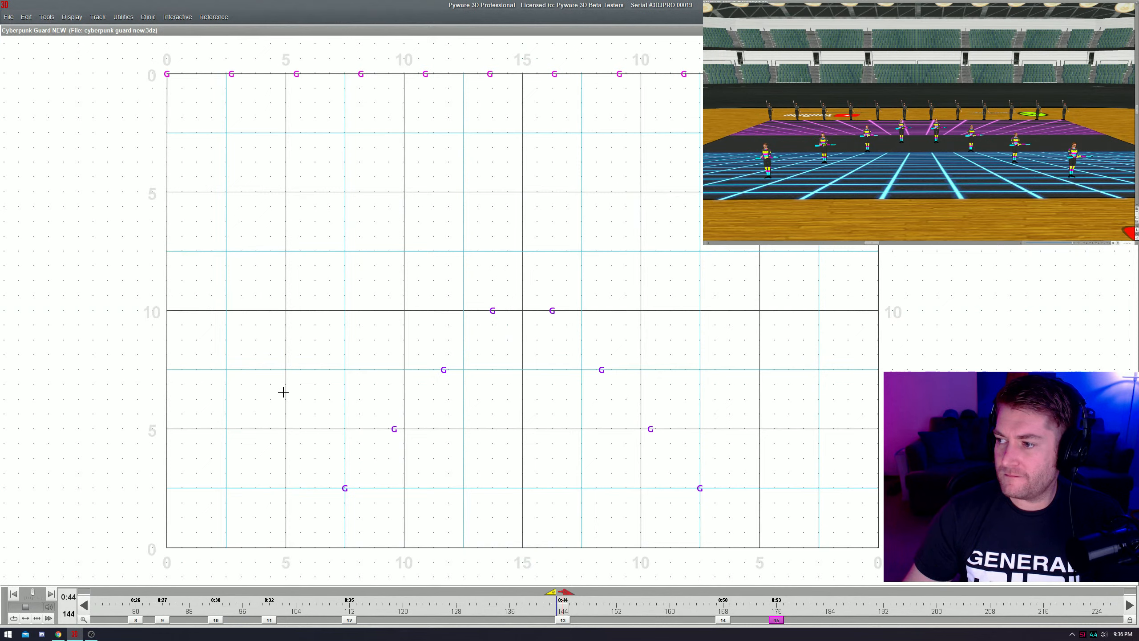
pyautogui.press('space')
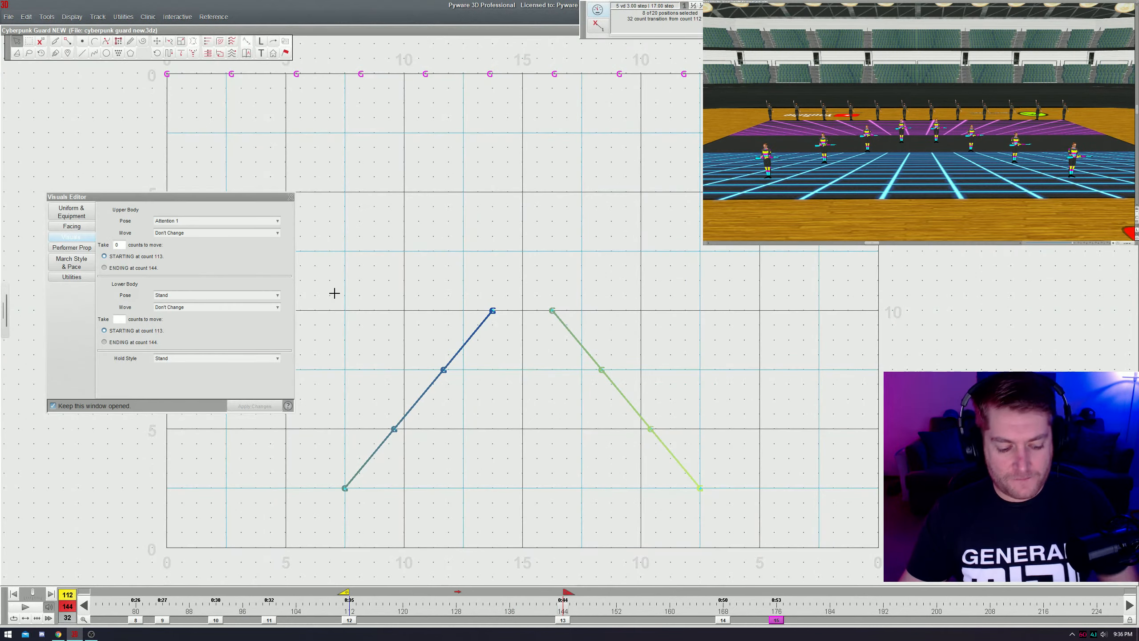
# - Review the wedge's uniform and equipment settings from count 144 and play the animation over counts 168 to 176 and counts 144 to 168
pyautogui.moveTo(521, 609); pyautogui.dragTo(378, 609)
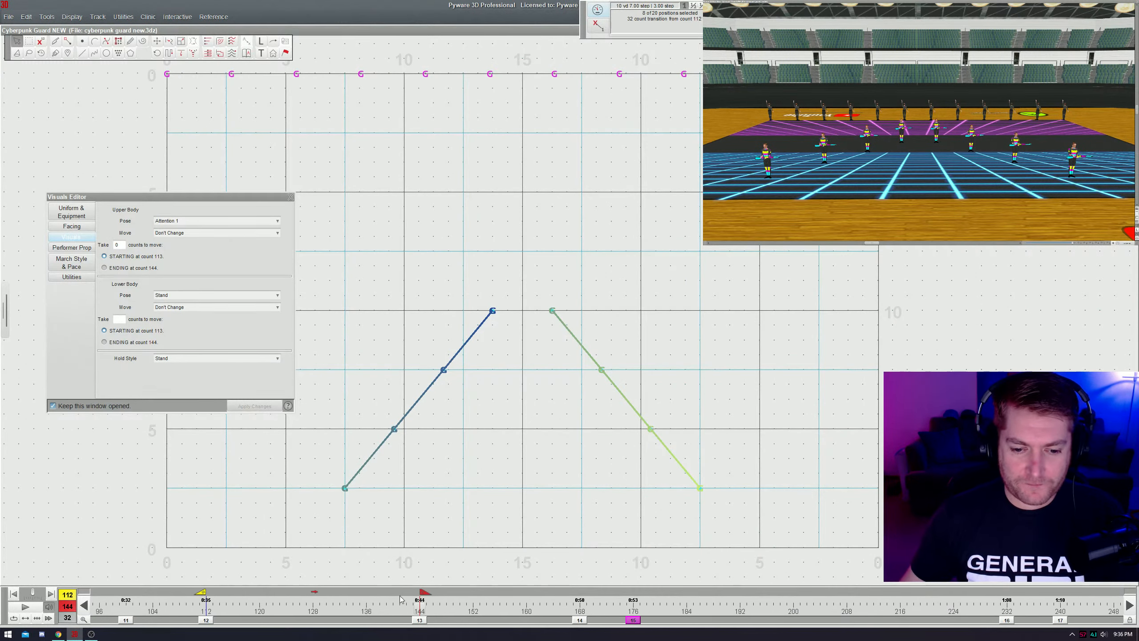
pyautogui.click(579, 619)
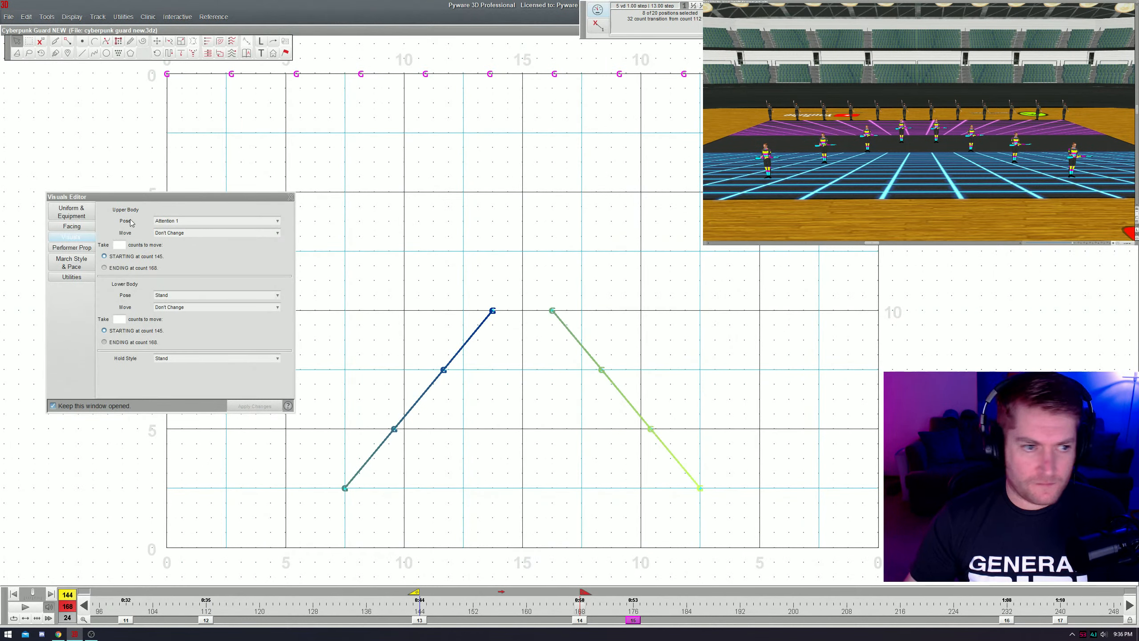
pyautogui.click(71, 212)
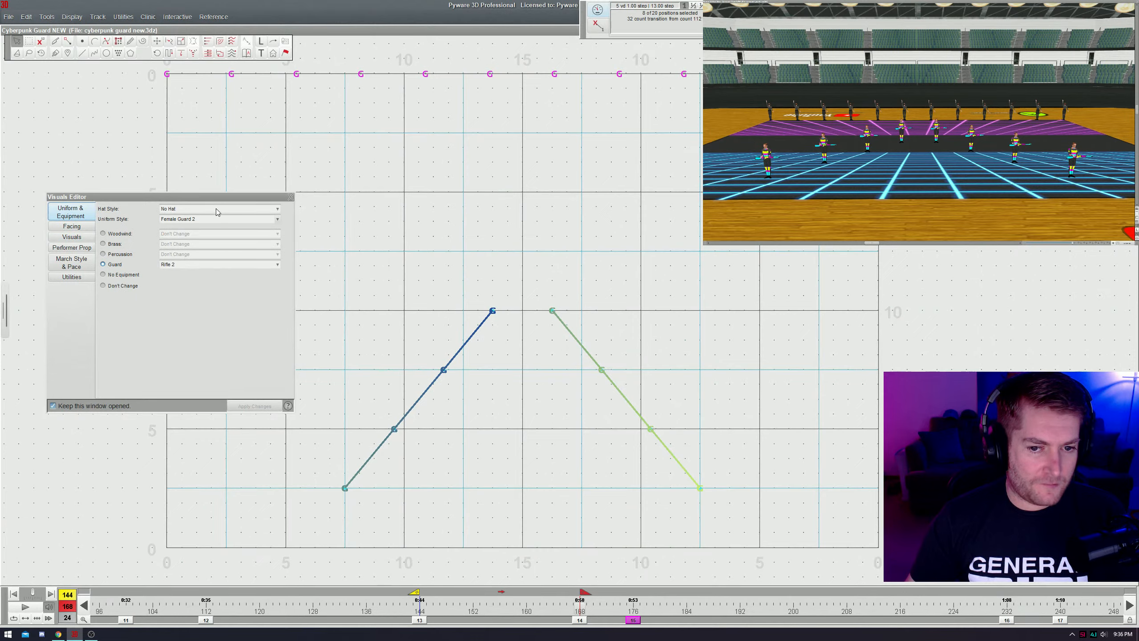
pyautogui.moveTo(455, 615); pyautogui.dragTo(355, 616)
pyautogui.press('space')
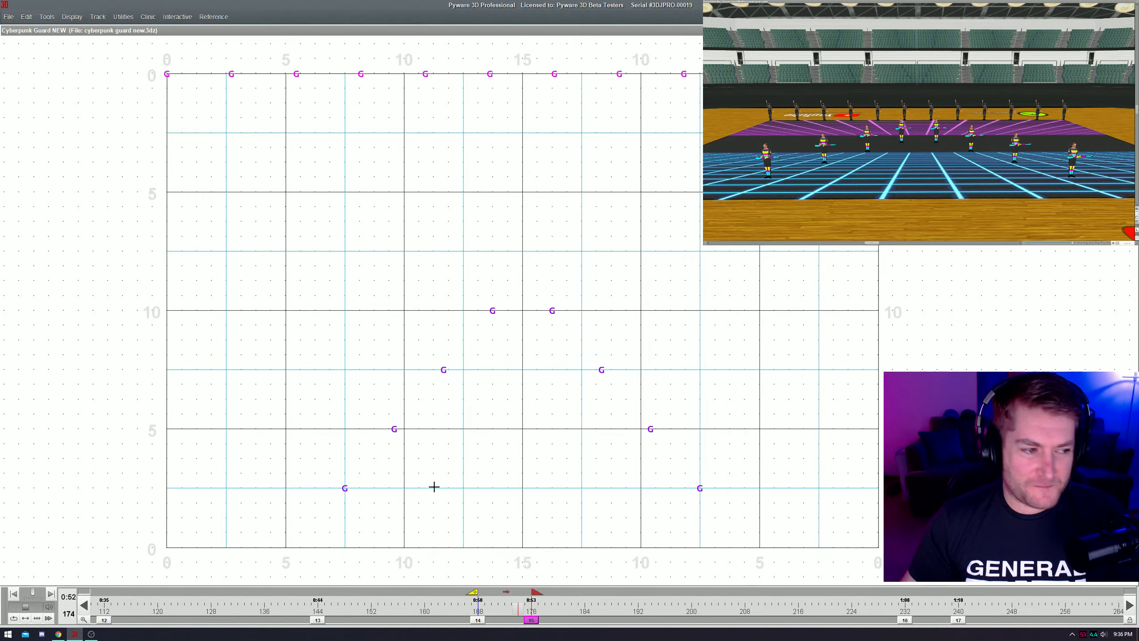
pyautogui.press('space')
pyautogui.click(478, 606)
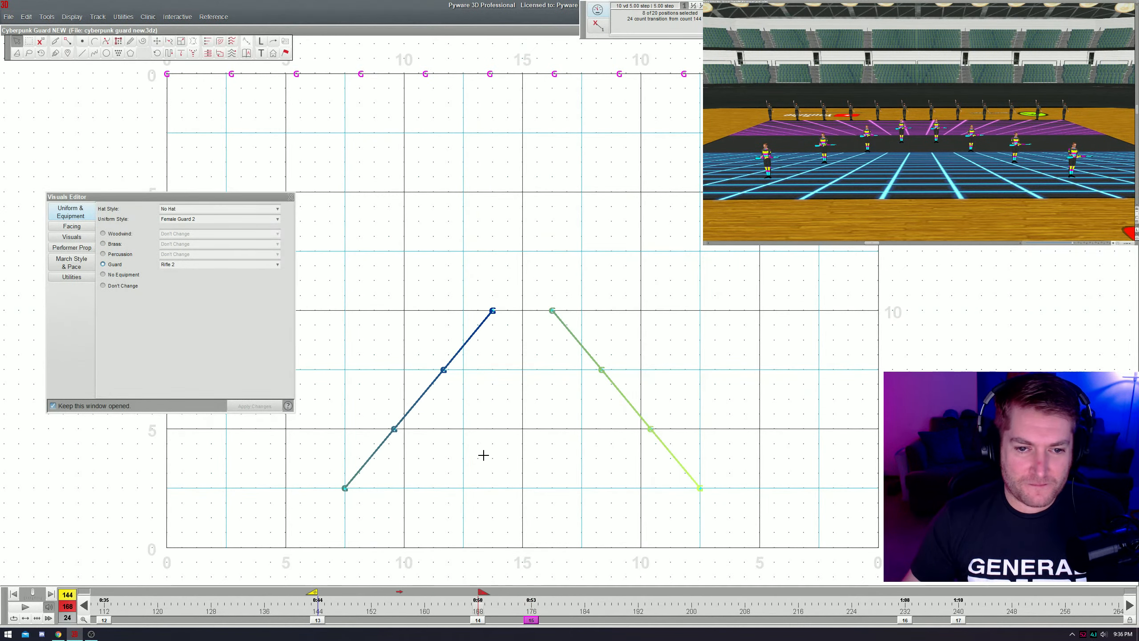
pyautogui.press('space')
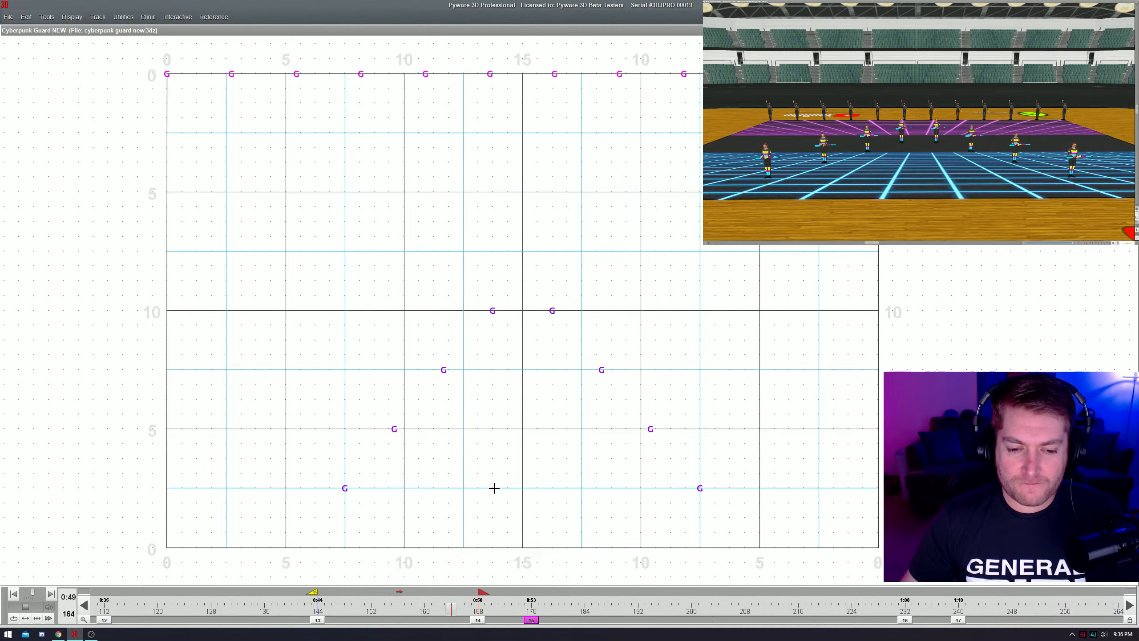
pyautogui.press('space')
# - Give the eight wedge performers an upper-body Spin move at 1/2 times per count over counts 144 to 160 and preview it
pyautogui.click(424, 613)
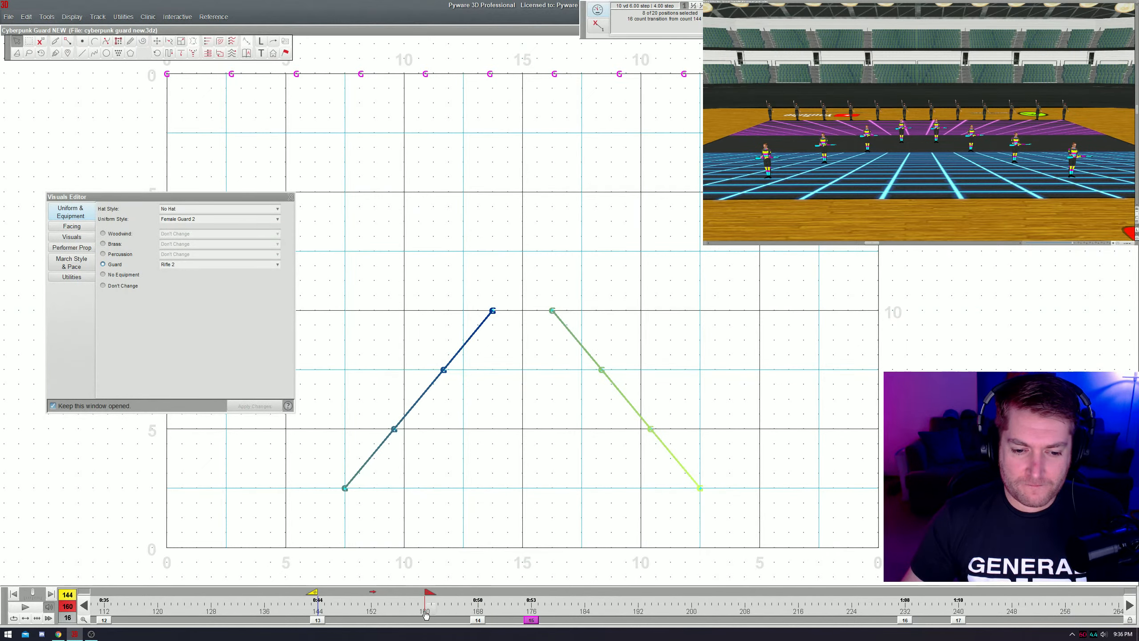
pyautogui.click(90, 226)
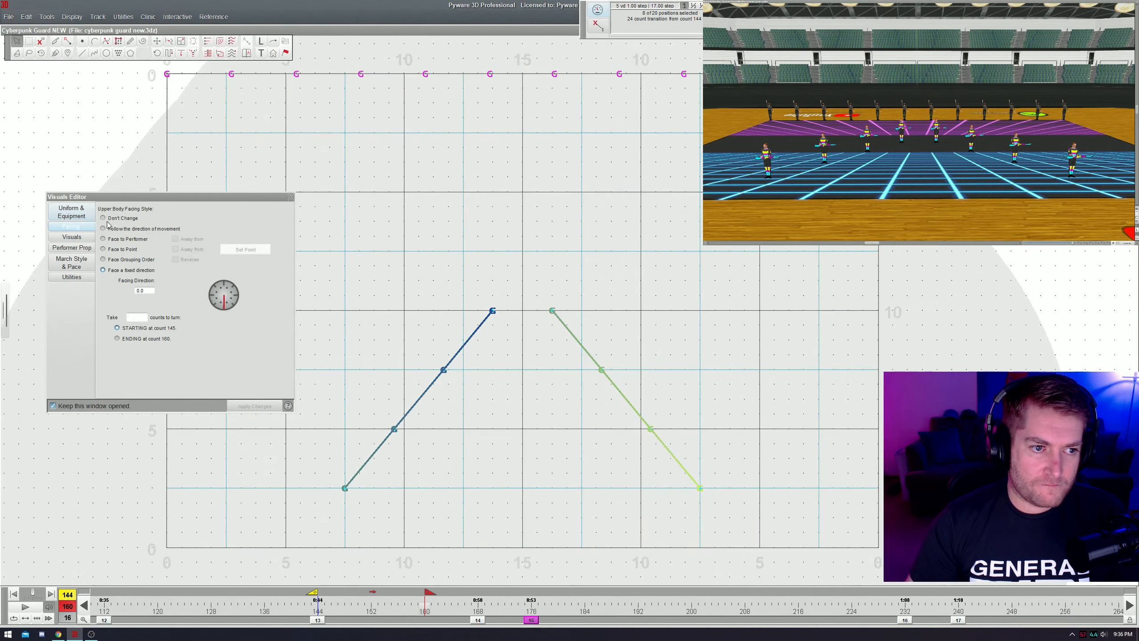
pyautogui.click(85, 236)
pyautogui.click(200, 221)
pyautogui.click(201, 222)
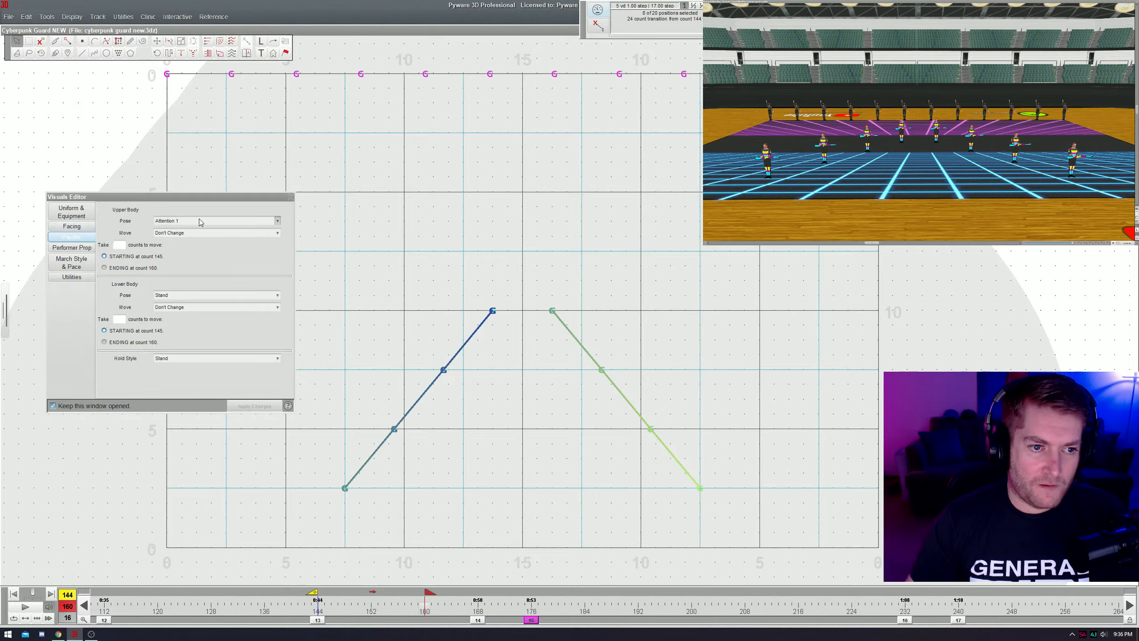
pyautogui.click(201, 232)
pyautogui.click(179, 256)
pyautogui.click(144, 269)
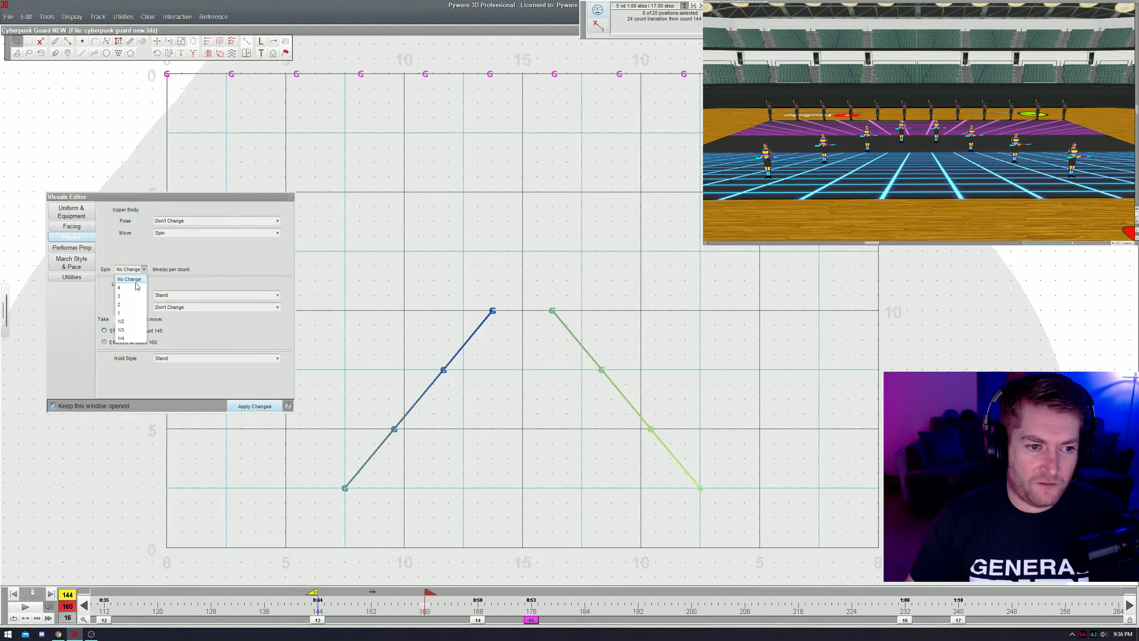
pyautogui.click(130, 321)
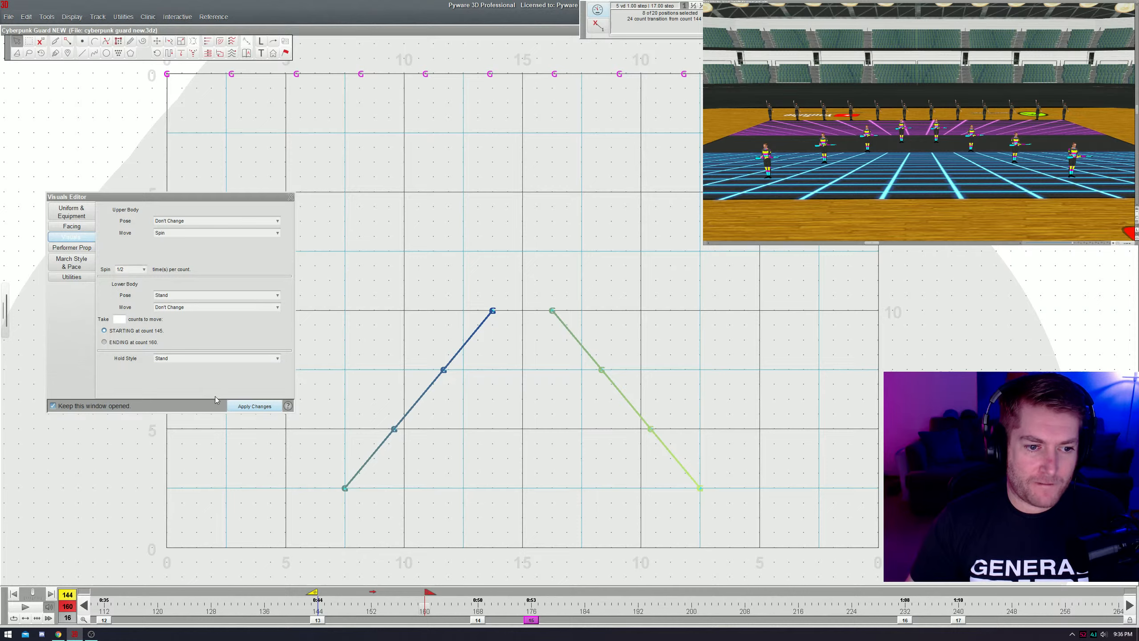
pyautogui.press('space')
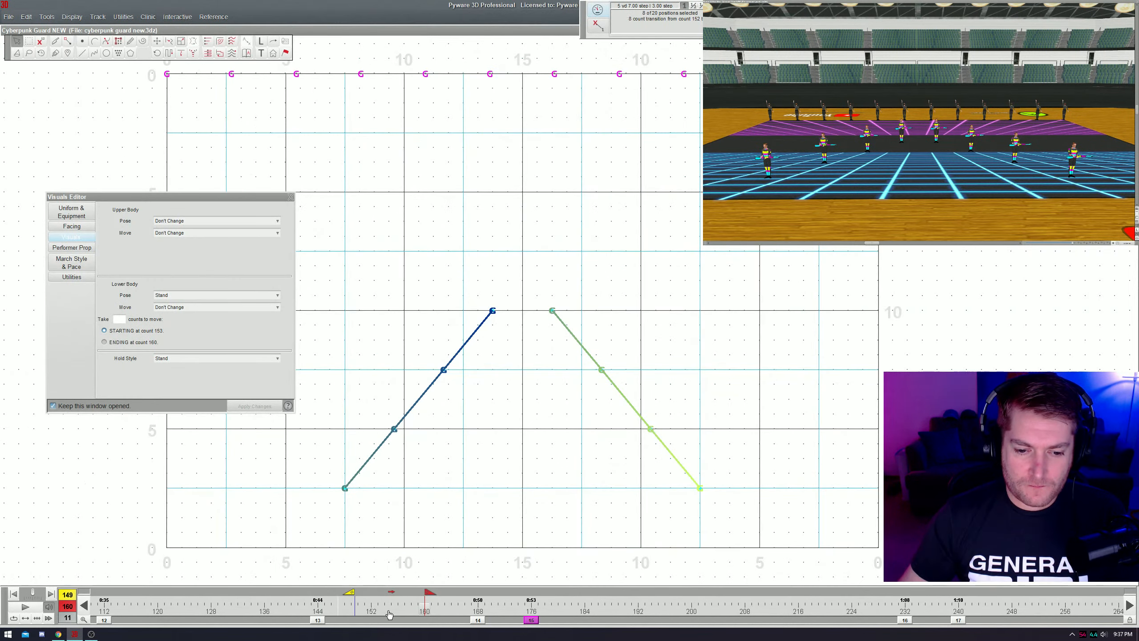
# - Give the eight wedge performers an upper-body Spin move at 1 time per count over counts 160 to 168
pyautogui.moveTo(424, 614); pyautogui.dragTo(478, 616)
pyautogui.click(200, 236)
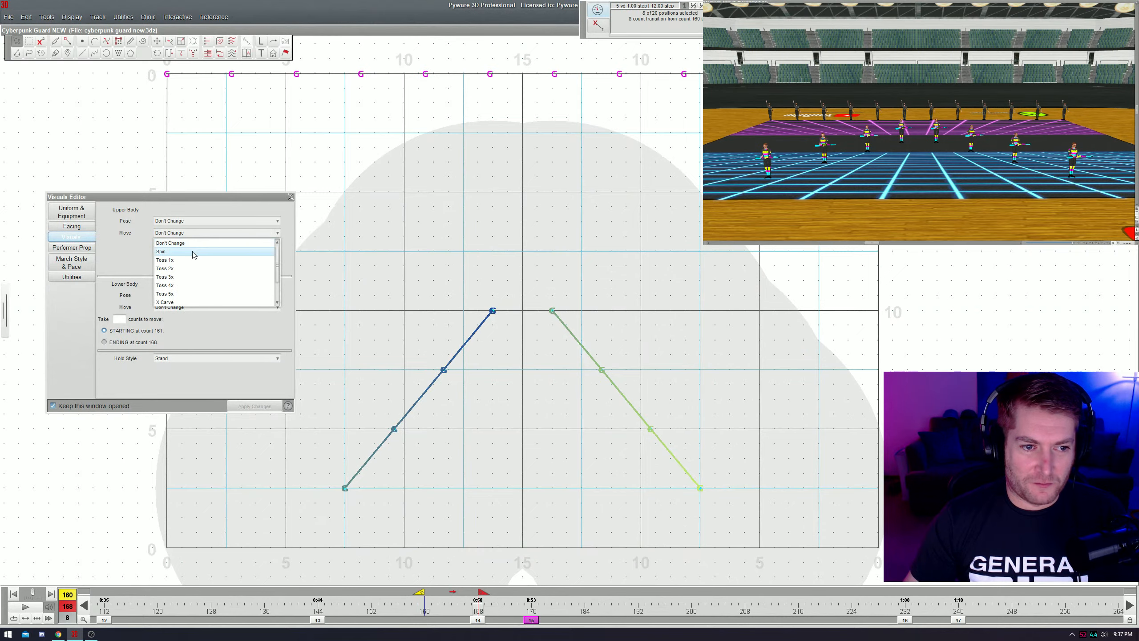
pyautogui.click(193, 252)
pyautogui.click(132, 270)
pyautogui.click(134, 313)
pyautogui.click(249, 405)
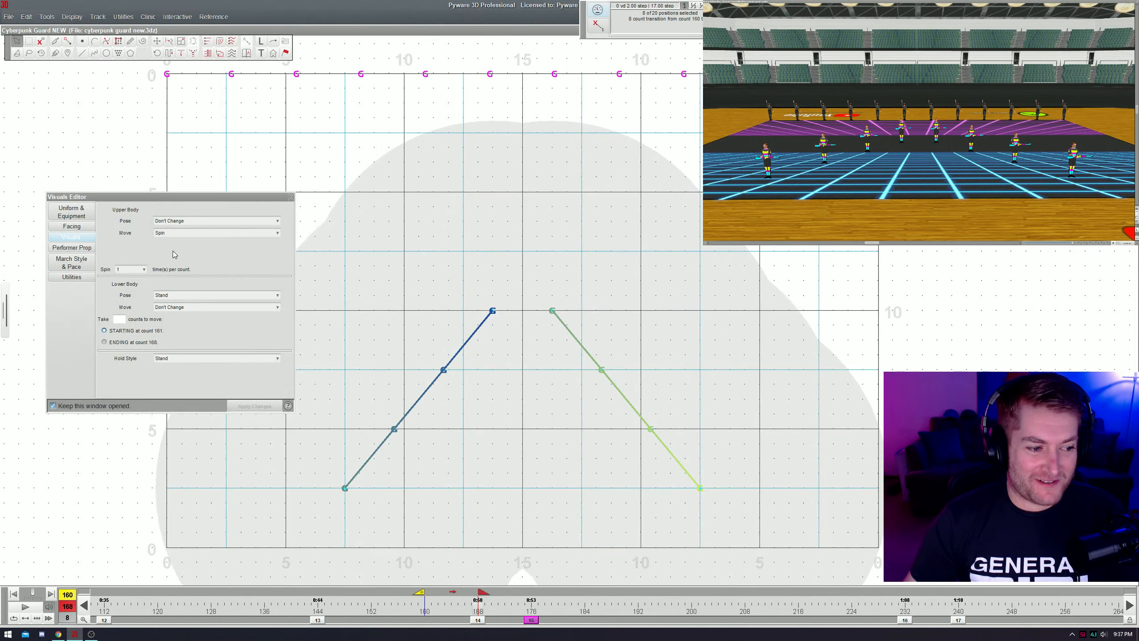
# - Try the Windmills upper-body move over 8 counts starting at count 161 and preview it
pyautogui.click(192, 220)
pyautogui.click(197, 222)
pyautogui.click(277, 232)
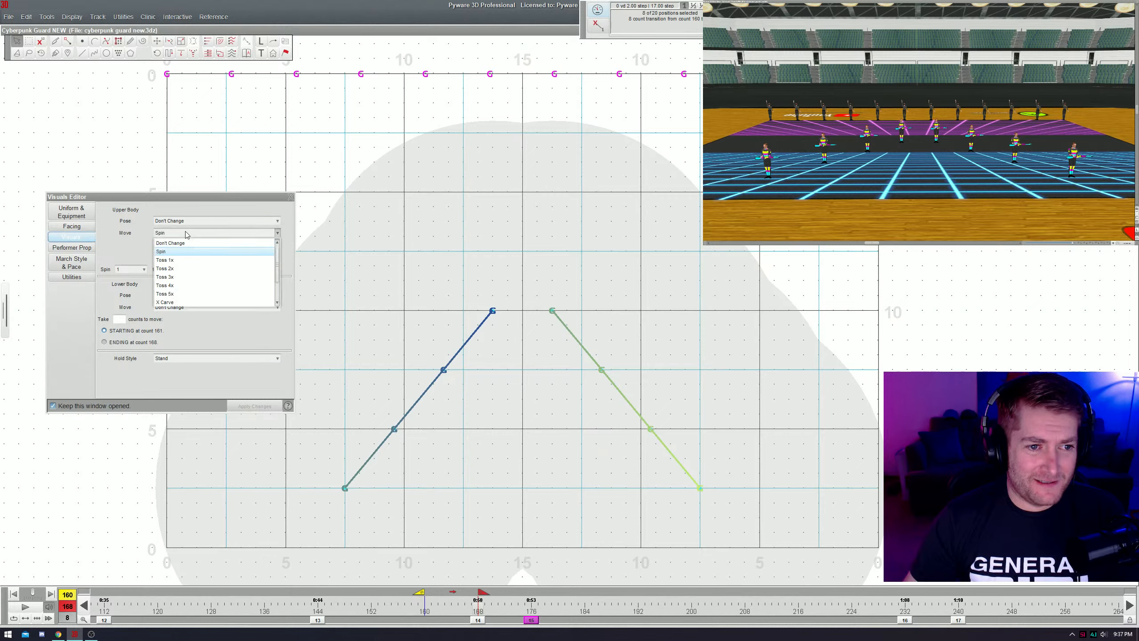
pyautogui.moveTo(279, 259); pyautogui.dragTo(272, 288)
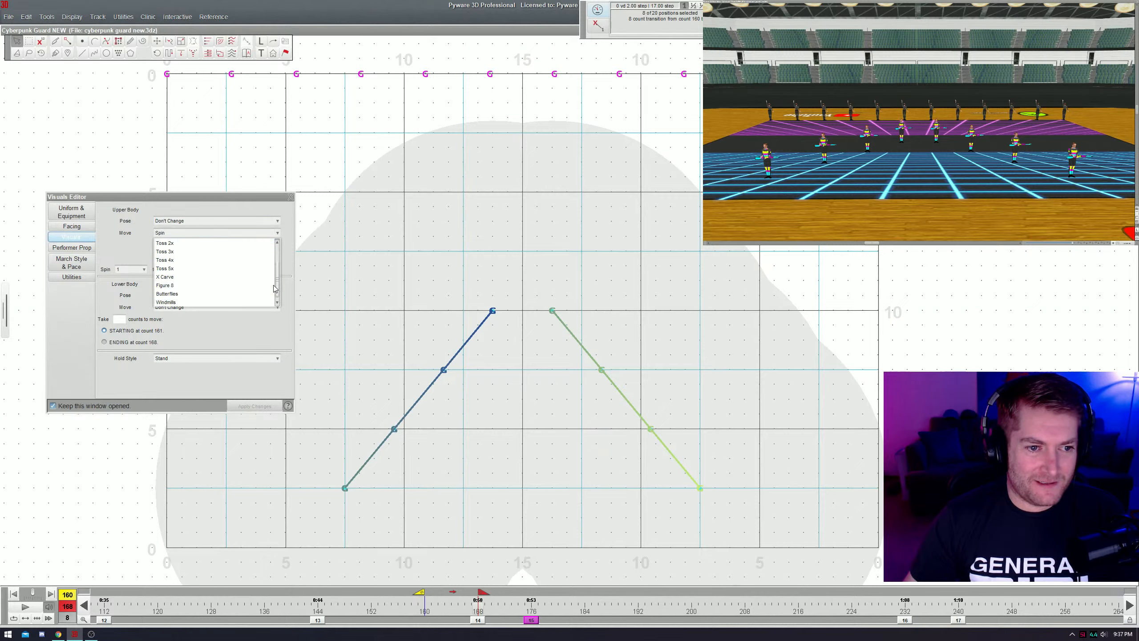
pyautogui.click(245, 302)
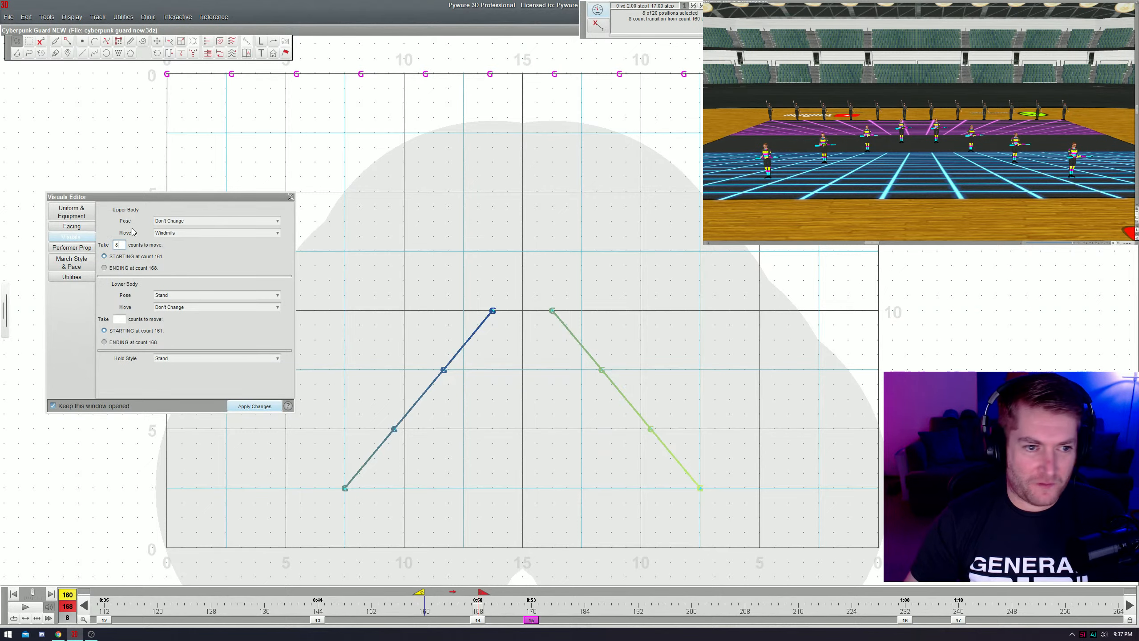
pyautogui.press('space')
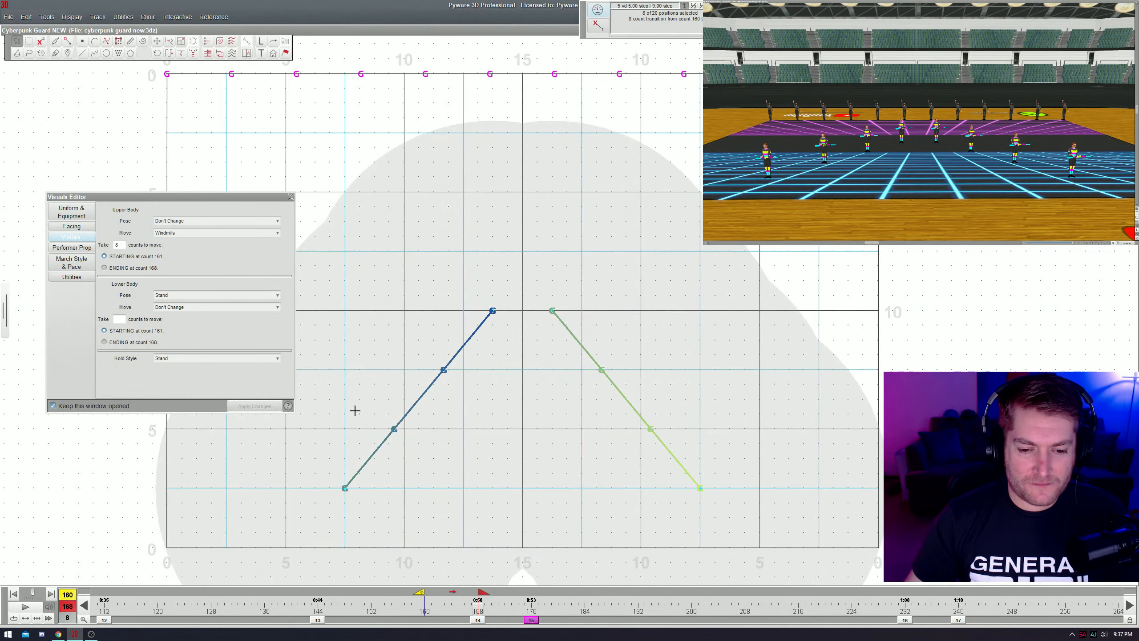
# - Change the wedge's upper-body move over counts 160 to 168 to Butterflies and preview how it follows the preceding spin
pyautogui.click(190, 233)
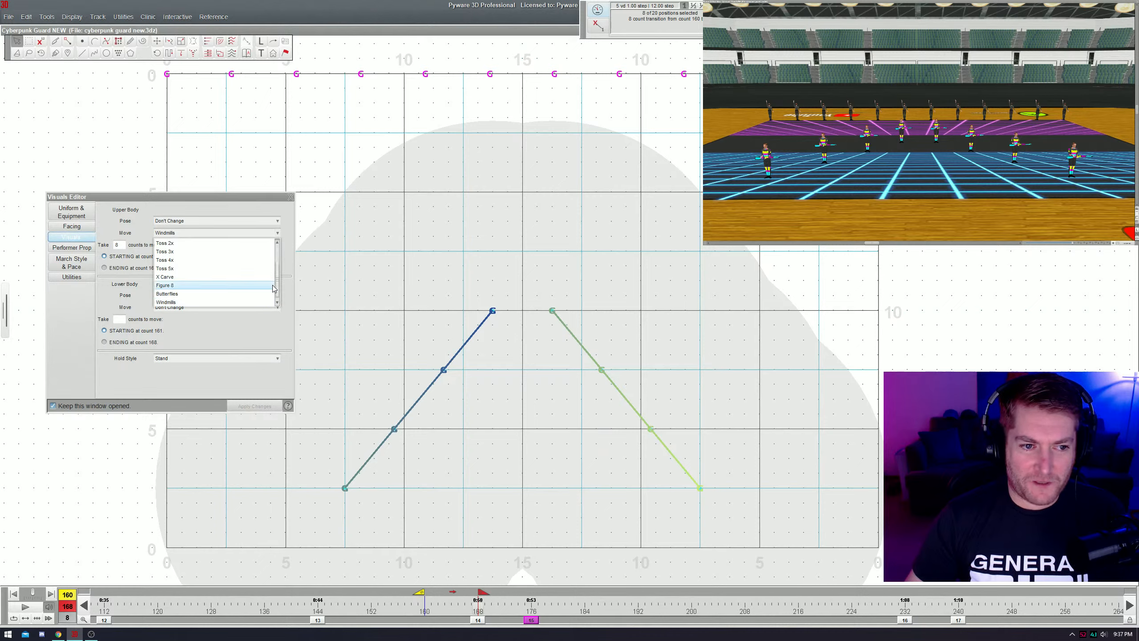
pyautogui.click(246, 278)
pyautogui.click(209, 232)
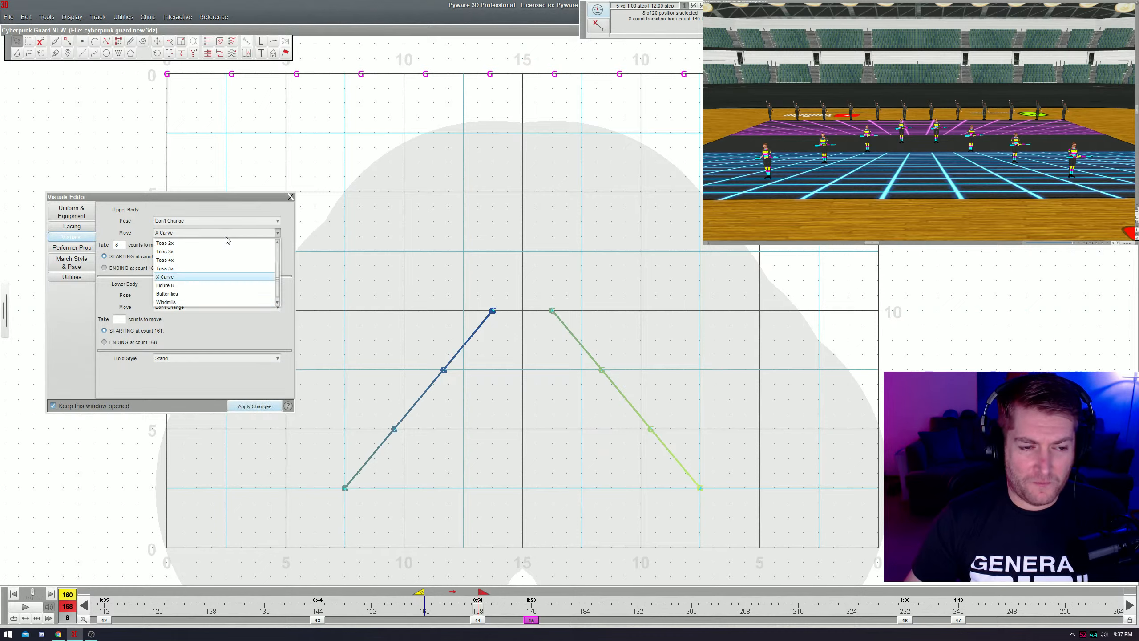
pyautogui.click(253, 295)
pyautogui.click(253, 406)
pyautogui.press('space')
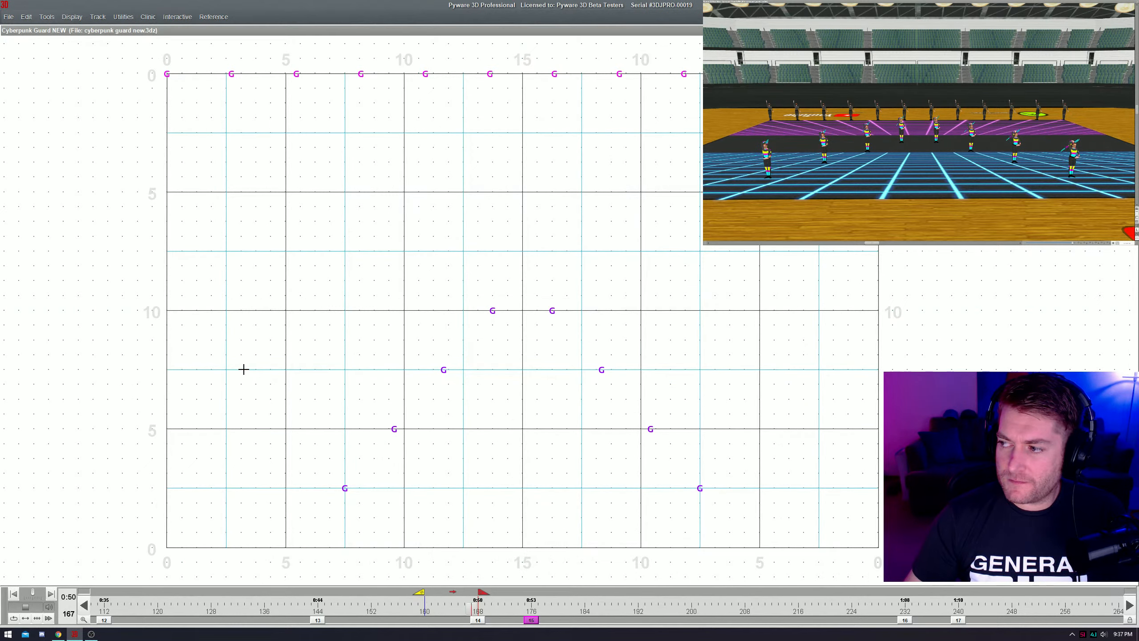
pyautogui.press('space')
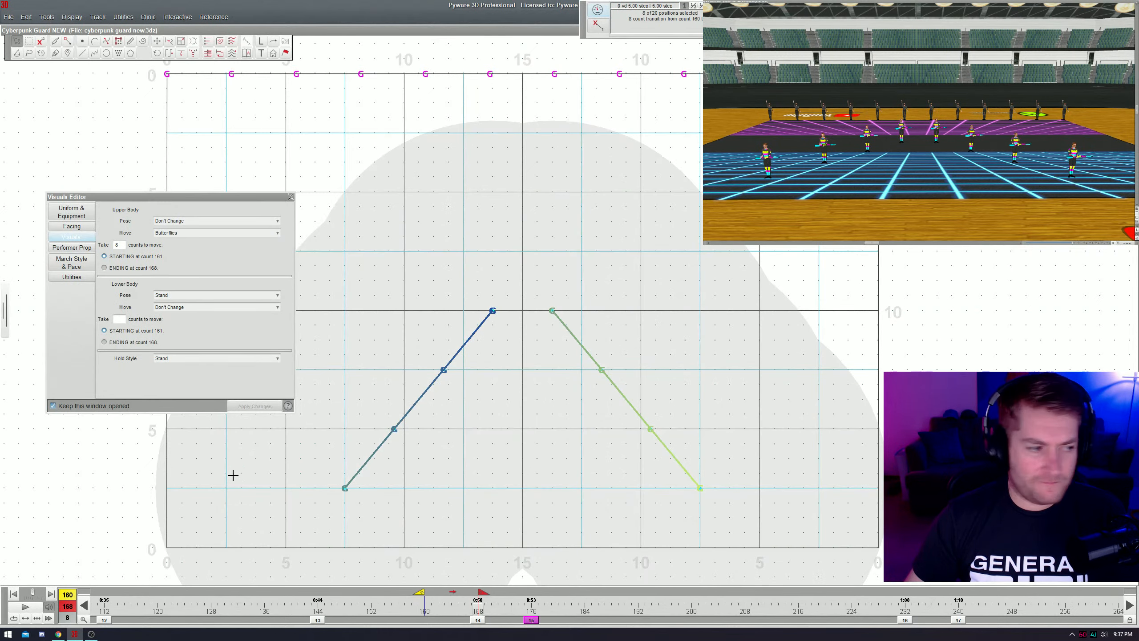
pyautogui.moveTo(422, 595); pyautogui.dragTo(400, 593)
pyautogui.press('space')
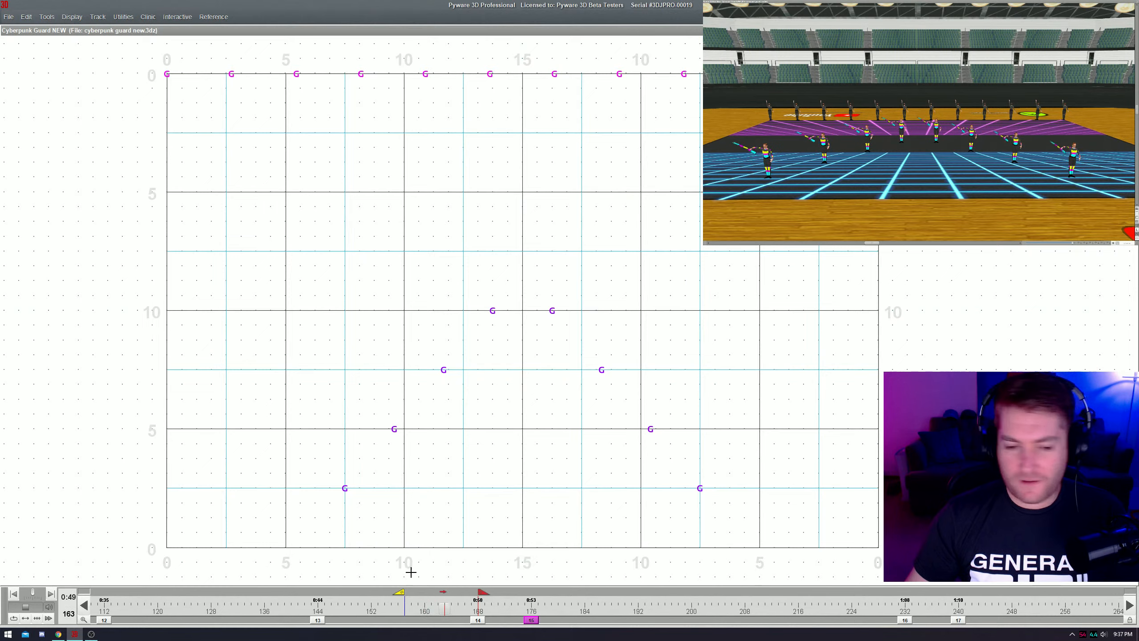
pyautogui.press('space')
pyautogui.moveTo(402, 593); pyautogui.dragTo(421, 595)
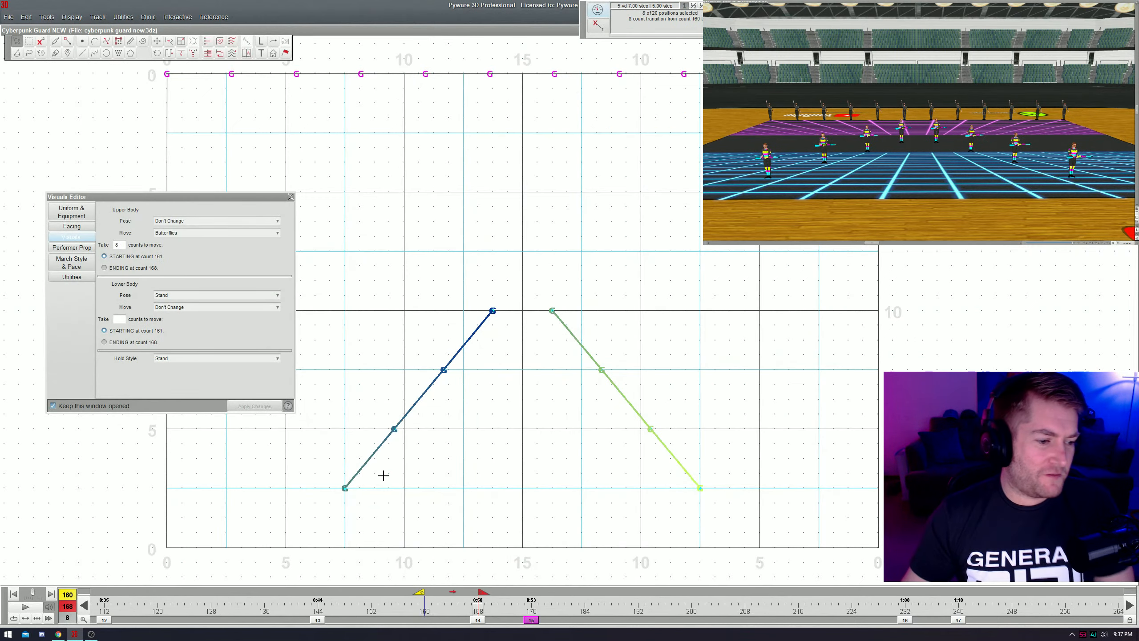
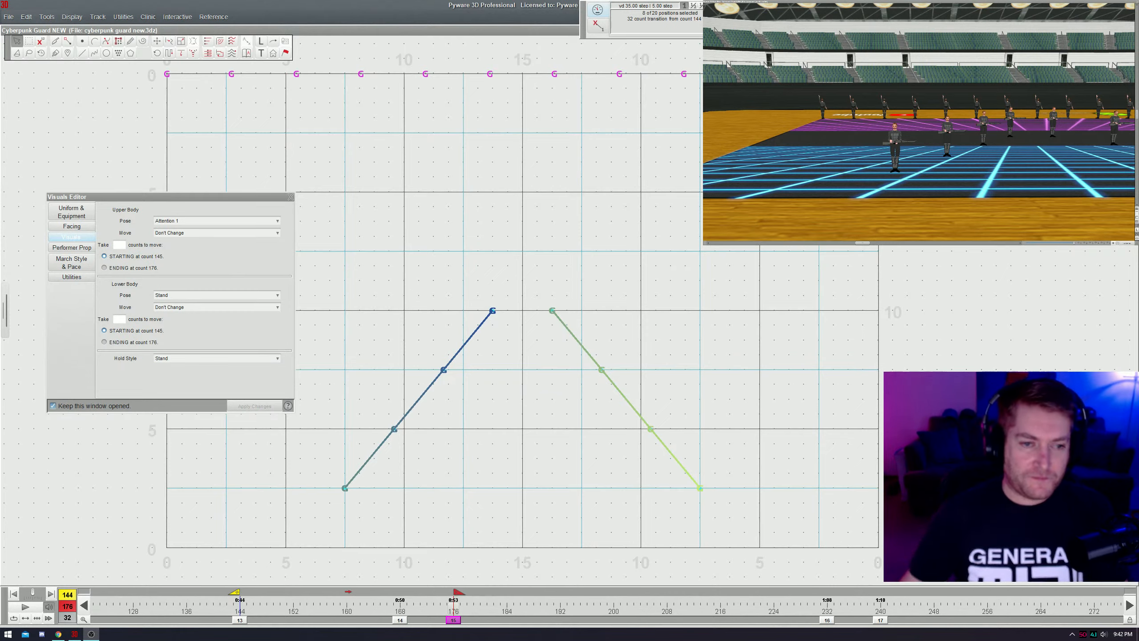
# - Reposition the Visuals Editor and play the wedge's animation over counts 144 to 176
pyautogui.moveTo(259, 197); pyautogui.dragTo(314, 164)
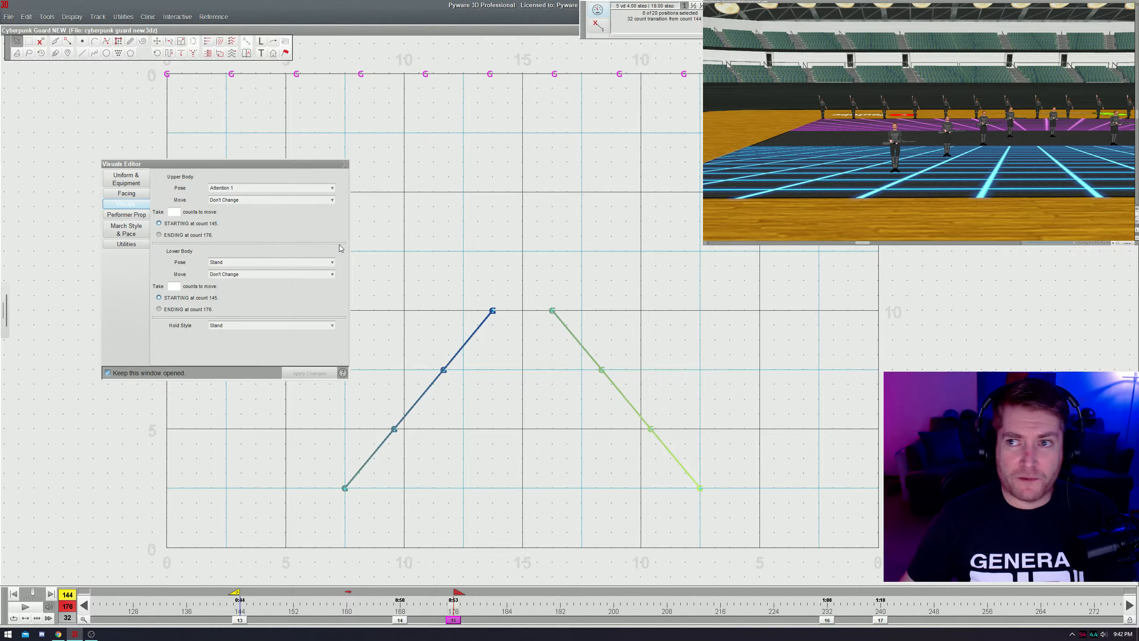
pyautogui.moveTo(255, 165)
pyautogui.mouseDown()
pyautogui.moveTo(205, 156)
pyautogui.moveTo(335, 154)
pyautogui.moveTo(270, 165)
pyautogui.mouseUp()
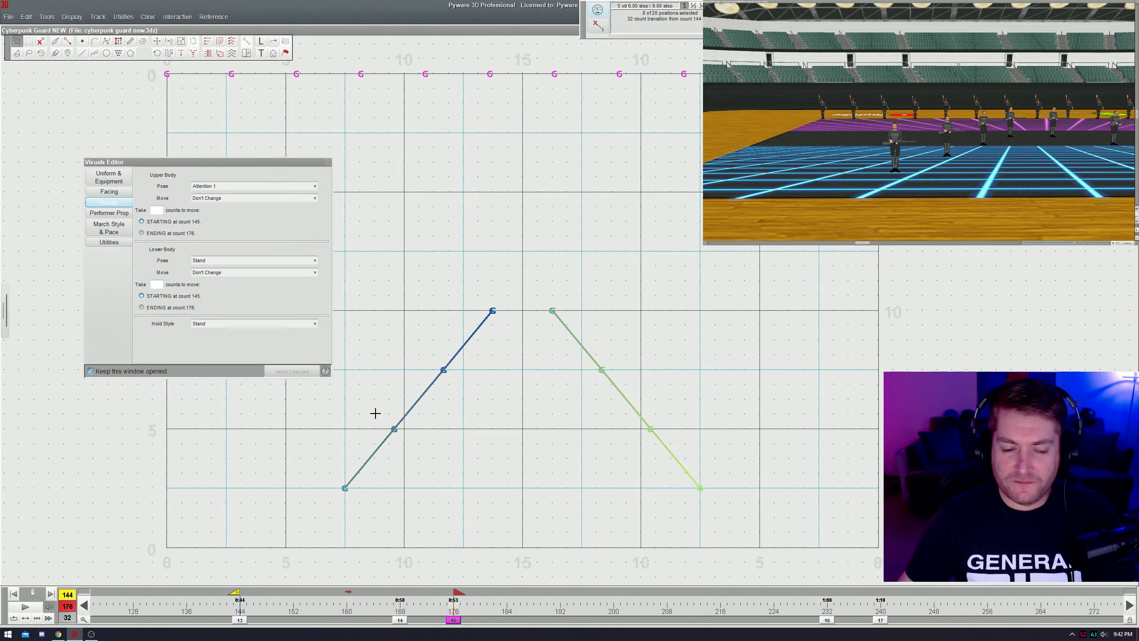
pyautogui.press('space')
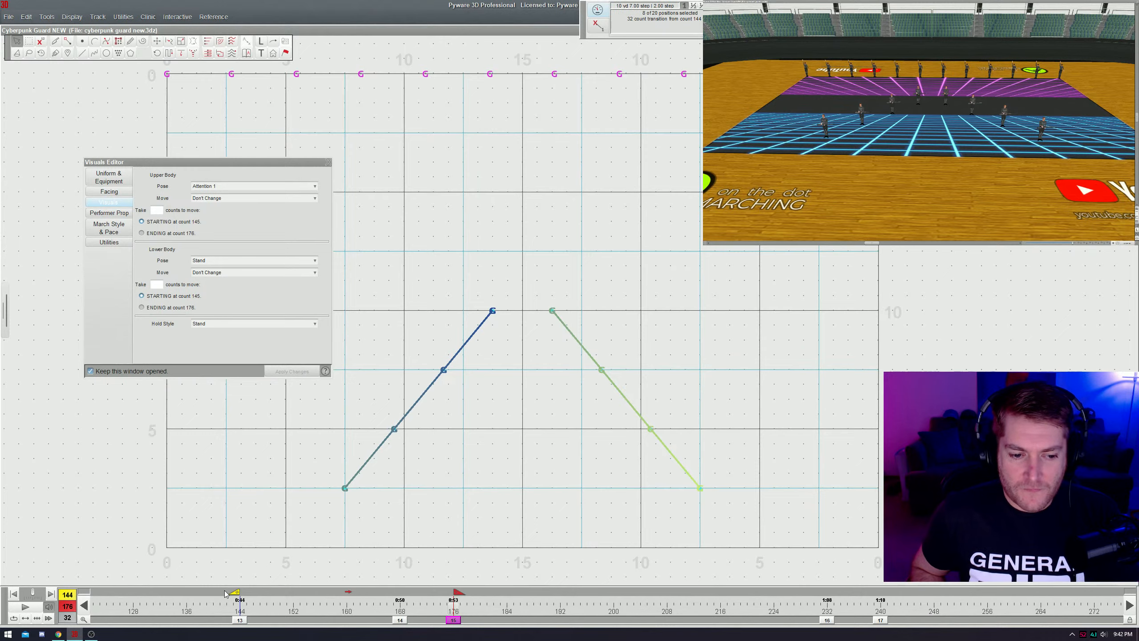
# - Give the eight wedge performers the Female Guard 2 uniform and Rifle 2 equipment from count 176, and preview the animation
pyautogui.moveTo(234, 593)
pyautogui.mouseDown()
pyautogui.moveTo(526, 618)
pyautogui.moveTo(501, 612)
pyautogui.mouseUp()
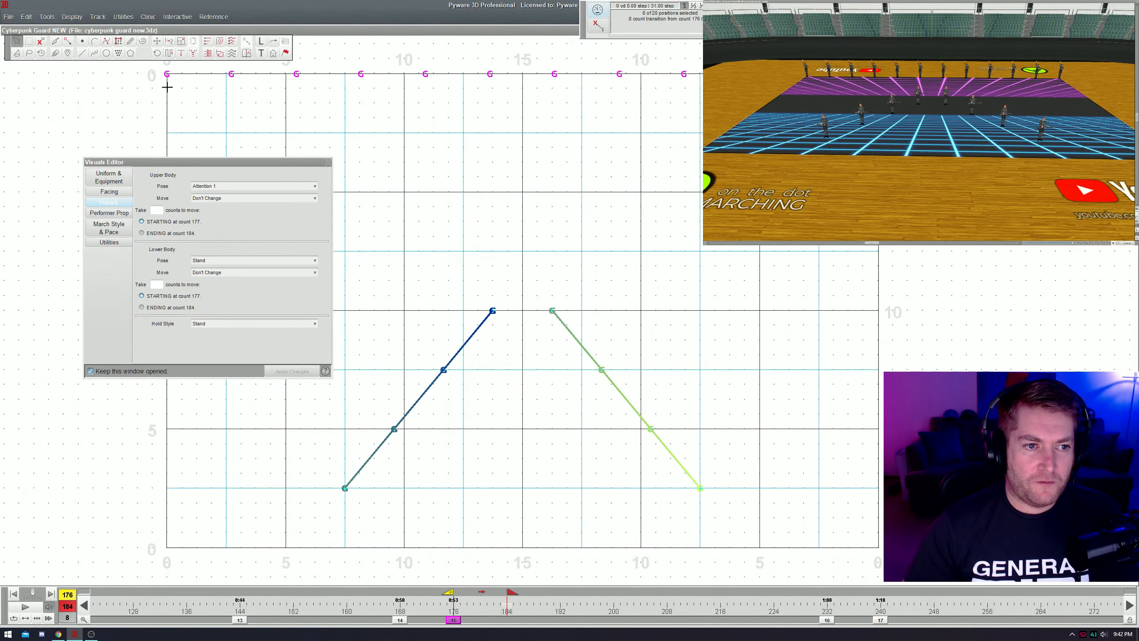
pyautogui.click(124, 181)
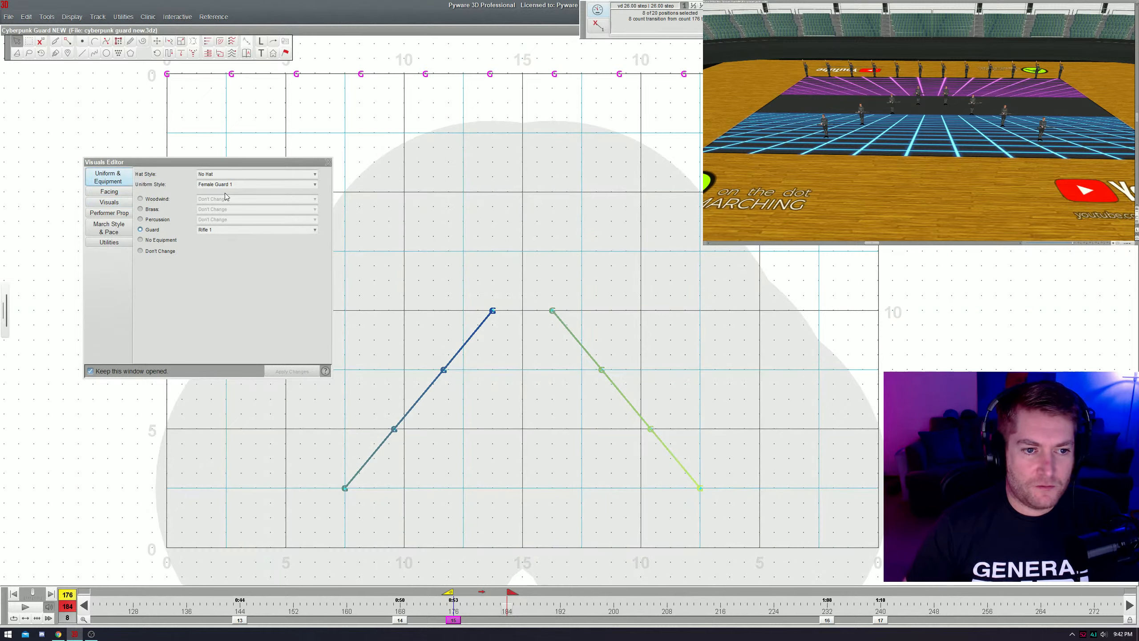
pyautogui.click(231, 230)
pyautogui.click(251, 296)
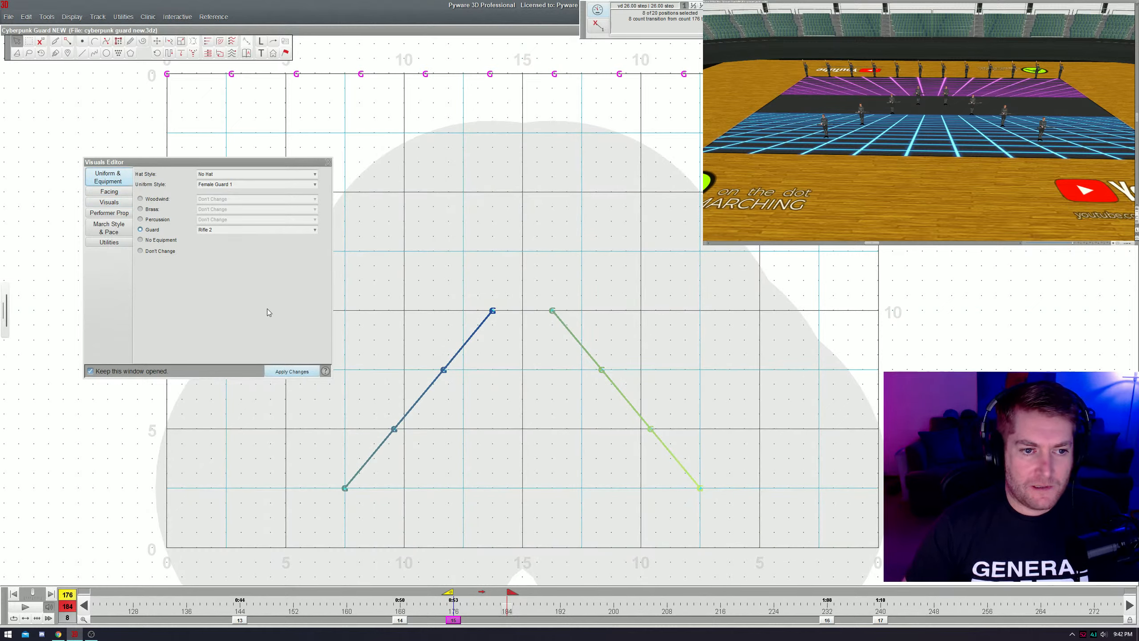
pyautogui.click(243, 184)
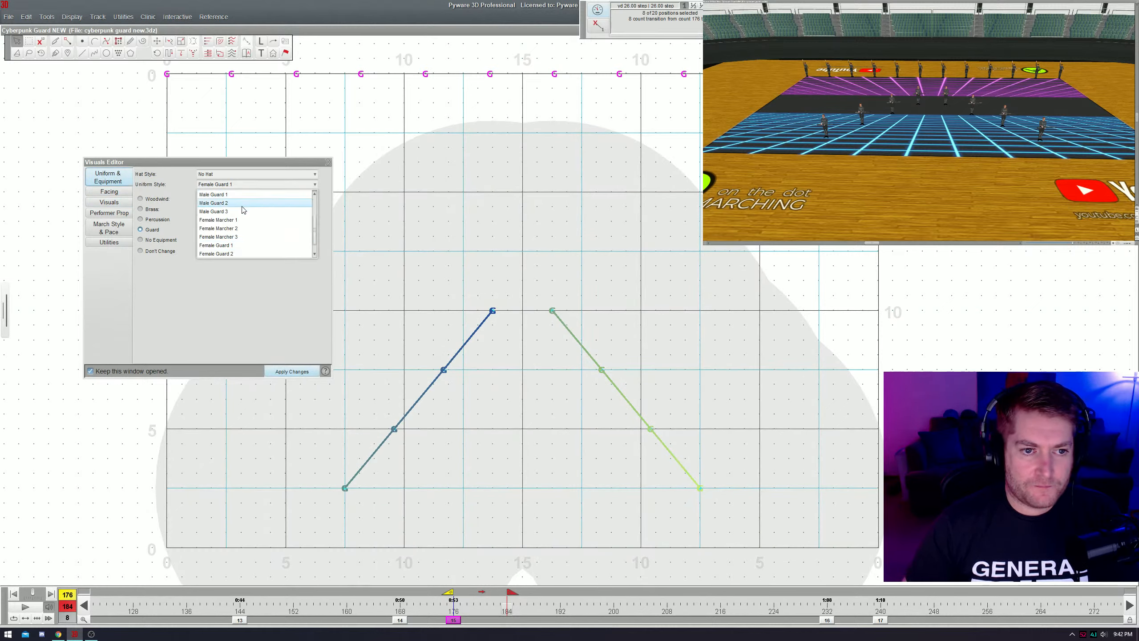
pyautogui.click(251, 256)
pyautogui.click(292, 371)
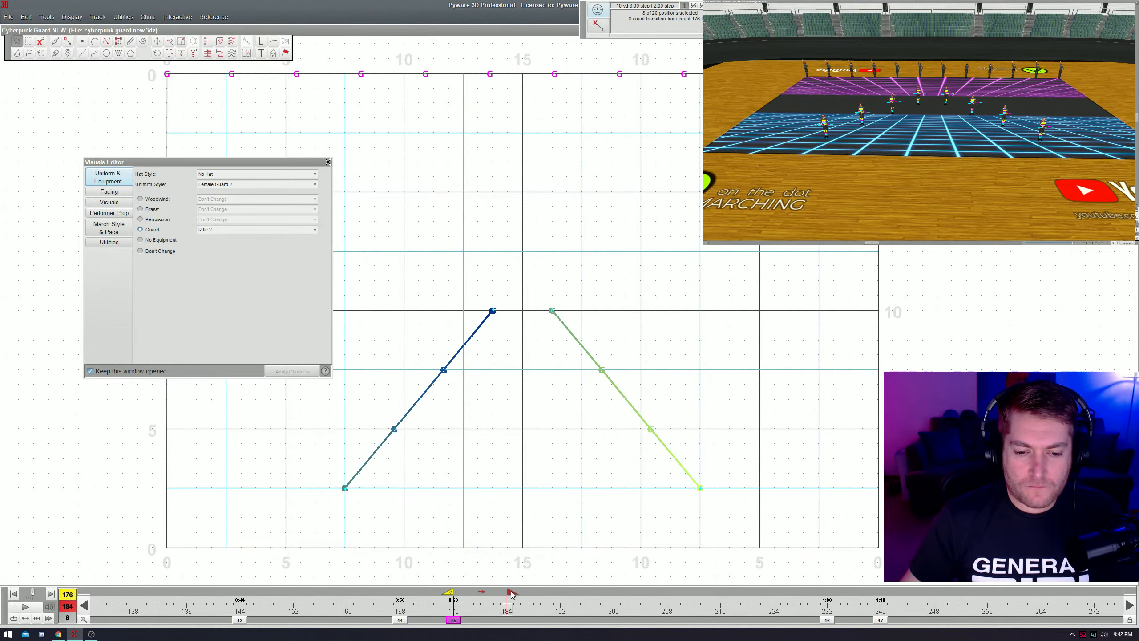
pyautogui.moveTo(513, 594); pyautogui.dragTo(537, 593)
pyautogui.press('space')
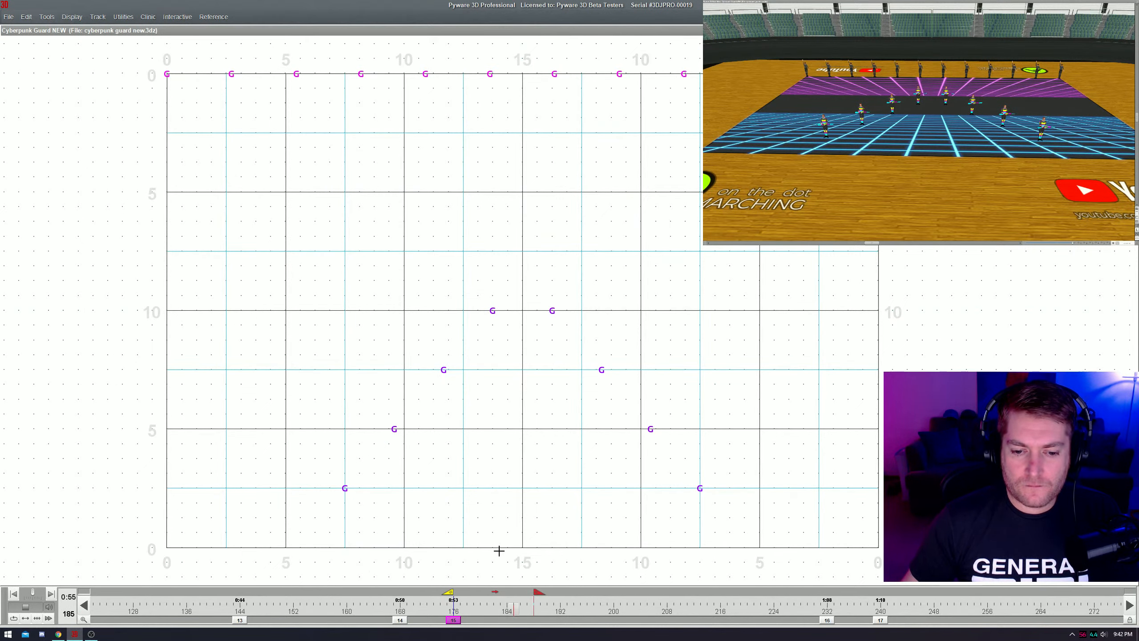
pyautogui.press('space')
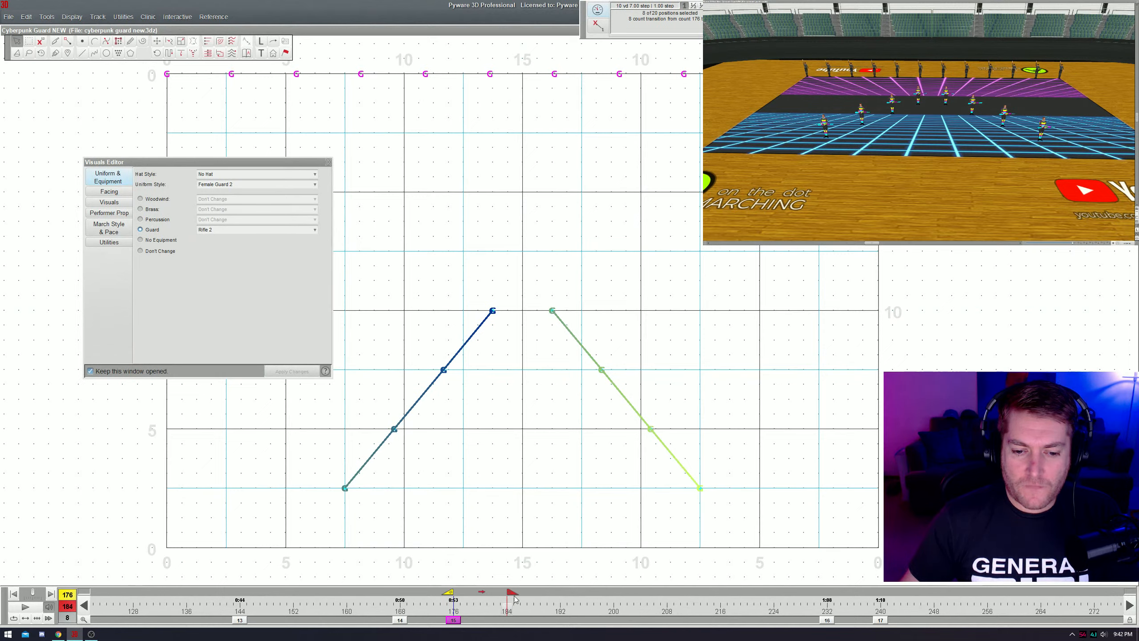
# - Give the eight wedge performers an upper-body Toss 5x move that takes 8 counts starting at count 177
pyautogui.click(127, 203)
pyautogui.click(220, 198)
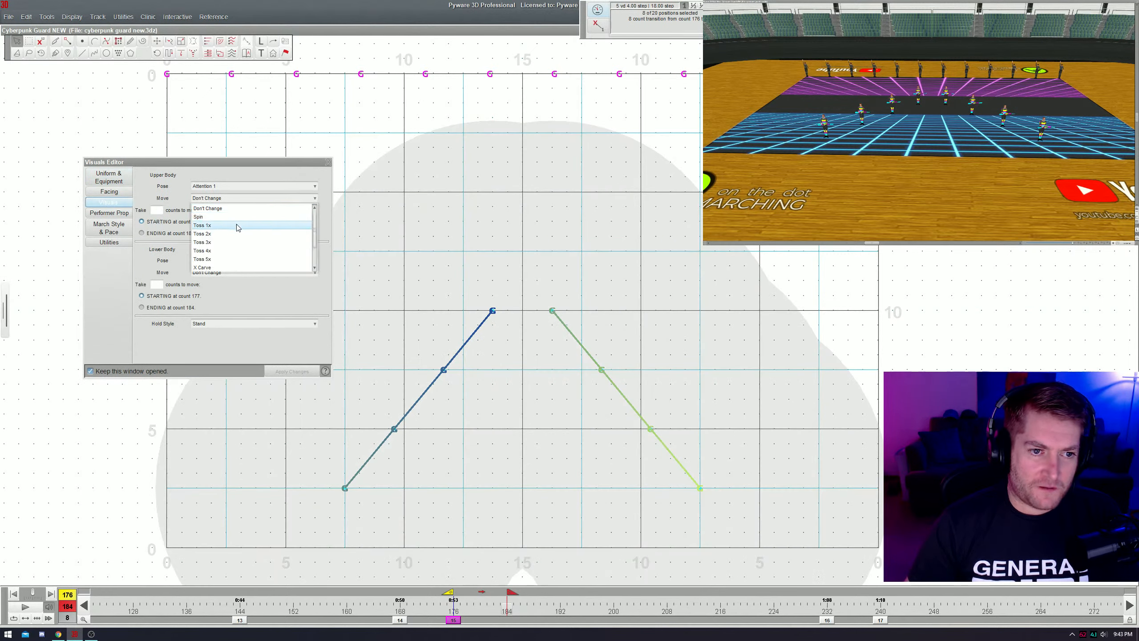
pyautogui.click(205, 233)
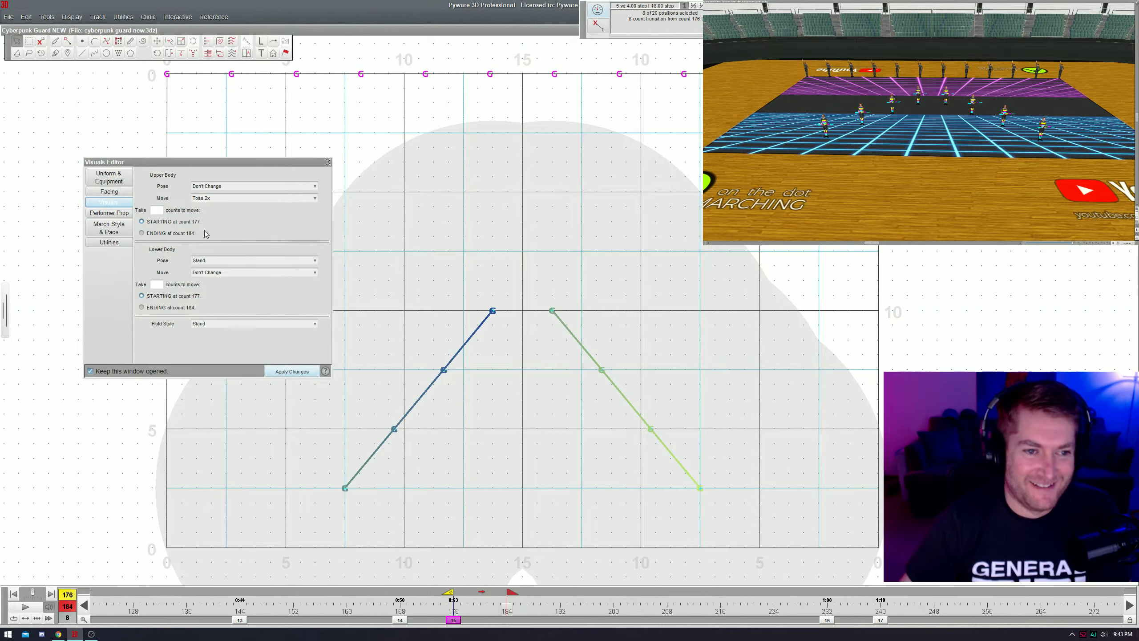
pyautogui.click(262, 199)
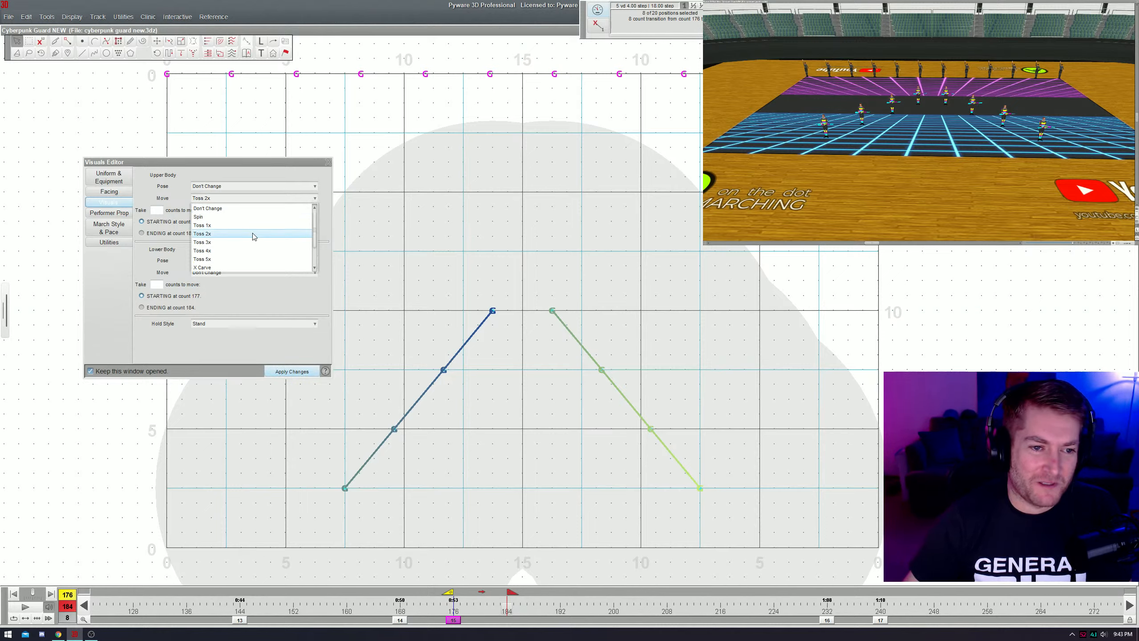
pyautogui.click(239, 260)
pyautogui.click(158, 212)
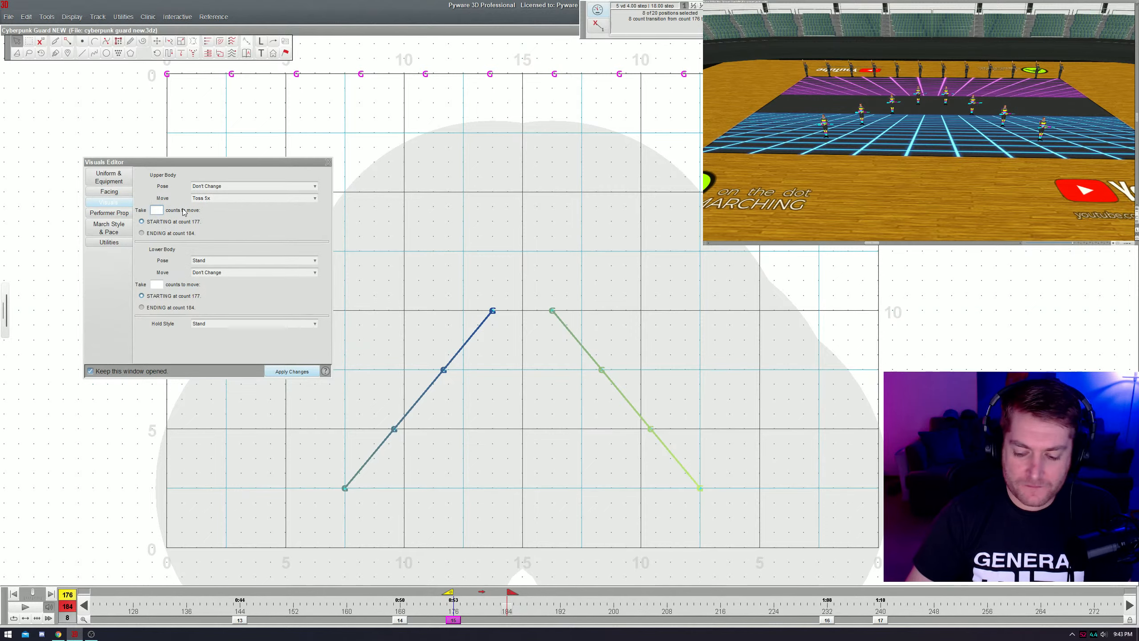
pyautogui.write('8')
pyautogui.press('Return')
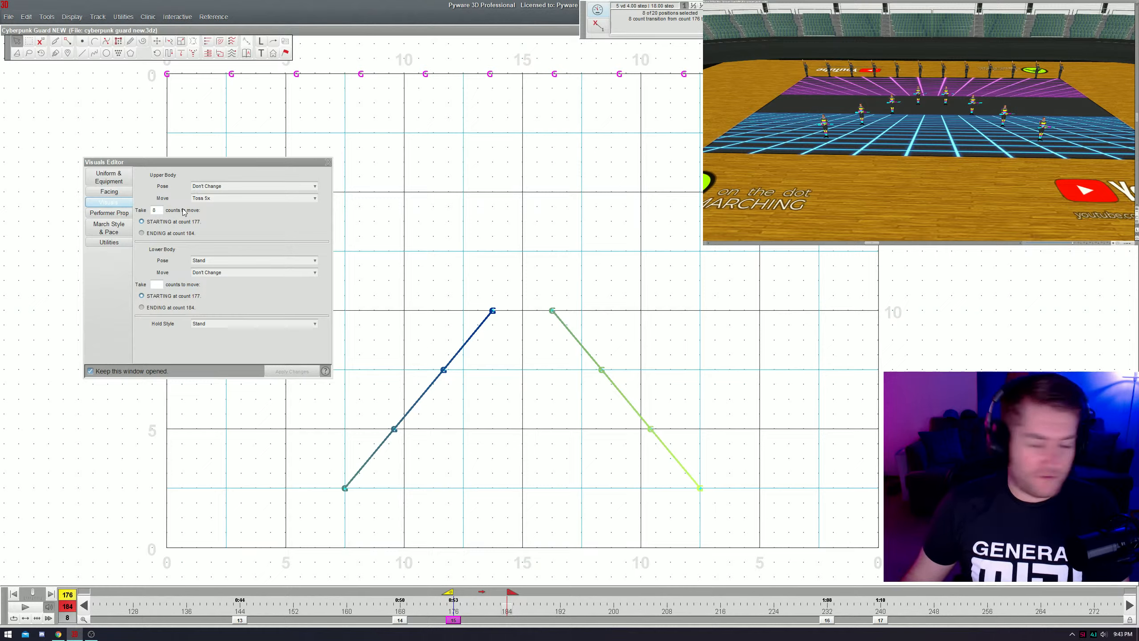
# - Reframe the 3D view closer to the wedge and play the rifle toss over counts 176 to 184
pyautogui.scroll(3, 851, 134)
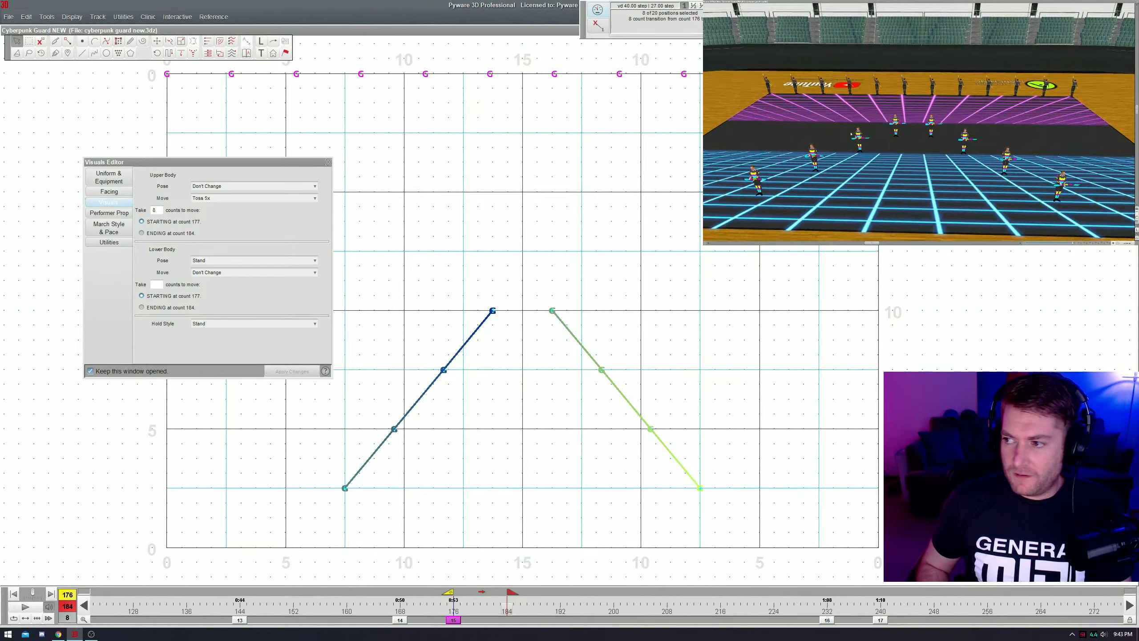
pyautogui.scroll(3, 851, 134)
pyautogui.moveTo(851, 134)
pyautogui.mouseDown()
pyautogui.moveTo(838, 153)
pyautogui.moveTo(848, 150)
pyautogui.mouseUp()
pyautogui.scroll(-3, 847, 151)
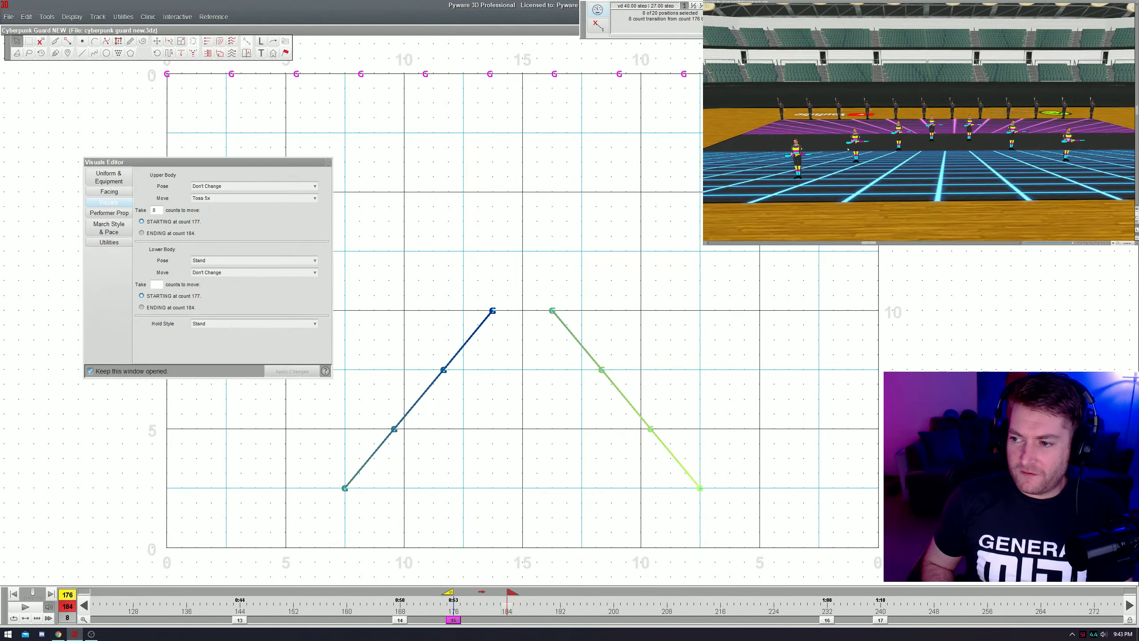
pyautogui.scroll(1, 847, 151)
pyautogui.press('space')
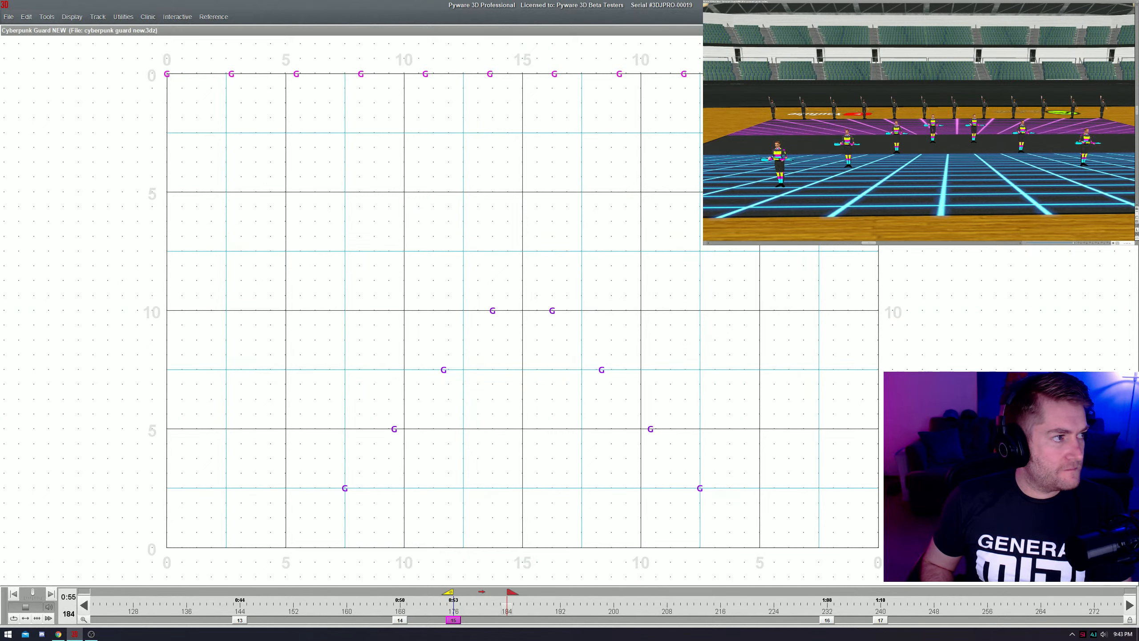
pyautogui.press('space')
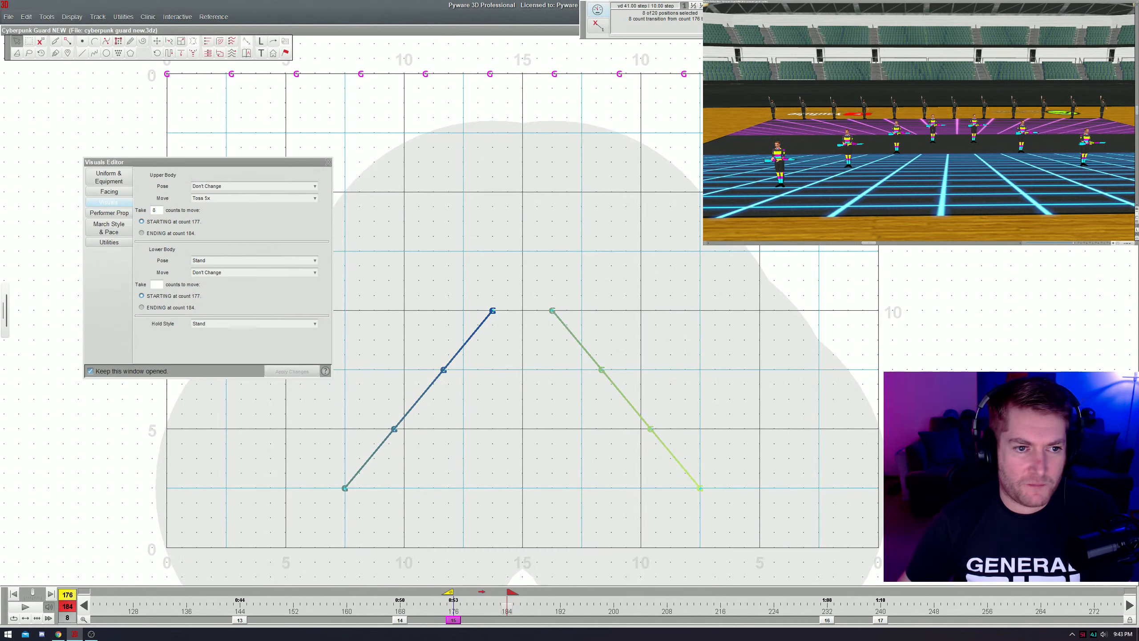
pyautogui.press('space')
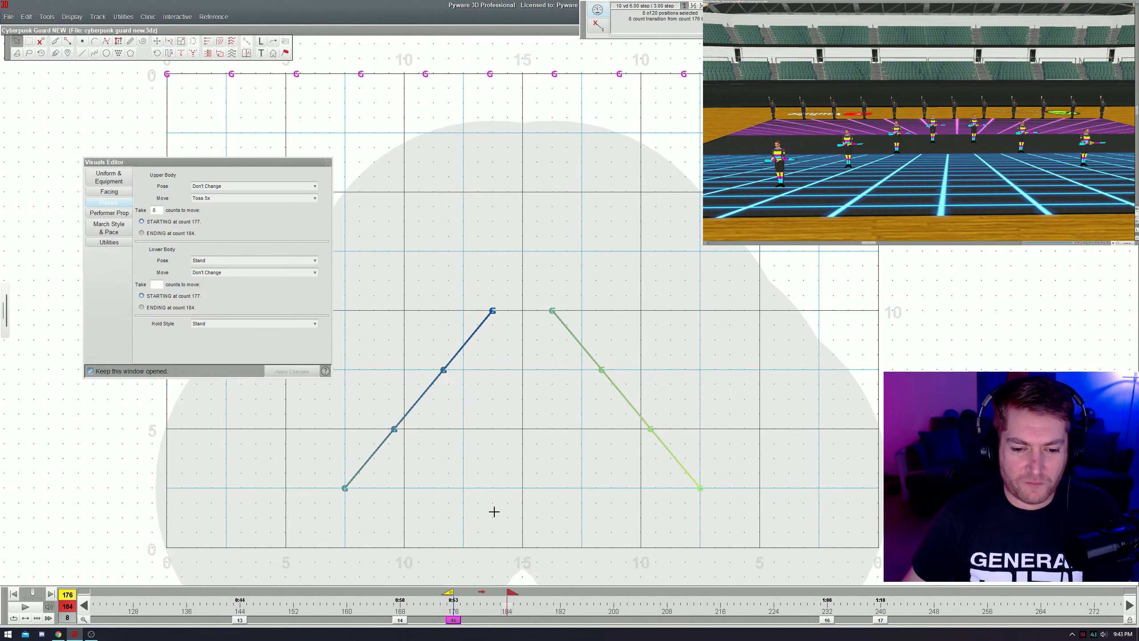
# - Add a page tab at count 184 and play the animation over counts 112 to 144
pyautogui.click(508, 621)
pyautogui.moveTo(488, 608); pyautogui.dragTo(570, 608)
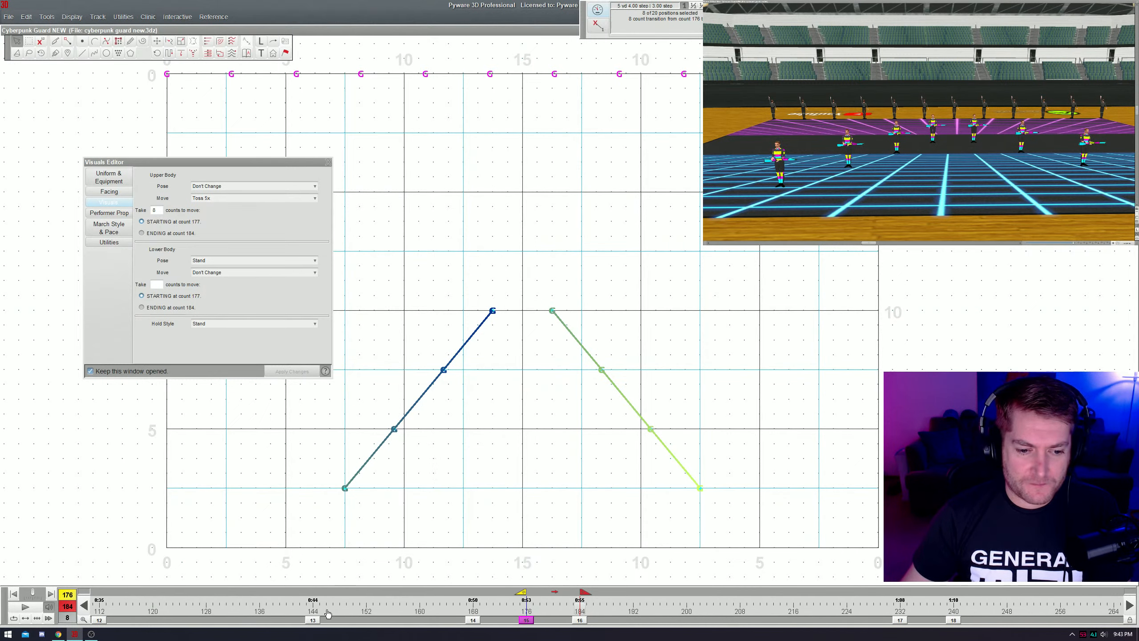
pyautogui.moveTo(331, 608); pyautogui.dragTo(469, 610)
pyautogui.click(468, 620)
pyautogui.press('space')
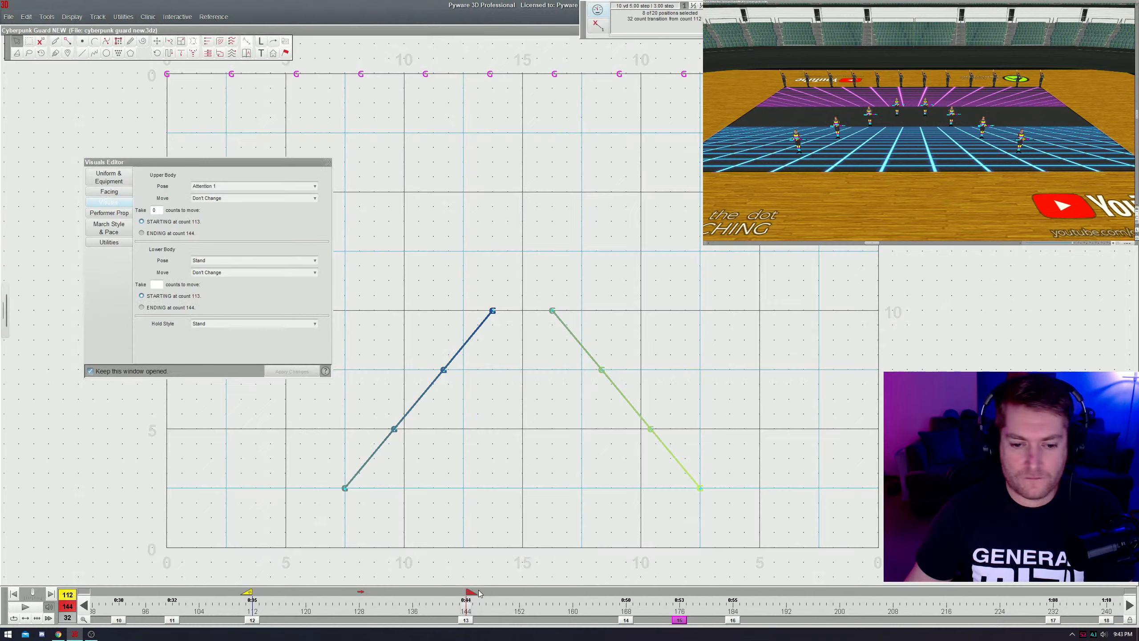
# - Play the animation over counts 100 to 112, and replay it from count 80 to 112
pyautogui.moveTo(298, 609); pyautogui.dragTo(383, 612)
pyautogui.click(338, 620)
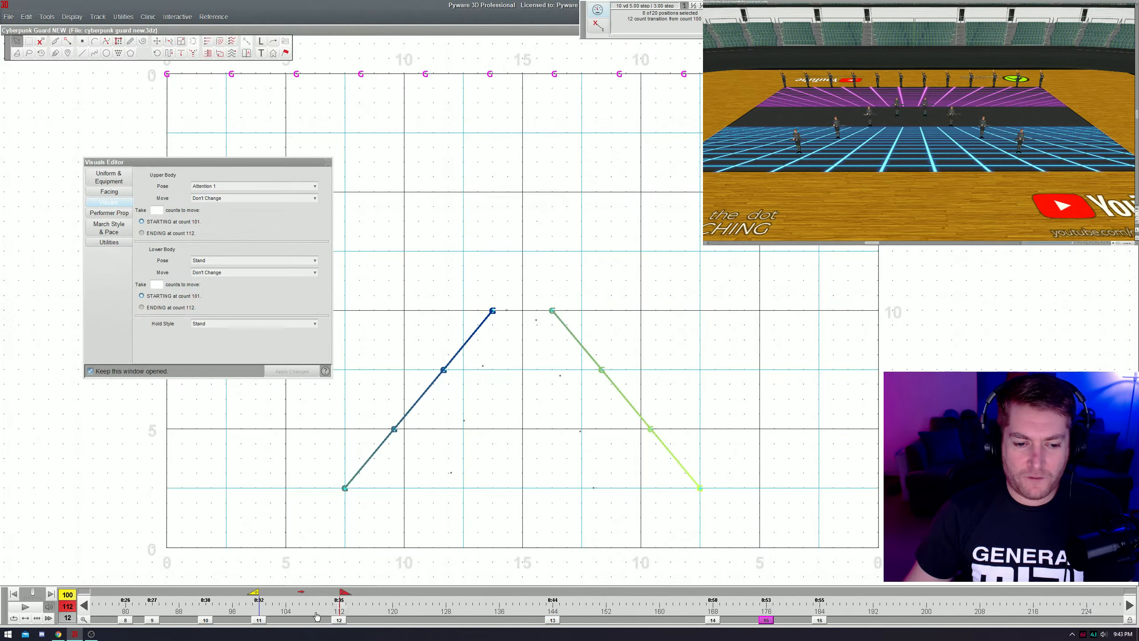
pyautogui.press('space')
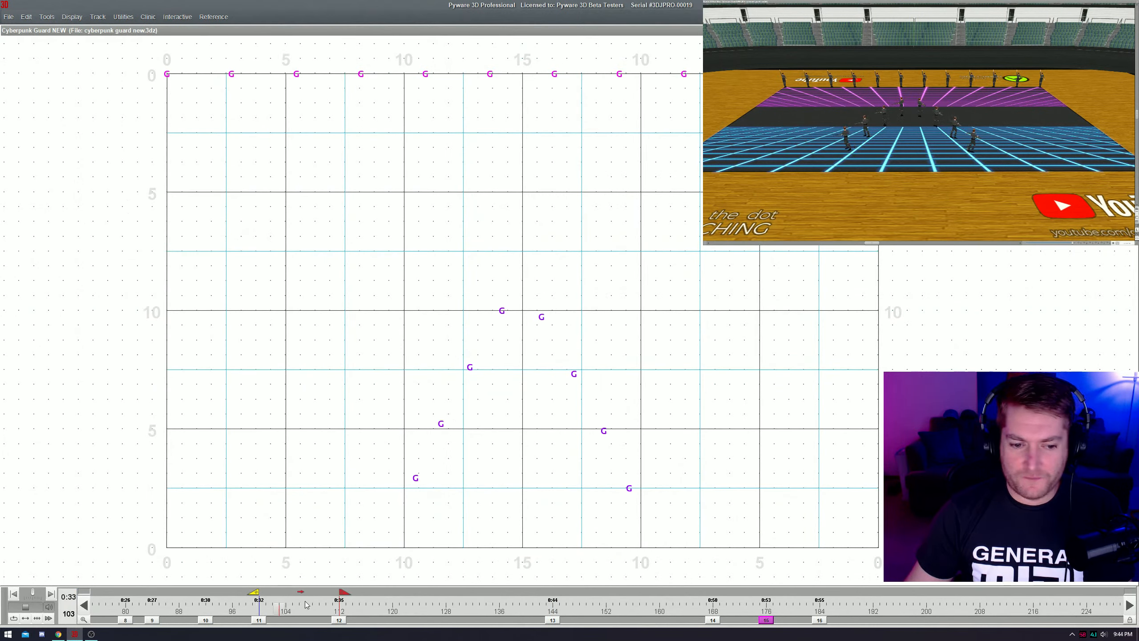
pyautogui.moveTo(253, 593); pyautogui.dragTo(139, 594)
pyautogui.press('space')
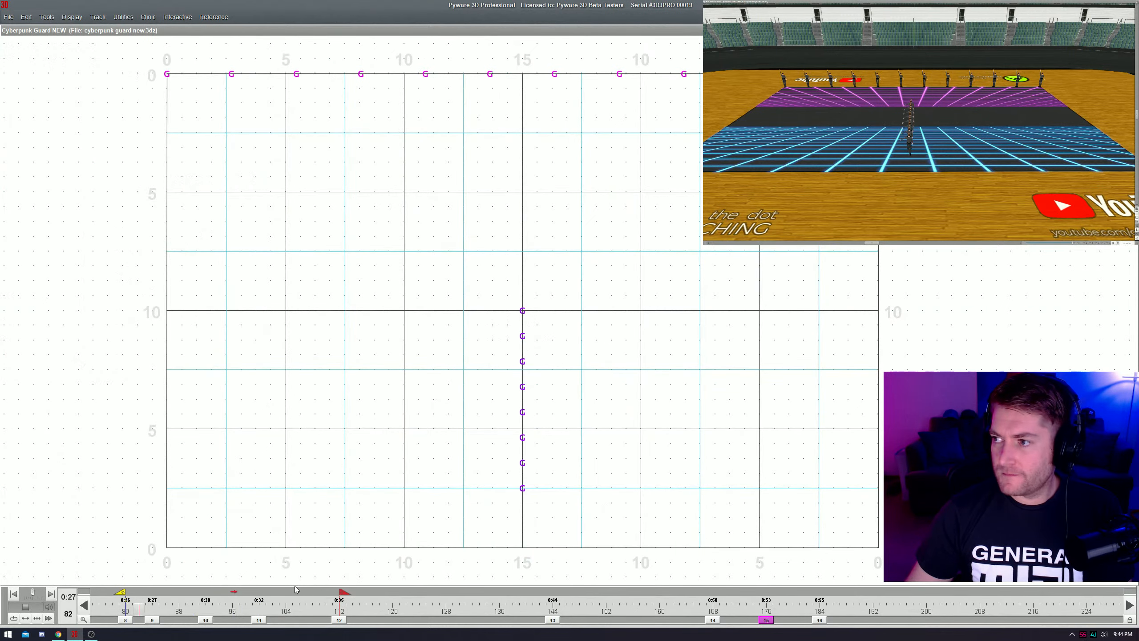
# - Play the animation over counts 72 to 80 and go to the page covering counts 80 to 84
pyautogui.press('space')
pyautogui.moveTo(295, 609); pyautogui.dragTo(470, 609)
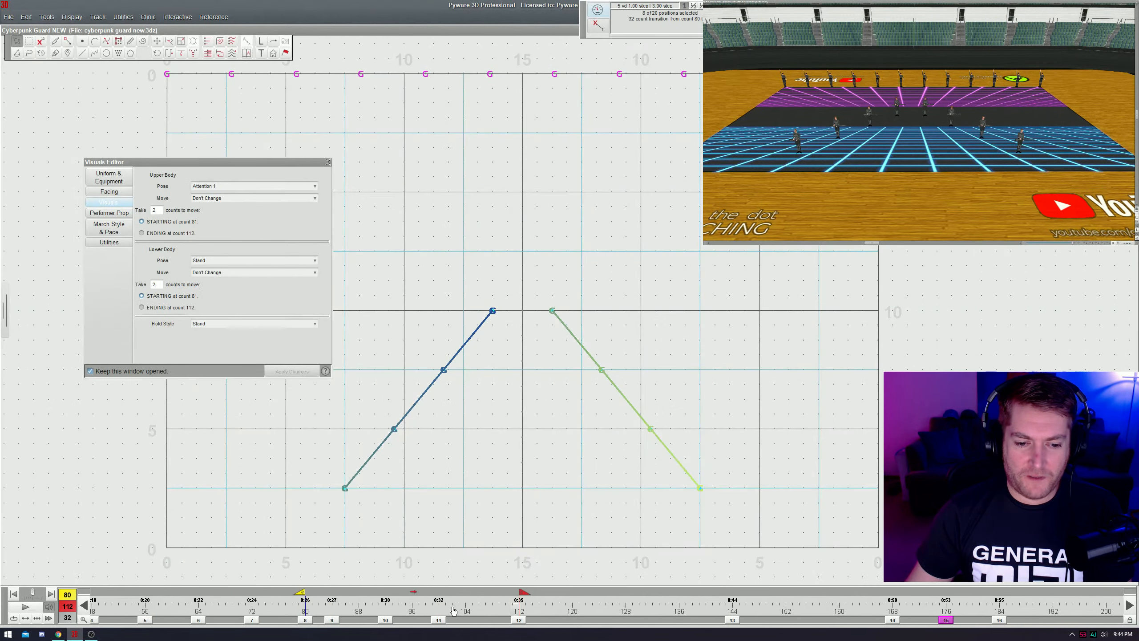
pyautogui.moveTo(301, 593); pyautogui.dragTo(233, 592)
pyautogui.press('space')
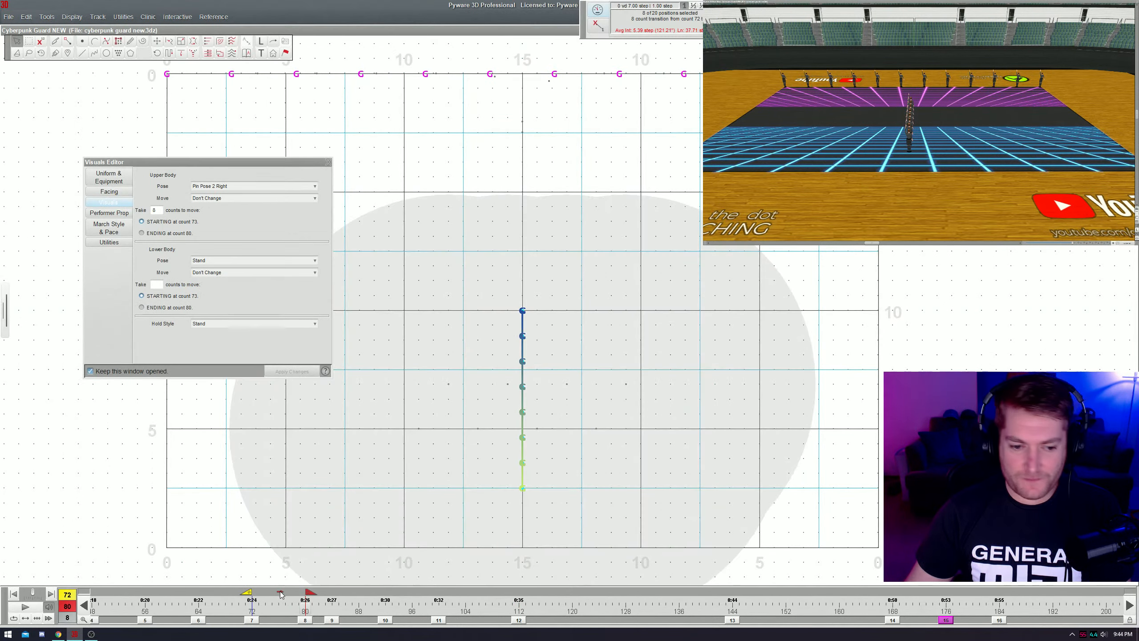
pyautogui.click(332, 620)
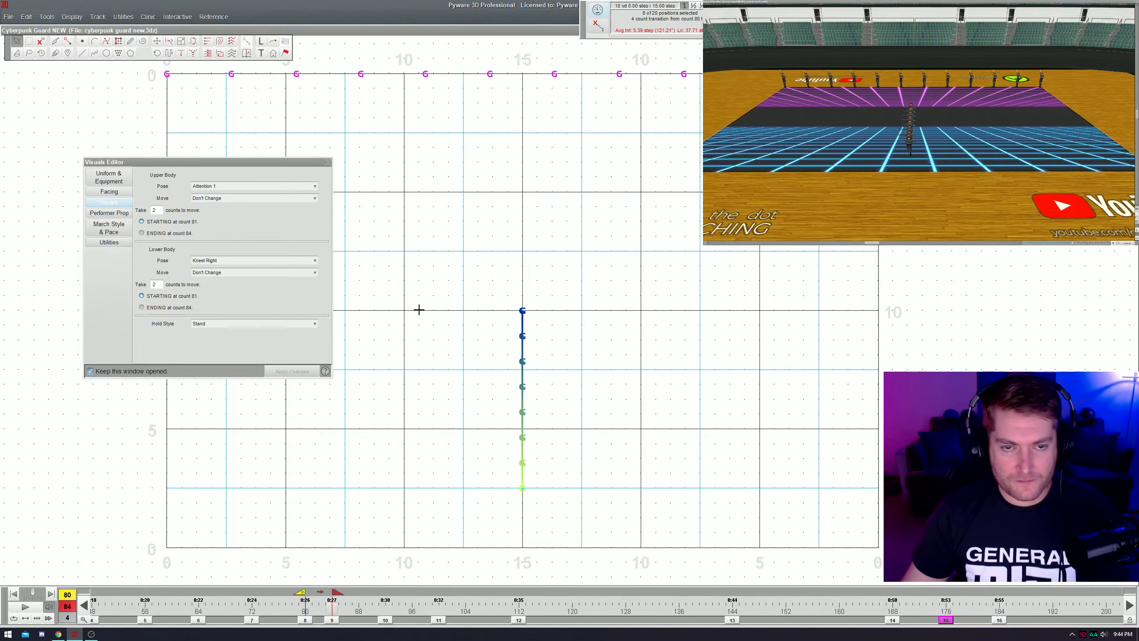
# - Clear the selection and lasso the back row's first performer, at the grid's 0 mark, for counts 80 to 84
pyautogui.moveTo(469, 99); pyautogui.dragTo(524, 64)
pyautogui.click(479, 164)
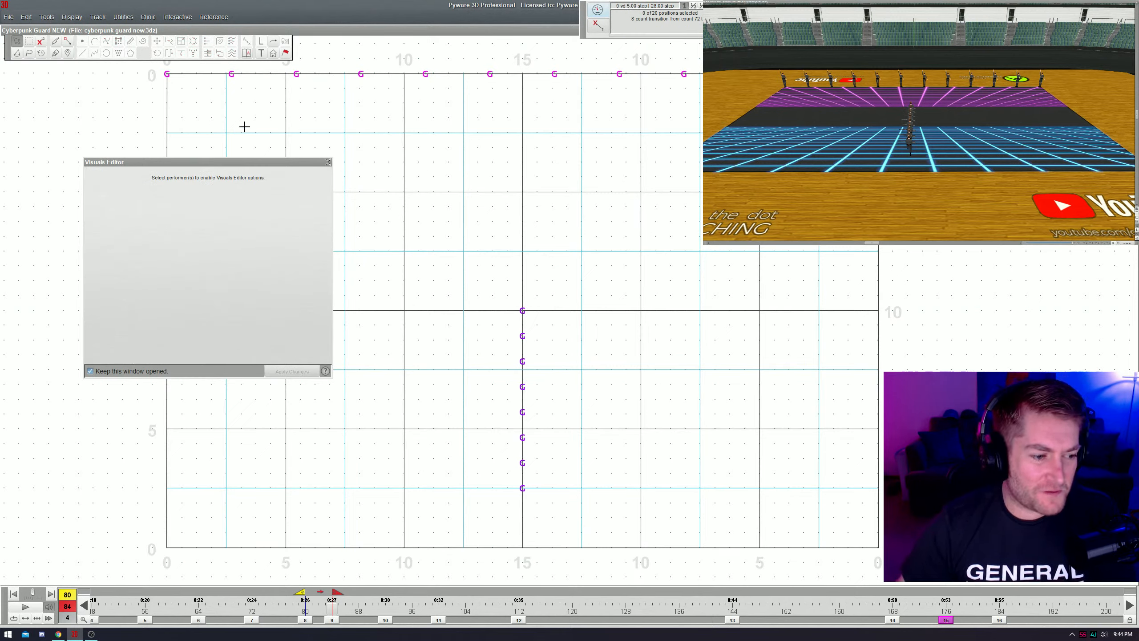
pyautogui.moveTo(153, 89)
pyautogui.mouseDown()
pyautogui.moveTo(181, 64)
pyautogui.moveTo(172, 93)
pyautogui.mouseUp()
pyautogui.press('l')
pyautogui.click(171, 75)
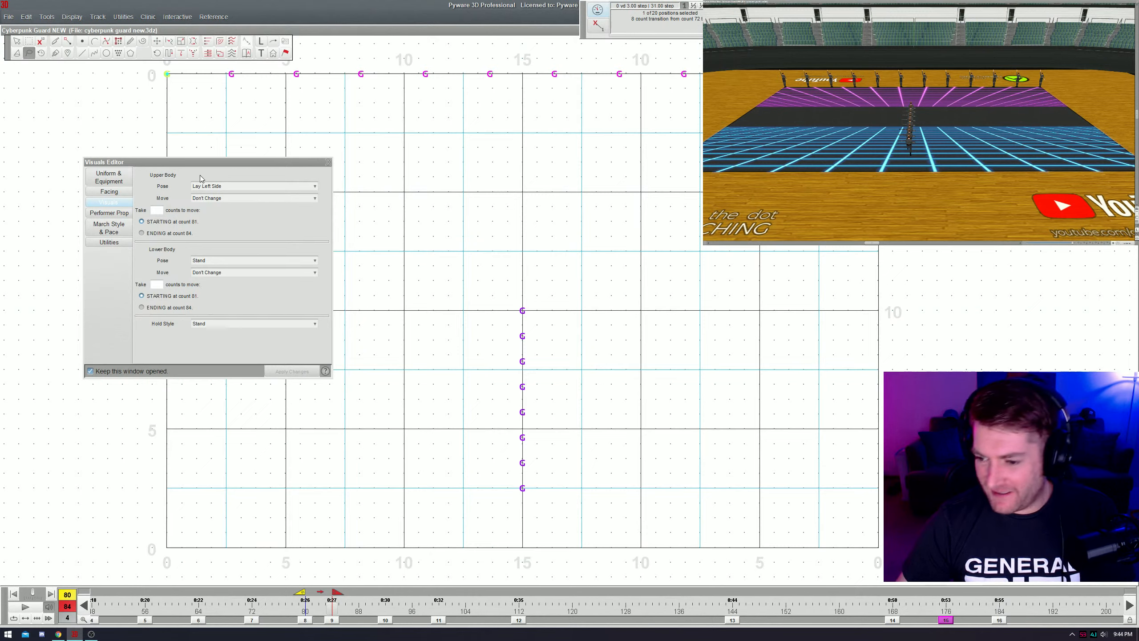
pyautogui.moveTo(225, 162); pyautogui.dragTo(166, 197)
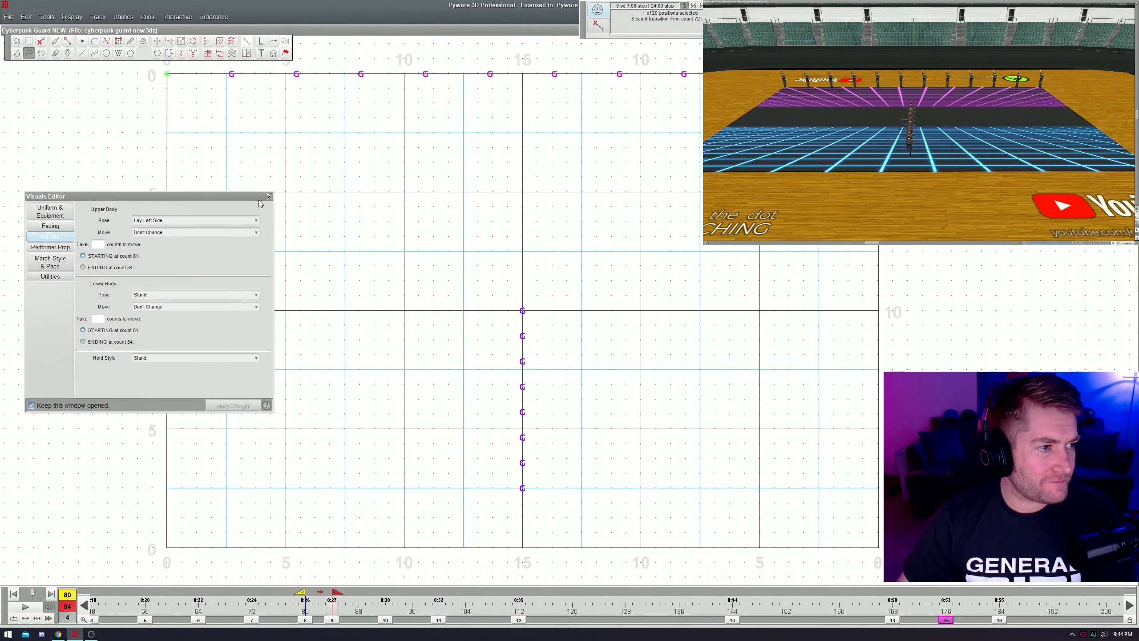
pyautogui.moveTo(203, 195); pyautogui.dragTo(216, 235)
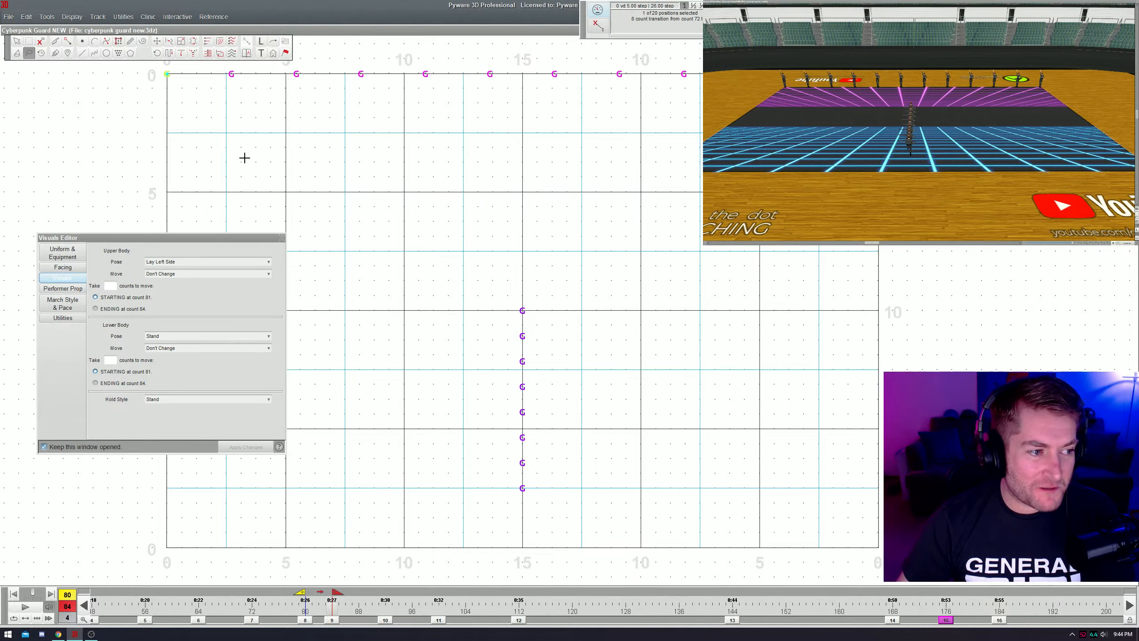
pyautogui.moveTo(226, 232); pyautogui.dragTo(217, 250)
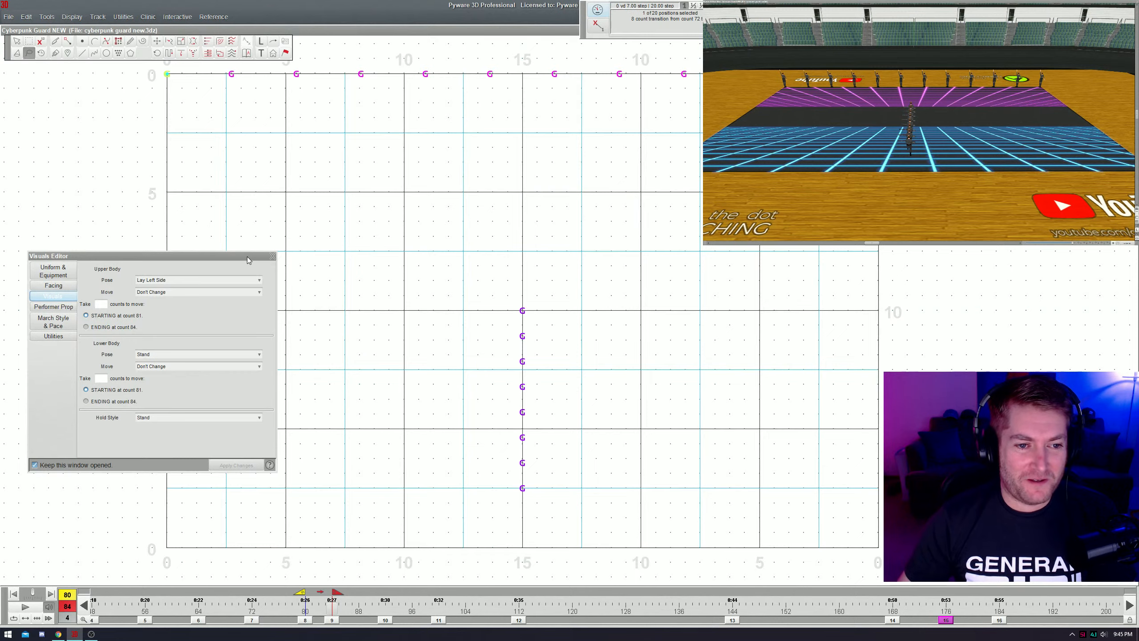
pyautogui.moveTo(247, 256); pyautogui.dragTo(253, 278)
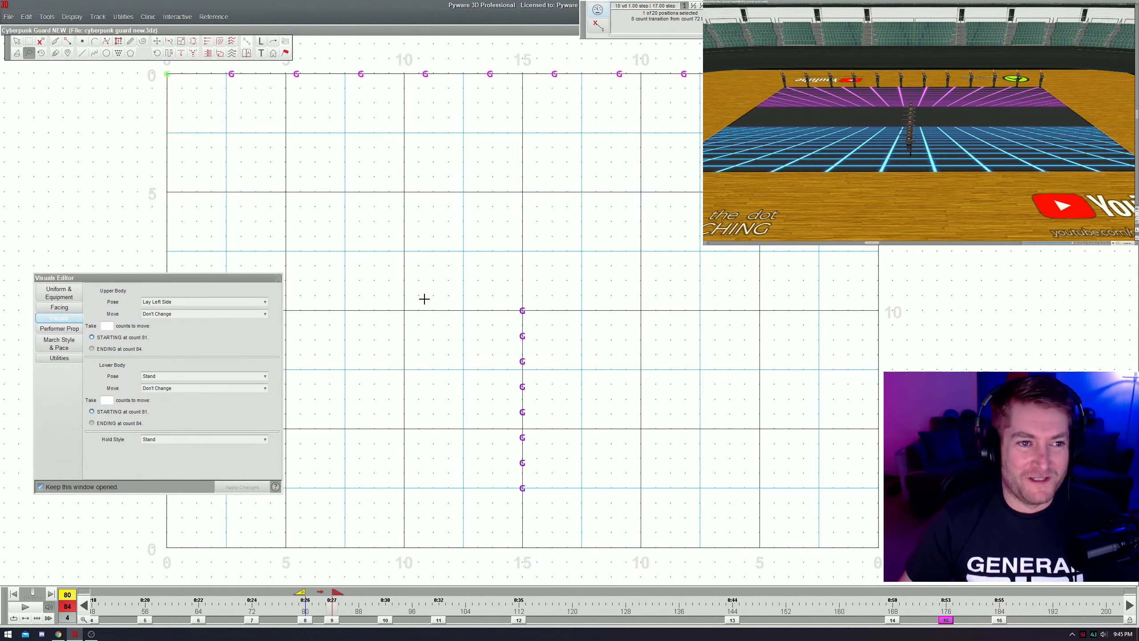
pyautogui.moveTo(265, 278); pyautogui.dragTo(237, 339)
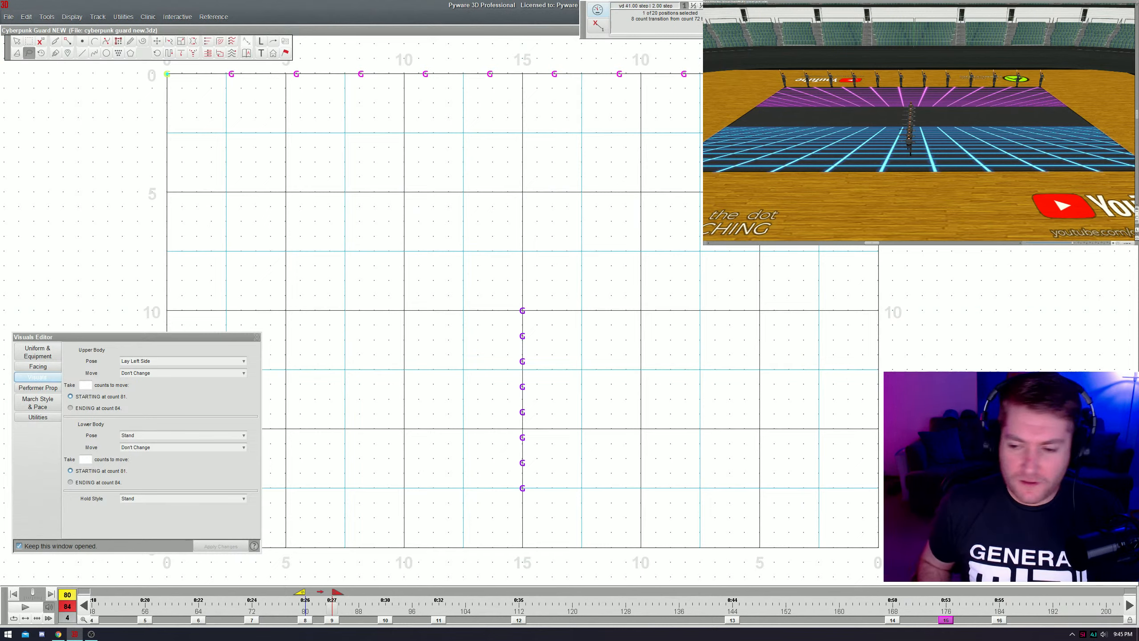
# - Search Windows for Carnac and launch it to display keystrokes on screen
pyautogui.click(1072, 634)
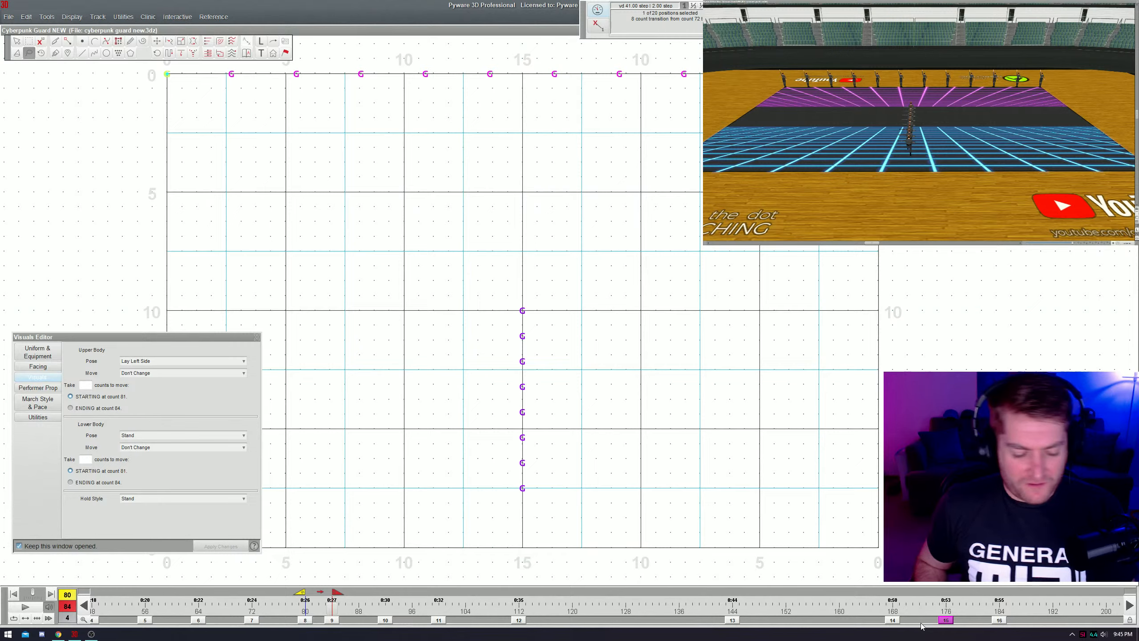
pyautogui.press('super')
pyautogui.write('carnac')
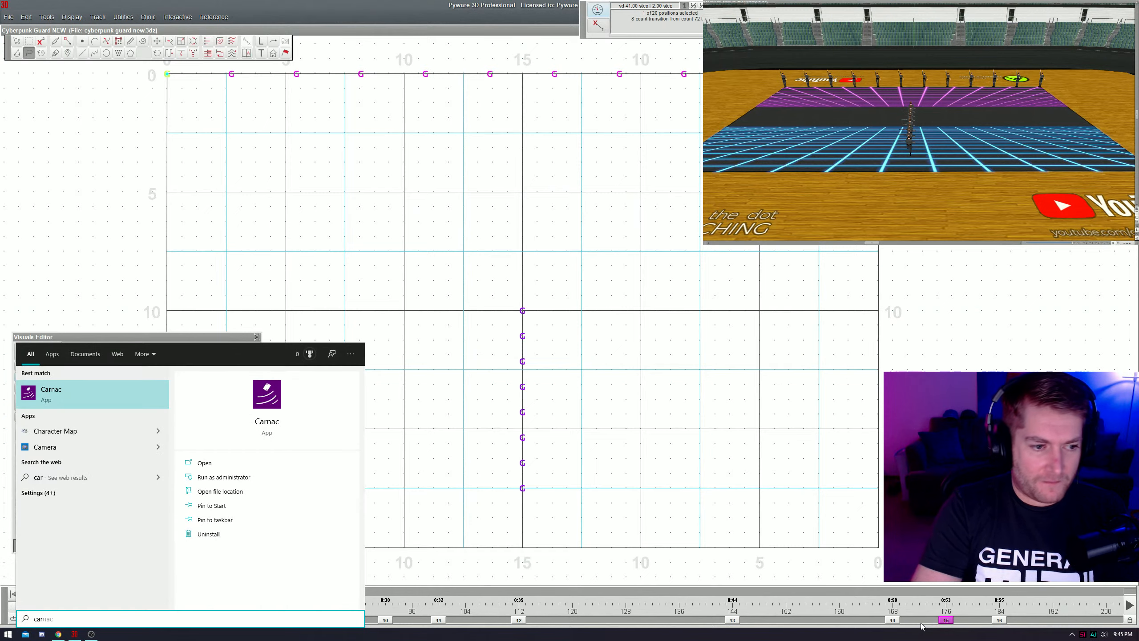
pyautogui.press('Return')
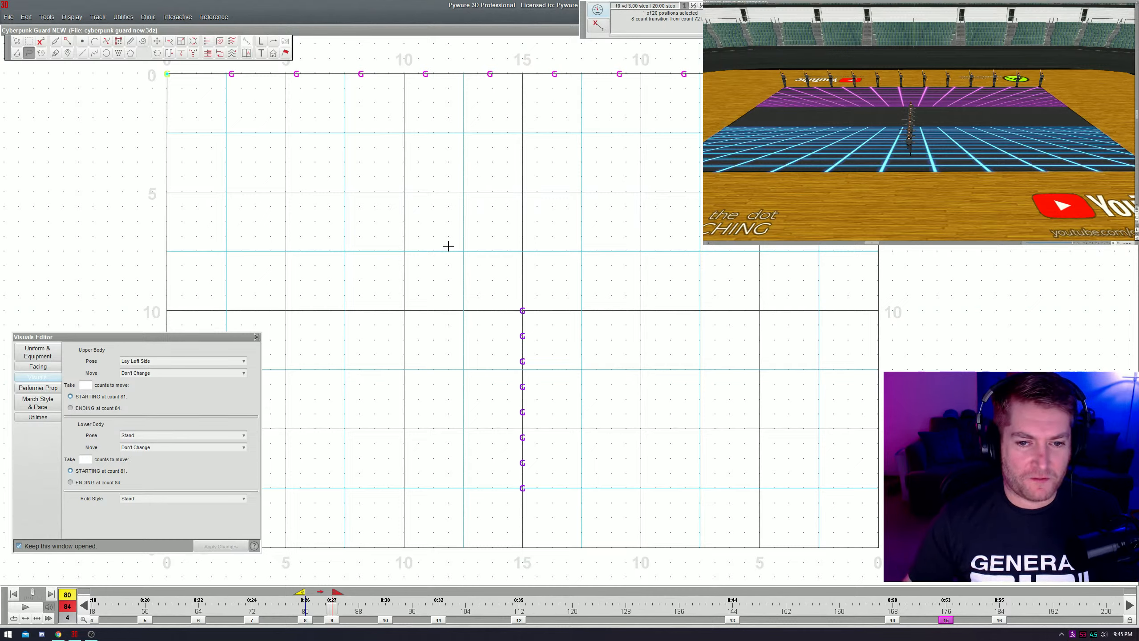
# - Select the eight performers in the centre column and play the animation over counts 80 to 84
pyautogui.press('Escape')
pyautogui.click(512, 336)
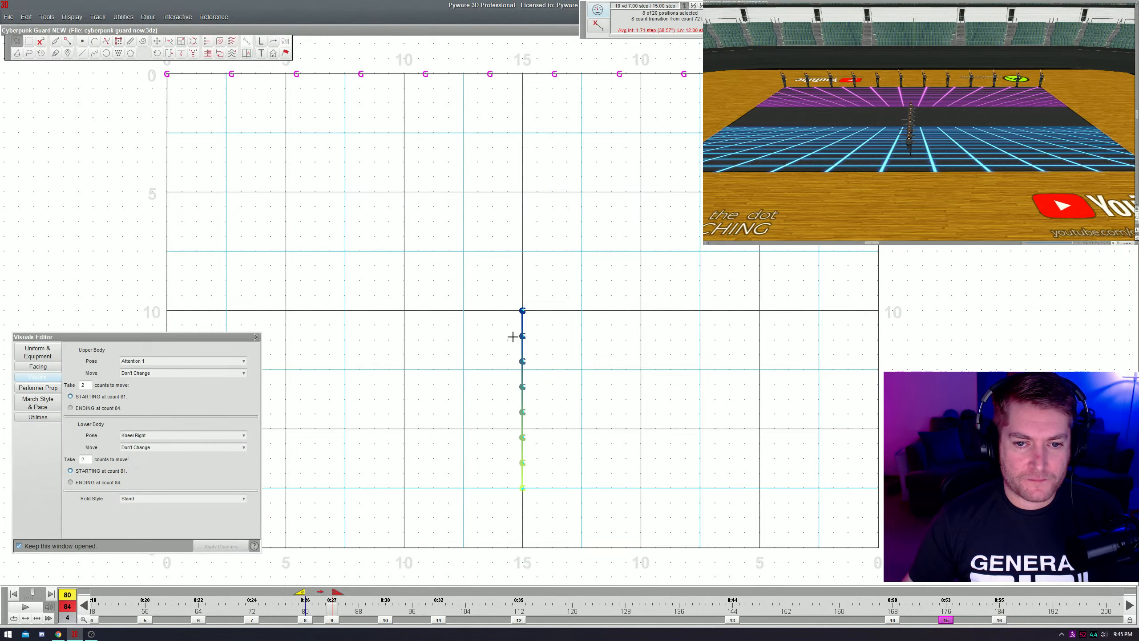
pyautogui.hotkey('ctrl', 'space')
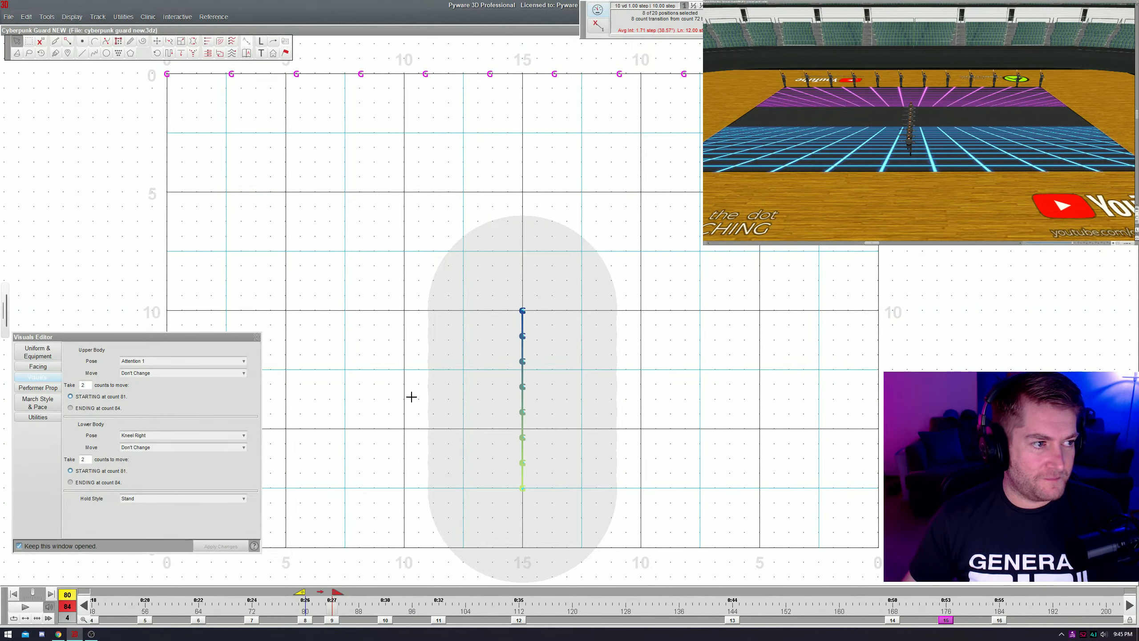
pyautogui.click(460, 361)
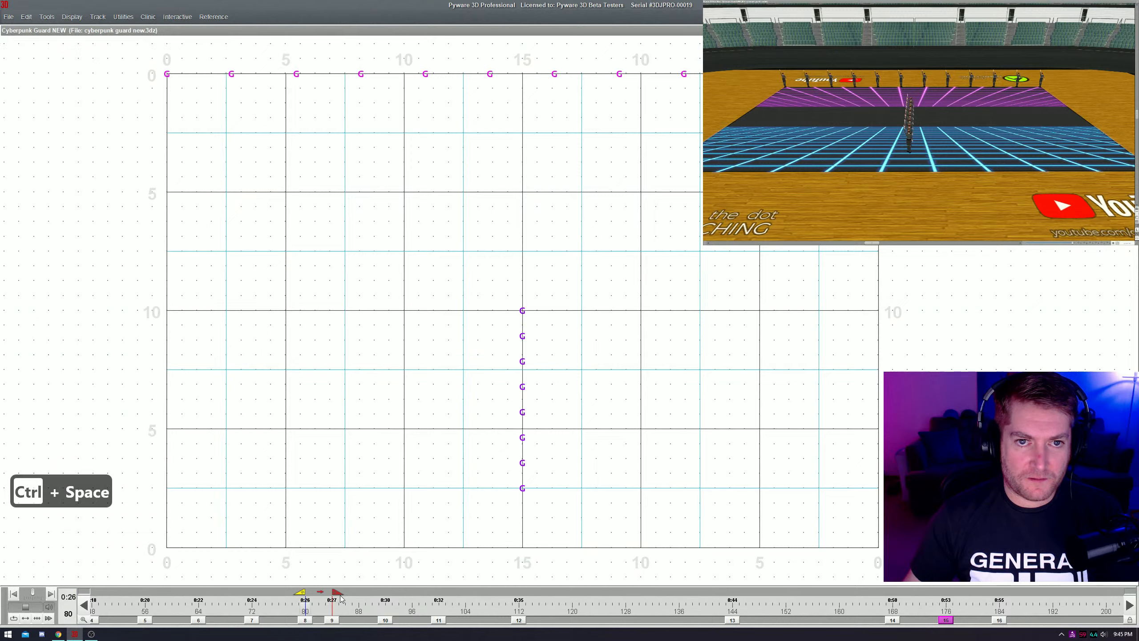
# - Go to the page at count 92 and play the animation over counts 84 to 92
pyautogui.click(386, 618)
pyautogui.hotkey('ctrl', 'space')
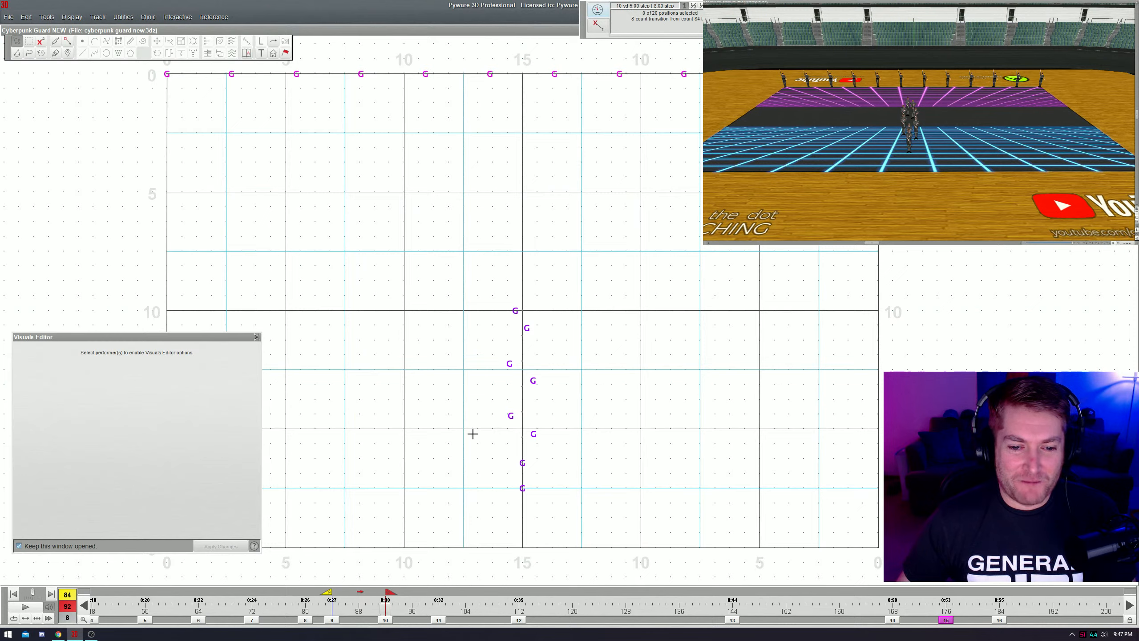
pyautogui.hotkey('ctrl', 'space')
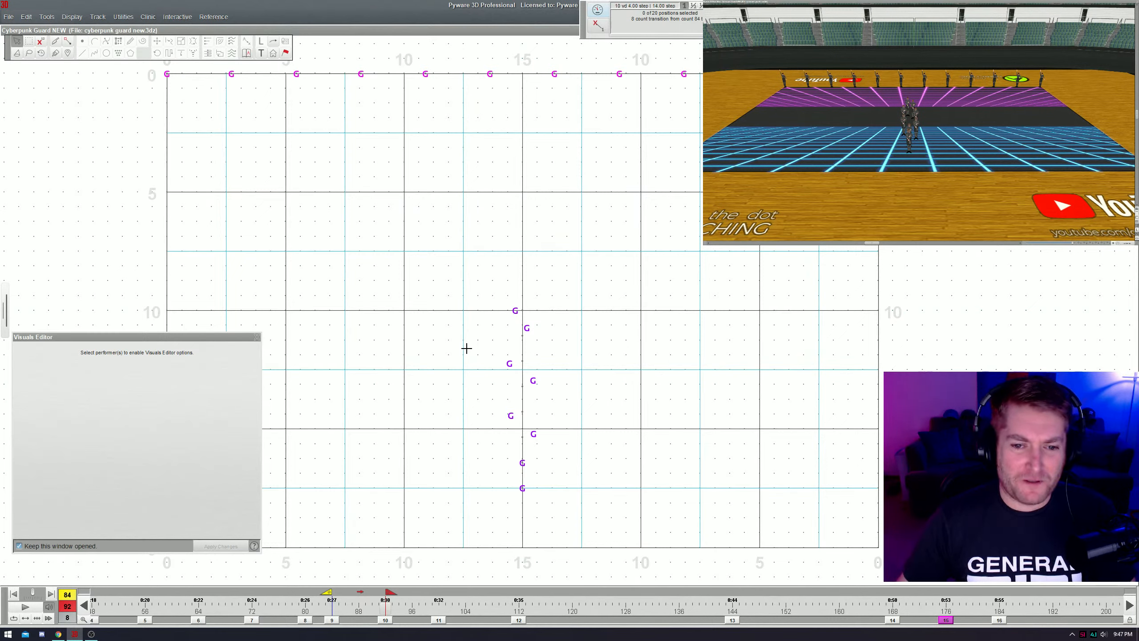
pyautogui.hotkey('ctrl', 'space')
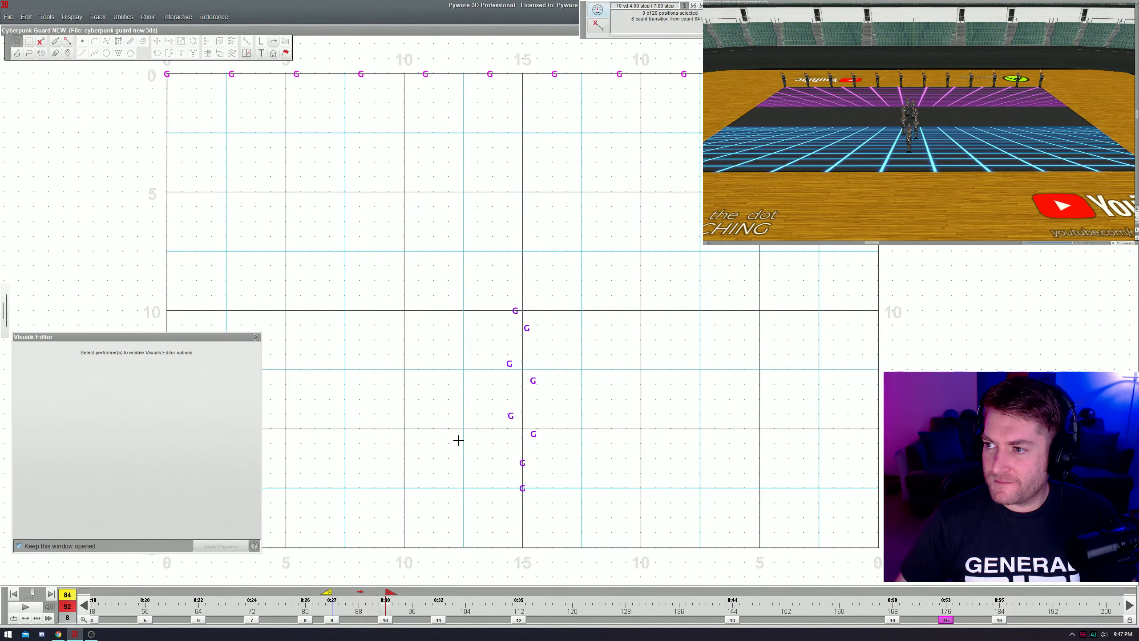
# - Lasso the back row's first performer at counts 84 to 92 and reposition the Visuals Editor over the lower part of the grid
pyautogui.press('F3')
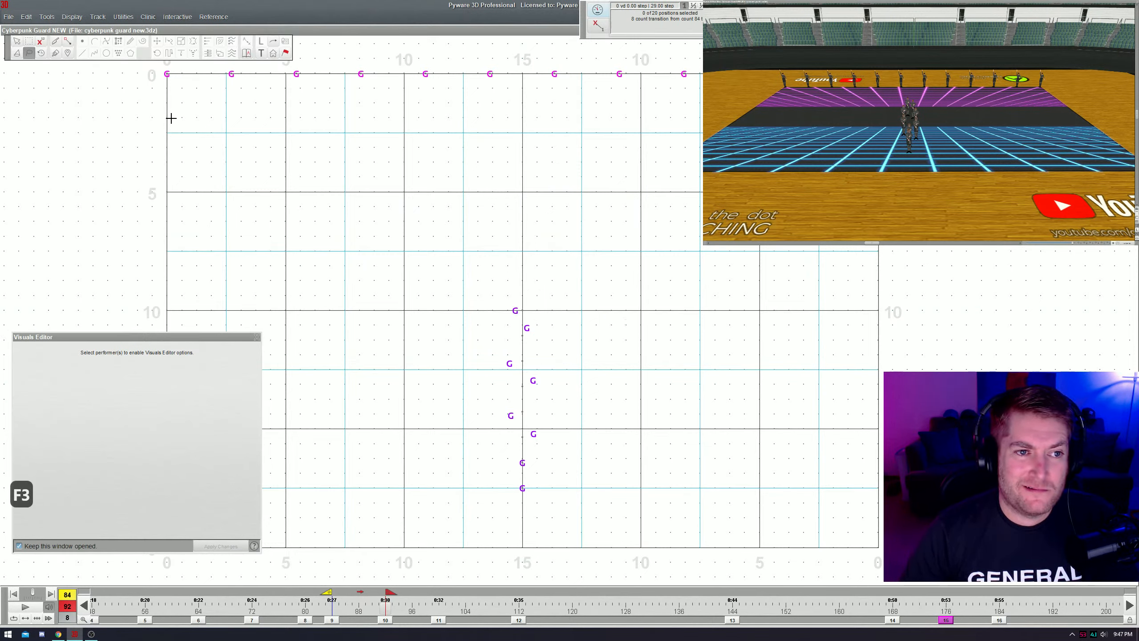
pyautogui.moveTo(155, 98)
pyautogui.mouseDown()
pyautogui.moveTo(155, 74)
pyautogui.moveTo(178, 102)
pyautogui.mouseUp()
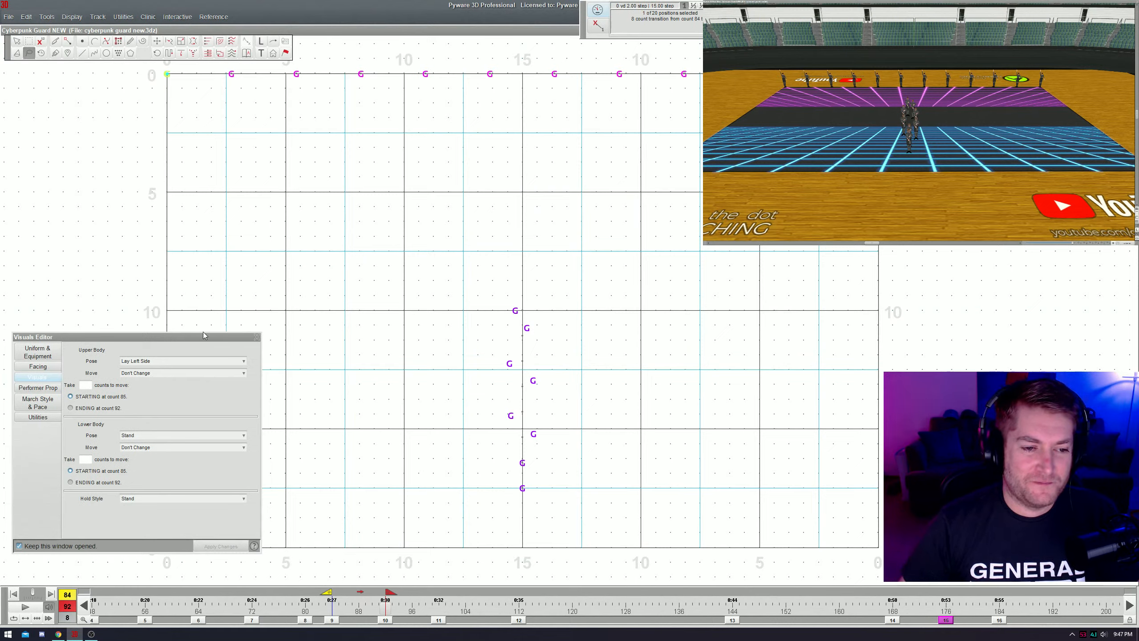
pyautogui.moveTo(204, 334); pyautogui.dragTo(249, 271)
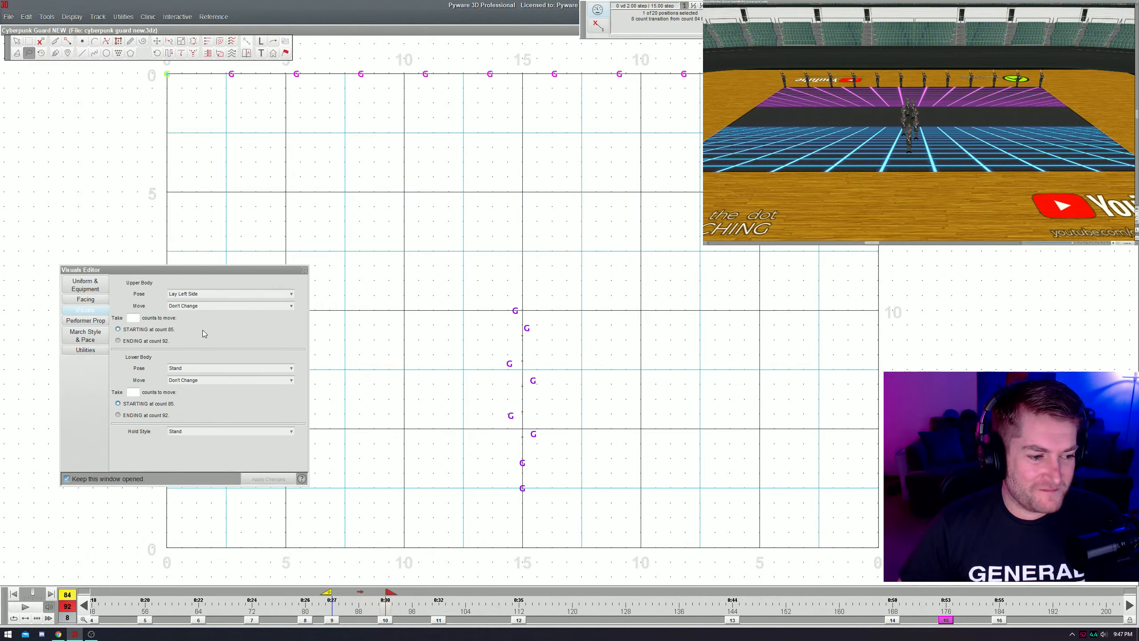
pyautogui.moveTo(212, 271); pyautogui.dragTo(320, 270)
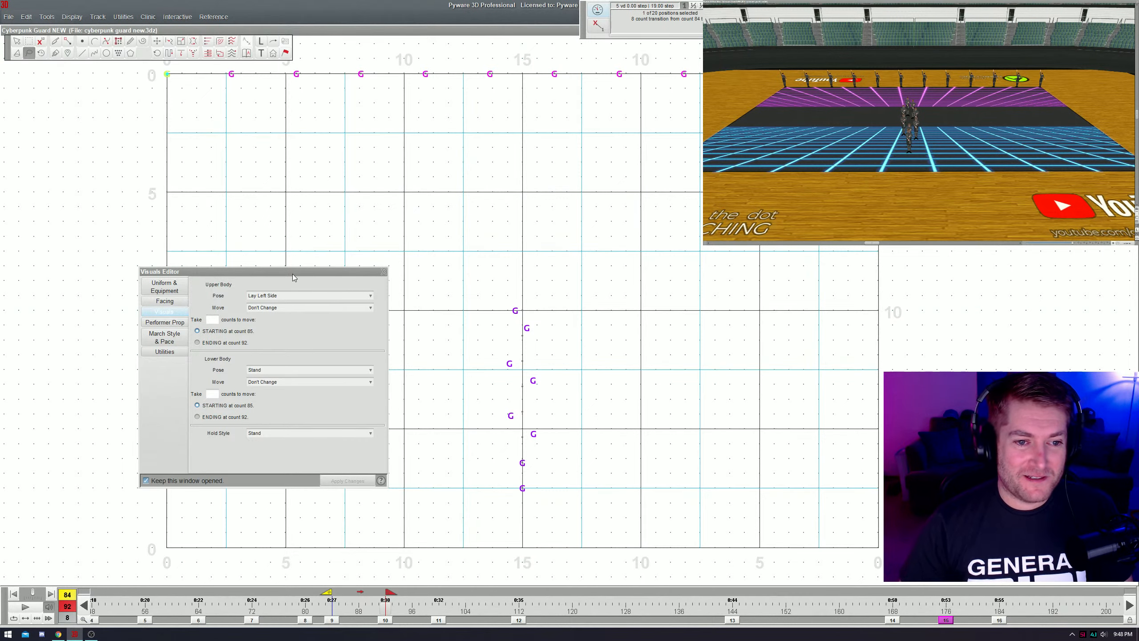
pyautogui.moveTo(292, 274)
pyautogui.mouseDown()
pyautogui.moveTo(194, 298)
pyautogui.moveTo(292, 271)
pyautogui.mouseUp()
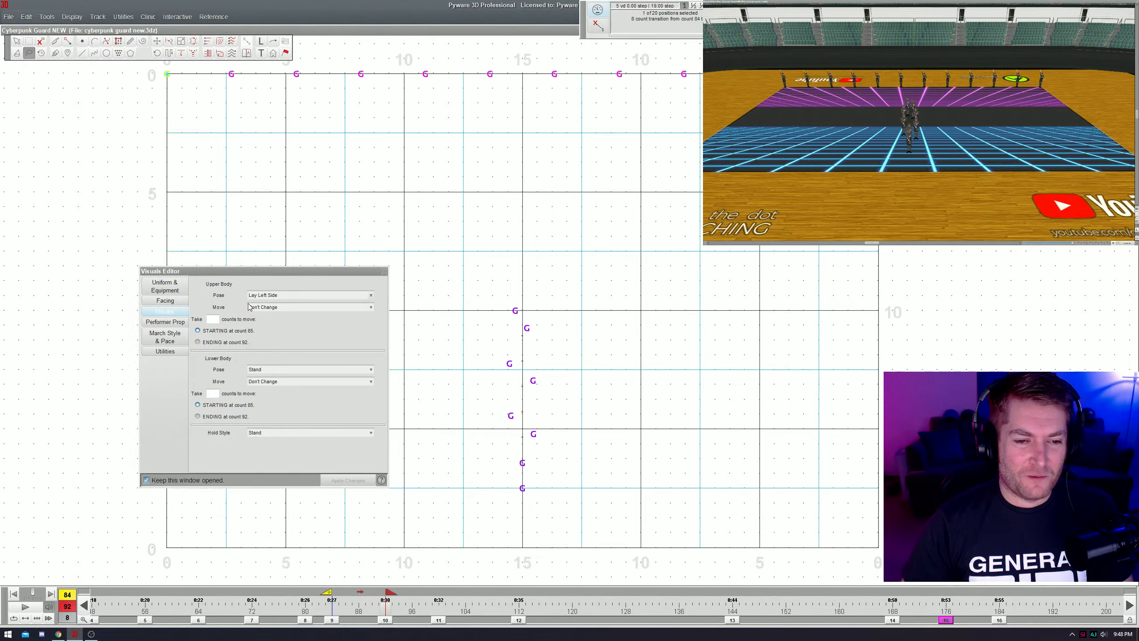
pyautogui.moveTo(296, 272); pyautogui.dragTo(246, 296)
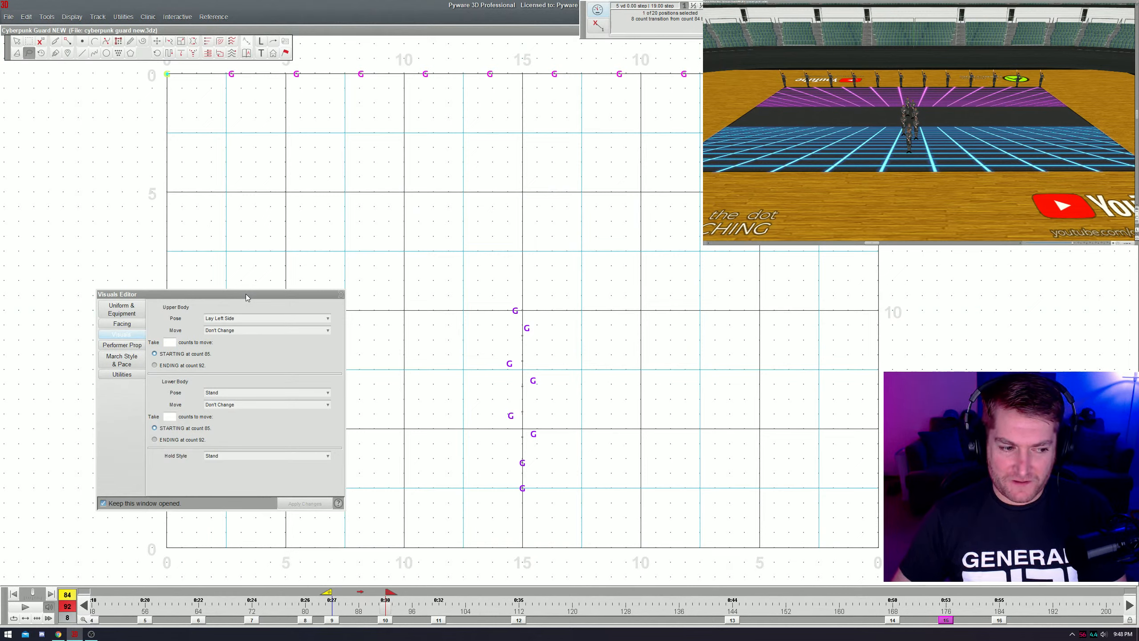
# - Clear the selection and lasso the back row's first performer again for counts 84 to 92
pyautogui.click(348, 260)
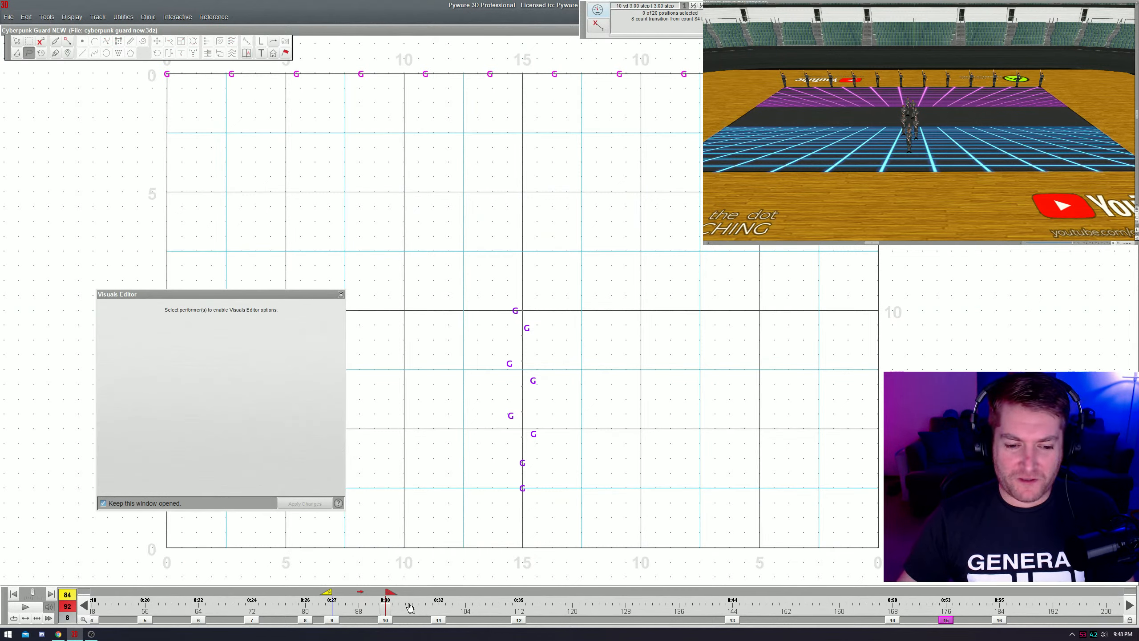
pyautogui.moveTo(395, 98); pyautogui.dragTo(444, 54)
pyautogui.click(365, 176)
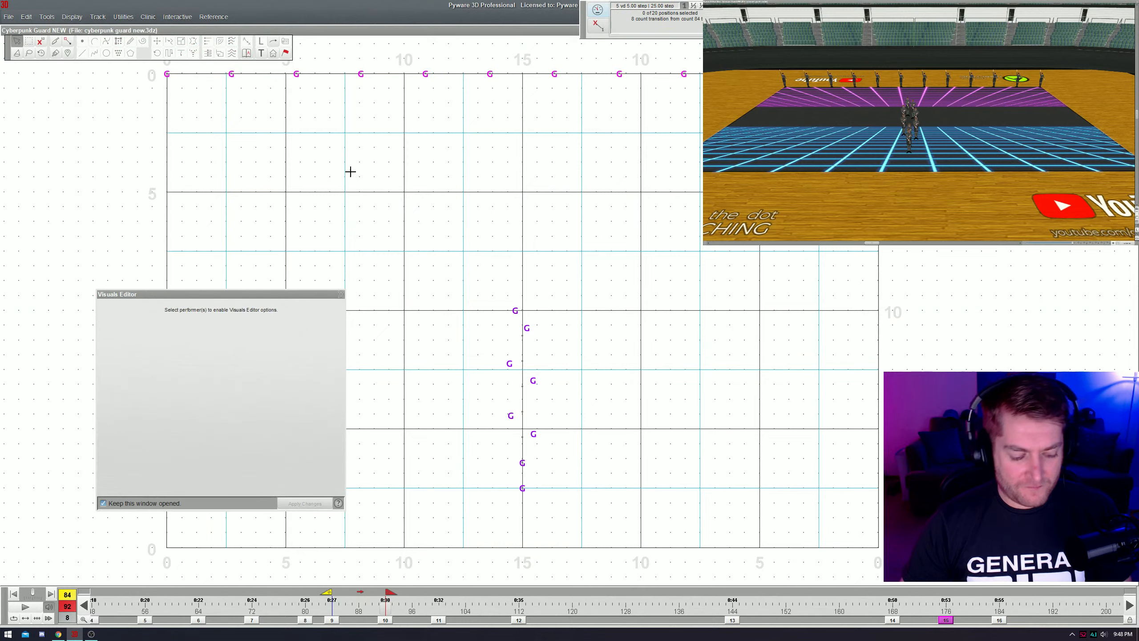
pyautogui.press('F3')
pyautogui.moveTo(145, 76); pyautogui.dragTo(190, 102)
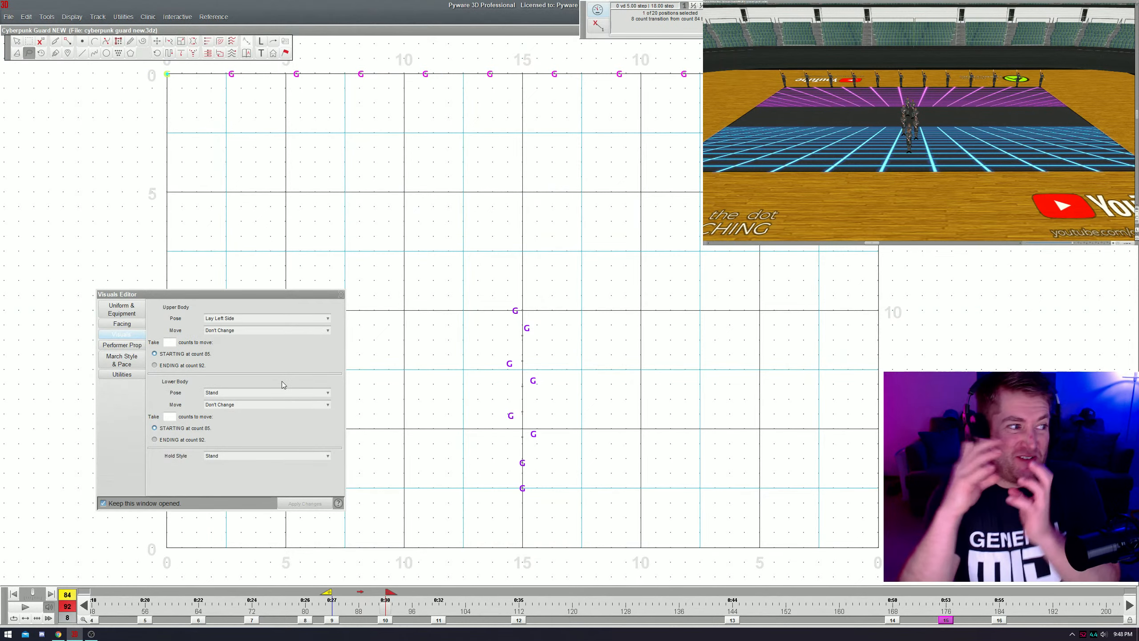
pyautogui.moveTo(222, 294); pyautogui.dragTo(204, 230)
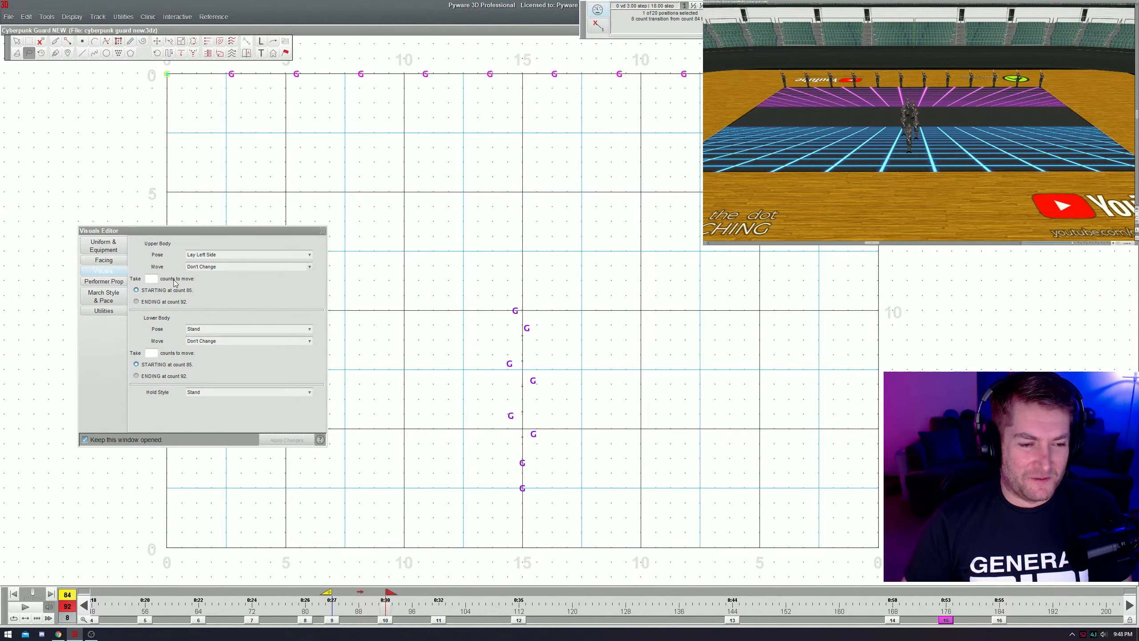
pyautogui.click(119, 282)
pyautogui.click(120, 270)
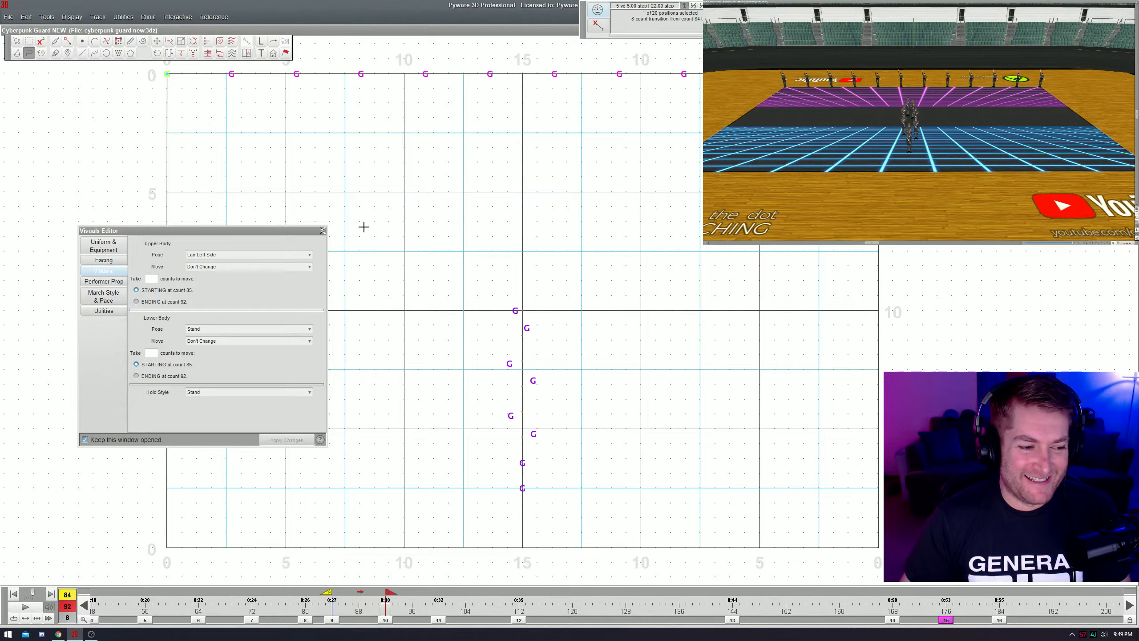
pyautogui.moveTo(274, 231); pyautogui.dragTo(185, 196)
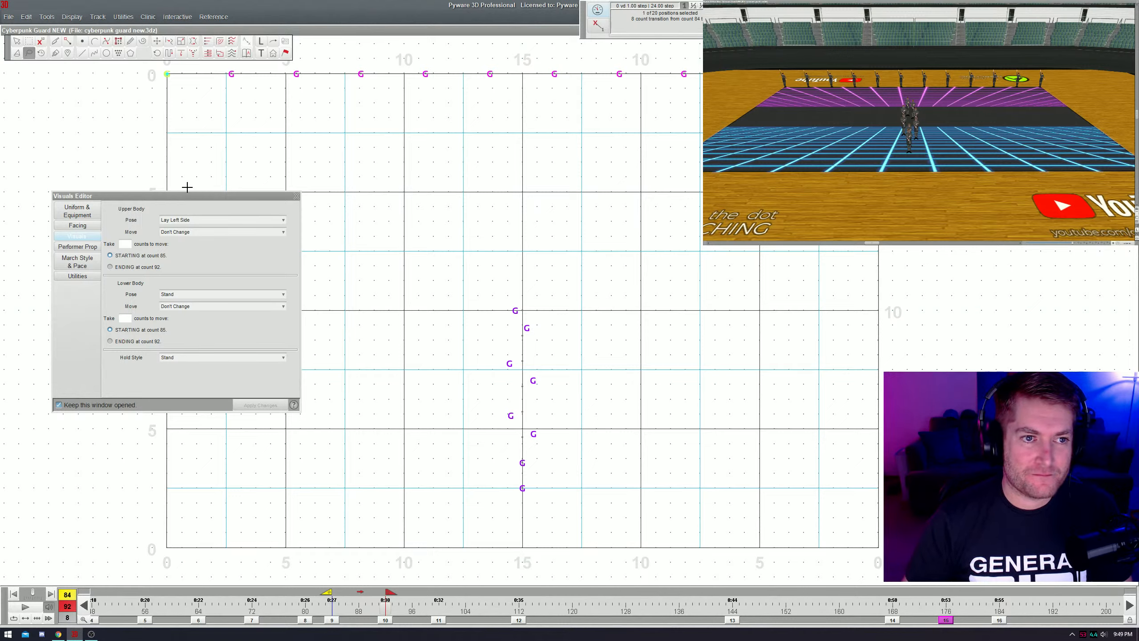
pyautogui.moveTo(187, 196); pyautogui.dragTo(189, 164)
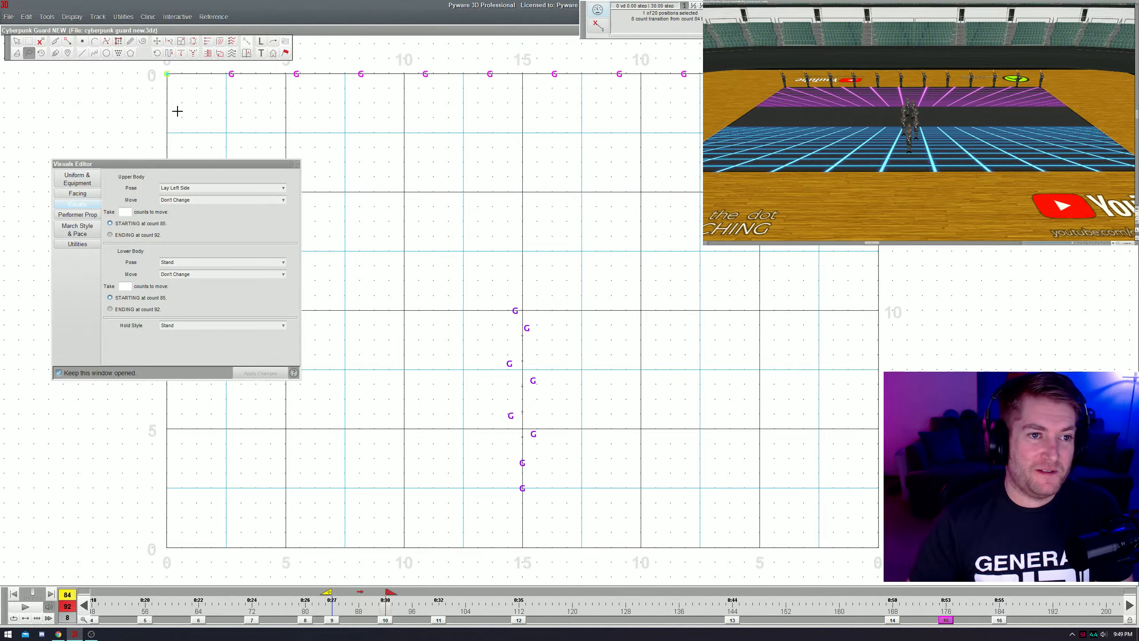
# - Set the first back-row performer's lower body pose to Kneel Left, taking 8 counts starting at count 85
pyautogui.click(96, 215)
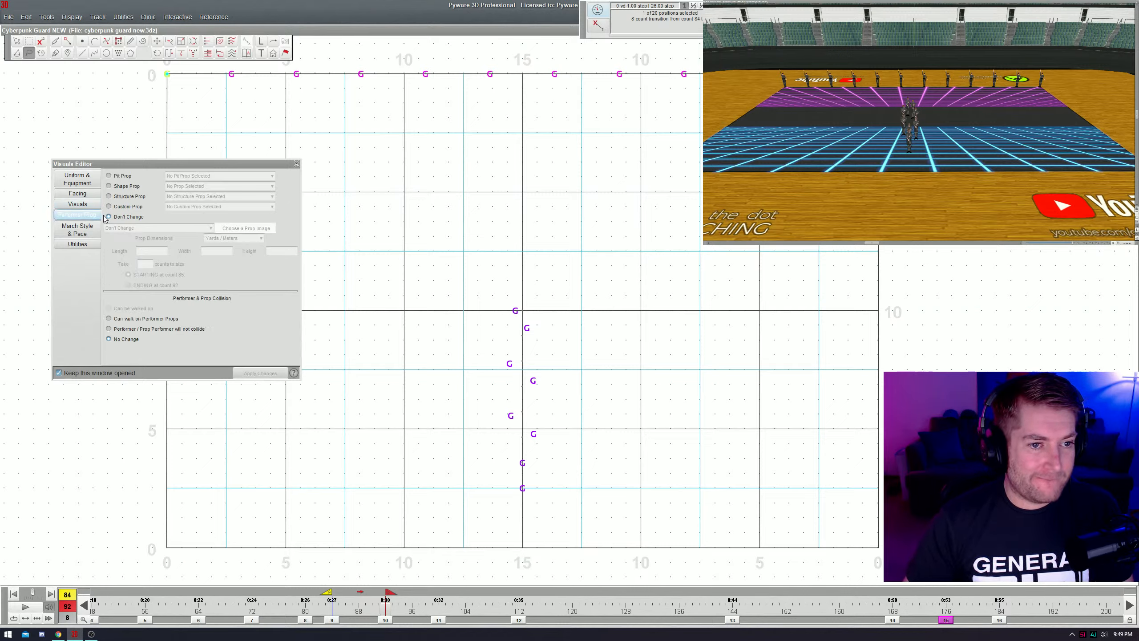
pyautogui.click(97, 204)
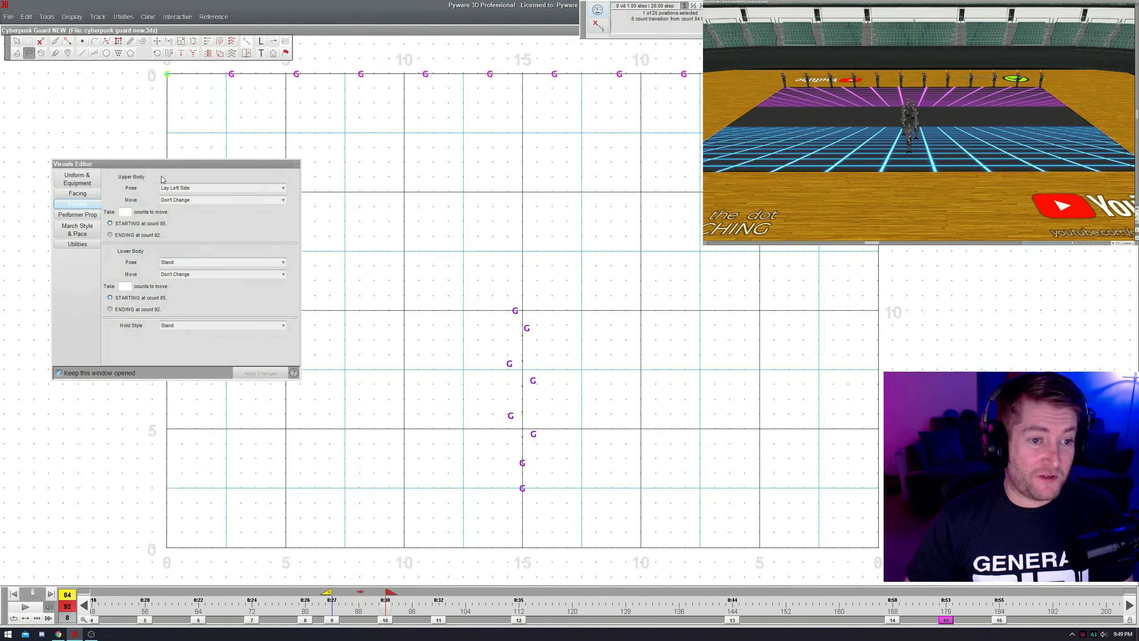
pyautogui.click(184, 264)
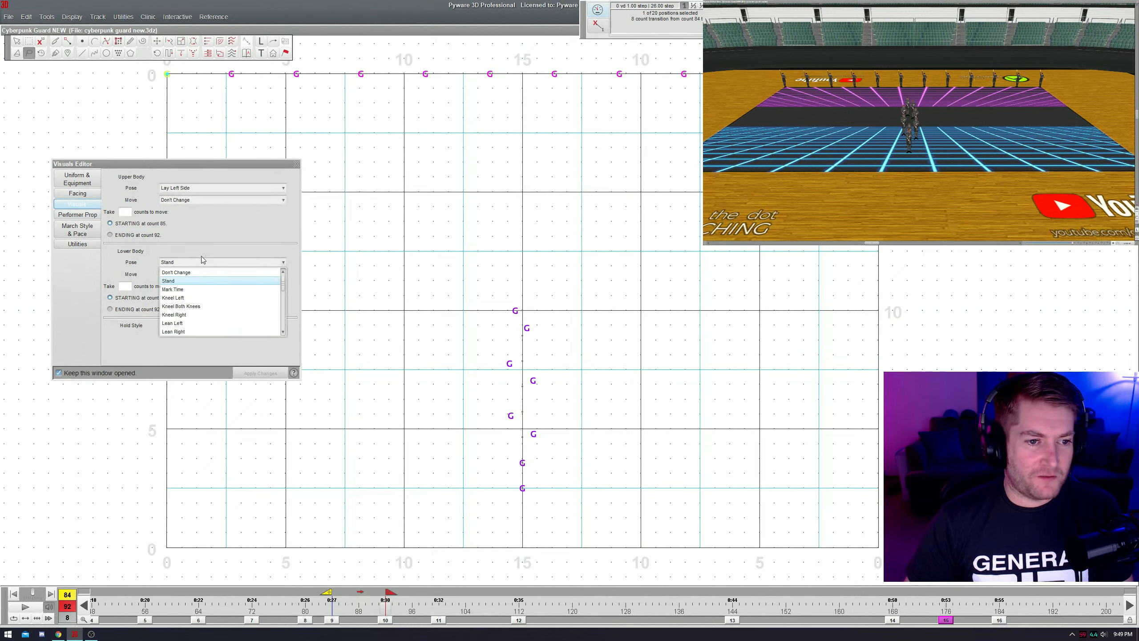
pyautogui.click(205, 300)
pyautogui.click(130, 286)
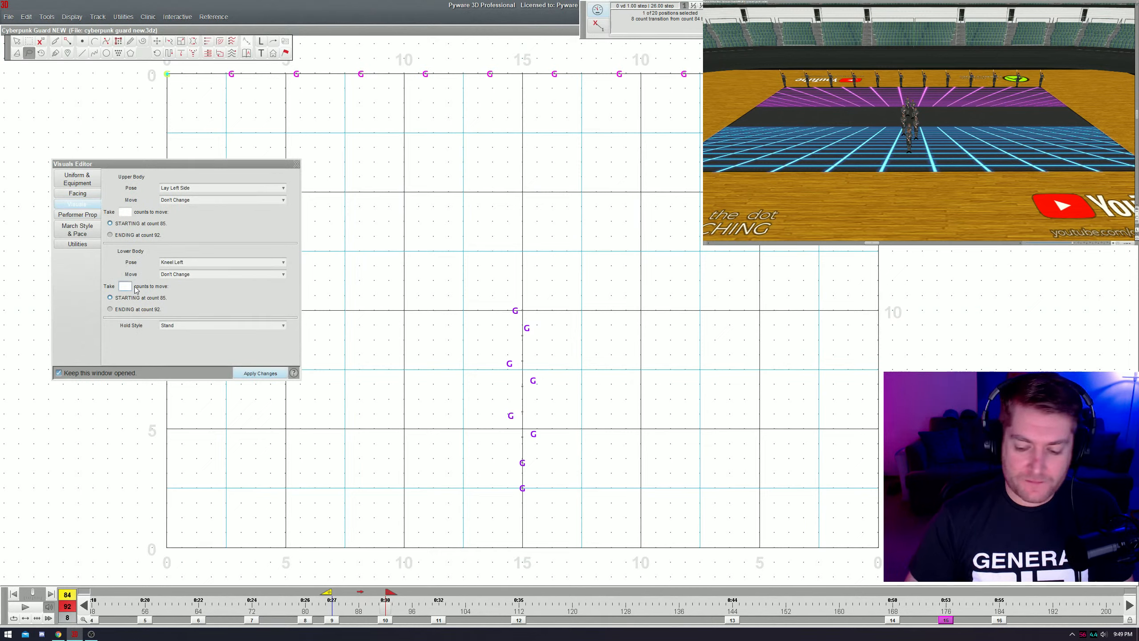
pyautogui.write('8')
pyautogui.press('Return')
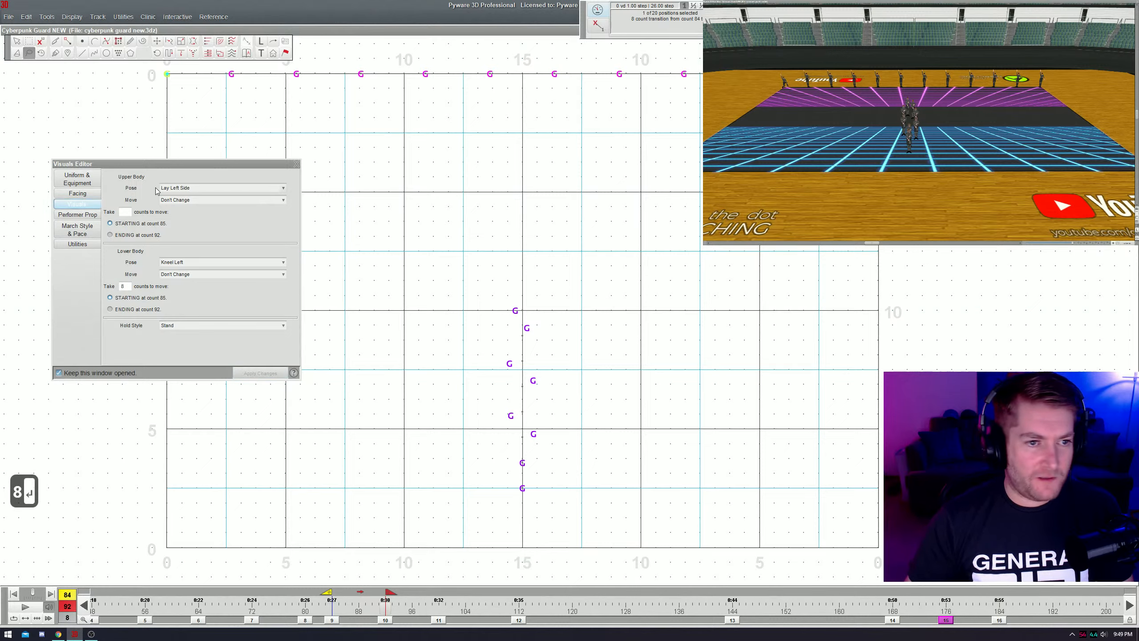
# - Set the same performer's upper body pose to Attention, taking 8 counts starting at count 85
pyautogui.click(188, 188)
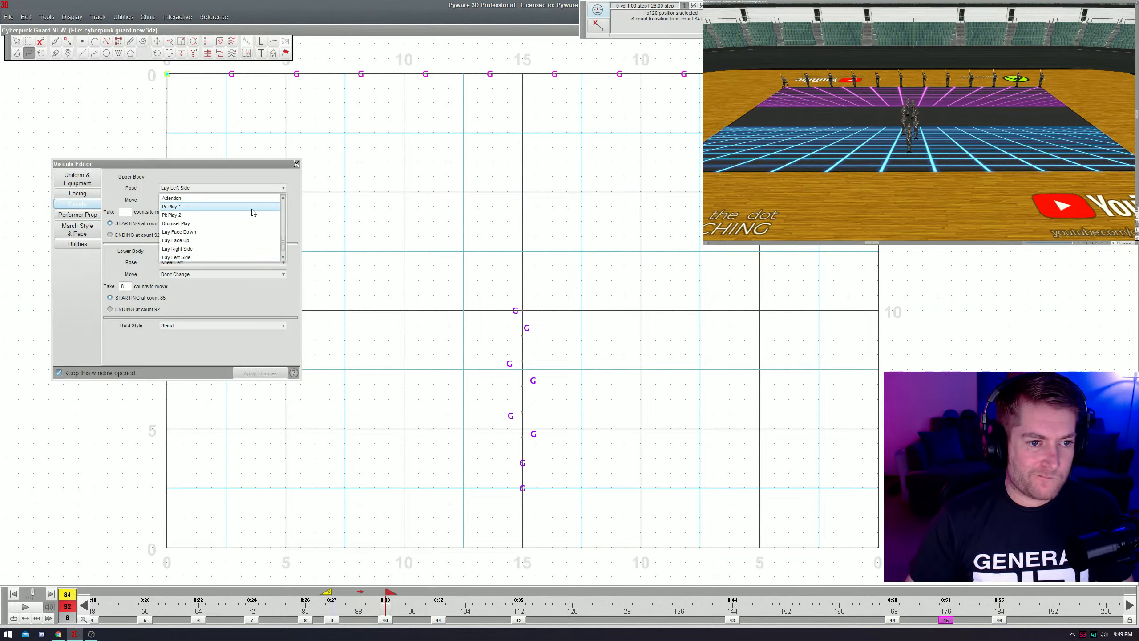
pyautogui.click(179, 198)
pyautogui.click(128, 211)
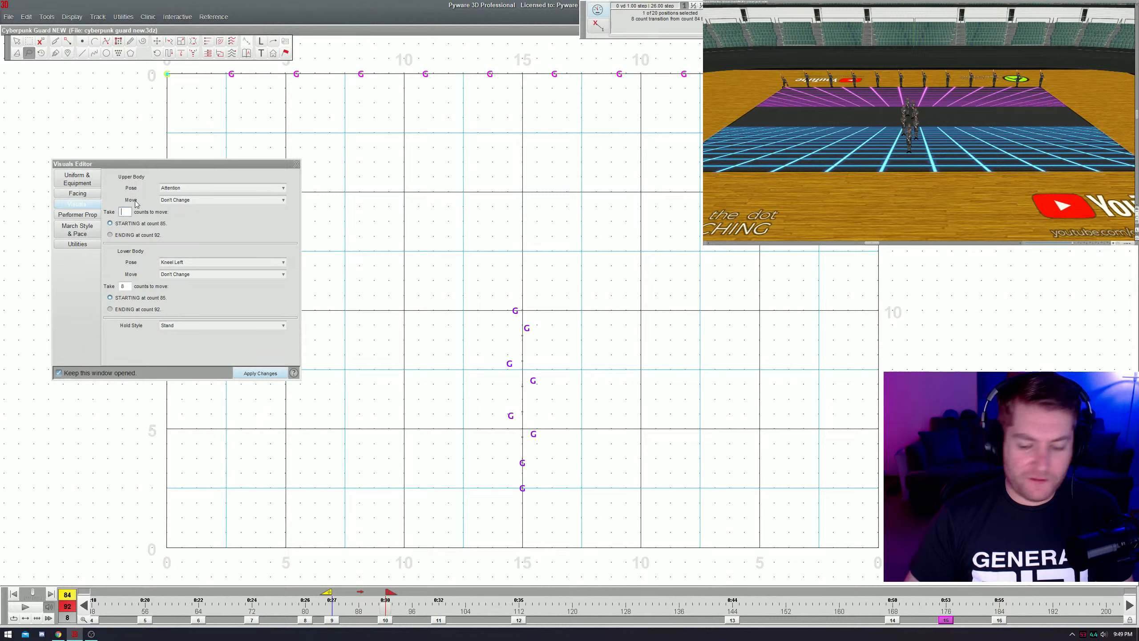
pyautogui.write('8')
pyautogui.press('Return')
# - Copy the first back-row performer's visuals and extend the working range to counts 84 to 112
pyautogui.hotkey('ctrl', 'space')
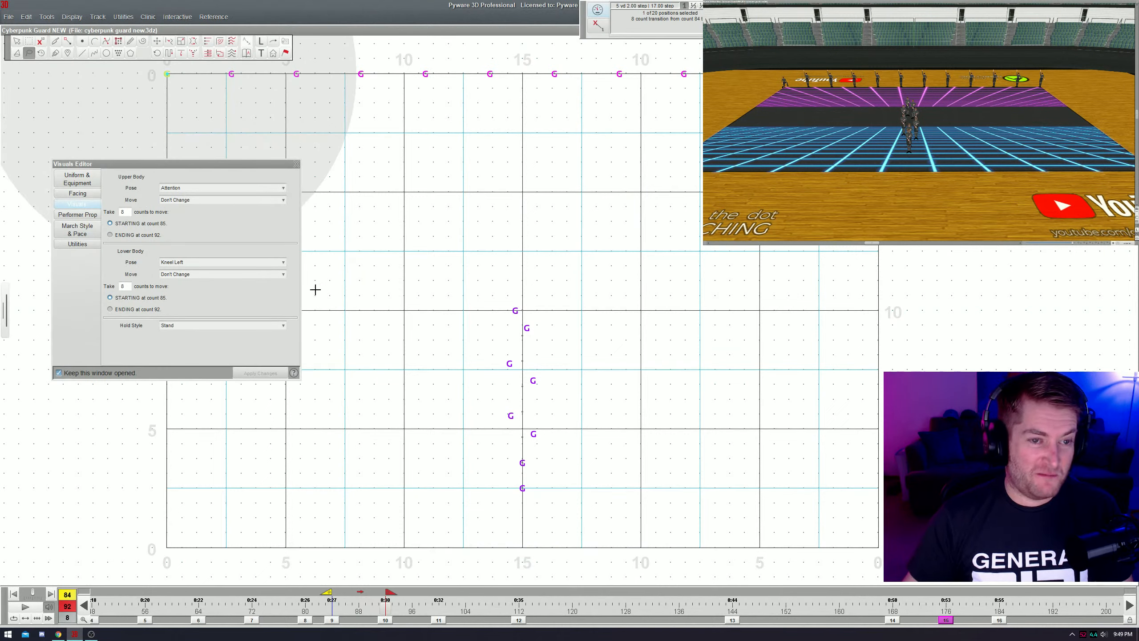
pyautogui.hotkey('ctrl', 'c')
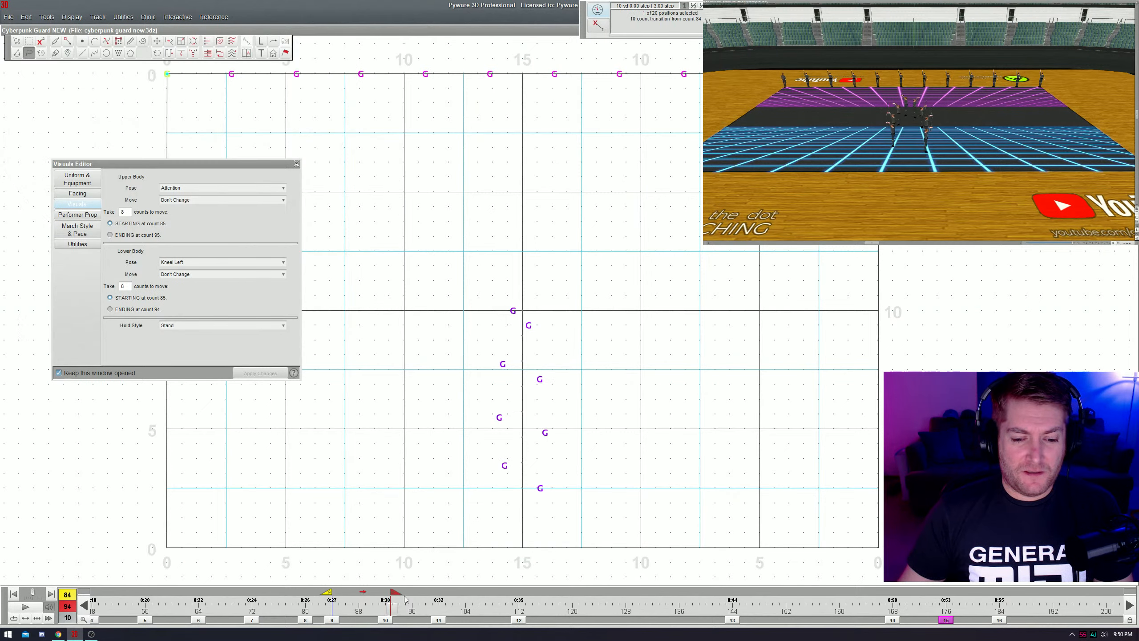
pyautogui.moveTo(395, 597); pyautogui.dragTo(523, 594)
# - Select the first six back-row performers and glue them into one group, ordered from the outer end towards the centre
pyautogui.click(297, 74)
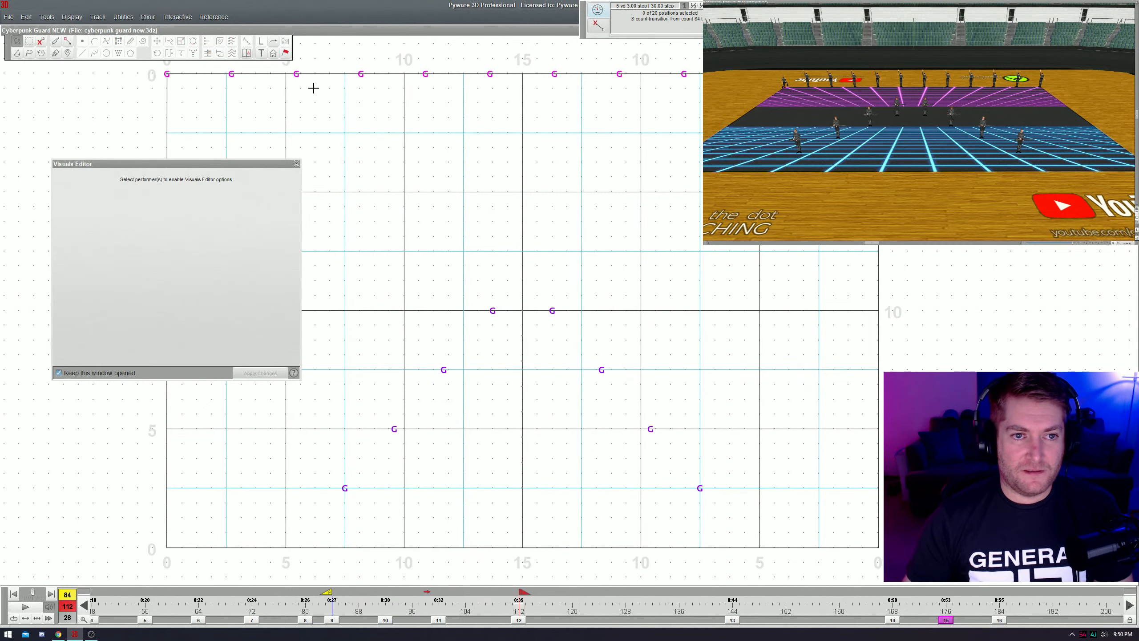
pyautogui.moveTo(146, 97); pyautogui.dragTo(498, 49)
pyautogui.hotkey('alt', 'v')
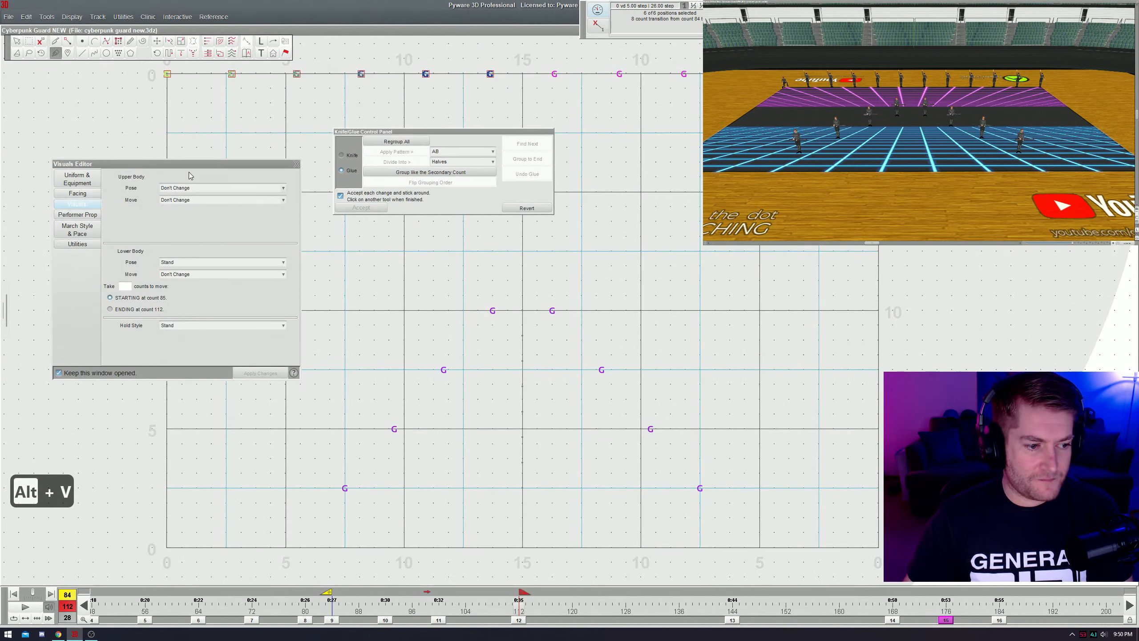
pyautogui.click(166, 74)
pyautogui.click(232, 74)
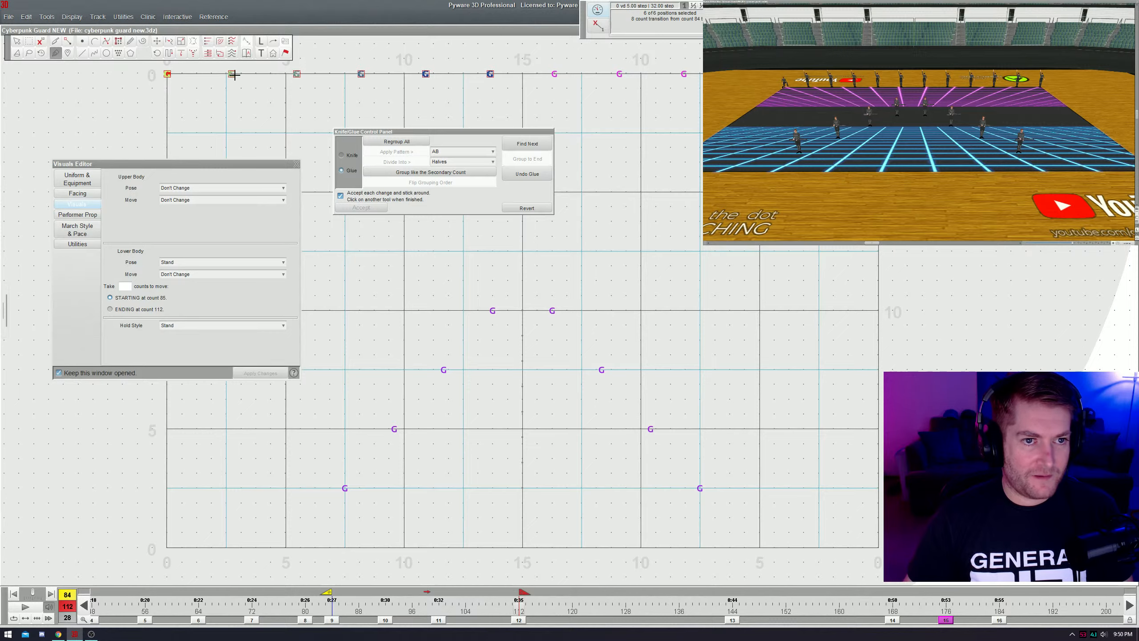
pyautogui.click(297, 74)
pyautogui.click(360, 73)
pyautogui.click(426, 74)
pyautogui.click(490, 73)
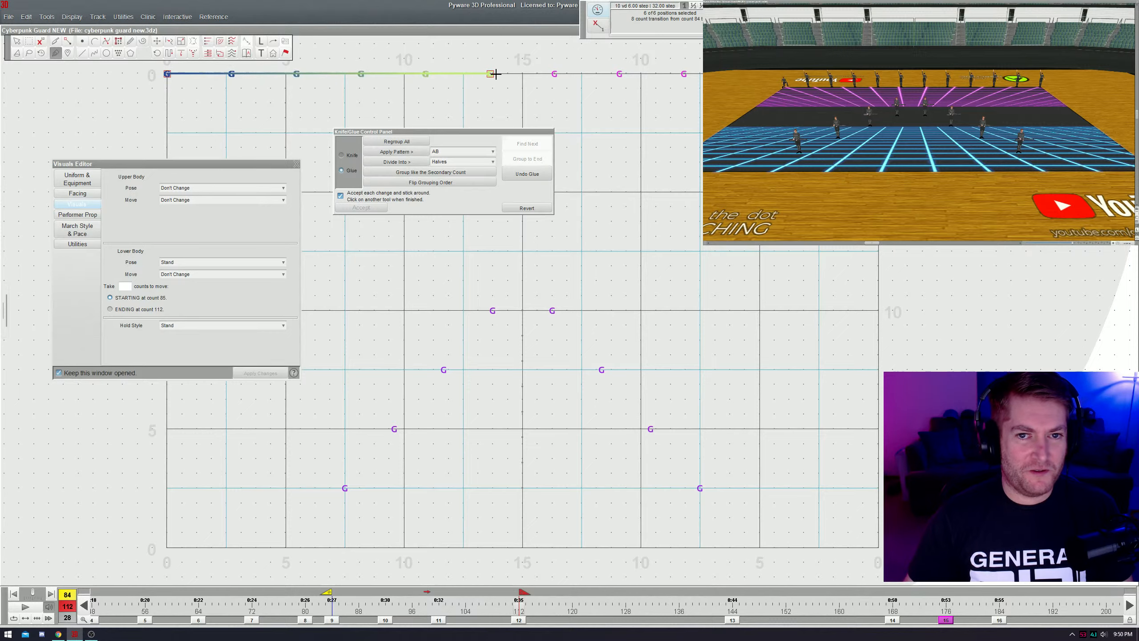
pyautogui.press('Escape')
# - Select the other six back-row performers and glue them in order from the outer end towards the centre
pyautogui.moveTo(540, 55); pyautogui.dragTo(906, 134)
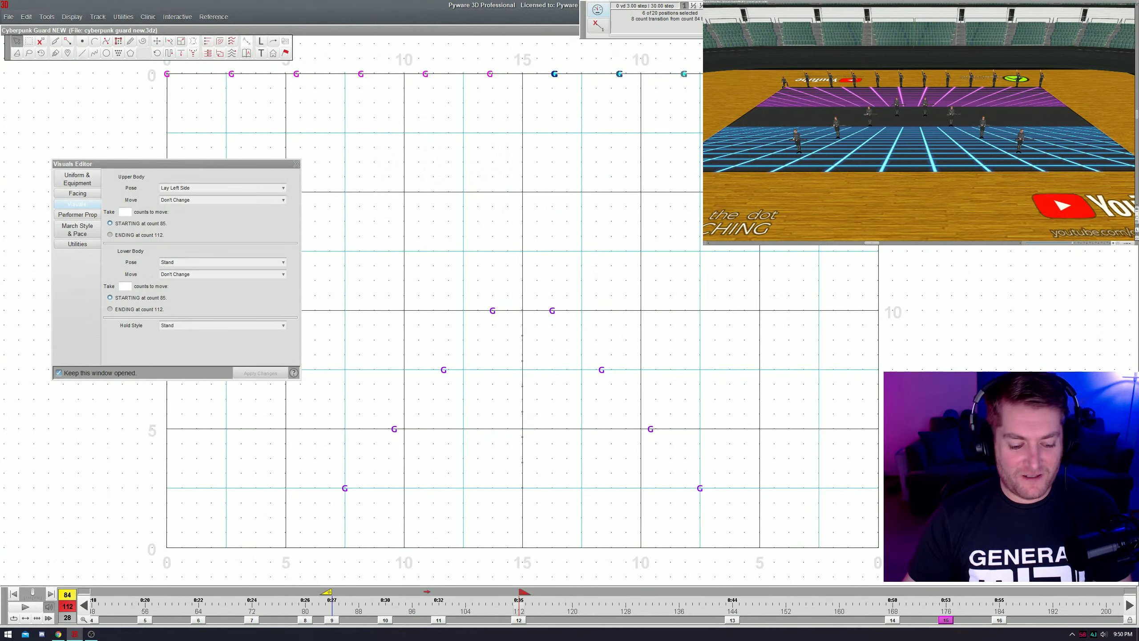
pyautogui.hotkey('alt', 'v')
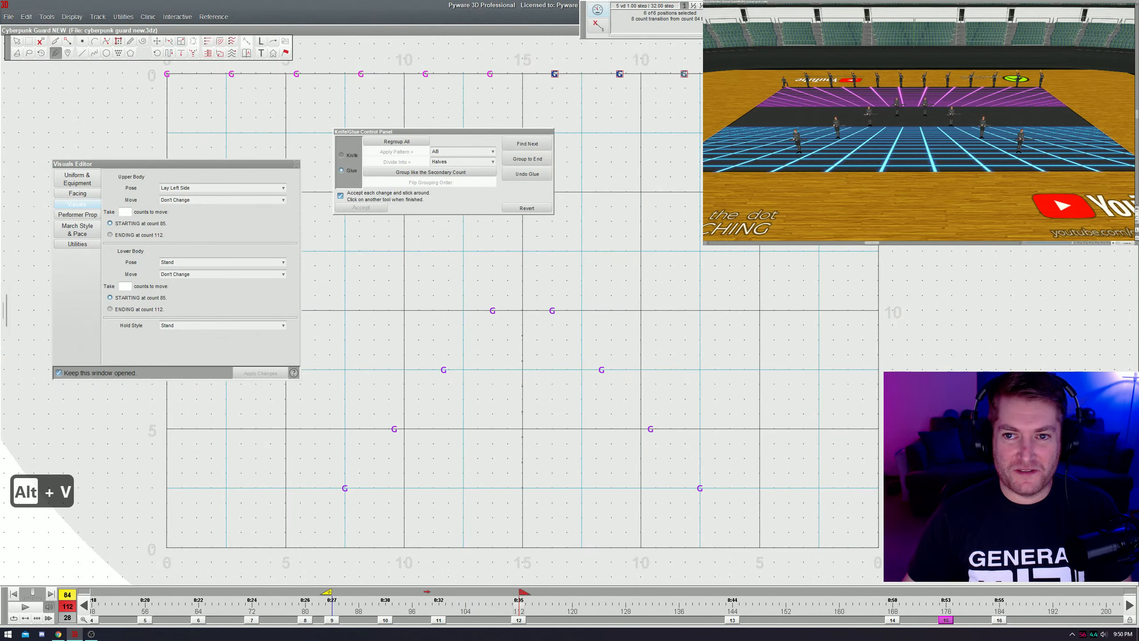
pyautogui.moveTo(744, 74); pyautogui.dragTo(554, 74)
pyautogui.press('Escape')
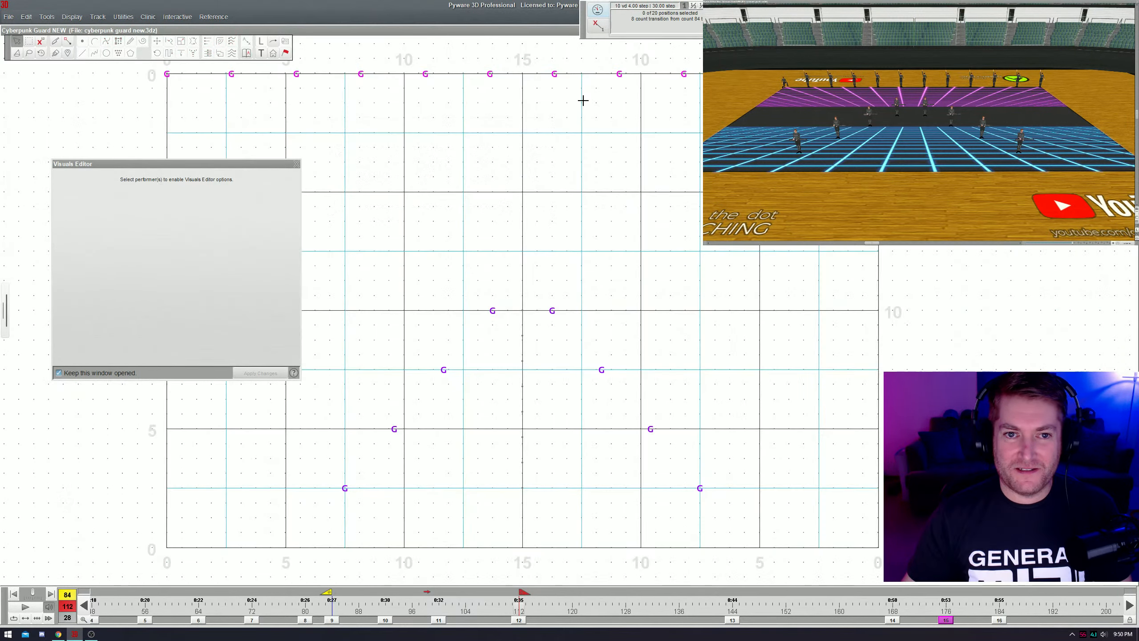
# - Paste the clipboard visuals from count 85 onto the first six back-row performers with all visual changes, then return the end count to 92
pyautogui.click(297, 73)
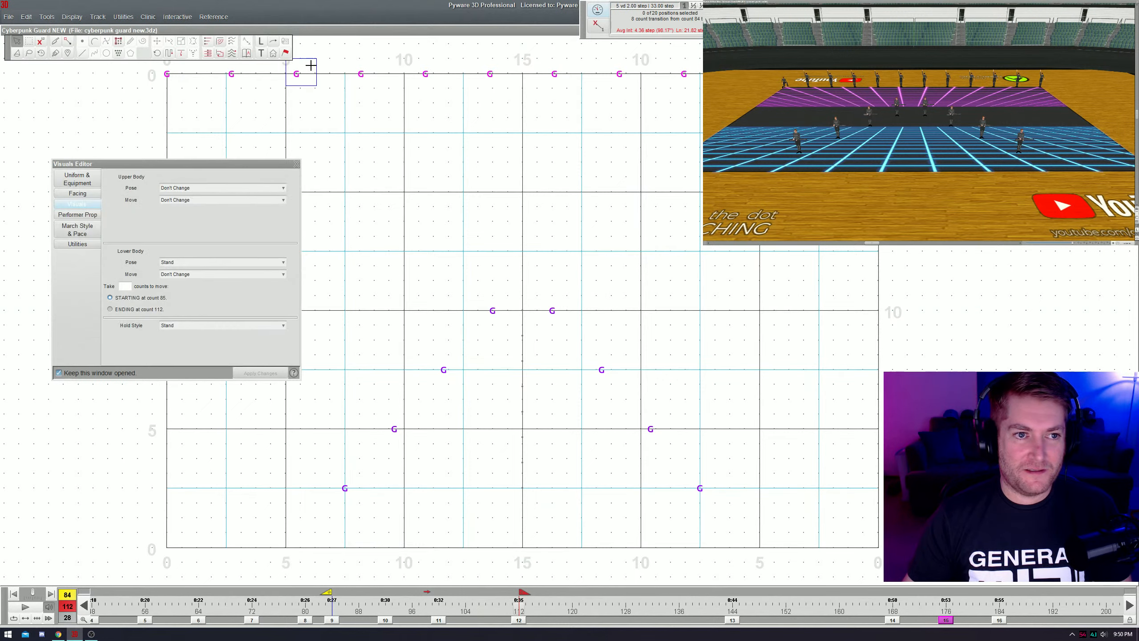
pyautogui.press('v')
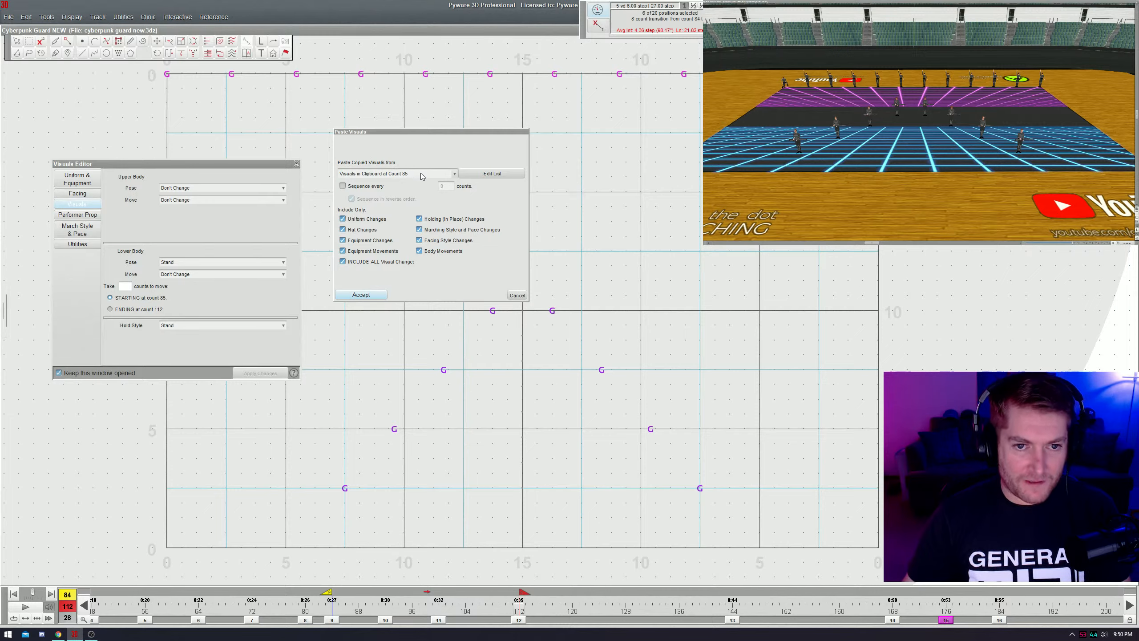
pyautogui.click(420, 173)
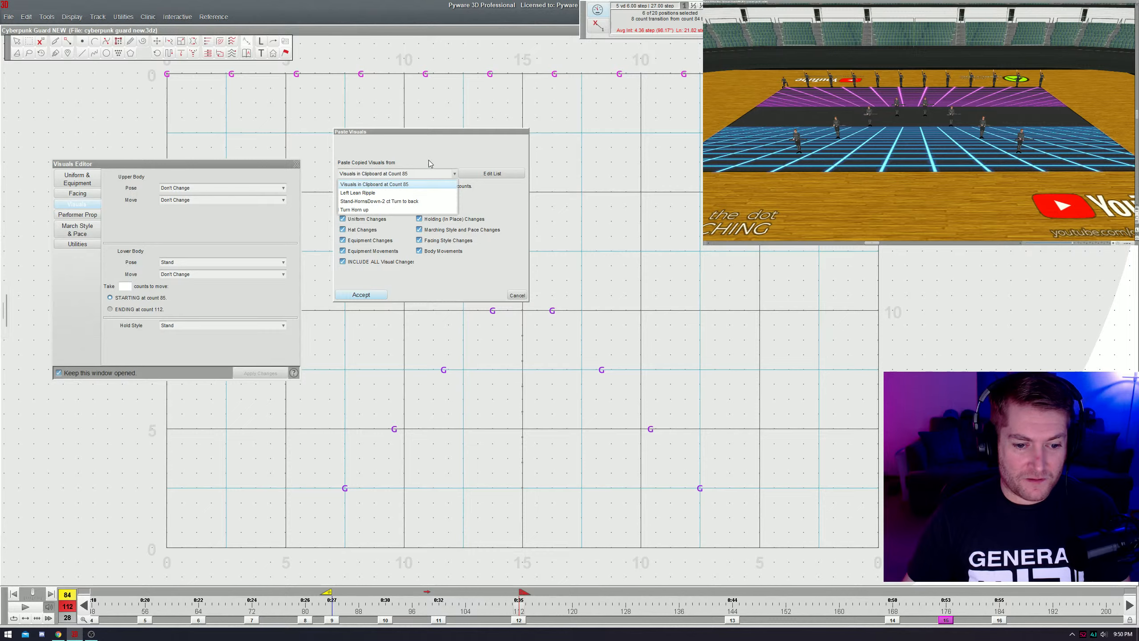
pyautogui.click(468, 127)
pyautogui.click(358, 295)
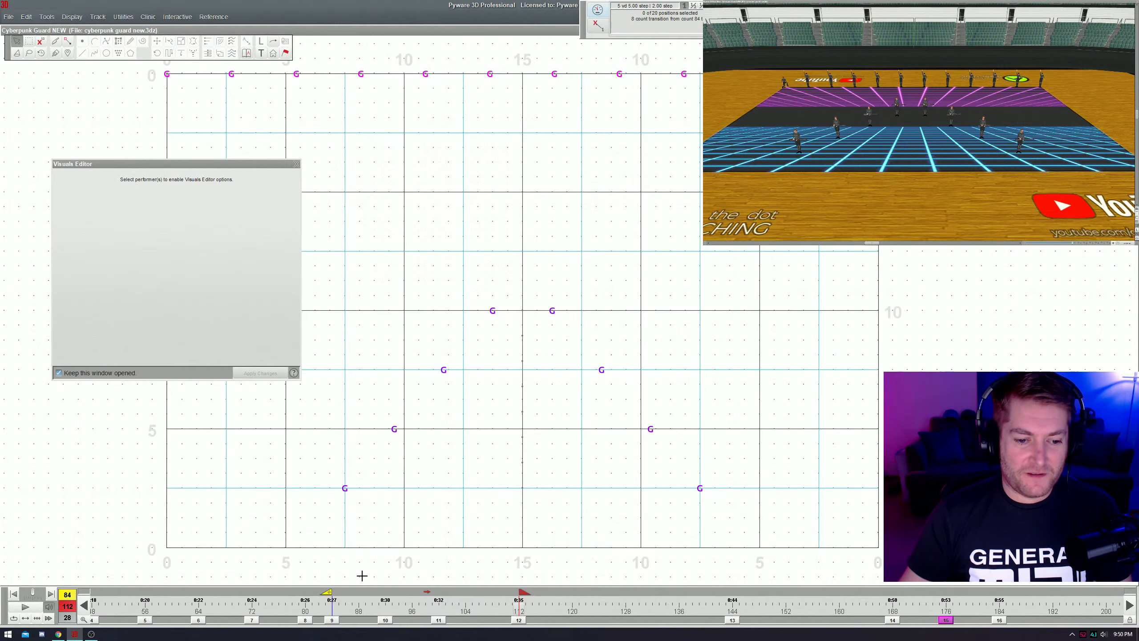
pyautogui.moveTo(524, 593); pyautogui.dragTo(380, 625)
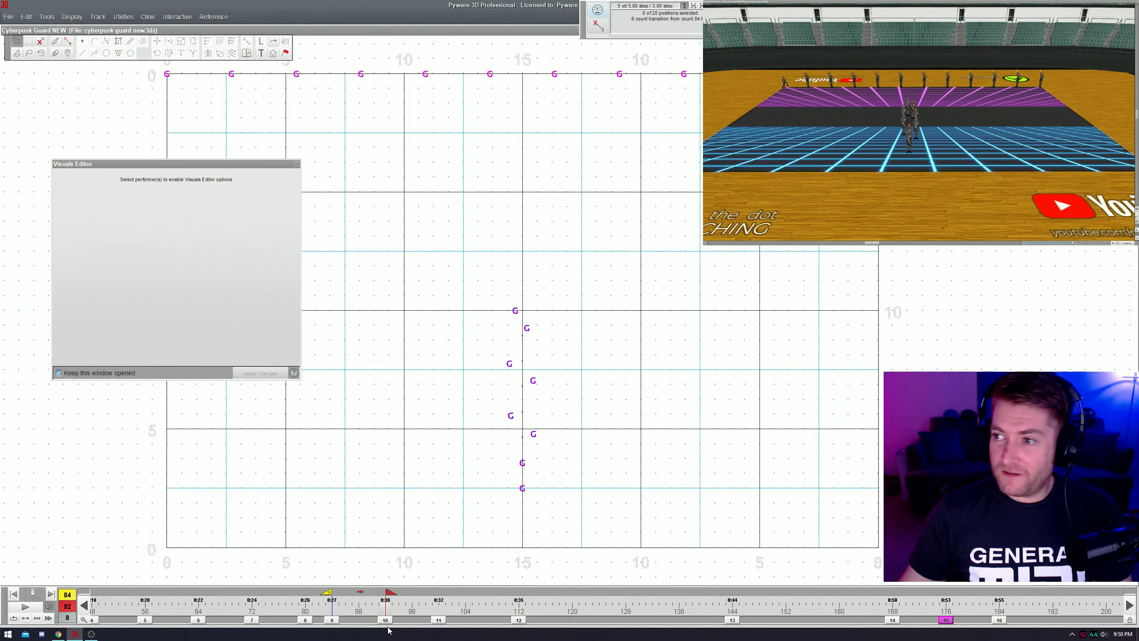
# - Set the transition range to counts 92–100 and give the leftmost back-line performer the Flag Stripped guard equipment
pyautogui.moveTo(327, 594); pyautogui.dragTo(382, 600)
pyautogui.moveTo(390, 594); pyautogui.dragTo(443, 598)
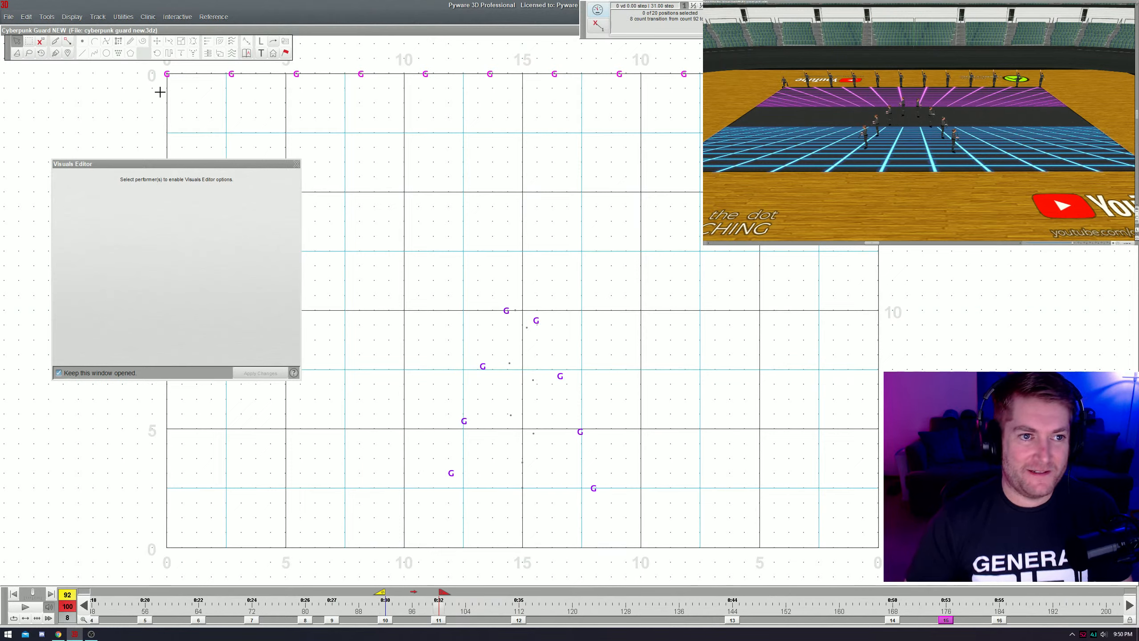
pyautogui.press('F1')
pyautogui.moveTo(153, 63); pyautogui.dragTo(178, 95)
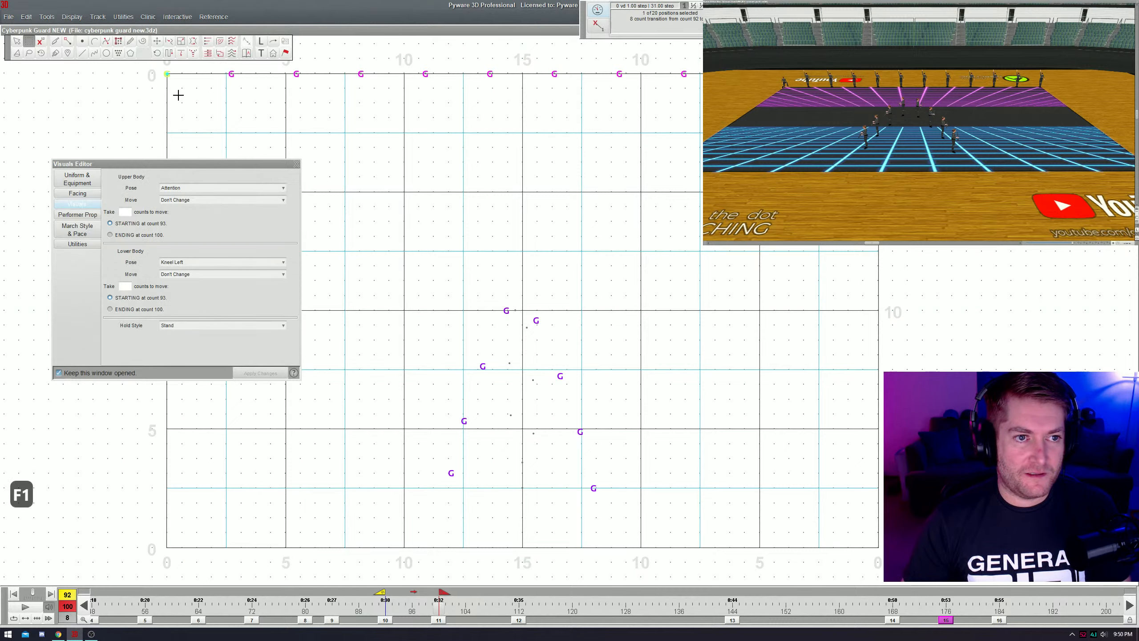
pyautogui.click(77, 179)
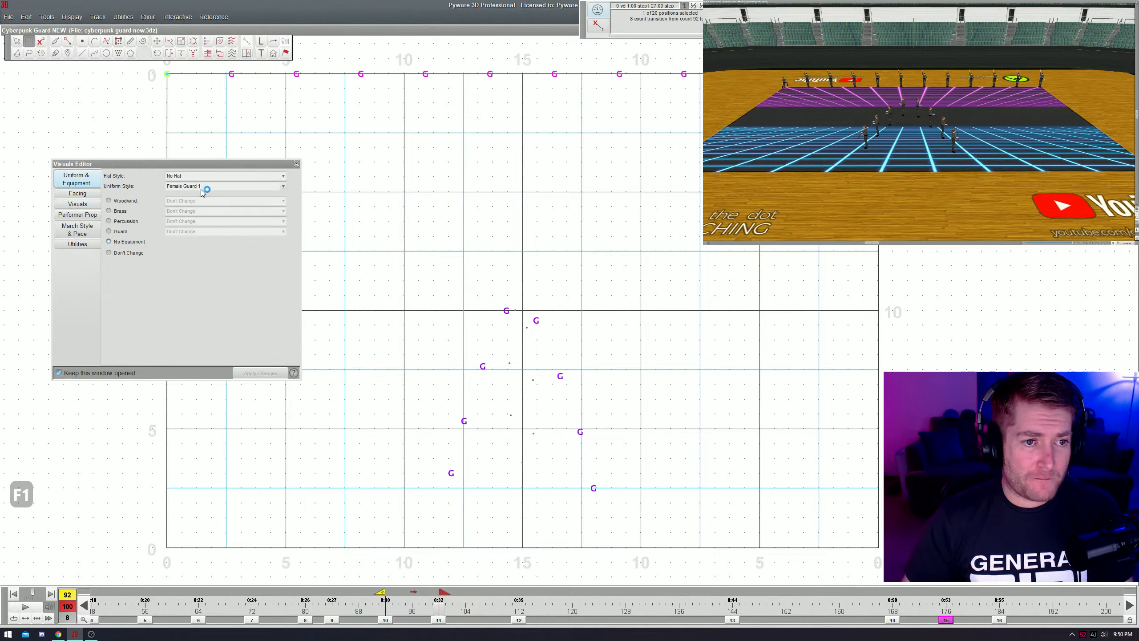
pyautogui.click(121, 231)
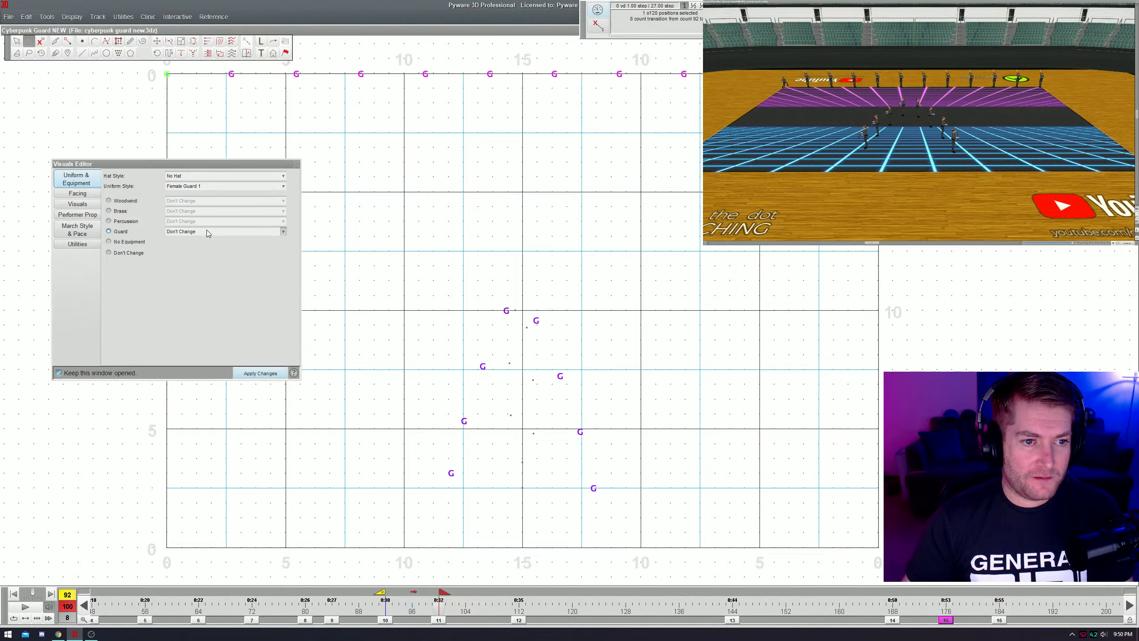
pyautogui.click(235, 231)
pyautogui.moveTo(285, 257)
pyautogui.mouseDown()
pyautogui.moveTo(283, 296)
pyautogui.moveTo(283, 274)
pyautogui.mouseUp()
pyautogui.click(264, 281)
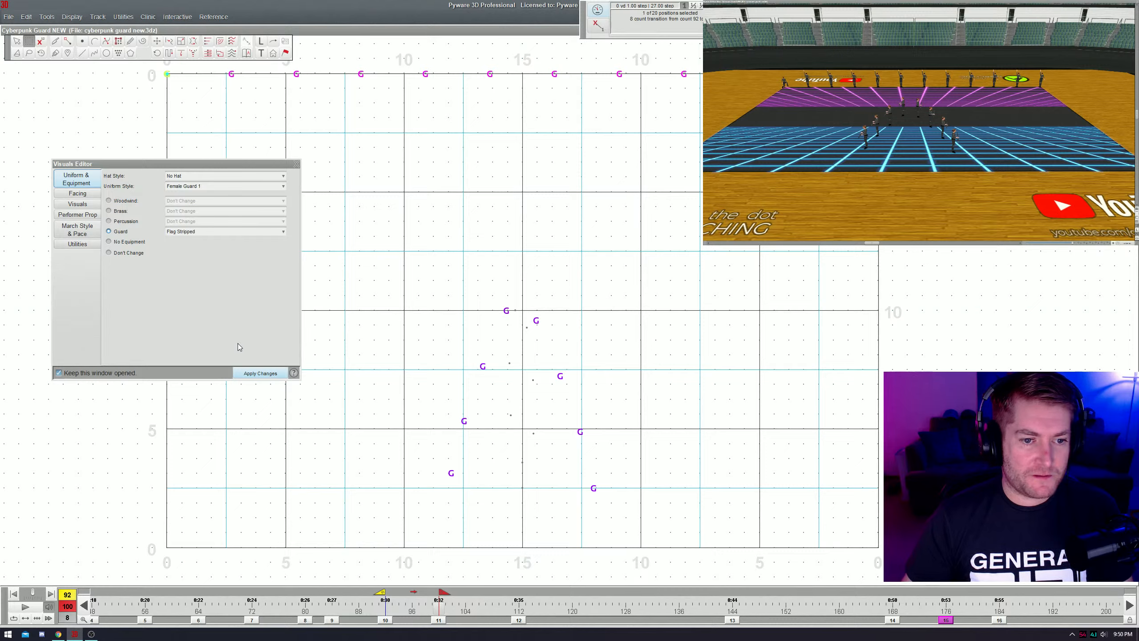
pyautogui.click(251, 372)
# - Play back the transition and move the Visuals Editor down, clear of the back line of performers
pyautogui.press('space')
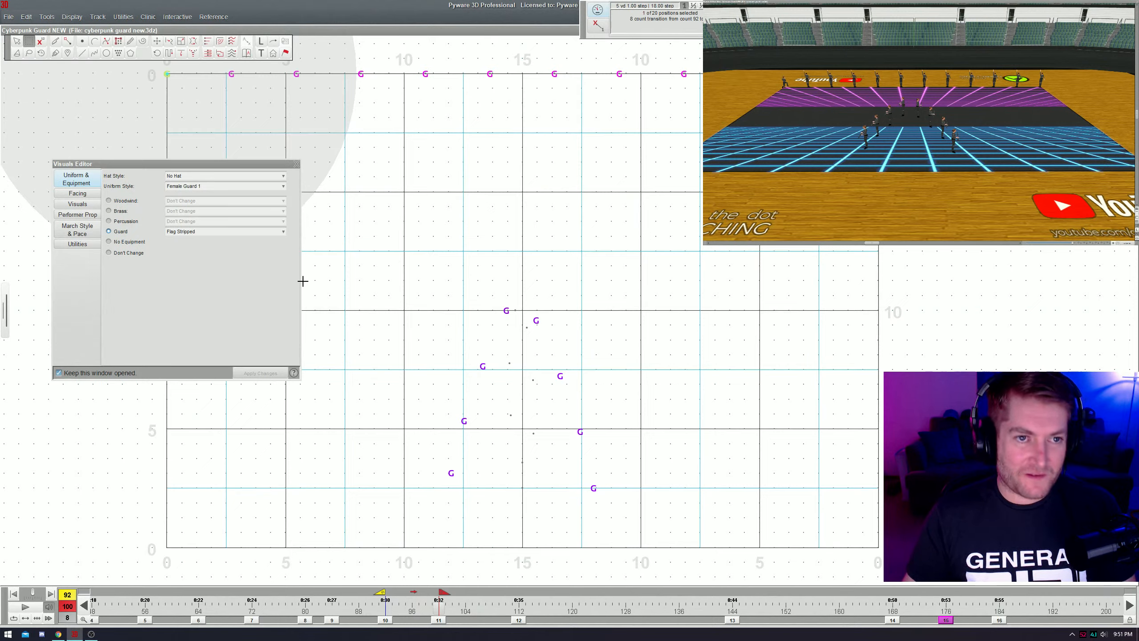
pyautogui.moveTo(243, 165); pyautogui.dragTo(250, 196)
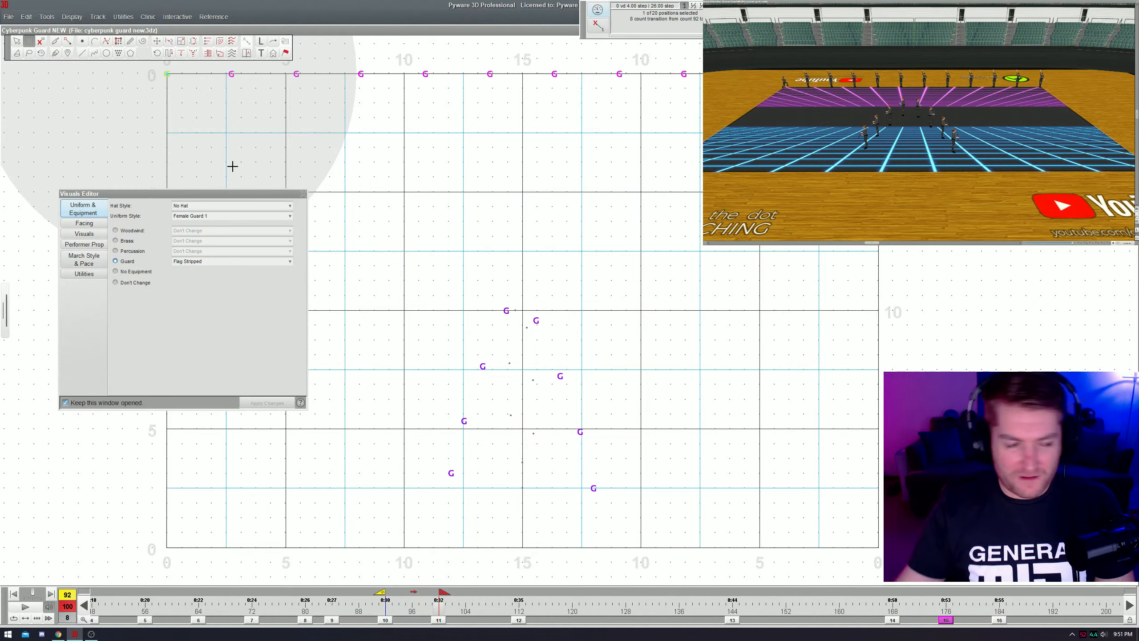
pyautogui.moveTo(280, 200); pyautogui.dragTo(269, 209)
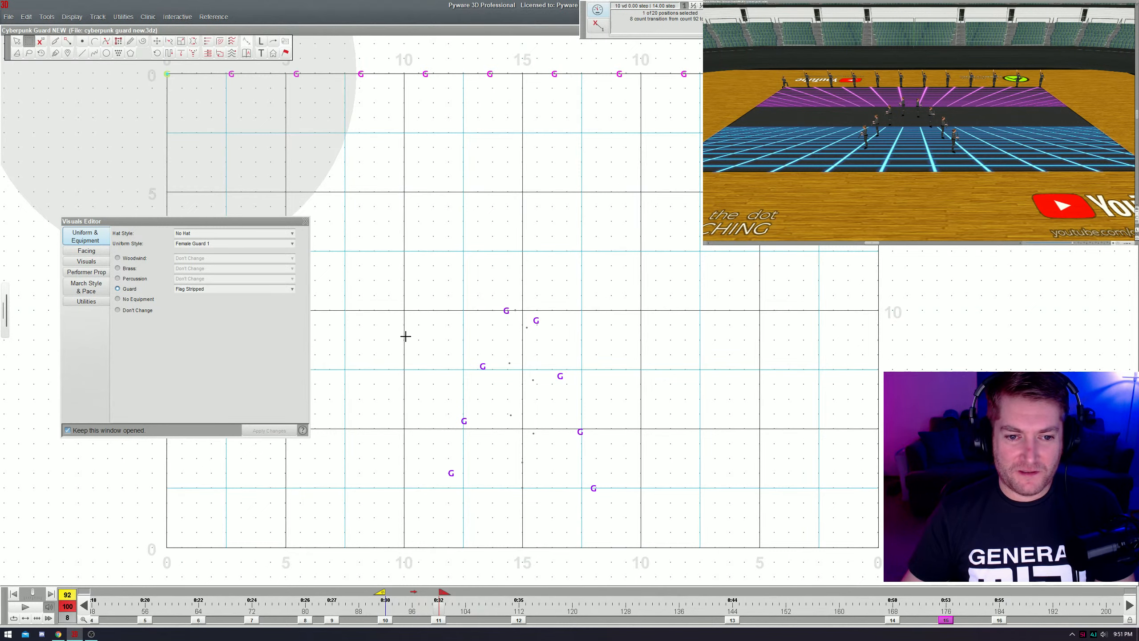
# - Play back counts 92–100 to check the guard movement in the 3D view
pyautogui.press('space')
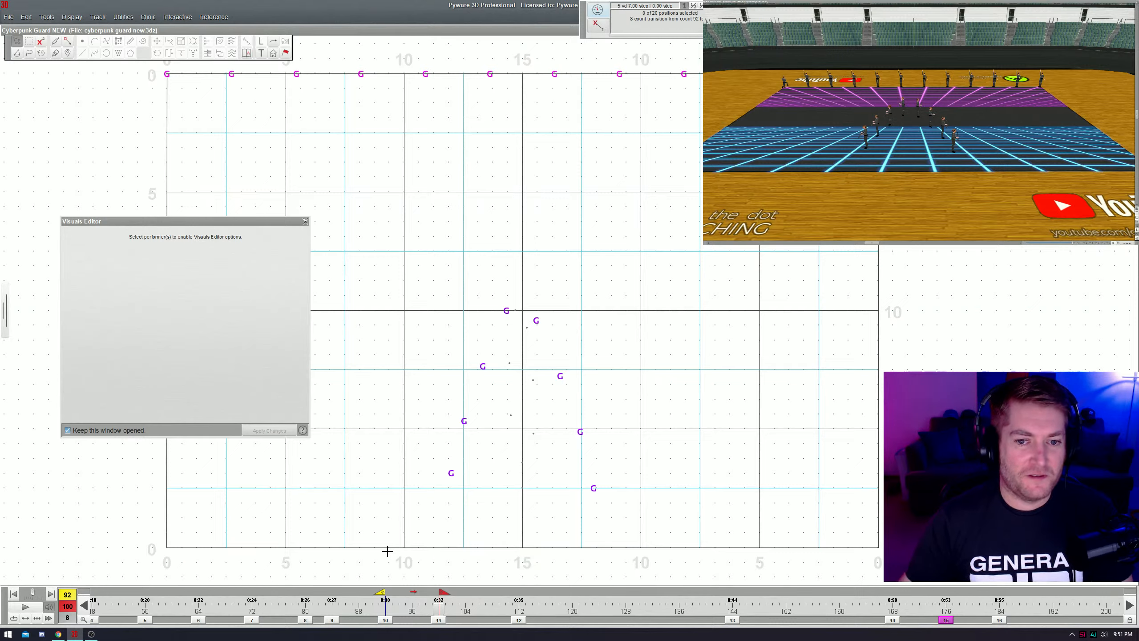
pyautogui.press('space')
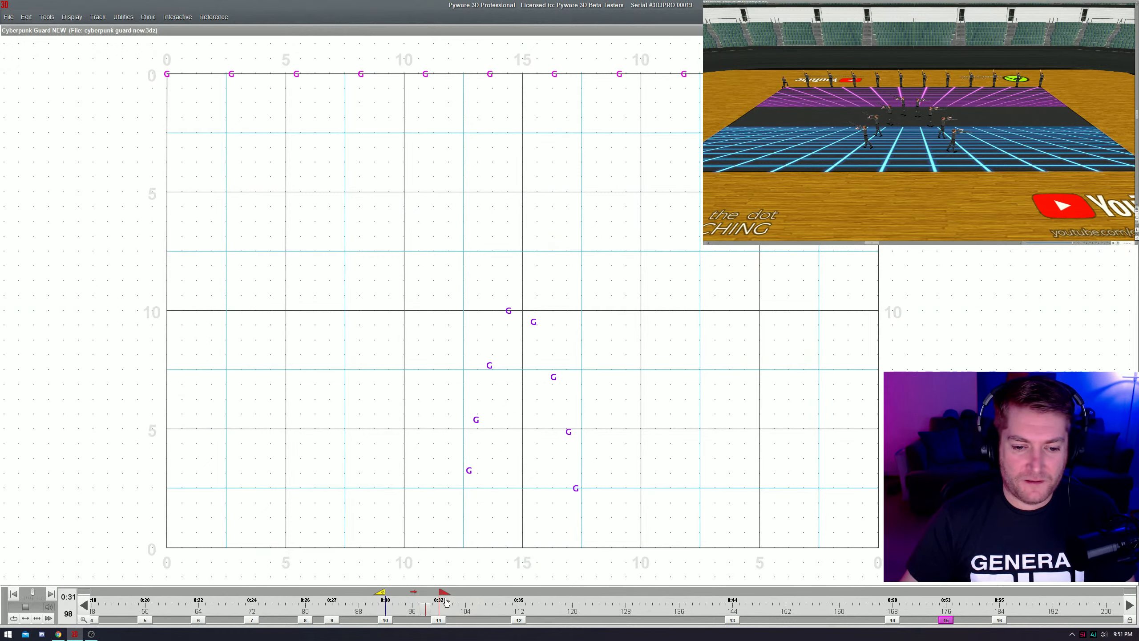
pyautogui.press('space')
pyautogui.click(429, 603)
pyautogui.click(442, 603)
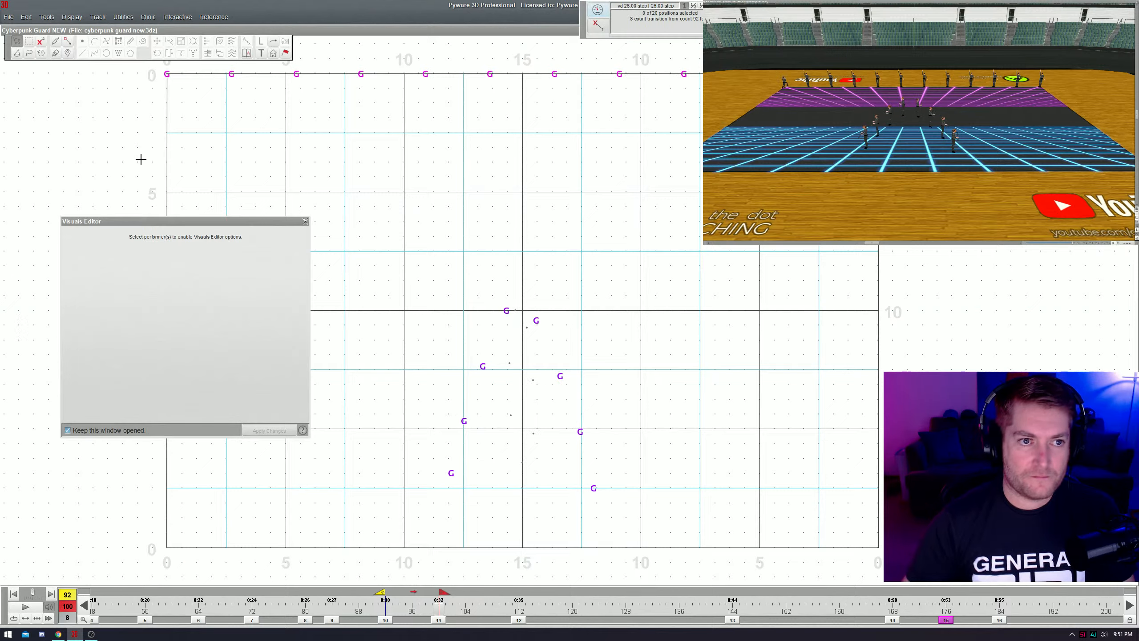
# - Set the leftmost back-line performer's lower body pose to Stand starting at count 93, and play the transition
pyautogui.click(167, 74)
pyautogui.click(99, 261)
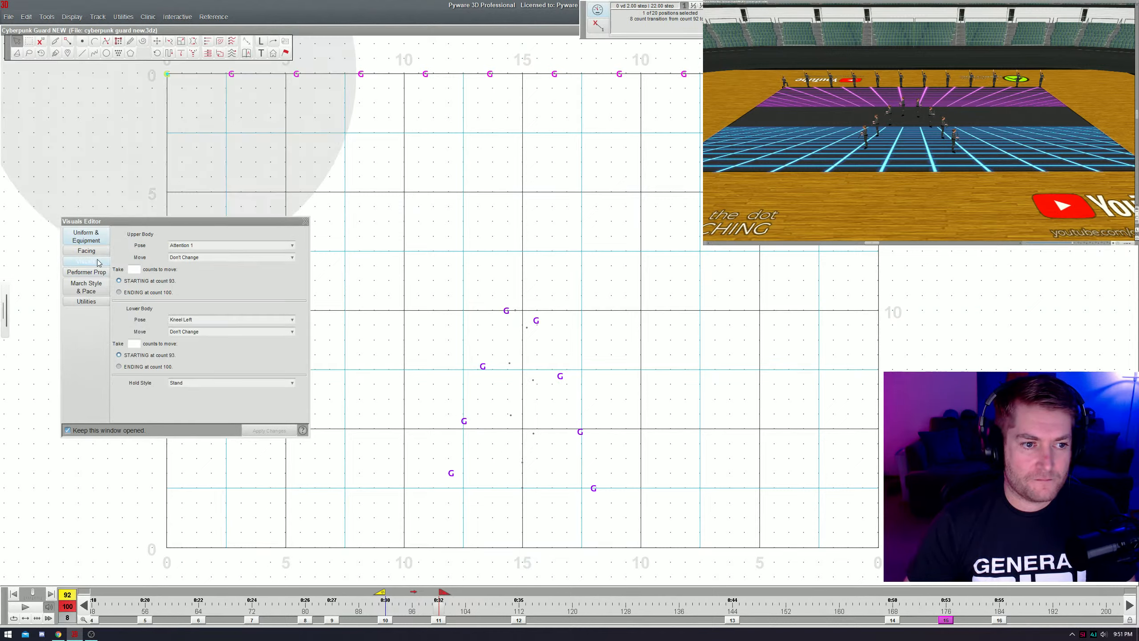
pyautogui.click(204, 245)
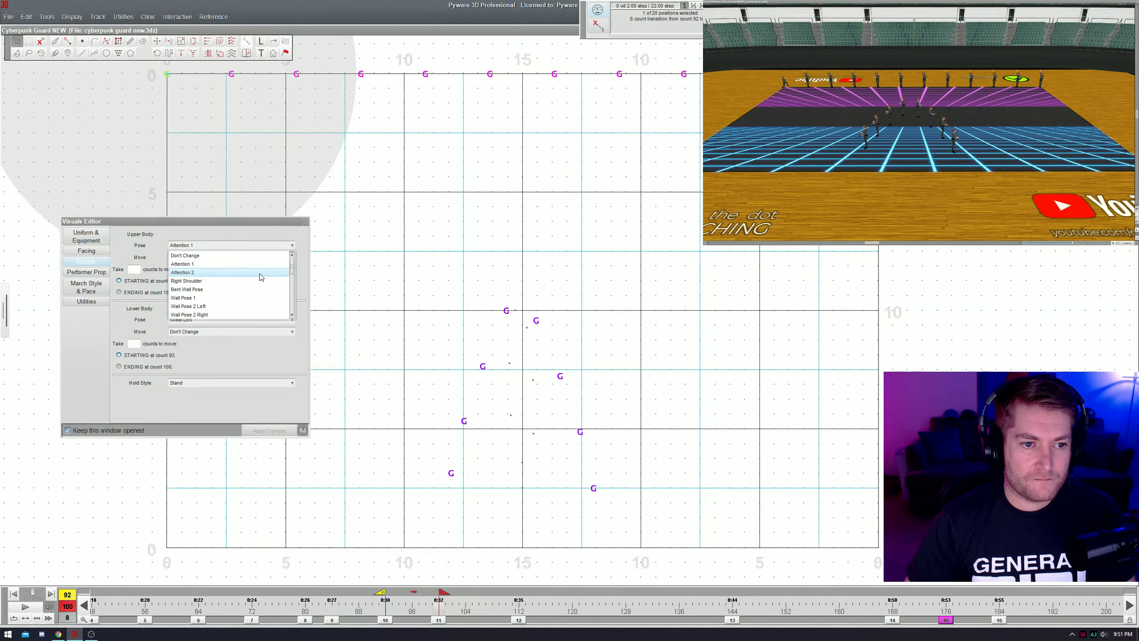
pyautogui.click(232, 246)
pyautogui.click(209, 320)
pyautogui.click(202, 327)
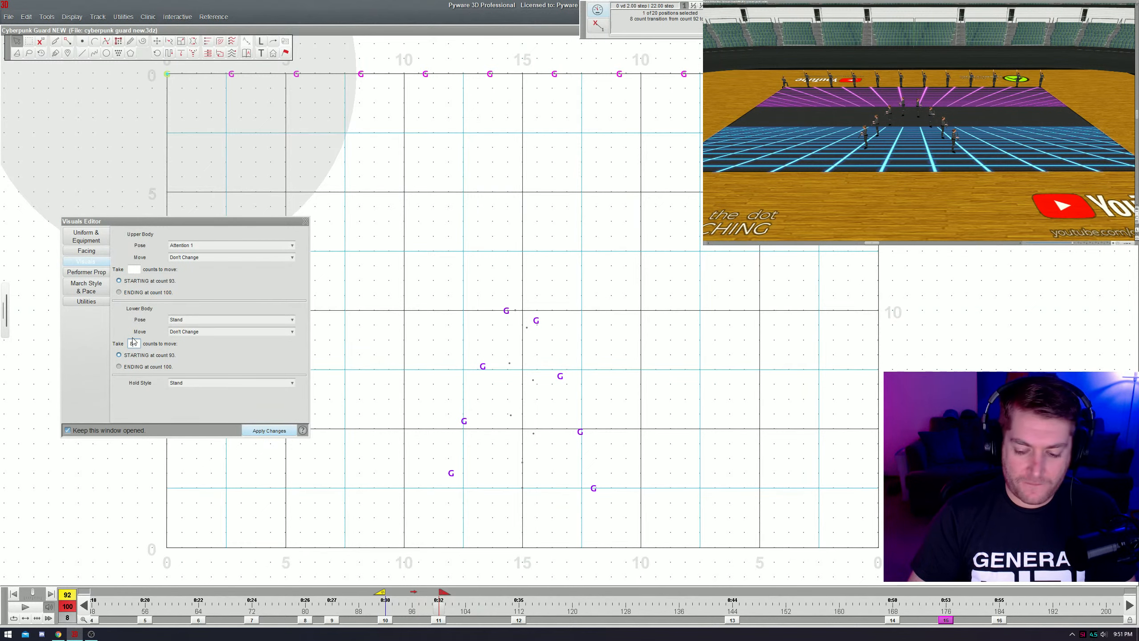
pyautogui.press('space')
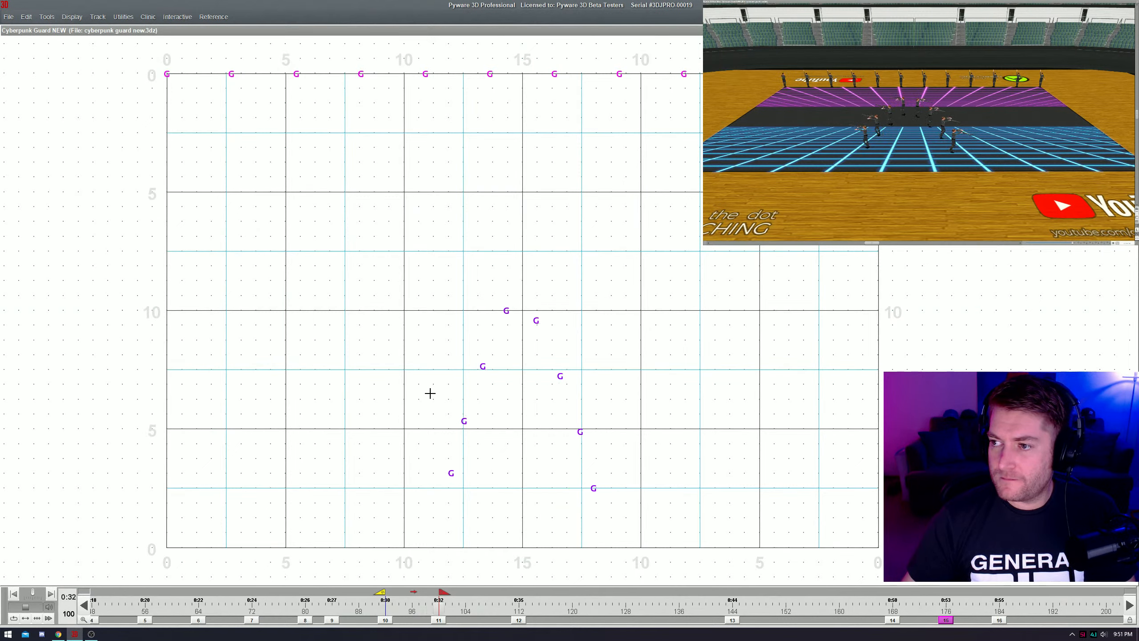
# - Copy that performer's visual series for counts 85–100 and paste it onto the left six back-line performers, sequenced every 1 count in reverse order
pyautogui.moveTo(380, 591); pyautogui.dragTo(327, 592)
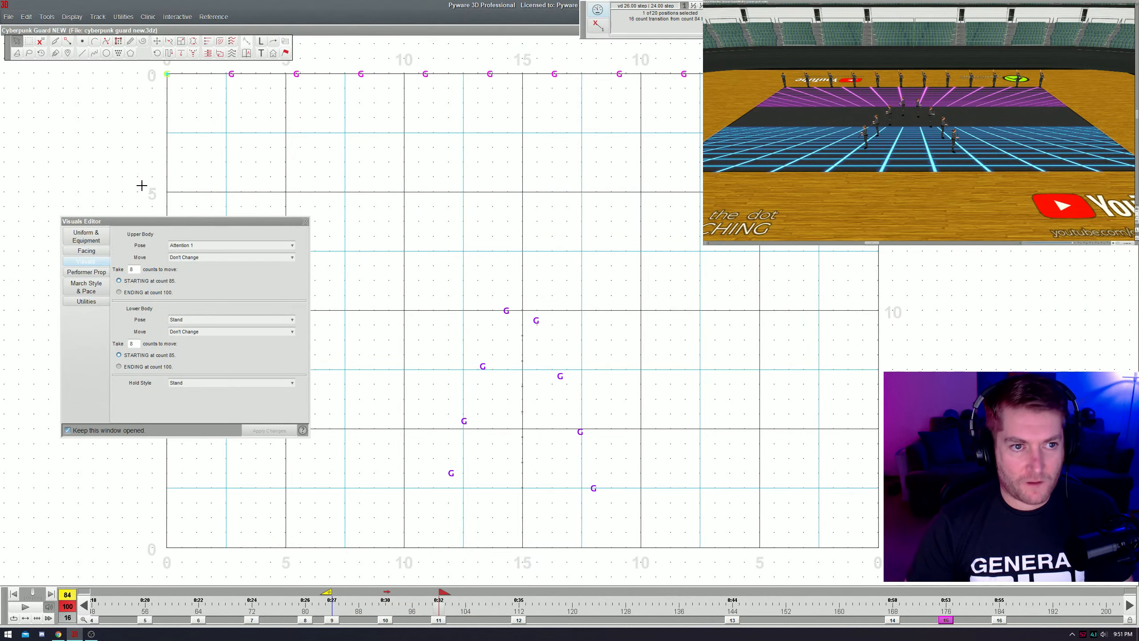
pyautogui.moveTo(443, 592); pyautogui.dragTo(733, 613)
pyautogui.click(378, 92)
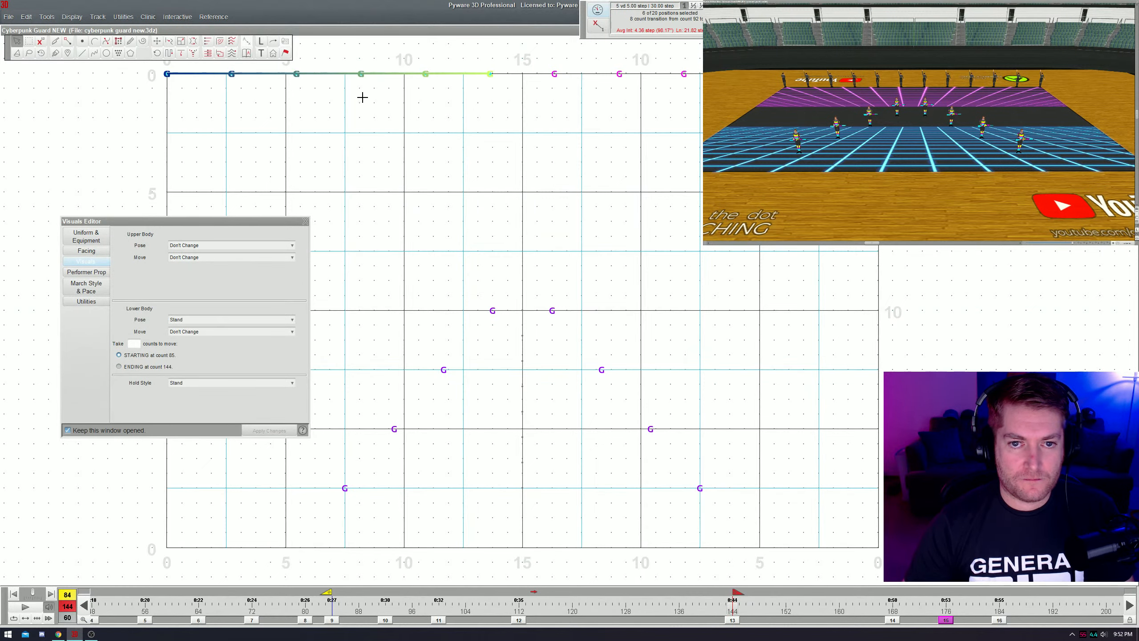
pyautogui.hotkey('ctrl', 'v')
pyautogui.click(421, 169)
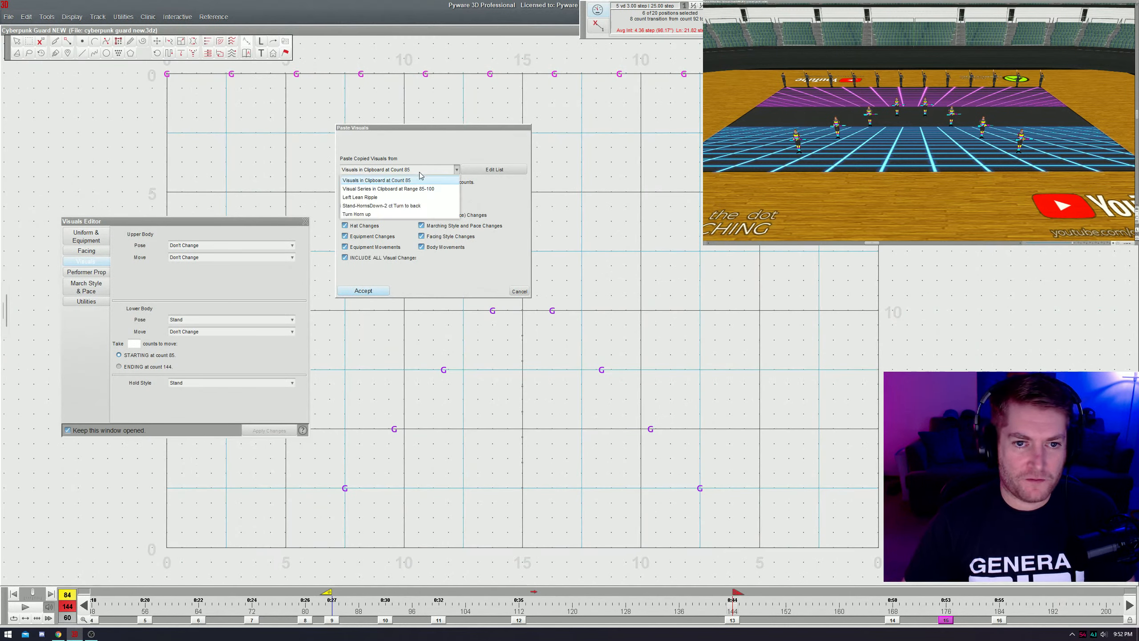
pyautogui.click(422, 189)
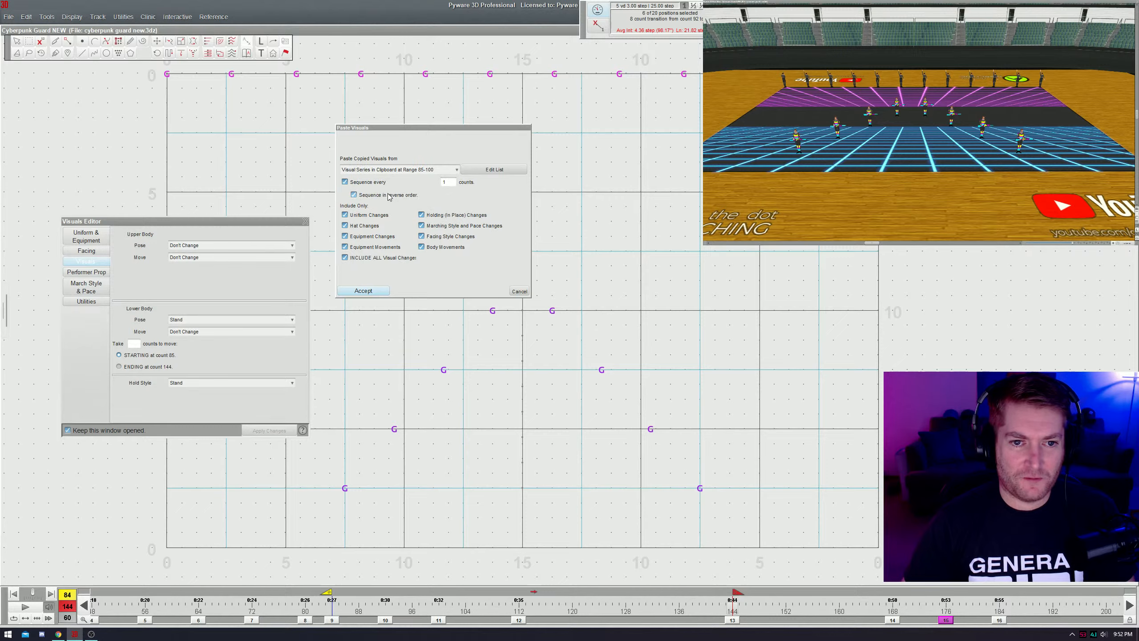
pyautogui.press('Return')
pyautogui.press('space')
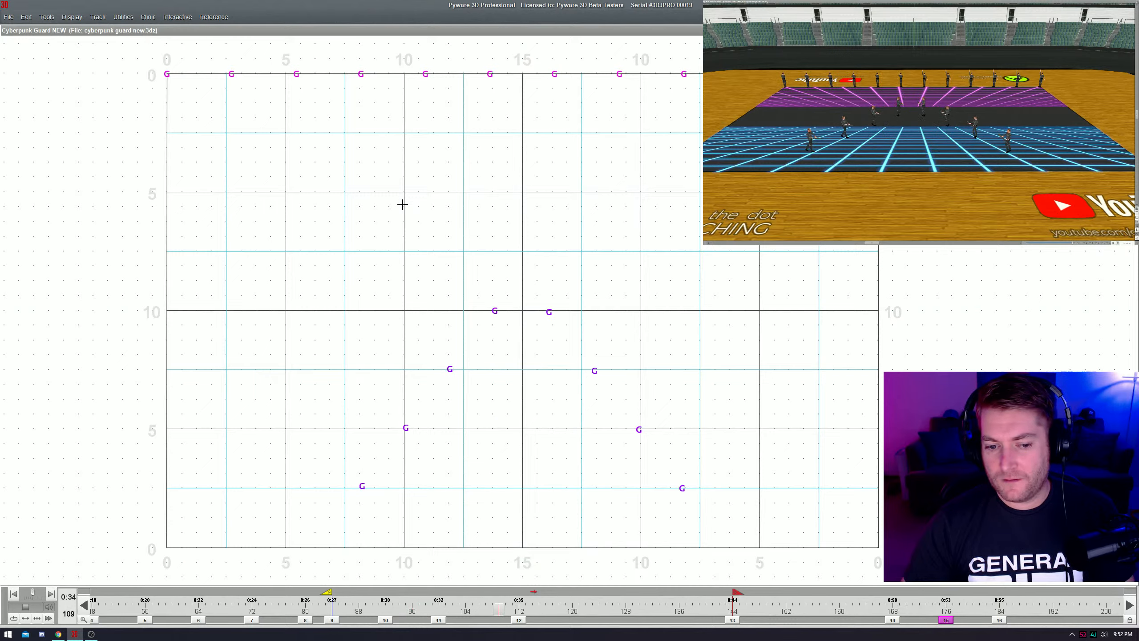
# - Play back the ripple and paste the 85–100 visual series onto the left six performers again with reverse order off
pyautogui.press('space')
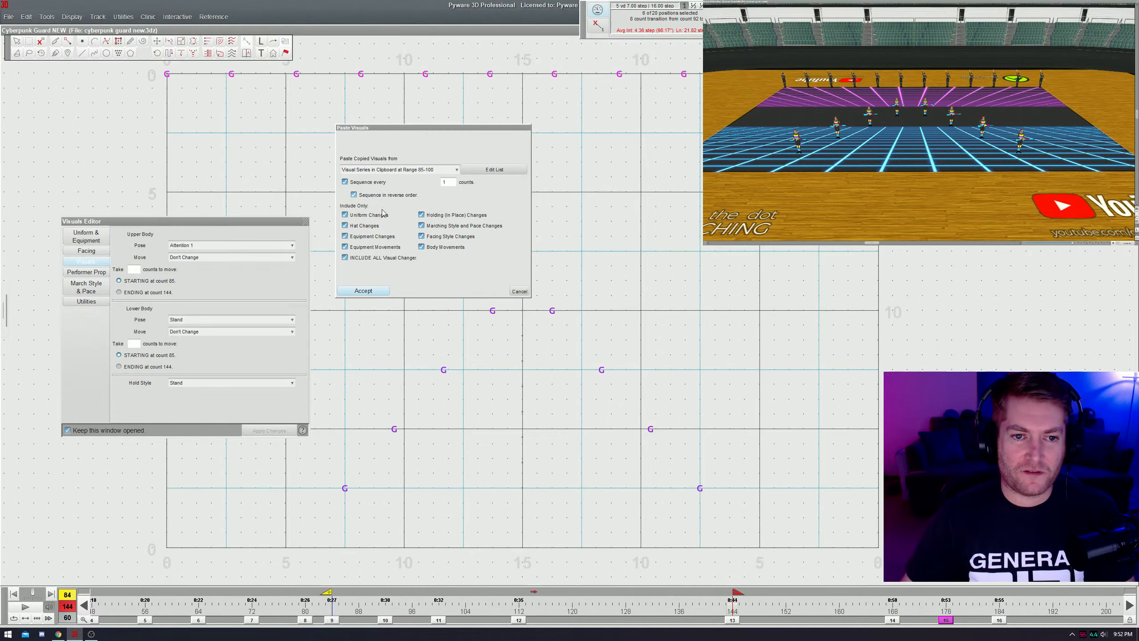
pyautogui.press('space')
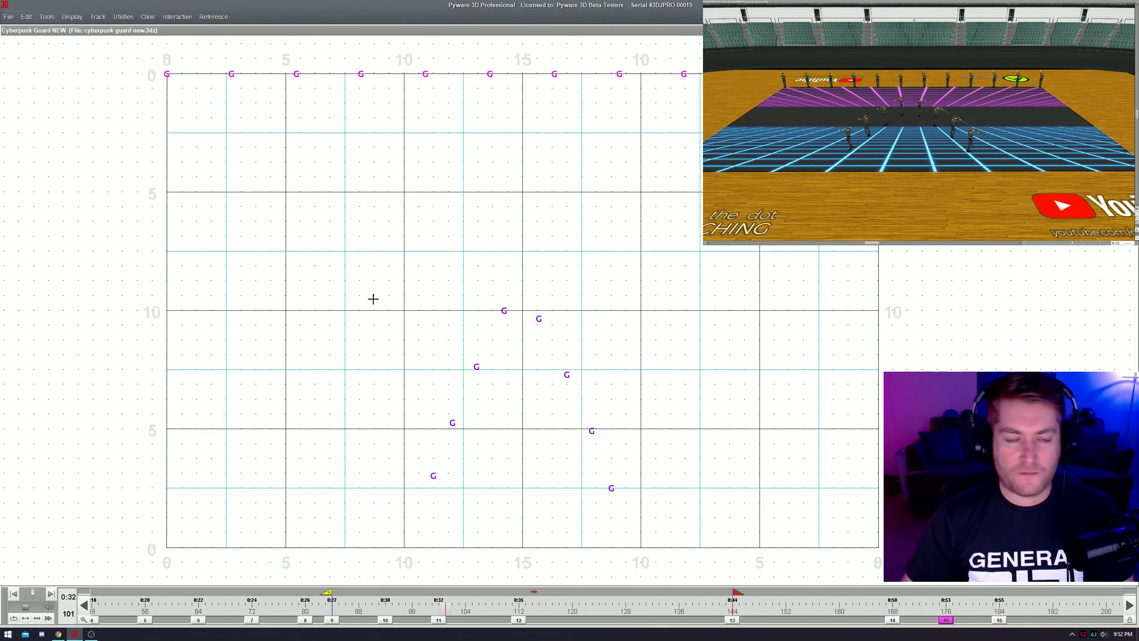
pyautogui.press('space')
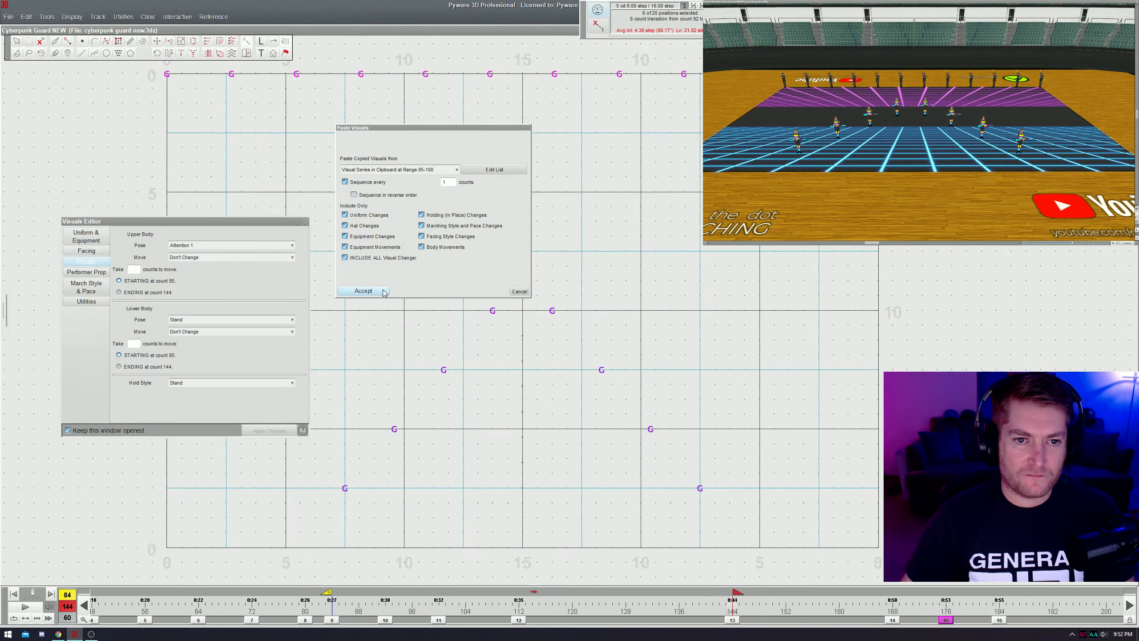
pyautogui.click(363, 291)
# - Paste the 85–100 visual series onto the right six back-line performers, sequenced every 1 count, and play it back
pyautogui.click(554, 75)
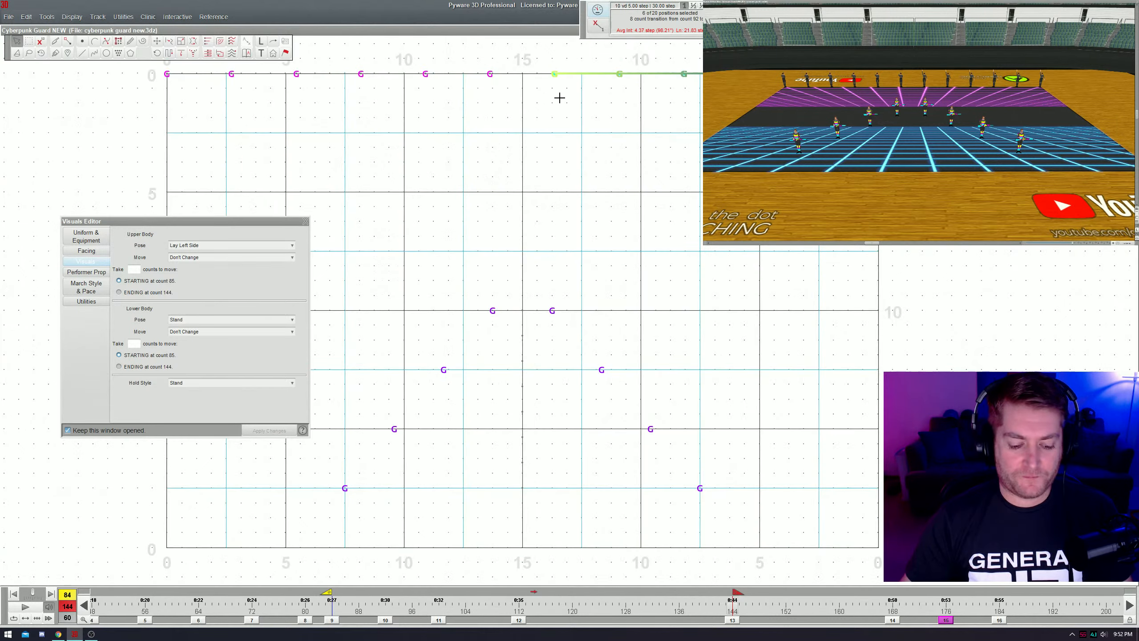
pyautogui.hotkey('ctrl', 'shift', 'v')
pyautogui.click(454, 170)
pyautogui.click(417, 194)
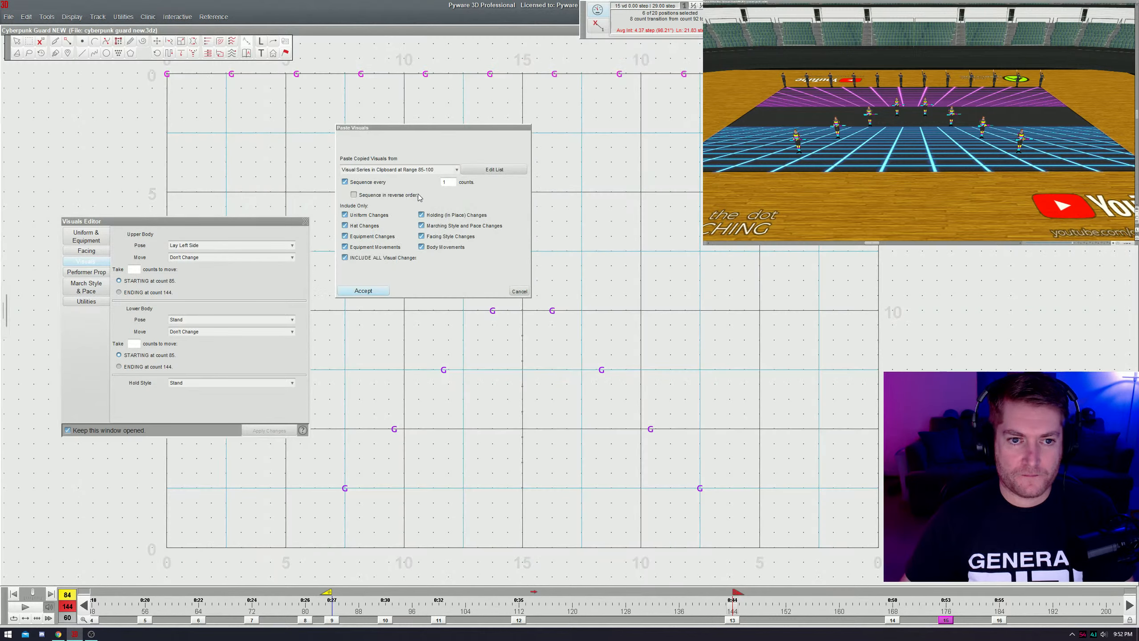
pyautogui.press('space')
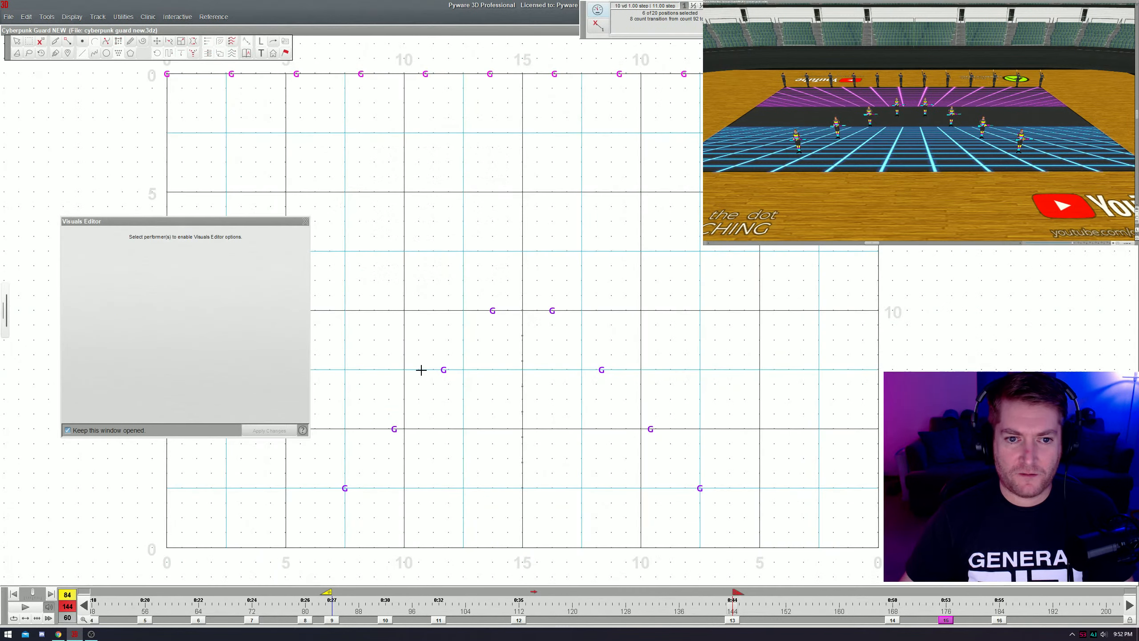
# - Reselect the right six back-line performers, paste the 85–100 visual series again without reverse order, and review the playback
pyautogui.click(641, 75)
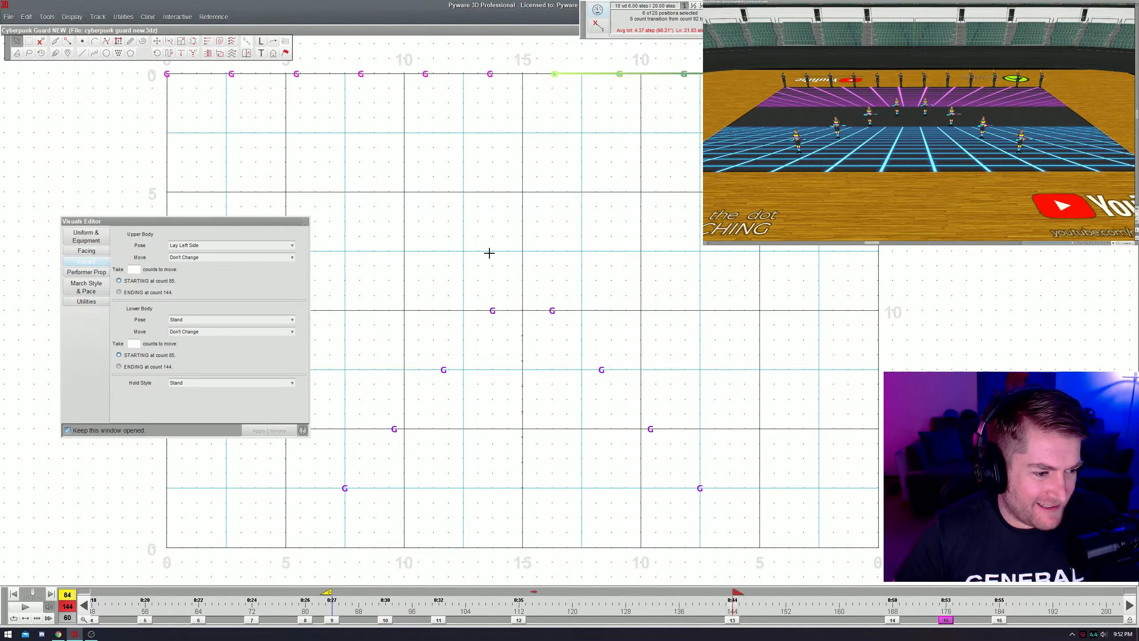
pyautogui.click(547, 106)
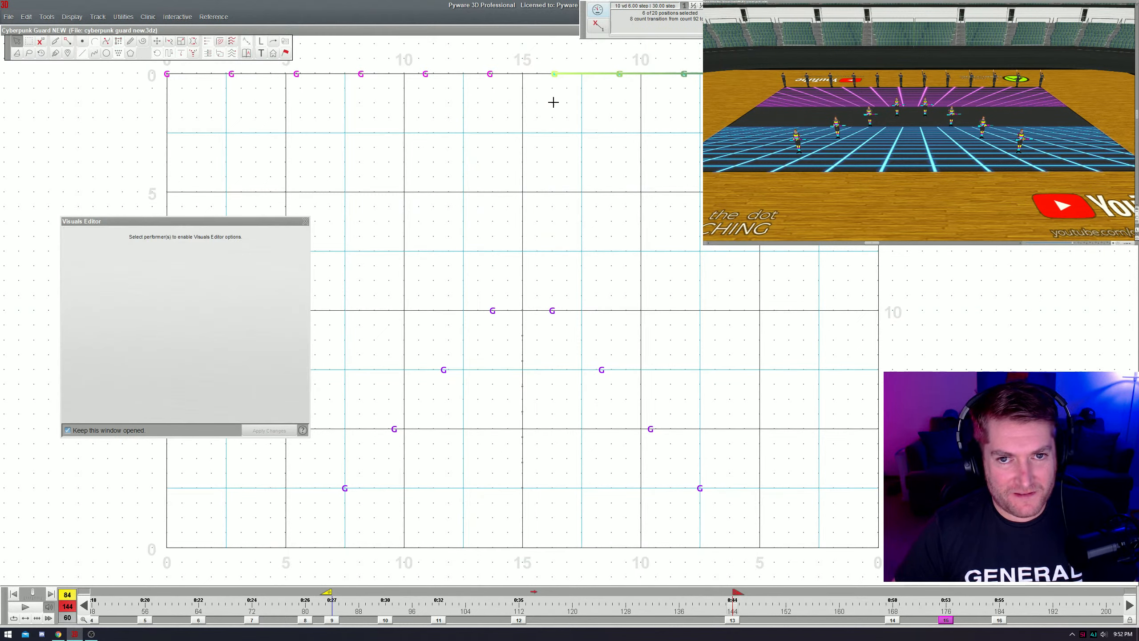
pyautogui.doubleClick(556, 74)
pyautogui.hotkey('ctrl', 'shift', 'v')
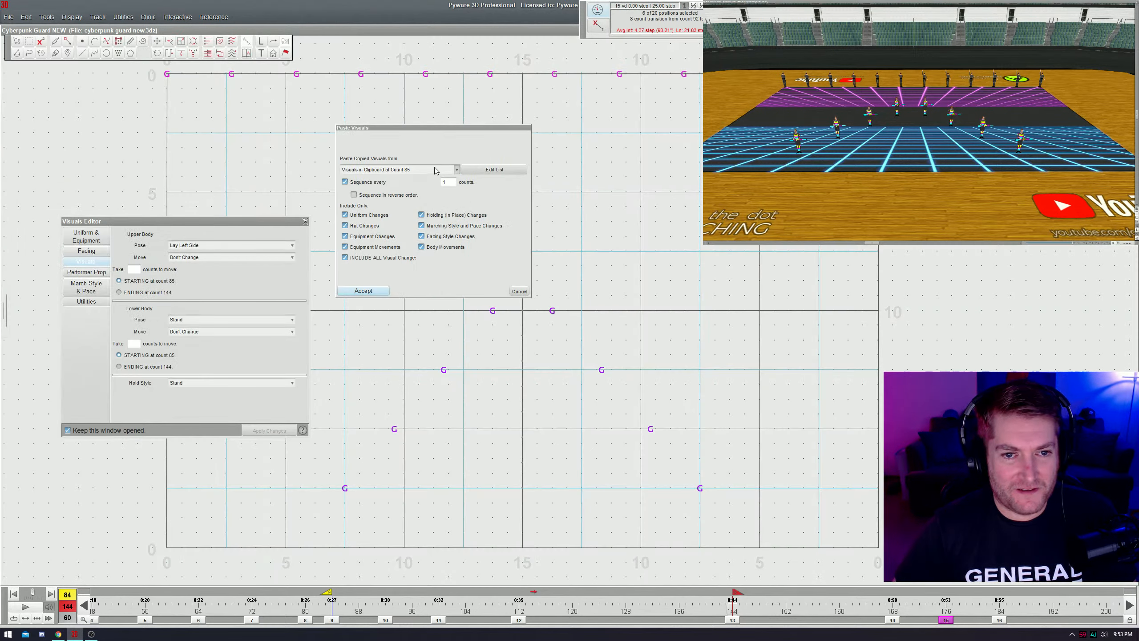
pyautogui.click(434, 170)
pyautogui.click(438, 188)
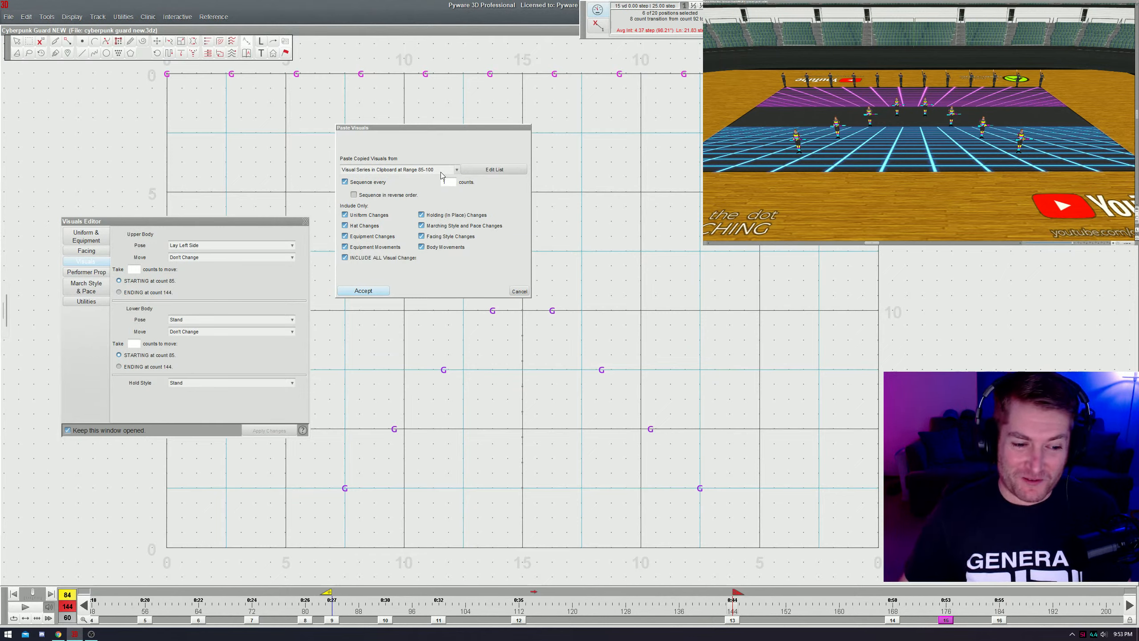
pyautogui.press('space')
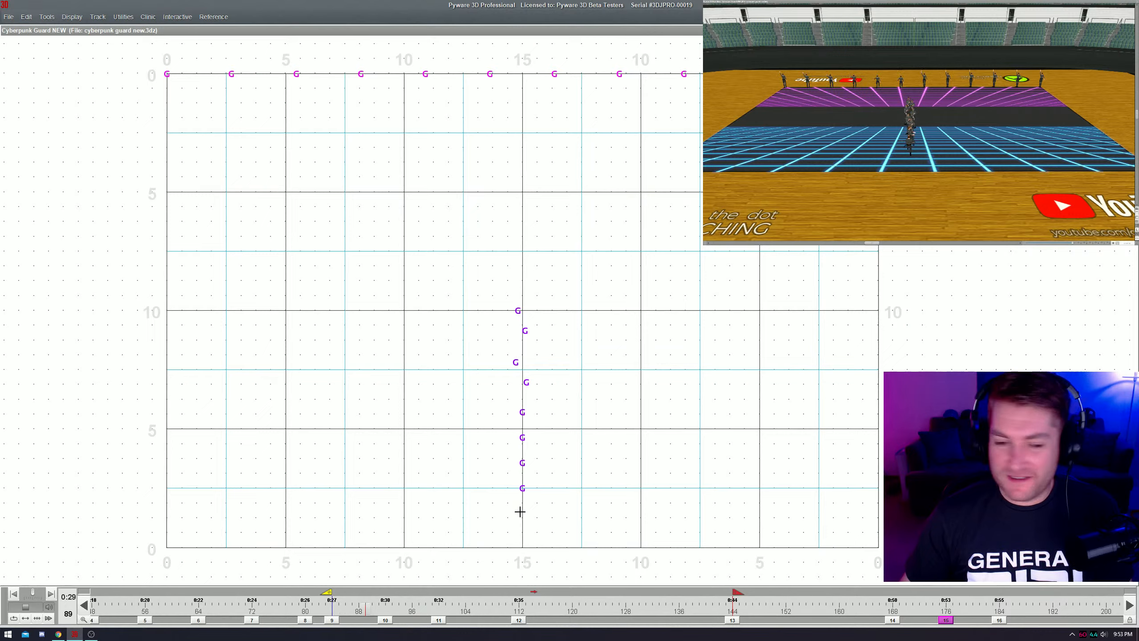
pyautogui.press('space')
pyautogui.press('Return')
# - Set the end count to 100 and examine the visuals of the back-line performer just left of centre
pyautogui.moveTo(740, 592); pyautogui.dragTo(432, 627)
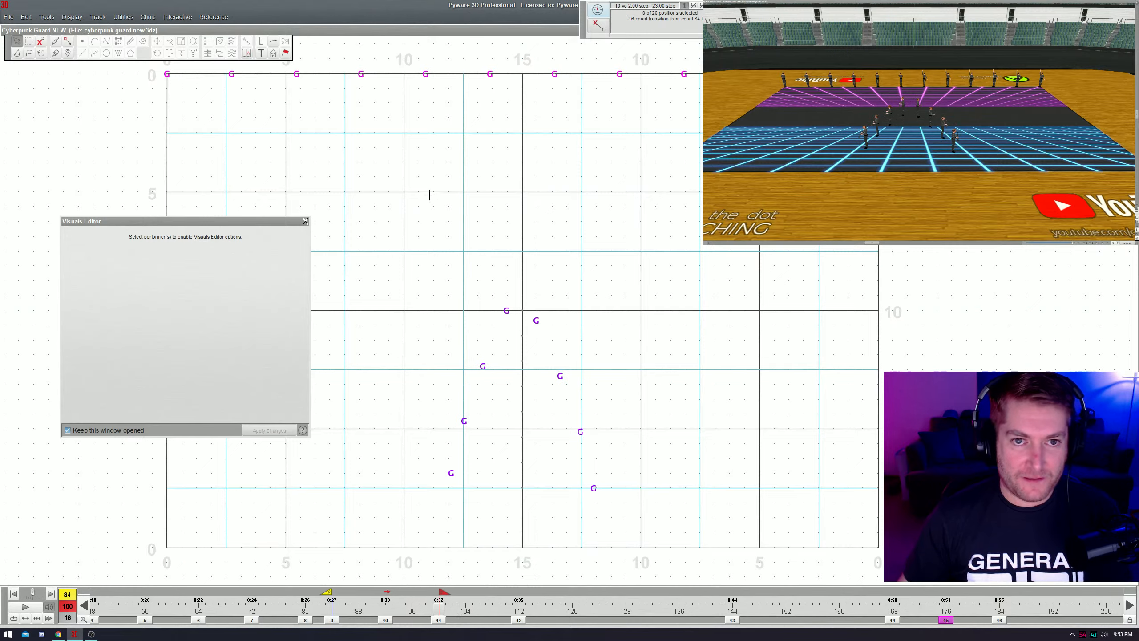
pyautogui.moveTo(523, 93); pyautogui.dragTo(479, 64)
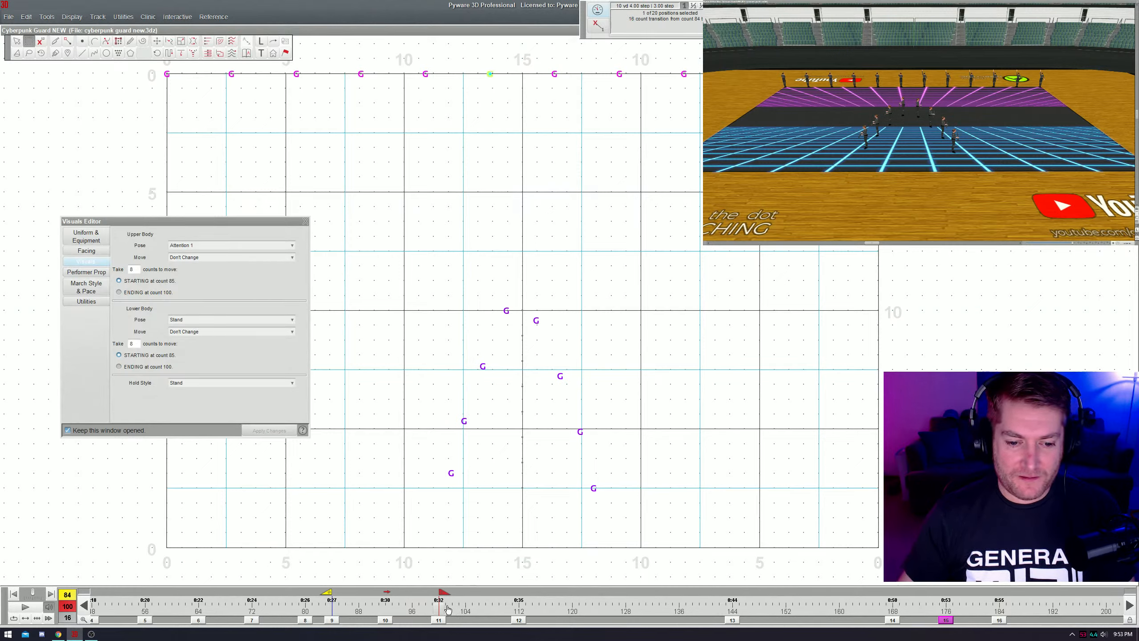
# - Extend the range to counts 84–121 and paste the 85–100 visual series onto the right six back-line performers, every 1 count without reverse order
pyautogui.moveTo(448, 609); pyautogui.dragTo(583, 609)
pyautogui.click(550, 72)
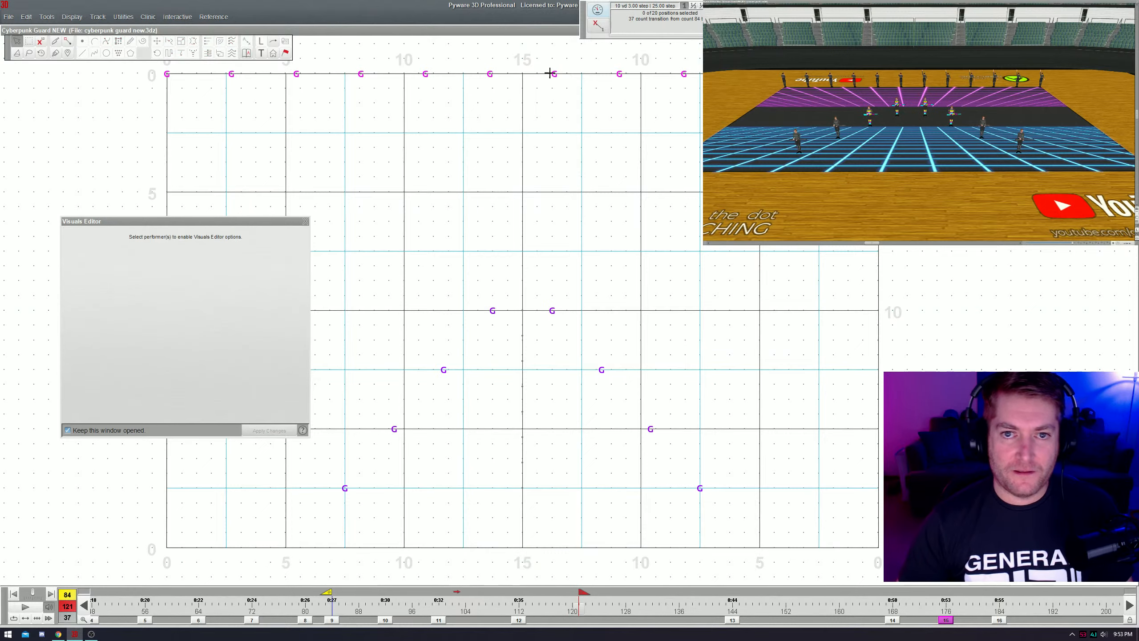
pyautogui.click(551, 73)
pyautogui.hotkey('ctrl', 'v')
pyautogui.click(435, 170)
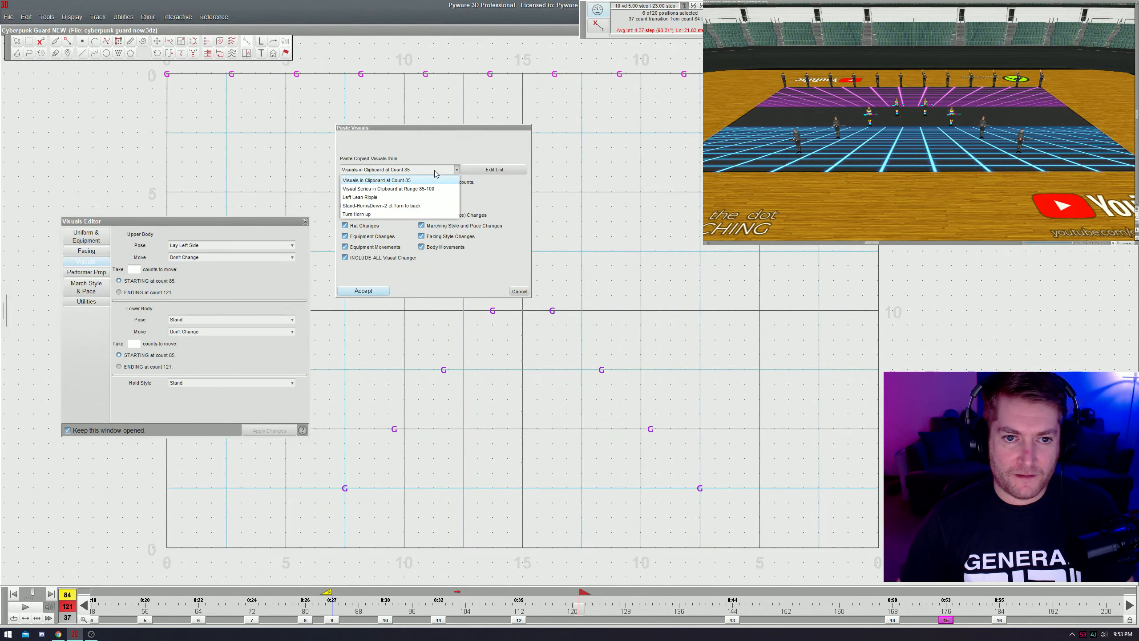
pyautogui.click(436, 191)
pyautogui.press('Return')
pyautogui.press('space')
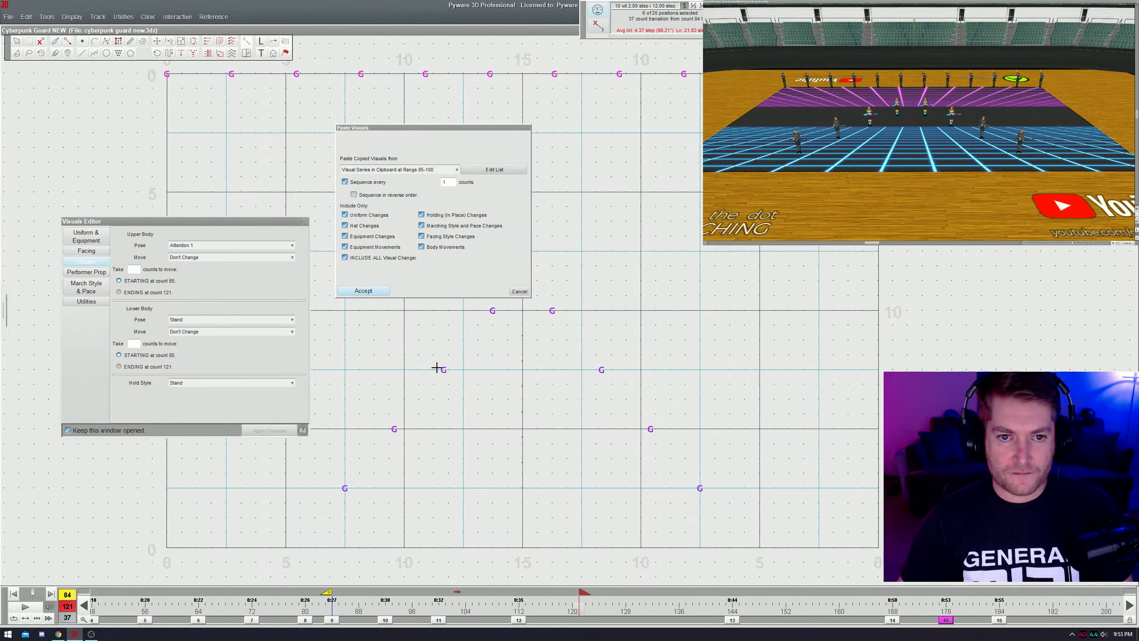
pyautogui.press('Return')
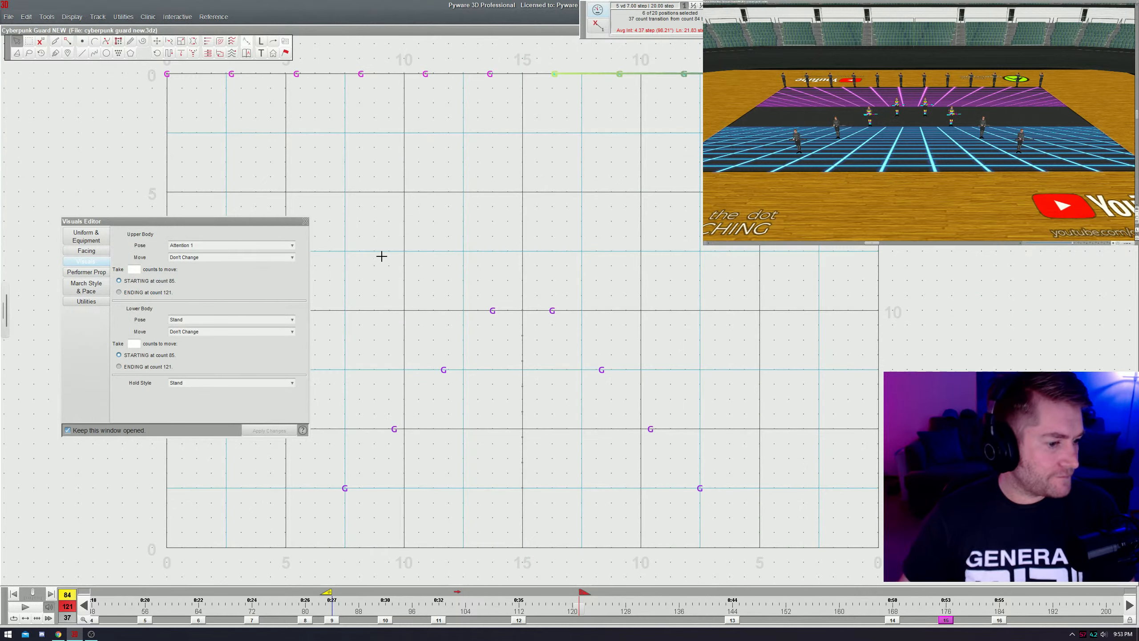
# - Set the range to counts 84–112 and play back the ripple across the back line
pyautogui.click(520, 620)
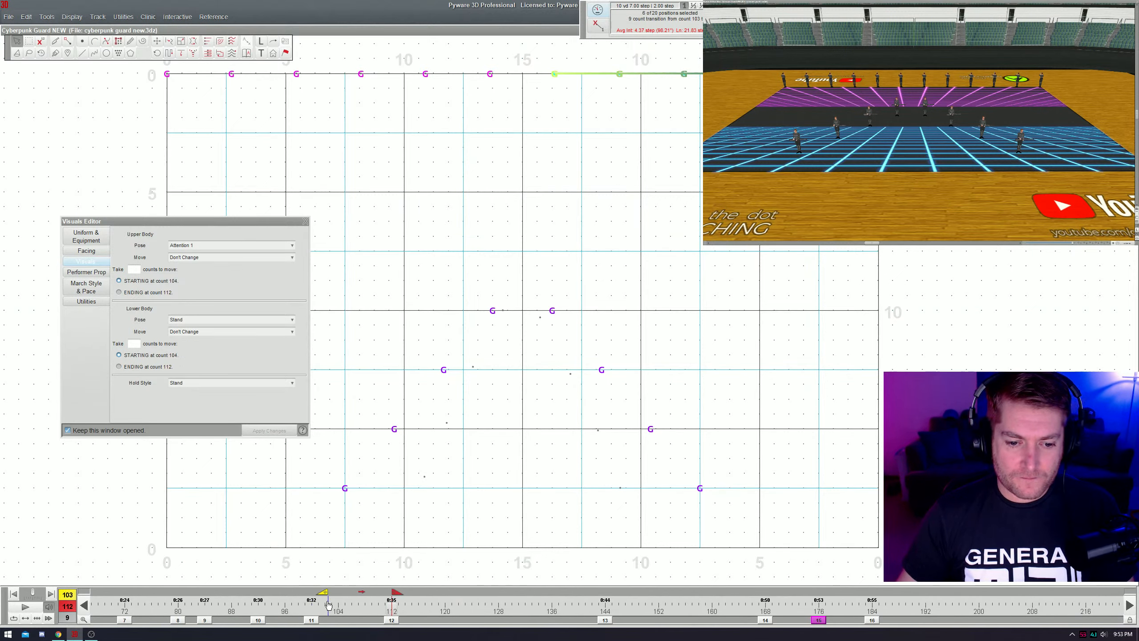
pyautogui.moveTo(328, 604); pyautogui.dragTo(270, 611)
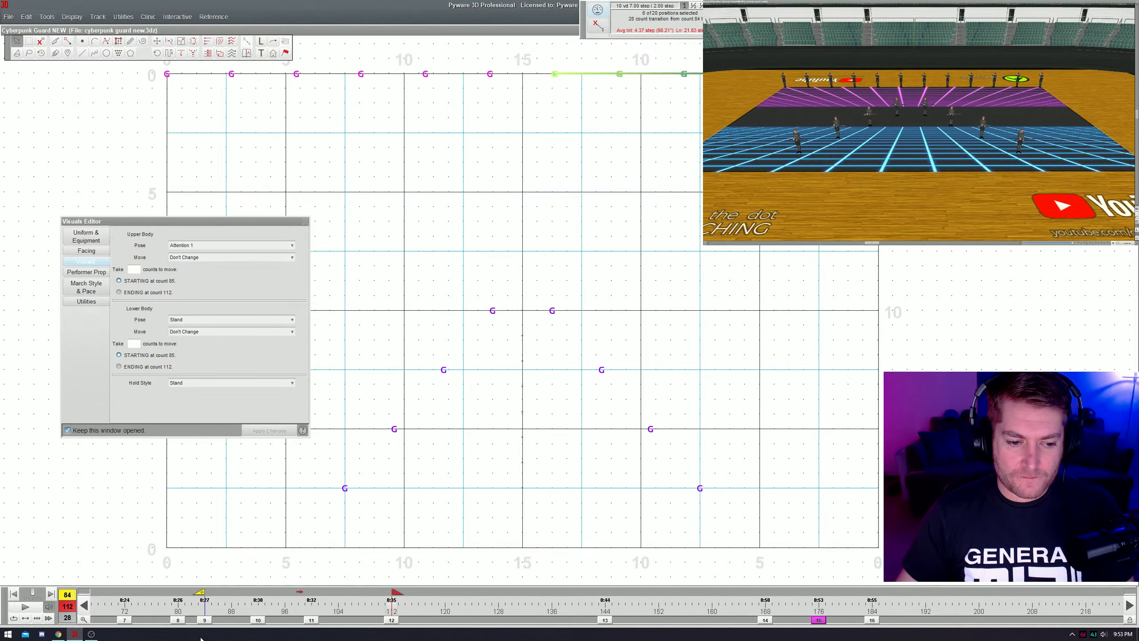
pyautogui.press('space')
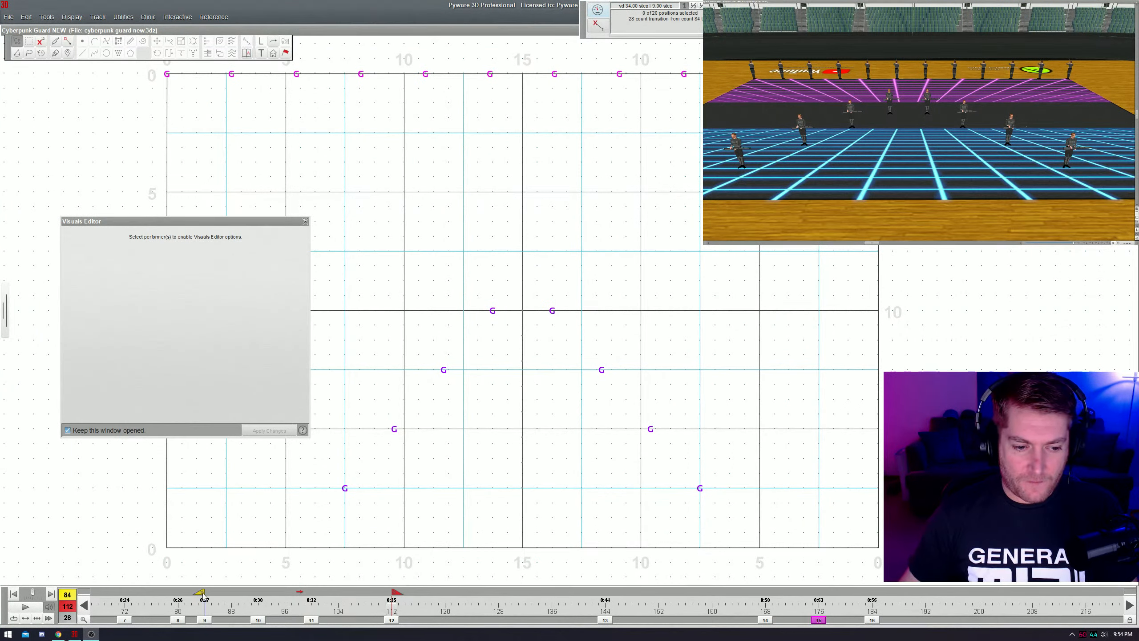
# - Check the facing of all twelve back-line performers for counts 110–112, and play the drill on from count 112
pyautogui.moveTo(204, 597)
pyautogui.mouseDown()
pyautogui.moveTo(311, 599)
pyautogui.moveTo(365, 615)
pyautogui.mouseUp()
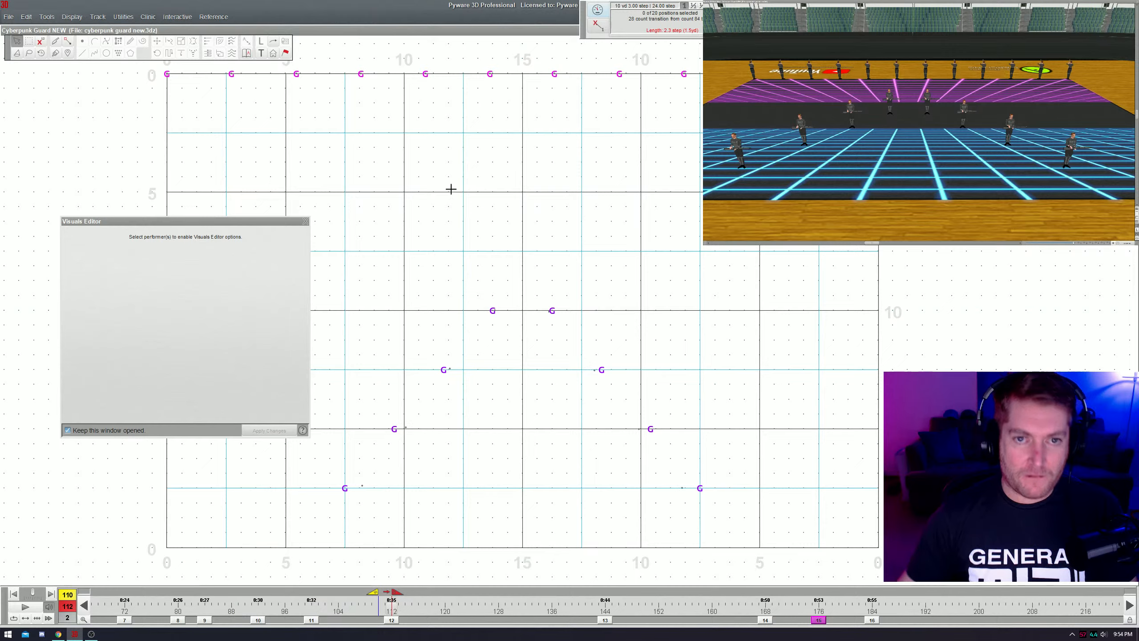
pyautogui.moveTo(443, 133); pyautogui.dragTo(580, 69)
pyautogui.click(92, 252)
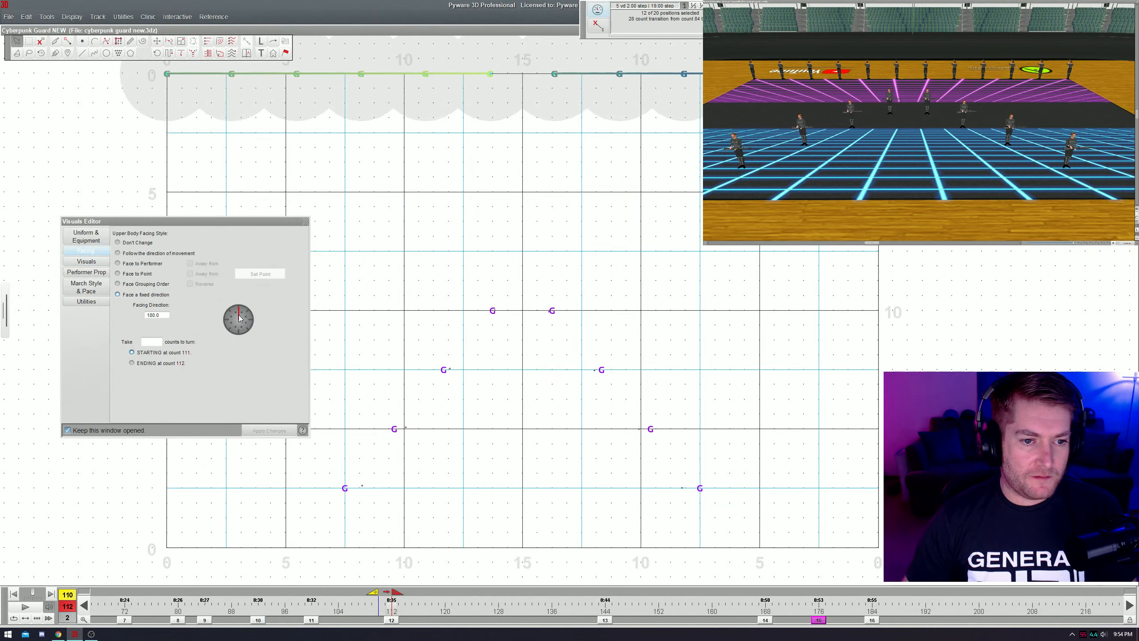
pyautogui.press('Escape')
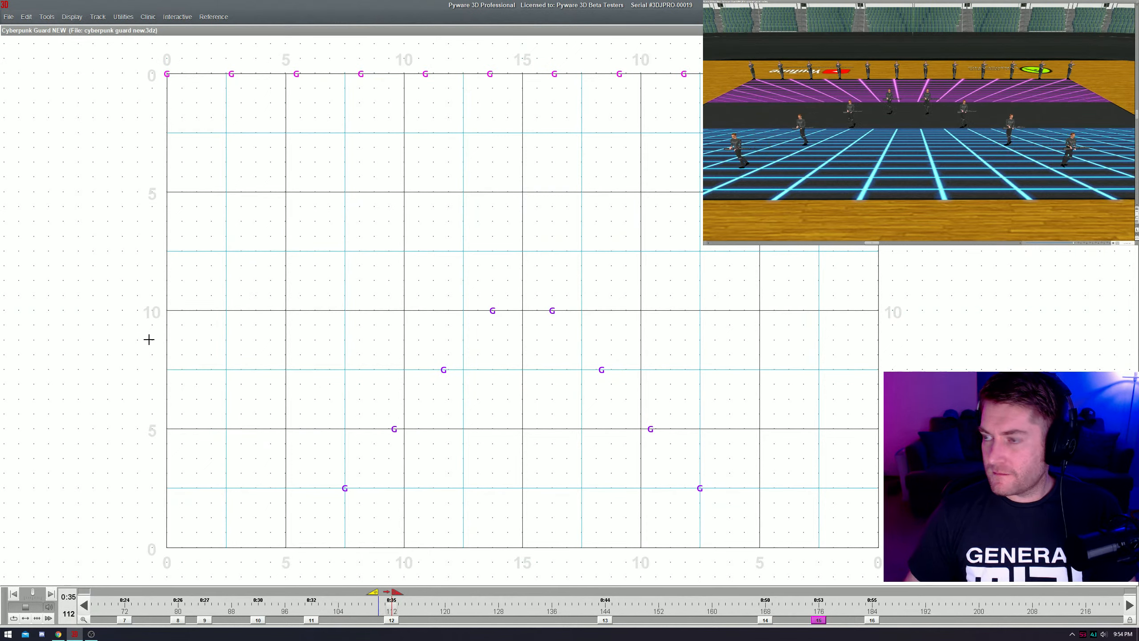
pyautogui.moveTo(377, 595); pyautogui.dragTo(520, 594)
pyautogui.press('space')
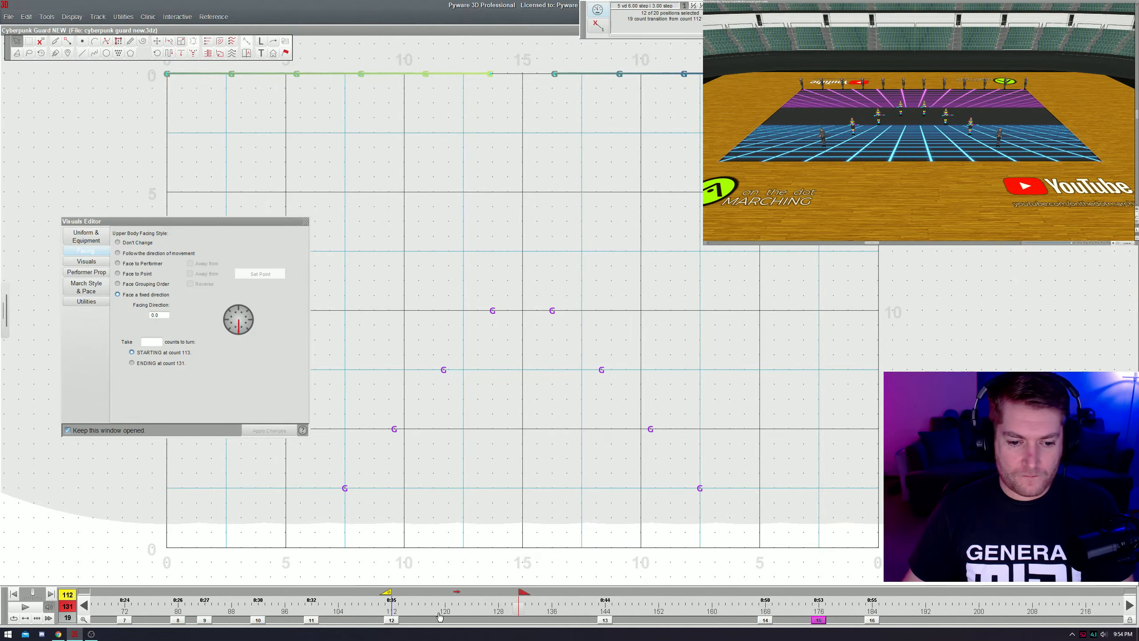
# - Over counts 112–120, move the two innermost front-group performers outward along their row to the 10-yard lines with the Adjuster tool
pyautogui.moveTo(493, 610); pyautogui.dragTo(356, 620)
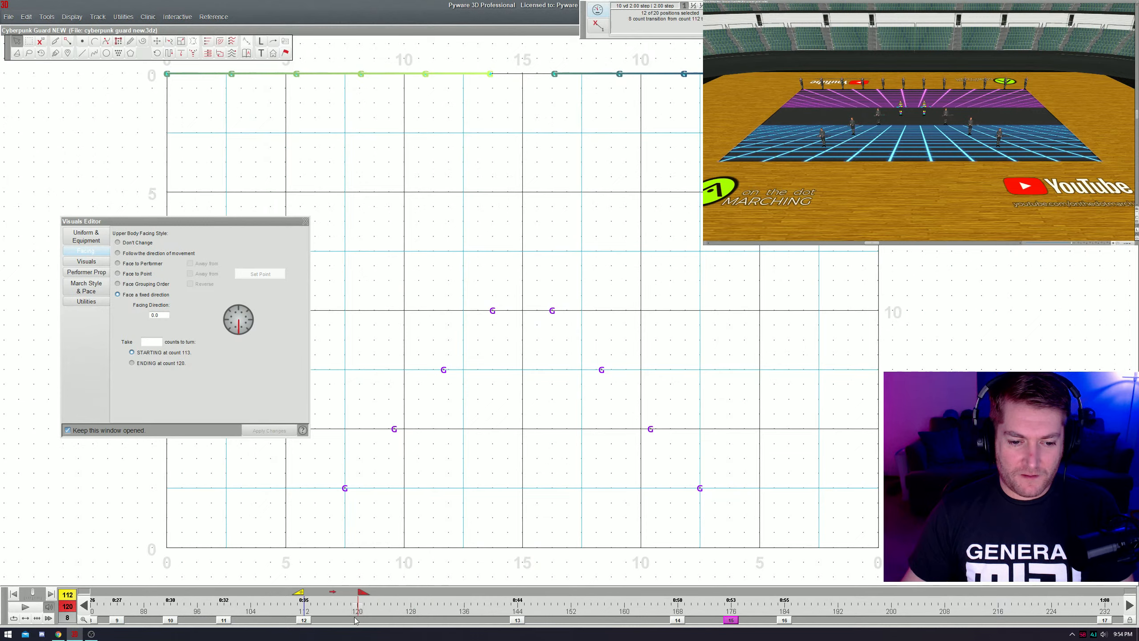
pyautogui.click(474, 430)
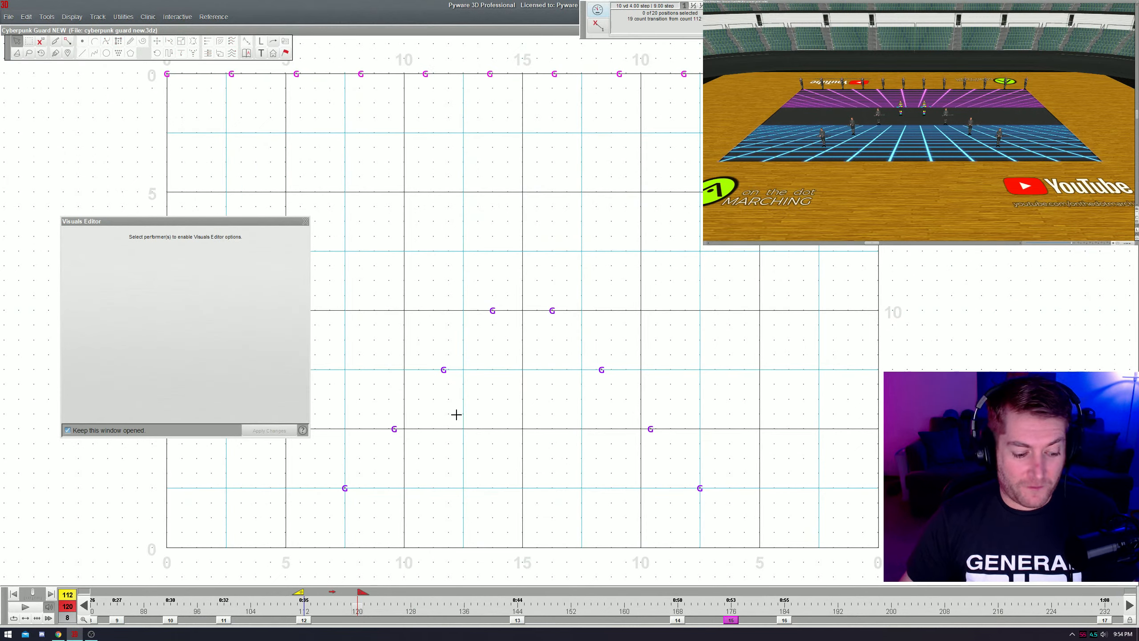
pyautogui.hotkey('ctrl', 'a')
pyautogui.moveTo(258, 224); pyautogui.dragTo(168, 228)
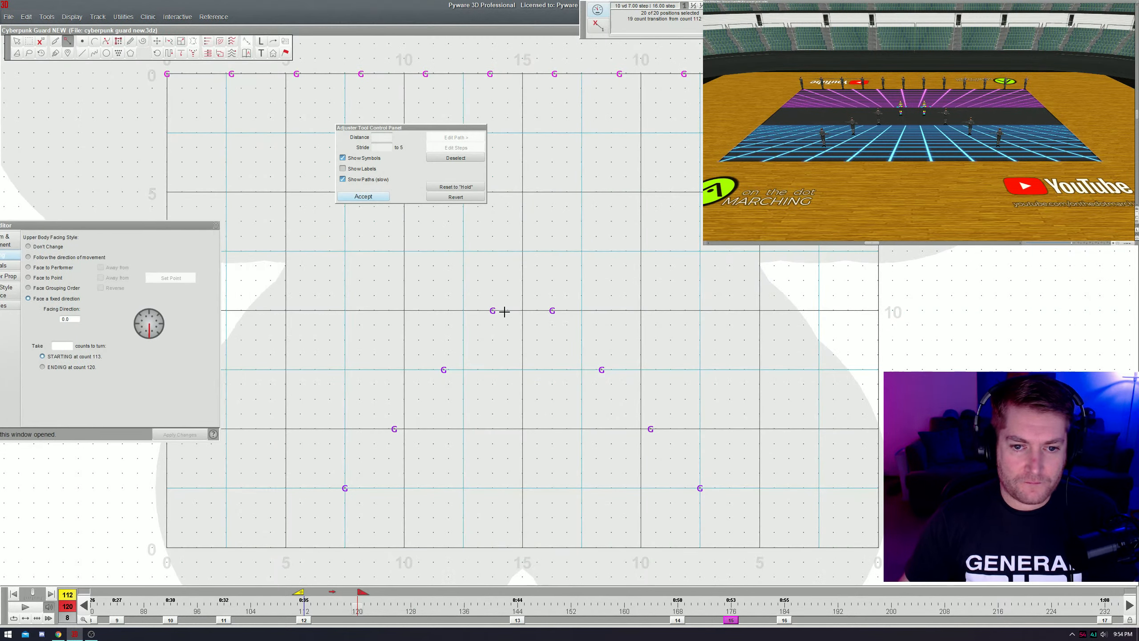
pyautogui.moveTo(493, 311); pyautogui.dragTo(403, 311)
pyautogui.moveTo(552, 311); pyautogui.dragTo(642, 312)
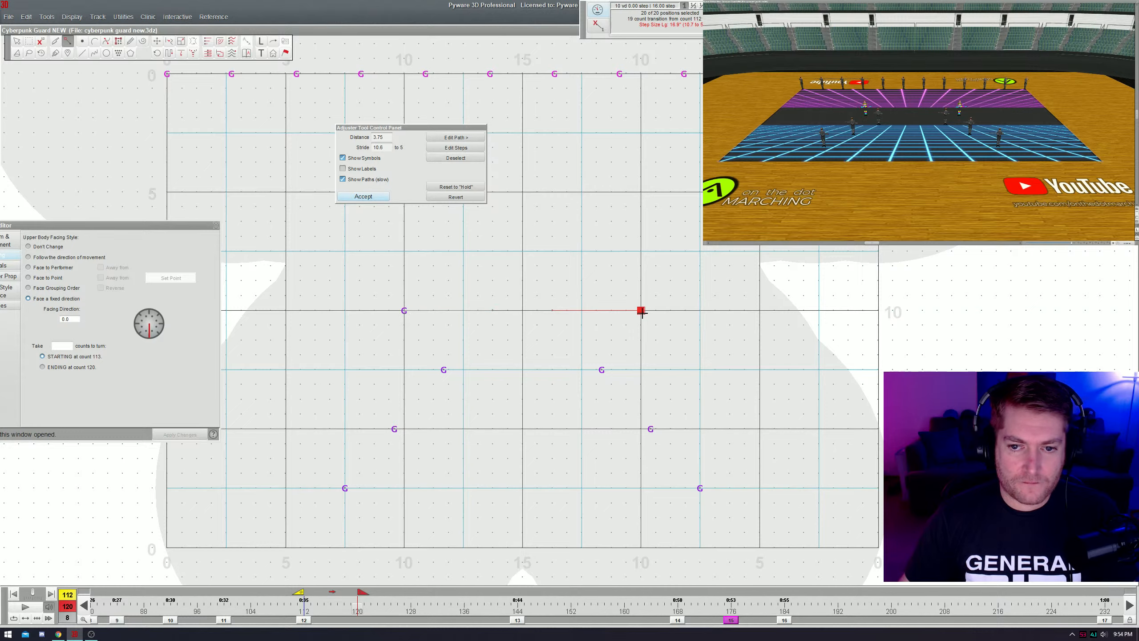
pyautogui.press('space')
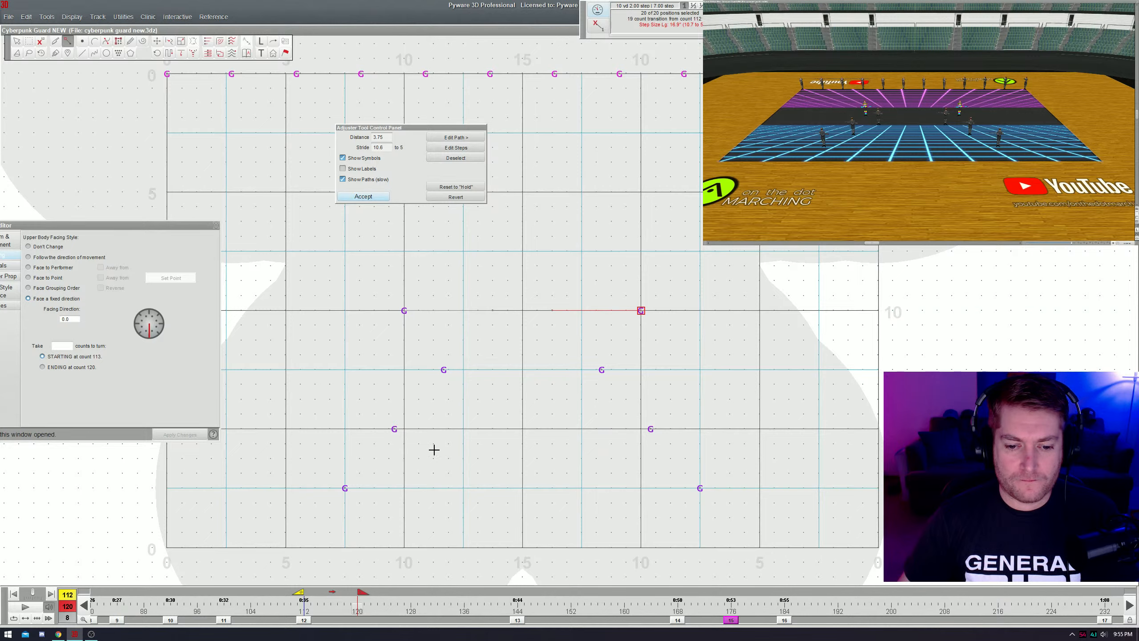
pyautogui.press('Return')
pyautogui.click(331, 593)
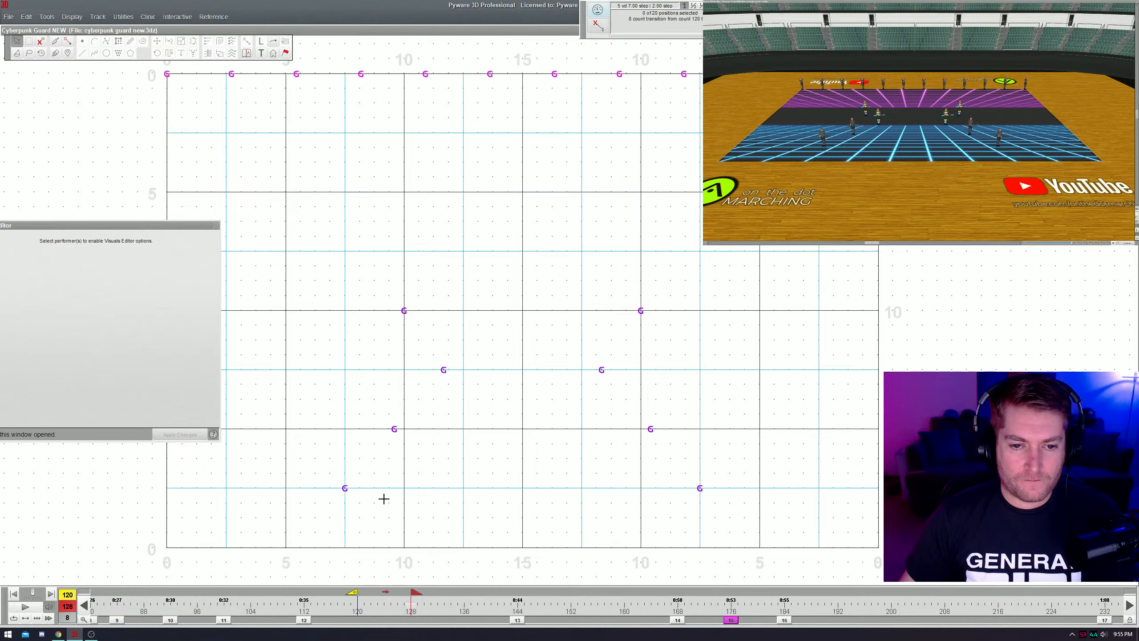
pyautogui.hotkey('ctrl', 'a')
pyautogui.moveTo(444, 369); pyautogui.dragTo(493, 310)
pyautogui.moveTo(601, 369); pyautogui.dragTo(548, 308)
pyautogui.press('space')
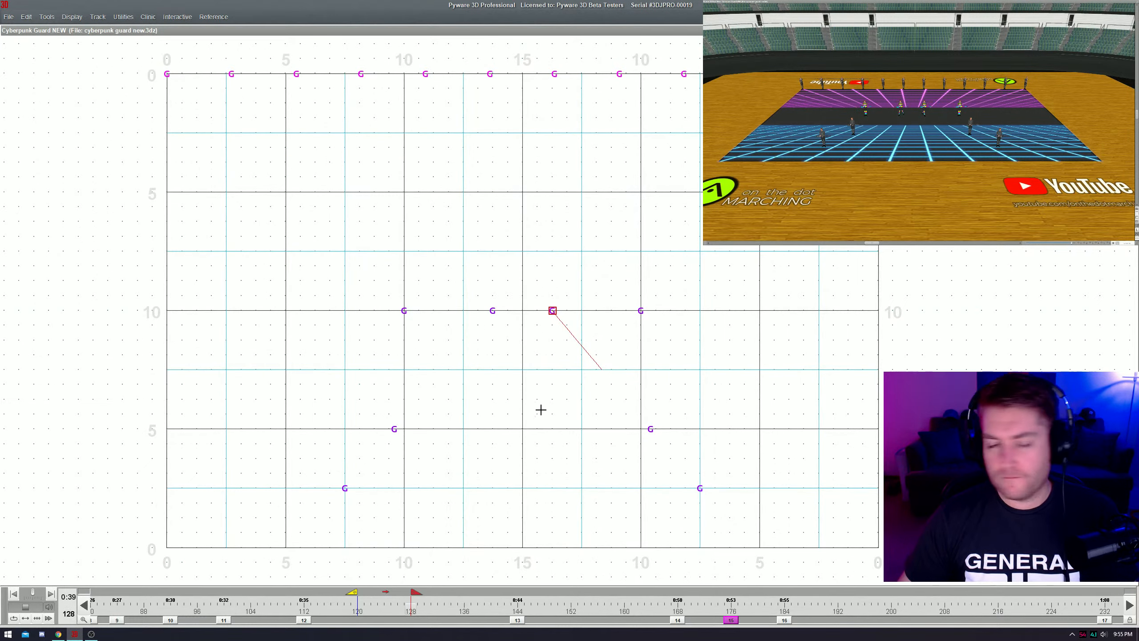
pyautogui.press('Escape')
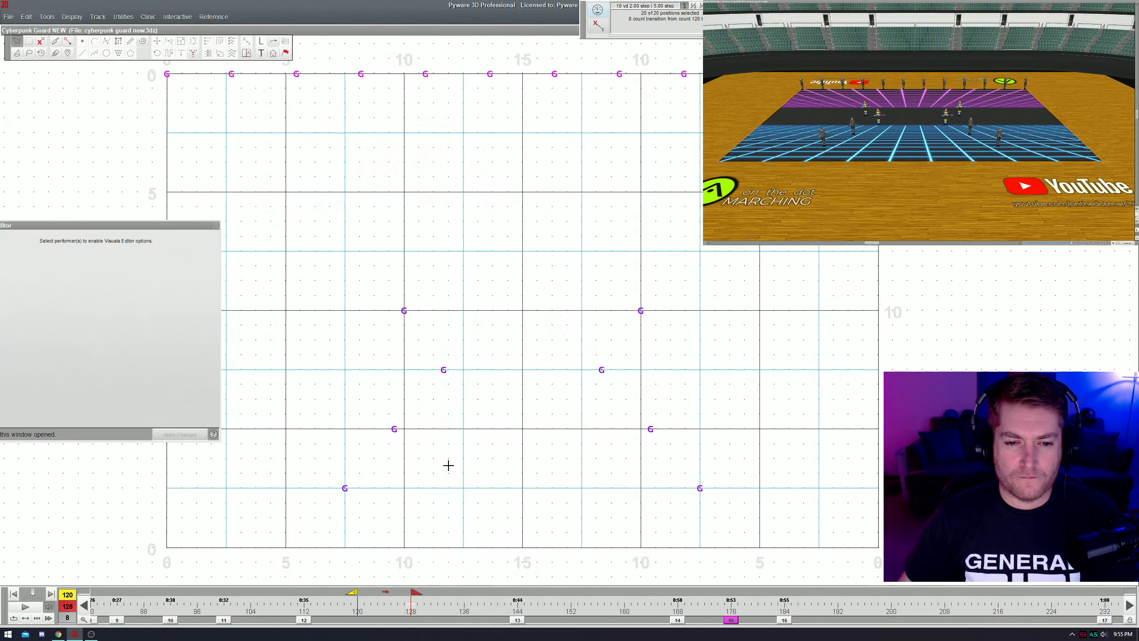
# - Set the range to counts 112–144 and play it back
pyautogui.click(351, 606)
pyautogui.click(302, 620)
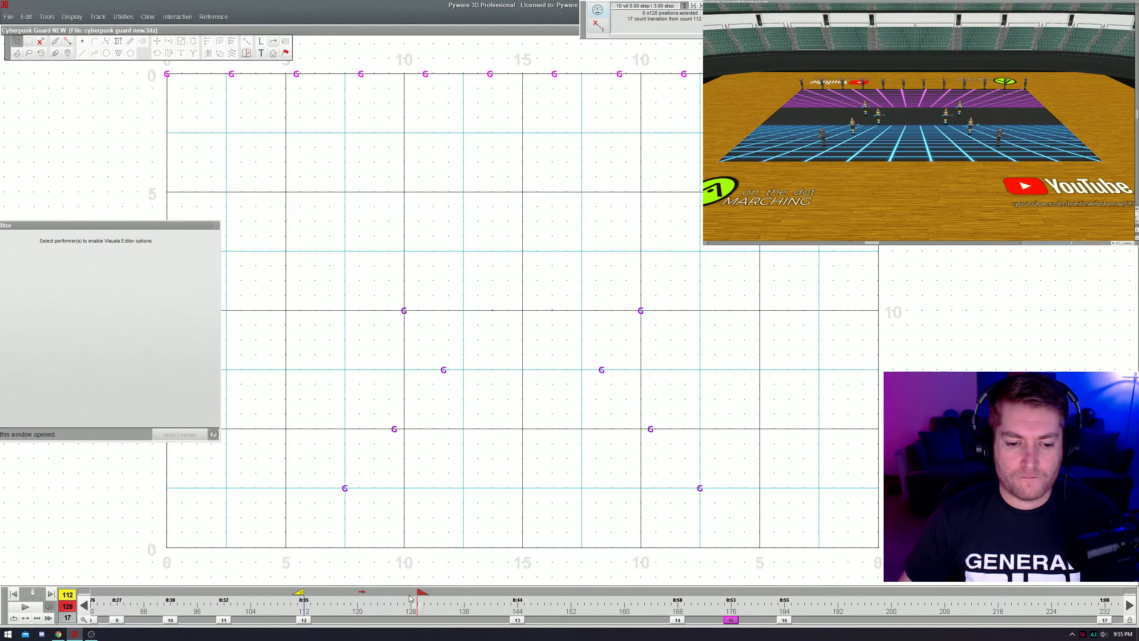
pyautogui.moveTo(411, 601); pyautogui.dragTo(517, 610)
pyautogui.press('space')
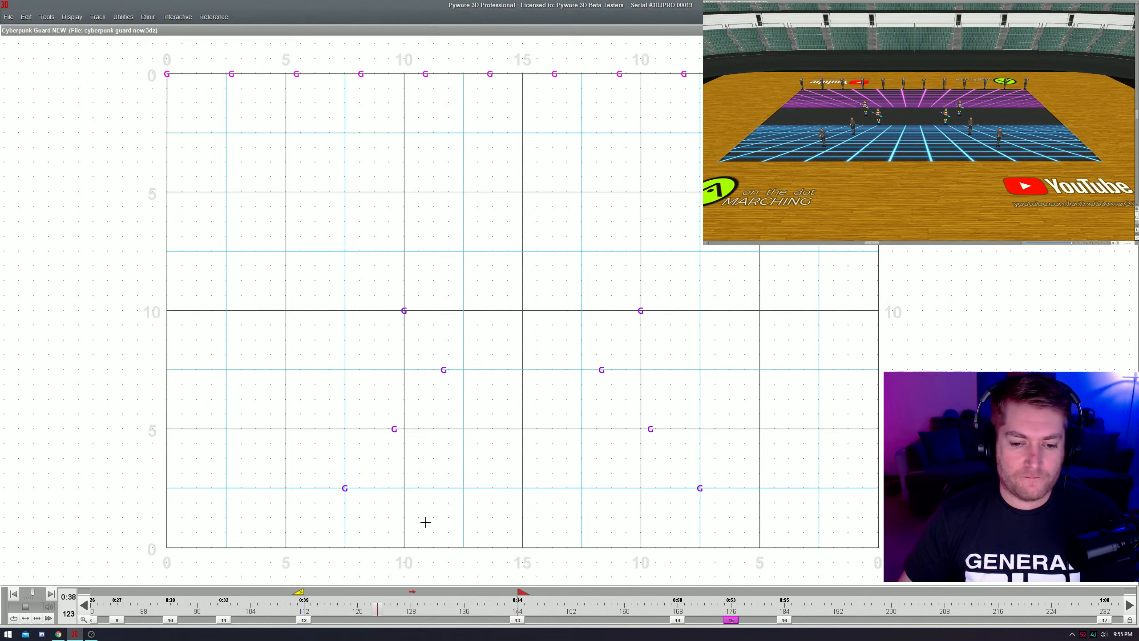
pyautogui.press('space')
# - Over counts 112–144, move the rearmost front-group pair outward along its row to just inside the outer 0 lines
pyautogui.press('a')
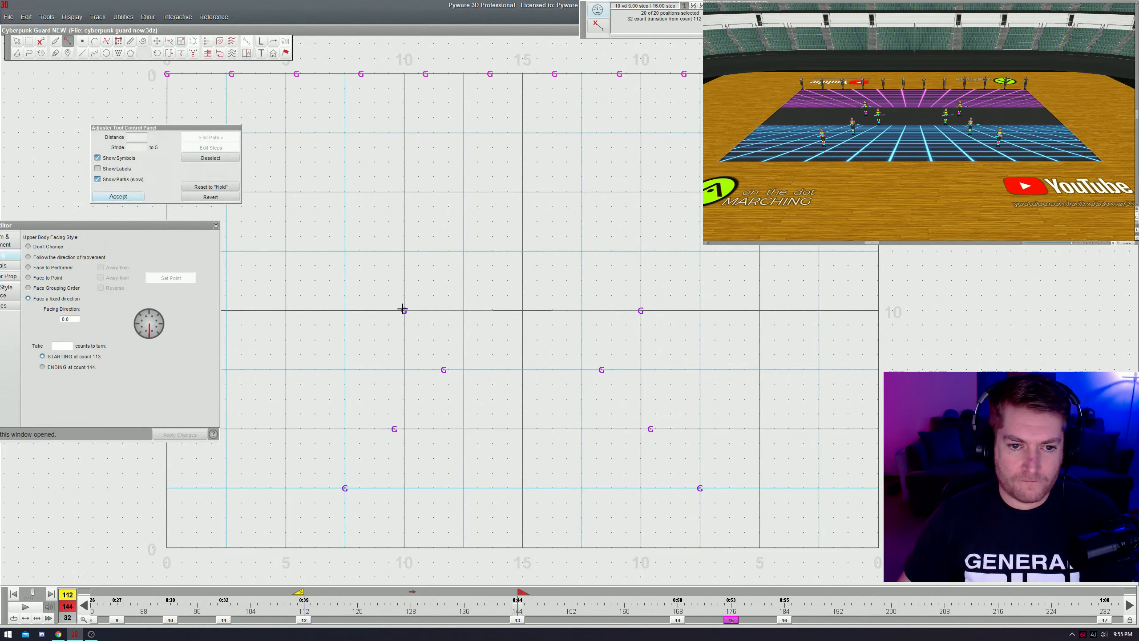
pyautogui.moveTo(403, 310); pyautogui.dragTo(353, 310)
pyautogui.moveTo(167, 225); pyautogui.dragTo(171, 410)
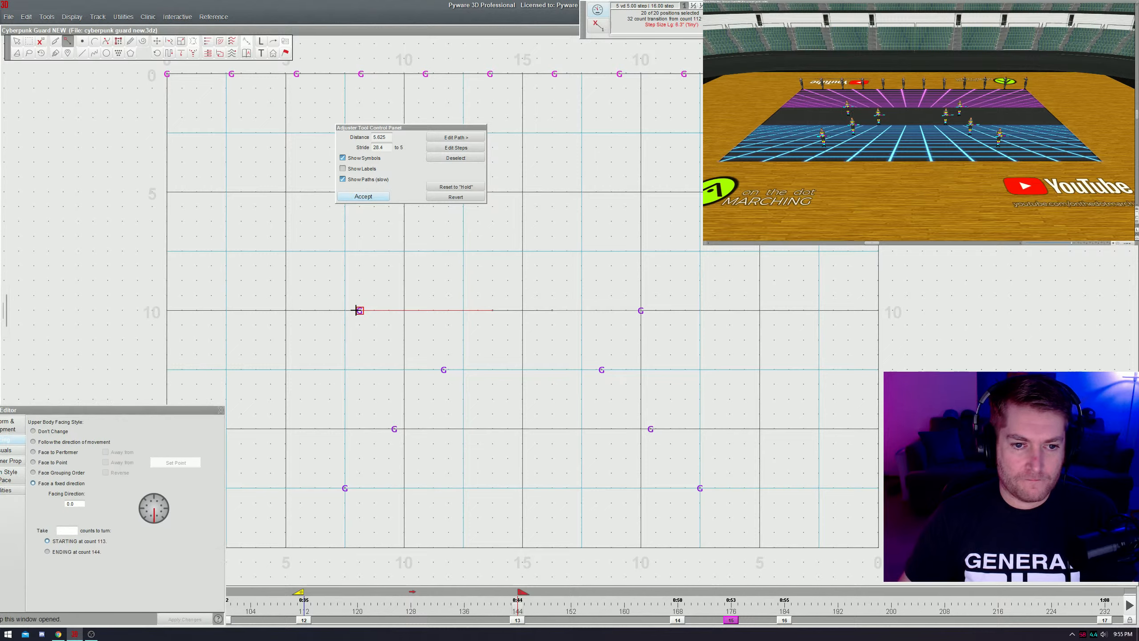
pyautogui.moveTo(357, 310); pyautogui.dragTo(193, 310)
pyautogui.moveTo(642, 312); pyautogui.dragTo(835, 328)
pyautogui.press('Return')
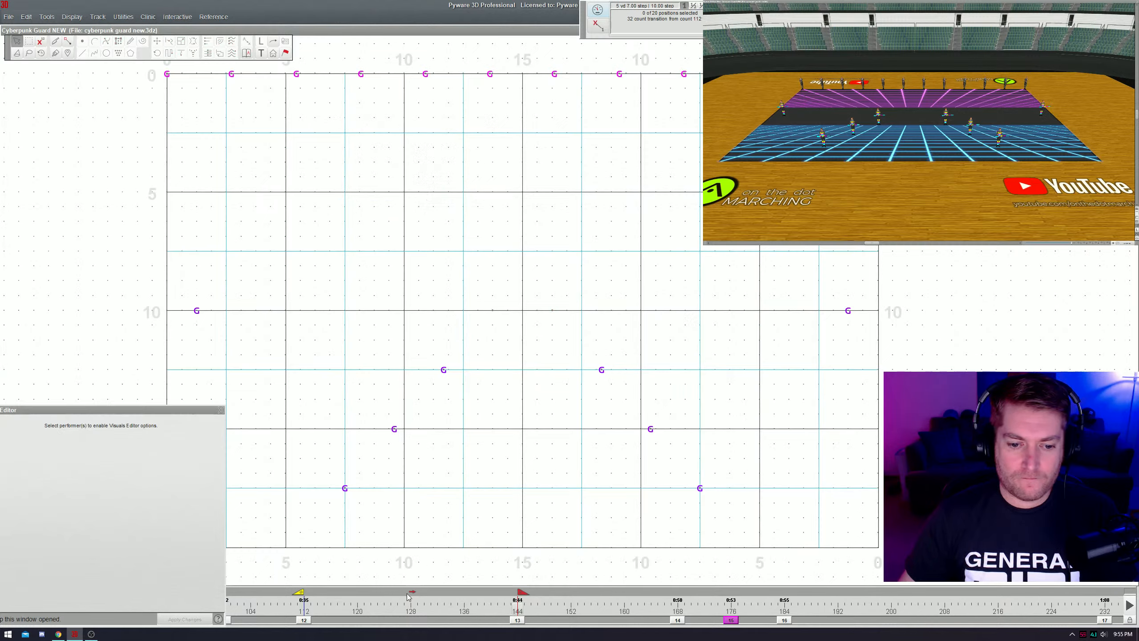
# - Set the start count to 120 and move the second front-group pair outward to the 5-yard lines, level with the first pair
pyautogui.moveTo(300, 595); pyautogui.dragTo(351, 611)
pyautogui.hotkey('ctrl', 'a')
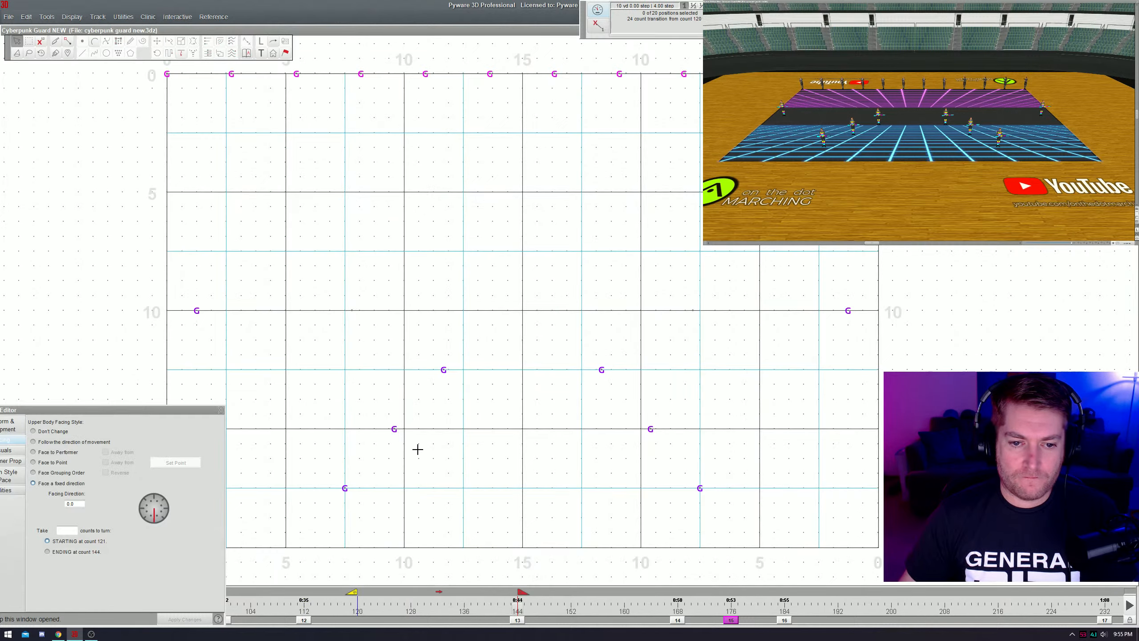
pyautogui.moveTo(444, 369); pyautogui.dragTo(294, 303)
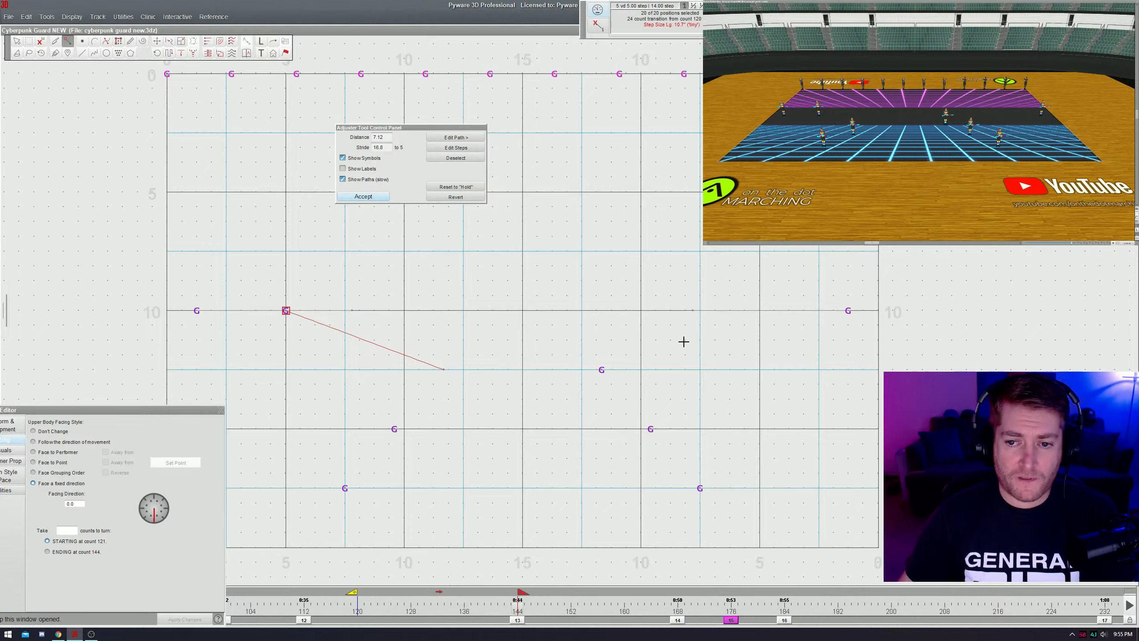
pyautogui.moveTo(601, 370); pyautogui.dragTo(756, 320)
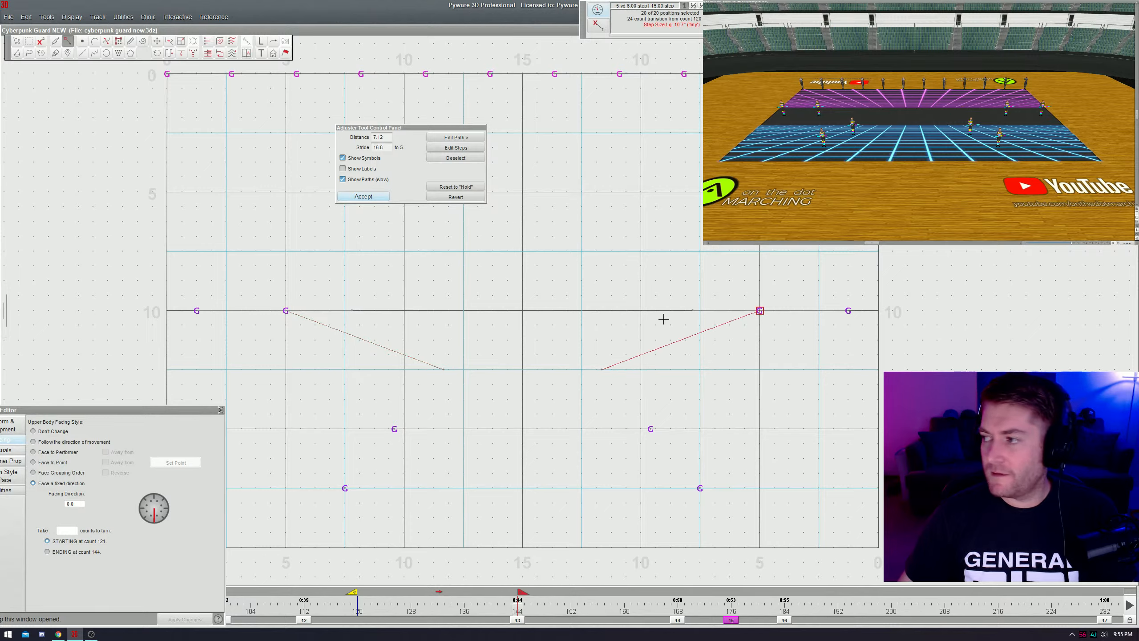
pyautogui.press('Return')
# - Set the start count to 128 and move the third front-group pair to the 10-yard lines, level with the first two pairs
pyautogui.moveTo(353, 592); pyautogui.dragTo(406, 601)
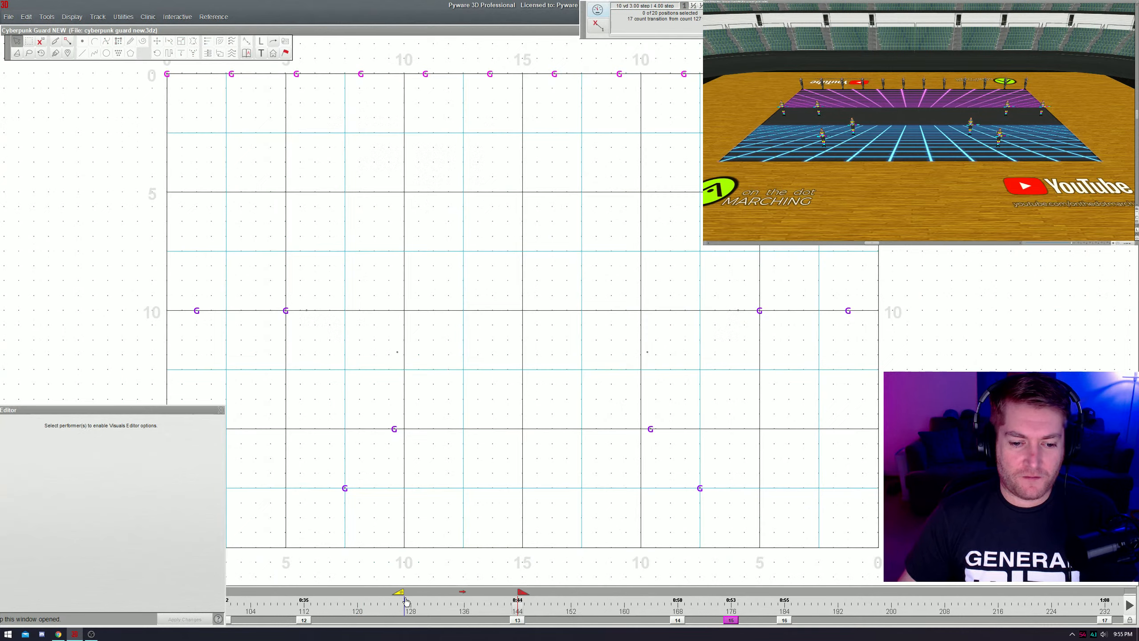
pyautogui.hotkey('ctrl', 'a')
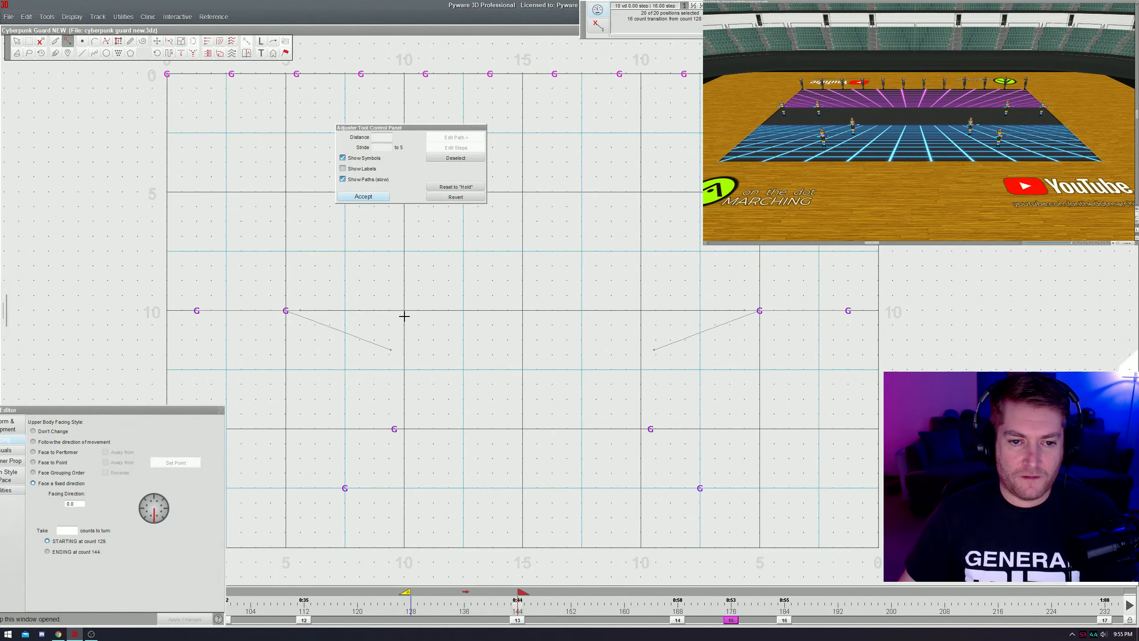
pyautogui.moveTo(393, 426); pyautogui.dragTo(403, 309)
pyautogui.moveTo(650, 426)
pyautogui.mouseDown()
pyautogui.moveTo(633, 328)
pyautogui.moveTo(647, 299)
pyautogui.mouseUp()
pyautogui.press('Return')
pyautogui.moveTo(406, 592); pyautogui.dragTo(457, 611)
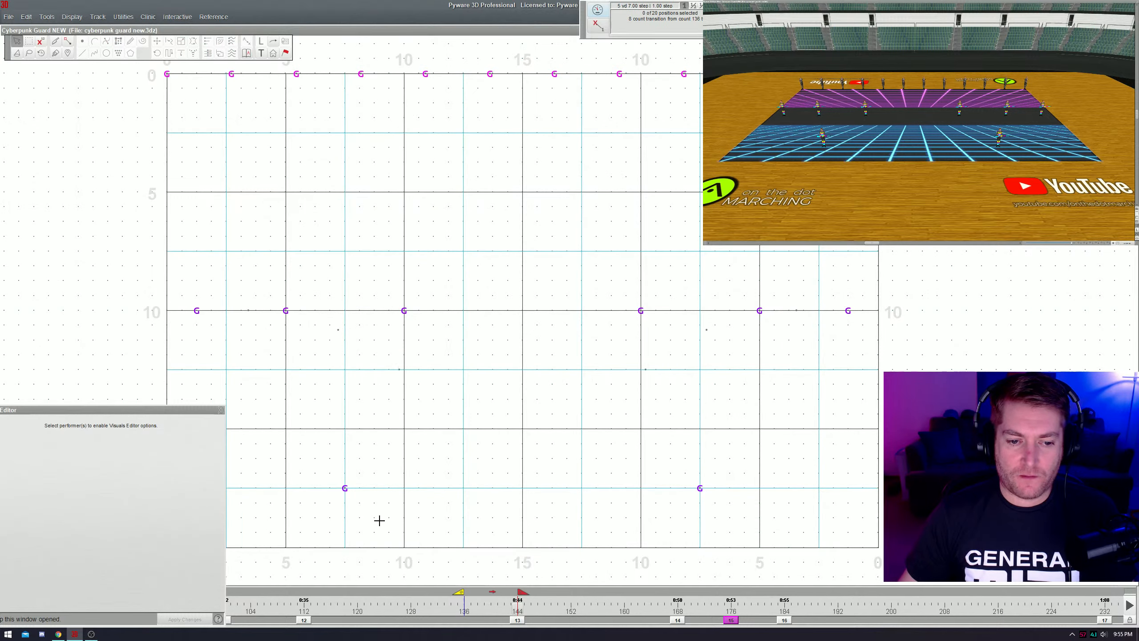
pyautogui.hotkey('ctrl', 'a')
pyautogui.moveTo(346, 486); pyautogui.dragTo(433, 370)
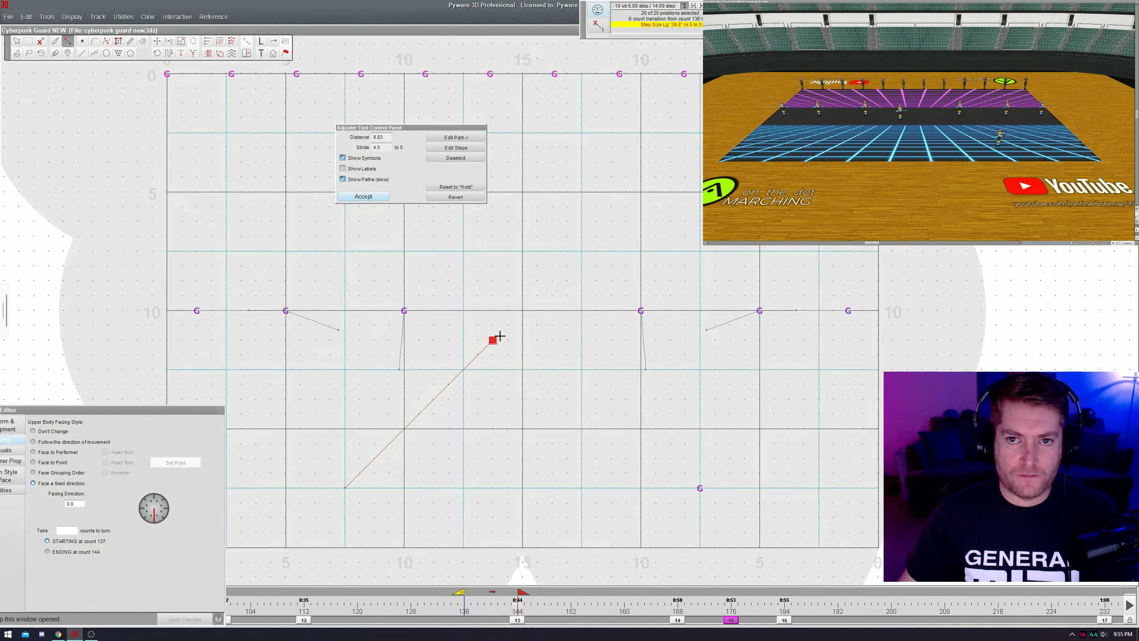
pyautogui.moveTo(500, 336); pyautogui.dragTo(410, 431)
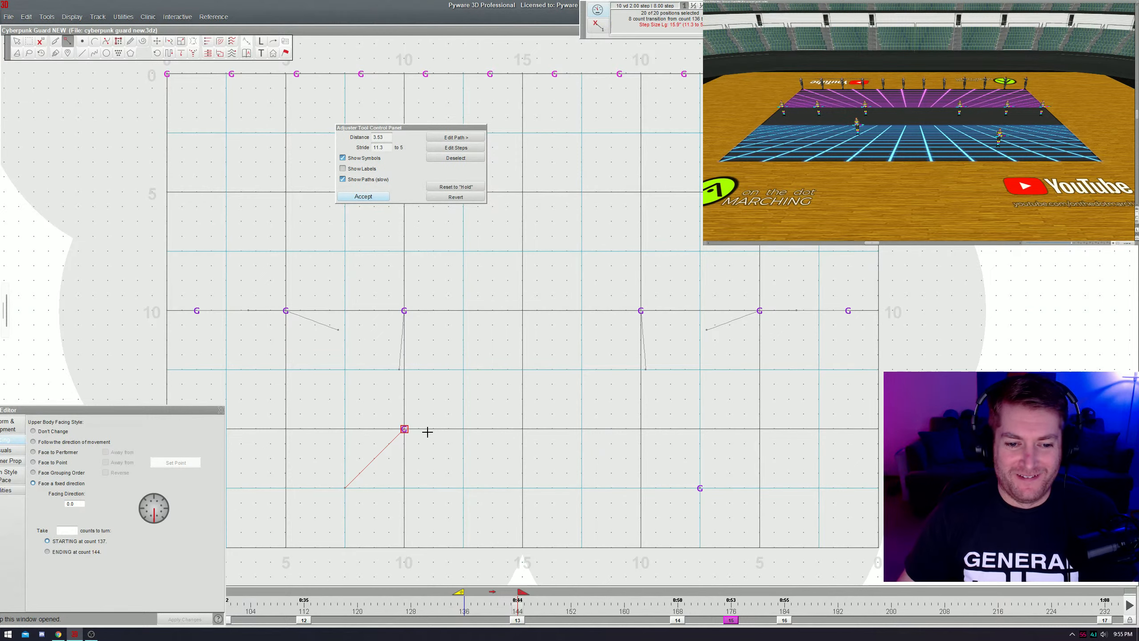
pyautogui.moveTo(701, 487); pyautogui.dragTo(642, 429)
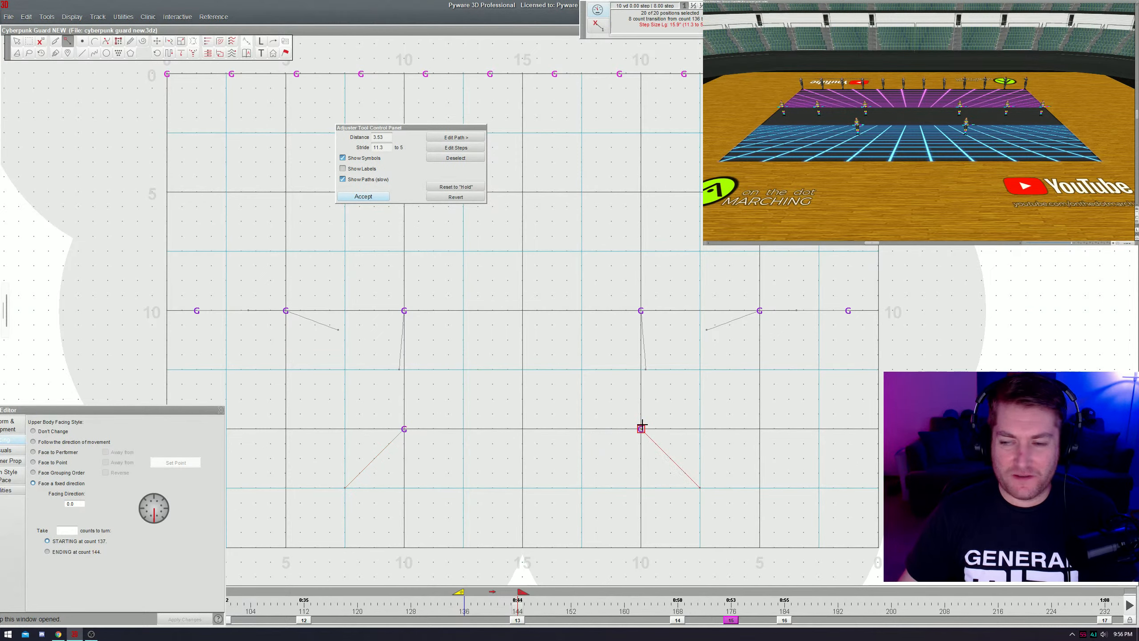
pyautogui.press('space')
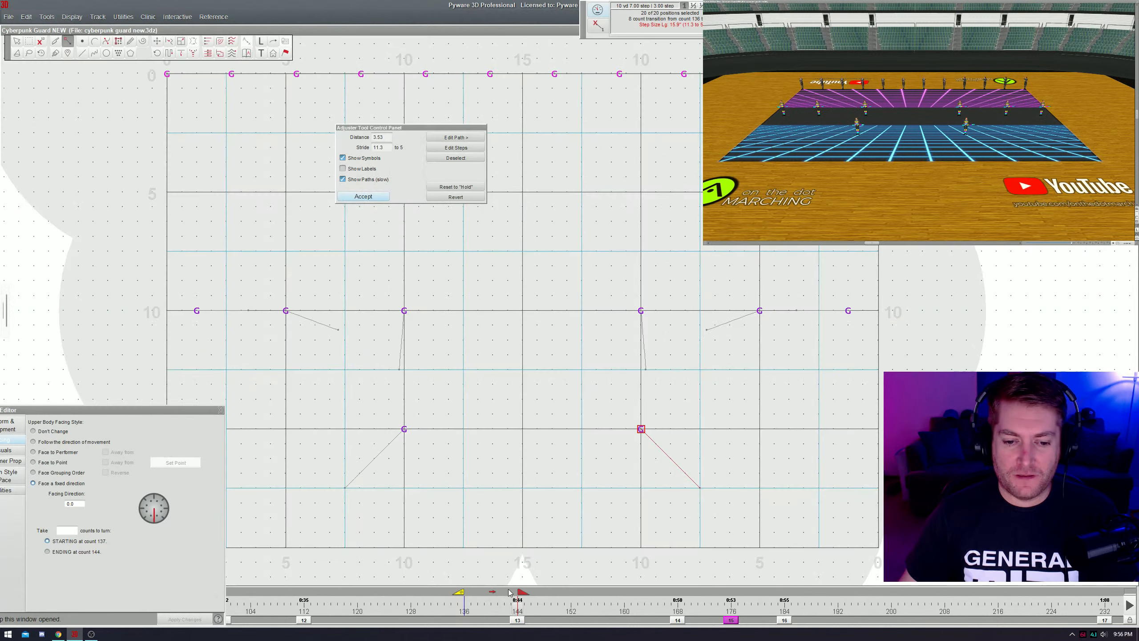
pyautogui.click(516, 622)
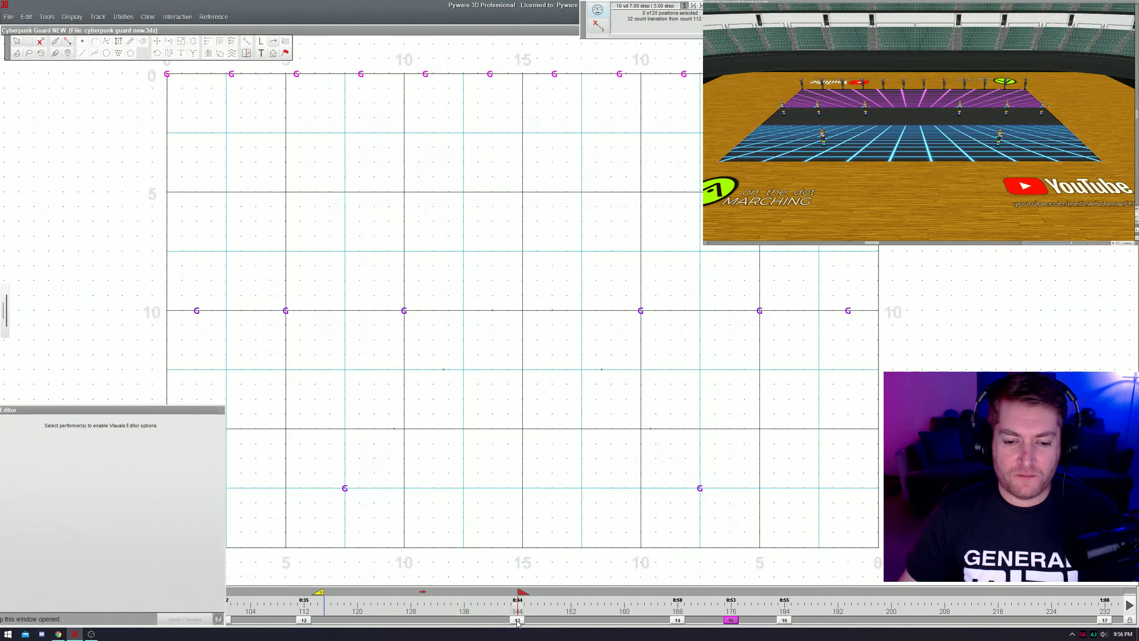
# - Clear the front group's movement over counts 112–144 so all eight performers hold their starting diagonals
pyautogui.moveTo(184, 260); pyautogui.dragTo(830, 475)
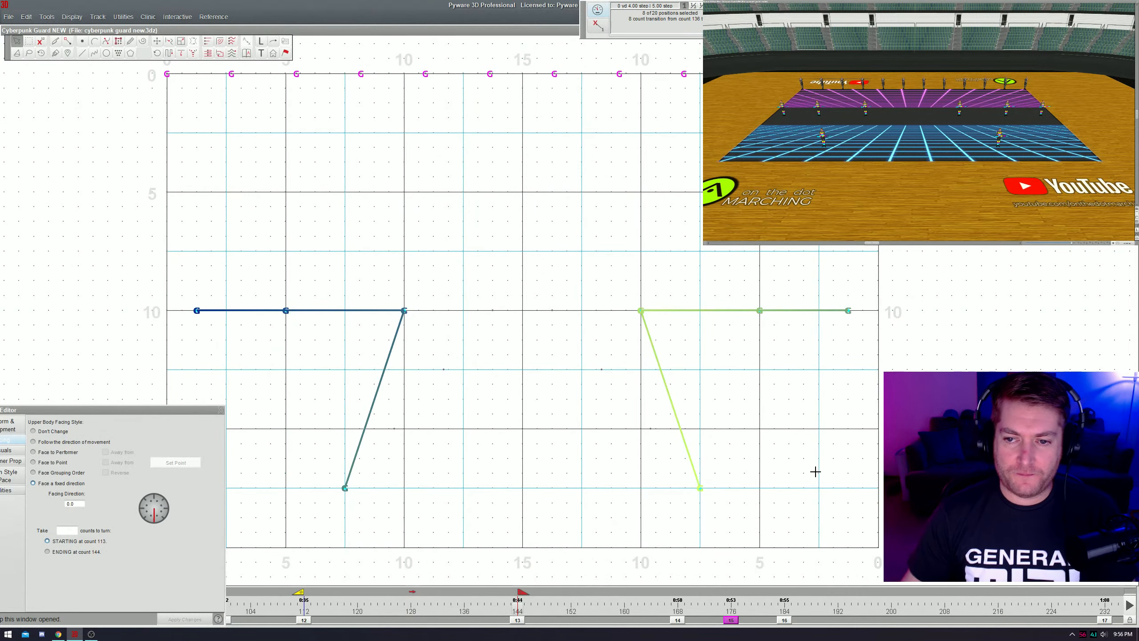
pyautogui.press('Delete')
pyautogui.press('Return')
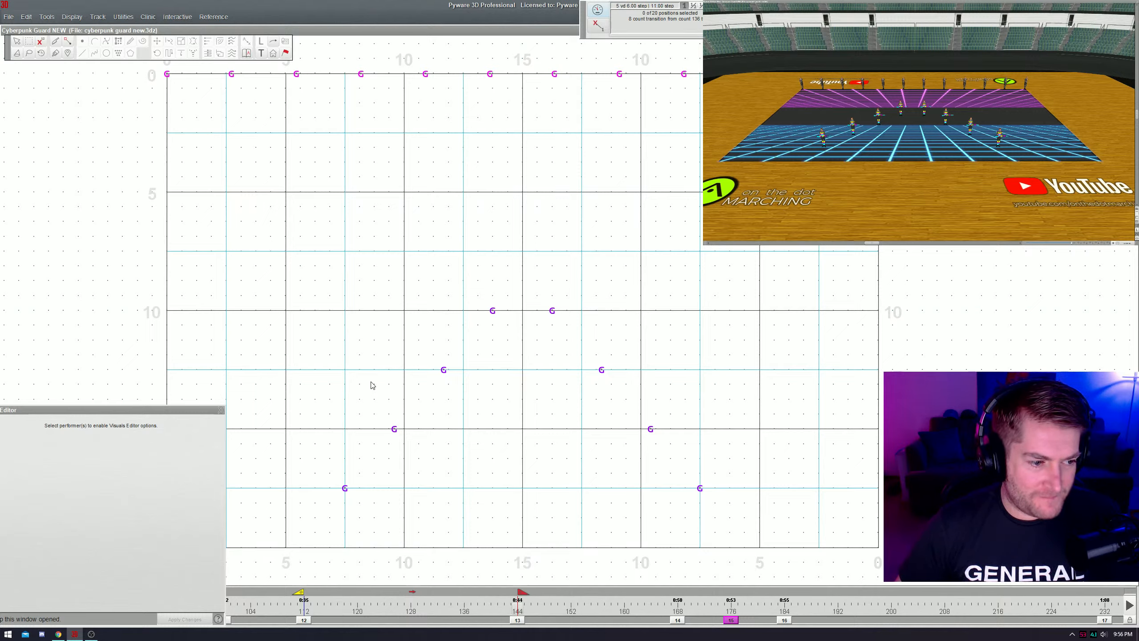
pyautogui.press('s')
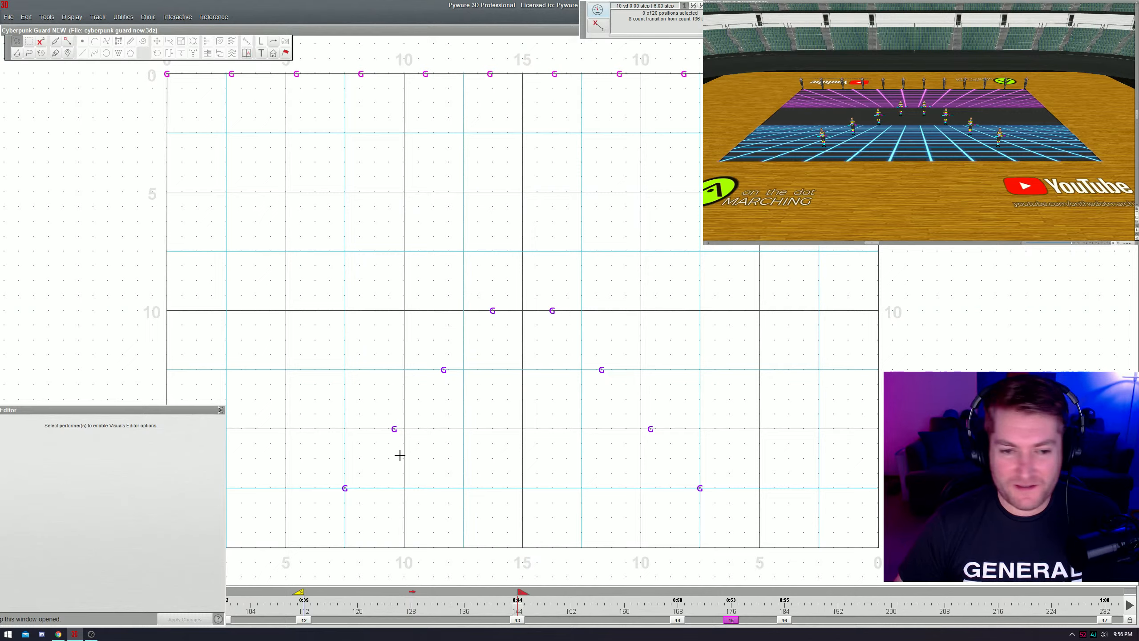
# - Collapse the Visuals Editor and move it off the timeline to the upper part of the field
pyautogui.moveTo(193, 410); pyautogui.dragTo(229, 99)
pyautogui.doubleClick(219, 409)
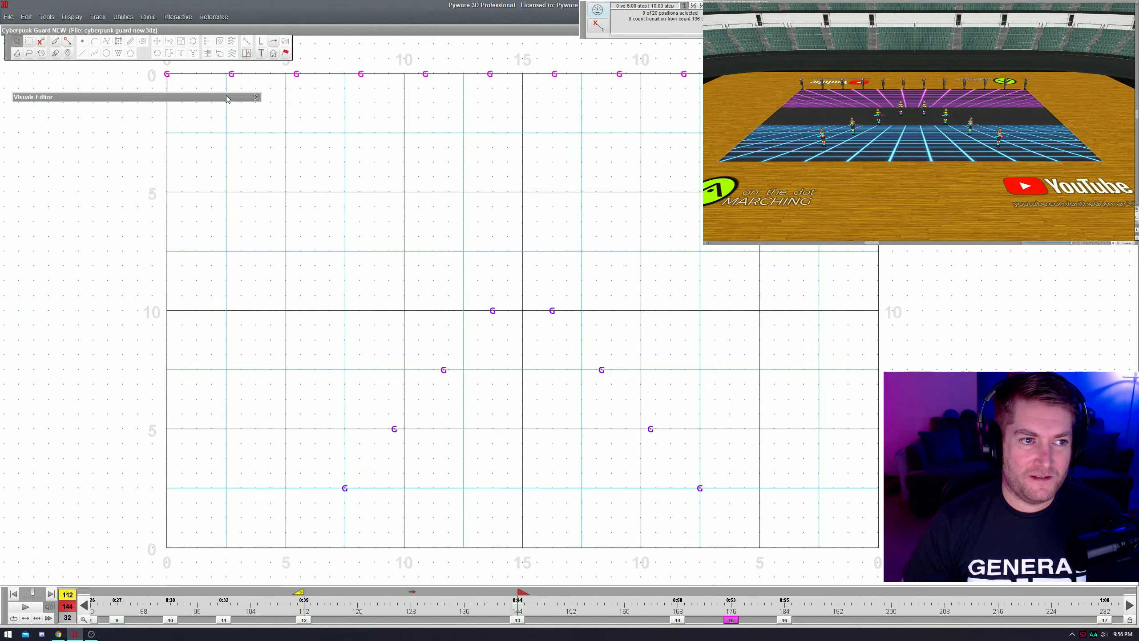
pyautogui.click(492, 310)
pyautogui.click(555, 349)
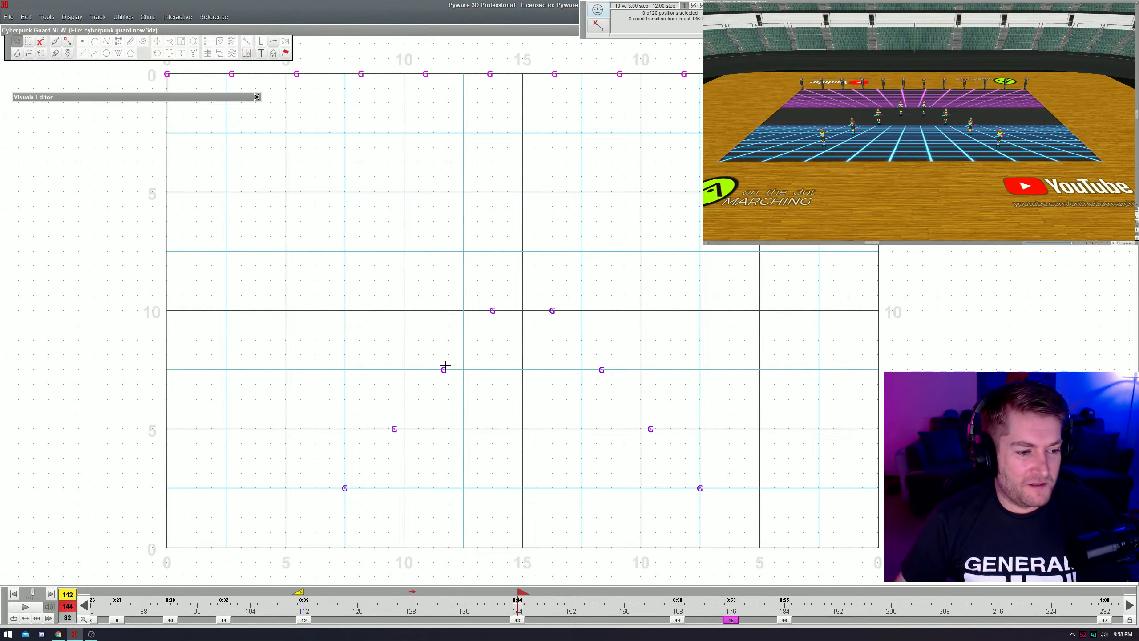
pyautogui.click(493, 311)
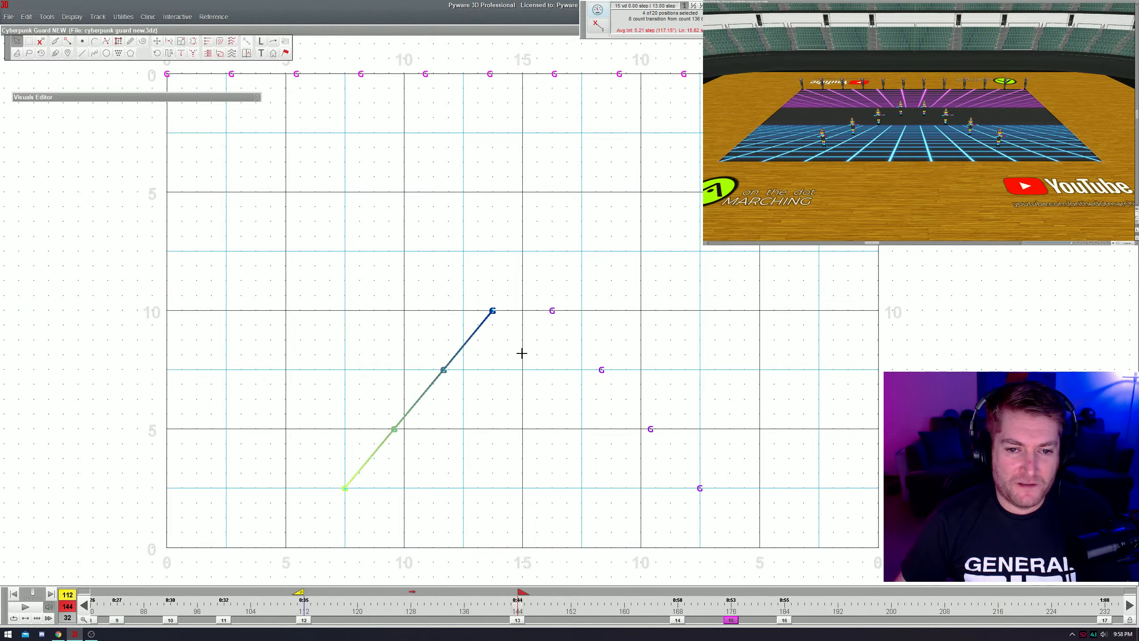
pyautogui.keyDown('shift'); pyautogui.click(543, 339); pyautogui.keyUp('shift')
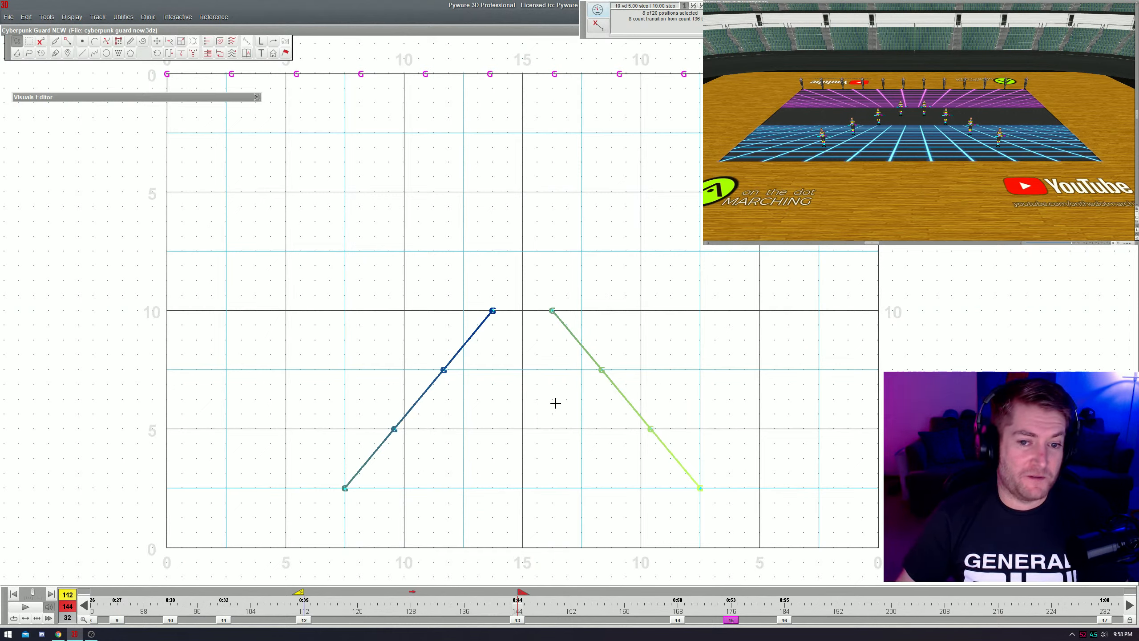
pyautogui.moveTo(520, 596)
pyautogui.mouseDown()
pyautogui.moveTo(462, 612)
pyautogui.moveTo(518, 617)
pyautogui.mouseUp()
pyautogui.press('Escape')
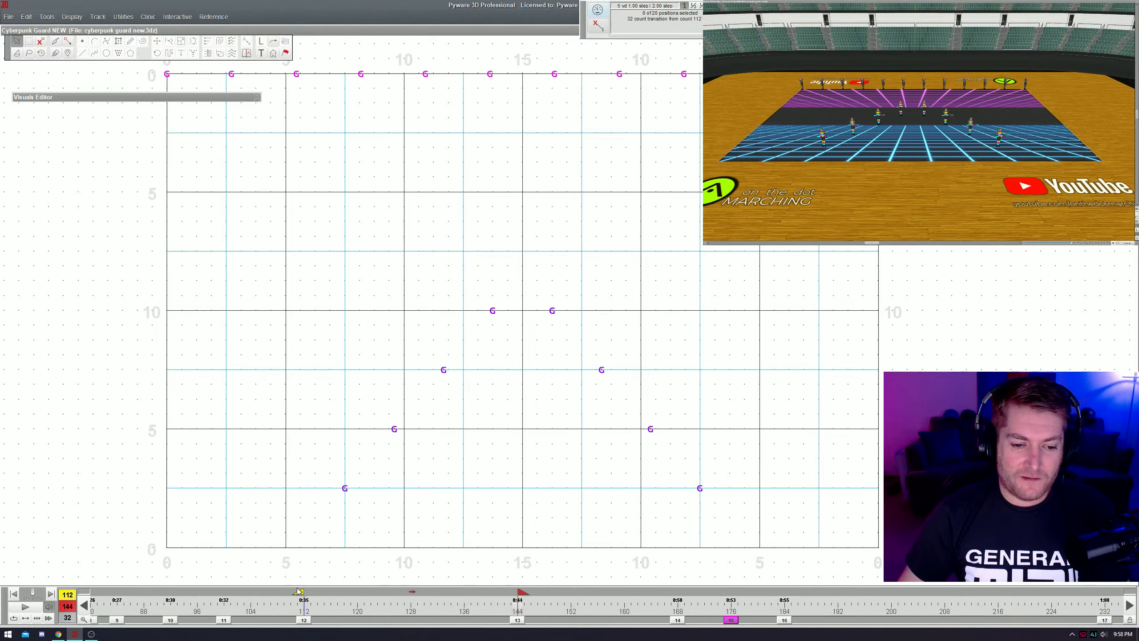
# - Play back counts 136–144 and add a page tab at count 142
pyautogui.moveTo(299, 592); pyautogui.dragTo(462, 617)
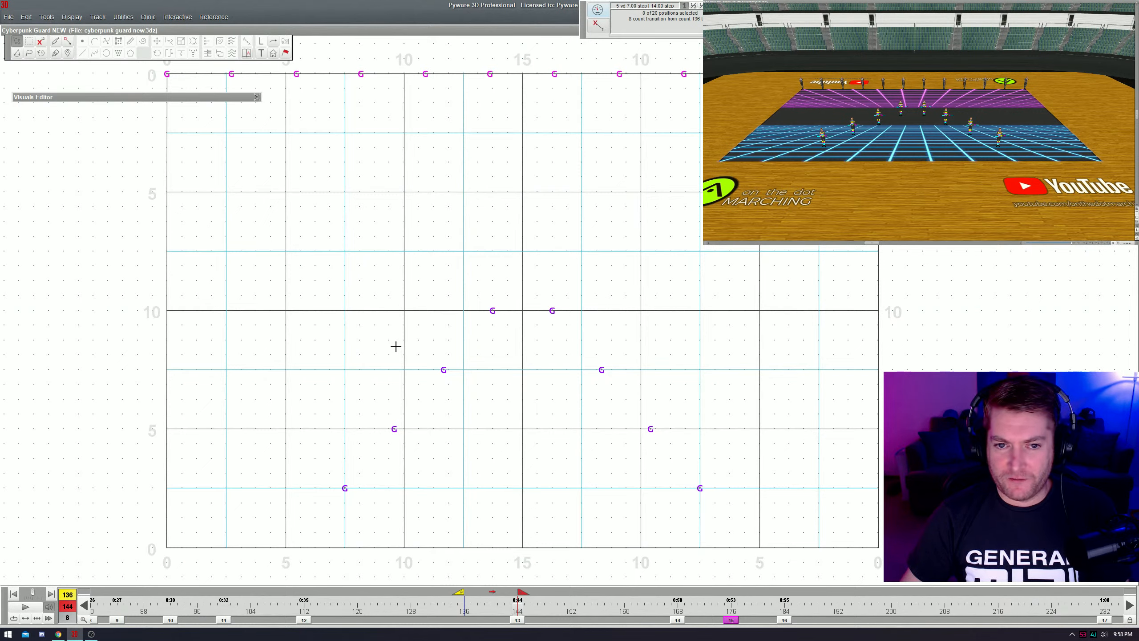
pyautogui.press('space')
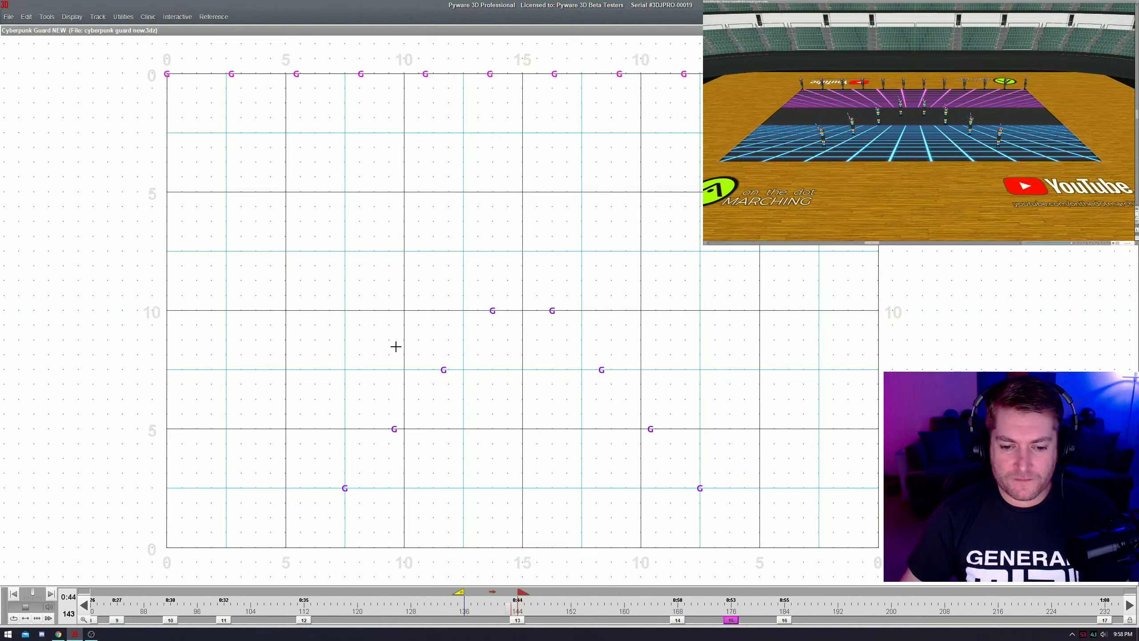
pyautogui.moveTo(459, 592); pyautogui.dragTo(500, 593)
pyautogui.press('space')
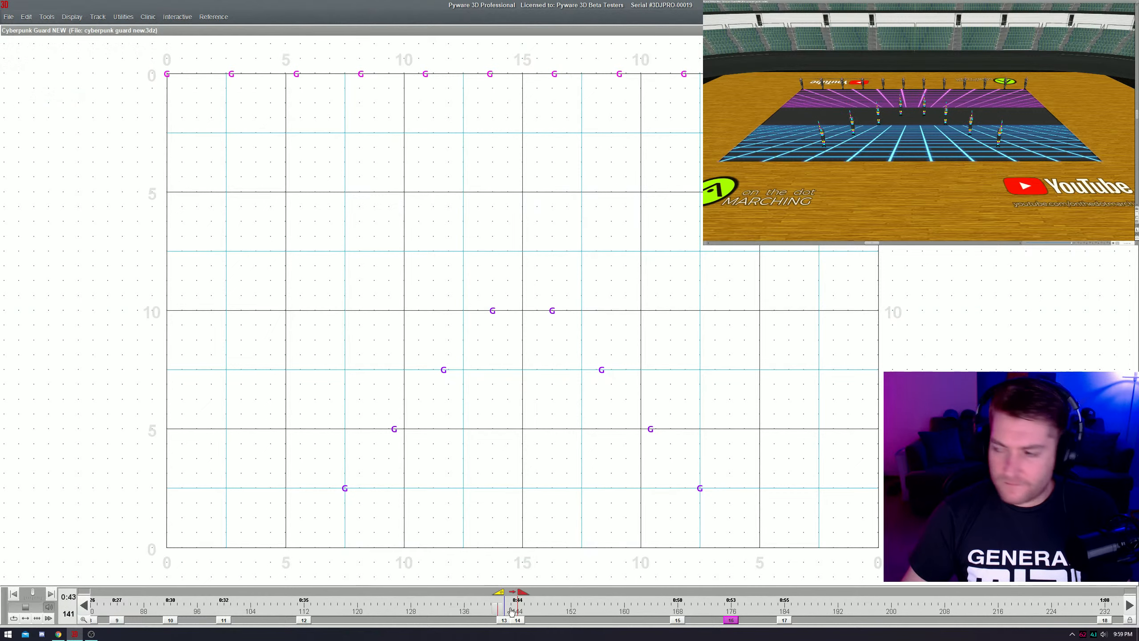
# - Set the range to counts 112–142 and play it back
pyautogui.doubleClick(494, 613)
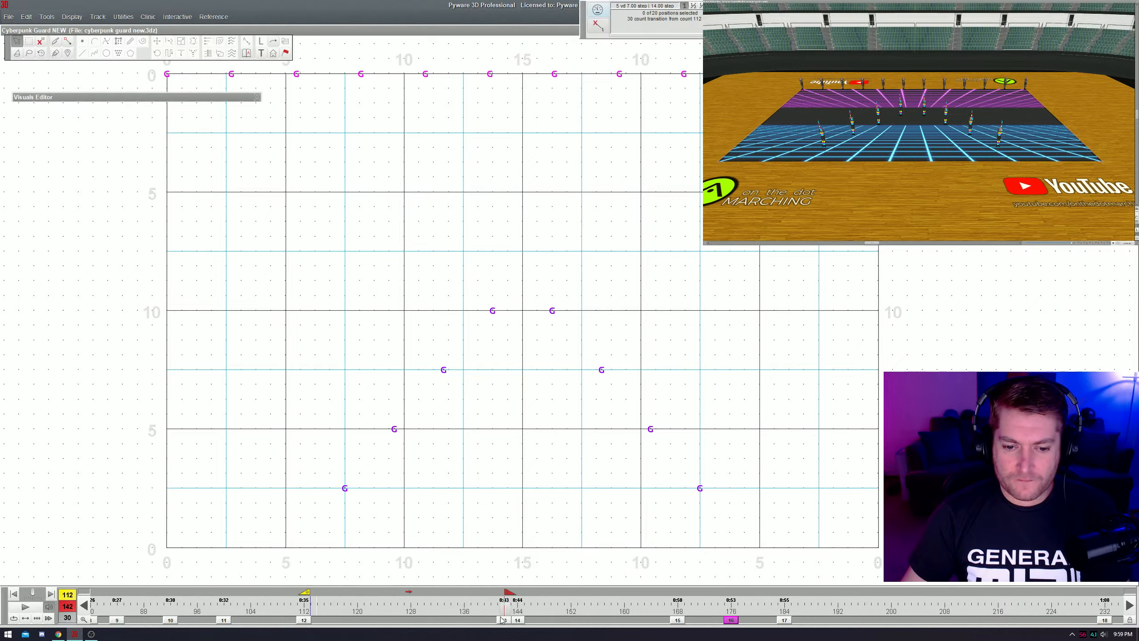
pyautogui.press('space')
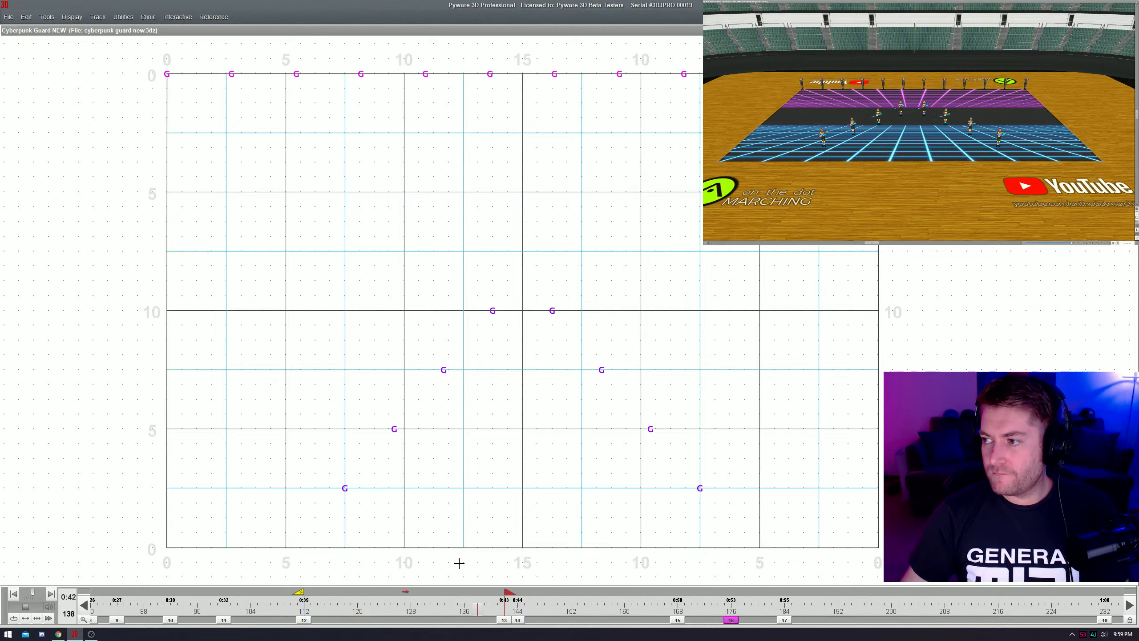
pyautogui.press('space')
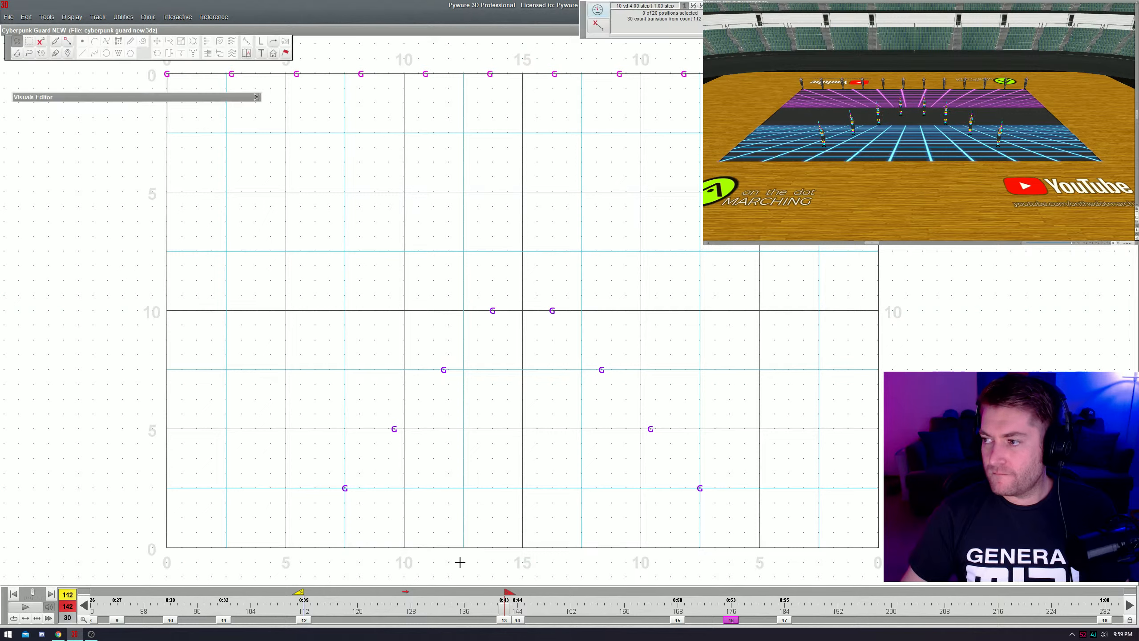
pyautogui.moveTo(508, 598); pyautogui.dragTo(362, 598)
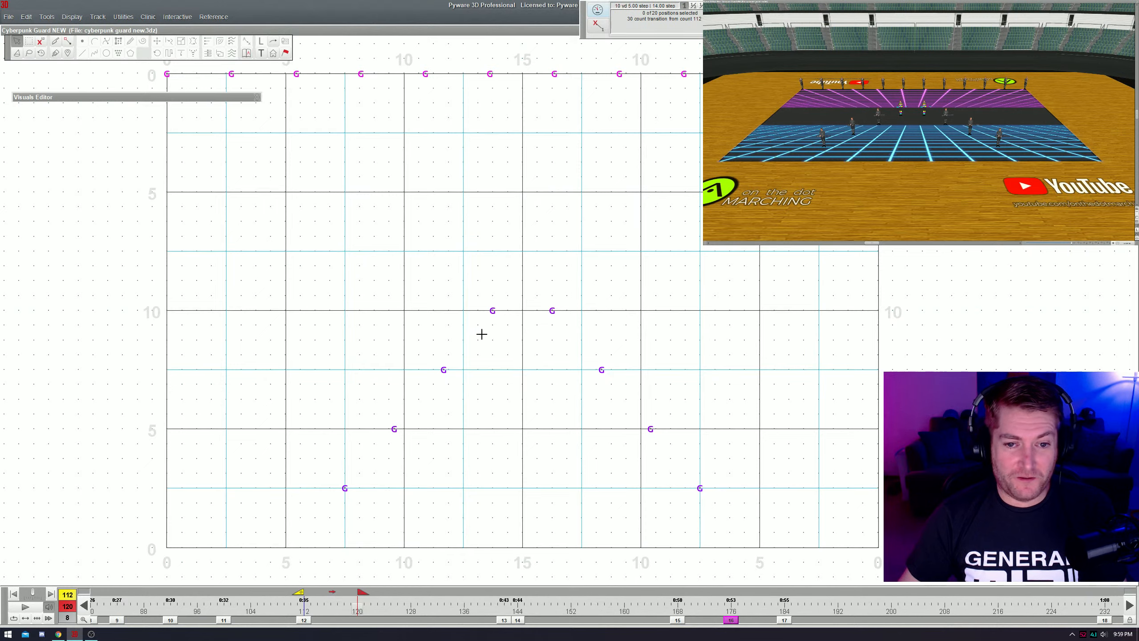
pyautogui.press('a')
pyautogui.moveTo(492, 312); pyautogui.dragTo(252, 312)
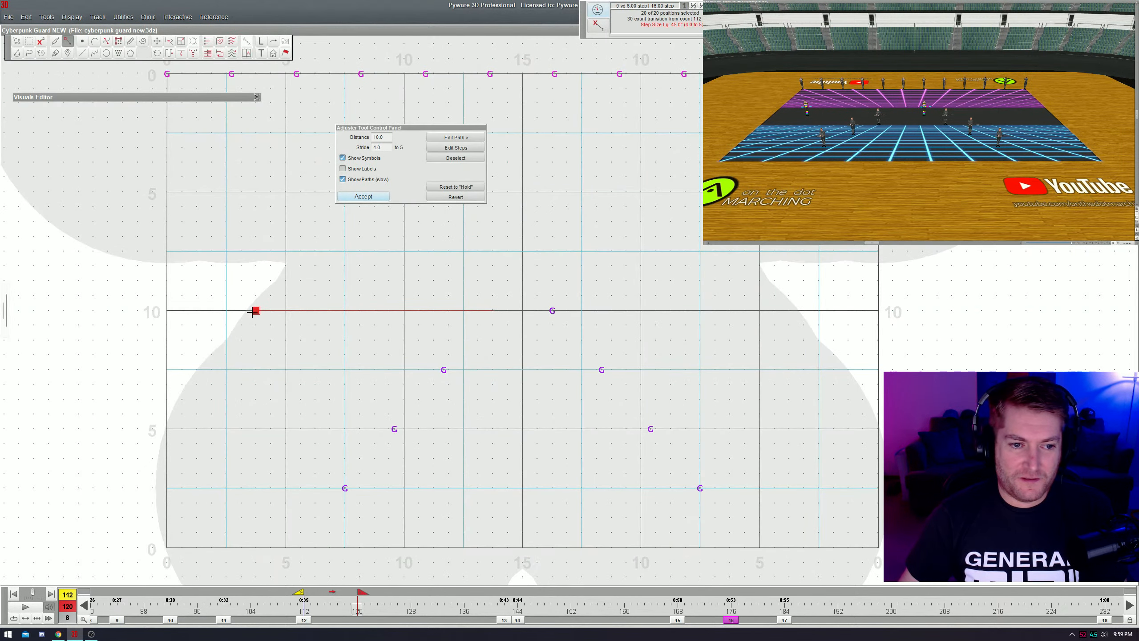
pyautogui.press('Escape')
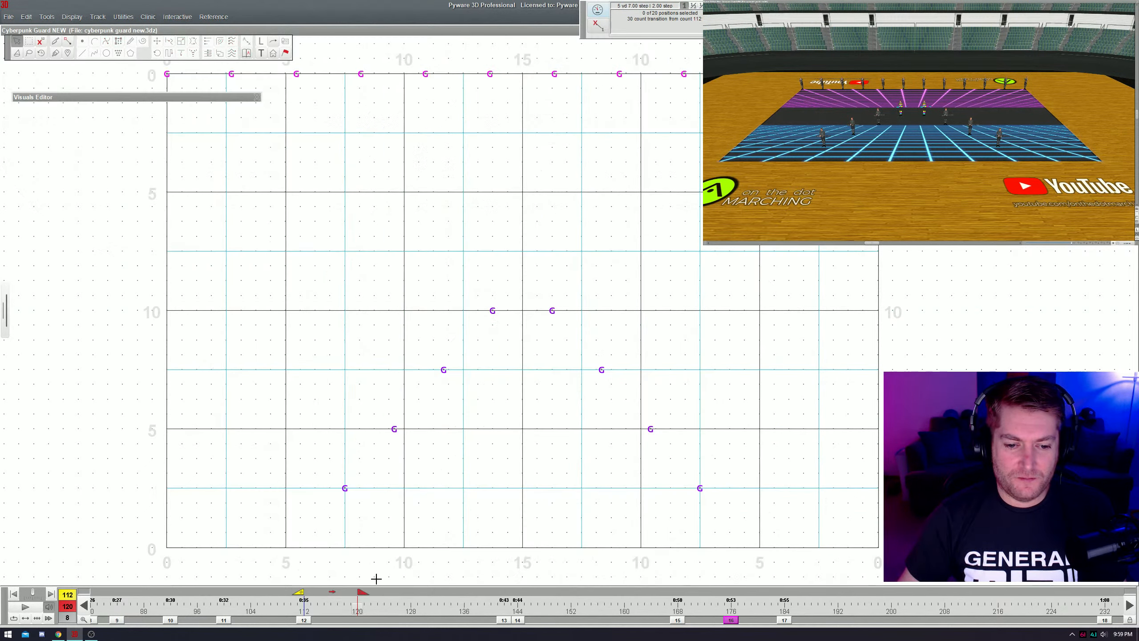
pyautogui.moveTo(361, 594)
pyautogui.mouseDown()
pyautogui.moveTo(482, 601)
pyautogui.moveTo(497, 620)
pyautogui.mouseUp()
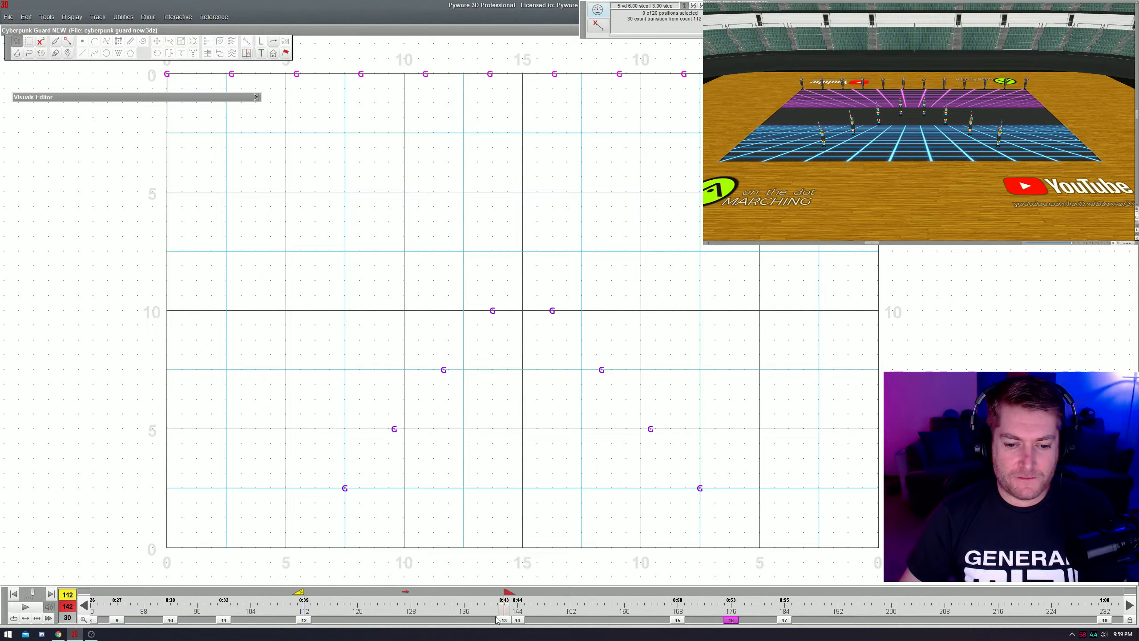
# - Over counts 112–142, move the rearmost front-group pair outward along its row to the 5-yard lines
pyautogui.hotkey('ctrl', 'a')
pyautogui.press('a')
pyautogui.moveTo(492, 311); pyautogui.dragTo(227, 310)
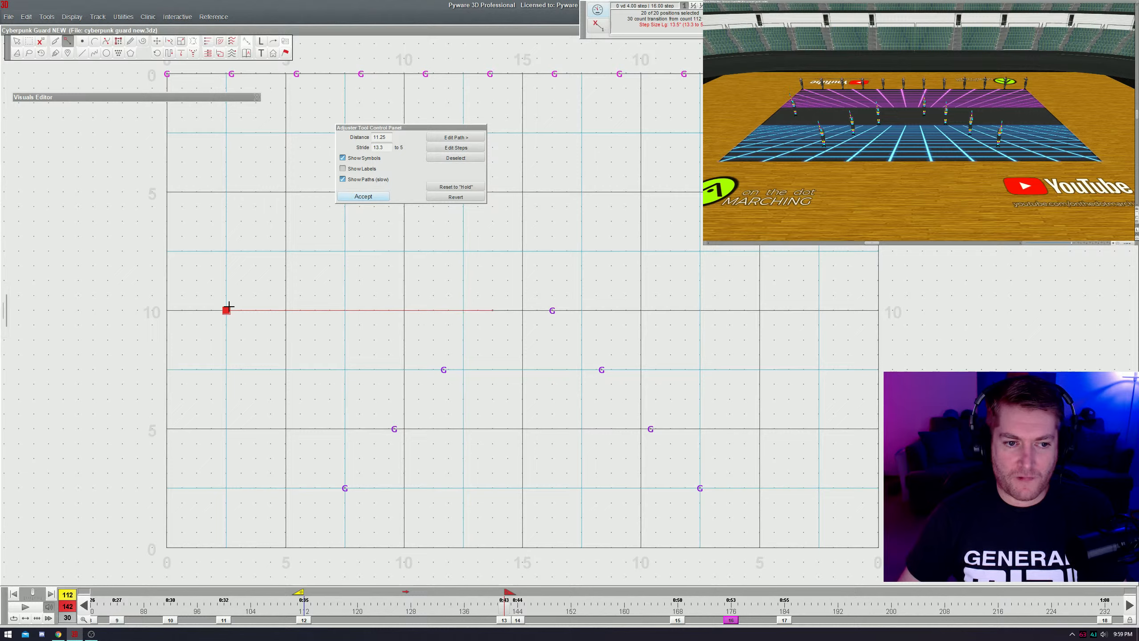
pyautogui.moveTo(553, 312); pyautogui.dragTo(753, 304)
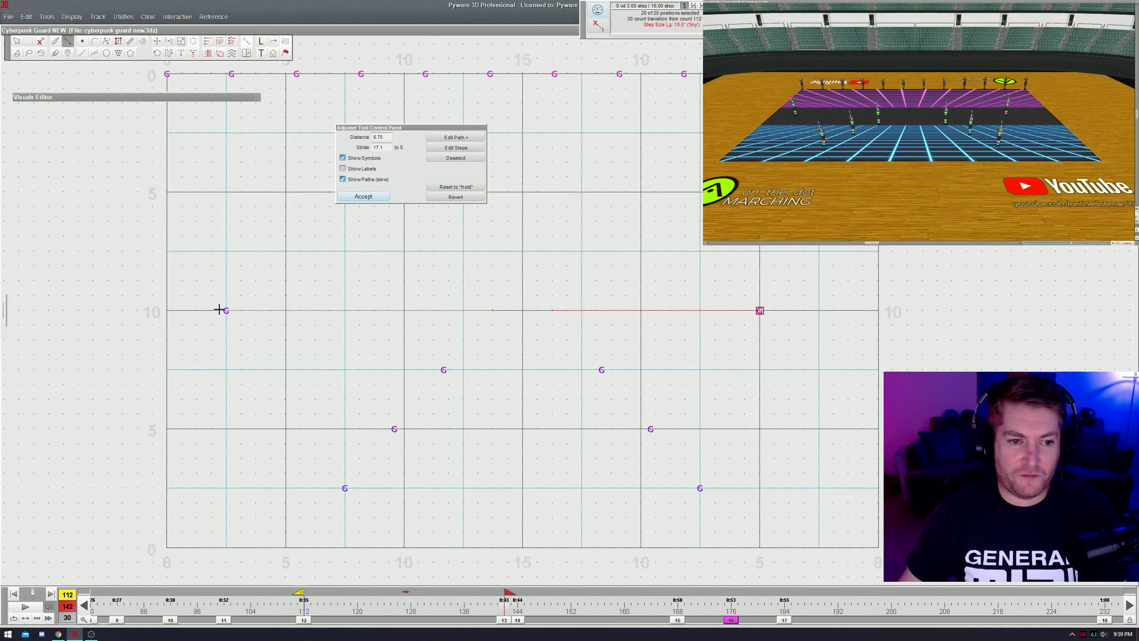
pyautogui.moveTo(255, 308); pyautogui.dragTo(320, 318)
pyautogui.press('Return')
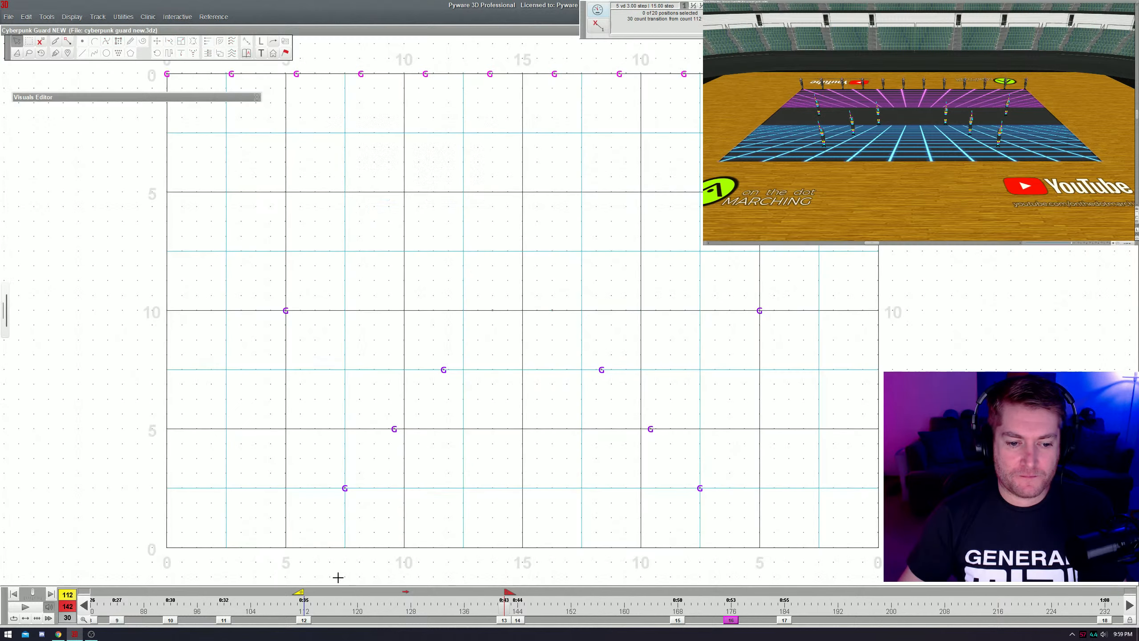
# - Set the start count to 120 and move the second front-group pair halfway between the 5- and 10-yard lines, level with the first pair
pyautogui.moveTo(311, 596); pyautogui.dragTo(347, 606)
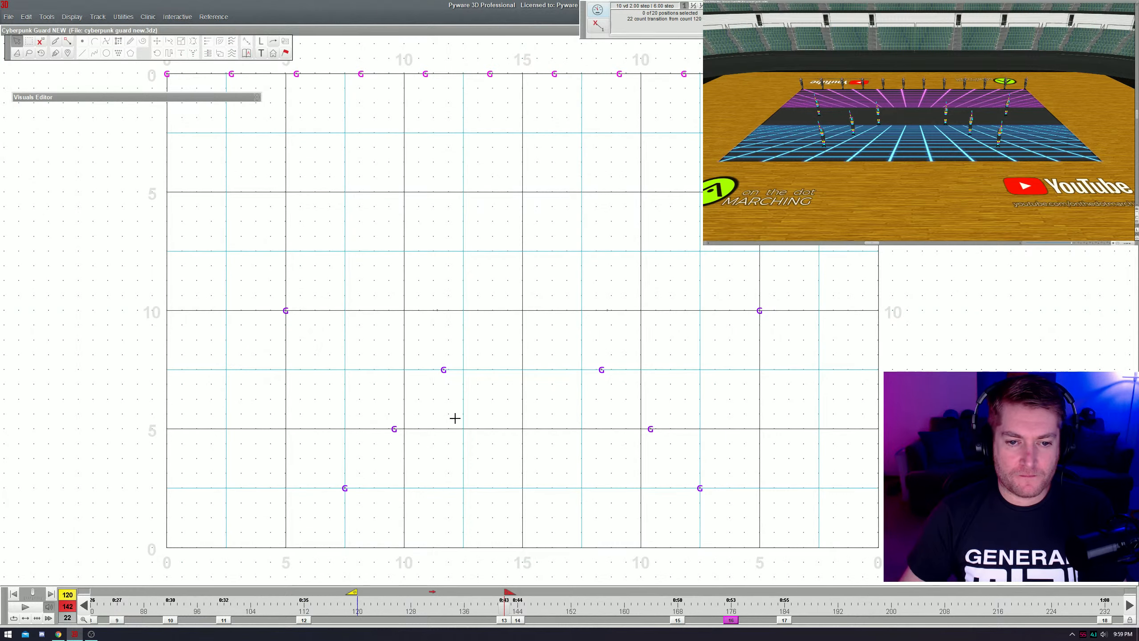
pyautogui.hotkey('ctrl', 'a')
pyautogui.moveTo(444, 370); pyautogui.dragTo(345, 311)
pyautogui.moveTo(602, 371); pyautogui.dragTo(700, 312)
pyautogui.press('space')
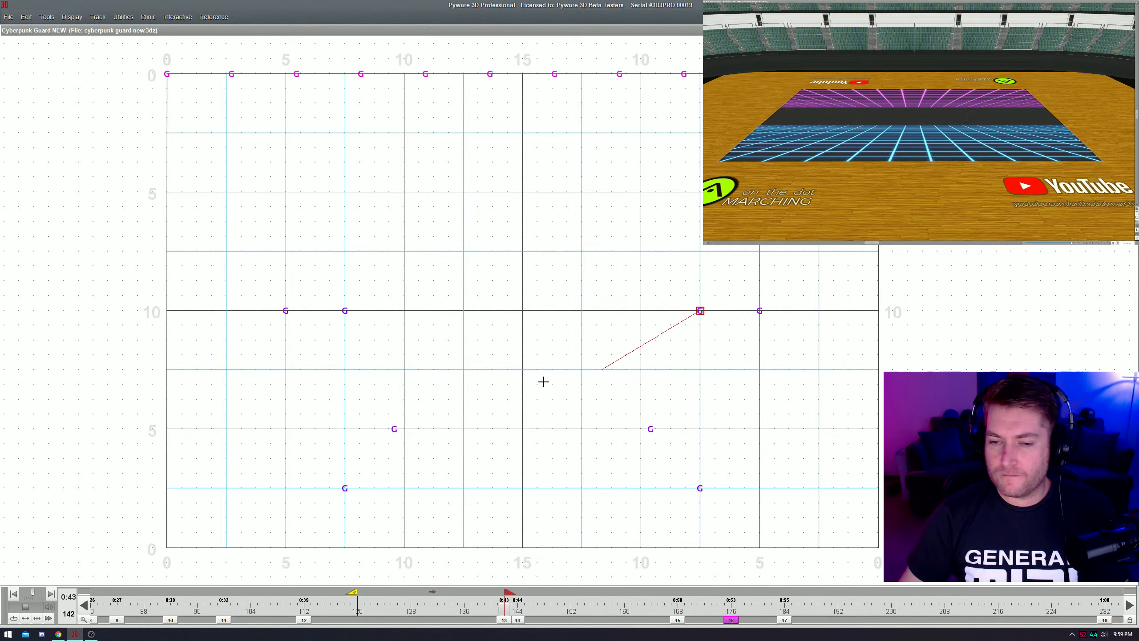
pyautogui.press('Return')
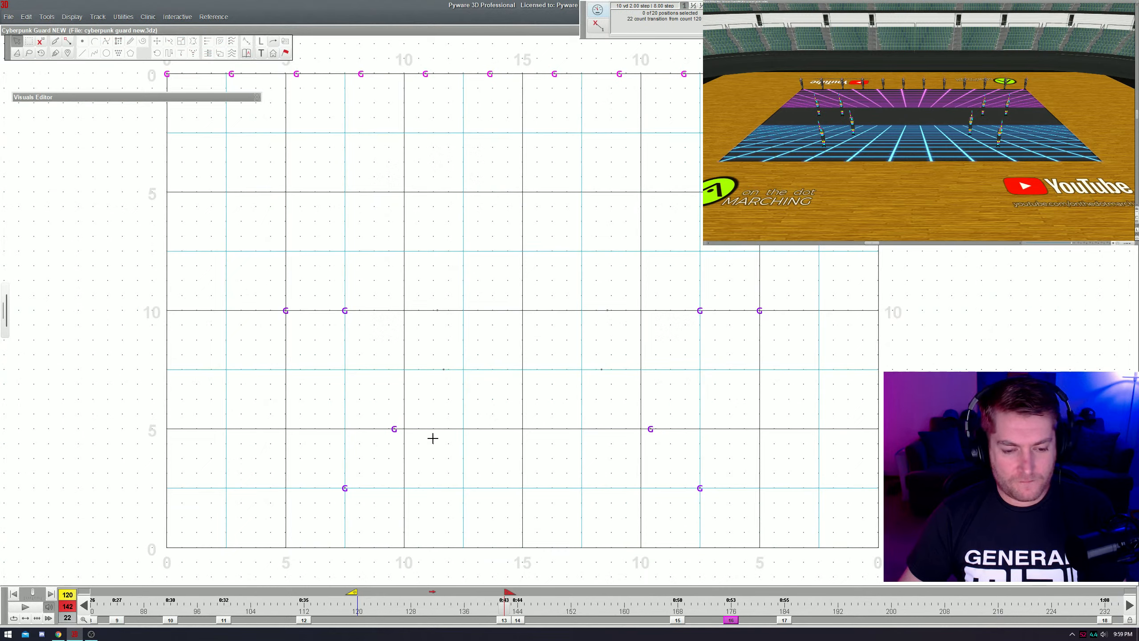
# - Set the start count to 128 and move the third front-group pair to the 10-yard lines on the same row
pyautogui.moveTo(352, 593); pyautogui.dragTo(404, 606)
pyautogui.hotkey('ctrl', 'a')
pyautogui.hotkey('ctrl', 'j')
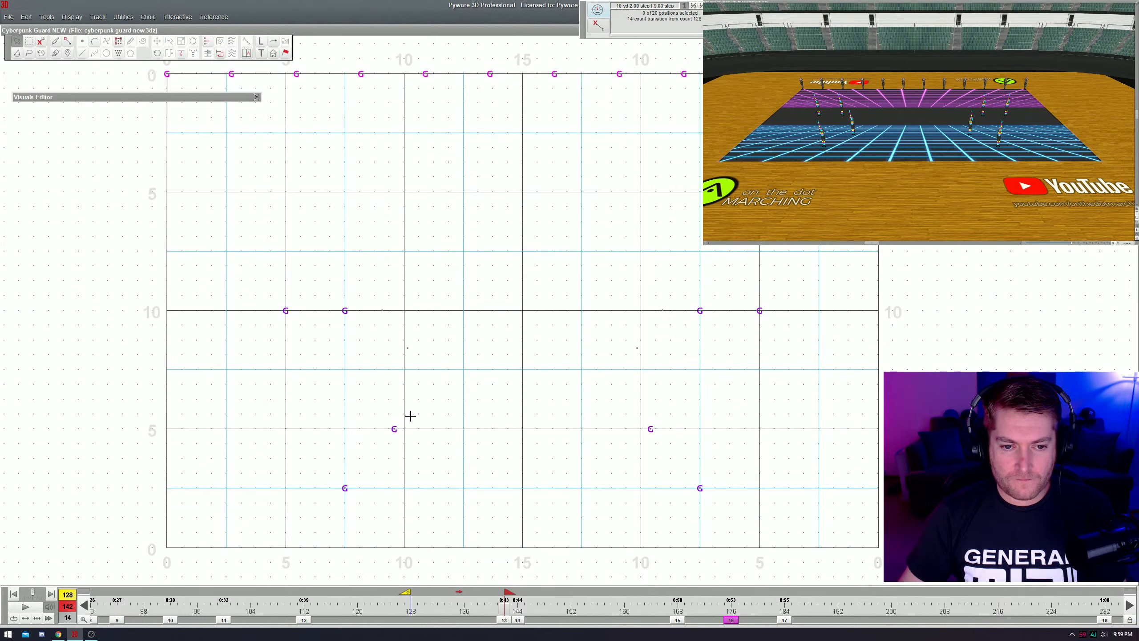
pyautogui.moveTo(395, 429); pyautogui.dragTo(405, 310)
pyautogui.moveTo(644, 429); pyautogui.dragTo(641, 311)
pyautogui.press('Return')
pyautogui.press('space')
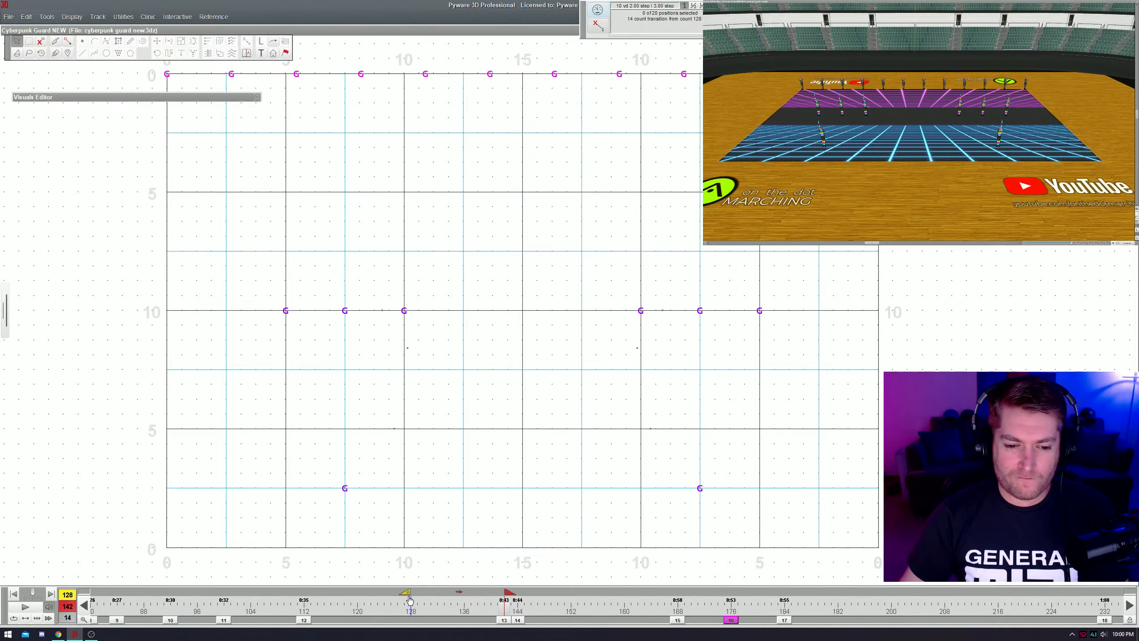
# - Set the range back to counts 112–142 and clear the front group's movement to restore the starting diagonals
pyautogui.moveTo(409, 600); pyautogui.dragTo(445, 600)
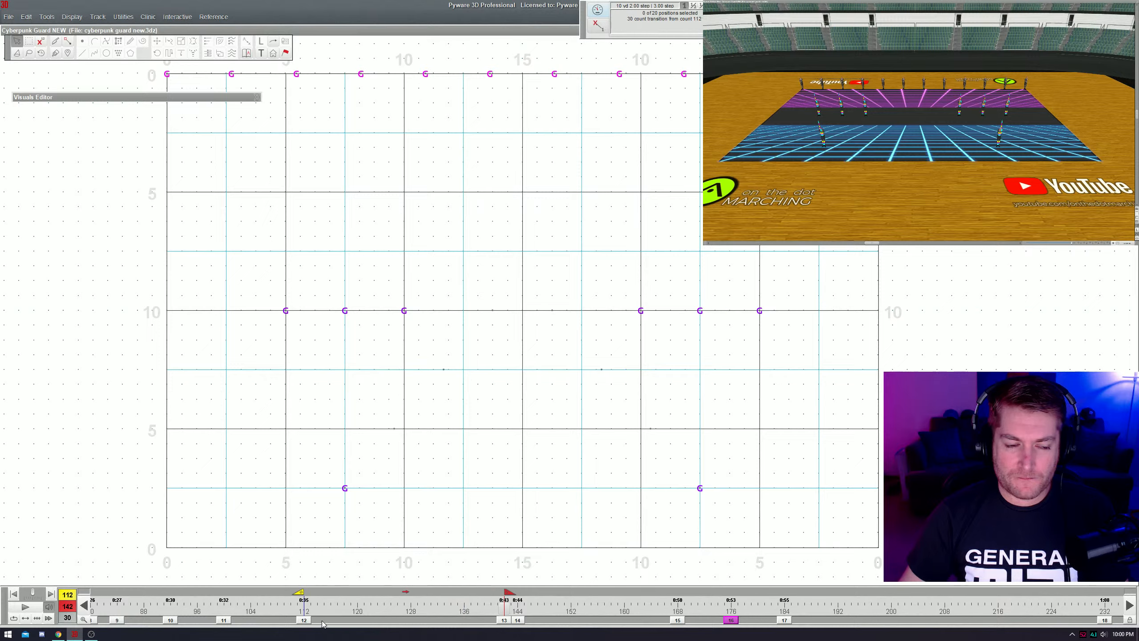
pyautogui.moveTo(248, 269)
pyautogui.mouseDown()
pyautogui.moveTo(356, 336)
pyautogui.moveTo(738, 501)
pyautogui.mouseUp()
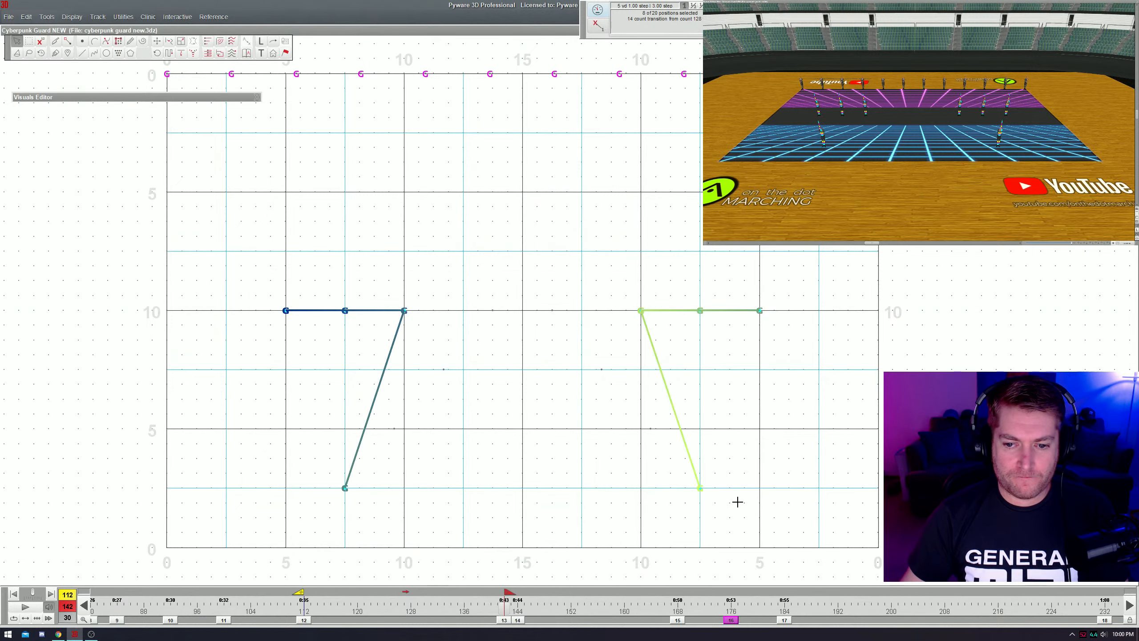
pyautogui.press('Delete')
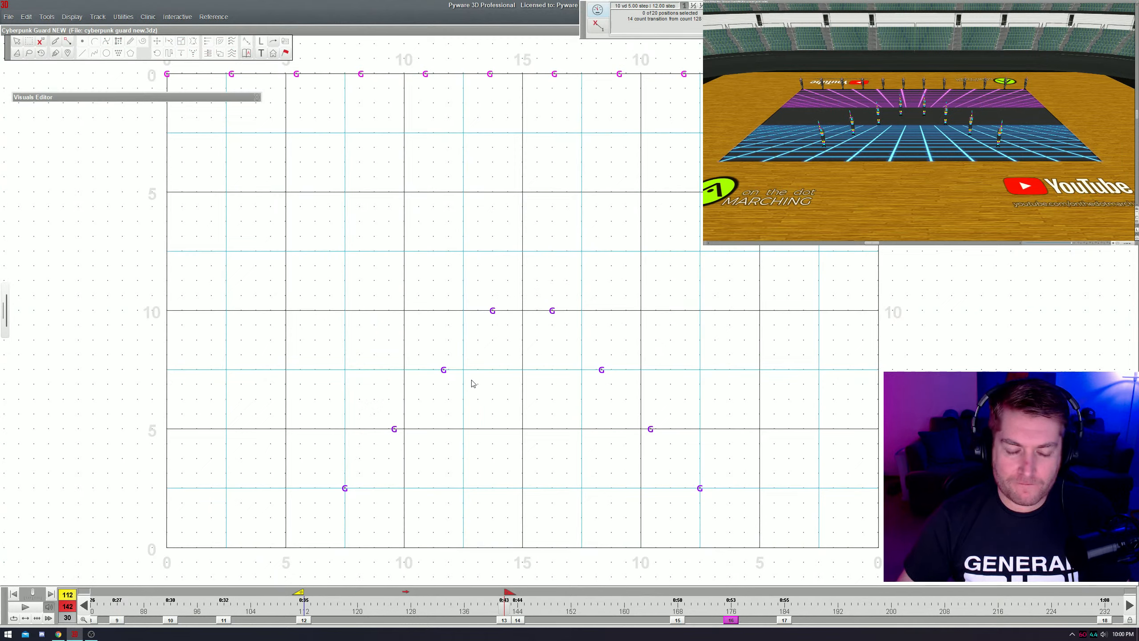
pyautogui.press('s')
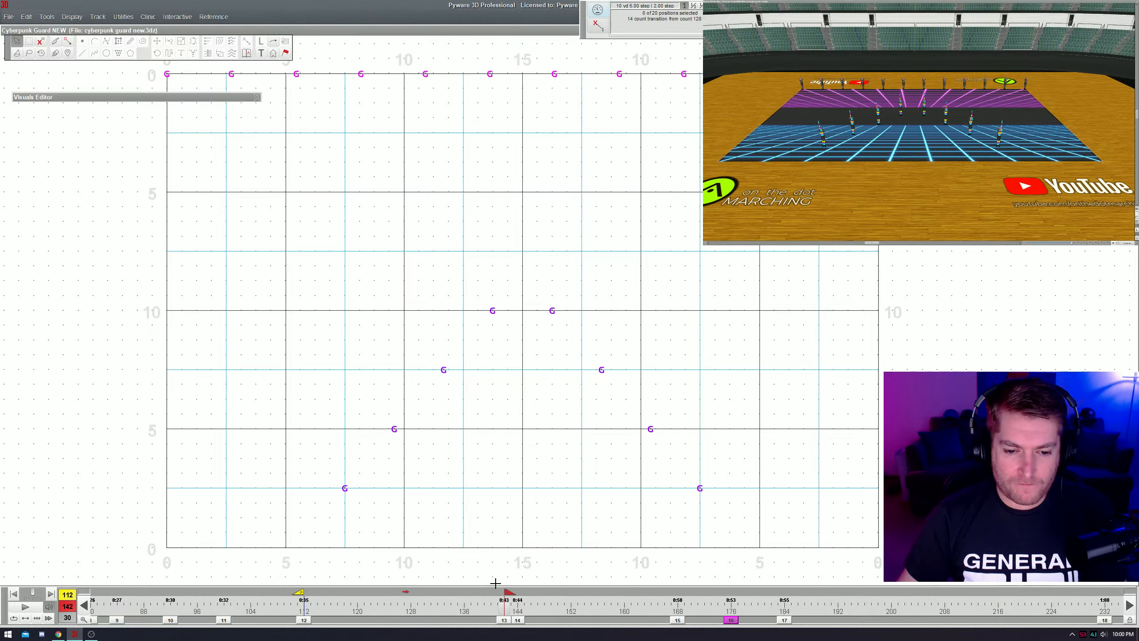
# - Over counts 112–142, move the rearmost front-group pair forward to row 5, halfway between the outer 0 and 5-yard lines
pyautogui.press('a')
pyautogui.moveTo(493, 312)
pyautogui.mouseDown()
pyautogui.moveTo(250, 403)
pyautogui.moveTo(292, 424)
pyautogui.moveTo(226, 429)
pyautogui.mouseUp()
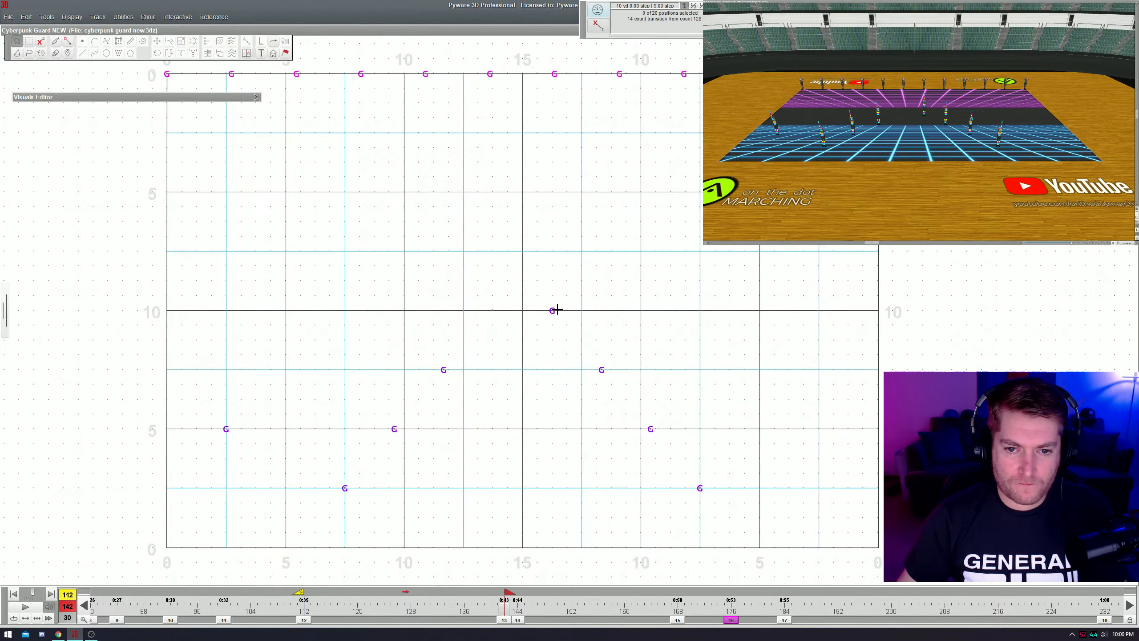
pyautogui.moveTo(553, 310); pyautogui.dragTo(816, 431)
pyautogui.press('Return')
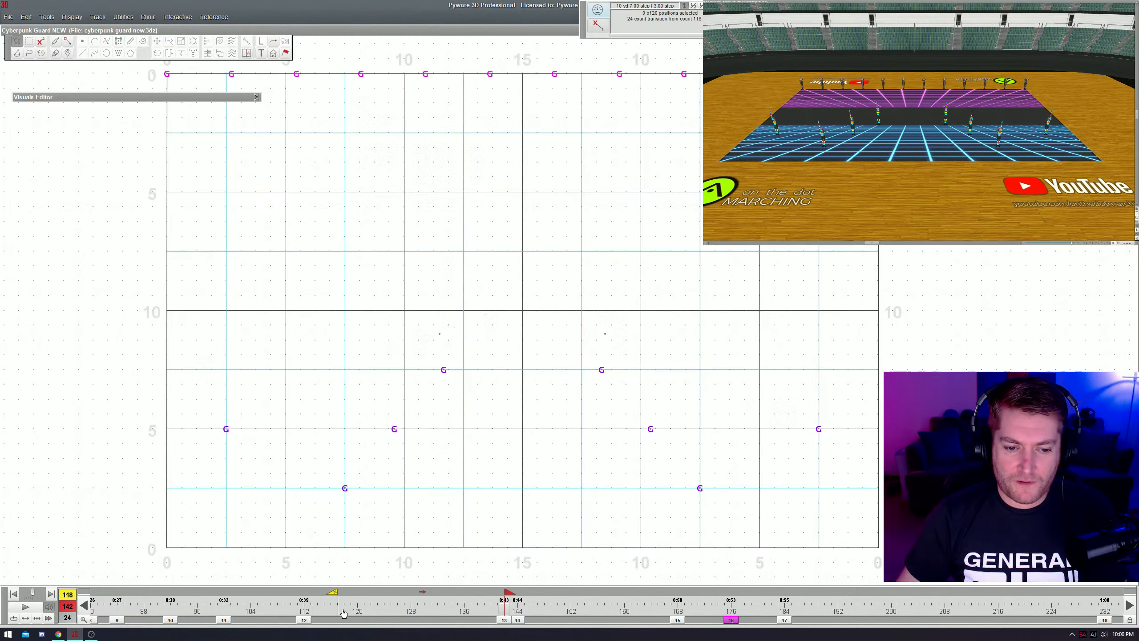
# - Set the start count to 120 and move the second front-group pair to the 5-yard lines on row 5
pyautogui.moveTo(343, 613); pyautogui.dragTo(362, 612)
pyautogui.hotkey('ctrl', 'a')
pyautogui.moveTo(444, 370); pyautogui.dragTo(284, 429)
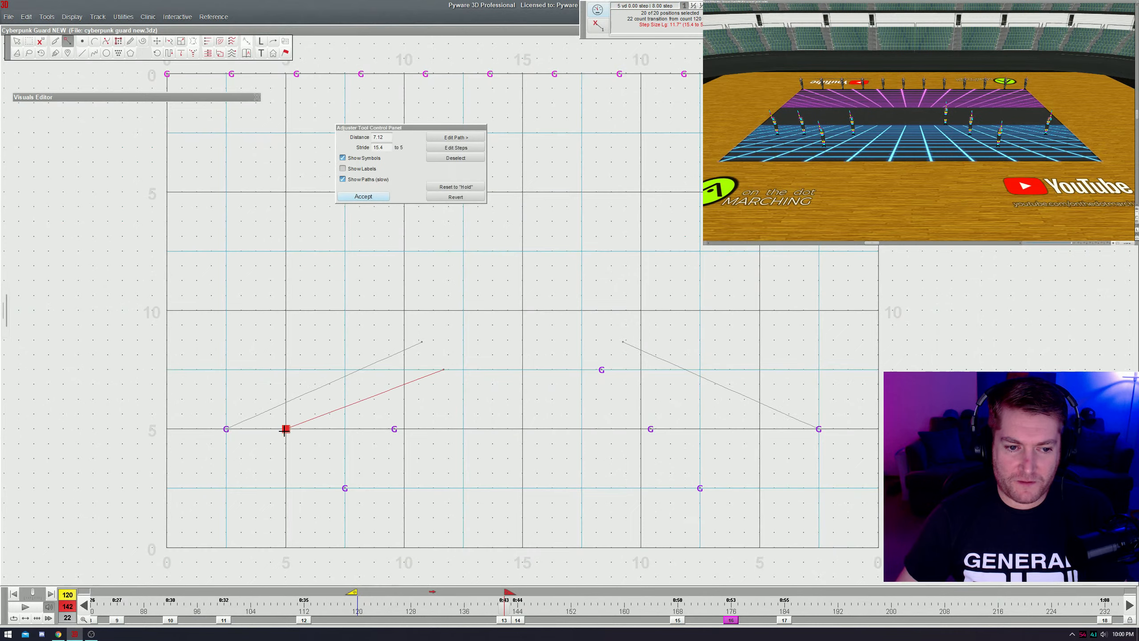
pyautogui.moveTo(612, 370); pyautogui.dragTo(762, 429)
pyautogui.press('Return')
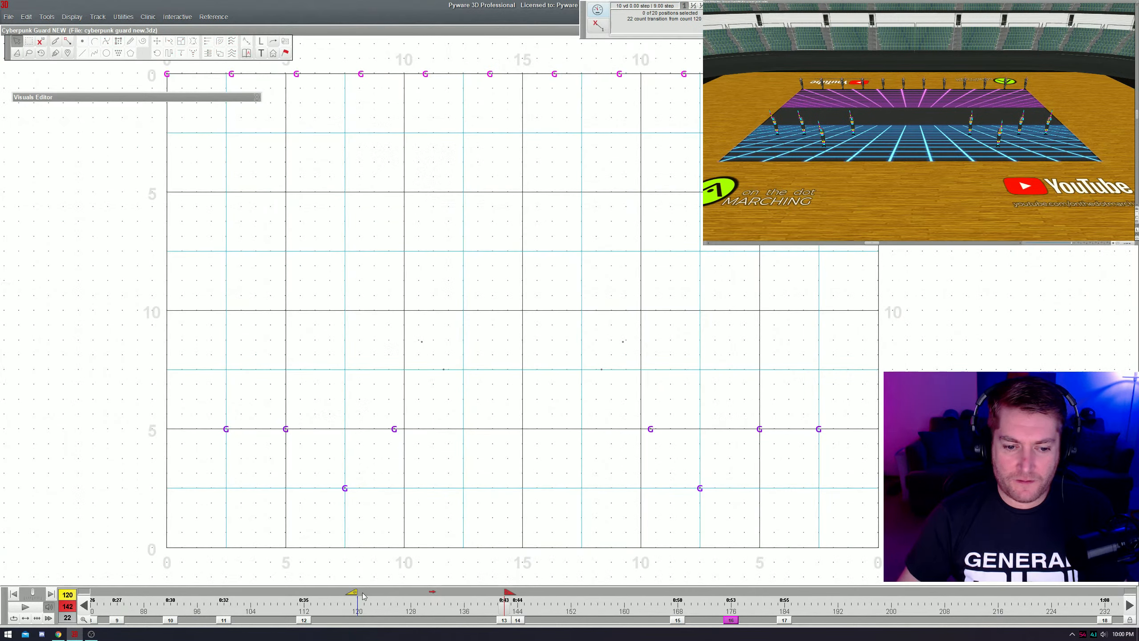
# - Set the start count to 128 and move the third front-group pair along row 5 to halfway between the 5- and 10-yard lines
pyautogui.hotkey('ctrl', 'a')
pyautogui.moveTo(395, 429); pyautogui.dragTo(344, 428)
pyautogui.moveTo(652, 430); pyautogui.dragTo(699, 428)
pyautogui.press('Return')
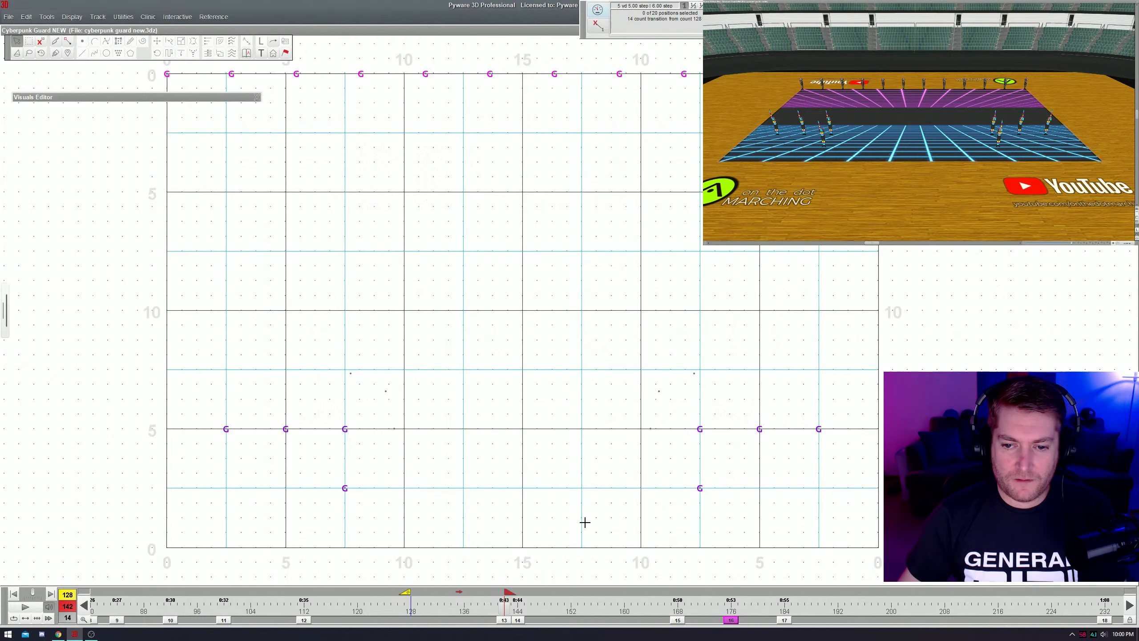
# - Set the start count to 136 and try moving the fourth front-group pair to the 10-yard lines on row 5, playing it back
pyautogui.click(425, 593)
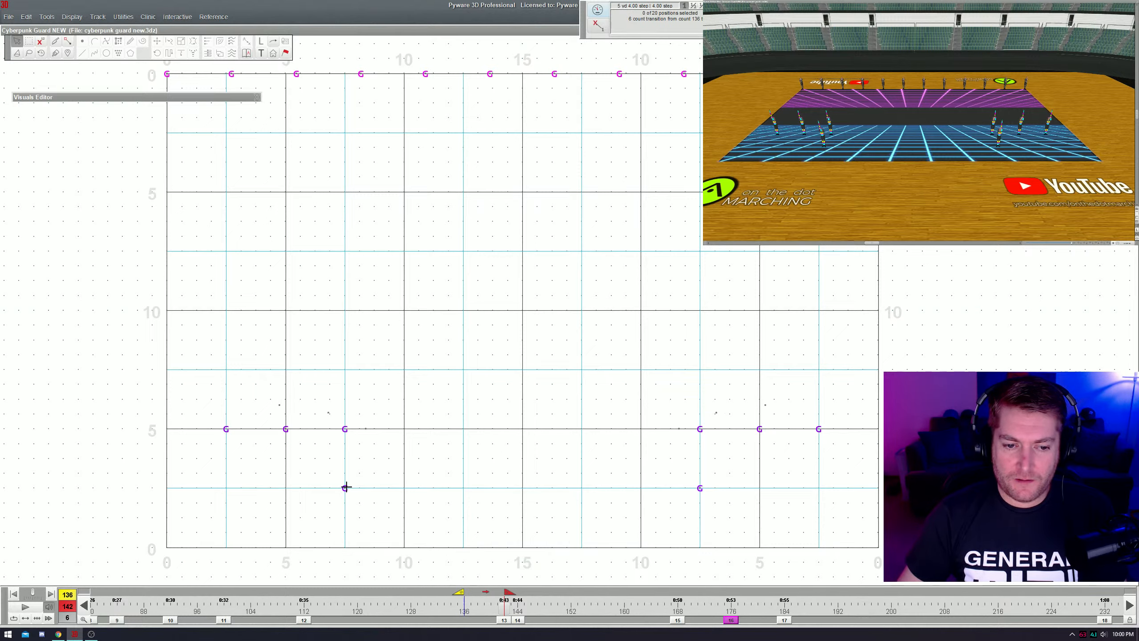
pyautogui.hotkey('ctrl', 'a')
pyautogui.moveTo(345, 487); pyautogui.dragTo(402, 429)
pyautogui.moveTo(702, 488); pyautogui.dragTo(640, 423)
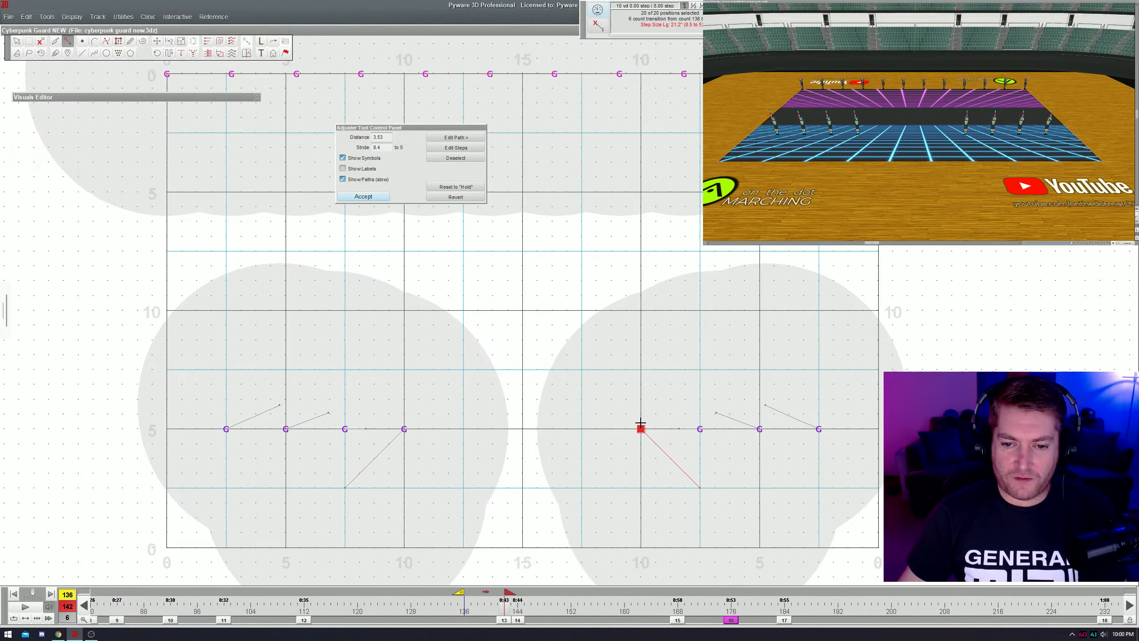
pyautogui.press('space')
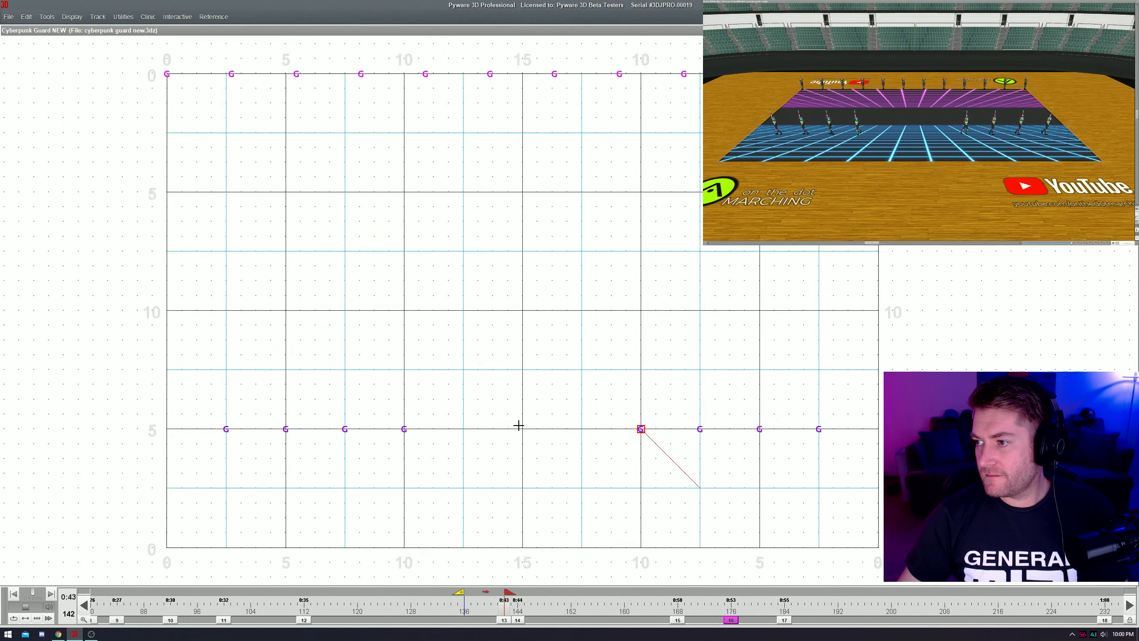
pyautogui.press('space')
# - Select the eight front-group performers and delete their transition between counts 142 and 144
pyautogui.click(503, 621)
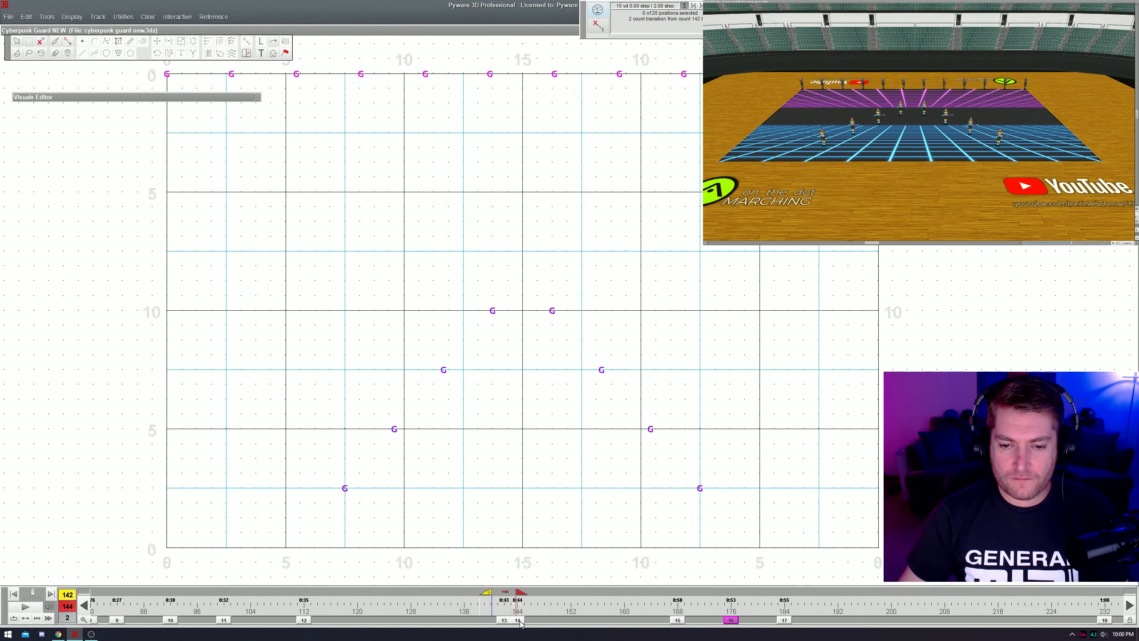
pyautogui.moveTo(292, 264); pyautogui.dragTo(715, 484)
pyautogui.press('Delete')
pyautogui.press('Return')
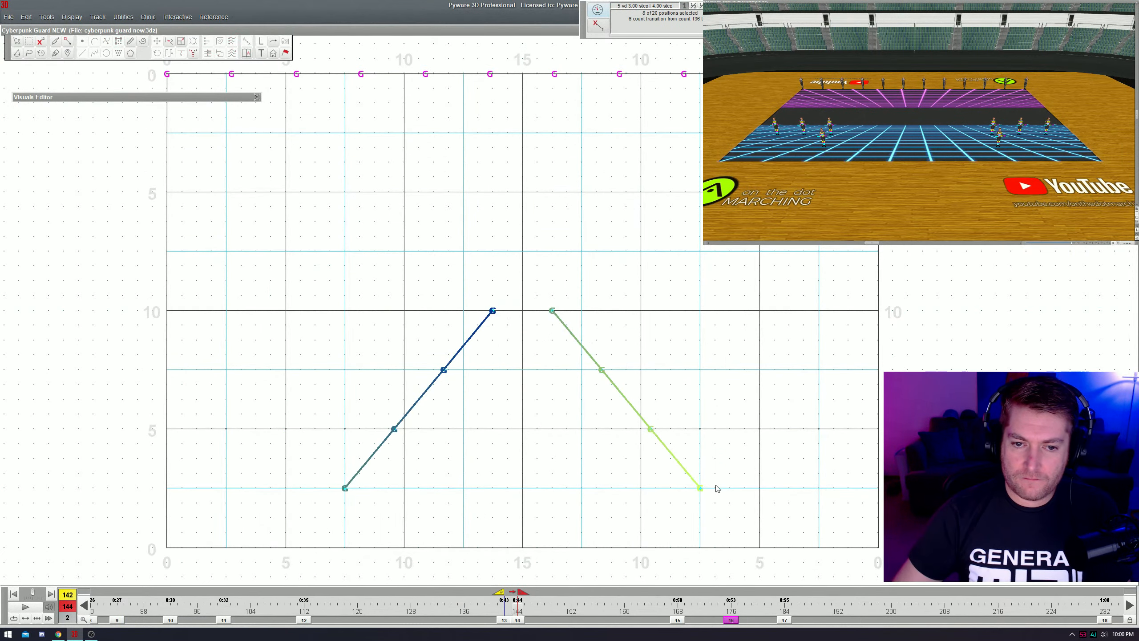
# - Set the working range to counts 136–142
pyautogui.click(302, 620)
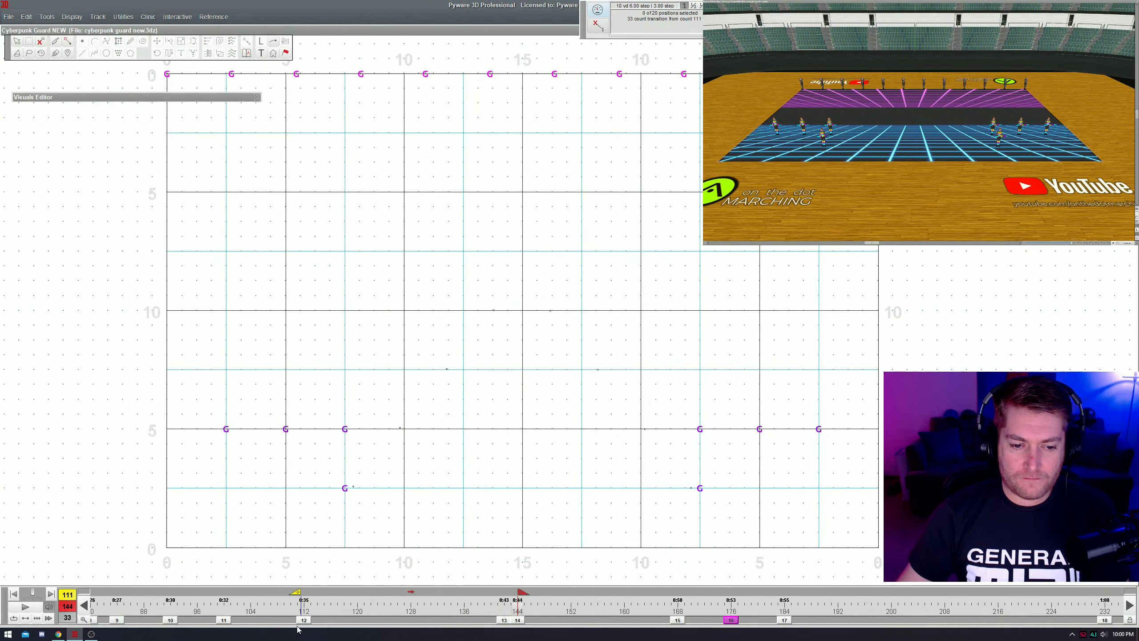
pyautogui.moveTo(502, 624); pyautogui.dragTo(478, 621)
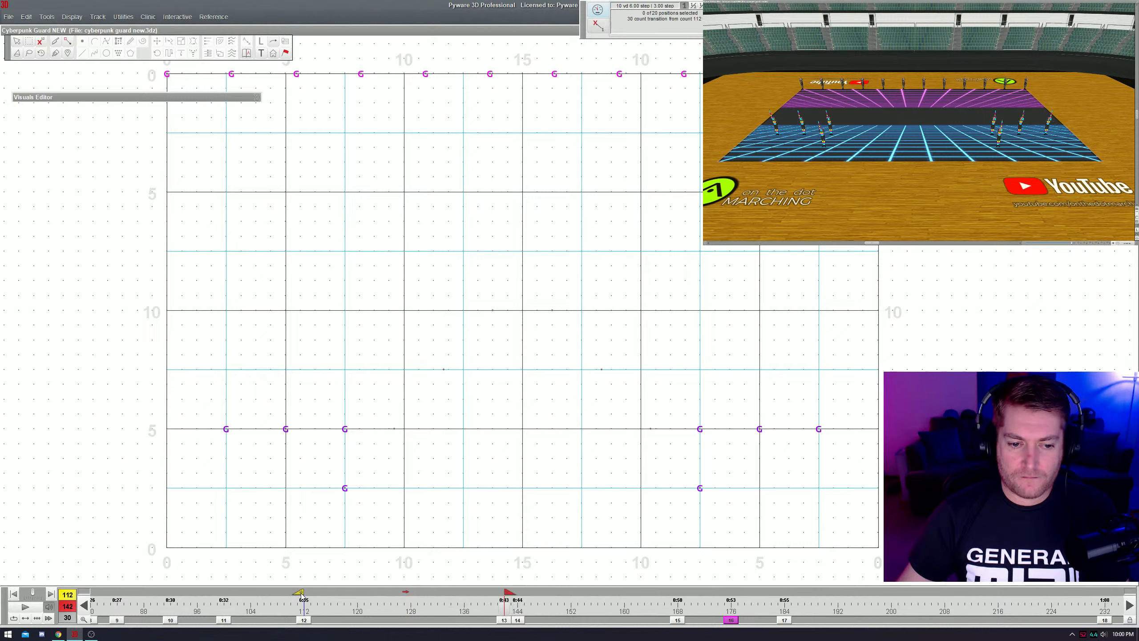
pyautogui.moveTo(301, 593); pyautogui.dragTo(454, 616)
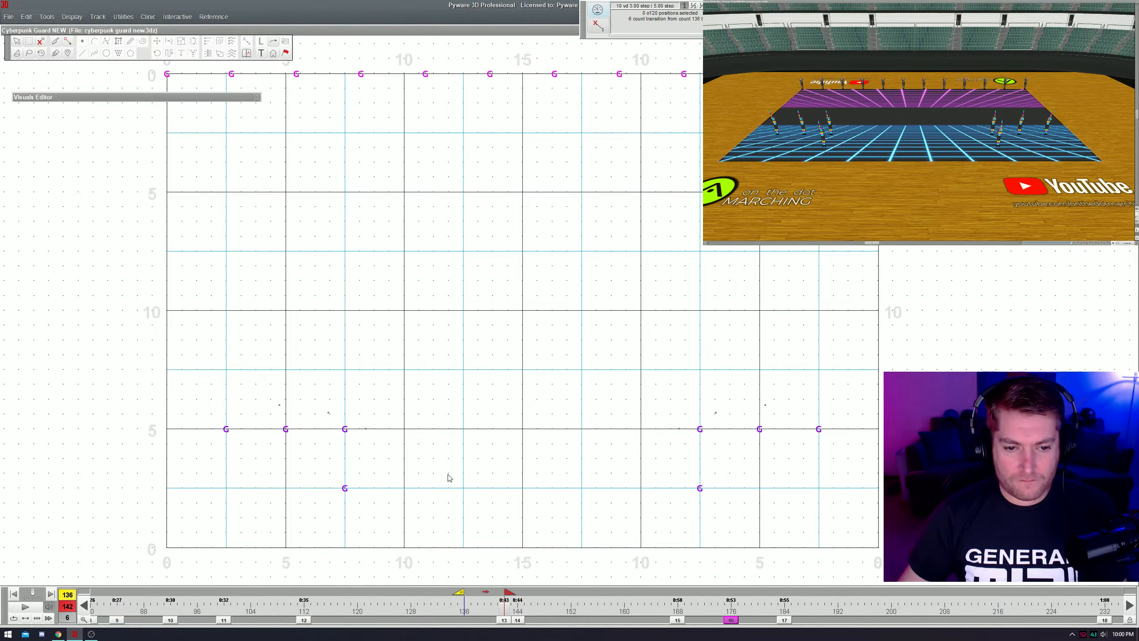
pyautogui.press('d')
pyautogui.moveTo(346, 489); pyautogui.dragTo(404, 444)
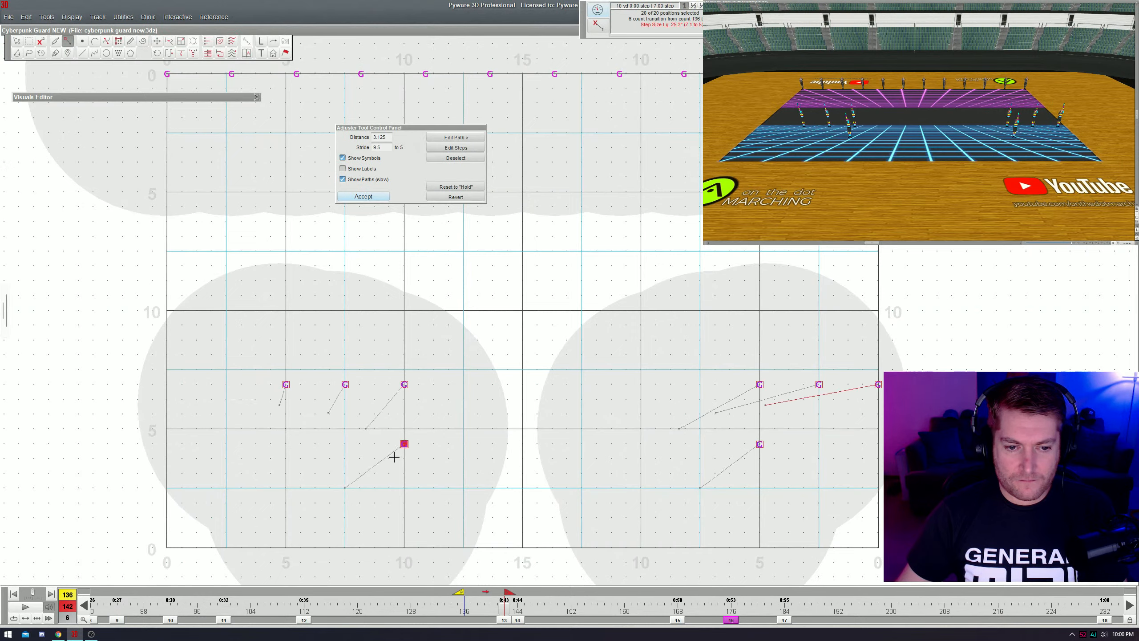
pyautogui.press('Escape')
# - Move the fourth front-group pair forward to the 10-yard lines on row 5 with the Adjuster tool
pyautogui.press('d')
pyautogui.moveTo(346, 488); pyautogui.dragTo(428, 429)
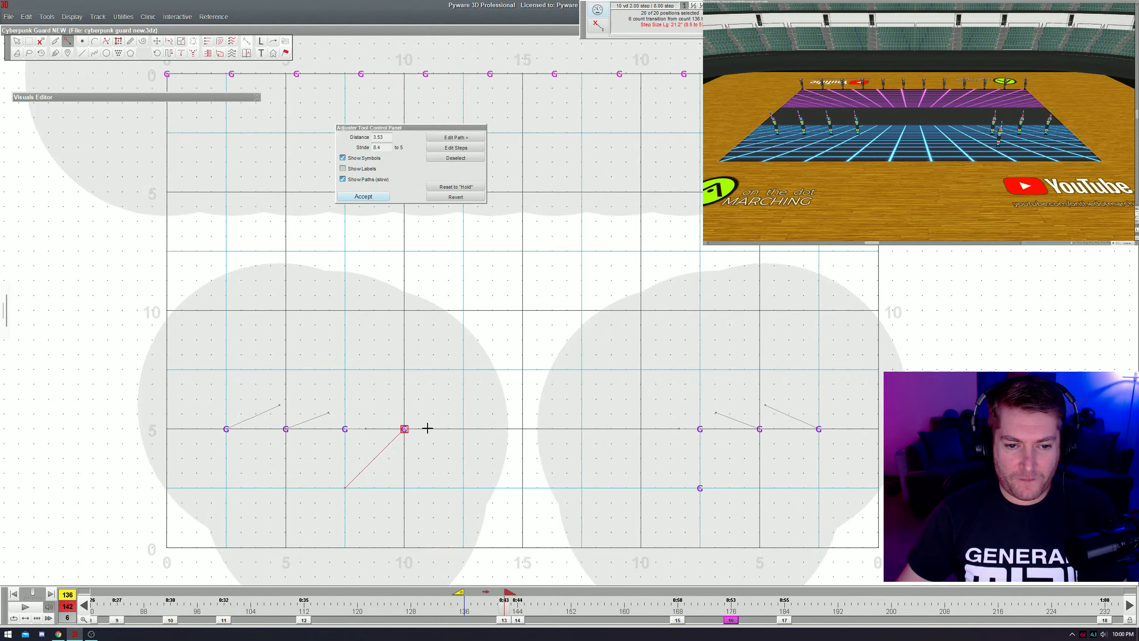
pyautogui.moveTo(697, 490); pyautogui.dragTo(640, 429)
pyautogui.press('Return')
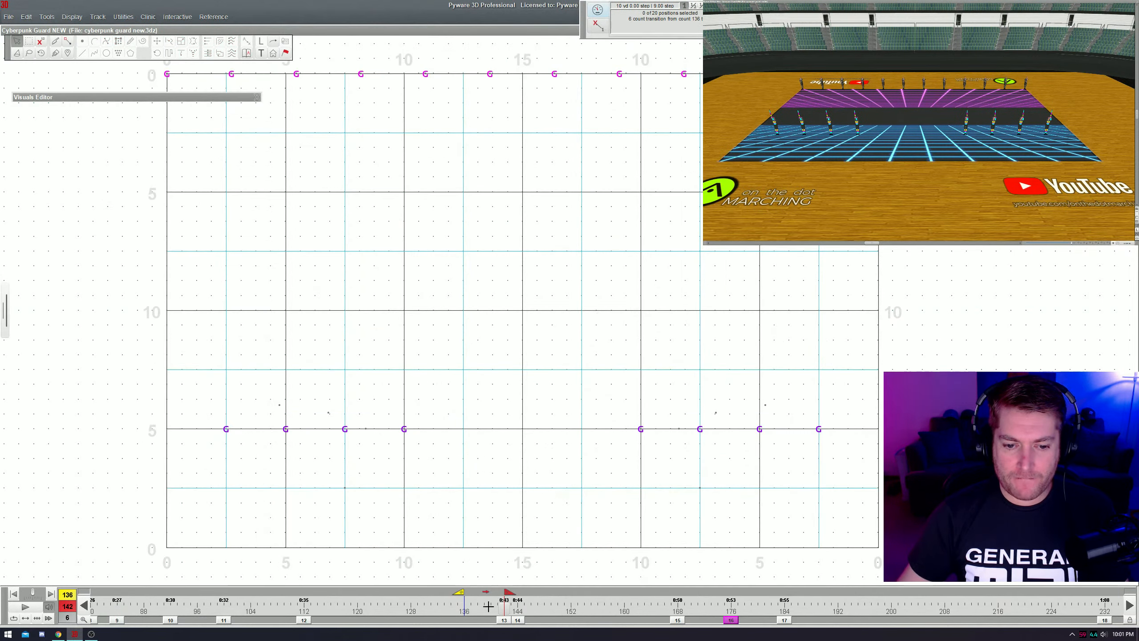
# - Clear the front group's movement over counts 142–144 so the performers hold their row
pyautogui.click(518, 621)
pyautogui.moveTo(169, 353); pyautogui.dragTo(841, 531)
pyautogui.press('Delete')
pyautogui.press('Return')
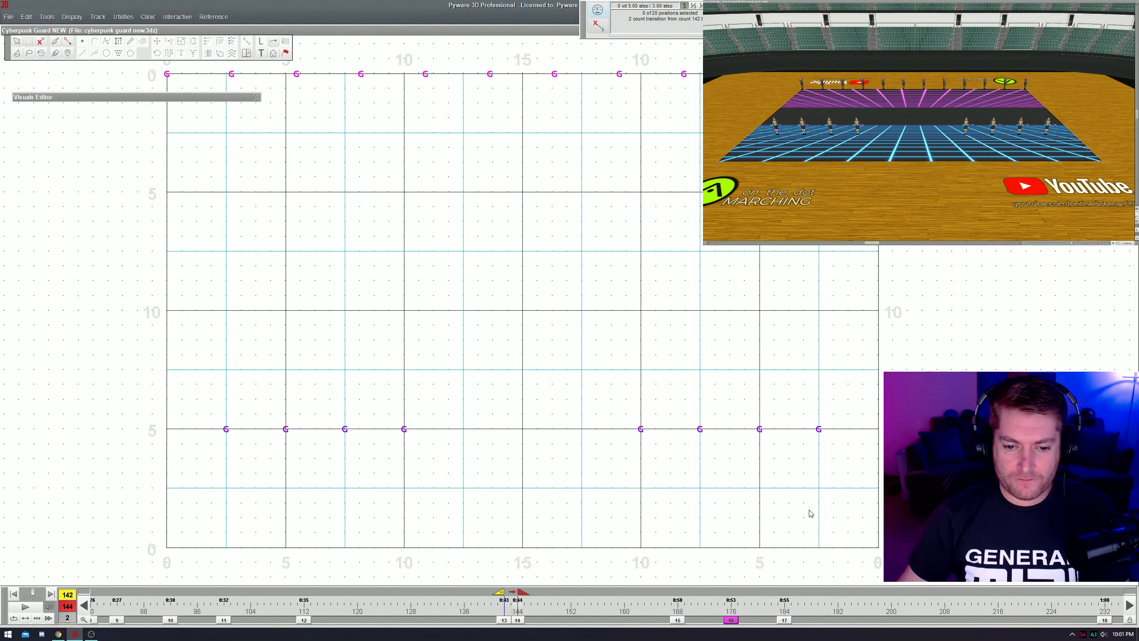
# - Play back counts 112–142, extend the end count to 146 and play the transition again
pyautogui.click(502, 621)
pyautogui.press('space')
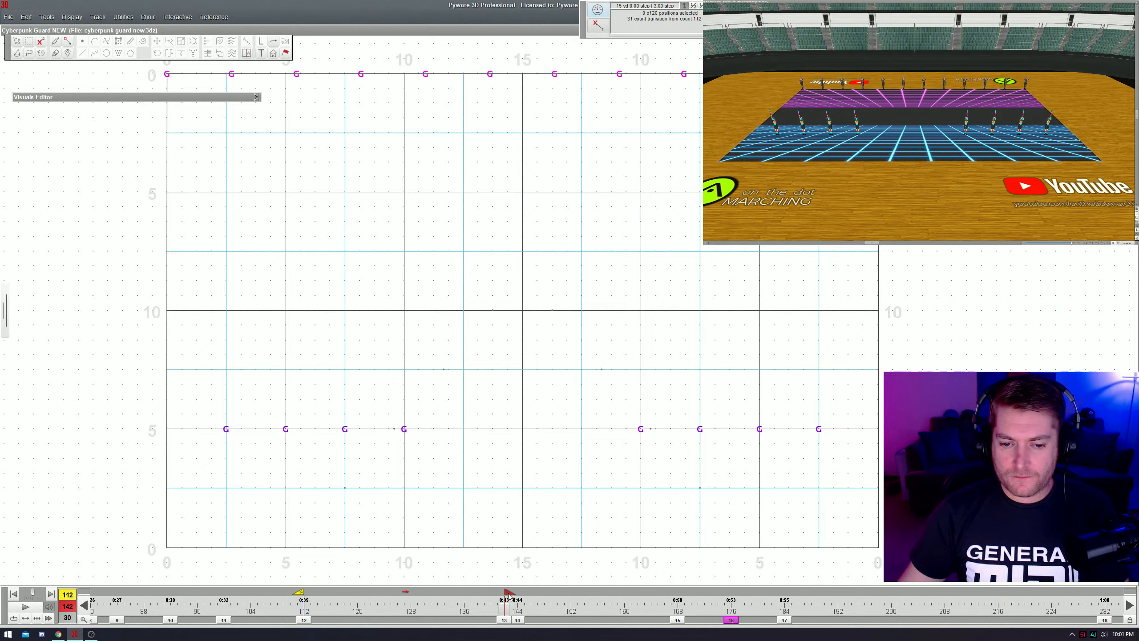
pyautogui.moveTo(508, 593); pyautogui.dragTo(535, 593)
pyautogui.press('space')
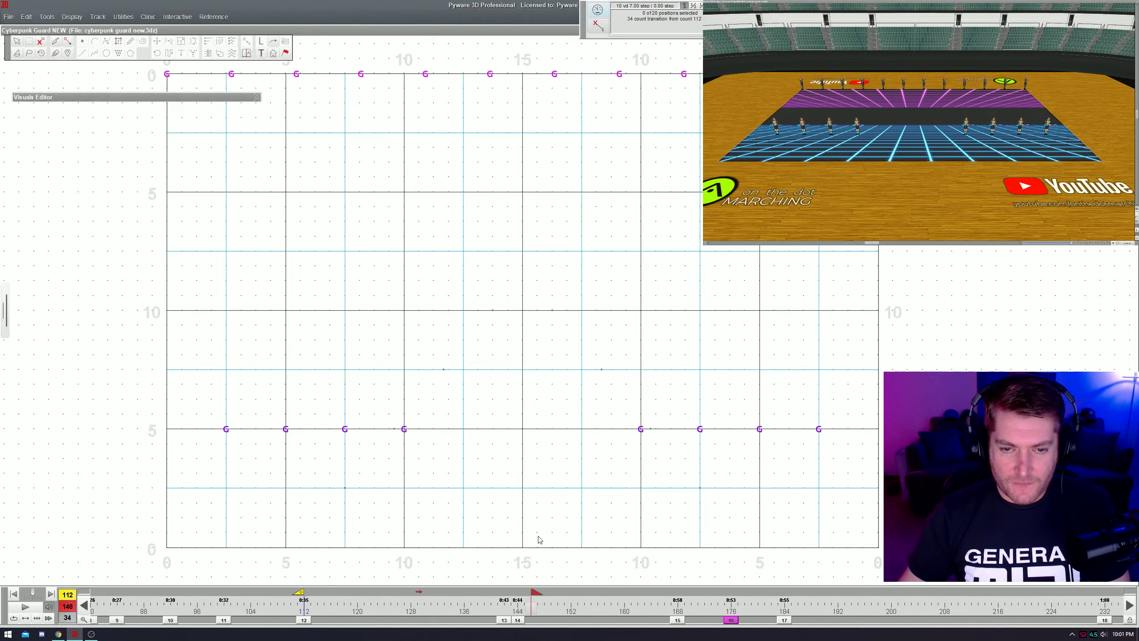
# - Play back counts 100–112, check the formation at count 121, and return the range to counts 112–142
pyautogui.click(306, 620)
pyautogui.press('space')
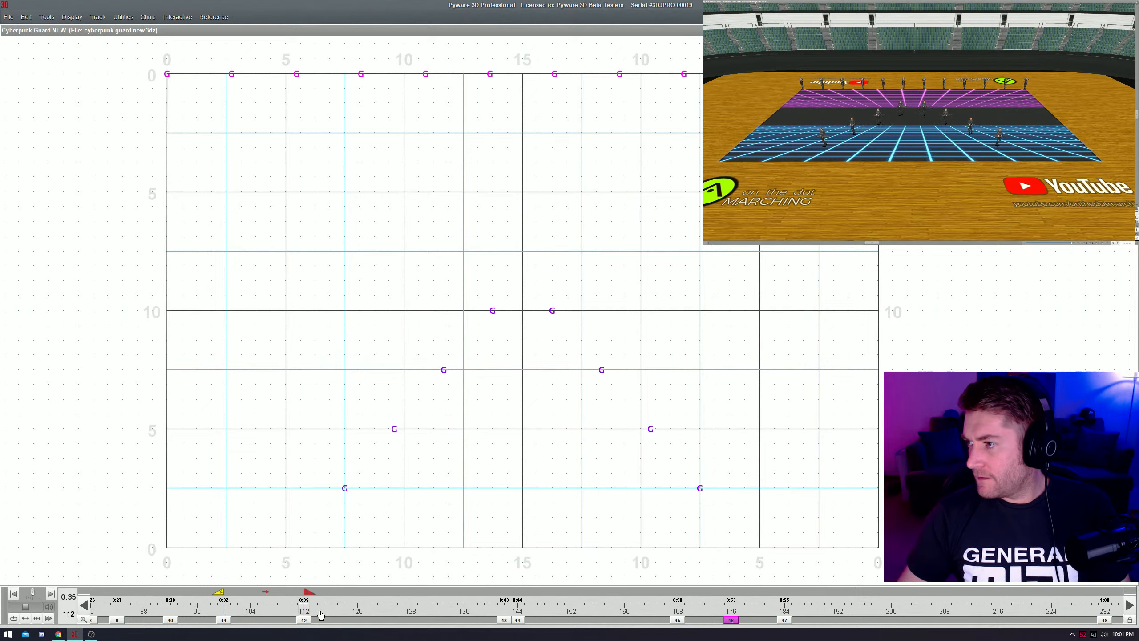
pyautogui.click(363, 613)
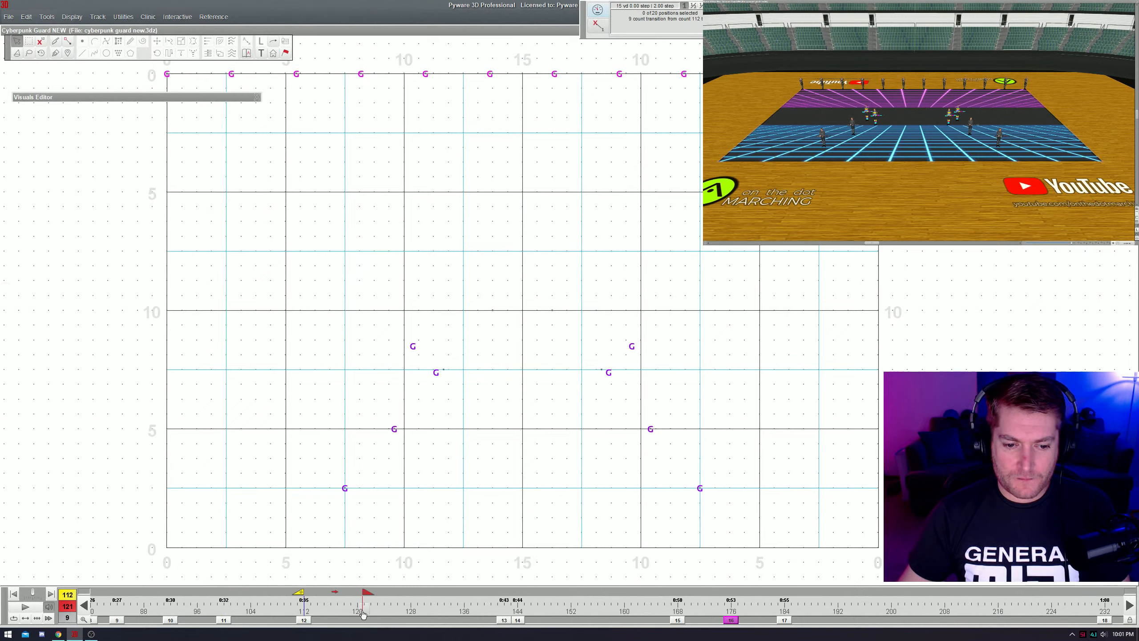
pyautogui.click(504, 621)
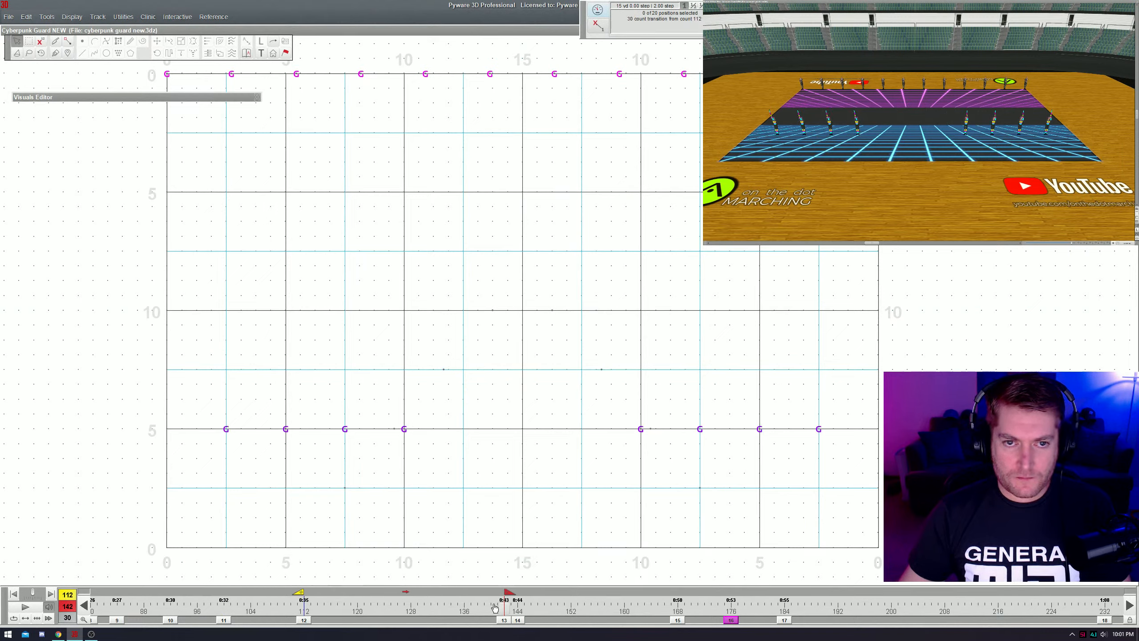
# - Morph the left six back-line performers into an even row 7.5 yards from the back, from the outer 0 line to halfway between 10 and 15
pyautogui.click(476, 75)
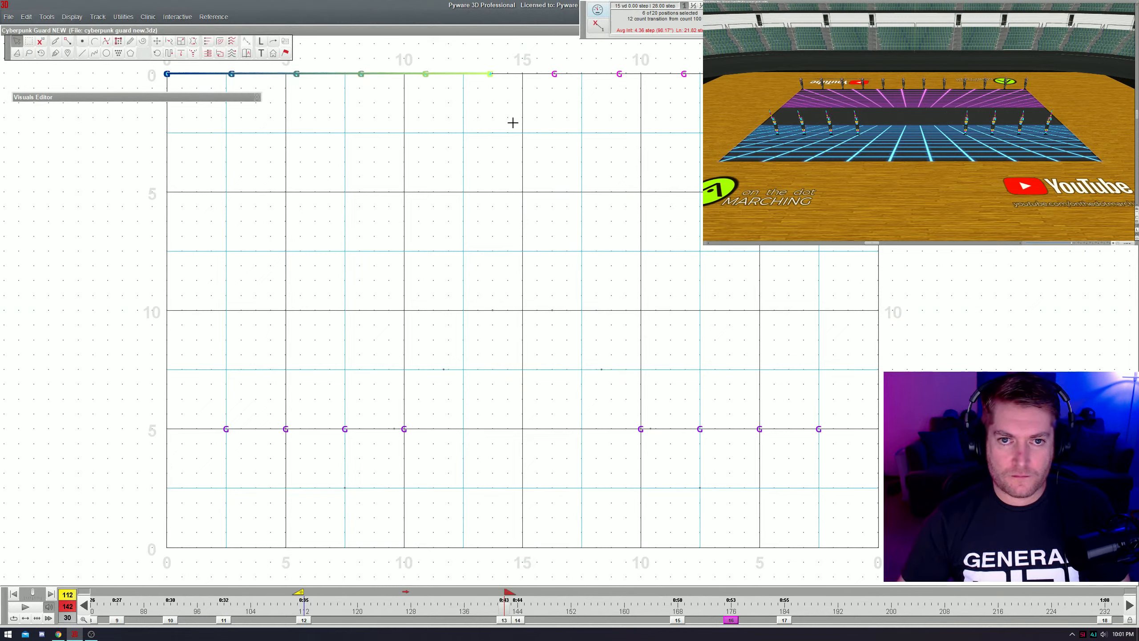
pyautogui.press('m')
pyautogui.moveTo(137, 164); pyautogui.dragTo(507, 42)
pyautogui.moveTo(460, 129); pyautogui.dragTo(650, 163)
pyautogui.moveTo(490, 73); pyautogui.dragTo(455, 255)
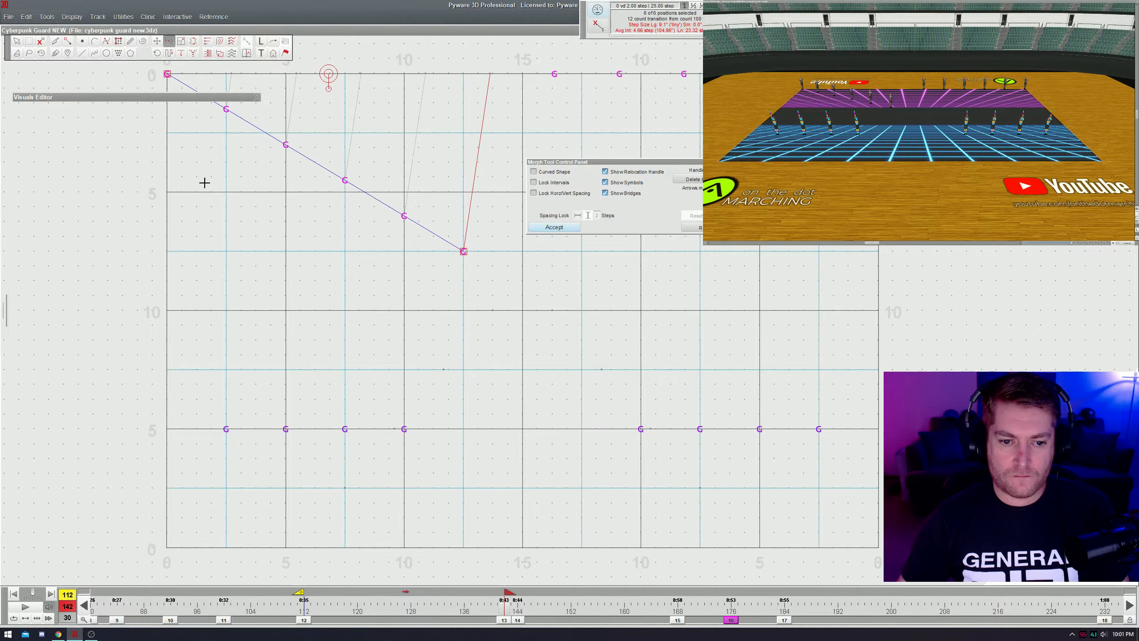
pyautogui.moveTo(167, 76); pyautogui.dragTo(168, 252)
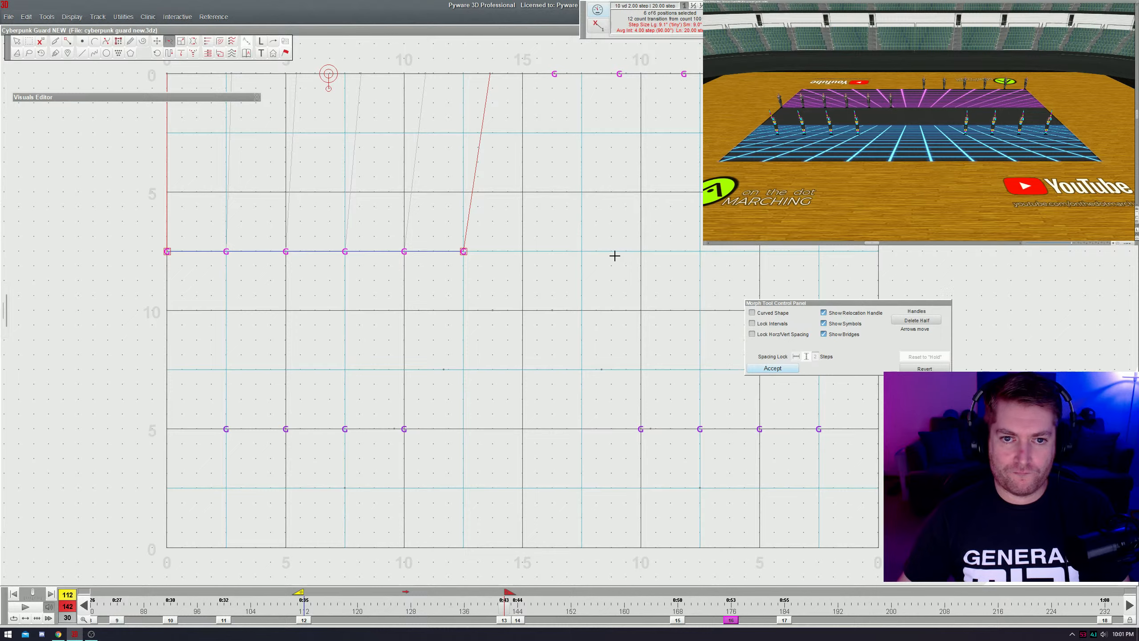
pyautogui.press('Return')
# - Morph the right six back-line performers into a mirrored row 7.5 yards from the back, ending on the outer 0 line
pyautogui.click(554, 73)
pyautogui.press('m')
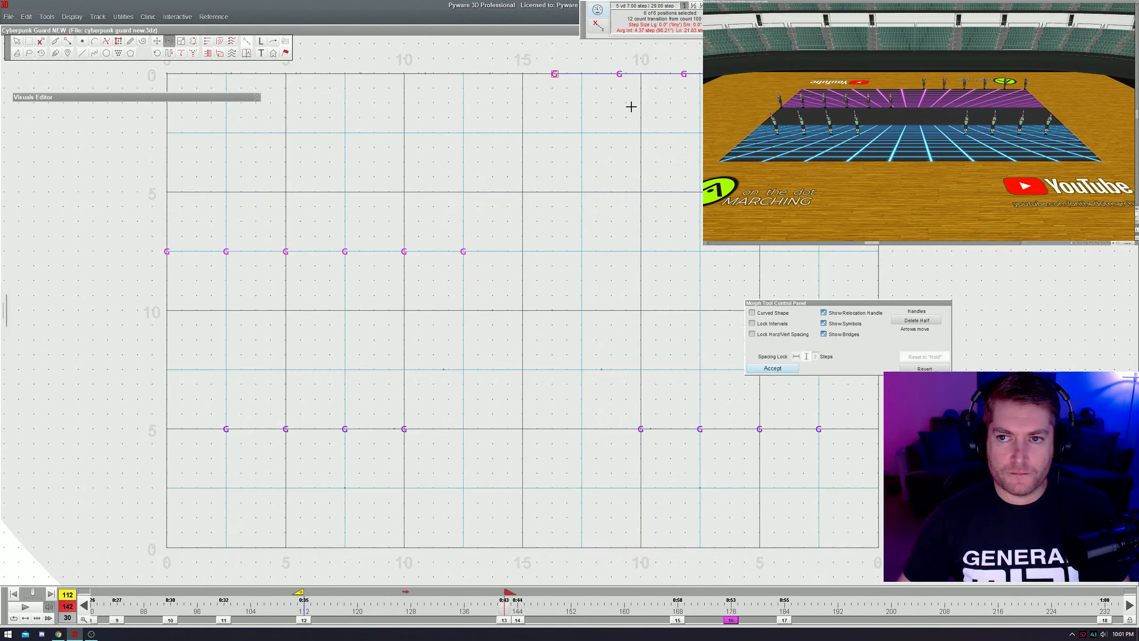
pyautogui.moveTo(554, 73); pyautogui.dragTo(583, 250)
pyautogui.moveTo(699, 180); pyautogui.dragTo(878, 251)
pyautogui.press('Return')
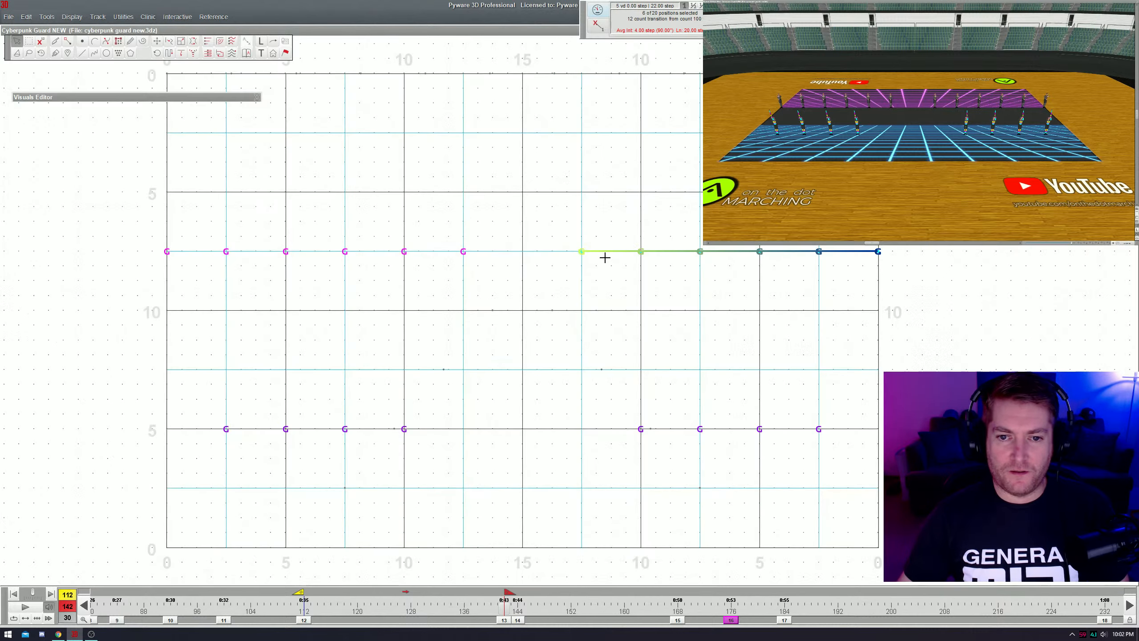
# - Shift both back-group halves forward to row 10 with their inner performers flanking the 15-yard line, and play the move back
pyautogui.press('p')
pyautogui.moveTo(574, 254); pyautogui.dragTo(552, 311)
pyautogui.press('Return')
pyautogui.click(463, 251)
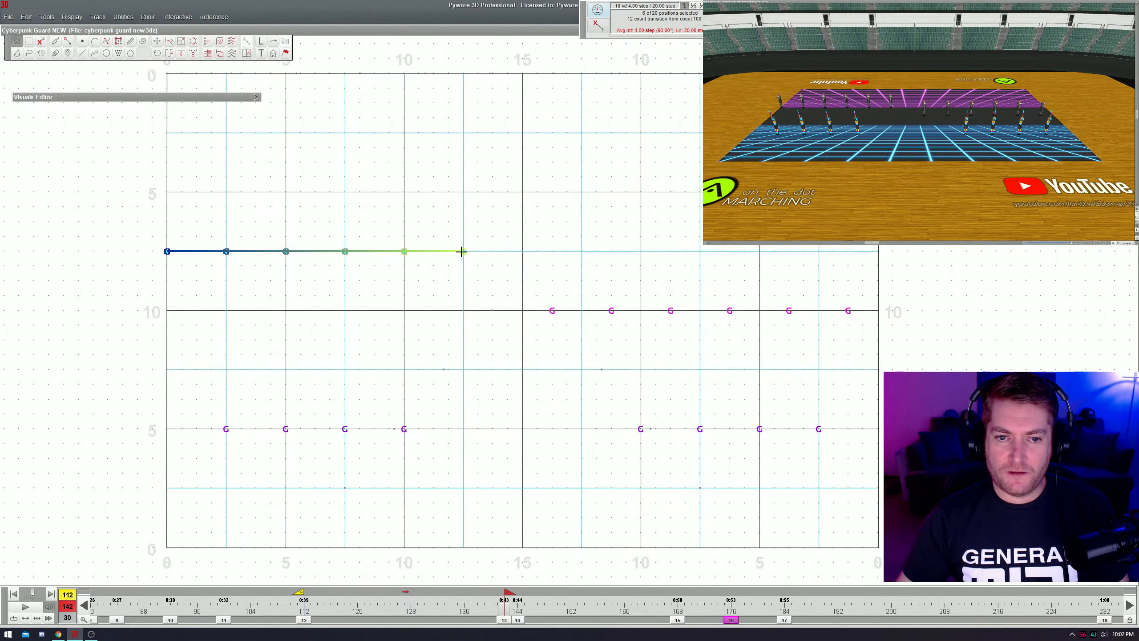
pyautogui.moveTo(463, 251); pyautogui.dragTo(494, 310)
pyautogui.press('p')
pyautogui.moveTo(464, 252); pyautogui.dragTo(492, 309)
pyautogui.press('Return')
pyautogui.press('space')
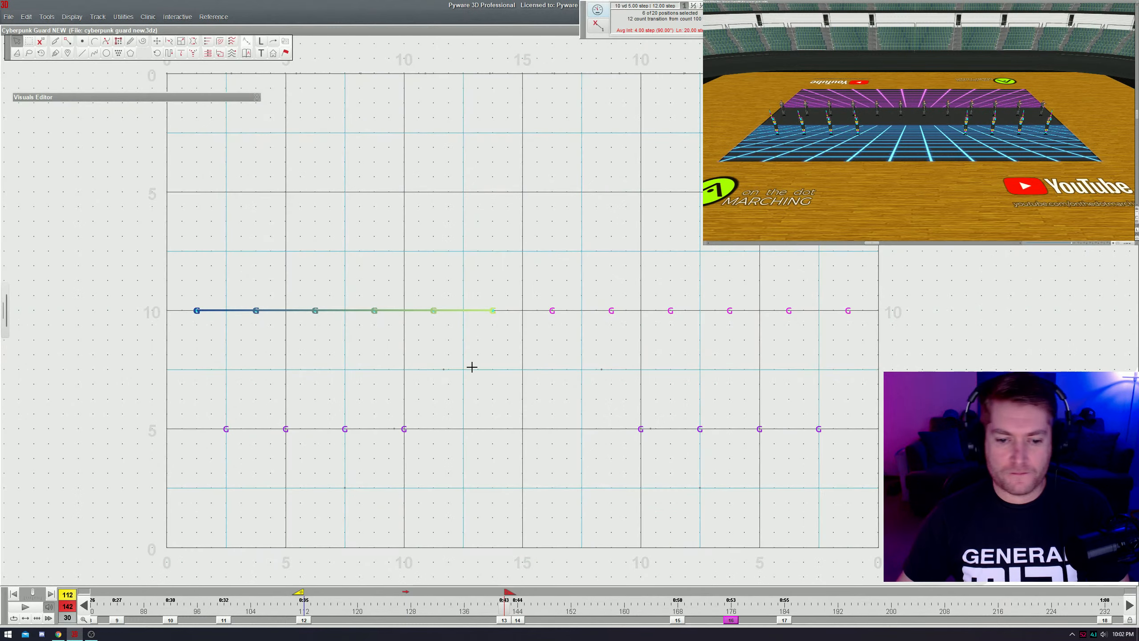
# - Delete the transition of all twelve back-group performers between counts 112 and 142
pyautogui.click(443, 333)
pyautogui.click(434, 311)
pyautogui.keyDown('shift'); pyautogui.click(611, 311); pyautogui.keyUp('shift')
pyautogui.press('Delete')
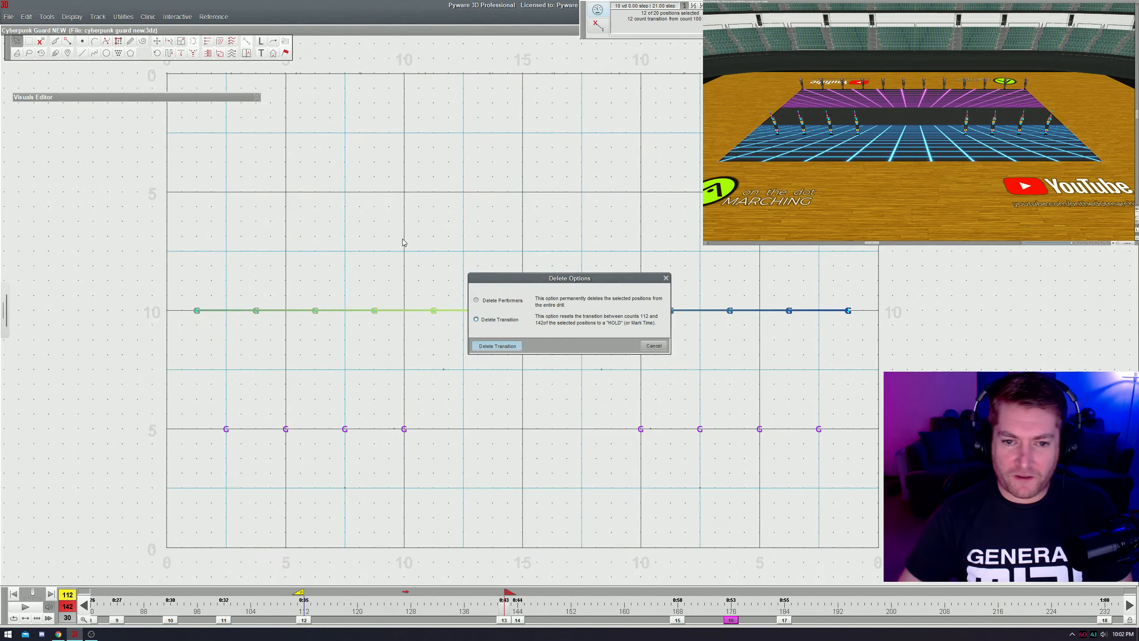
pyautogui.press('Return')
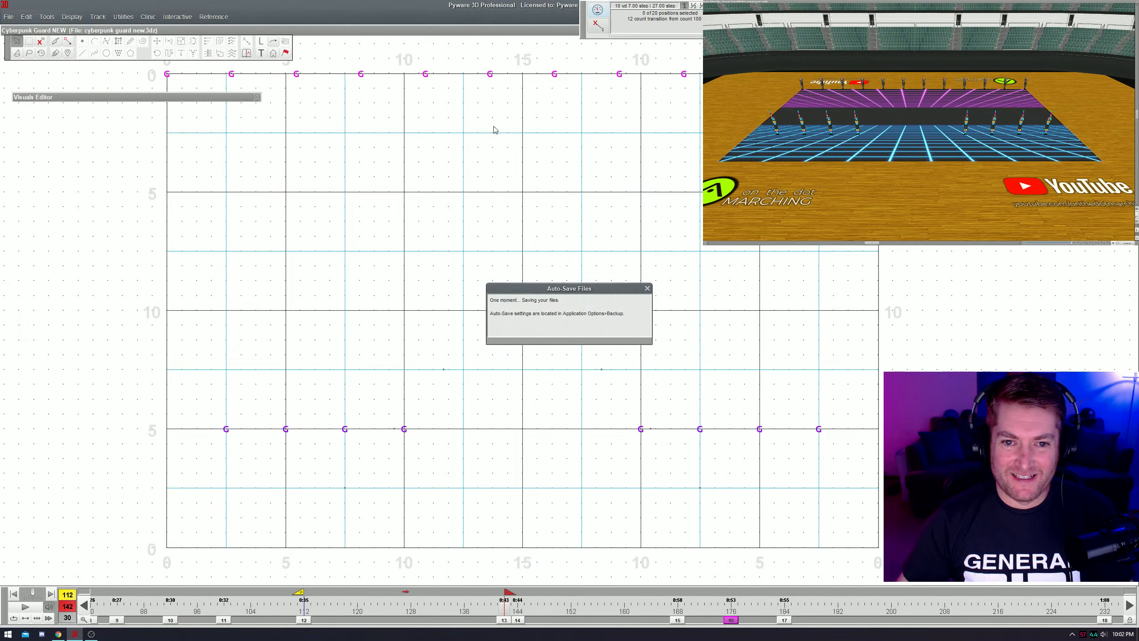
# - Send the left six back-line performers forward in a follow-the-leader file beside the 15-yard line, with the leader ending halfway between front rows 0 and 5
pyautogui.moveTo(468, 103); pyautogui.dragTo(527, 36)
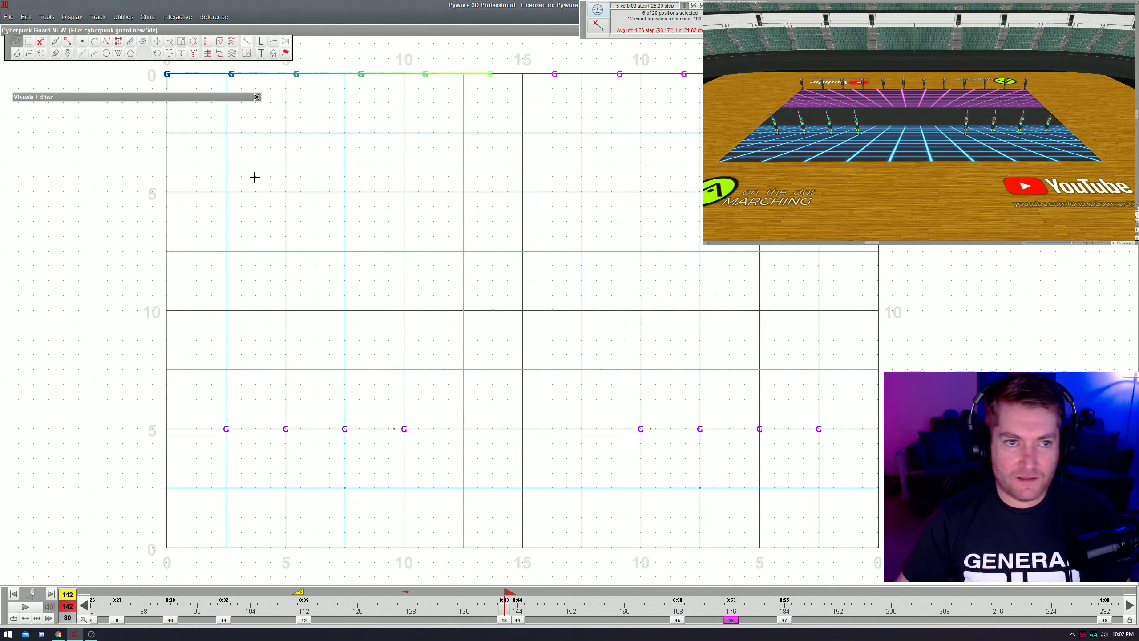
pyautogui.press('f')
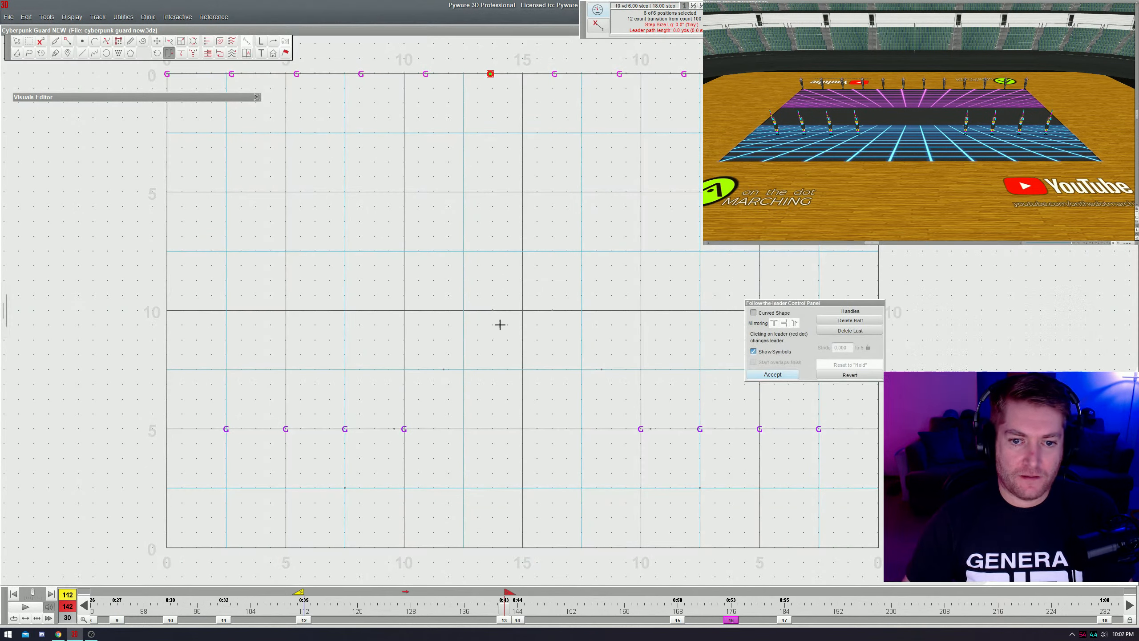
pyautogui.click(491, 429)
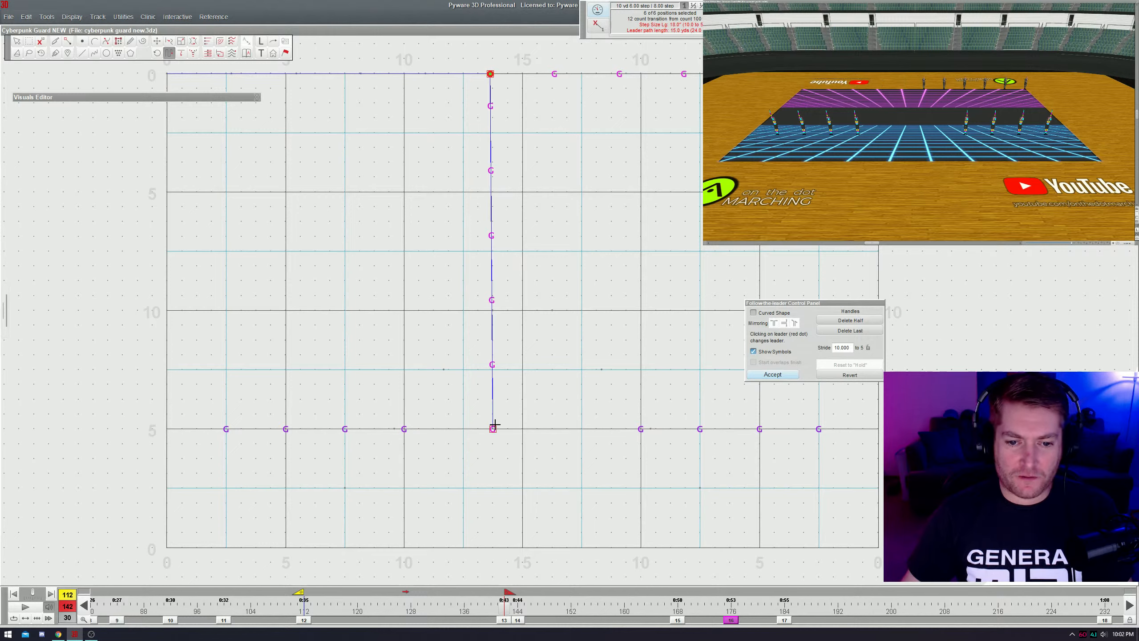
pyautogui.moveTo(403, 339); pyautogui.dragTo(496, 429)
pyautogui.press('space')
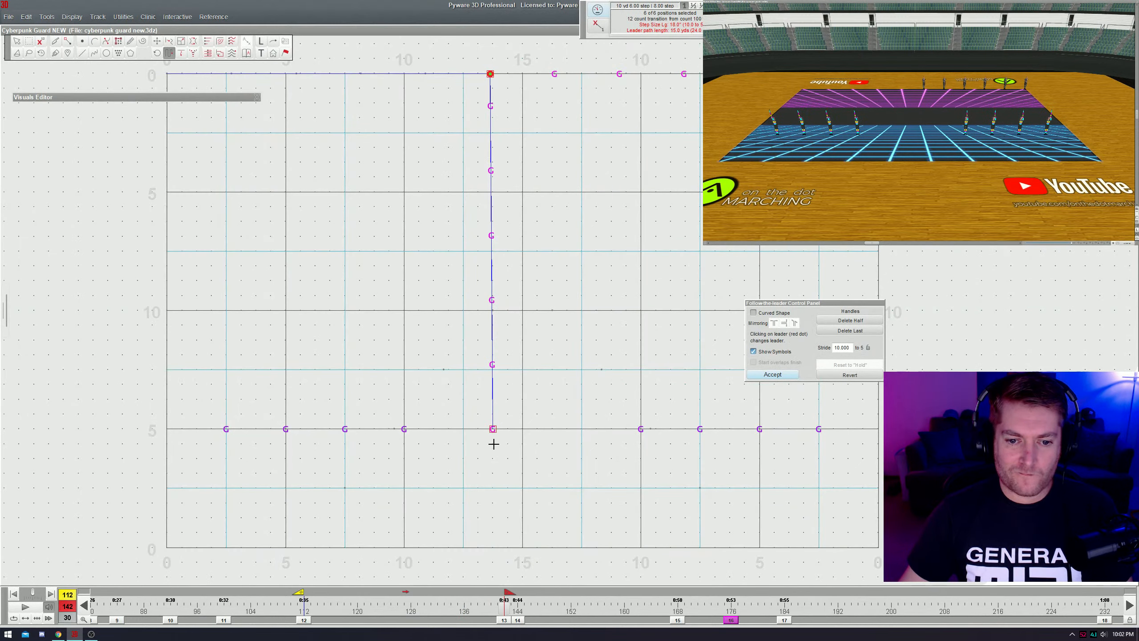
pyautogui.click(492, 488)
pyautogui.press('Return')
# - Send the right six back-line performers forward in a matching follow-the-leader file beside the 15-yard line, and play the move back
pyautogui.moveTo(599, 58); pyautogui.dragTo(537, 96)
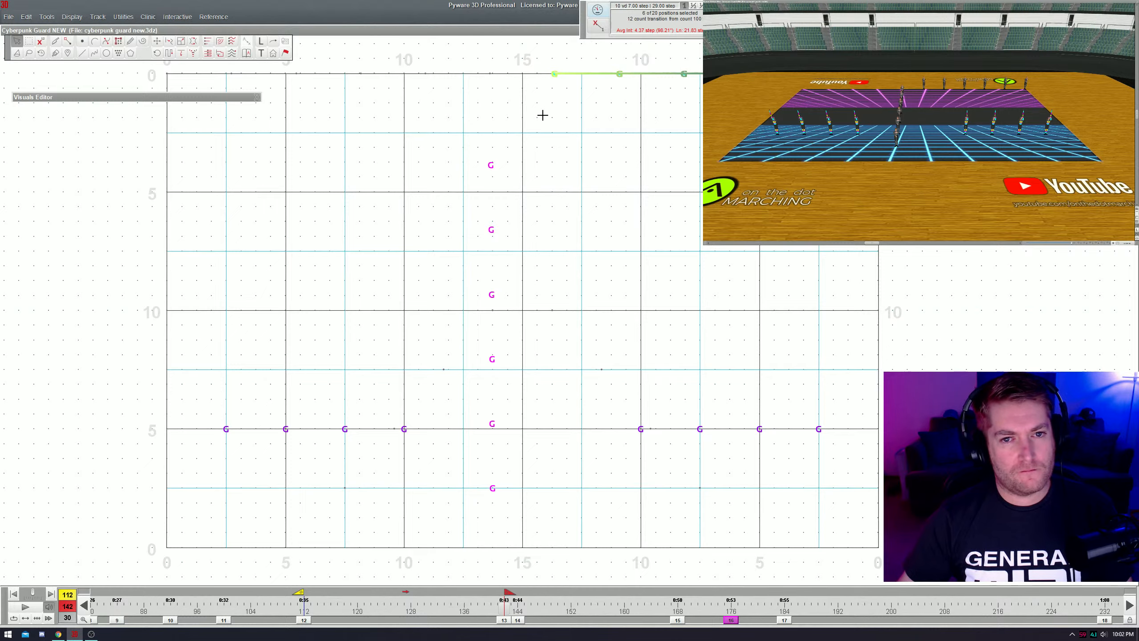
pyautogui.click(169, 53)
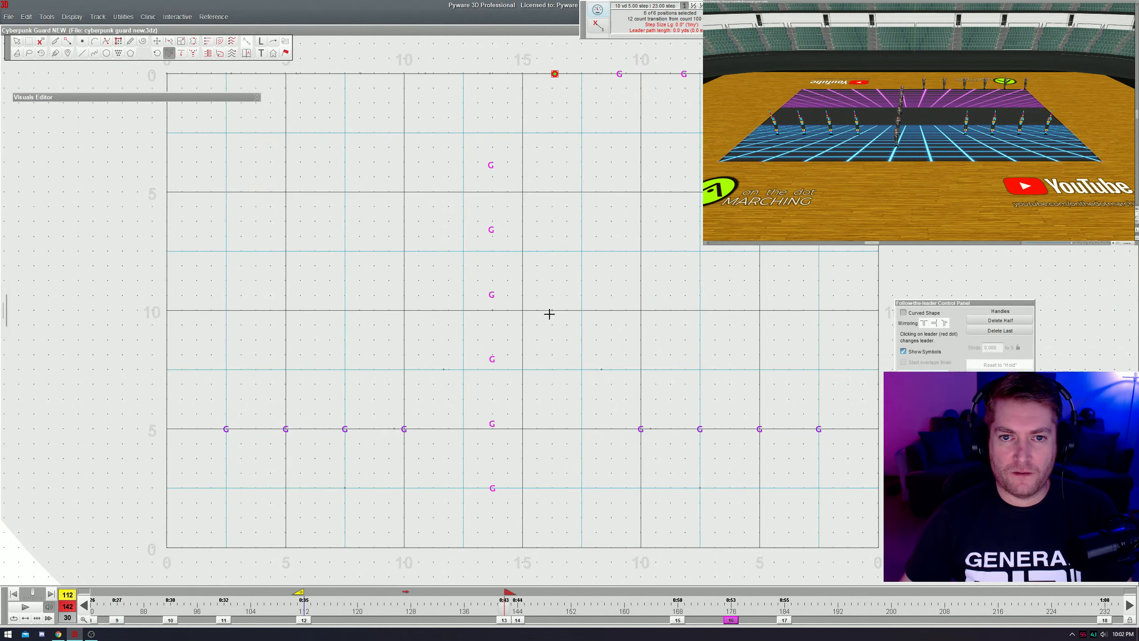
pyautogui.click(552, 488)
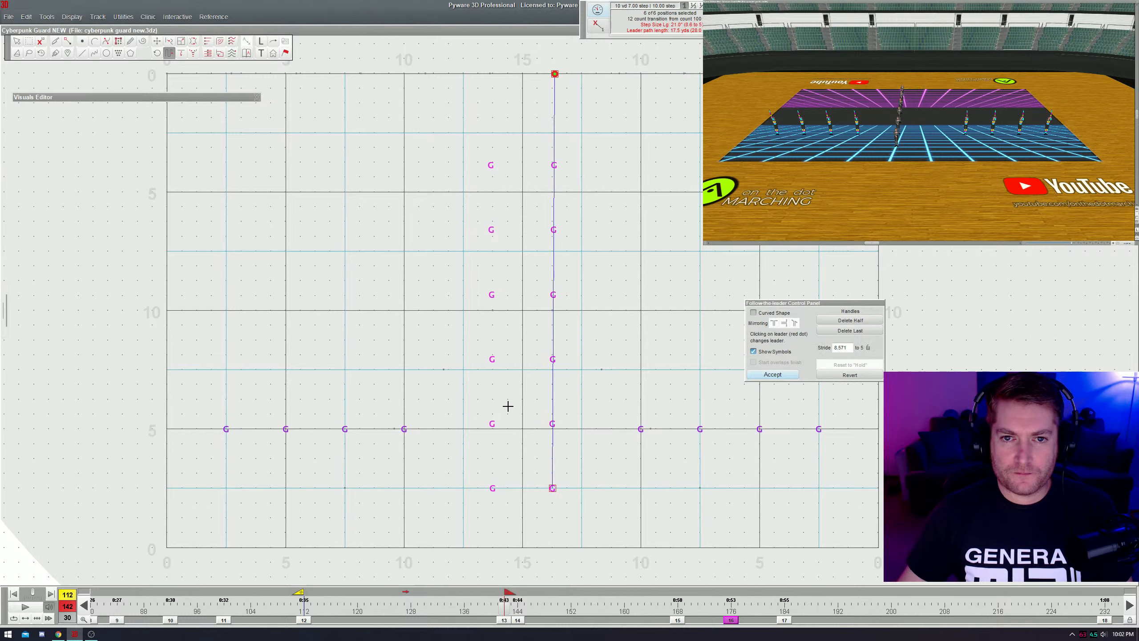
pyautogui.press('Return')
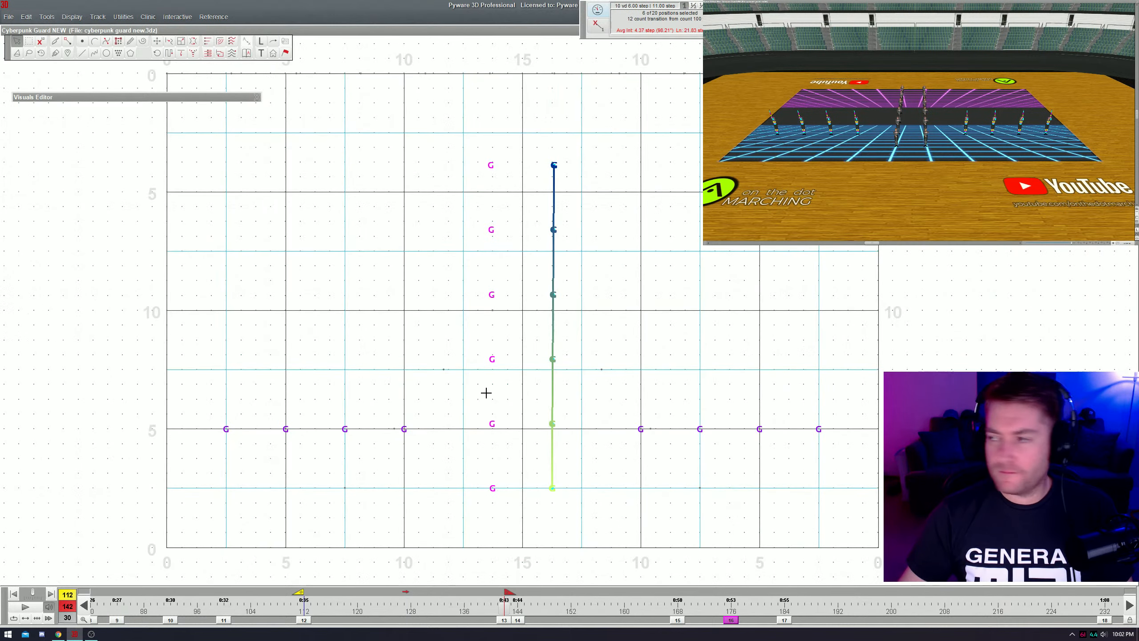
pyautogui.press('space')
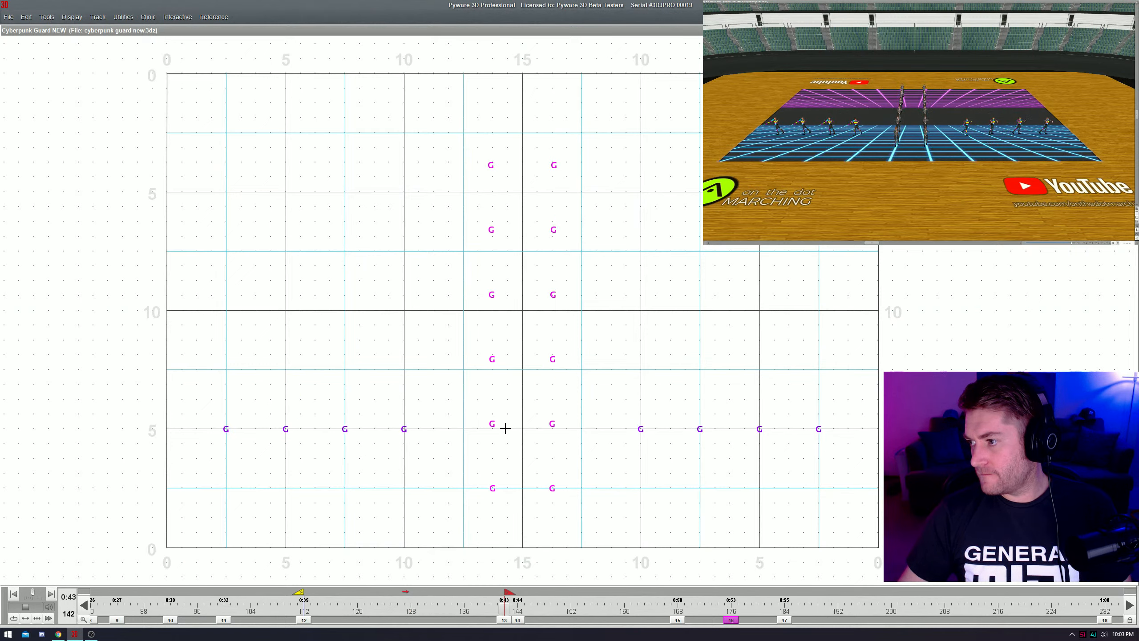
# - Delete the transition of the twelve performers in the two center files between counts 112 and 142
pyautogui.moveTo(442, 207); pyautogui.dragTo(616, 294)
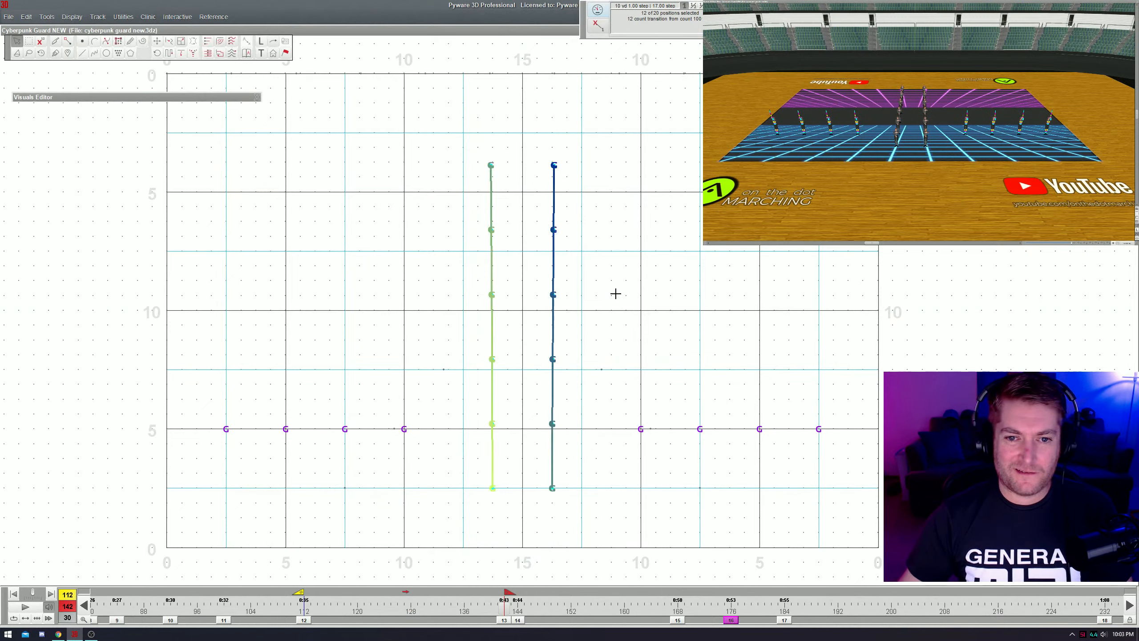
pyautogui.press('Delete')
pyautogui.press('Return')
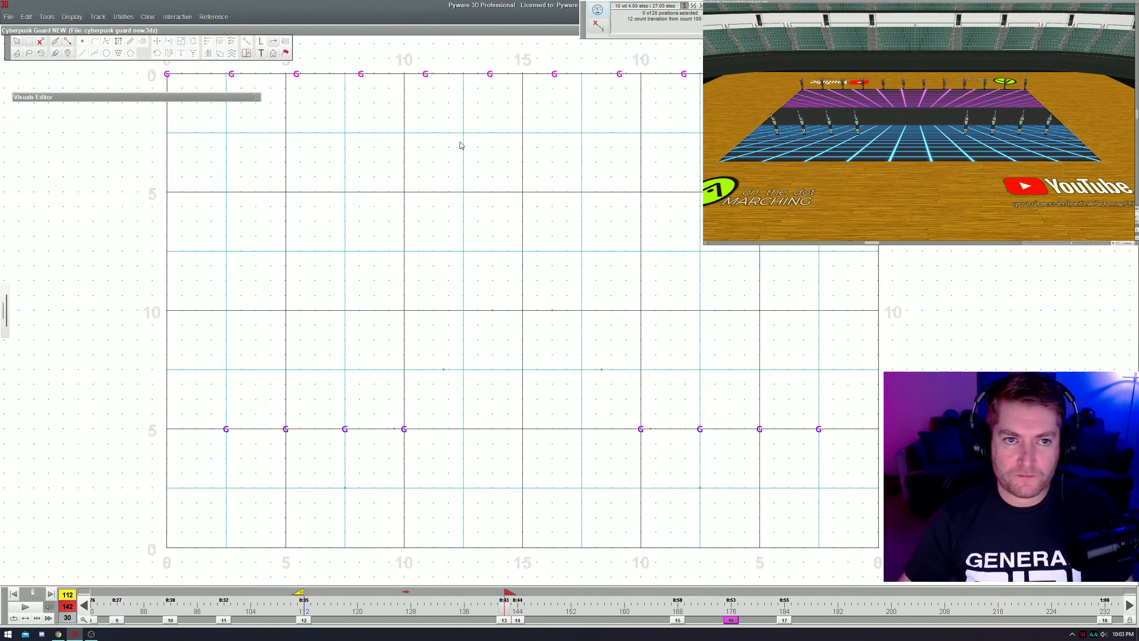
# - At count 112, morph the left six back-line performers to four-step intervals, from two steps inside the 0 line to two steps short of the 15-yard line
pyautogui.click(302, 619)
pyautogui.press('space')
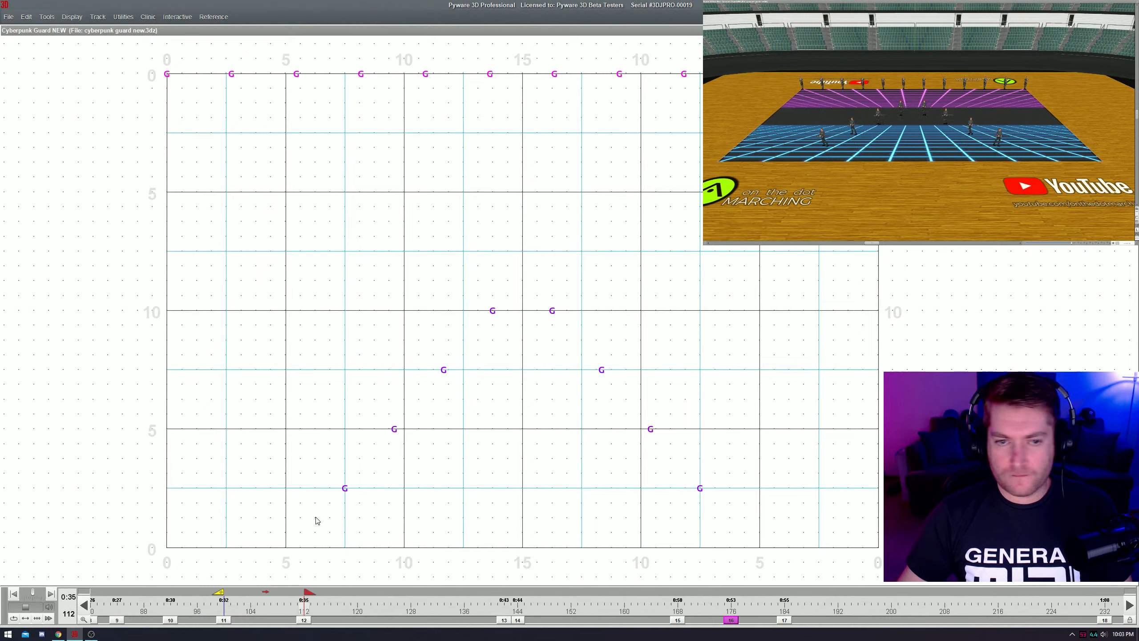
pyautogui.doubleClick(491, 73)
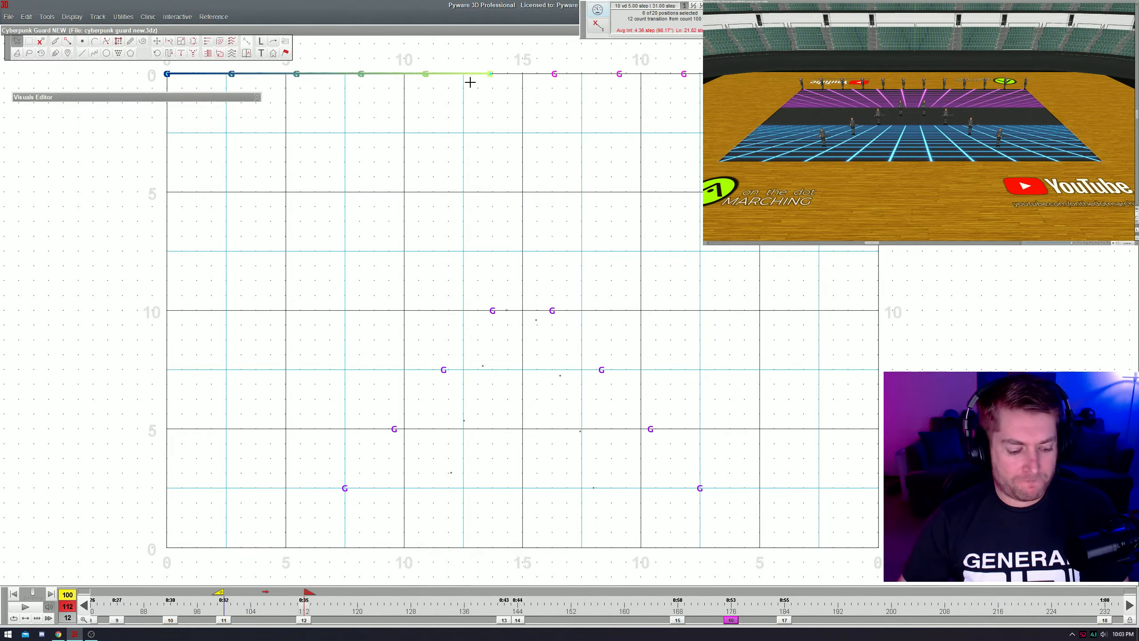
pyautogui.press('m')
pyautogui.moveTo(117, 167); pyautogui.dragTo(554, 64)
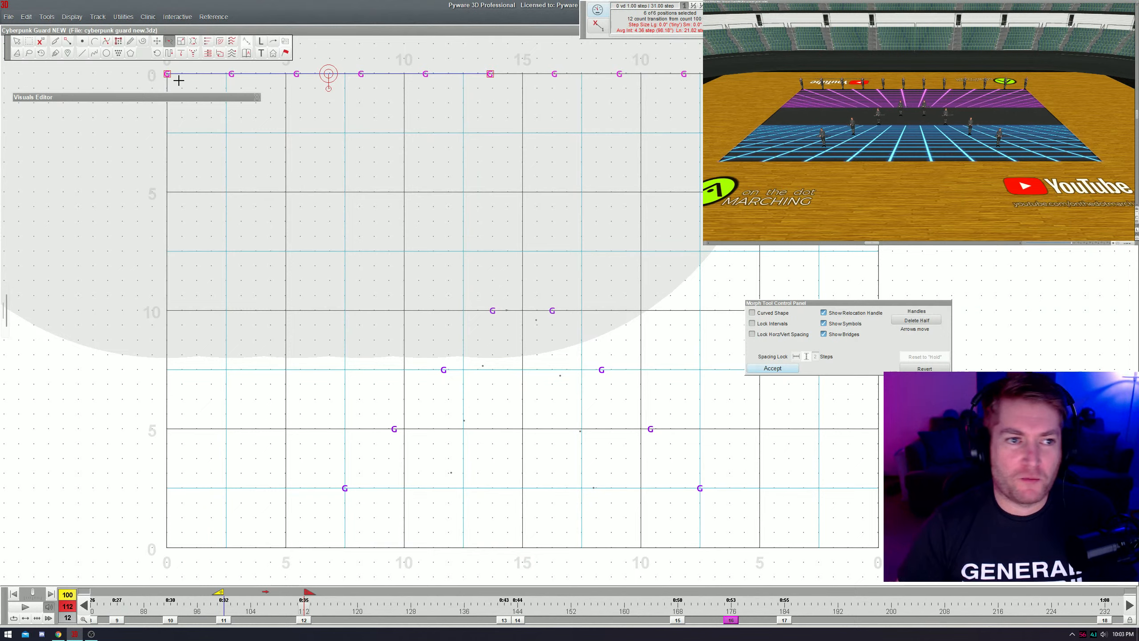
pyautogui.moveTo(168, 73); pyautogui.dragTo(195, 75)
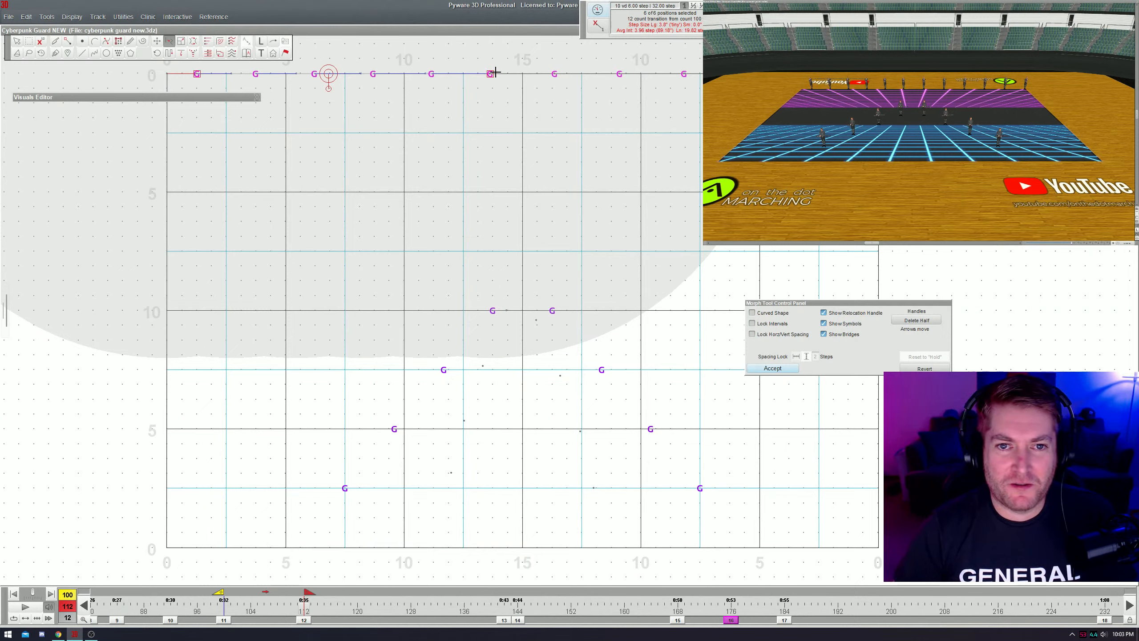
pyautogui.moveTo(494, 72); pyautogui.dragTo(496, 76)
pyautogui.press('Return')
# - Morph the right six back-line performers to matching four-step intervals starting two steps past the 15-yard line, and play the move back
pyautogui.click(559, 75)
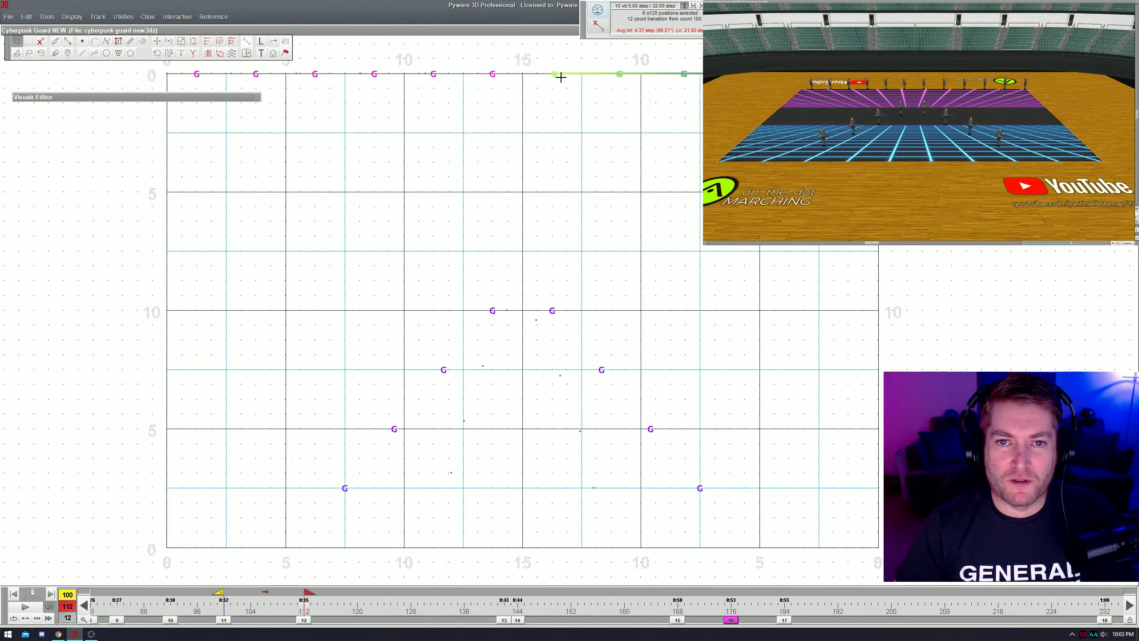
pyautogui.press('m')
pyautogui.moveTo(523, 131)
pyautogui.mouseDown()
pyautogui.moveTo(780, 85)
pyautogui.moveTo(834, 59)
pyautogui.mouseUp()
pyautogui.moveTo(537, 103); pyautogui.dragTo(655, 47)
pyautogui.moveTo(555, 74); pyautogui.dragTo(552, 74)
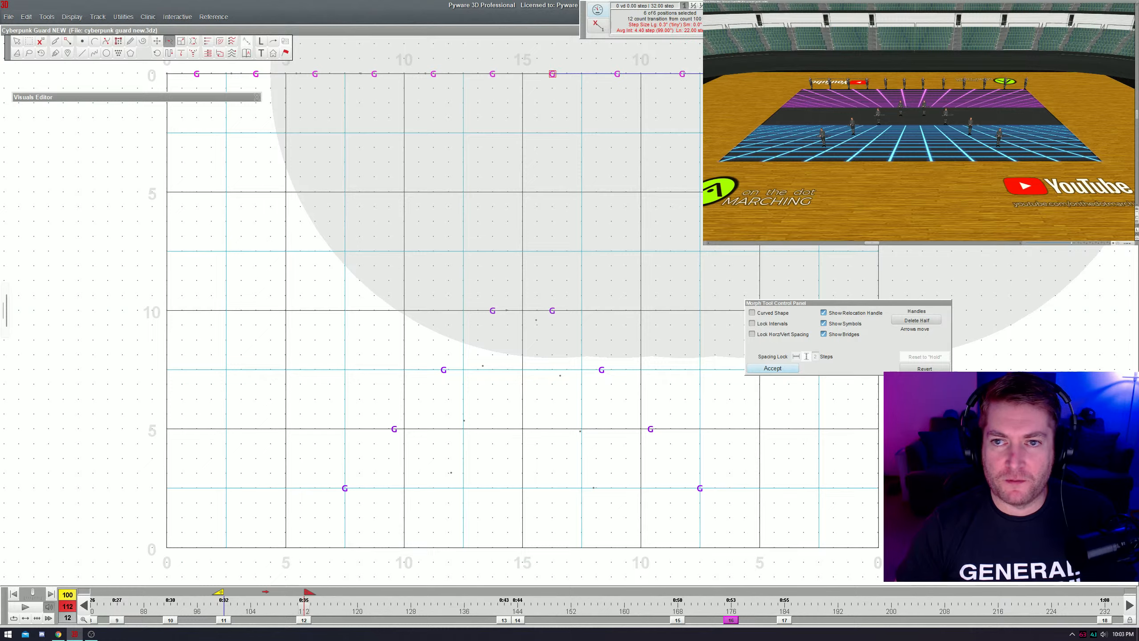
pyautogui.moveTo(877, 74); pyautogui.dragTo(848, 74)
pyautogui.press('Return')
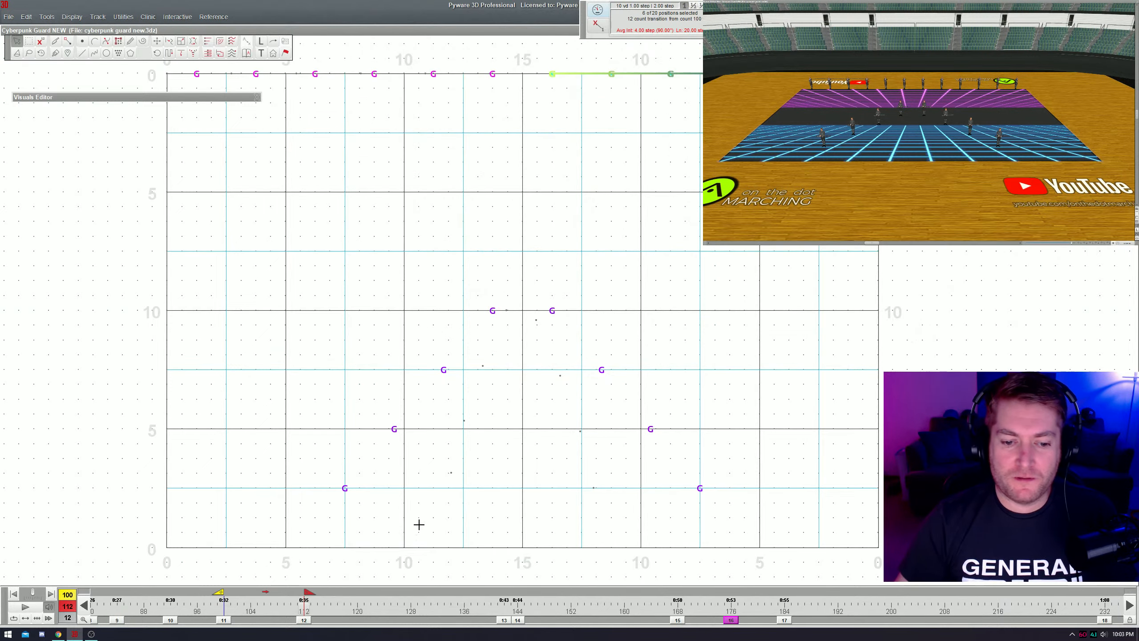
pyautogui.press('space')
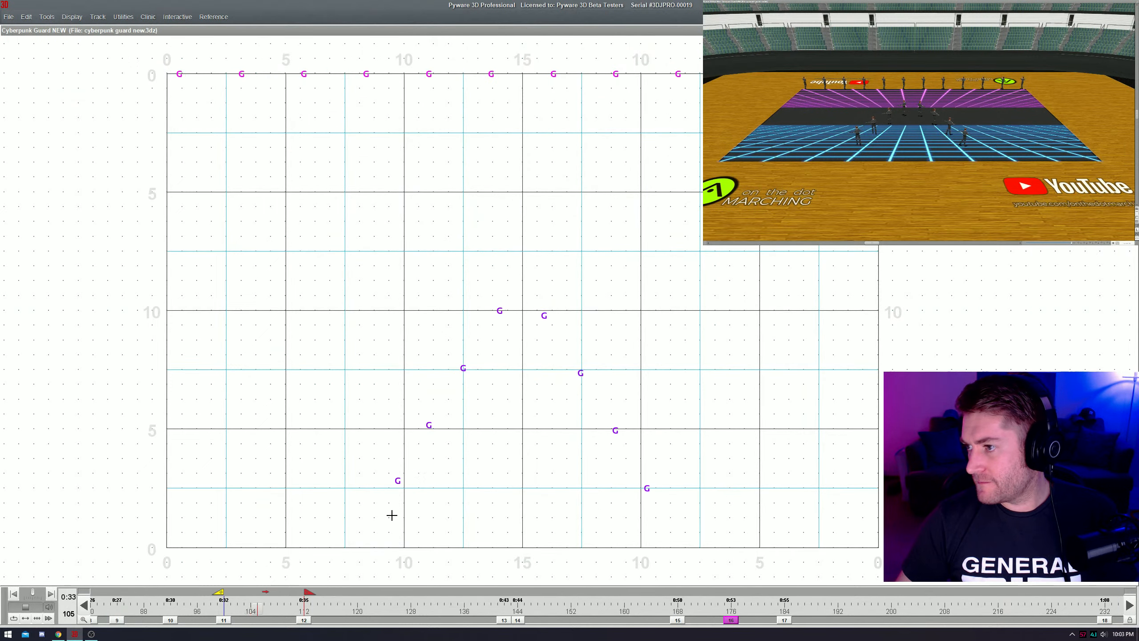
# - Set the march pace of all twelve back-line performers to half a step per beat for counts 100–112, and play it back
pyautogui.moveTo(454, 97); pyautogui.dragTo(577, 66)
pyautogui.click(147, 98)
pyautogui.click(50, 168)
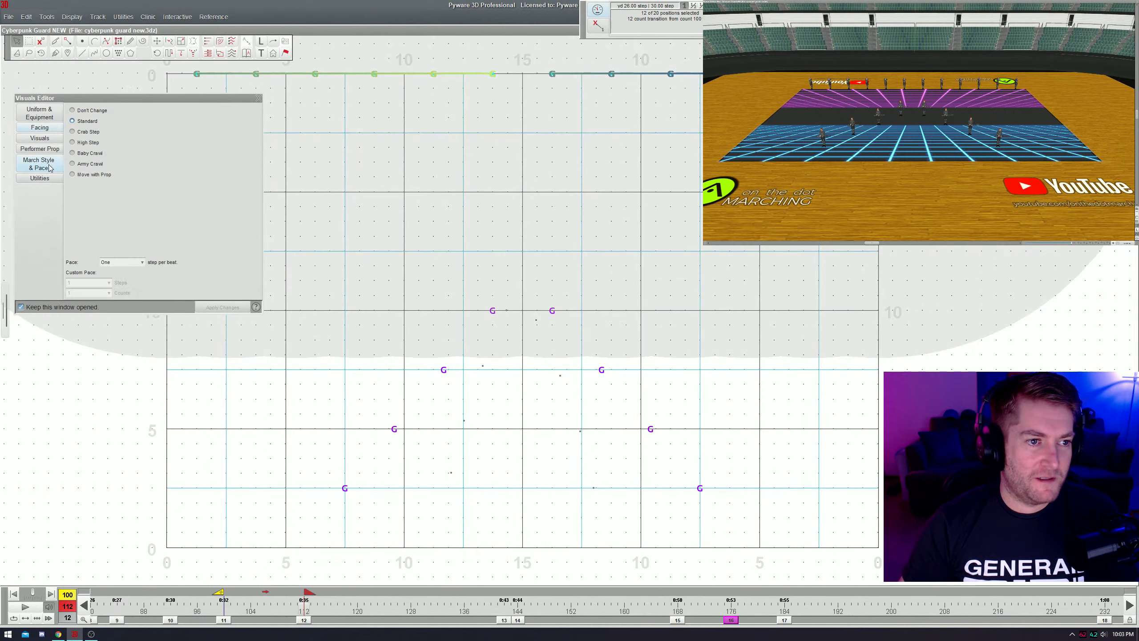
pyautogui.click(129, 262)
pyautogui.click(126, 298)
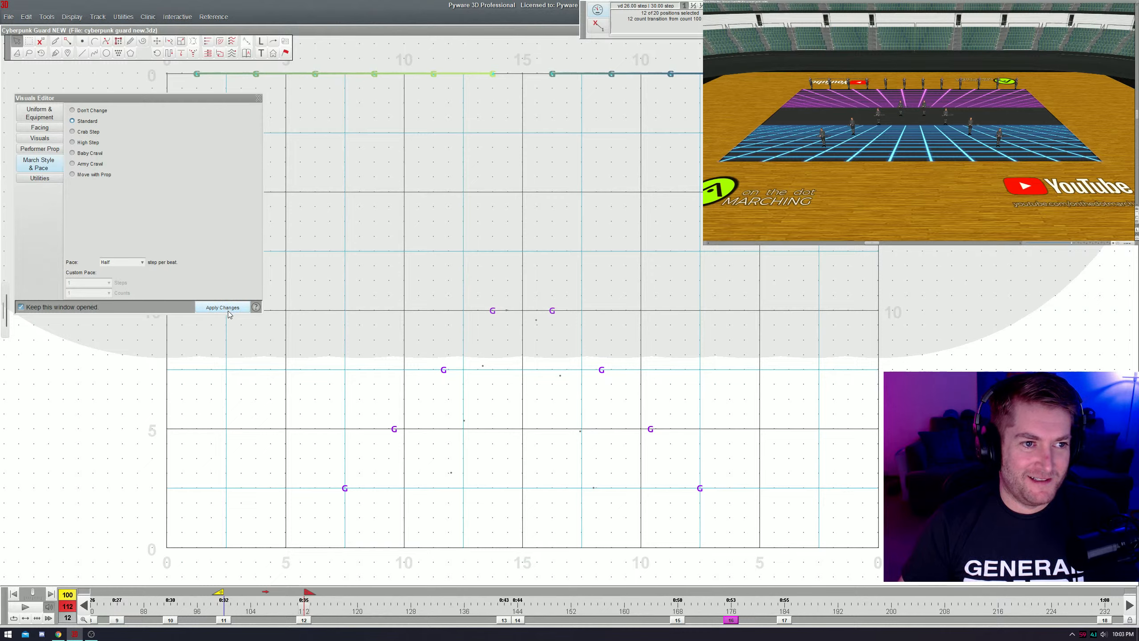
pyautogui.click(223, 307)
pyautogui.press('space')
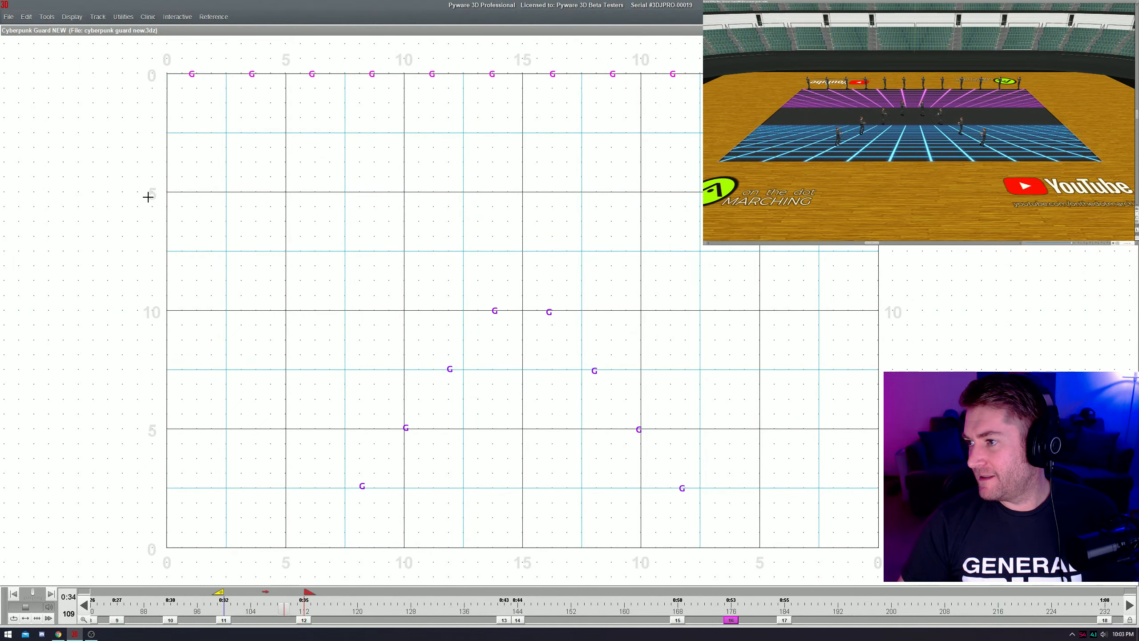
pyautogui.press('space')
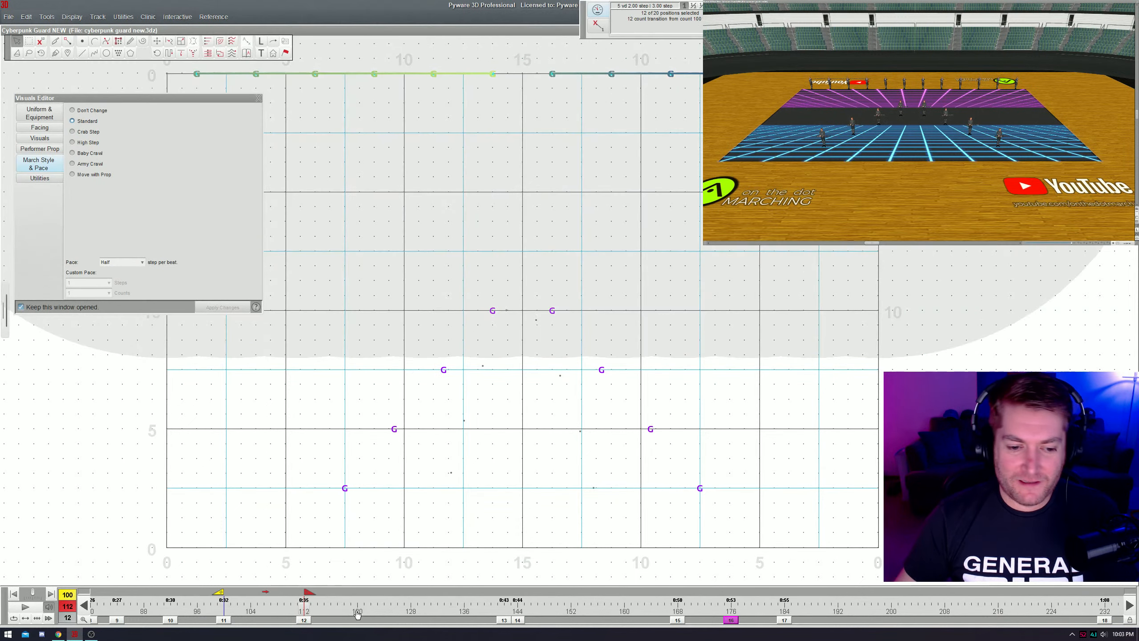
# - At count 142, delete the transition of all twelve back-line performers from count 112, and play back the front pairs' move
pyautogui.click(507, 623)
pyautogui.moveTo(435, 153); pyautogui.dragTo(552, 48)
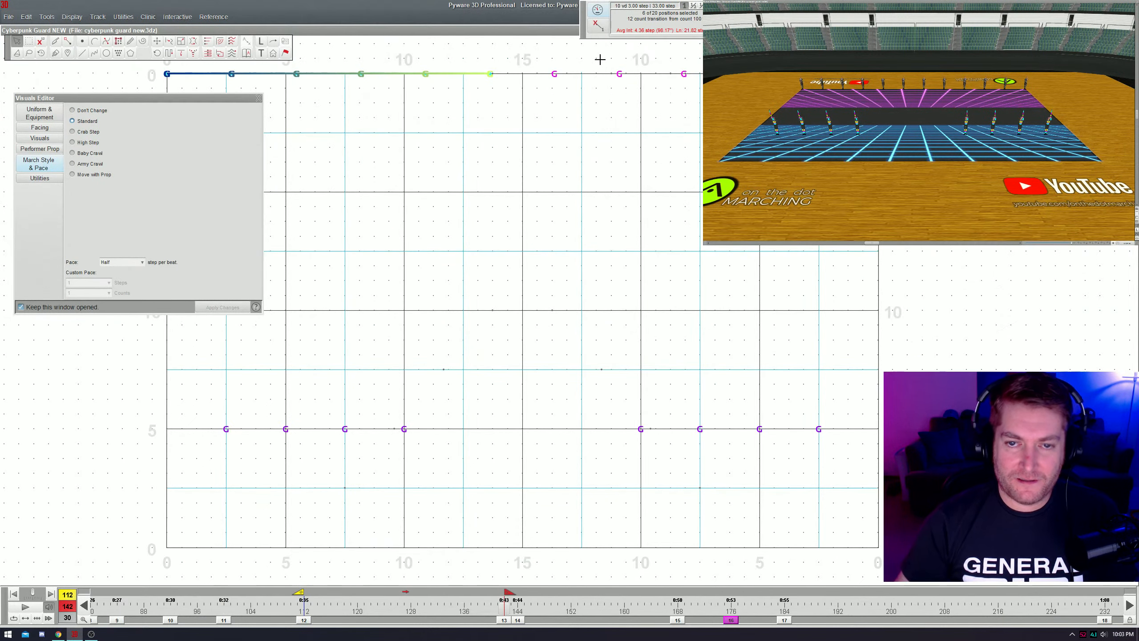
pyautogui.moveTo(458, 90); pyautogui.dragTo(562, 56)
pyautogui.press('Delete')
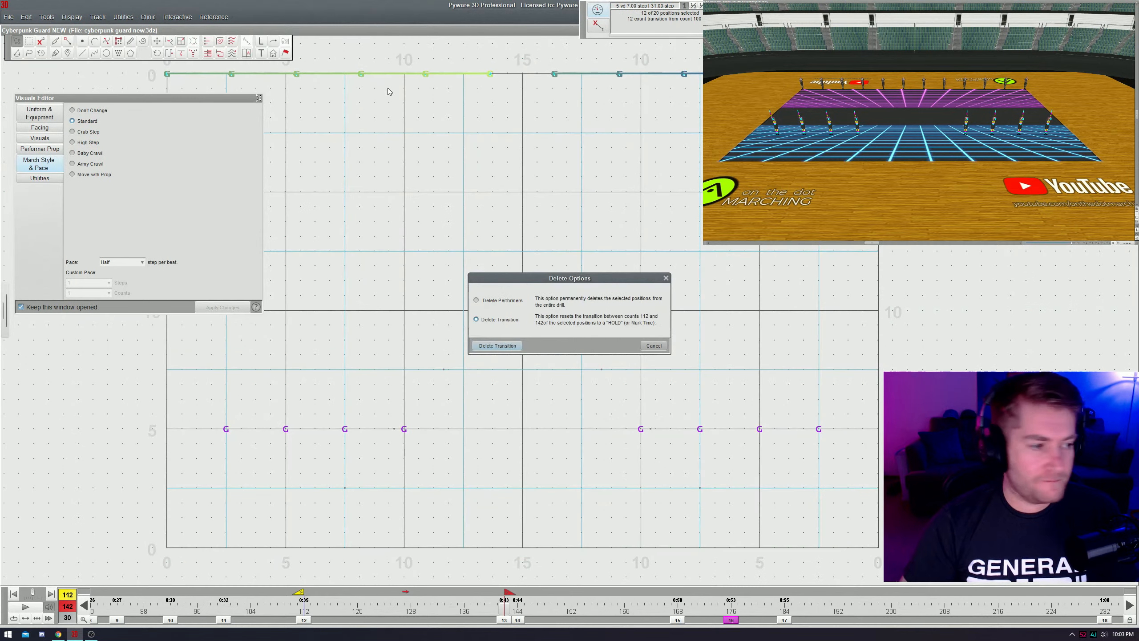
pyautogui.press('Return')
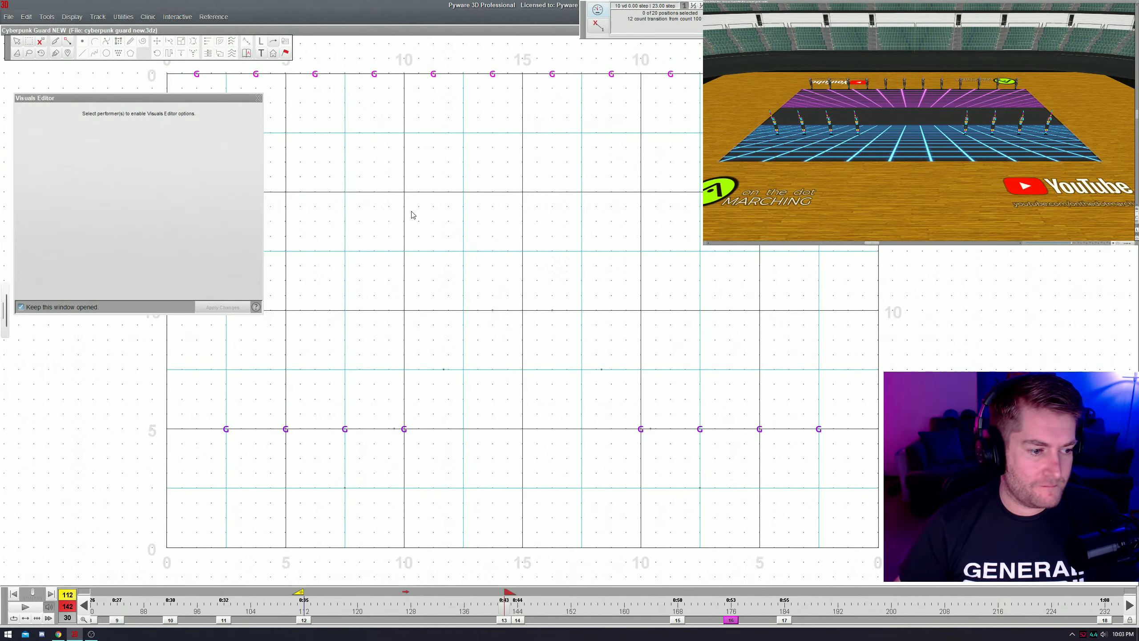
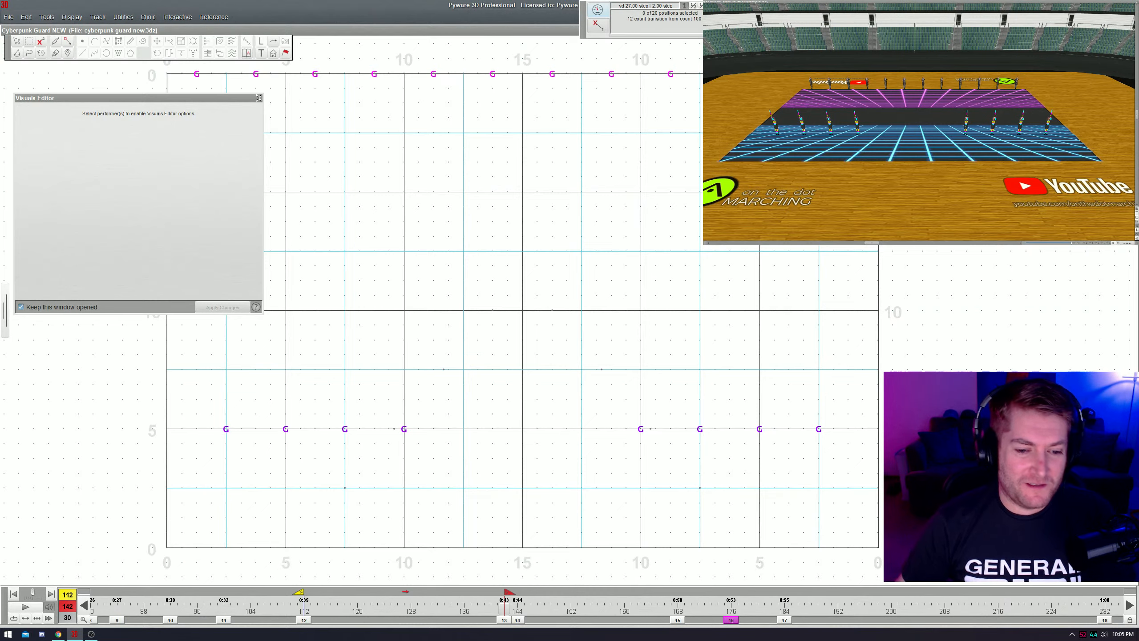
pyautogui.press('Escape')
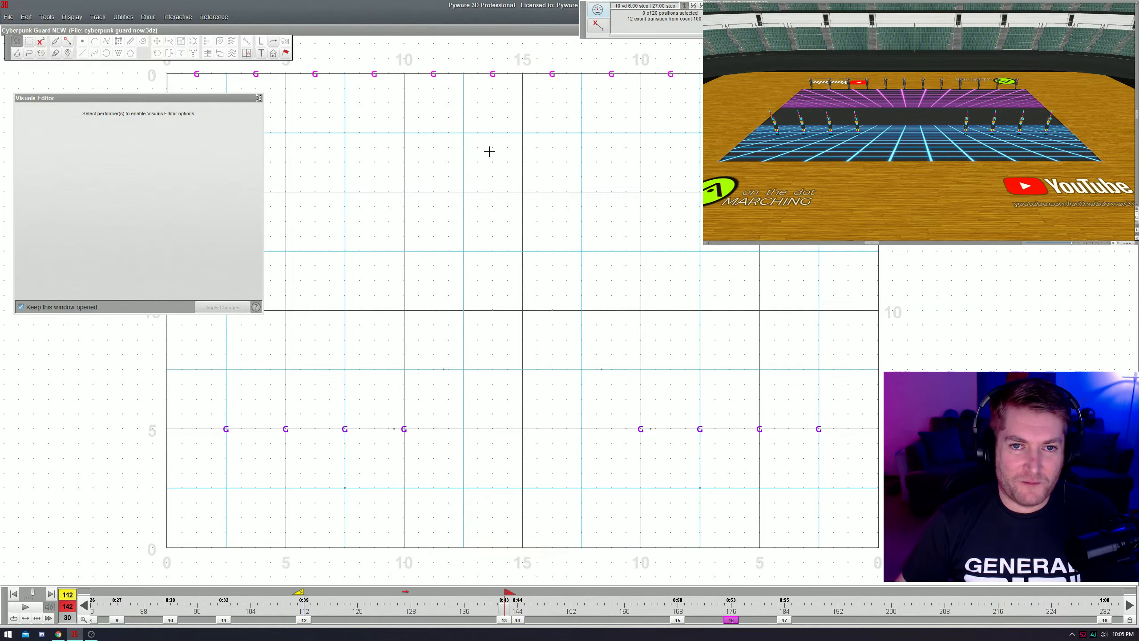
pyautogui.press('space')
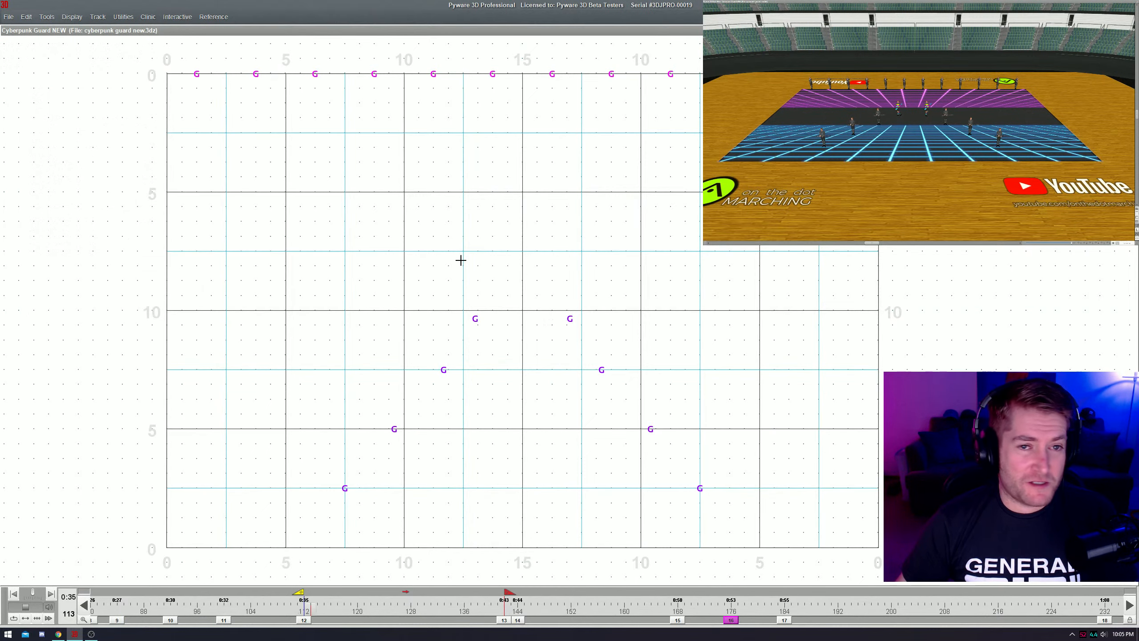
pyautogui.press('space')
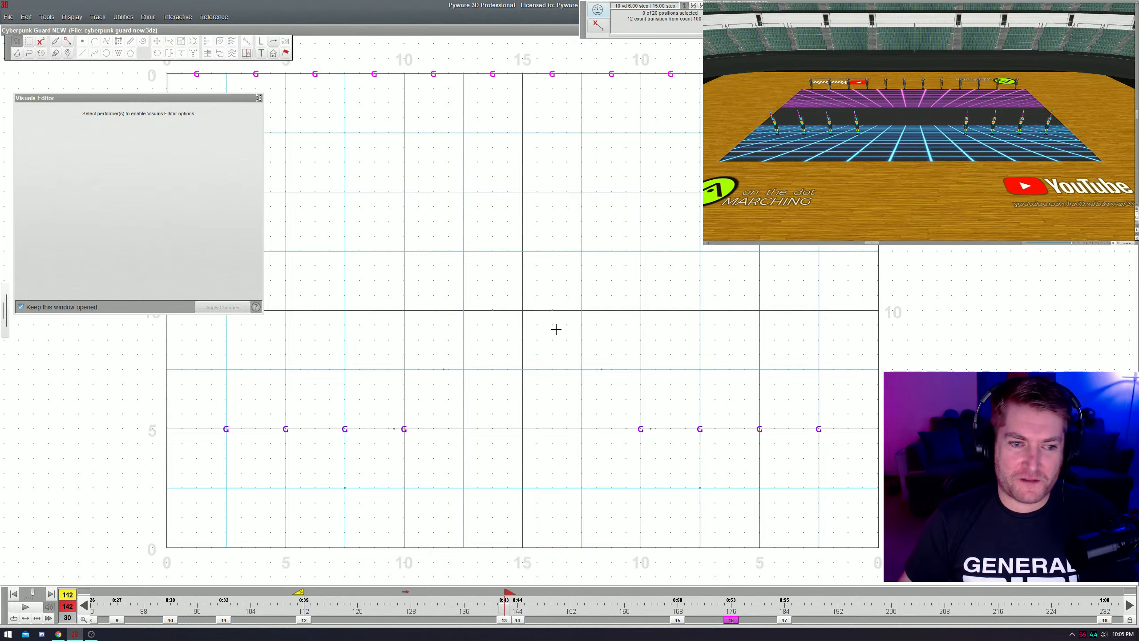
pyautogui.press('space')
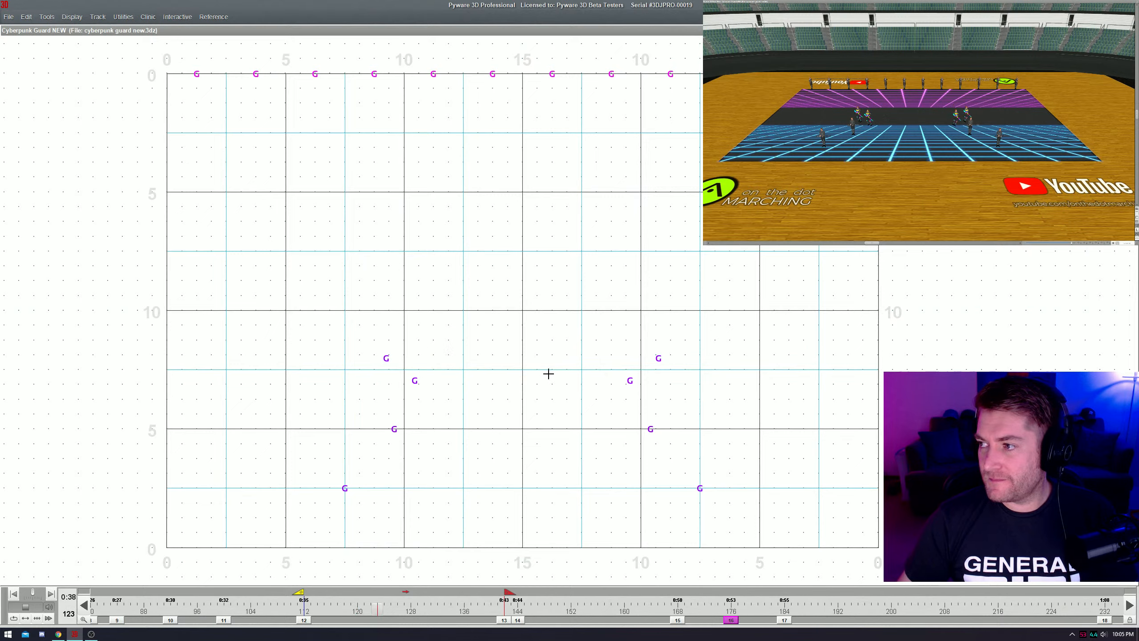
pyautogui.press('space')
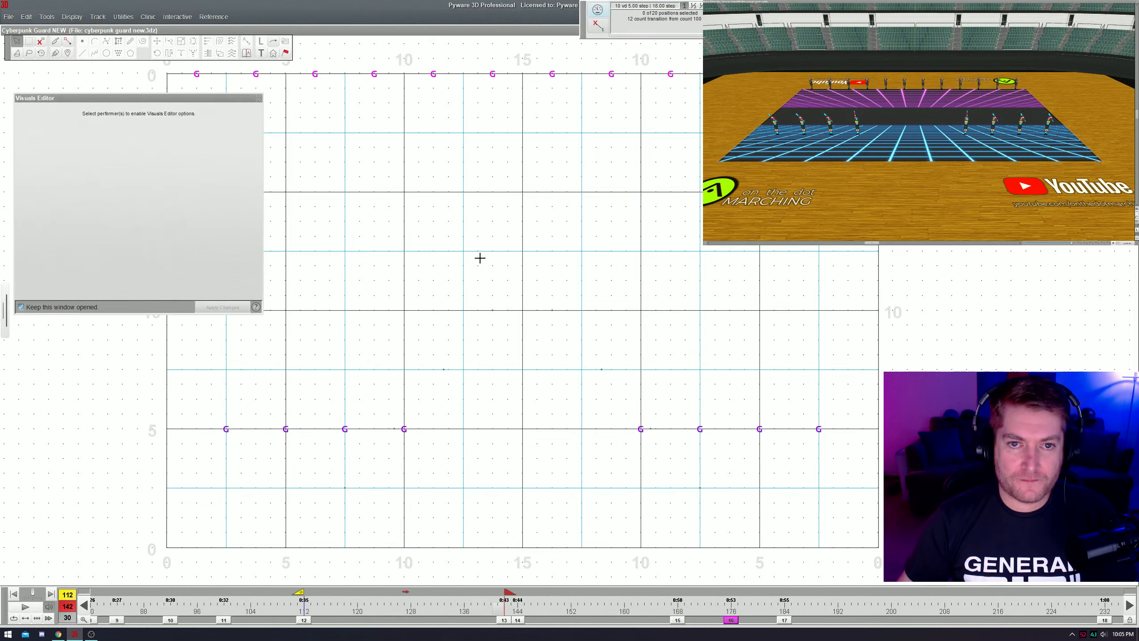
pyautogui.moveTo(498, 100); pyautogui.dragTo(188, 56)
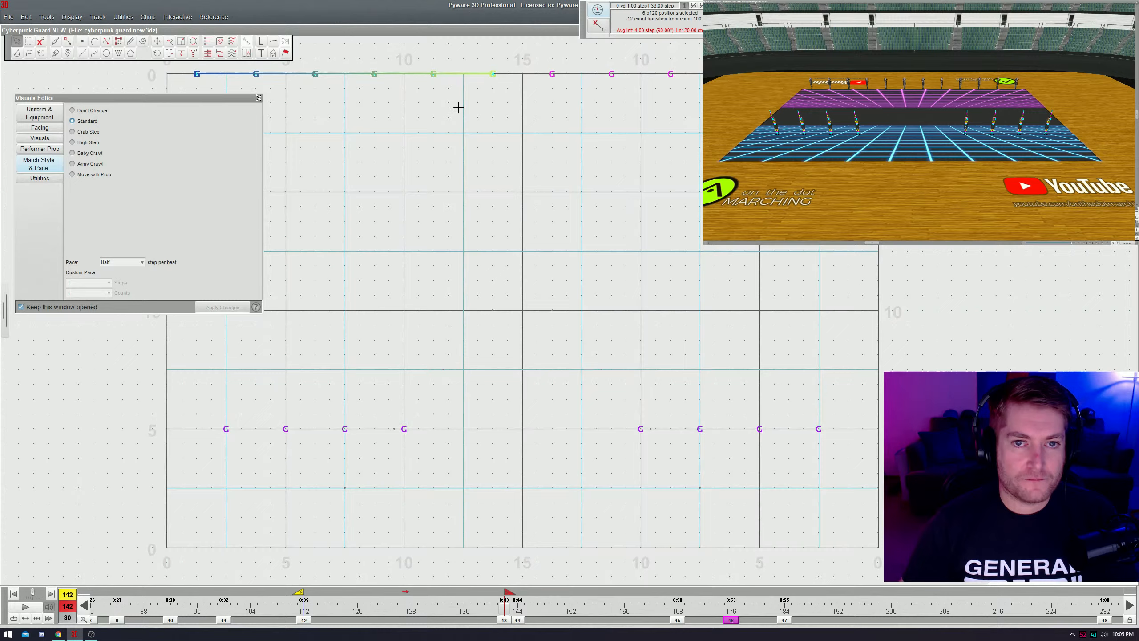
pyautogui.press('f')
pyautogui.click(493, 251)
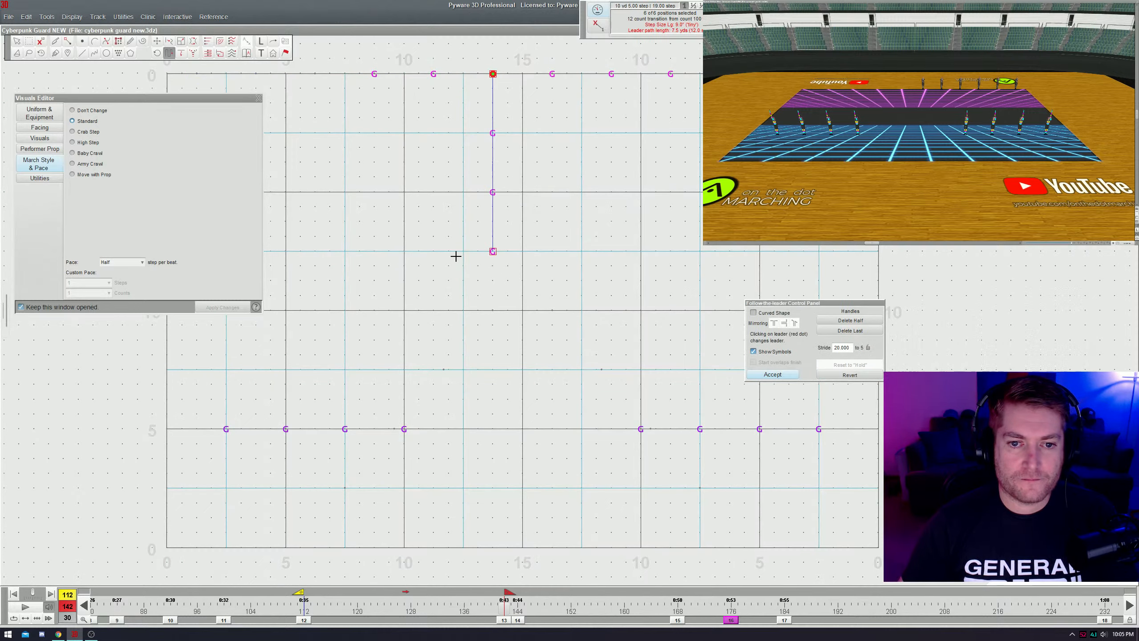
pyautogui.click(289, 247)
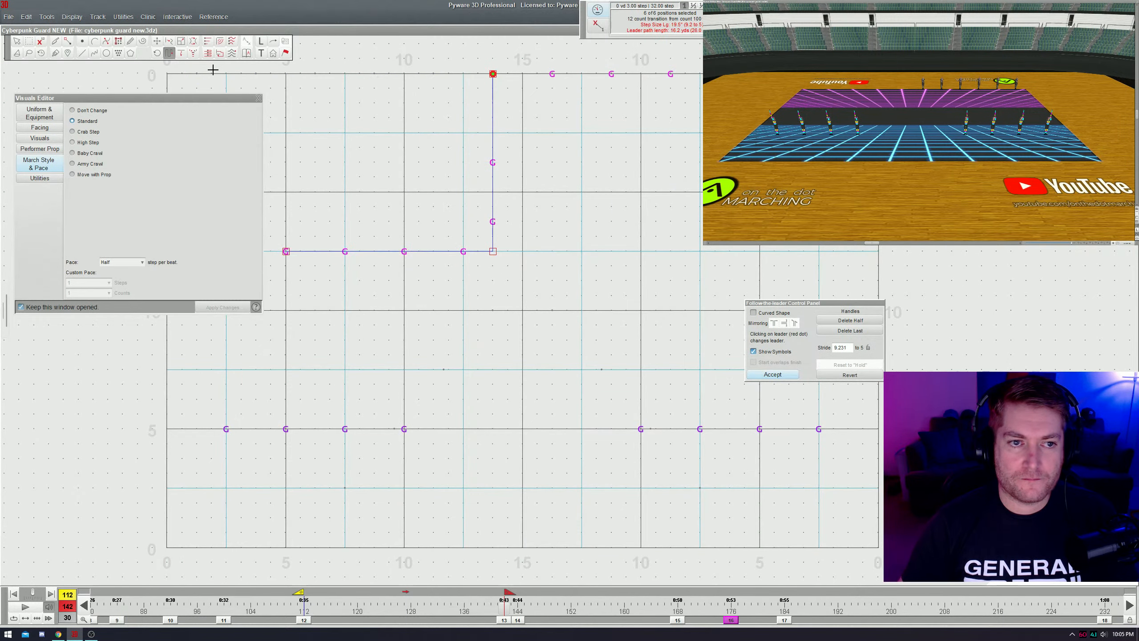
pyautogui.click(220, 251)
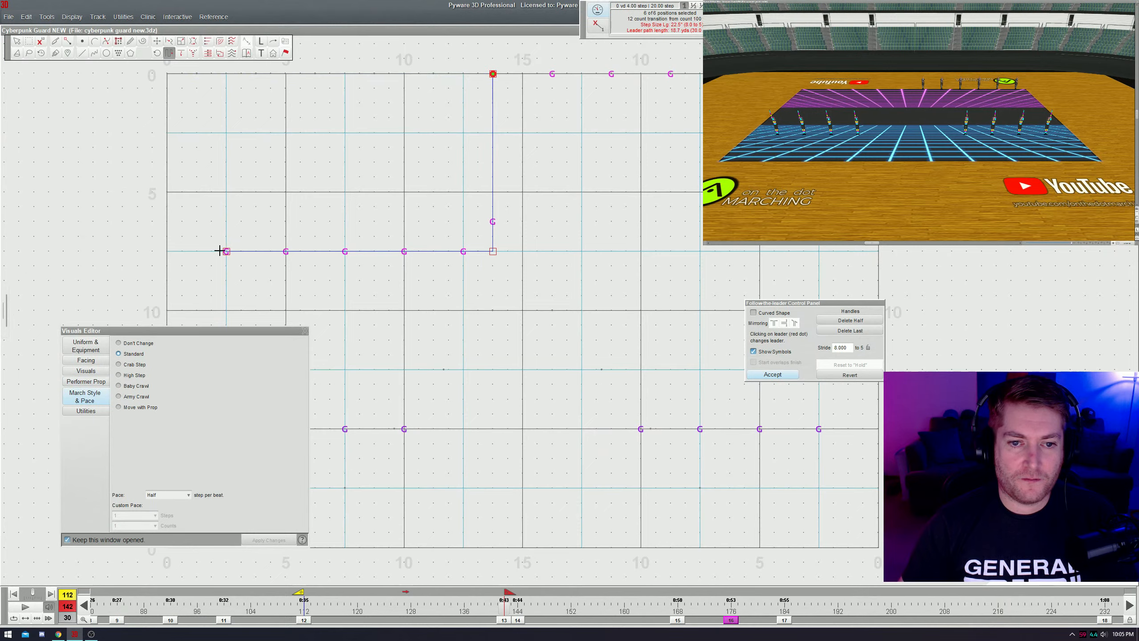
pyautogui.click(168, 251)
pyautogui.moveTo(169, 251); pyautogui.dragTo(197, 250)
pyautogui.press('space')
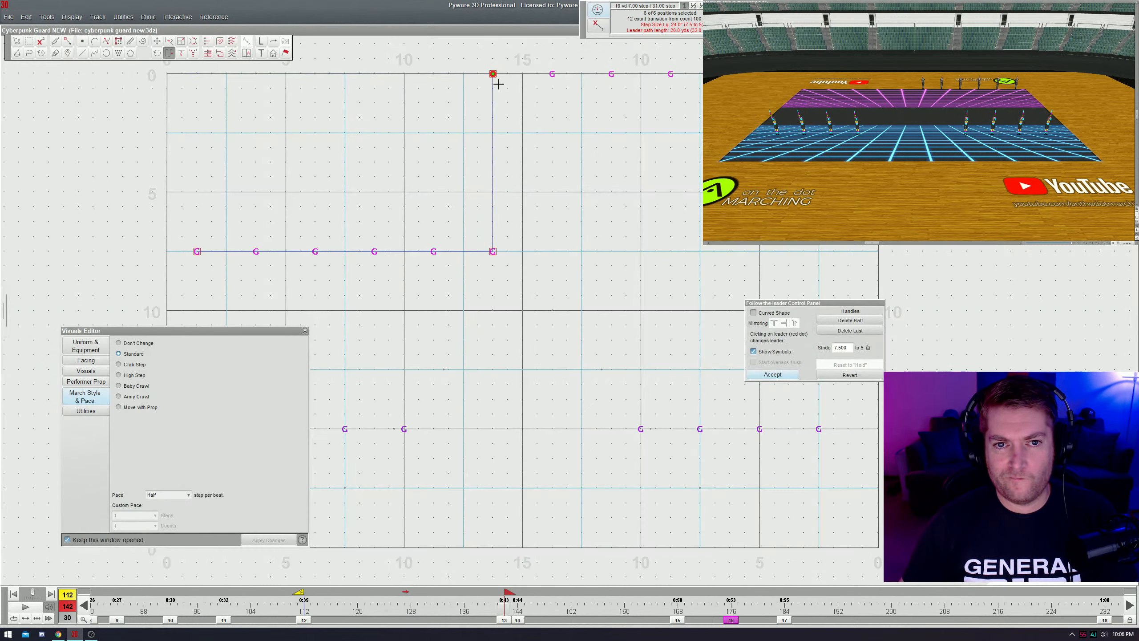
pyautogui.click(496, 75)
pyautogui.press('Return')
# - Send the left six back-line performers follow-the-leader one step toward the 15-yard line and straight forward, with the leader ending halfway between front rows 0 and 5
pyautogui.moveTo(511, 106); pyautogui.dragTo(172, 72)
pyautogui.click(170, 53)
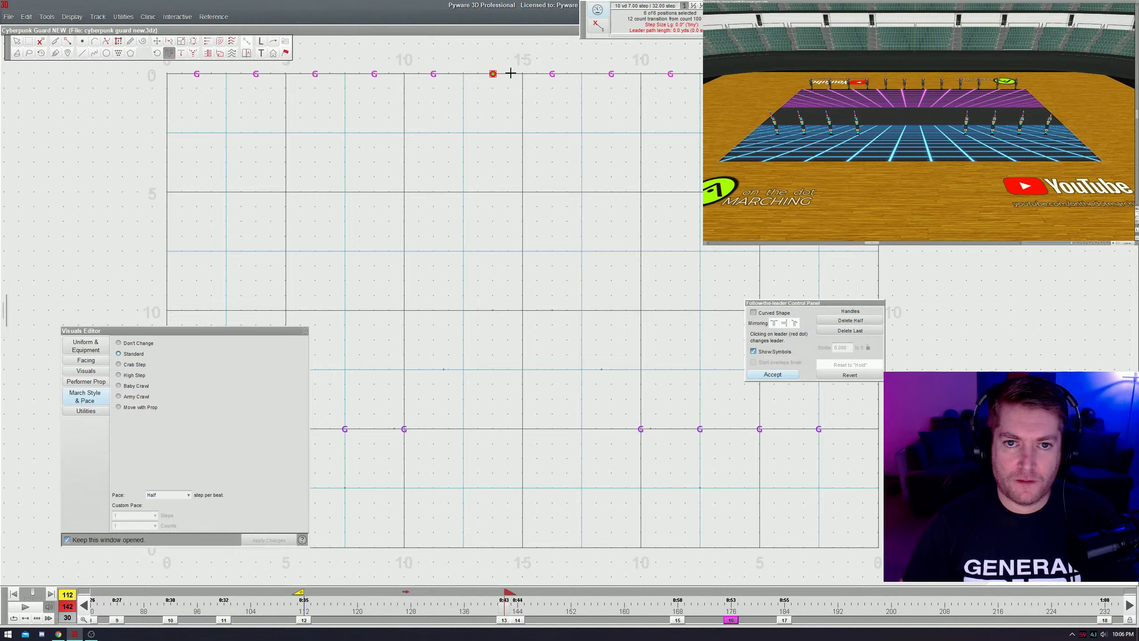
pyautogui.click(509, 73)
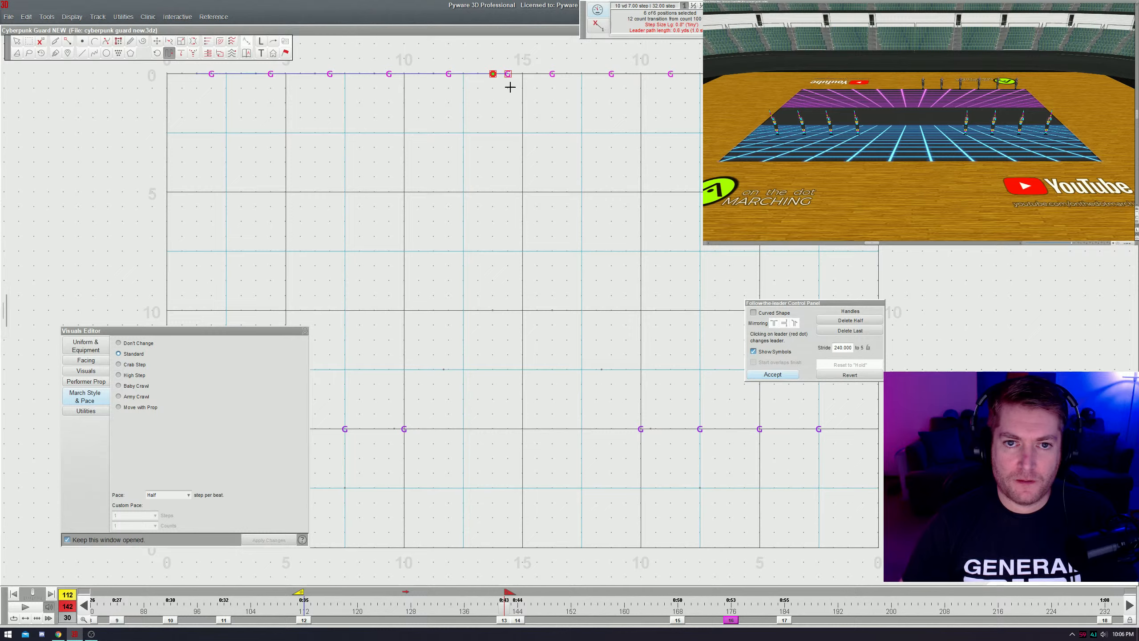
pyautogui.click(508, 250)
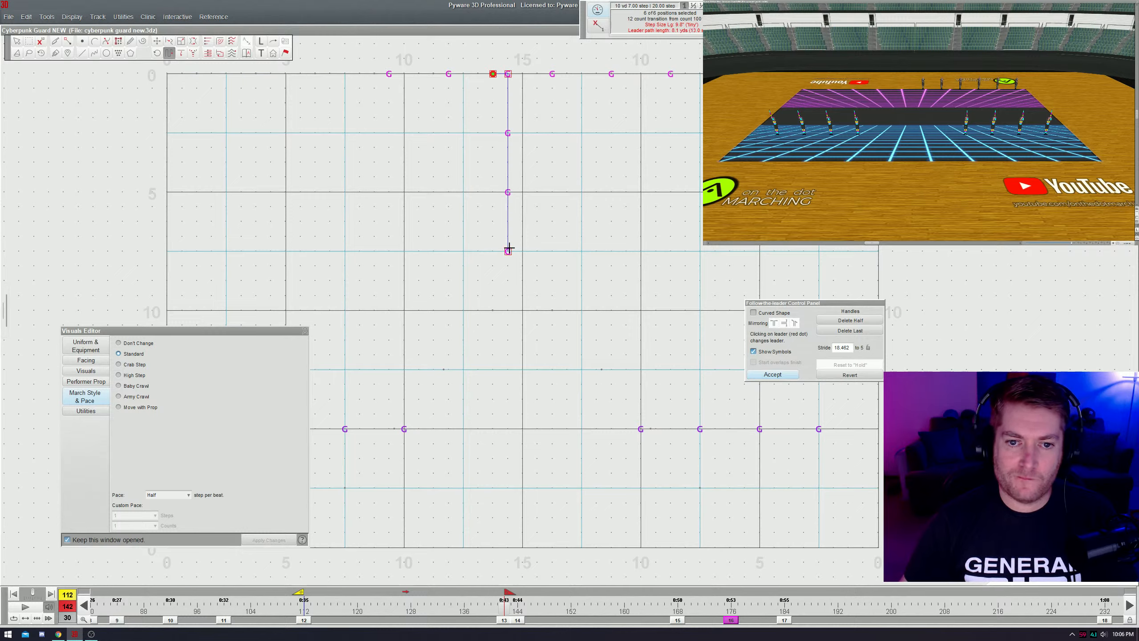
pyautogui.click(507, 340)
pyautogui.click(508, 369)
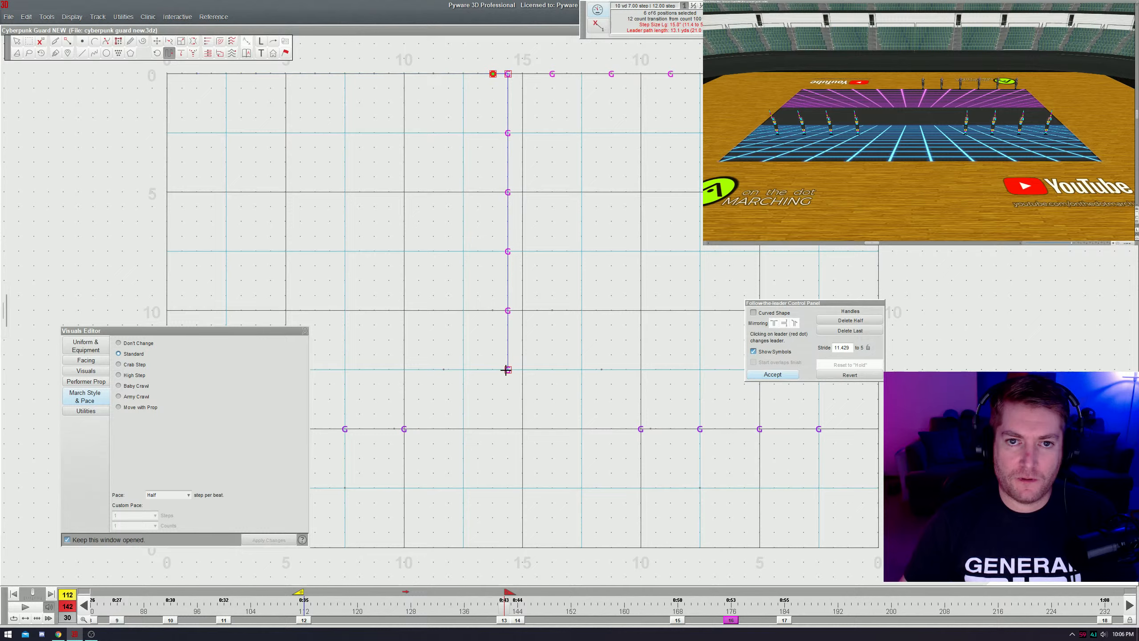
pyautogui.click(507, 487)
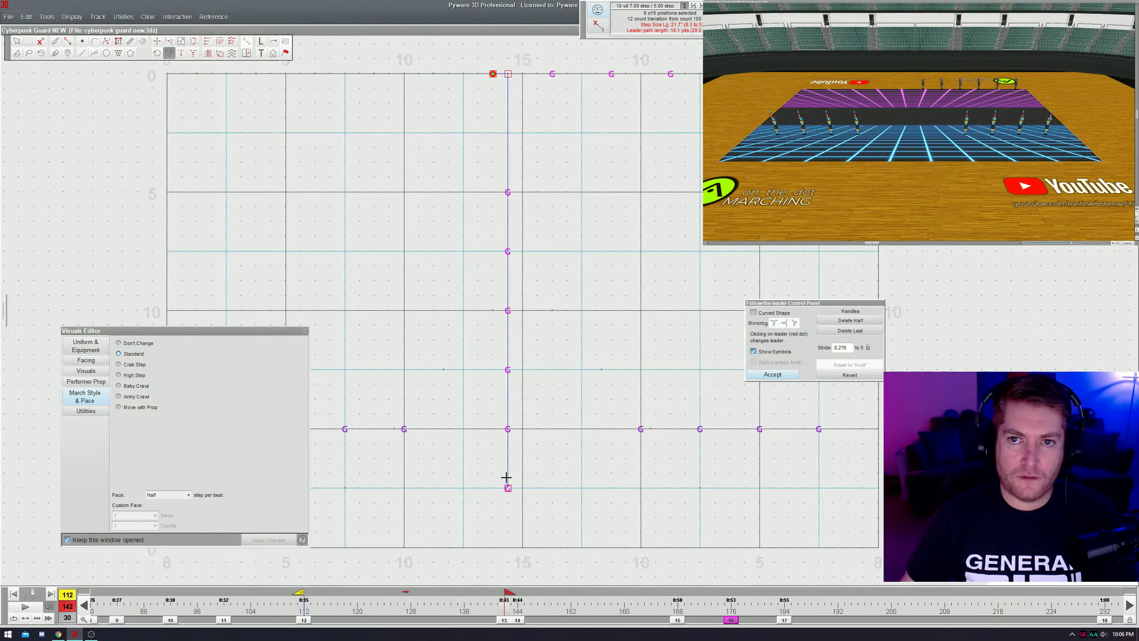
pyautogui.press('space')
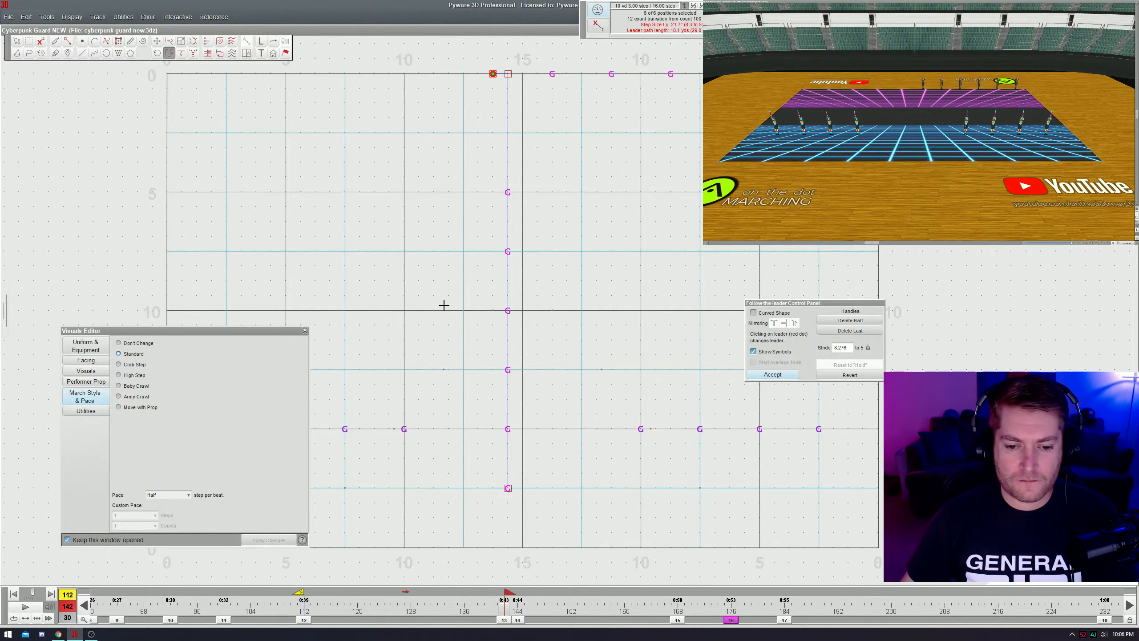
pyautogui.press('Return')
# - Send the right six back-line performers follow-the-leader one step past the 15-yard line and straight forward, with the leader ending level with the left file's leader
pyautogui.doubleClick(552, 73)
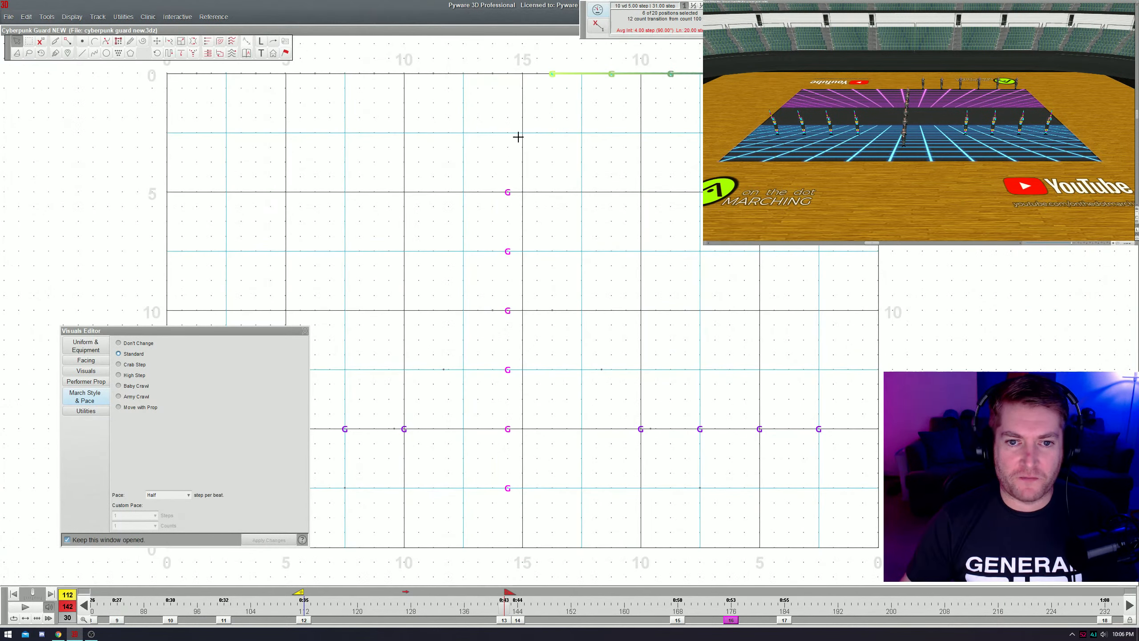
pyautogui.click(169, 54)
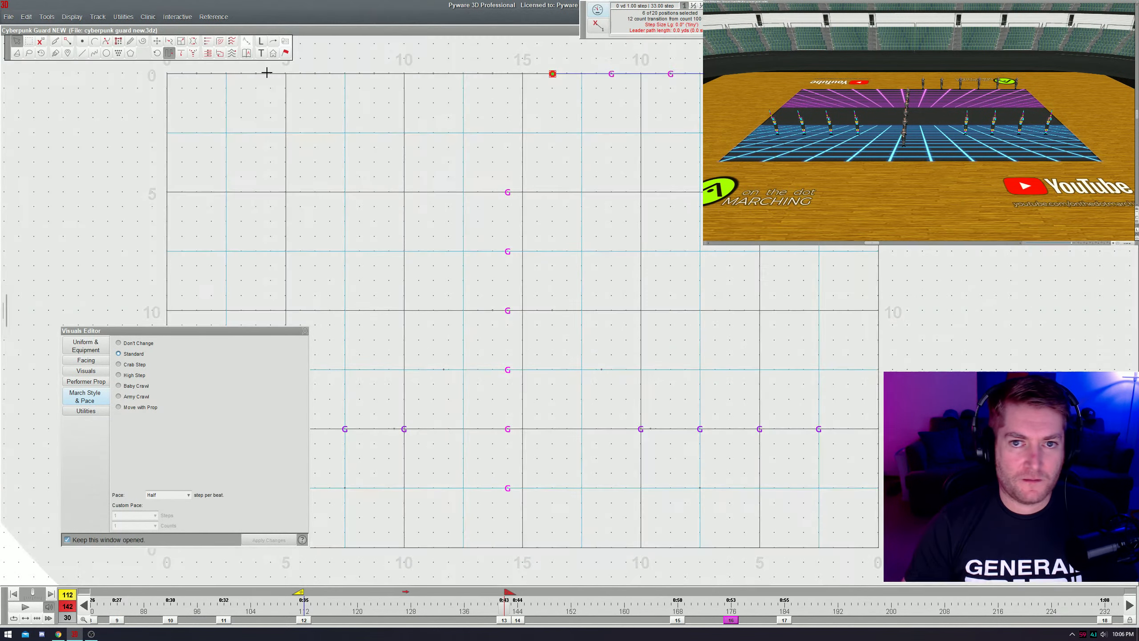
pyautogui.click(537, 74)
pyautogui.click(537, 488)
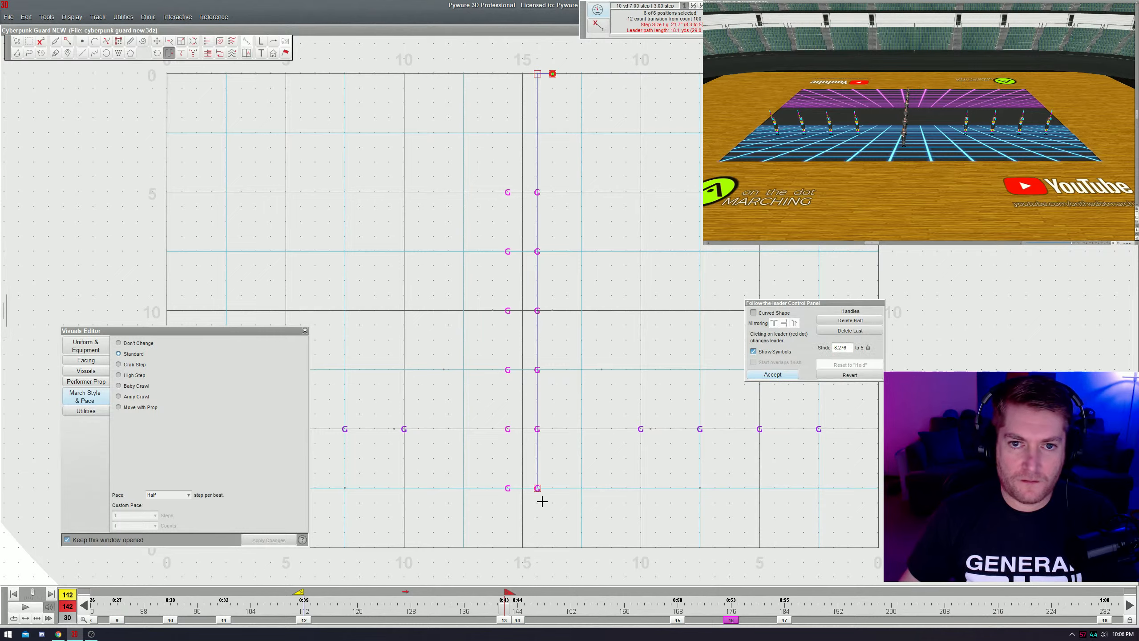
pyautogui.press('Return')
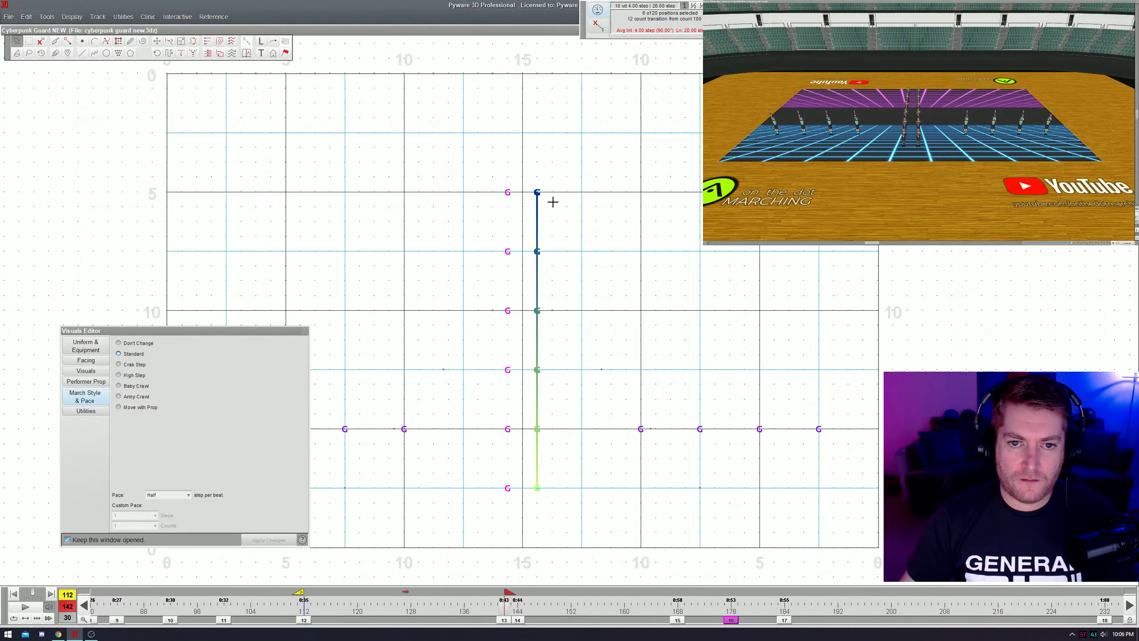
# - Set the march pace of both center files to one step per beat for counts 112–142, and play the move back
pyautogui.click(170, 495)
pyautogui.click(176, 513)
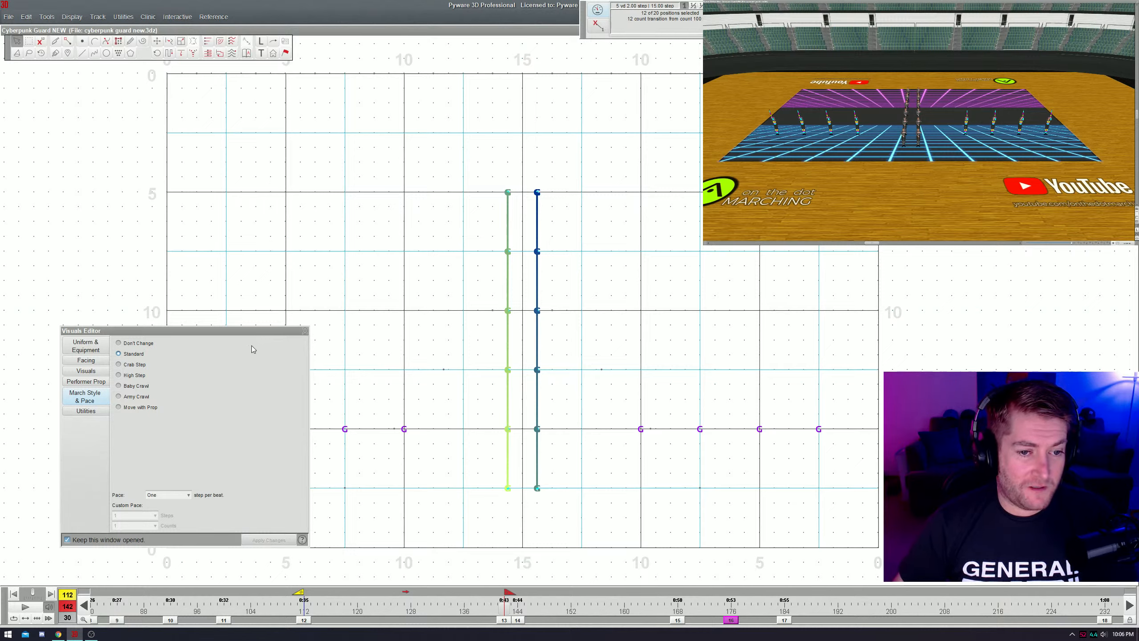
pyautogui.moveTo(251, 334); pyautogui.dragTo(223, 130)
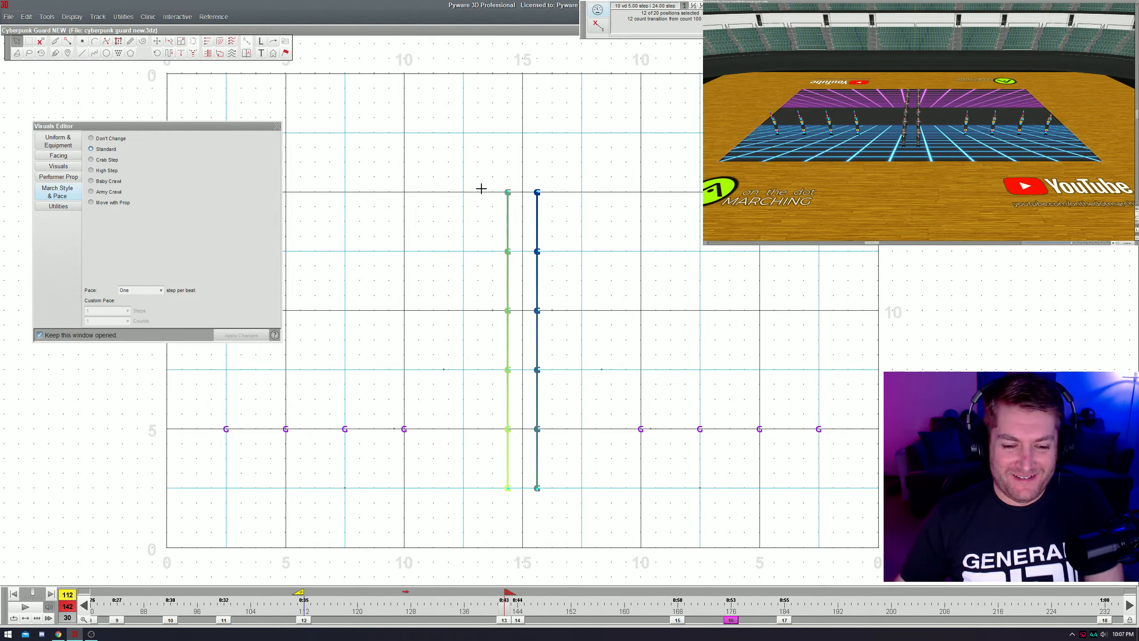
pyautogui.moveTo(488, 466); pyautogui.dragTo(574, 507)
pyautogui.click(513, 512)
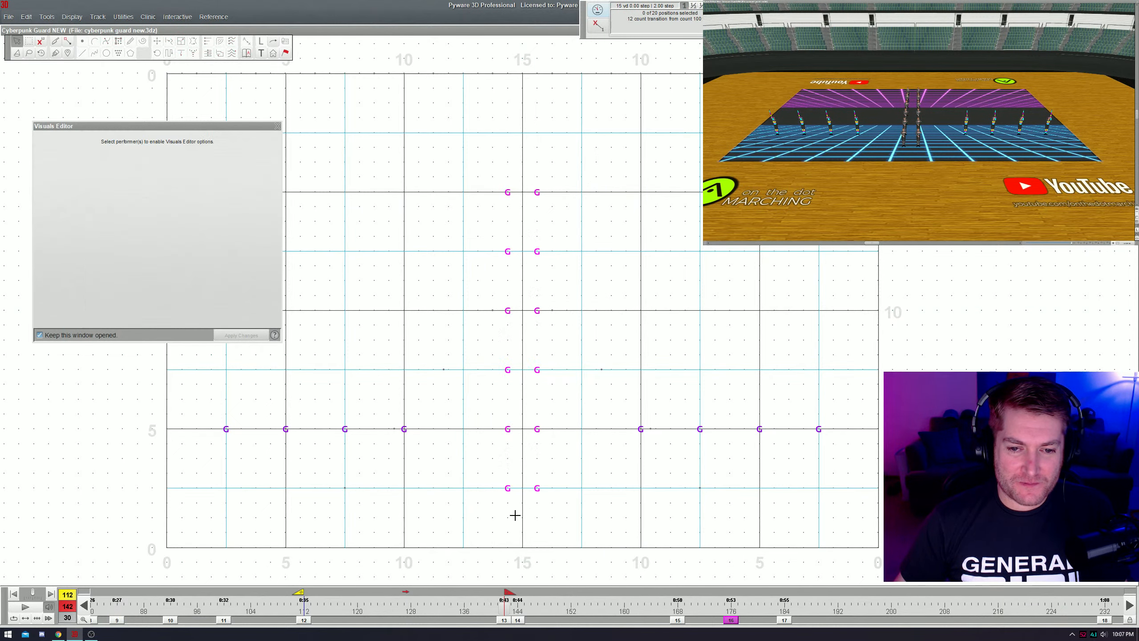
pyautogui.press('space')
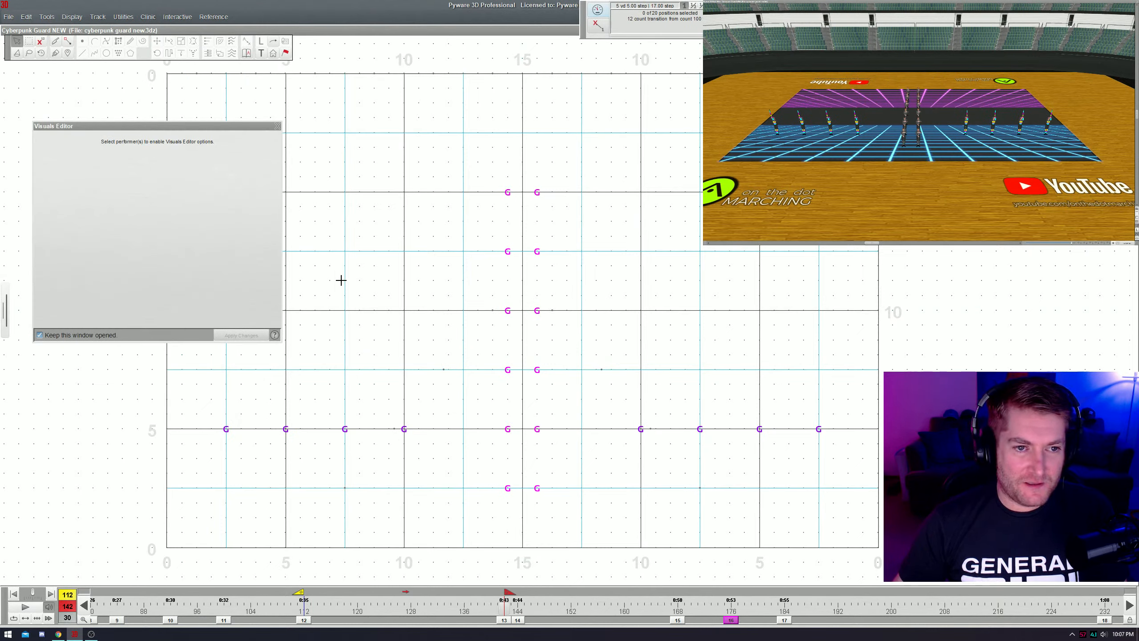
pyautogui.moveTo(232, 130); pyautogui.dragTo(206, 71)
pyautogui.press('space')
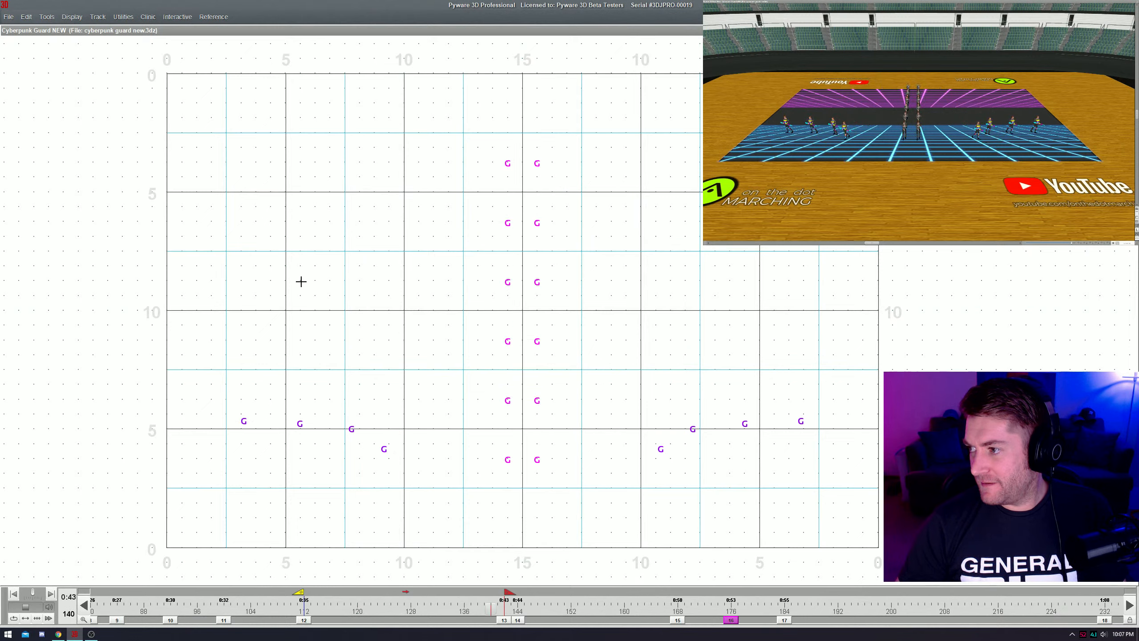
pyautogui.press('space')
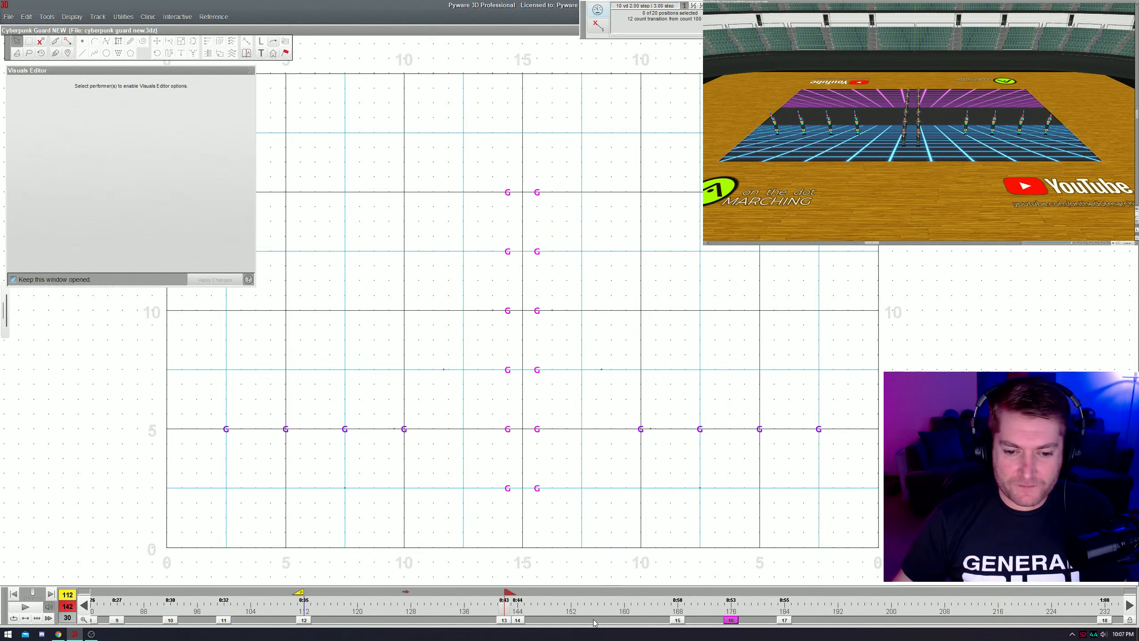
# - At count 144, make all twelve performers of the center files hold their positions from count 142
pyautogui.click(520, 621)
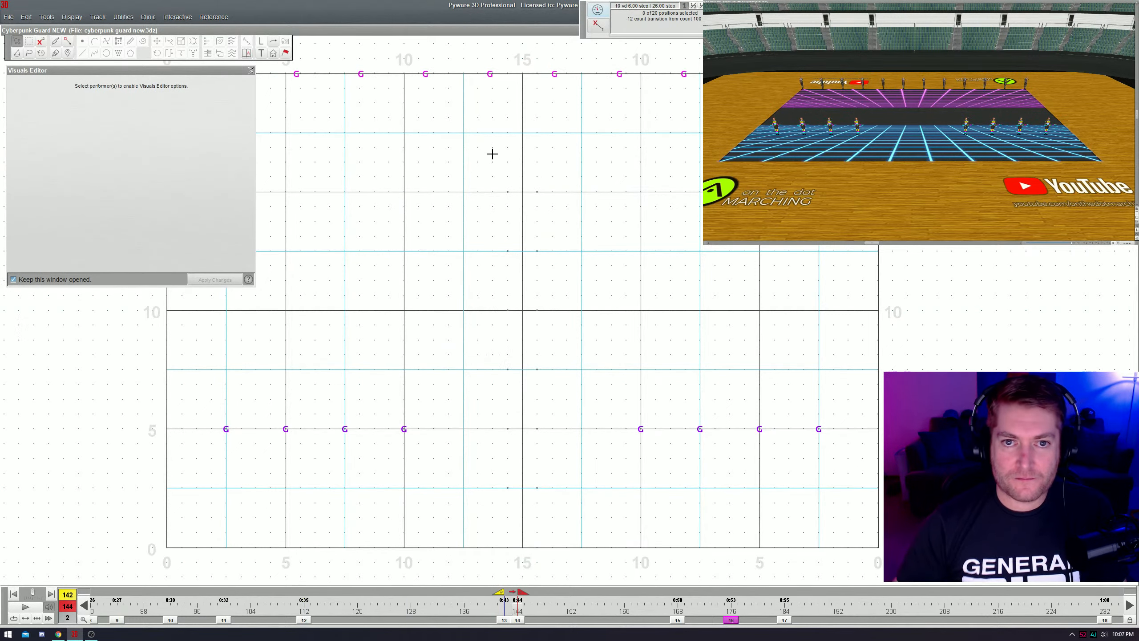
pyautogui.doubleClick(490, 74)
pyautogui.press('h')
pyautogui.press('Return')
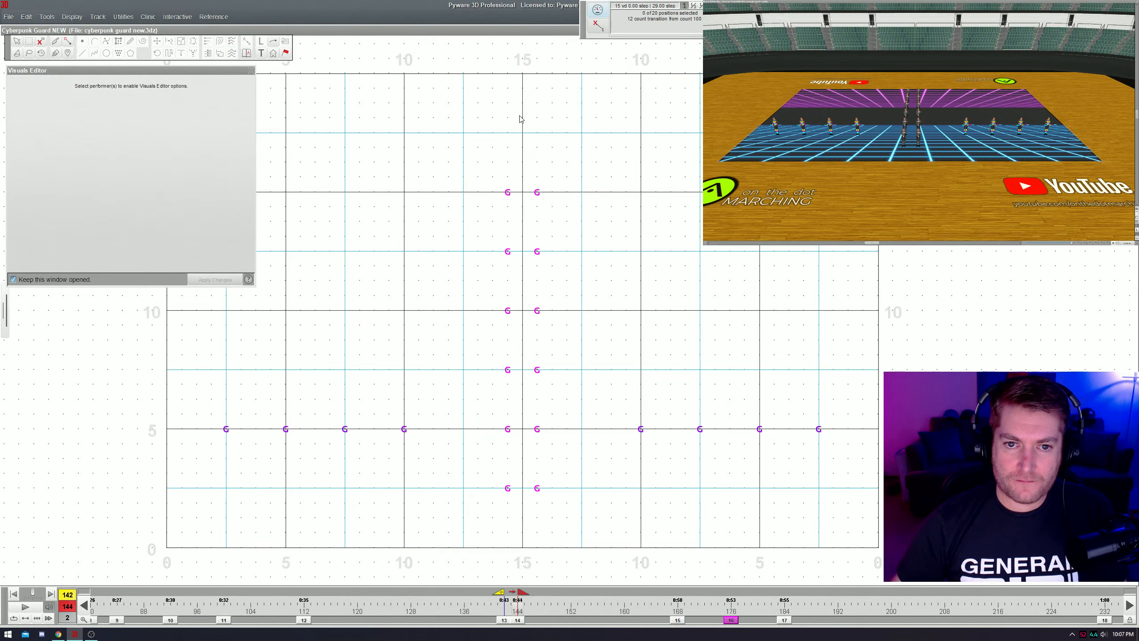
pyautogui.press('Escape')
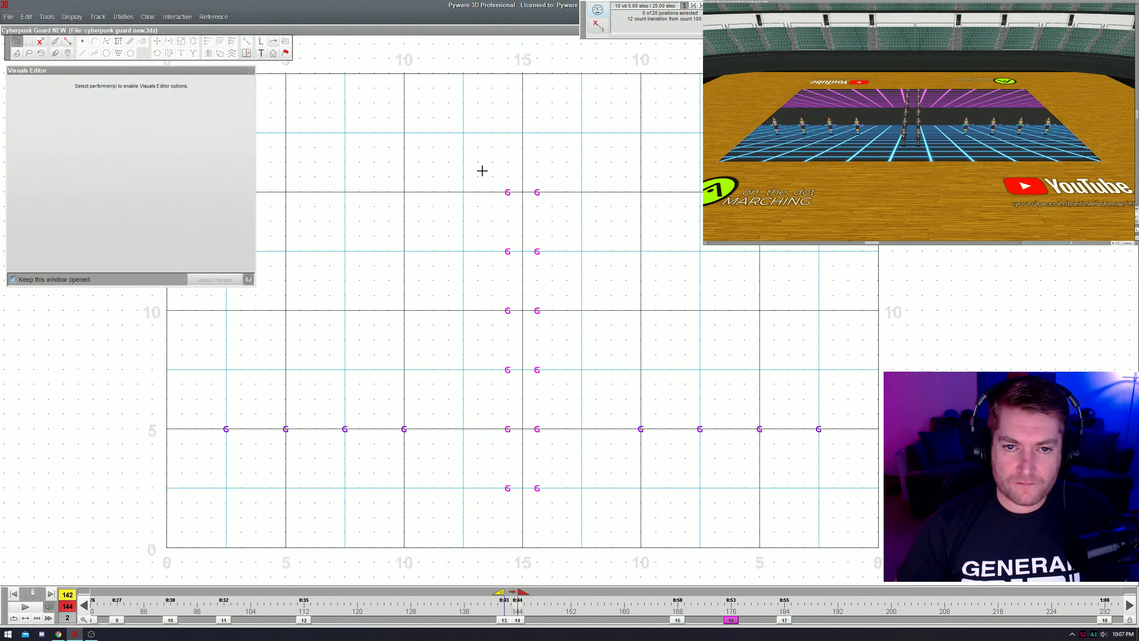
# - Set the upper-body pose of both center files to Attention 2, taking 2 counts starting at count 143, and play it back
pyautogui.moveTo(480, 158); pyautogui.dragTo(594, 230)
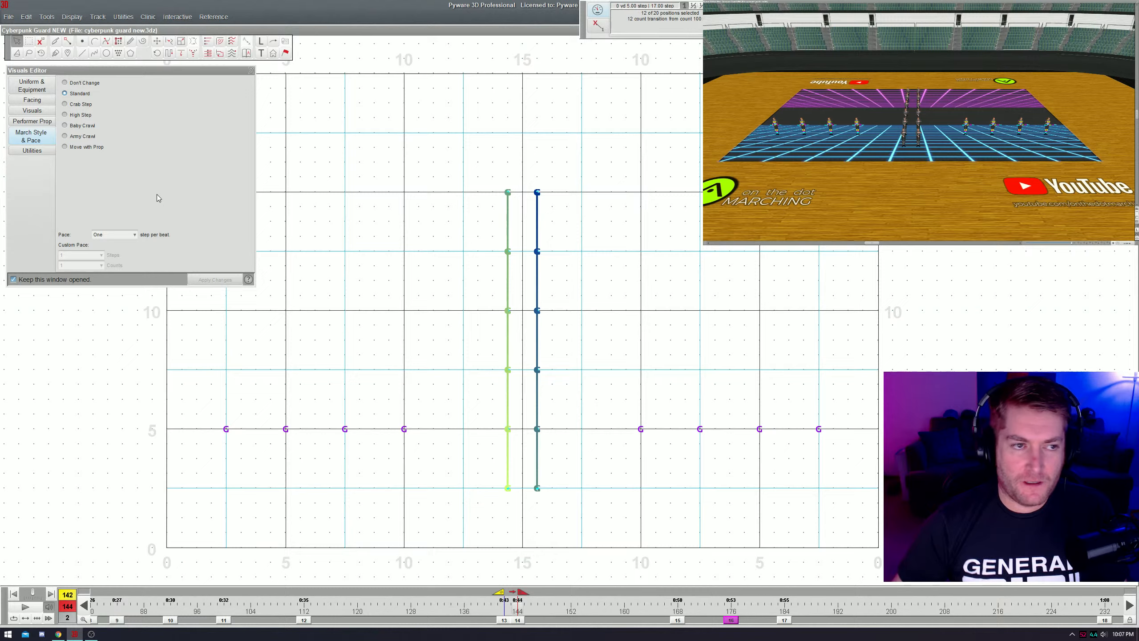
pyautogui.click(39, 110)
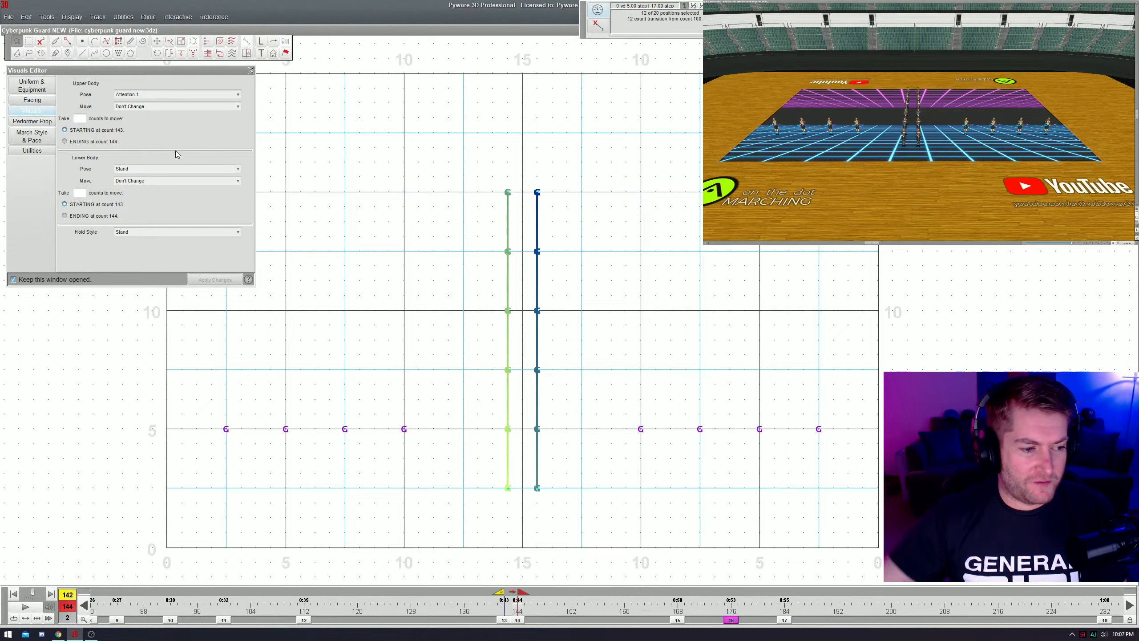
pyautogui.click(148, 95)
pyautogui.click(148, 122)
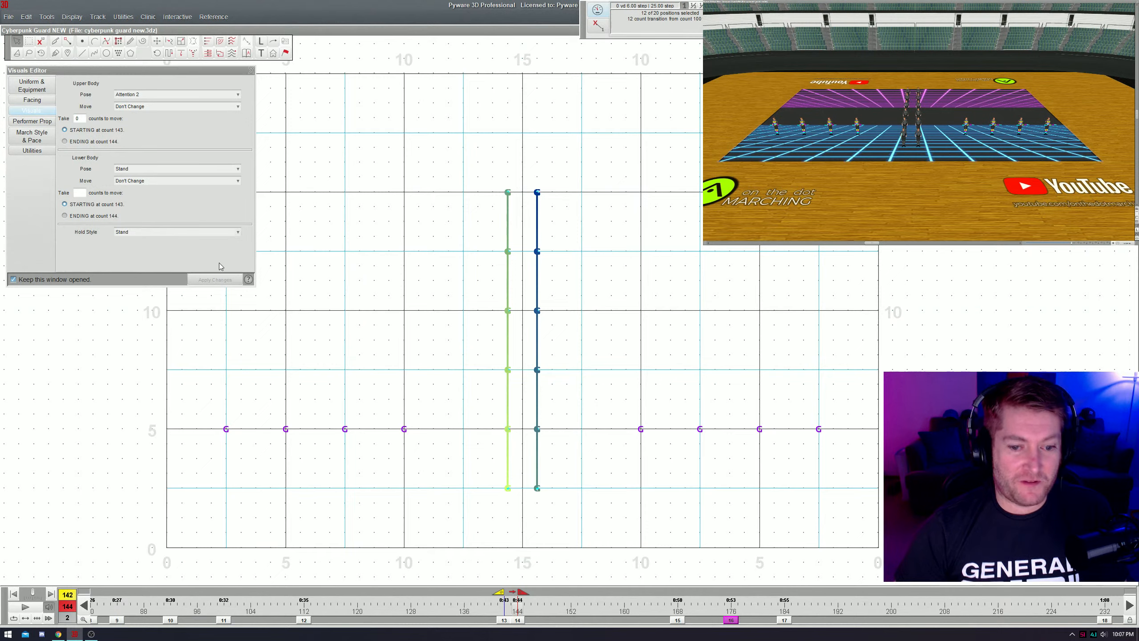
pyautogui.click(105, 142)
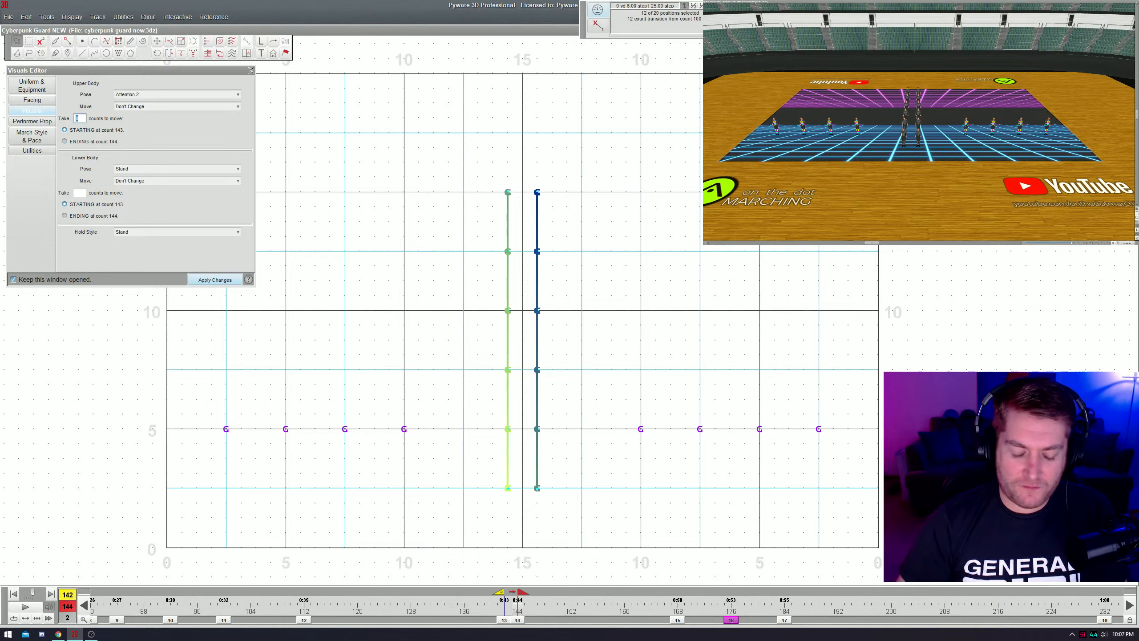
pyautogui.write('2')
pyautogui.press('Return')
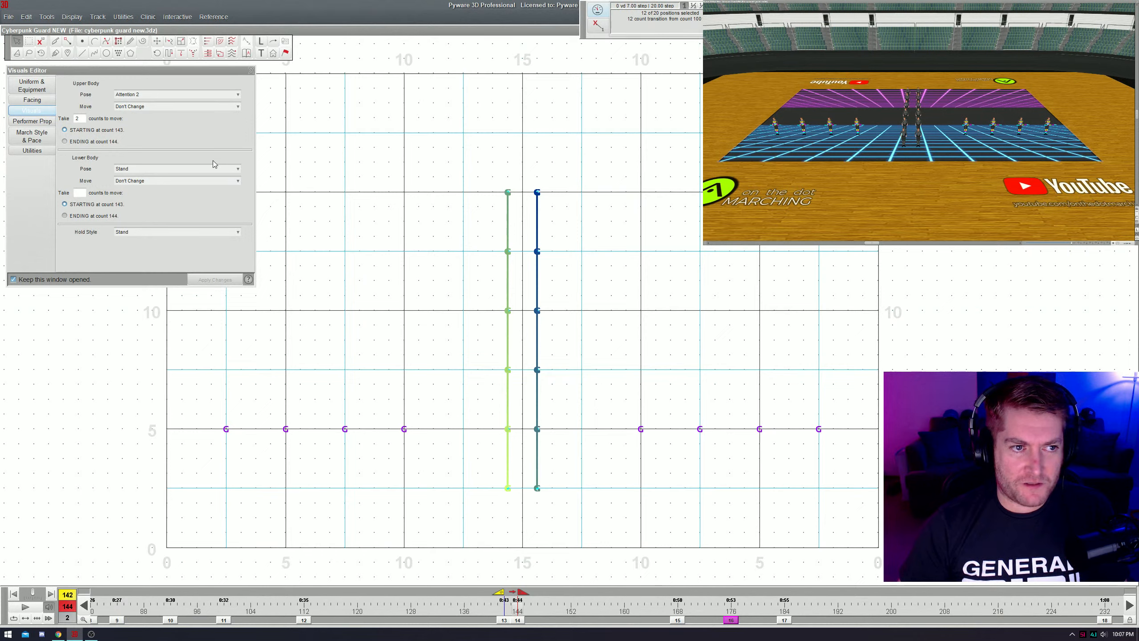
pyautogui.press('space')
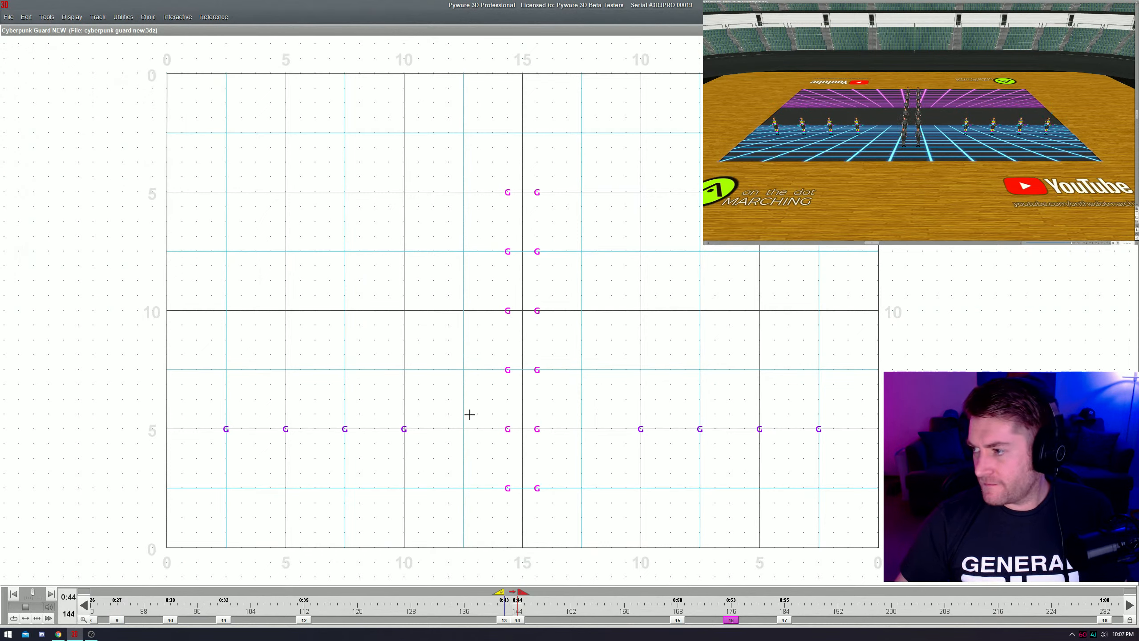
# - For counts 144–168, change the guard equipment of all twelve center-file performers to Flag 2
pyautogui.click(507, 599)
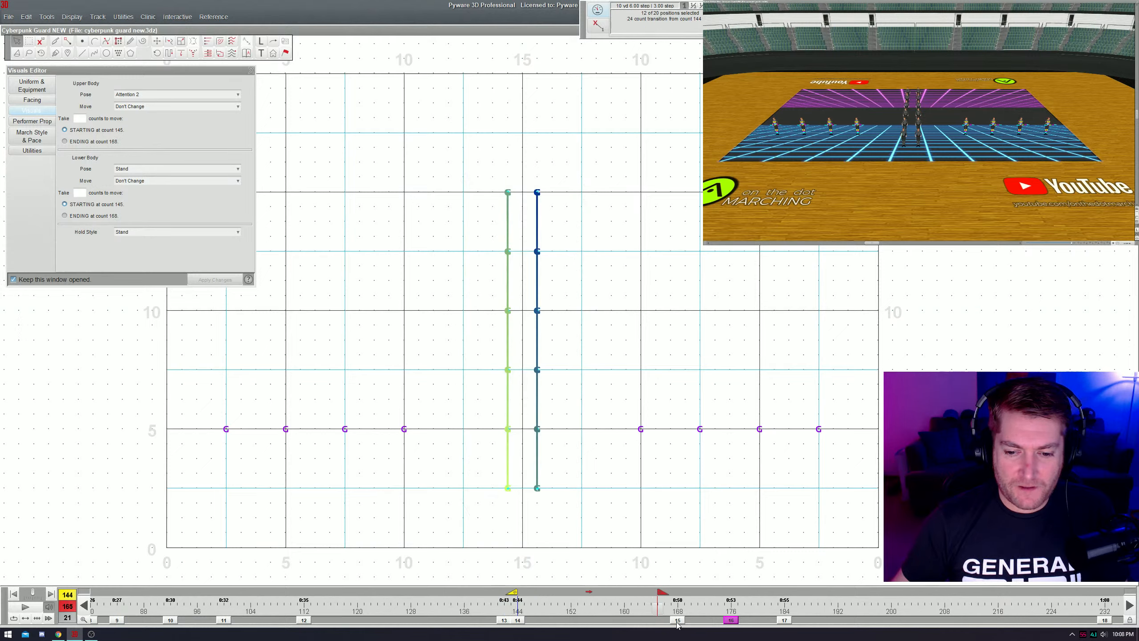
pyautogui.click(44, 89)
pyautogui.click(158, 139)
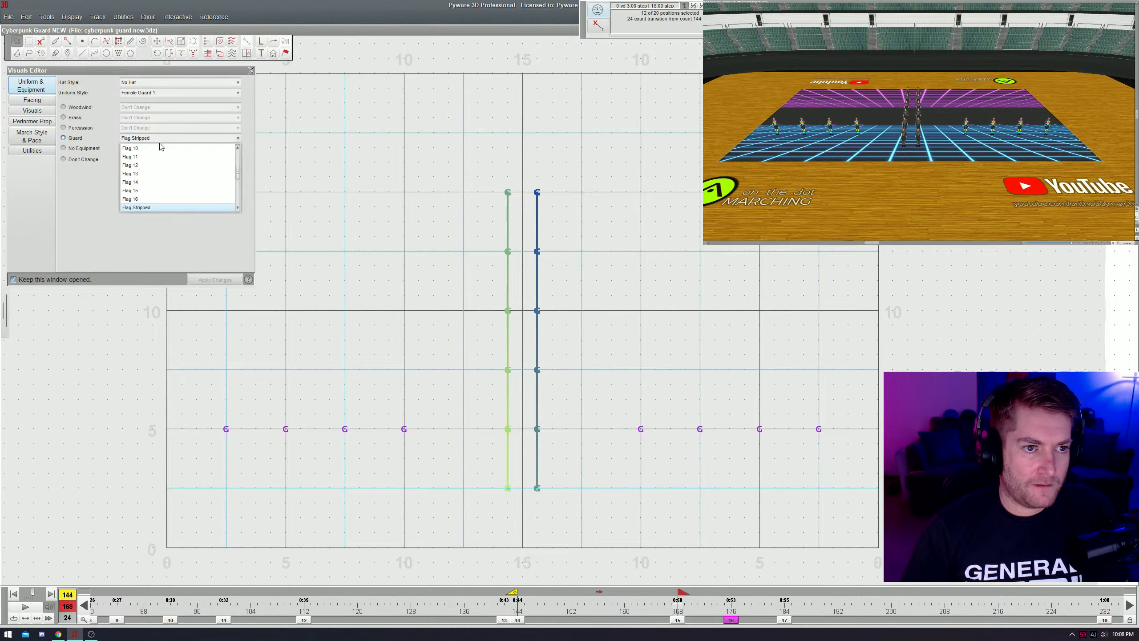
pyautogui.scroll(2, 231, 202)
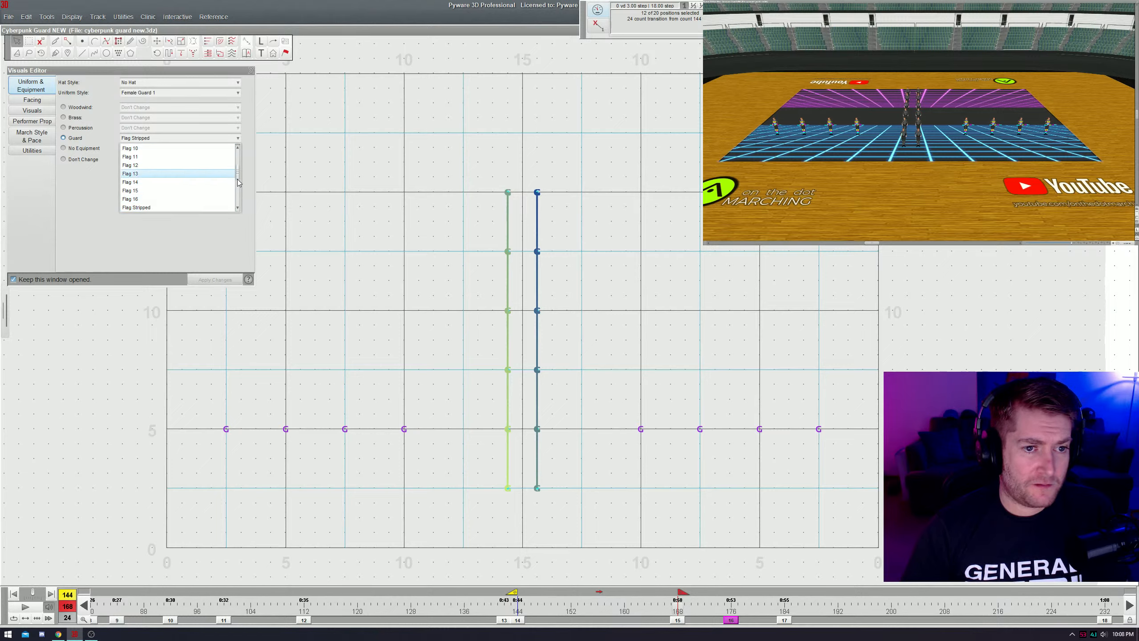
pyautogui.scroll(4, 220, 179)
pyautogui.click(213, 165)
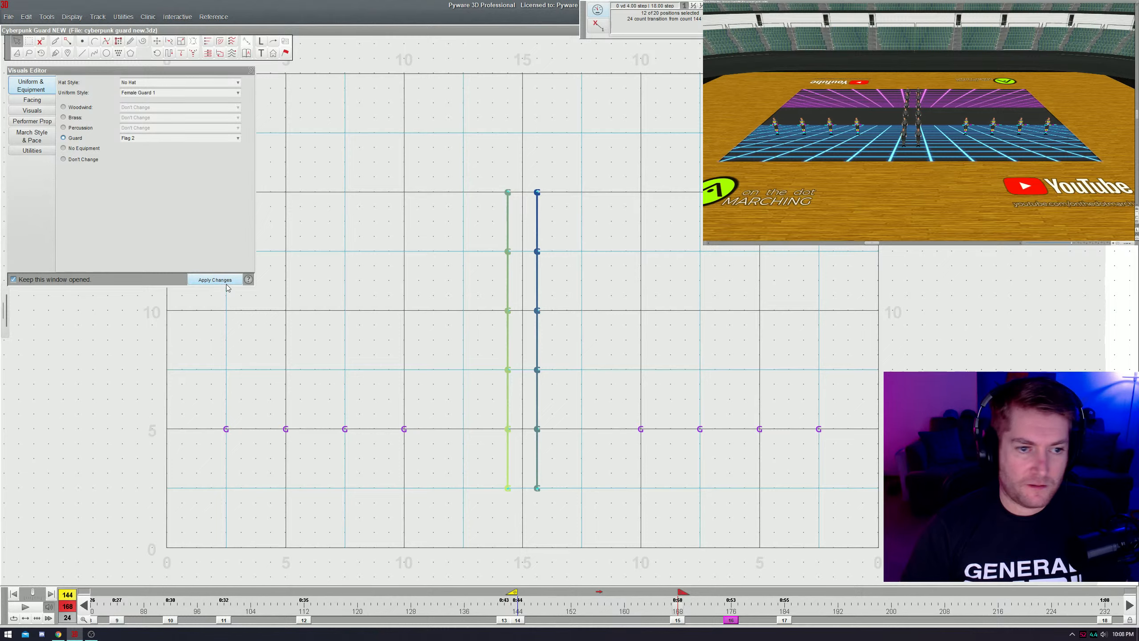
pyautogui.click(224, 280)
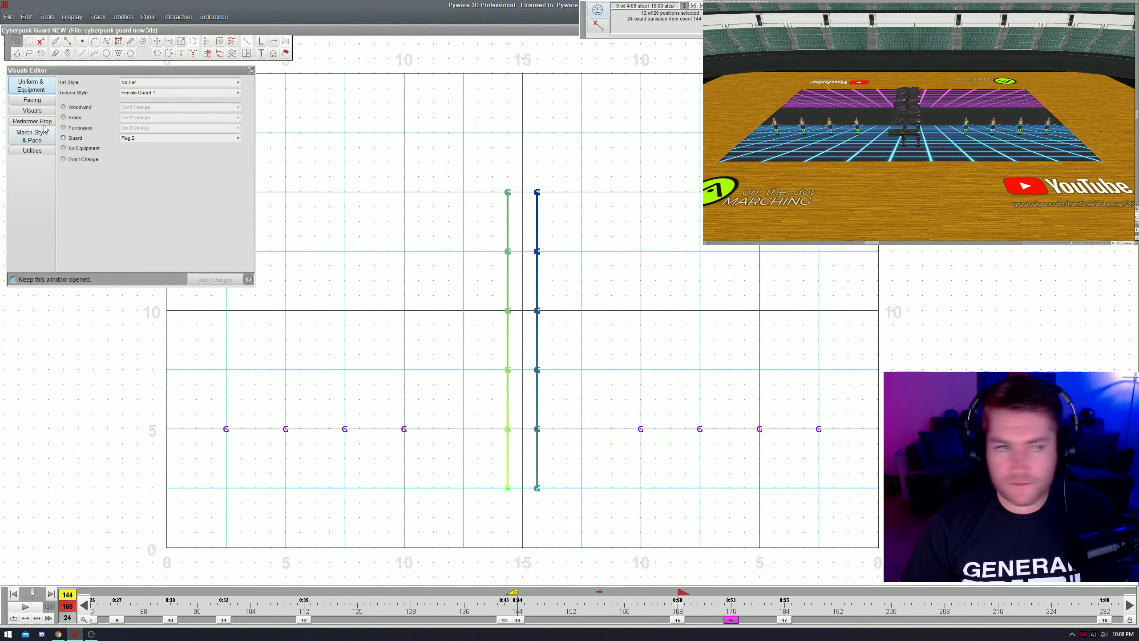
# - Try the Attention 2 upper-body pose on both center files, starting at count 145
pyautogui.click(39, 102)
pyautogui.click(52, 109)
pyautogui.click(150, 96)
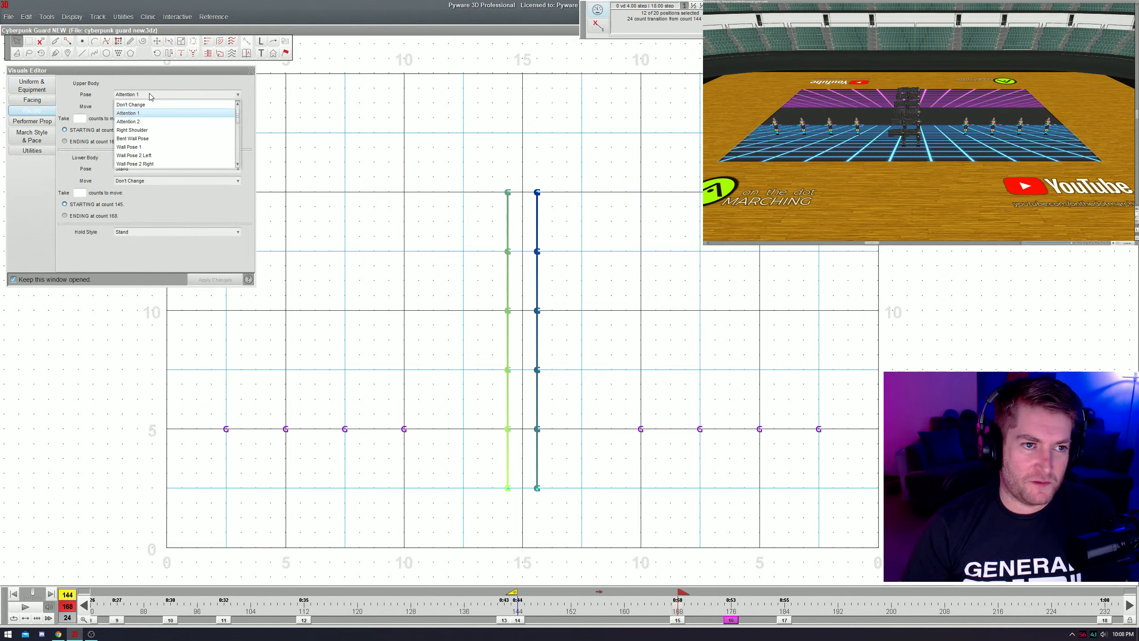
pyautogui.click(150, 121)
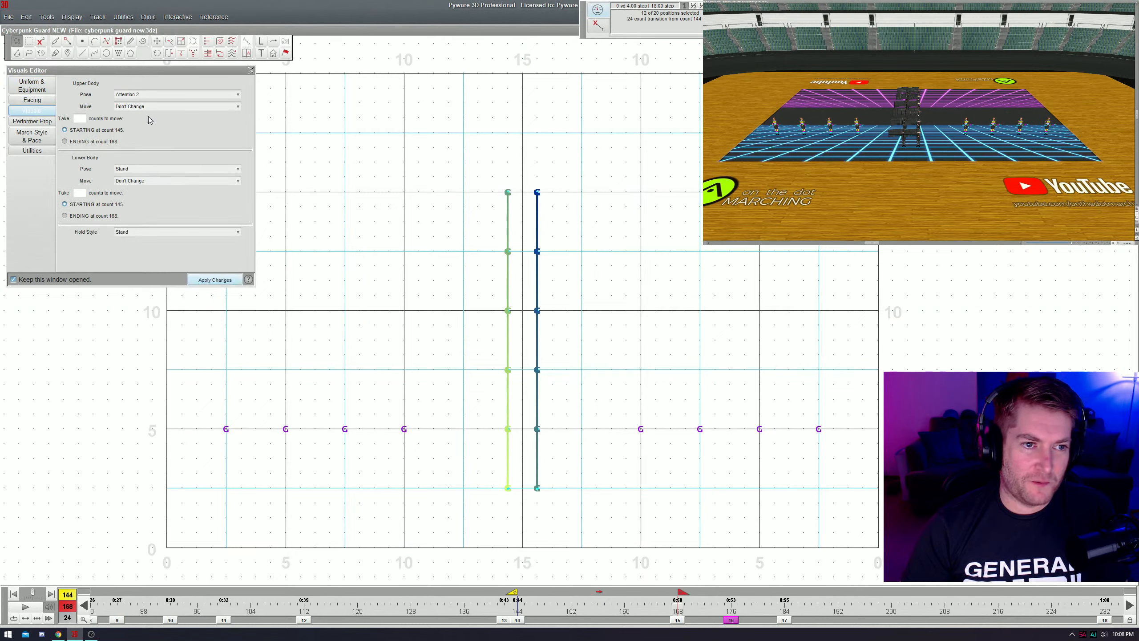
pyautogui.click(200, 280)
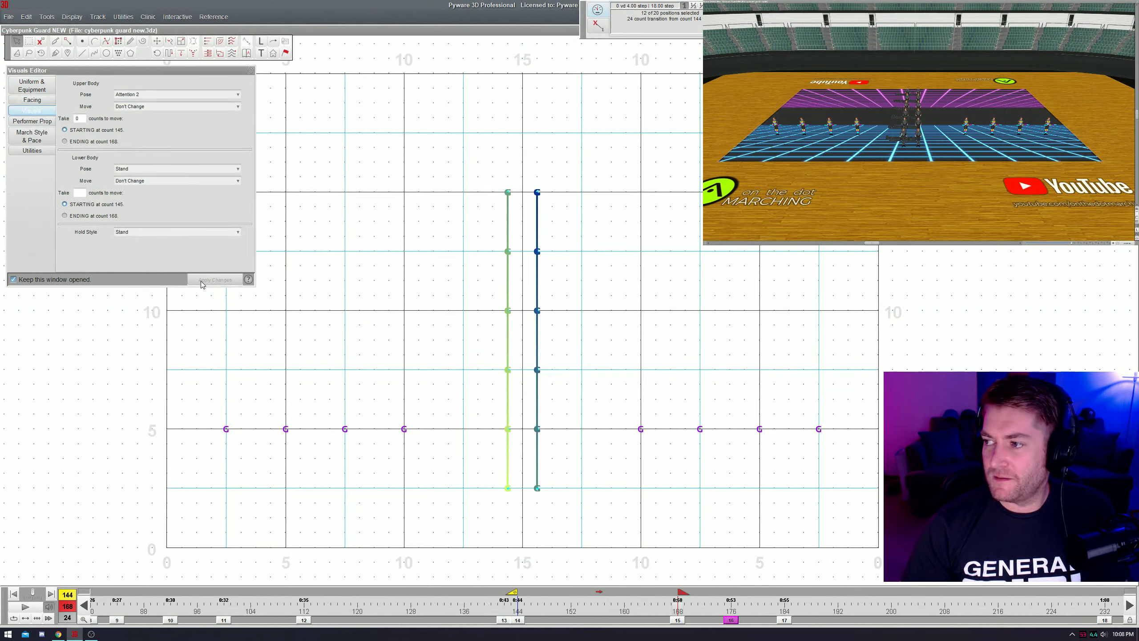
# - Try the Lay Face Down upper-body pose on both center files, starting at count 145
pyautogui.click(150, 95)
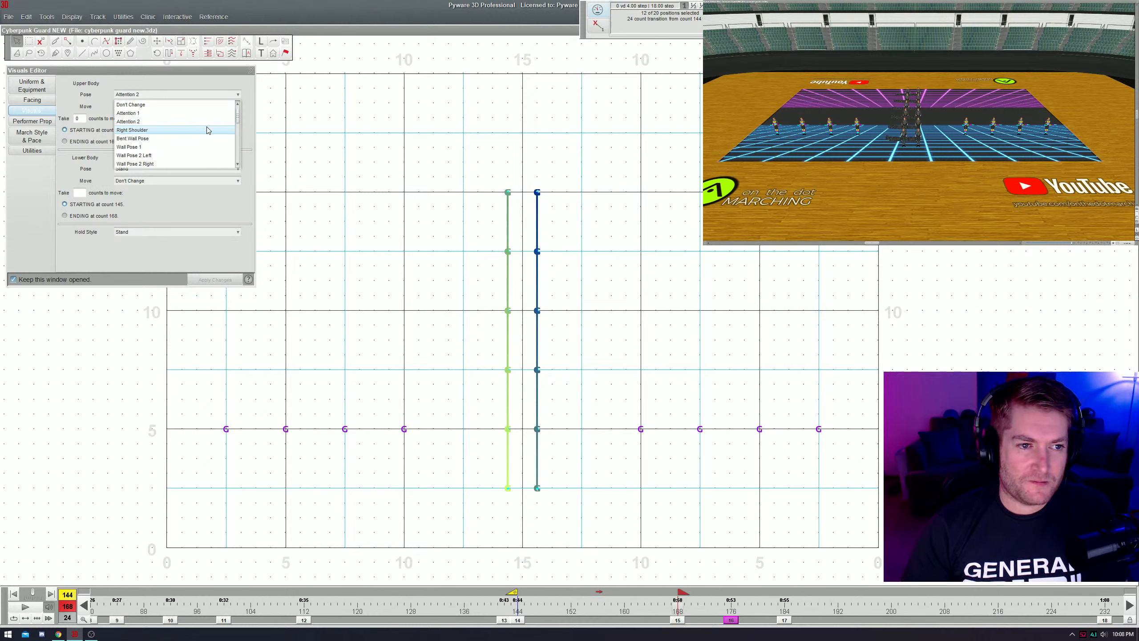
pyautogui.scroll(-4, 238, 143)
pyautogui.moveTo(238, 143); pyautogui.dragTo(238, 141)
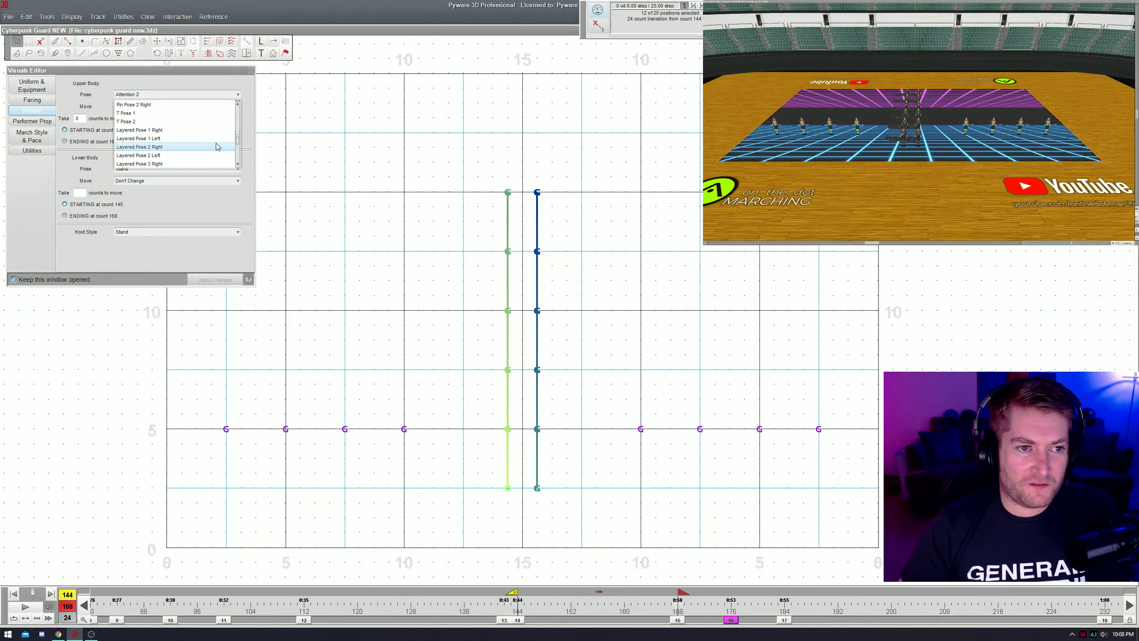
pyautogui.click(238, 164)
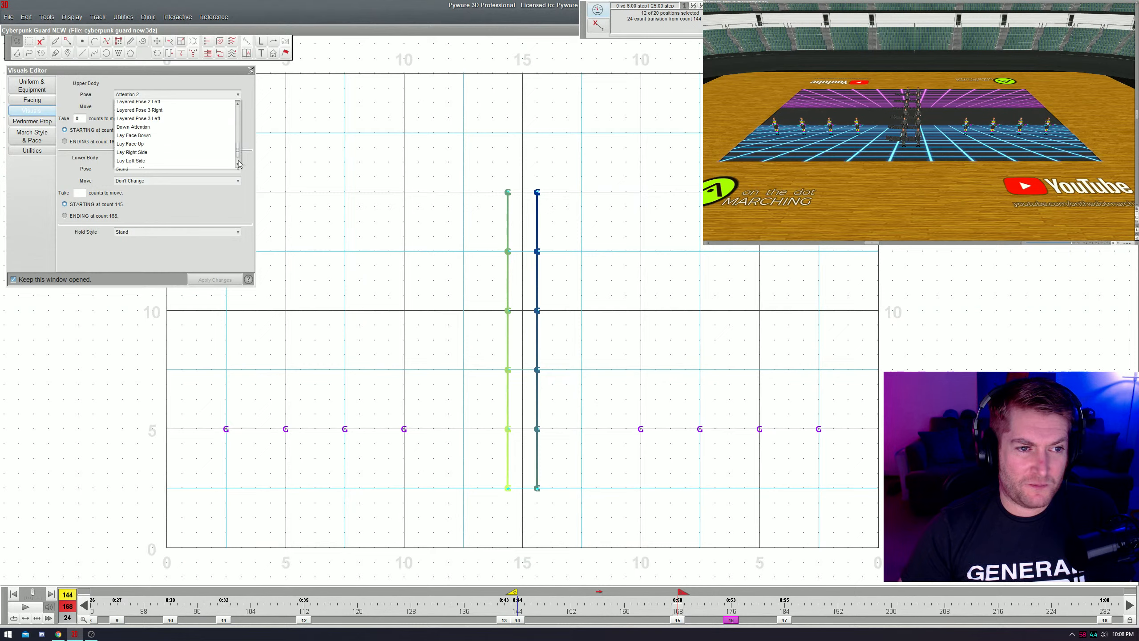
pyautogui.click(238, 164)
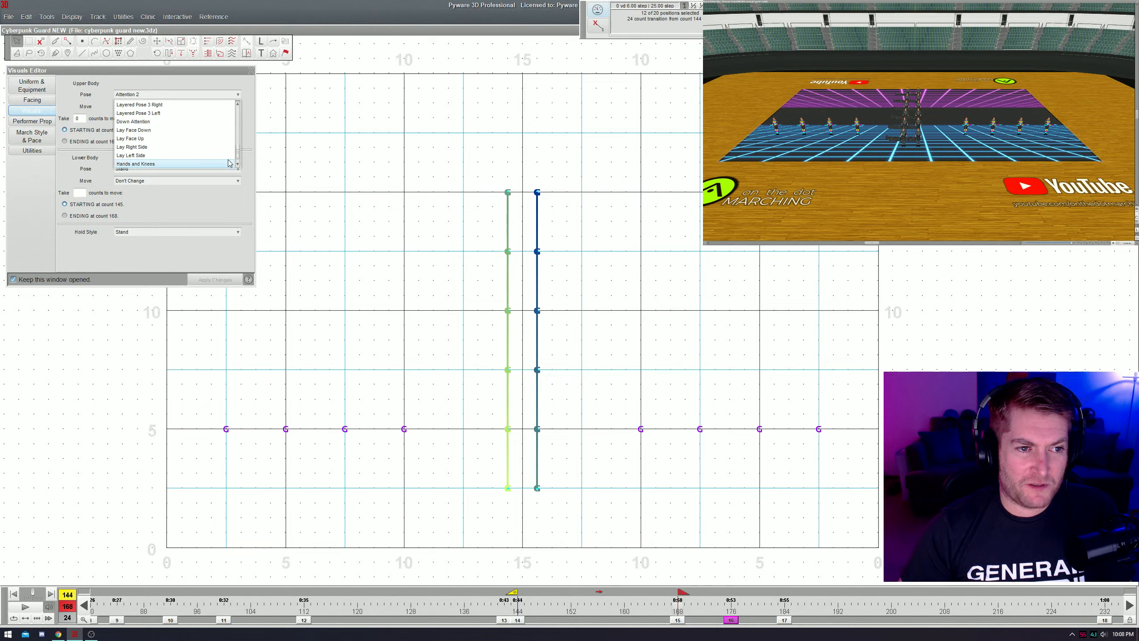
pyautogui.click(206, 130)
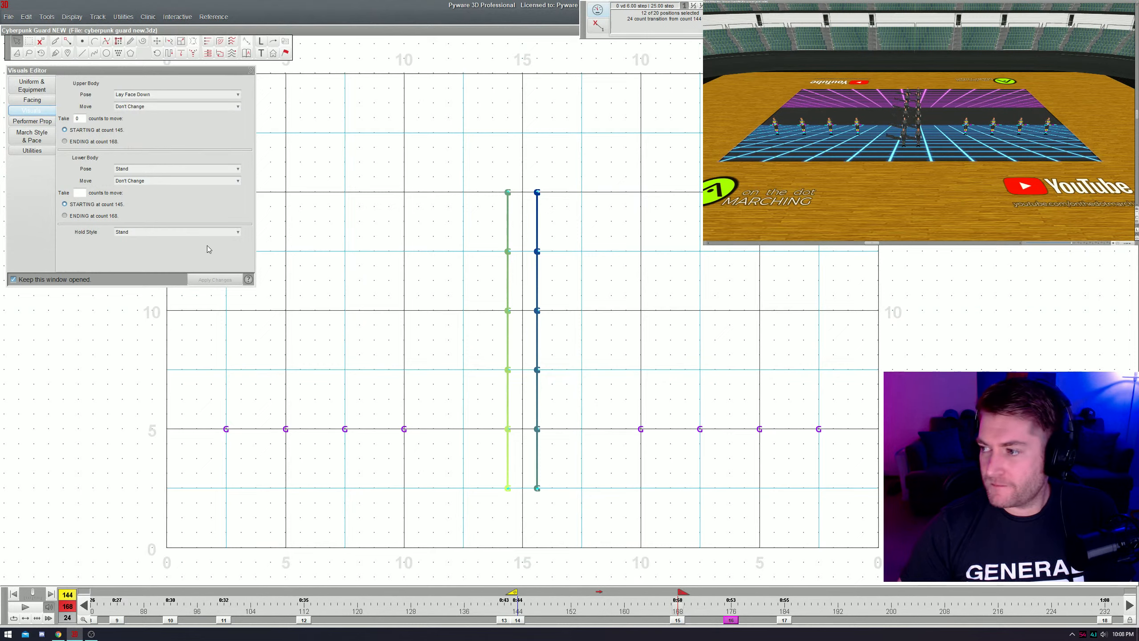
# - Set the upper-body pose of both center files to Down Attention, taking 0 counts starting at count 145
pyautogui.click(170, 98)
pyautogui.click(173, 156)
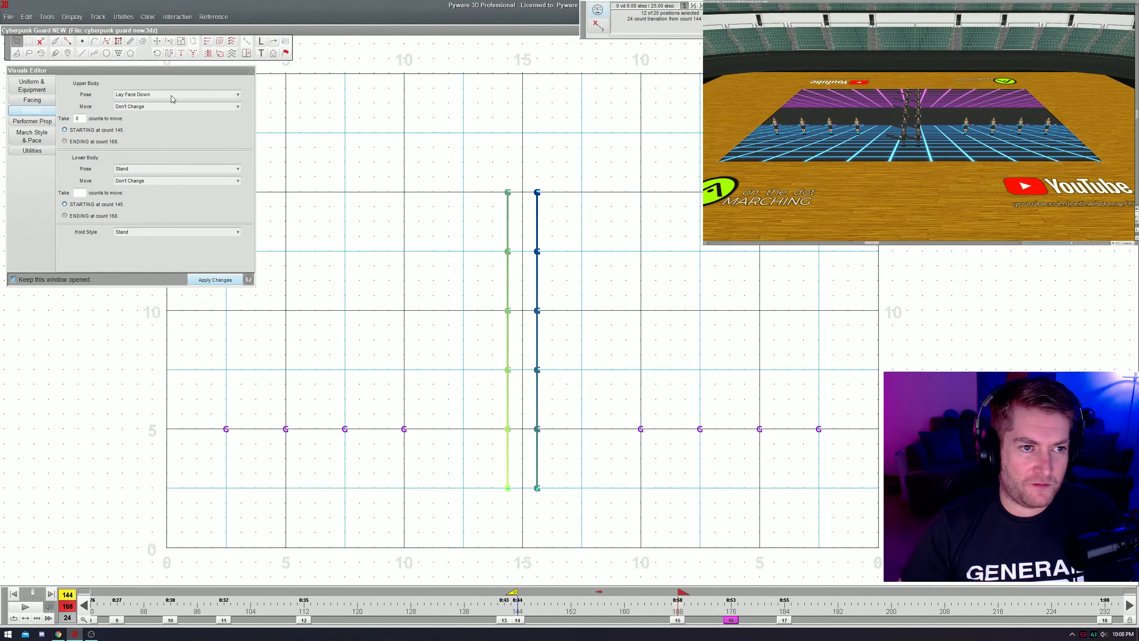
pyautogui.click(170, 96)
pyautogui.click(173, 160)
pyautogui.click(211, 279)
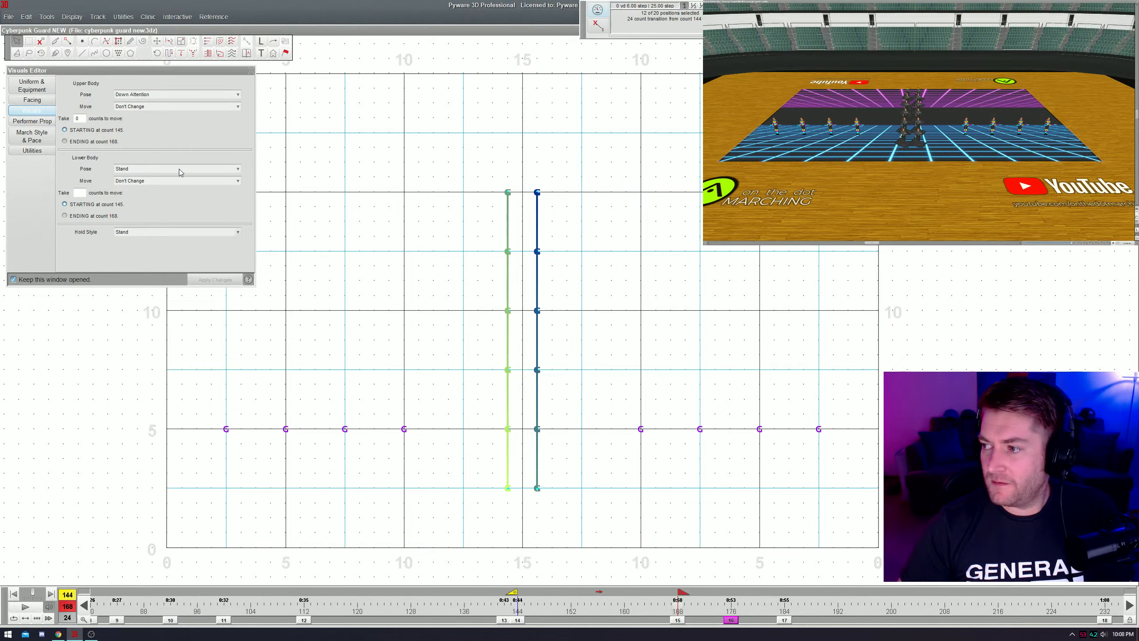
# - Try the Lay Left Side and Lay Face Down upper-body poses on both center files, taking 0 counts starting at count 145
pyautogui.click(174, 92)
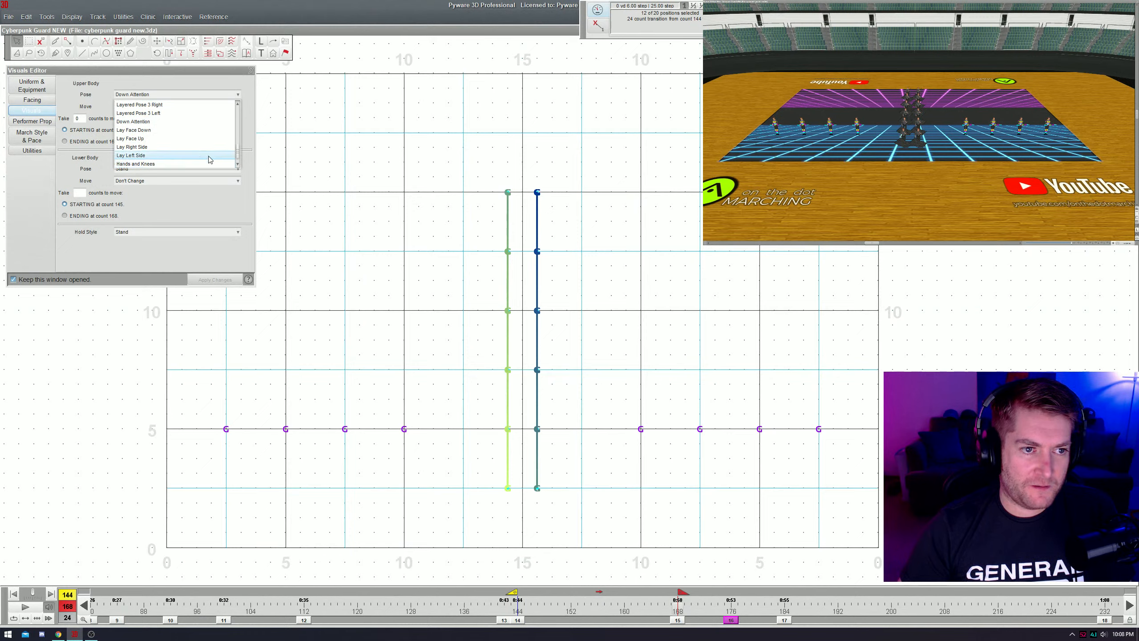
pyautogui.click(206, 156)
pyautogui.click(215, 279)
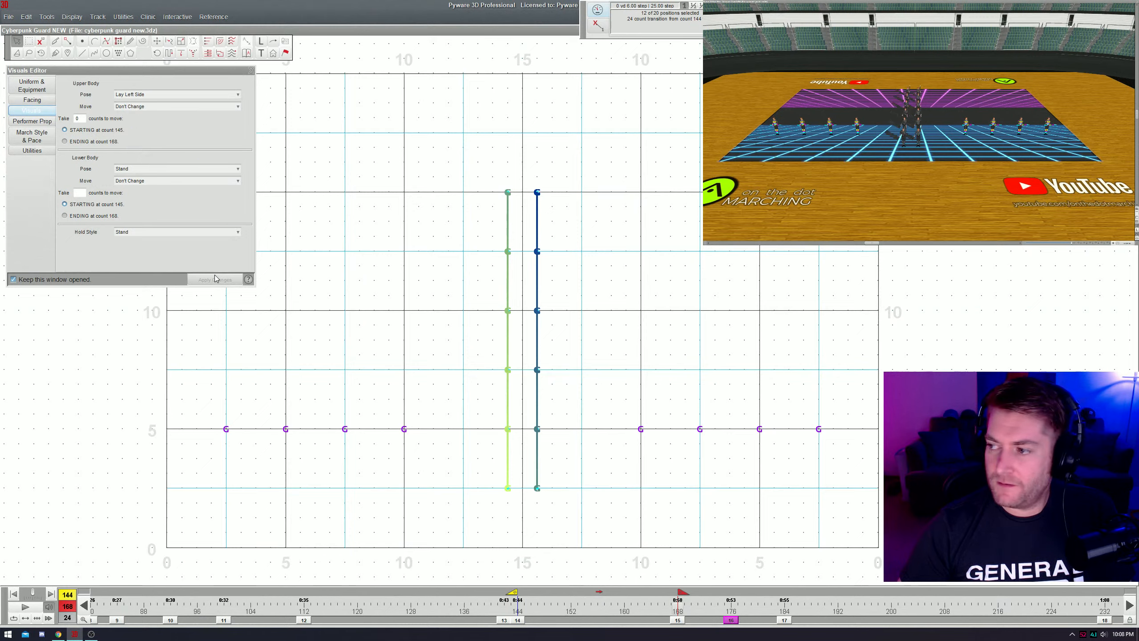
pyautogui.click(191, 98)
pyautogui.click(203, 137)
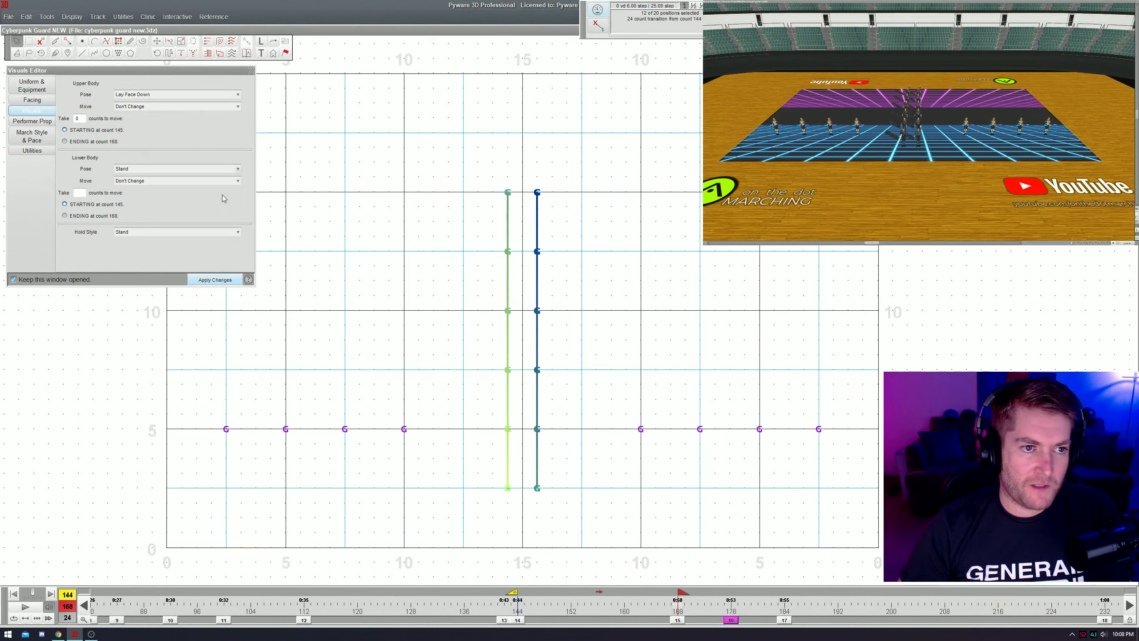
pyautogui.click(223, 279)
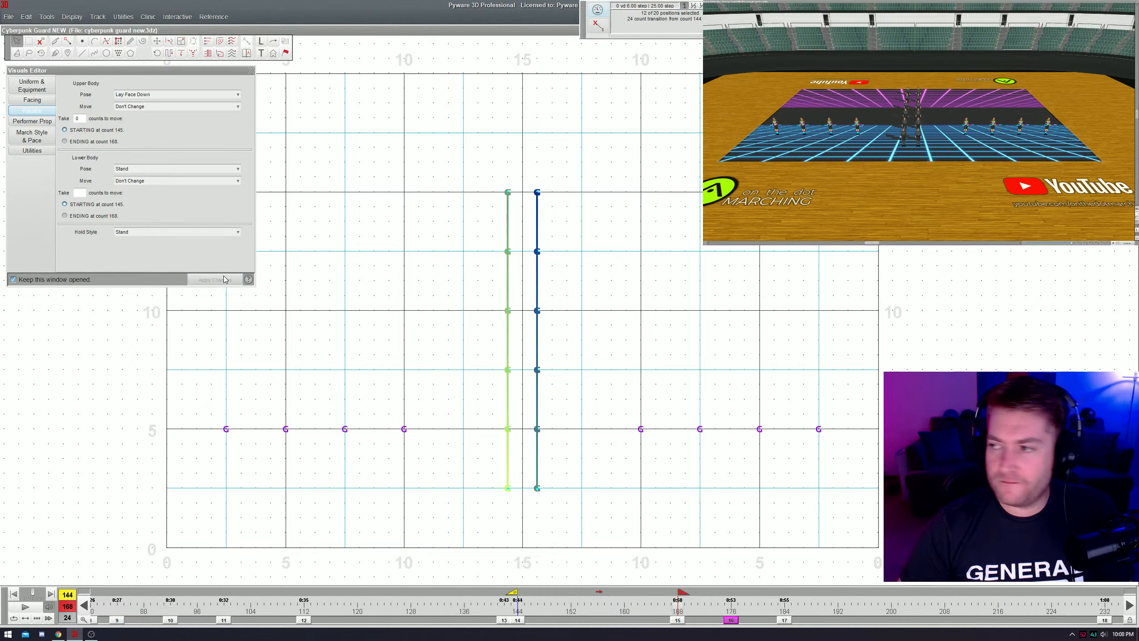
# - For counts 134–142, turn the left center file to a fixed facing direction of 90.0, taking 8 counts starting at count 135
pyautogui.click(504, 621)
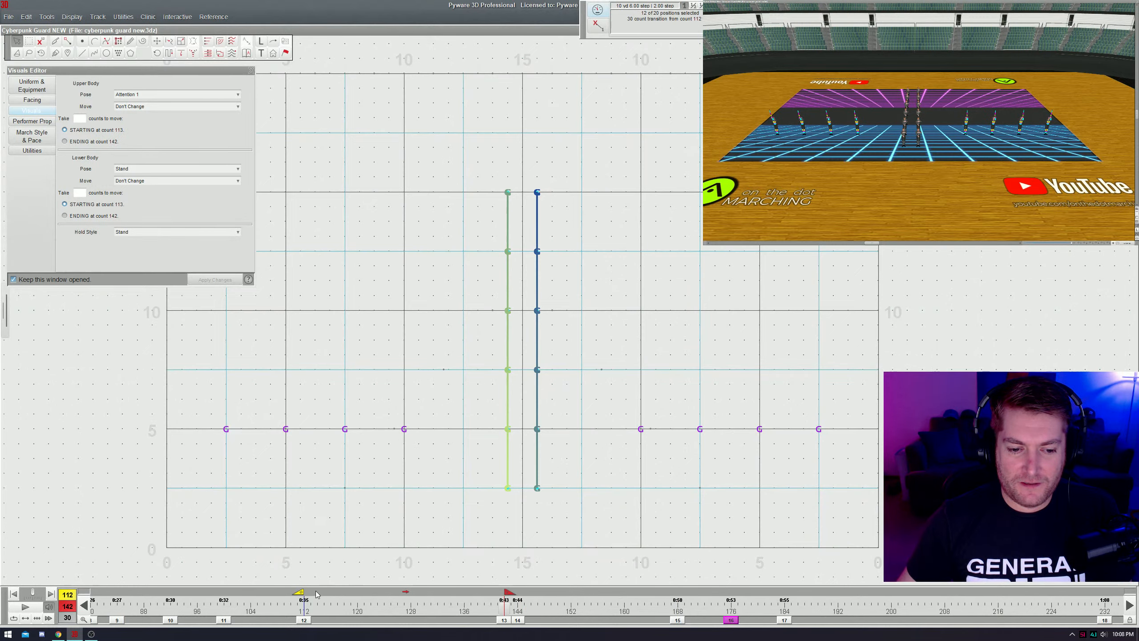
pyautogui.moveTo(299, 591); pyautogui.dragTo(459, 591)
pyautogui.press('space')
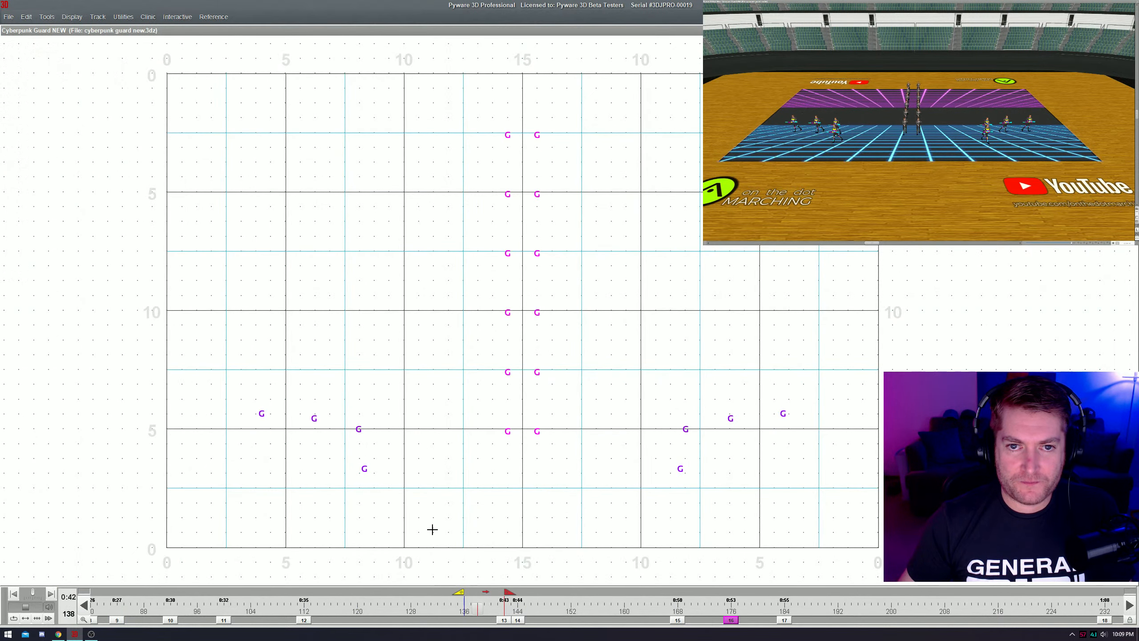
pyautogui.moveTo(461, 593); pyautogui.dragTo(446, 594)
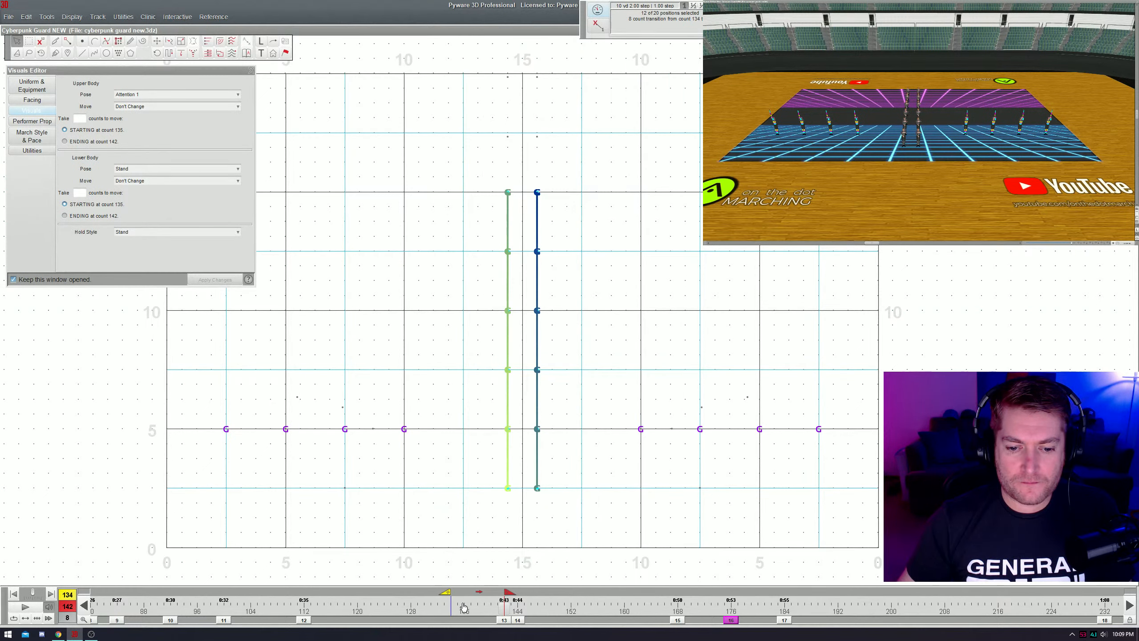
pyautogui.click(485, 179)
pyautogui.moveTo(486, 173); pyautogui.dragTo(520, 498)
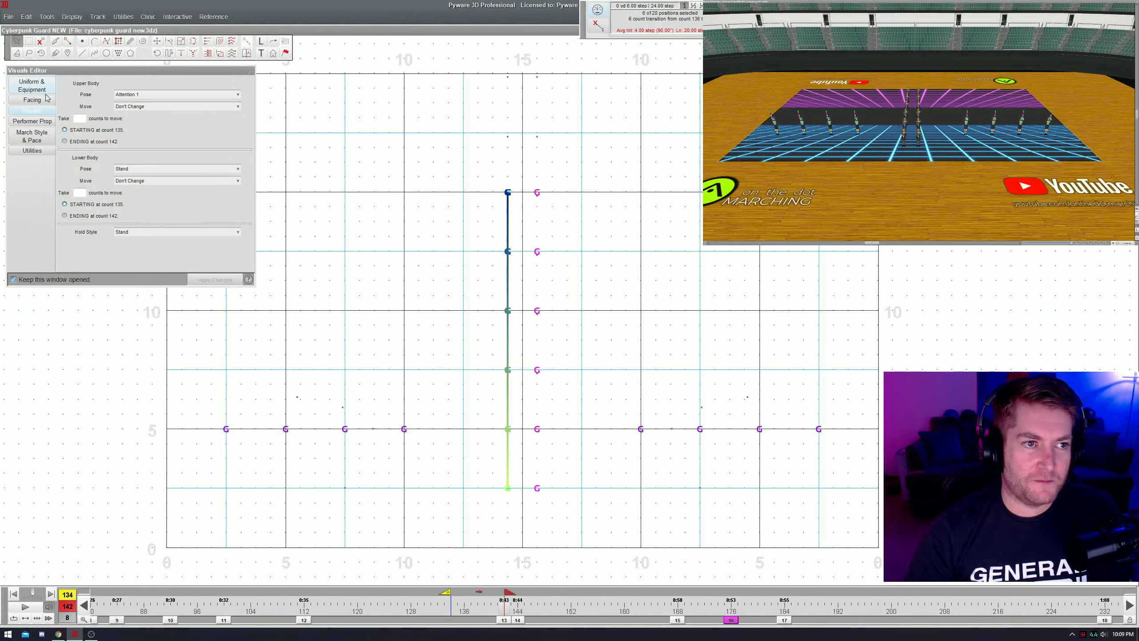
pyautogui.click(32, 100)
pyautogui.click(102, 190)
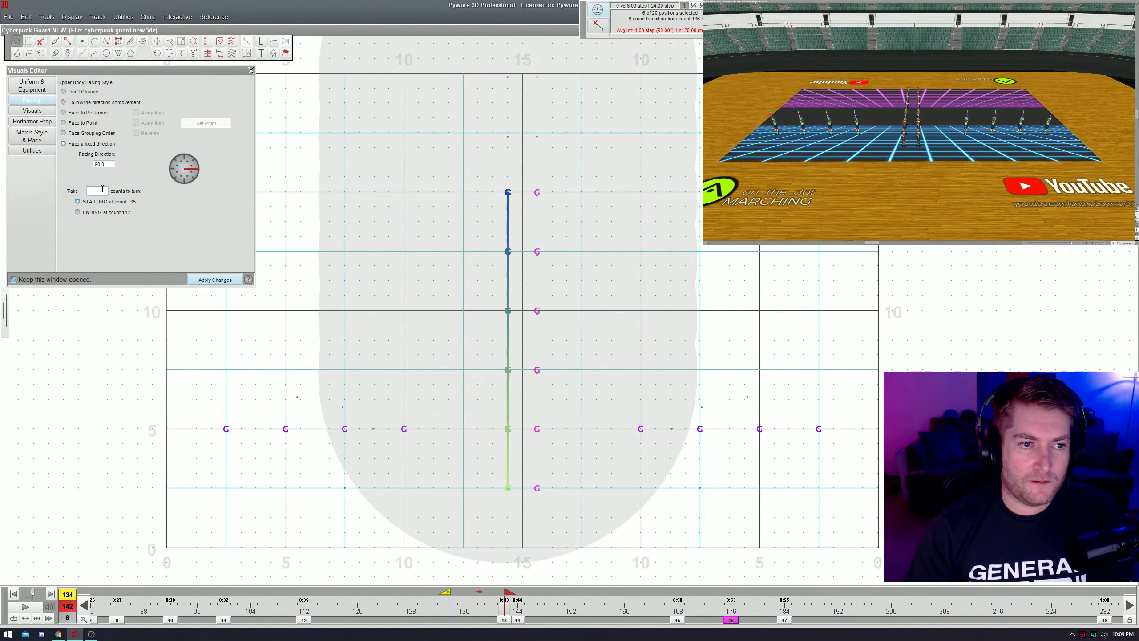
pyautogui.write('8')
pyautogui.click(215, 279)
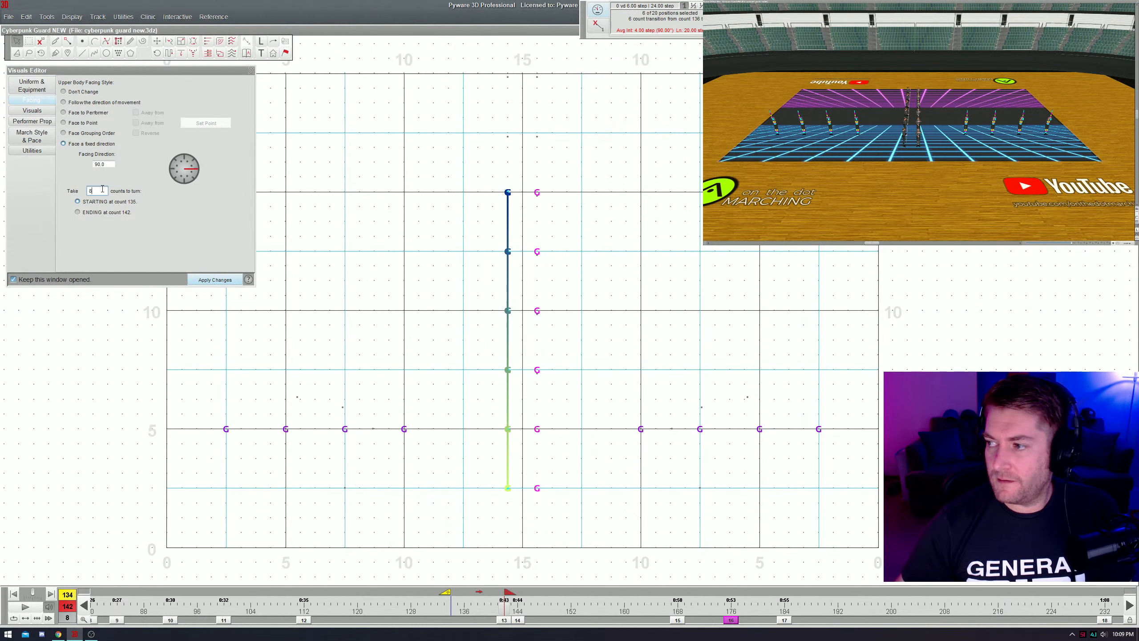
# - Turn the right center file to a fixed facing direction of 270.0, taking 8 counts starting at count 135
pyautogui.click(549, 215)
pyautogui.moveTo(550, 215); pyautogui.dragTo(556, 503)
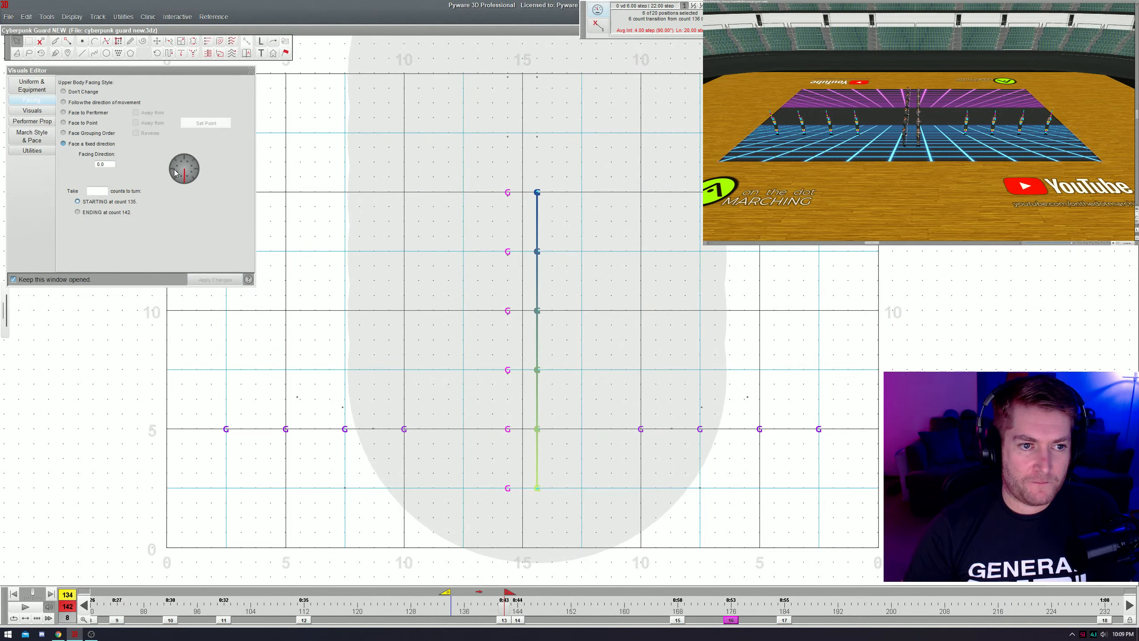
pyautogui.click(173, 170)
pyautogui.click(94, 193)
pyautogui.write('8')
pyautogui.press('Return')
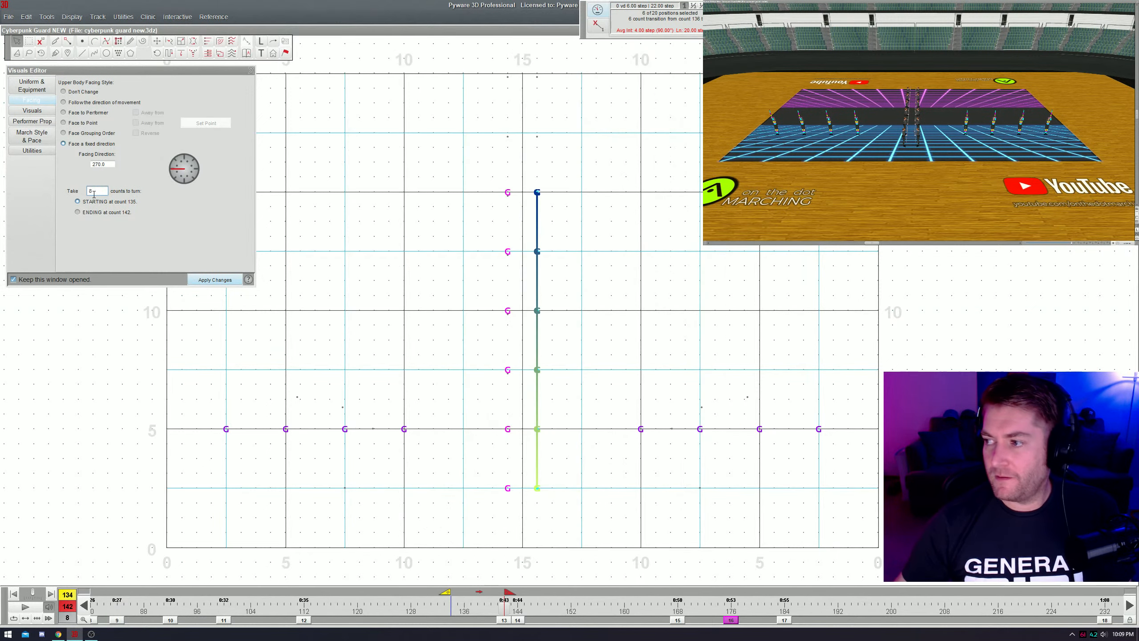
# - For counts 142–144, set the upper-body pose of both center files to Attention 1, taking 0 counts starting at count 143
pyautogui.click(478, 488)
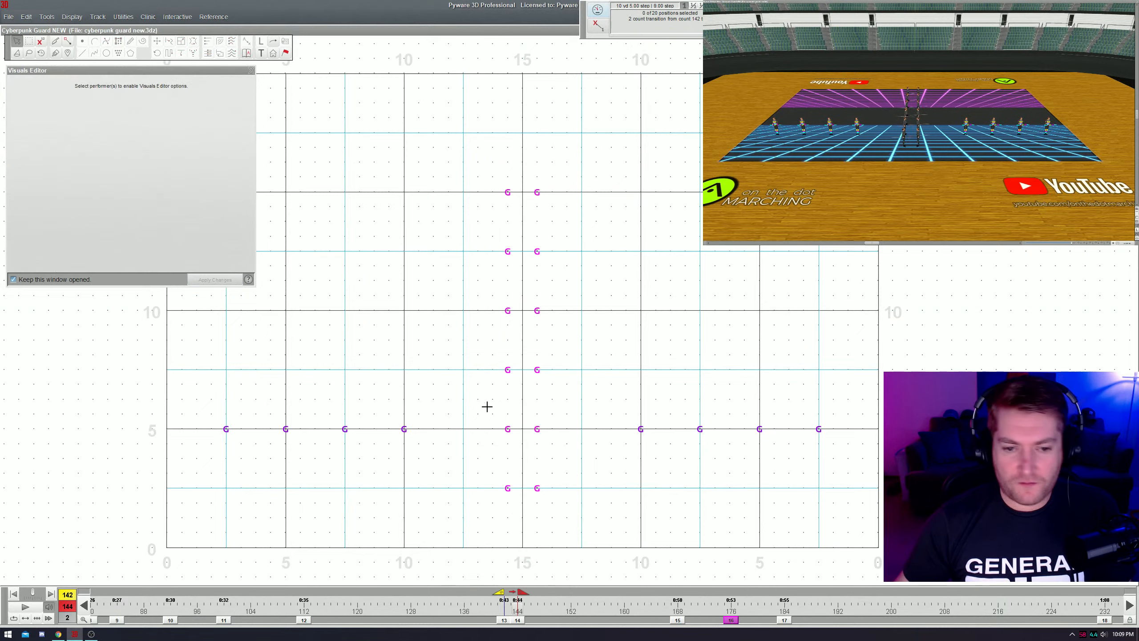
pyautogui.moveTo(471, 259); pyautogui.dragTo(574, 389)
pyautogui.click(38, 113)
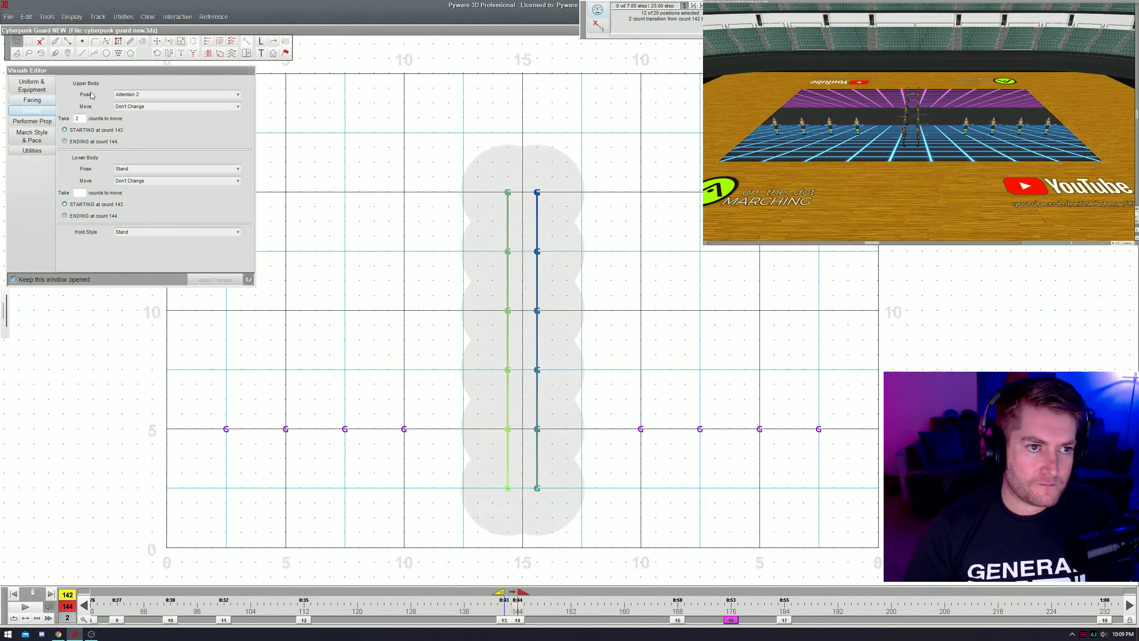
pyautogui.click(128, 94)
pyautogui.click(154, 113)
pyautogui.doubleClick(81, 117)
pyautogui.write('0')
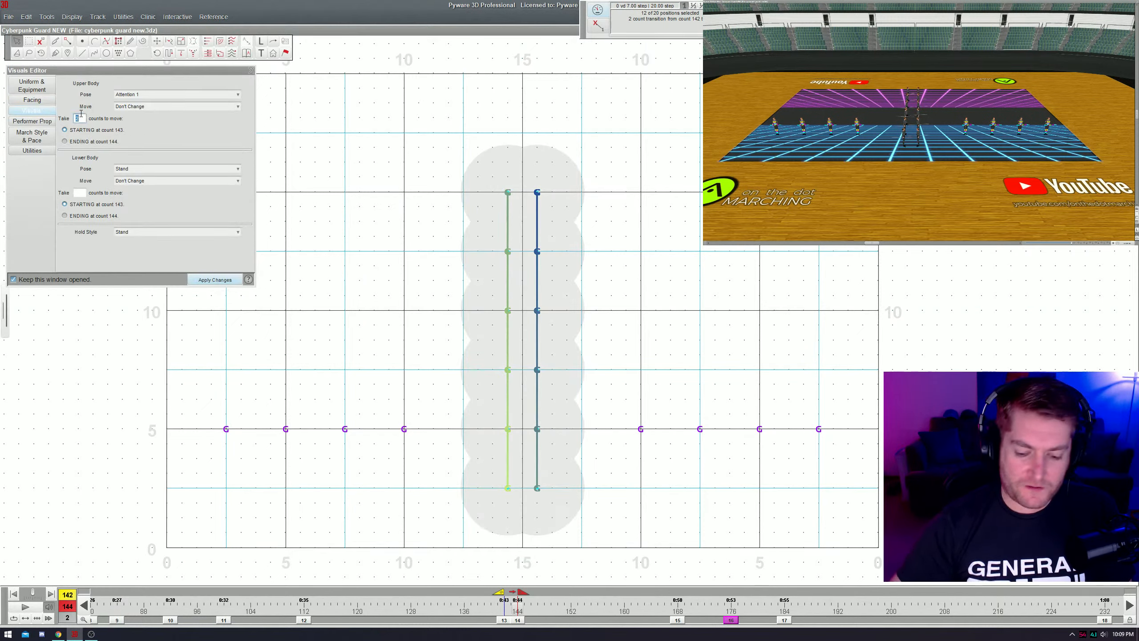
pyautogui.press('Return')
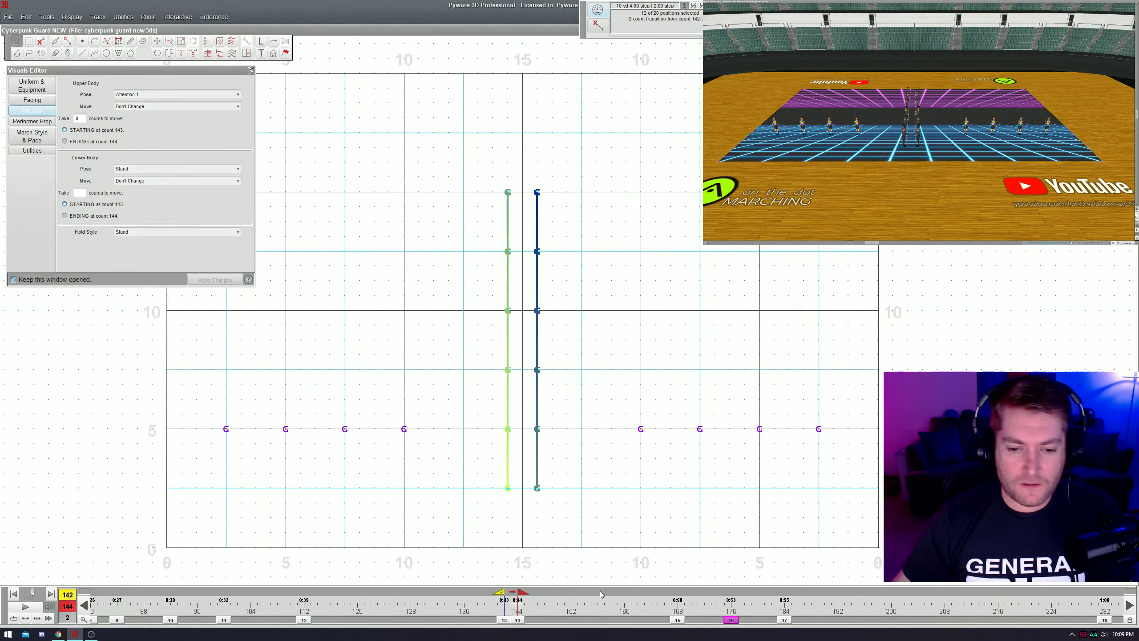
# - Set both center files' upper-body pose to Attention 1 with 0 counts starting at count 145, and play back counts 144–168
pyautogui.click(679, 624)
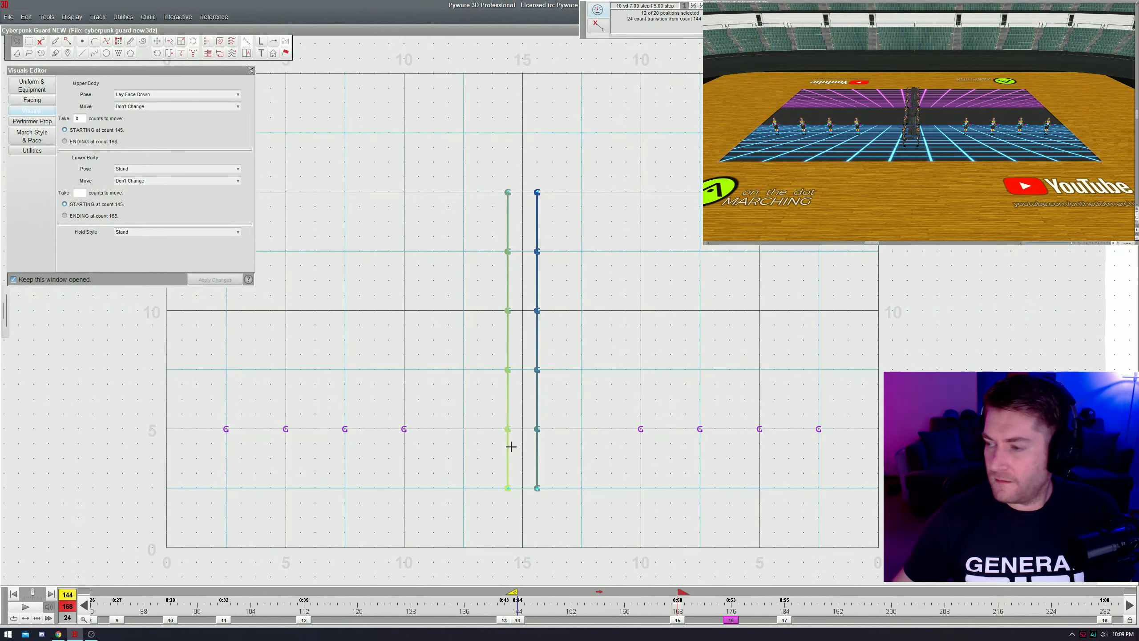
pyautogui.click(171, 95)
pyautogui.scroll(5, 207, 118)
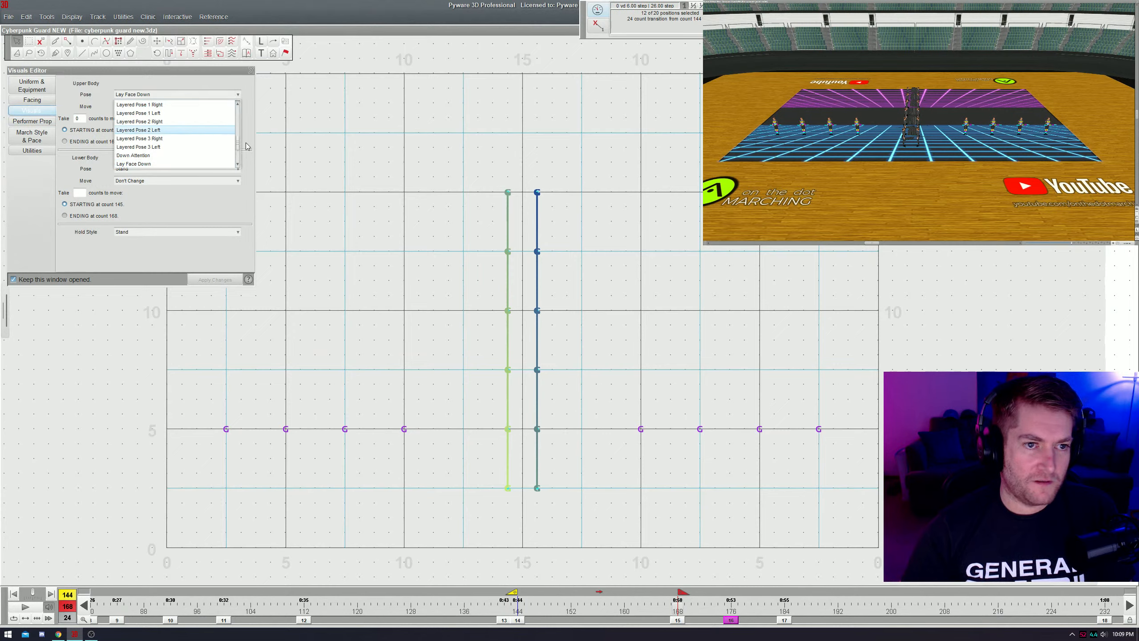
pyautogui.click(202, 113)
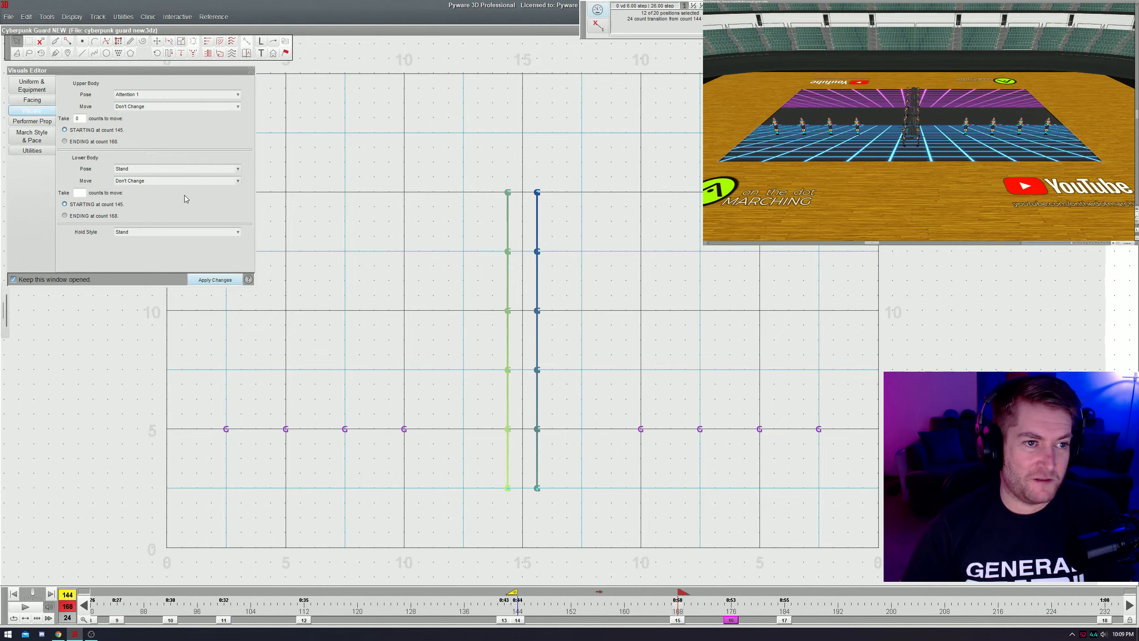
pyautogui.click(207, 280)
pyautogui.press('space')
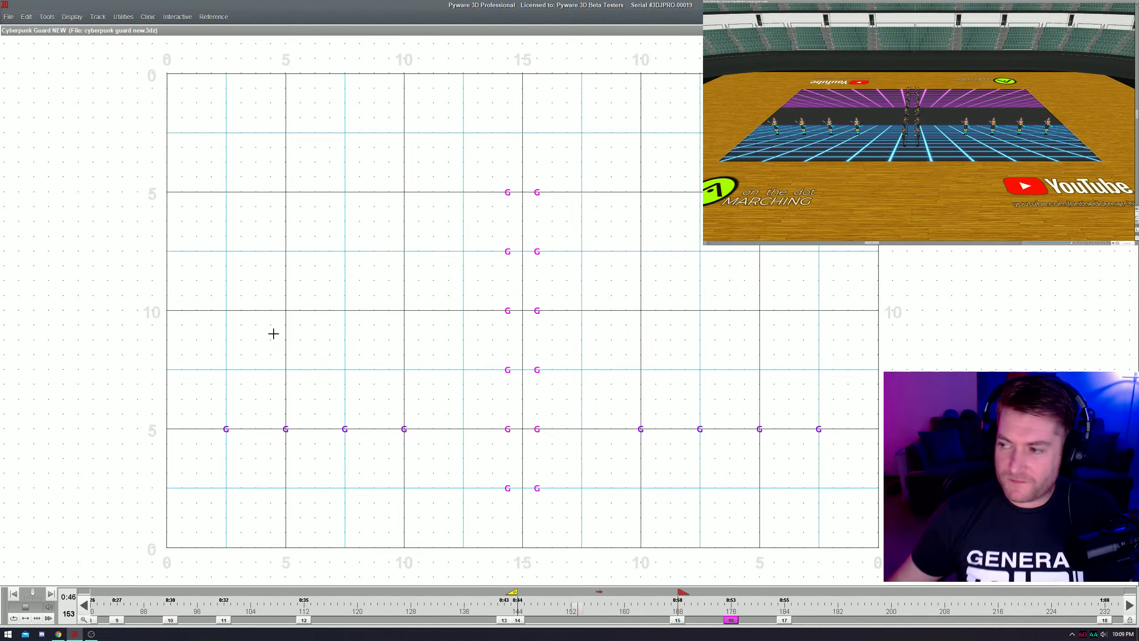
pyautogui.press('space')
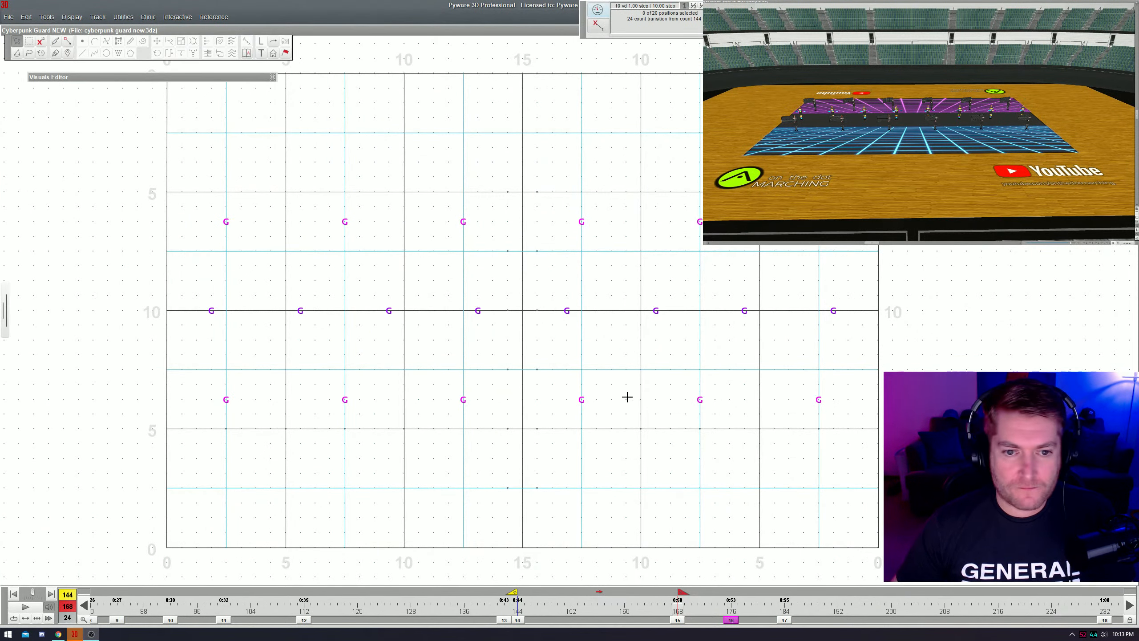
# - Narrow the transition to counts 160–168 and select the twelve performers in the front and back lines
pyautogui.press('space')
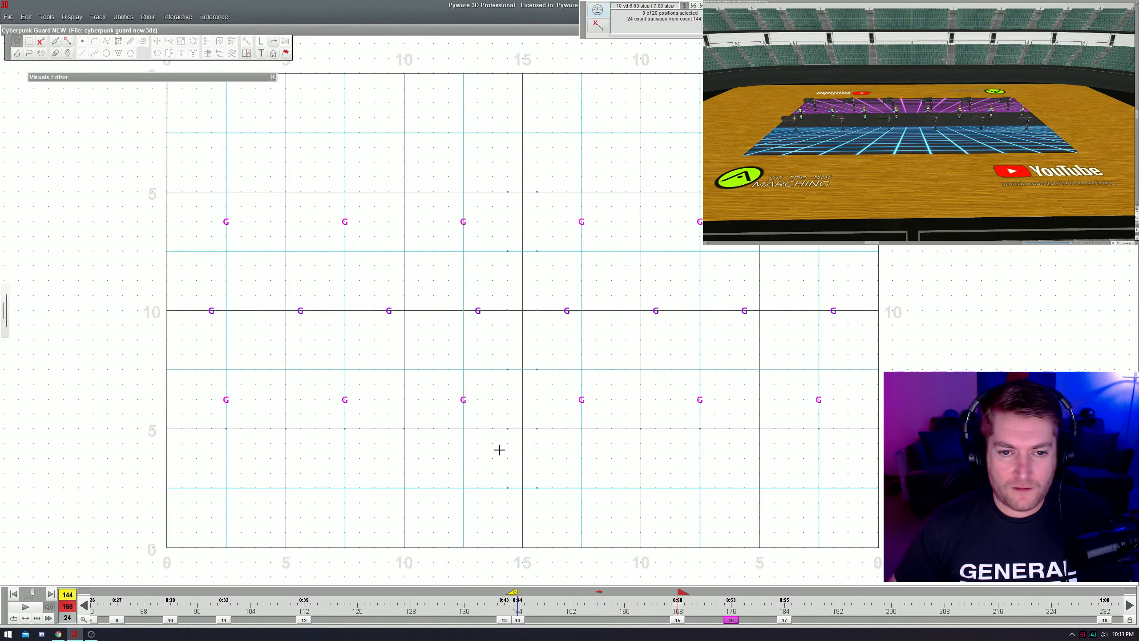
pyautogui.press('space')
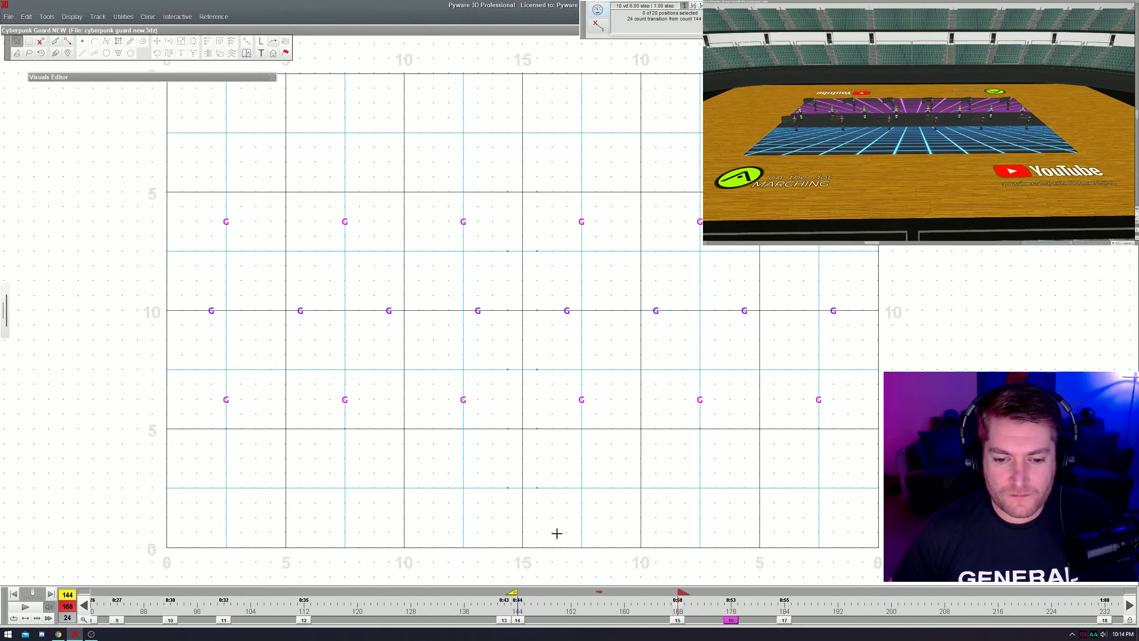
pyautogui.moveTo(512, 592); pyautogui.dragTo(612, 614)
pyautogui.press('space')
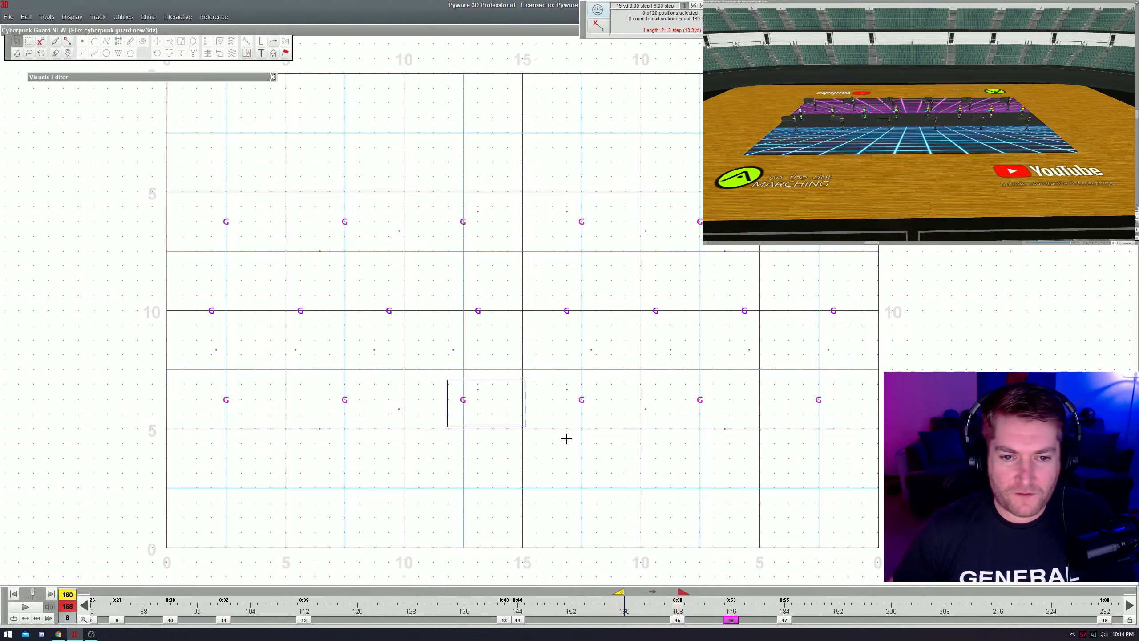
pyautogui.keyDown('shift'); pyautogui.moveTo(525, 427); pyautogui.dragTo(202, 200); pyautogui.keyUp('shift')
pyautogui.keyDown('shift'); pyautogui.moveTo(546, 195); pyautogui.dragTo(843, 422); pyautogui.keyUp('shift')
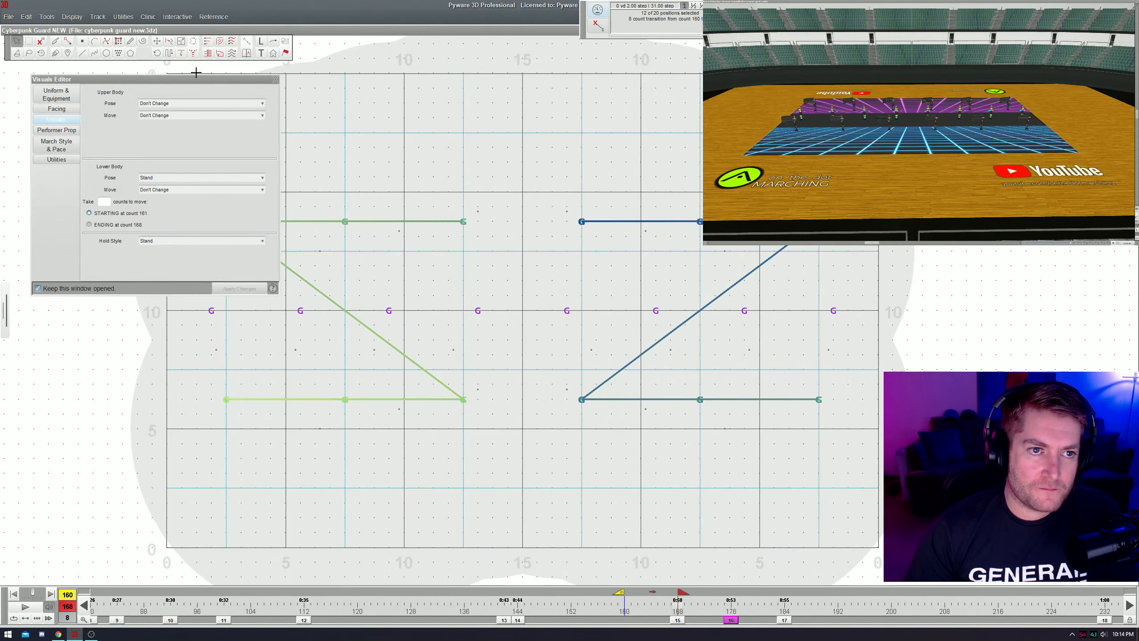
# - Try the Figure 8 upper-body move on the front and back lines over 8 counts starting at count 161, and play it
pyautogui.click(163, 115)
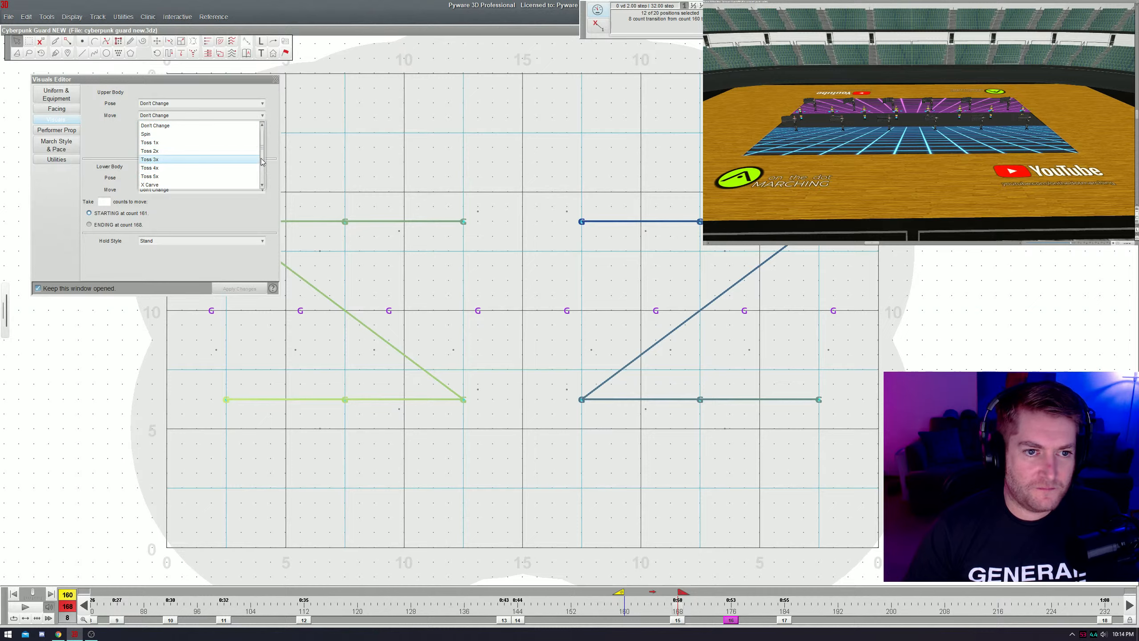
pyautogui.scroll(-3, 263, 162)
pyautogui.click(233, 172)
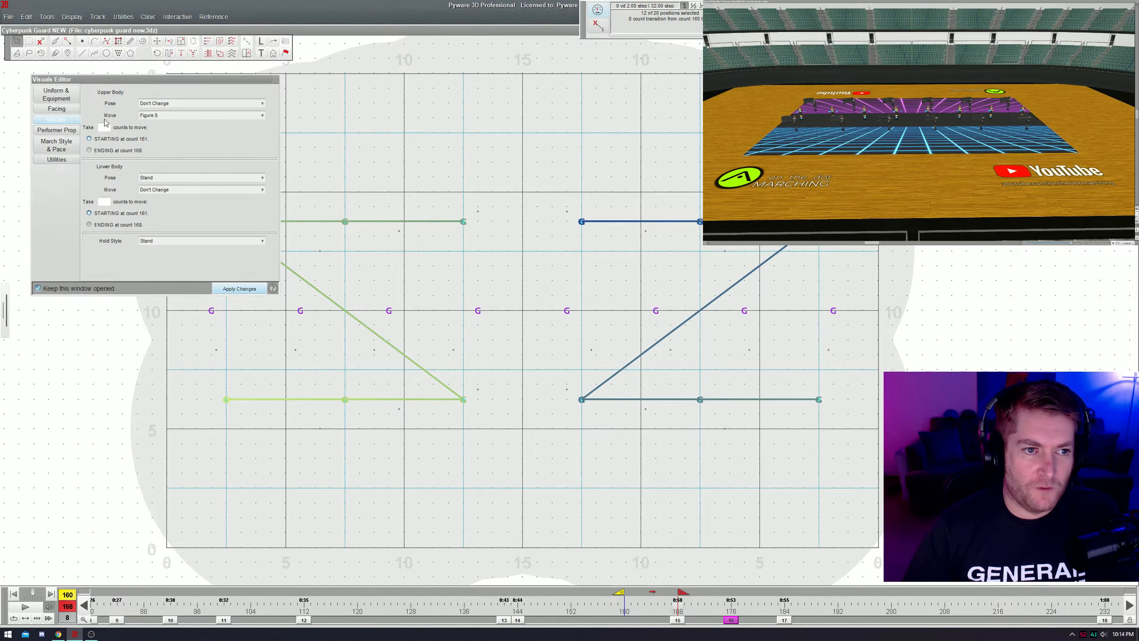
pyautogui.press('Return')
pyautogui.press('space')
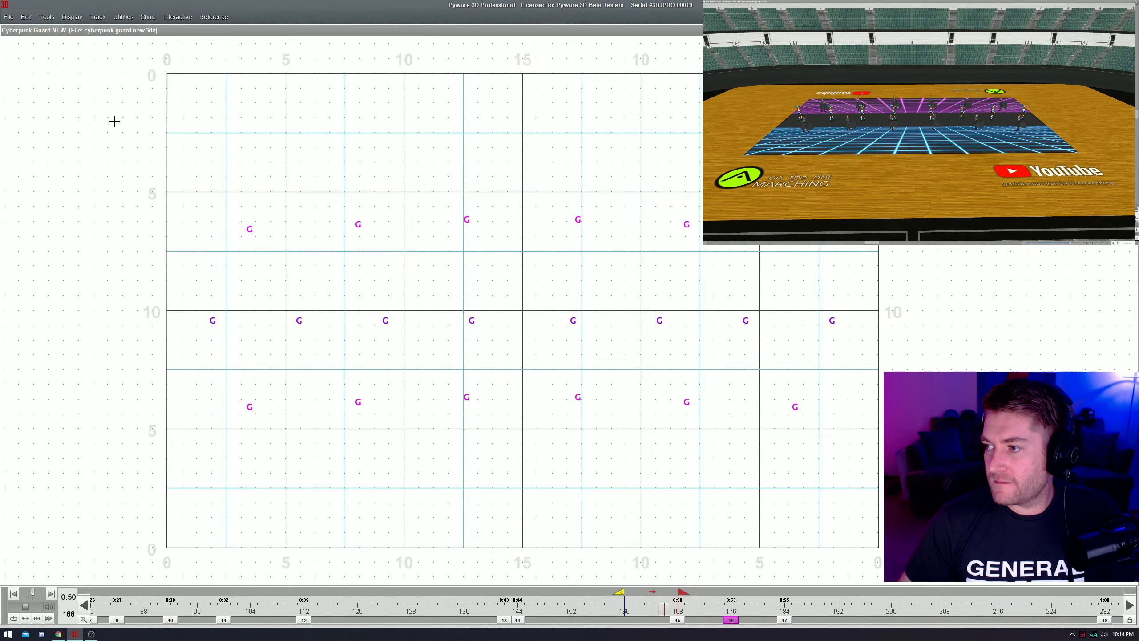
pyautogui.press('space')
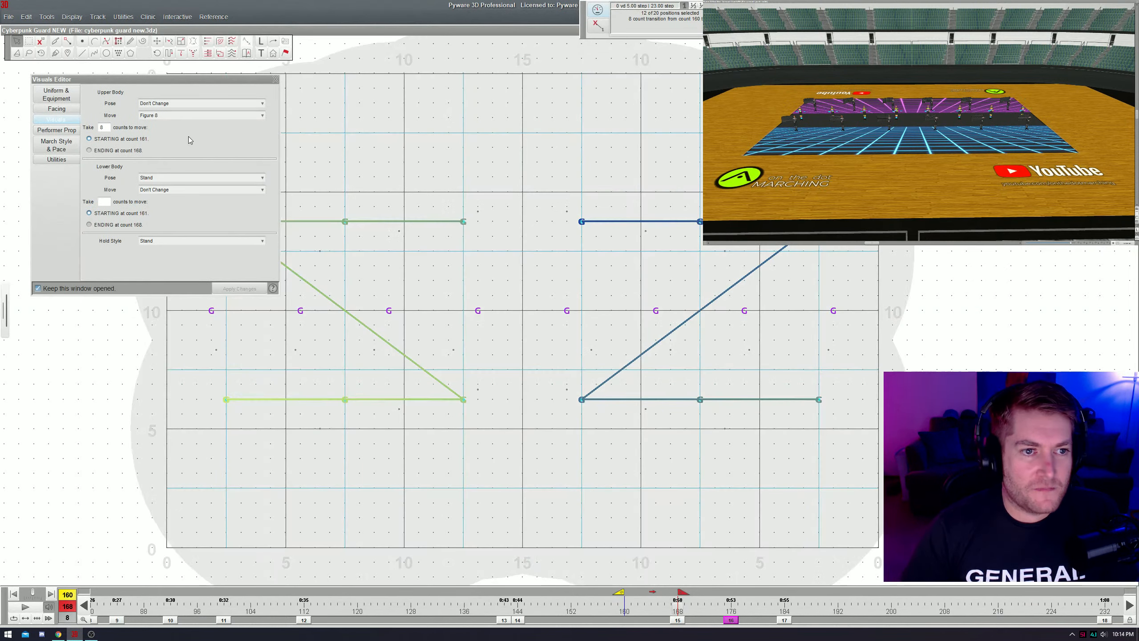
# - Set the front and back lines' upper-body move to X Carve over 8 counts starting at count 161, and play it back
pyautogui.click(188, 115)
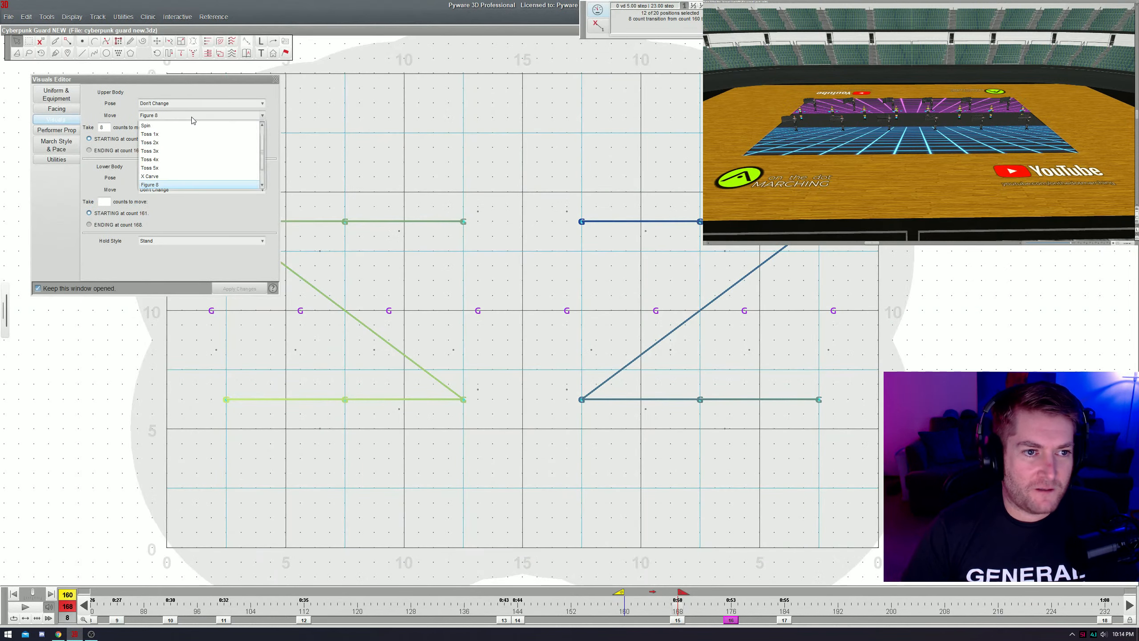
pyautogui.click(224, 178)
pyautogui.click(239, 288)
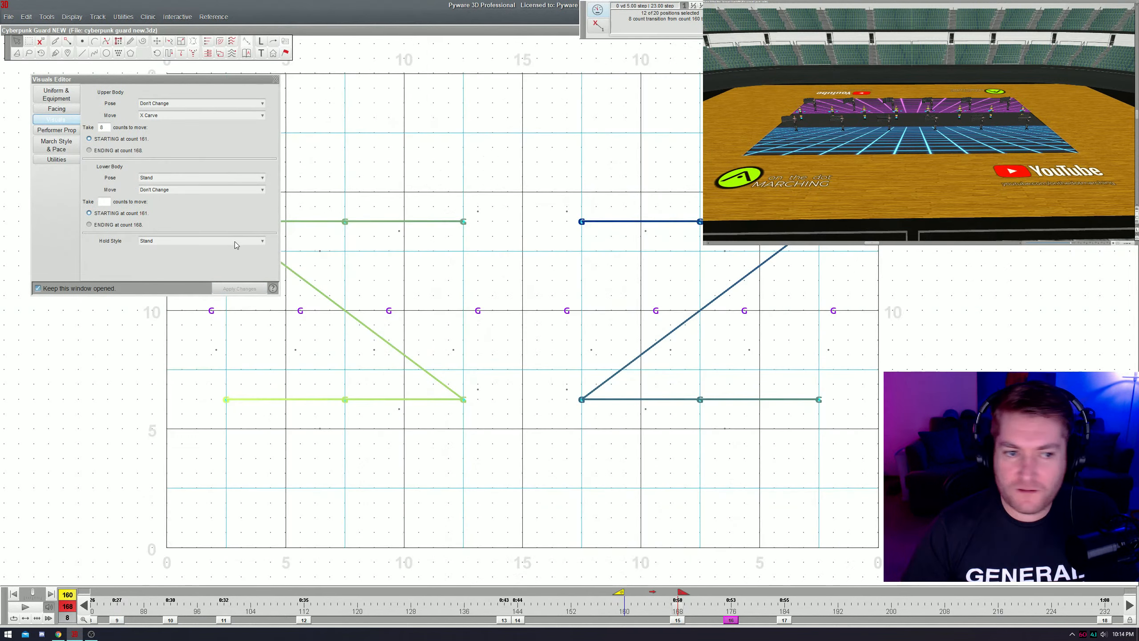
pyautogui.press('space')
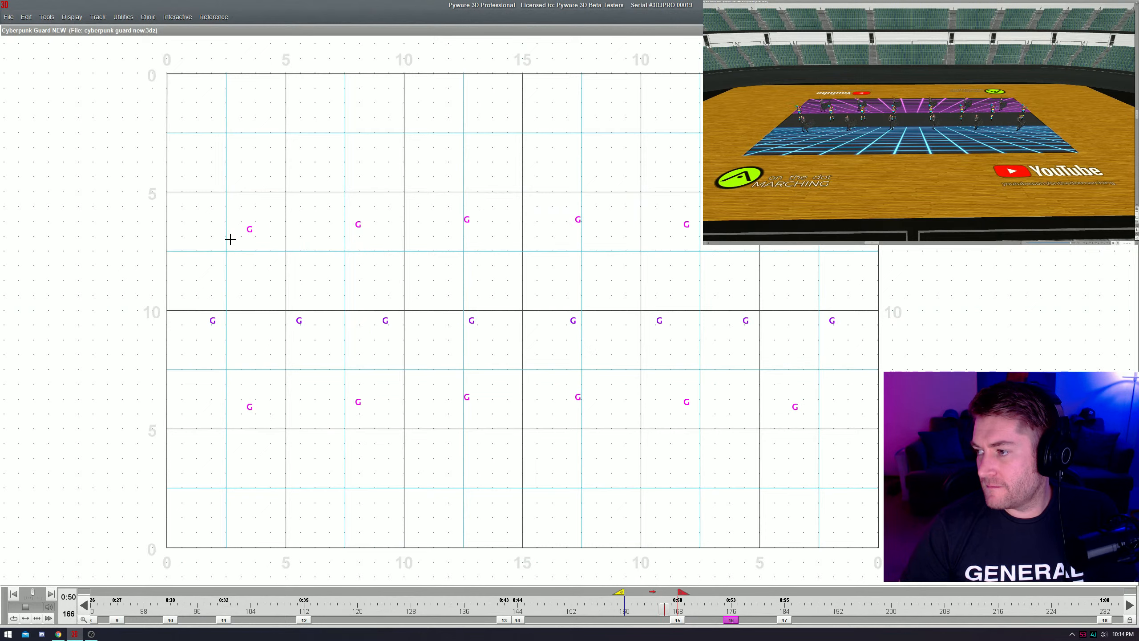
pyautogui.press('space')
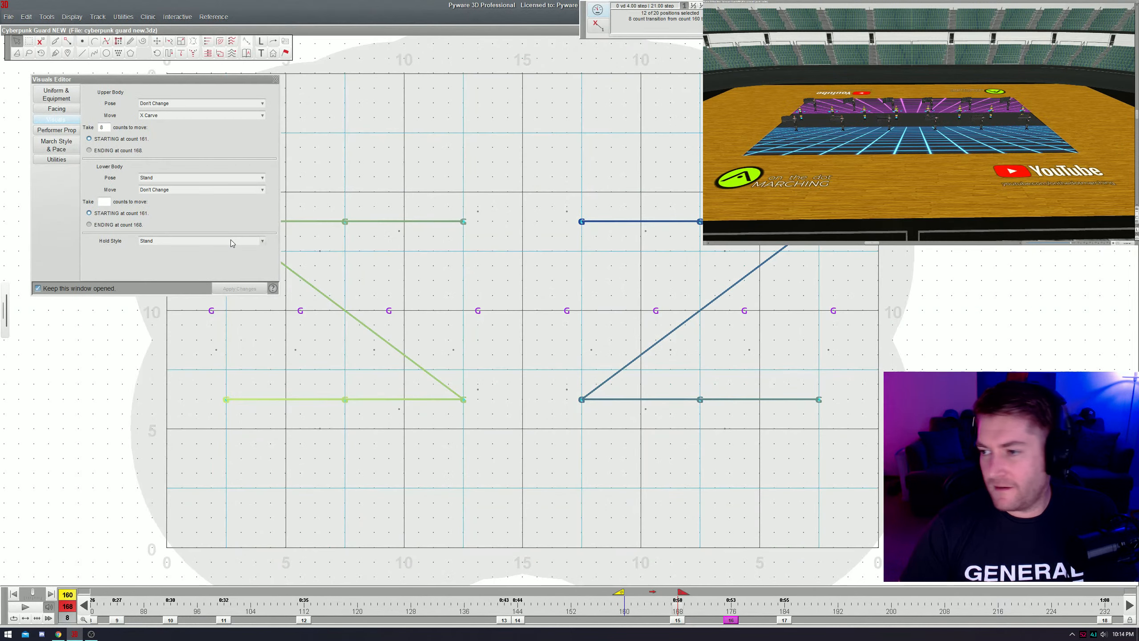
pyautogui.press('space')
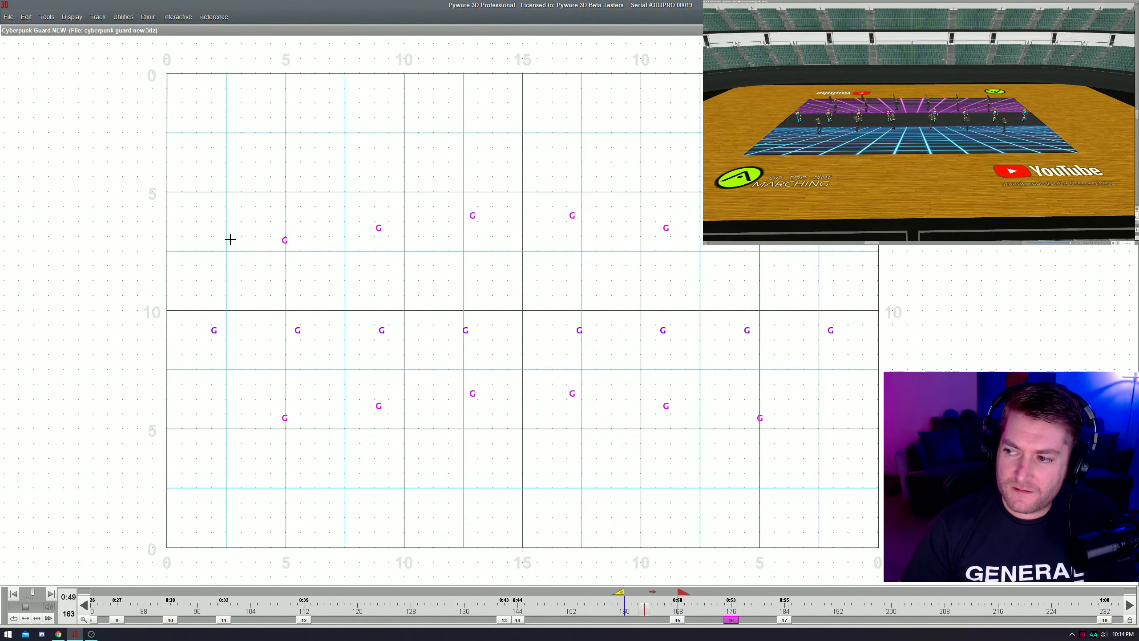
pyautogui.press('space')
pyautogui.press('space')
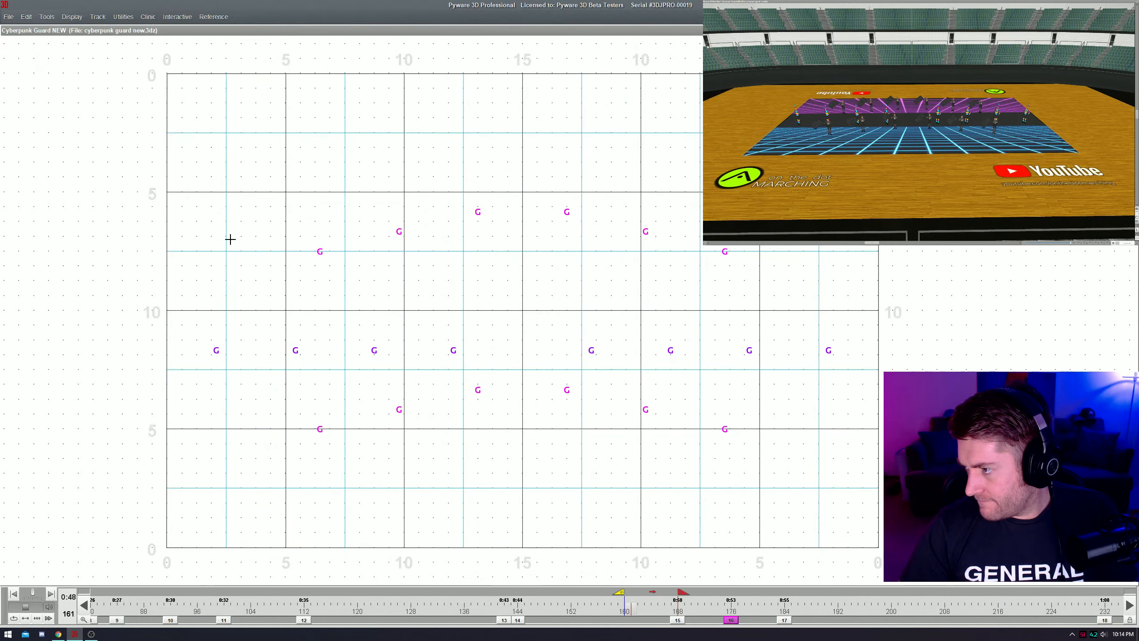
# - Play back the opening into lines over counts 160–168, 156–160 and 156–164, and review the flag moves
pyautogui.press('space')
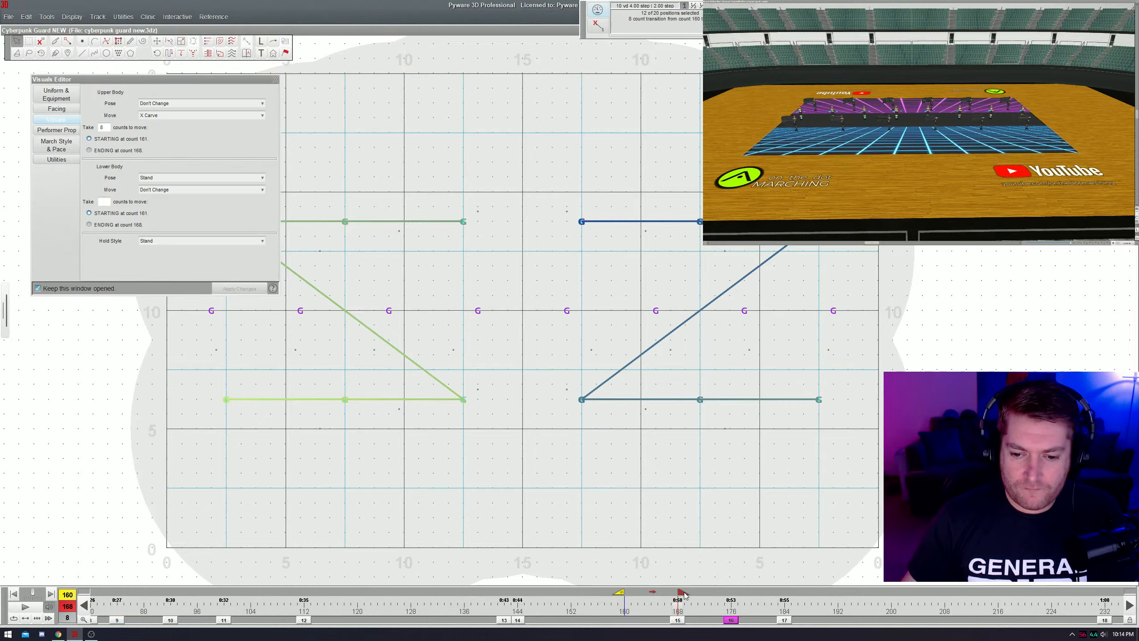
pyautogui.moveTo(685, 595); pyautogui.dragTo(631, 598)
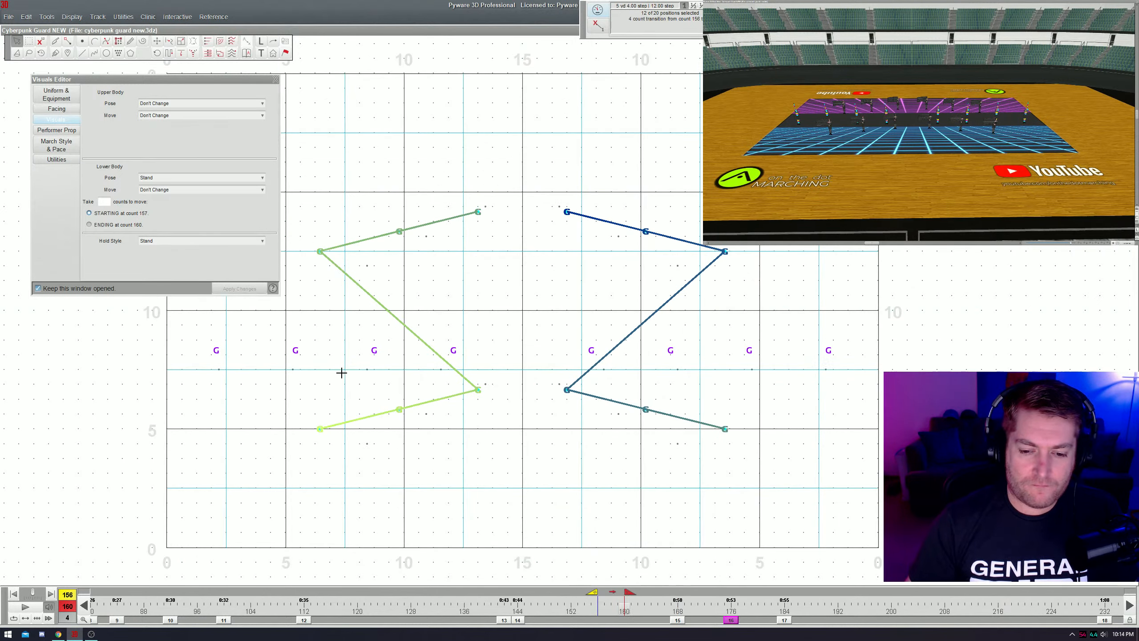
pyautogui.press('space')
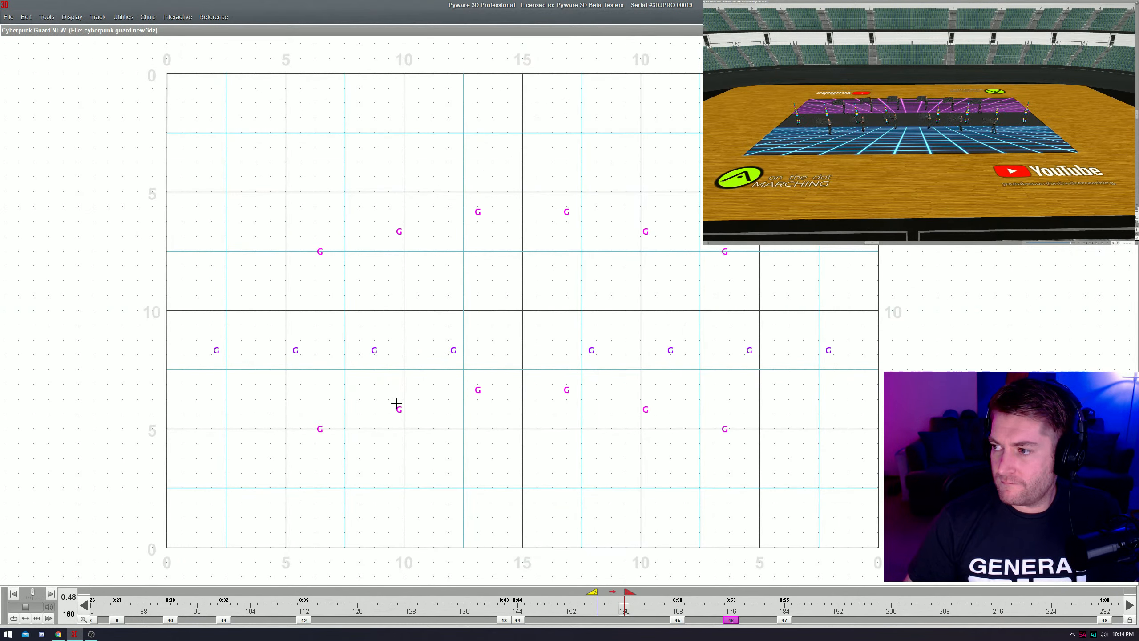
pyautogui.press('space')
pyautogui.moveTo(631, 591); pyautogui.dragTo(650, 592)
pyautogui.press('space')
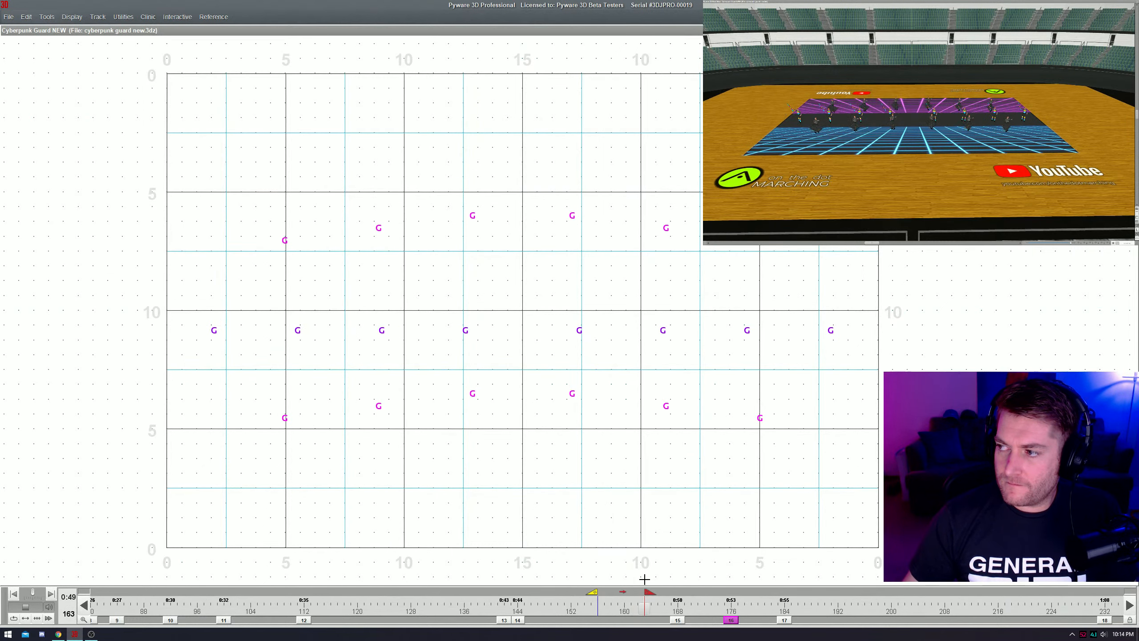
pyautogui.press('space')
pyautogui.press('space')
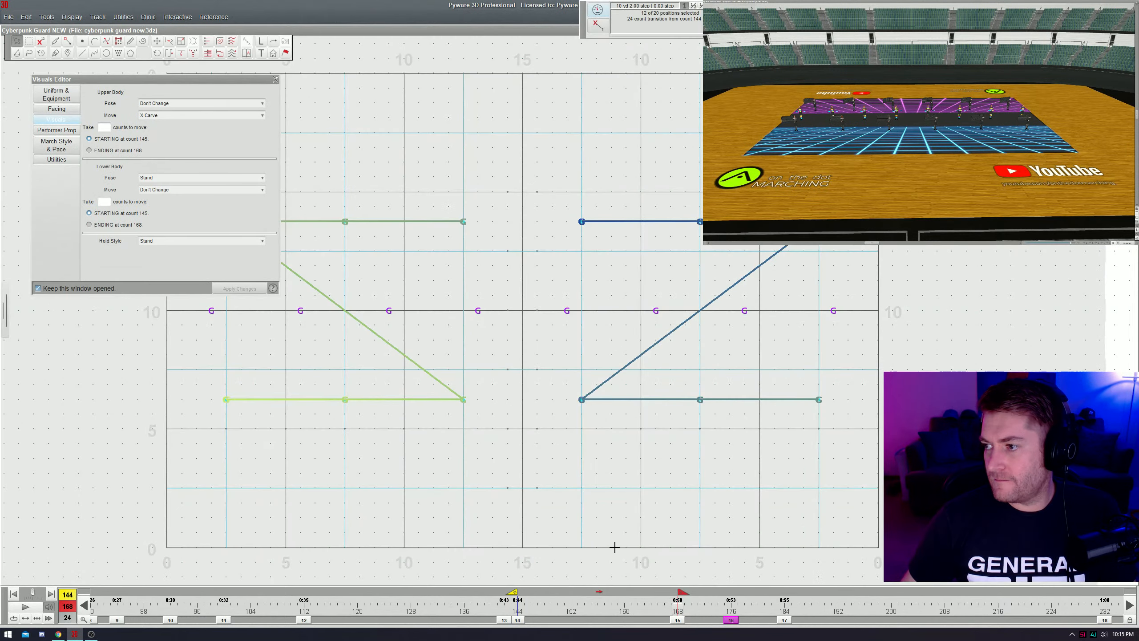
# - Play back counts 168–184 and 160–184 to review how the front and back lines continue after the X Carve
pyautogui.click(733, 623)
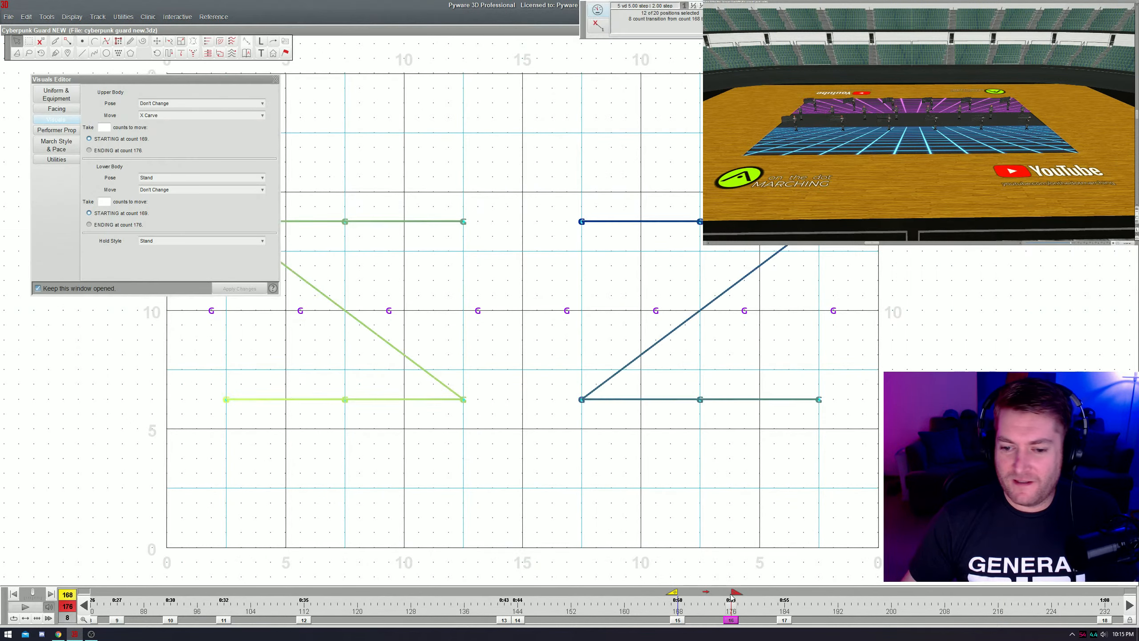
pyautogui.moveTo(735, 592); pyautogui.dragTo(785, 592)
pyautogui.press('space')
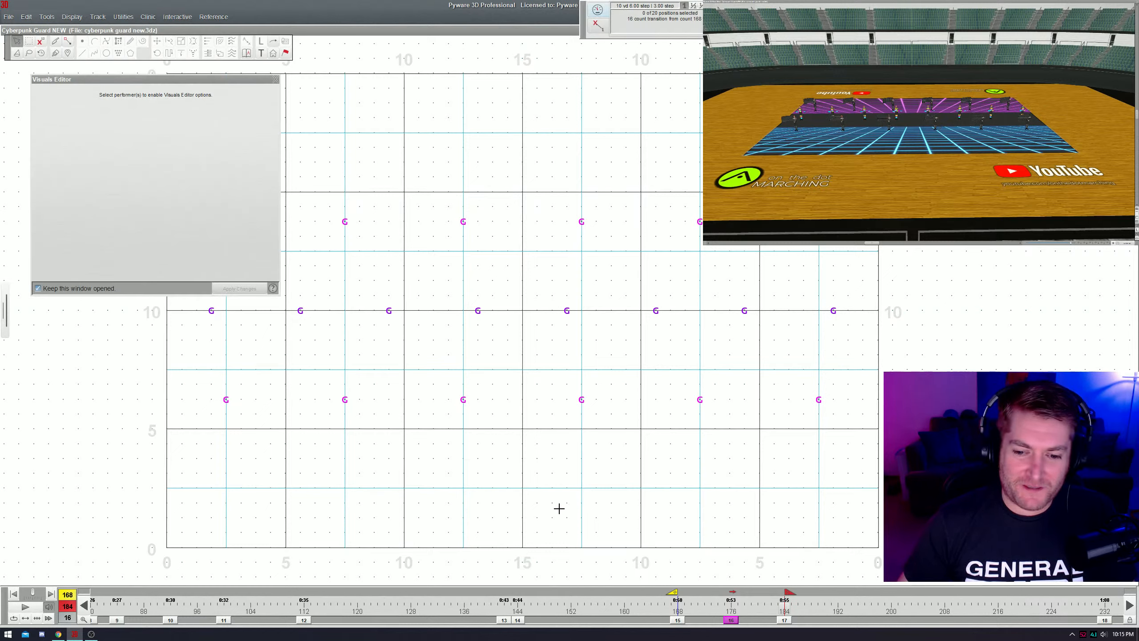
pyautogui.moveTo(673, 593); pyautogui.dragTo(623, 593)
pyautogui.press('space')
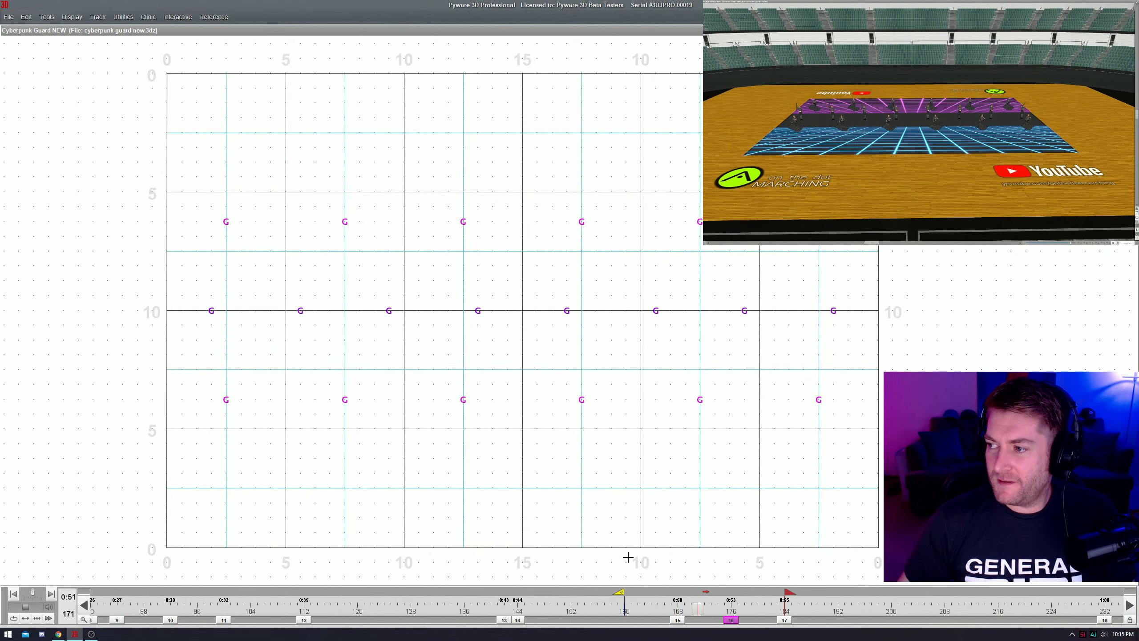
# - For counts 168–176, set the front and back lines' upper-body pose to Attention 1 starting at count 169, and play it
pyautogui.click(732, 621)
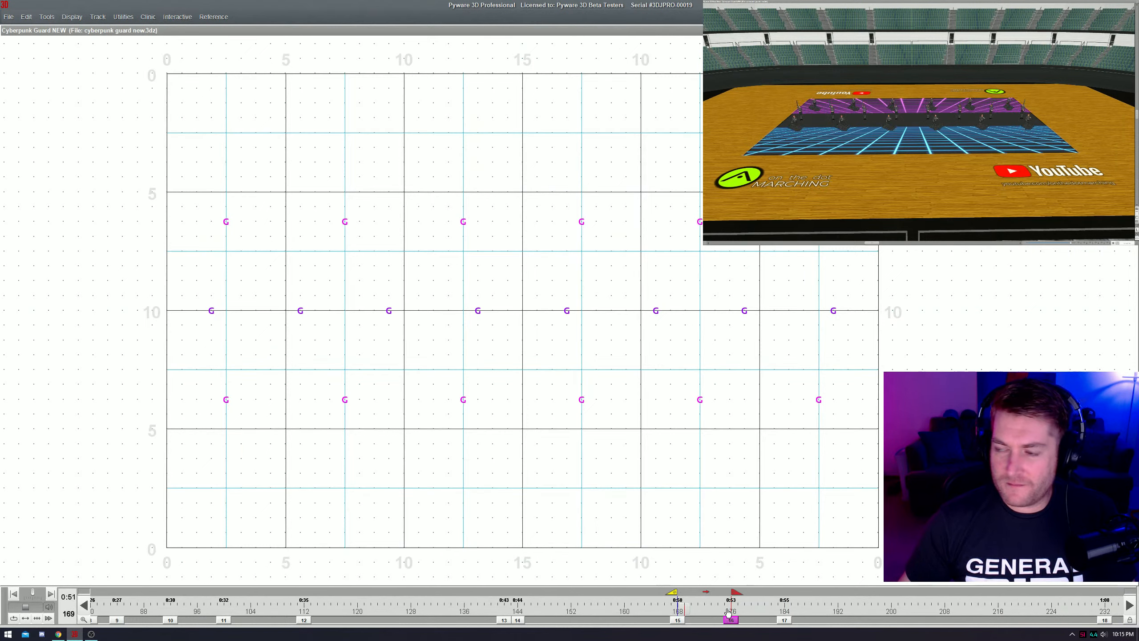
pyautogui.press('space')
pyautogui.moveTo(455, 377); pyautogui.dragTo(517, 422)
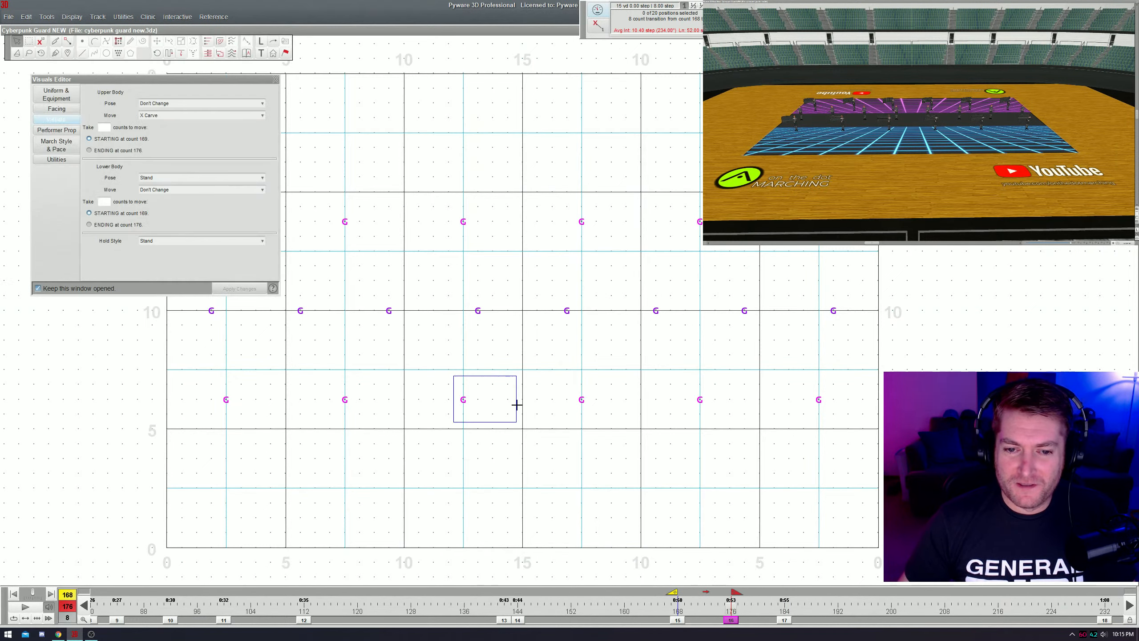
pyautogui.keyDown('shift'); pyautogui.moveTo(539, 181); pyautogui.dragTo(607, 254); pyautogui.keyUp('shift')
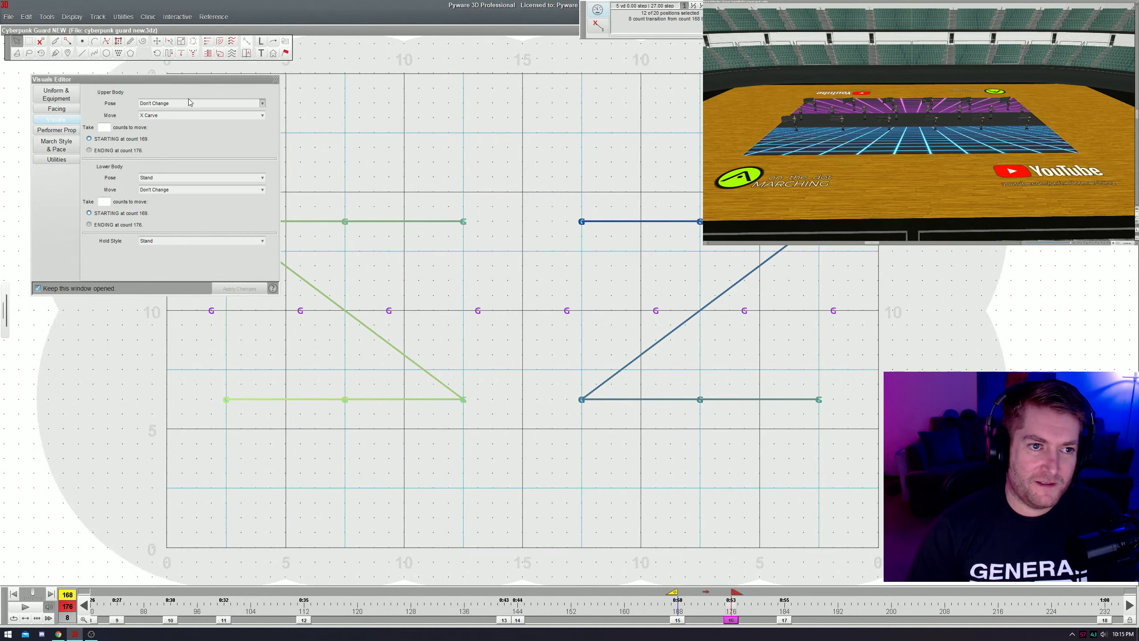
pyautogui.click(191, 104)
pyautogui.click(180, 122)
pyautogui.click(106, 127)
pyautogui.press('space')
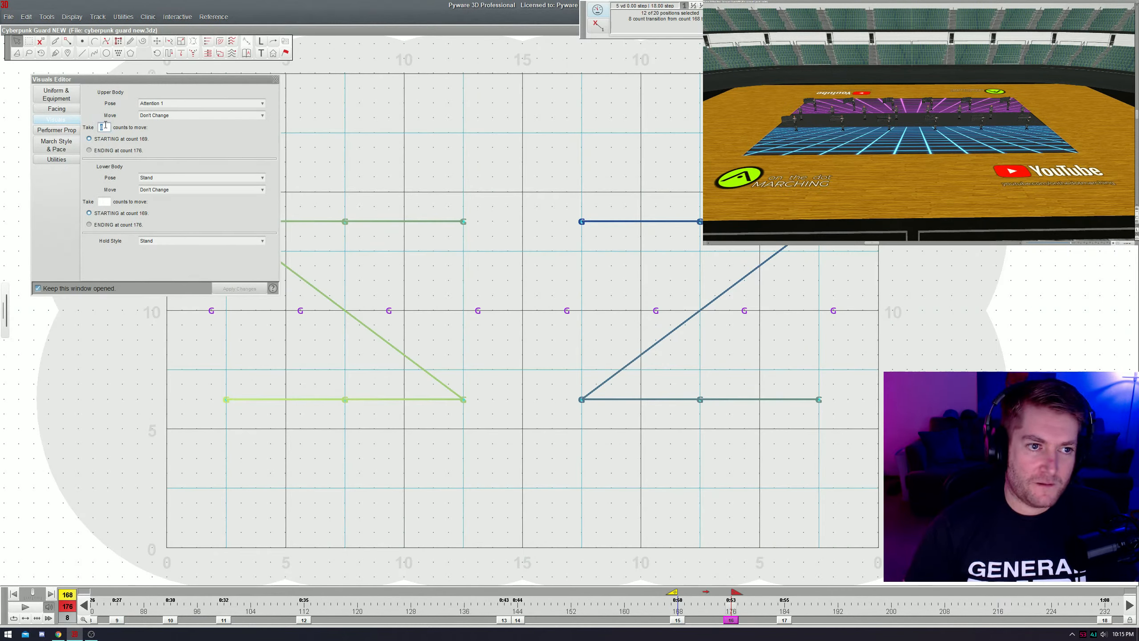
# - Replay counts 168–176 and 174–176 to check the front and back lines' pose
pyautogui.press('space')
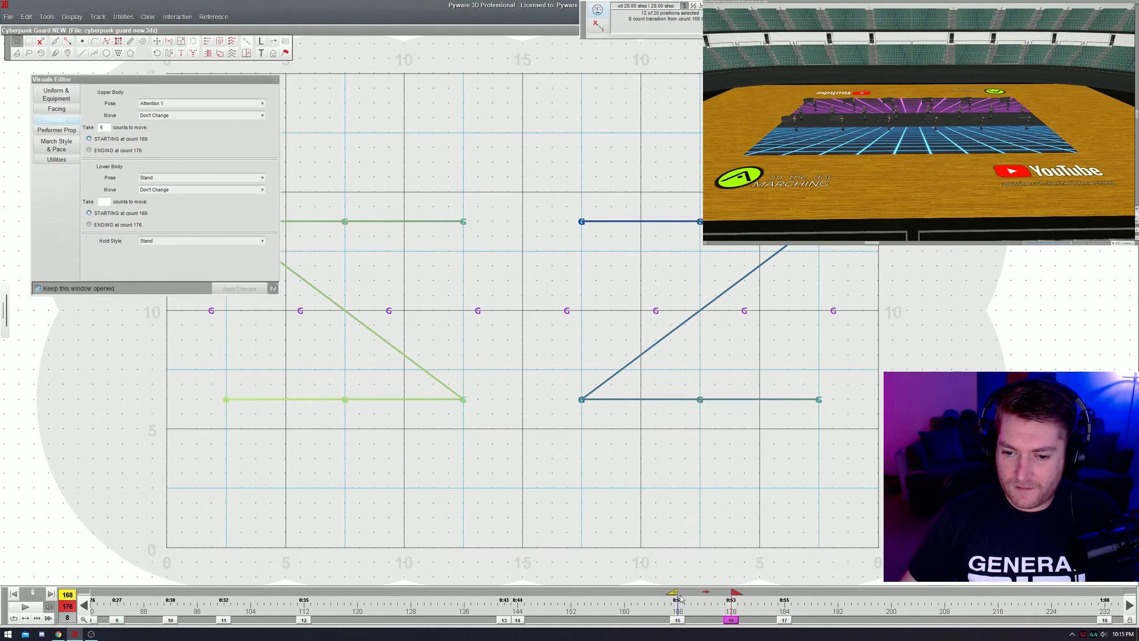
pyautogui.moveTo(680, 599); pyautogui.dragTo(717, 611)
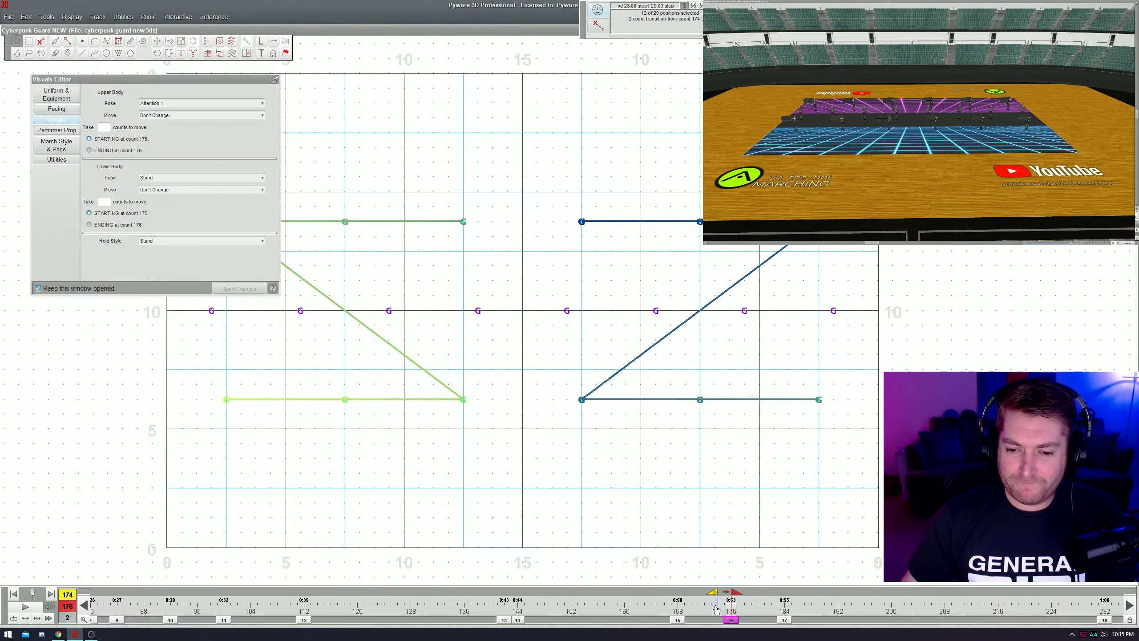
pyautogui.press('space')
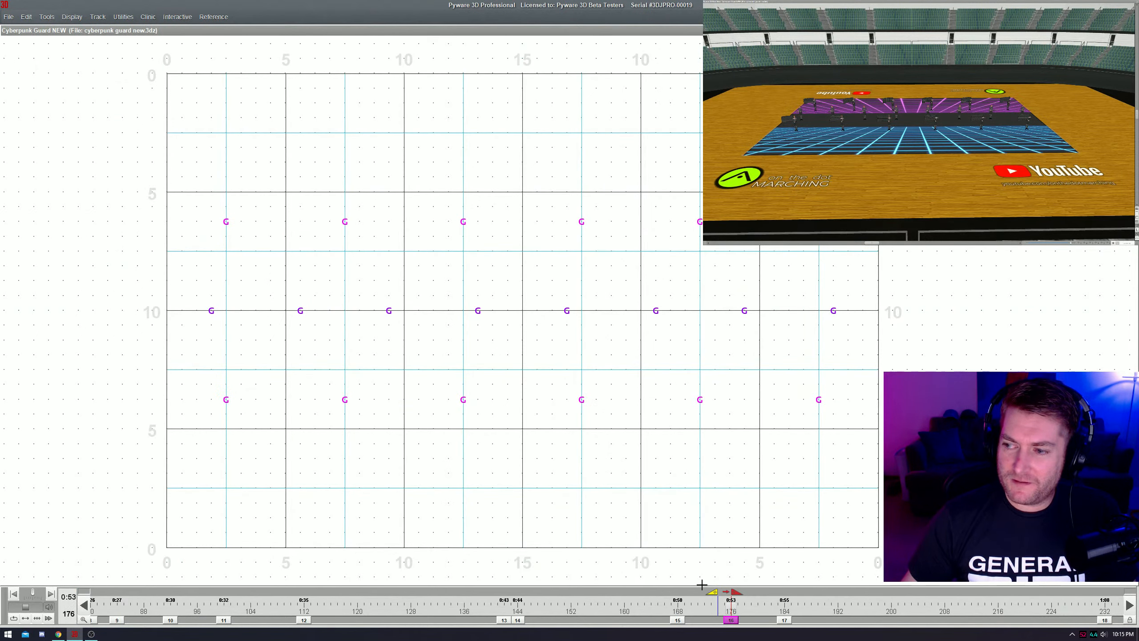
pyautogui.press('space')
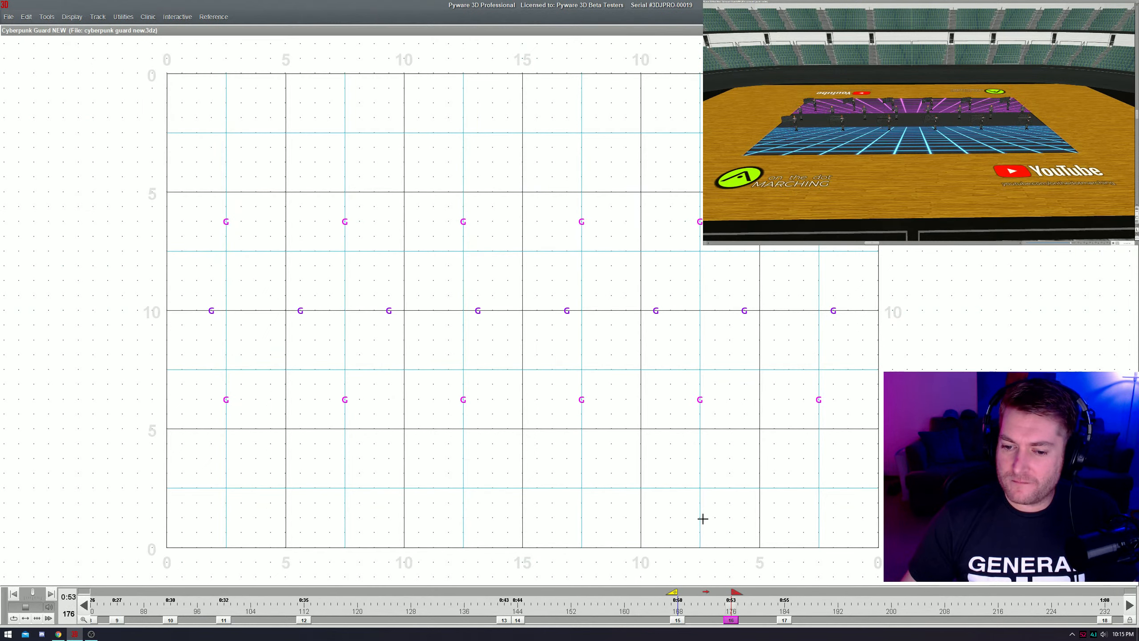
# - For the transition from count 176 to 184, give the front and back lines Flag 1 as guard equipment
pyautogui.click(785, 621)
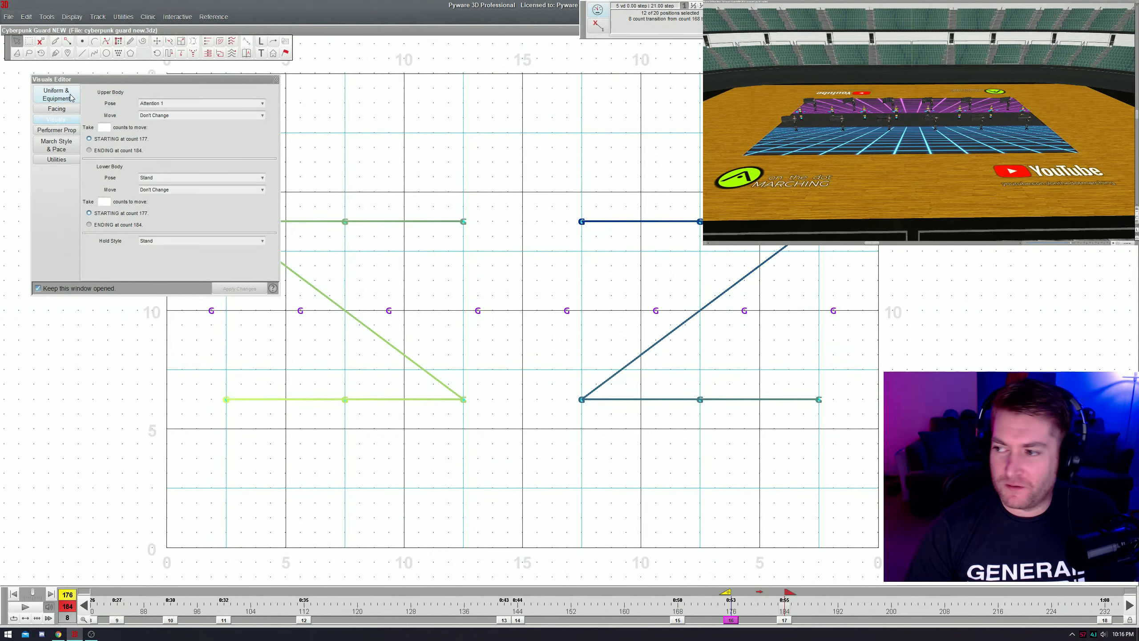
pyautogui.click(73, 92)
pyautogui.click(171, 147)
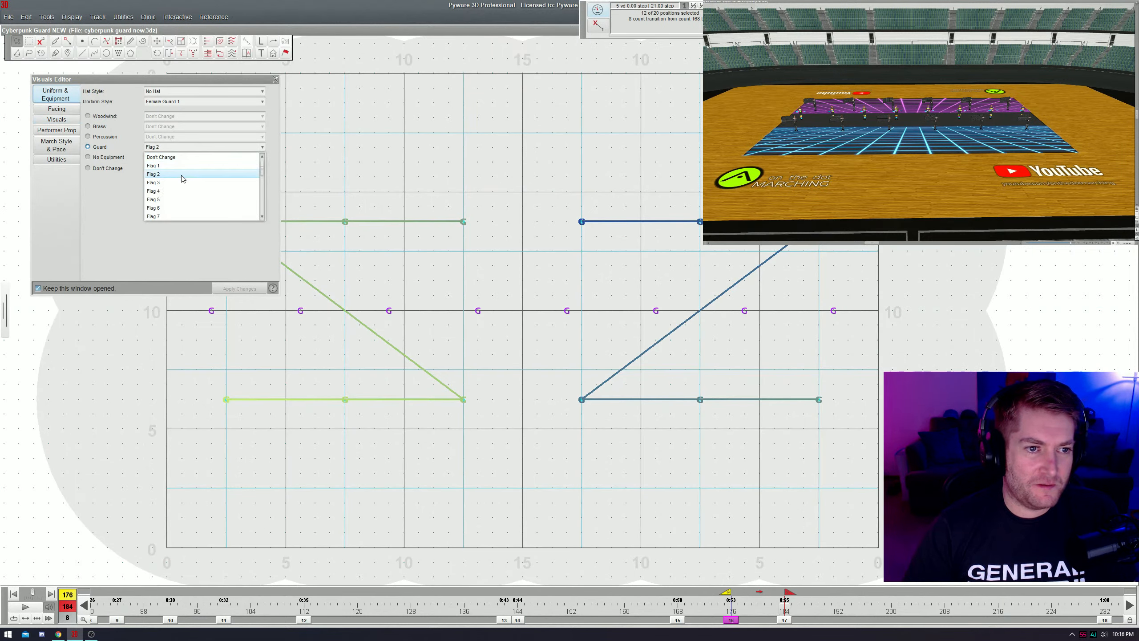
pyautogui.click(180, 165)
pyautogui.click(229, 288)
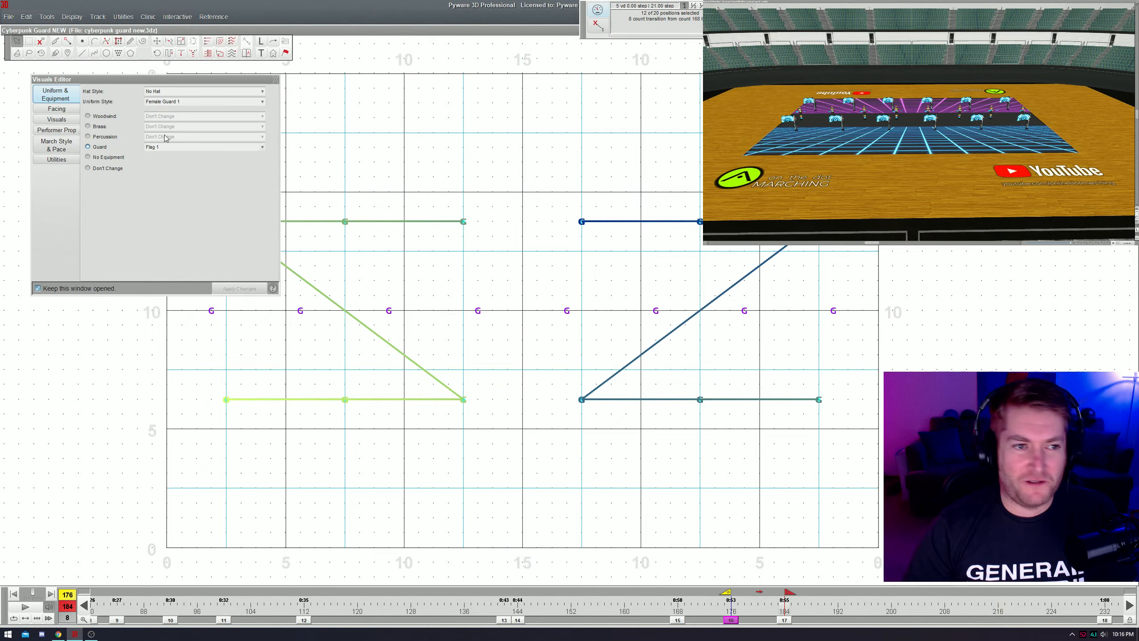
# - Change the front and back lines' uniform style to Female Guard 2 for counts 176–184
pyautogui.click(164, 103)
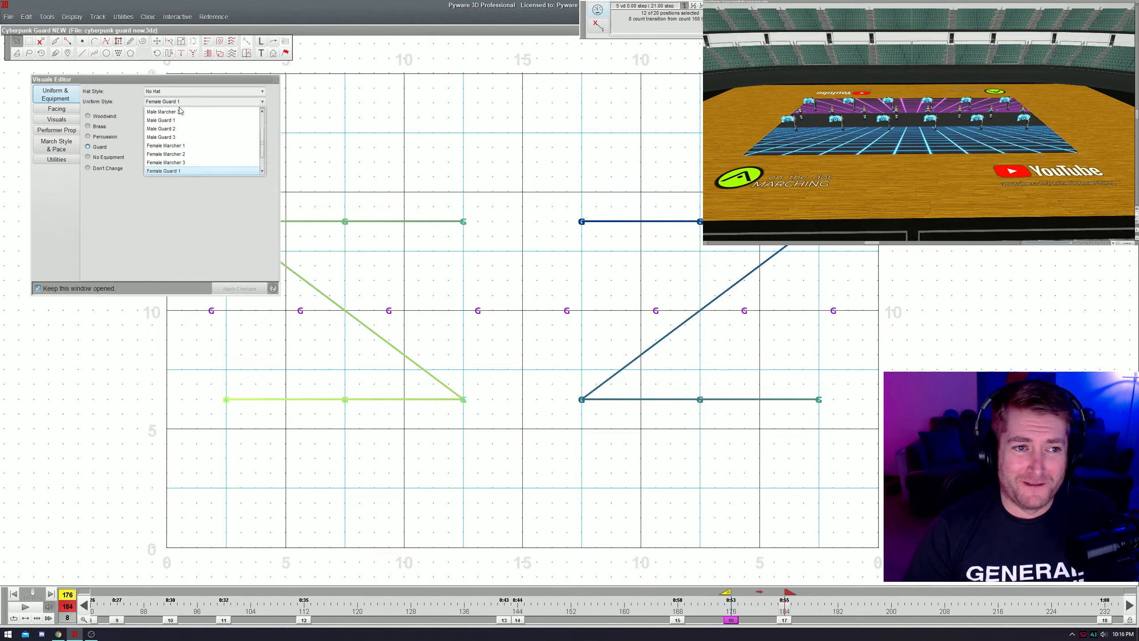
pyautogui.click(263, 173)
pyautogui.click(228, 162)
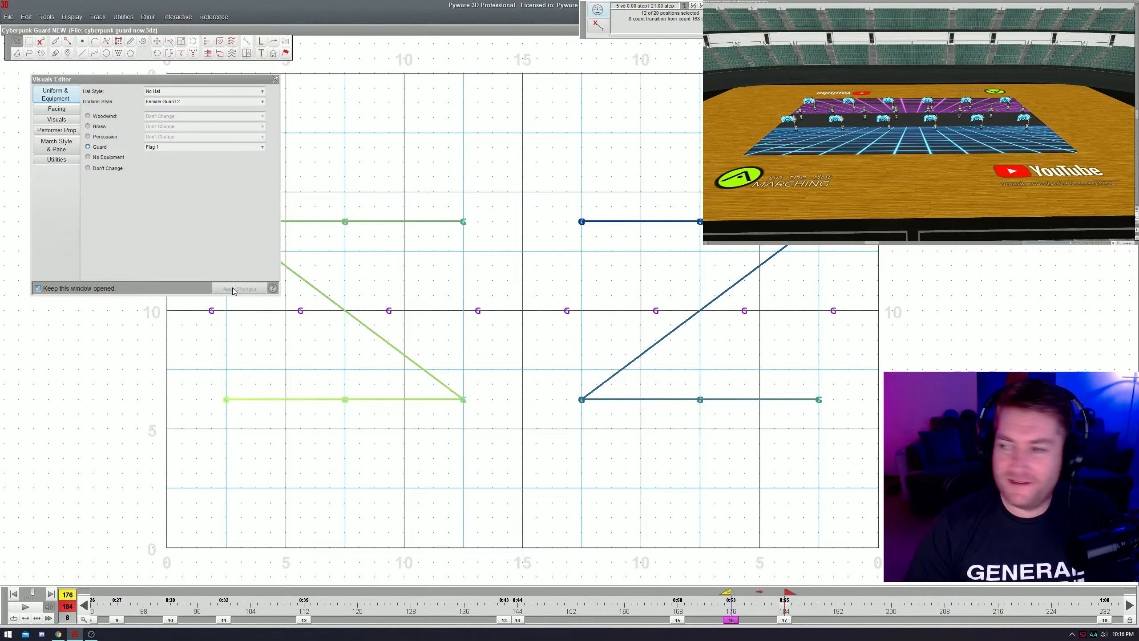
pyautogui.press('space')
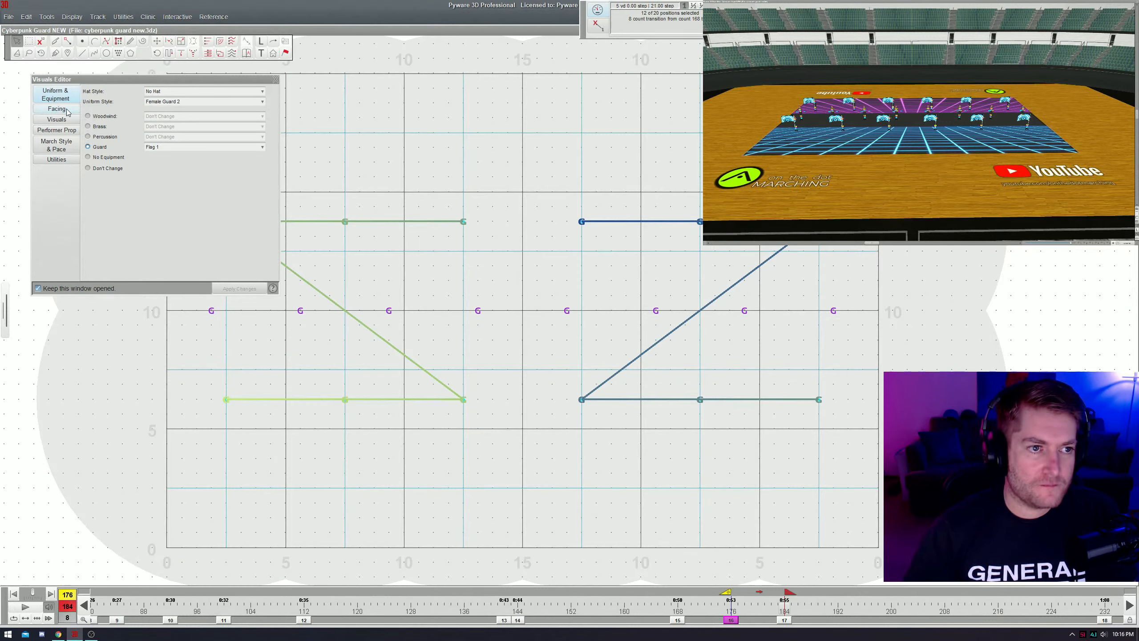
# - Set the front and back lines' upper-body move to Toss 3s over 8 counts starting at count 177, and play it back
pyautogui.click(69, 120)
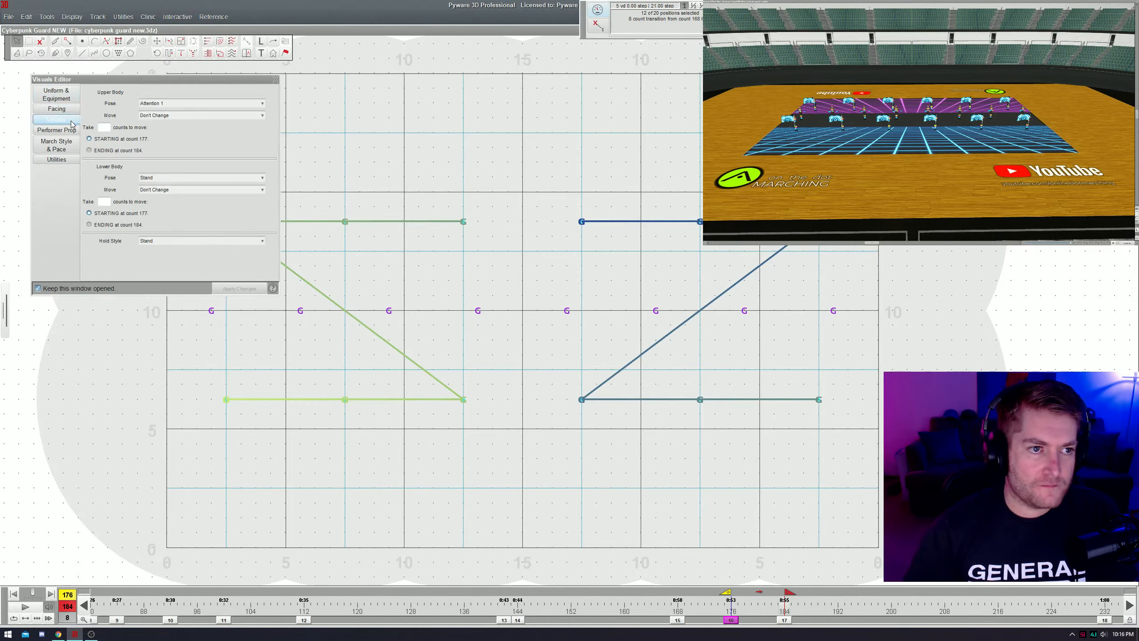
pyautogui.click(178, 116)
pyautogui.click(182, 155)
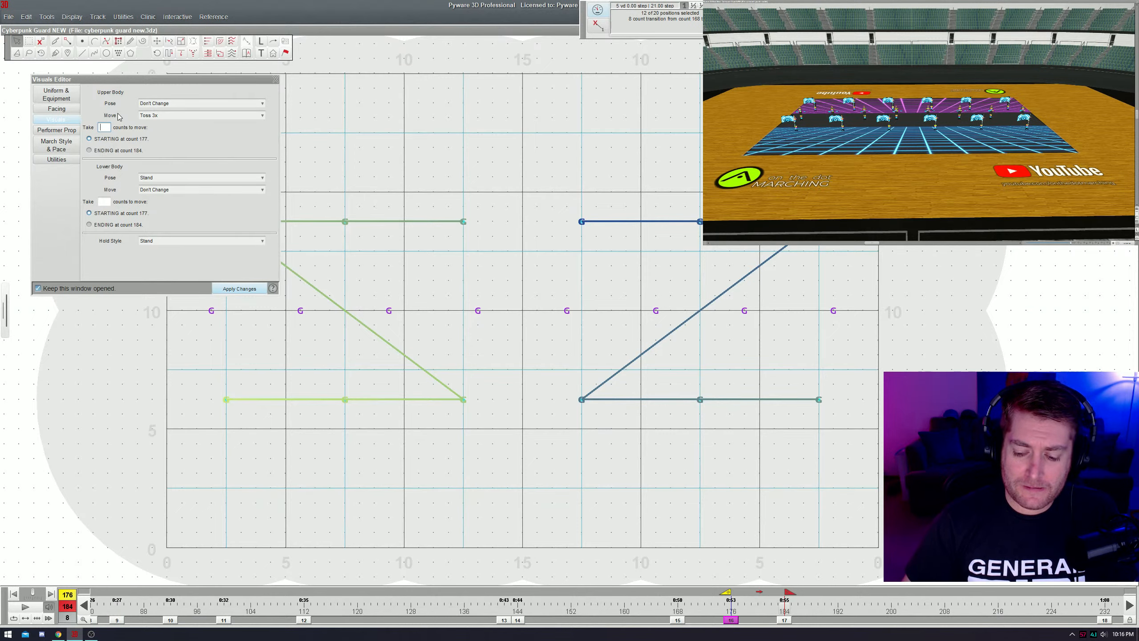
pyautogui.press('Return')
pyautogui.press('space')
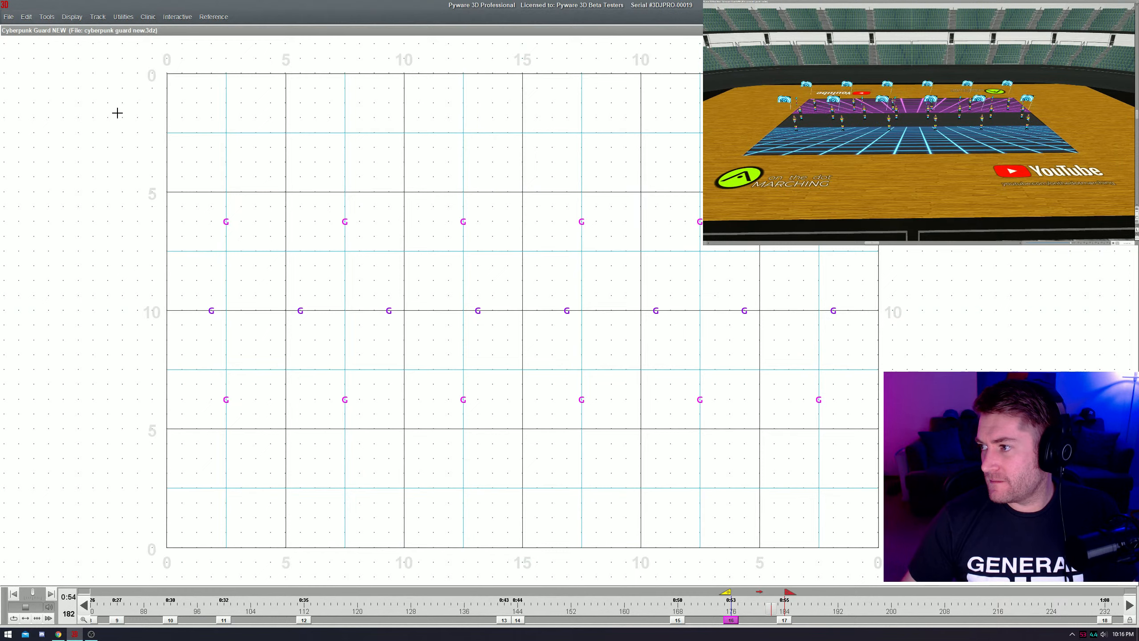
pyautogui.press('space')
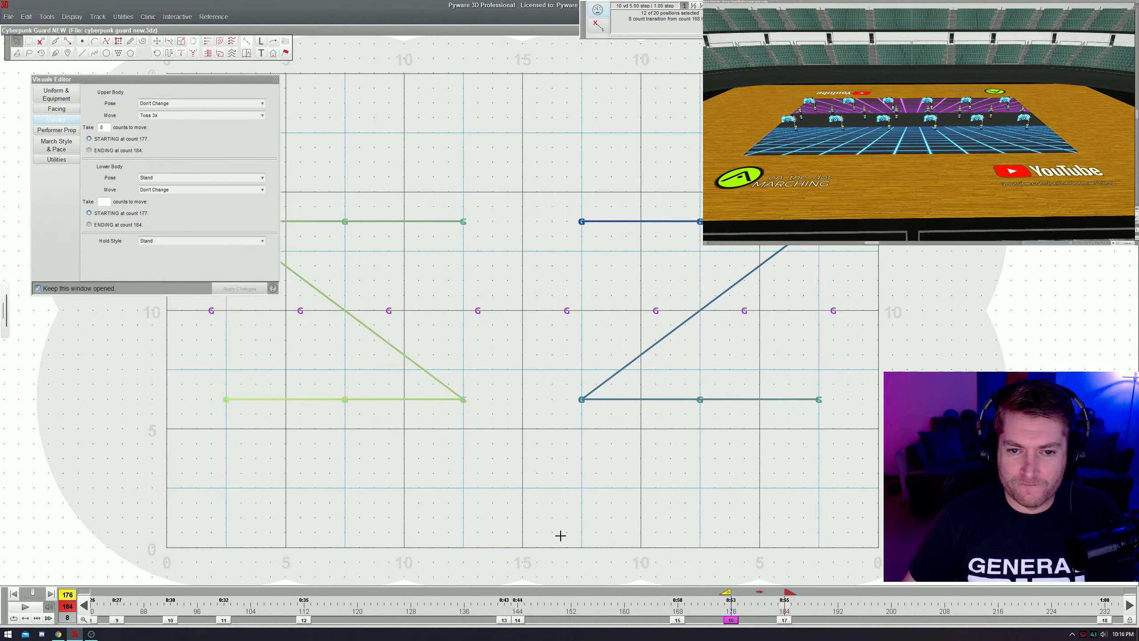
pyautogui.press('space')
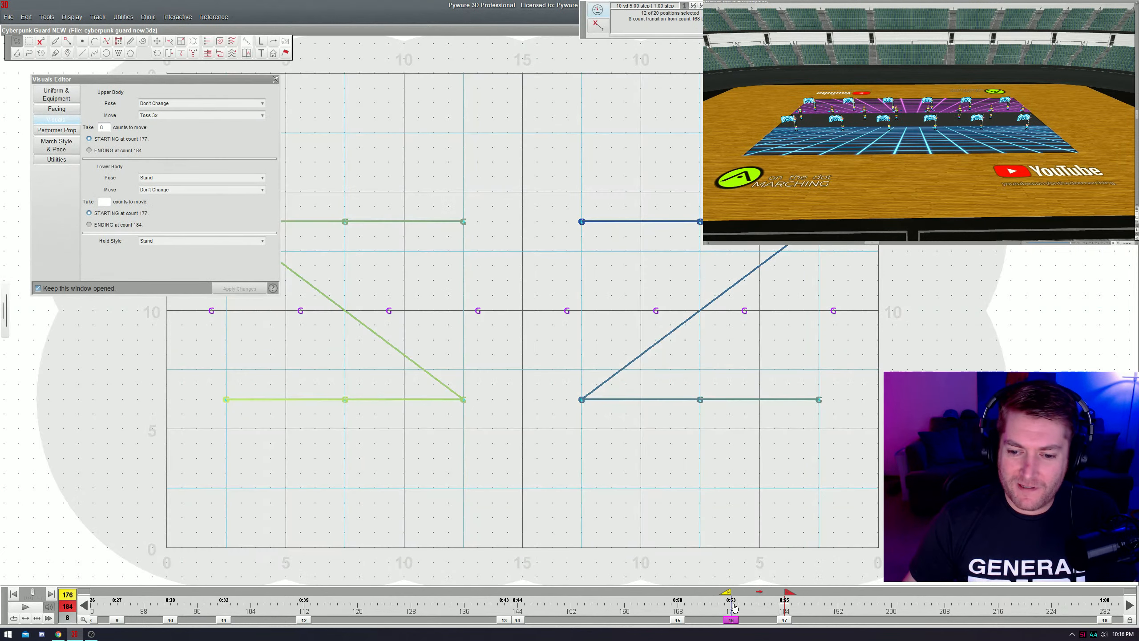
# - Move the transition start to count 174 and reselect the twelve performers in the front and back lines
pyautogui.moveTo(713, 593); pyautogui.dragTo(705, 594)
pyautogui.click(538, 466)
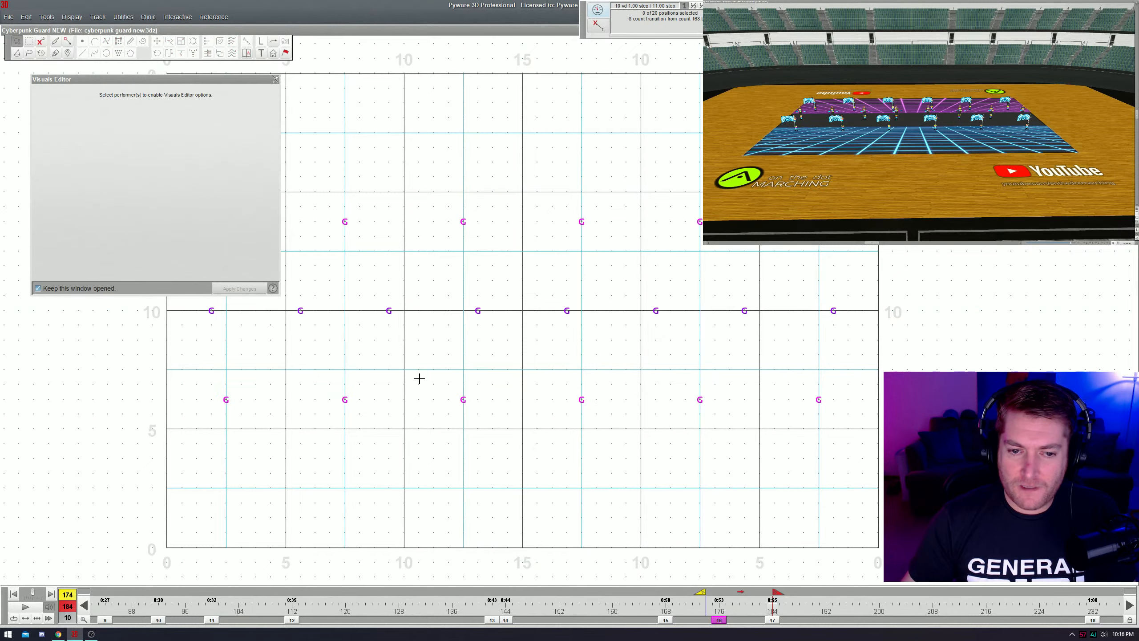
pyautogui.click(463, 399)
# - Try the Female Guard 1 uniform on the front and back lines, and change it back to Female Guard 2
pyautogui.click(56, 95)
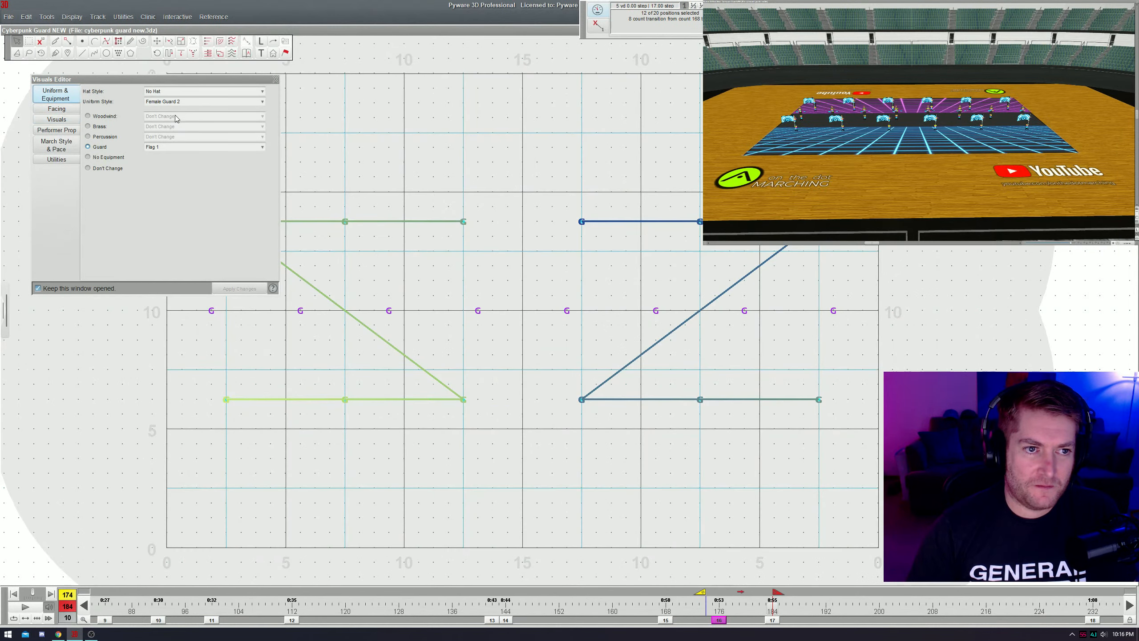
pyautogui.click(180, 102)
pyautogui.click(170, 163)
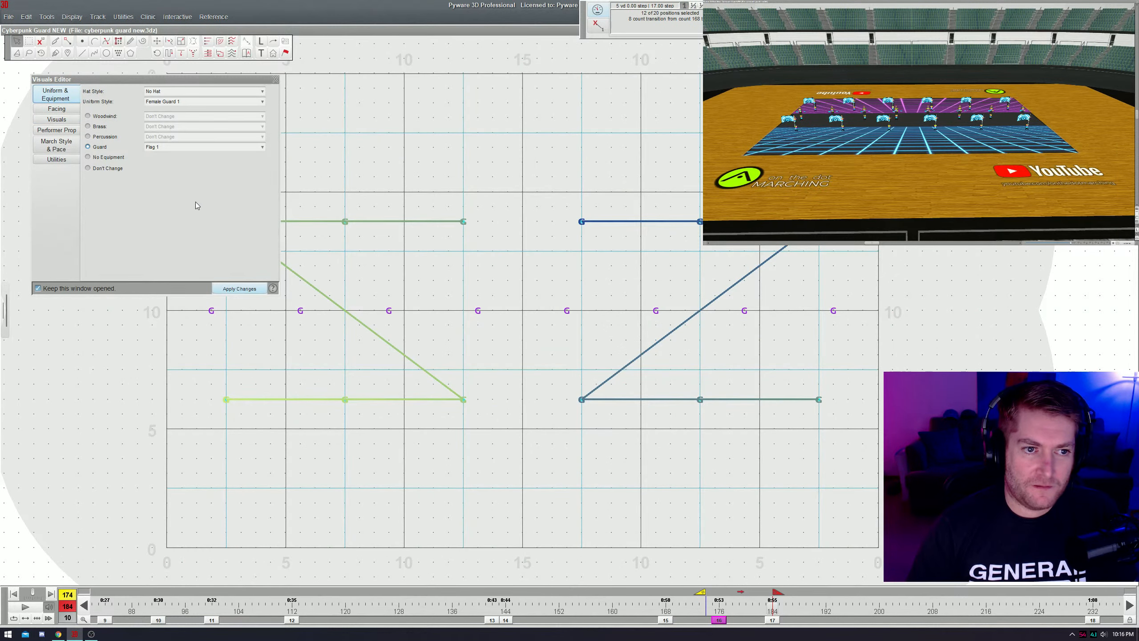
pyautogui.click(223, 288)
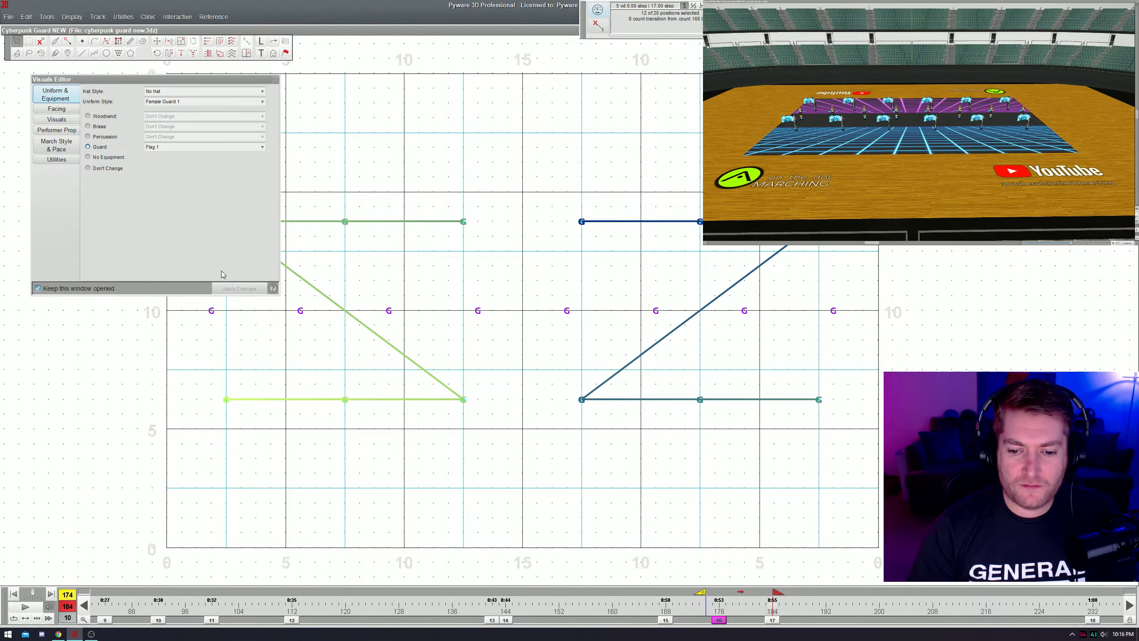
pyautogui.click(167, 101)
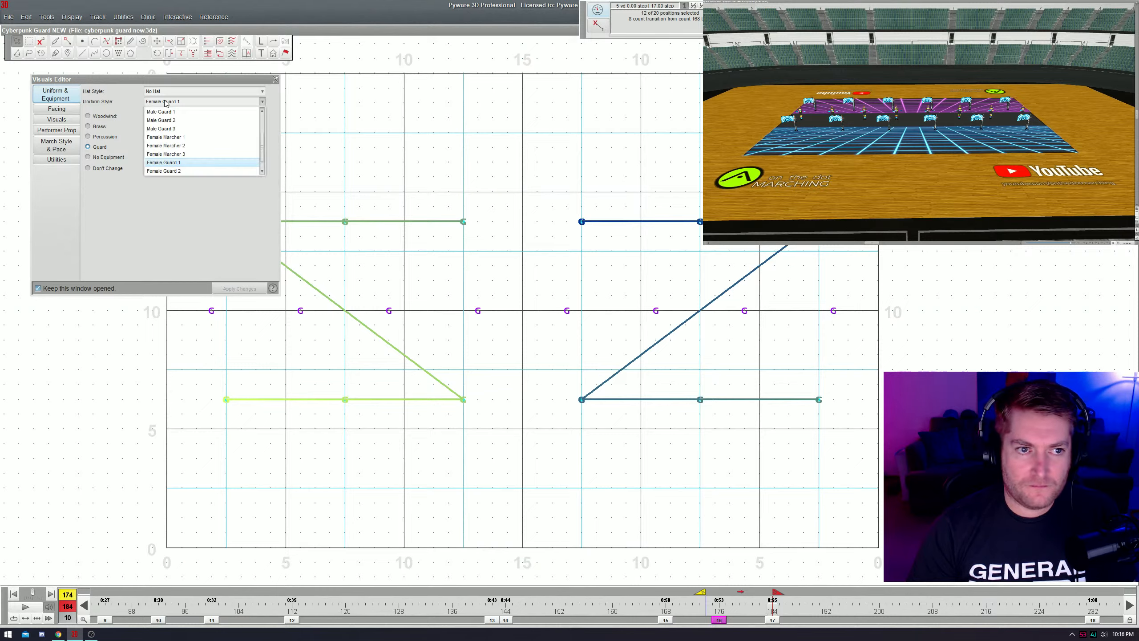
pyautogui.click(188, 172)
pyautogui.click(239, 288)
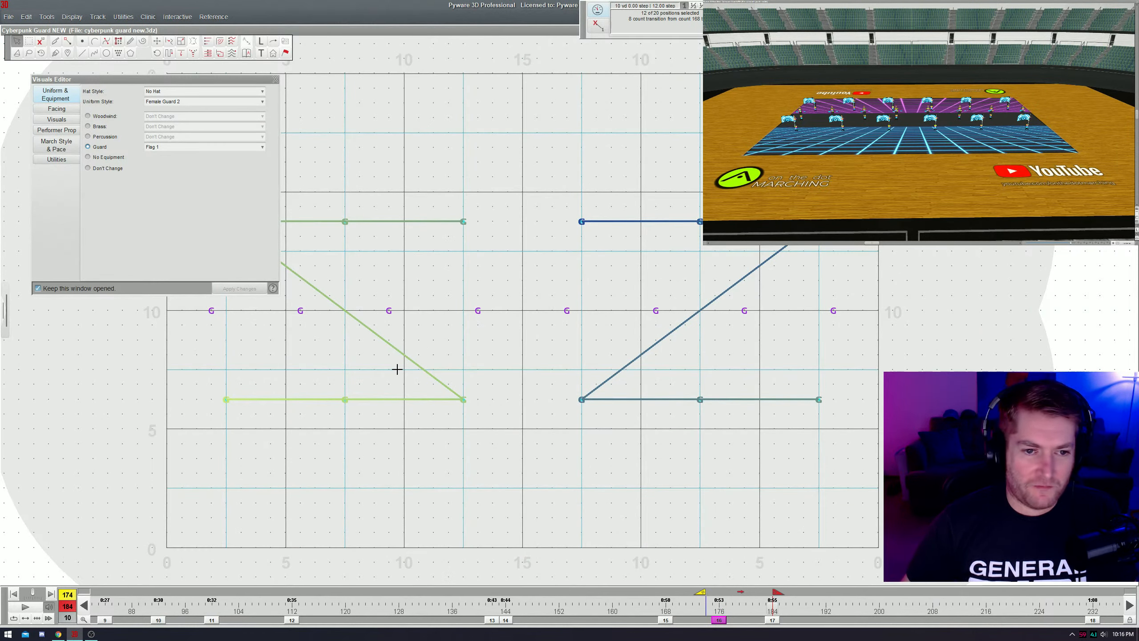
# - Set the front and back lines' hat style to Shako No Plume 1 and play back the transition
pyautogui.click(183, 92)
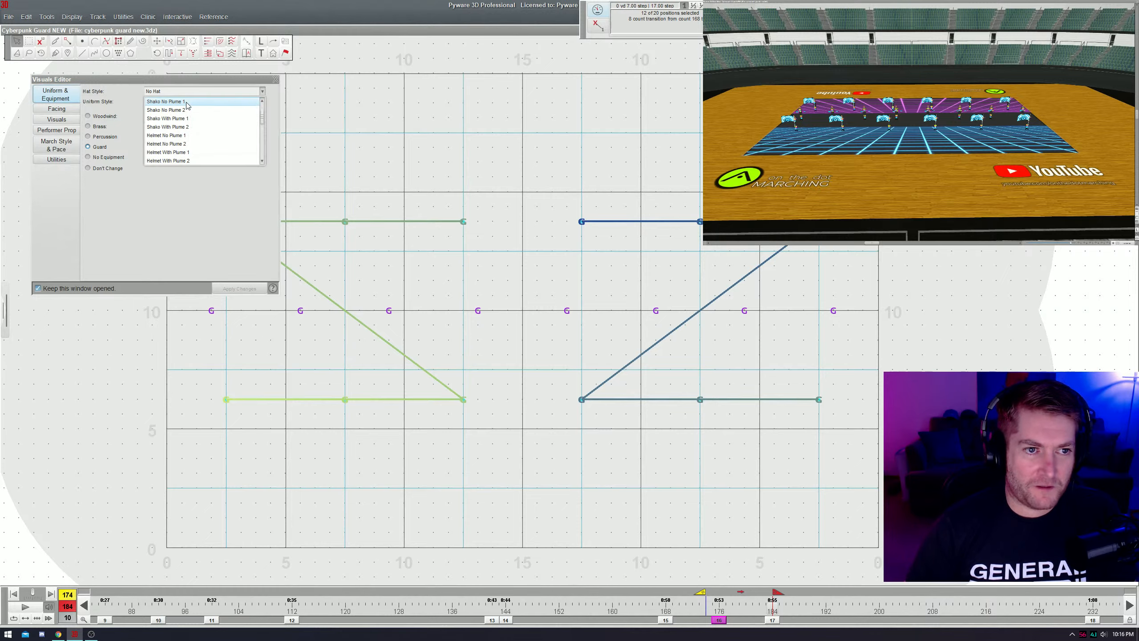
pyautogui.click(186, 100)
pyautogui.click(177, 147)
pyautogui.click(175, 173)
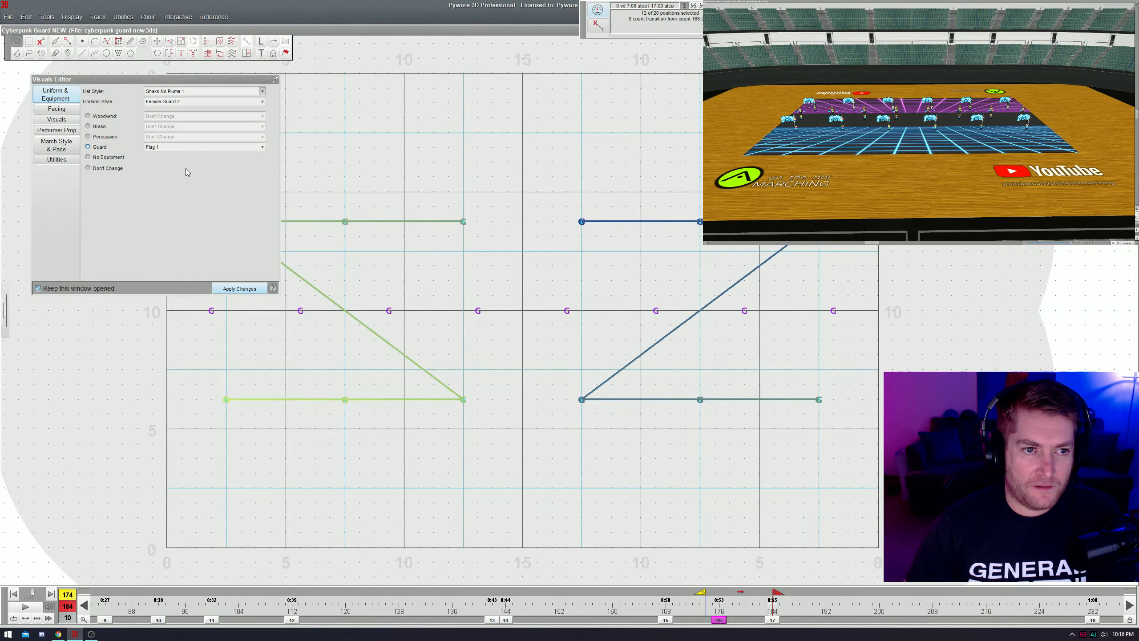
pyautogui.click(220, 289)
pyautogui.press('space')
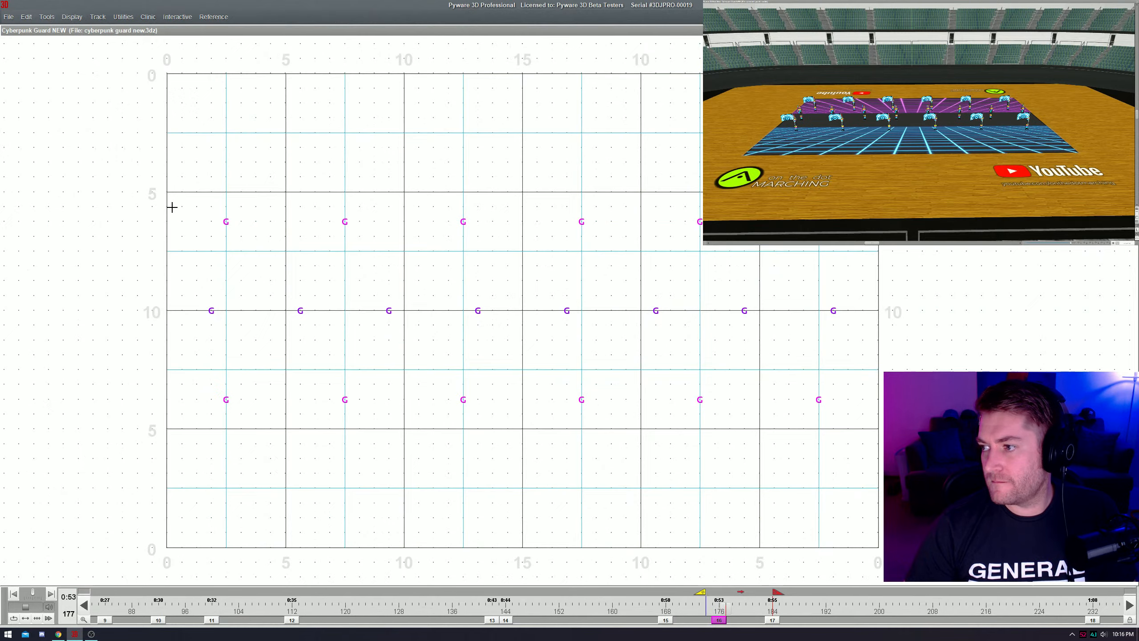
pyautogui.press('space')
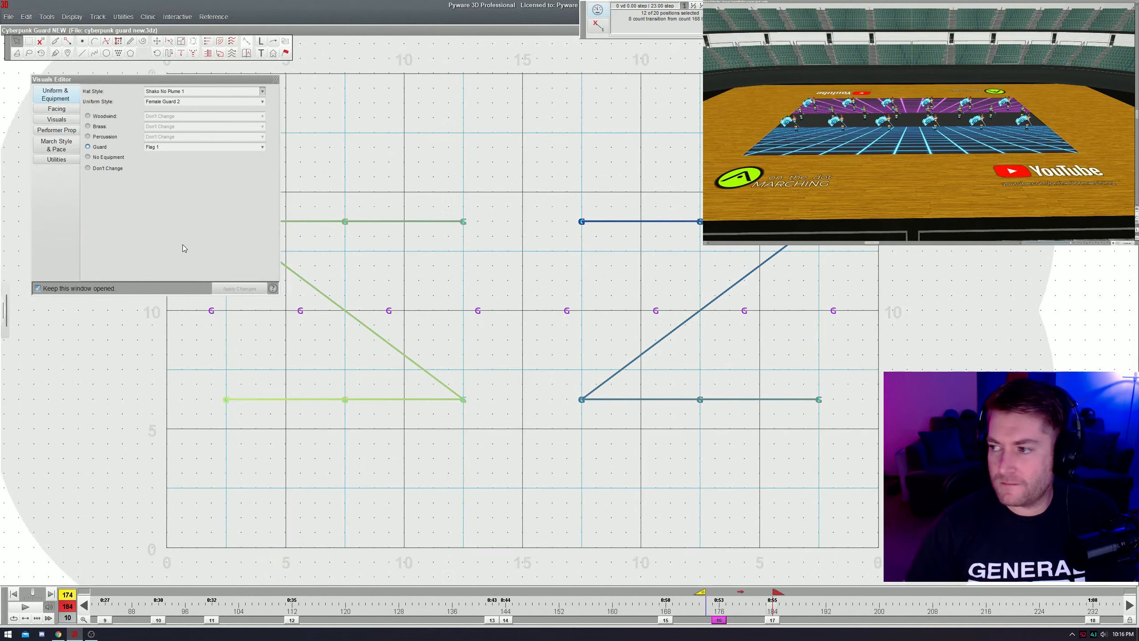
pyautogui.press('space')
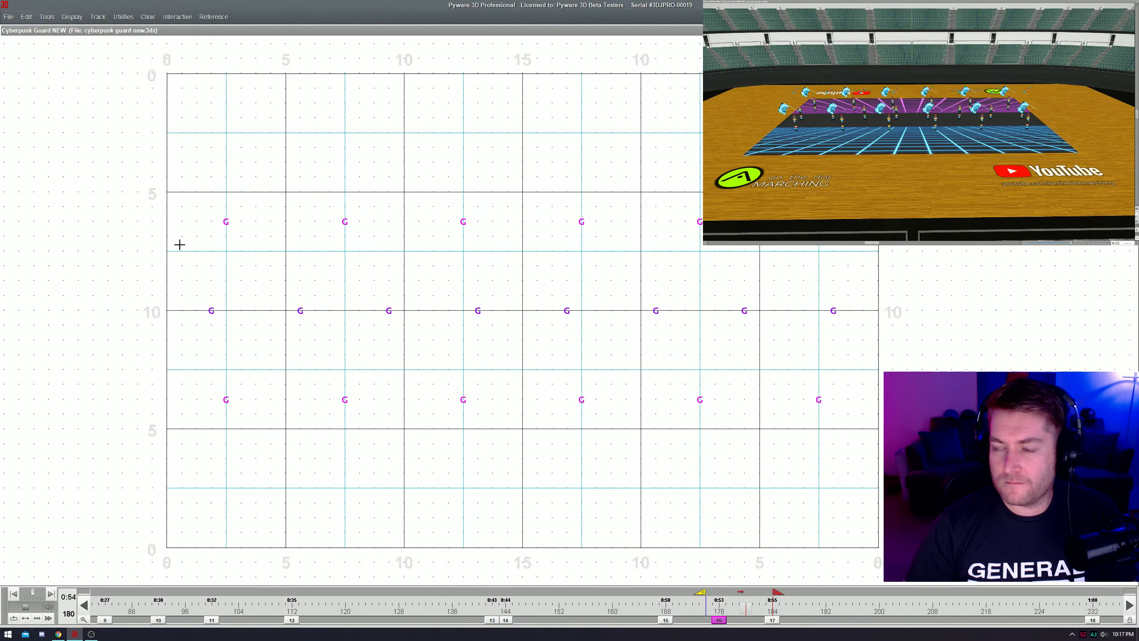
pyautogui.press('space')
# - Try Flag 2 as the front and back lines' guard equipment, change it back to Flag 1, and play the transition
pyautogui.click(151, 147)
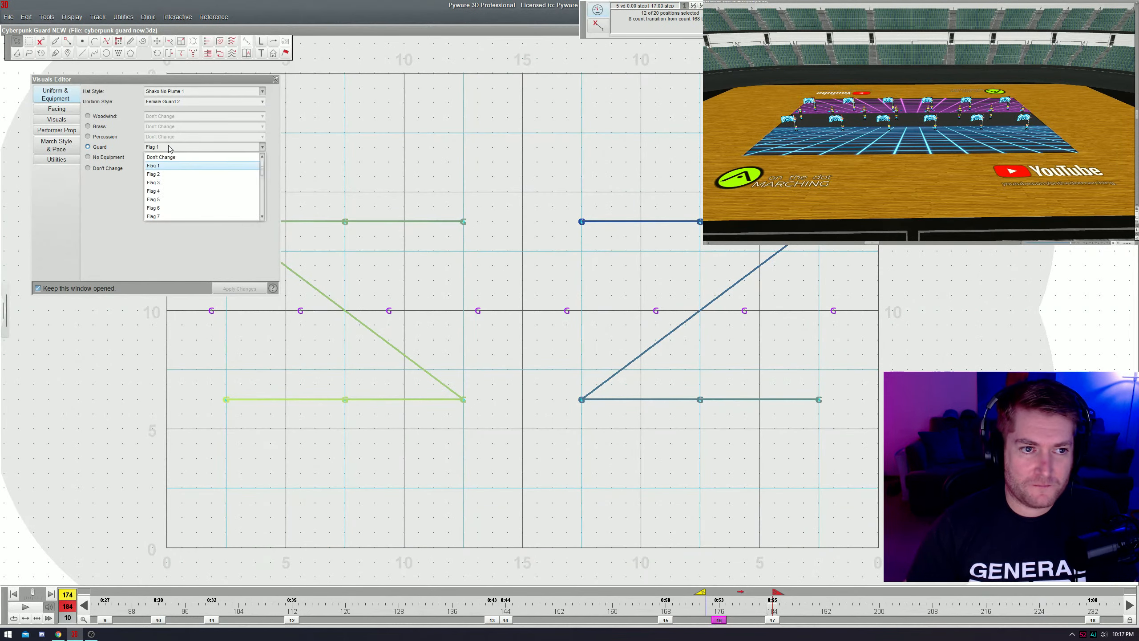
pyautogui.click(170, 163)
pyautogui.click(170, 147)
pyautogui.click(170, 166)
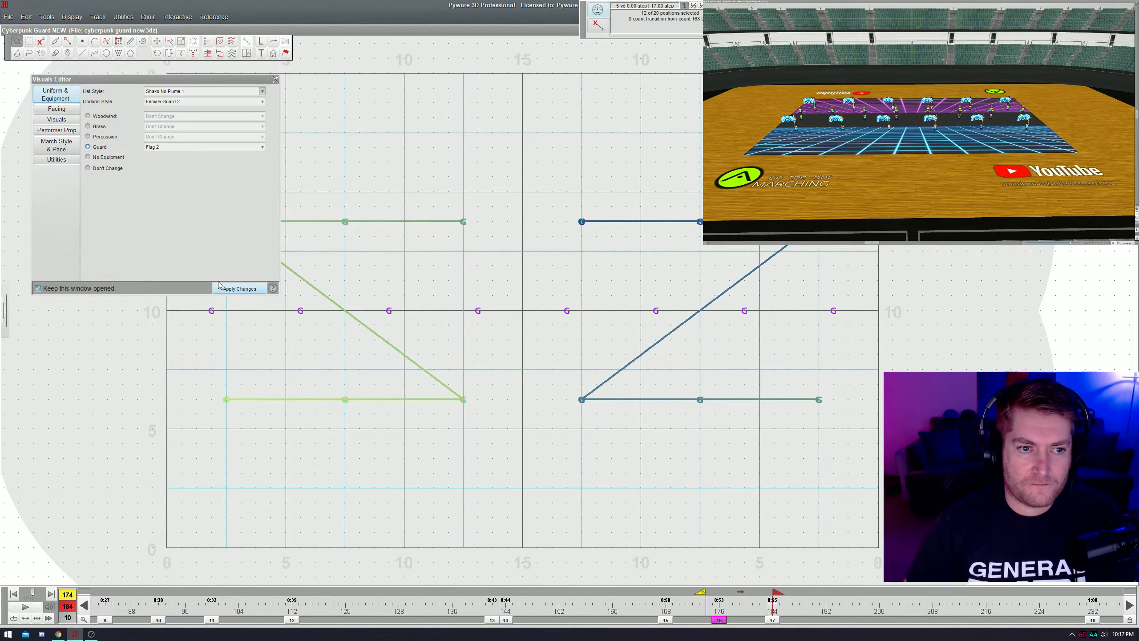
pyautogui.click(220, 288)
pyautogui.click(178, 149)
pyautogui.click(175, 171)
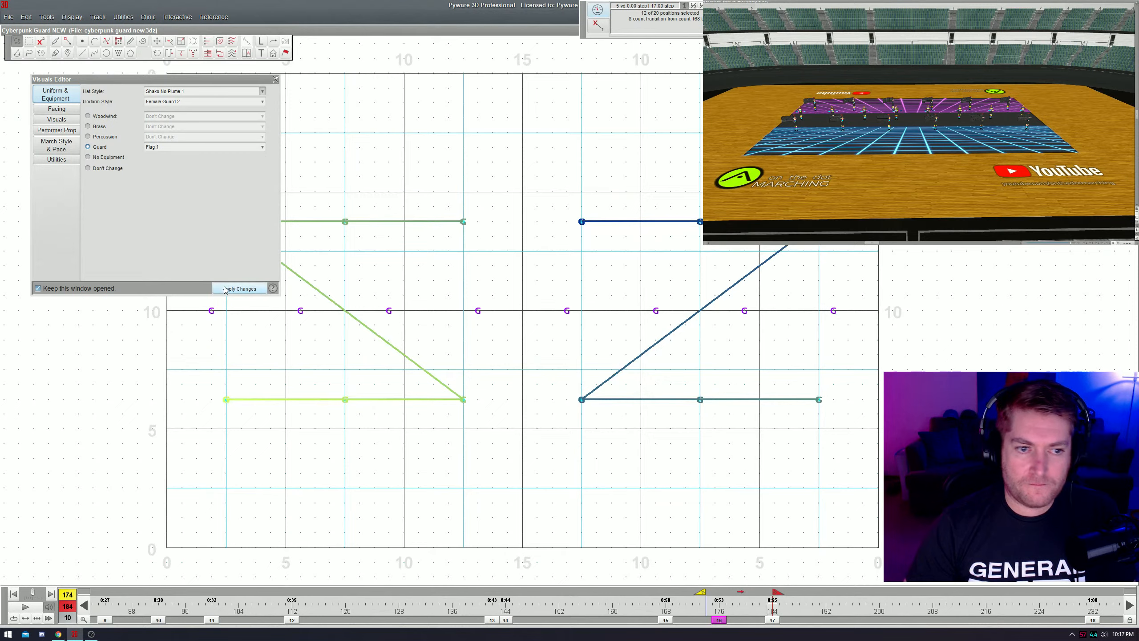
pyautogui.click(247, 289)
pyautogui.press('space')
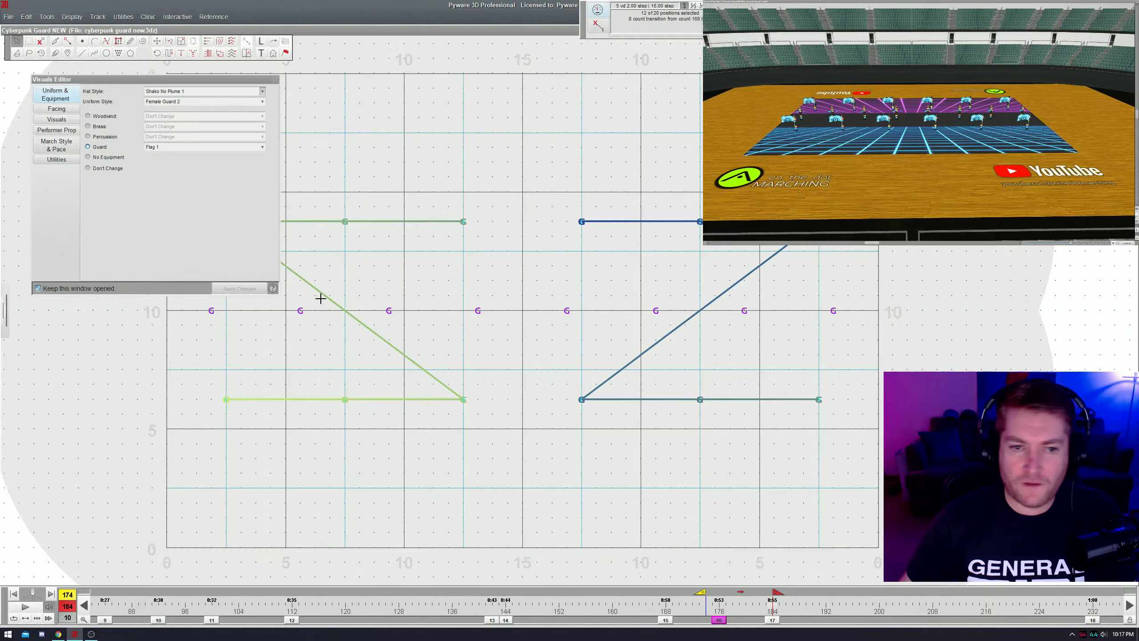
# - Select the middle line, try Rifle 1 as its guard equipment, and change it back to Rifle 2
pyautogui.click(321, 297)
pyautogui.click(388, 310)
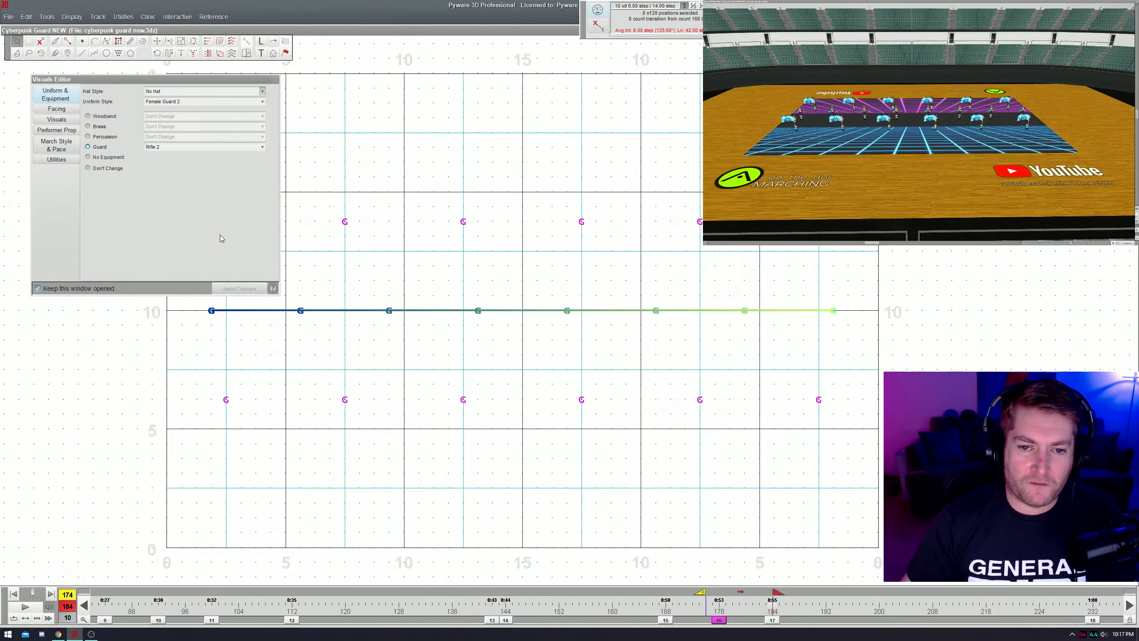
pyautogui.click(178, 146)
pyautogui.click(179, 214)
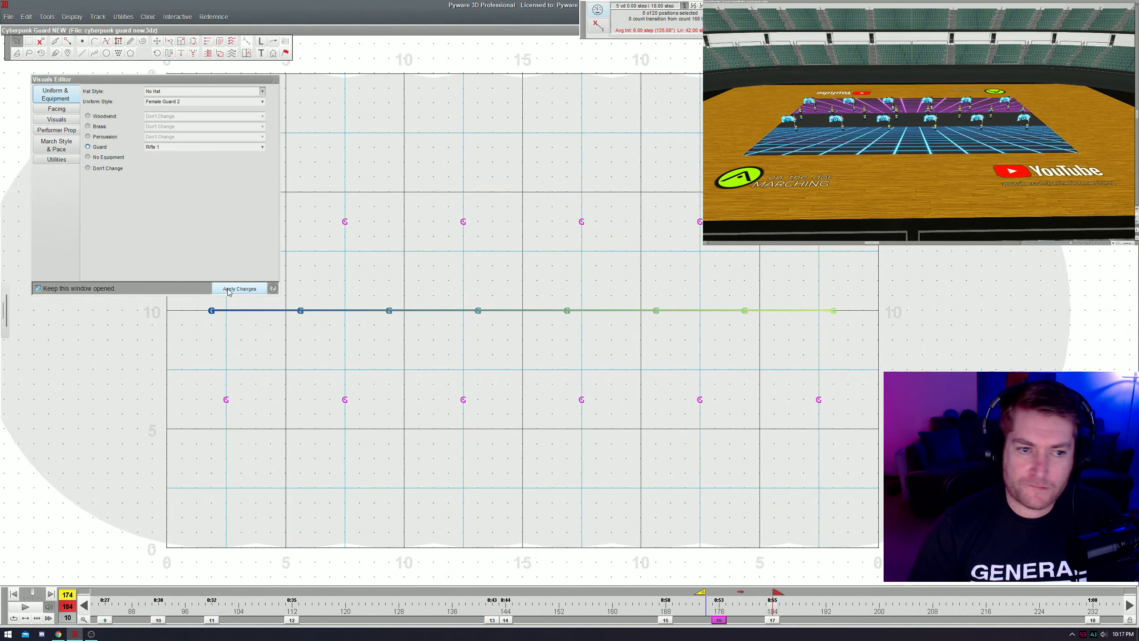
pyautogui.click(228, 289)
pyautogui.click(175, 146)
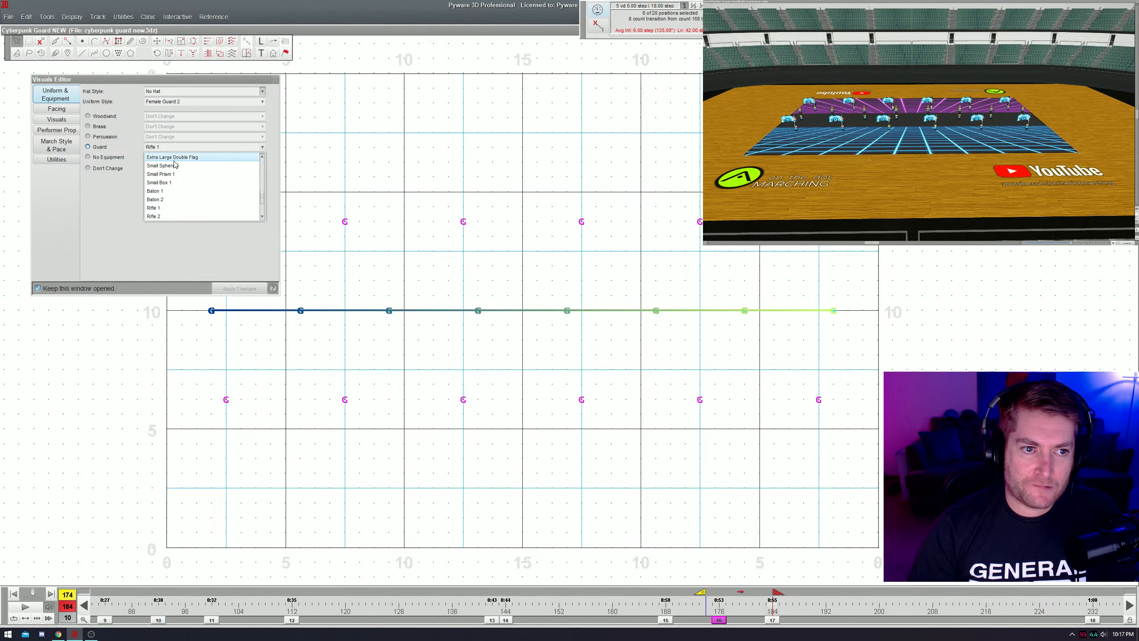
pyautogui.click(176, 218)
pyautogui.click(222, 288)
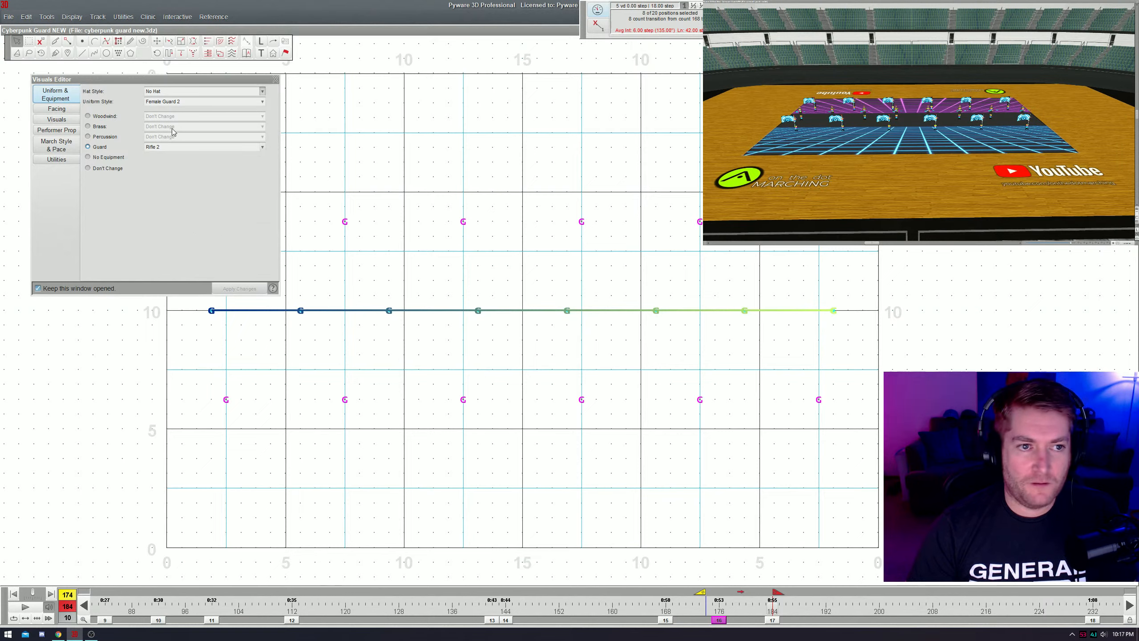
# - Try the Female Guard 1 uniform on the middle line, change it back to Female Guard 2, and play the transition
pyautogui.click(183, 103)
pyautogui.click(194, 171)
pyautogui.click(228, 284)
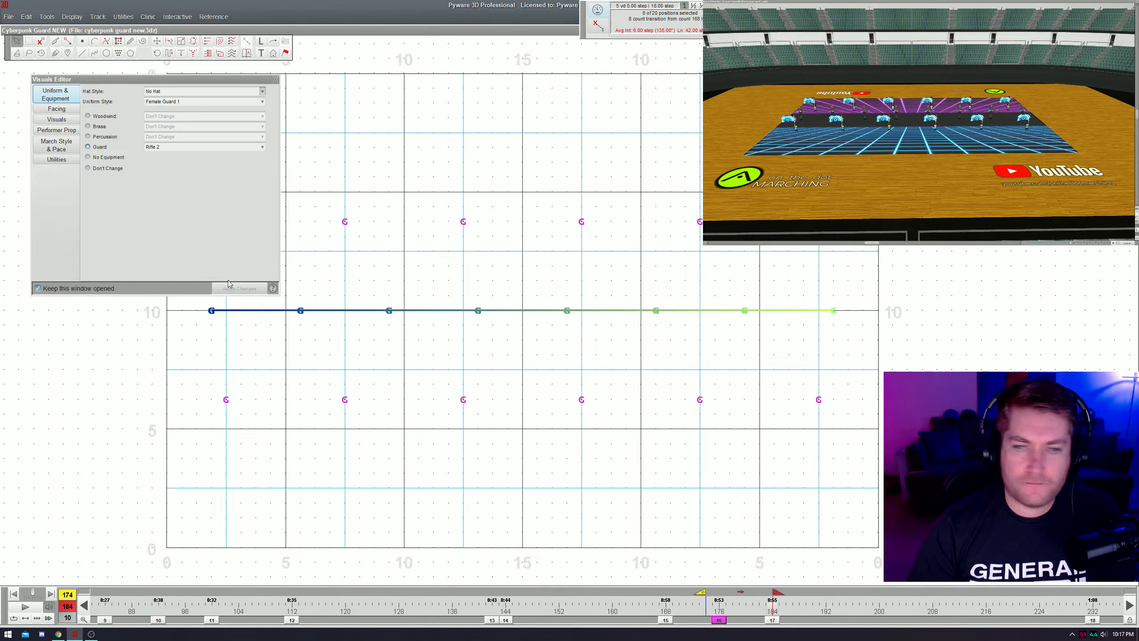
pyautogui.click(177, 105)
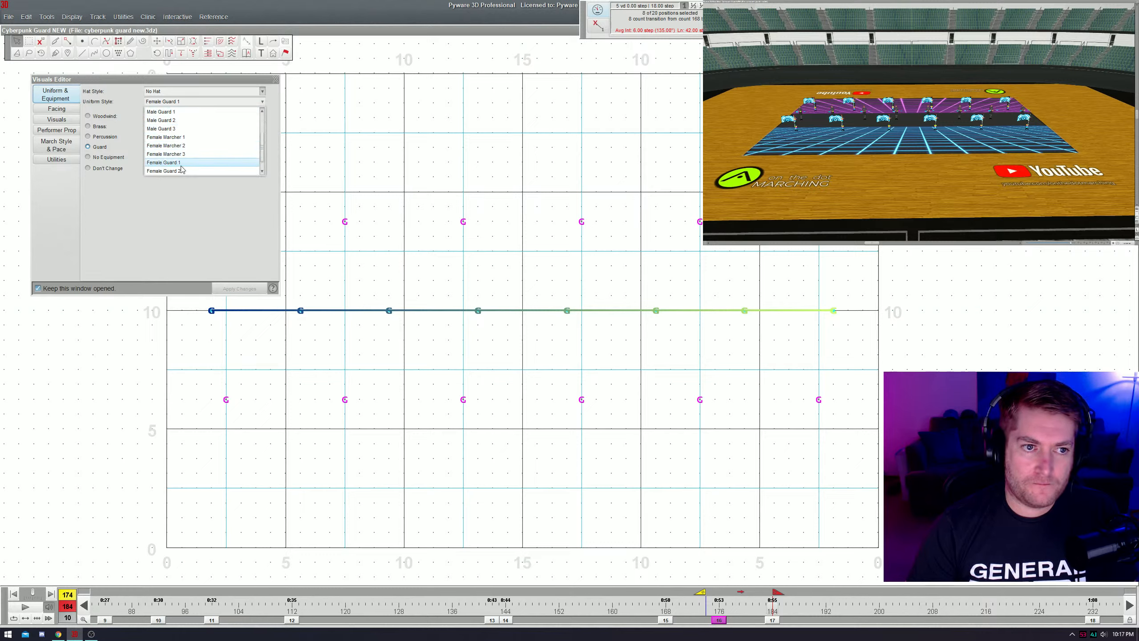
pyautogui.click(202, 171)
pyautogui.press('space')
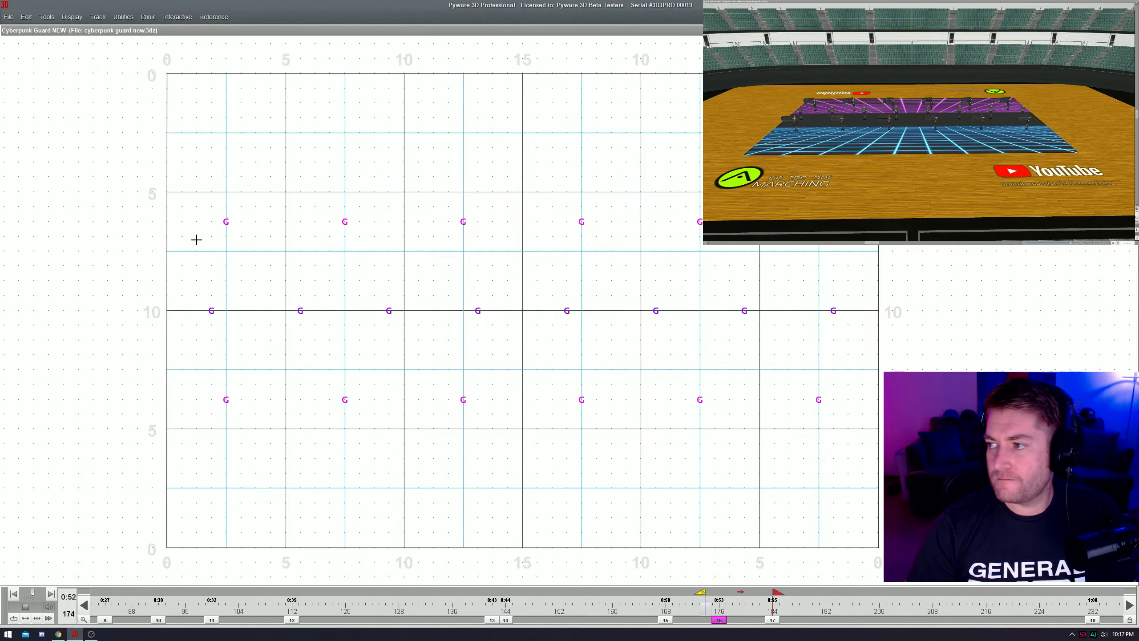
# - Play the transition into count 176, shorten its range to counts 168–174, and select all 20 performers
pyautogui.click(719, 620)
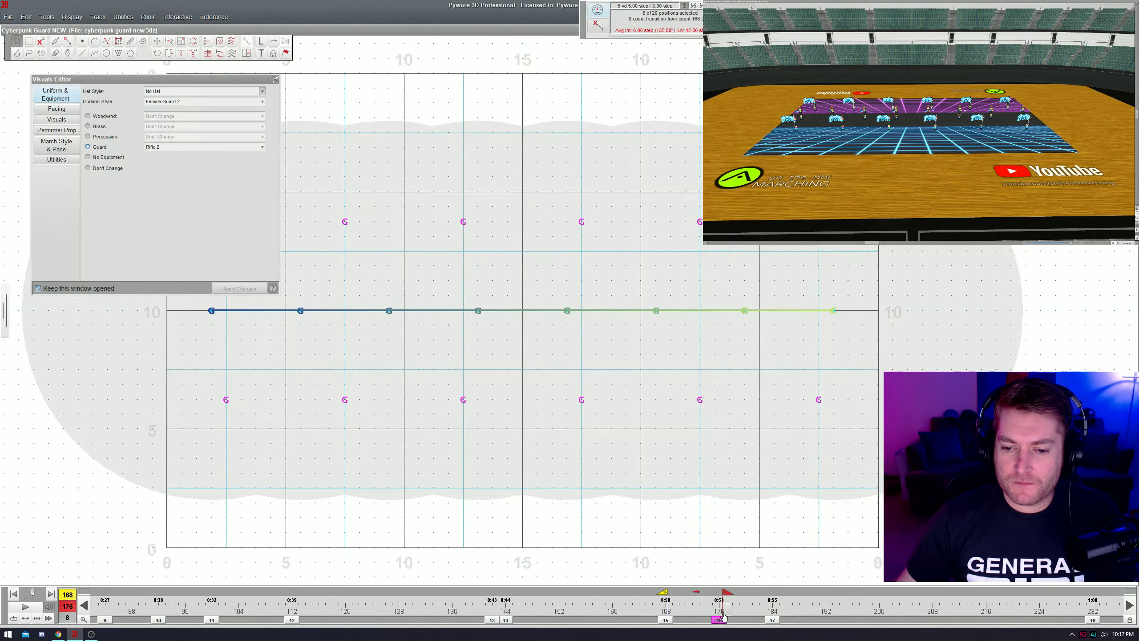
pyautogui.press('space')
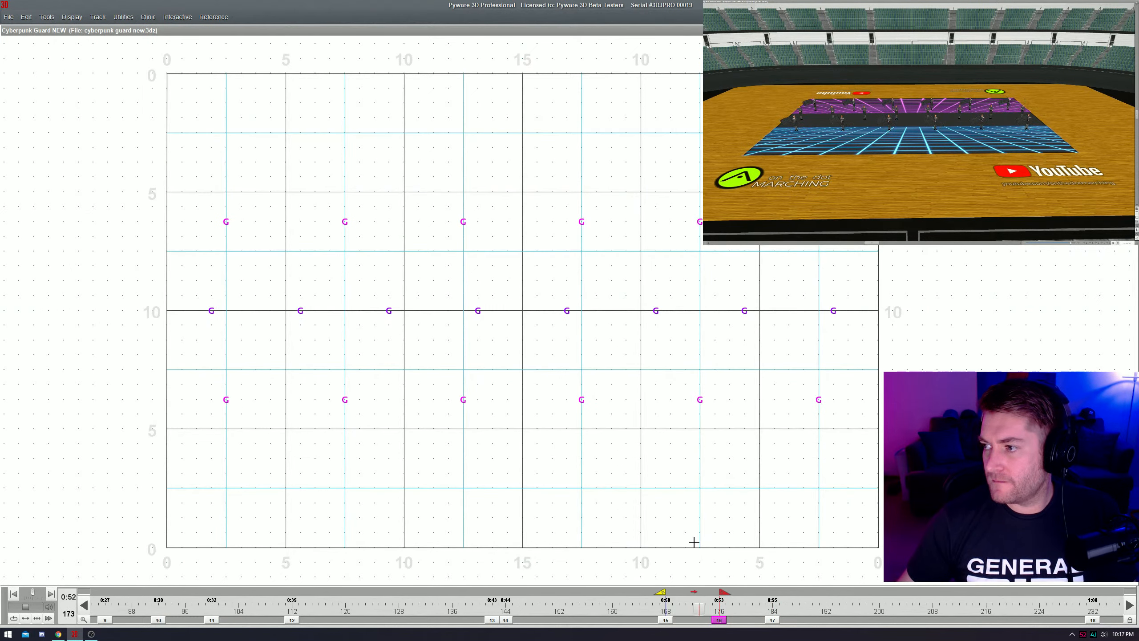
pyautogui.click(707, 605)
pyautogui.press('Escape')
pyautogui.moveTo(387, 153); pyautogui.dragTo(674, 409)
pyautogui.hotkey('ctrl', 'a')
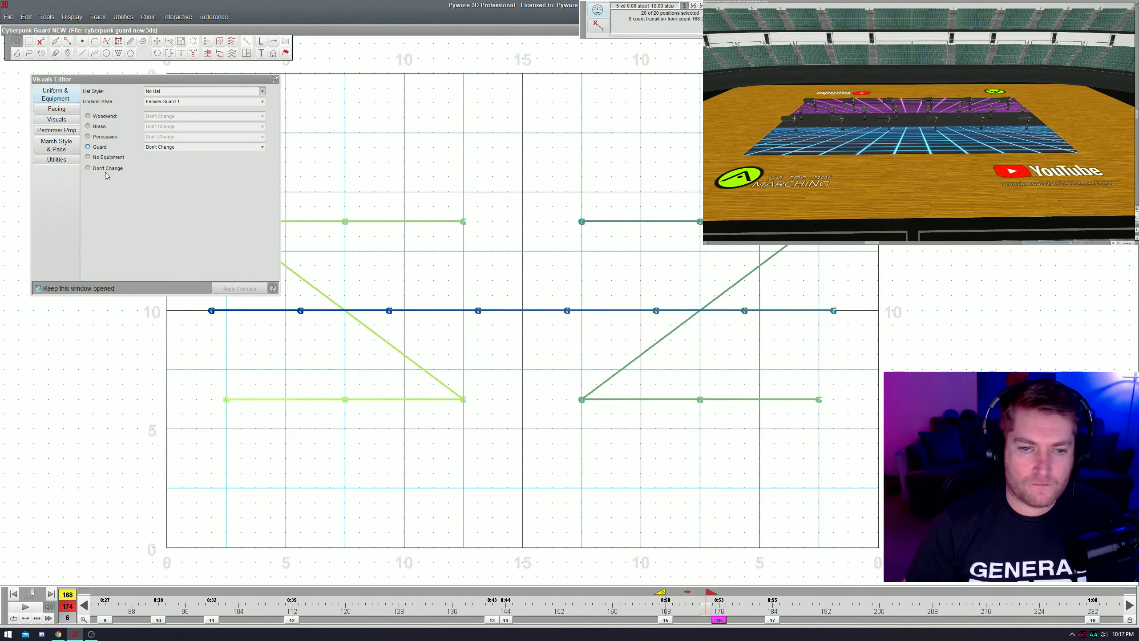
# - Have all performers take 6 counts to reach the Attention 1 upper-body pose, starting at count 169, and play it back
pyautogui.click(68, 119)
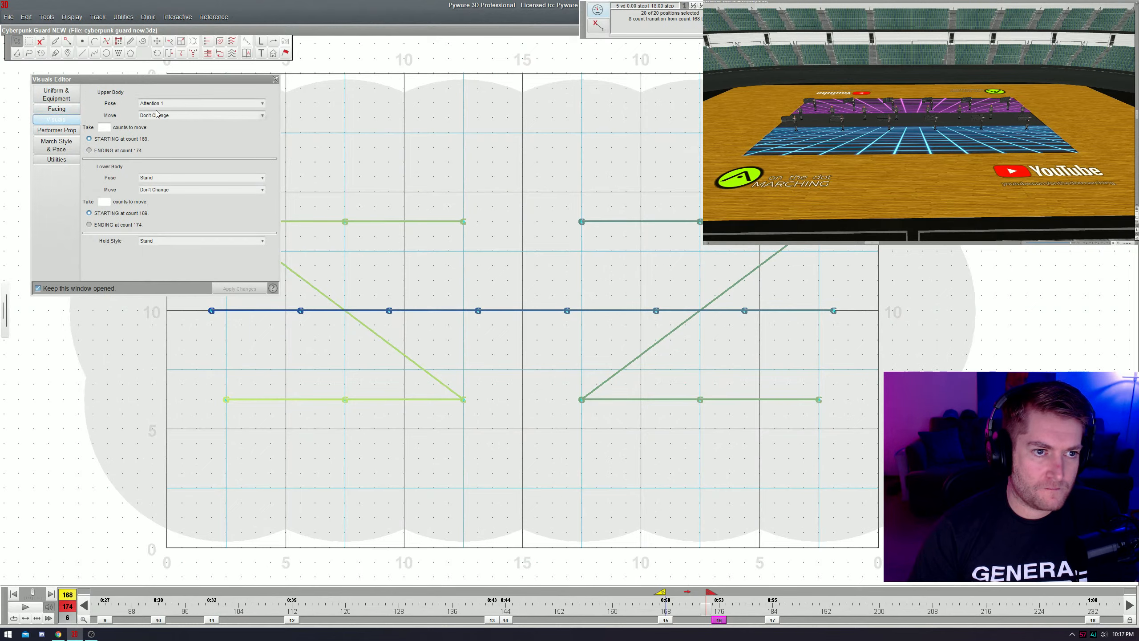
pyautogui.click(104, 128)
pyautogui.write('6')
pyautogui.press('Return')
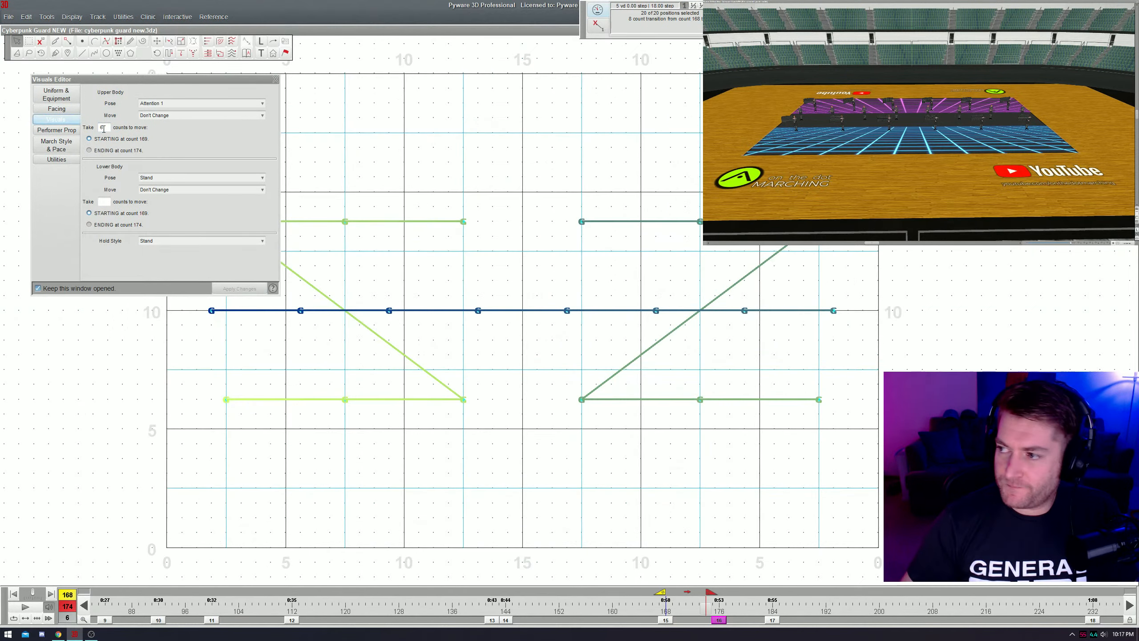
pyautogui.press('space')
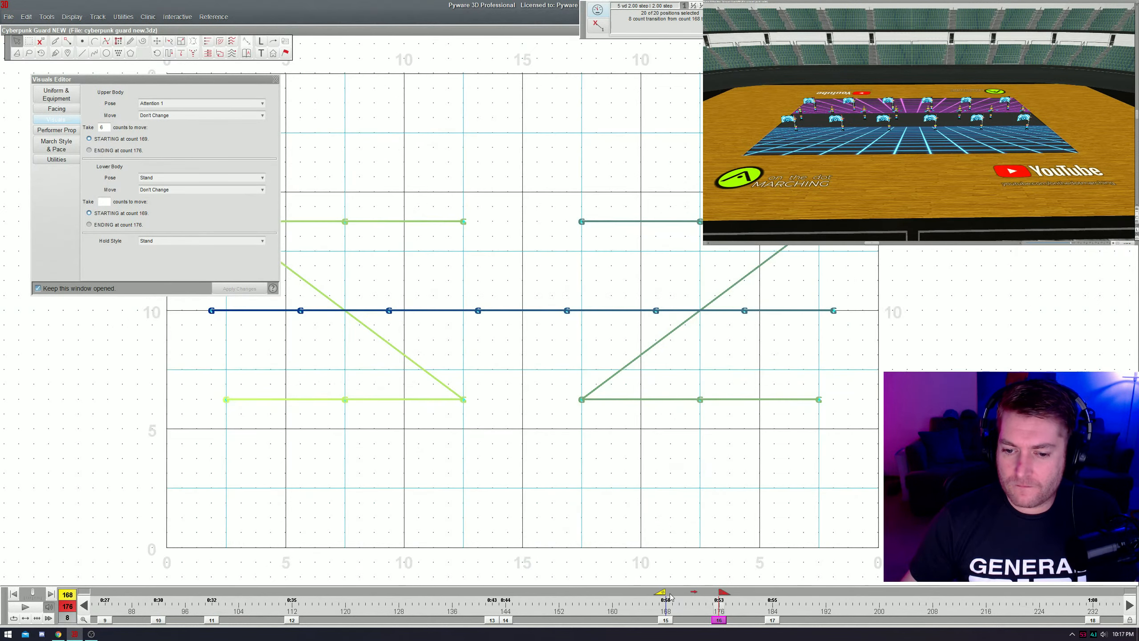
# - Set the transition range to counts 174–182 and play it back
pyautogui.moveTo(662, 593); pyautogui.dragTo(757, 619)
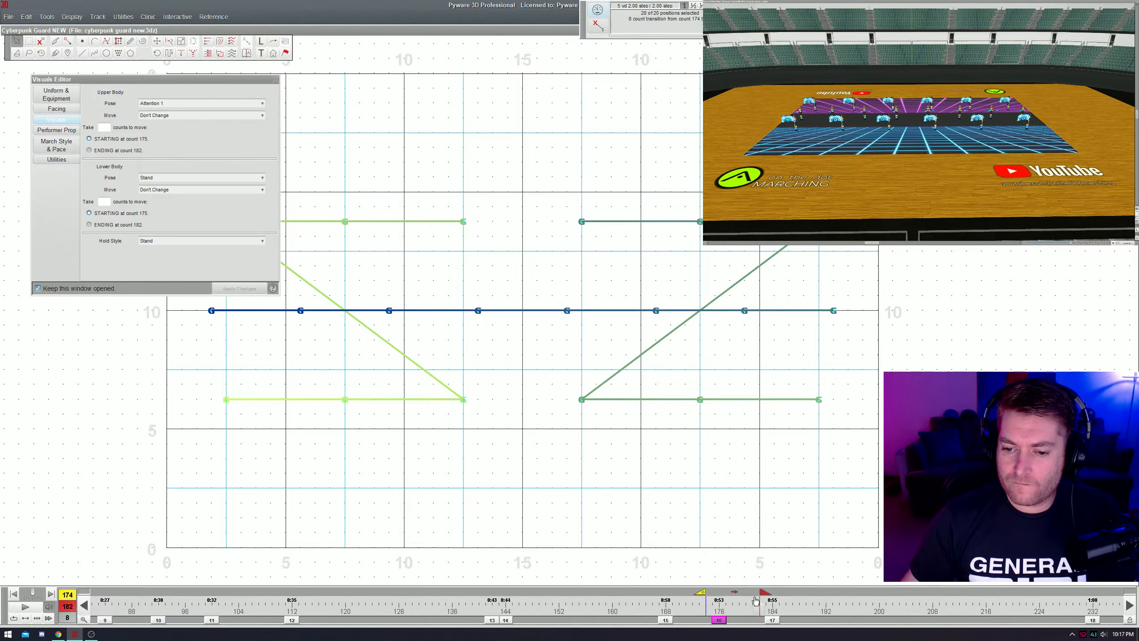
pyautogui.press('space')
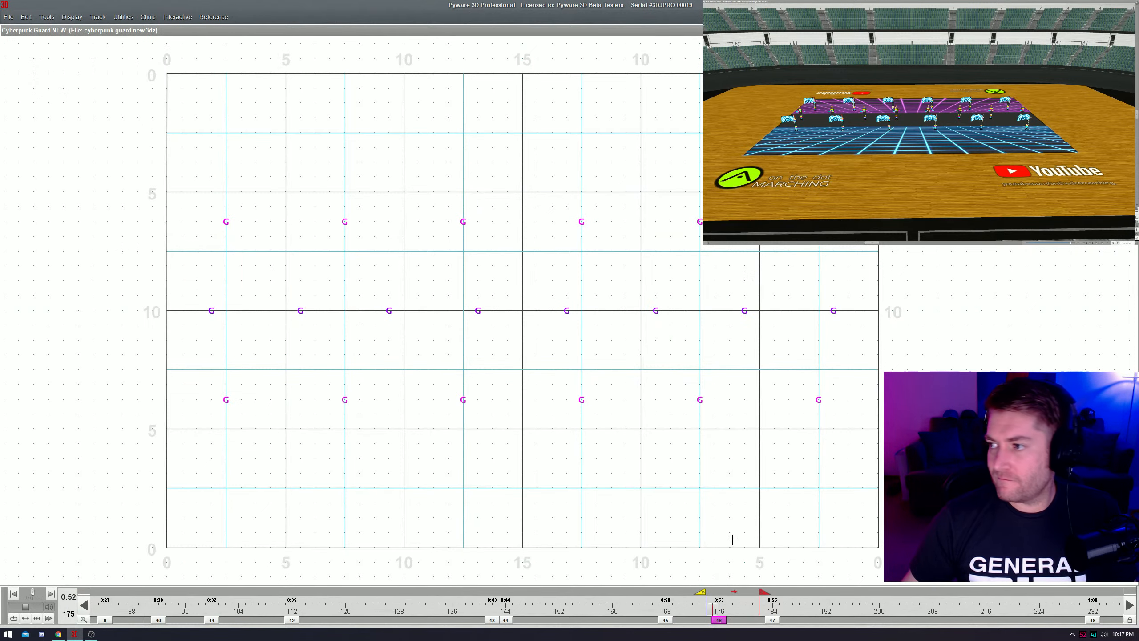
pyautogui.press('space')
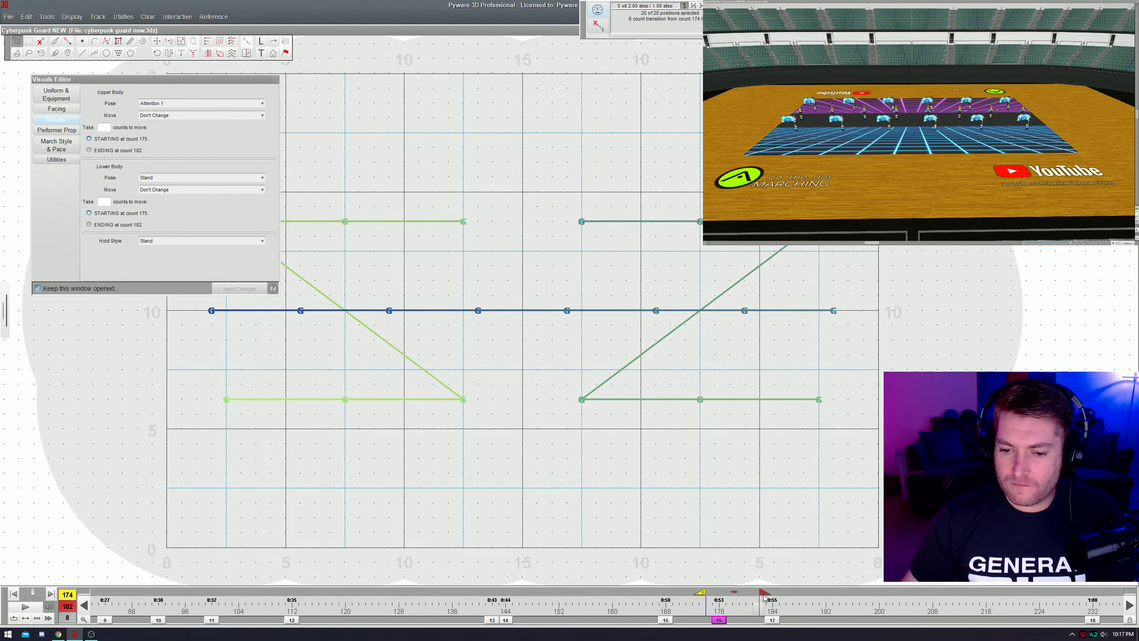
# - Set the middle line's upper-body move to Toss 5x over 8 counts starting at count 175
pyautogui.moveTo(402, 282); pyautogui.dragTo(621, 336)
pyautogui.click(167, 117)
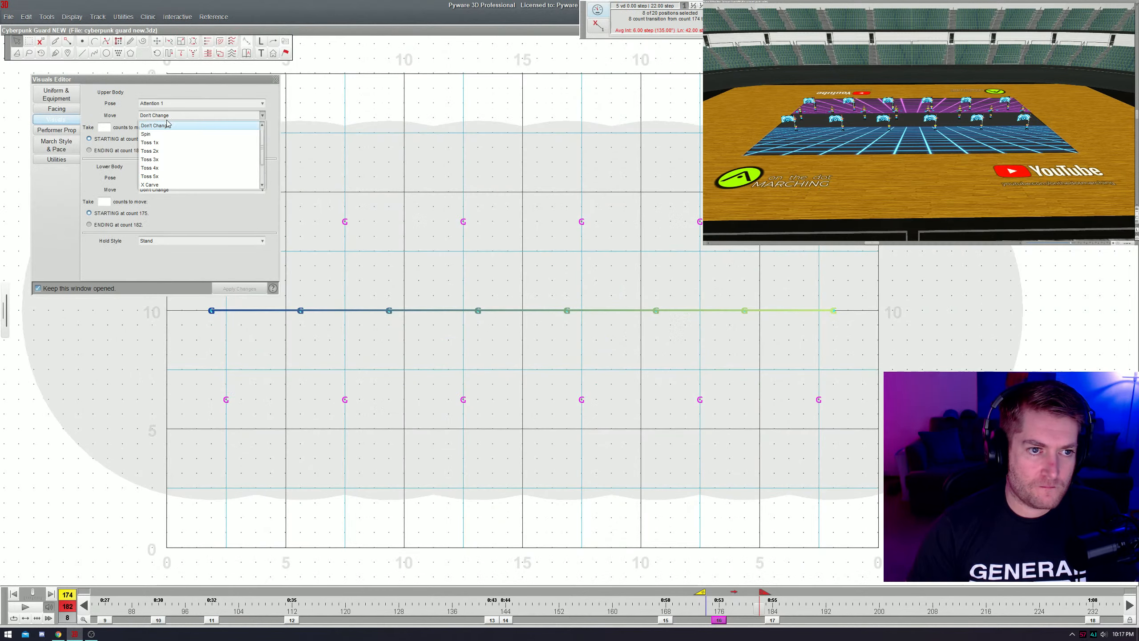
pyautogui.click(171, 176)
pyautogui.click(107, 127)
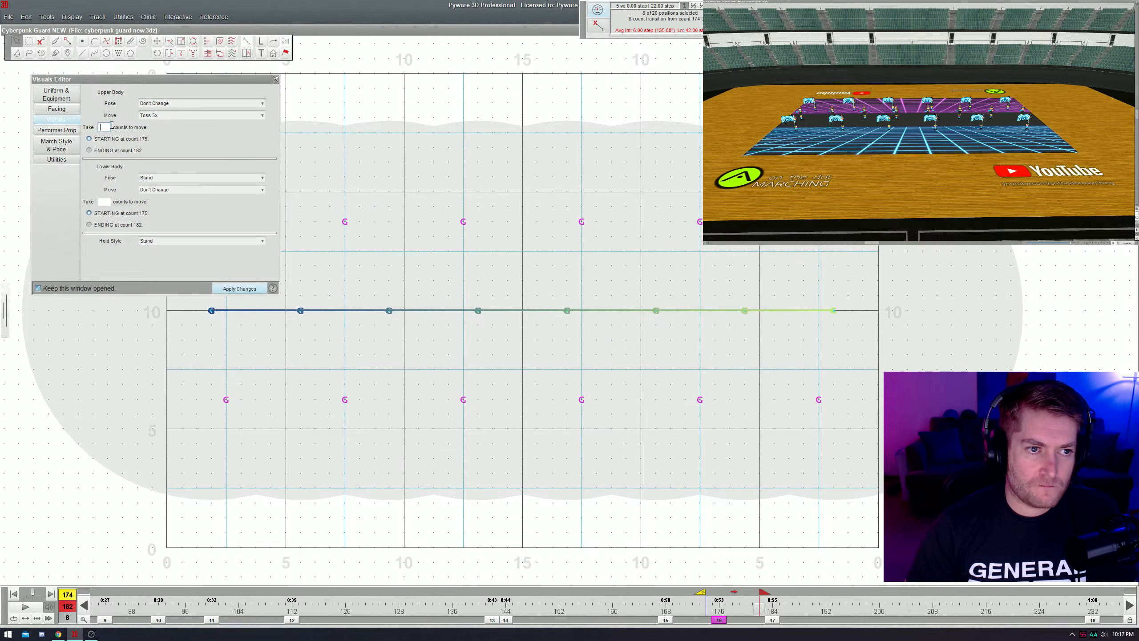
pyautogui.click(236, 288)
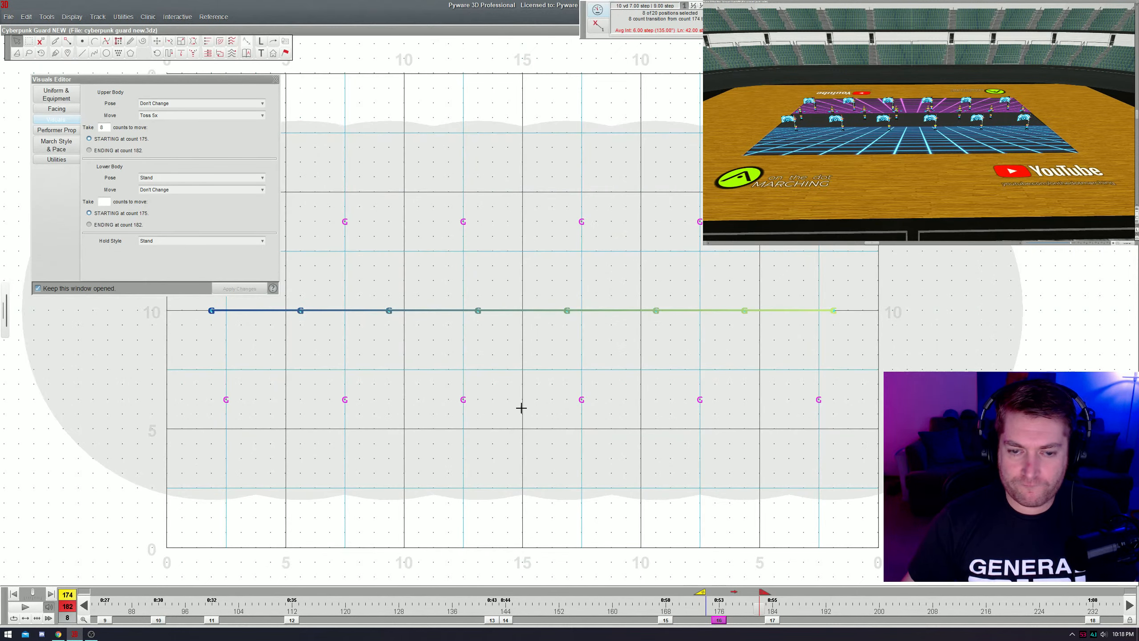
# - Set the front and back lines' upper-body move to Toss 3x over 8 counts starting at count 175
pyautogui.moveTo(424, 372); pyautogui.dragTo(636, 438)
pyautogui.click(164, 115)
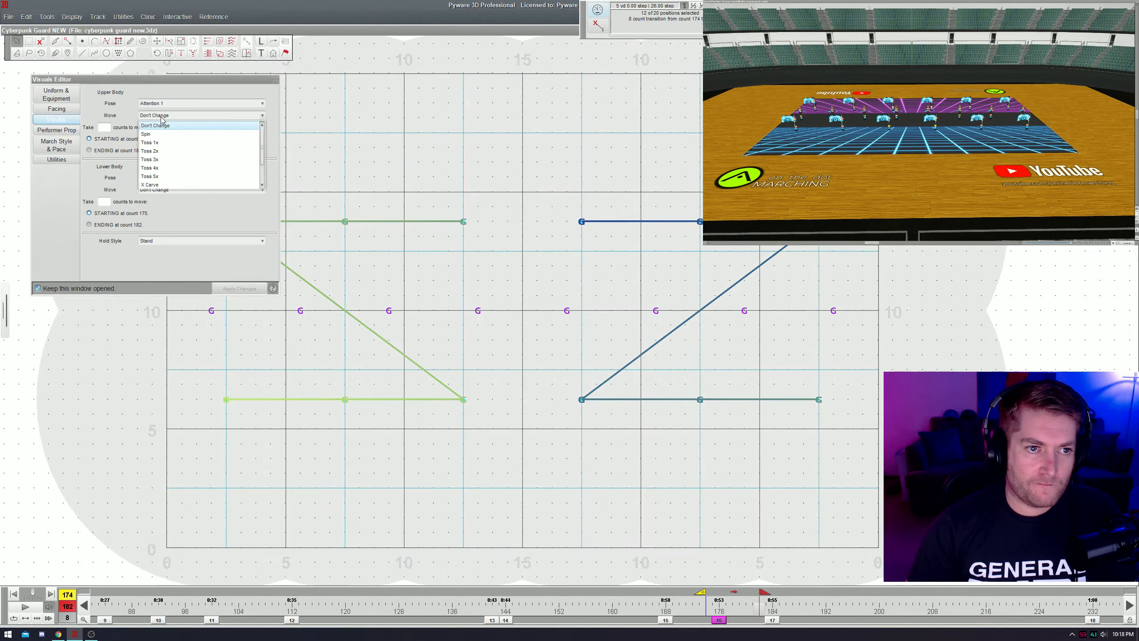
pyautogui.click(164, 115)
pyautogui.click(175, 161)
pyautogui.click(108, 128)
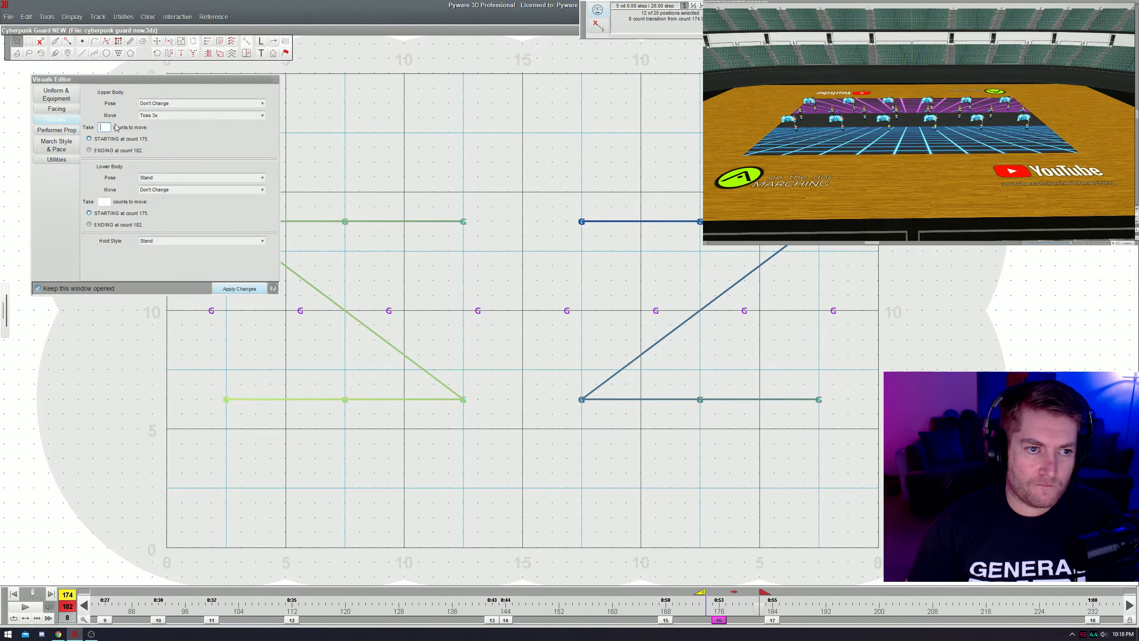
pyautogui.press('Return')
# - Extend the transition range to 19 counts from count 168 and play back the tosses
pyautogui.click(719, 619)
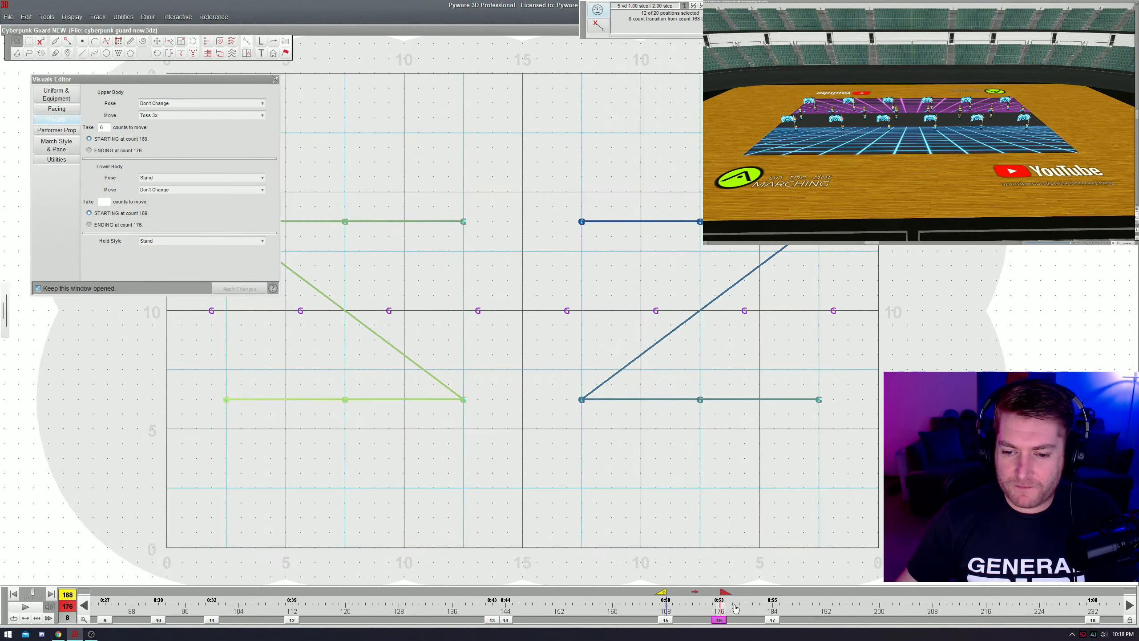
pyautogui.click(741, 577)
pyautogui.moveTo(724, 591); pyautogui.dragTo(798, 592)
pyautogui.press('space')
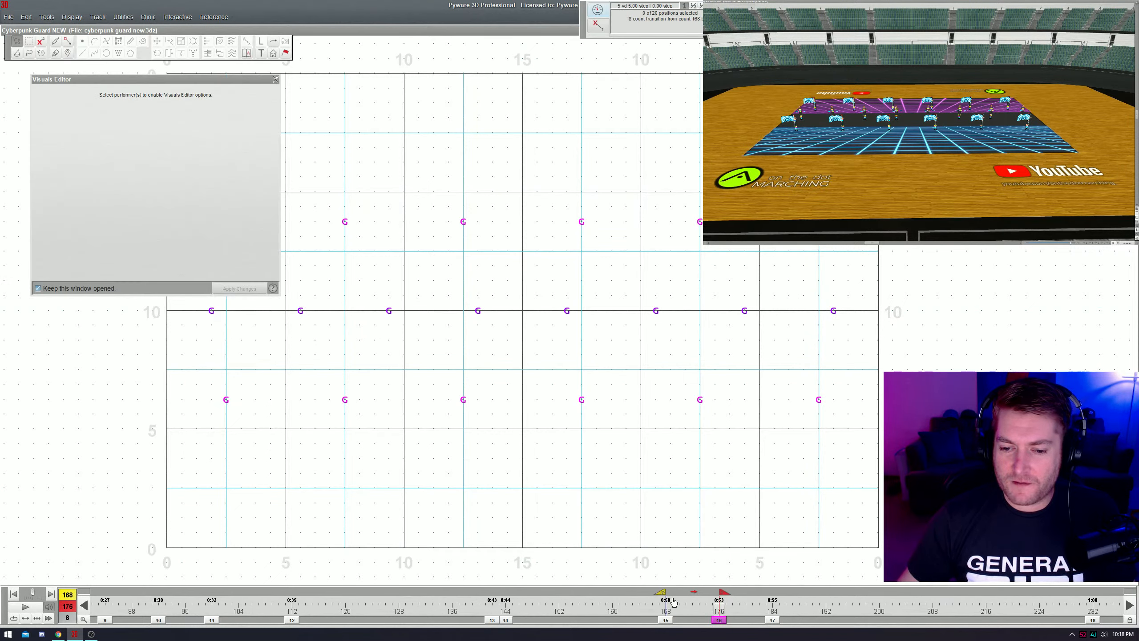
# - Set all performers' lower-body move to Grand Plie over 6 counts starting at count 177
pyautogui.moveTo(674, 602); pyautogui.dragTo(759, 631)
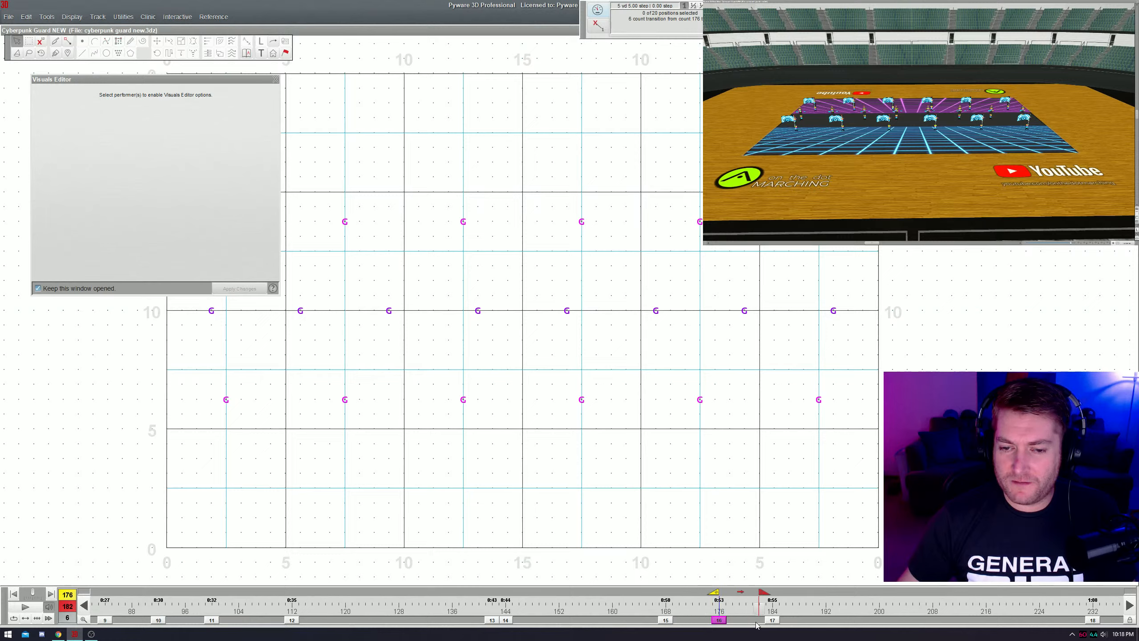
pyautogui.hotkey('ctrl', 'a')
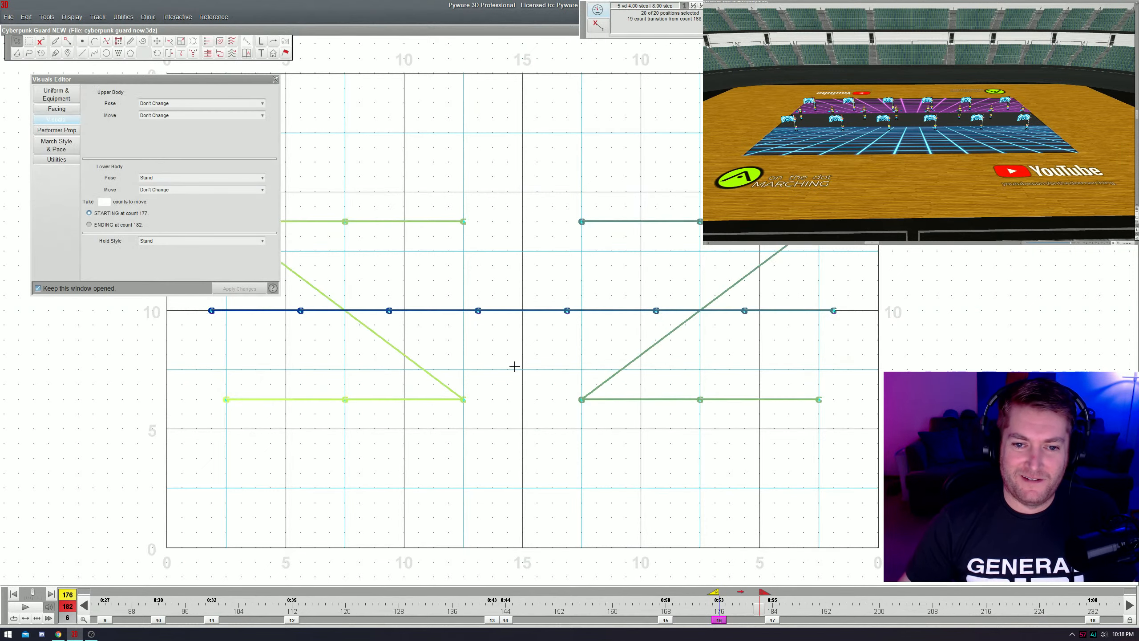
pyautogui.click(167, 188)
pyautogui.click(191, 226)
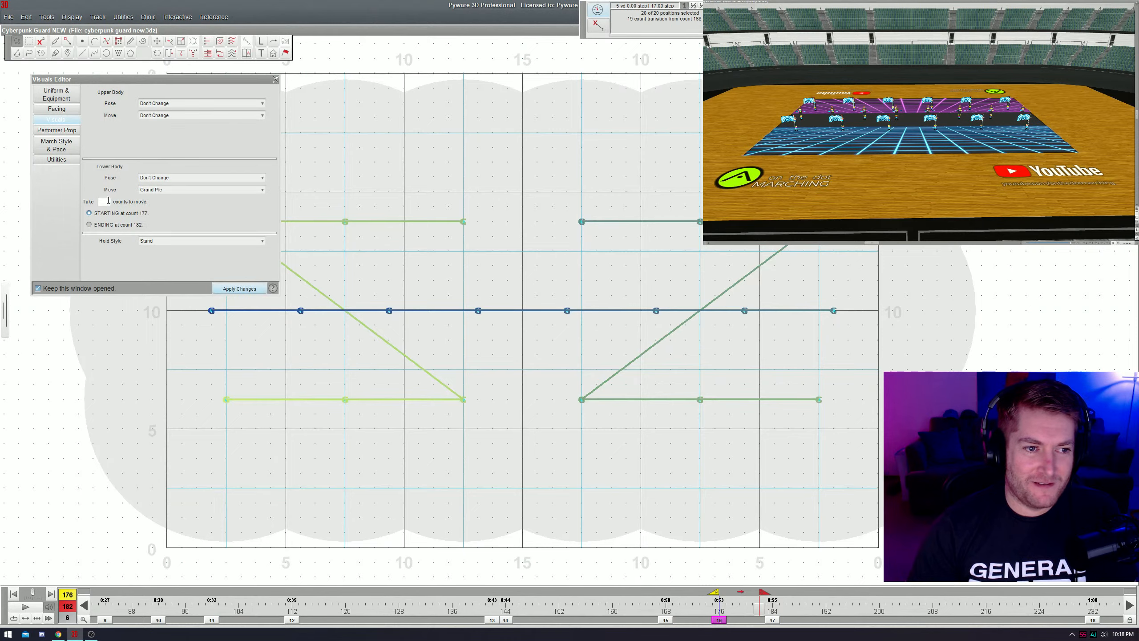
pyautogui.press('Return')
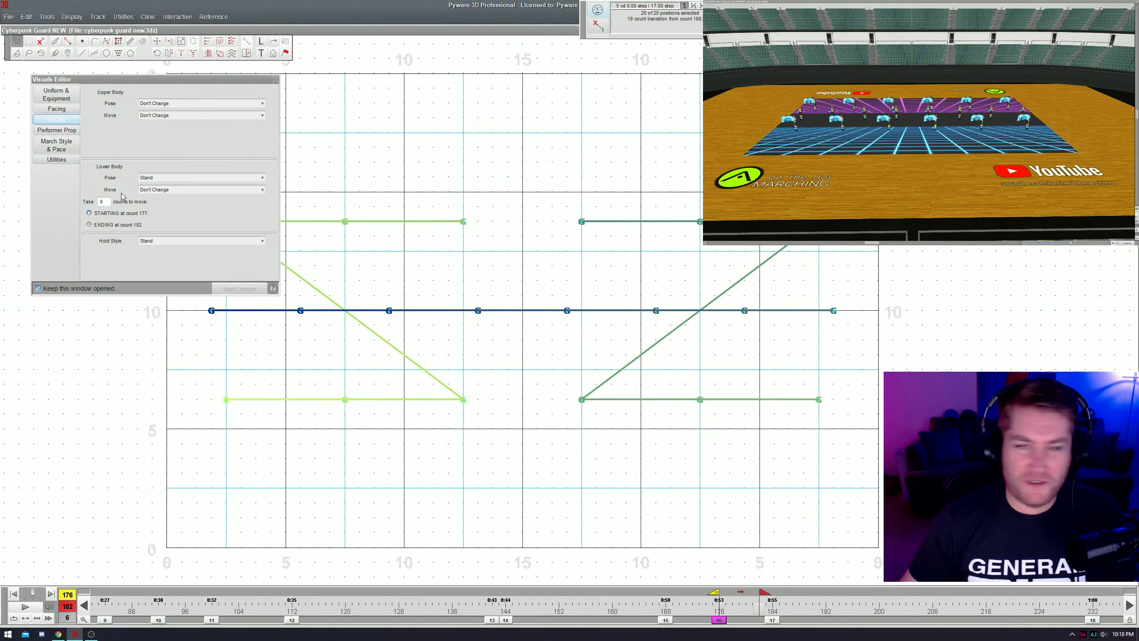
# - Play back the pliés, including once with the transition range starting at count 174
pyautogui.press('space')
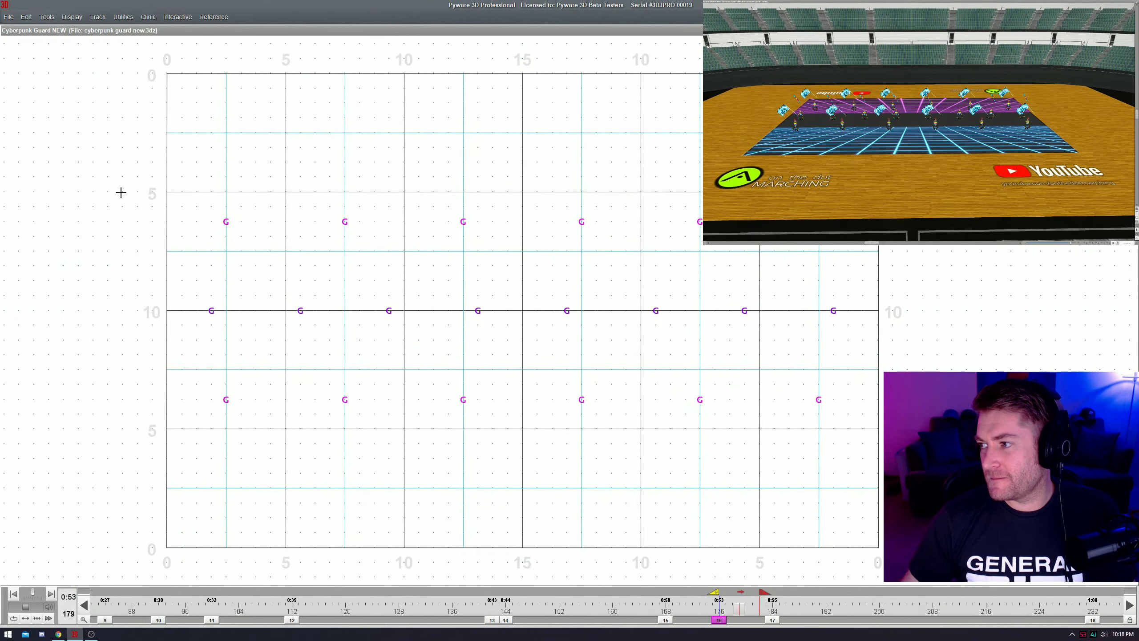
pyautogui.press('space')
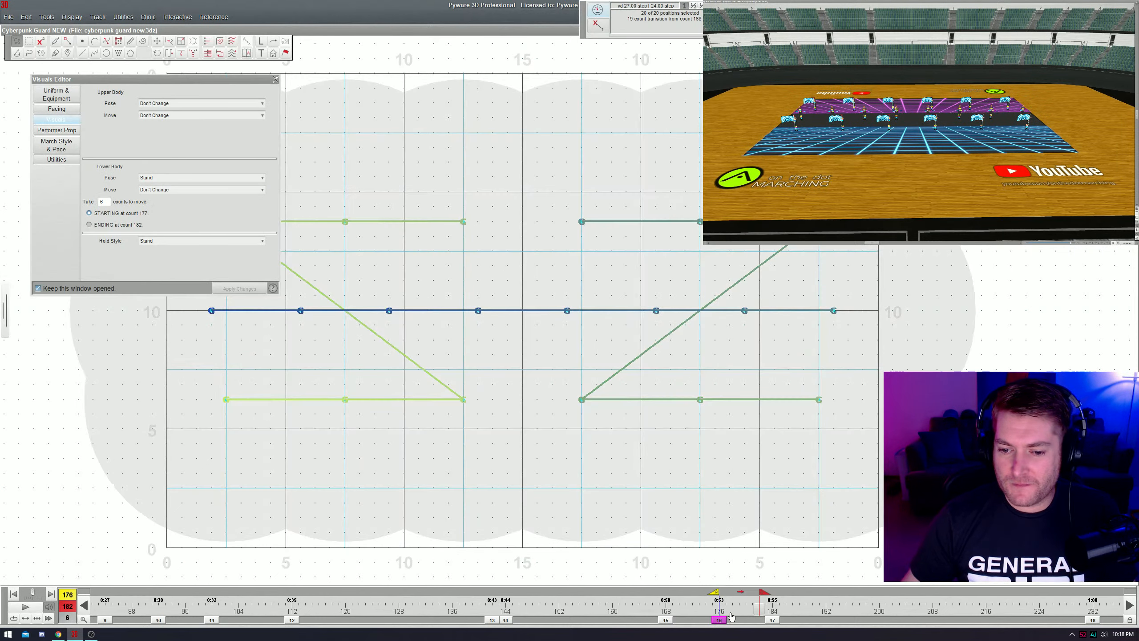
pyautogui.moveTo(717, 592); pyautogui.dragTo(703, 590)
pyautogui.press('space')
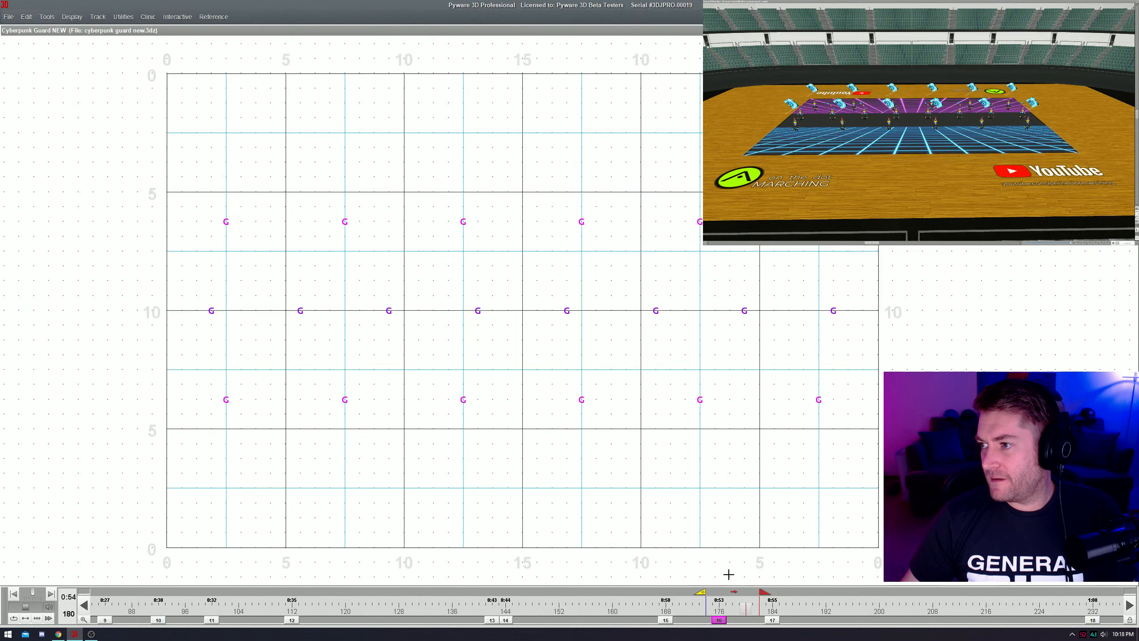
pyautogui.click(721, 620)
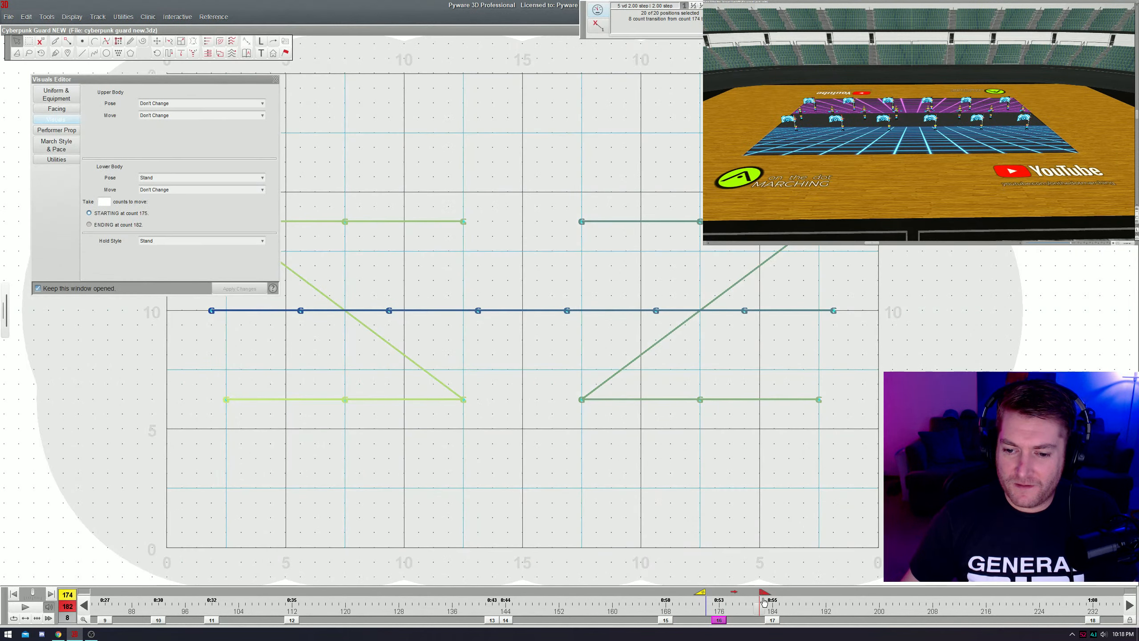
# - Turn the back line to a fixed 180° facing over 6 counts starting at count 169, and play it back
pyautogui.click(665, 621)
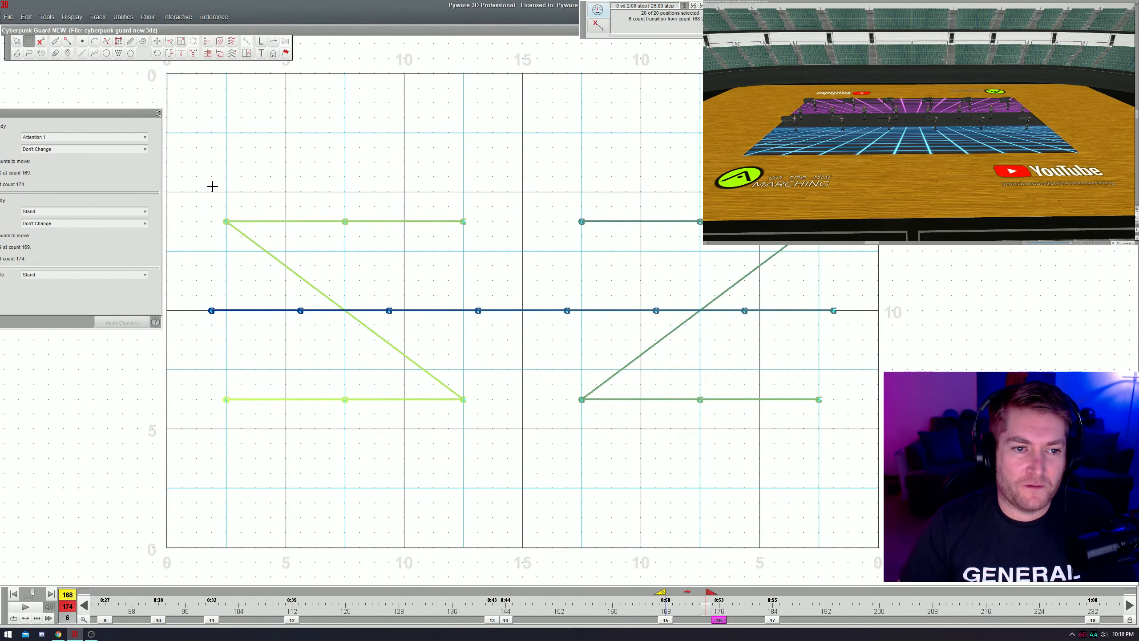
pyautogui.moveTo(204, 179); pyautogui.dragTo(894, 275)
pyautogui.moveTo(107, 119); pyautogui.dragTo(355, 109)
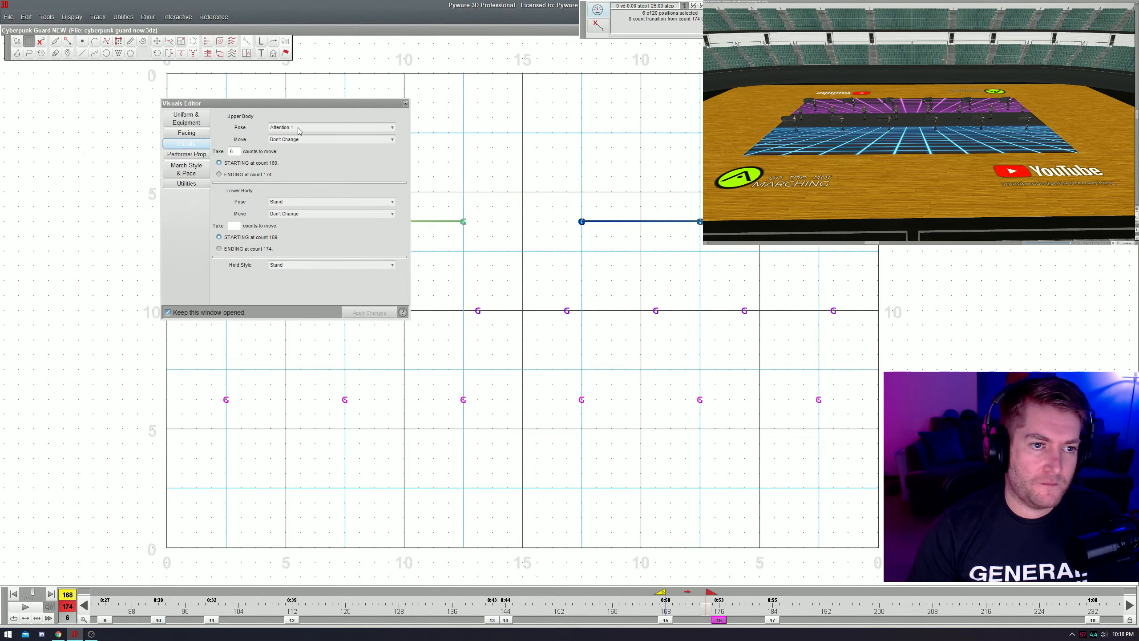
pyautogui.click(197, 133)
pyautogui.click(256, 222)
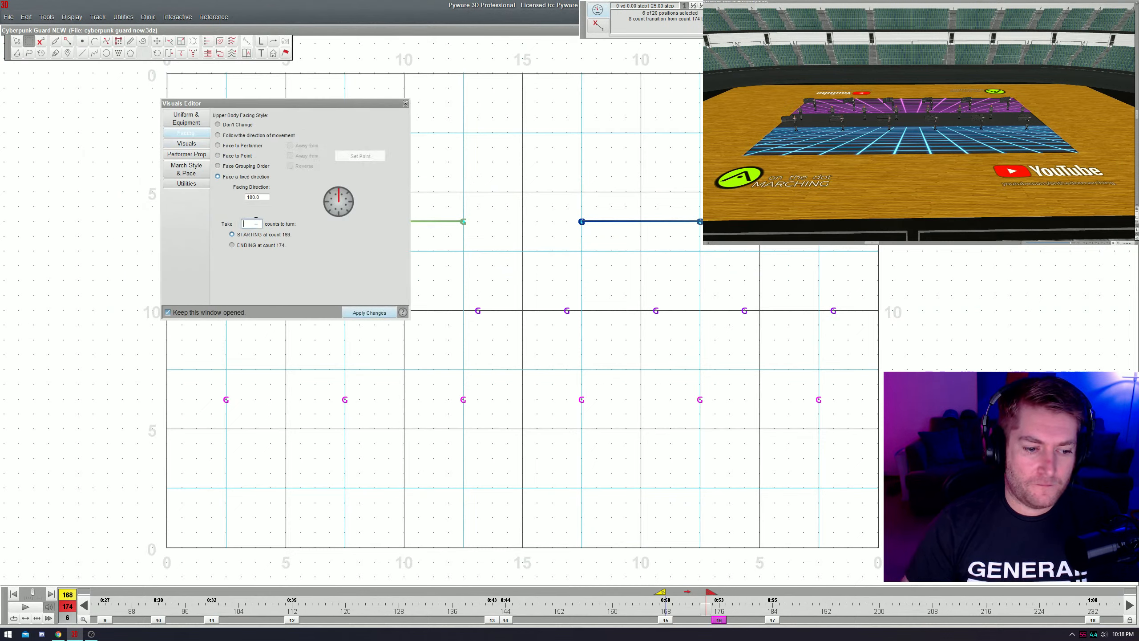
pyautogui.write('6')
pyautogui.press('space')
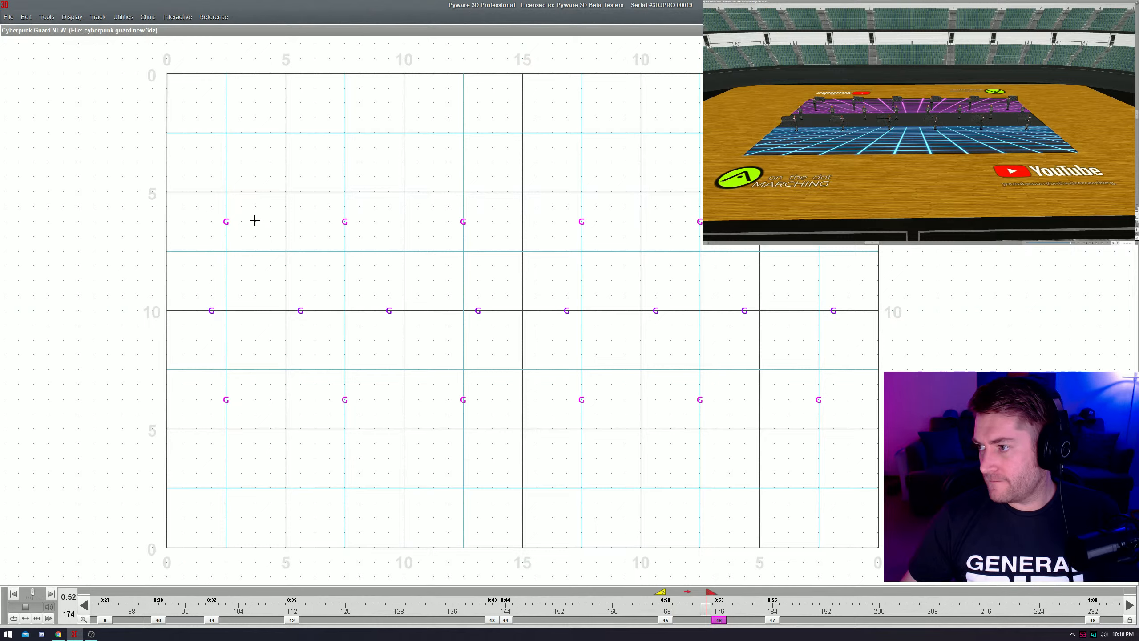
pyautogui.press('space')
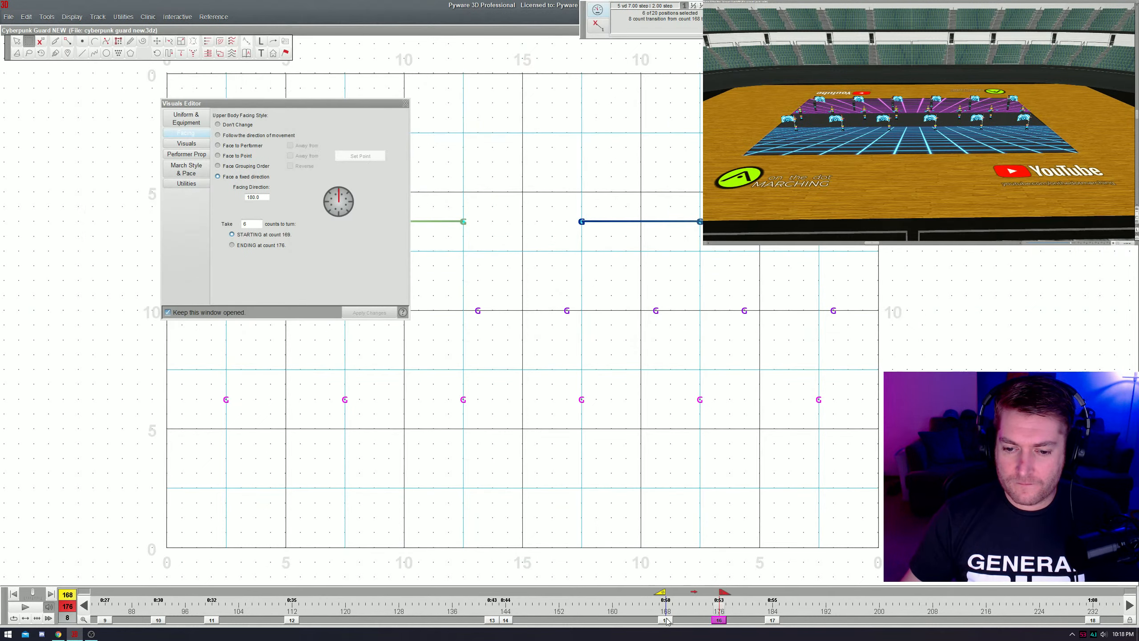
# - Set the transition range to counts 144–191 and play back the three-line sequence
pyautogui.click(668, 592)
pyautogui.moveTo(668, 592); pyautogui.dragTo(823, 593)
pyautogui.press('space')
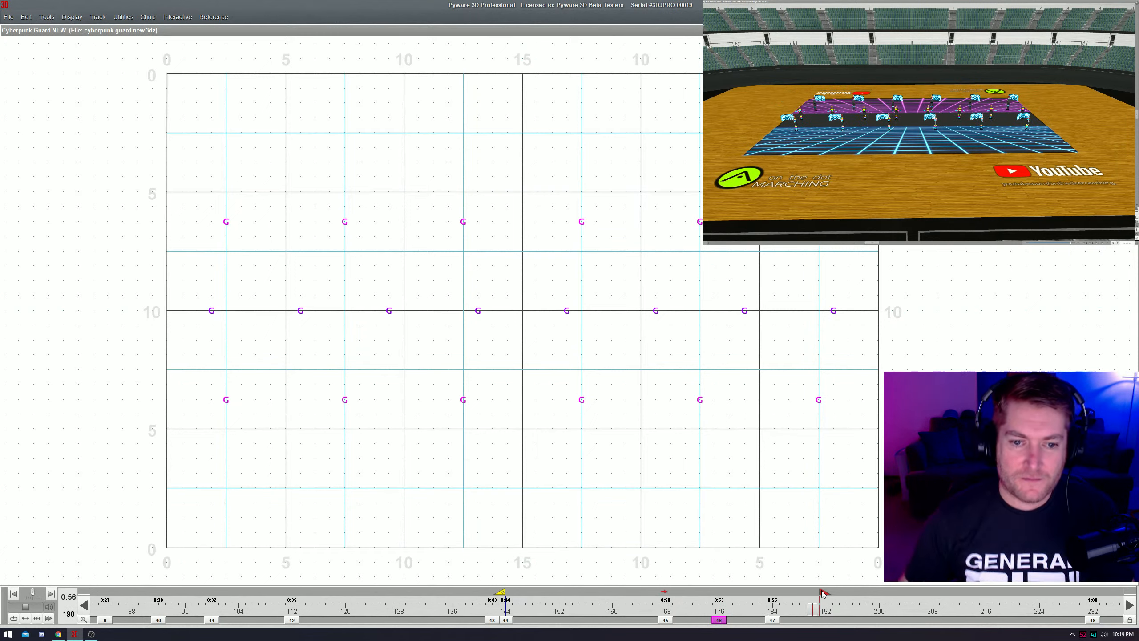
pyautogui.press('space')
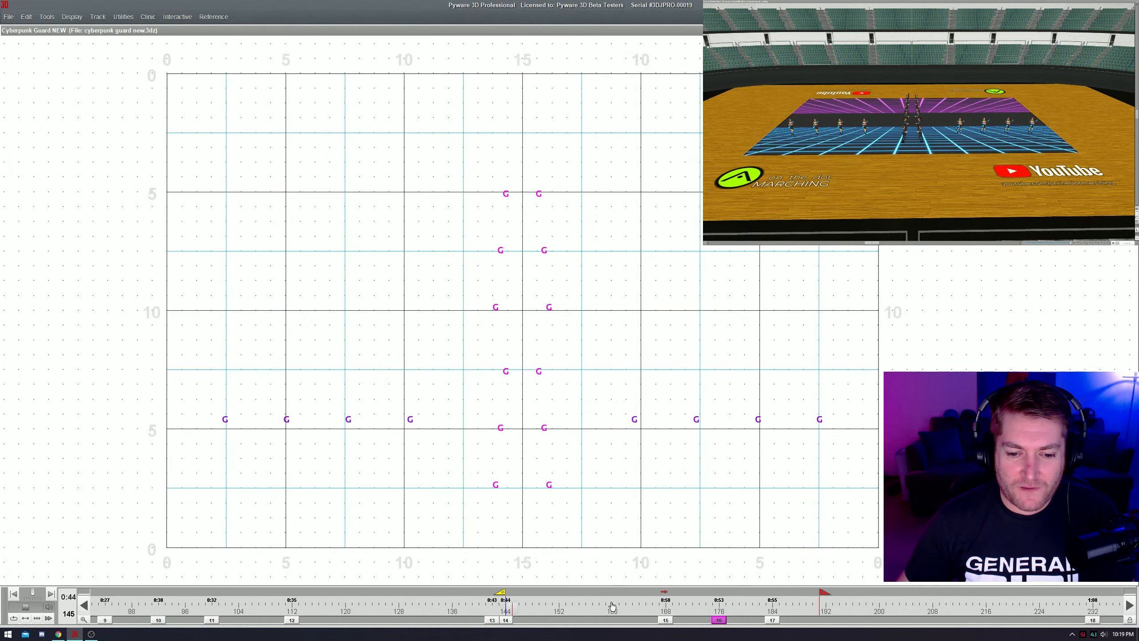
pyautogui.press('space')
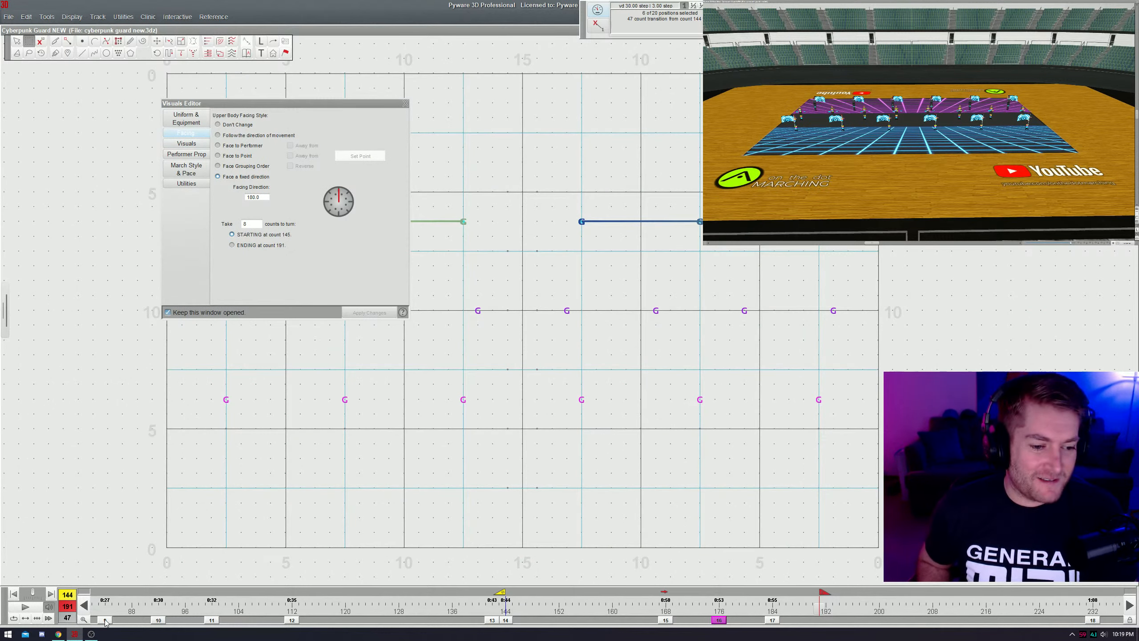
# - Return to the first set at count 0 and save the drill file
pyautogui.click(84, 605)
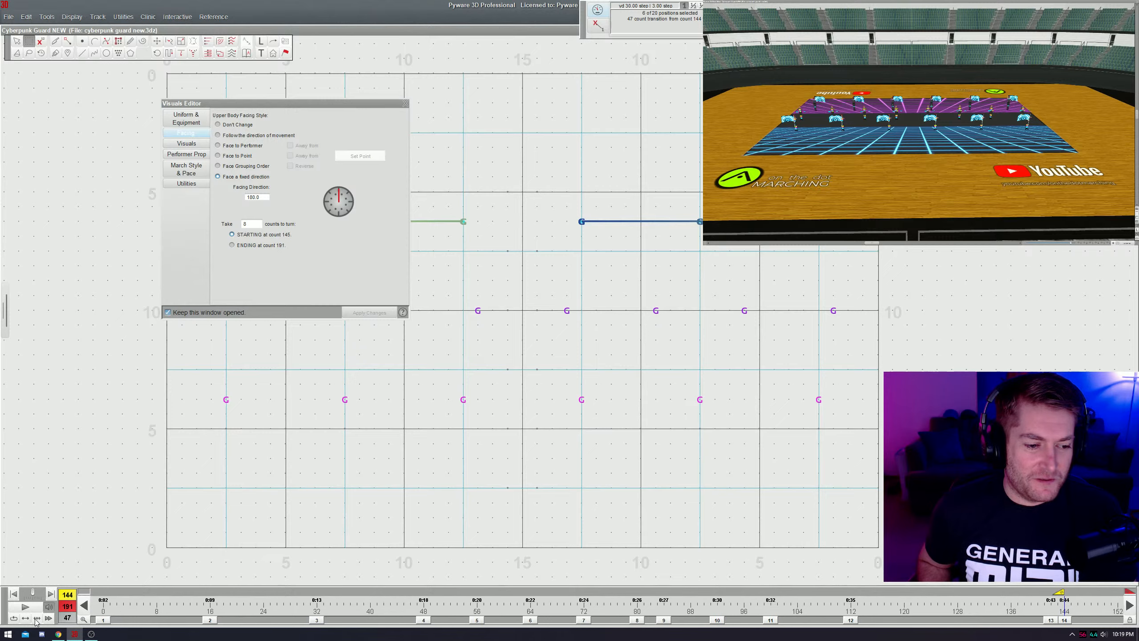
pyautogui.click(103, 620)
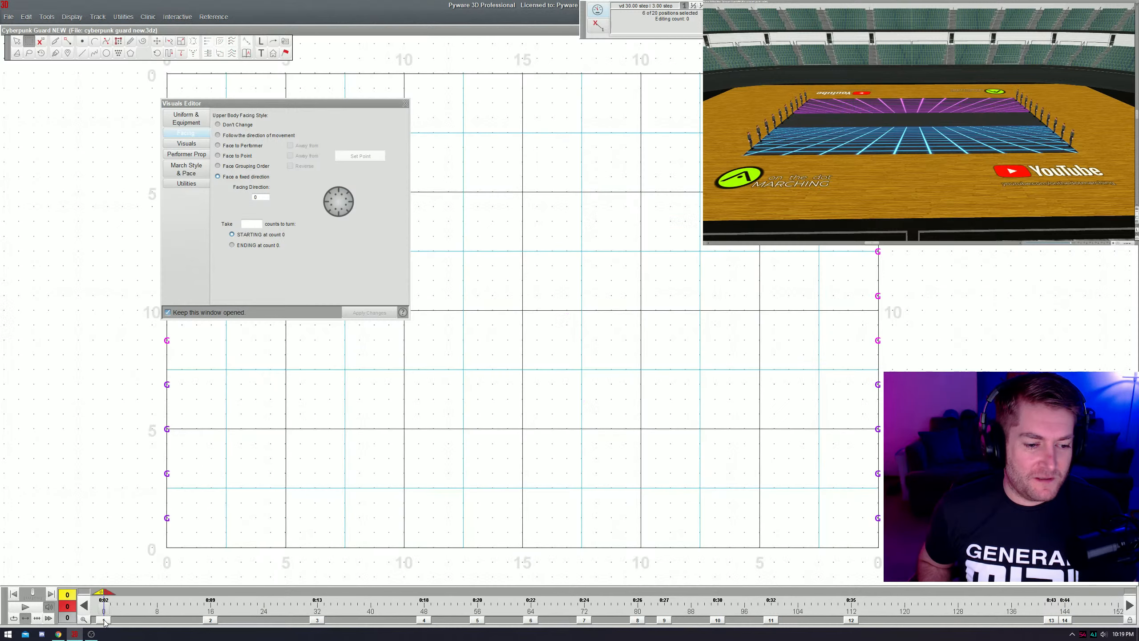
pyautogui.moveTo(314, 104); pyautogui.dragTo(244, 103)
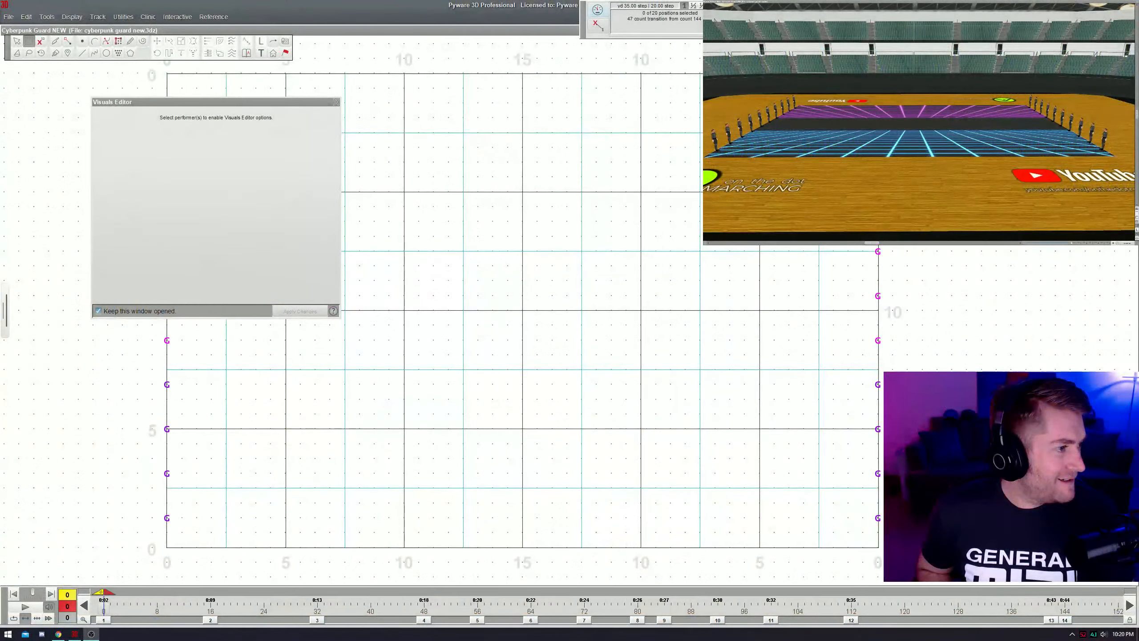
pyautogui.hotkey('ctrl', 's')
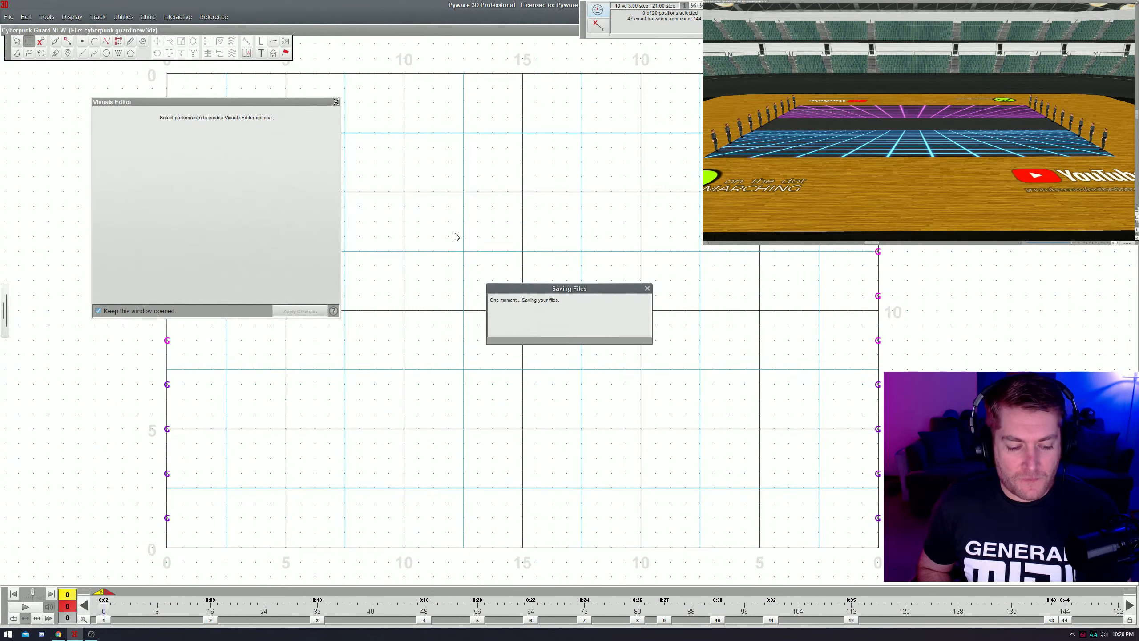